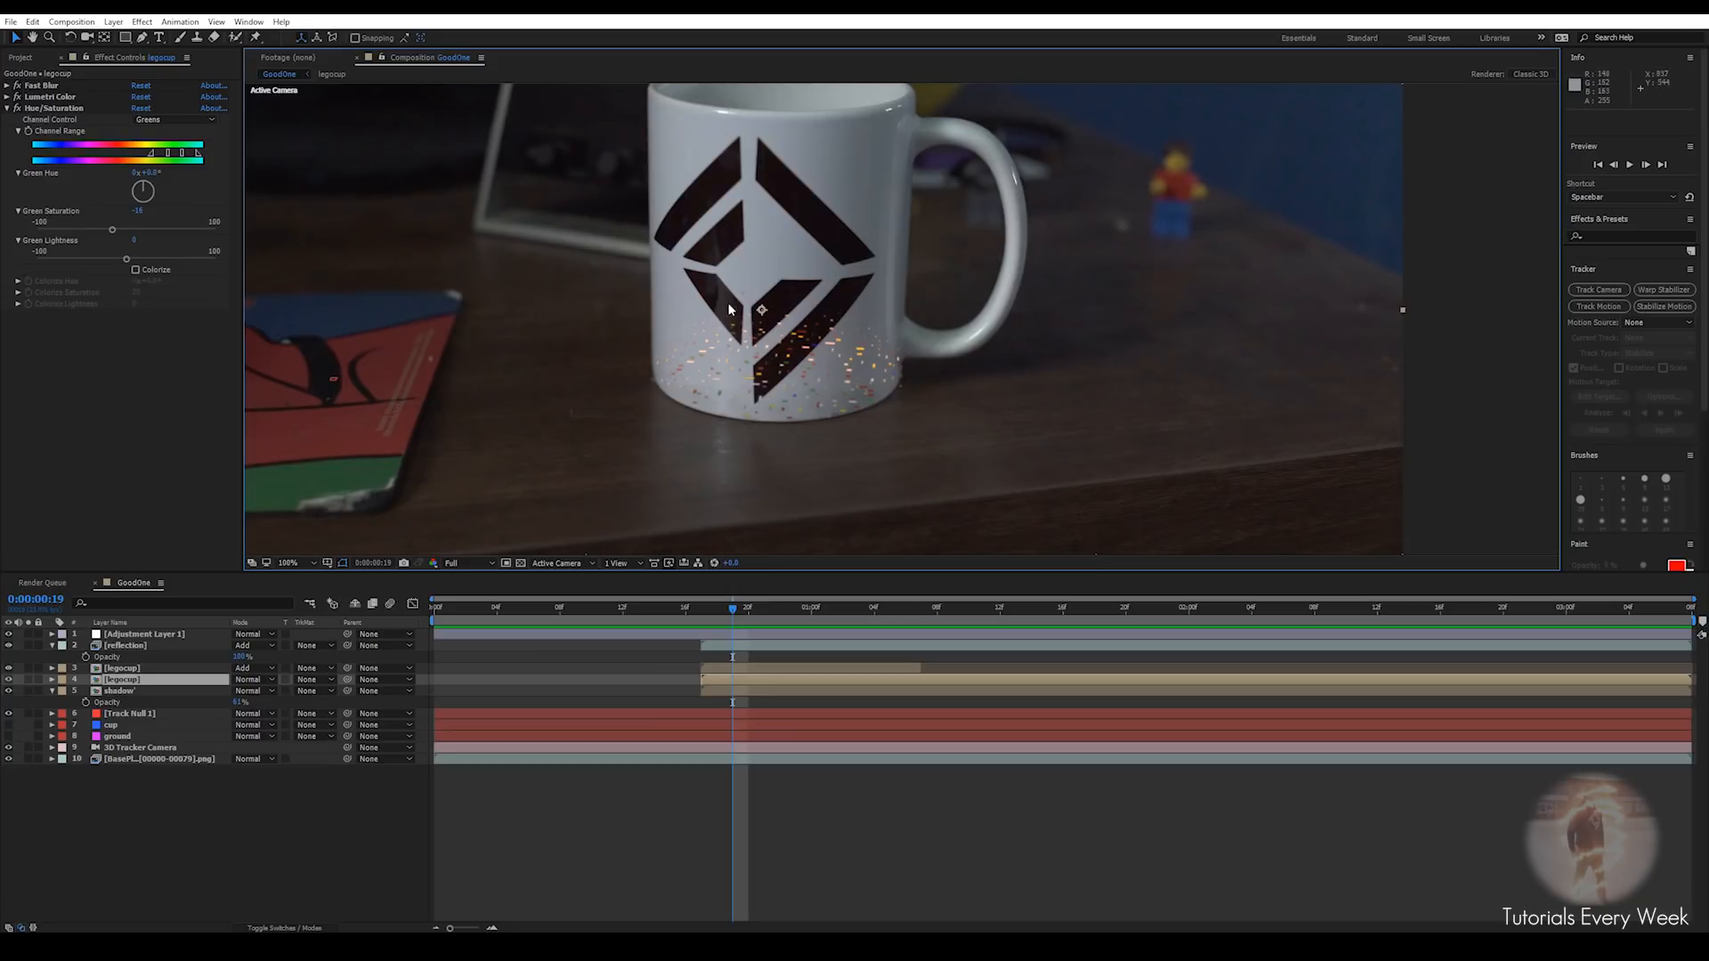
Preview the finished GoodOne composition by scrubbing to 0:00:01:12, where the mug is made of bricks
{"action": "scroll", "coordinate": [792, 274], "scroll_direction": "down", "scroll_amount": 2}
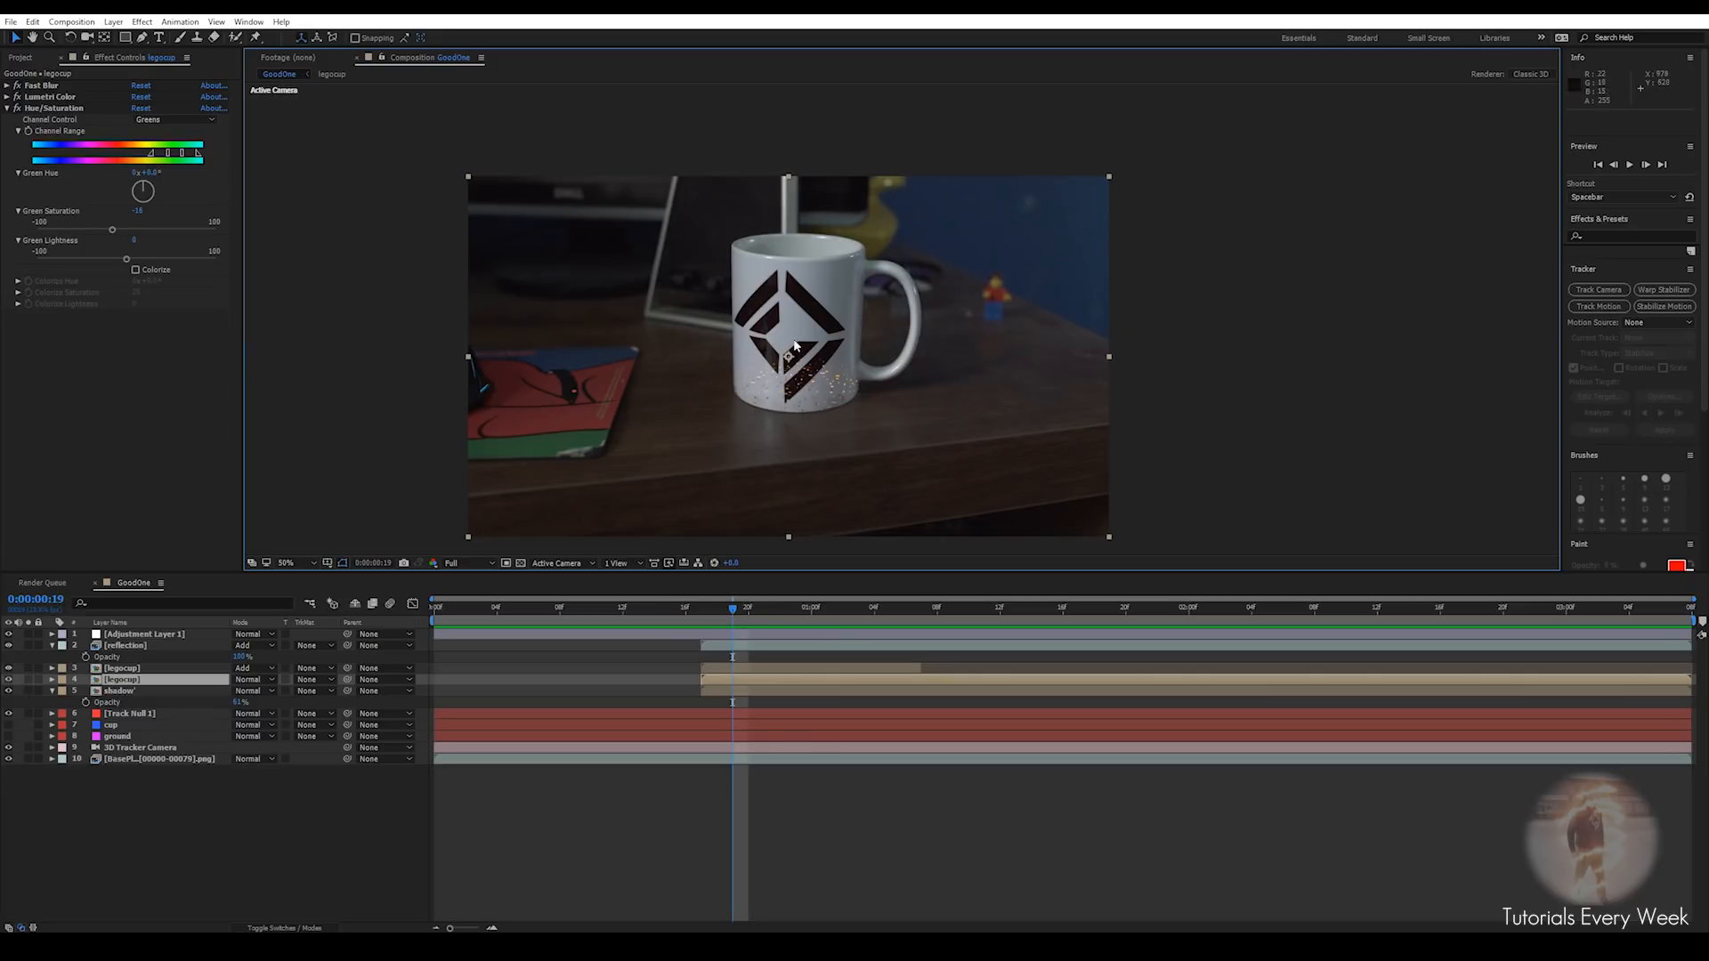
{"action": "left_click_drag", "start_coordinate": [734, 608], "coordinate": [1007, 641]}
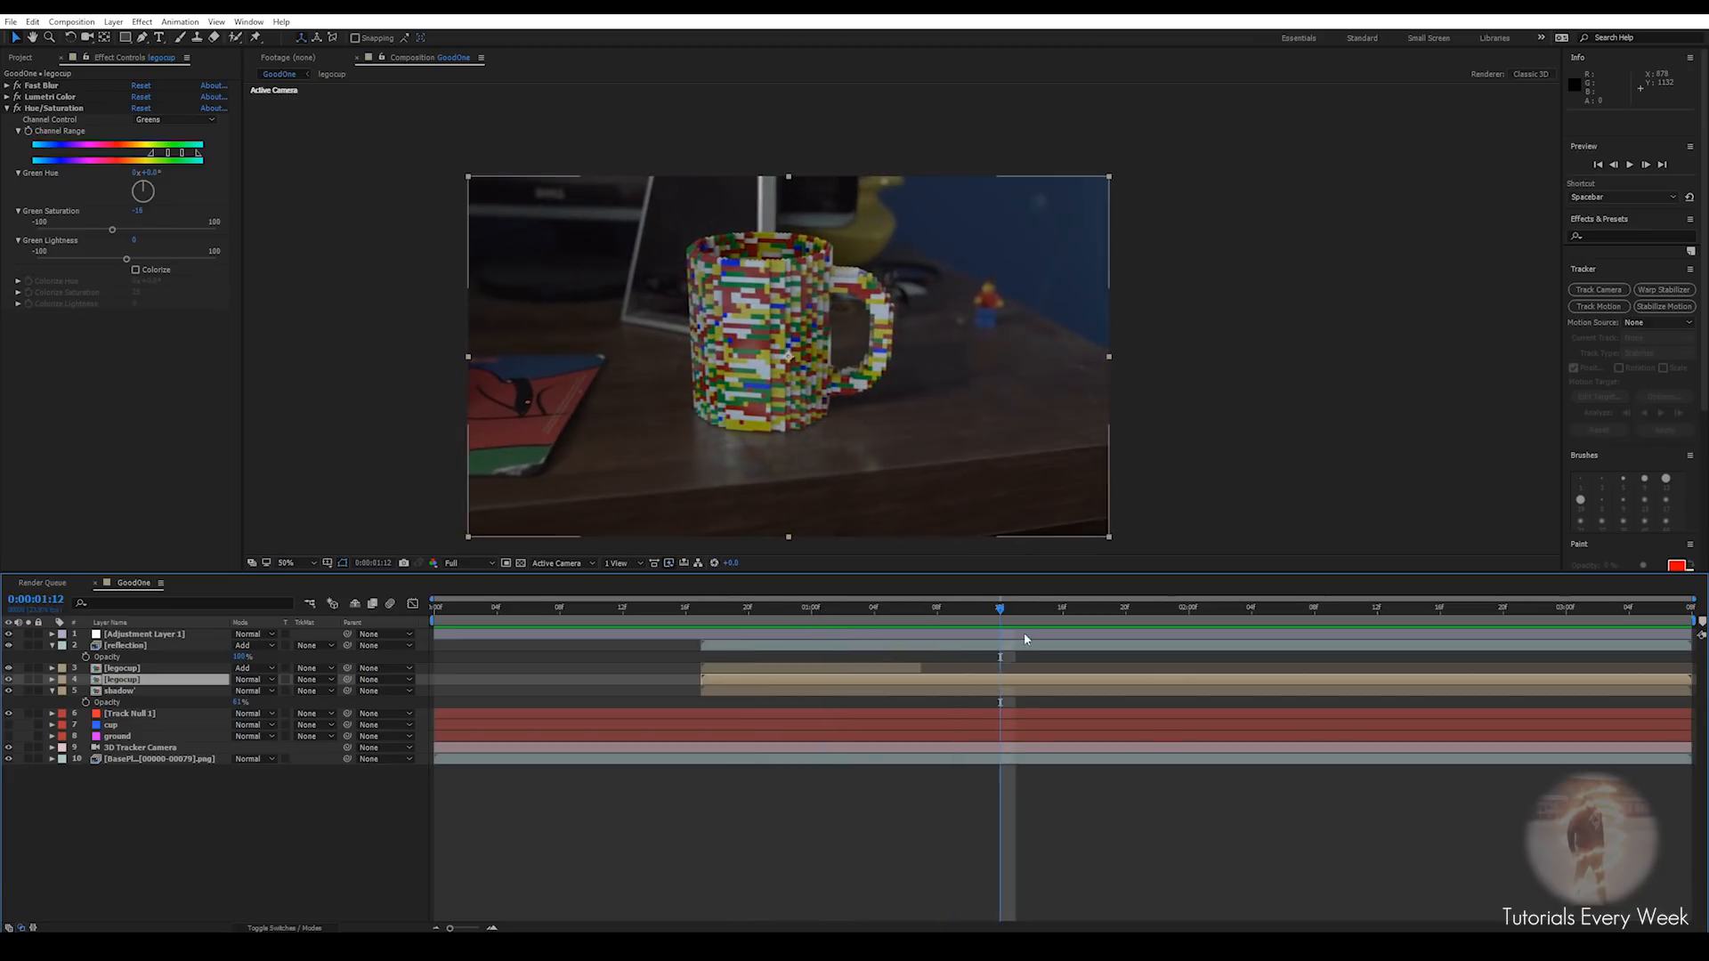
Create a new composition from the BasePlate PNG sequence and run the 3D Camera Tracker on it with its advanced options expanded
{"action": "left_click", "coordinate": [21, 57]}
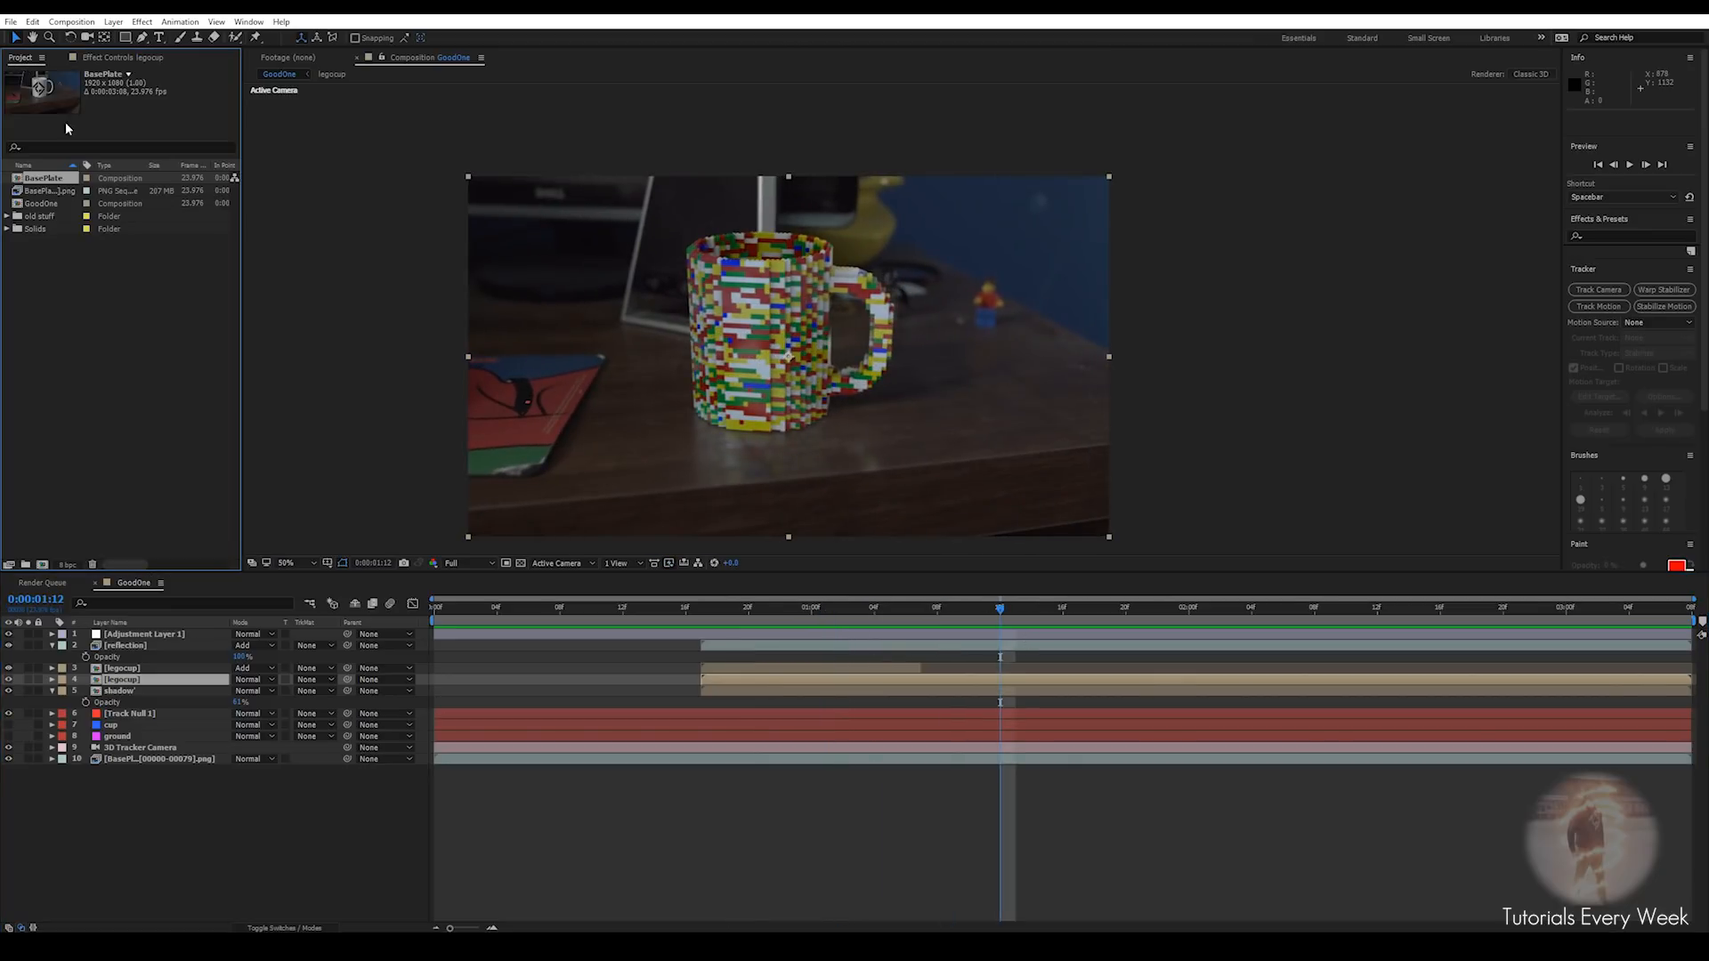
{"action": "left_click", "coordinate": [55, 192]}
{"action": "left_click_drag", "start_coordinate": [49, 194], "coordinate": [42, 564]}
{"action": "left_click_drag", "start_coordinate": [443, 615], "coordinate": [457, 664]}
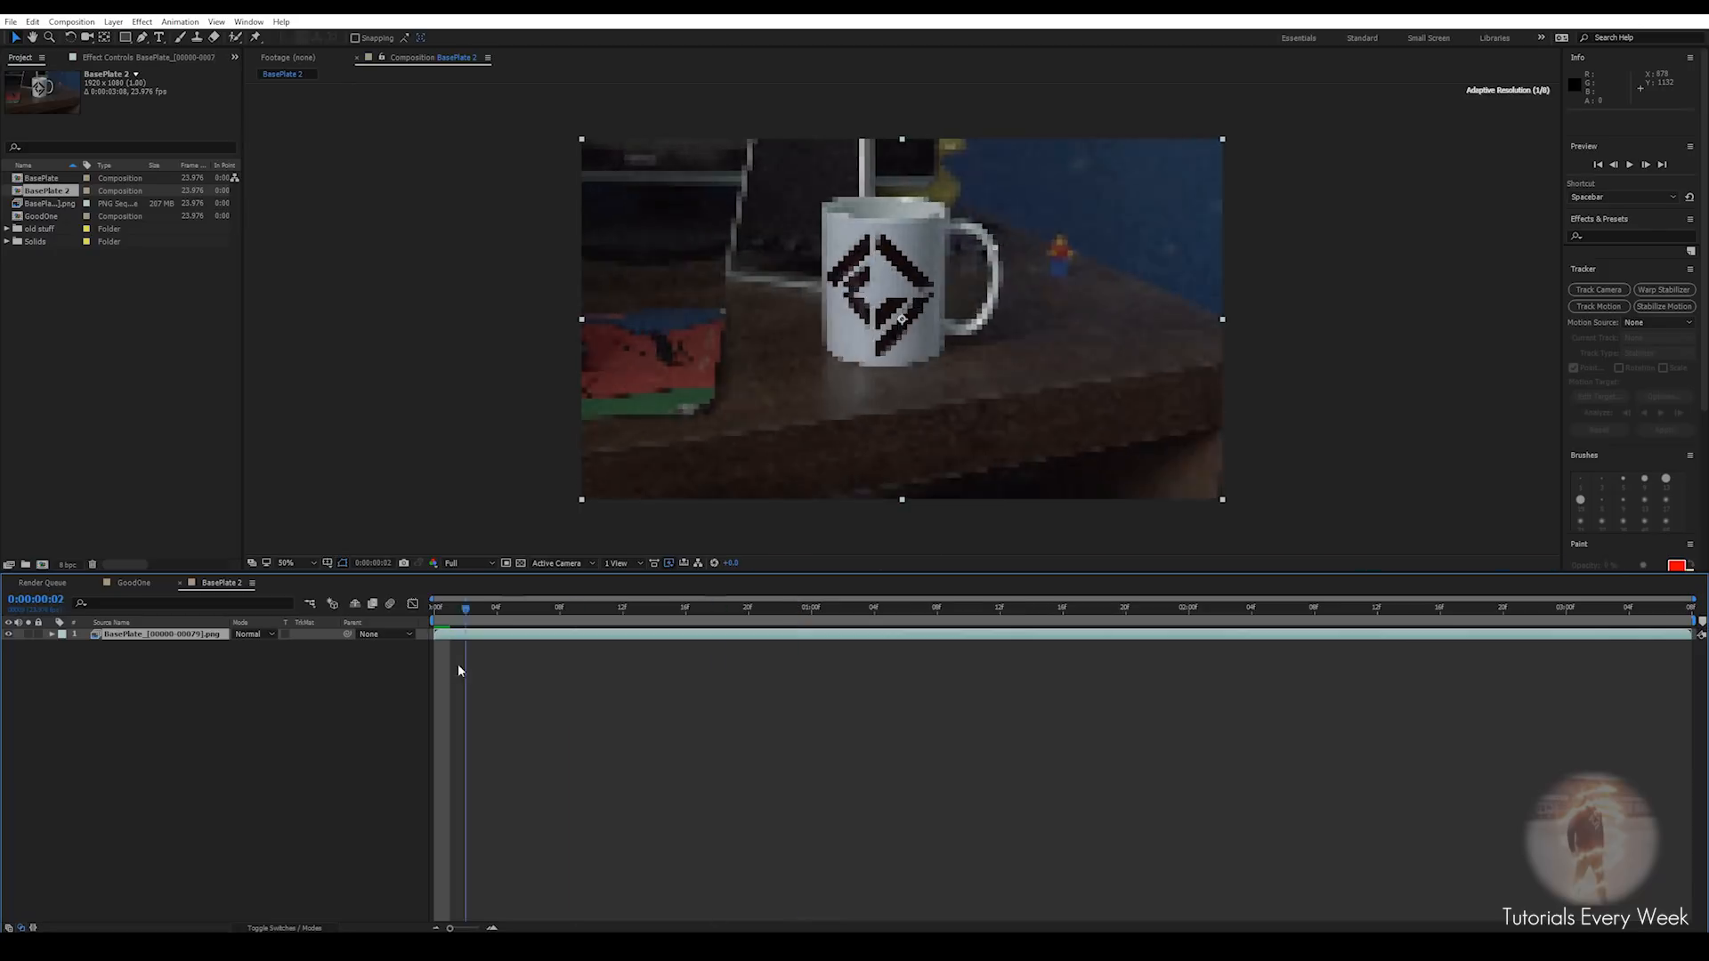
{"action": "left_click", "coordinate": [1599, 289]}
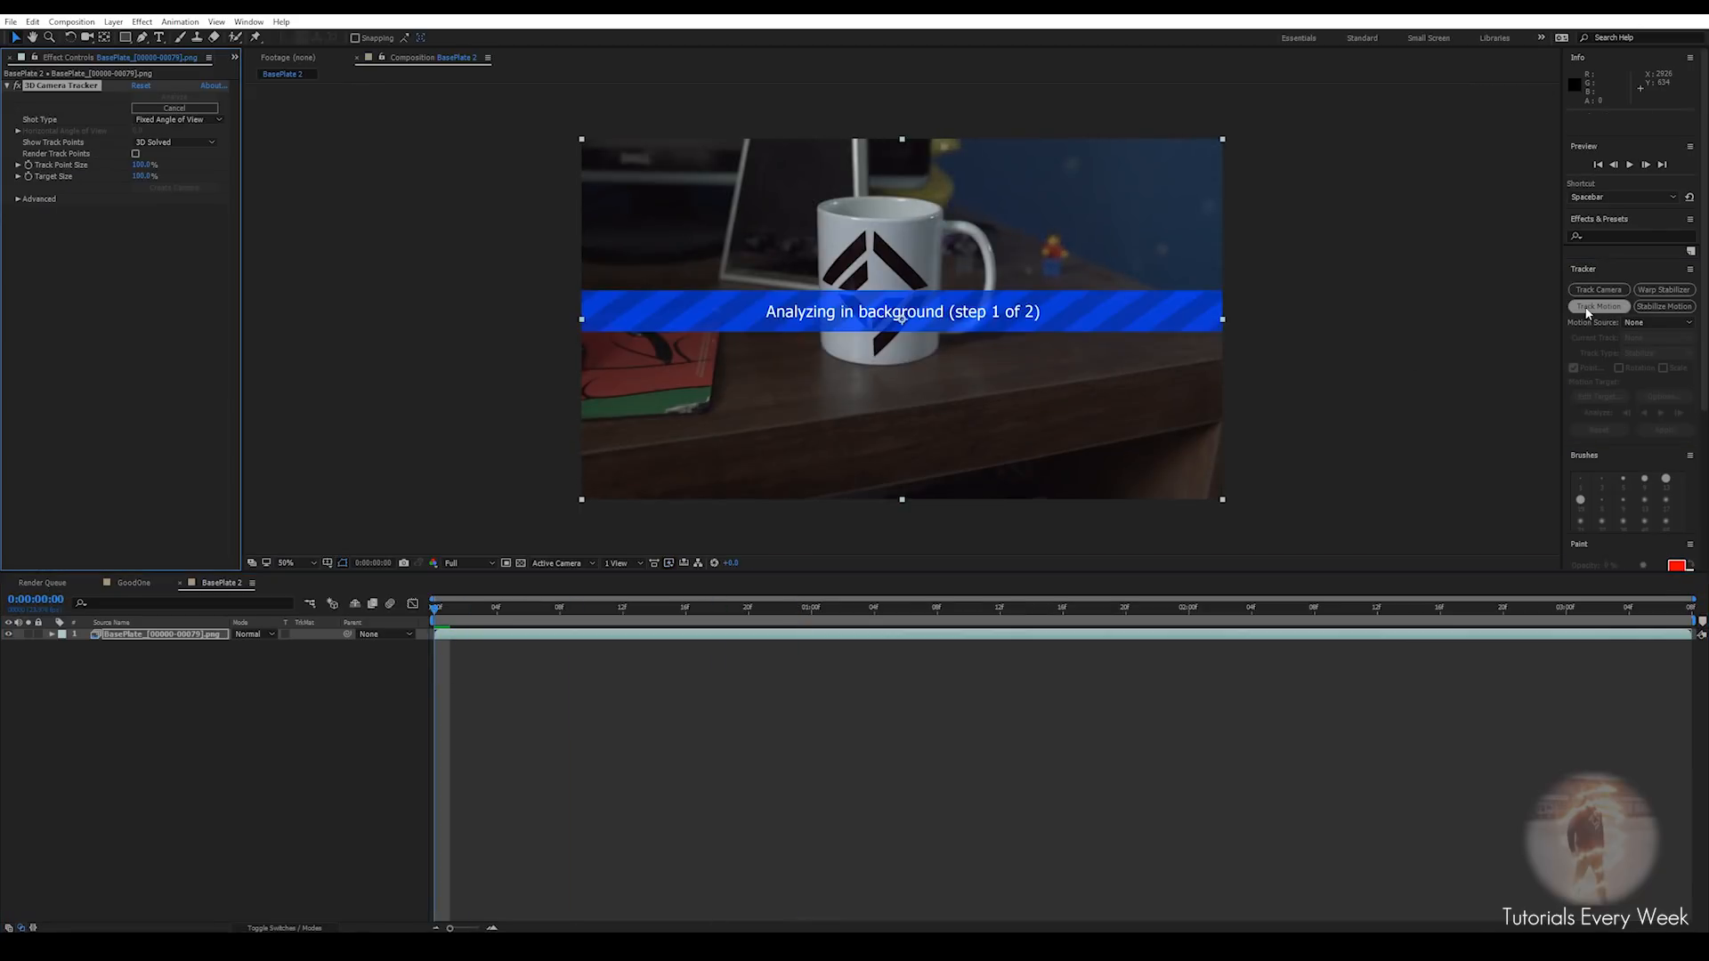
{"action": "left_click", "coordinate": [18, 200]}
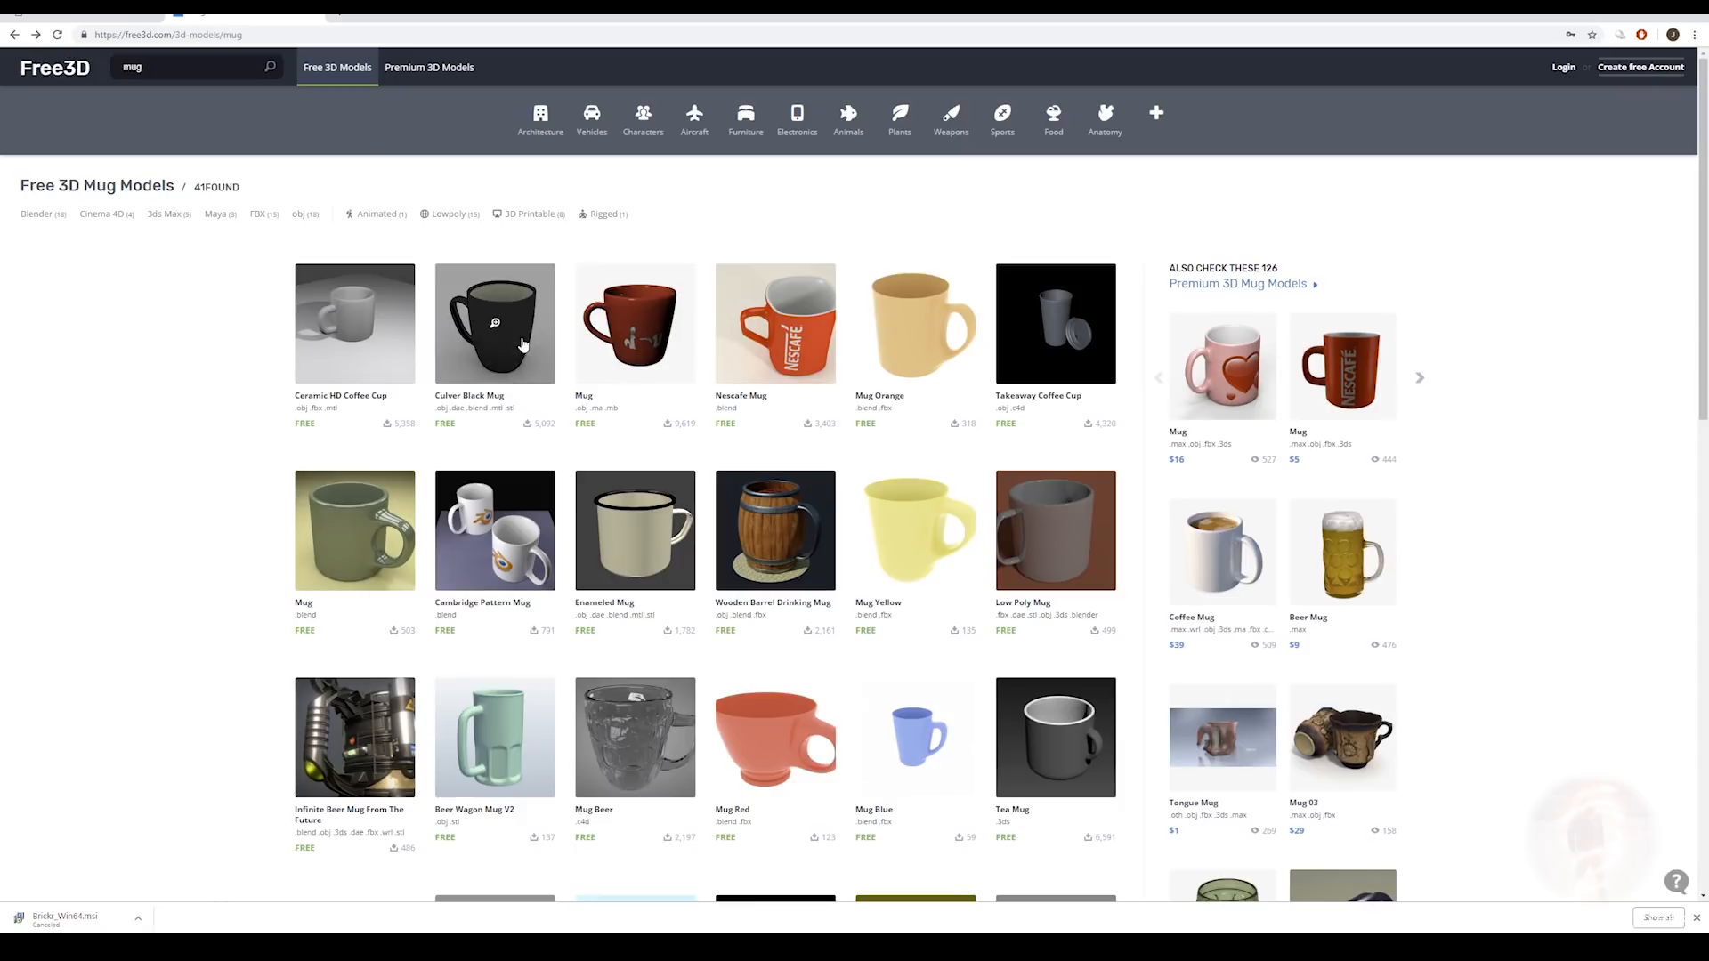
In the web browser, go to the Free3D home page and search its models for "mug"
{"action": "left_click", "coordinate": [73, 79]}
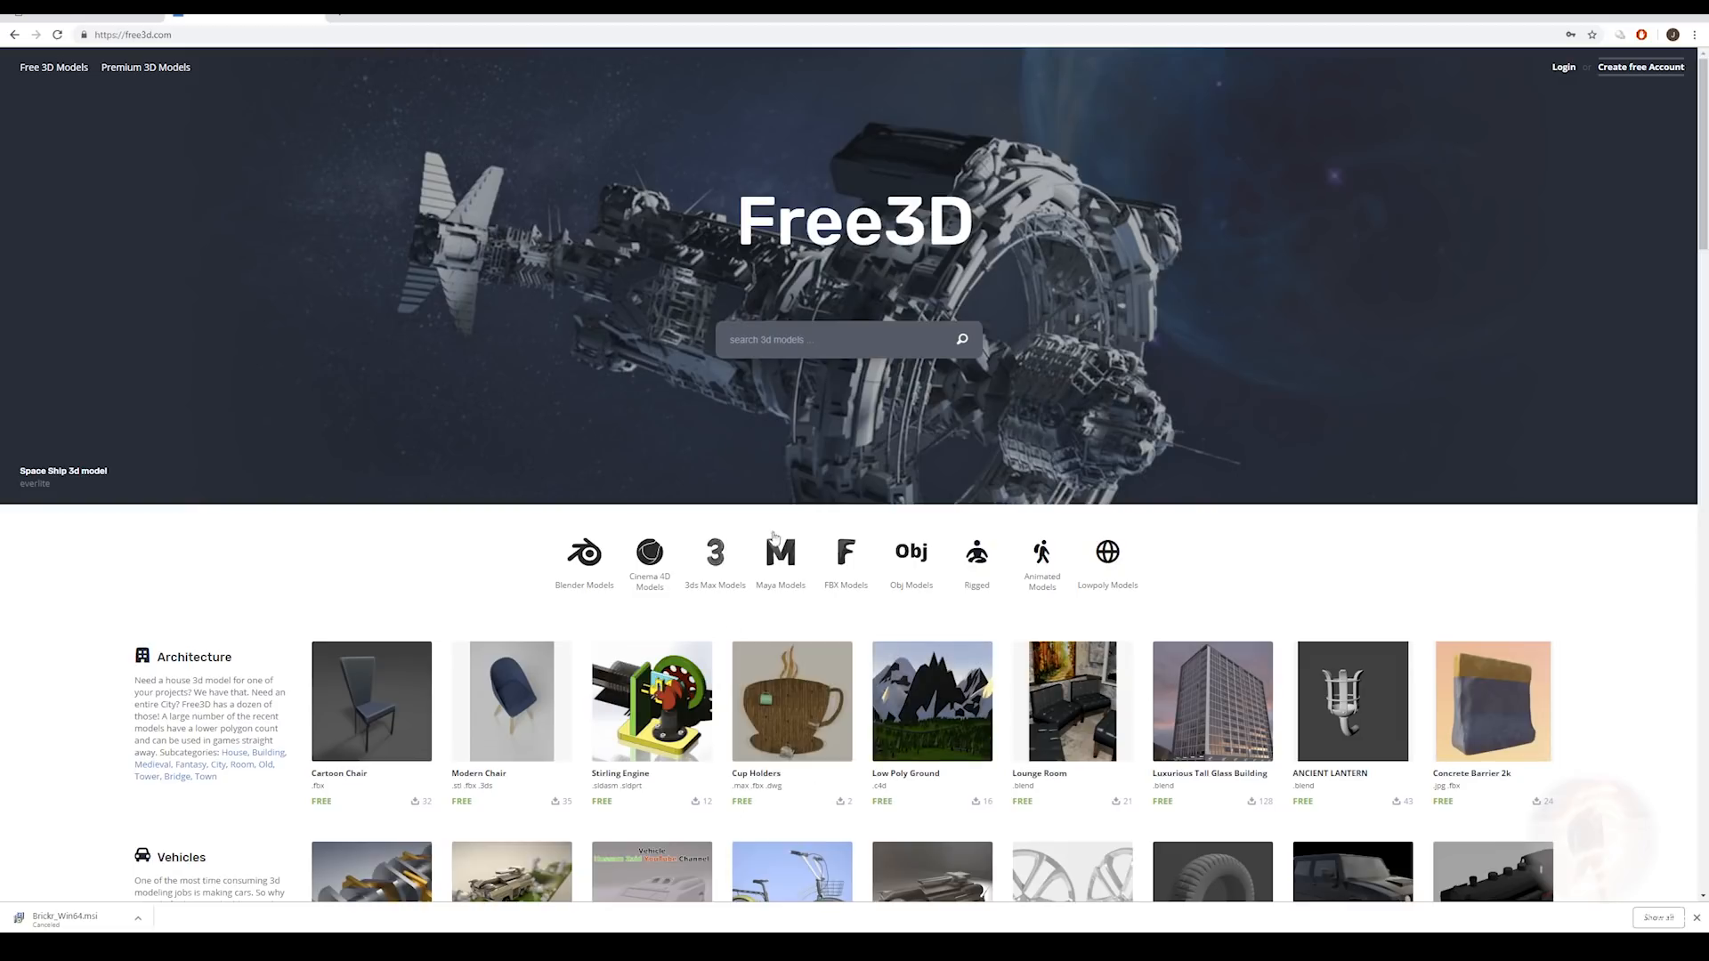
{"action": "left_click", "coordinate": [774, 345]}
{"action": "type", "text": "mug"}
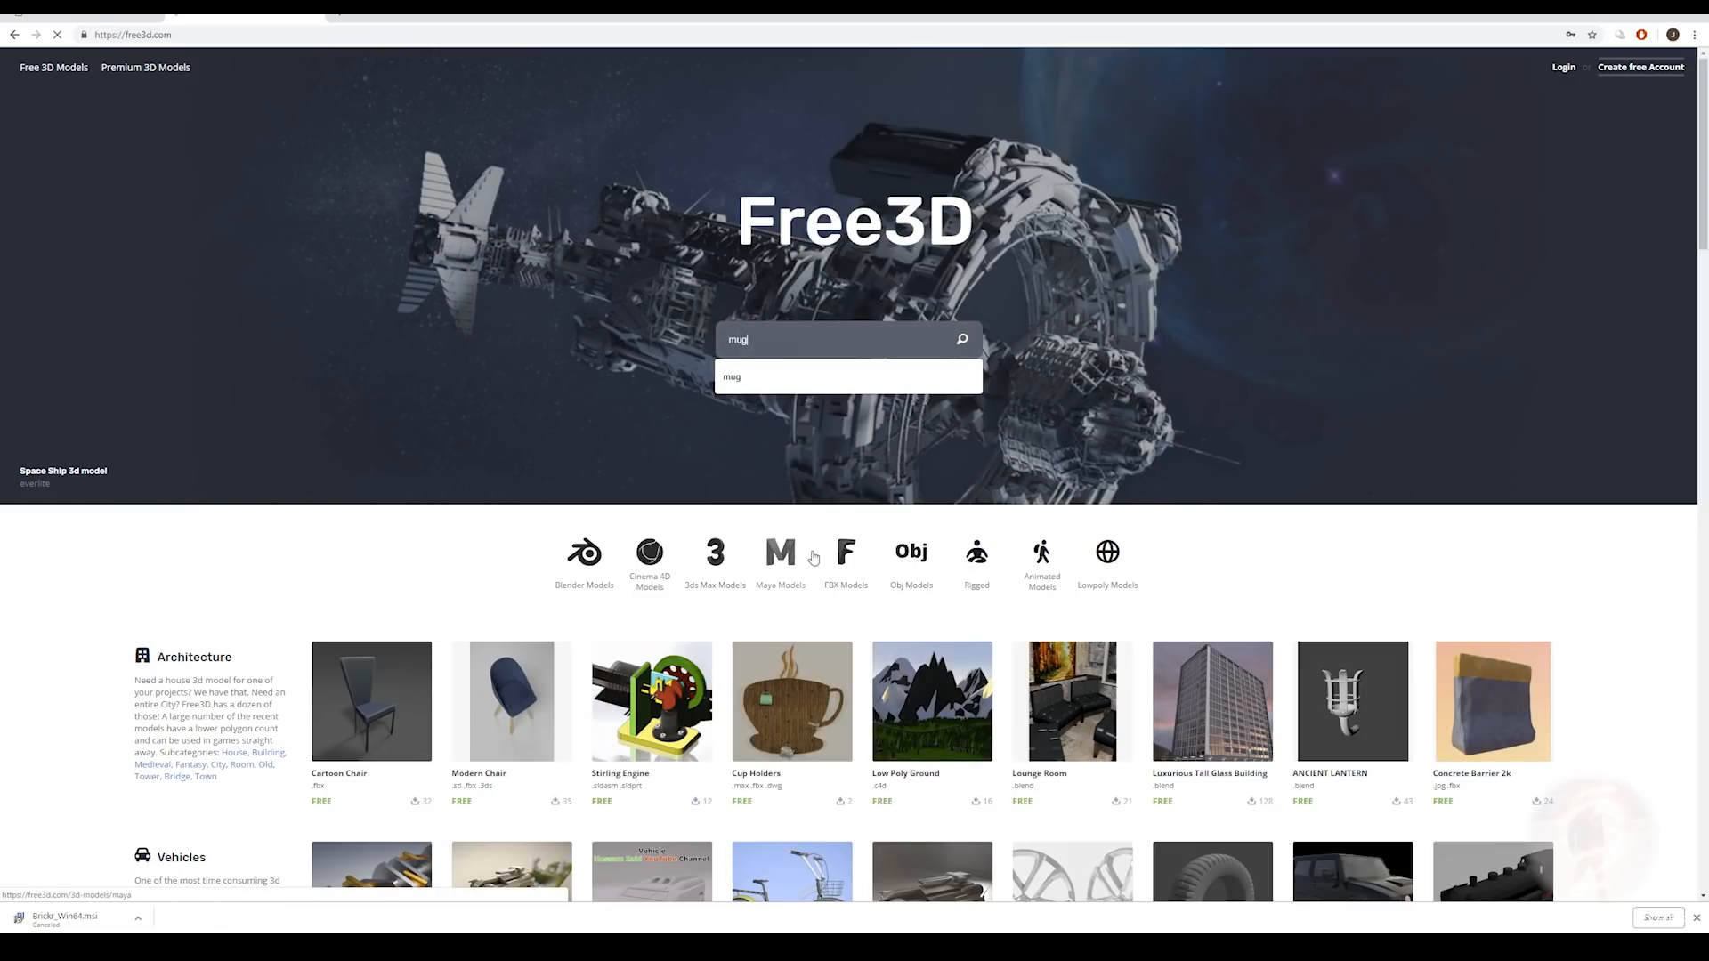
{"action": "key", "text": "Return"}
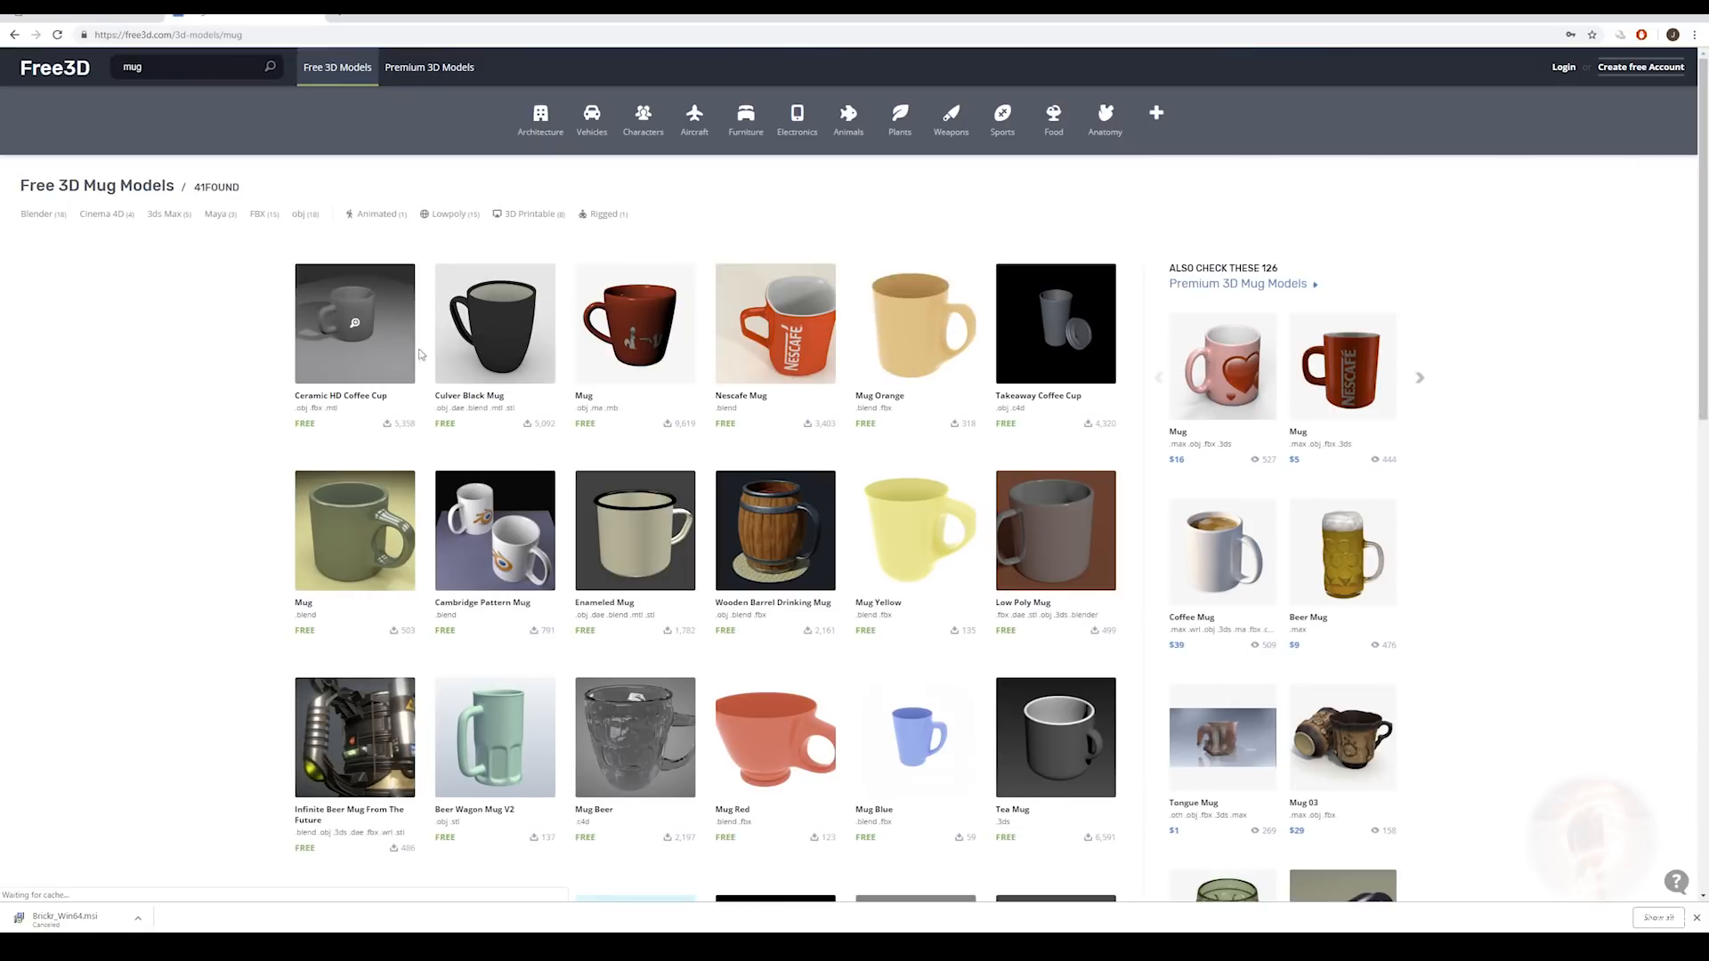
Browse the free mug models and inspect the COFFEE / TEE Mug's preview images, formats and details
{"action": "scroll", "coordinate": [703, 348], "scroll_direction": "down", "scroll_amount": 8}
{"action": "scroll", "coordinate": [469, 553], "scroll_direction": "down", "scroll_amount": 3}
{"action": "scroll", "coordinate": [469, 552], "scroll_direction": "up", "scroll_amount": 1}
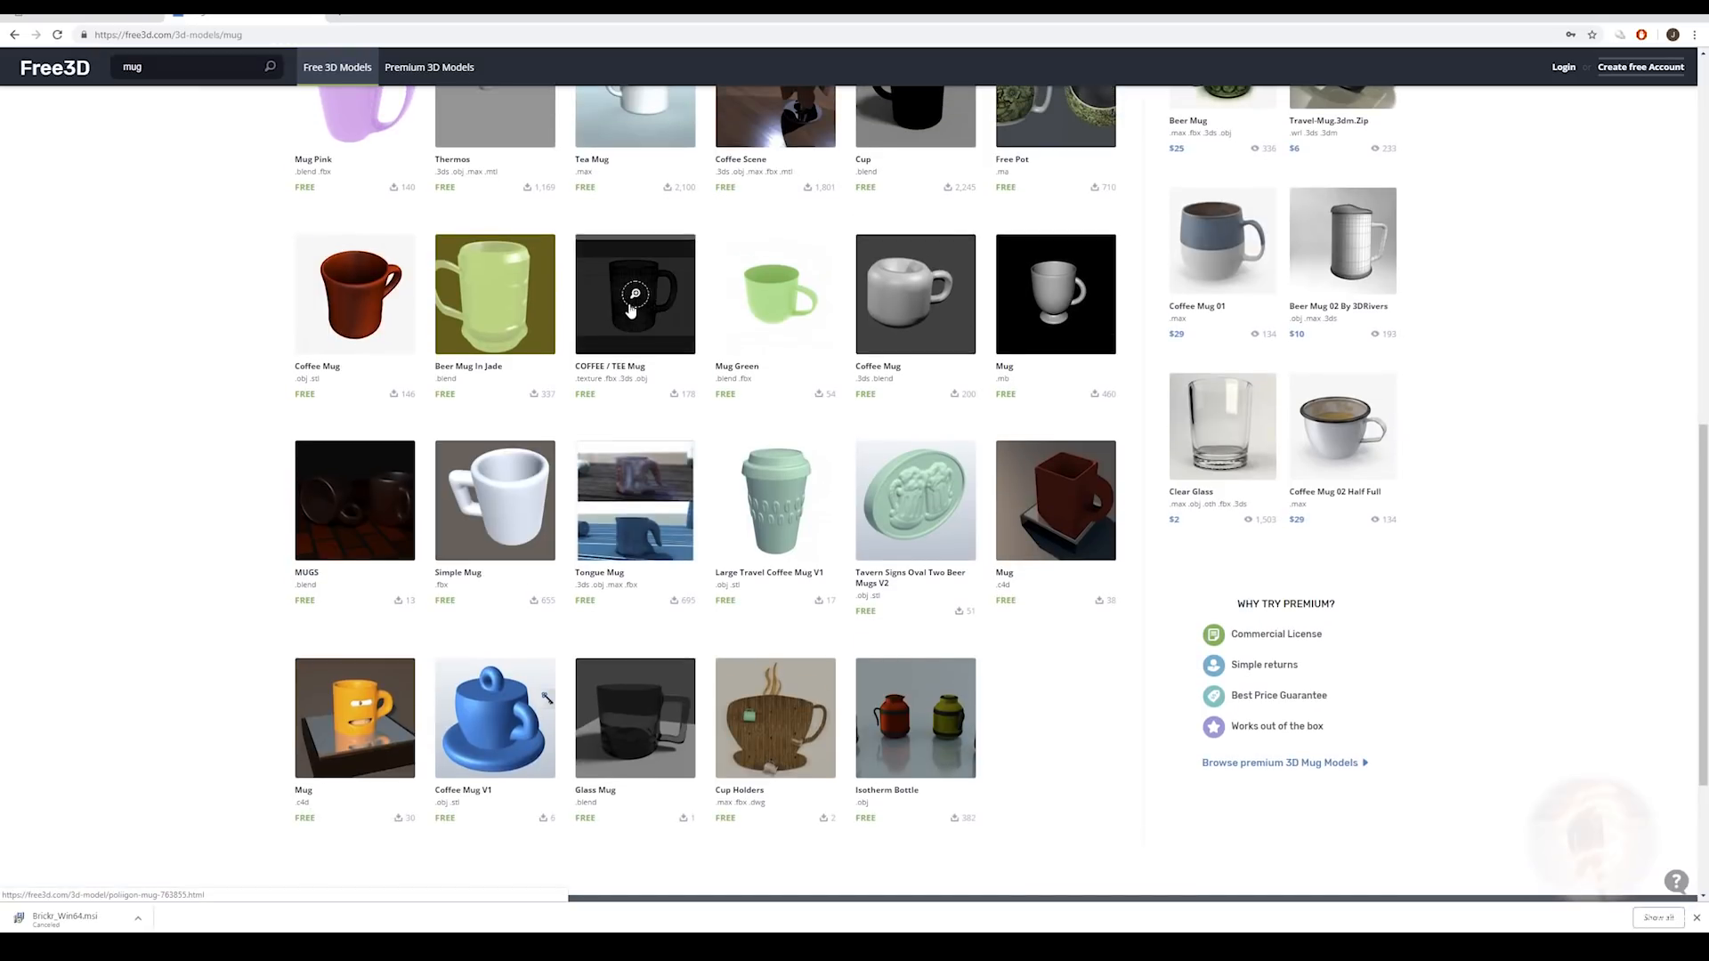
{"action": "left_click", "coordinate": [598, 310]}
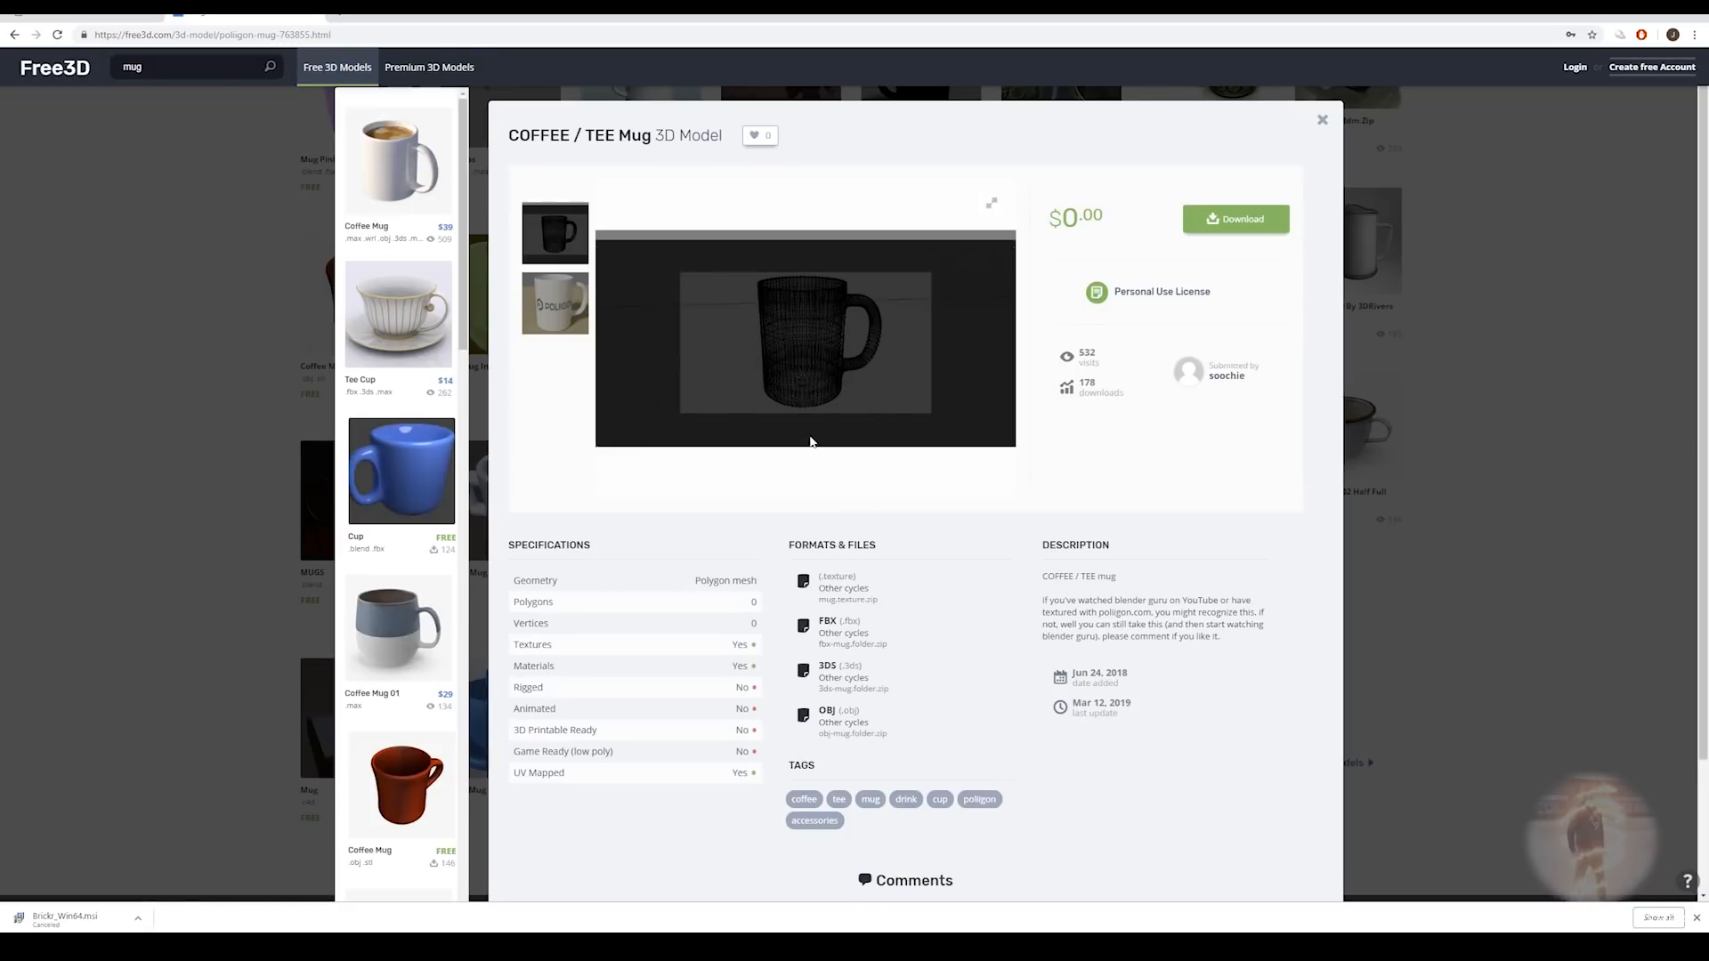
{"action": "left_click", "coordinate": [586, 317]}
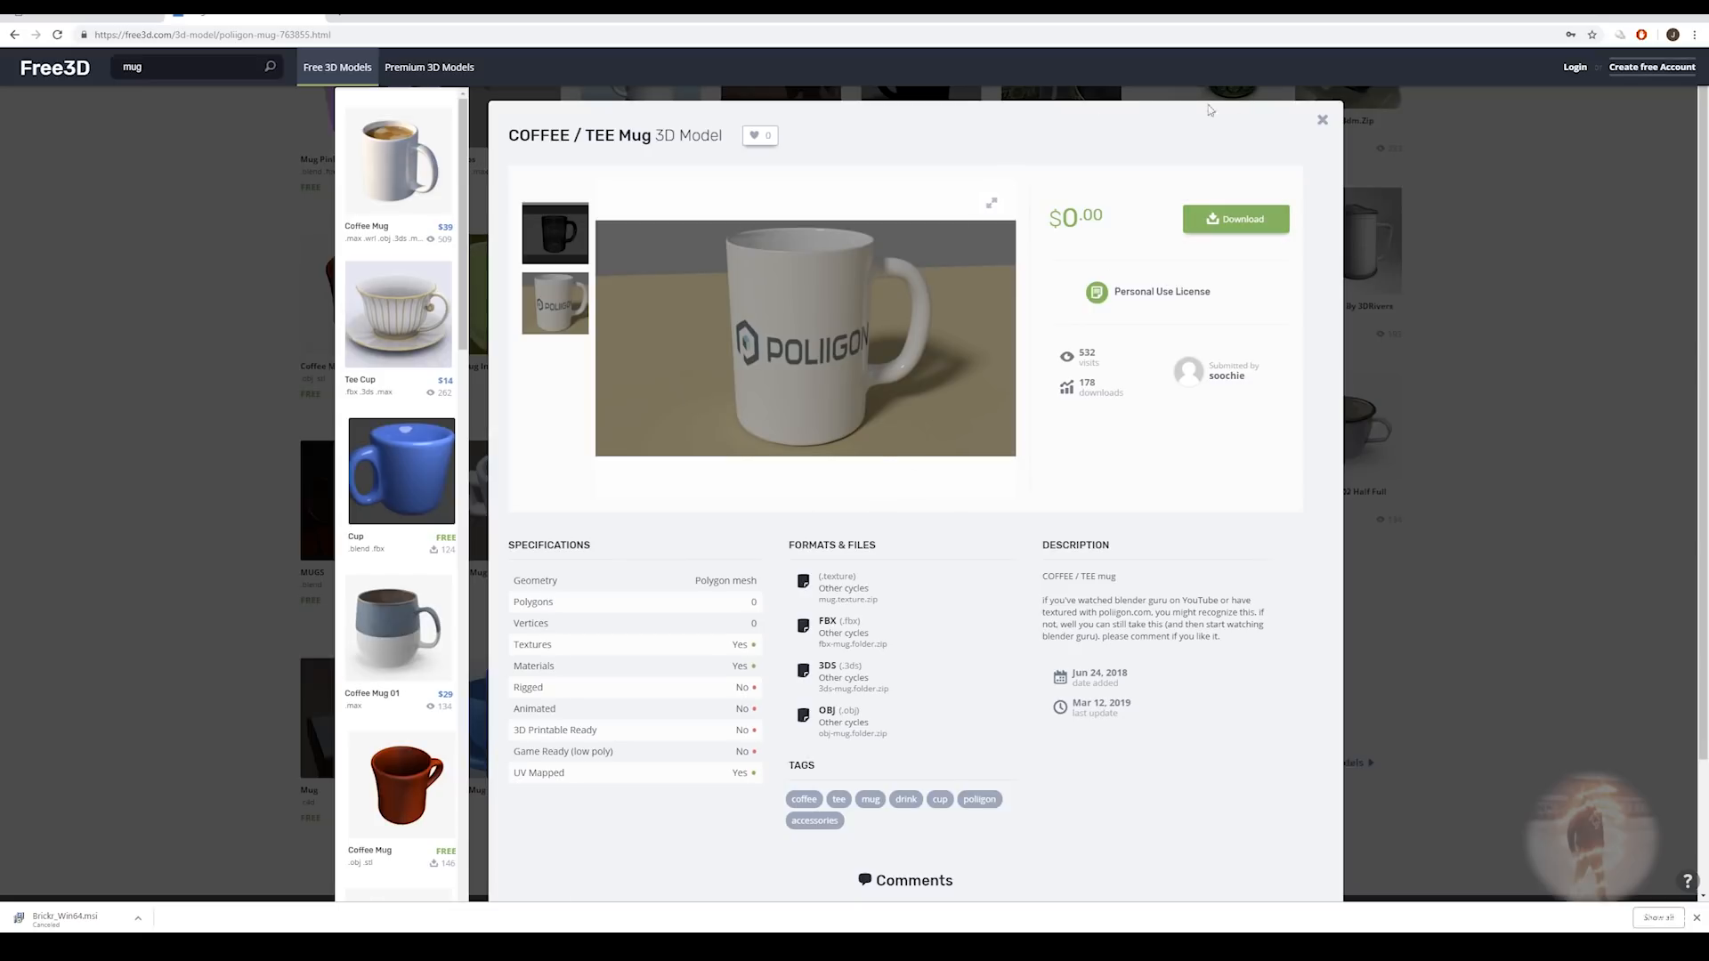
{"action": "left_click", "coordinate": [1324, 121]}
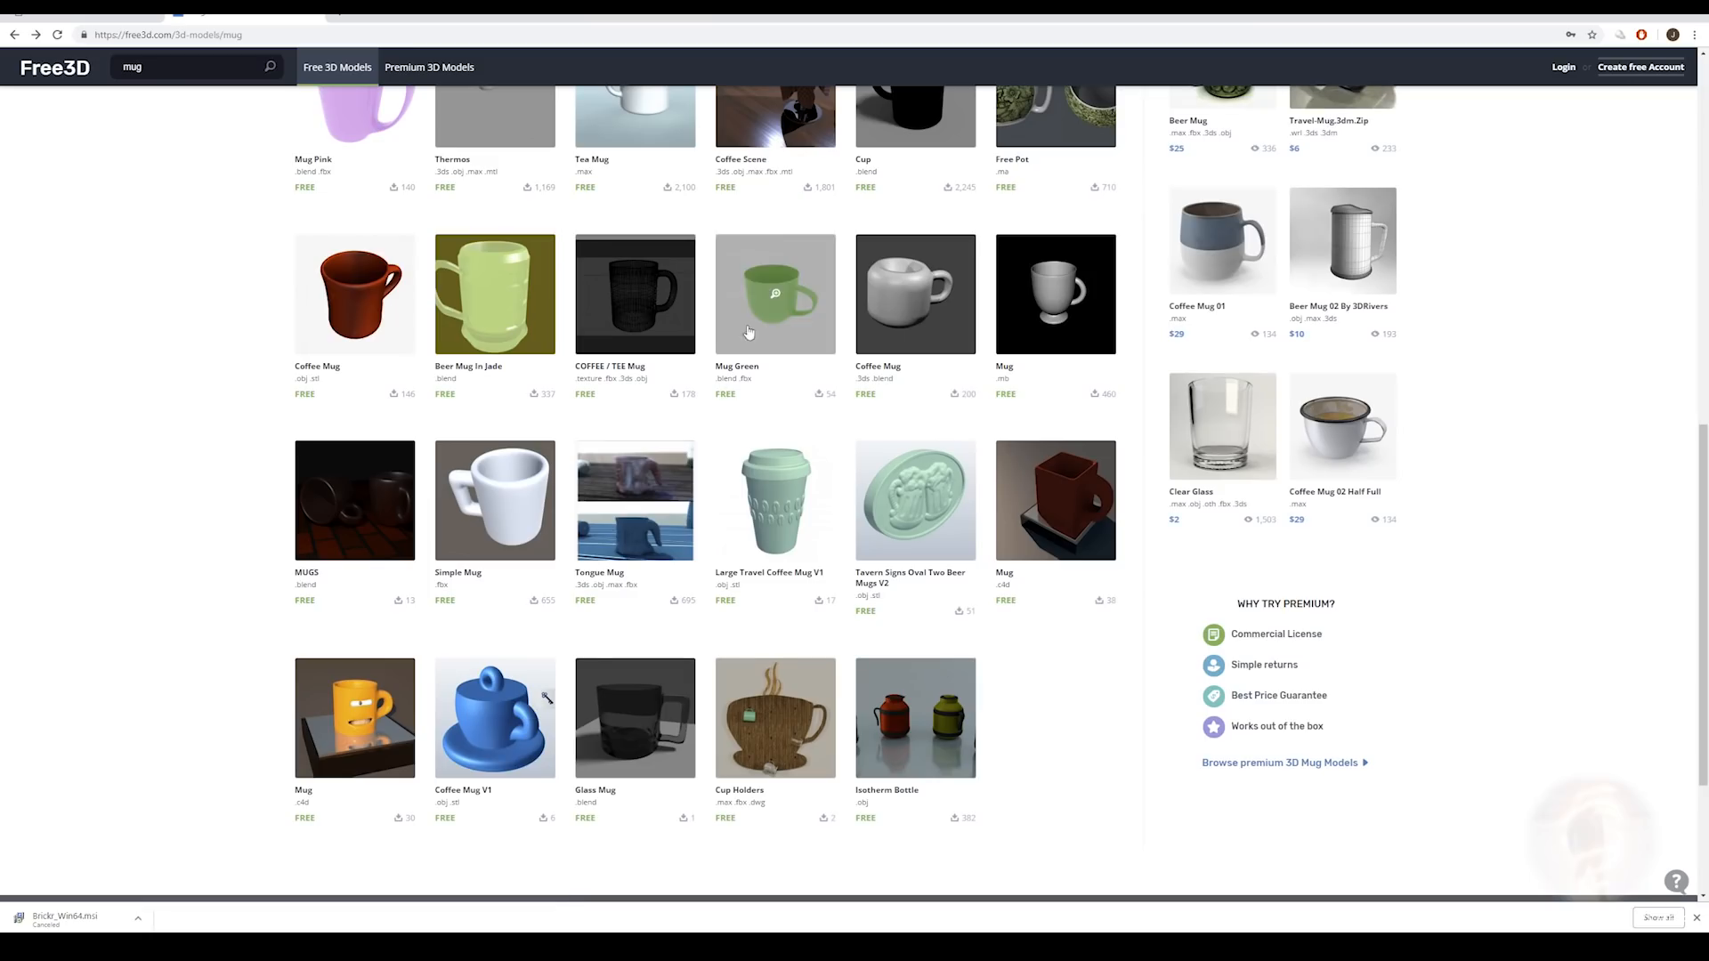
{"action": "scroll", "coordinate": [650, 405], "scroll_direction": "up", "scroll_amount": 1}
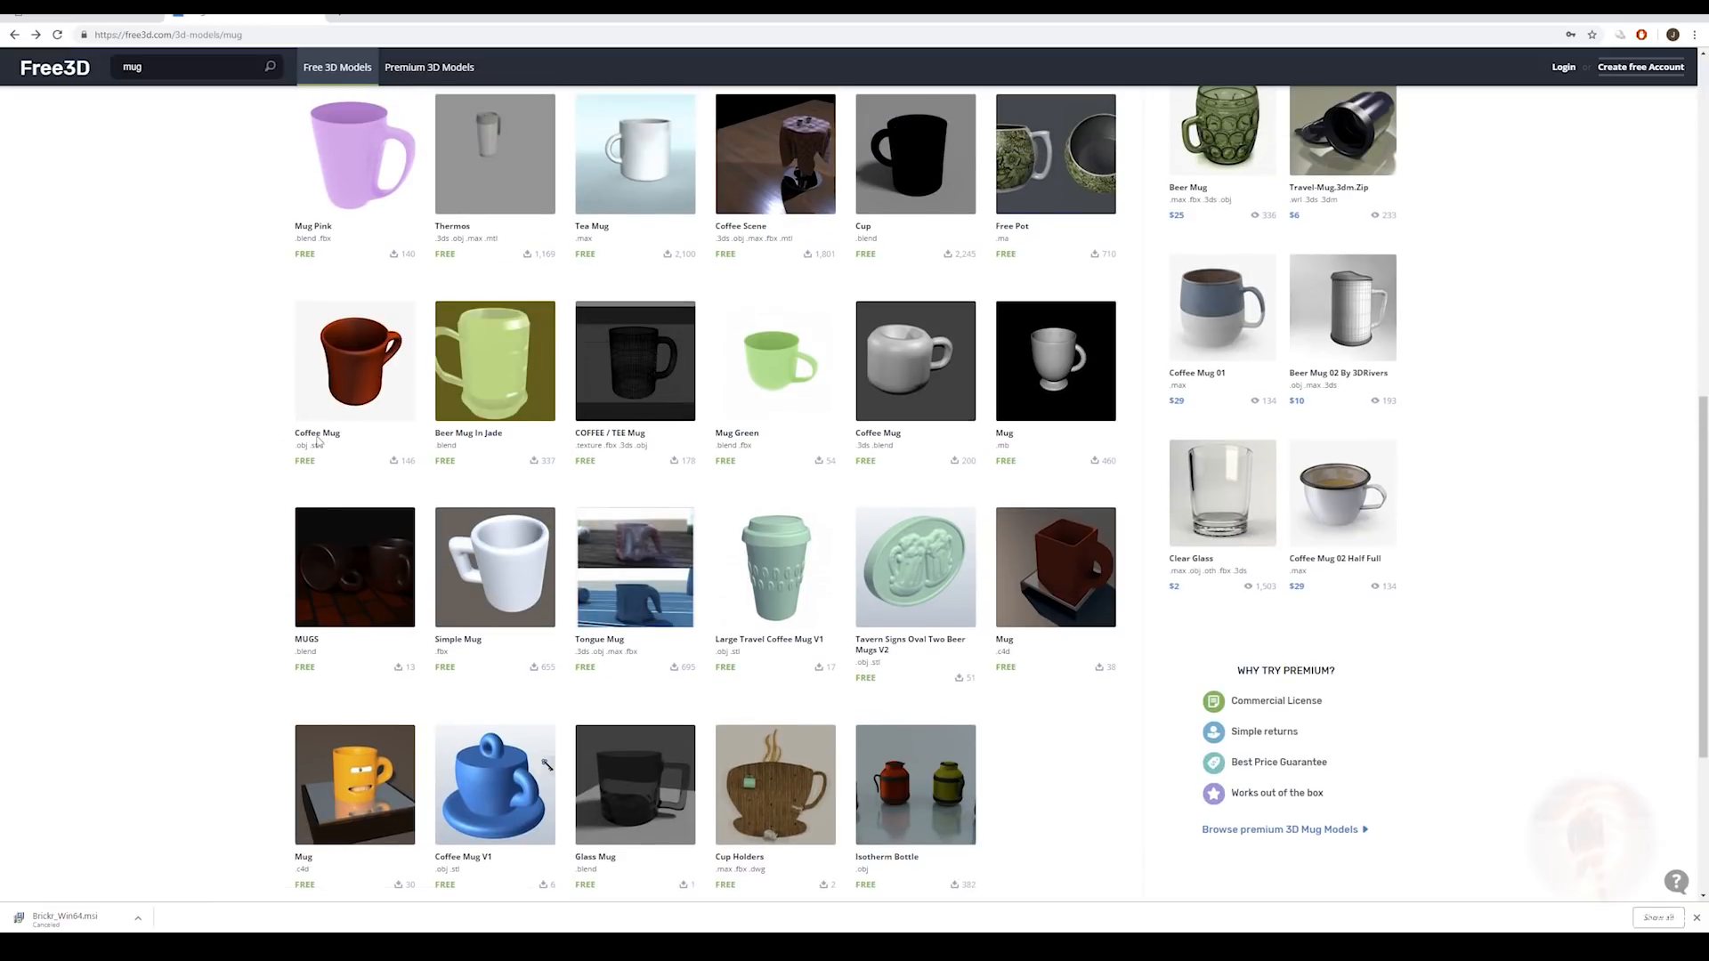
{"action": "scroll", "coordinate": [769, 553], "scroll_direction": "up", "scroll_amount": 1}
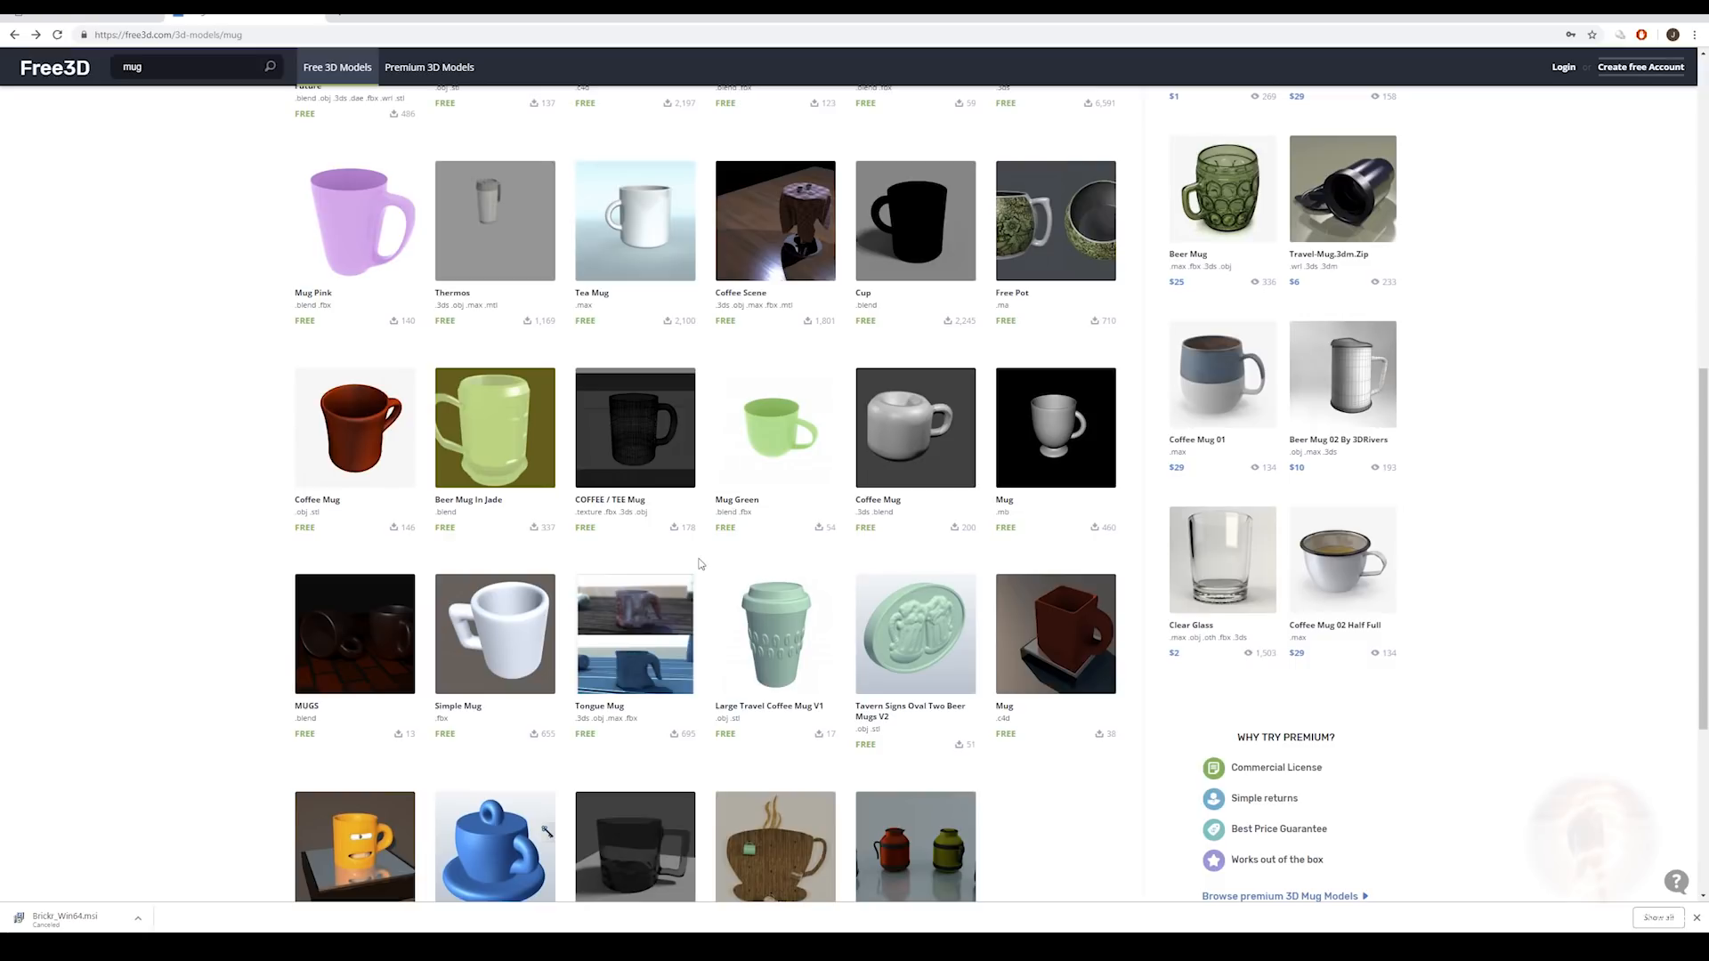
{"action": "scroll", "coordinate": [699, 501], "scroll_direction": "up", "scroll_amount": 5}
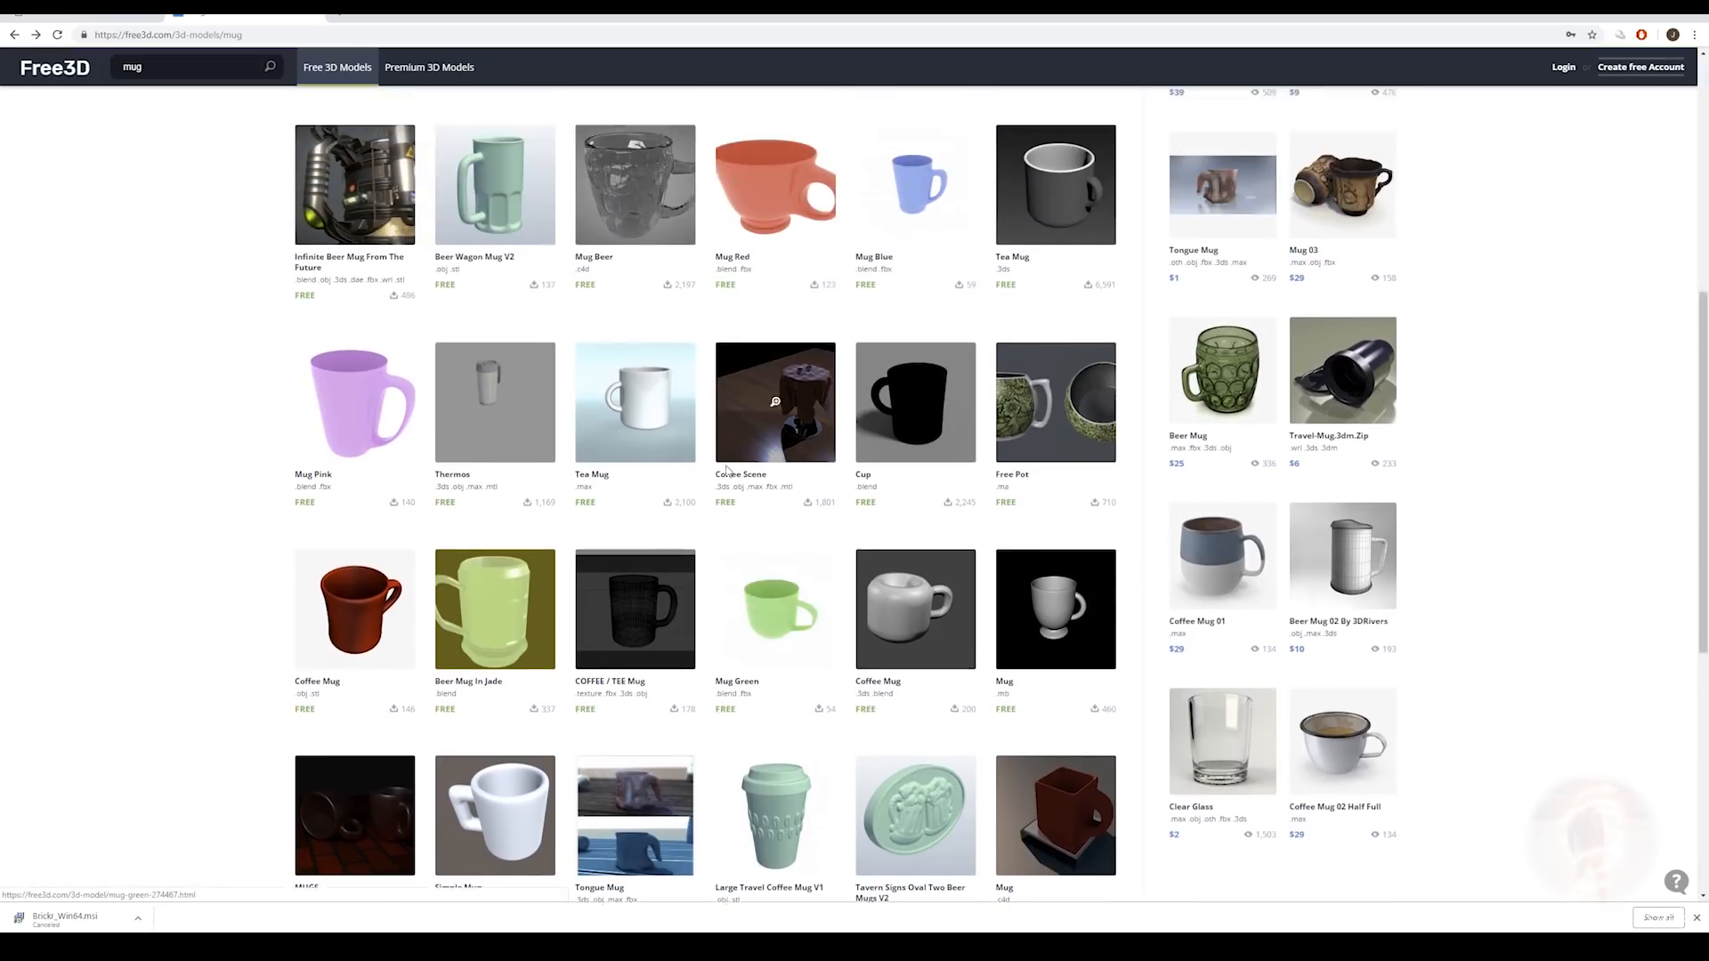
{"action": "scroll", "coordinate": [699, 501], "scroll_direction": "up", "scroll_amount": 3}
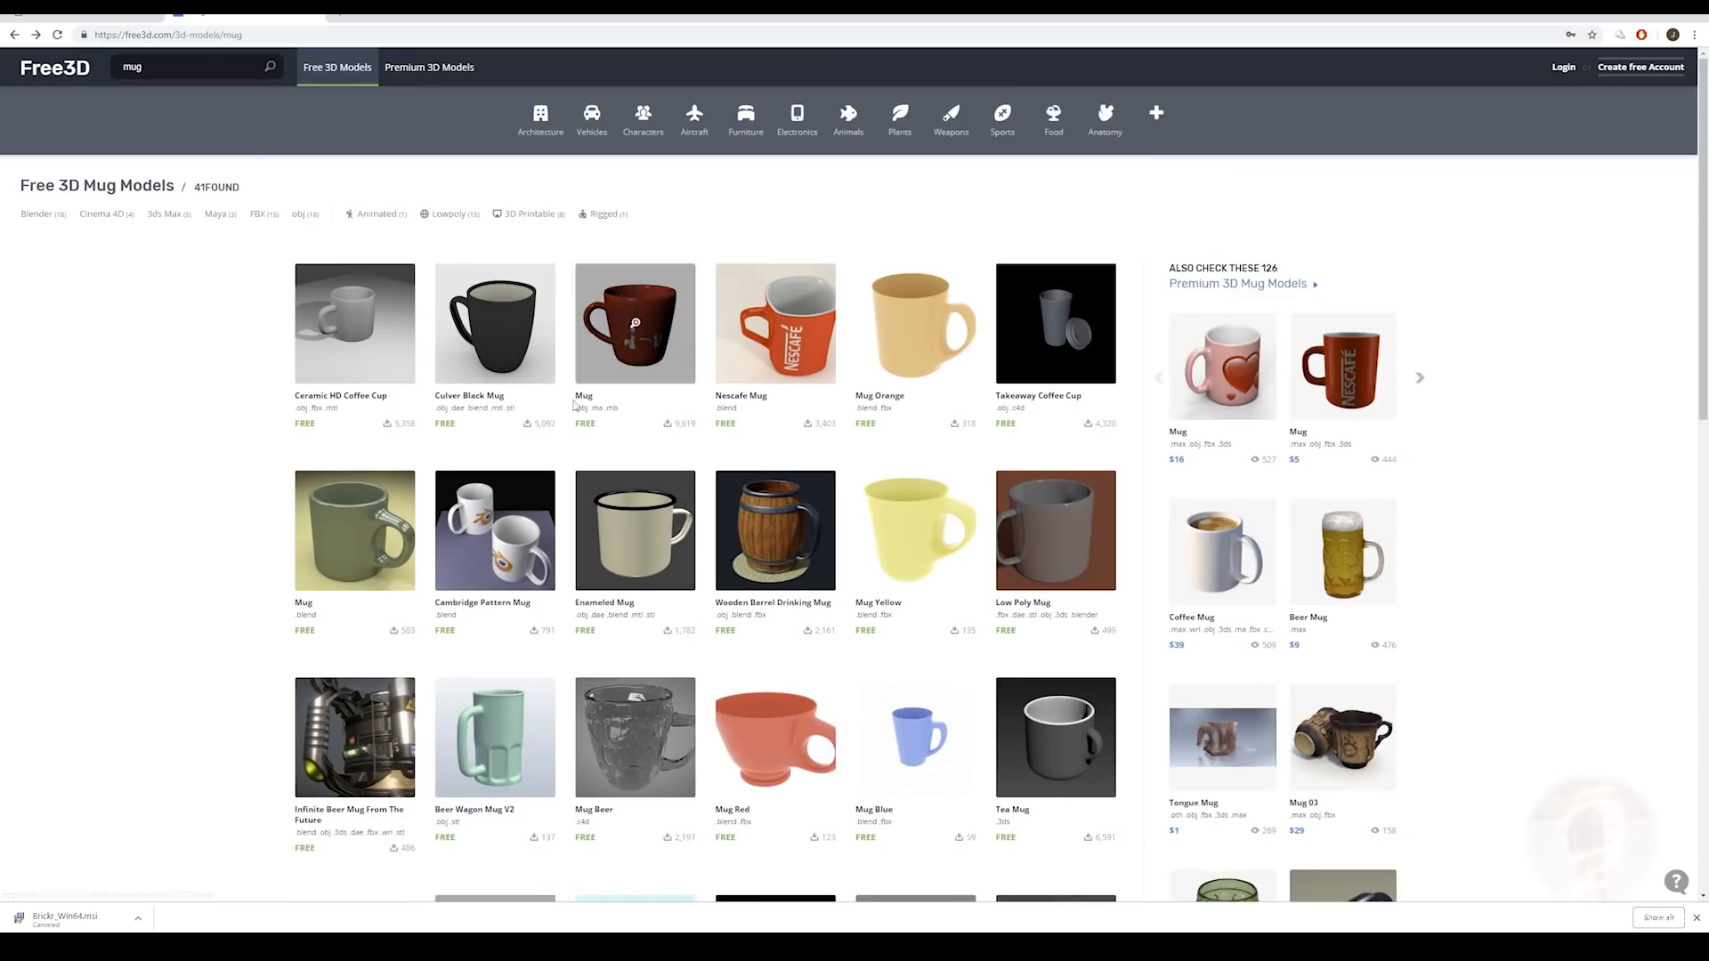
Examine the EPFL brick sculptures page for the Brickr software's description, download options and sample results
{"action": "left_click", "coordinate": [87, 16]}
{"action": "scroll", "coordinate": [796, 405], "scroll_direction": "up", "scroll_amount": 1}
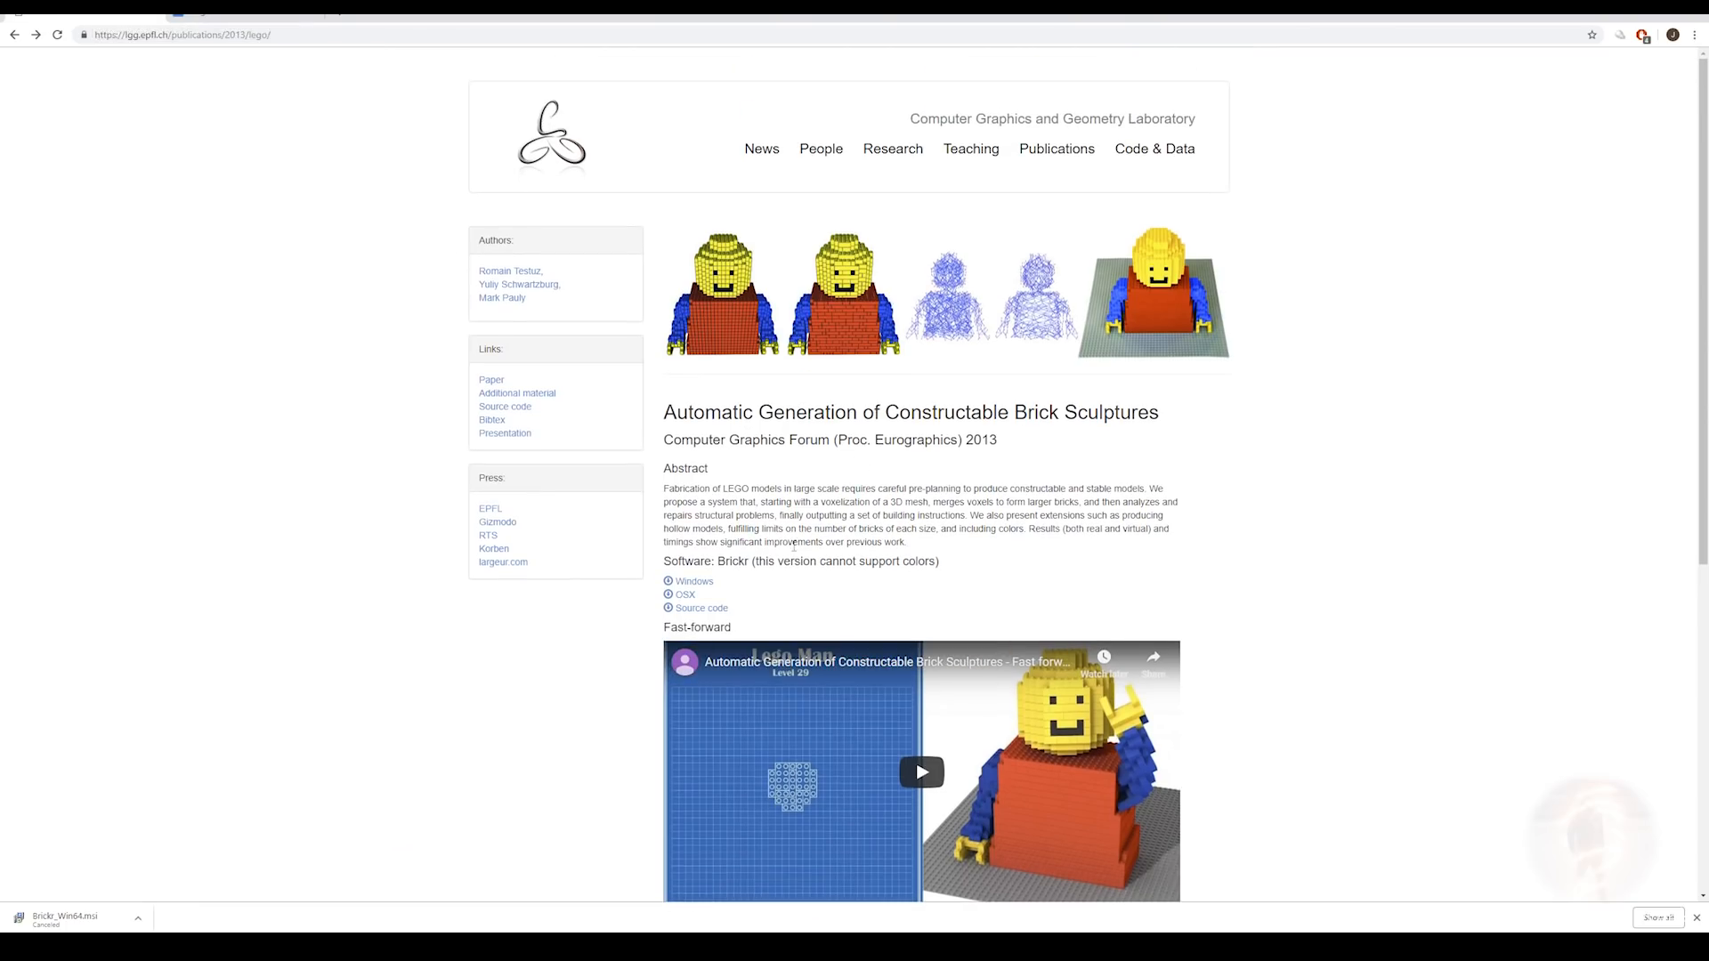
{"action": "scroll", "coordinate": [785, 551], "scroll_direction": "down", "scroll_amount": 2}
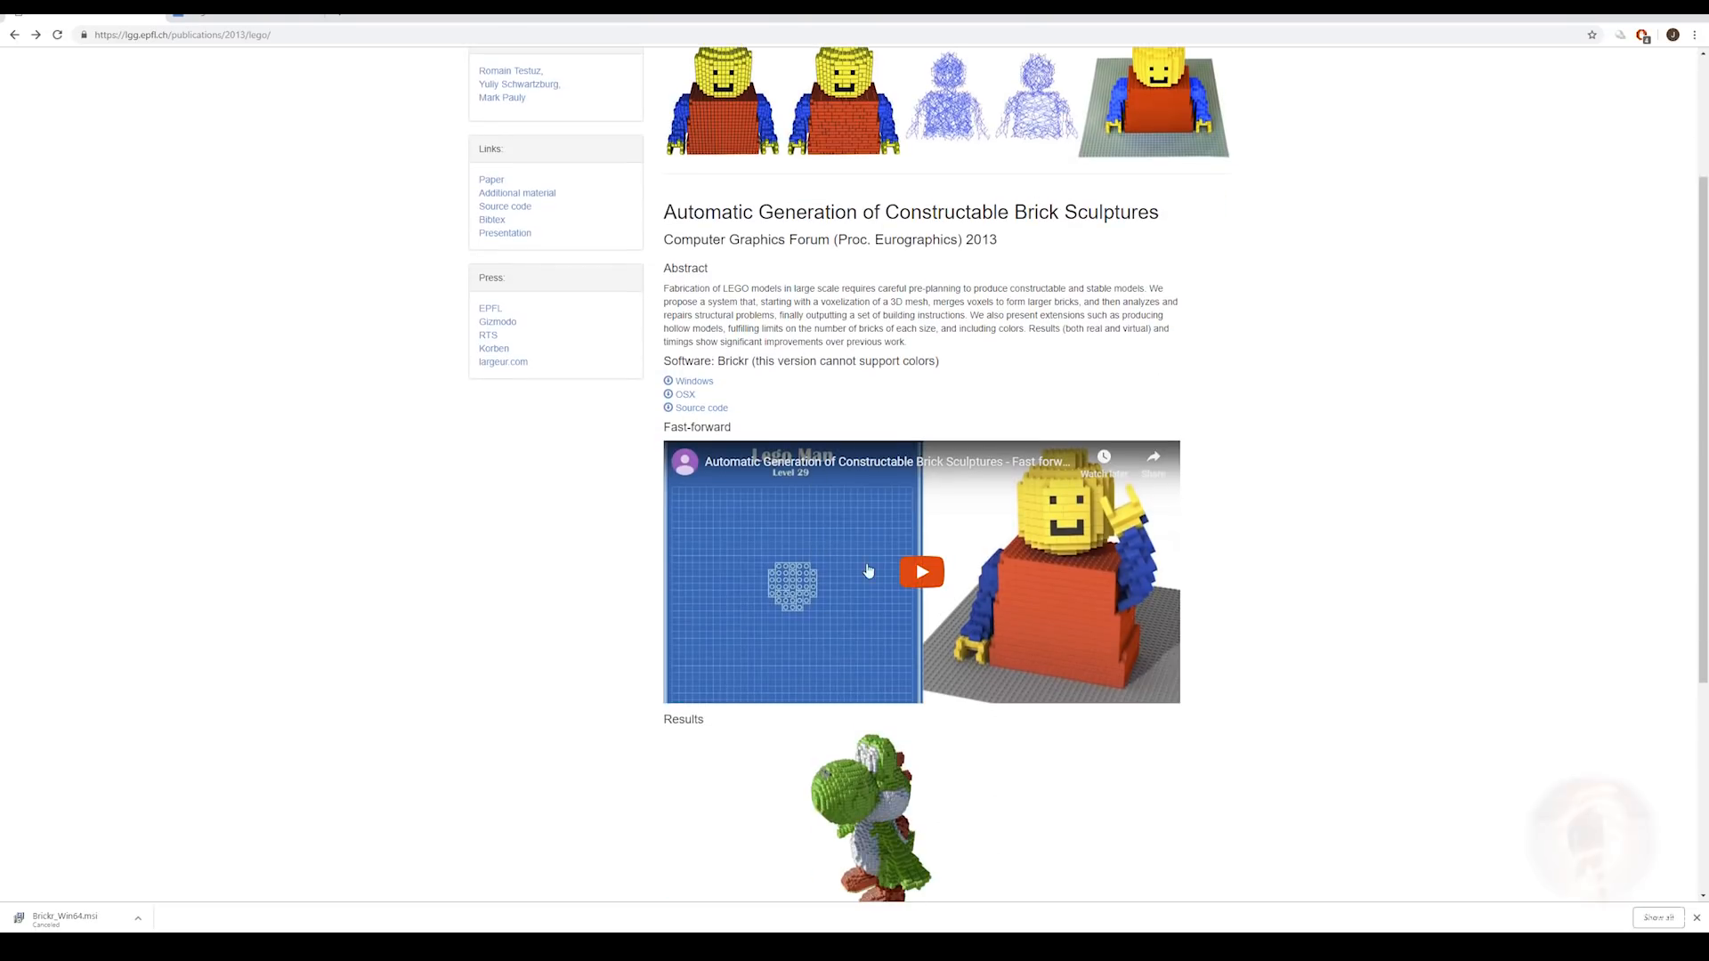
{"action": "scroll", "coordinate": [969, 546], "scroll_direction": "down", "scroll_amount": 3}
{"action": "scroll", "coordinate": [969, 534], "scroll_direction": "up", "scroll_amount": 2}
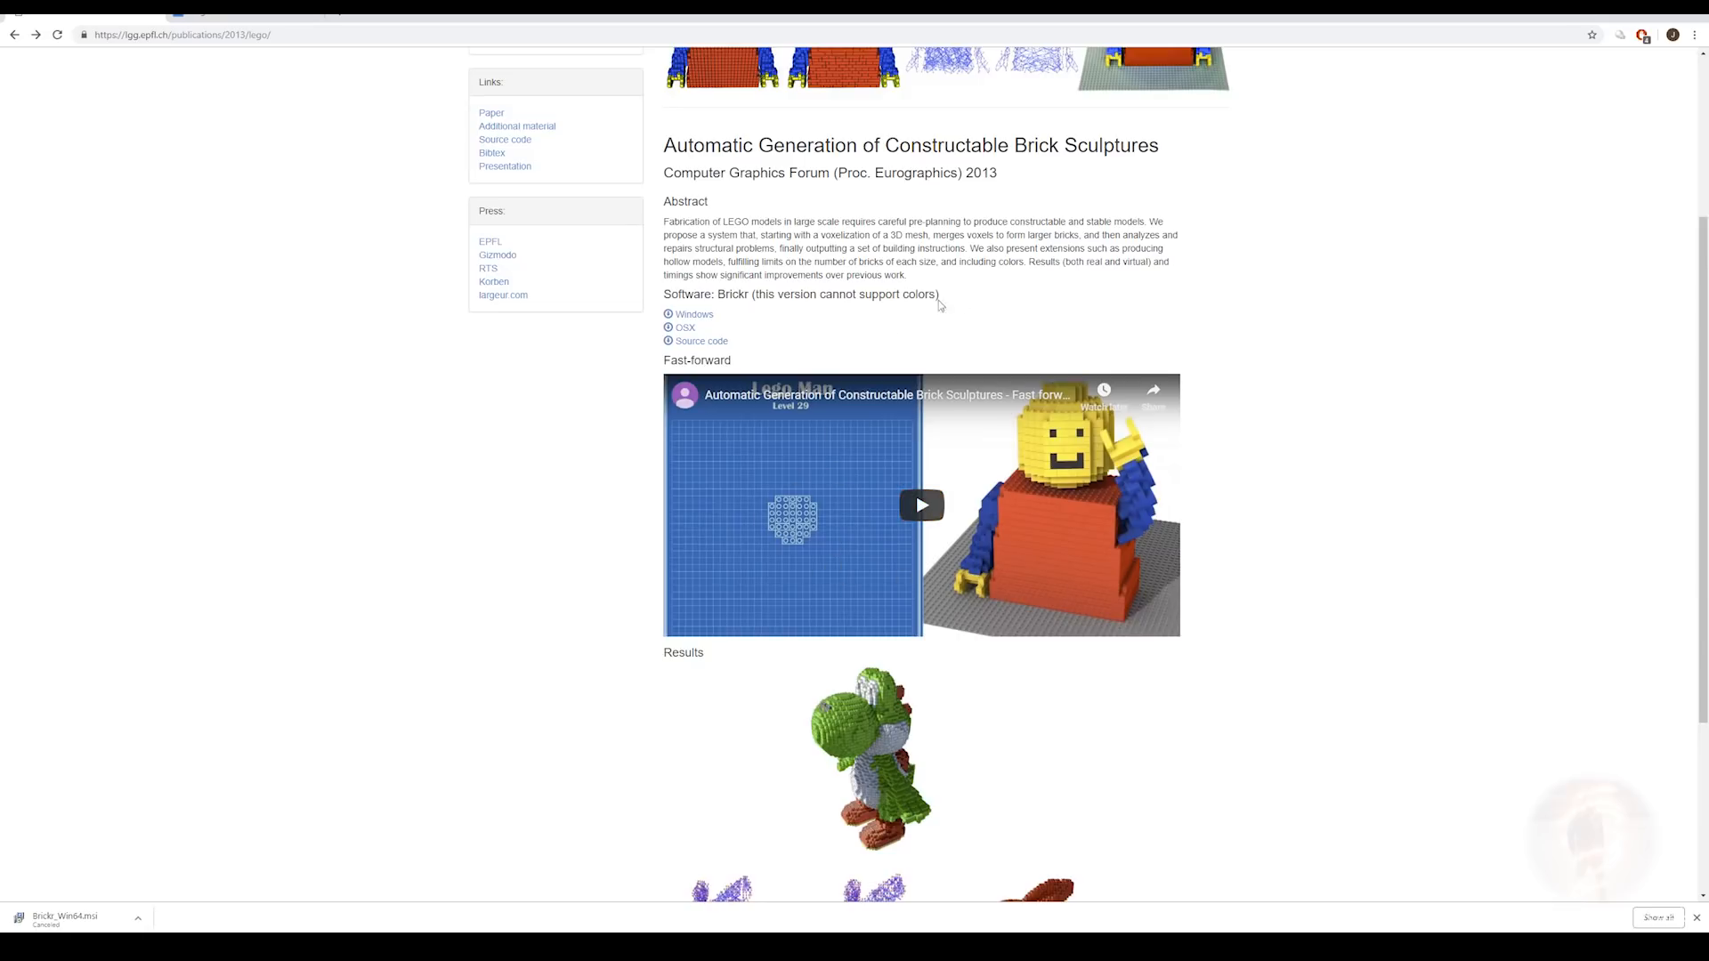
{"action": "scroll", "coordinate": [1064, 429], "scroll_direction": "up", "scroll_amount": 2}
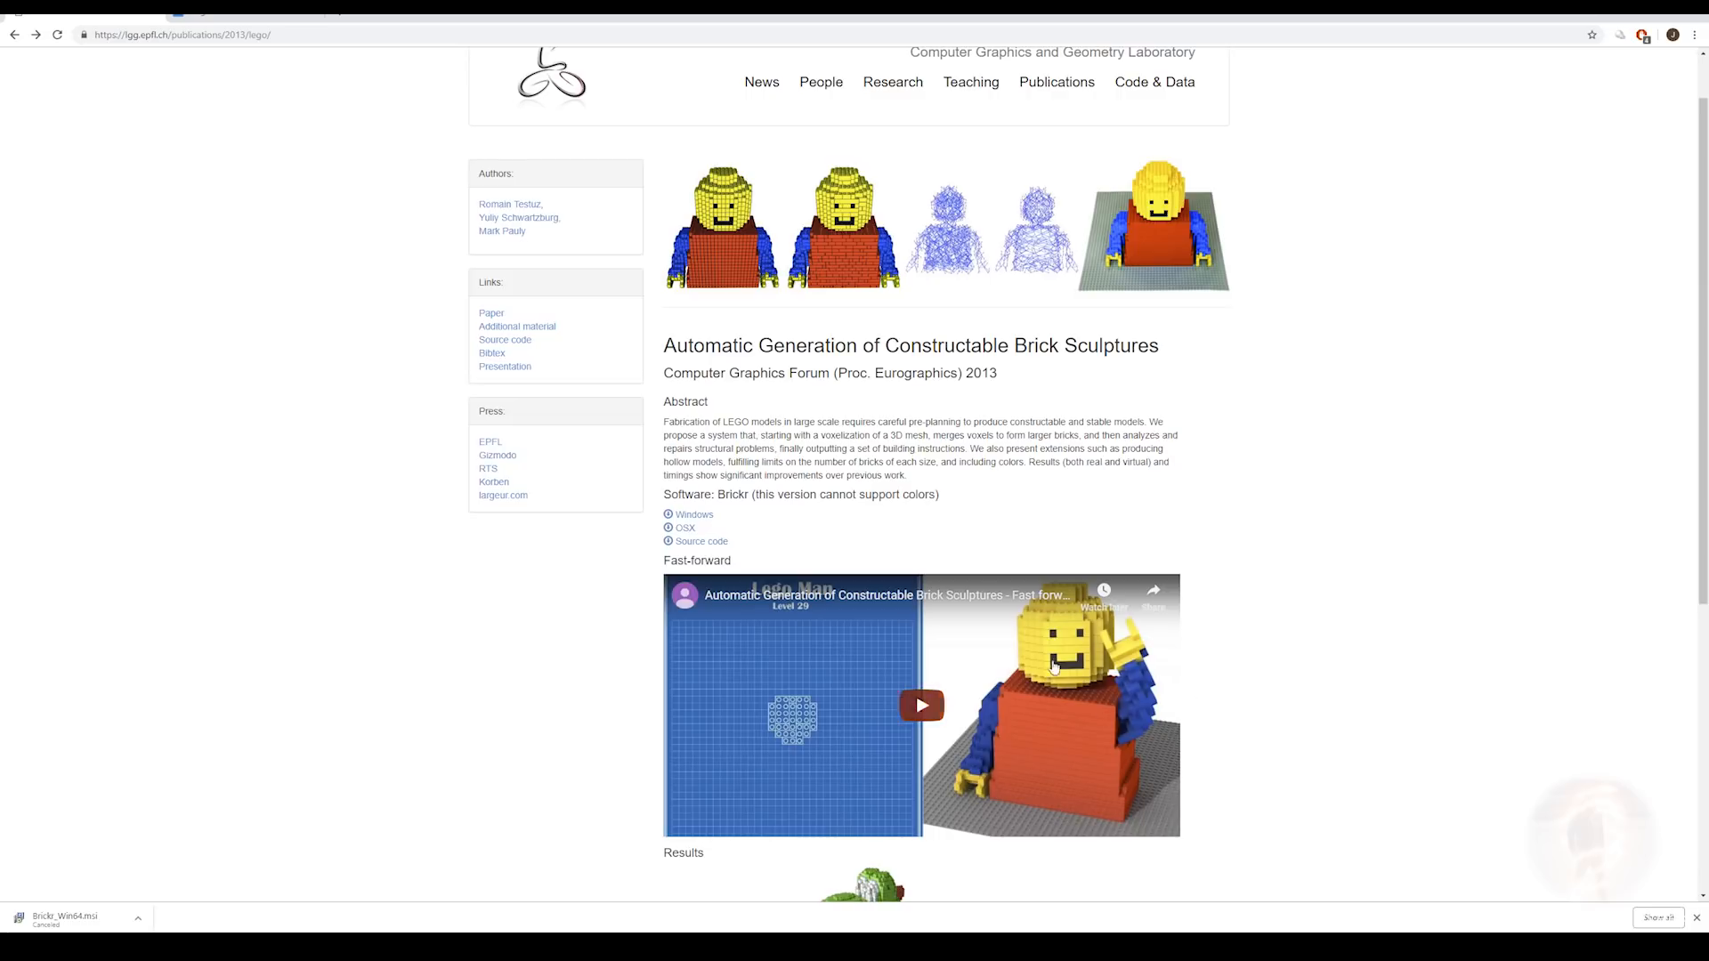
{"action": "scroll", "coordinate": [1077, 687], "scroll_direction": "down", "scroll_amount": 4}
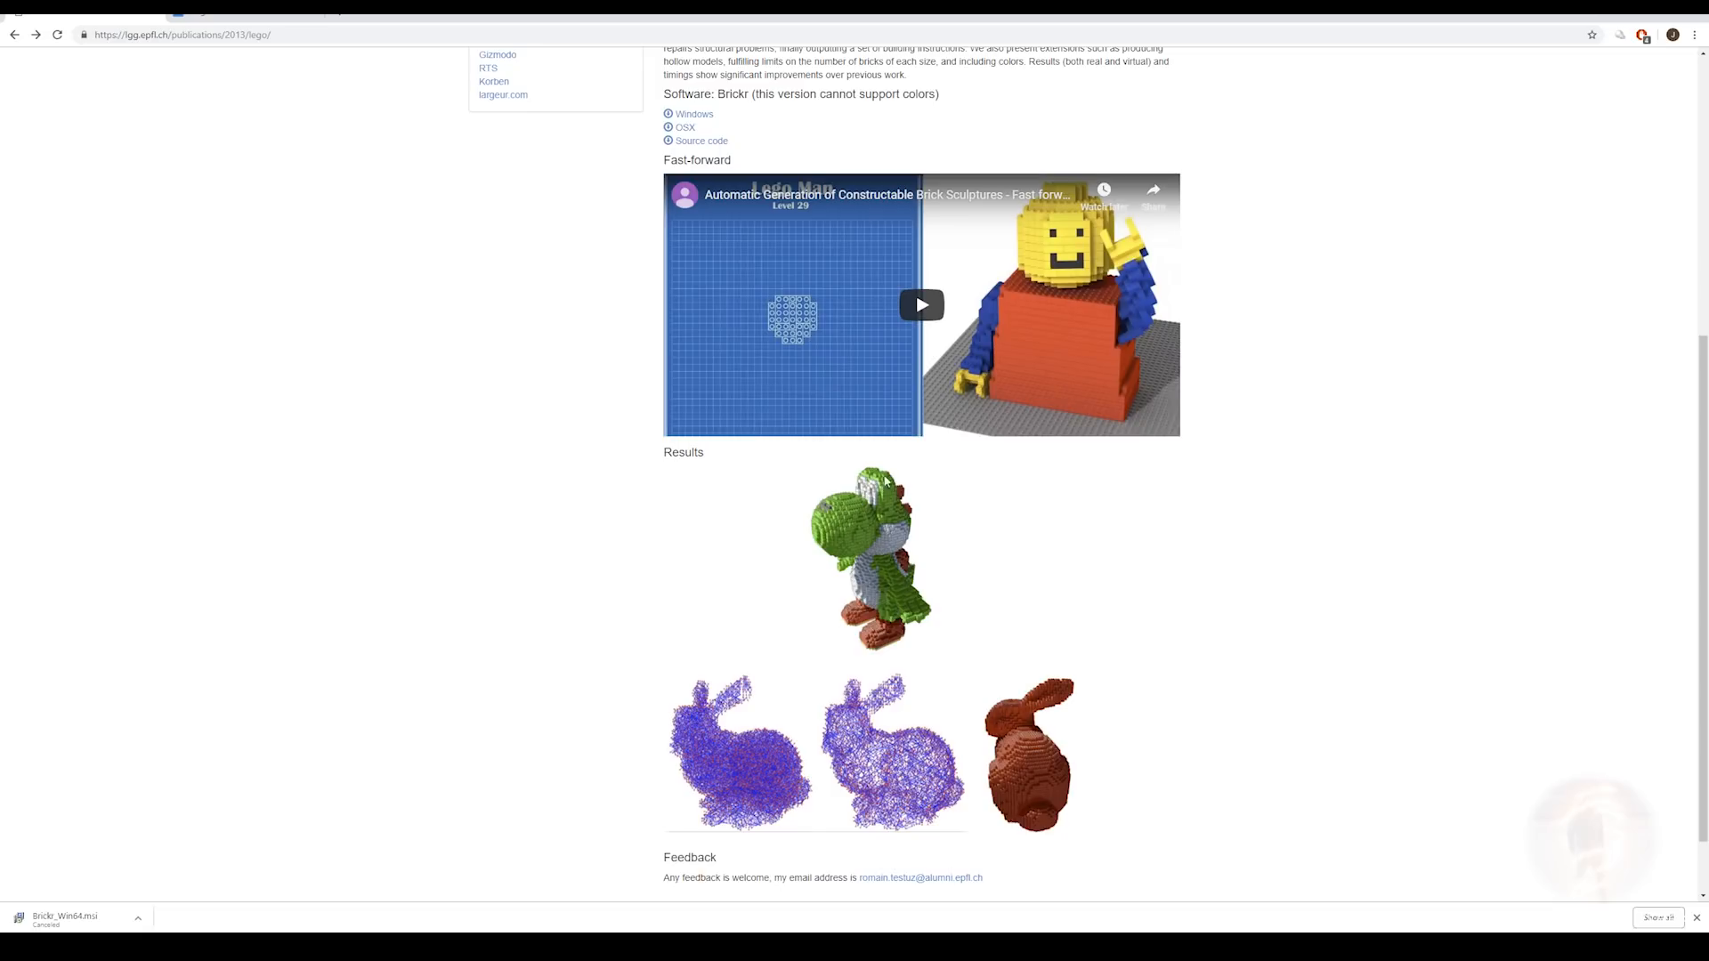
{"action": "scroll", "coordinate": [1017, 612], "scroll_direction": "down", "scroll_amount": 1}
{"action": "scroll", "coordinate": [1020, 626], "scroll_direction": "up", "scroll_amount": 6}
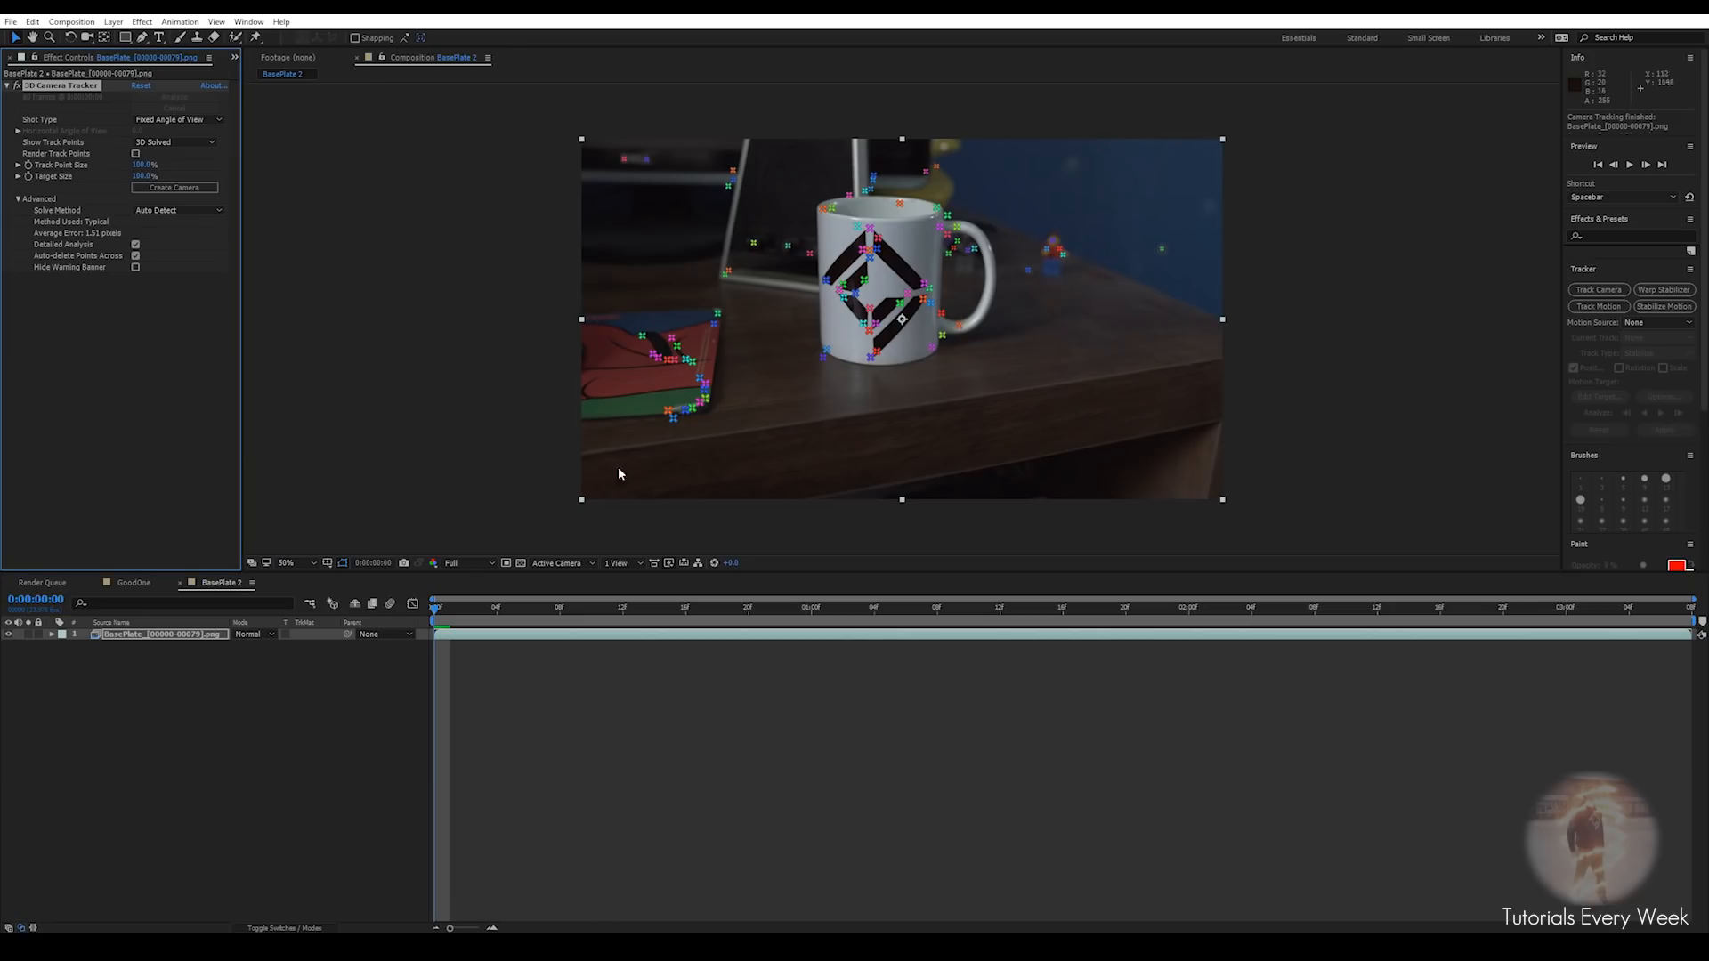
Back in After Effects, create a solid and camera at 0:00:02:16 from three track points lying on the desk surface
{"action": "scroll", "coordinate": [781, 331], "scroll_direction": "up", "scroll_amount": 1}
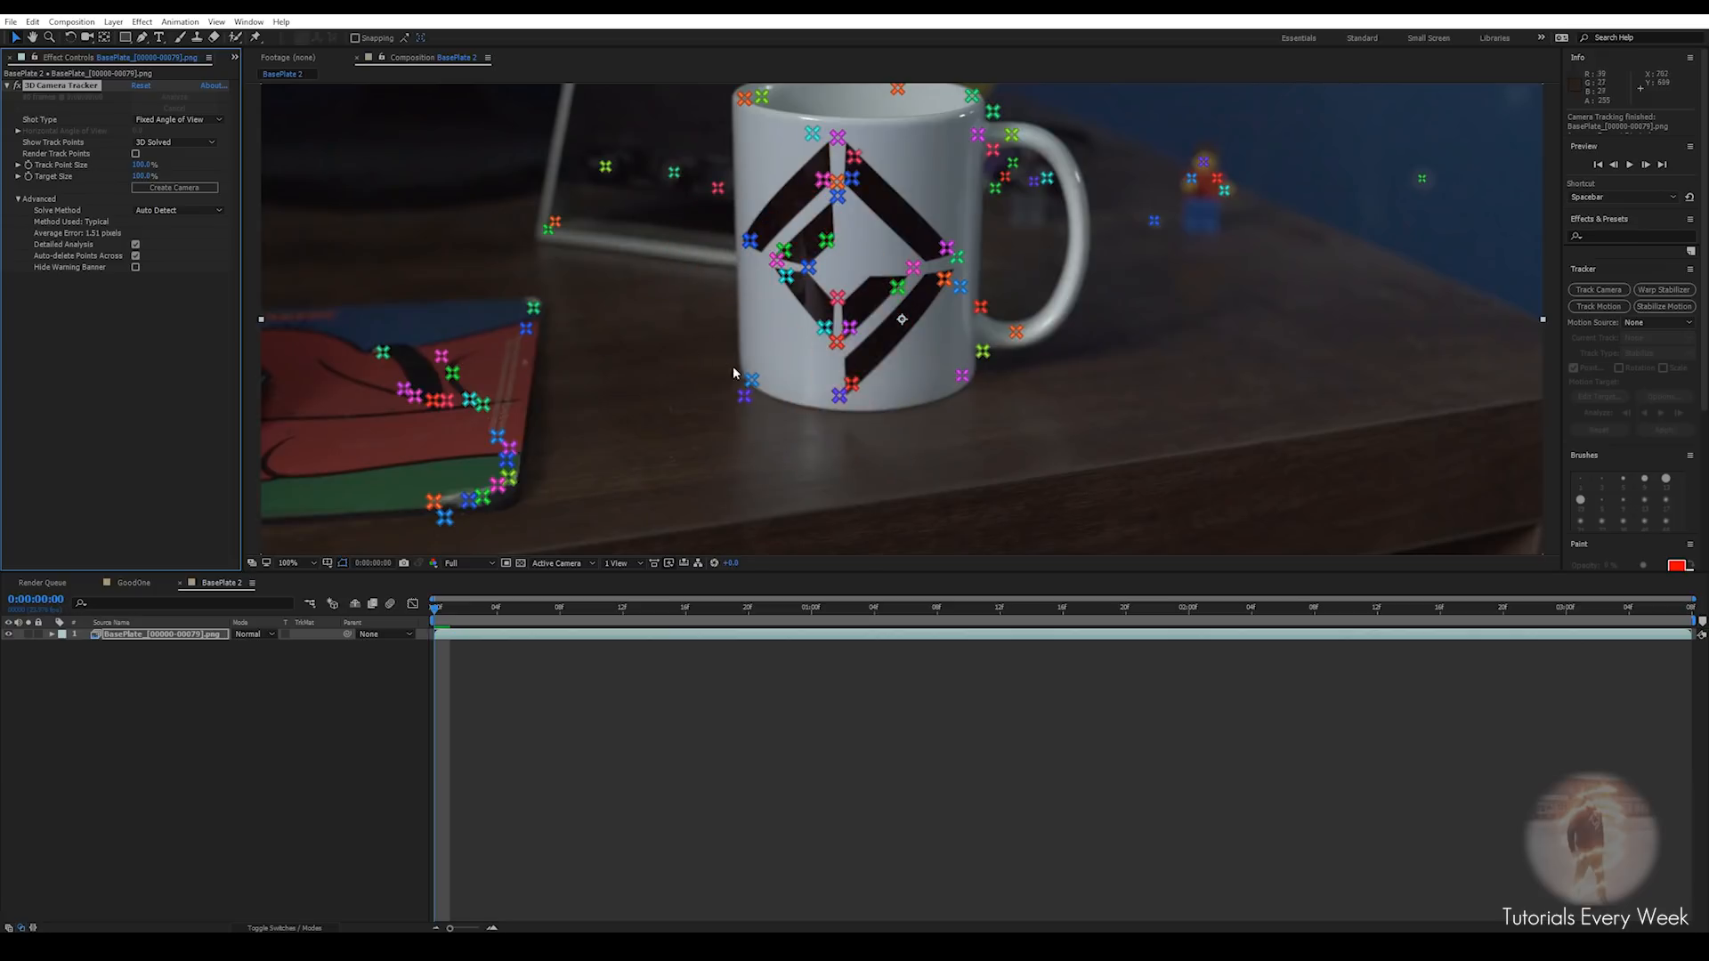
{"action": "scroll", "coordinate": [1157, 419], "scroll_direction": "down", "scroll_amount": 1}
{"action": "left_click_drag", "start_coordinate": [457, 611], "coordinate": [1439, 610]}
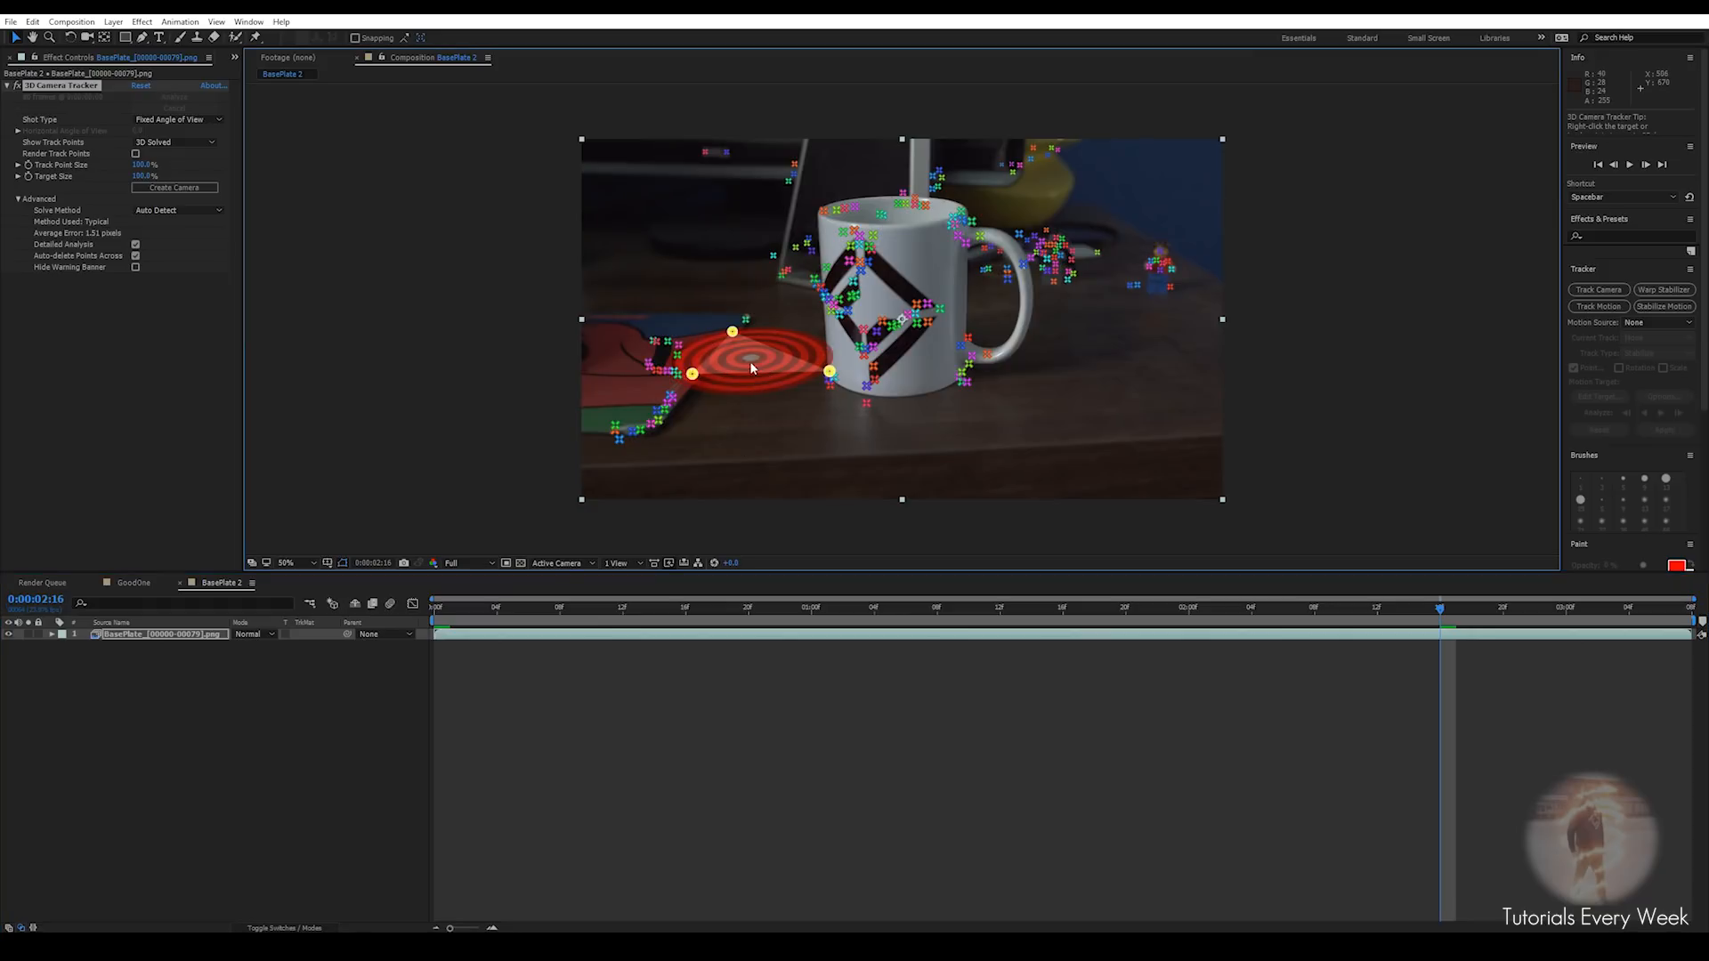
{"action": "right_click", "coordinate": [750, 365]}
{"action": "left_click", "coordinate": [788, 393]}
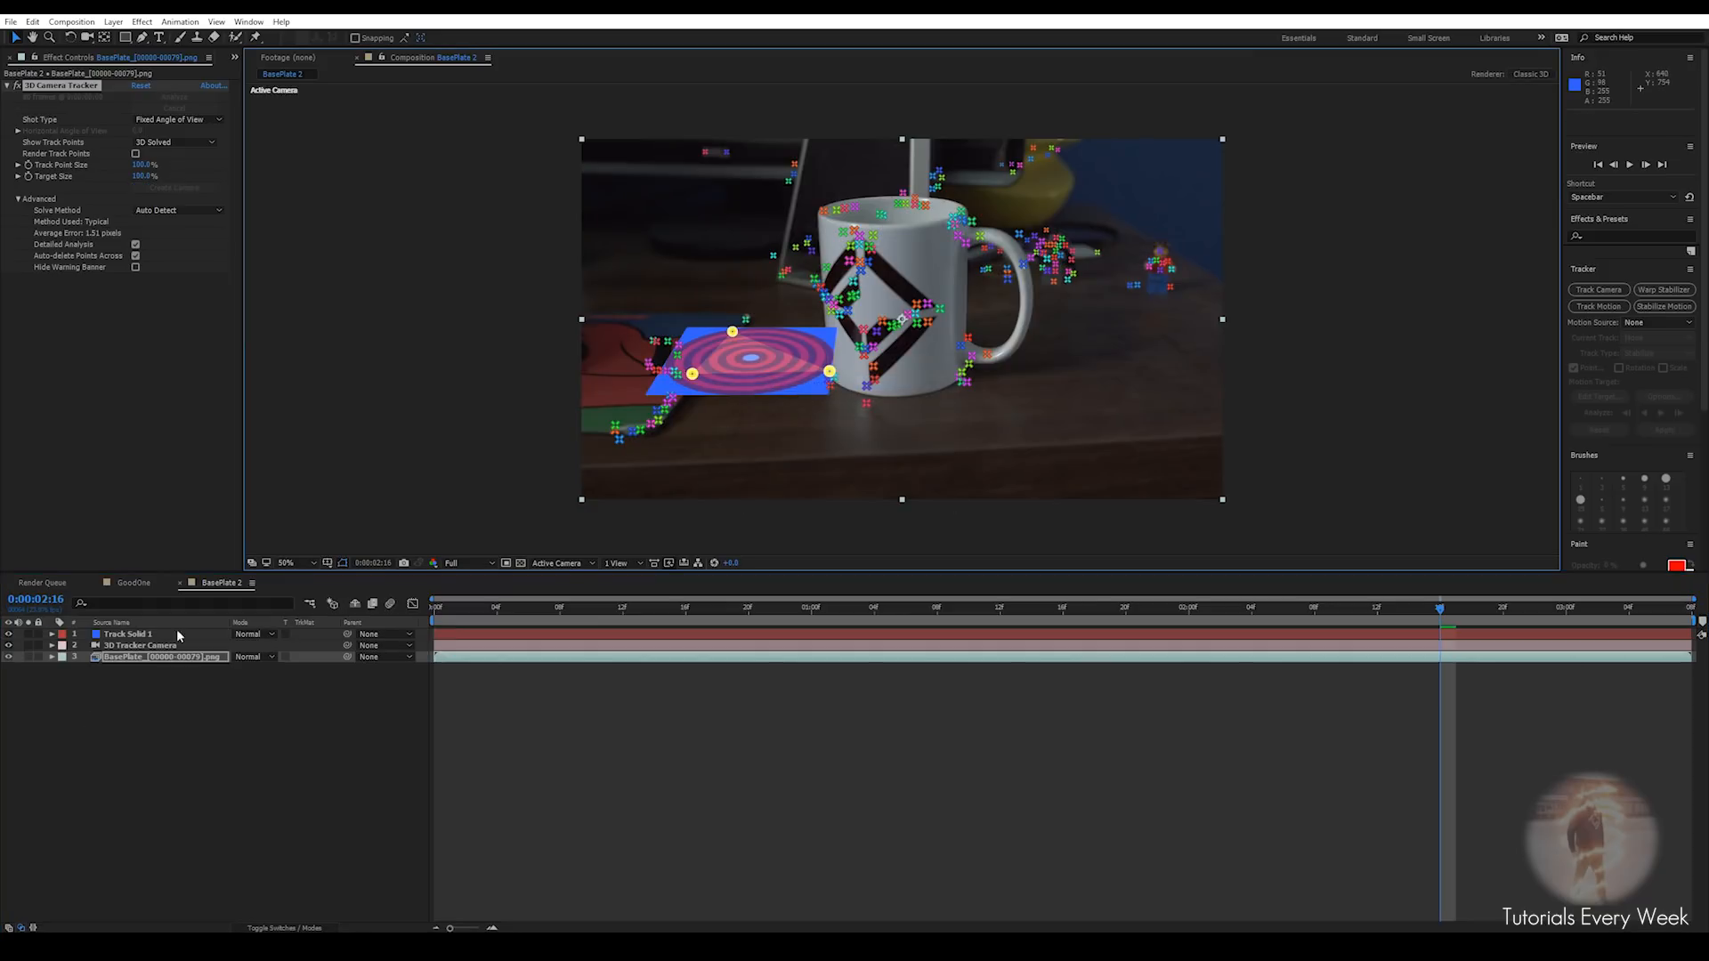
Stretch Track Solid 1 in width and depth and shift it along its X axis so it covers the desk under the mug
{"action": "left_click", "coordinate": [108, 635]}
{"action": "left_click_drag", "start_coordinate": [834, 361], "coordinate": [1025, 359]}
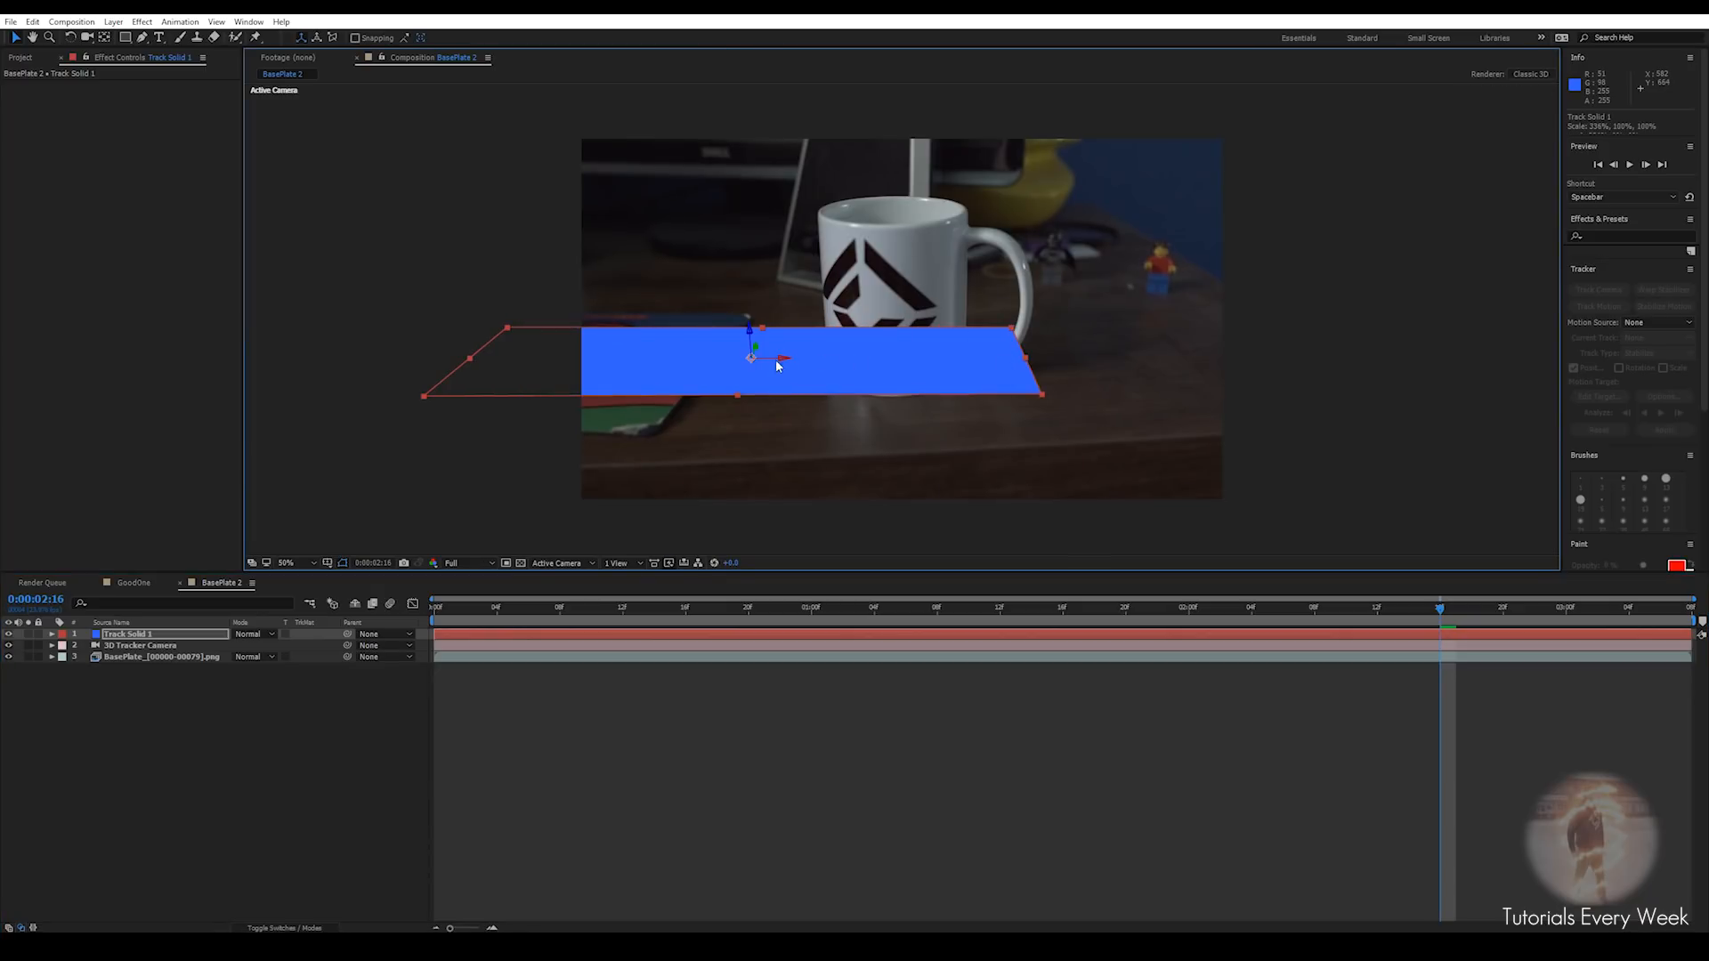
{"action": "left_click_drag", "start_coordinate": [783, 361], "coordinate": [1314, 377]}
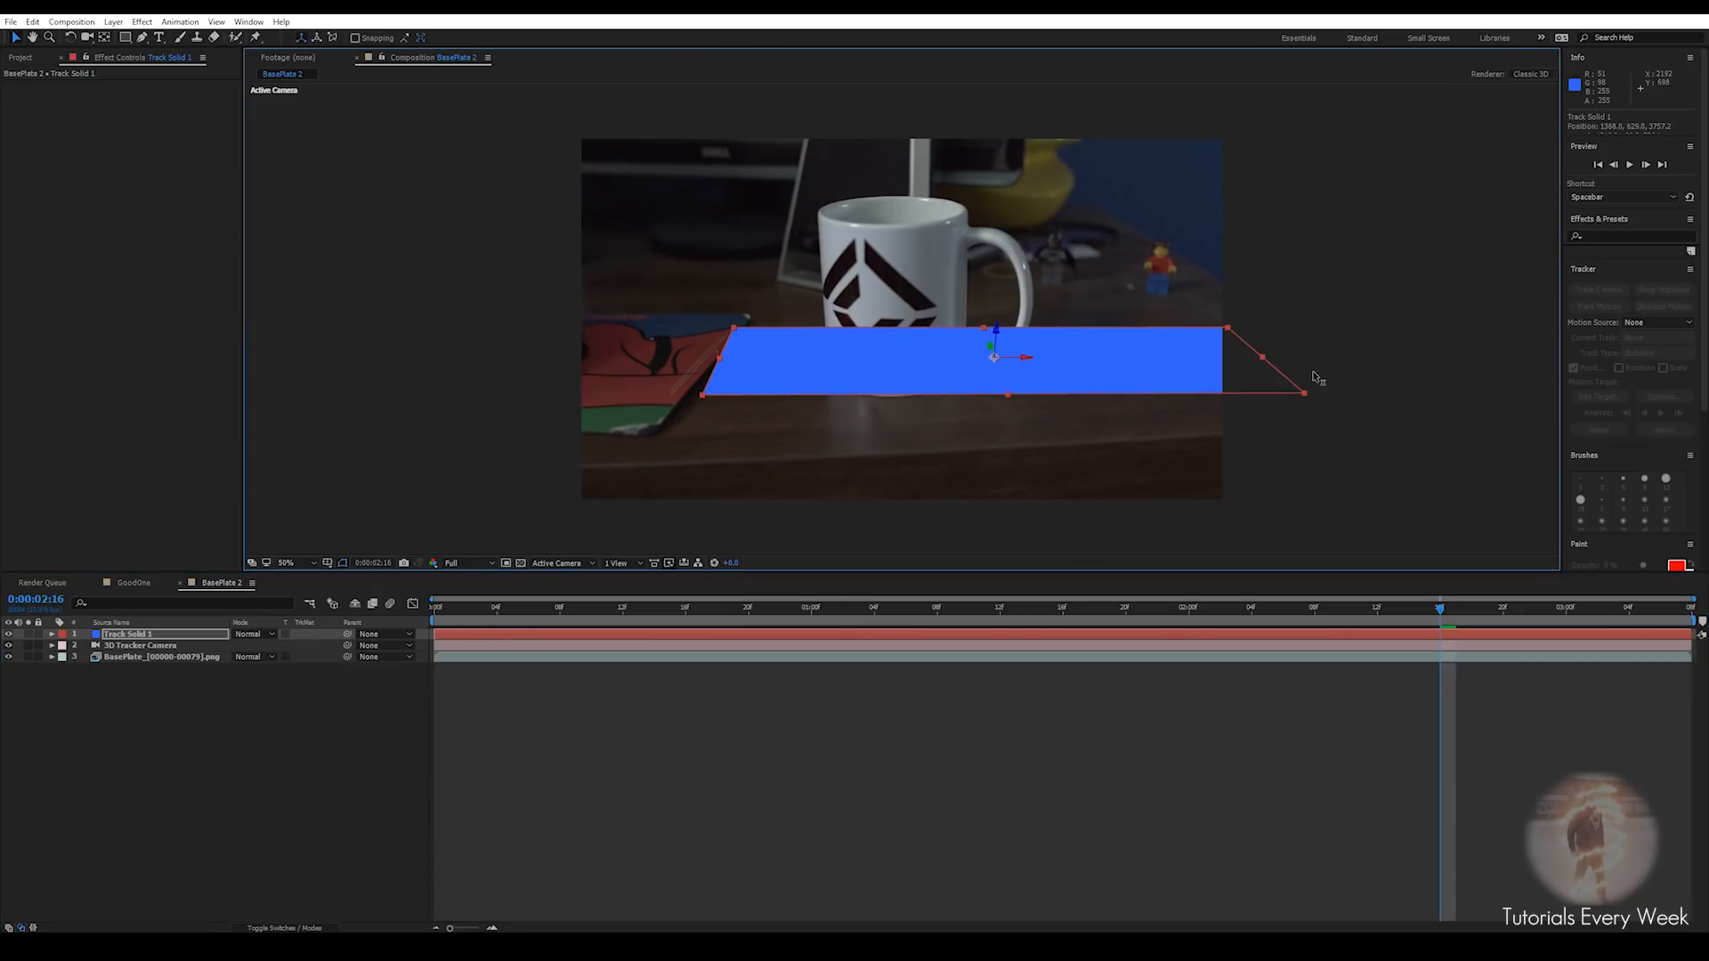
{"action": "left_click_drag", "start_coordinate": [1004, 393], "coordinate": [1012, 449]}
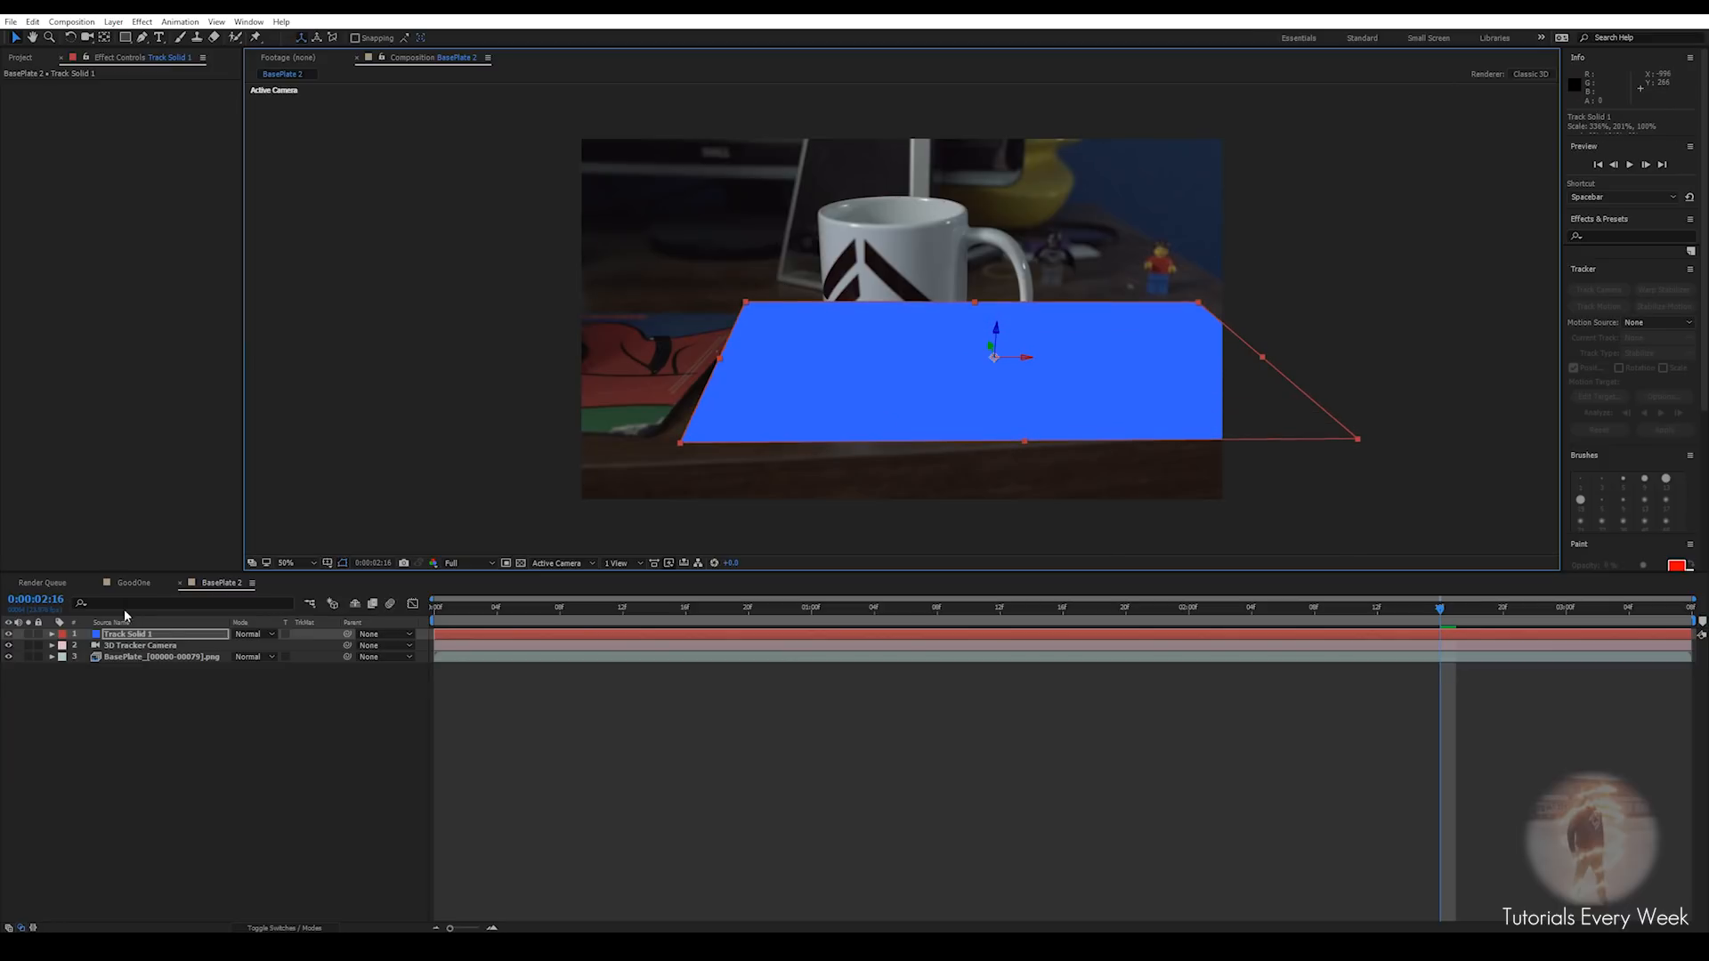
Set Track Solid 1's Z Rotation to -4° and nudge its position slightly lower on the desk
{"action": "key", "text": "r"}
{"action": "left_click_drag", "start_coordinate": [250, 679], "coordinate": [242, 679]}
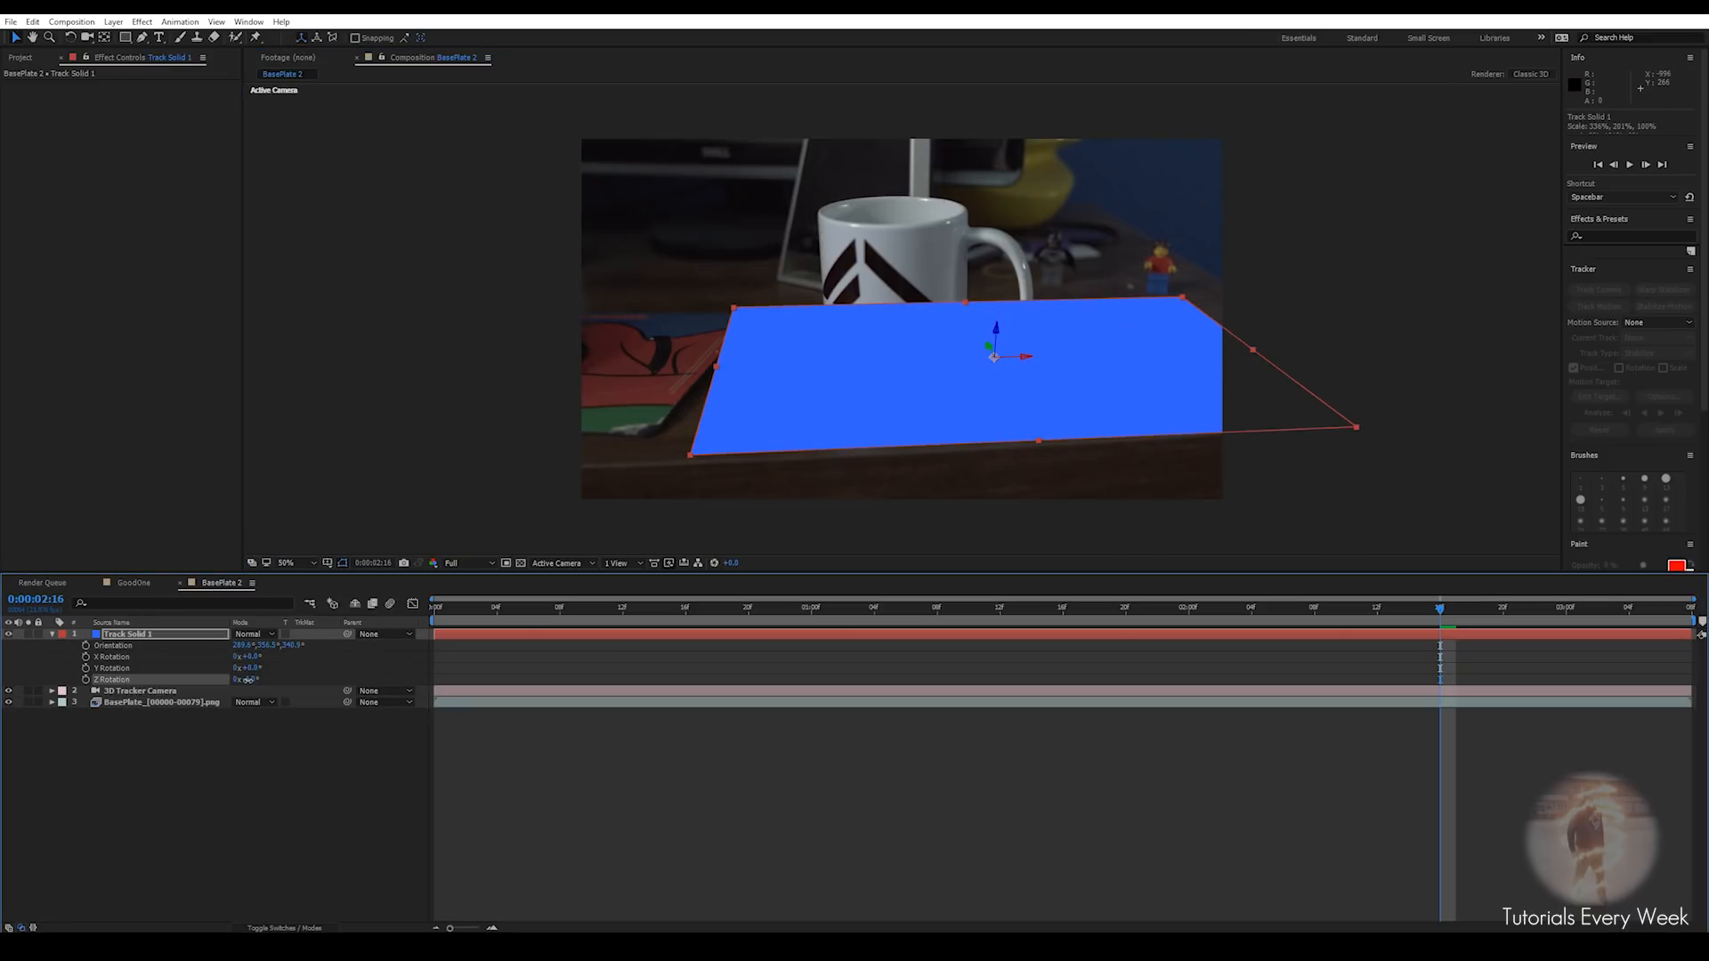
{"action": "left_click_drag", "start_coordinate": [990, 353], "coordinate": [993, 356]}
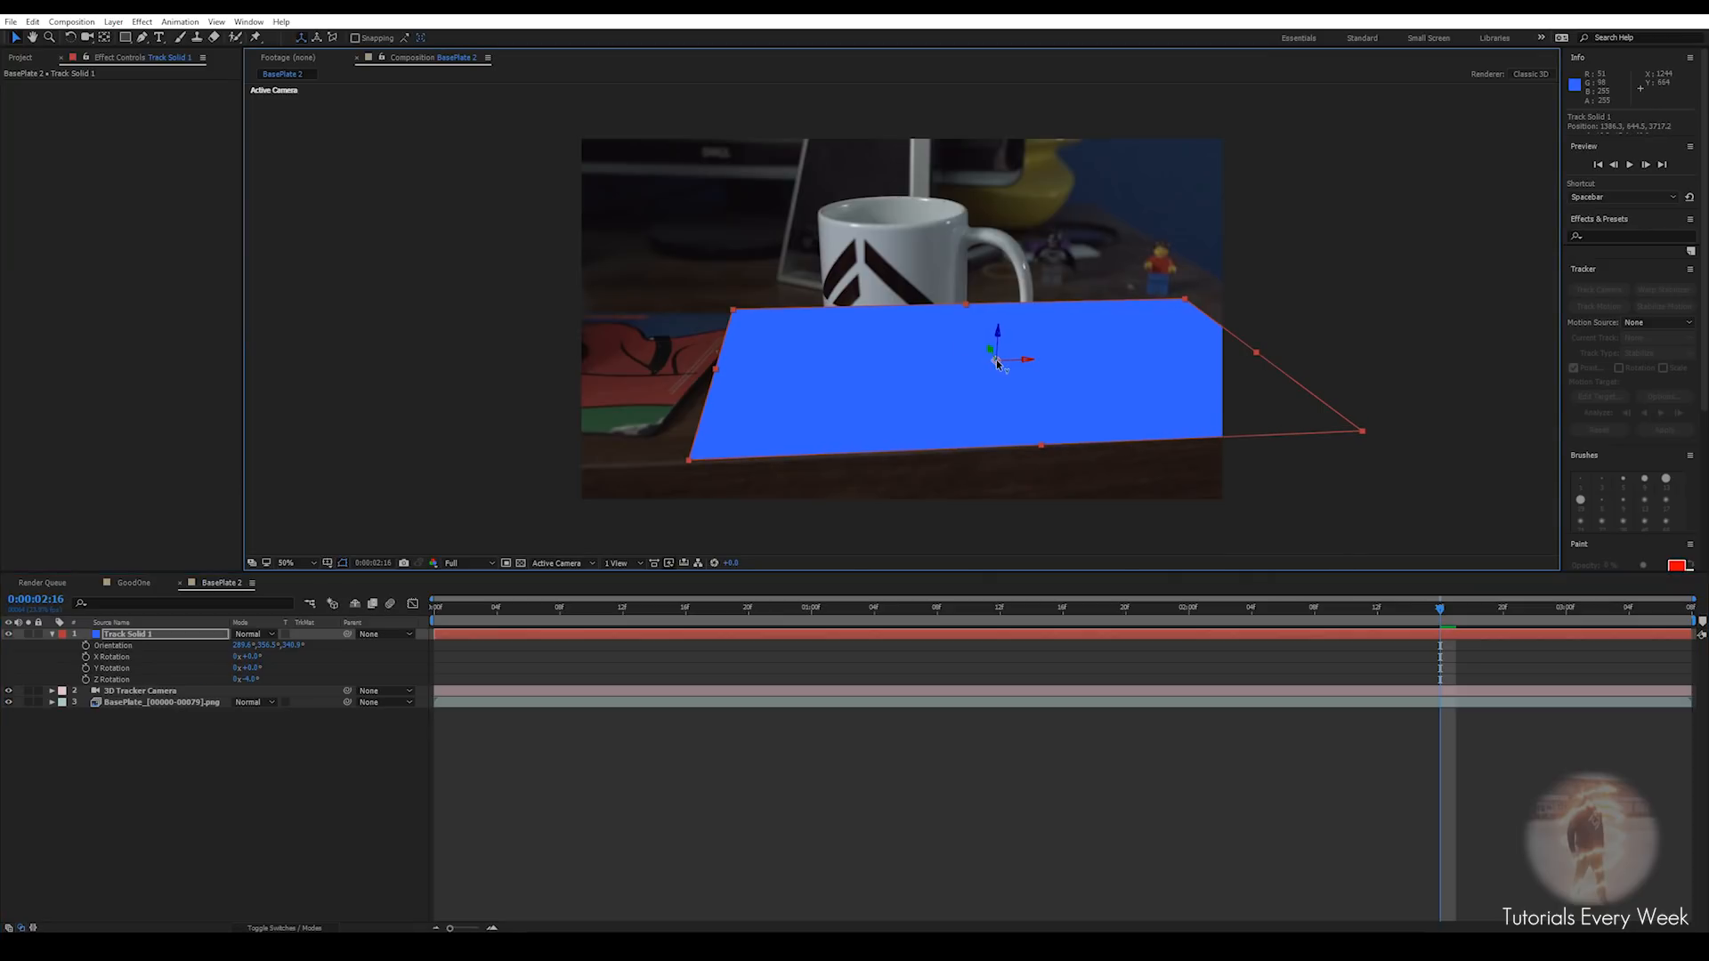
Apply the Grid effect to Track Solid 1 and play the composition to check how it sticks to the desk
{"action": "key", "text": "ctrl+space"}
{"action": "type", "text": "grid"}
{"action": "key", "text": "Return"}
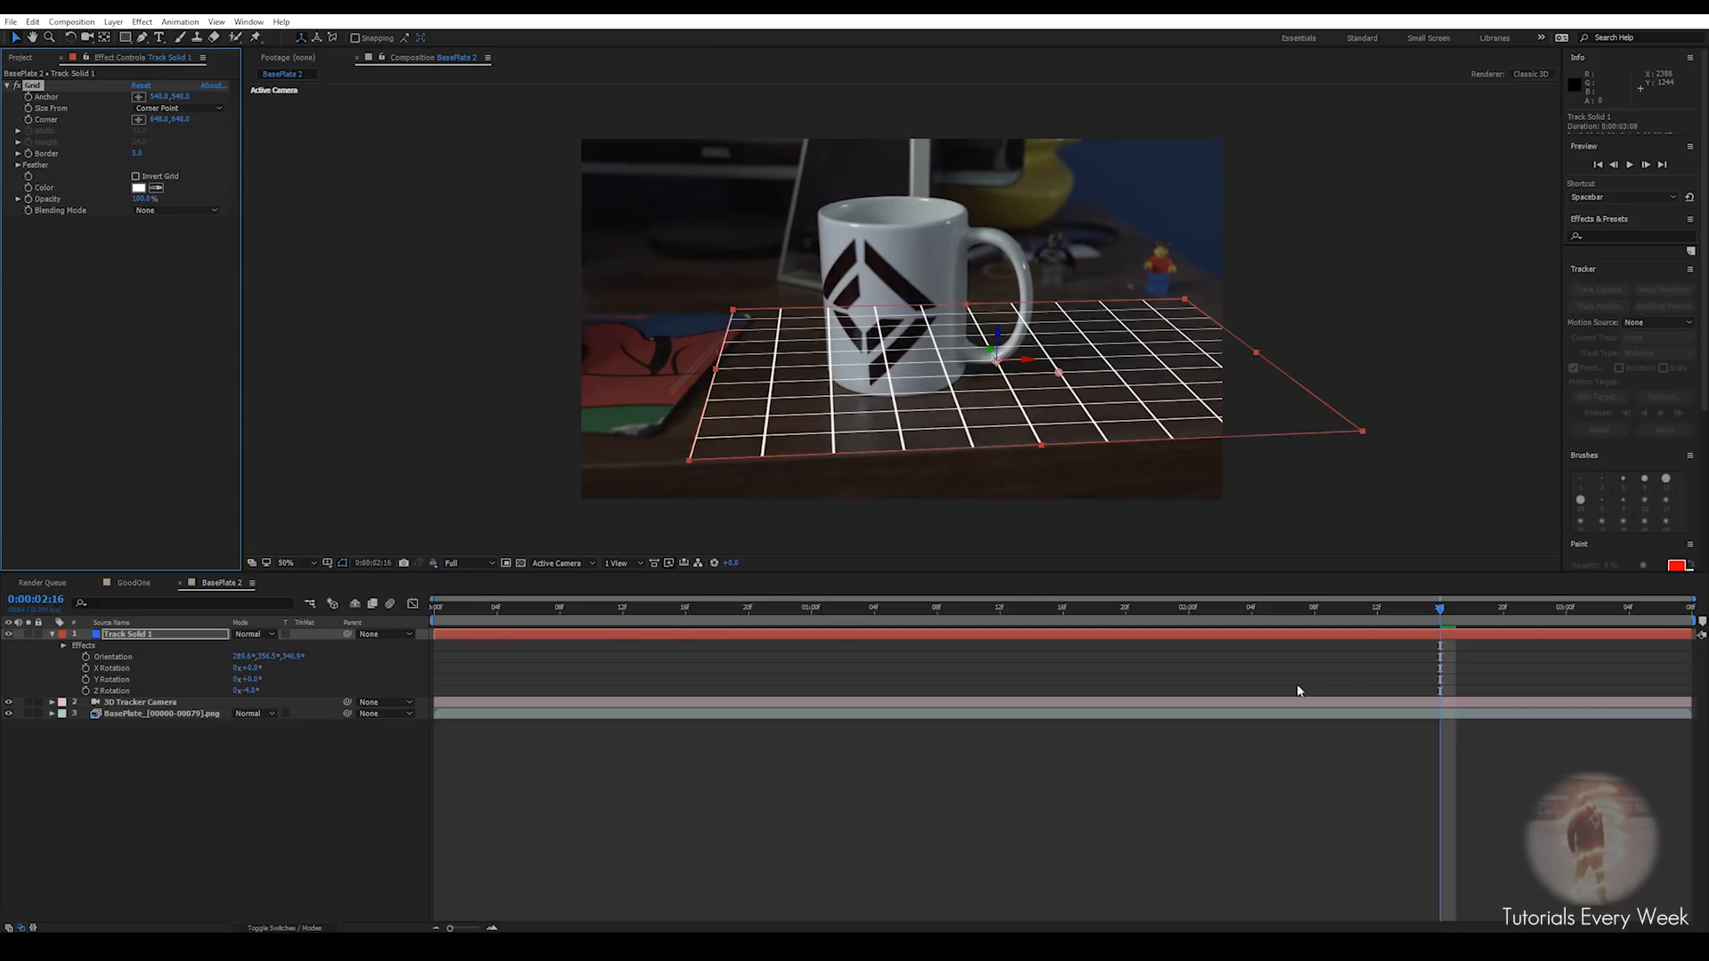
{"action": "key", "text": "space"}
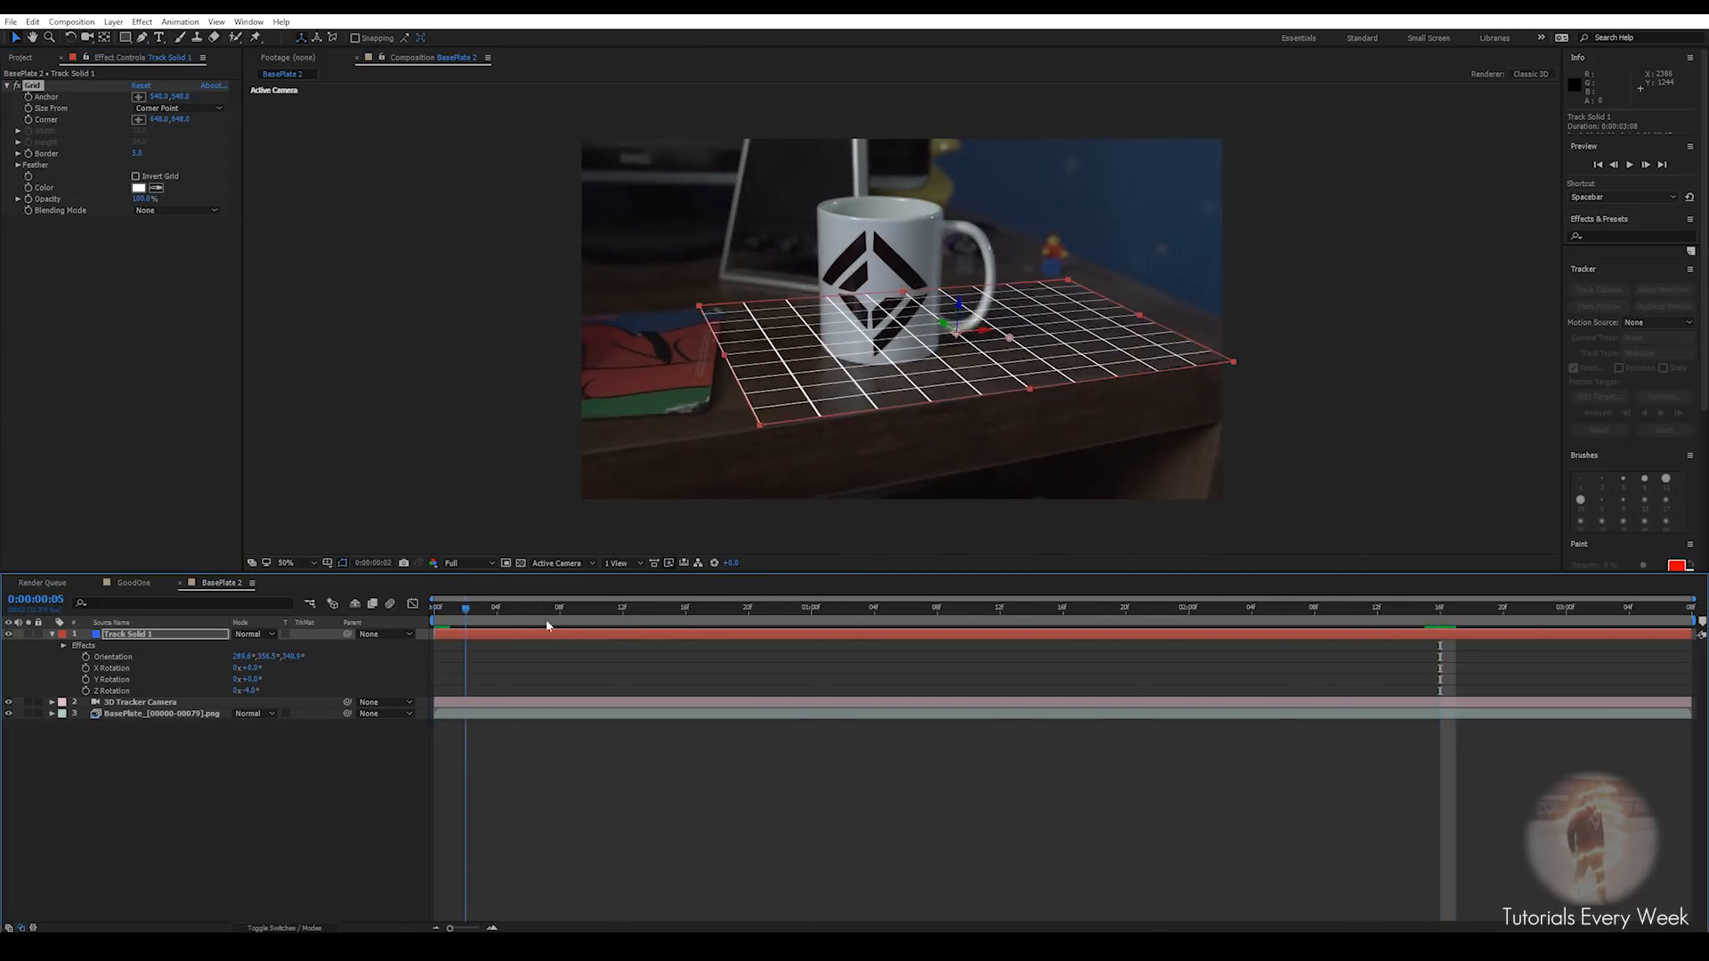
{"action": "key", "text": "space"}
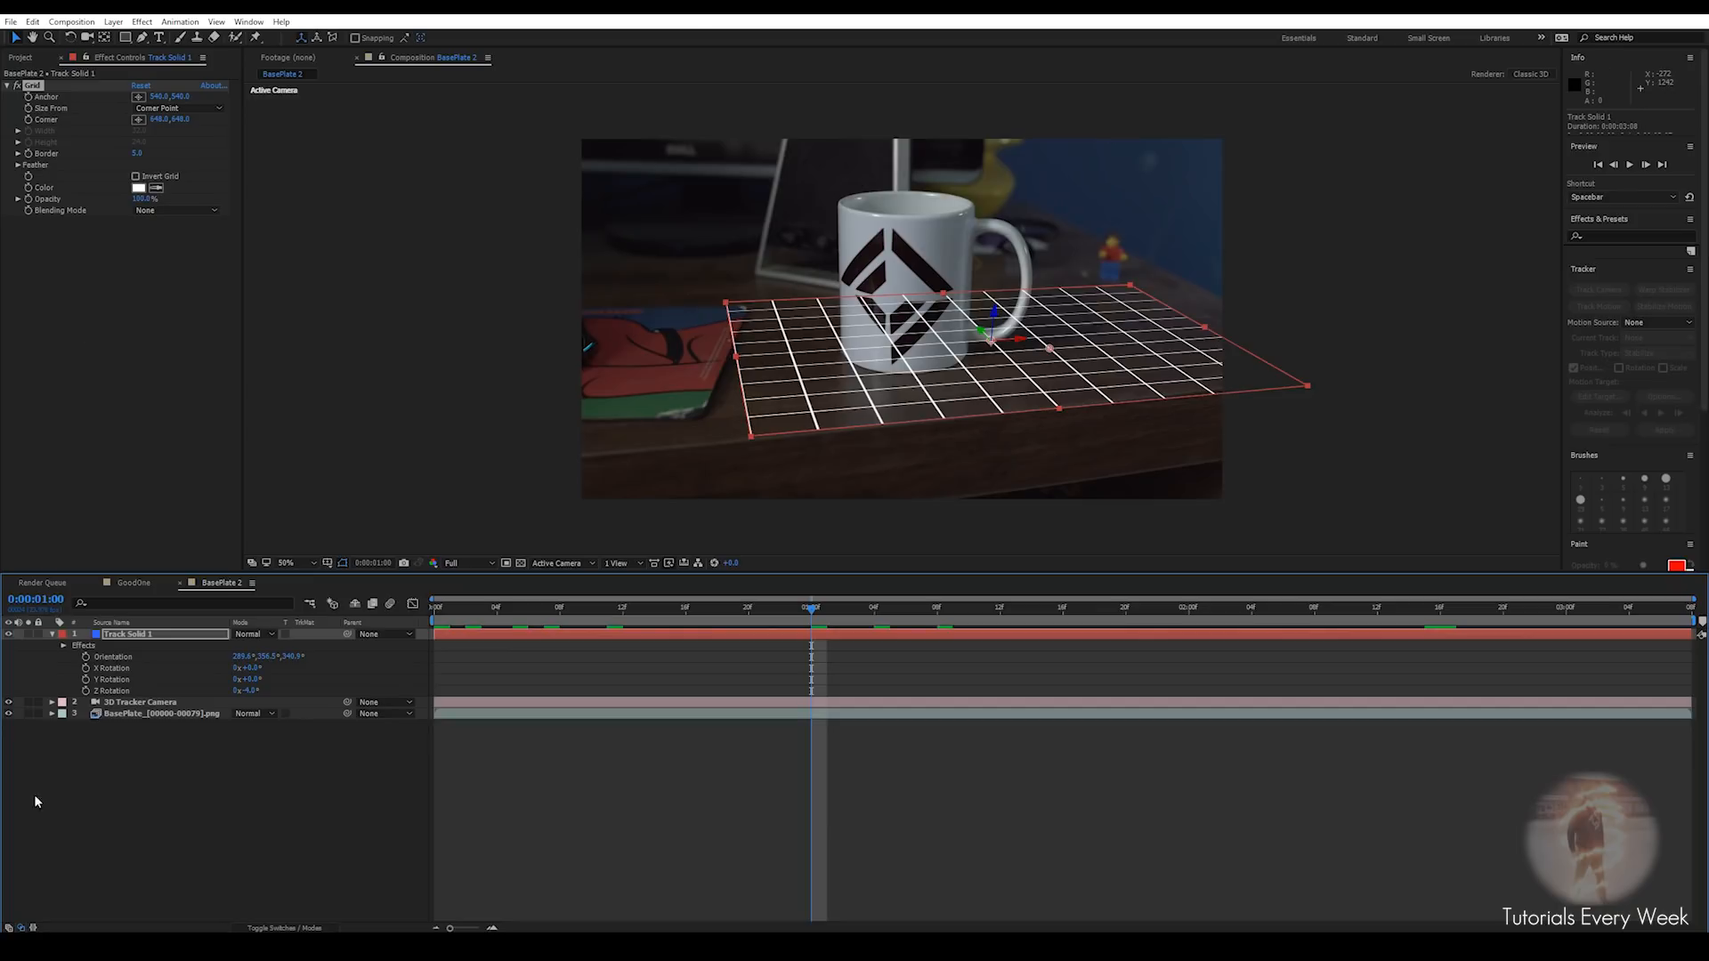
Create a solid from three track points on the front of the mug and rename the new layer Mug
{"action": "left_click", "coordinate": [100, 715]}
{"action": "left_click", "coordinate": [59, 86]}
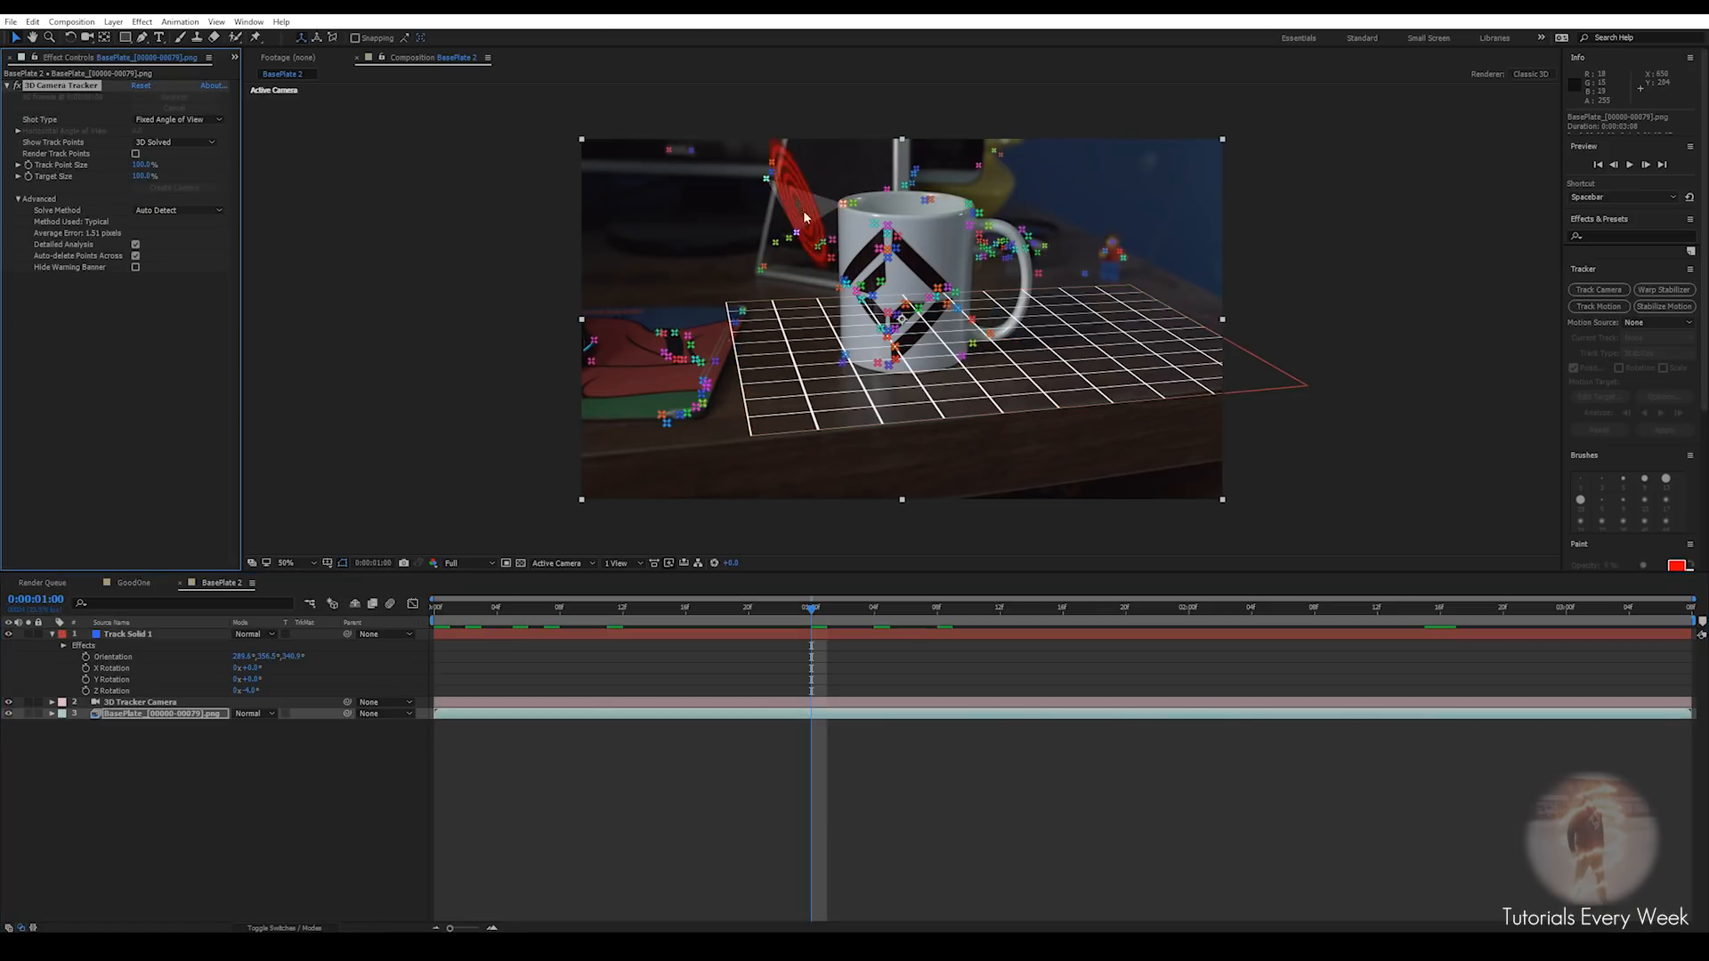
{"action": "right_click", "coordinate": [910, 277]}
{"action": "left_click", "coordinate": [956, 305]}
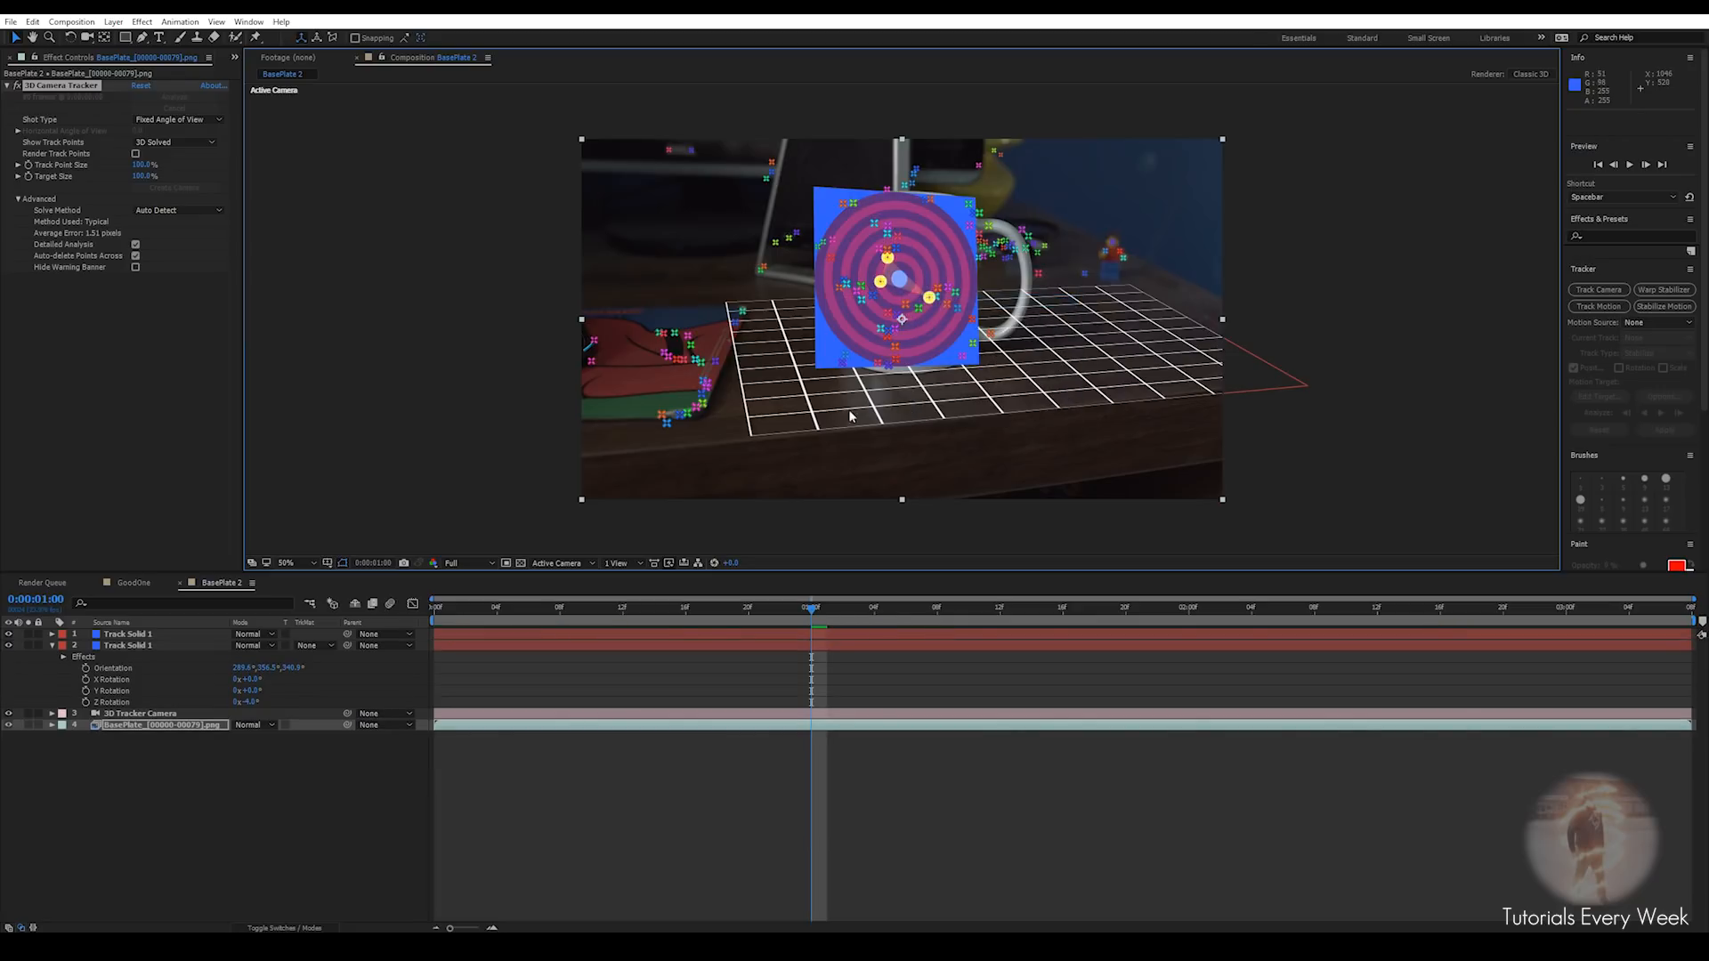
{"action": "left_click", "coordinate": [133, 636]}
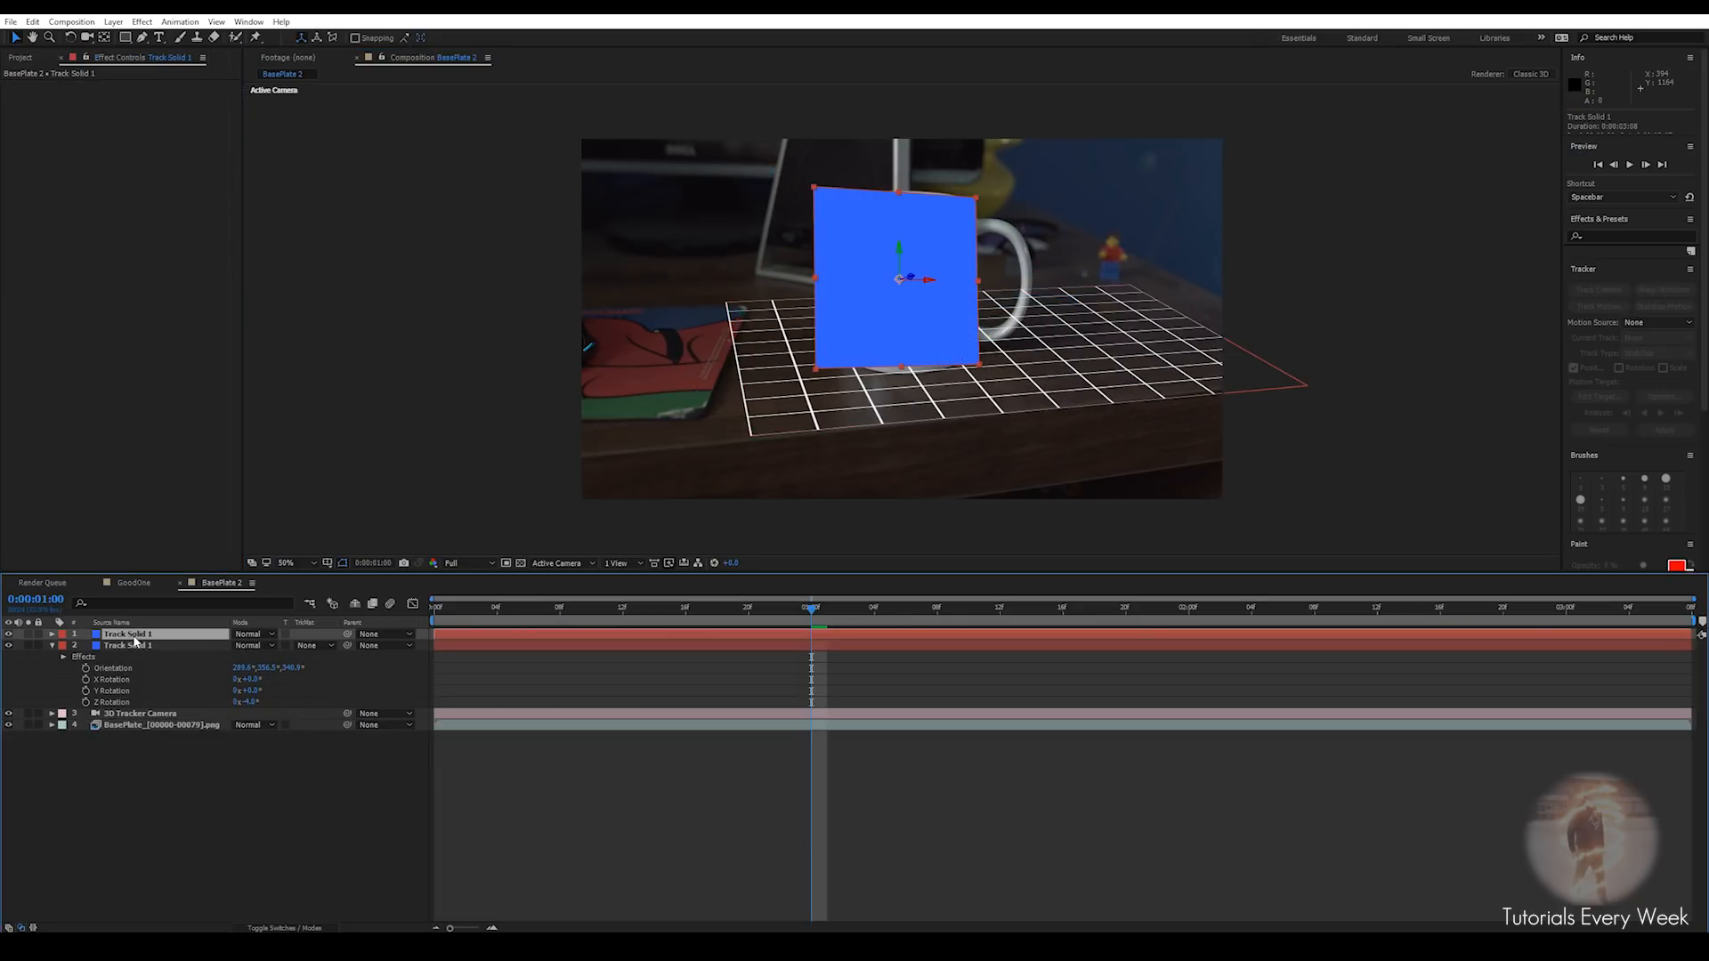
{"action": "key", "text": "Return"}
{"action": "type", "text": "Mug"}
{"action": "key", "text": "Return"}
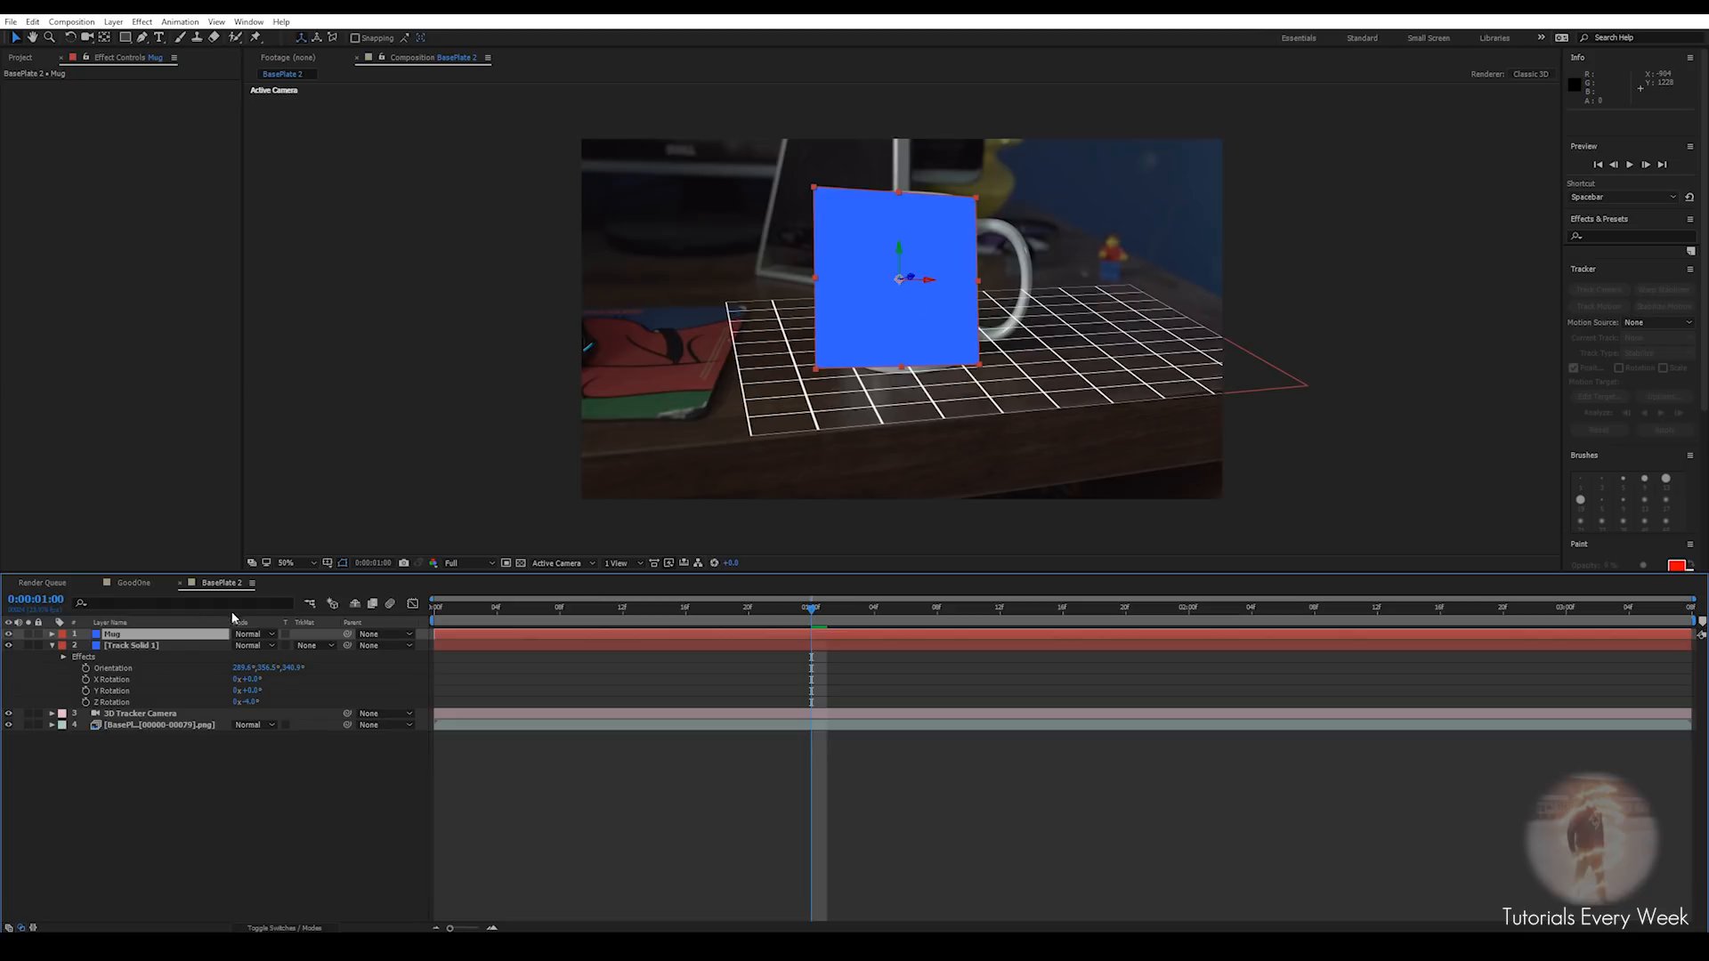
Rename the desk-surface track solid Floor and remove its Grid effect
{"action": "left_click", "coordinate": [134, 645]}
{"action": "key", "text": "Return"}
{"action": "type", "text": "Floor"}
{"action": "key", "text": "Return"}
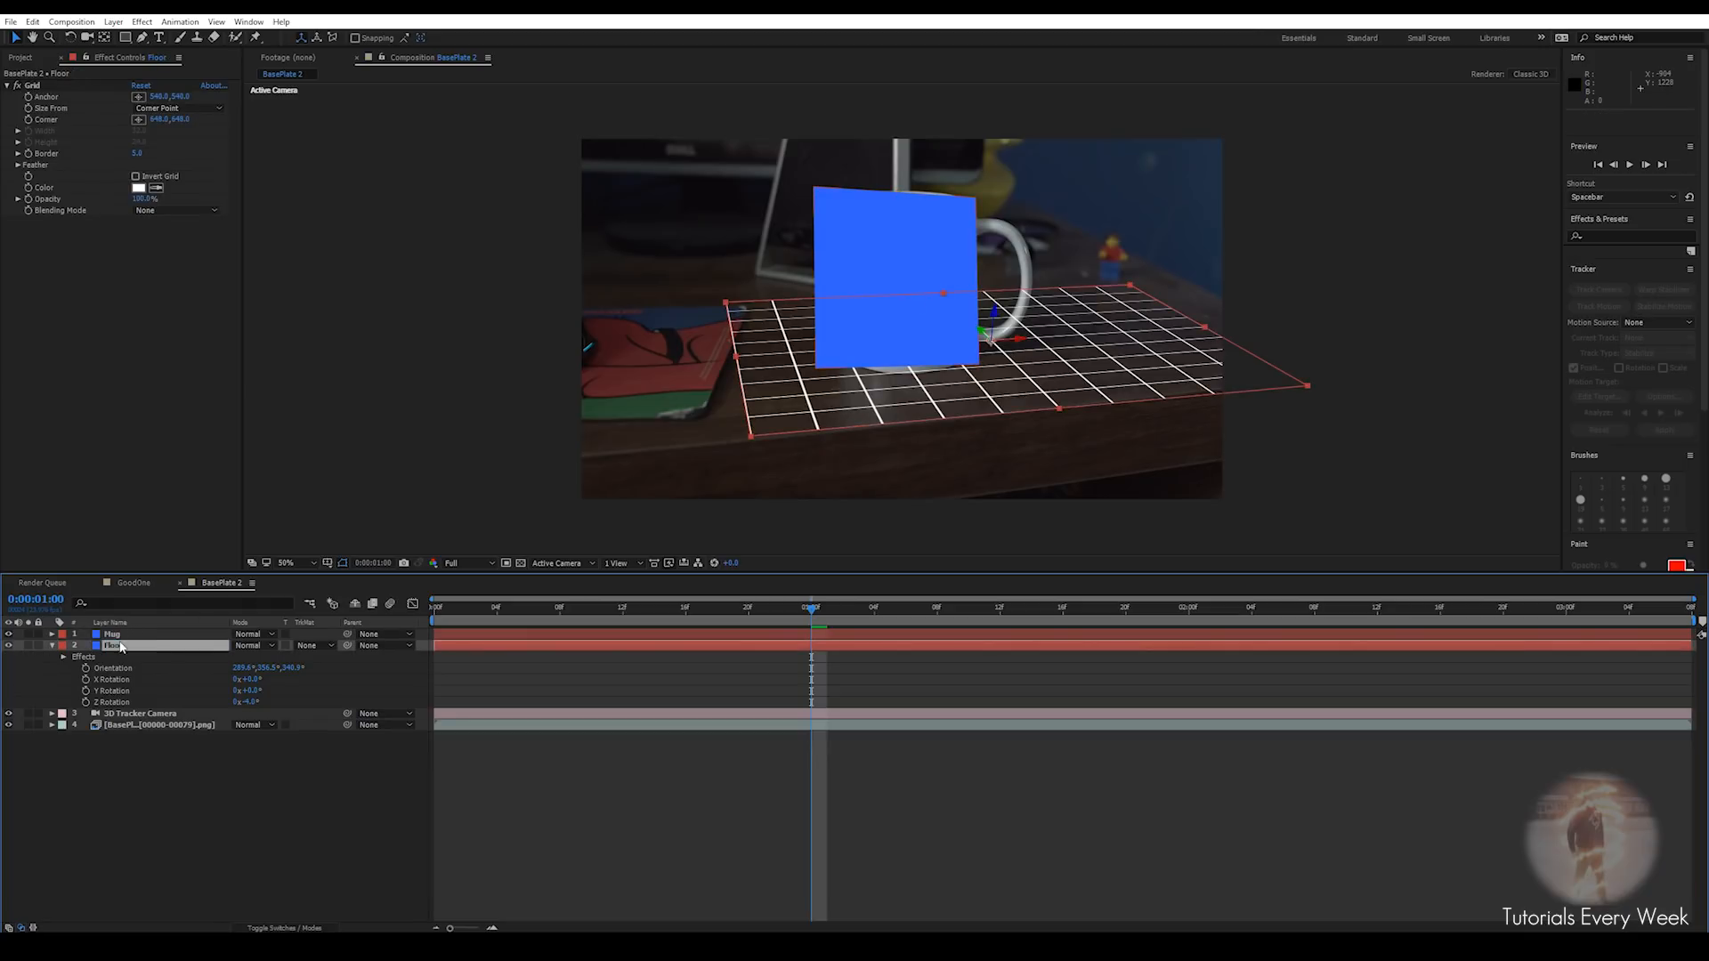
{"action": "left_click", "coordinate": [51, 647]}
{"action": "left_click", "coordinate": [111, 634]}
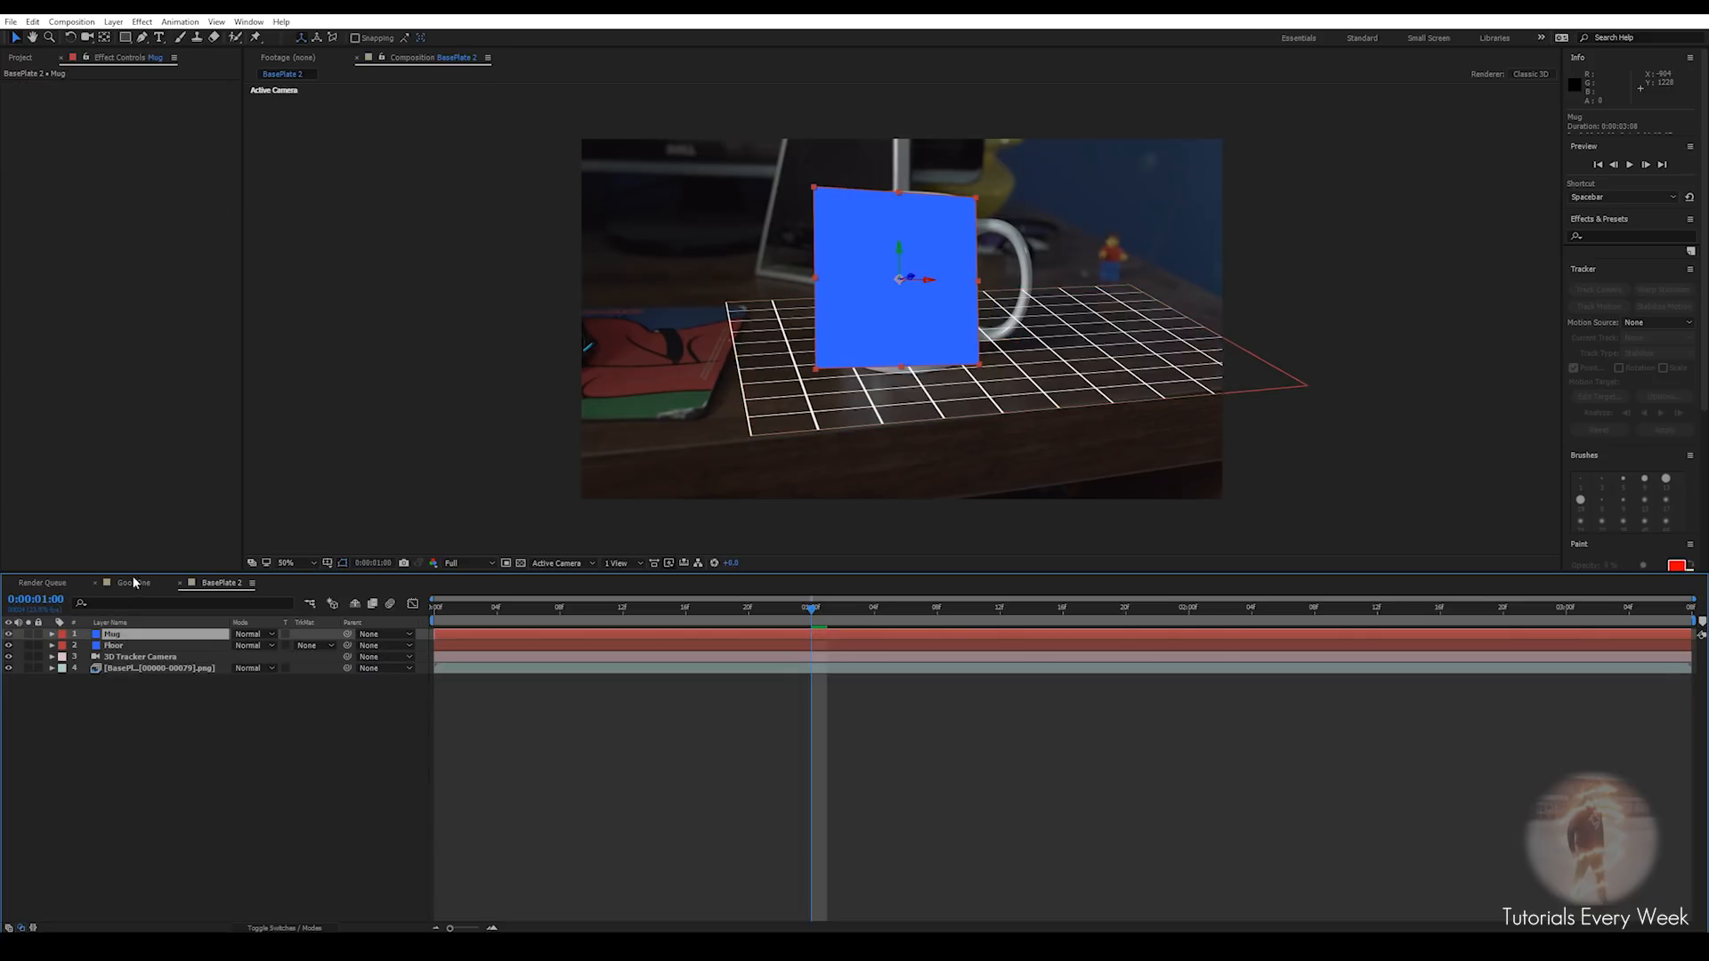
{"action": "left_click", "coordinate": [132, 645]}
{"action": "left_click", "coordinate": [59, 94]}
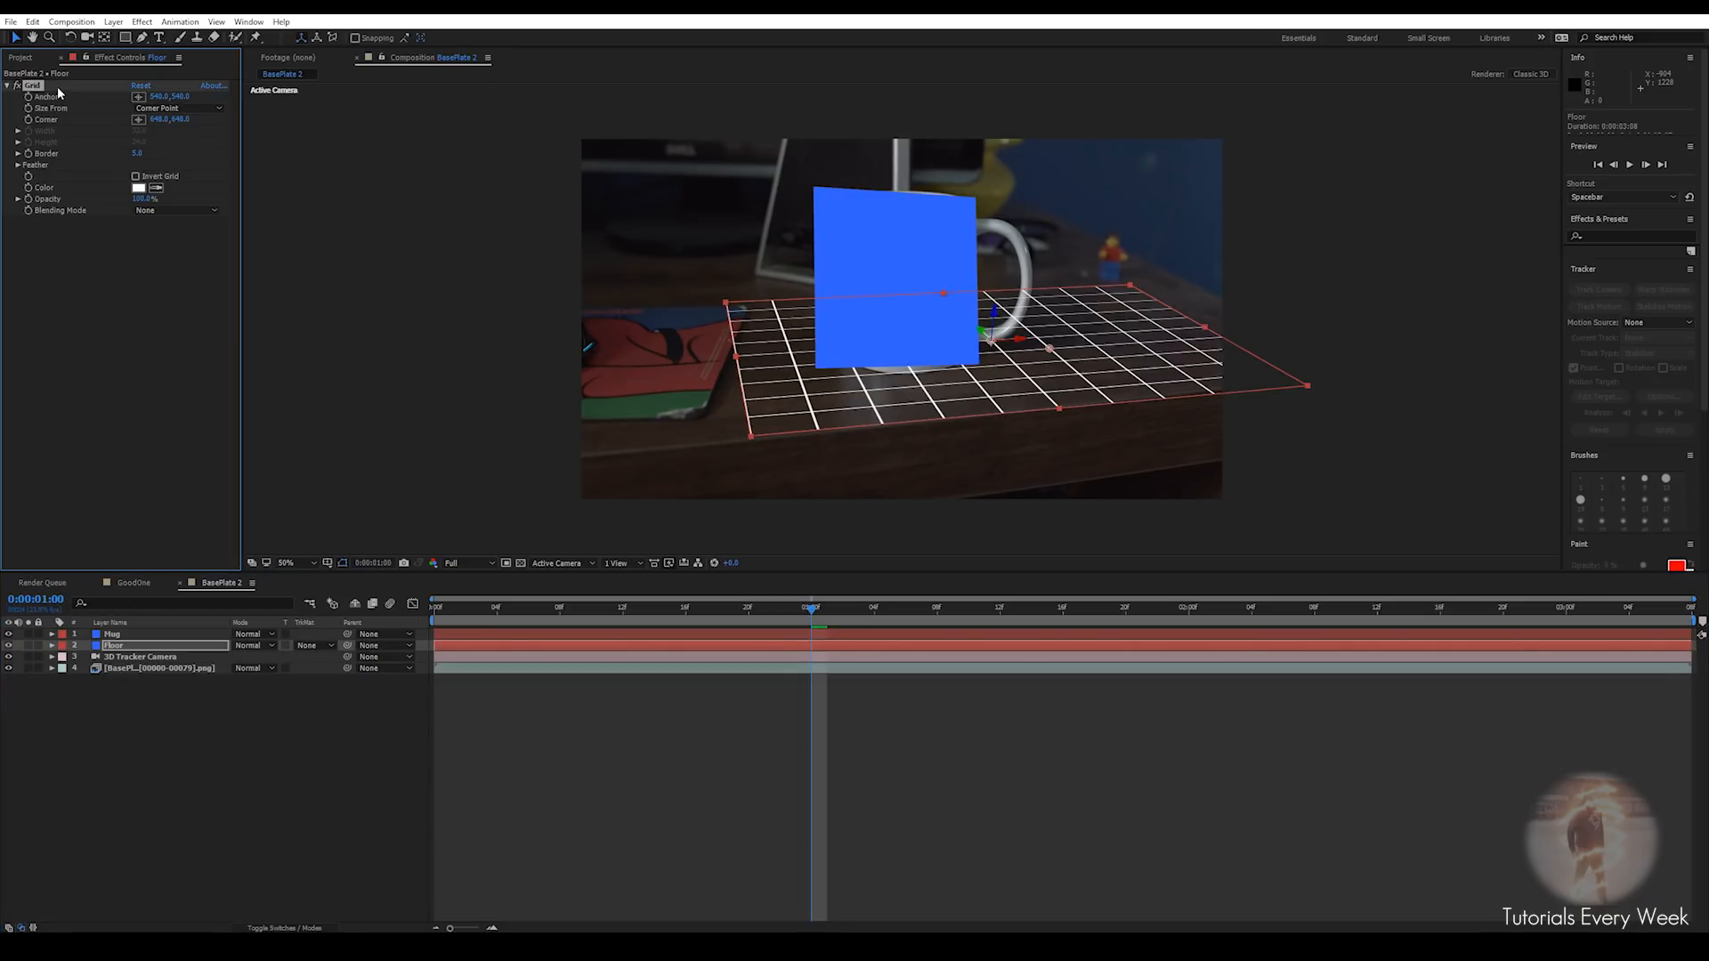
{"action": "key", "text": "Delete"}
Add a null object, move it to the top of the layer stack and make it a 3D layer
{"action": "right_click", "coordinate": [860, 704]}
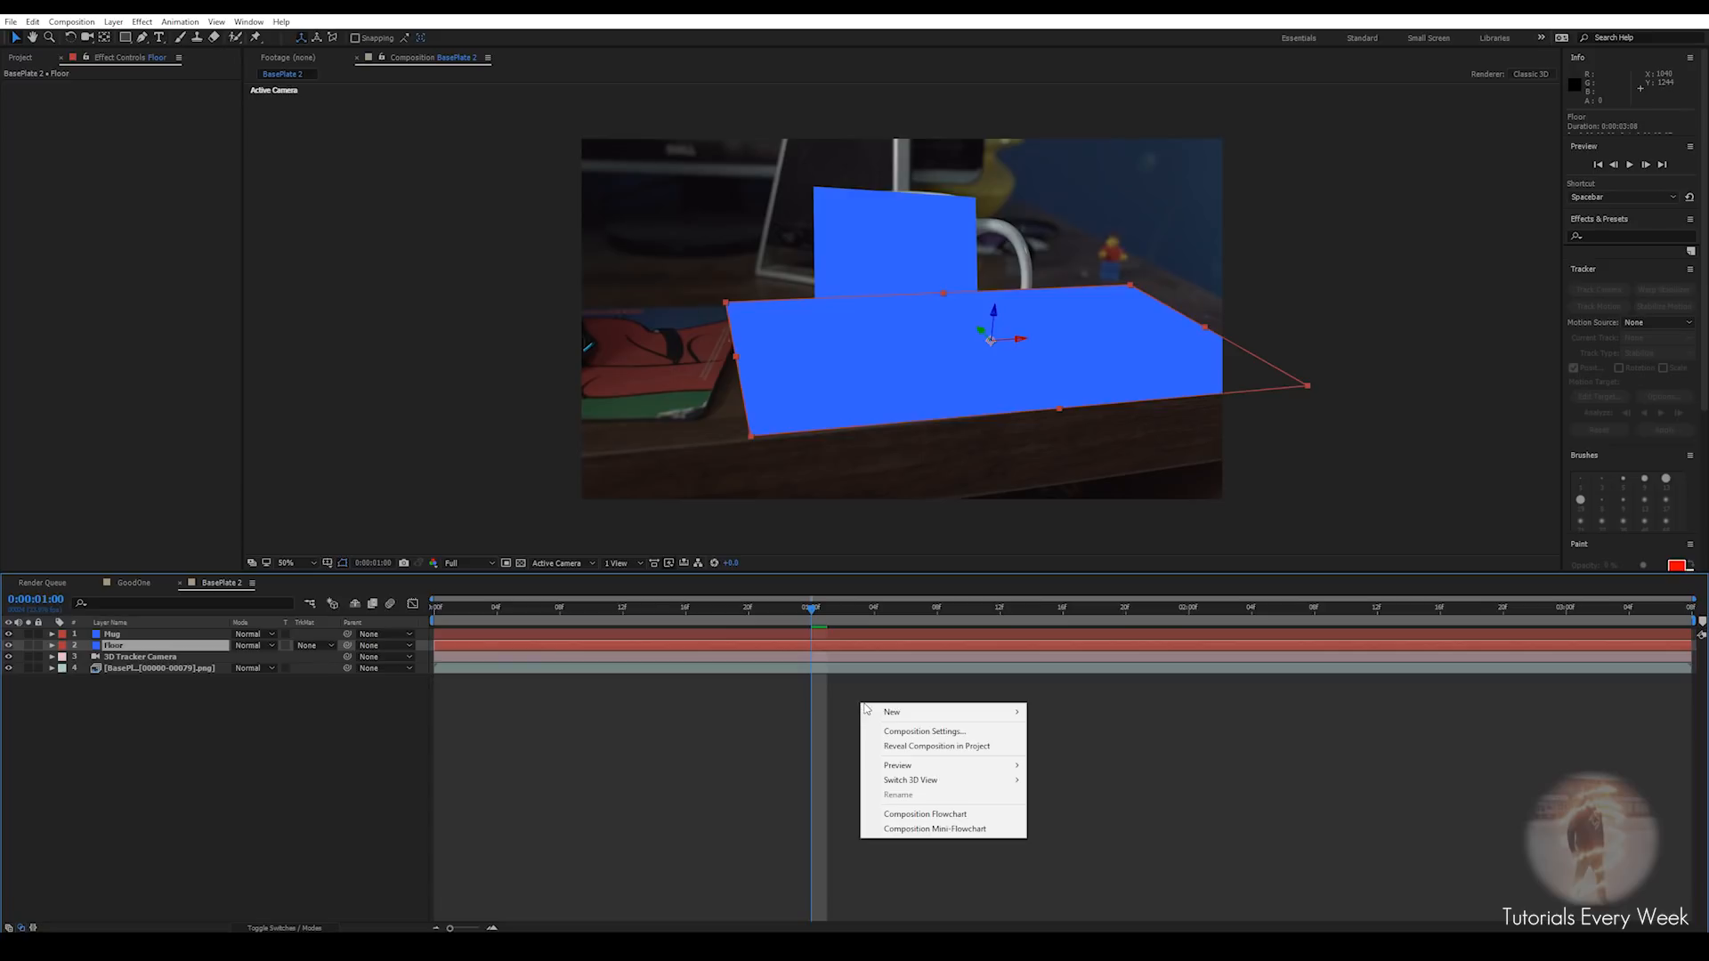
{"action": "mouse_move", "coordinate": [980, 712]}
{"action": "left_click", "coordinate": [1068, 790]}
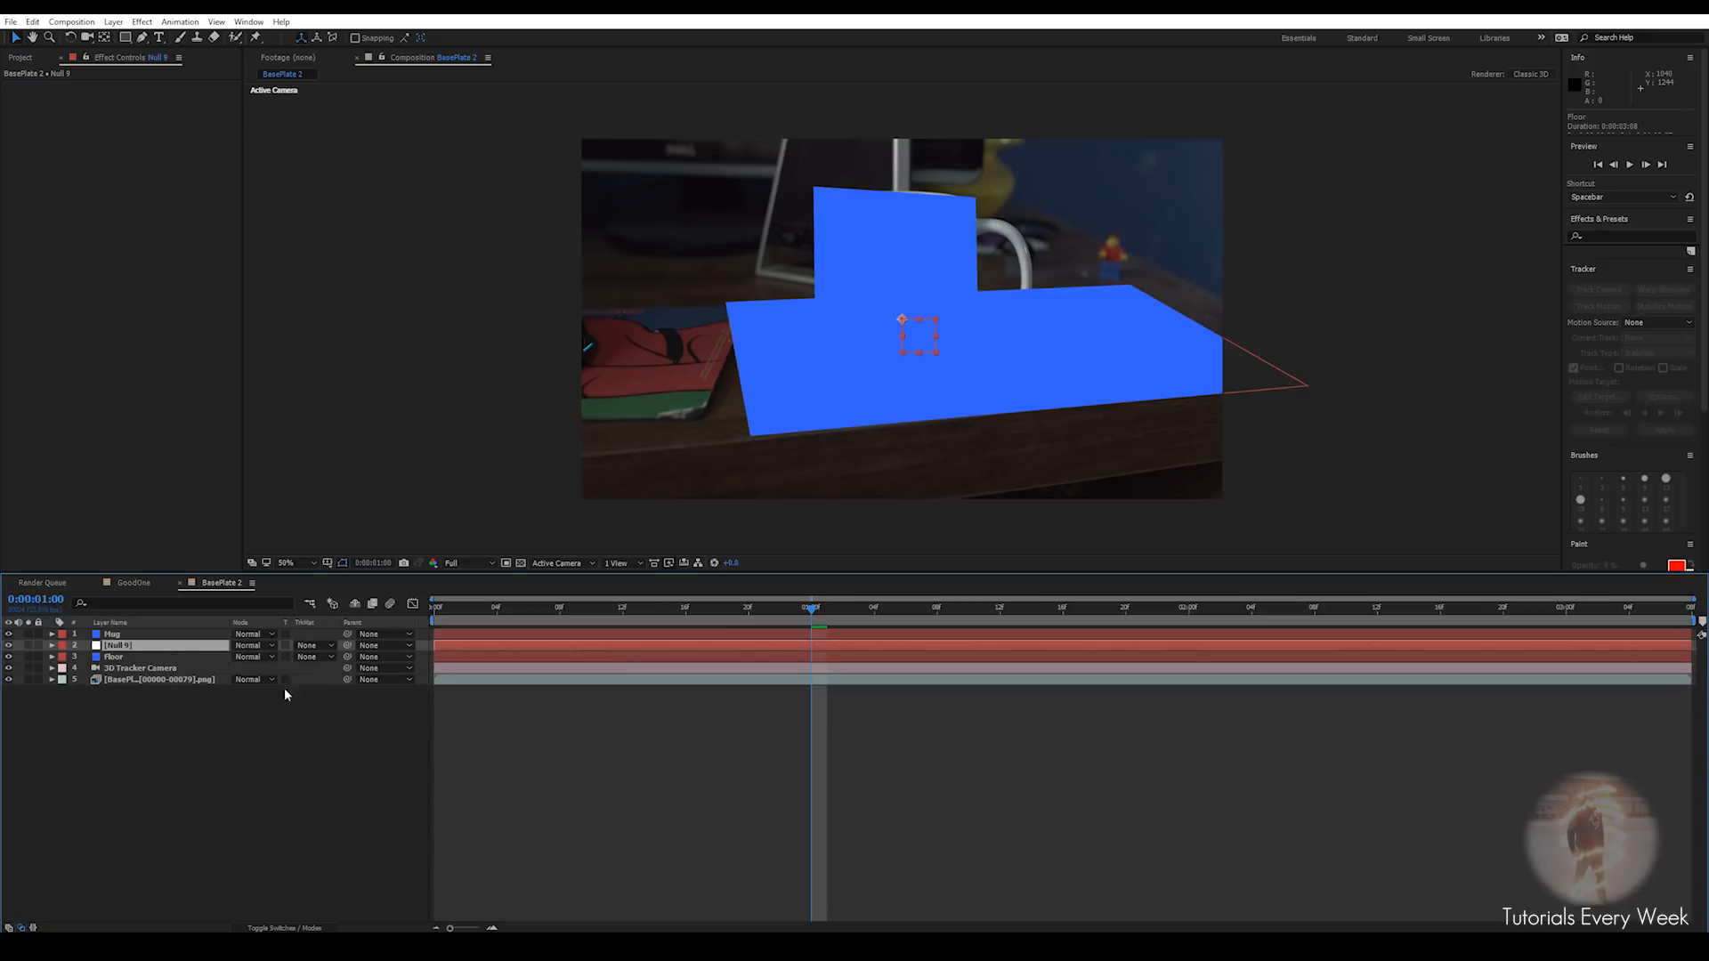
{"action": "left_click_drag", "start_coordinate": [137, 647], "coordinate": [129, 630]}
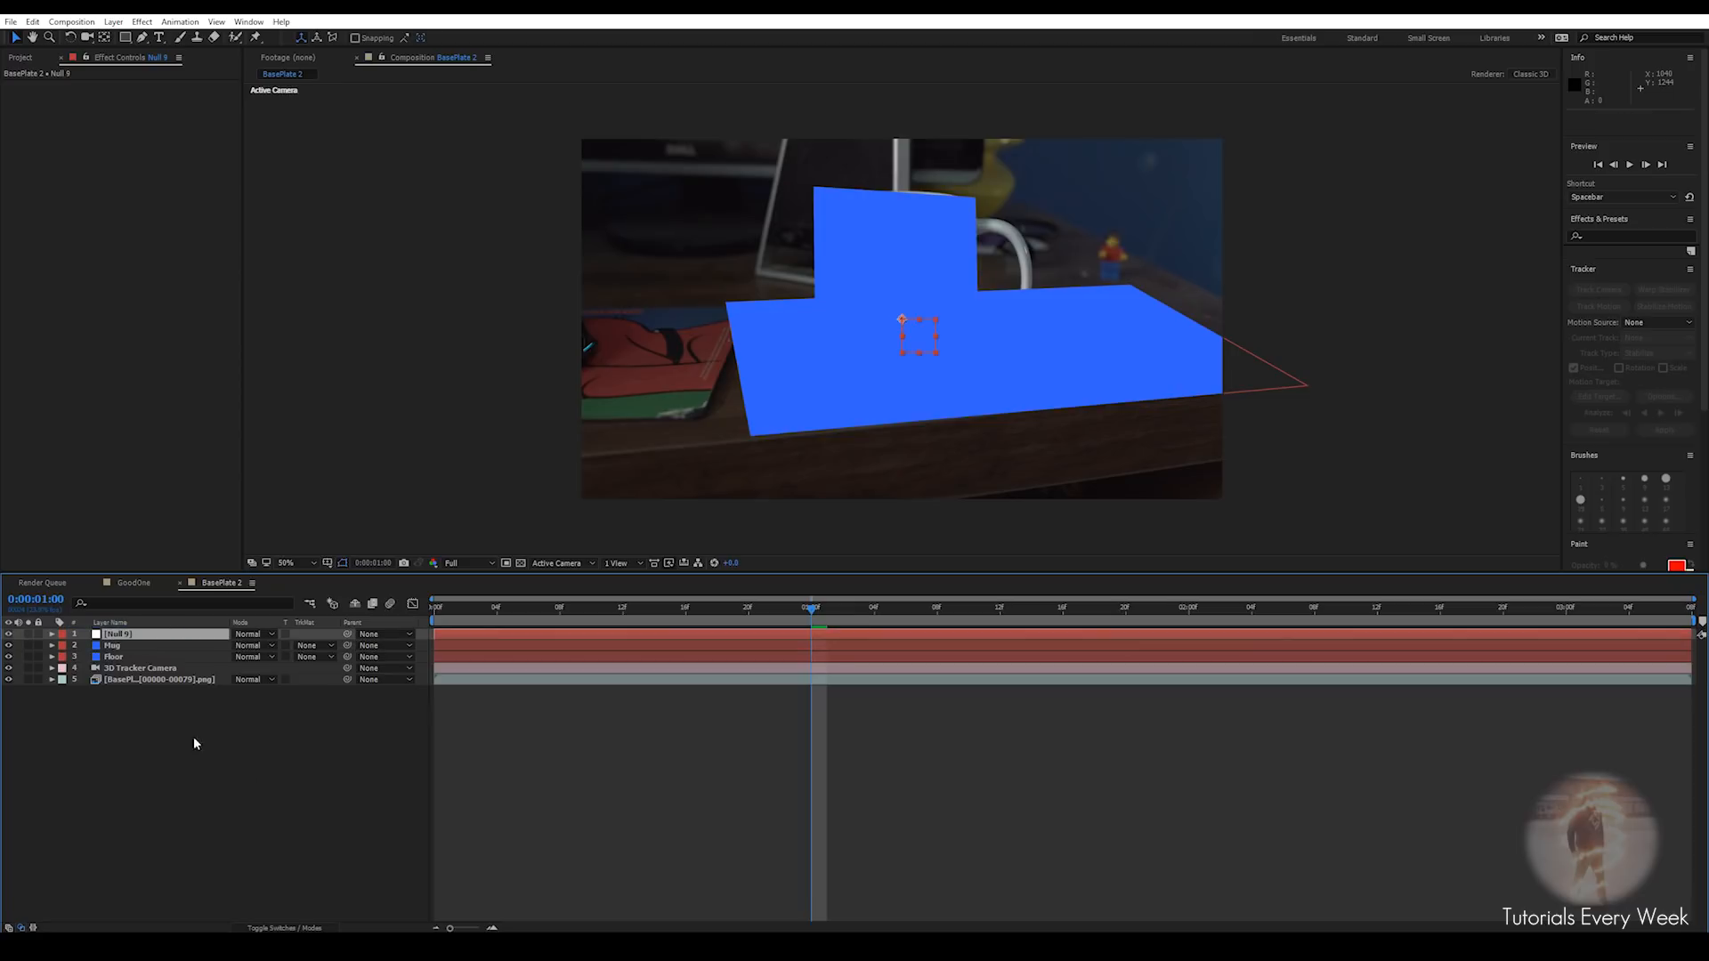
{"action": "left_click", "coordinate": [279, 926]}
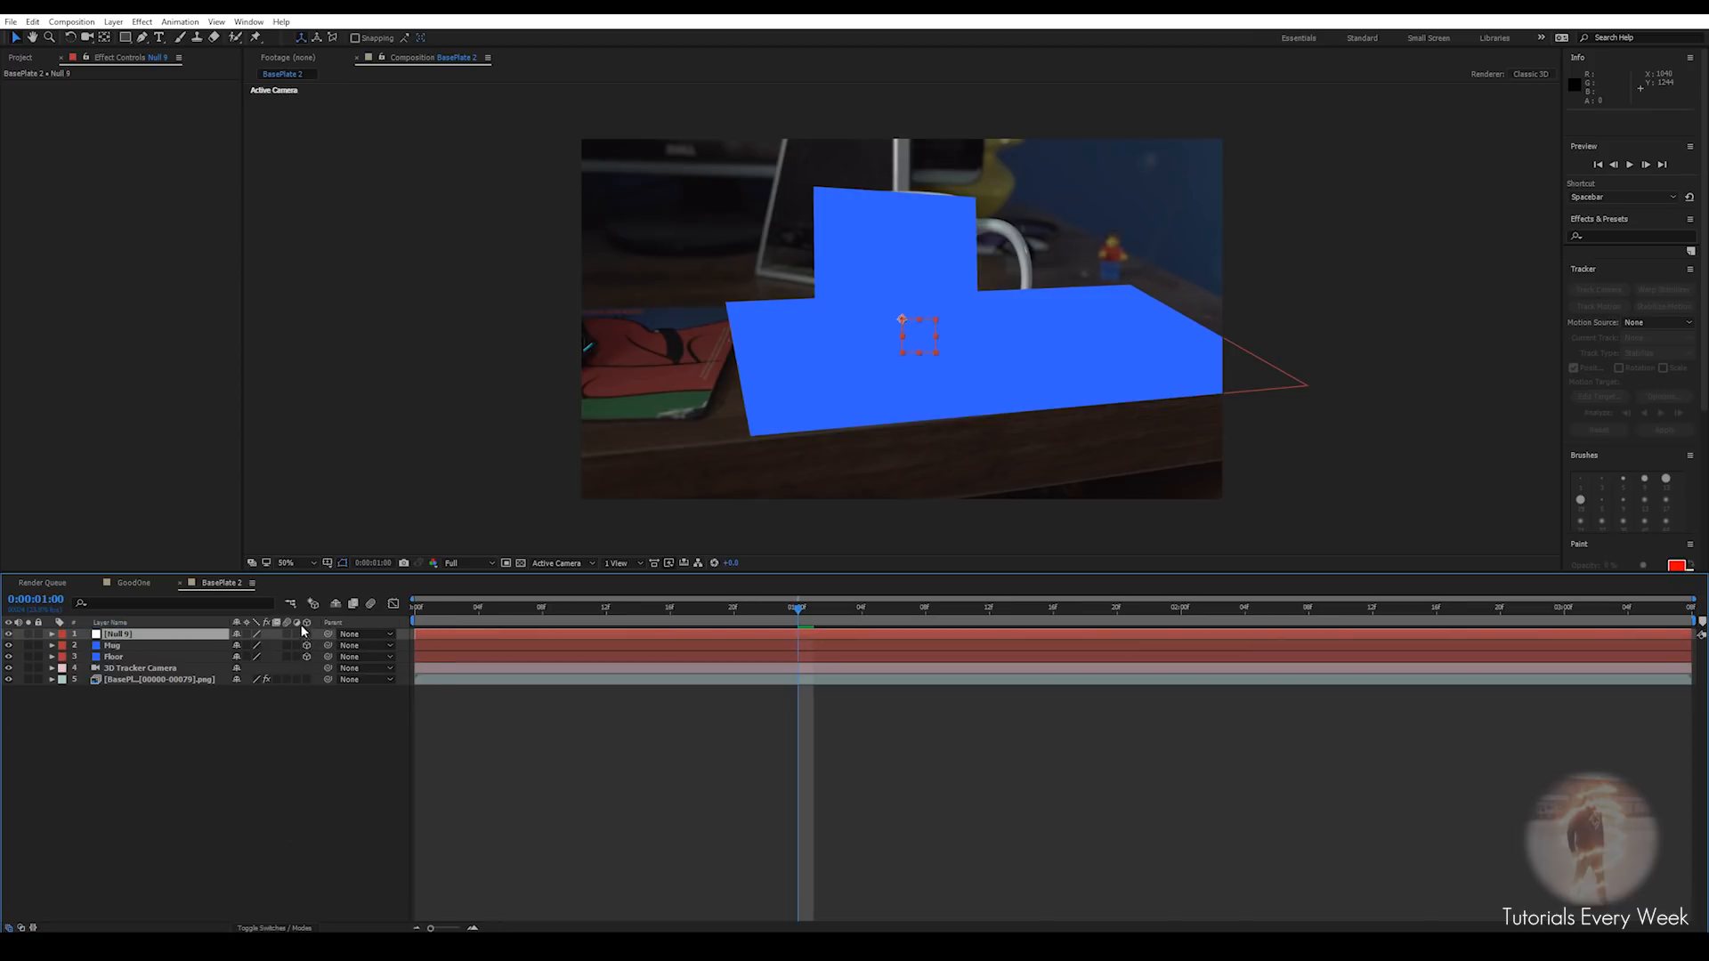
{"action": "left_click", "coordinate": [288, 927]}
{"action": "left_click", "coordinate": [288, 928]}
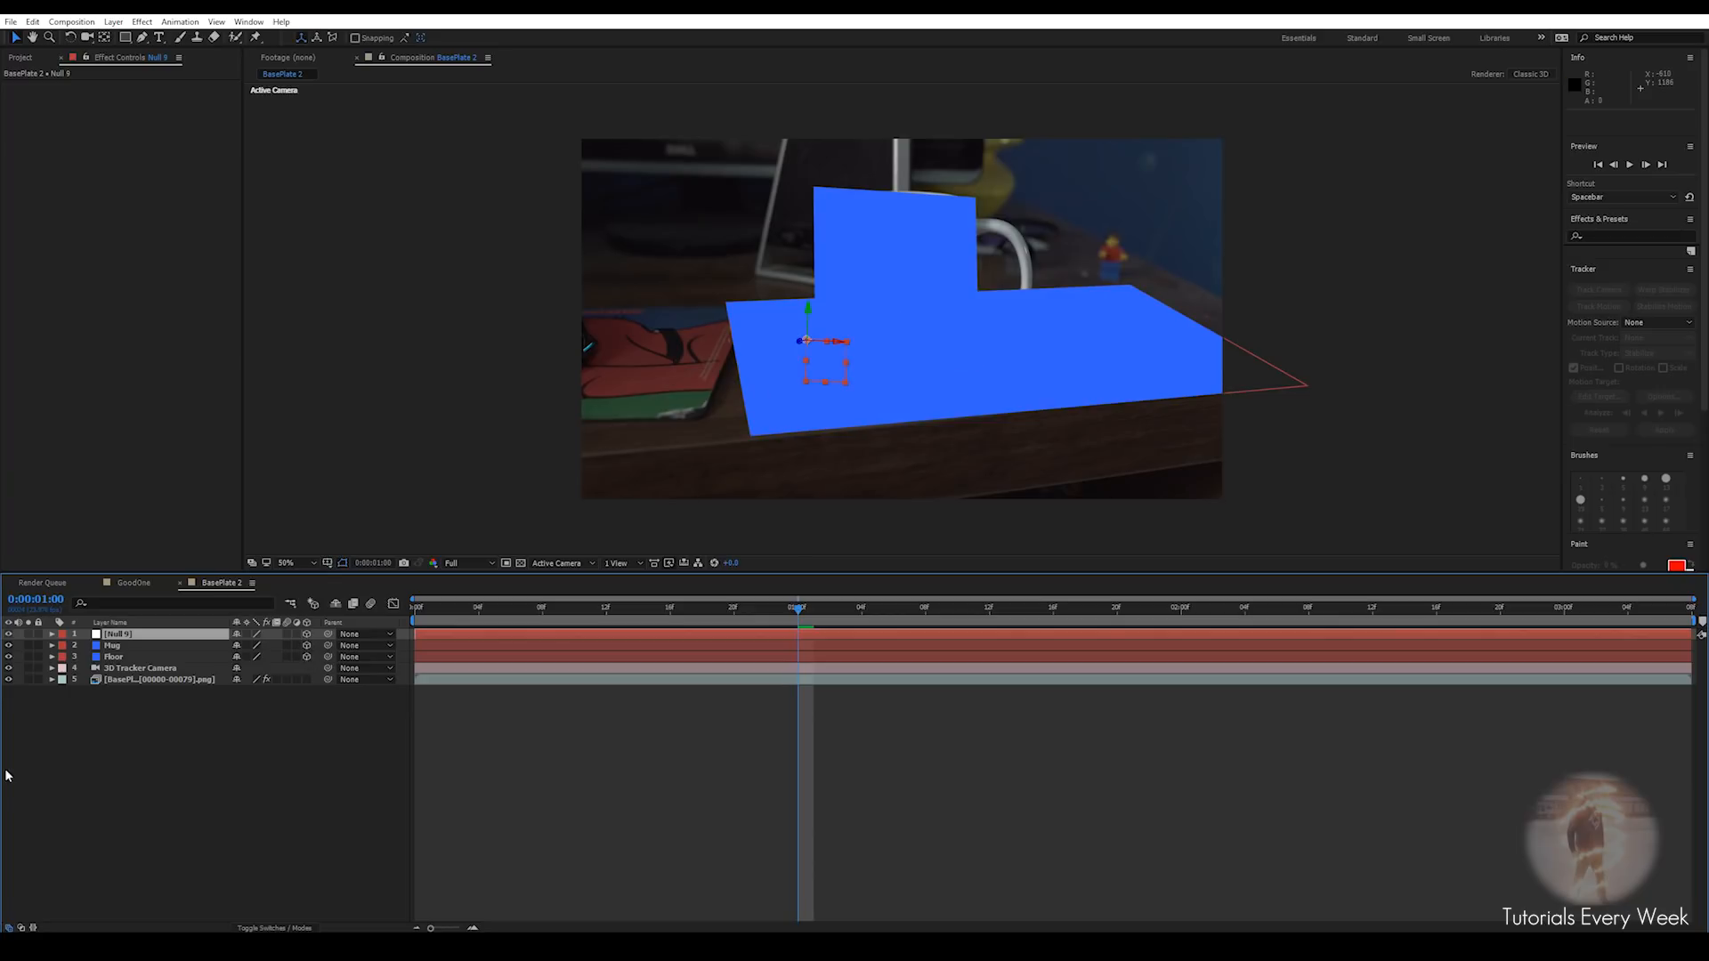
Parent the Mug, Floor and 3D Tracker Camera layers to the new null
{"action": "left_click", "coordinate": [134, 668]}
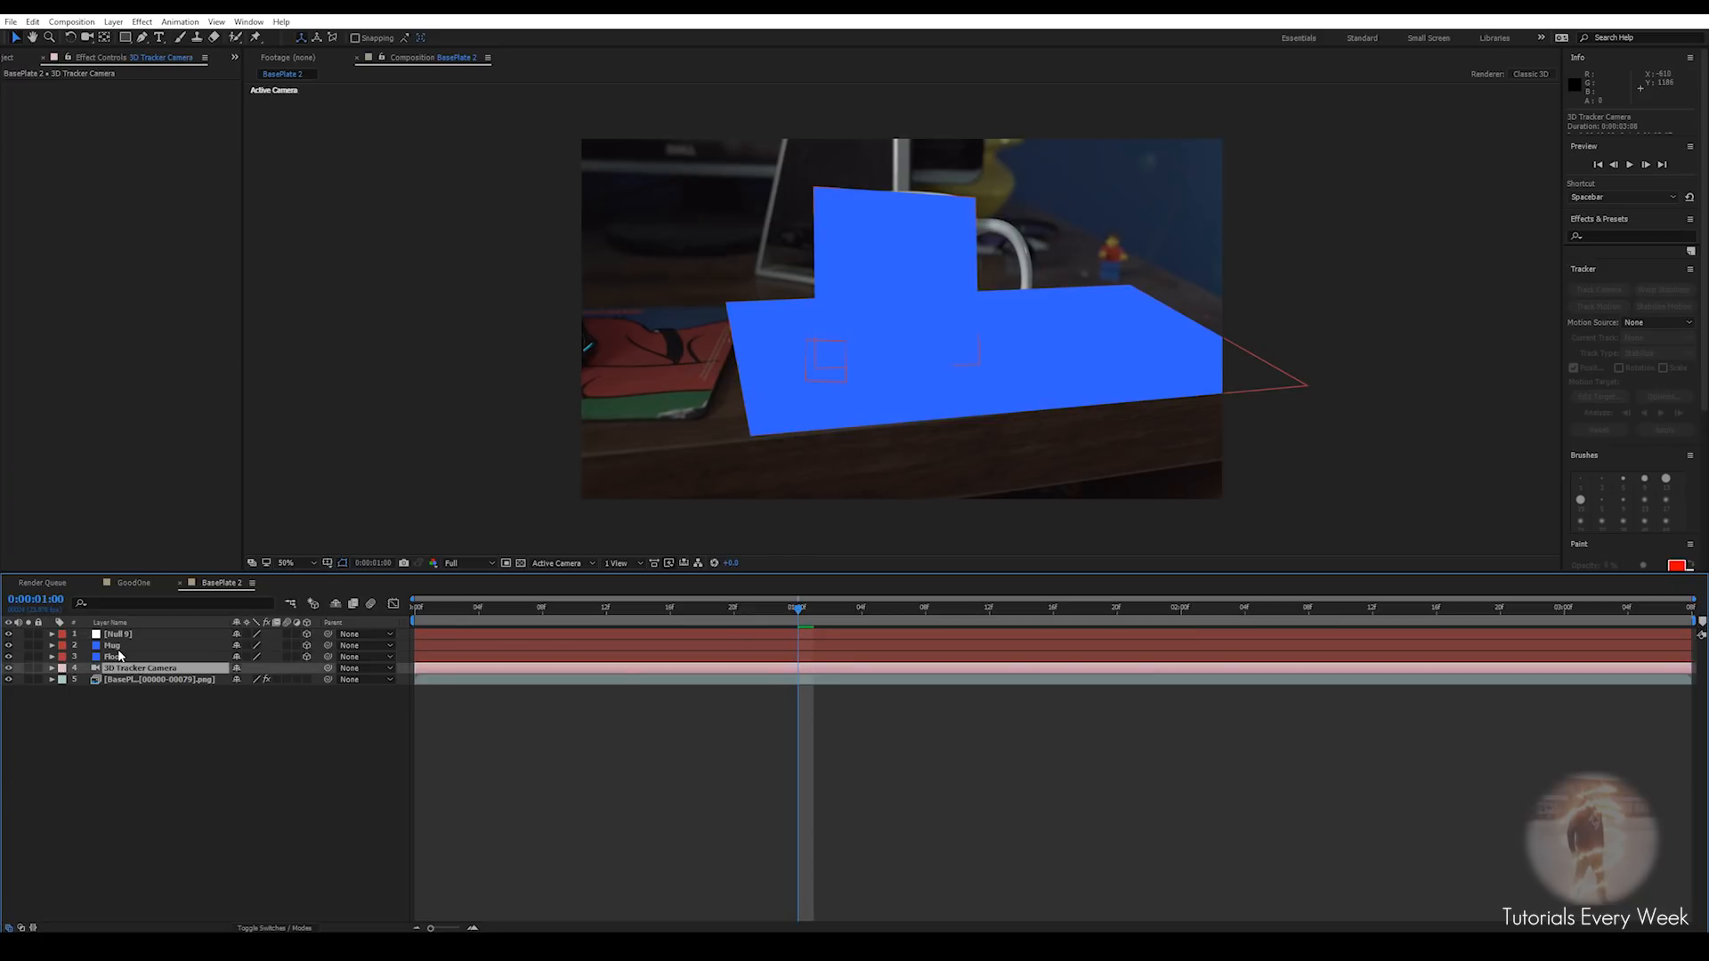
{"action": "left_click", "coordinate": [115, 646], "text": "shift"}
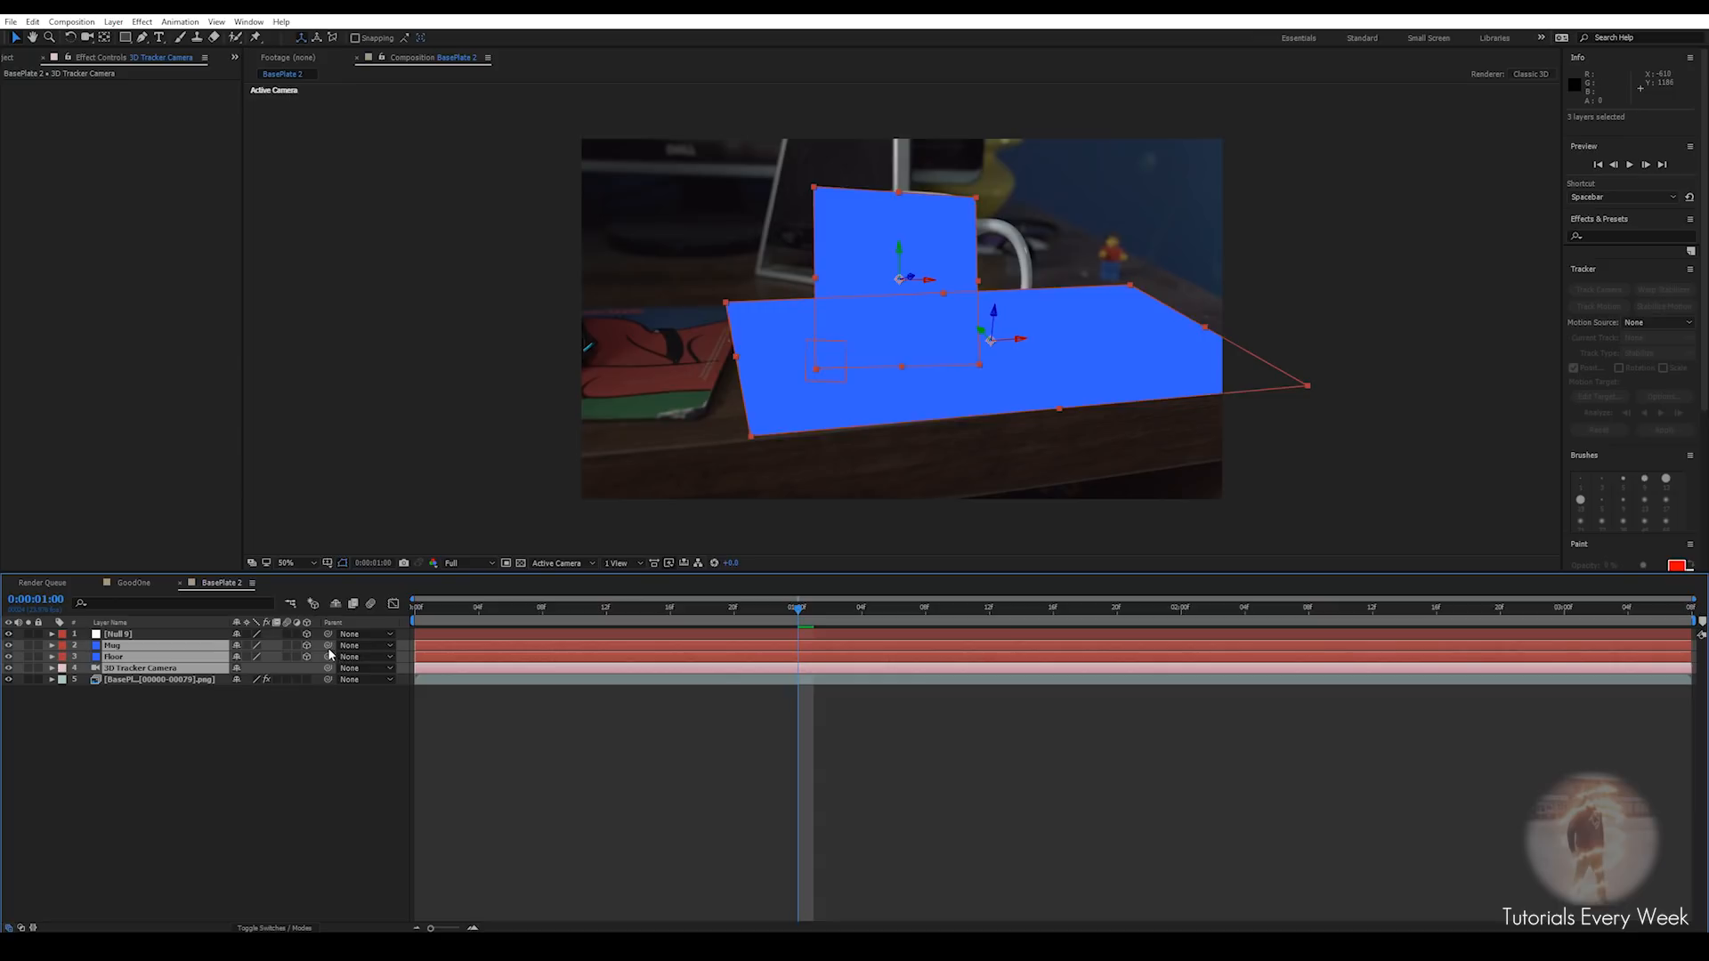
{"action": "left_click_drag", "start_coordinate": [329, 649], "coordinate": [131, 636]}
Show two horizontal views with a top view of the scene and scale the null down to 2%
{"action": "left_click", "coordinate": [621, 562]}
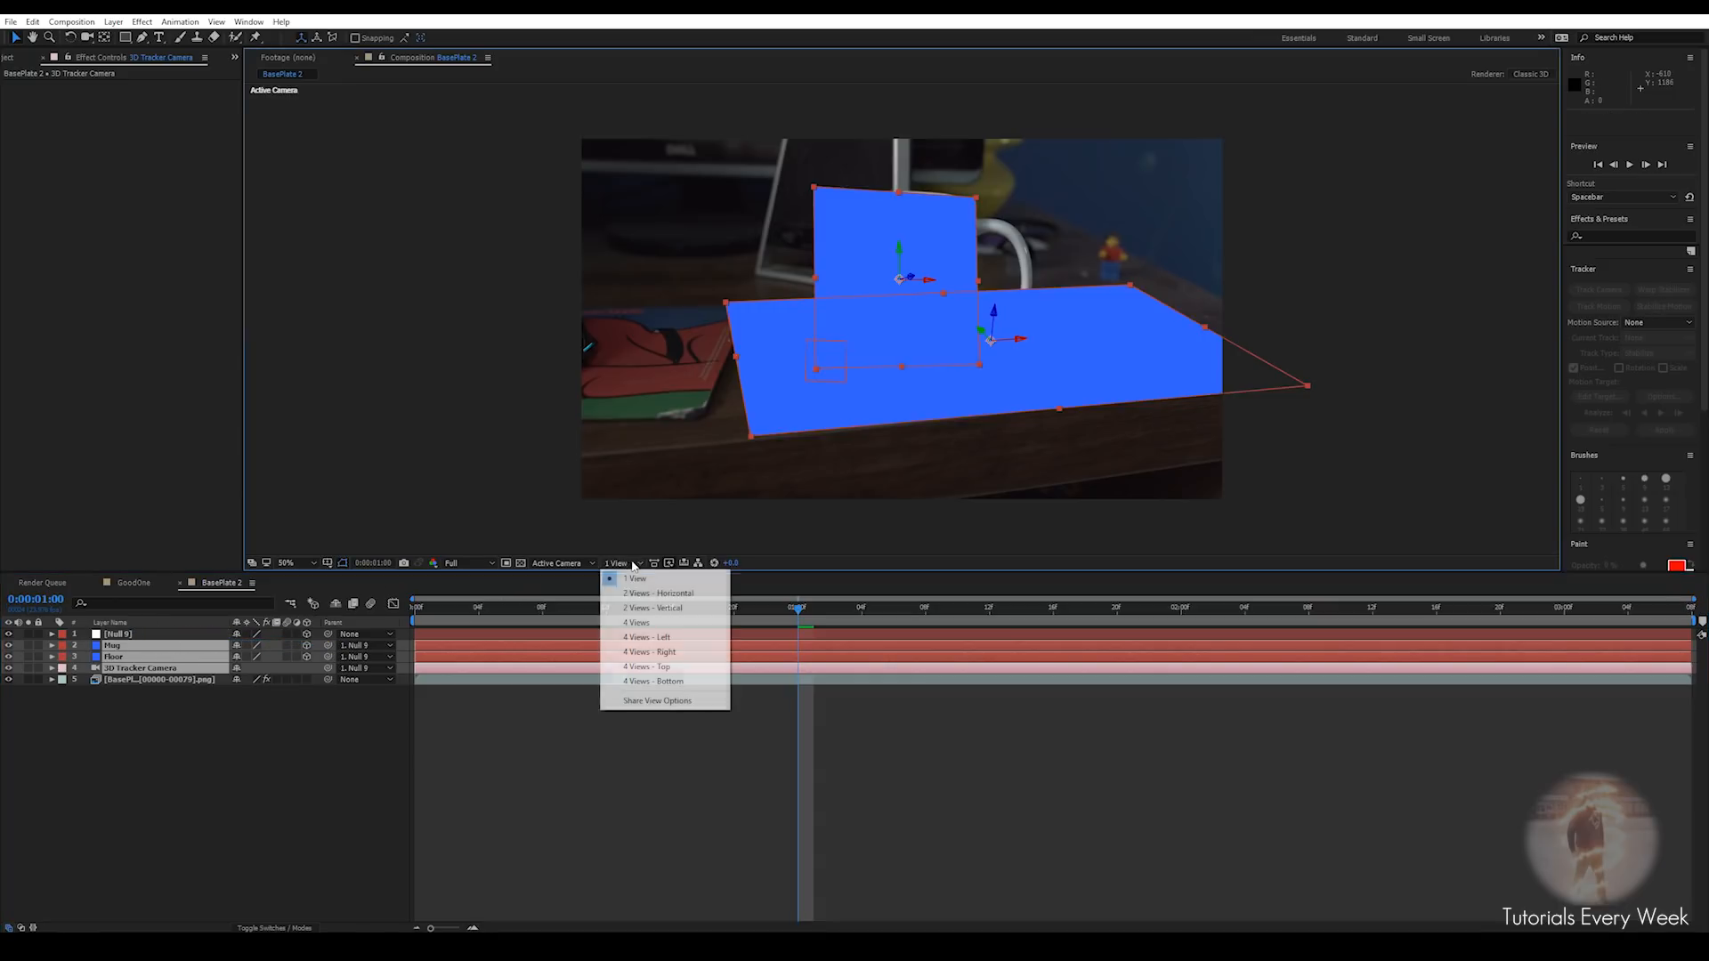
{"action": "left_click", "coordinate": [654, 592]}
{"action": "scroll", "coordinate": [709, 294], "scroll_direction": "down", "scroll_amount": 5}
{"action": "middle_click_drag", "start_coordinate": [581, 203], "coordinate": [531, 286]}
{"action": "right_click", "coordinate": [570, 218]}
{"action": "left_click", "coordinate": [536, 250]}
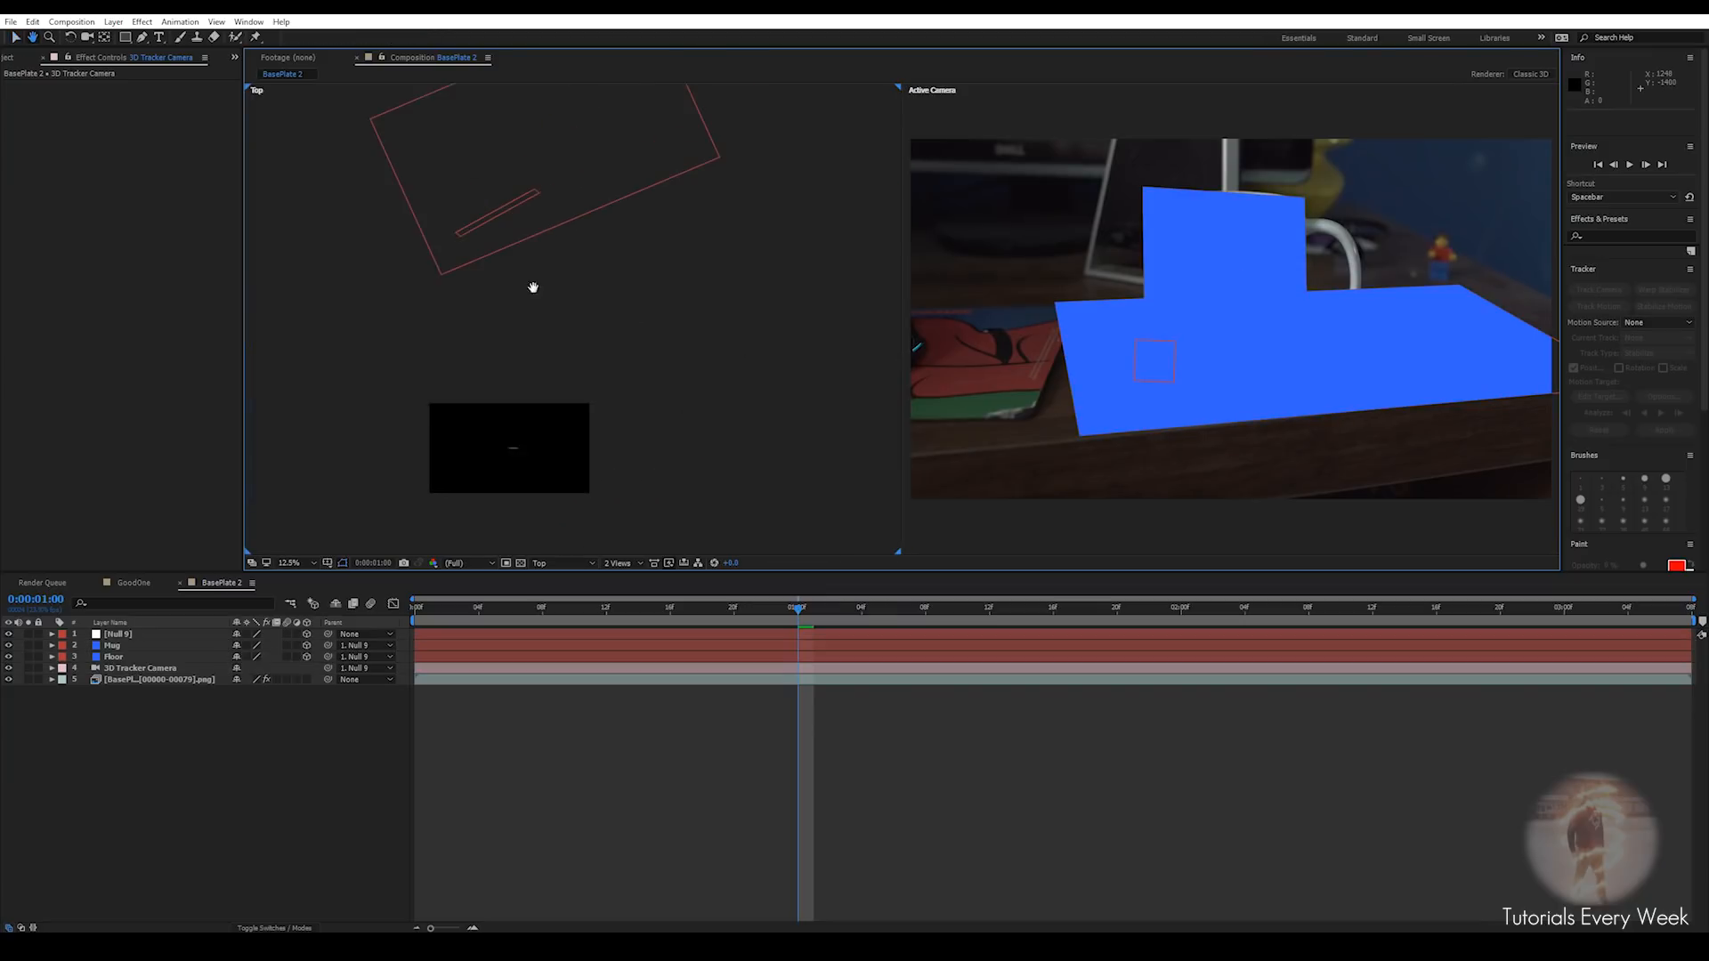
{"action": "middle_click_drag", "start_coordinate": [539, 445], "coordinate": [561, 379]}
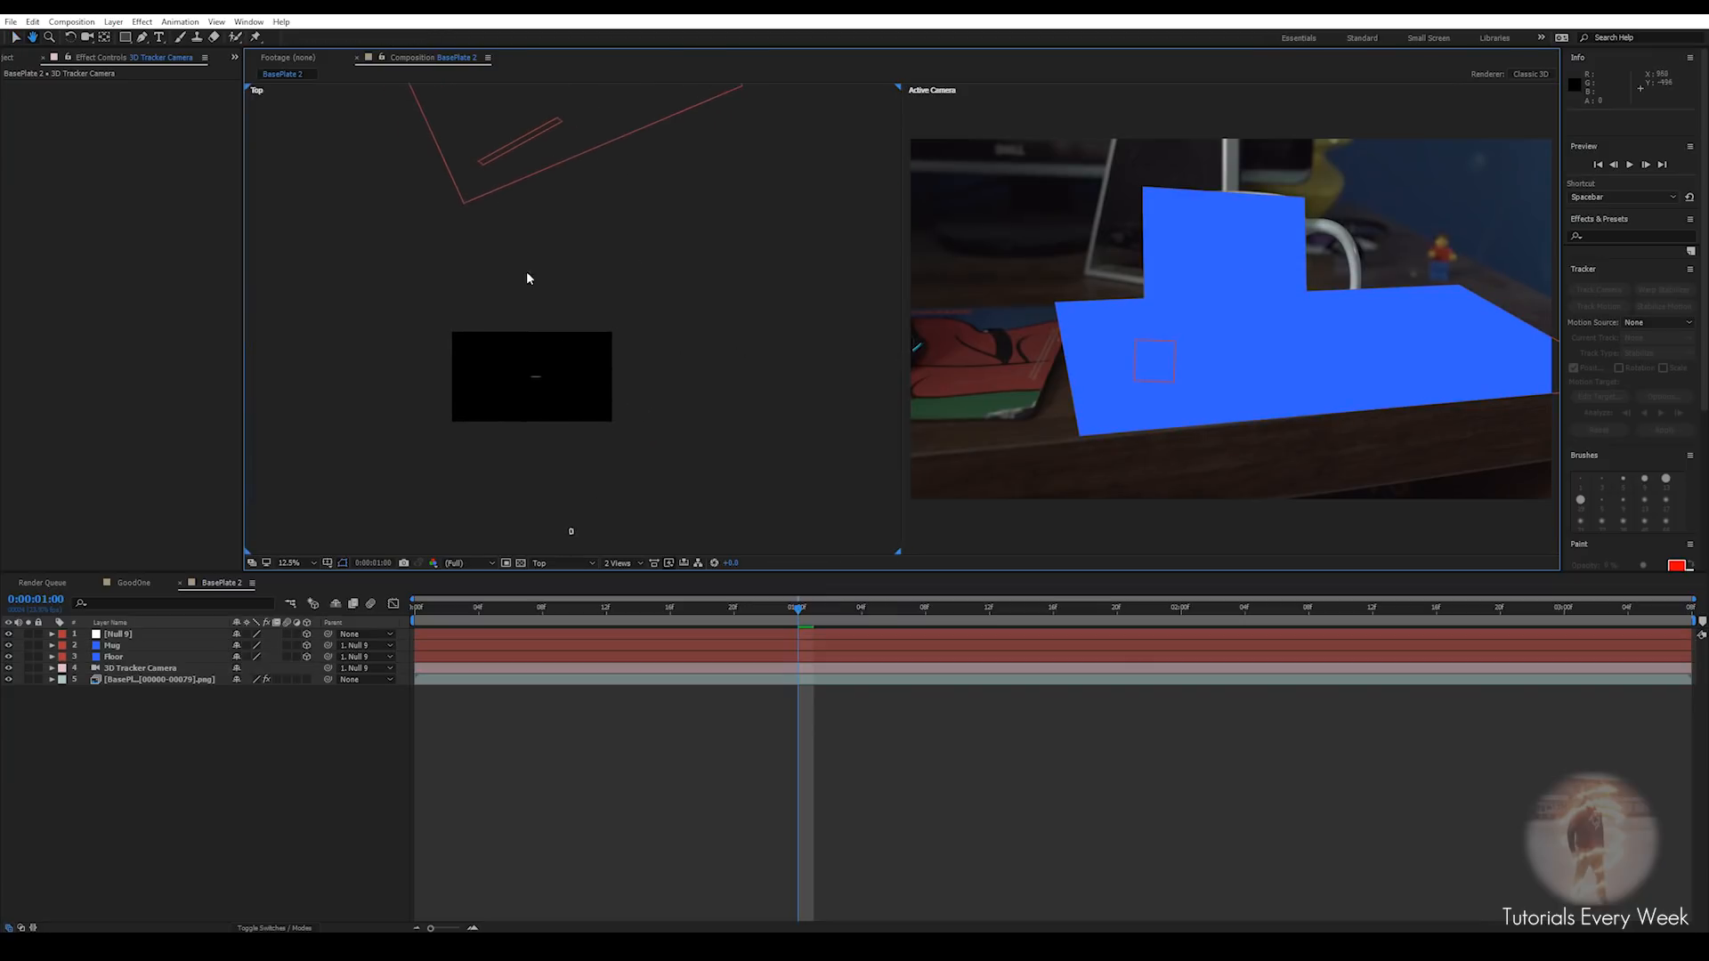
{"action": "left_click", "coordinate": [116, 635]}
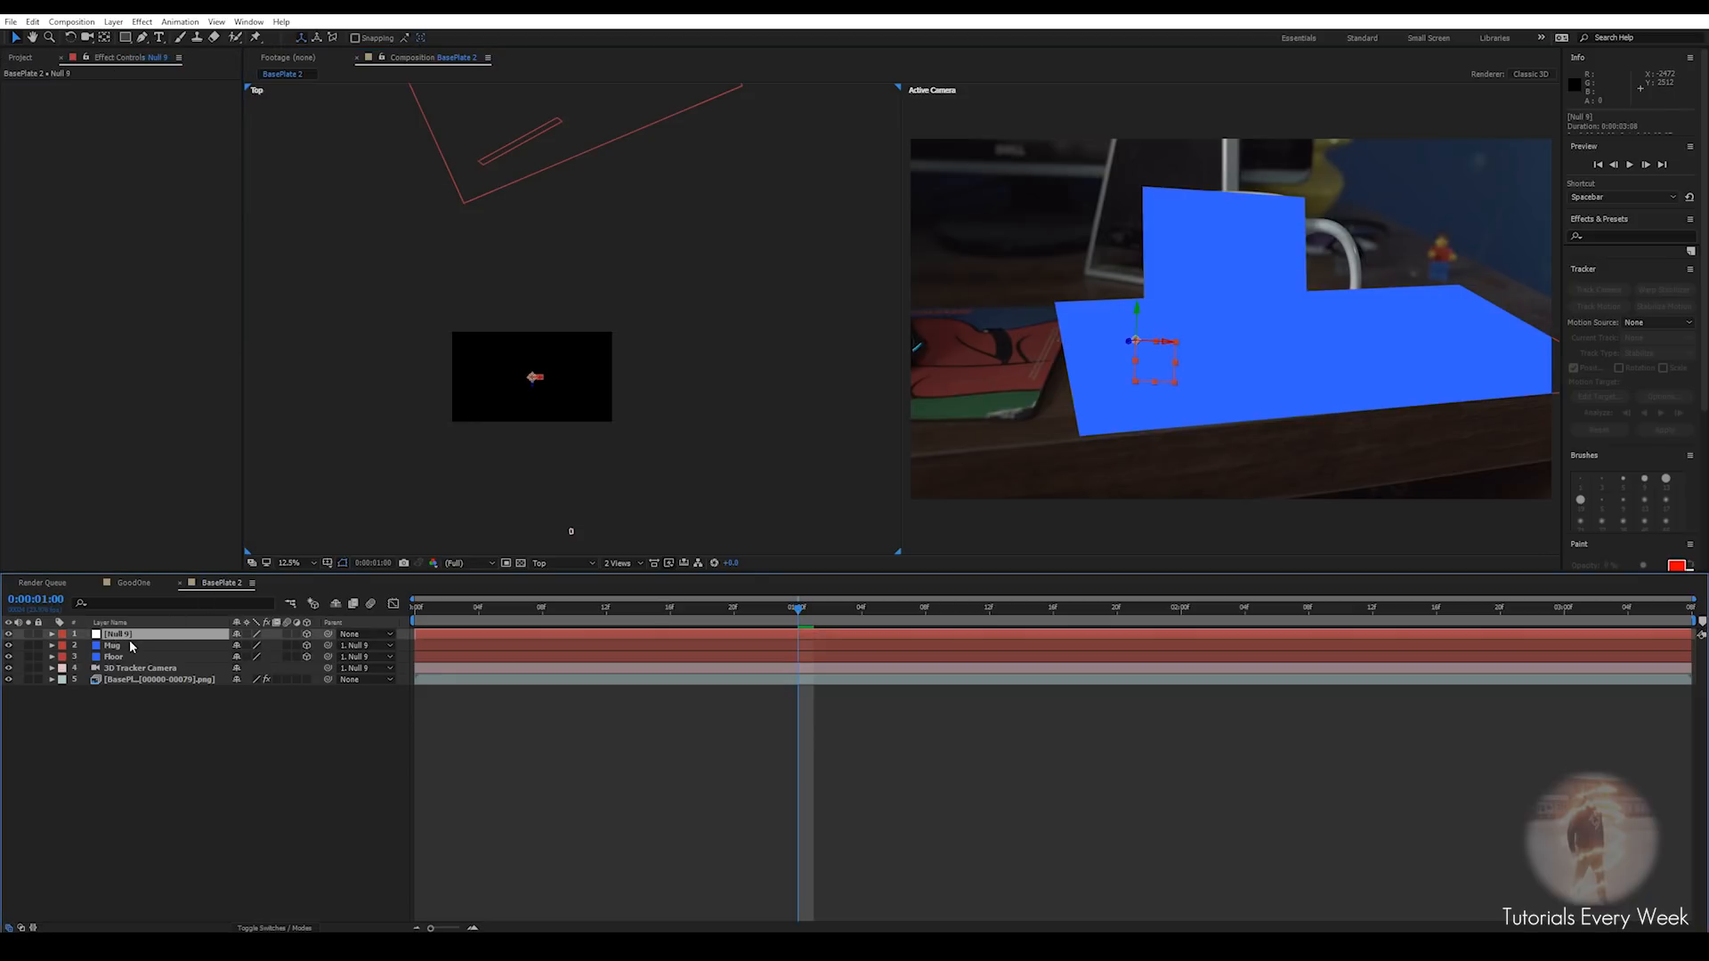
{"action": "key", "text": "s"}
{"action": "left_click_drag", "start_coordinate": [256, 652], "coordinate": [188, 647]}
{"action": "scroll", "coordinate": [380, 485], "scroll_direction": "up", "scroll_amount": 6}
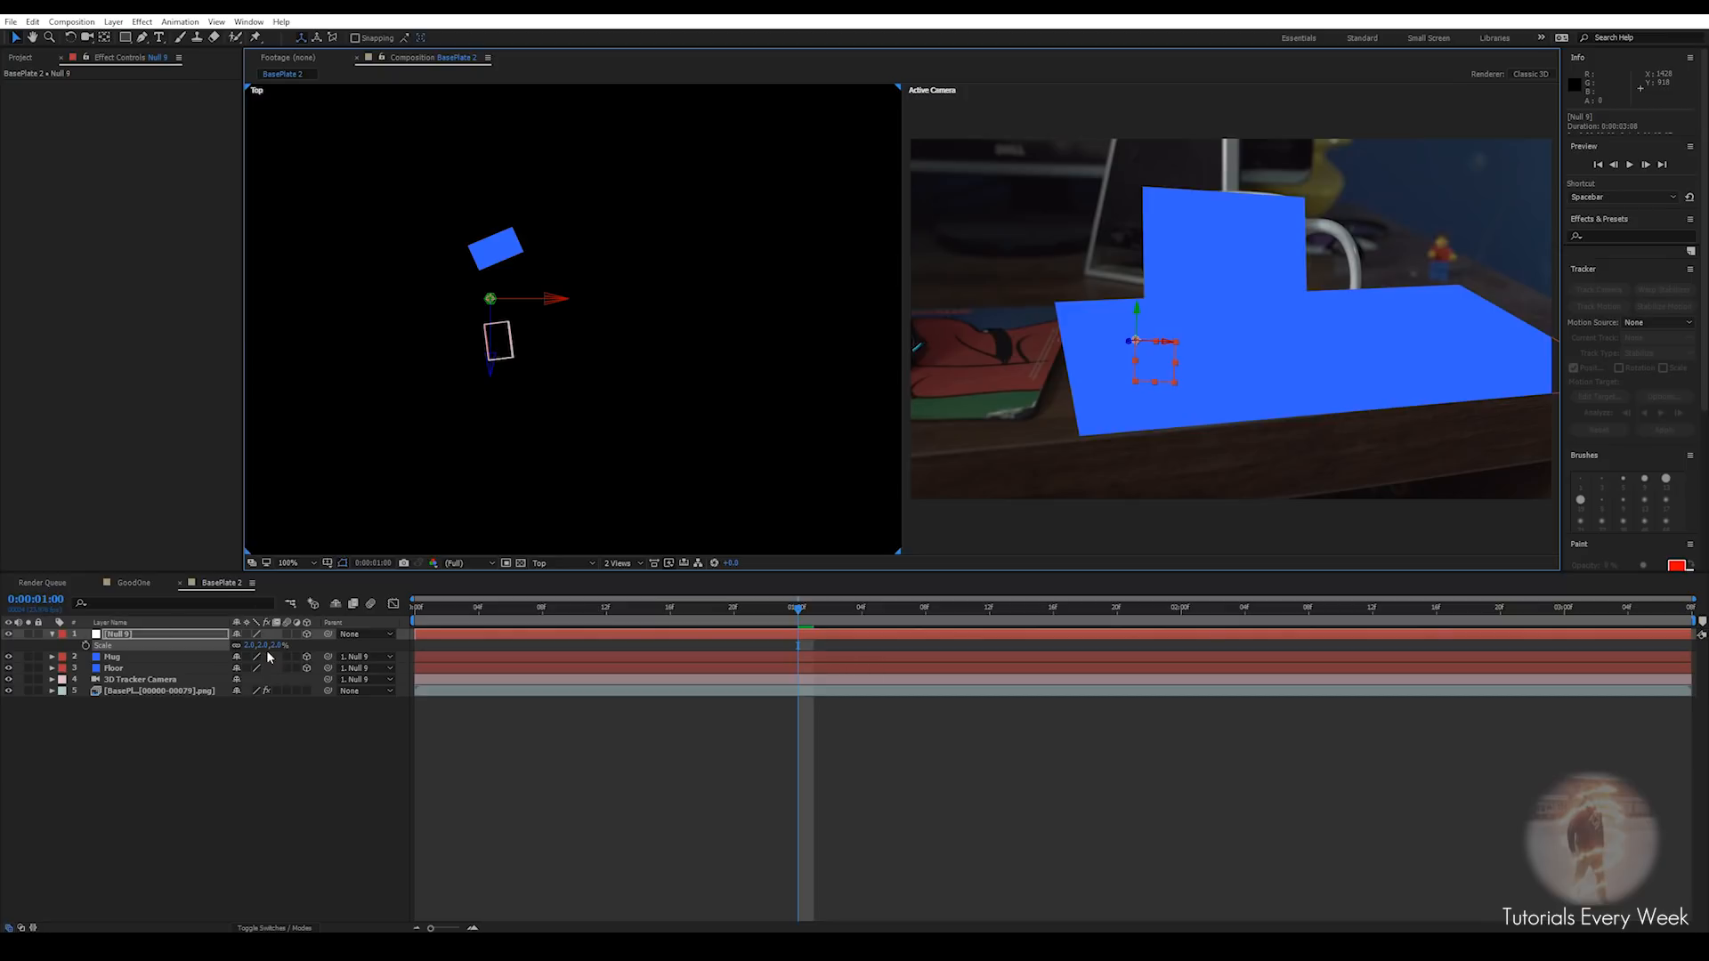
Scrub through the composition to check that the scaled solids follow the footage, and return to a single view
{"action": "left_click_drag", "start_coordinate": [789, 616], "coordinate": [1069, 618]}
{"action": "left_click_drag", "start_coordinate": [1233, 624], "coordinate": [638, 667]}
{"action": "scroll", "coordinate": [543, 331], "scroll_direction": "down", "scroll_amount": 1}
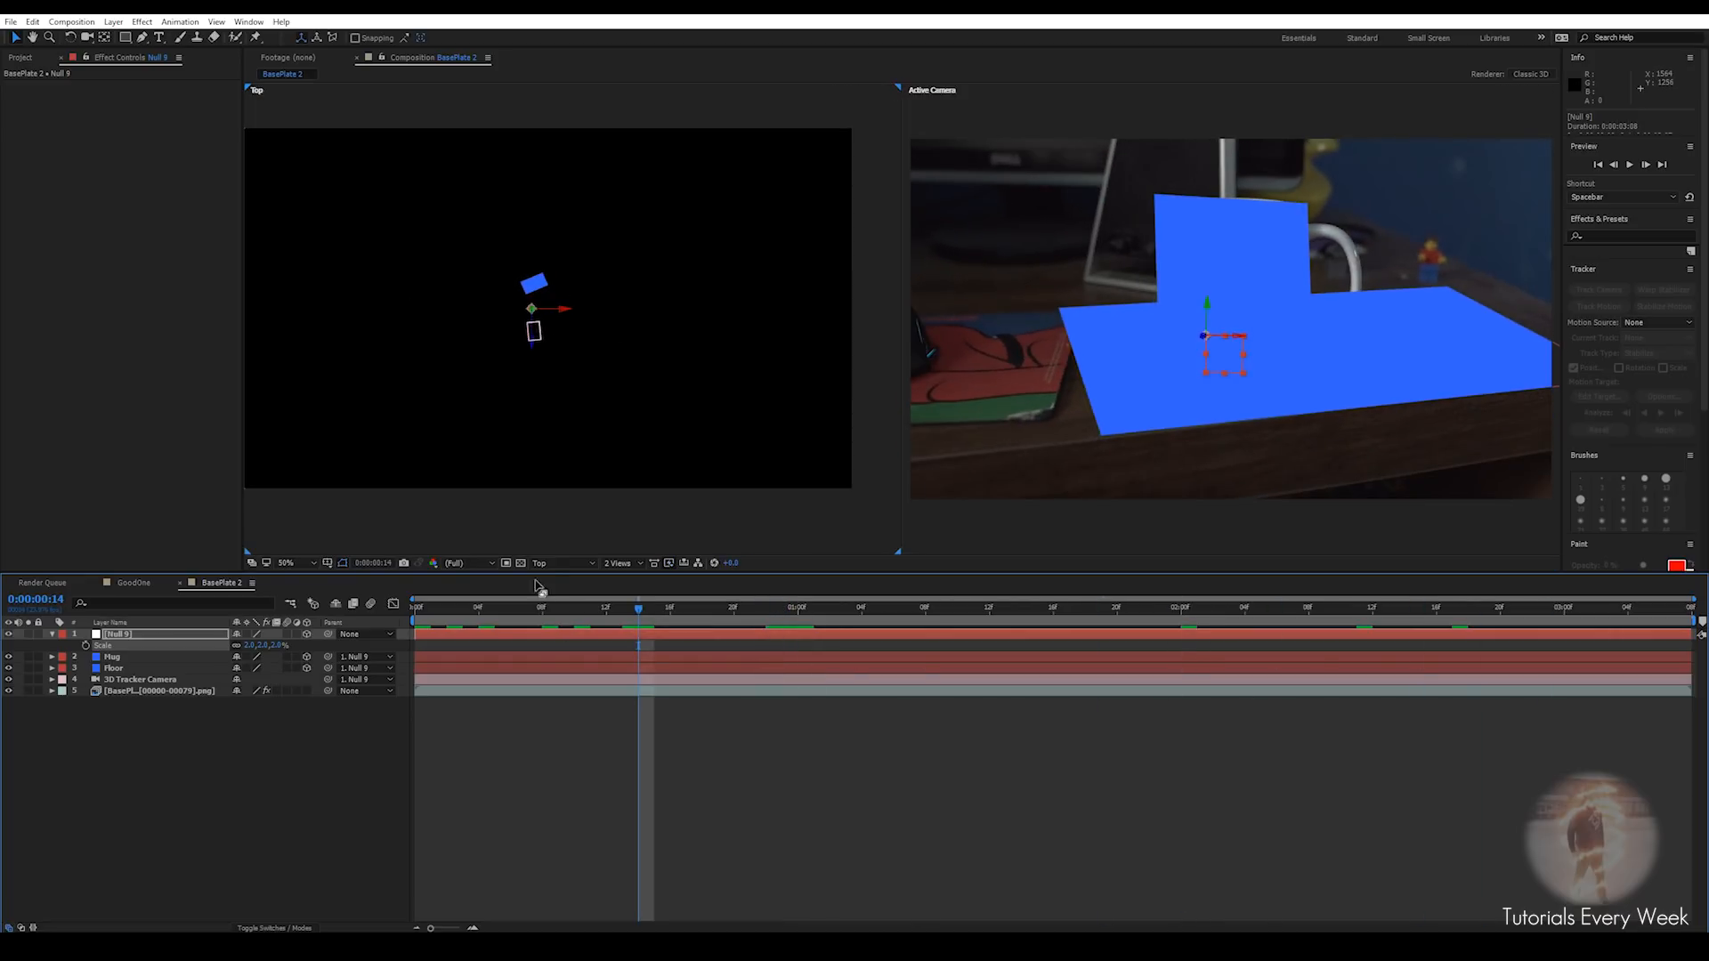
{"action": "left_click", "coordinate": [616, 563]}
{"action": "left_click", "coordinate": [620, 583]}
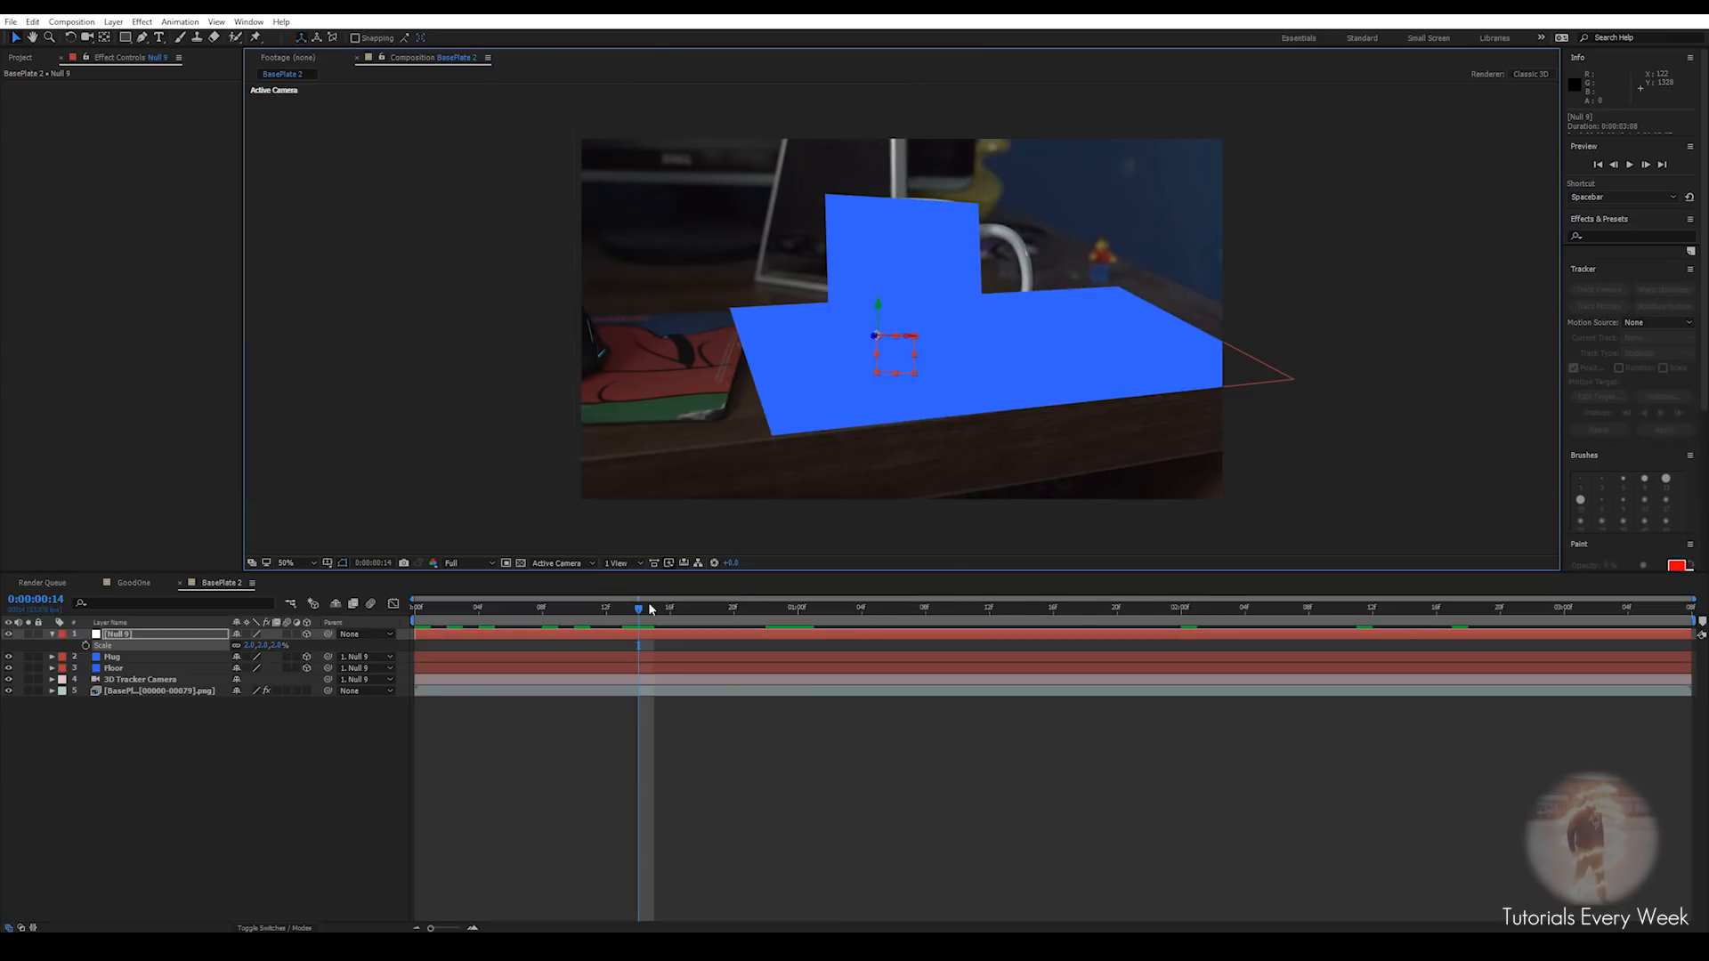
{"action": "left_click_drag", "start_coordinate": [638, 649], "coordinate": [750, 668]}
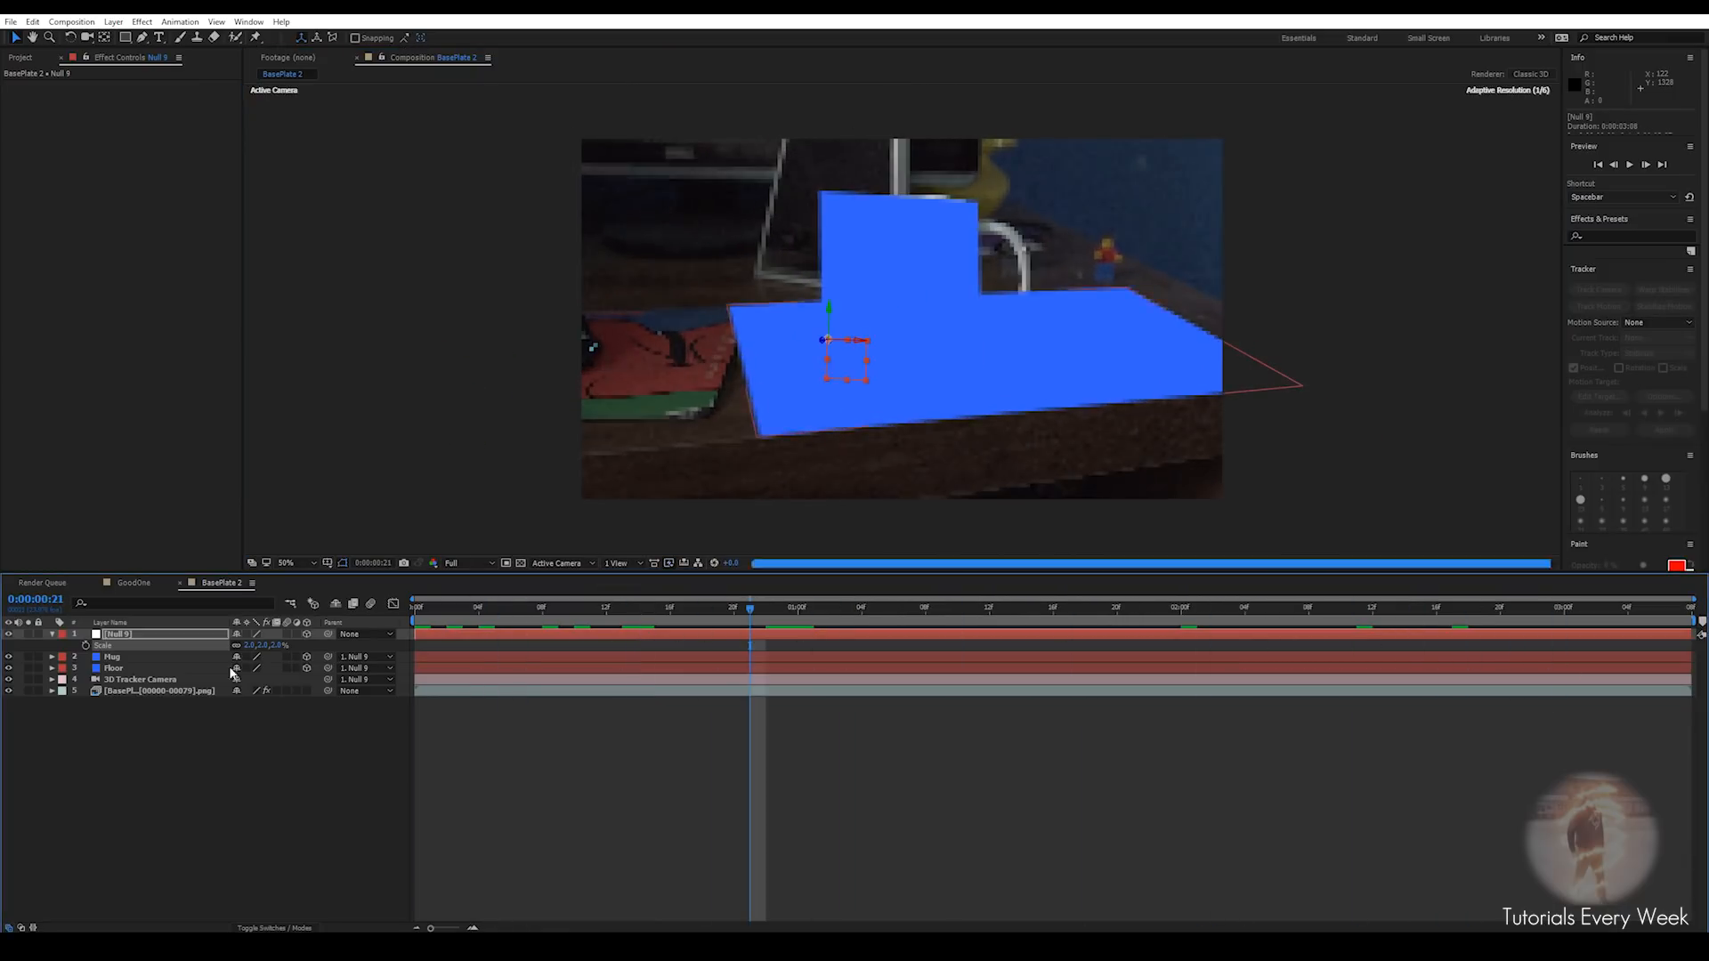
Delete the scaled null so the Mug, Floor and camera layers are no longer parented
{"action": "left_click", "coordinate": [51, 633]}
{"action": "key", "text": "Delete"}
{"action": "left_click", "coordinate": [124, 646]}
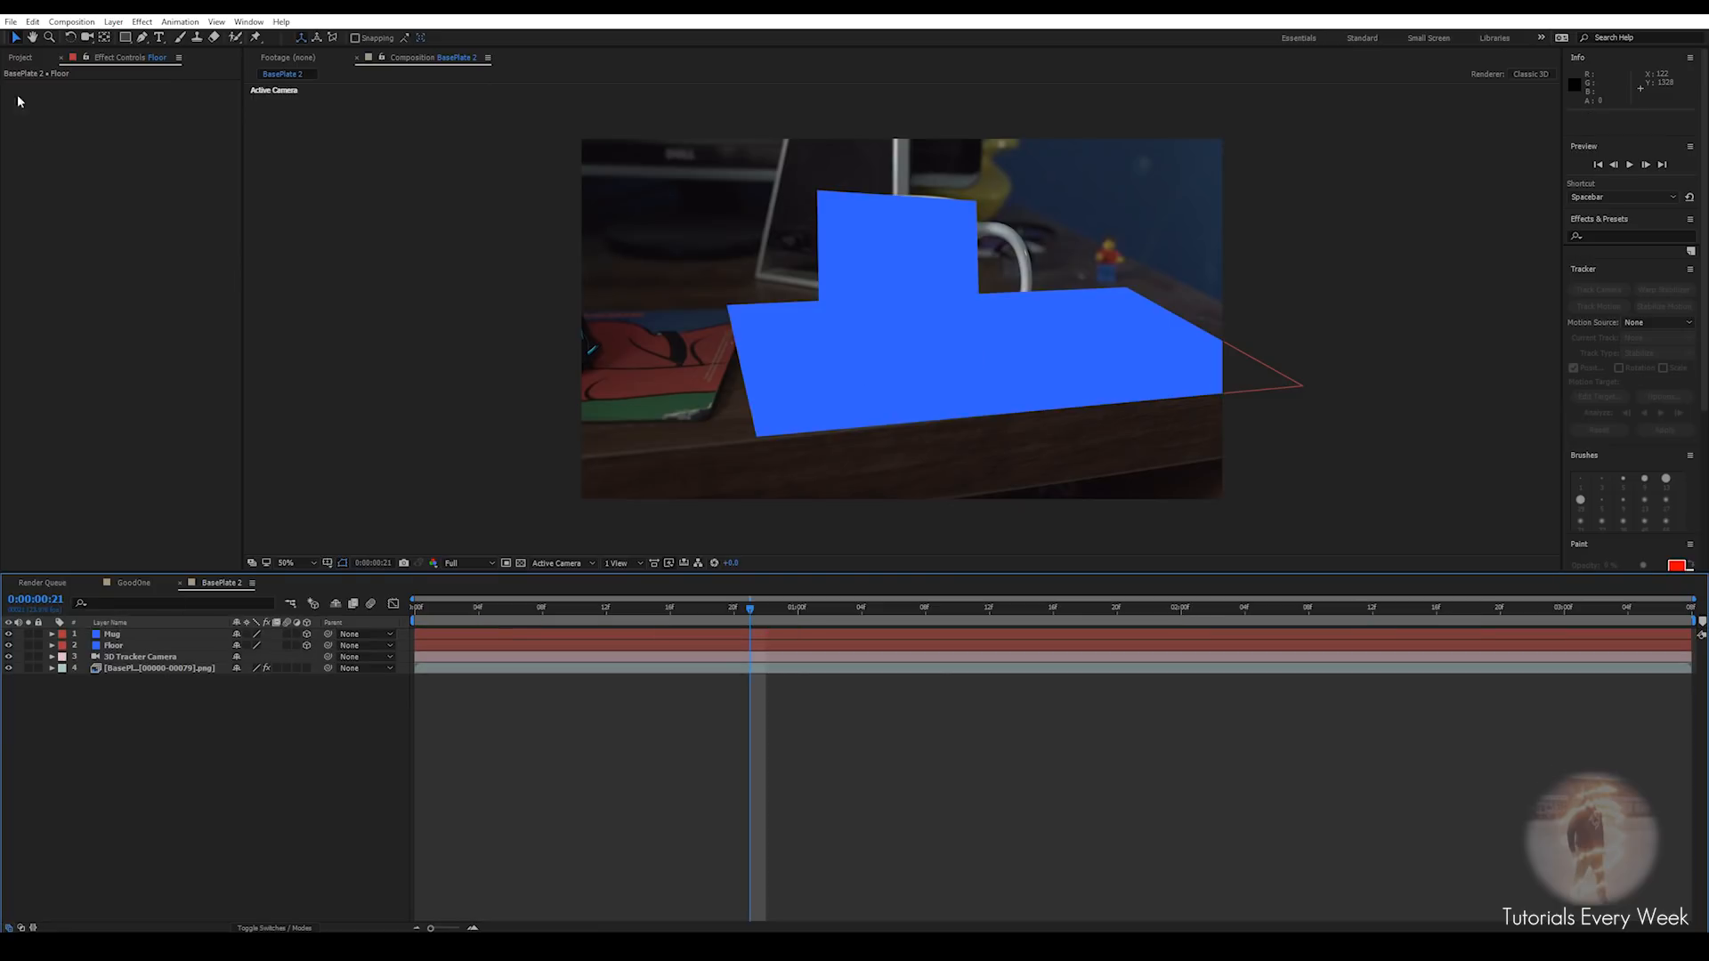
Export the composition with the MAXON Cinema 4D Exporter as Tutorial Tracked in the LegoTransform Tutorial folder
{"action": "left_click", "coordinate": [11, 22]}
{"action": "mouse_move", "coordinate": [89, 252]}
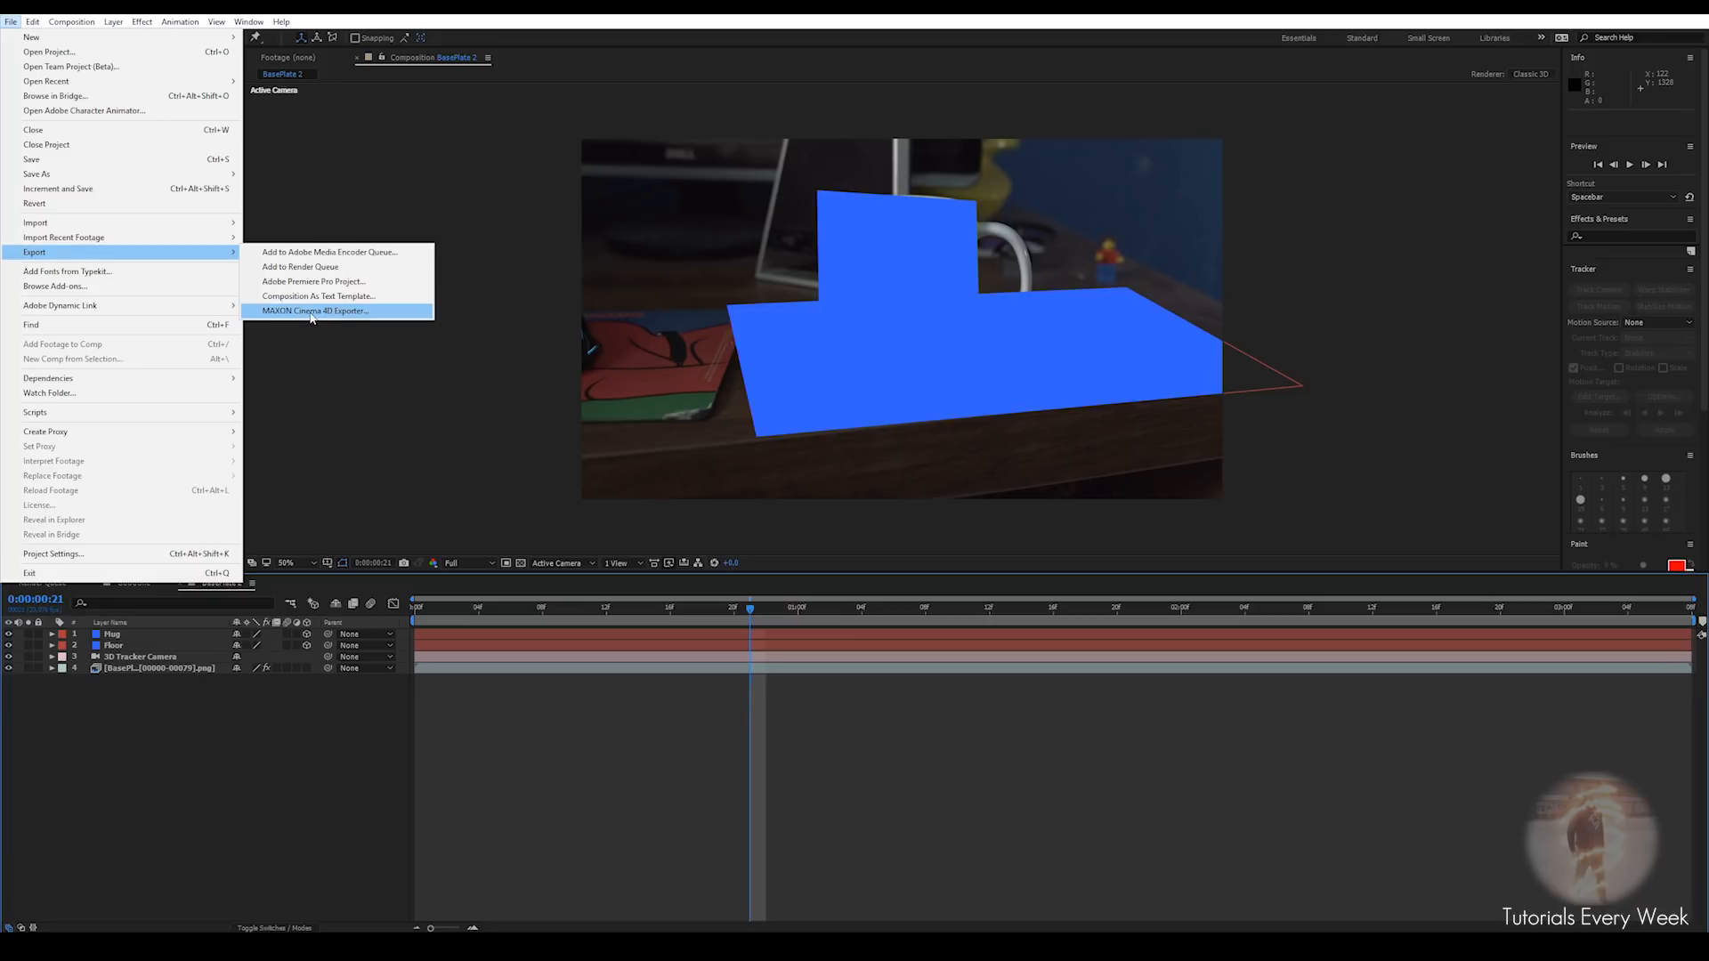
{"action": "left_click", "coordinate": [312, 310]}
{"action": "left_click", "coordinate": [970, 496]}
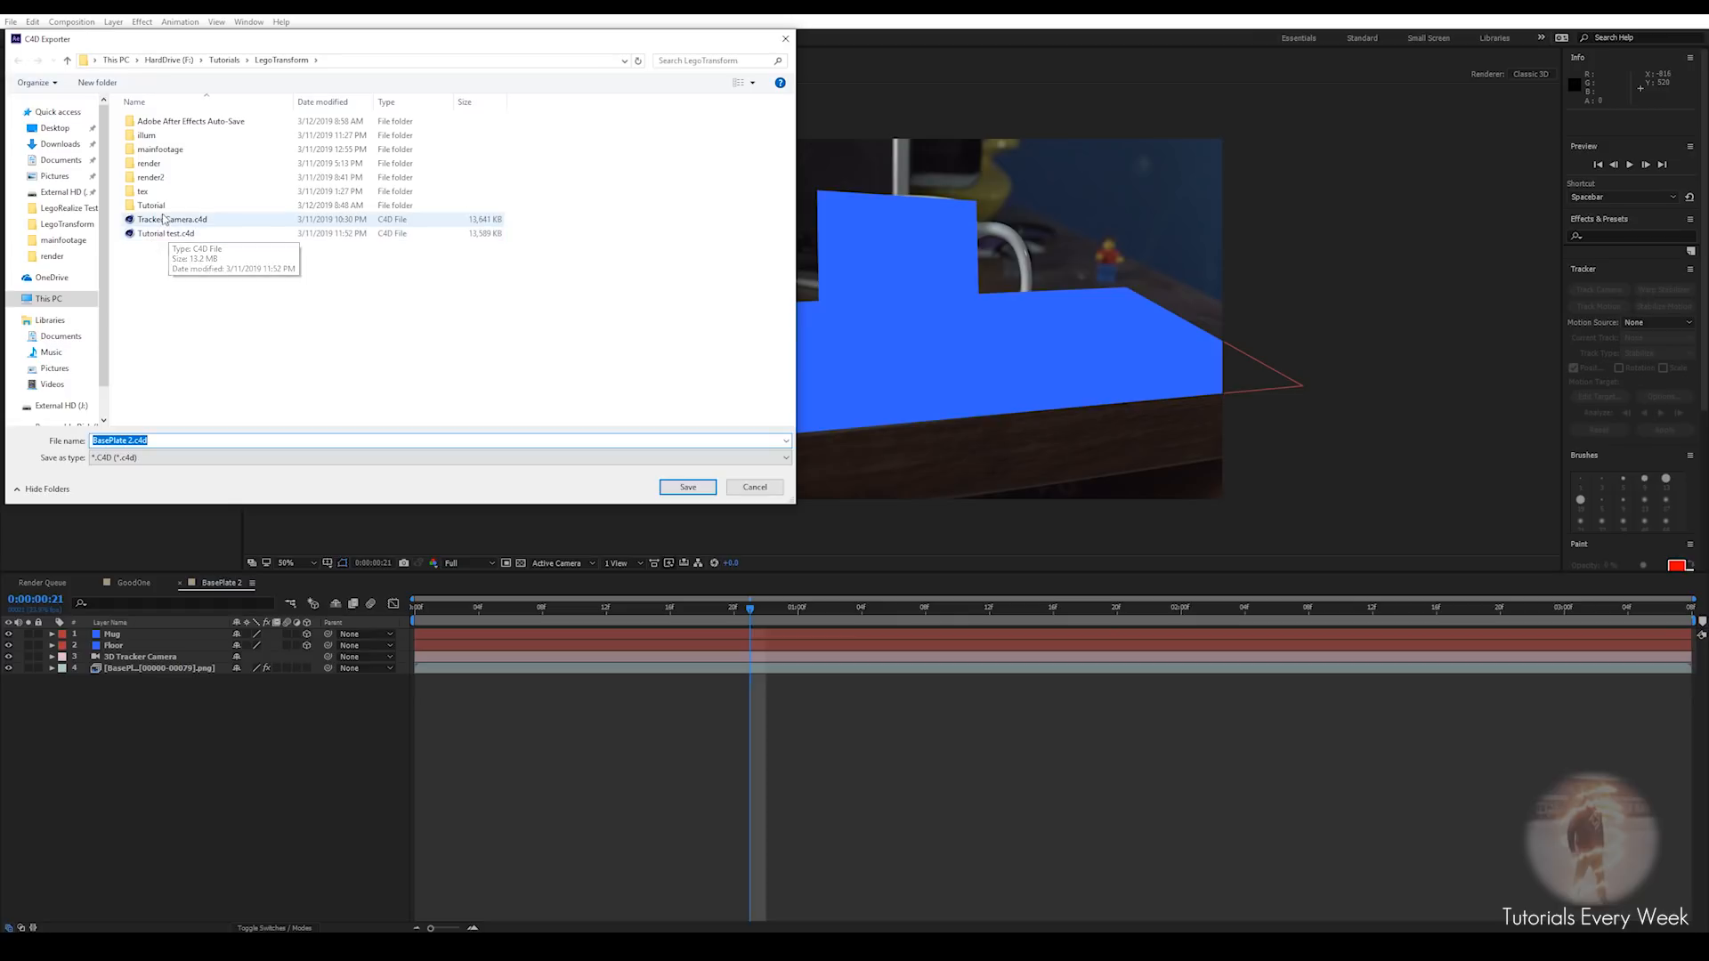
{"action": "double_click", "coordinate": [153, 205]}
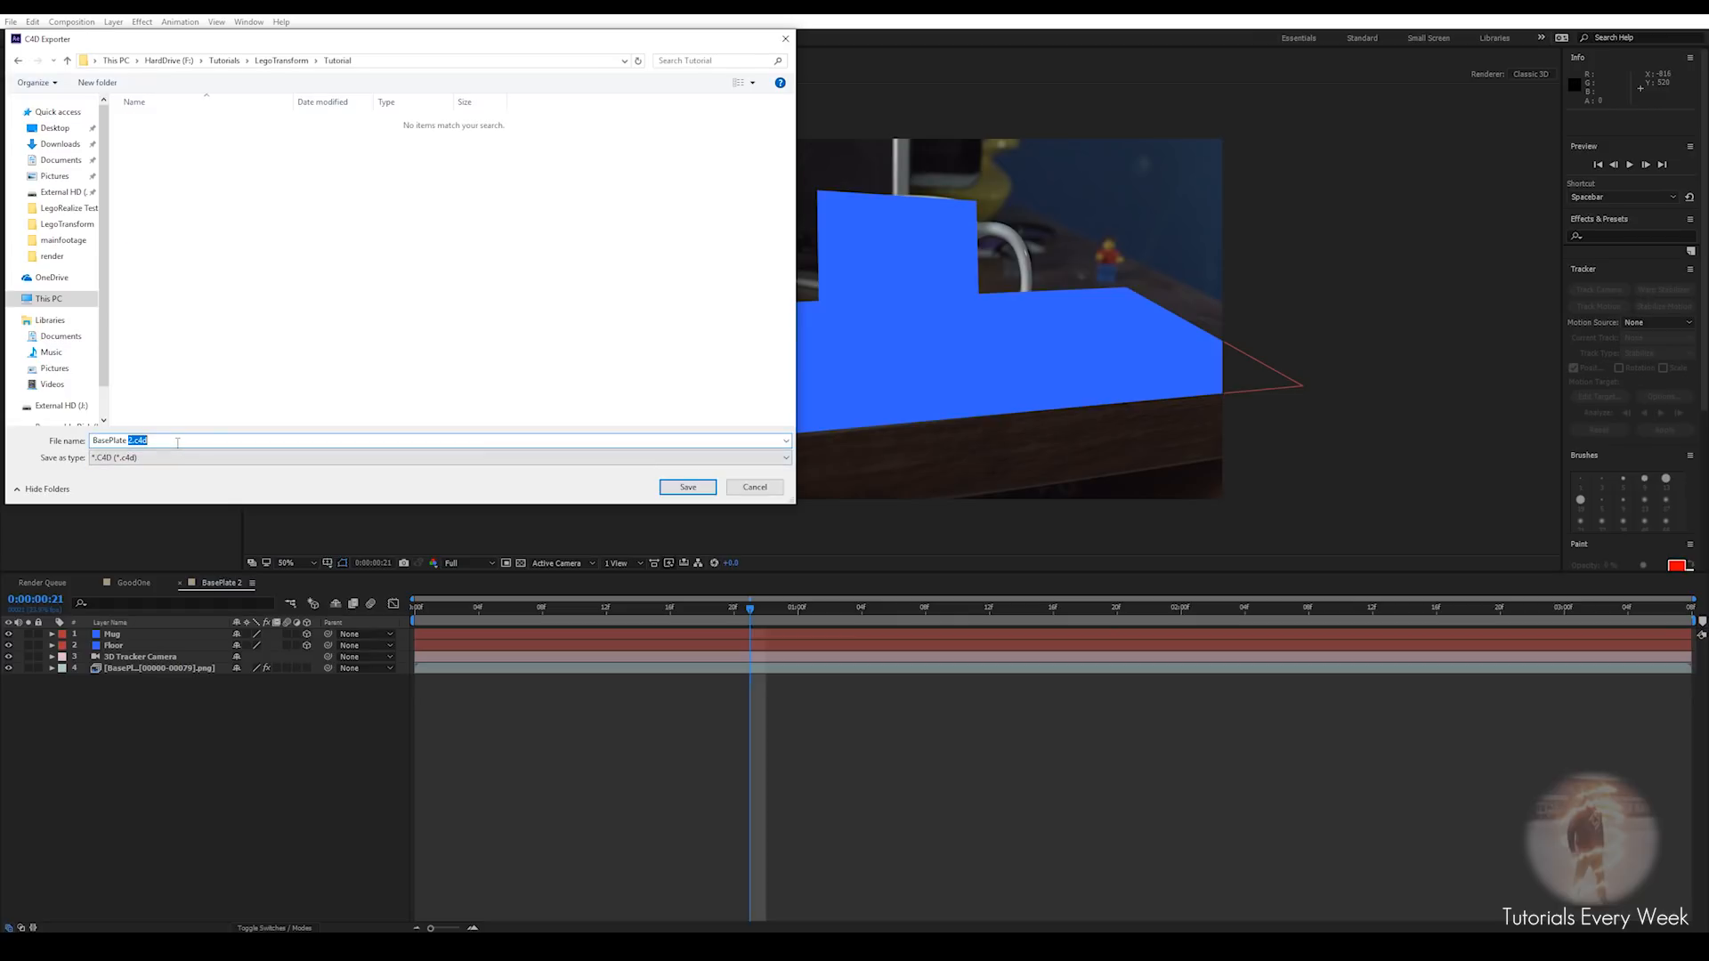
{"action": "type", "text": "Tutorial Tracked"}
{"action": "key", "text": "Return"}
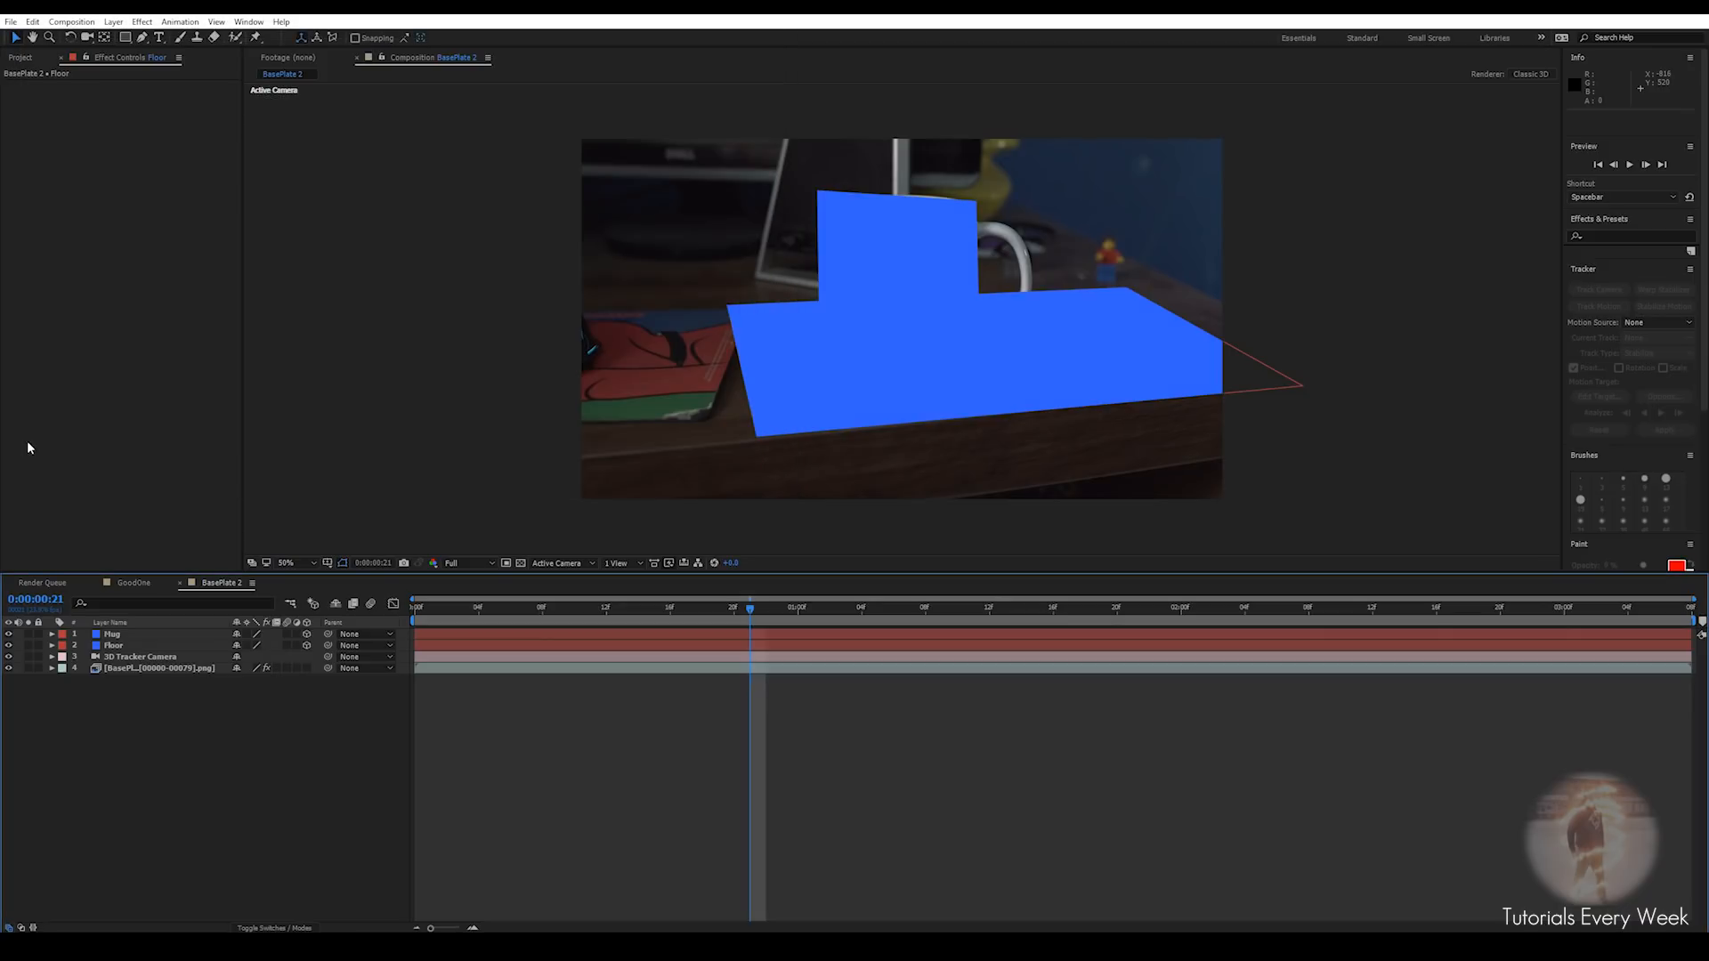
Open the exported Tutorial Tracked.c4d from the recent files in File Explorer, launching Cinema 4D
{"action": "left_click_drag", "start_coordinate": [738, 624], "coordinate": [670, 641]}
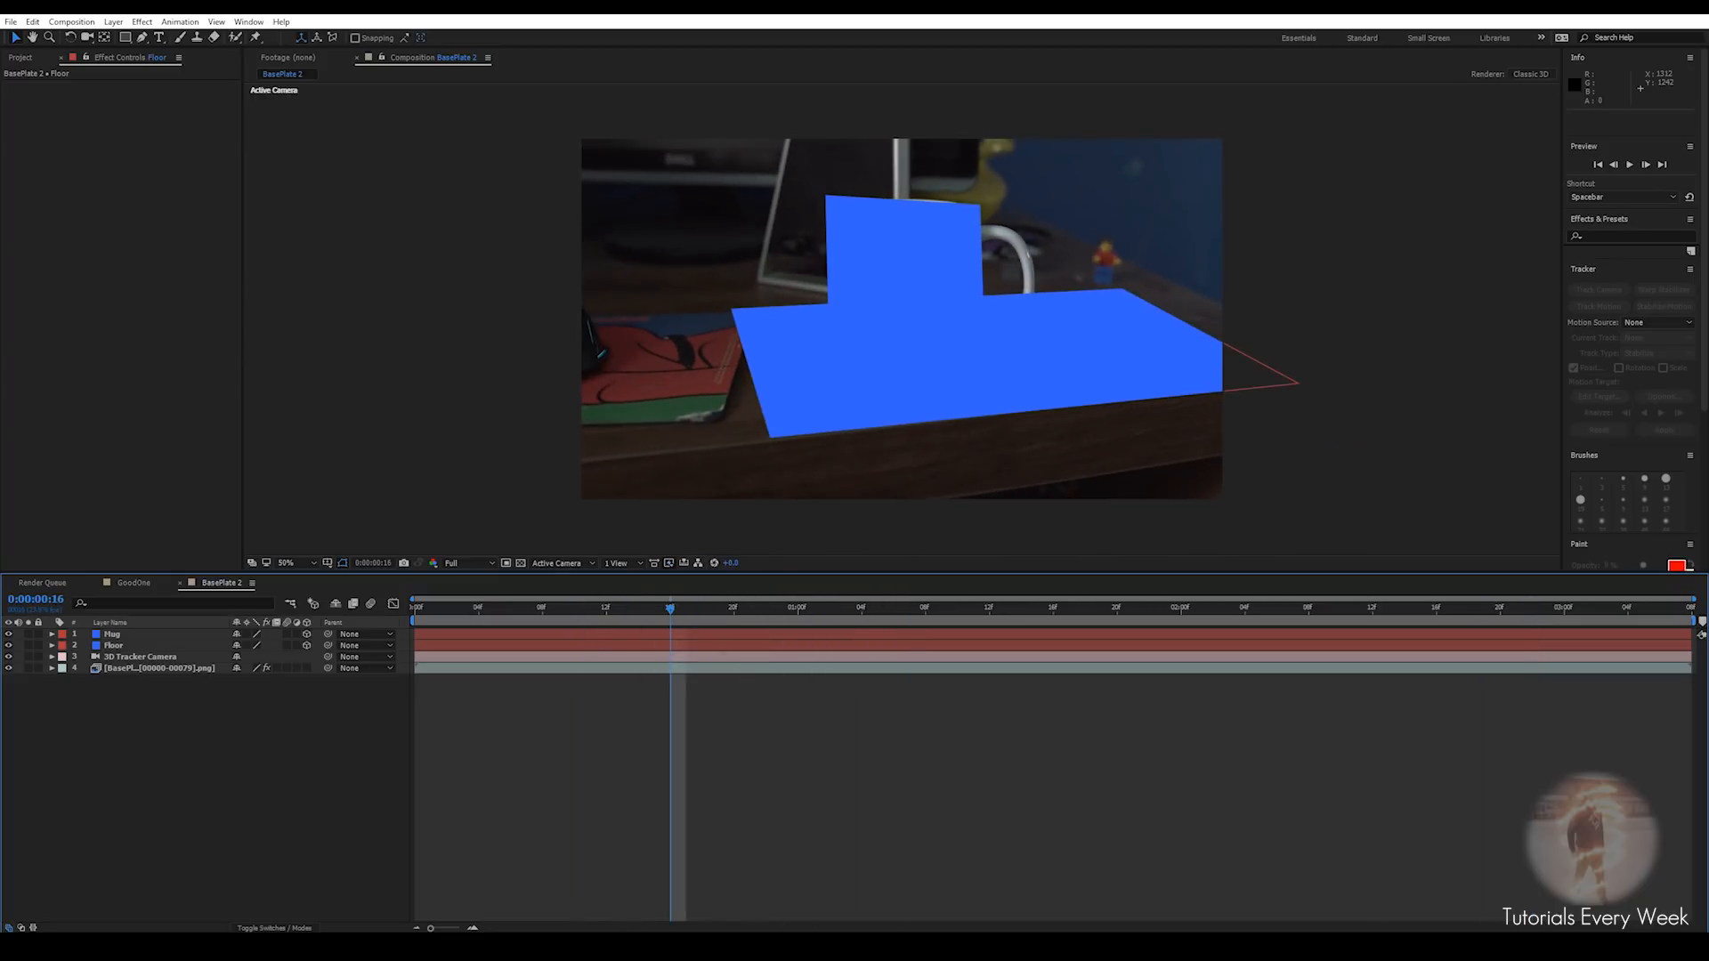
{"action": "left_click", "coordinate": [541, 948]}
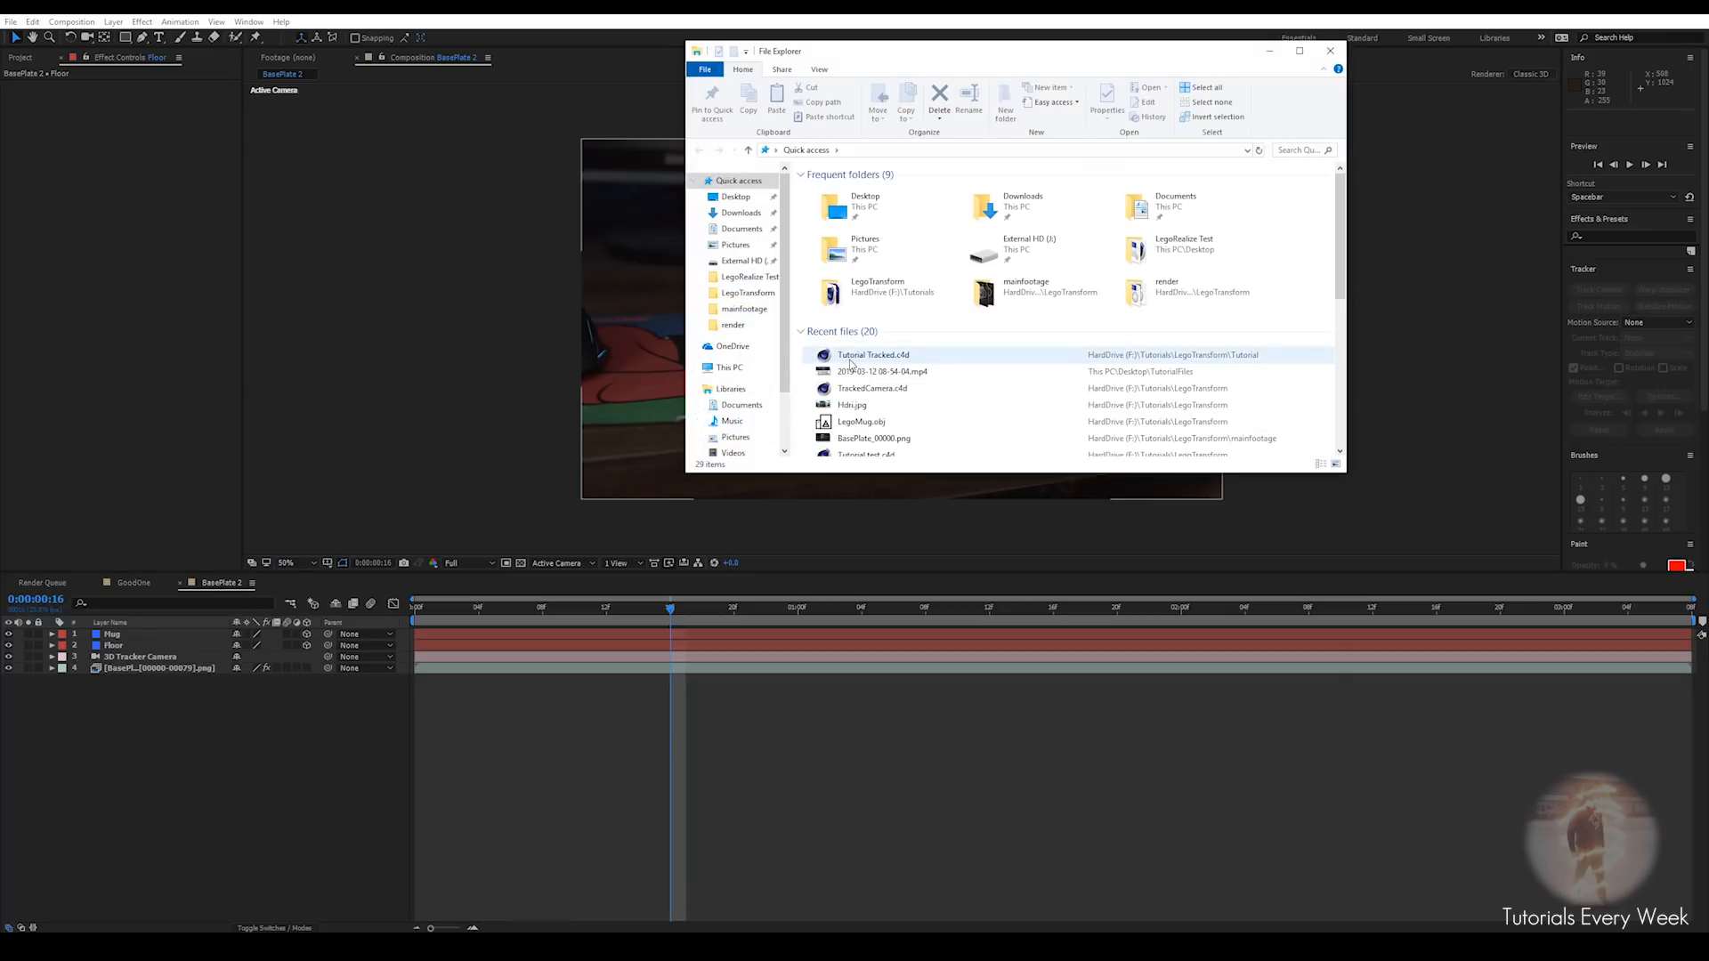
{"action": "double_click", "coordinate": [852, 360]}
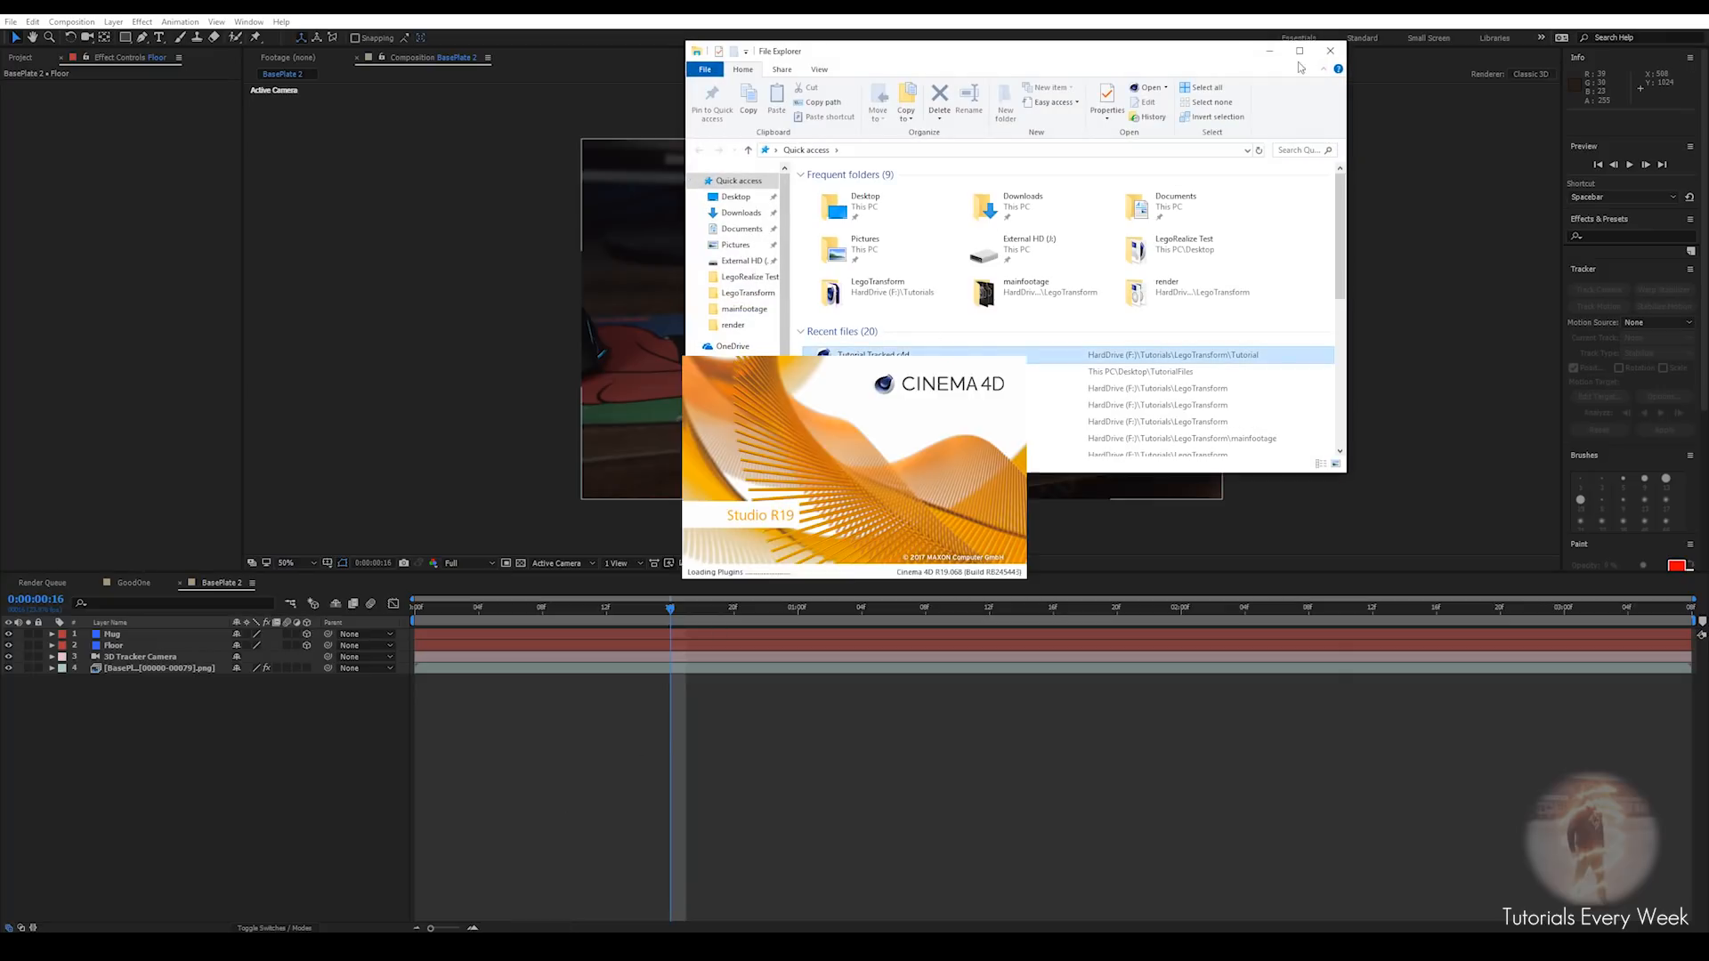
{"action": "left_click", "coordinate": [1270, 52]}
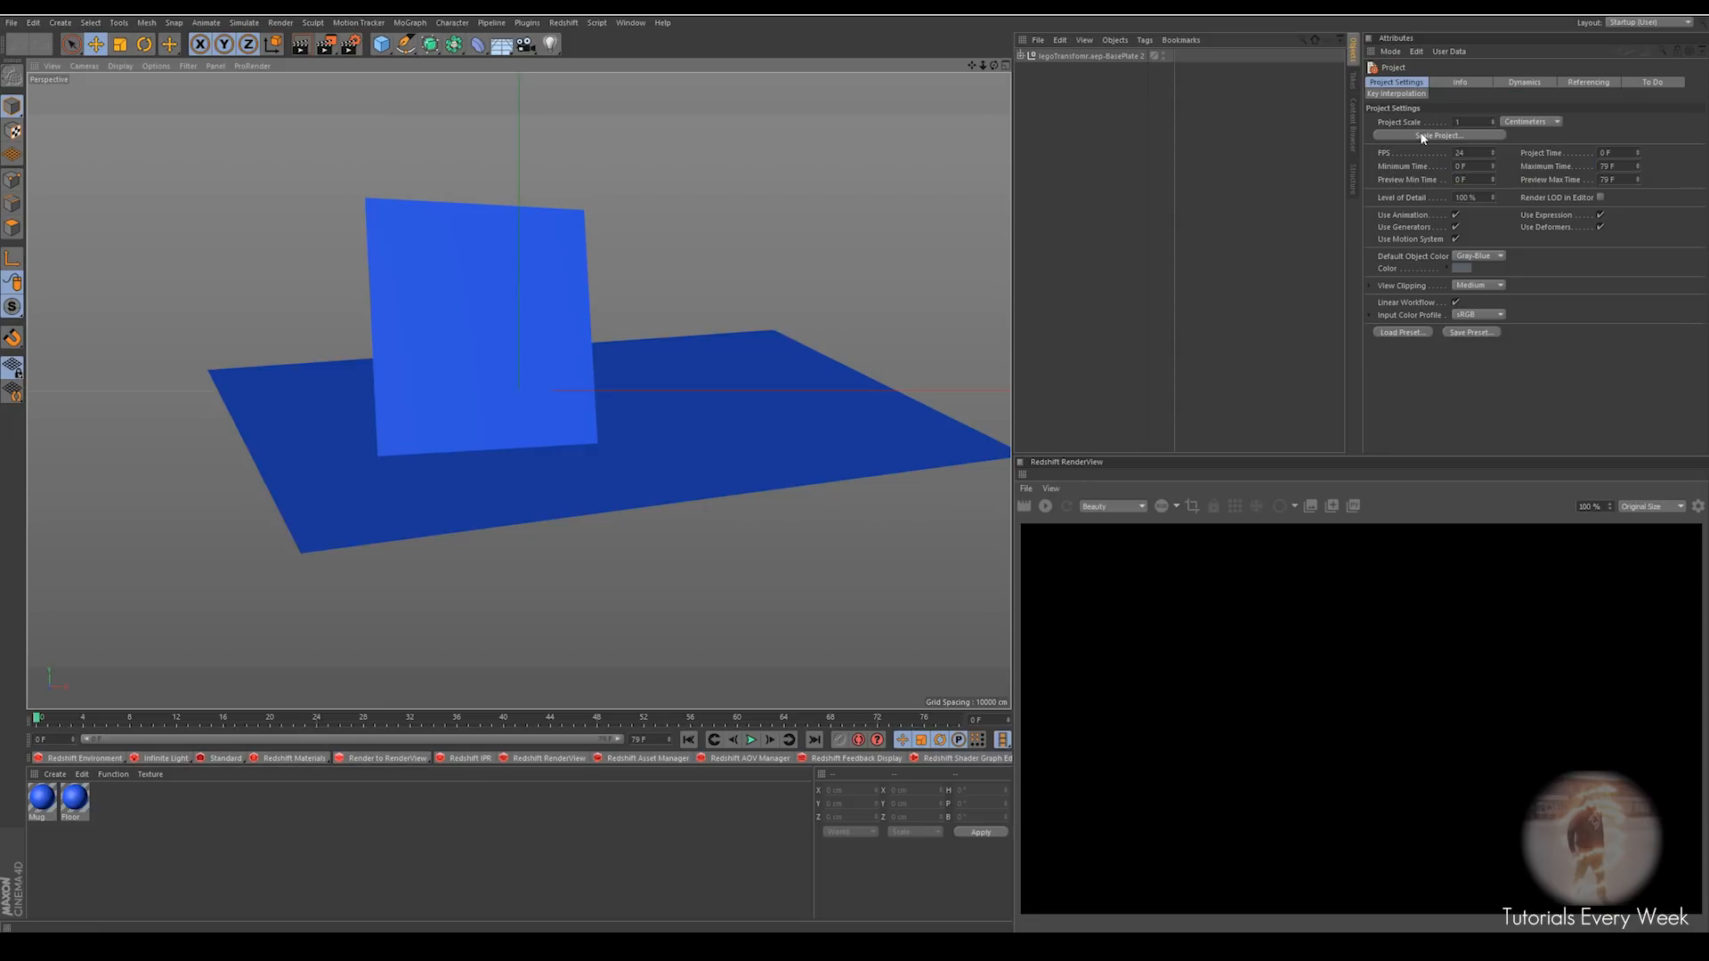
Switch the interface to the Standard layout and scrub to frame 45 to check the tracked camera move
{"action": "left_click", "coordinate": [1649, 21]}
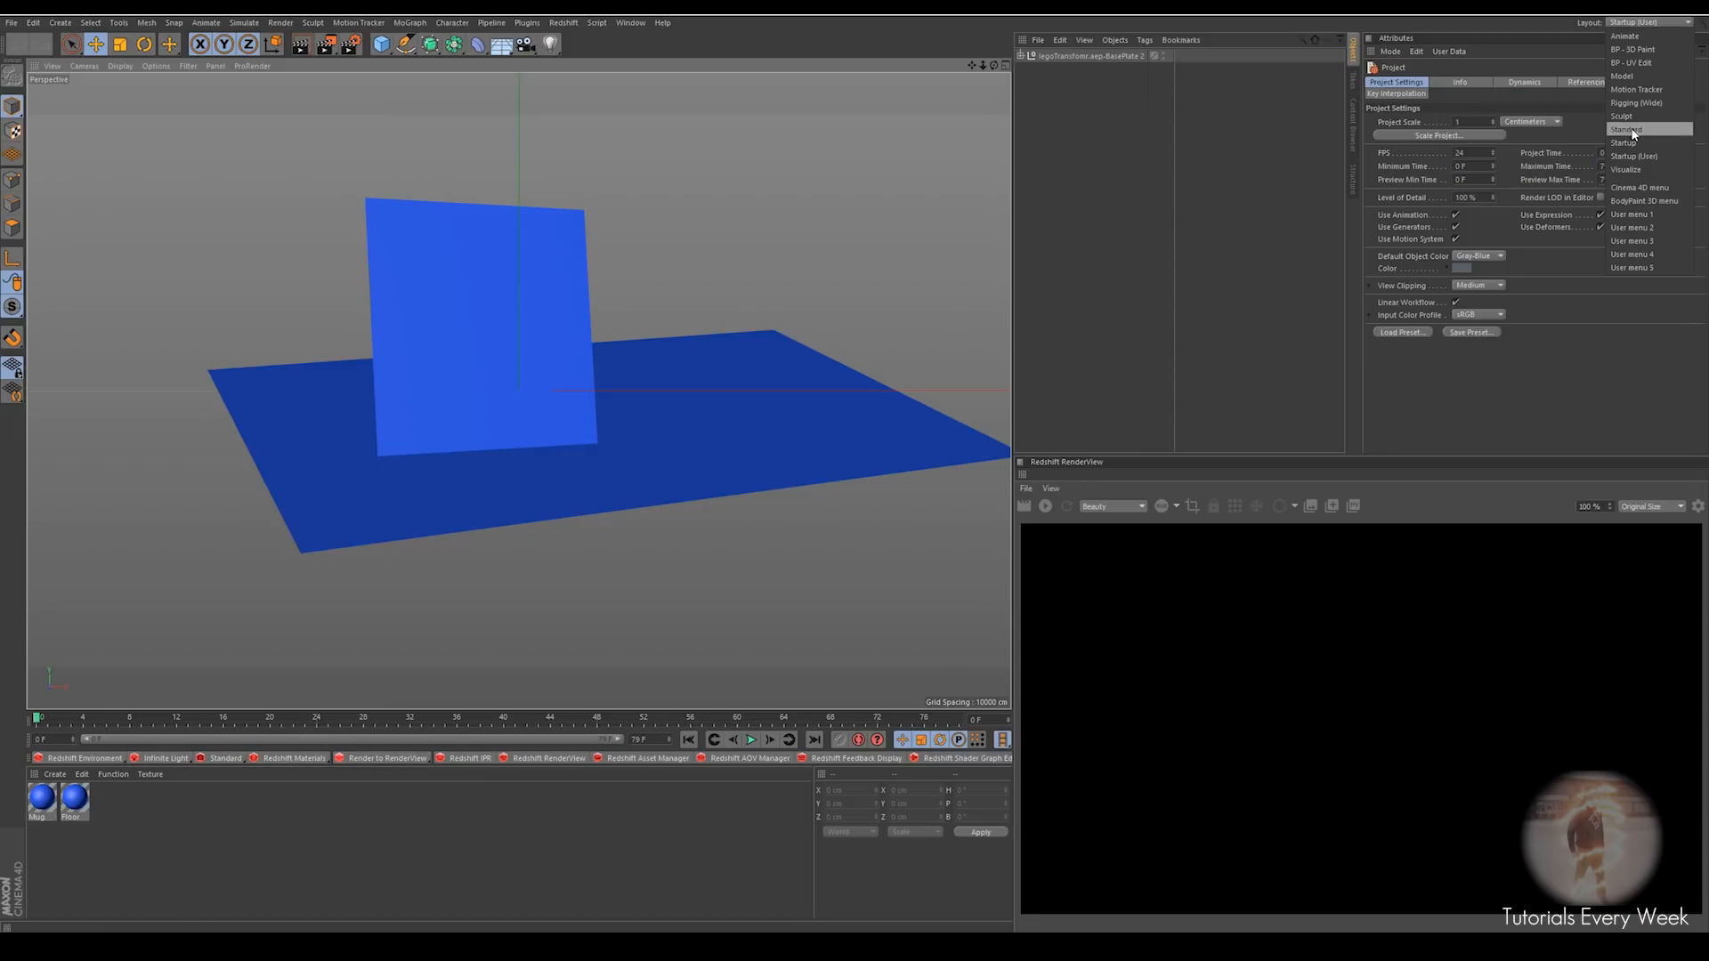
{"action": "left_click", "coordinate": [1631, 130]}
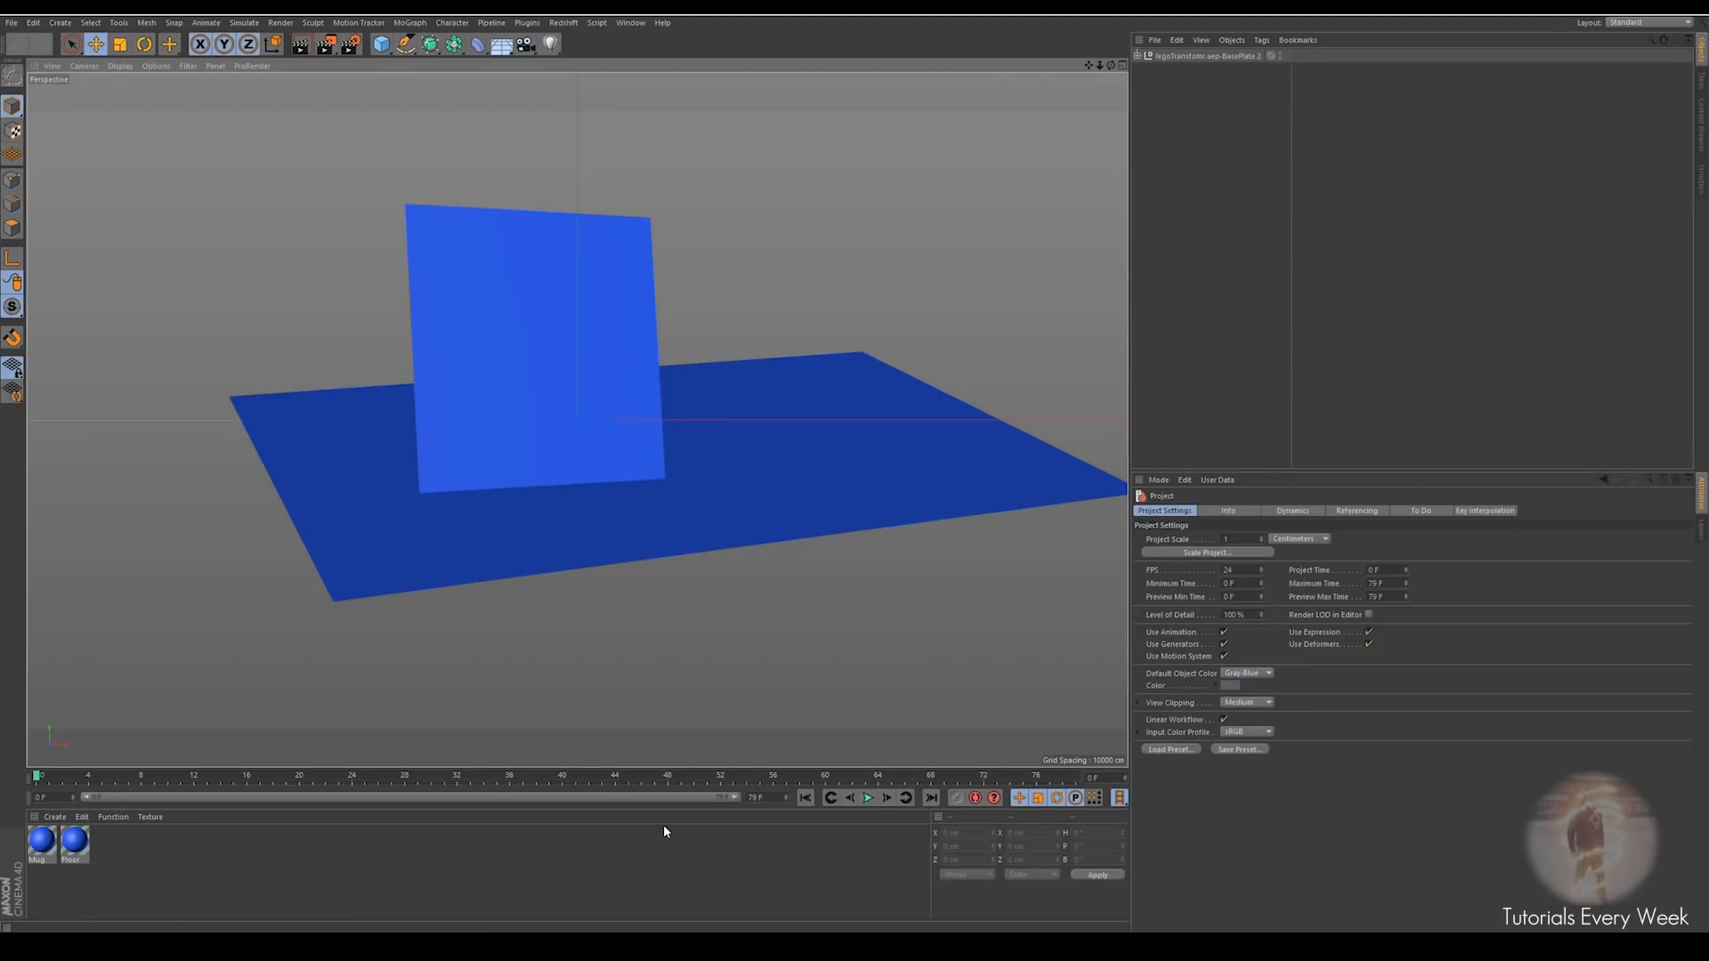
{"action": "left_click_drag", "start_coordinate": [39, 780], "coordinate": [630, 781]}
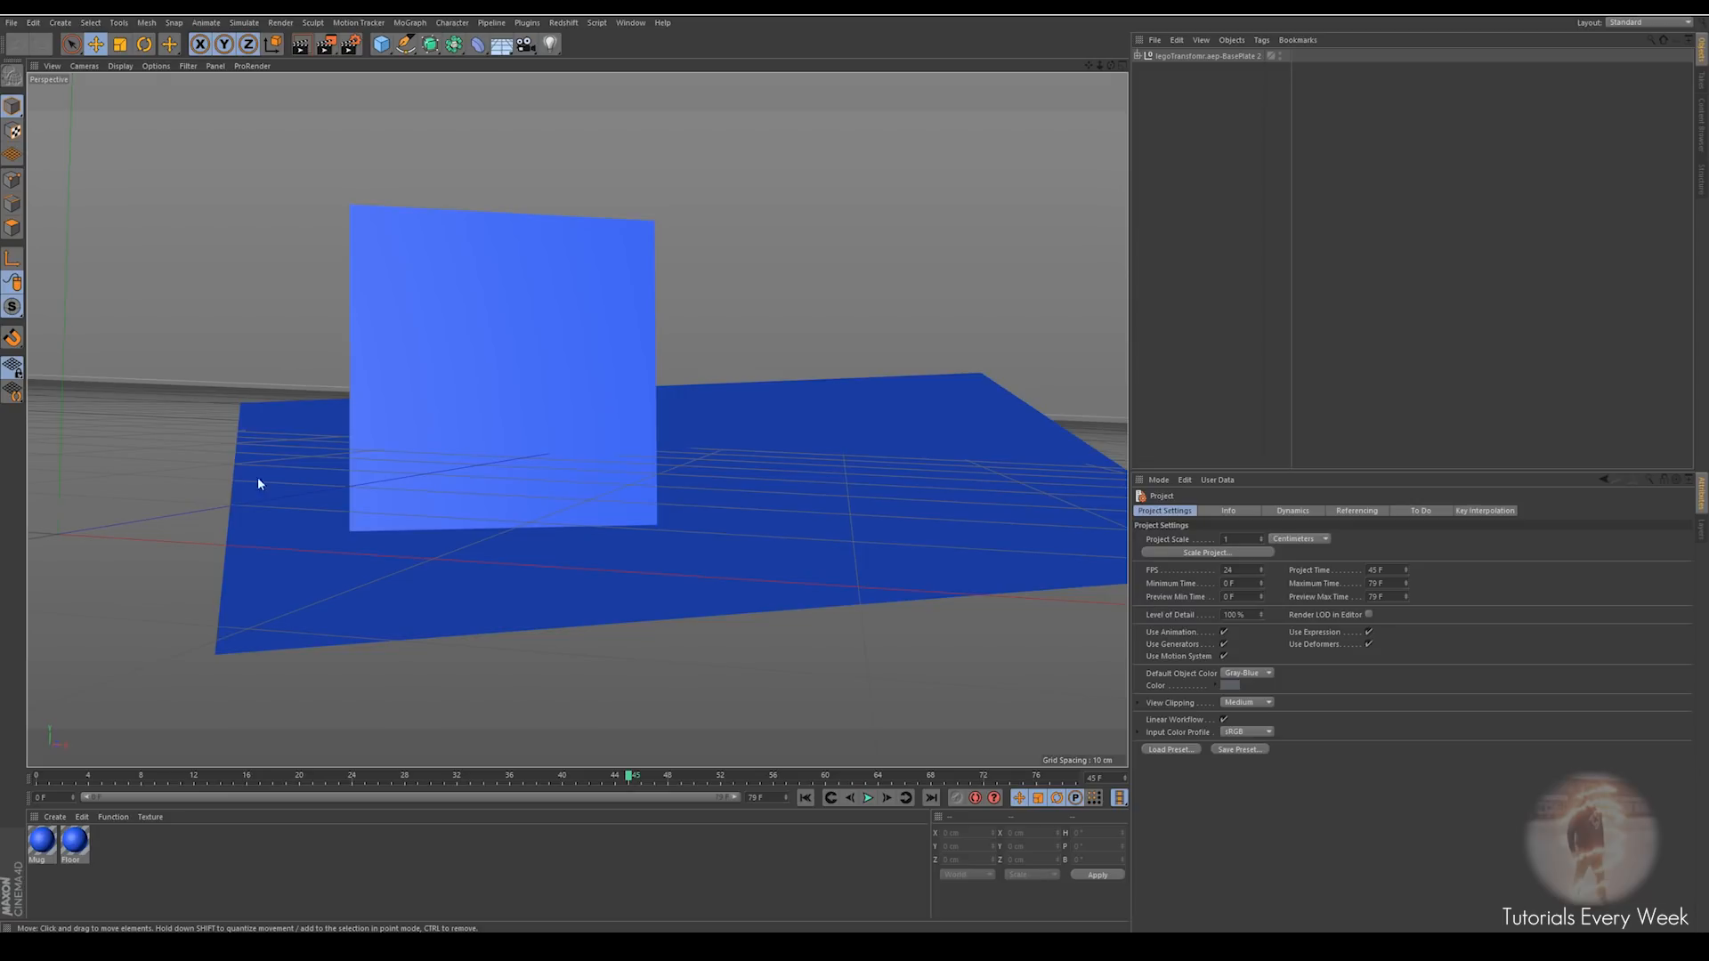
Expand the exported scene null and select it together with its 3D Tracker Camera, Floor and Mug children
{"action": "left_click", "coordinate": [1137, 55]}
{"action": "left_click", "coordinate": [1175, 56]}
{"action": "left_click", "coordinate": [1174, 121]}
{"action": "left_click", "coordinate": [1171, 96]}
{"action": "left_click", "coordinate": [1182, 57], "text": "shift"}
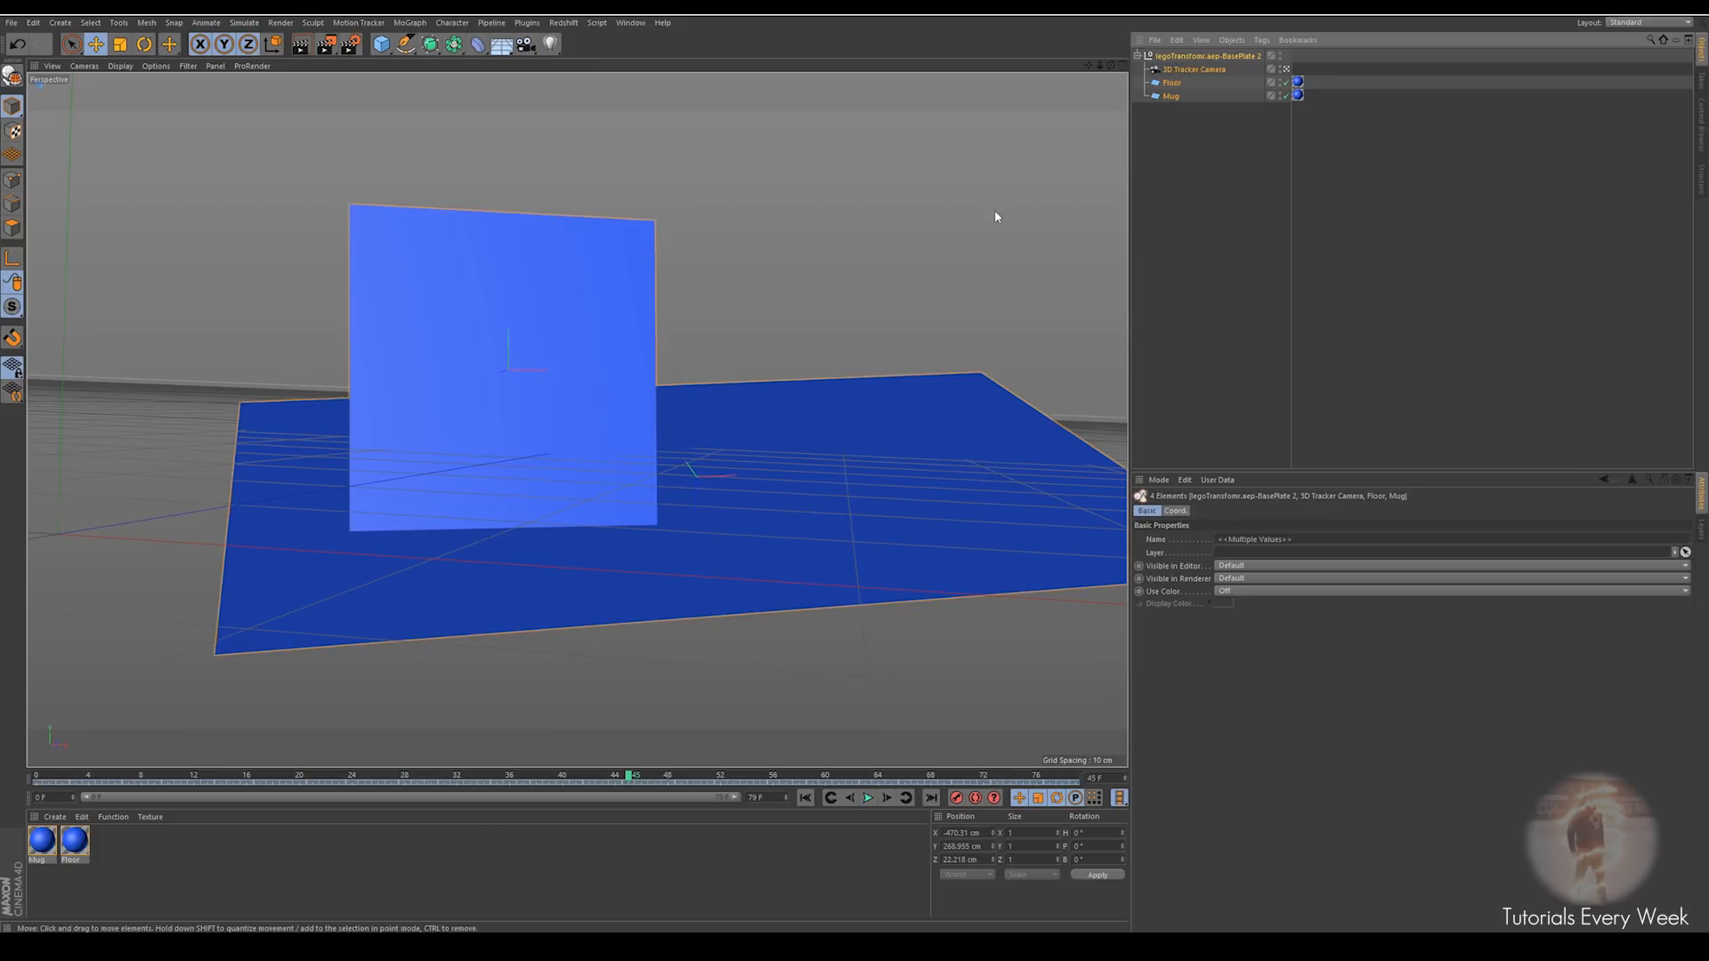
{"action": "left_click", "coordinate": [1176, 121]}
{"action": "left_click", "coordinate": [1171, 96]}
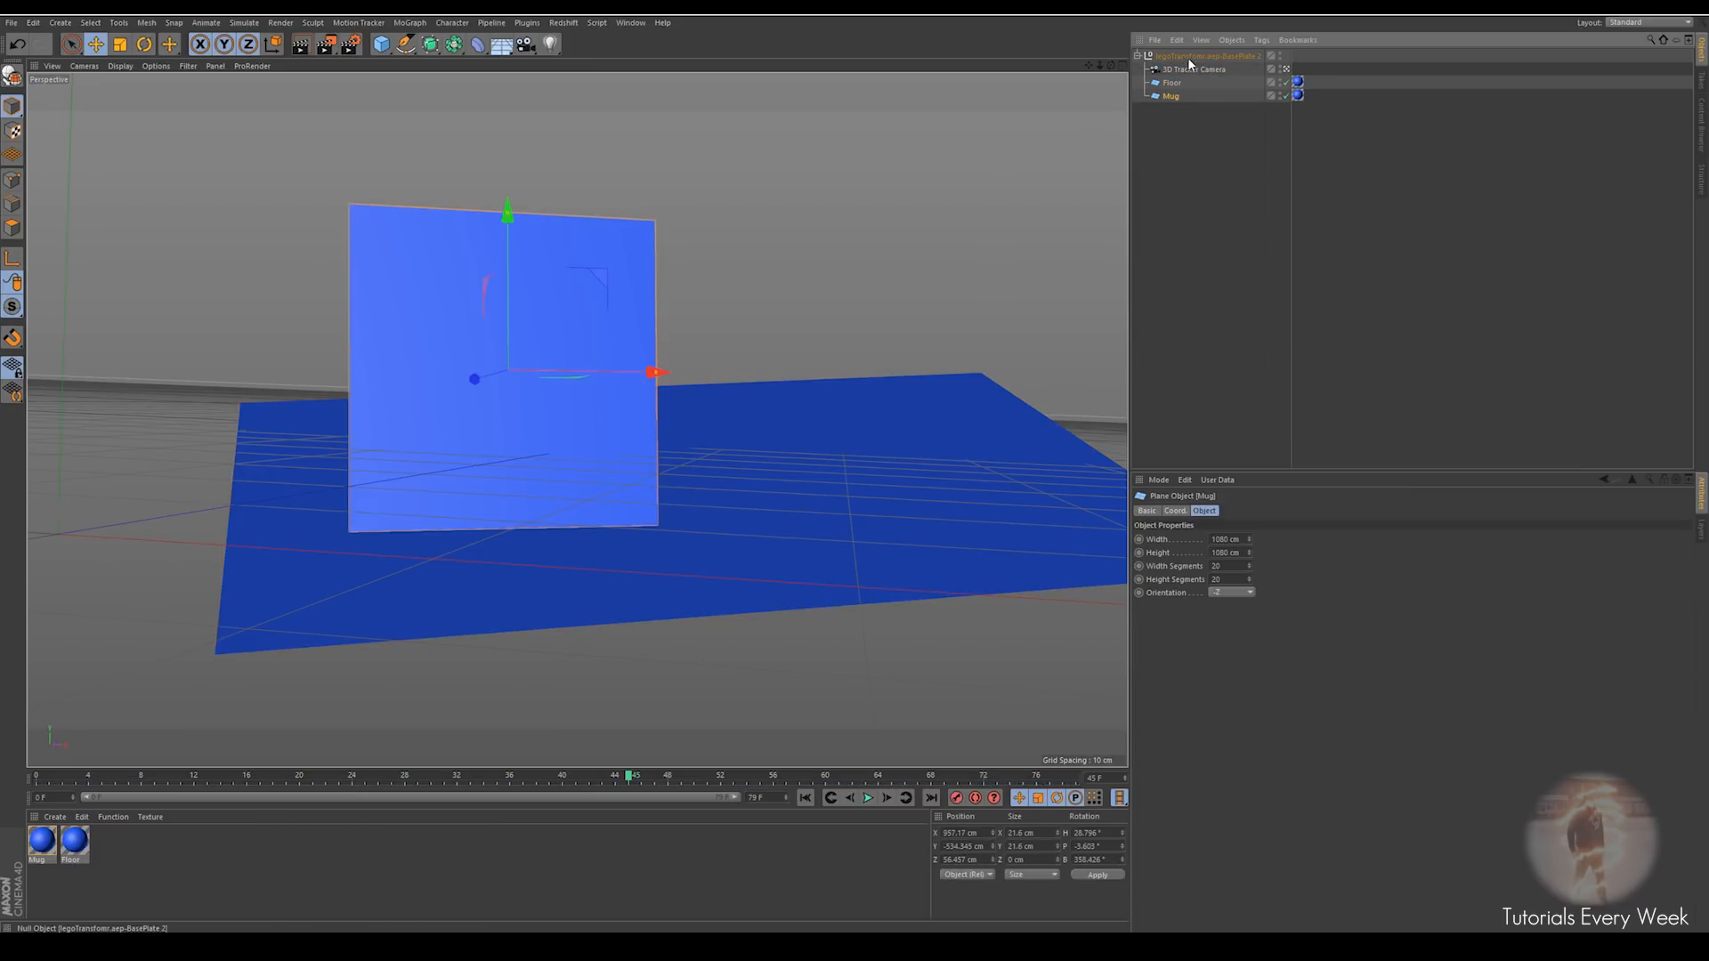
{"action": "key", "text": "ctrl+a"}
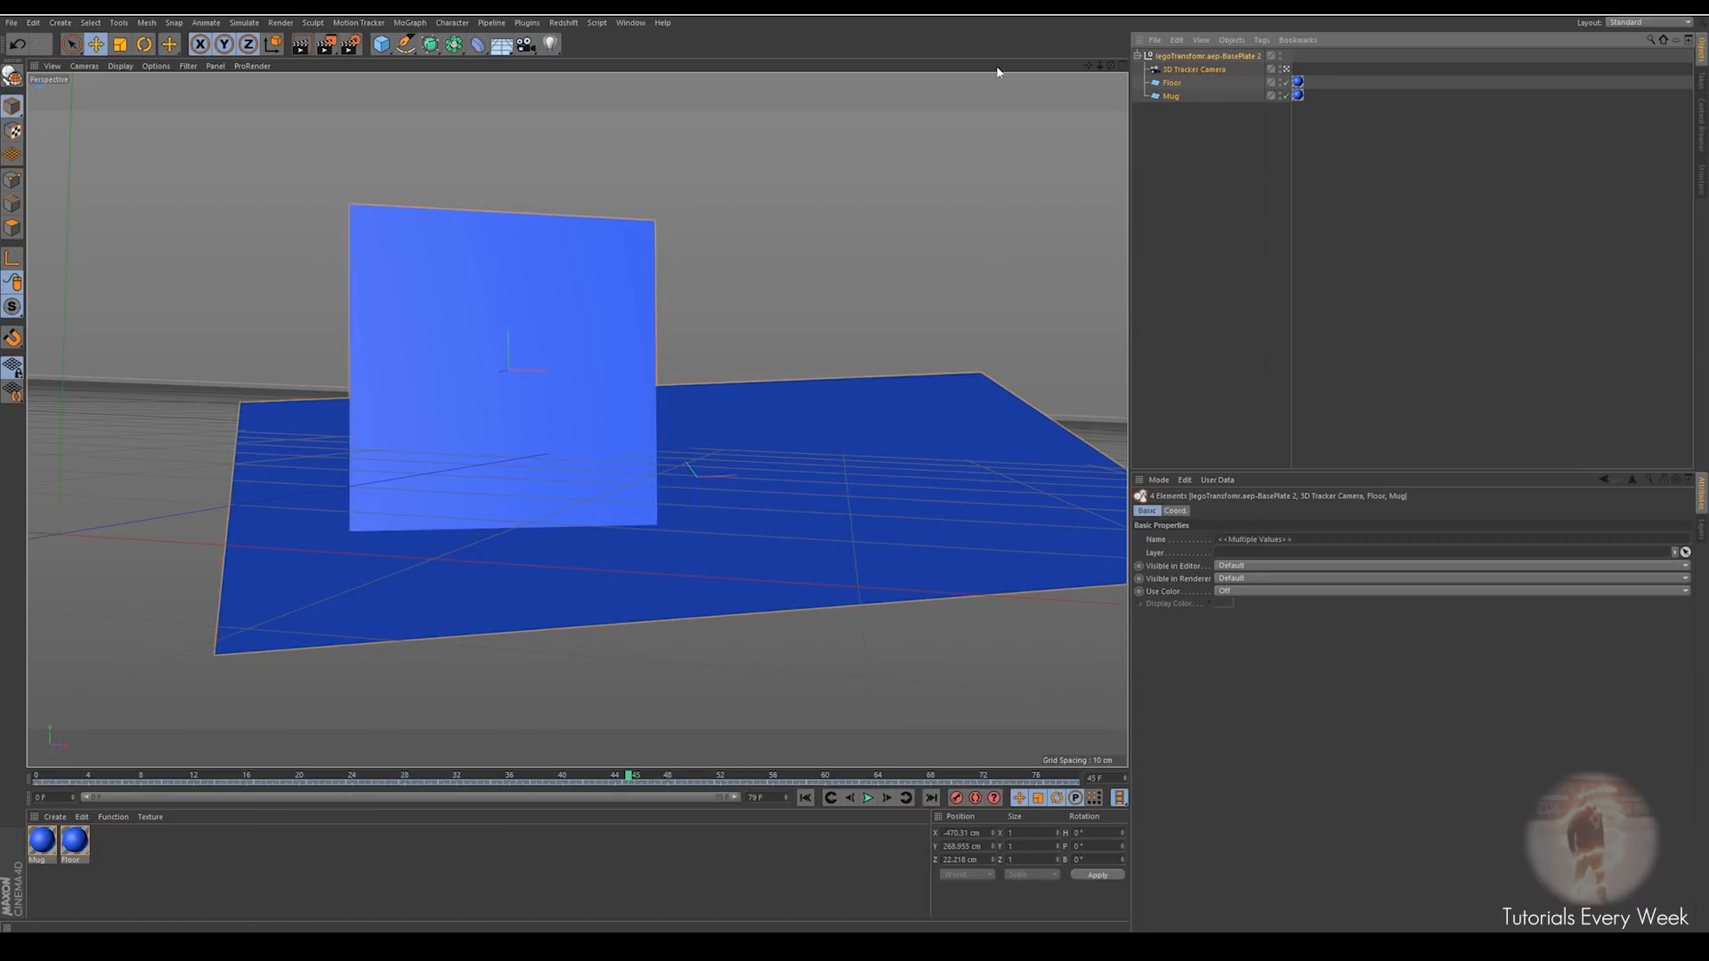
In the four-view layout, rotate the whole selected tracked scene so the floor plane lies level with the world grid
{"action": "left_click", "coordinate": [1123, 65]}
{"action": "scroll", "coordinate": [433, 579], "scroll_direction": "down", "scroll_amount": 8}
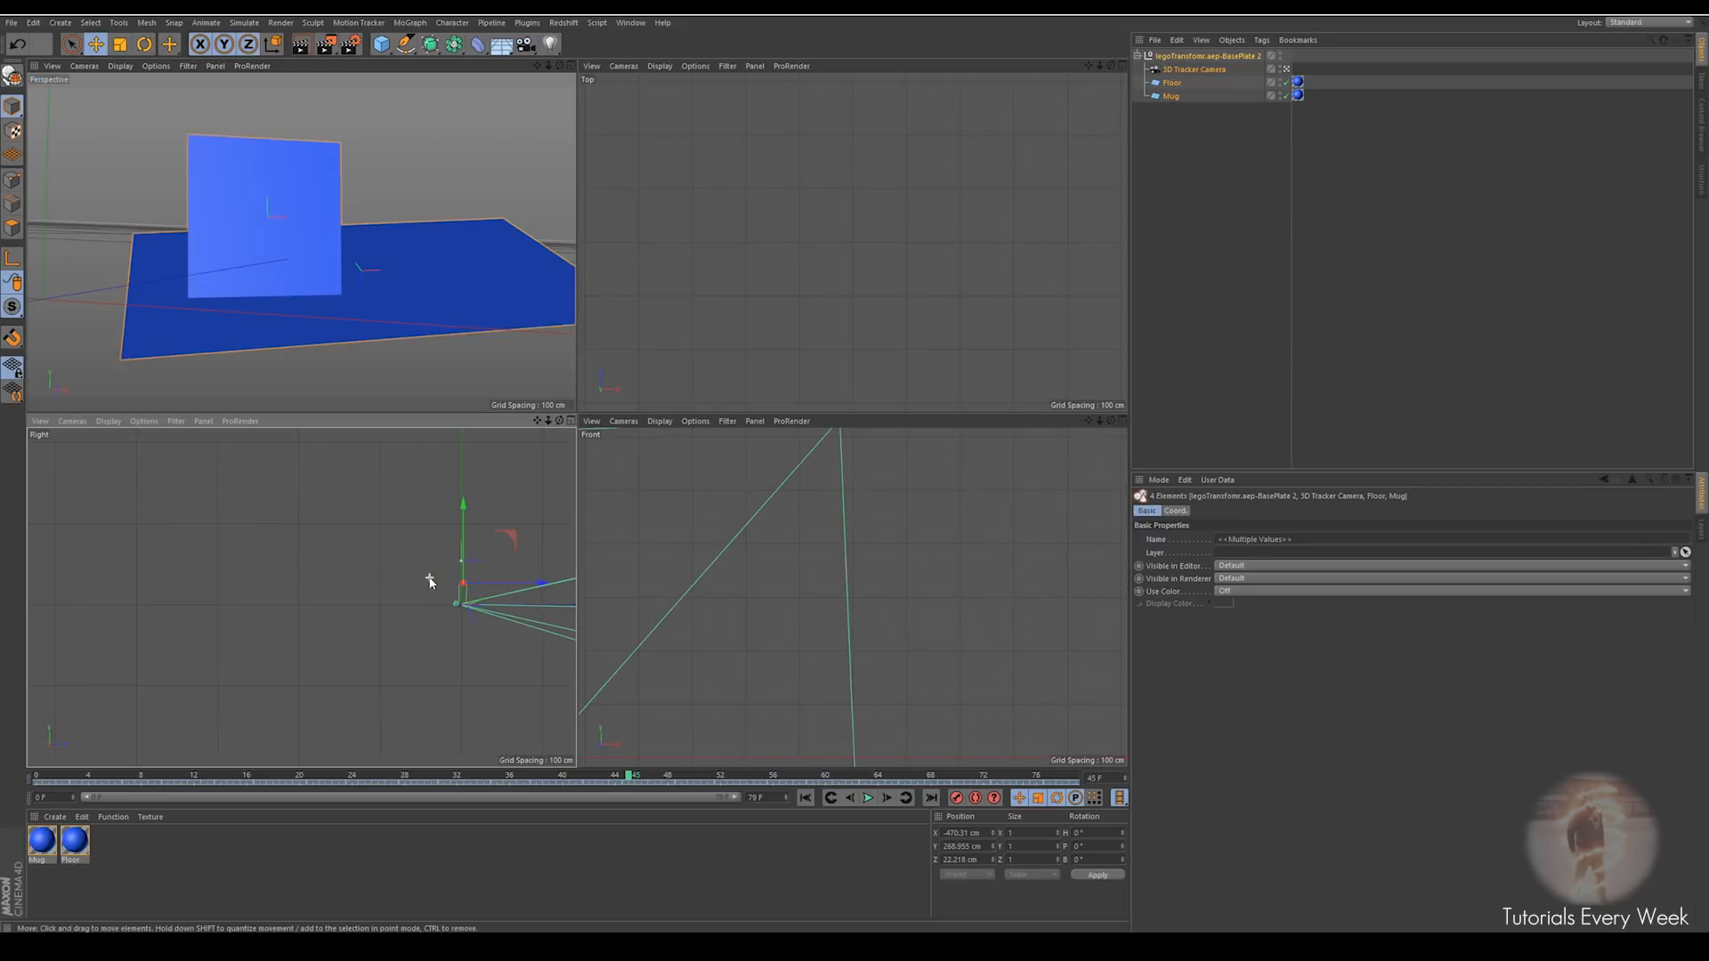
{"action": "scroll", "coordinate": [469, 610], "scroll_direction": "up", "scroll_amount": 4}
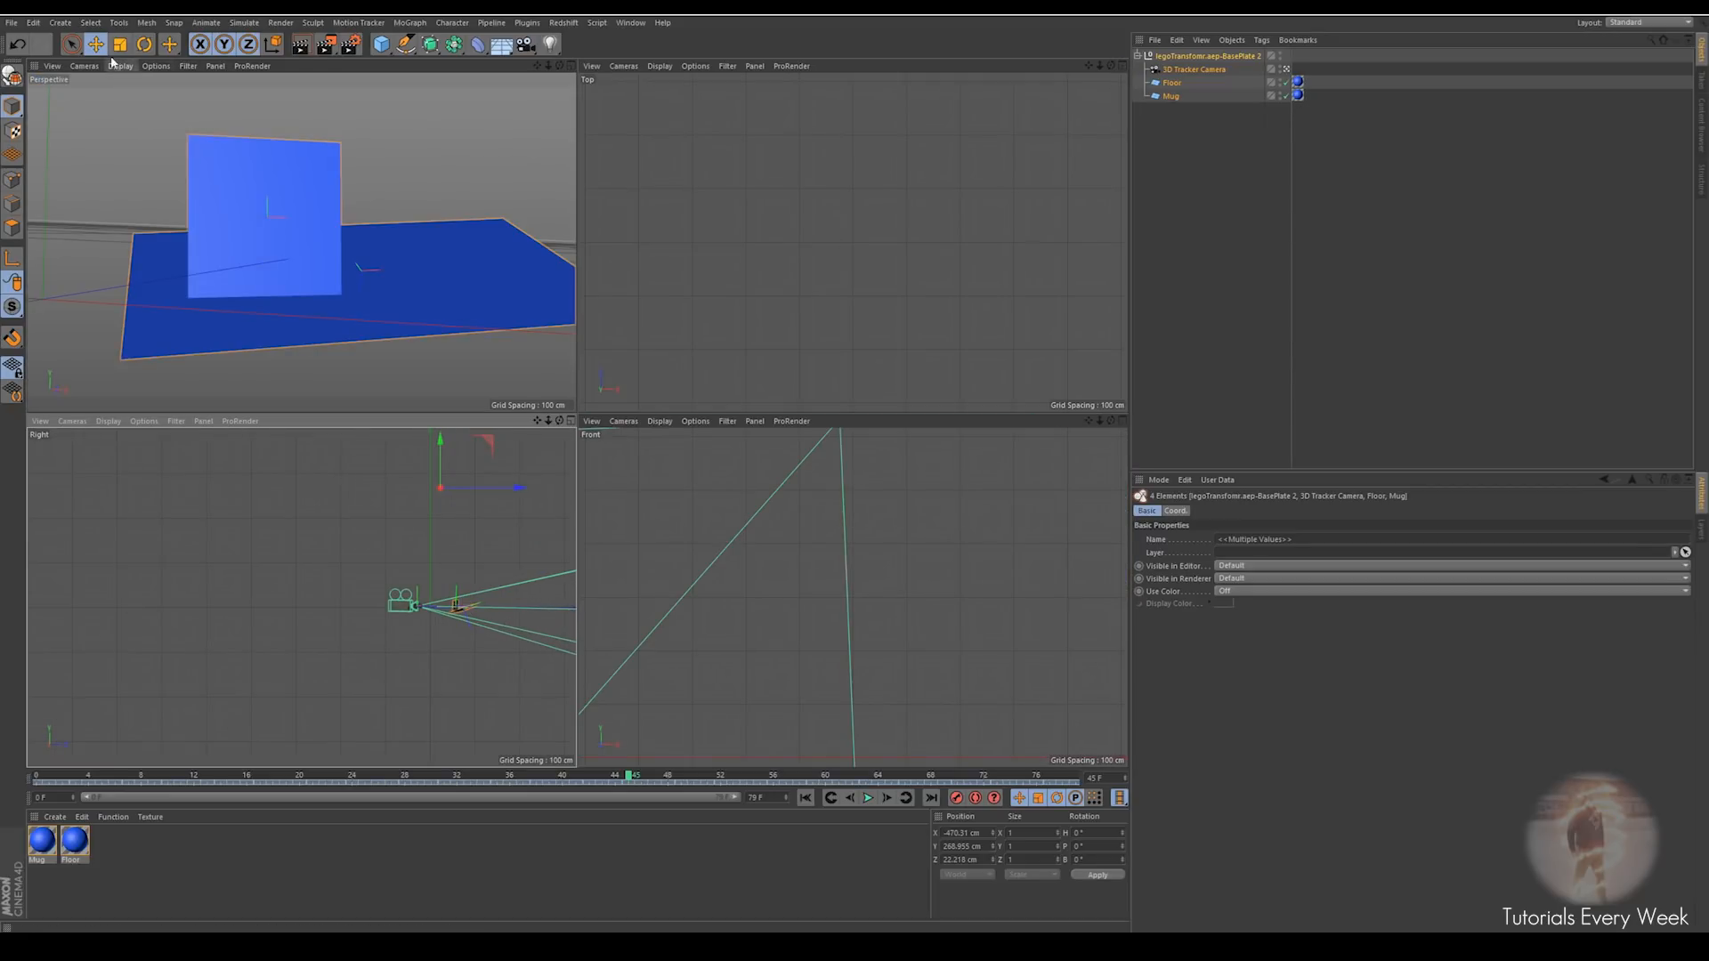
{"action": "left_click", "coordinate": [147, 49]}
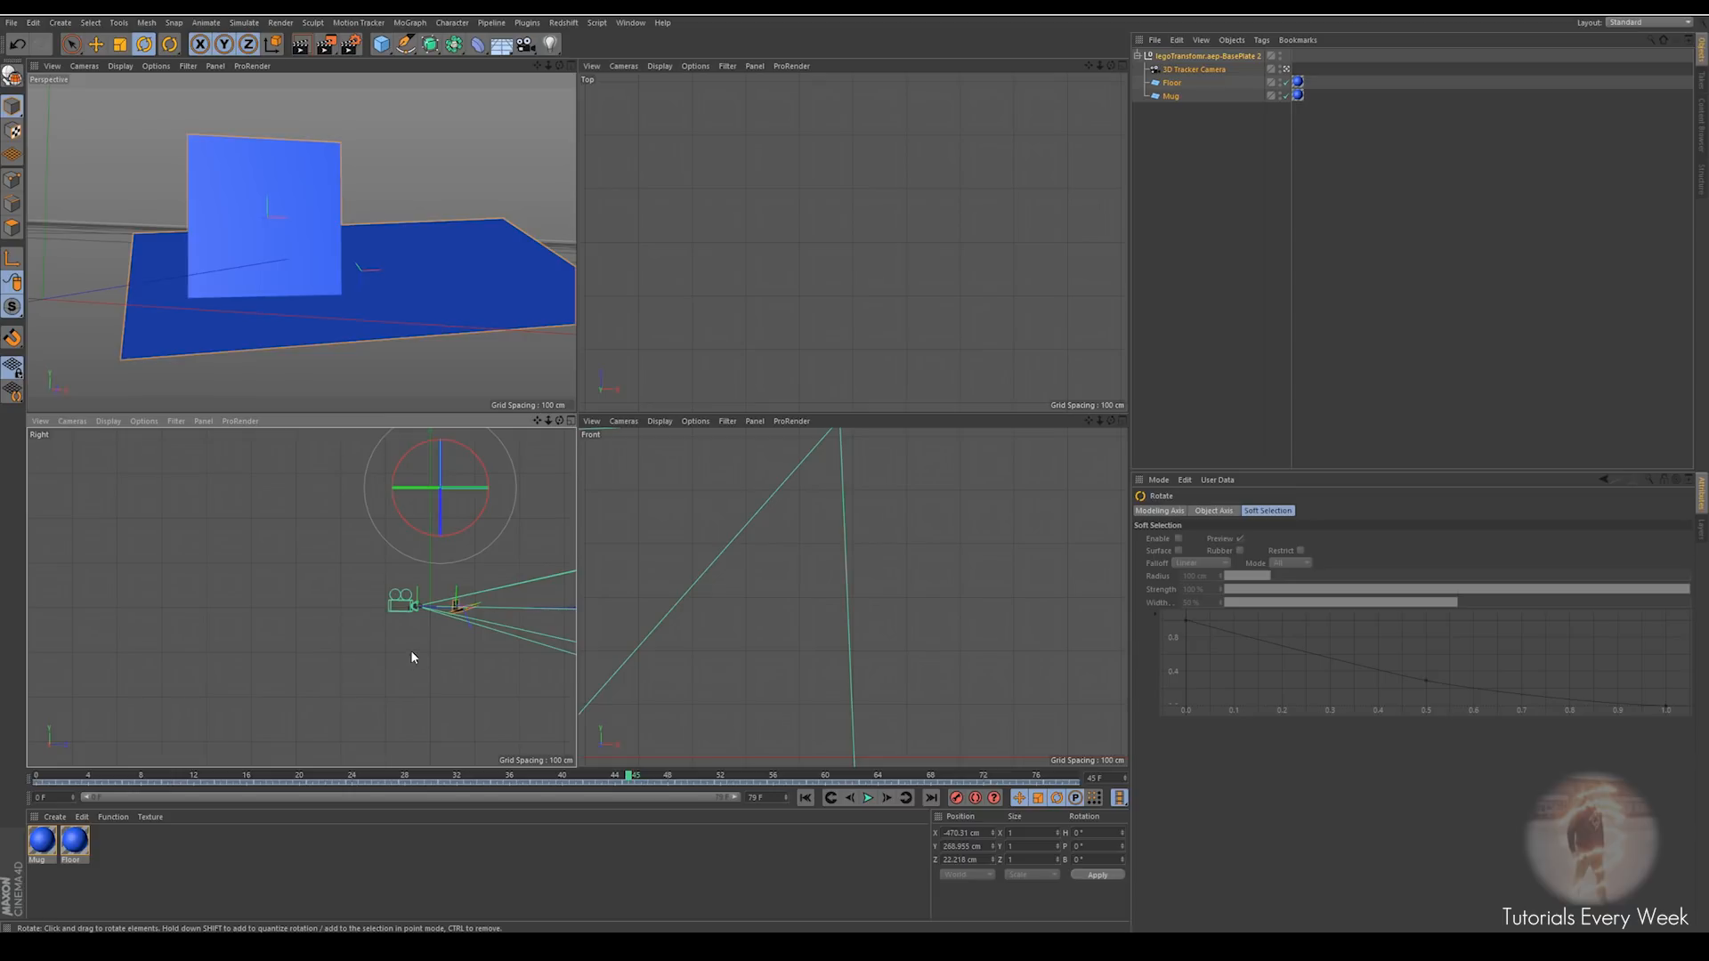
{"action": "middle_click_drag", "start_coordinate": [431, 649], "coordinate": [315, 596], "text": "alt"}
{"action": "mouse_move", "coordinate": [323, 610]}
{"action": "right_mouse_down", "text": "alt"}
{"action": "mouse_move", "coordinate": [341, 597]}
{"action": "mouse_move", "coordinate": [312, 616]}
{"action": "mouse_move", "coordinate": [351, 621]}
{"action": "mouse_move", "coordinate": [308, 601]}
{"action": "mouse_move", "coordinate": [295, 641]}
{"action": "mouse_move", "coordinate": [331, 545]}
{"action": "mouse_move", "coordinate": [336, 637]}
{"action": "mouse_move", "coordinate": [308, 713]}
{"action": "mouse_move", "coordinate": [324, 527]}
{"action": "mouse_move", "coordinate": [273, 461]}
{"action": "right_mouse_up", "text": "alt"}
{"action": "left_click_drag", "start_coordinate": [293, 462], "coordinate": [298, 476]}
{"action": "right_click_drag", "start_coordinate": [228, 621], "coordinate": [299, 654], "text": "alt"}
{"action": "left_click_drag", "start_coordinate": [354, 469], "coordinate": [396, 512]}
Try to adjust the tracked scene further in the Front view, and undo that change
{"action": "key", "text": "e"}
{"action": "key", "text": "w"}
{"action": "right_click_drag", "start_coordinate": [321, 705], "coordinate": [311, 649], "text": "alt"}
{"action": "right_click_drag", "start_coordinate": [739, 674], "coordinate": [694, 708], "text": "alt"}
{"action": "left_click_drag", "start_coordinate": [637, 598], "coordinate": [638, 599]}
{"action": "key", "text": "ctrl+z"}
{"action": "key", "text": "ctrl+z"}
Return to the single Perspective view and scrub back to frame 15 to check the floor against the grid
{"action": "left_click", "coordinate": [521, 289]}
{"action": "left_click", "coordinate": [572, 65]}
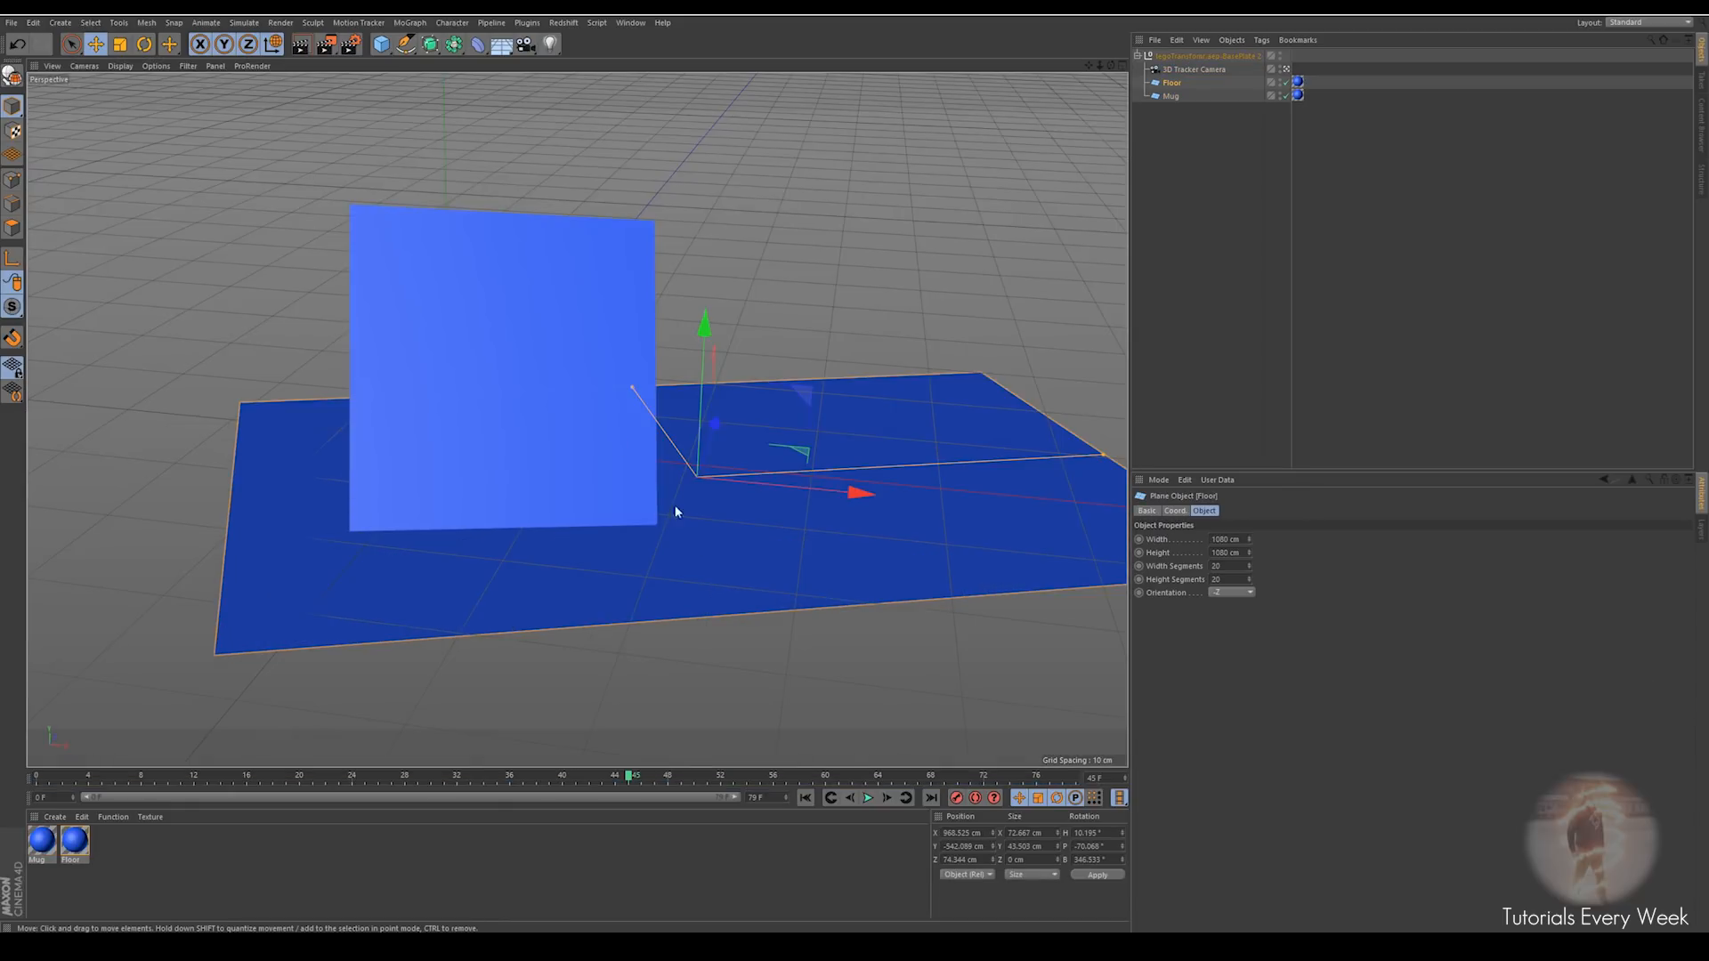
{"action": "left_click_drag", "start_coordinate": [634, 779], "coordinate": [458, 778]}
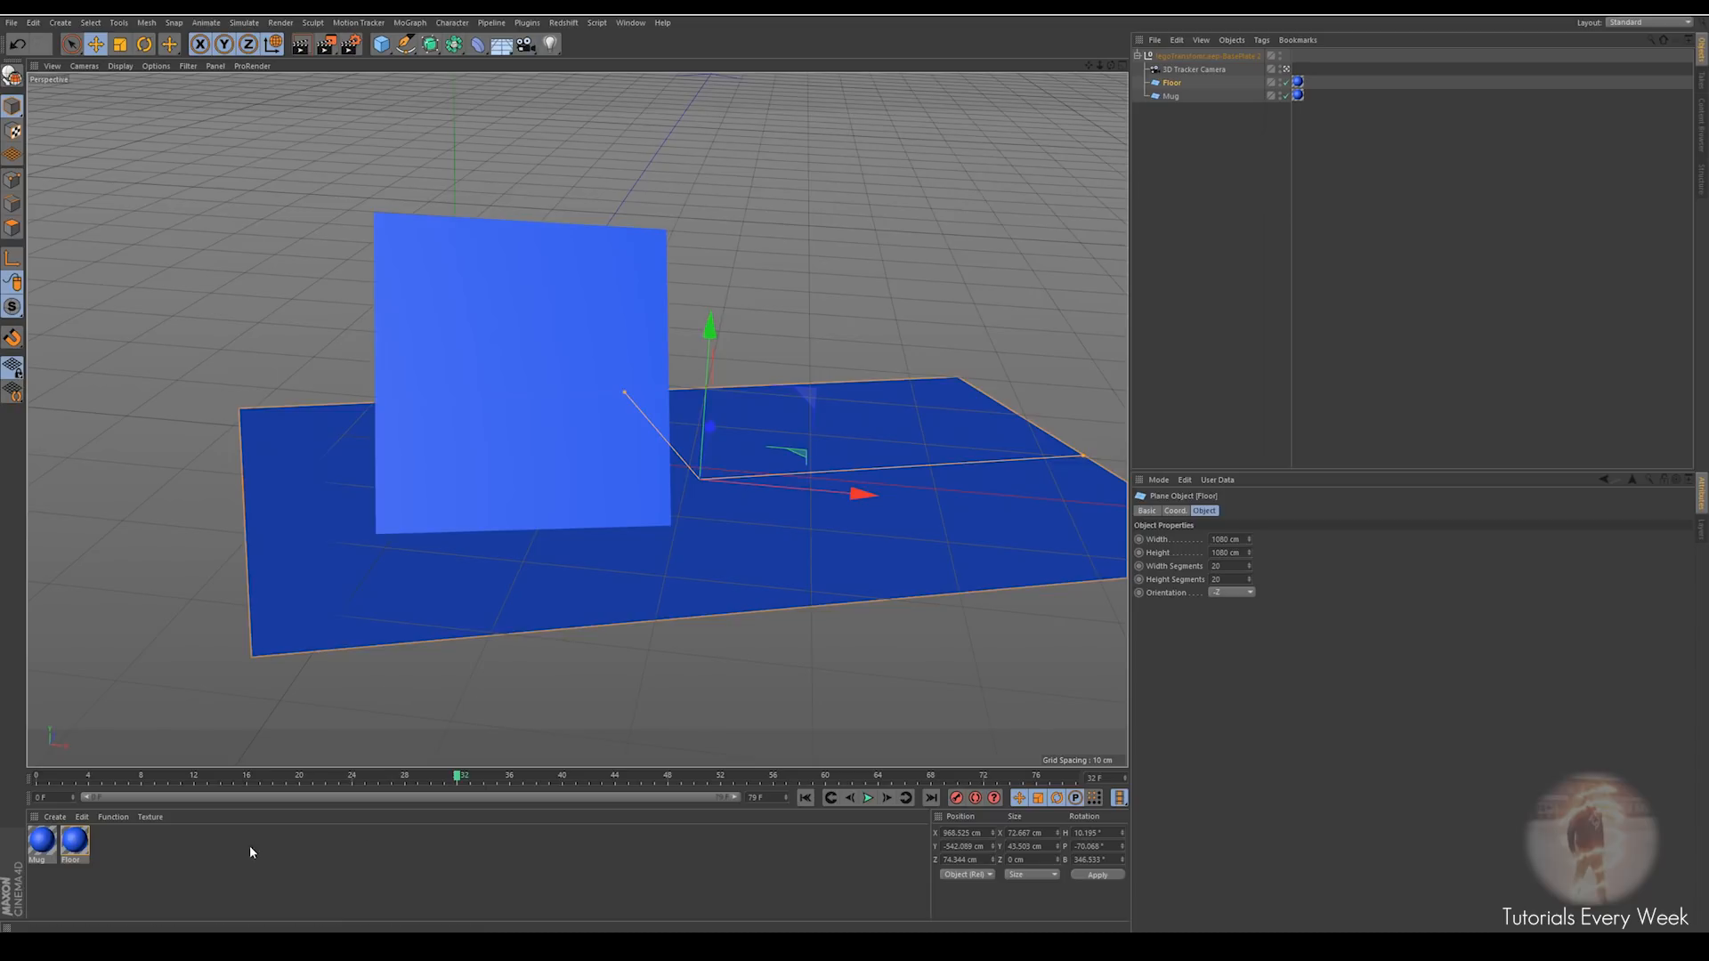
{"action": "left_click_drag", "start_coordinate": [459, 781], "coordinate": [230, 753]}
Add a Background object to the scene
{"action": "left_click", "coordinate": [501, 43]}
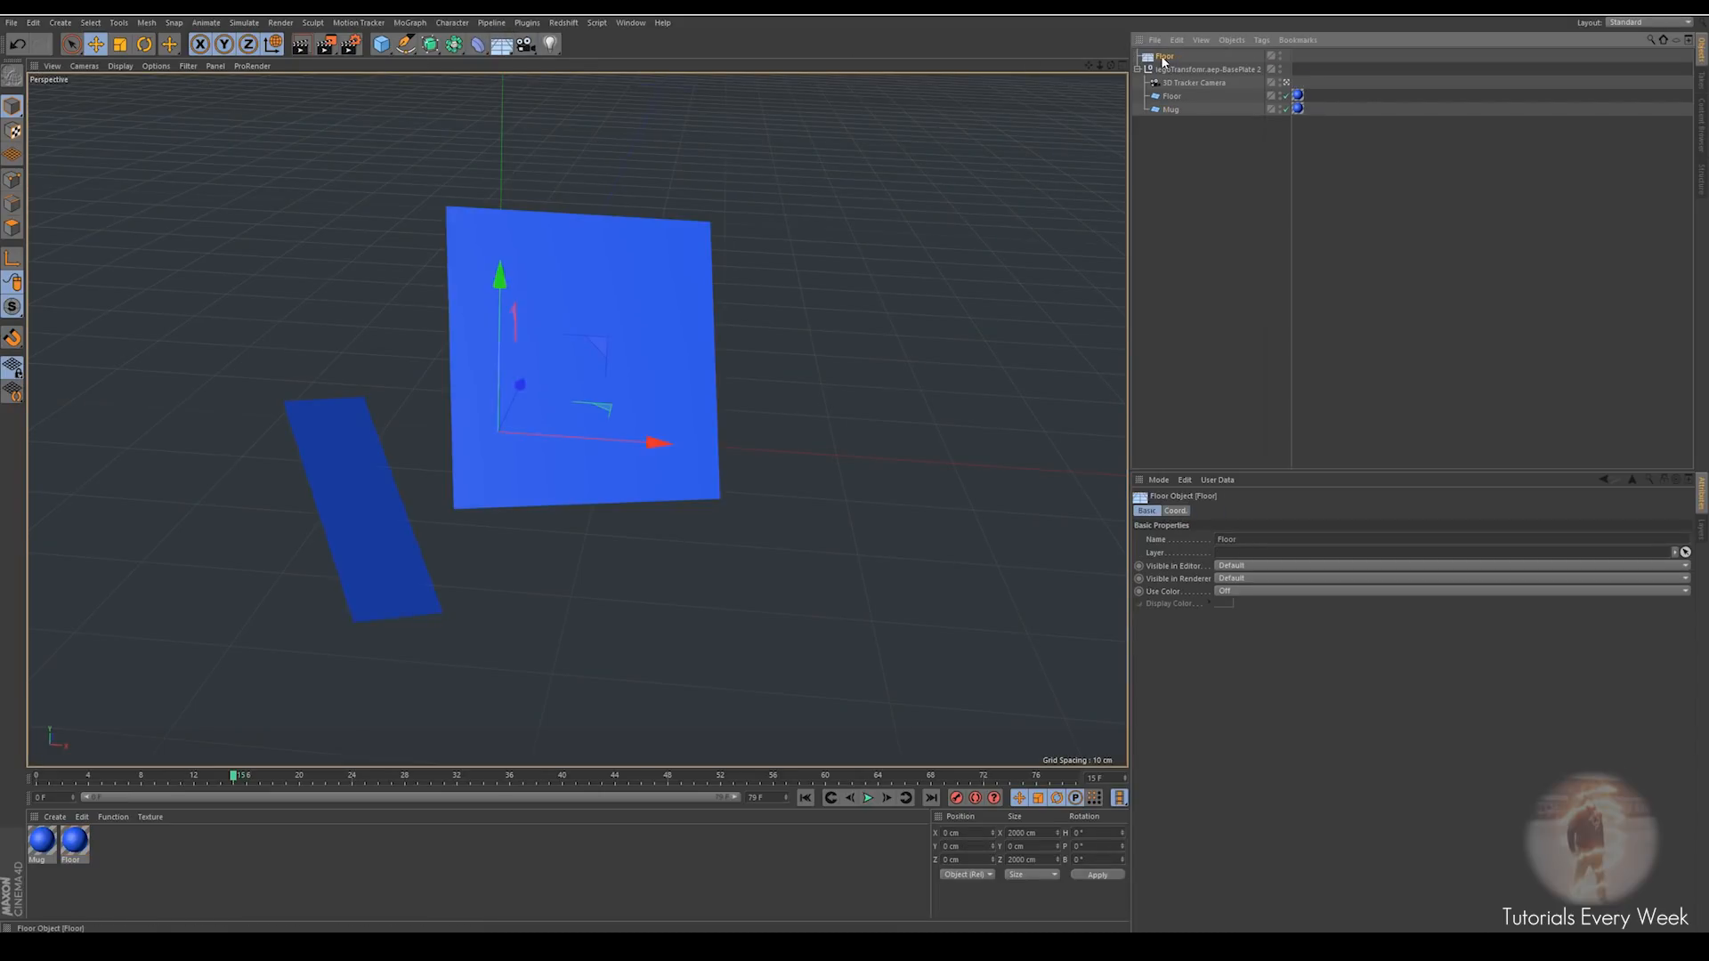
{"action": "key", "text": "Delete"}
{"action": "left_click_drag", "start_coordinate": [501, 43], "coordinate": [573, 162]}
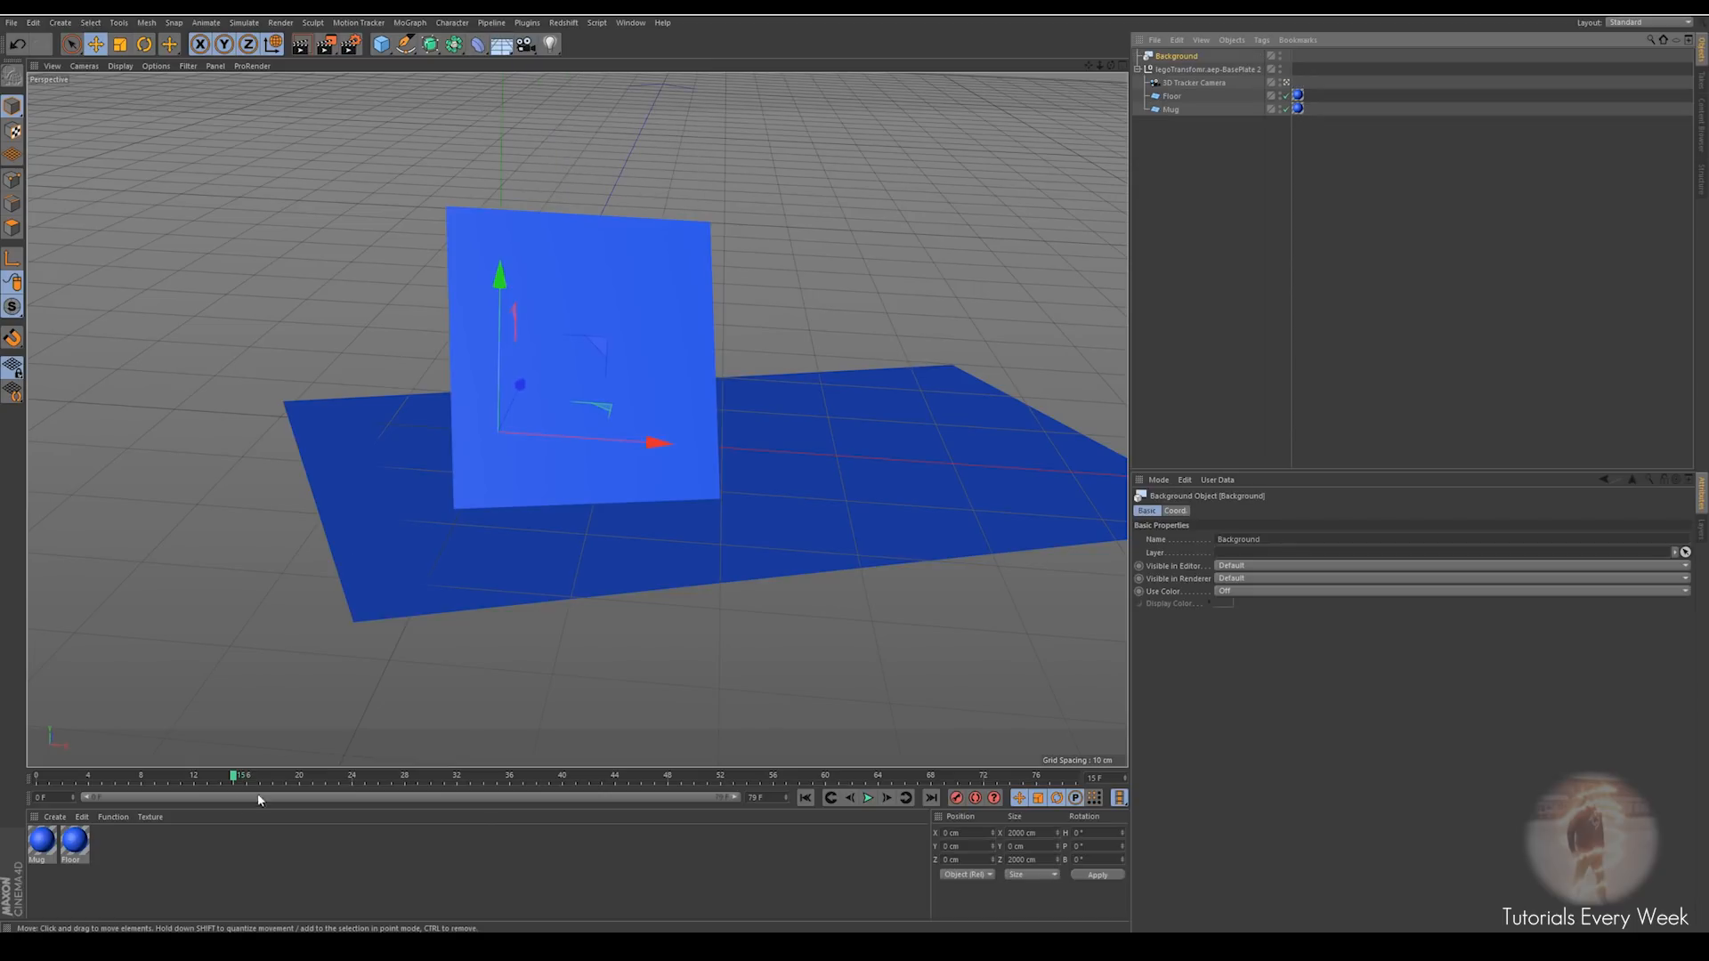
Create a new material and turn off its Reflectance channel
{"action": "double_click", "coordinate": [148, 846]}
{"action": "double_click", "coordinate": [51, 850]}
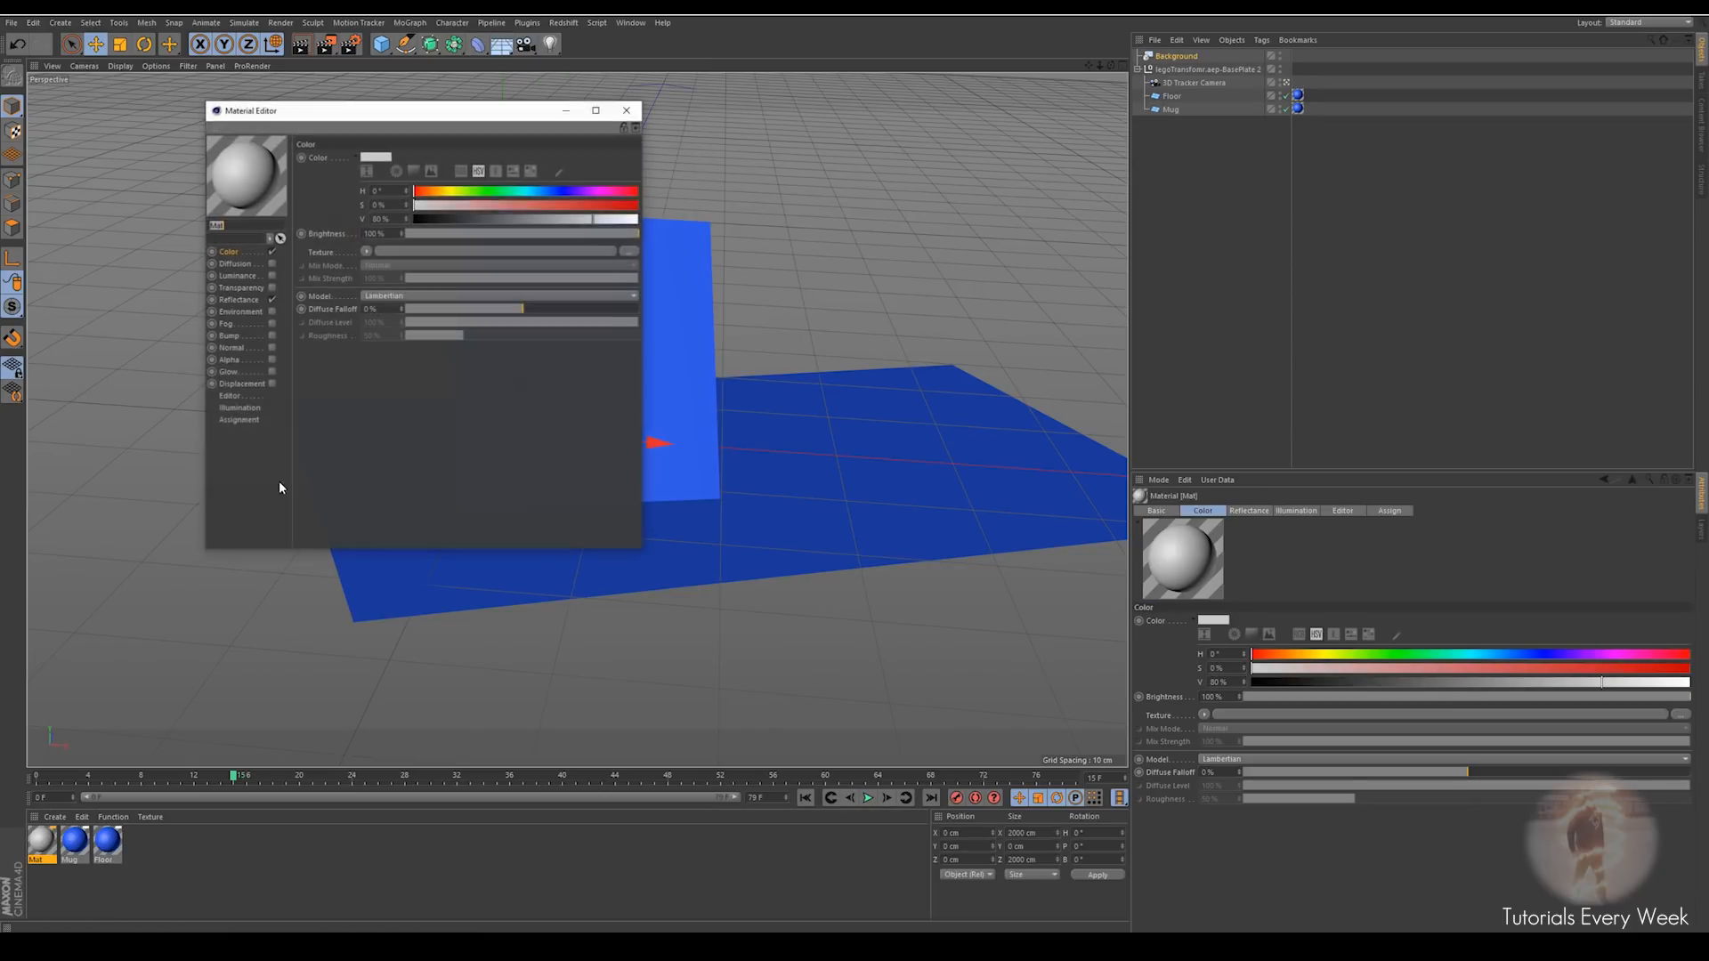
{"action": "left_click", "coordinate": [272, 300]}
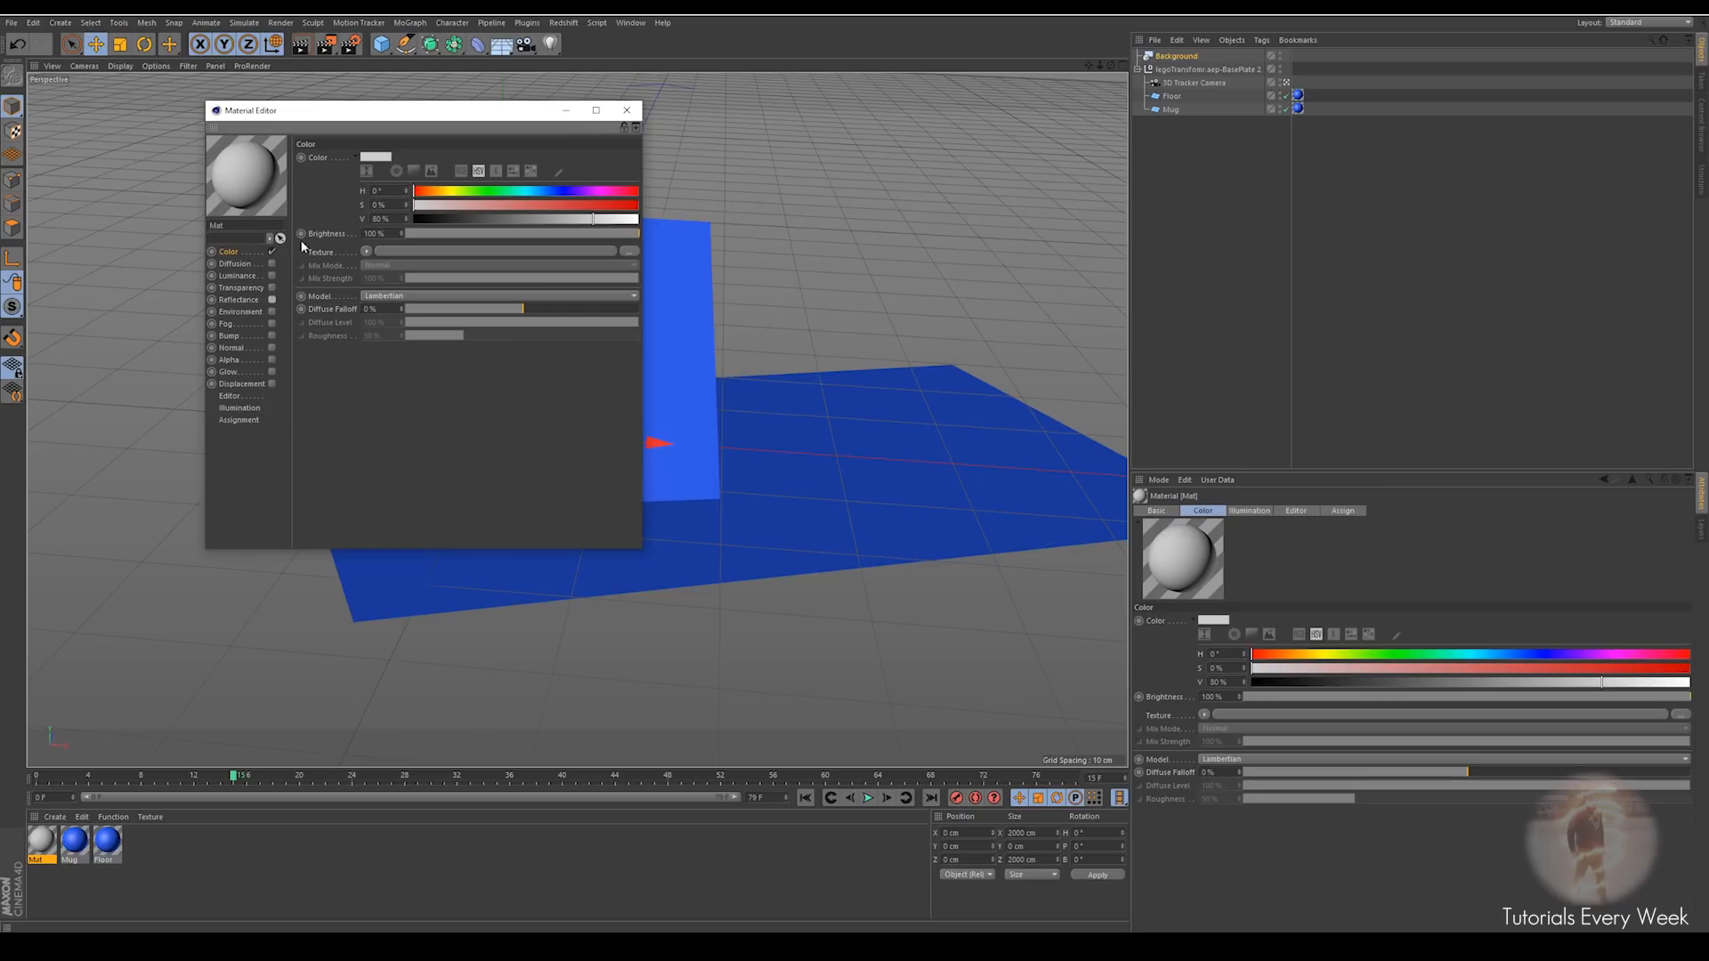
Load BasePlate_00000.png from the mainfootage folder as the material's Color texture without copying it to the project location
{"action": "left_click", "coordinate": [366, 251]}
{"action": "left_click", "coordinate": [397, 281]}
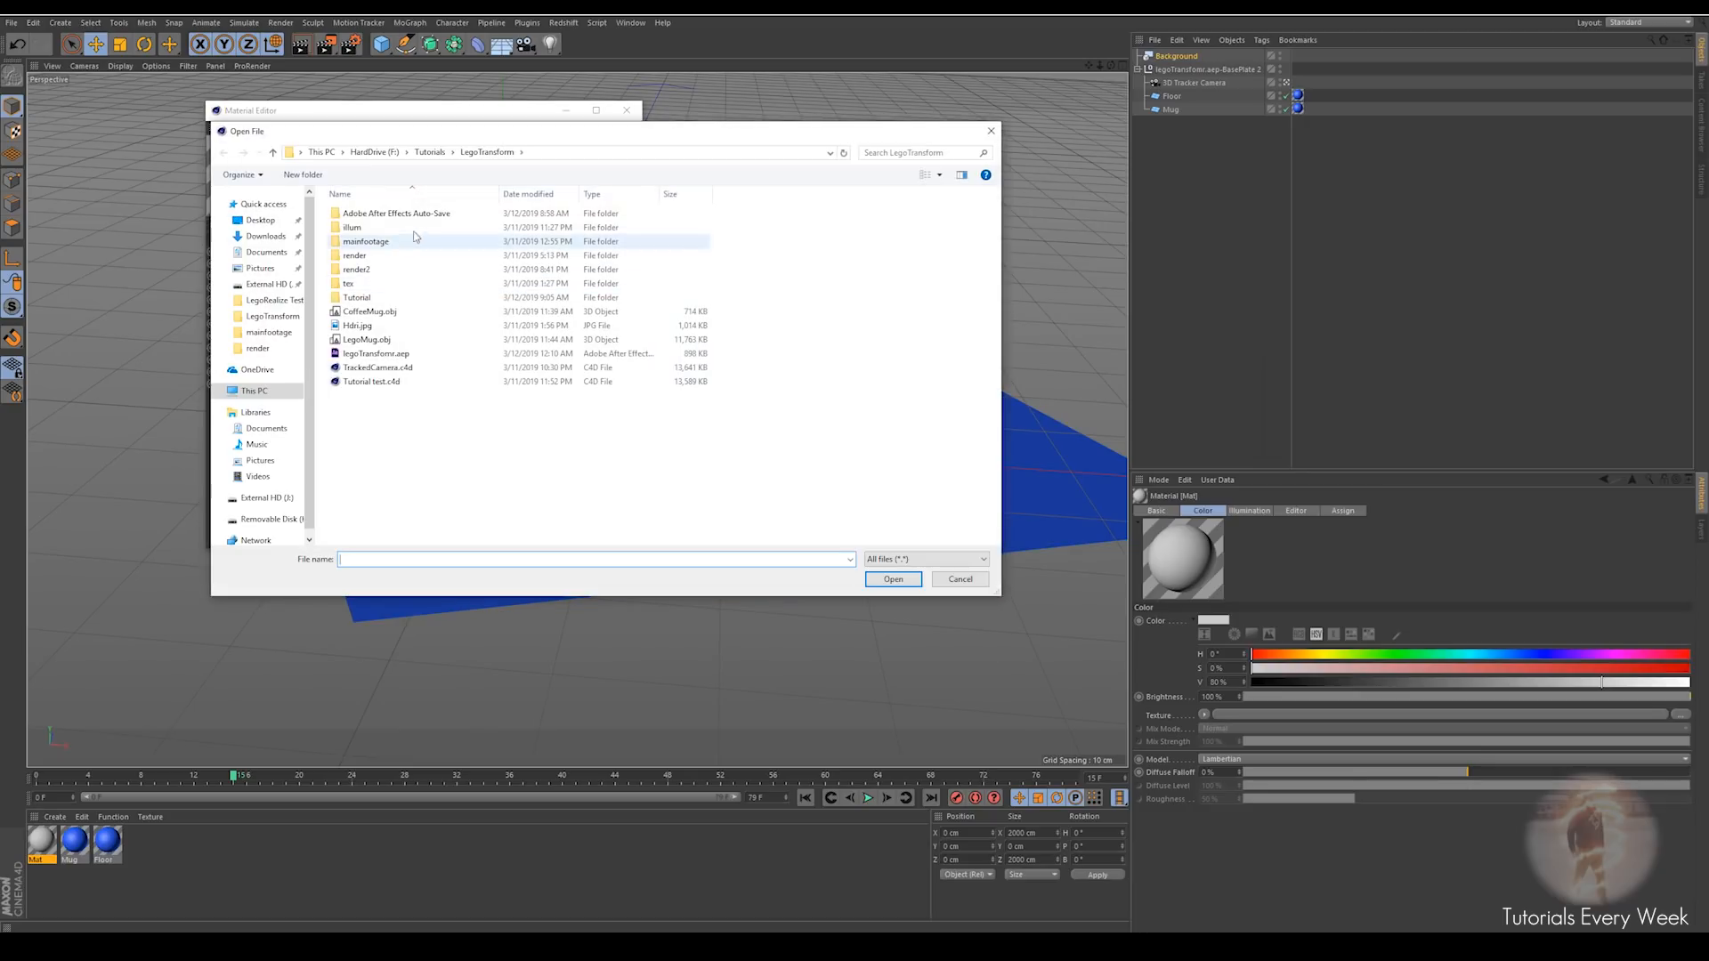
{"action": "double_click", "coordinate": [363, 245]}
{"action": "left_click", "coordinate": [372, 210]}
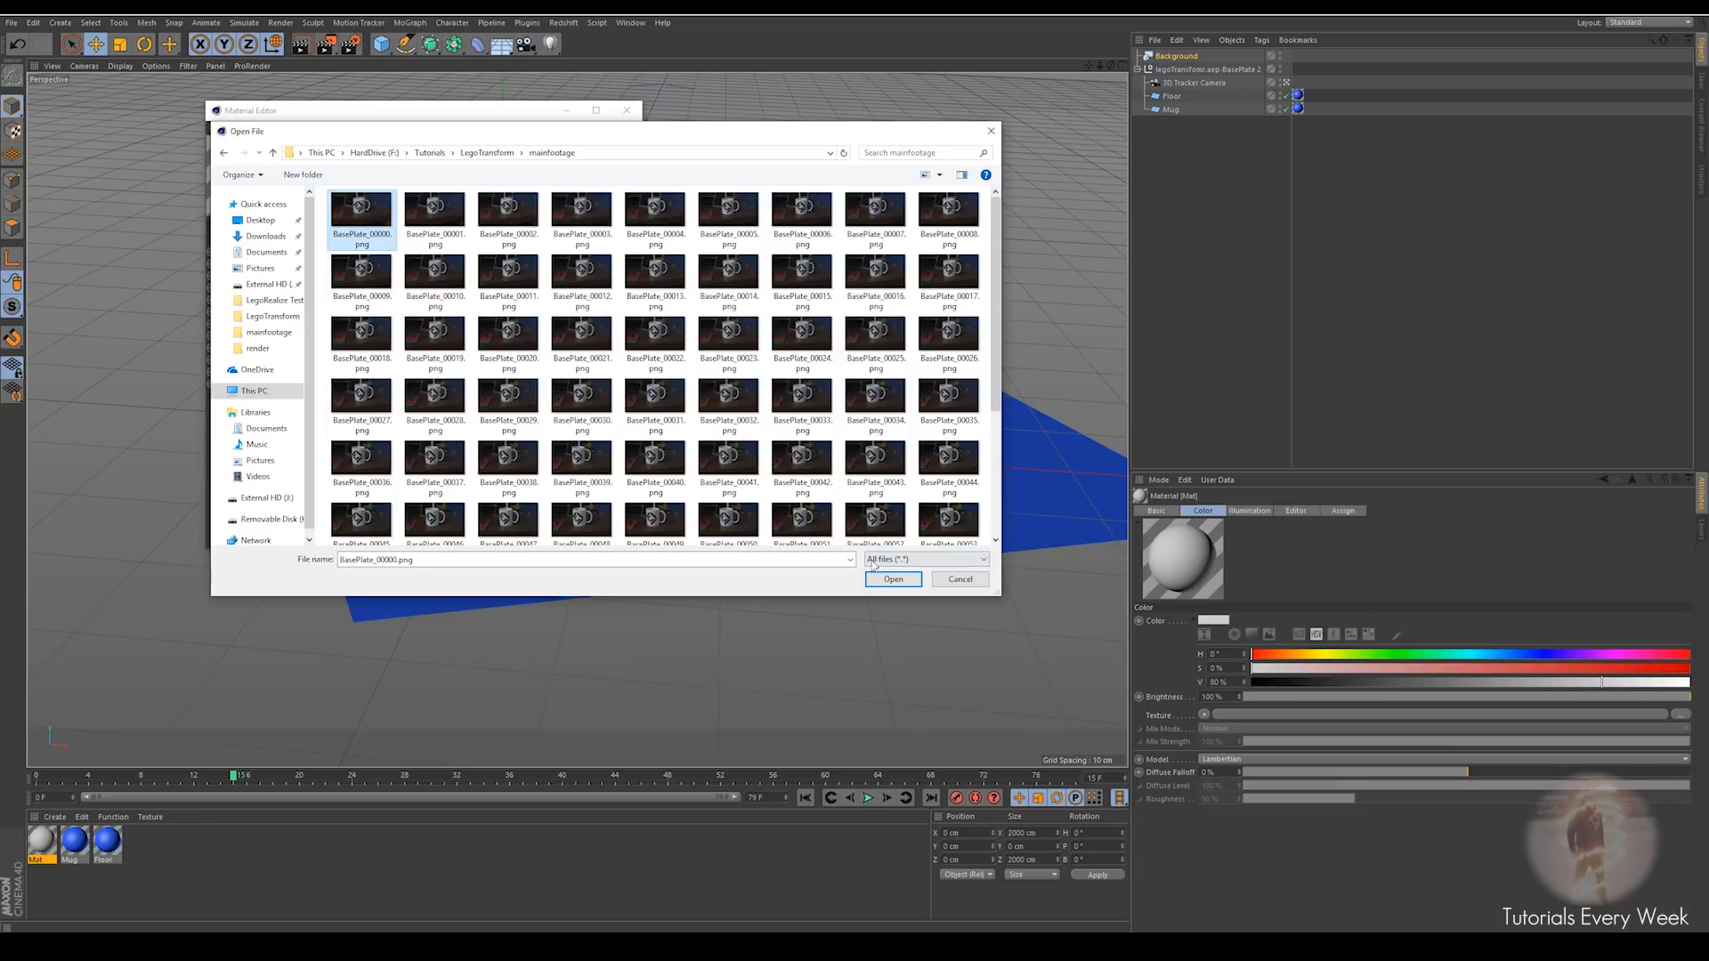
{"action": "scroll", "coordinate": [617, 452], "scroll_direction": "down", "scroll_amount": 3}
{"action": "scroll", "coordinate": [617, 452], "scroll_direction": "up", "scroll_amount": 3}
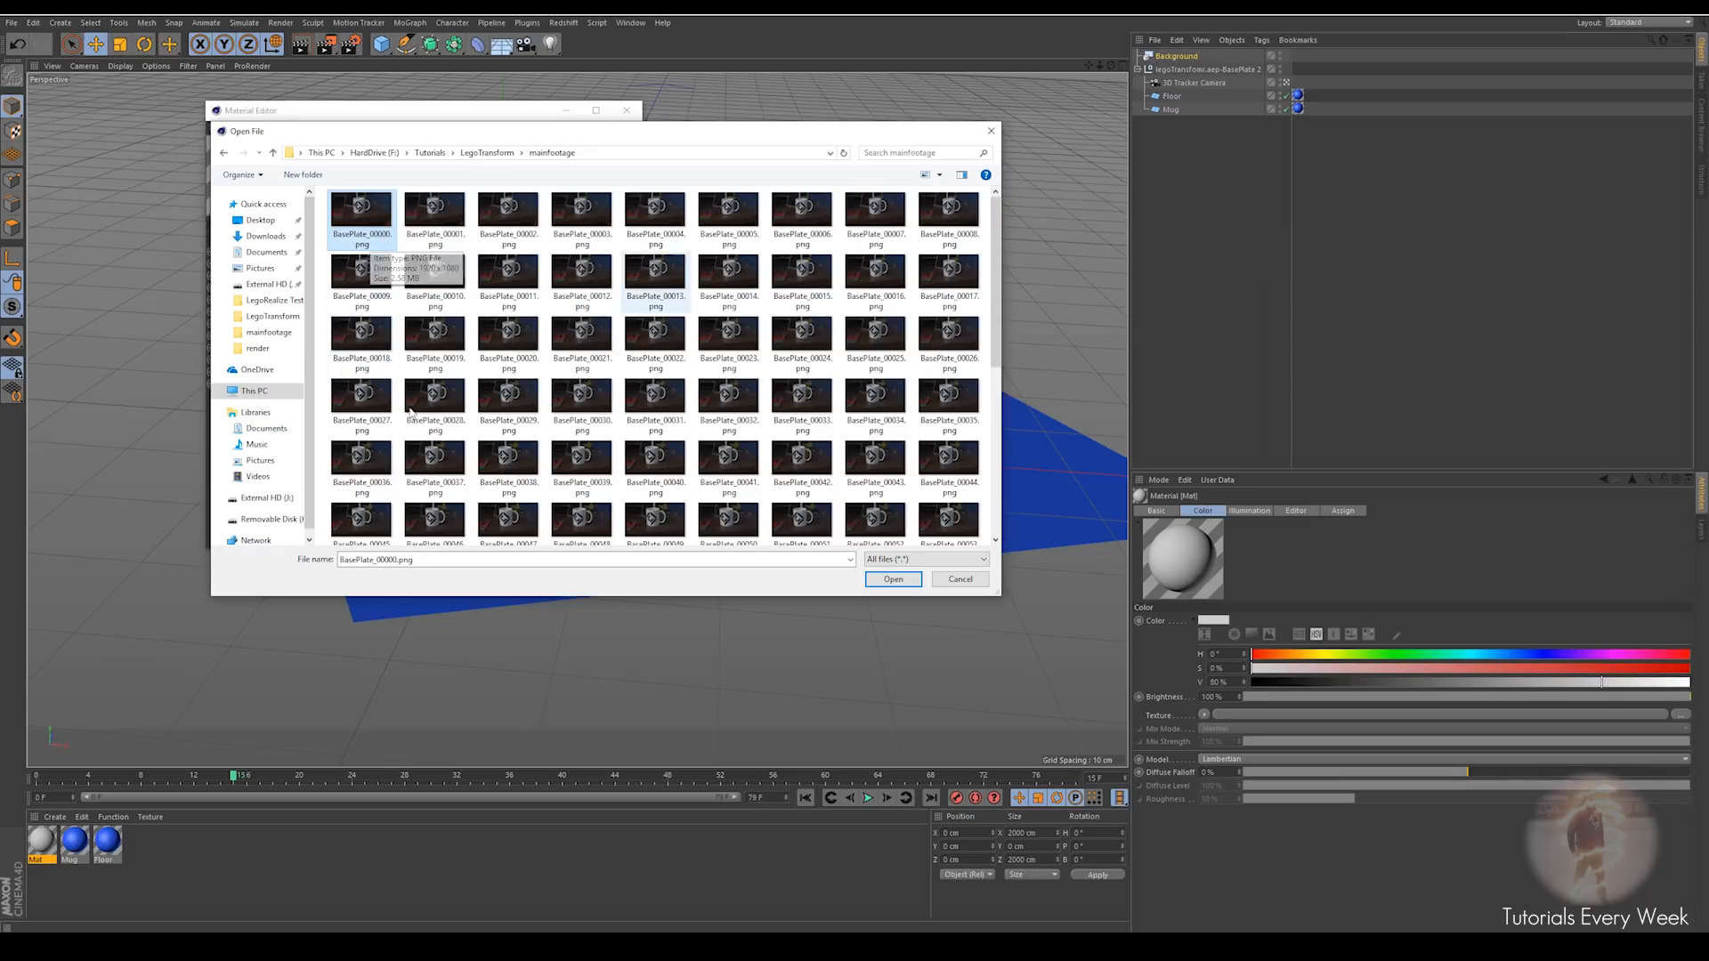
{"action": "left_click", "coordinate": [893, 580]}
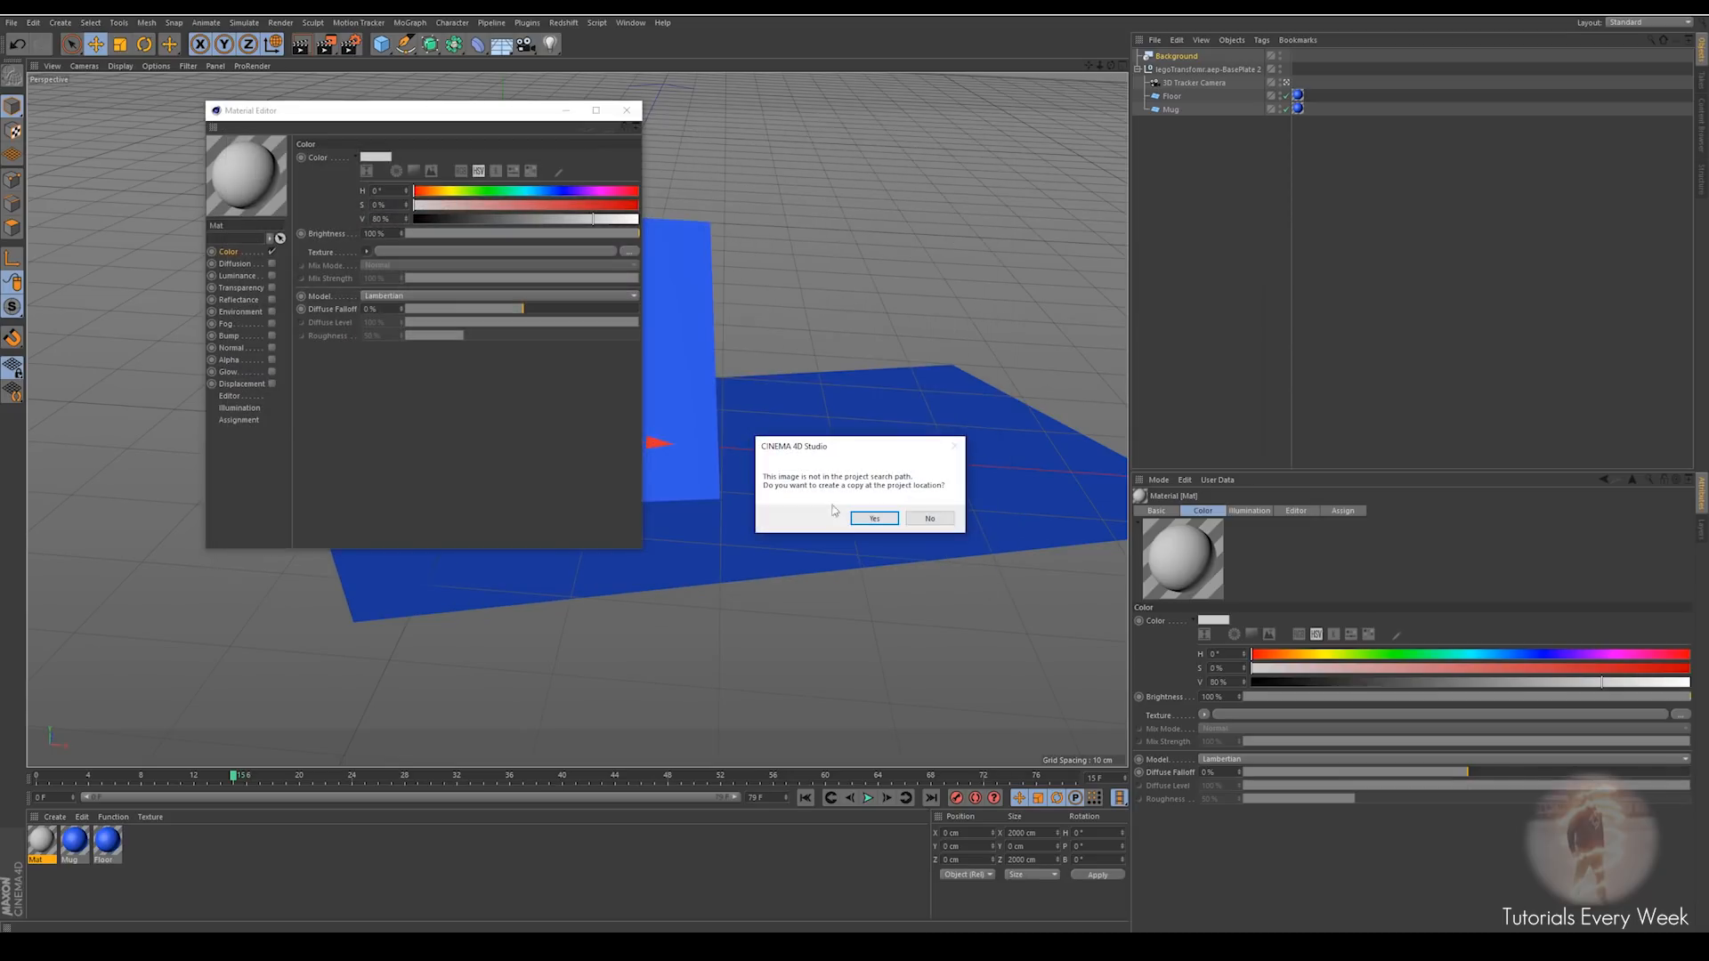
{"action": "left_click", "coordinate": [925, 518]}
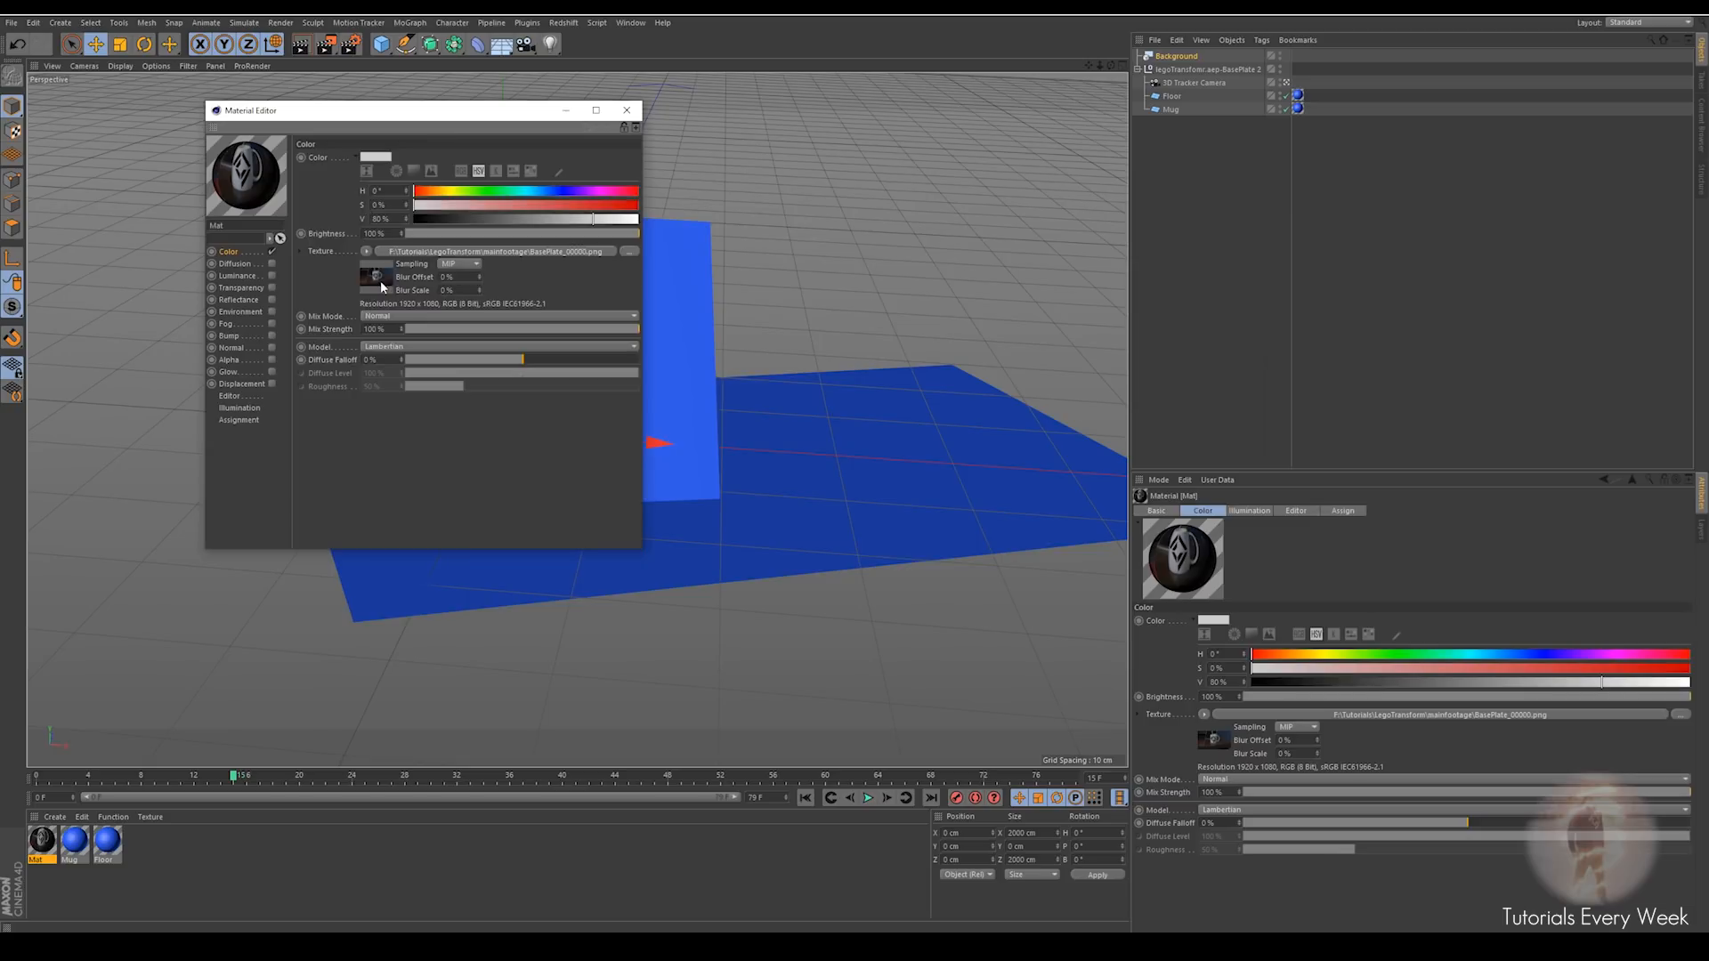
Calculate the movie frame range of the BasePlate texture and enable Animate Preview for the material
{"action": "left_click", "coordinate": [378, 278]}
{"action": "left_click", "coordinate": [385, 141]}
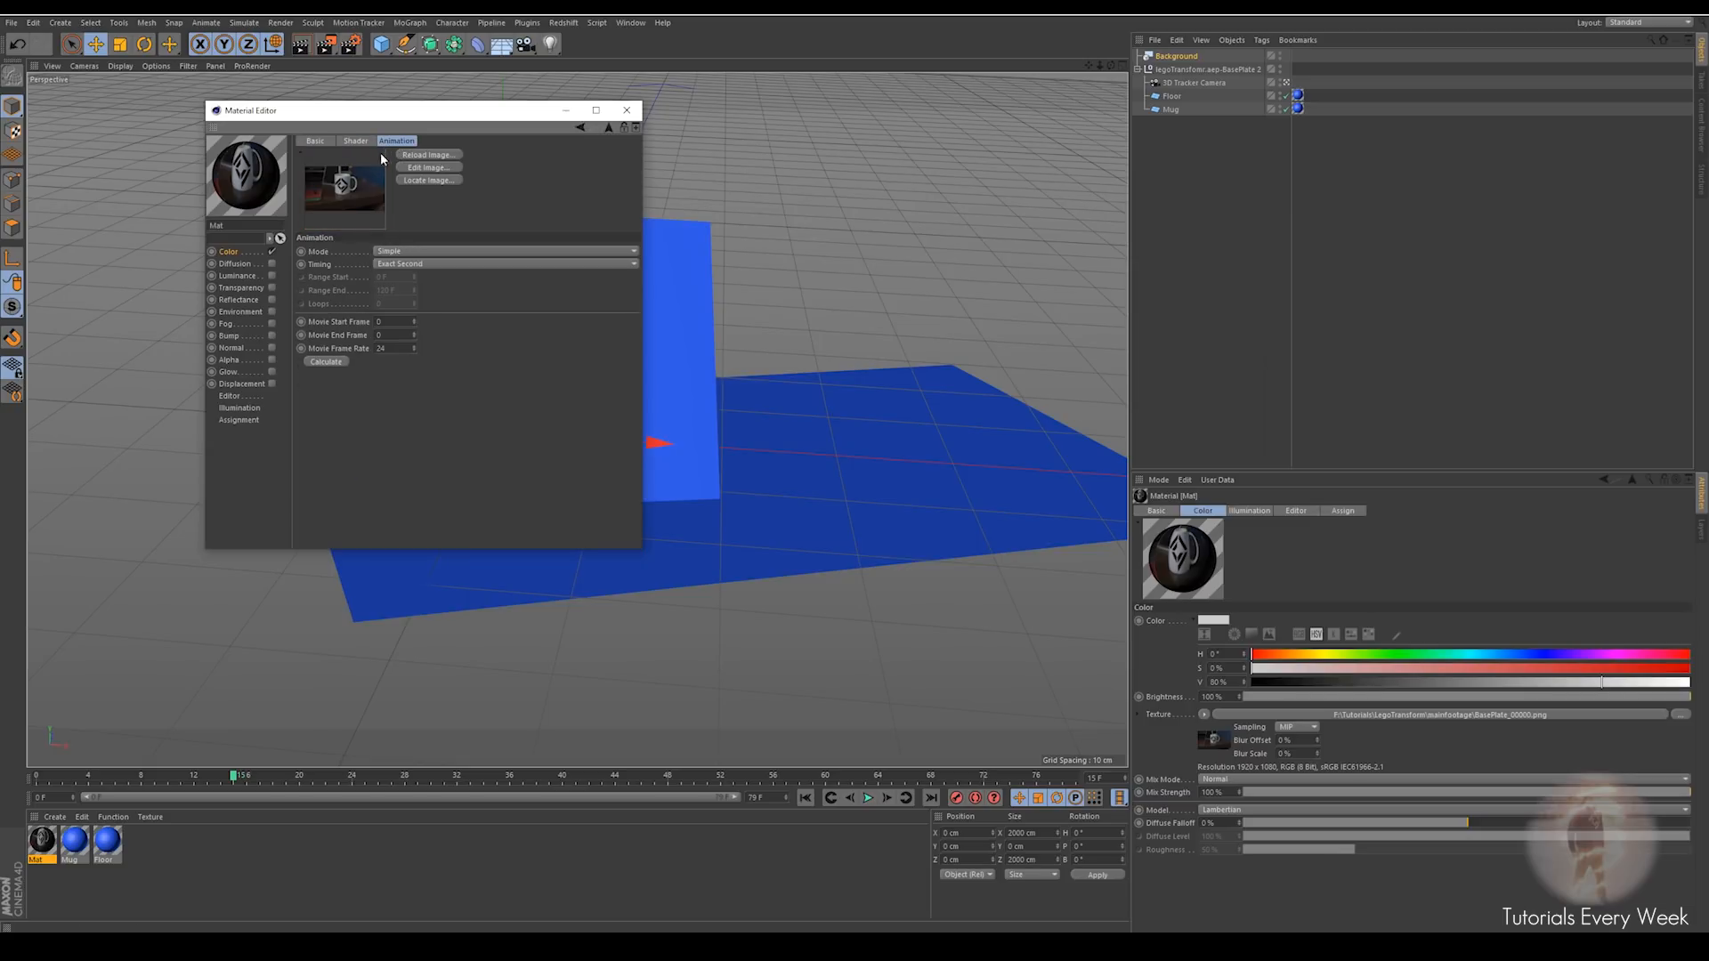
{"action": "left_click", "coordinate": [325, 362]}
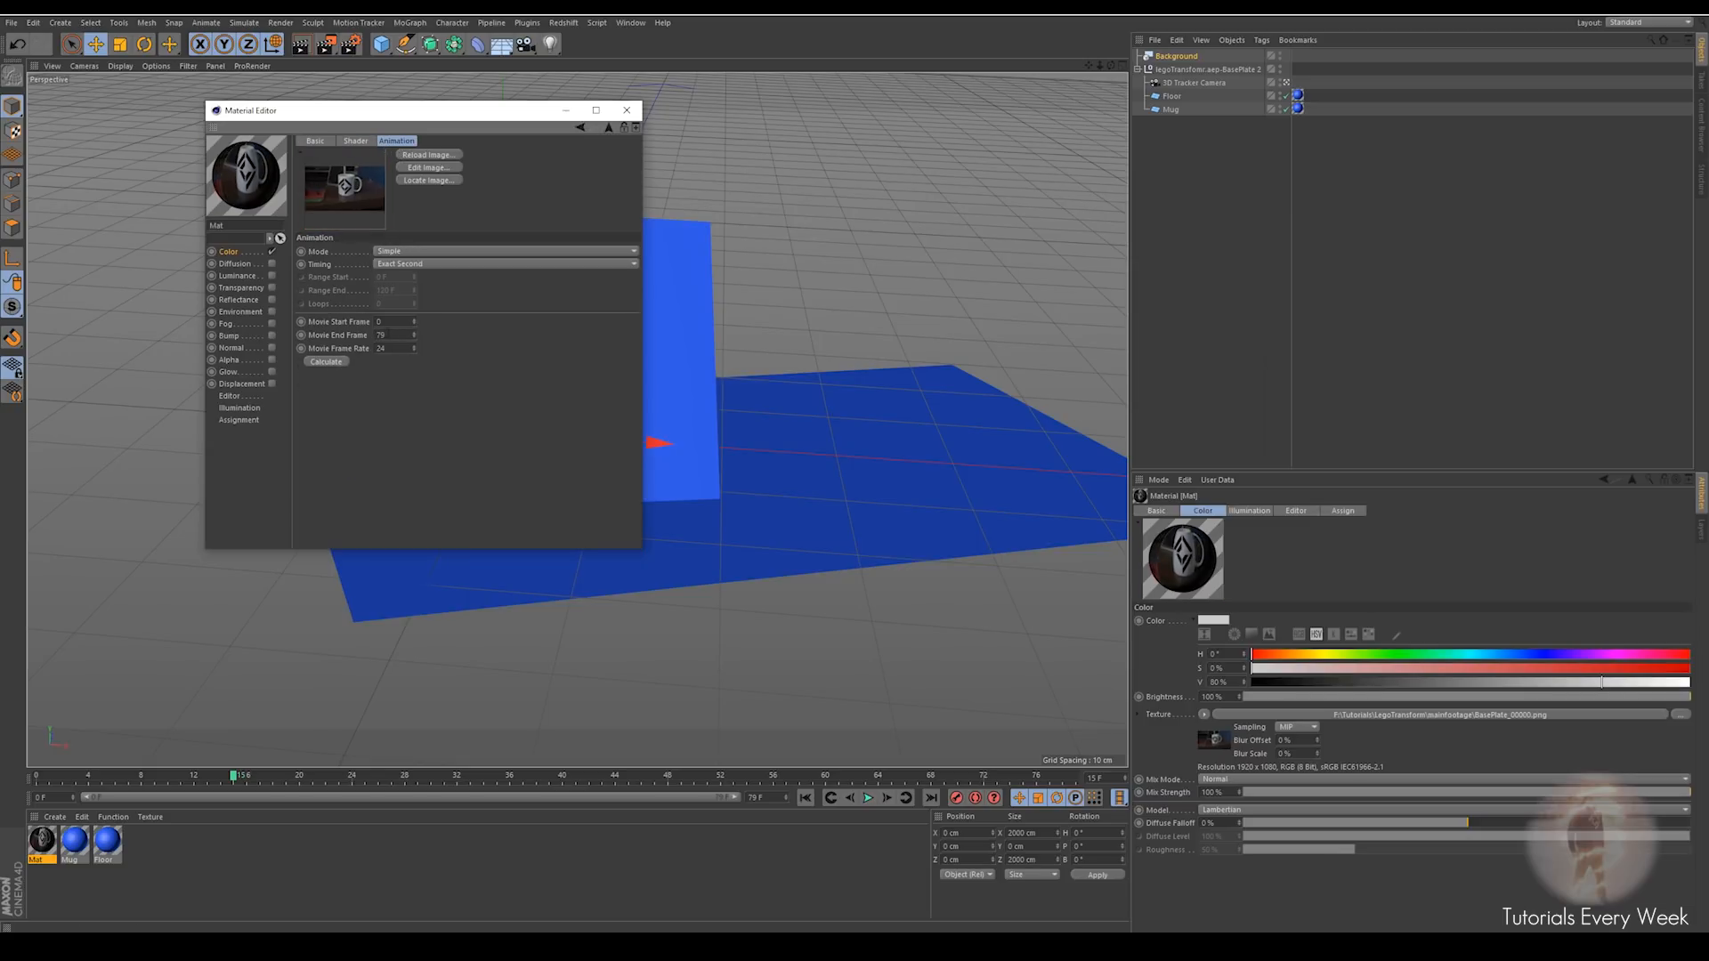
{"action": "left_click", "coordinate": [230, 396]}
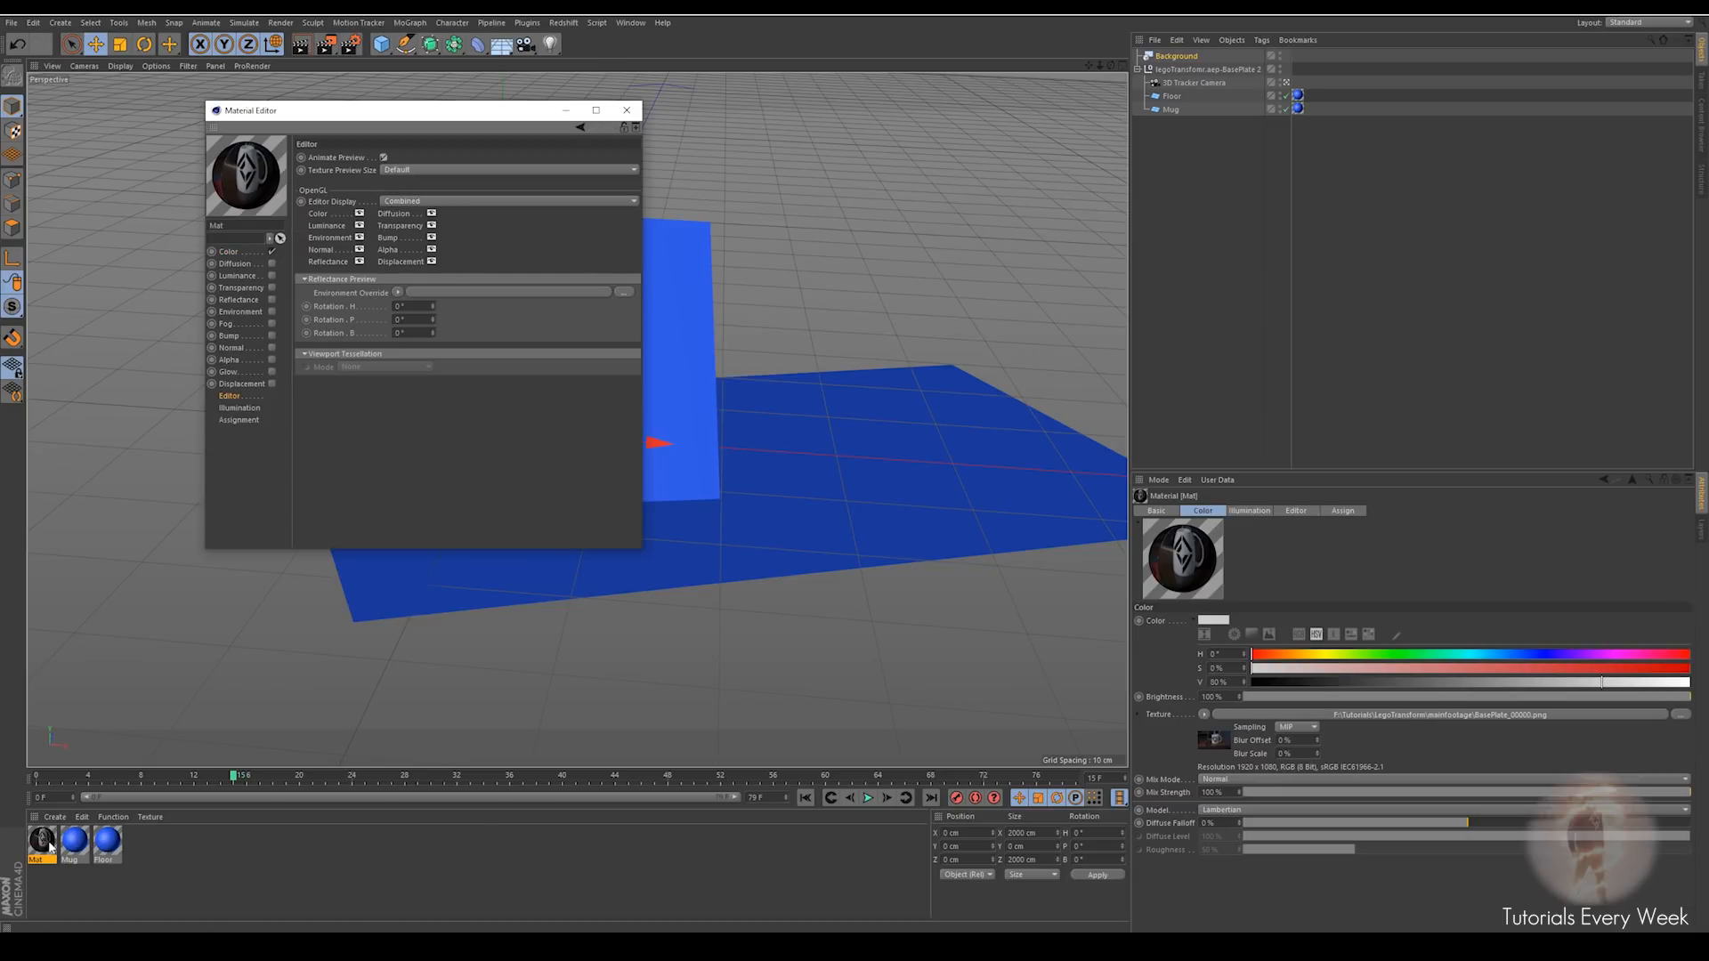
Apply the footage material to the Background object and scrub the timeline to check the track against the footage, ending at frame 9
{"action": "left_click_drag", "start_coordinate": [50, 845], "coordinate": [1204, 145]}
{"action": "left_click_drag", "start_coordinate": [1174, 59], "coordinate": [1173, 59]}
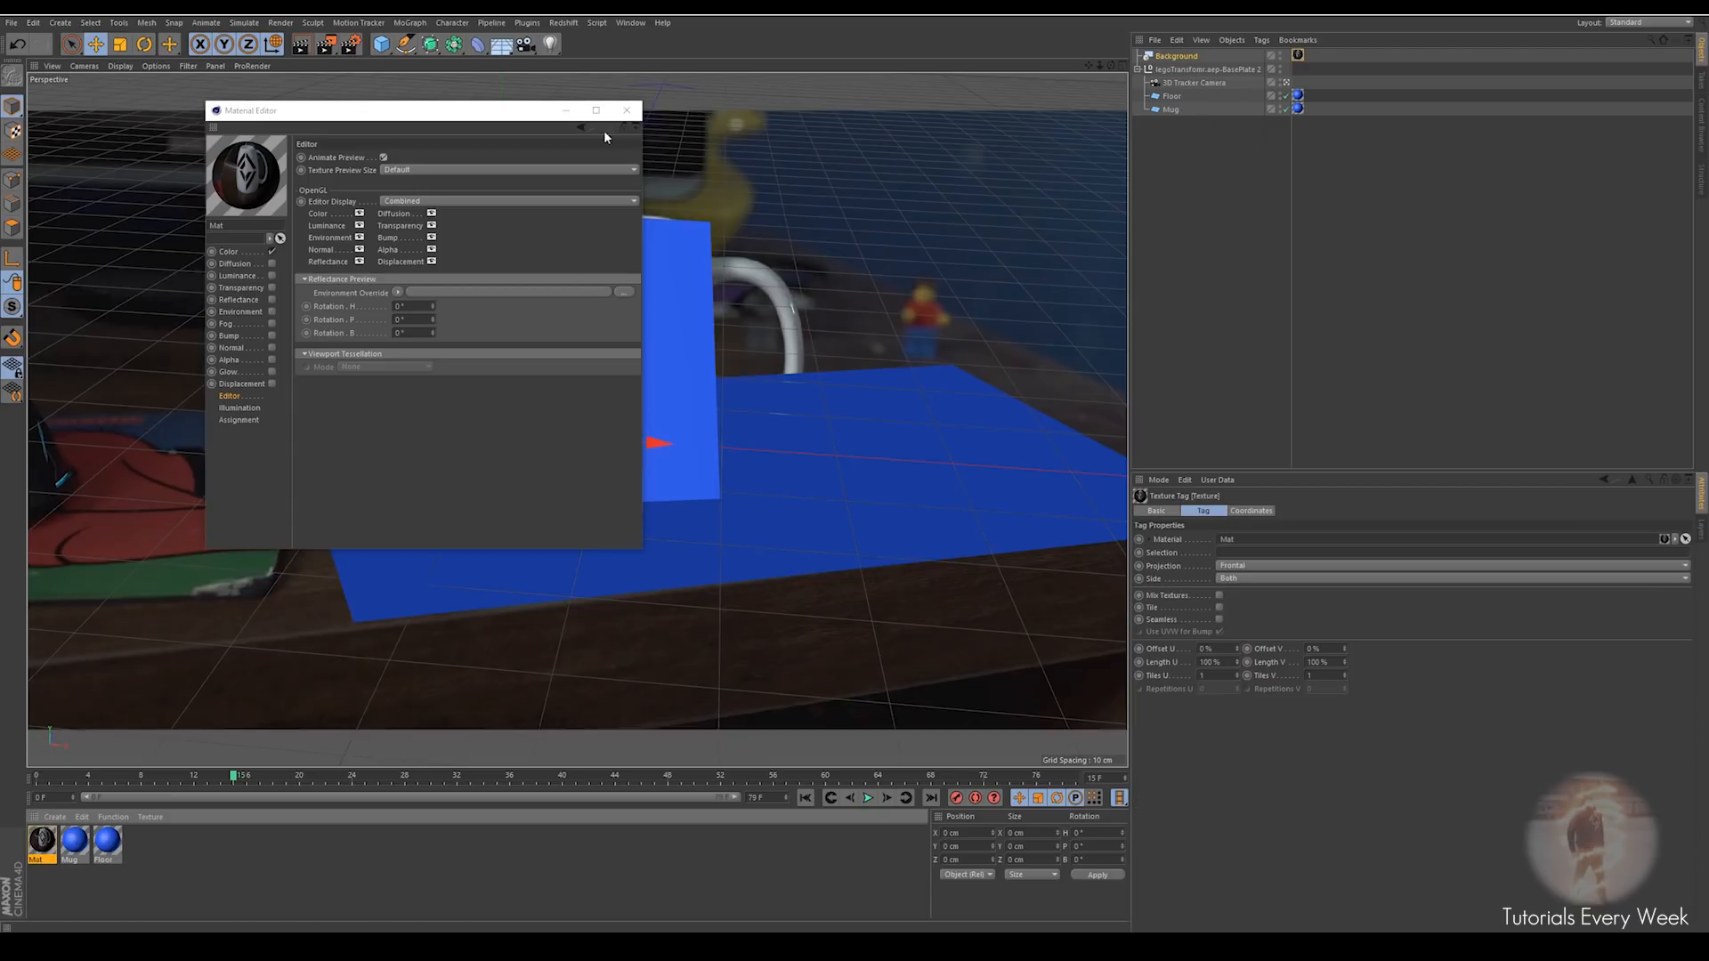
{"action": "left_click", "coordinate": [627, 110]}
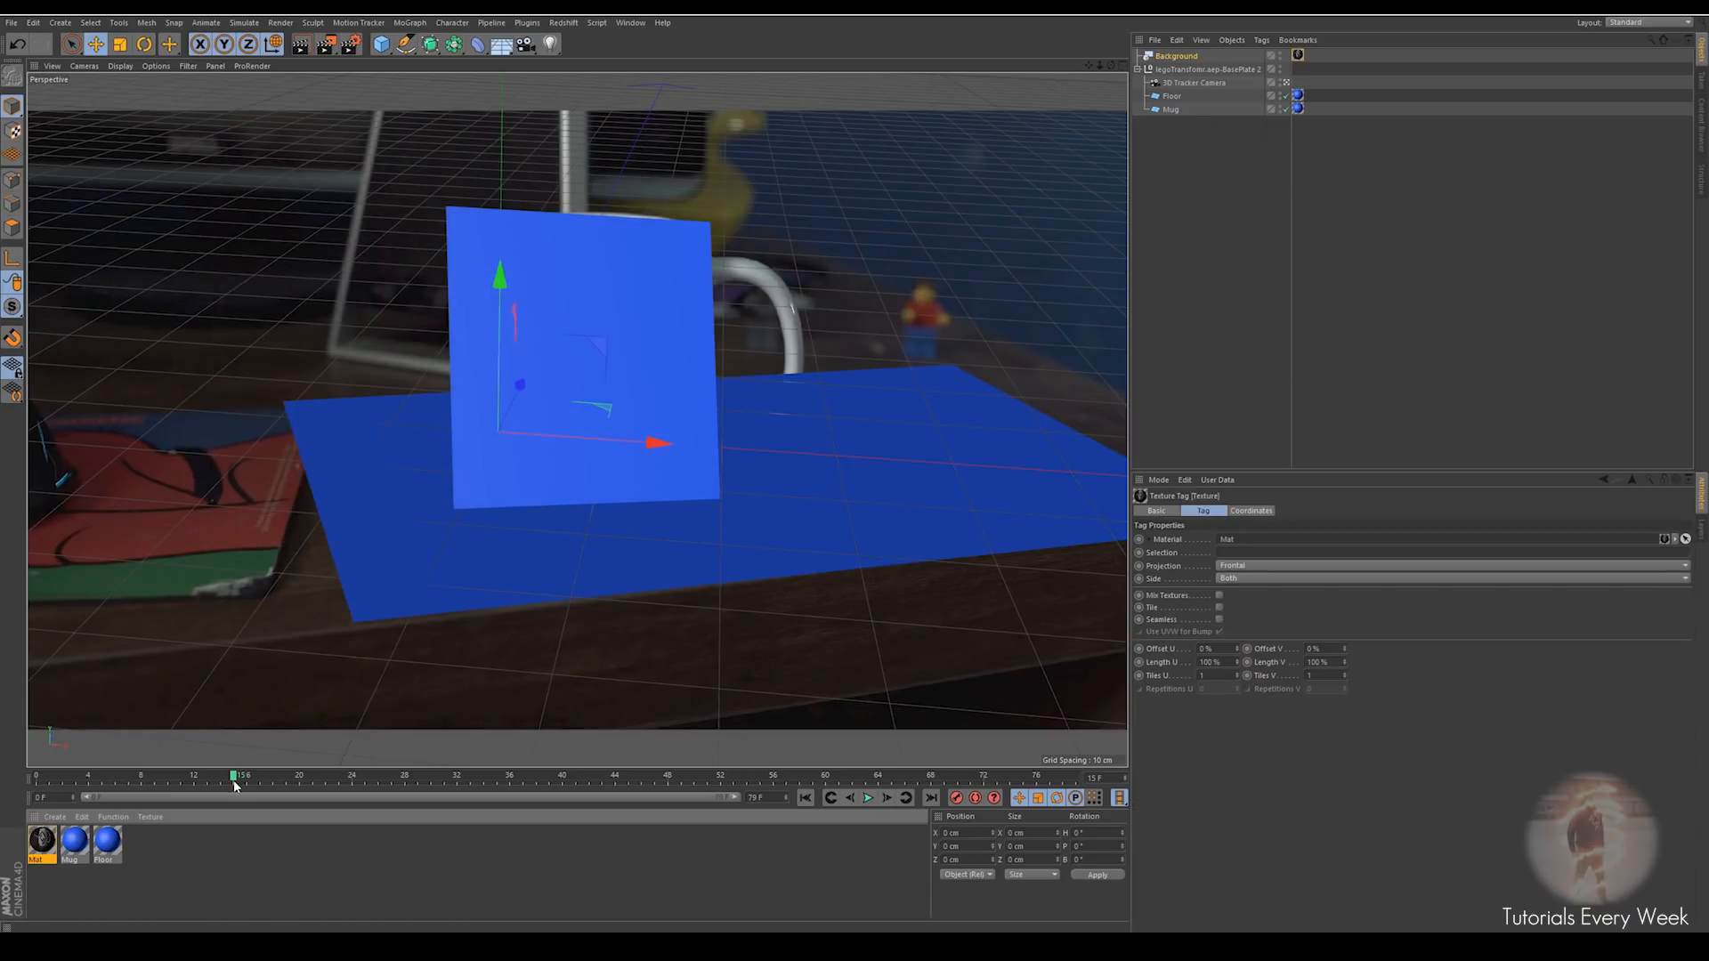
{"action": "left_click_drag", "start_coordinate": [234, 782], "coordinate": [369, 768]}
{"action": "left_click_drag", "start_coordinate": [232, 780], "coordinate": [761, 780]}
{"action": "left_click_drag", "start_coordinate": [634, 778], "coordinate": [157, 774]}
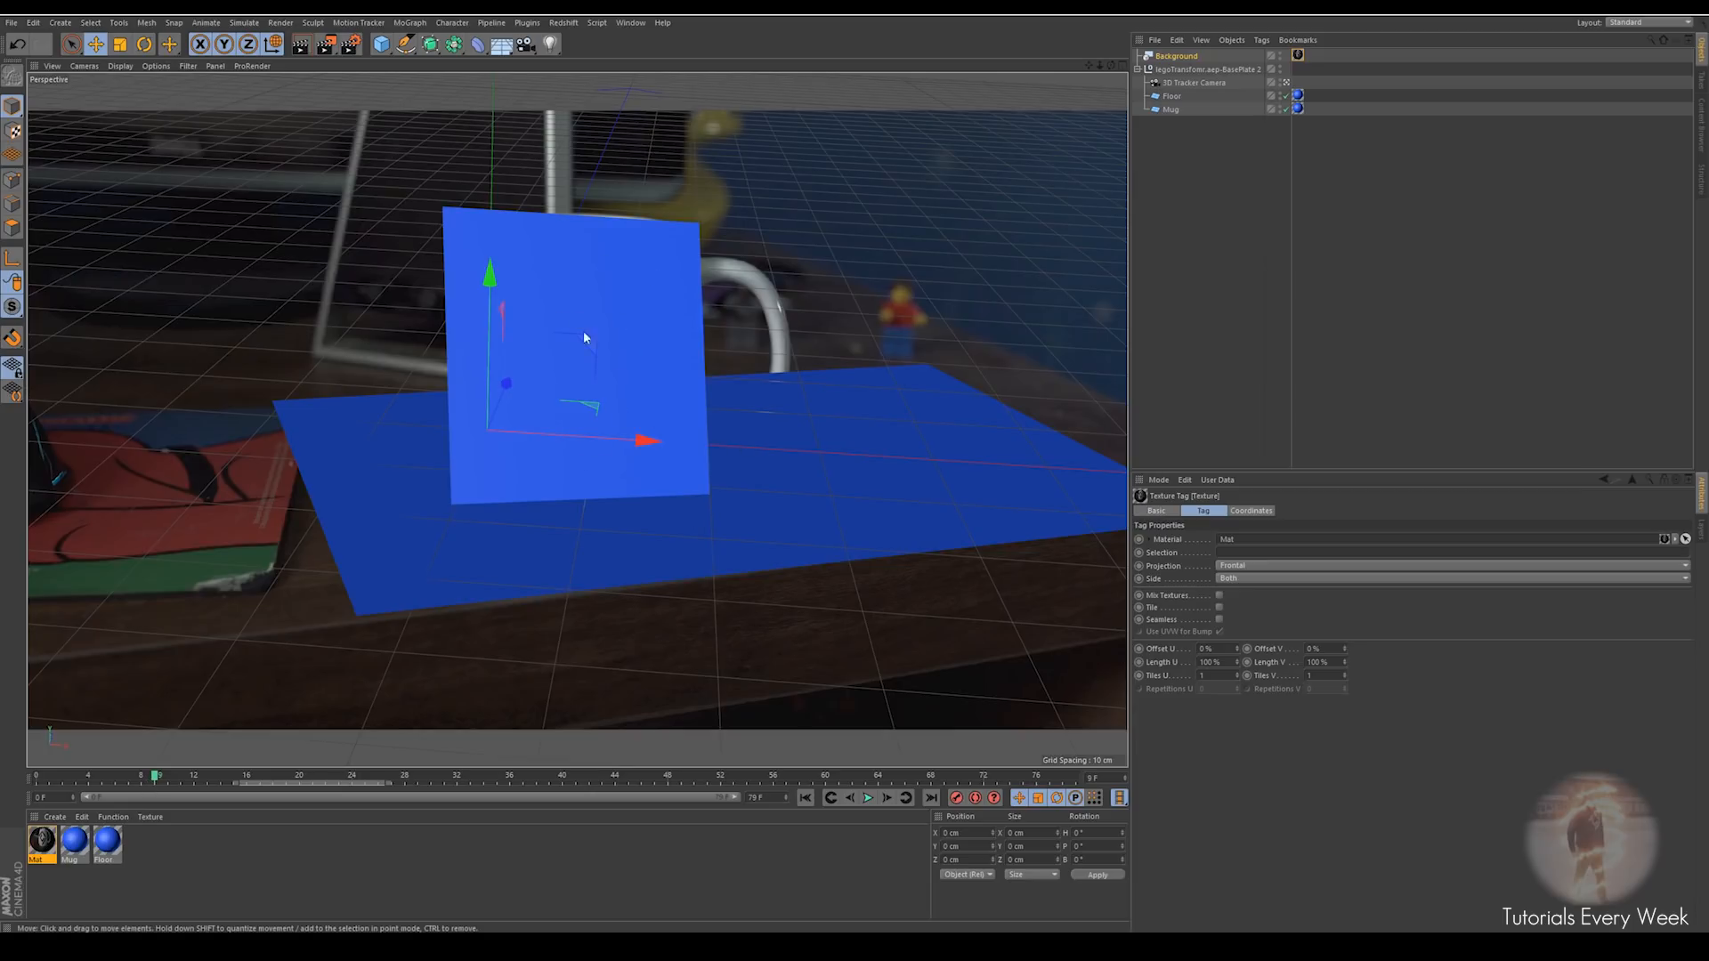
Find and launch the Brickr desktop app through Windows search
{"action": "left_click", "coordinate": [218, 946]}
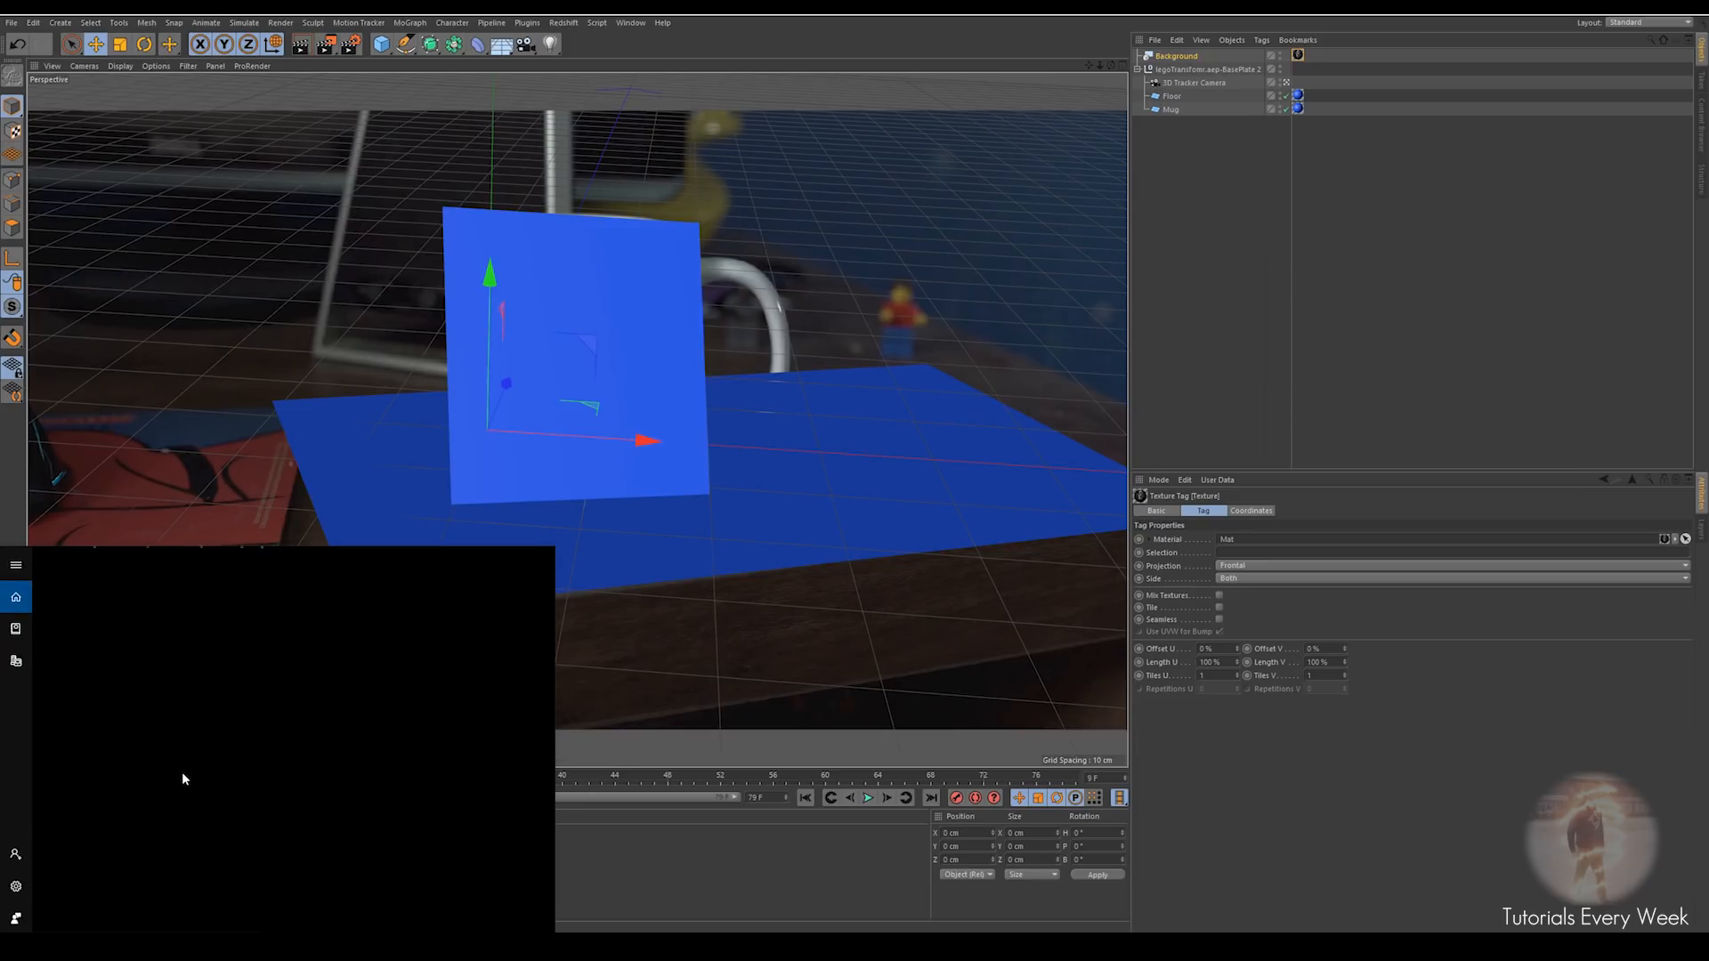
{"action": "type", "text": "br"}
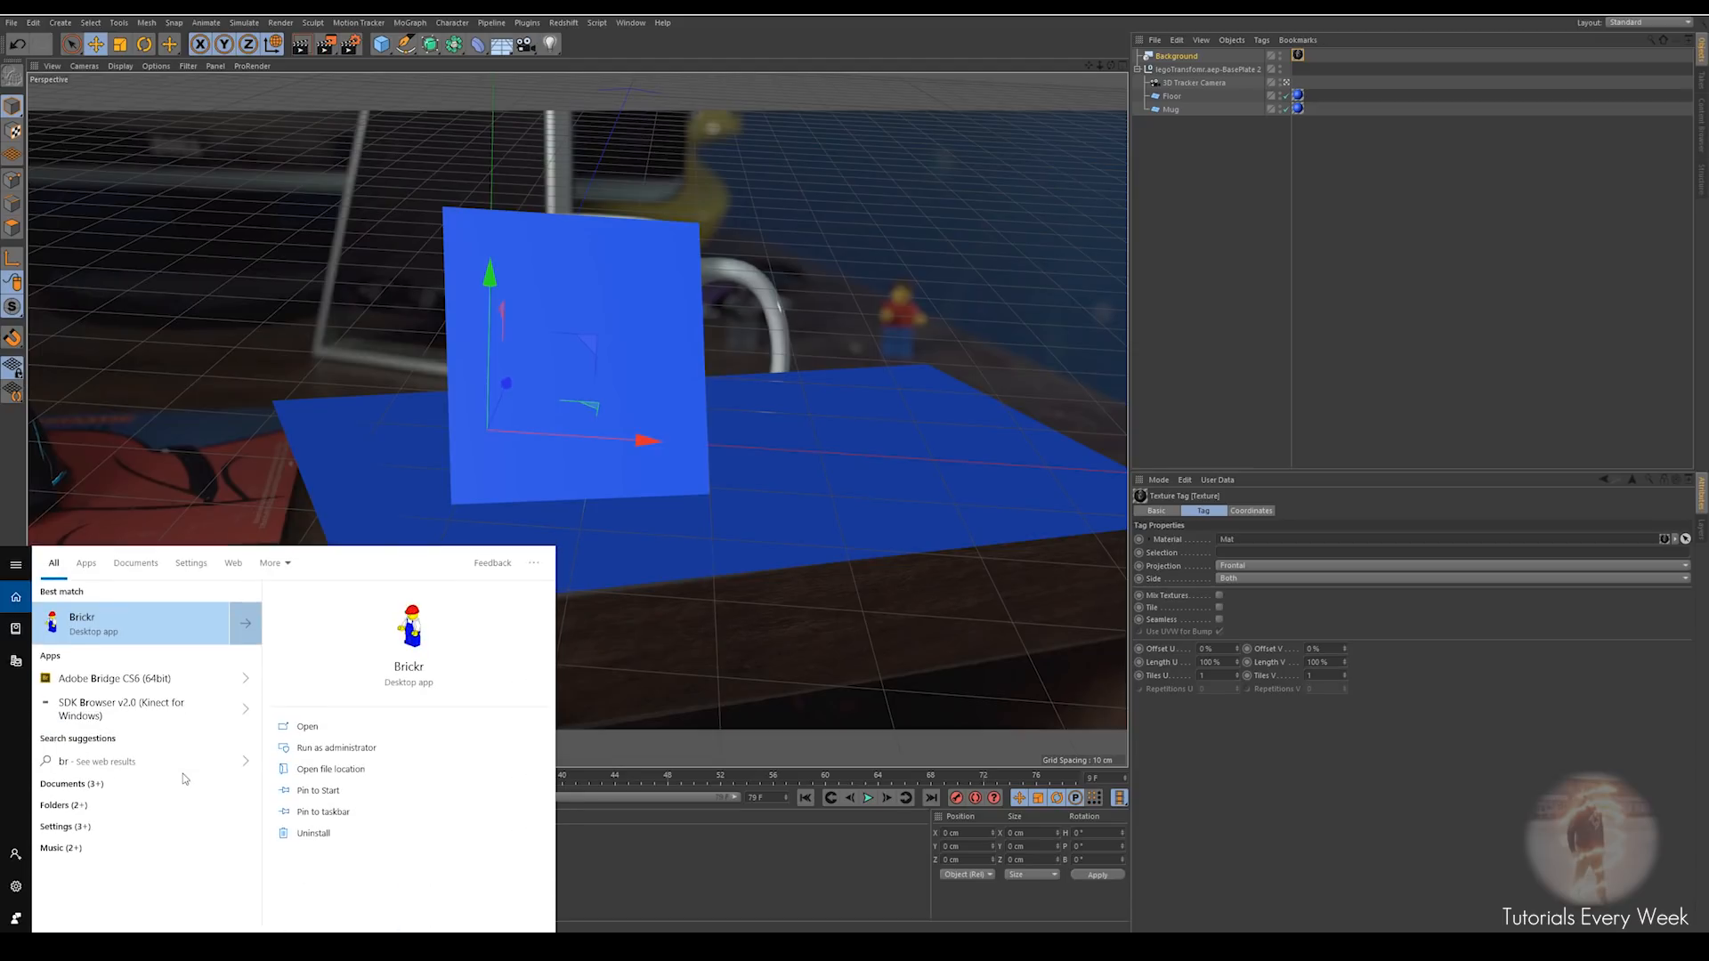
{"action": "key", "text": "Return"}
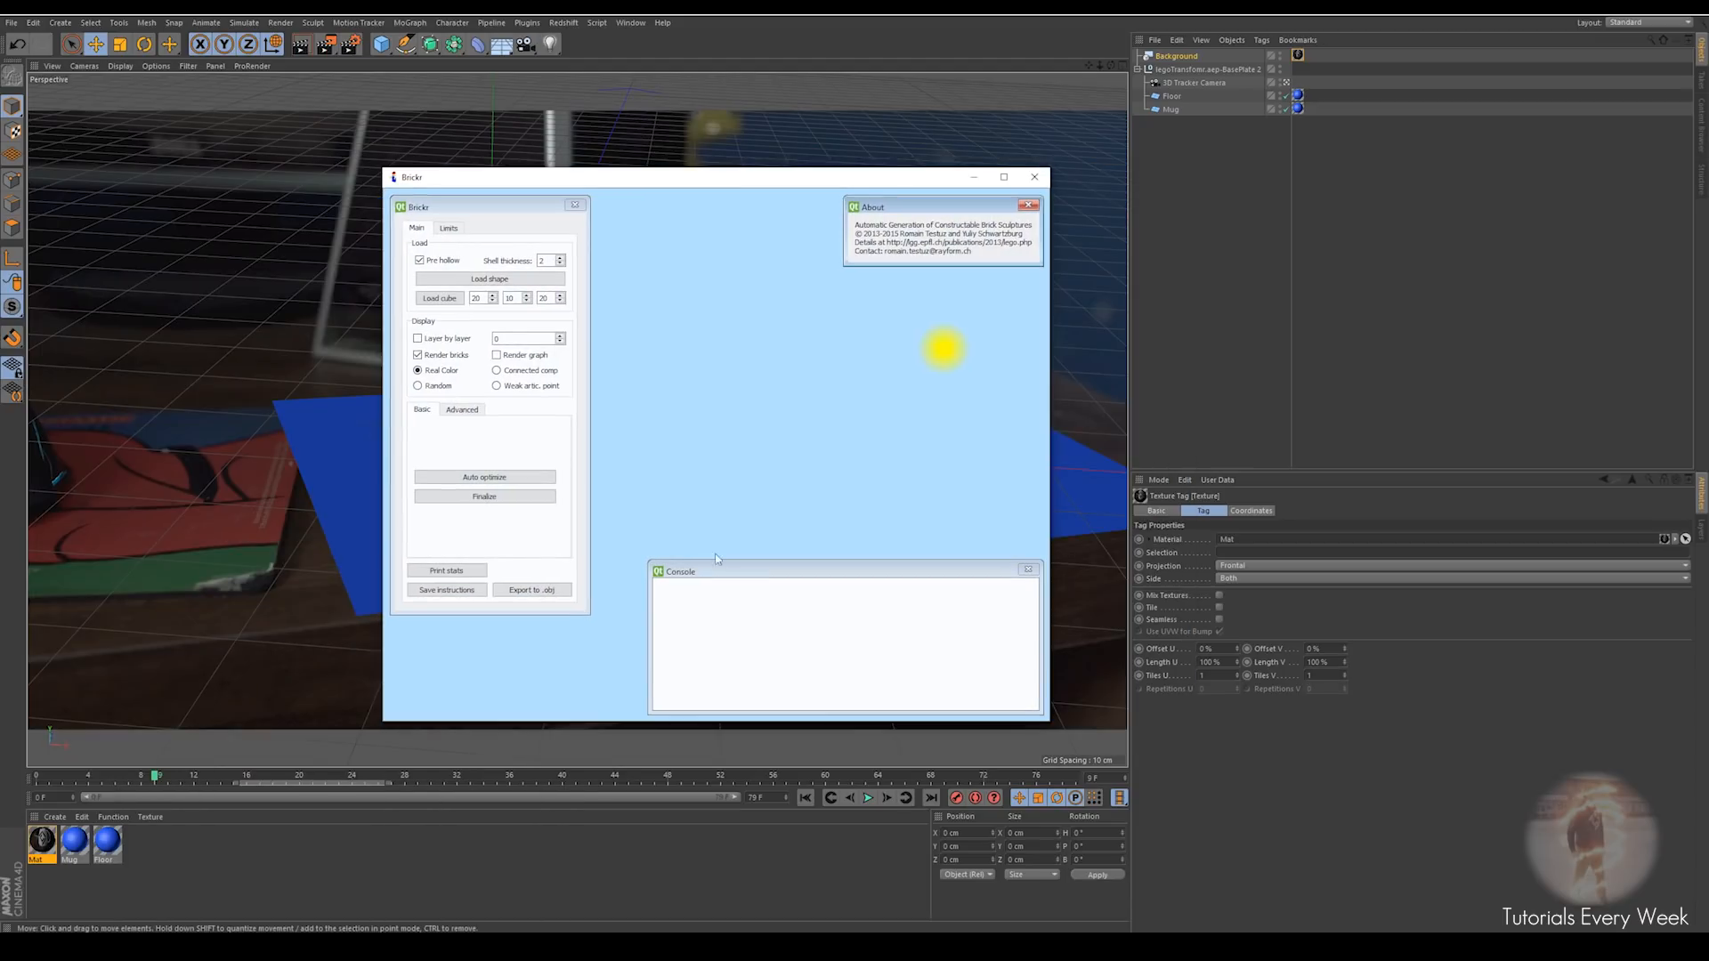
Load CoffeeMug.obj from the LegoTransform folder into Brickr with a voxelization resolution of 45
{"action": "left_click", "coordinate": [490, 280]}
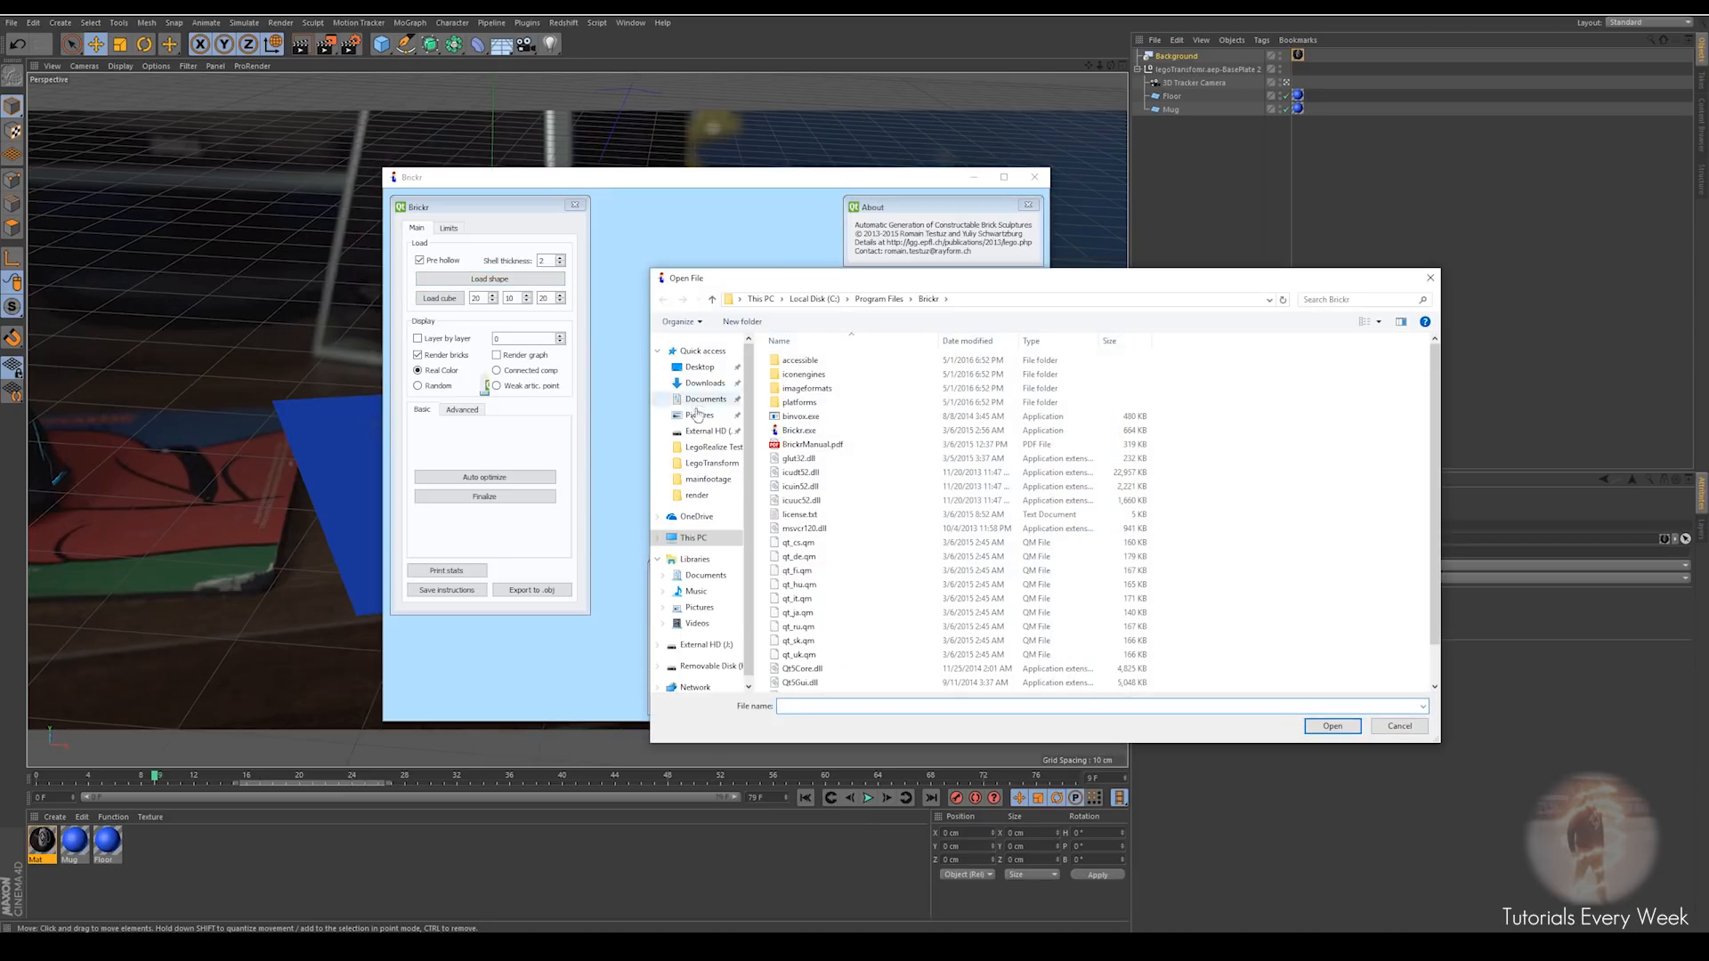
{"action": "left_click", "coordinate": [724, 466]}
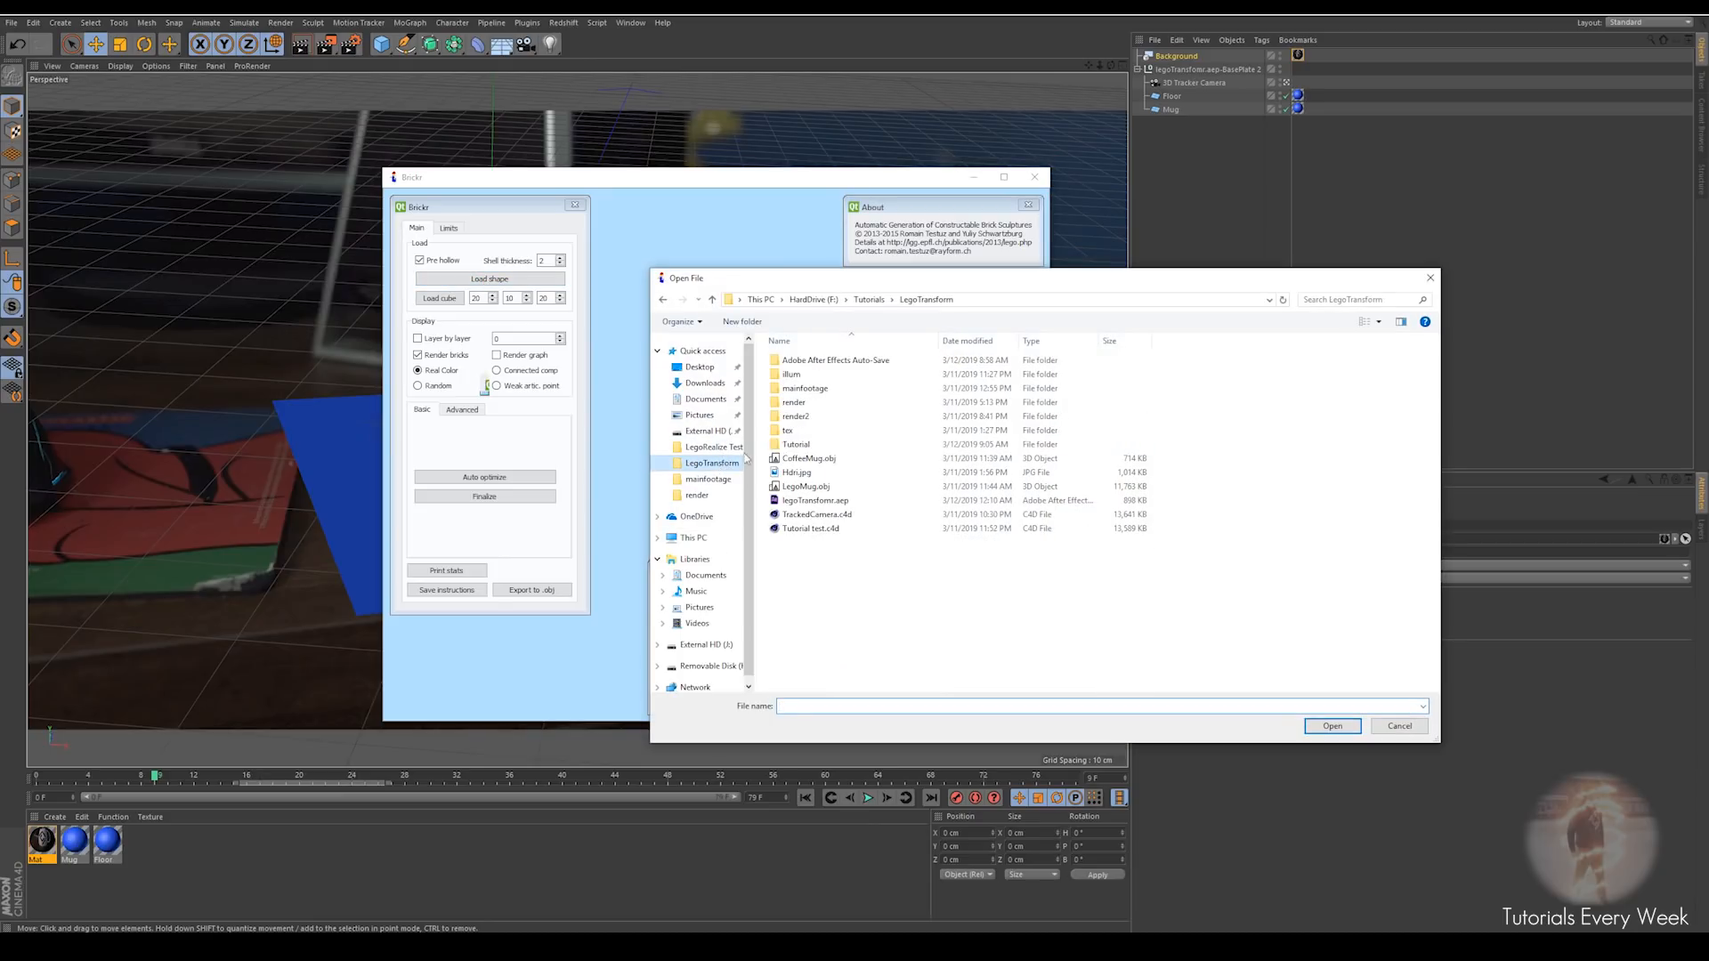
{"action": "left_click", "coordinate": [812, 459]}
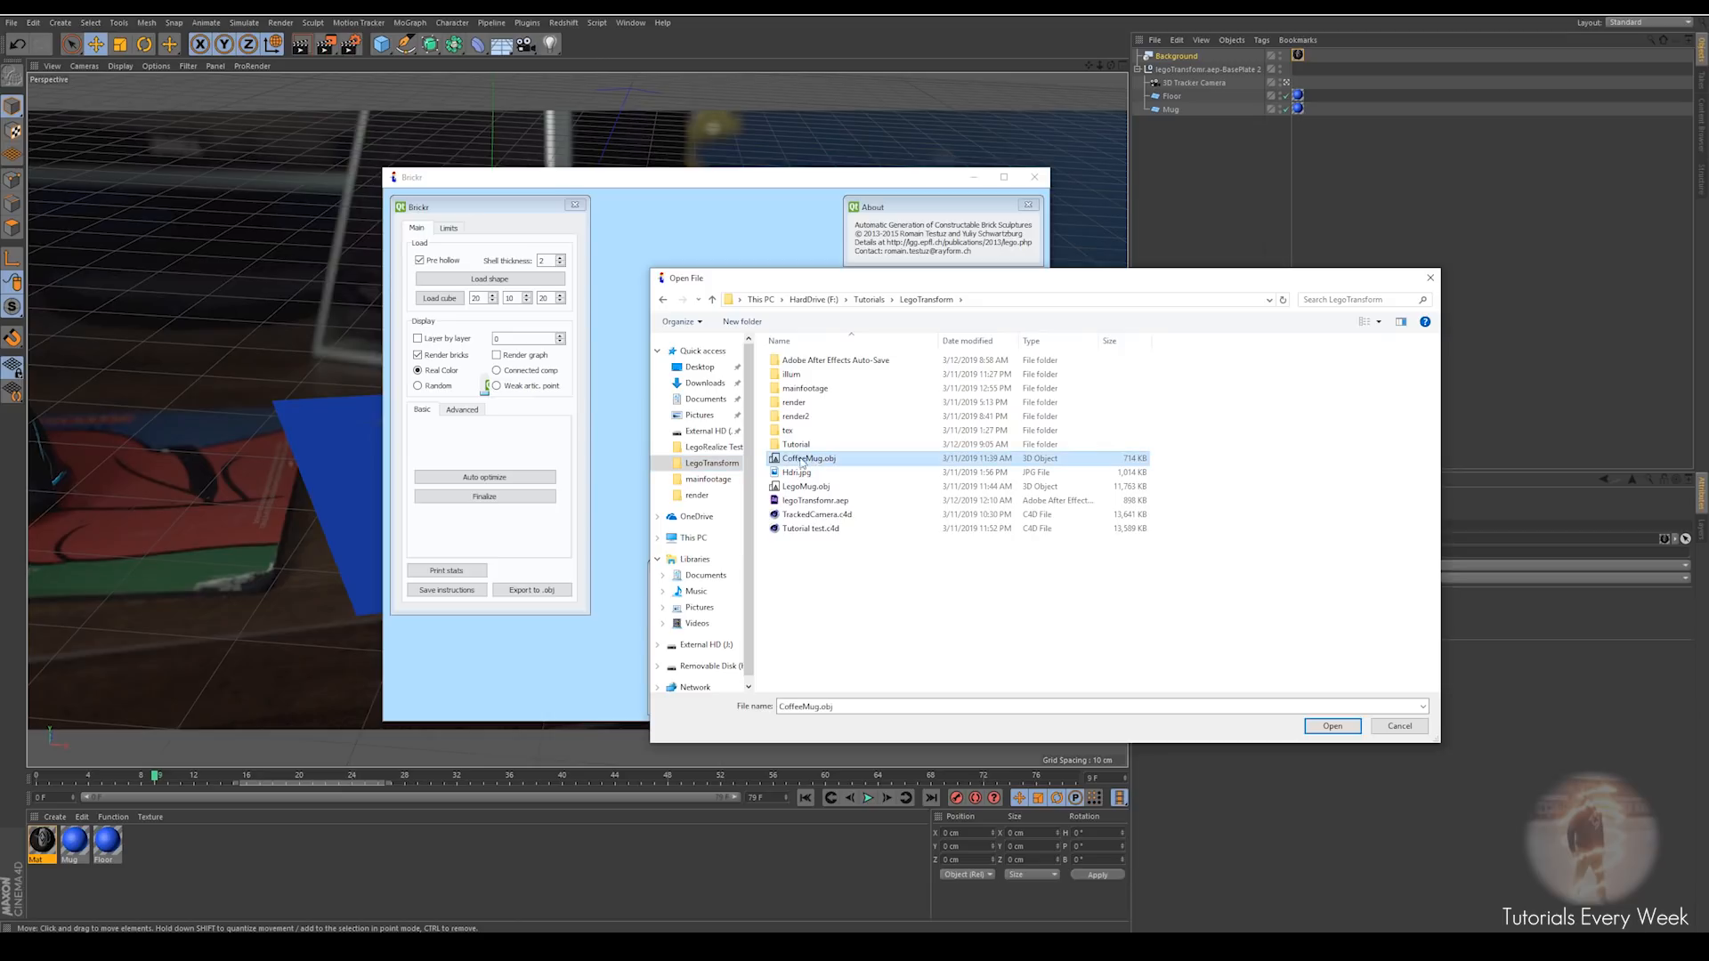
{"action": "left_click", "coordinate": [1332, 726]}
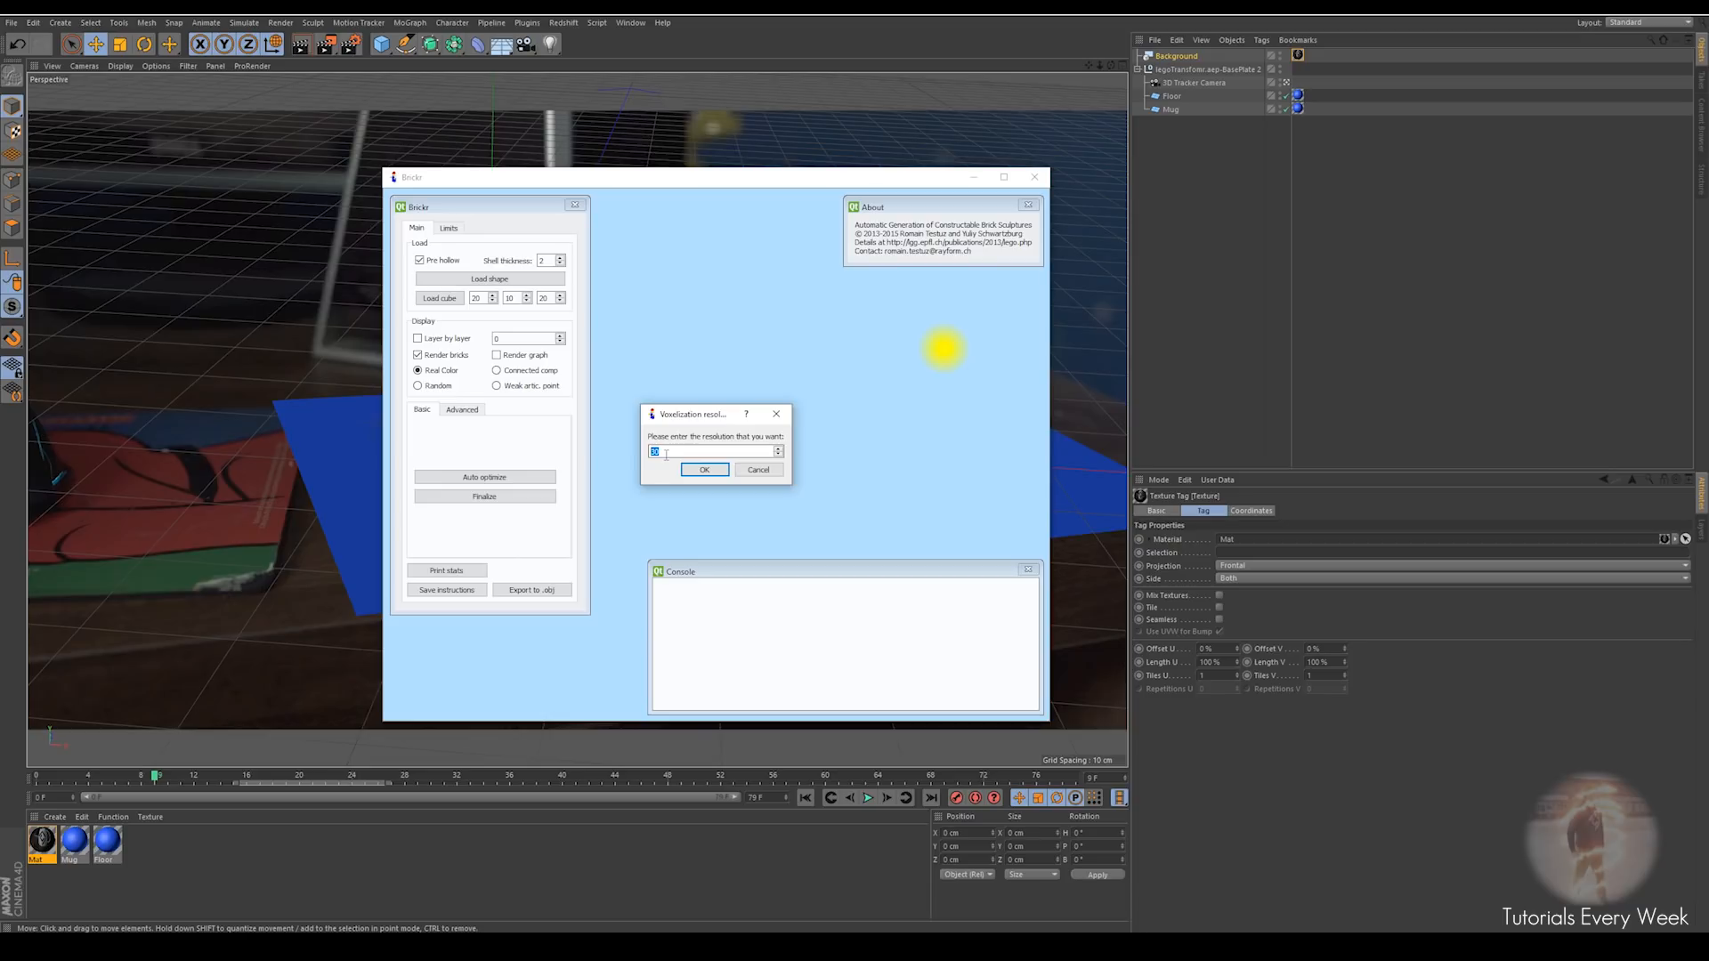
{"action": "type", "text": "45"}
{"action": "left_click_drag", "start_coordinate": [687, 415], "coordinate": [679, 405]}
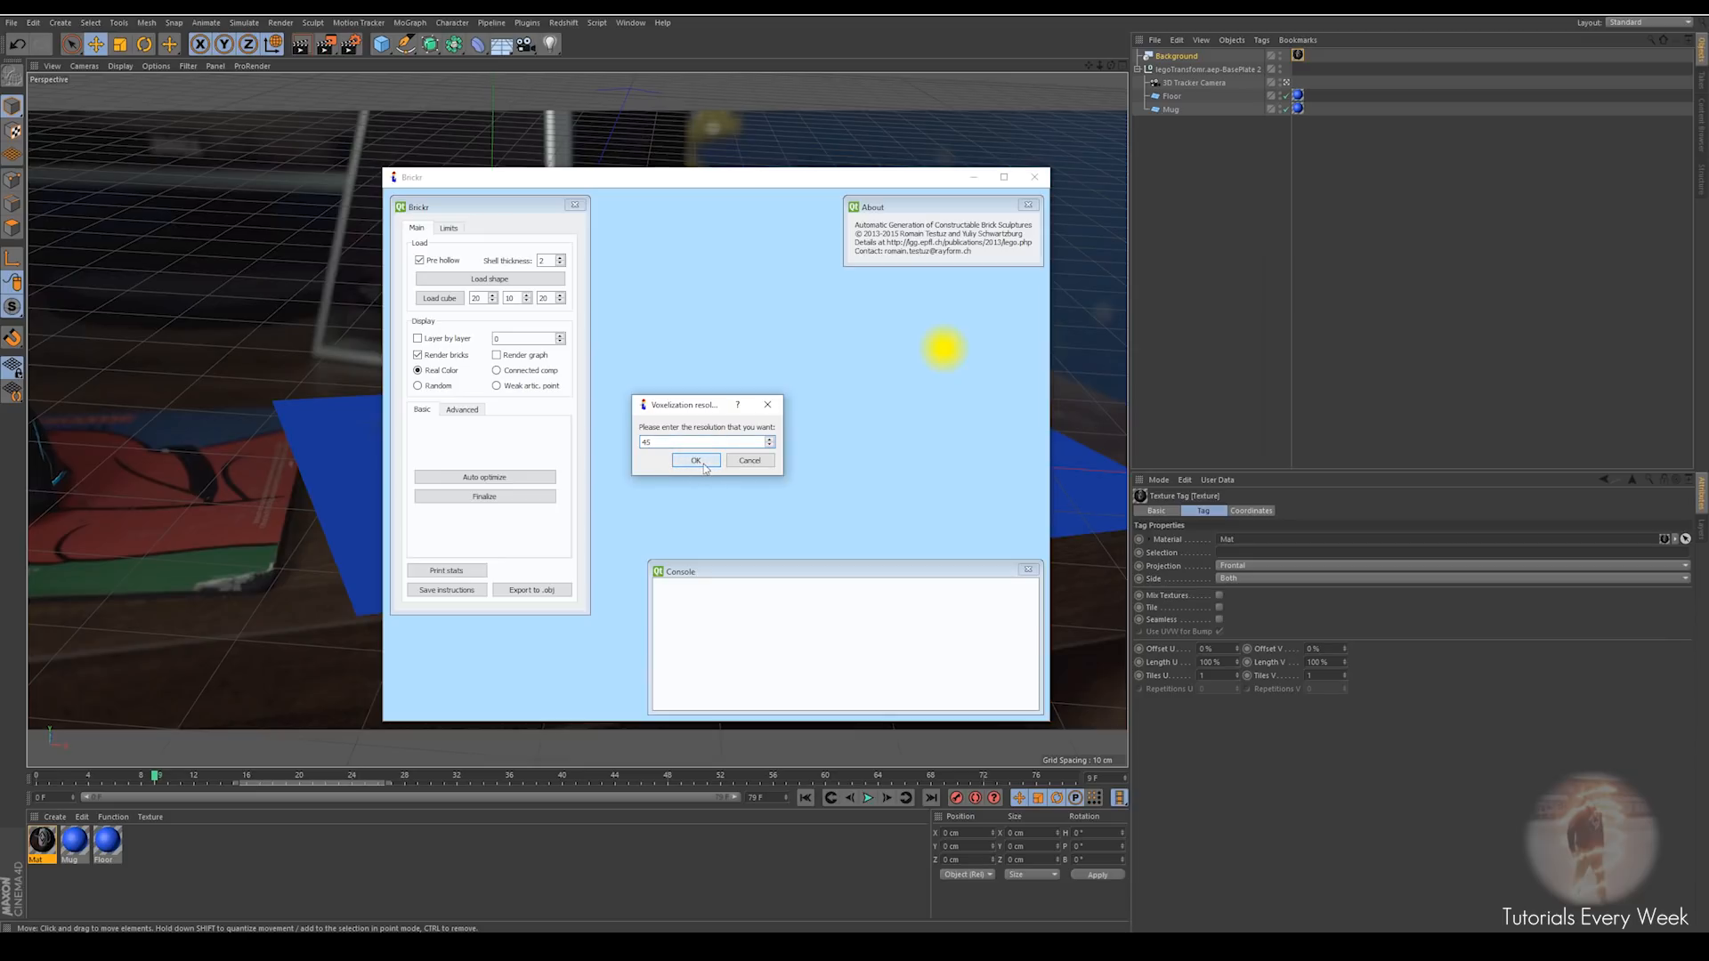
{"action": "left_click", "coordinate": [700, 462]}
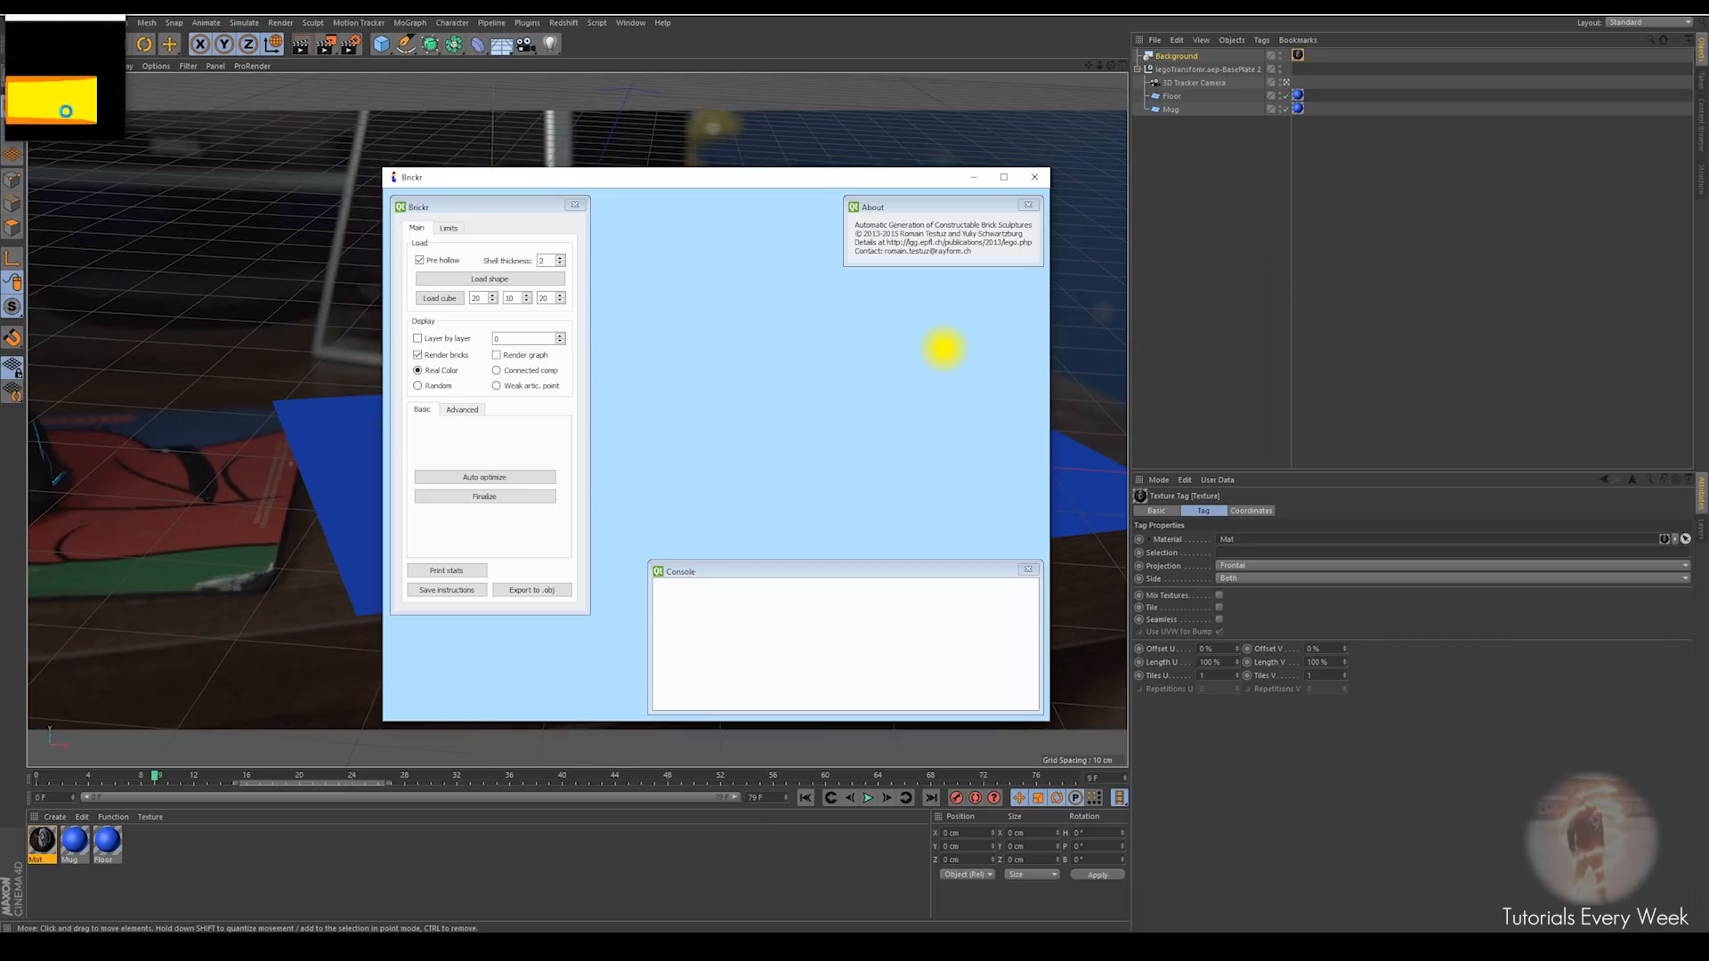
Orbit around the voxelized mug and zoom in to examine its brick detail near the handle
{"action": "left_click", "coordinate": [1035, 177]}
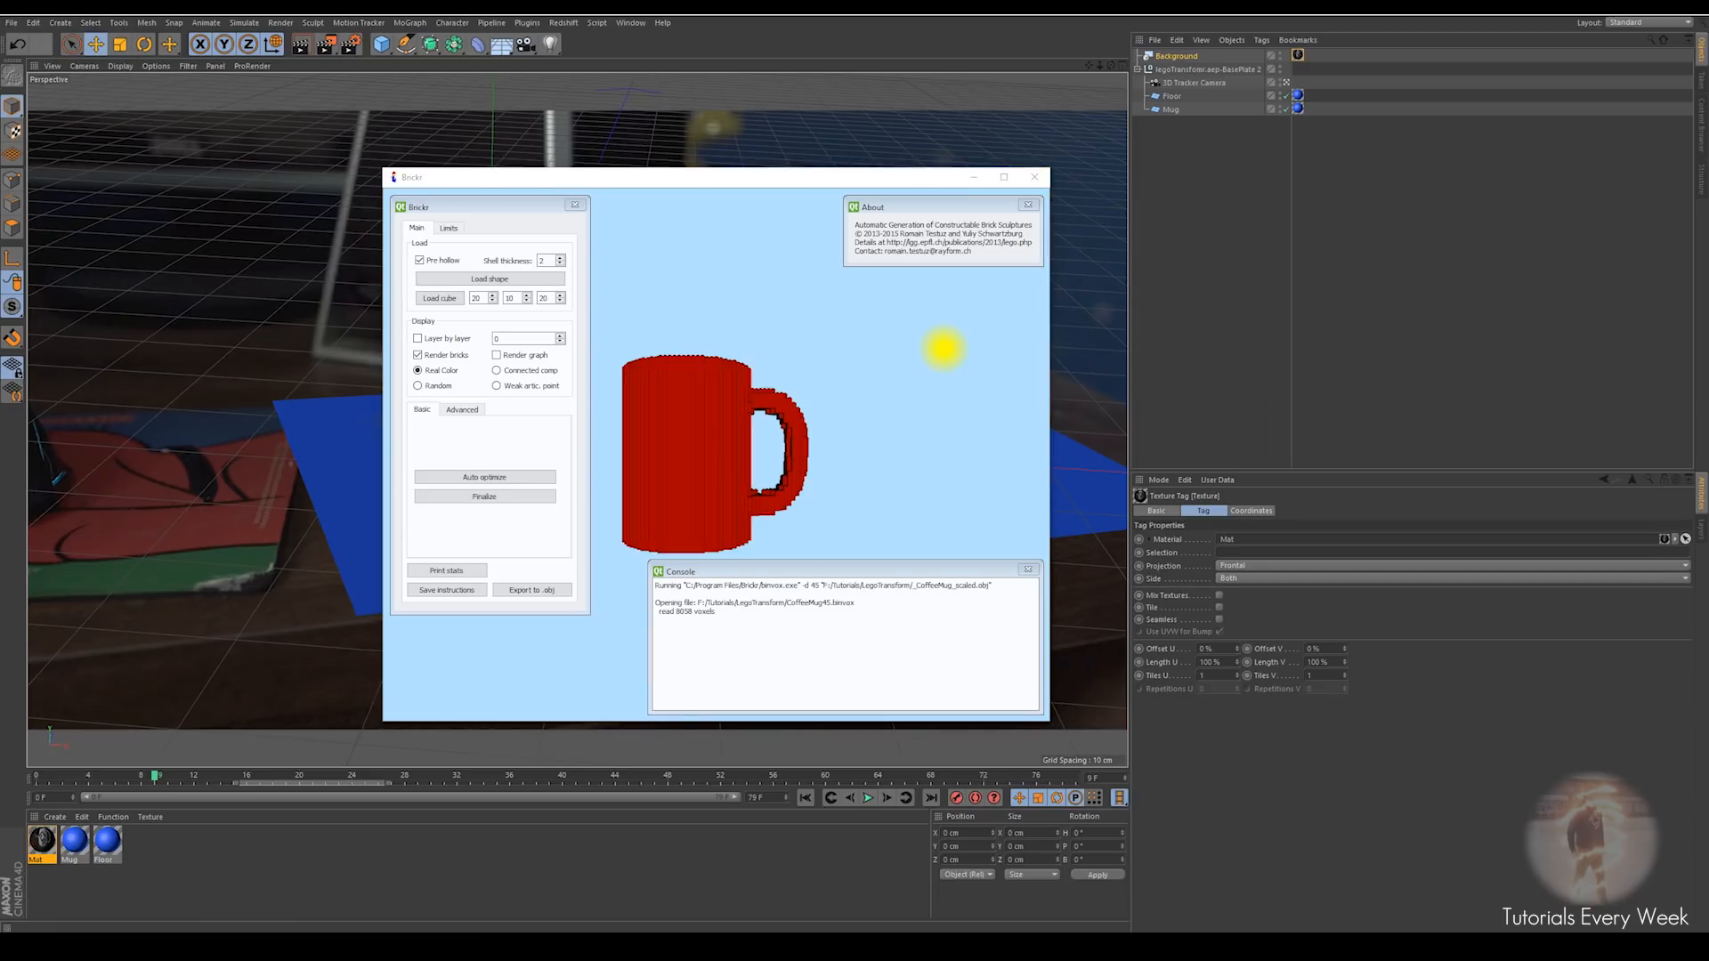
{"action": "left_click_drag", "start_coordinate": [837, 478], "coordinate": [544, 490]}
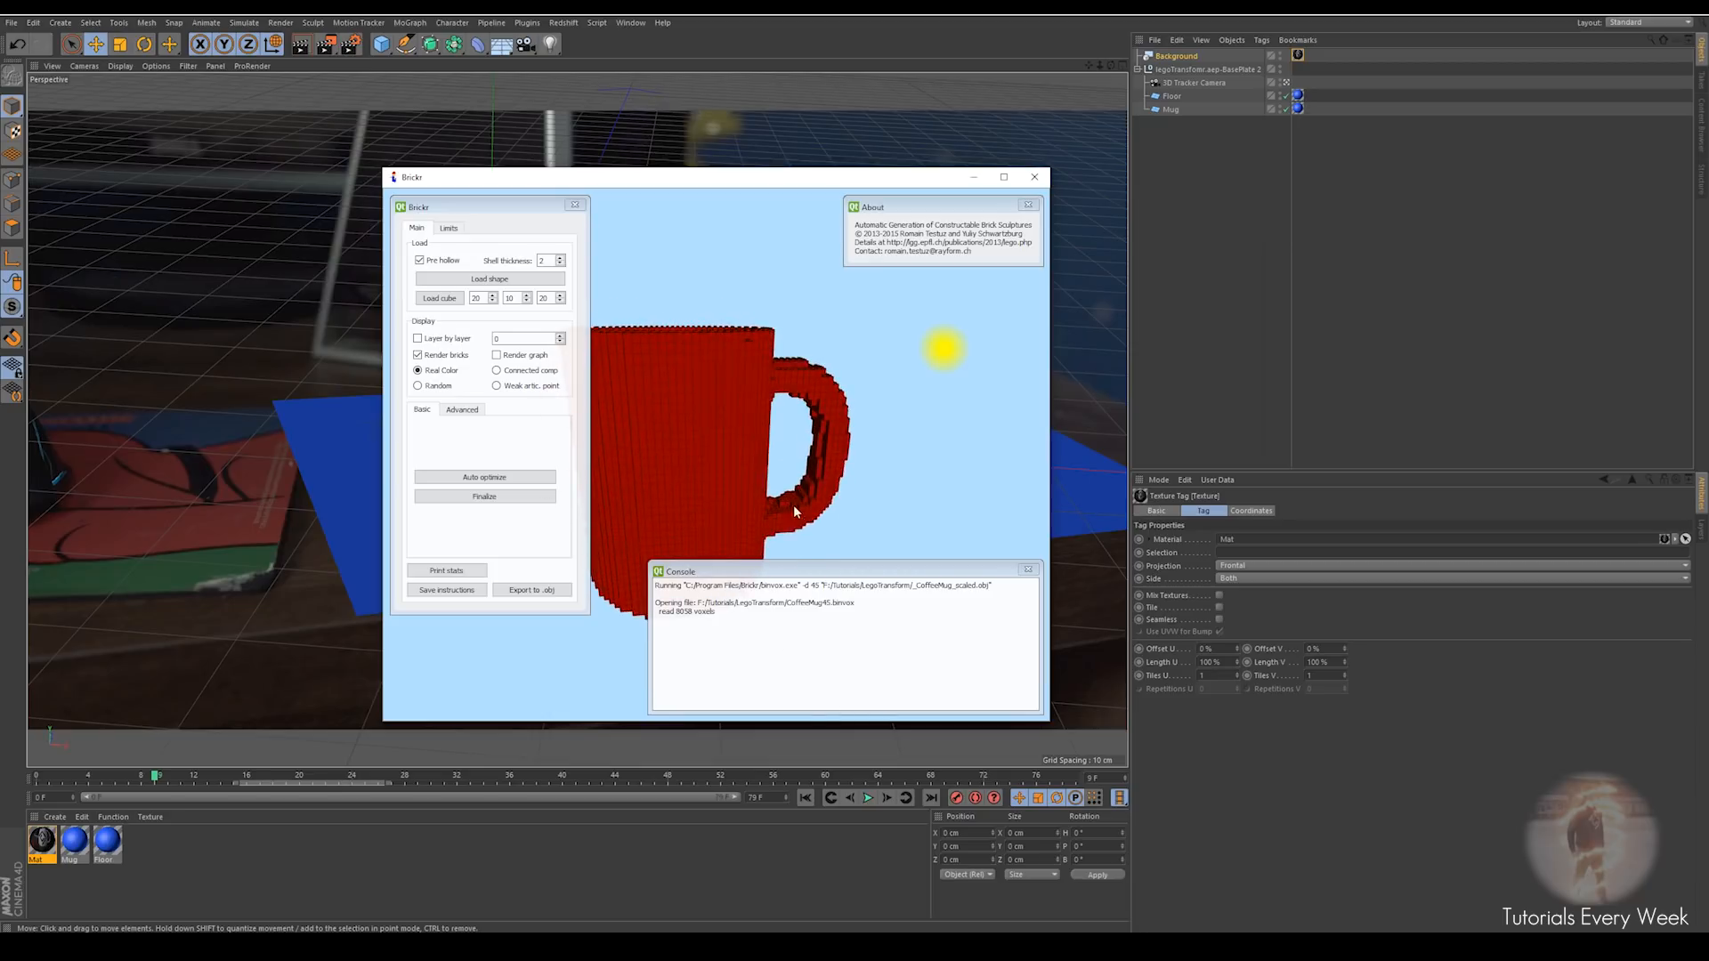
{"action": "scroll", "coordinate": [704, 390], "scroll_direction": "up", "scroll_amount": 5}
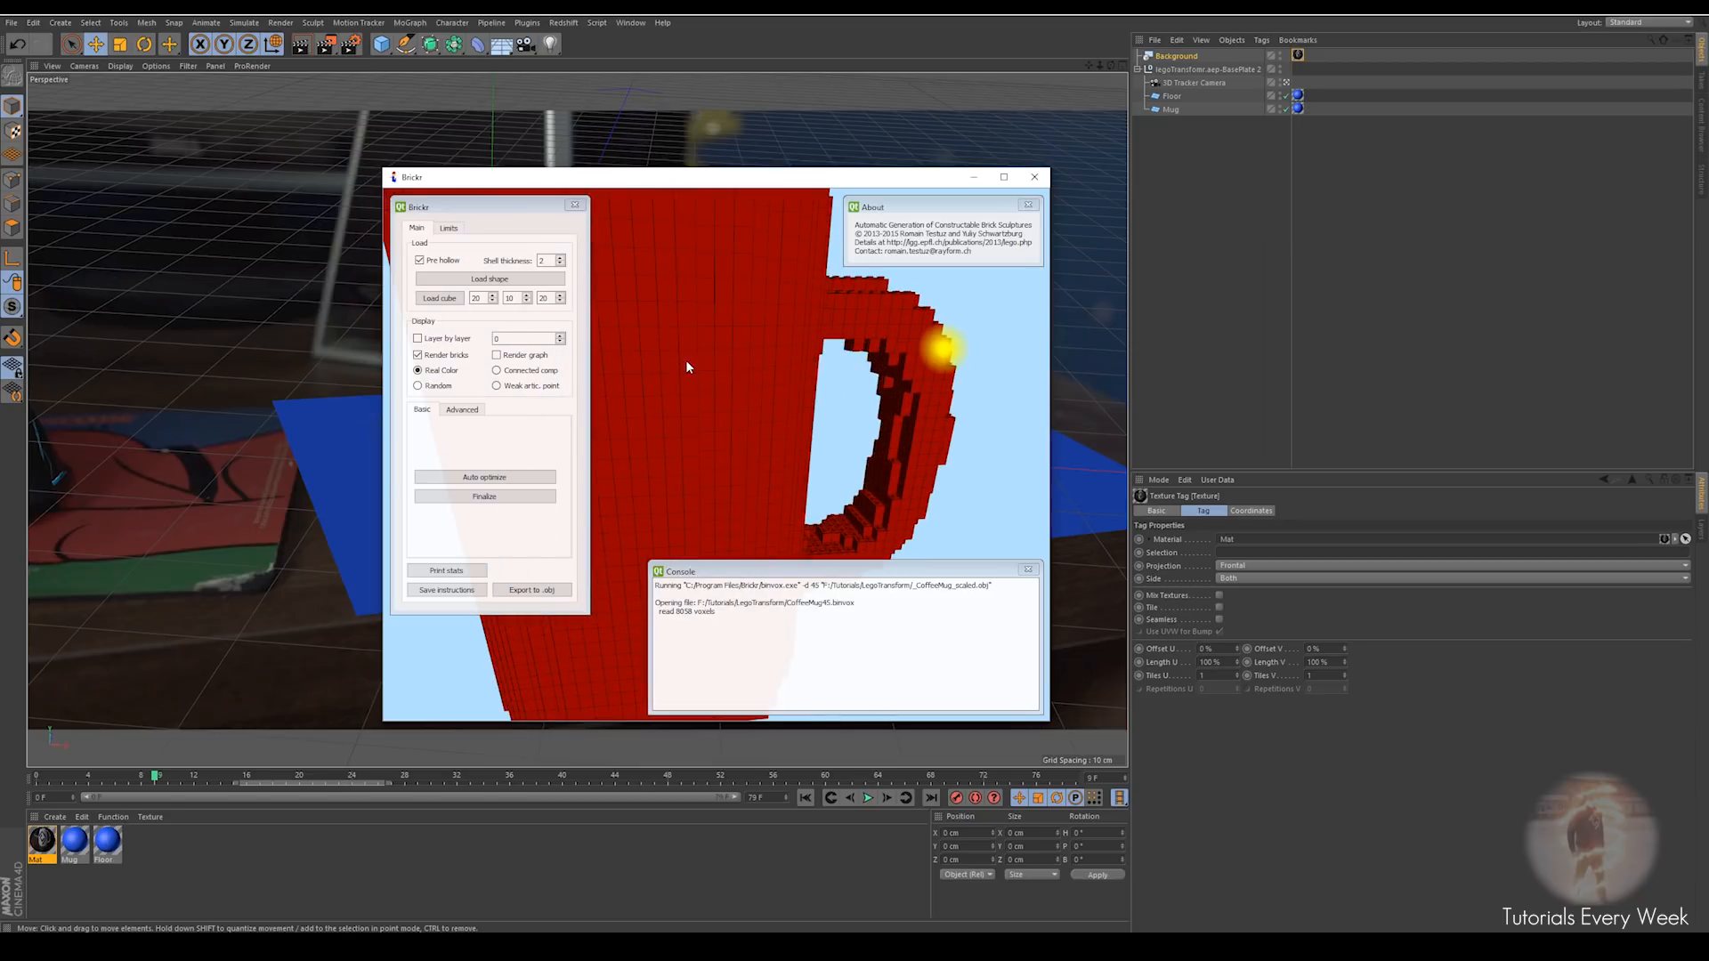
Auto-optimize the voxelized mug's brick layout and finalize it
{"action": "scroll", "coordinate": [749, 372], "scroll_direction": "down", "scroll_amount": 3}
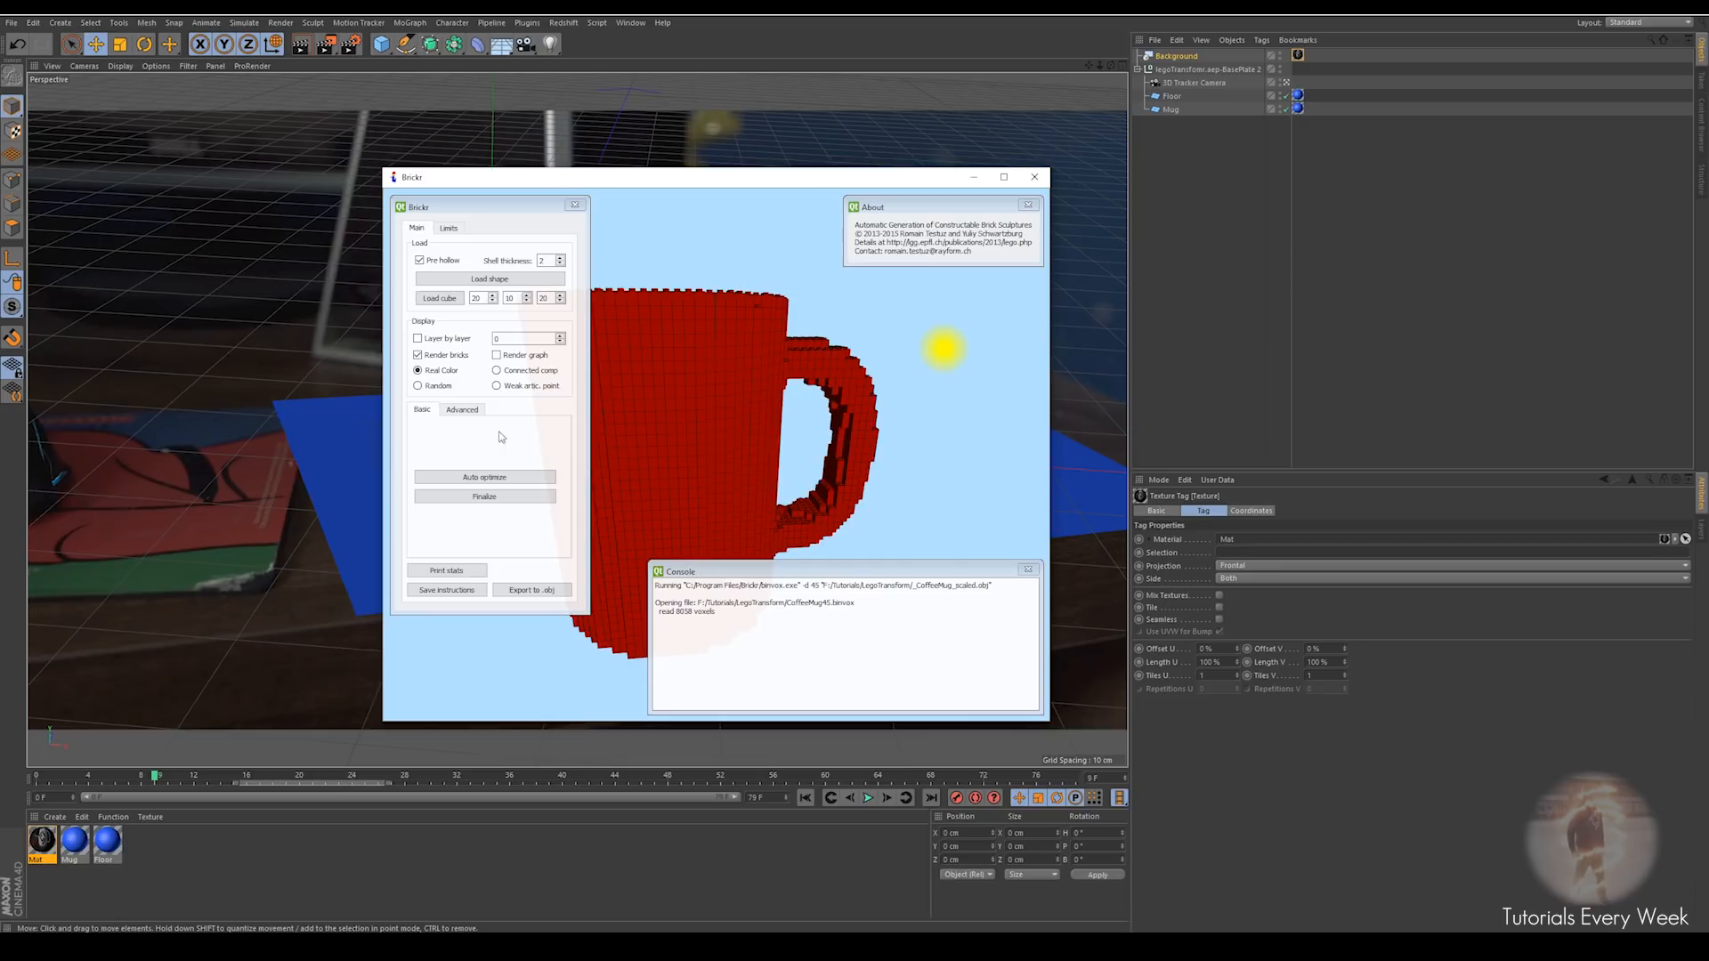
{"action": "left_click", "coordinate": [481, 482]}
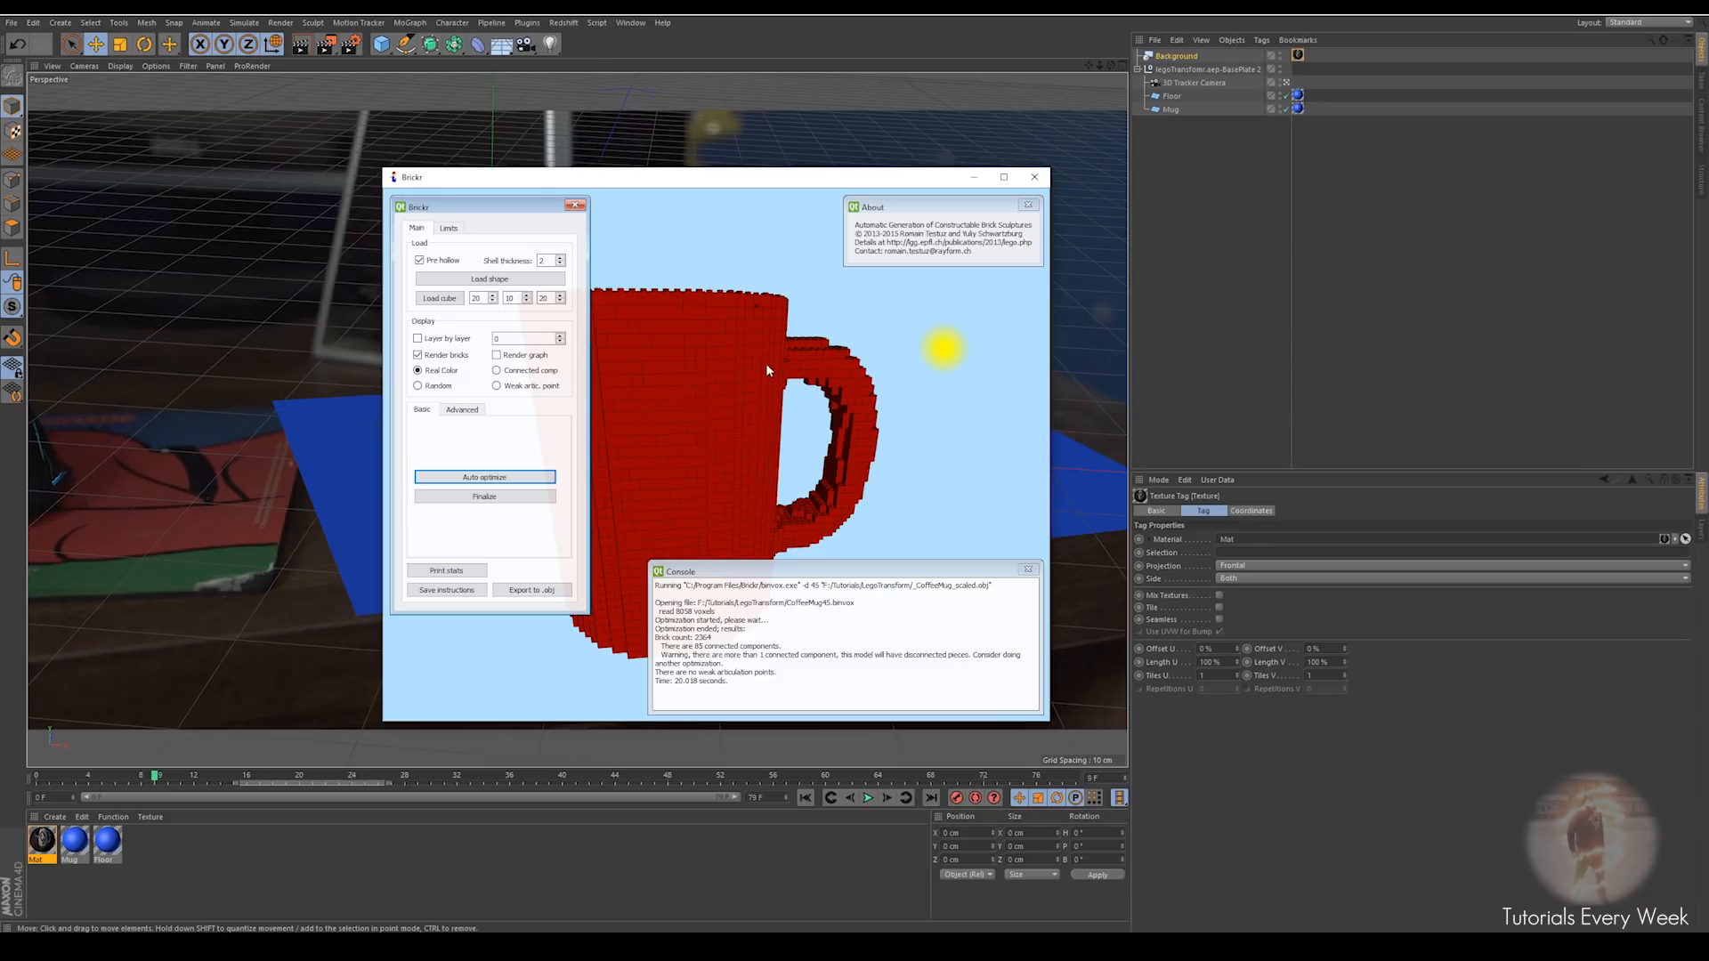
{"action": "left_click", "coordinate": [494, 498]}
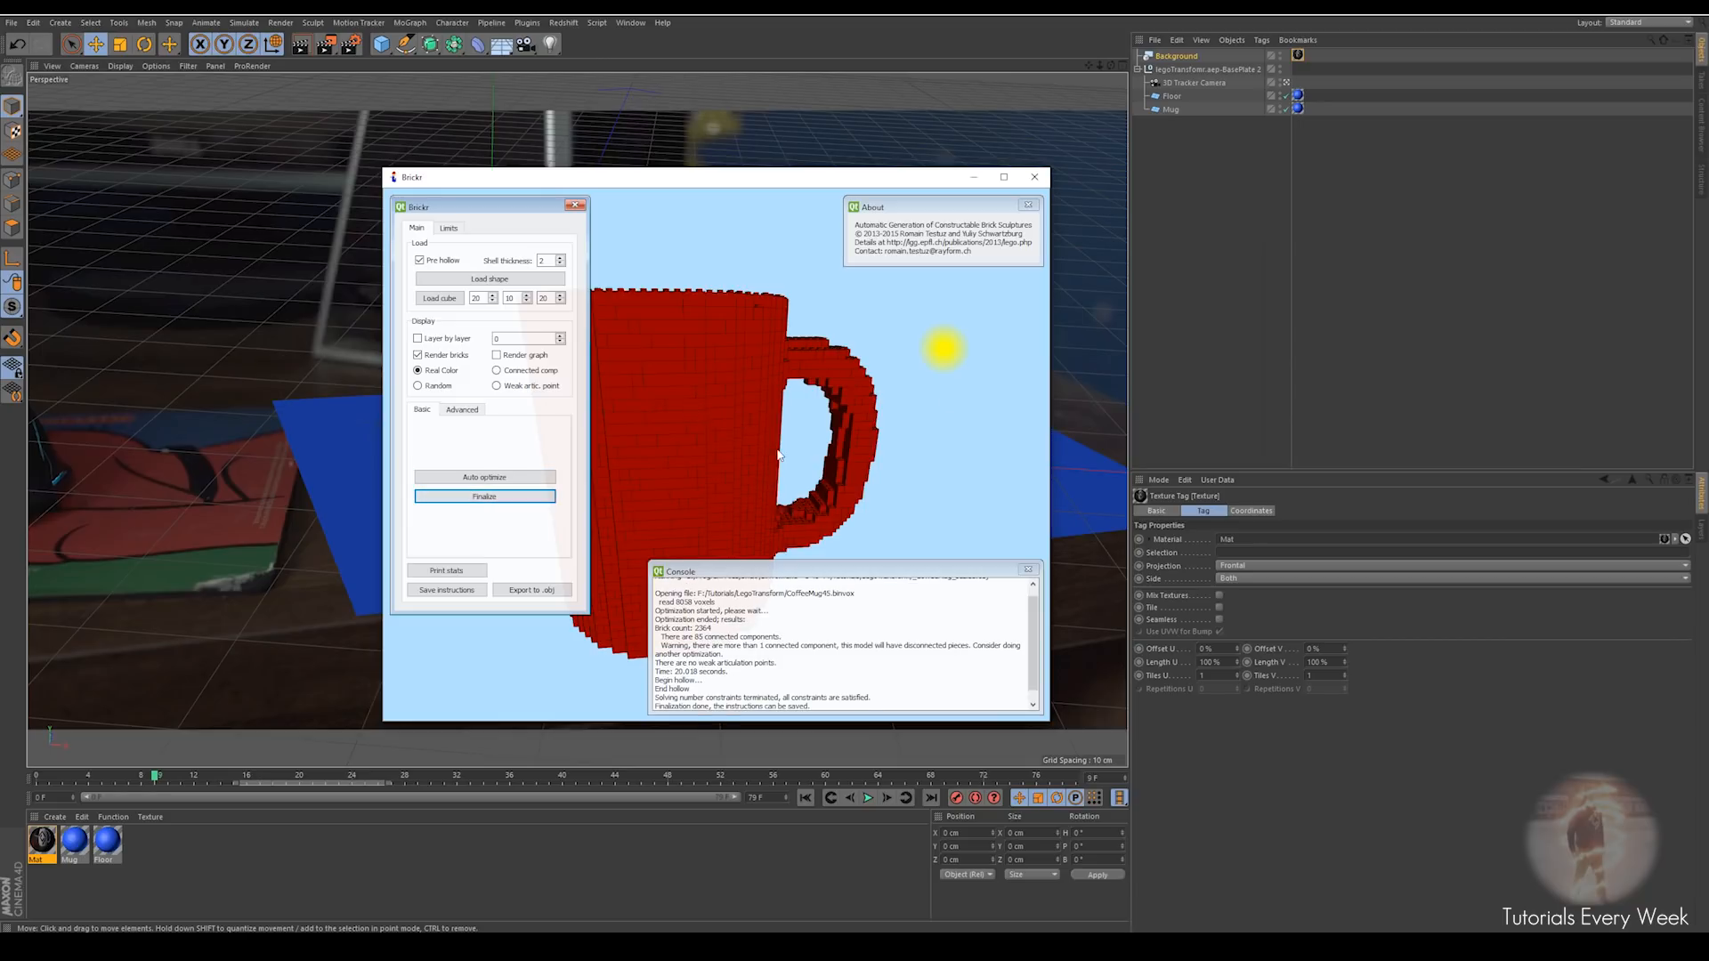
{"action": "mouse_move", "coordinate": [748, 479]}
{"action": "left_mouse_down"}
{"action": "mouse_move", "coordinate": [917, 794]}
{"action": "mouse_move", "coordinate": [911, 852]}
{"action": "mouse_move", "coordinate": [820, 104]}
{"action": "mouse_move", "coordinate": [691, 454]}
{"action": "mouse_move", "coordinate": [726, 458]}
{"action": "left_mouse_up"}
Export the brick mug as an OBJ named LegoMug into the Tutorial folder and close Brickr
{"action": "left_click", "coordinate": [523, 591]}
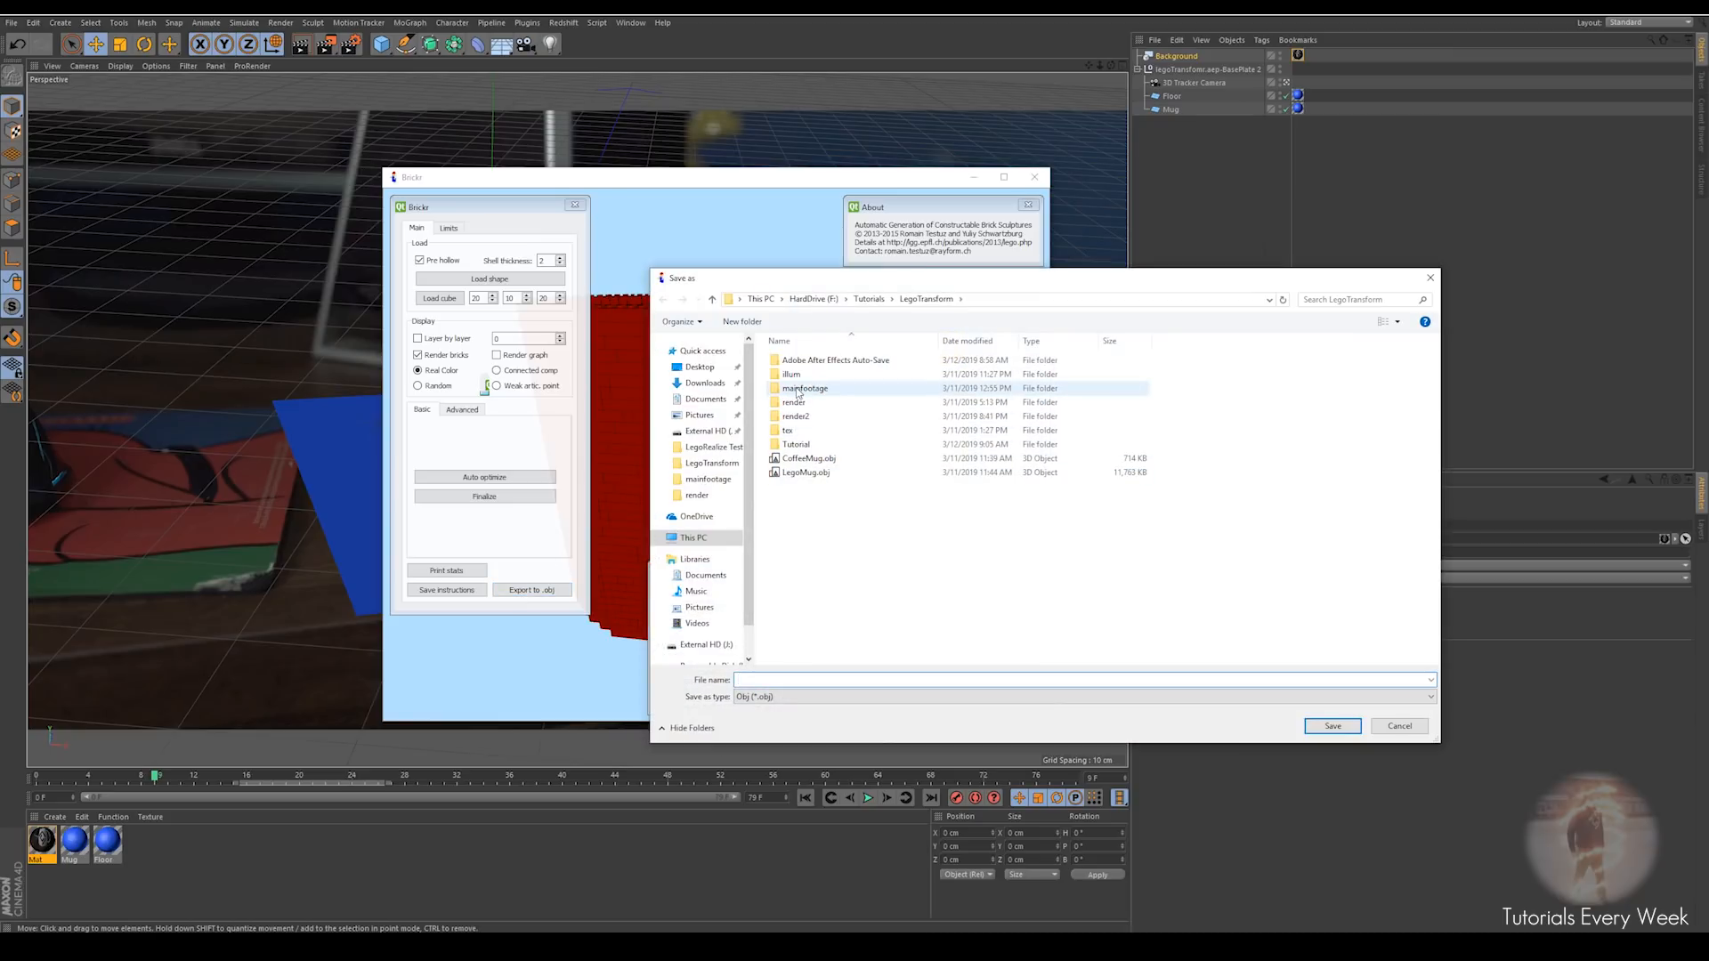
{"action": "double_click", "coordinate": [797, 445]}
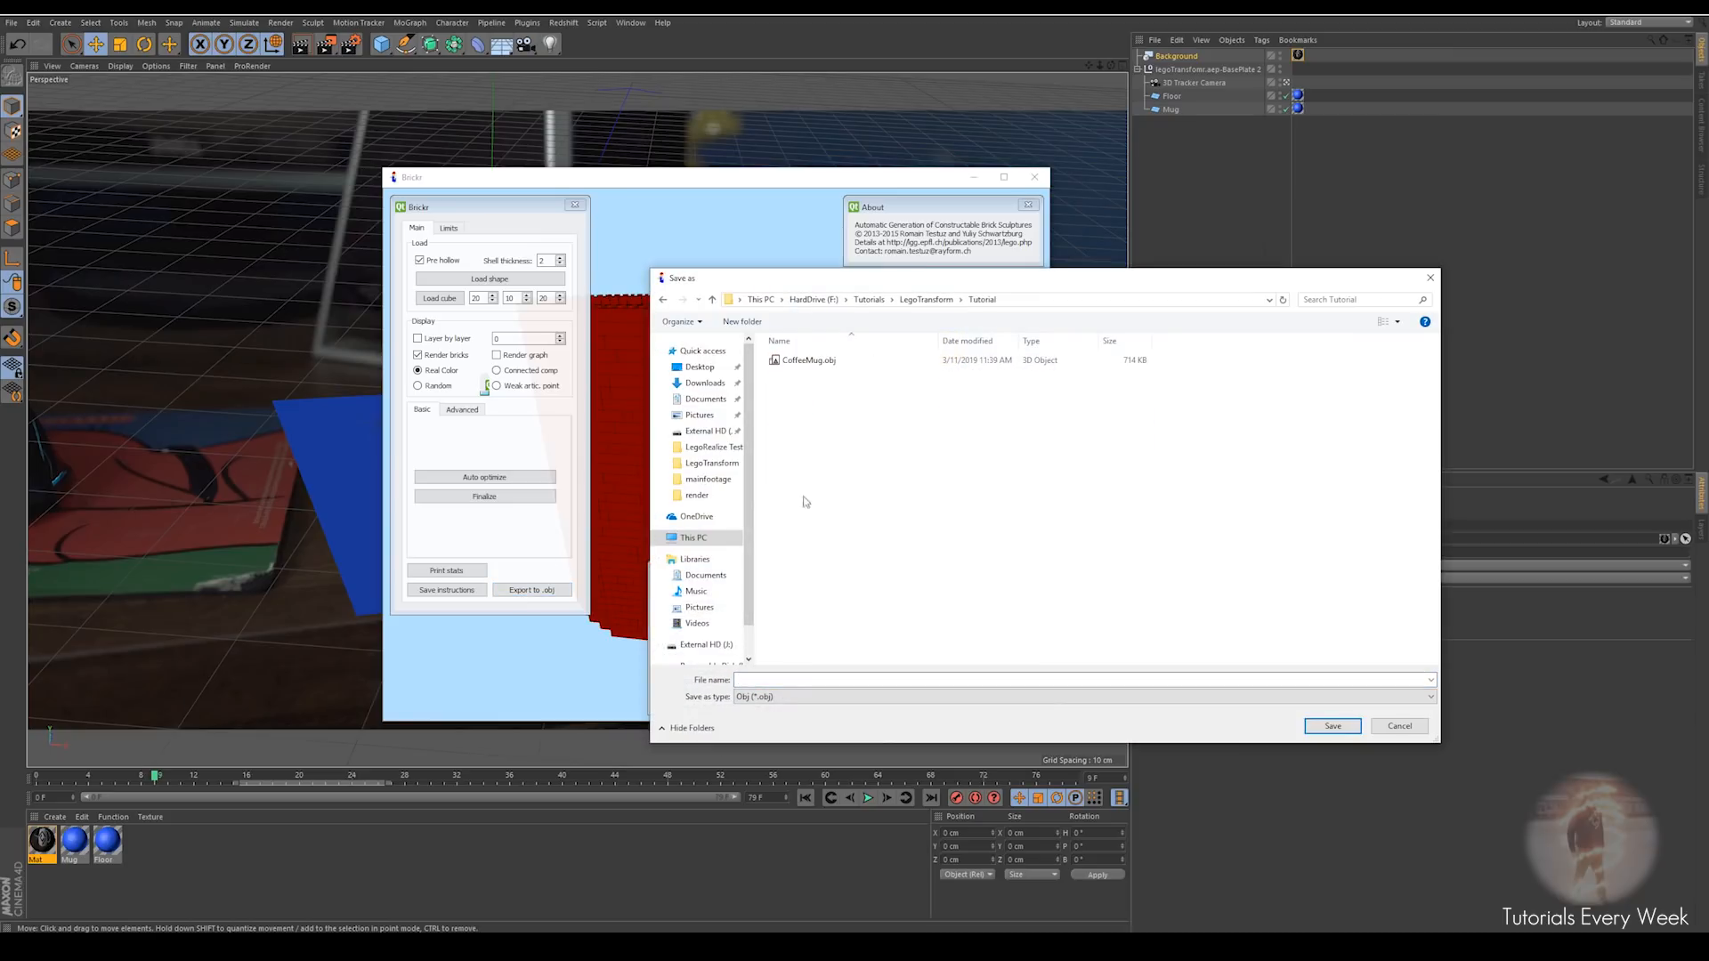
{"action": "left_click", "coordinate": [762, 681]}
{"action": "type", "text": "LegoMug"}
{"action": "key", "text": "Return"}
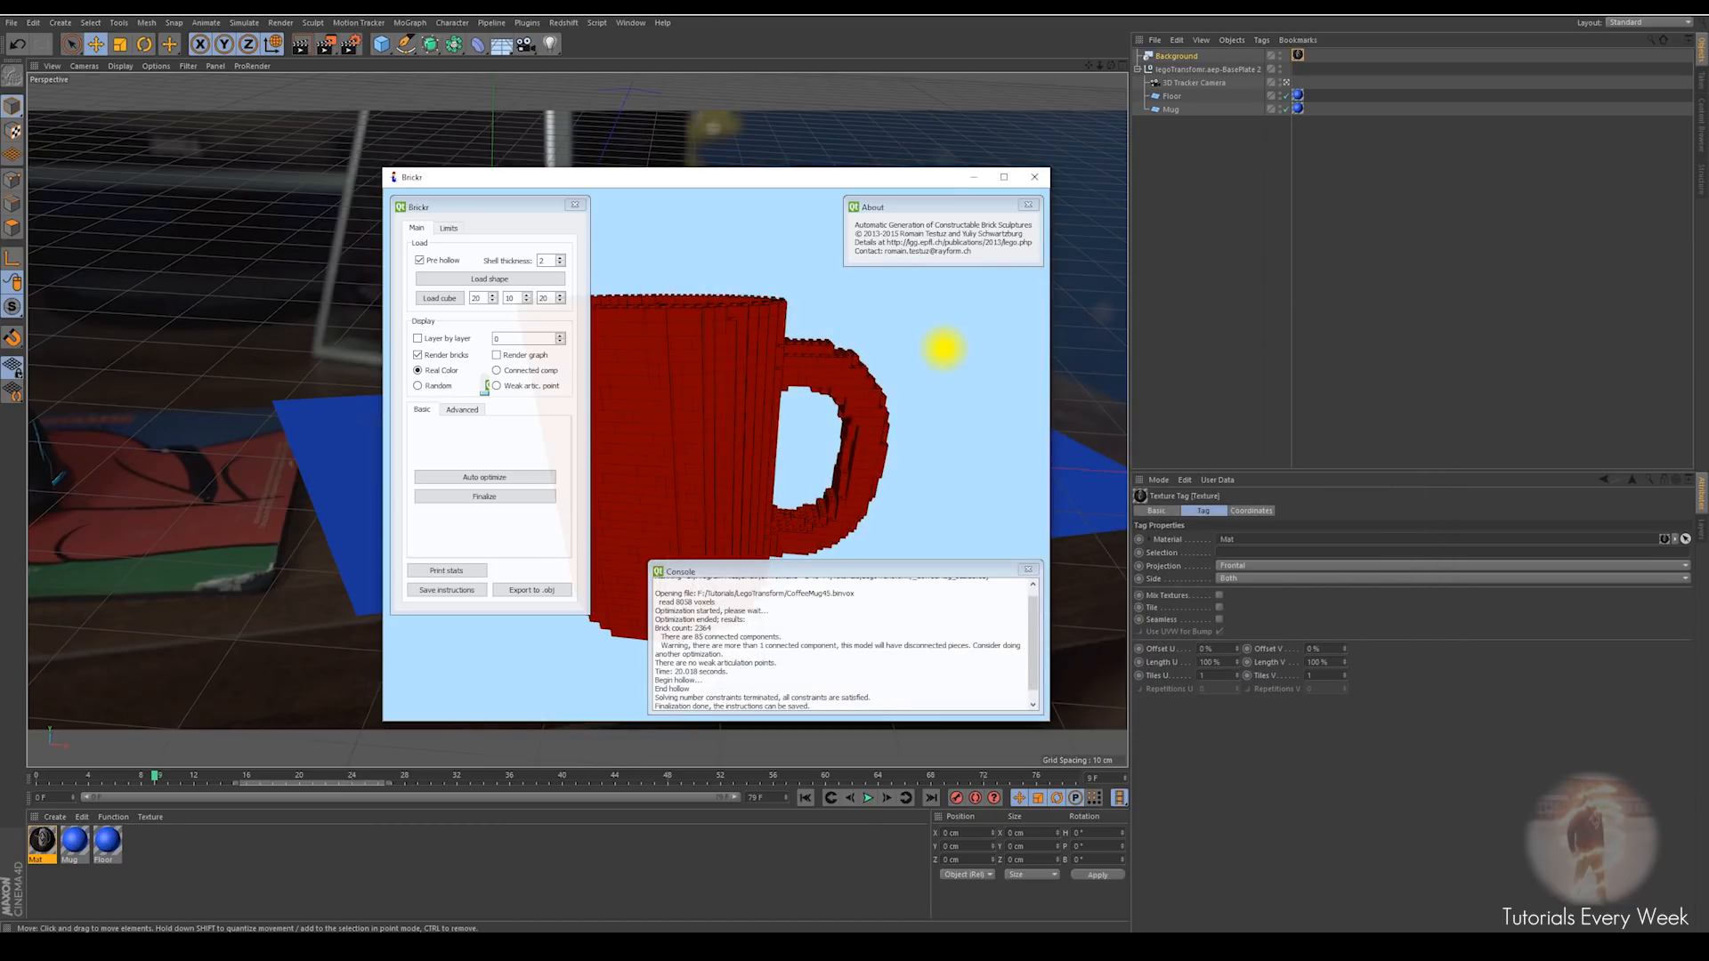
{"action": "left_click", "coordinate": [1032, 178]}
Merge LegoMug.obj from the Tutorial folder at import scale 25 and move it to about -24.6 cm on Z, in front of the Mug plane
{"action": "left_click", "coordinate": [1154, 41]}
{"action": "left_click", "coordinate": [1178, 61]}
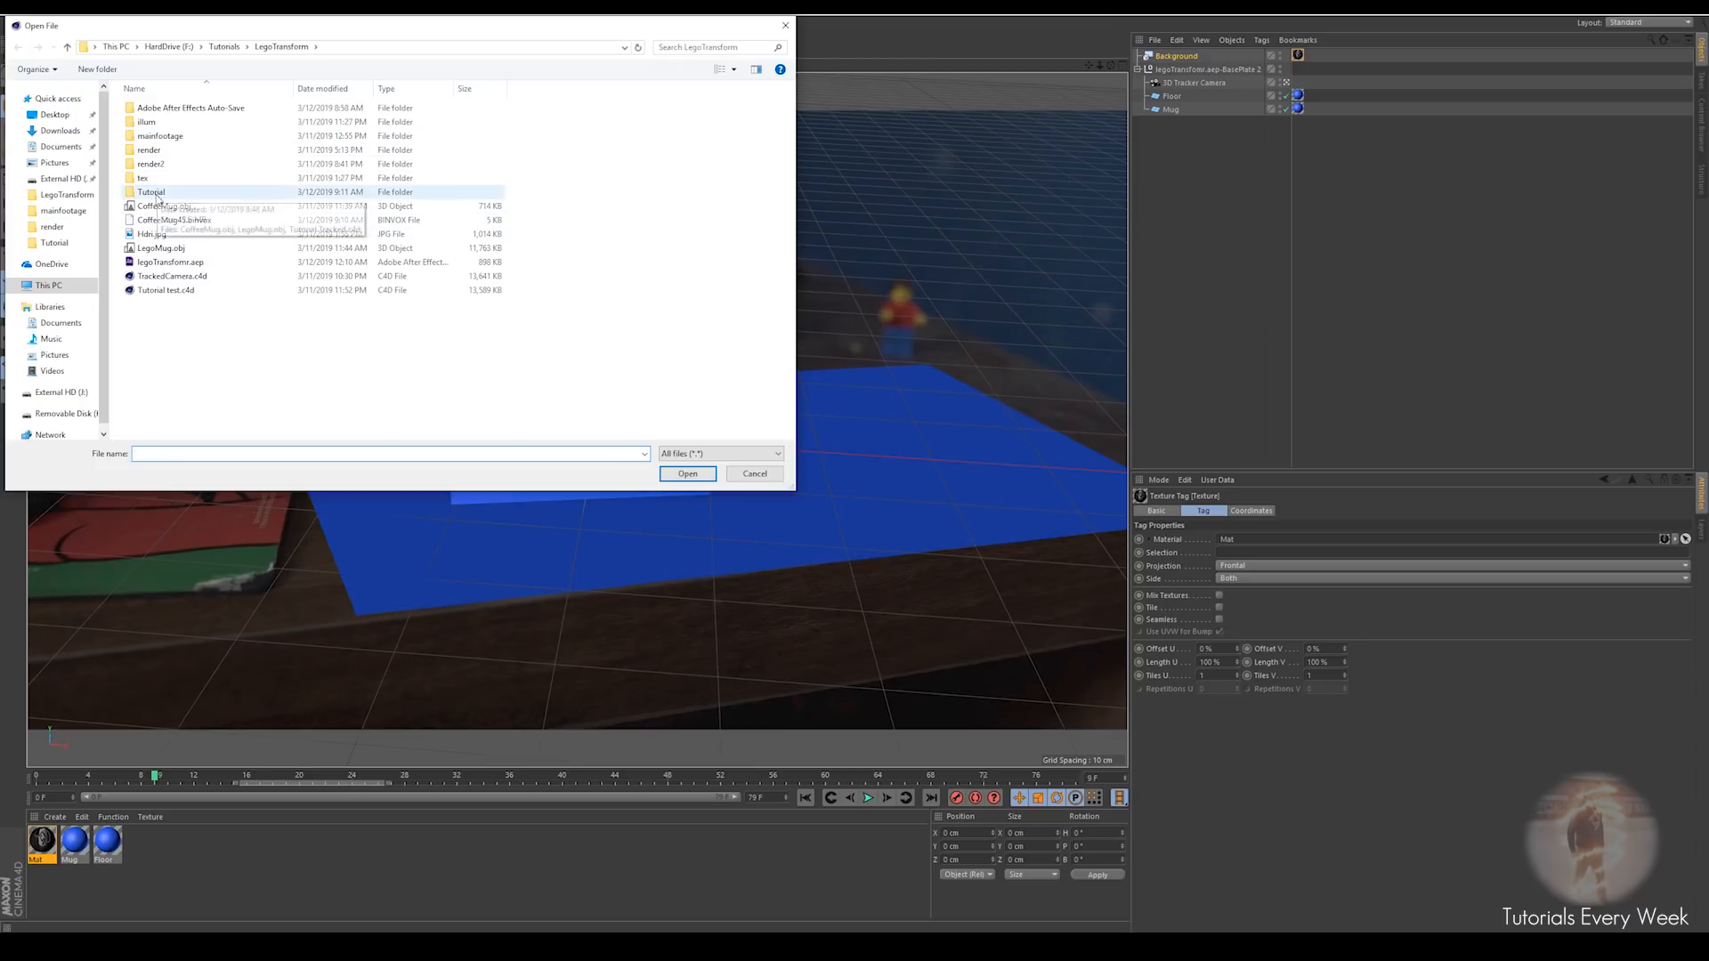
{"action": "double_click", "coordinate": [153, 193]}
{"action": "left_click", "coordinate": [158, 123]}
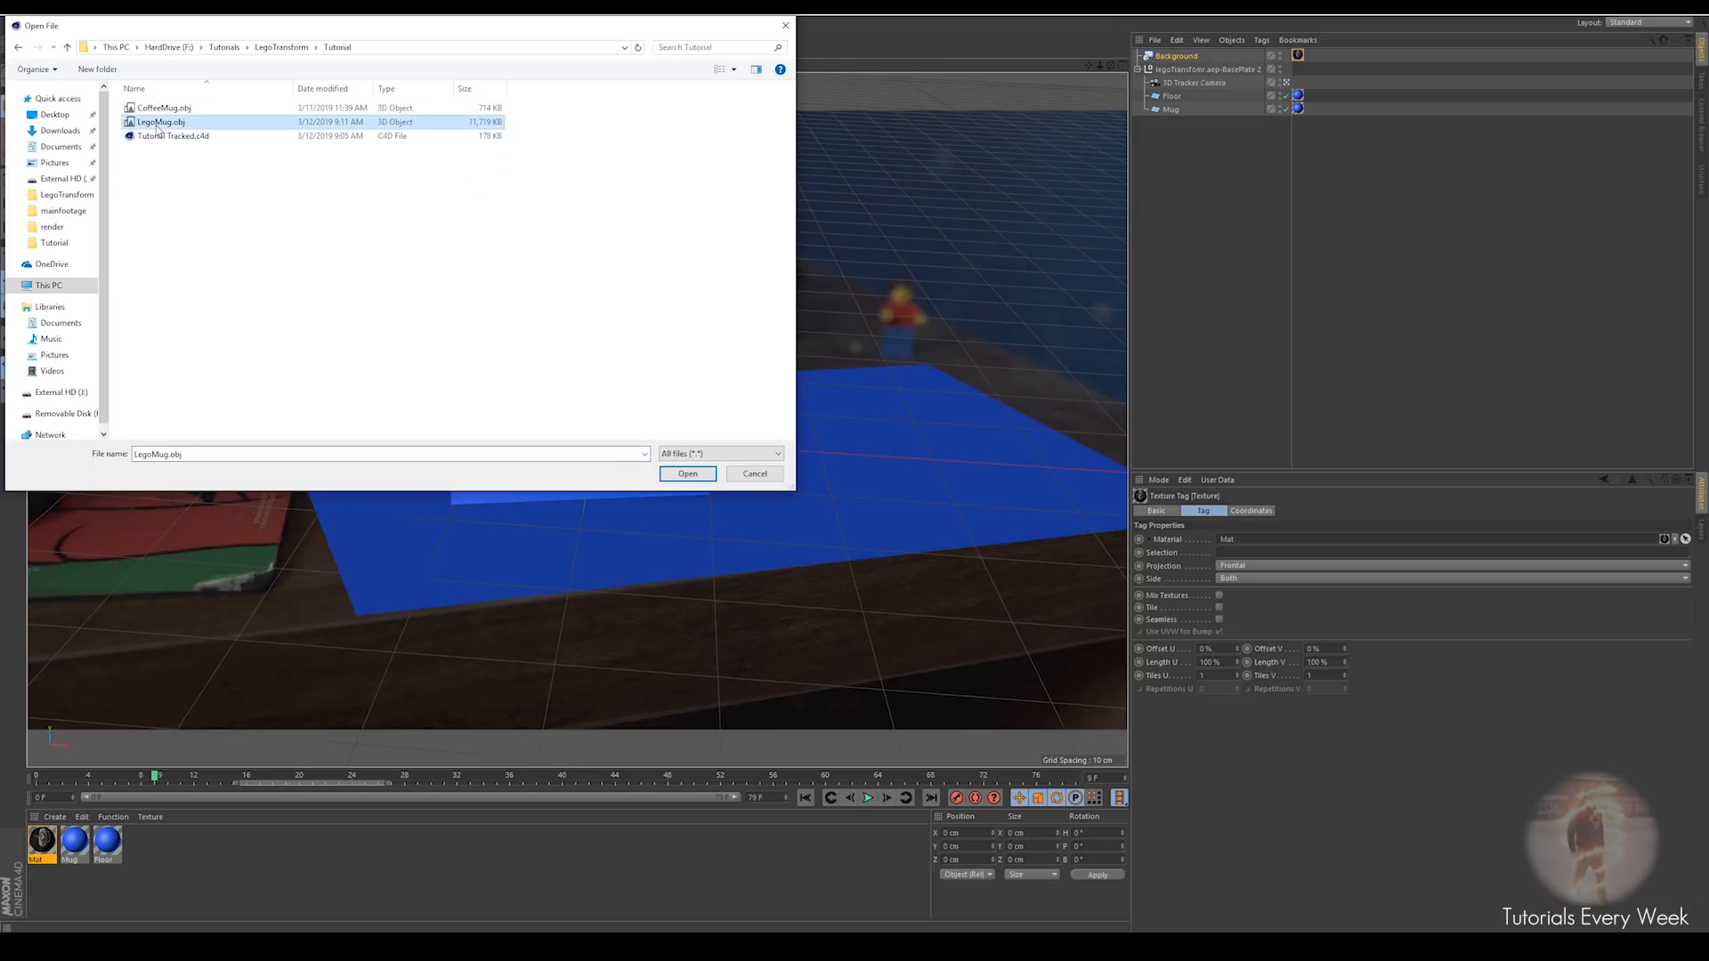
{"action": "left_click", "coordinate": [687, 474]}
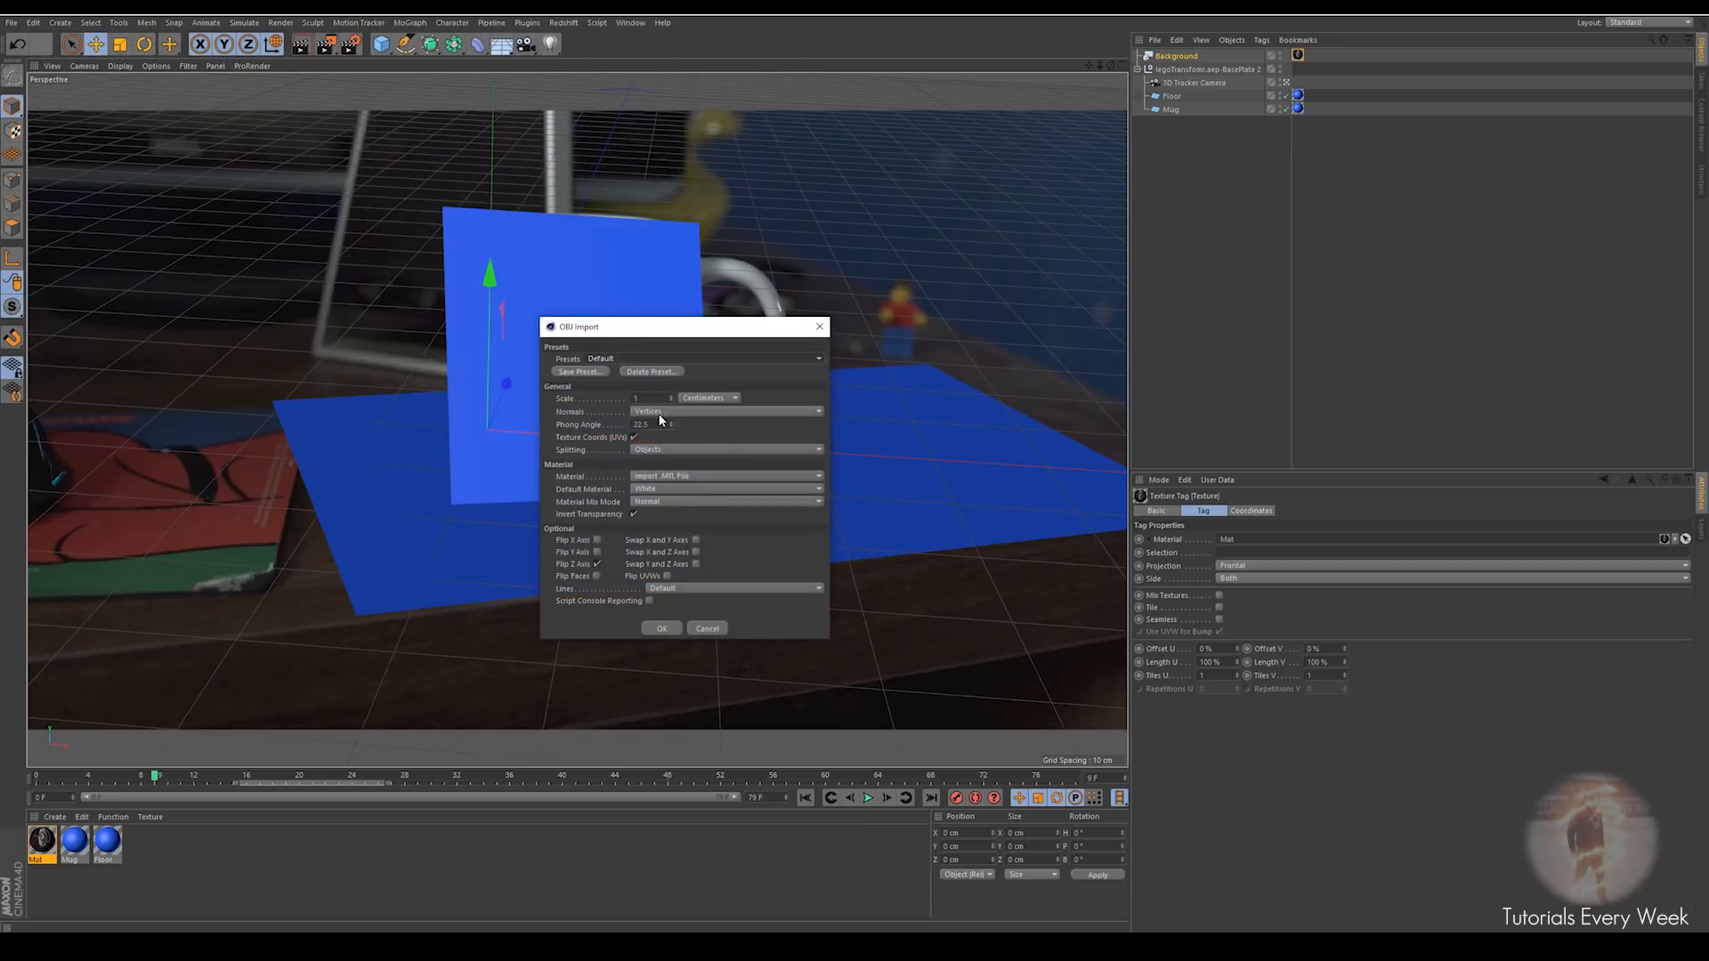
{"action": "left_click_drag", "start_coordinate": [650, 398], "coordinate": [600, 394]}
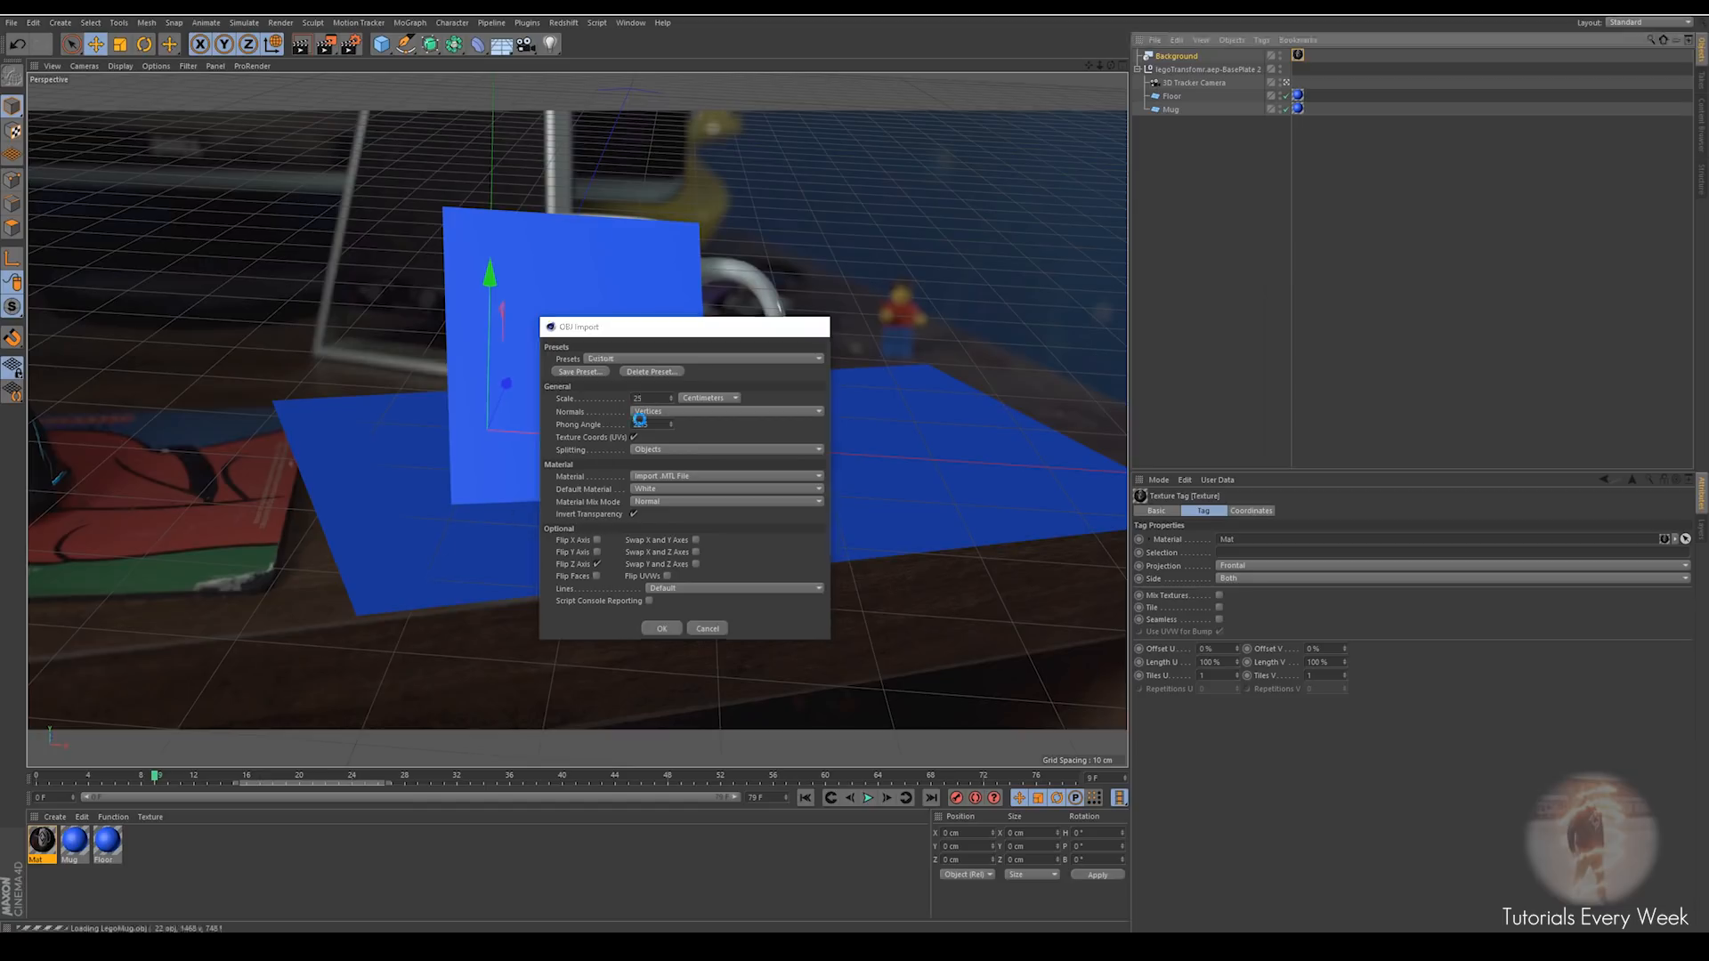
{"action": "key", "text": "Return"}
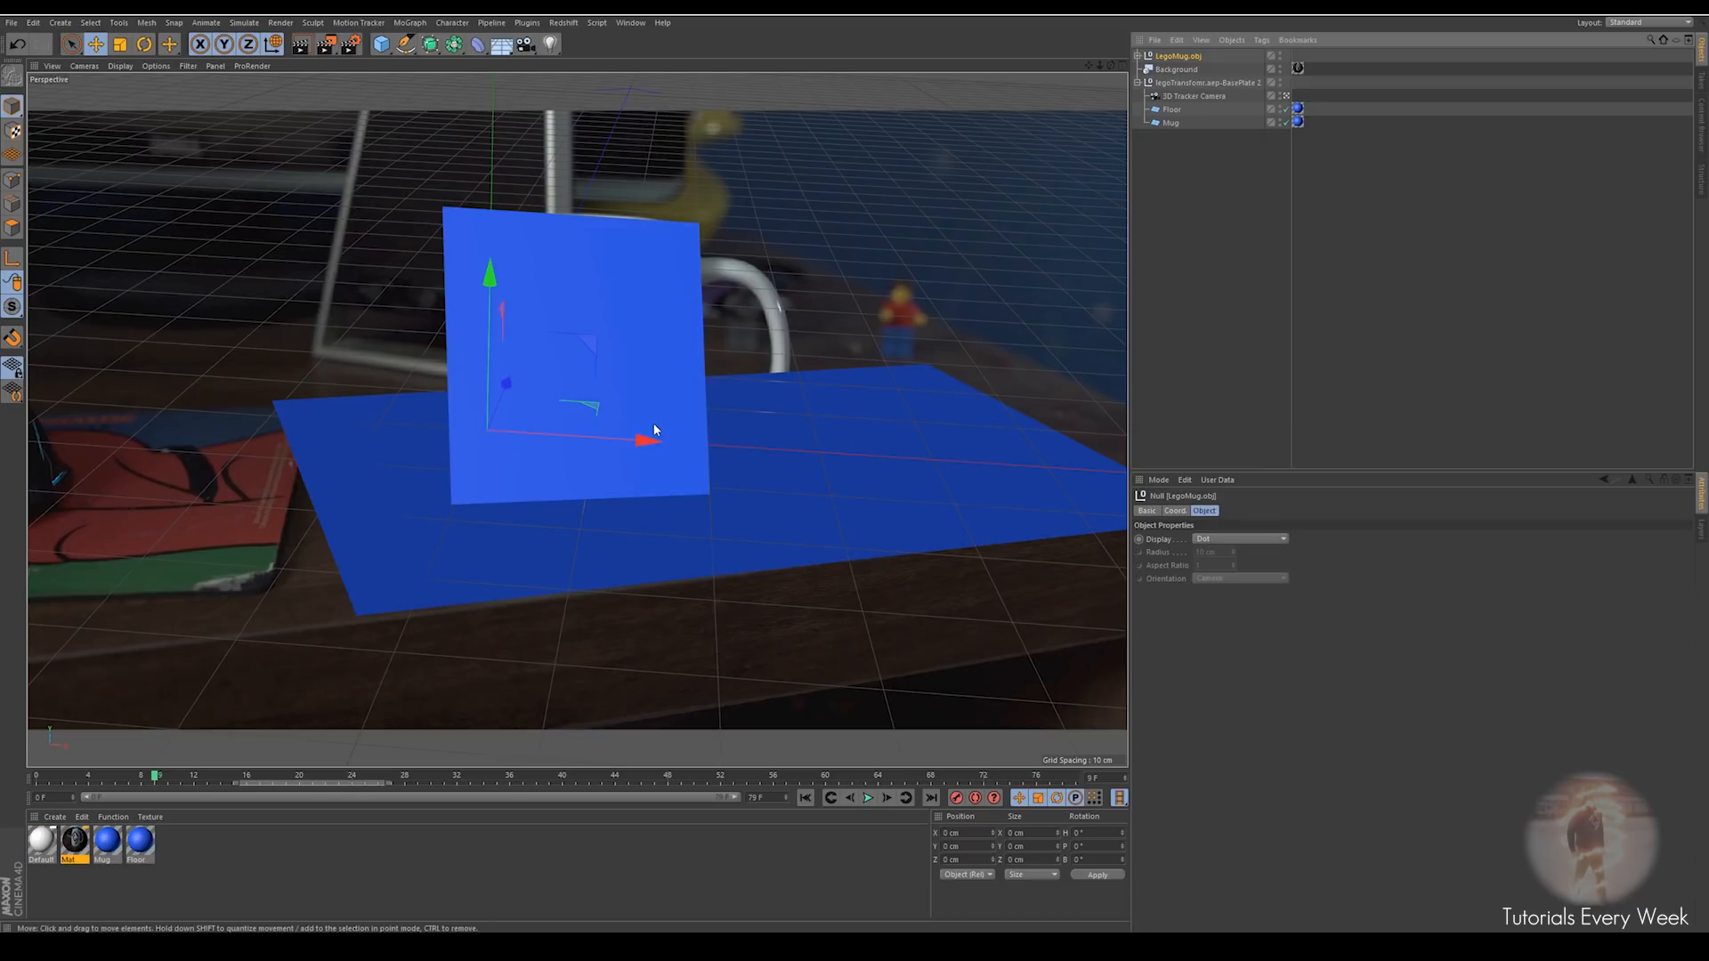
{"action": "left_click_drag", "start_coordinate": [507, 383], "coordinate": [392, 449]}
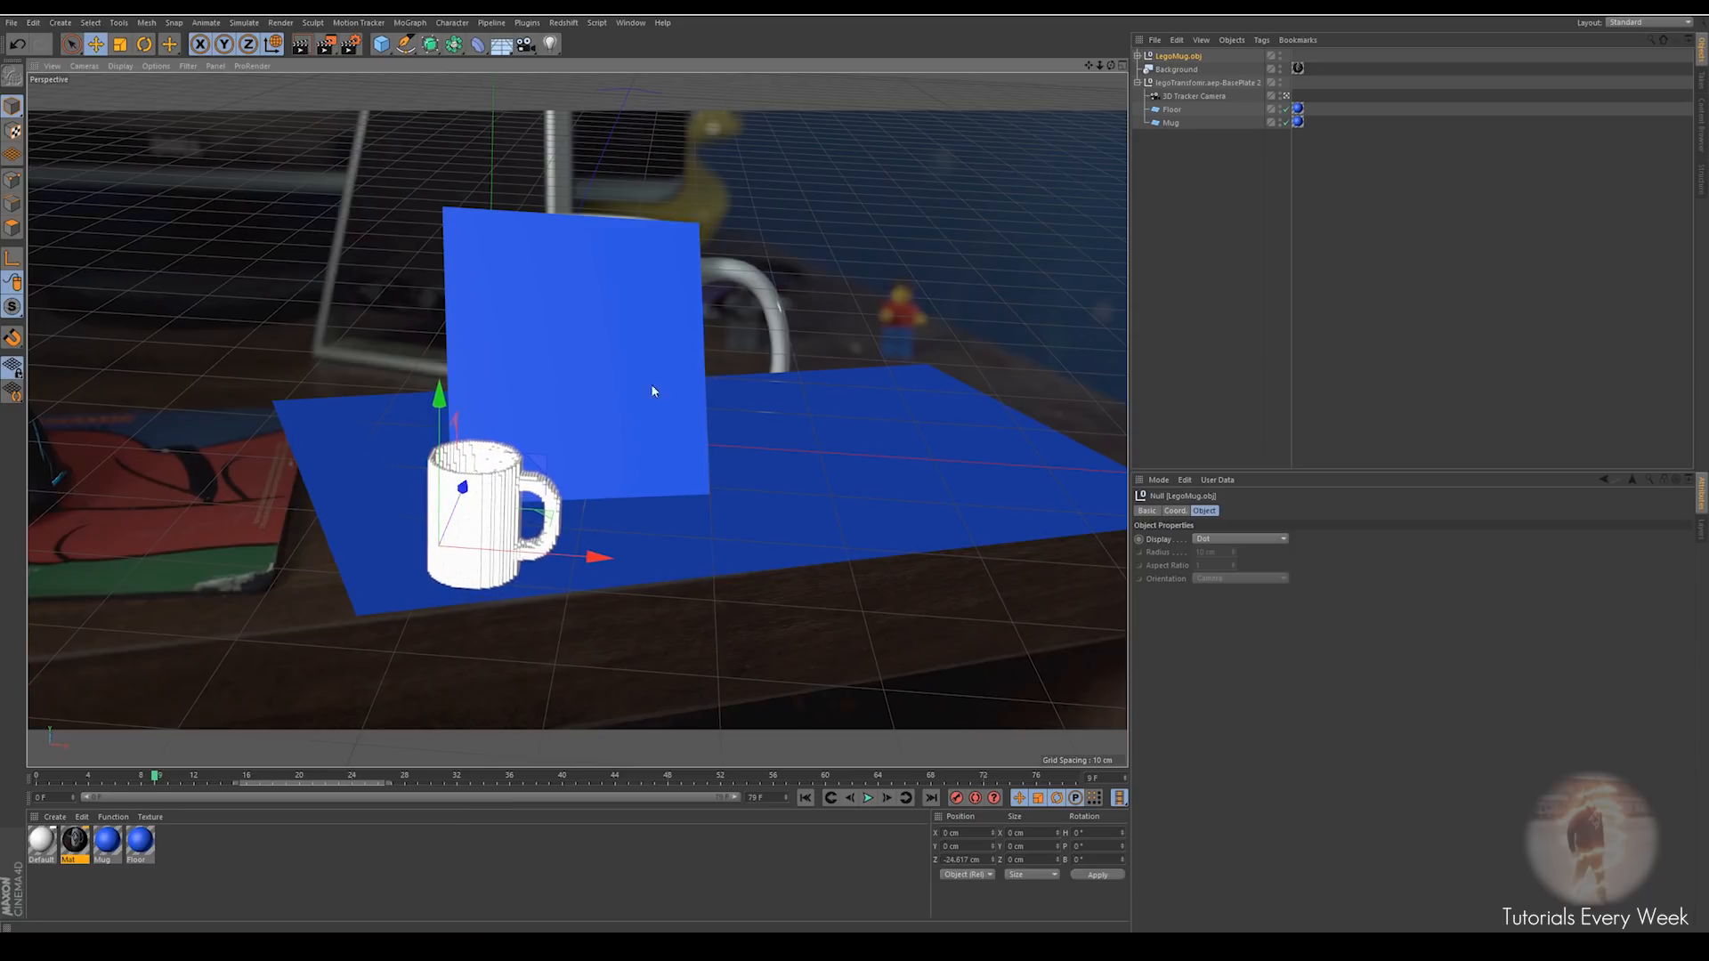
Delete the default material tags from all brick objects inside the LegoMug.obj group
{"action": "left_click", "coordinate": [1137, 55]}
{"action": "left_click", "coordinate": [1296, 67]}
{"action": "left_click", "coordinate": [1414, 153]}
{"action": "left_click", "coordinate": [1298, 68]}
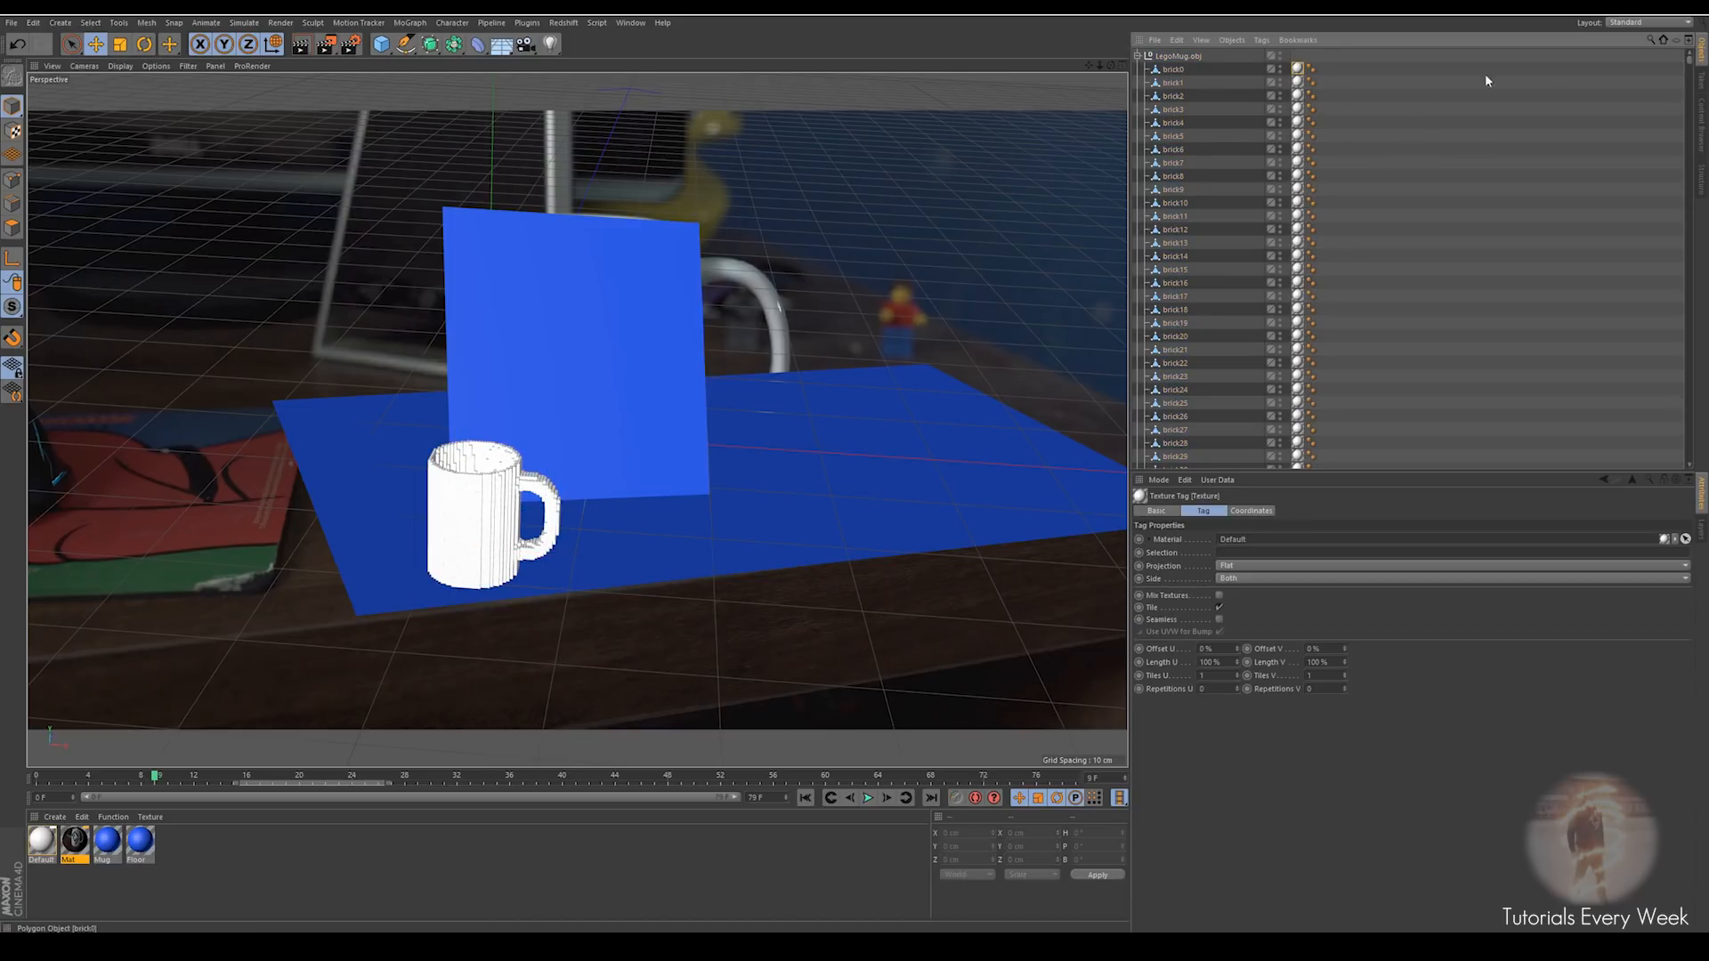
{"action": "left_click_drag", "start_coordinate": [1689, 63], "coordinate": [1673, 389]}
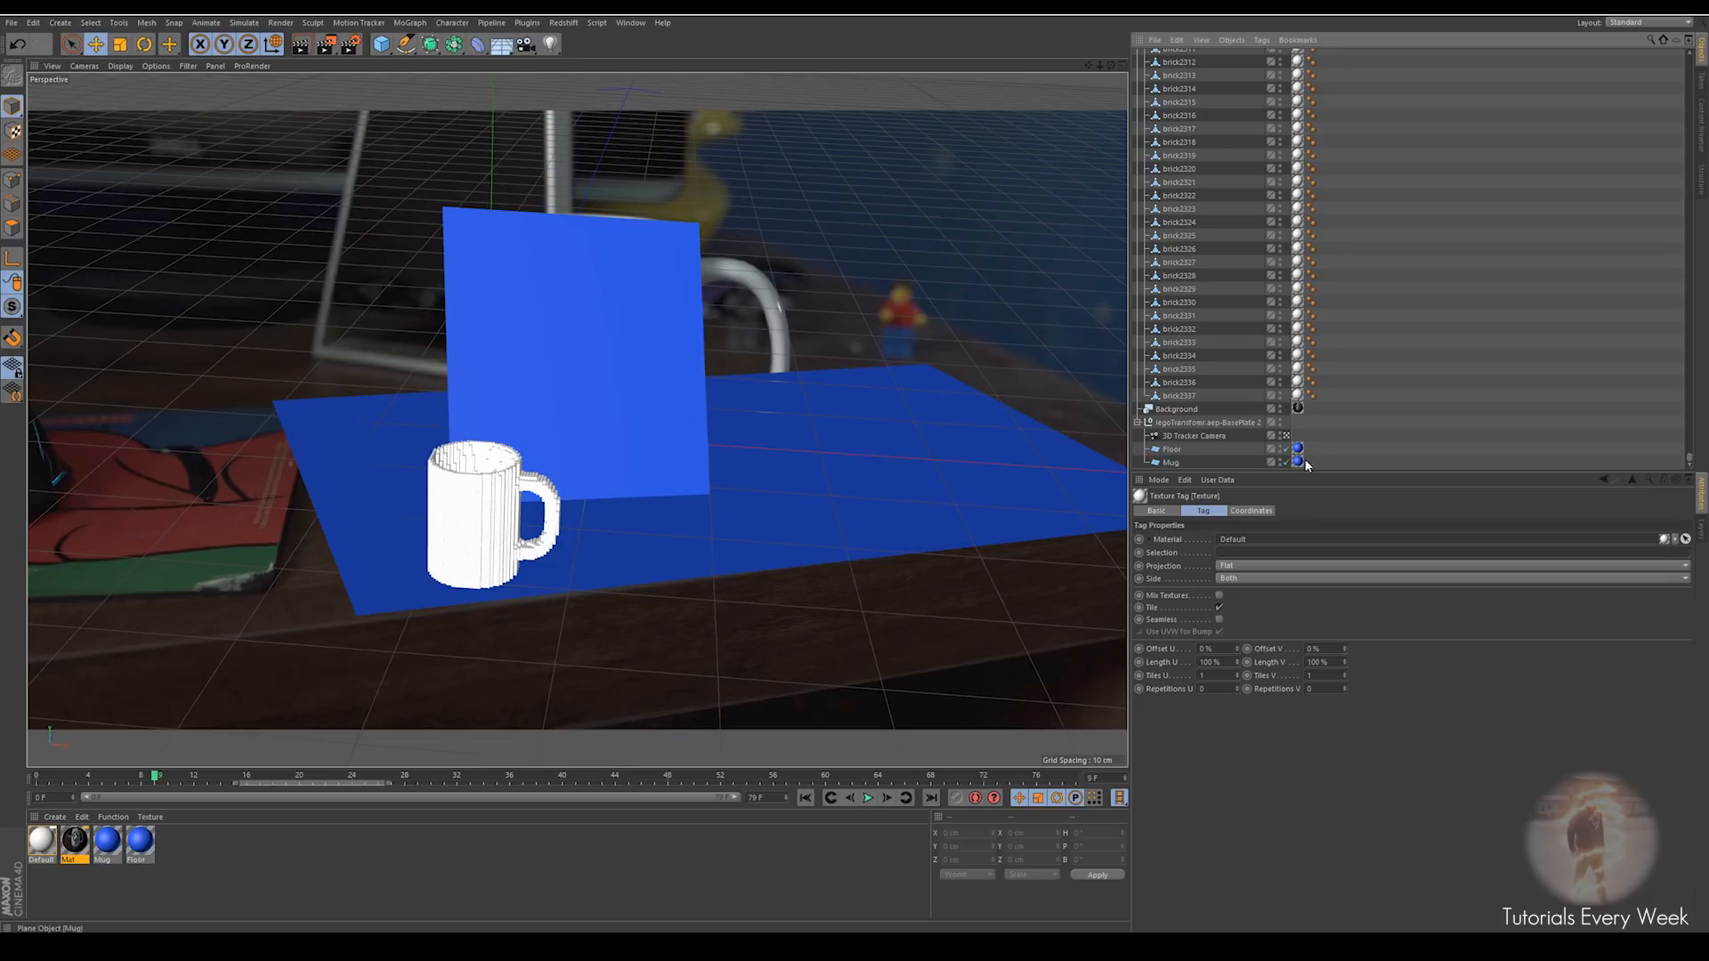
{"action": "left_click", "coordinate": [1297, 396], "text": "shift"}
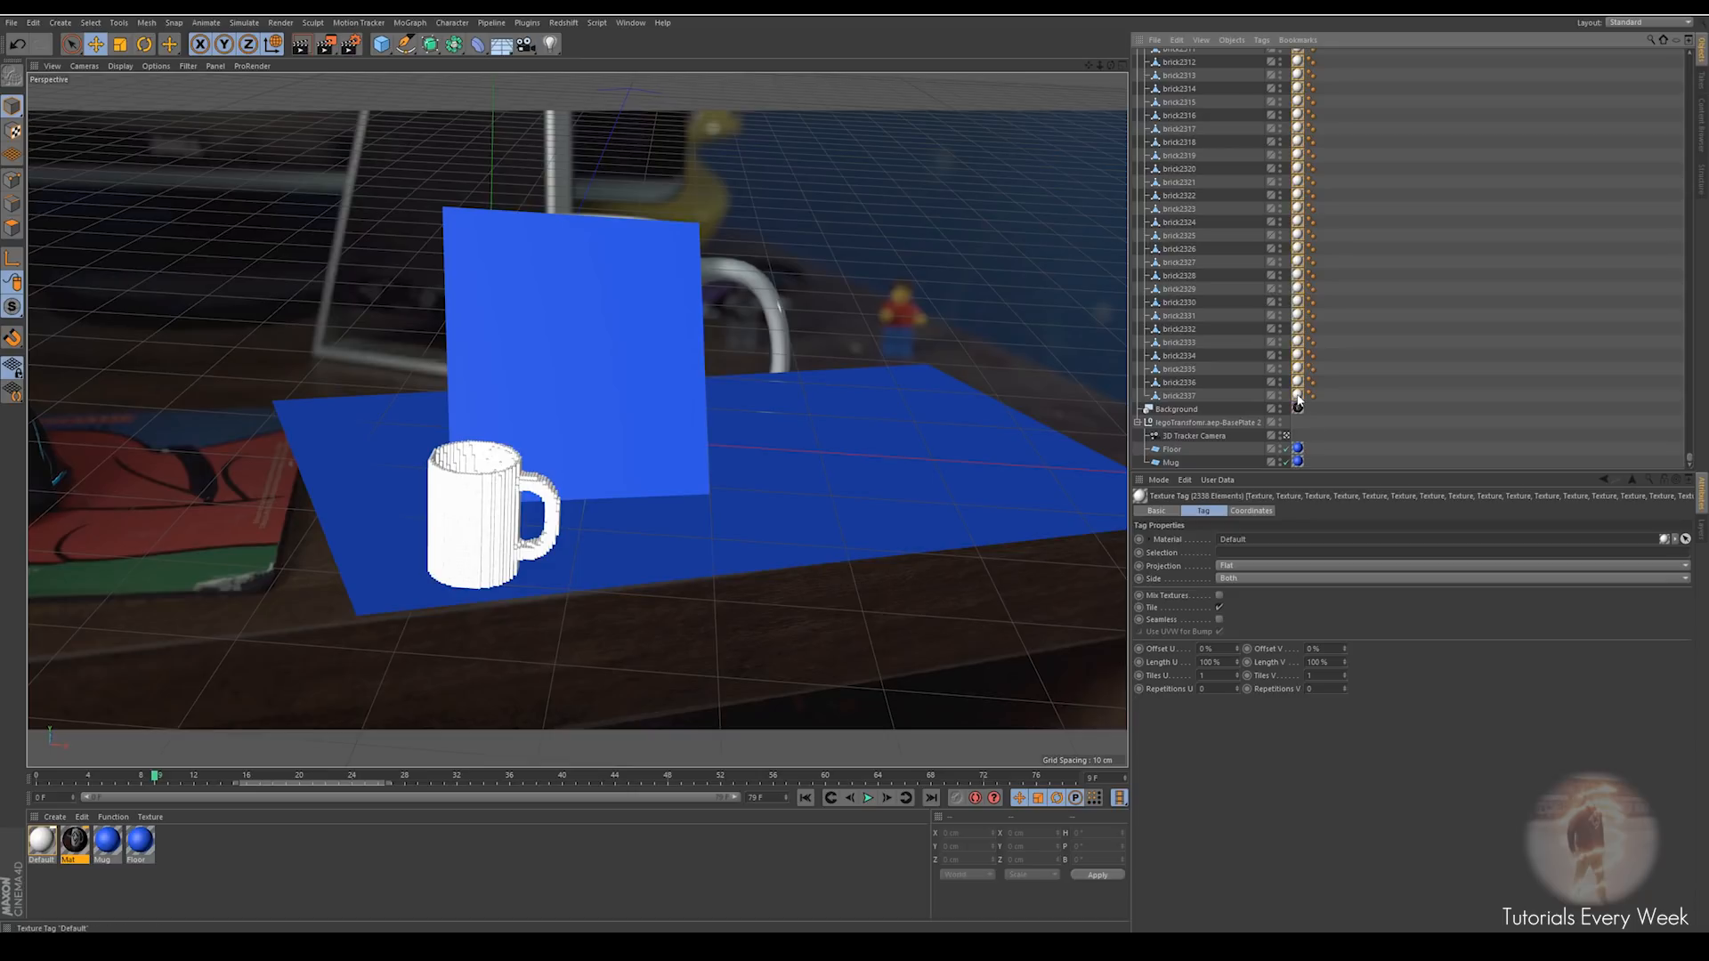
{"action": "key", "text": "Delete"}
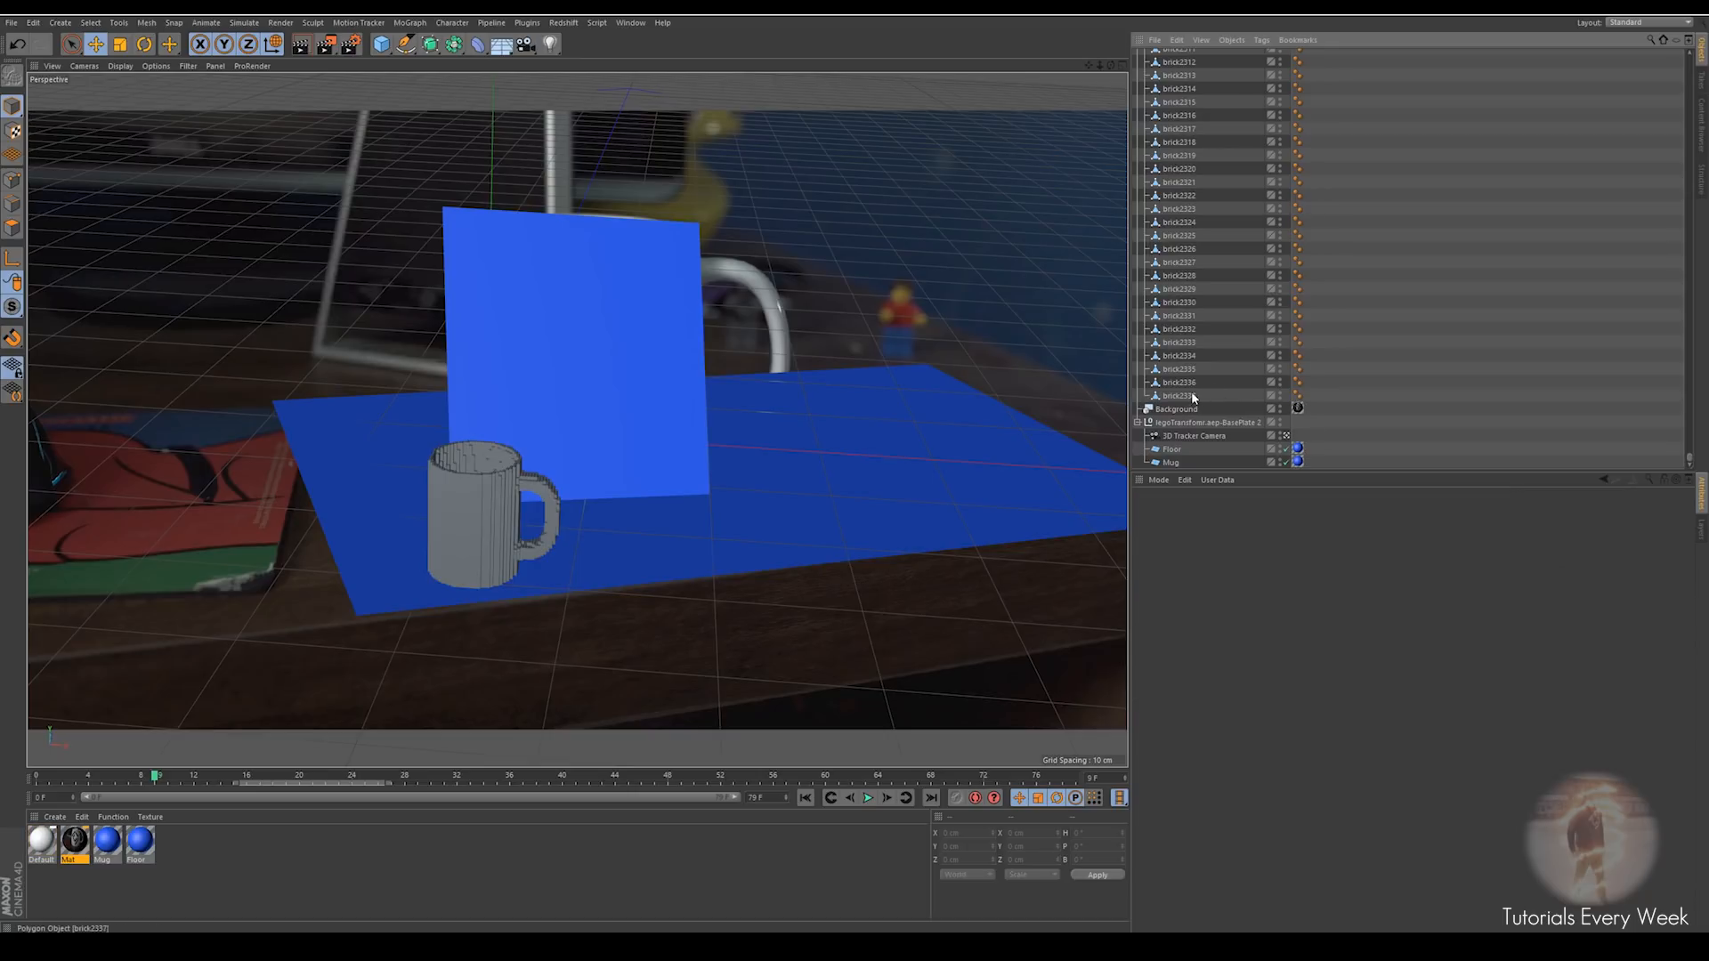
Add a MoGraph Fracture object and make all the brick objects its children
{"action": "left_click", "coordinate": [410, 22]}
{"action": "left_click", "coordinate": [422, 194]}
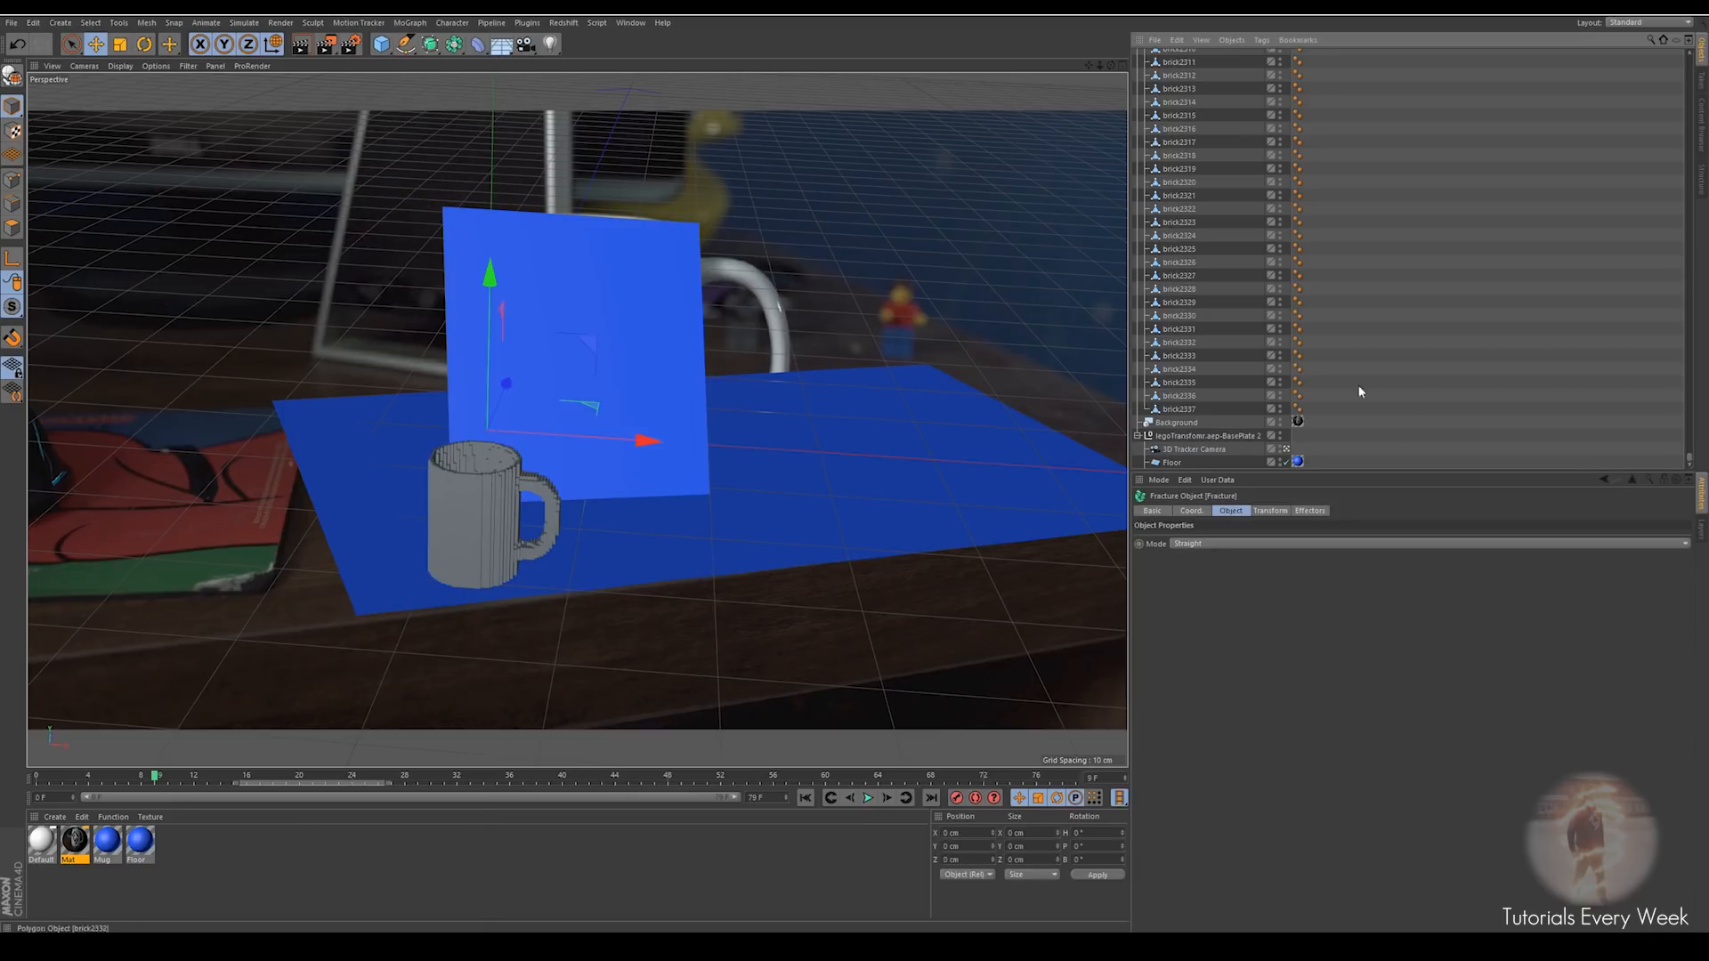
{"action": "left_click", "coordinate": [1180, 411]}
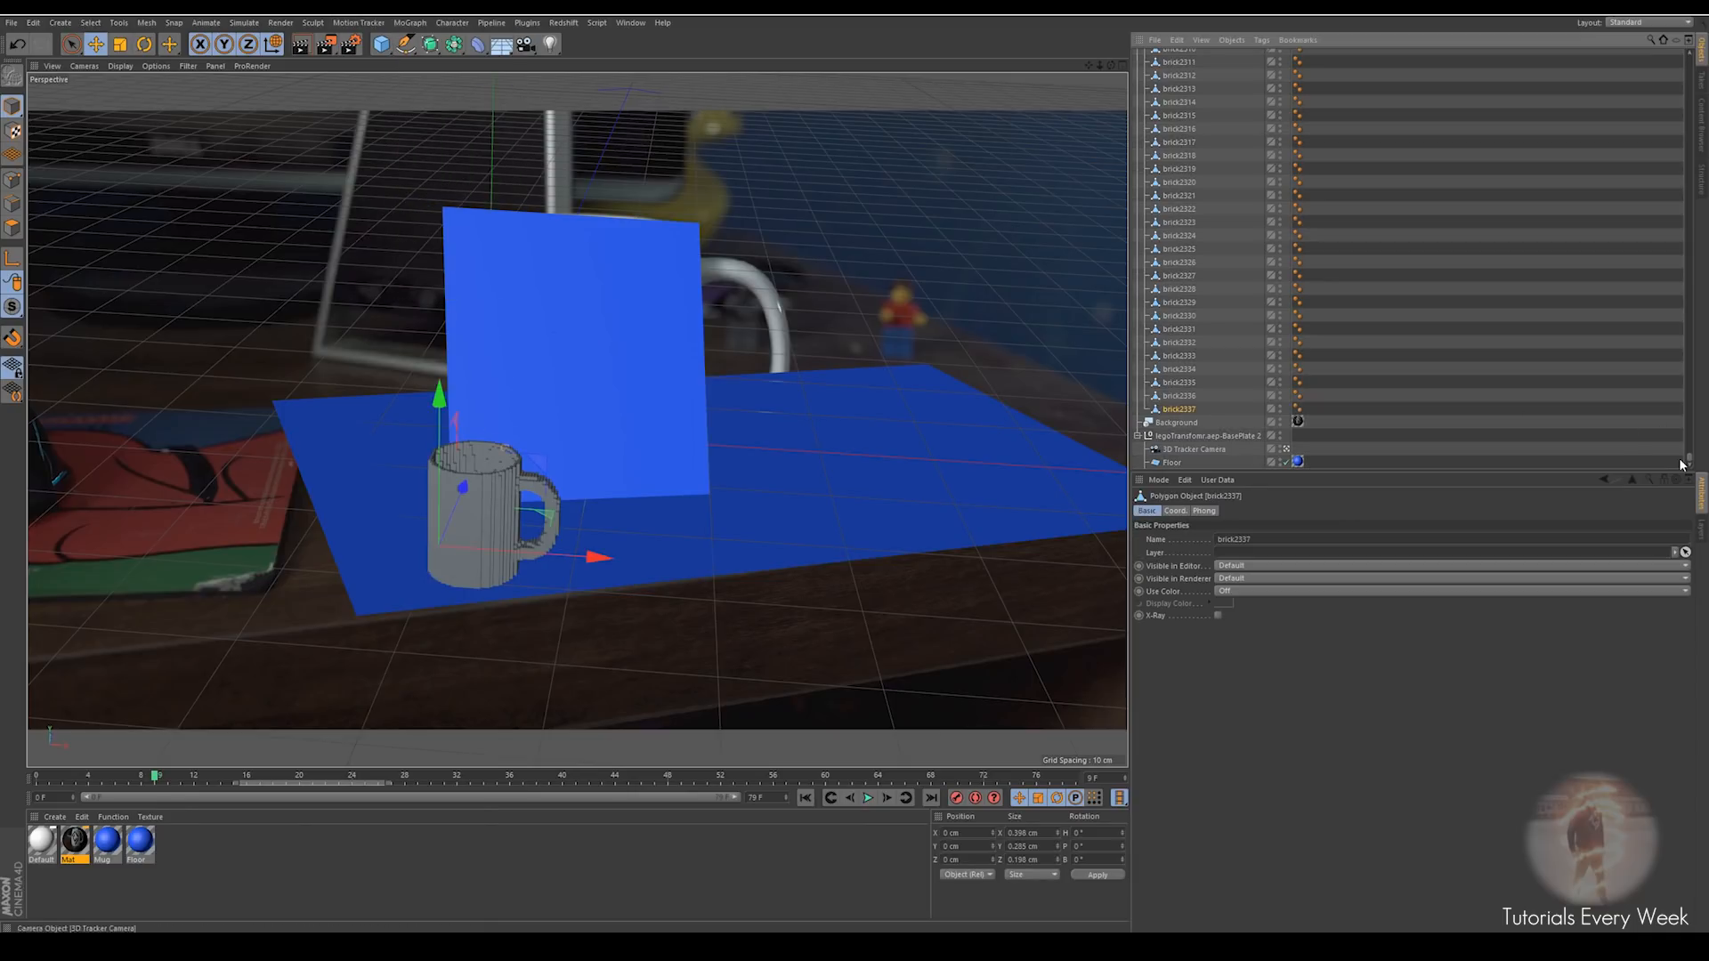
{"action": "left_click_drag", "start_coordinate": [1689, 461], "coordinate": [1680, 34]}
{"action": "left_click", "coordinate": [1172, 83], "text": "shift"}
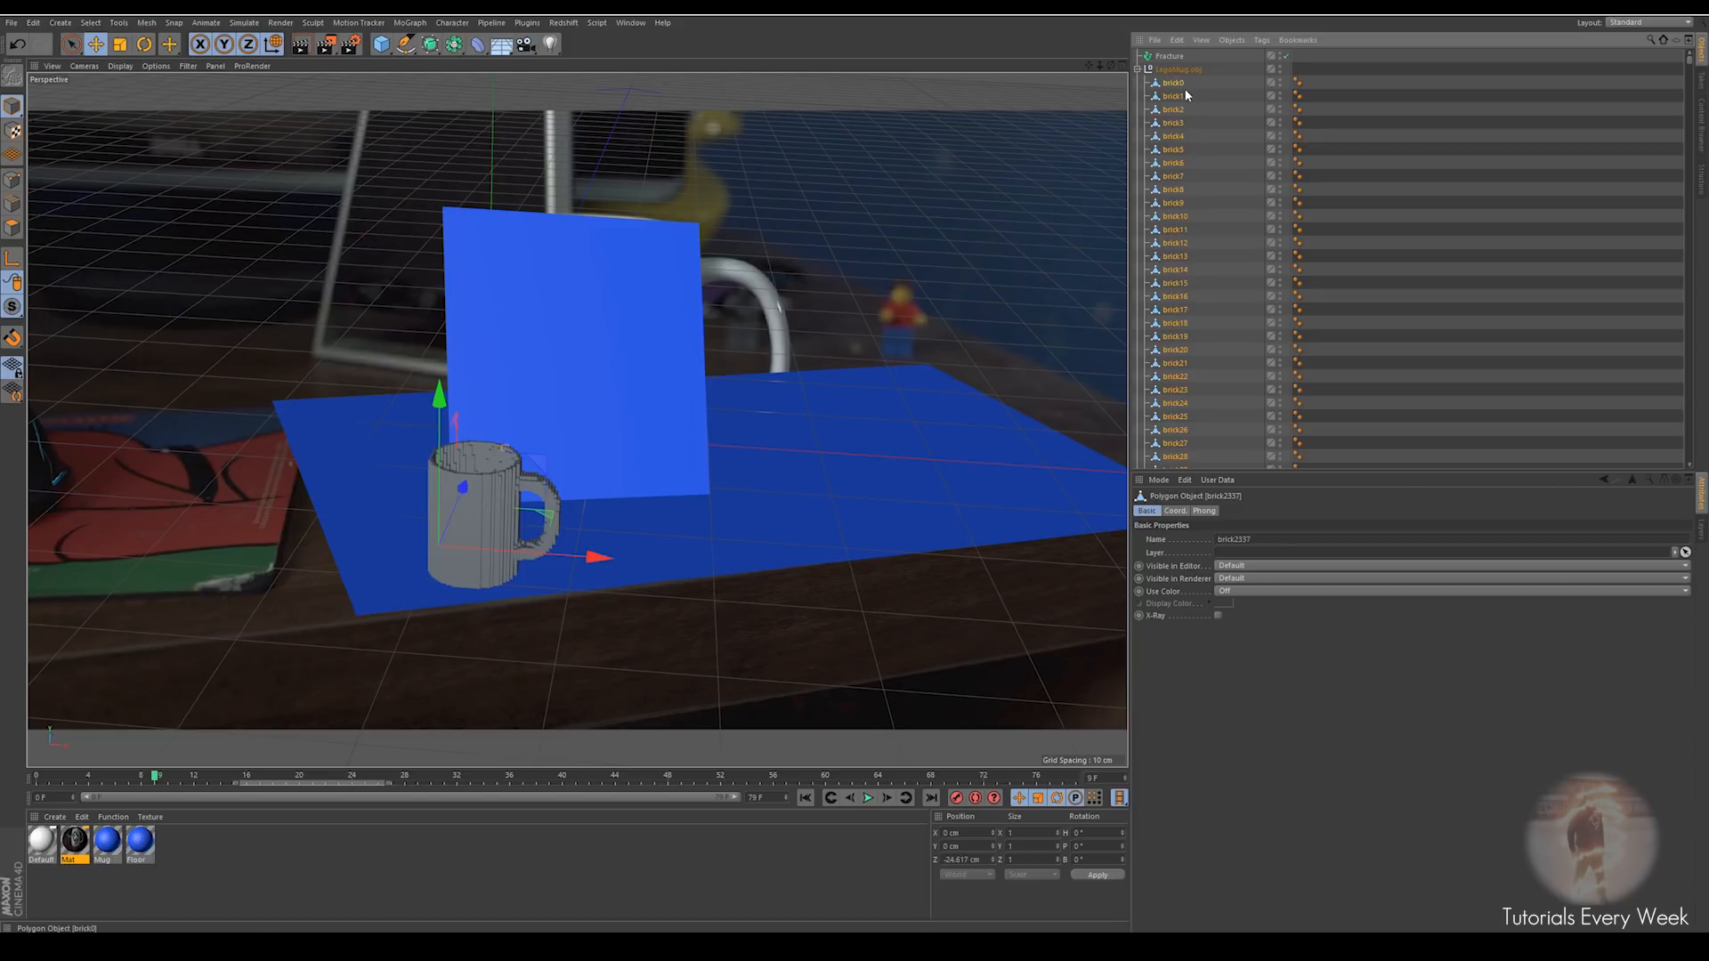
{"action": "left_click_drag", "start_coordinate": [1172, 83], "coordinate": [1173, 60]}
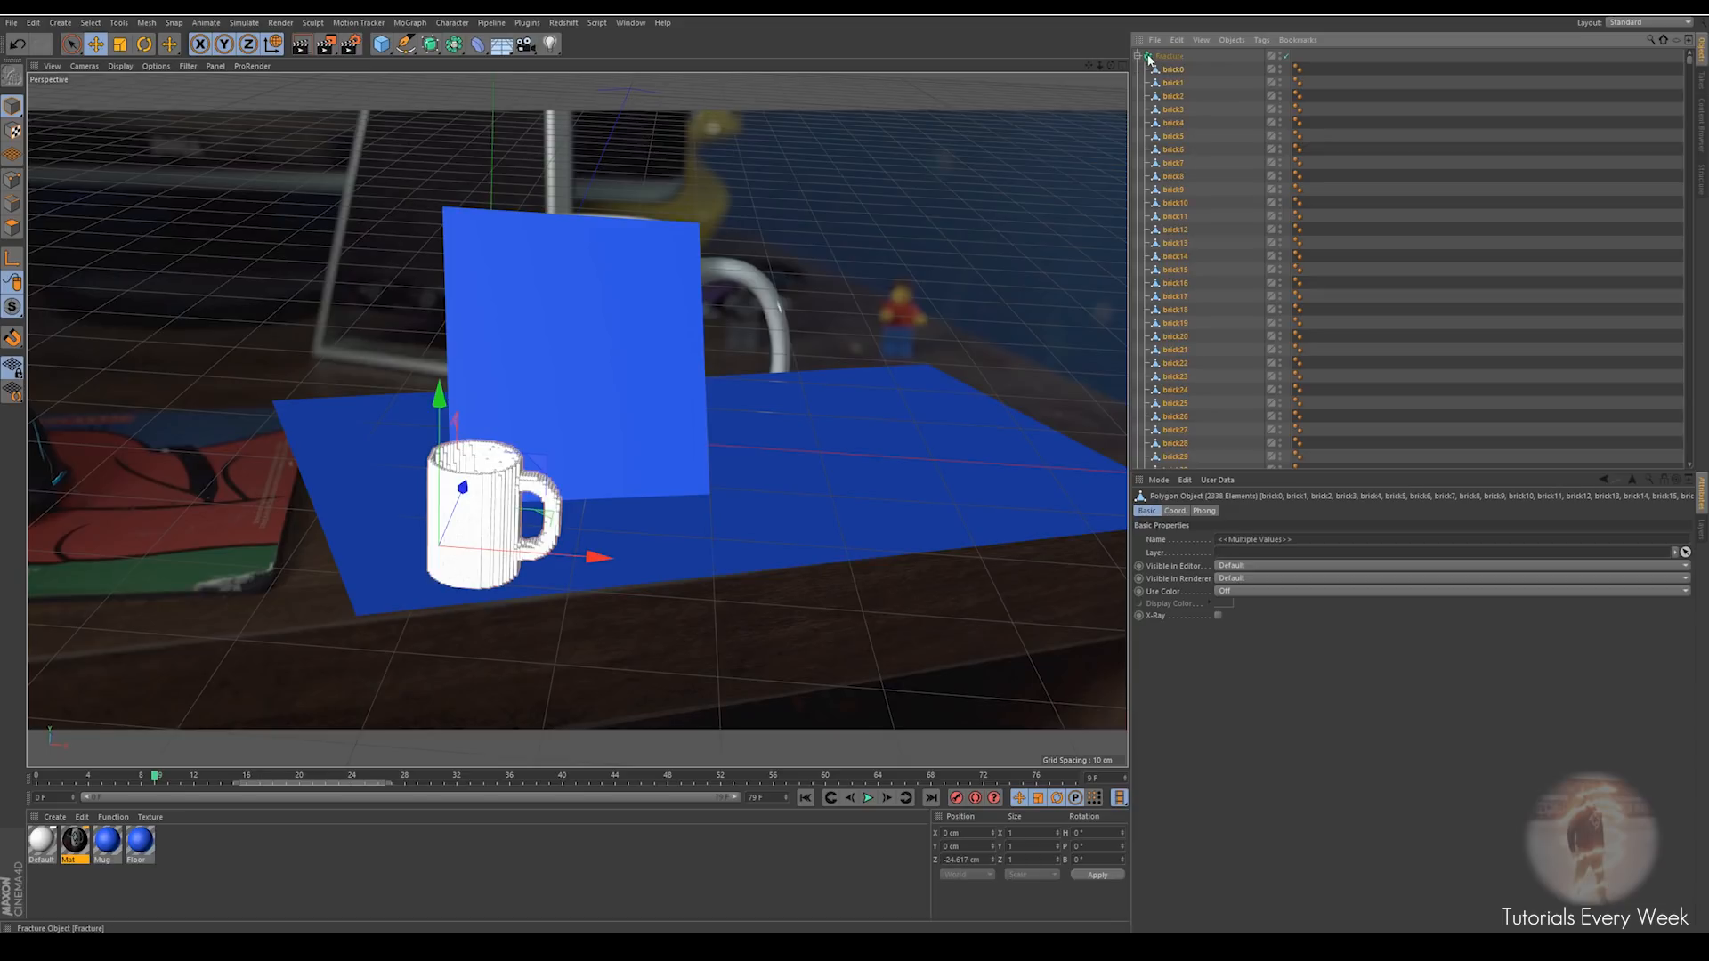
Delete the empty LegoMug.obj null and rename the Fracture object as LegoMug
{"action": "left_click", "coordinate": [1172, 70]}
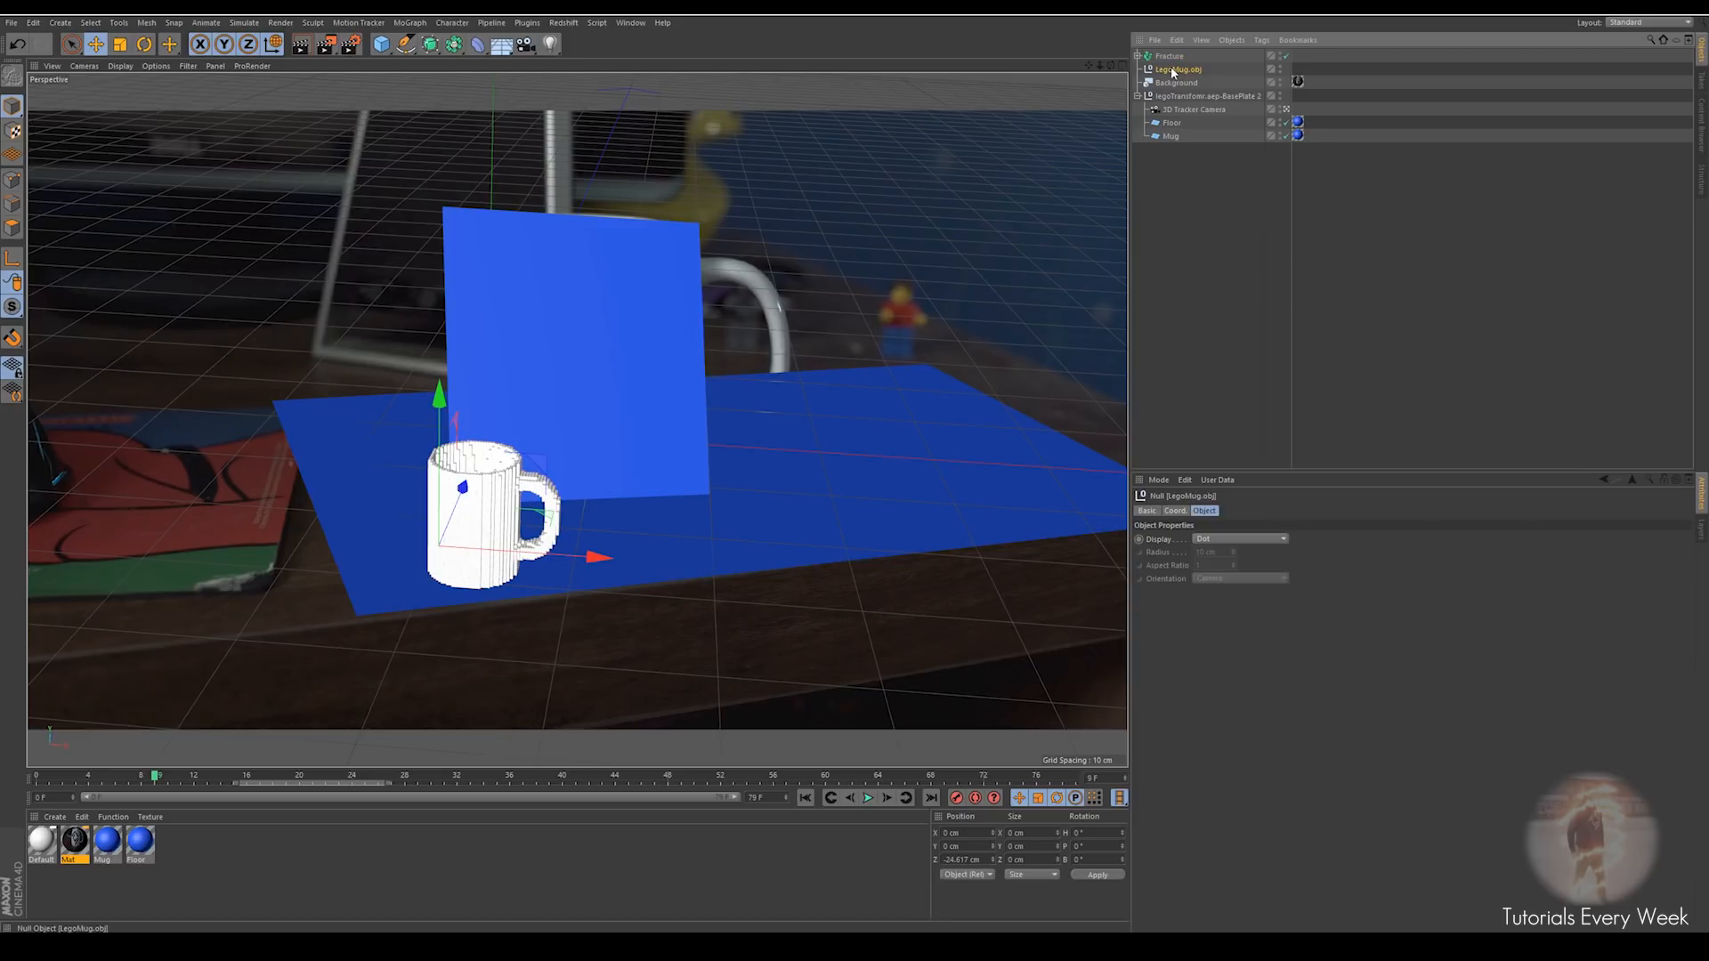
{"action": "key", "text": "Delete"}
{"action": "left_click", "coordinate": [1170, 56]}
{"action": "double_click", "coordinate": [1169, 56]}
{"action": "type", "text": "Leg"}
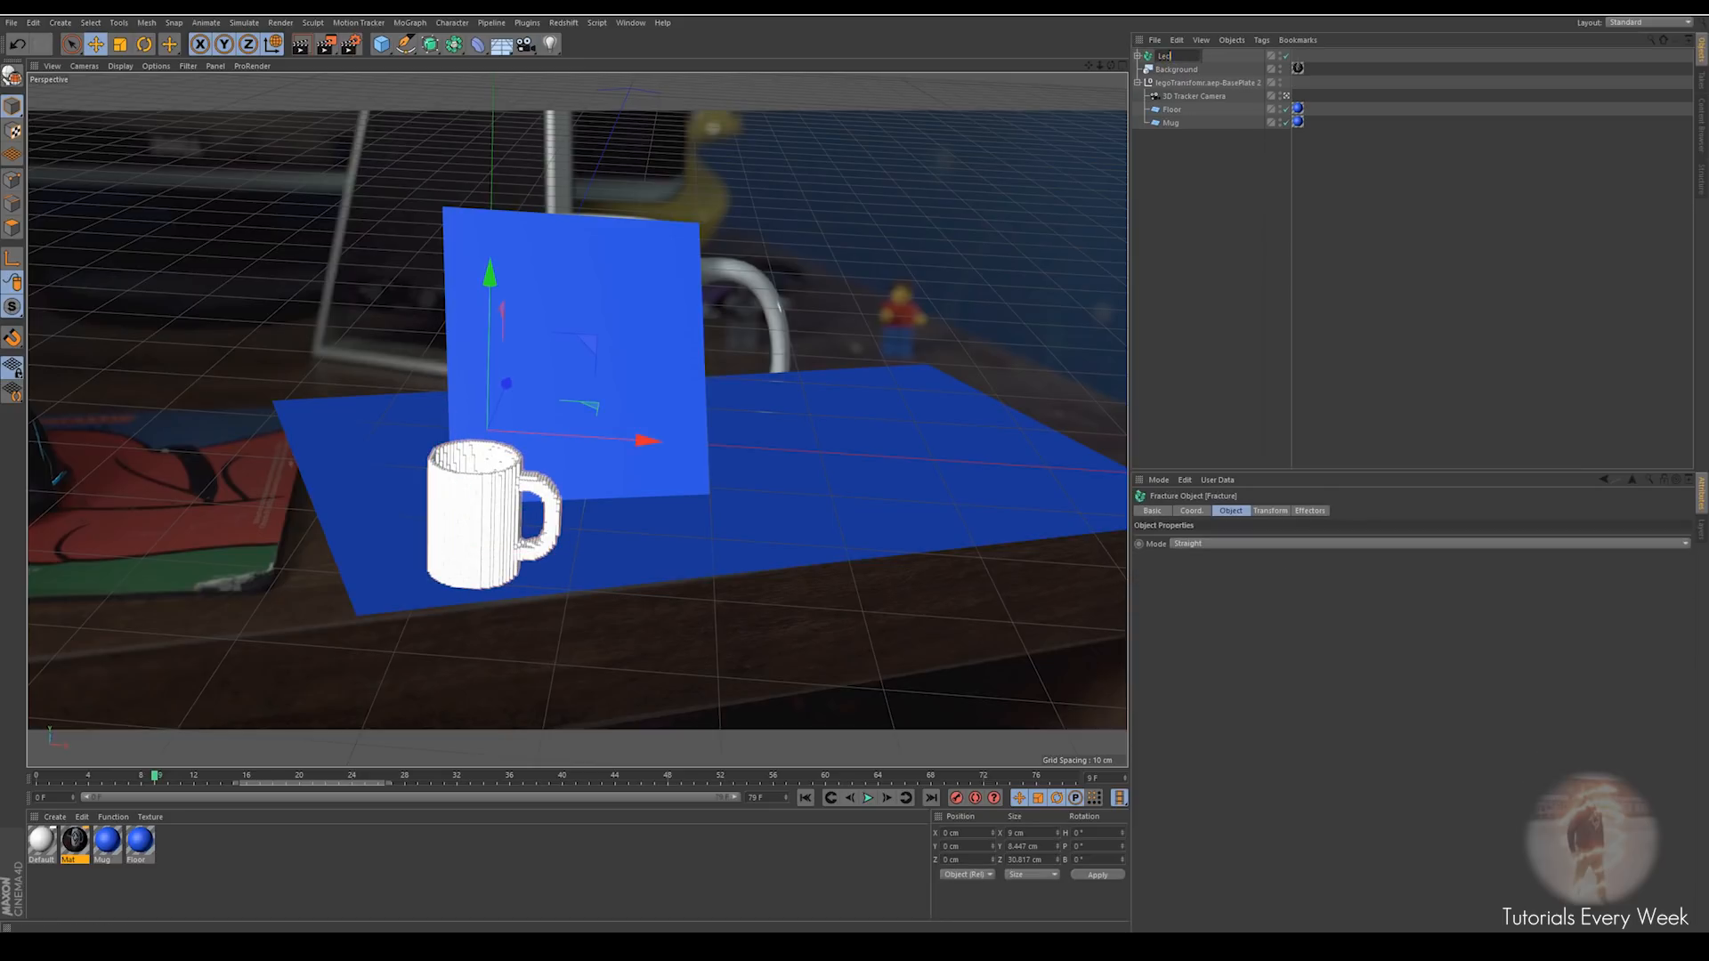
{"action": "type", "text": "oMug"}
{"action": "key", "text": "Return"}
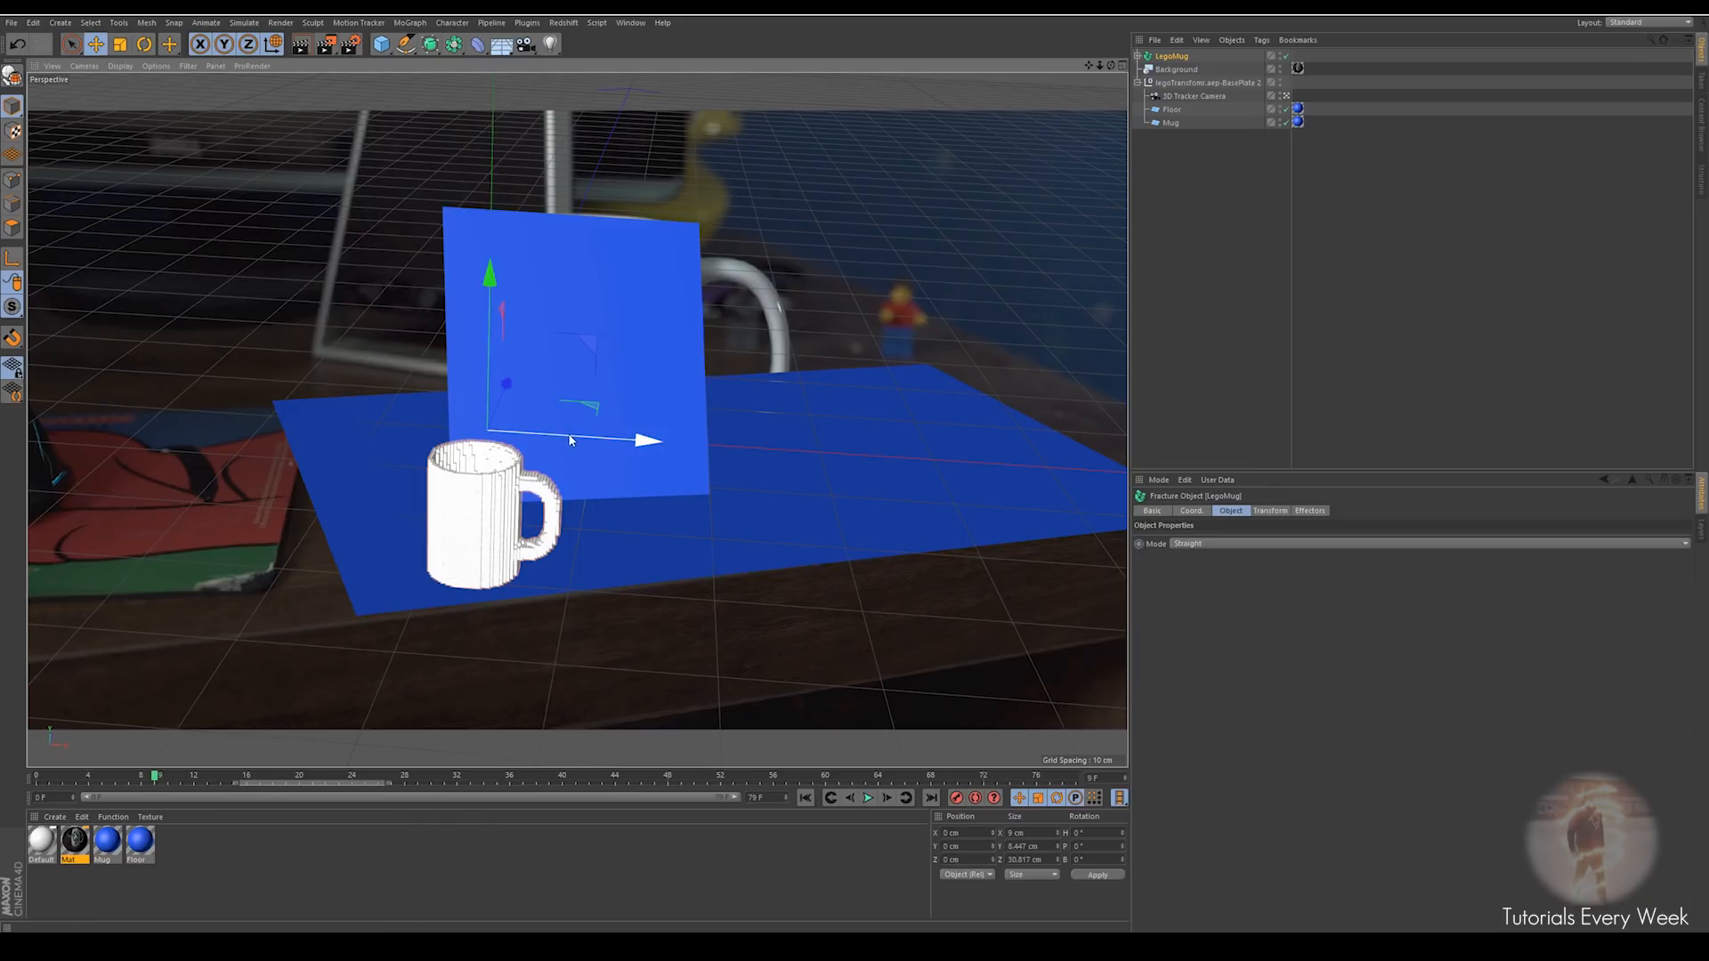
Move LegoMug about 1.7 cm along X, and shift only its axis along Z to the mug, at about -27.5 cm
{"action": "left_click_drag", "start_coordinate": [490, 436], "coordinate": [587, 440]}
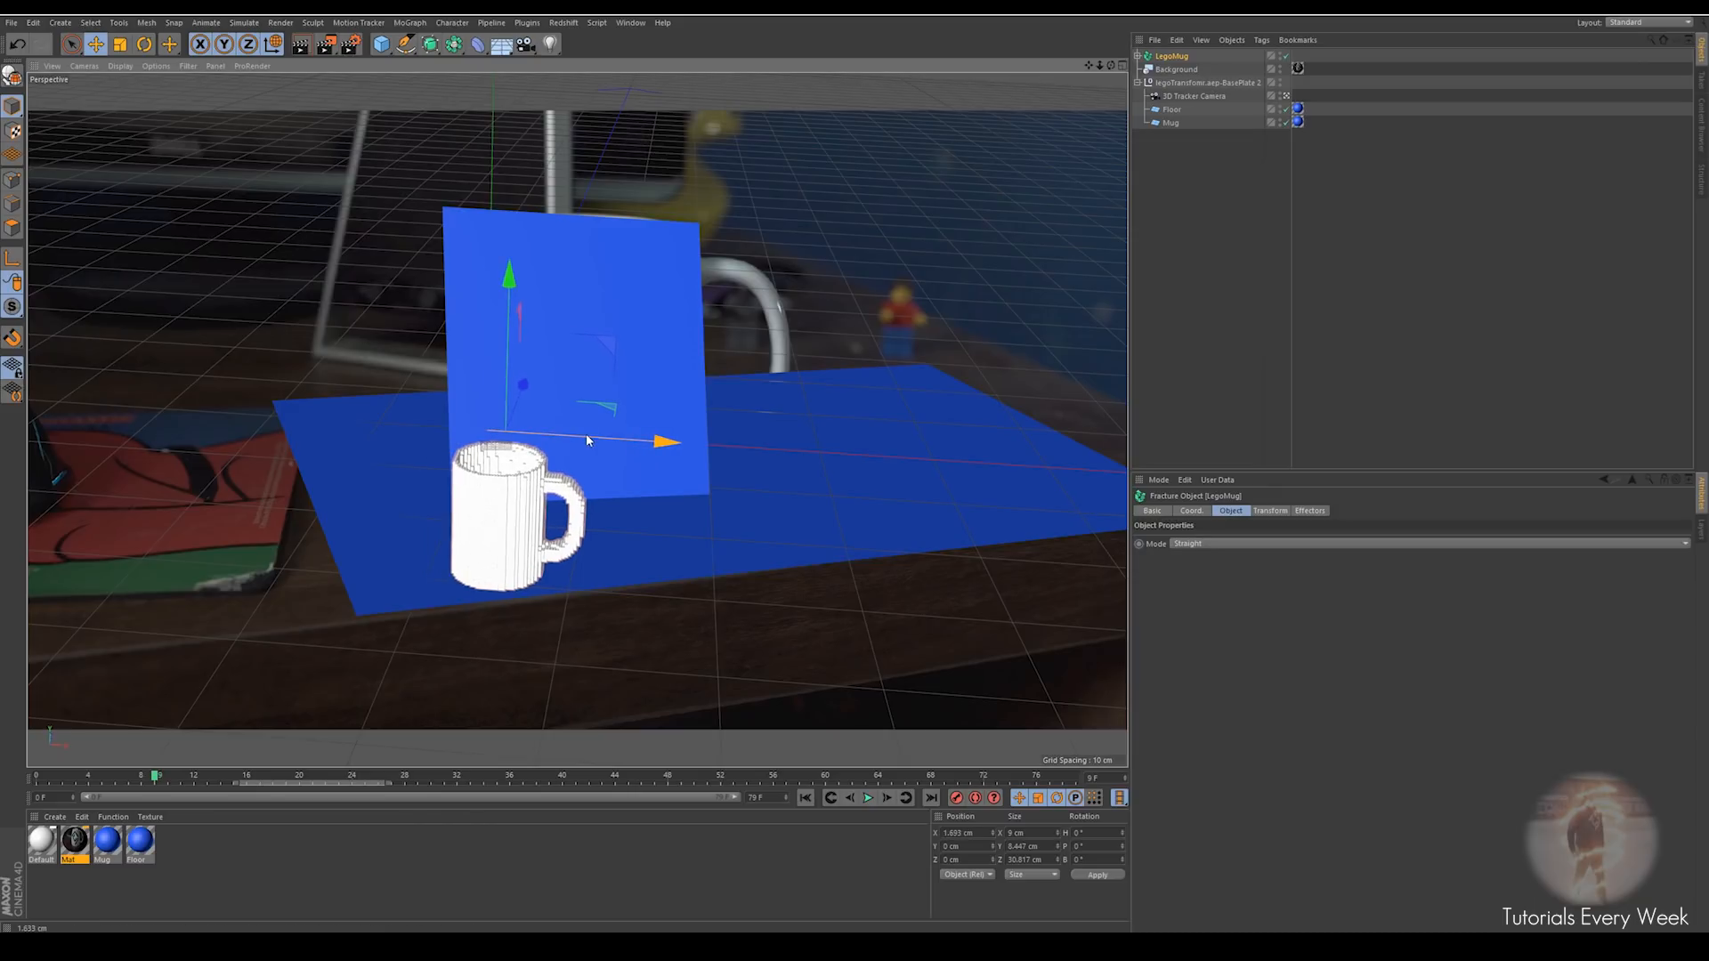
{"action": "left_click", "coordinate": [1123, 66]}
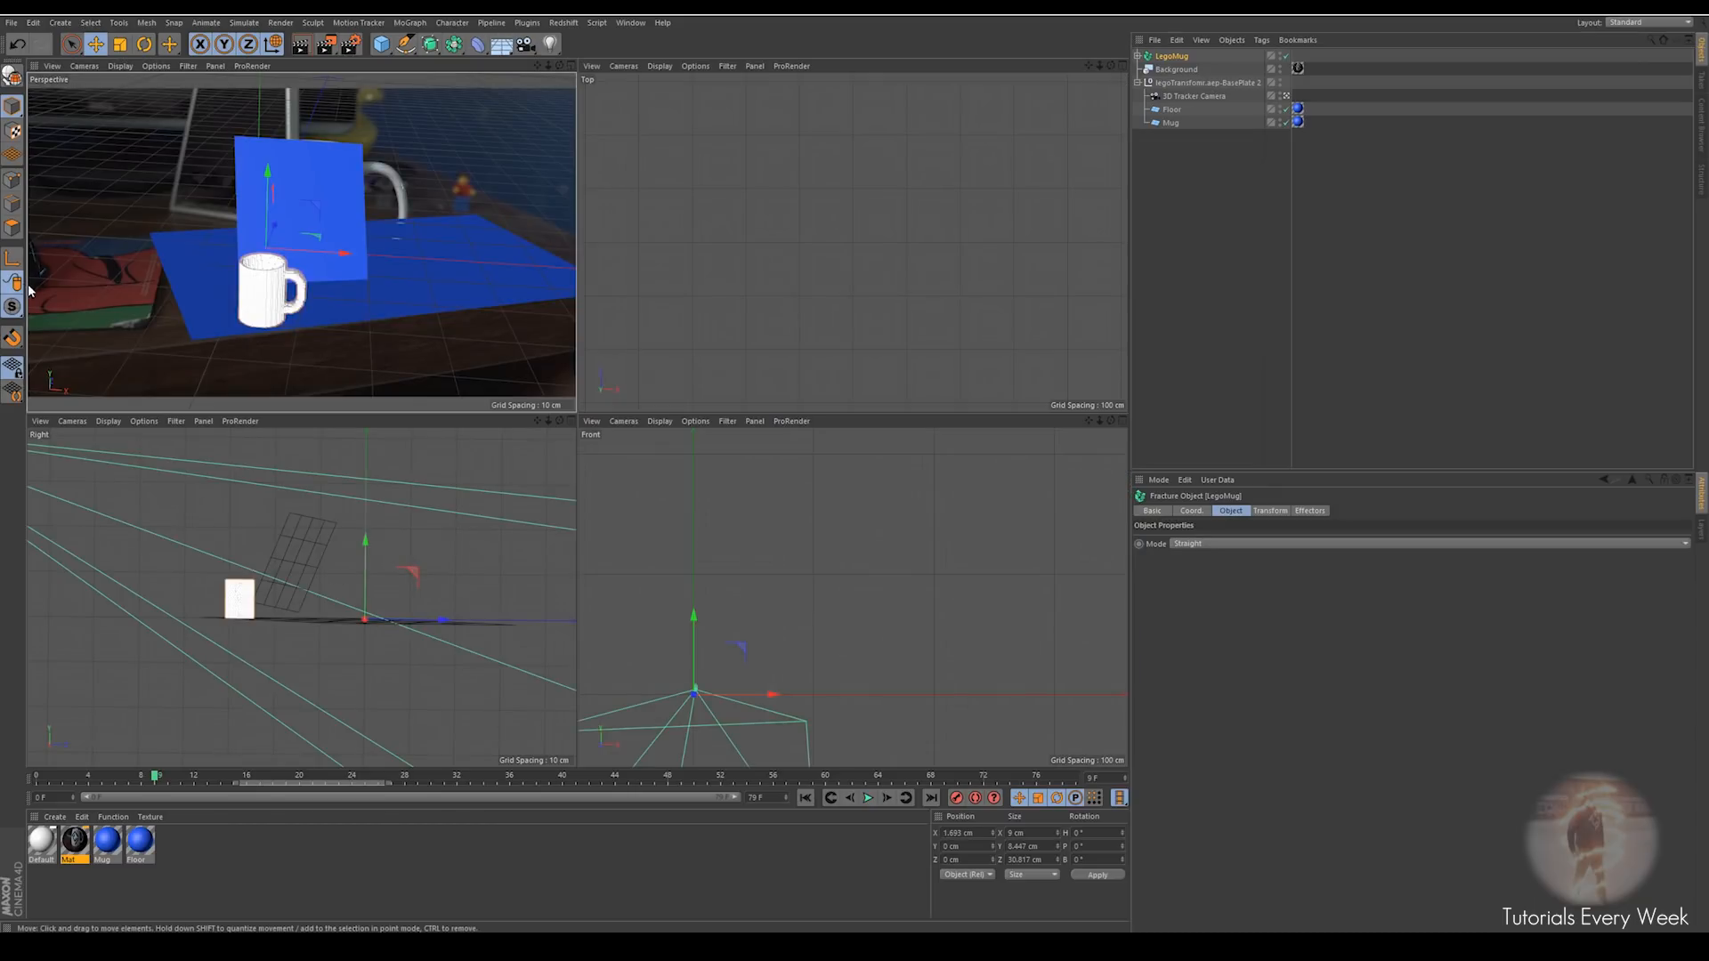
{"action": "left_click", "coordinate": [13, 262]}
{"action": "left_click_drag", "start_coordinate": [441, 621], "coordinate": [314, 628]}
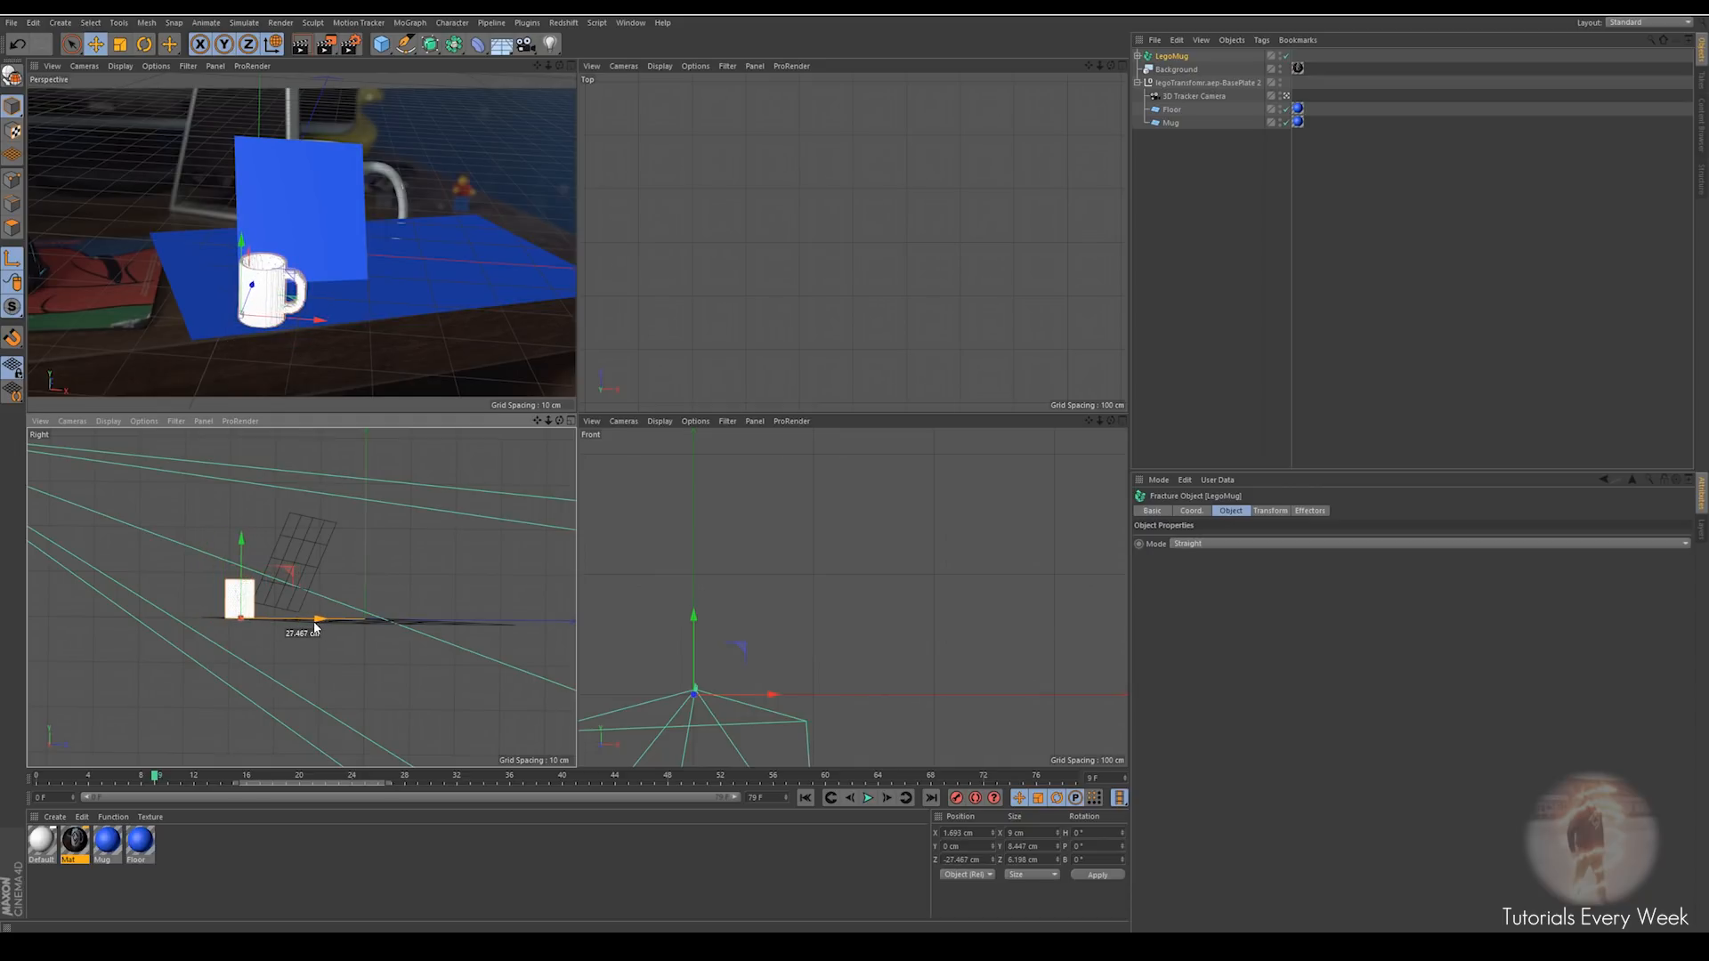
Shift the LegoMug axis along X to the centre of the mug body, at about 4.7 cm, and end axis editing
{"action": "scroll", "coordinate": [739, 225], "scroll_direction": "down", "scroll_amount": 6}
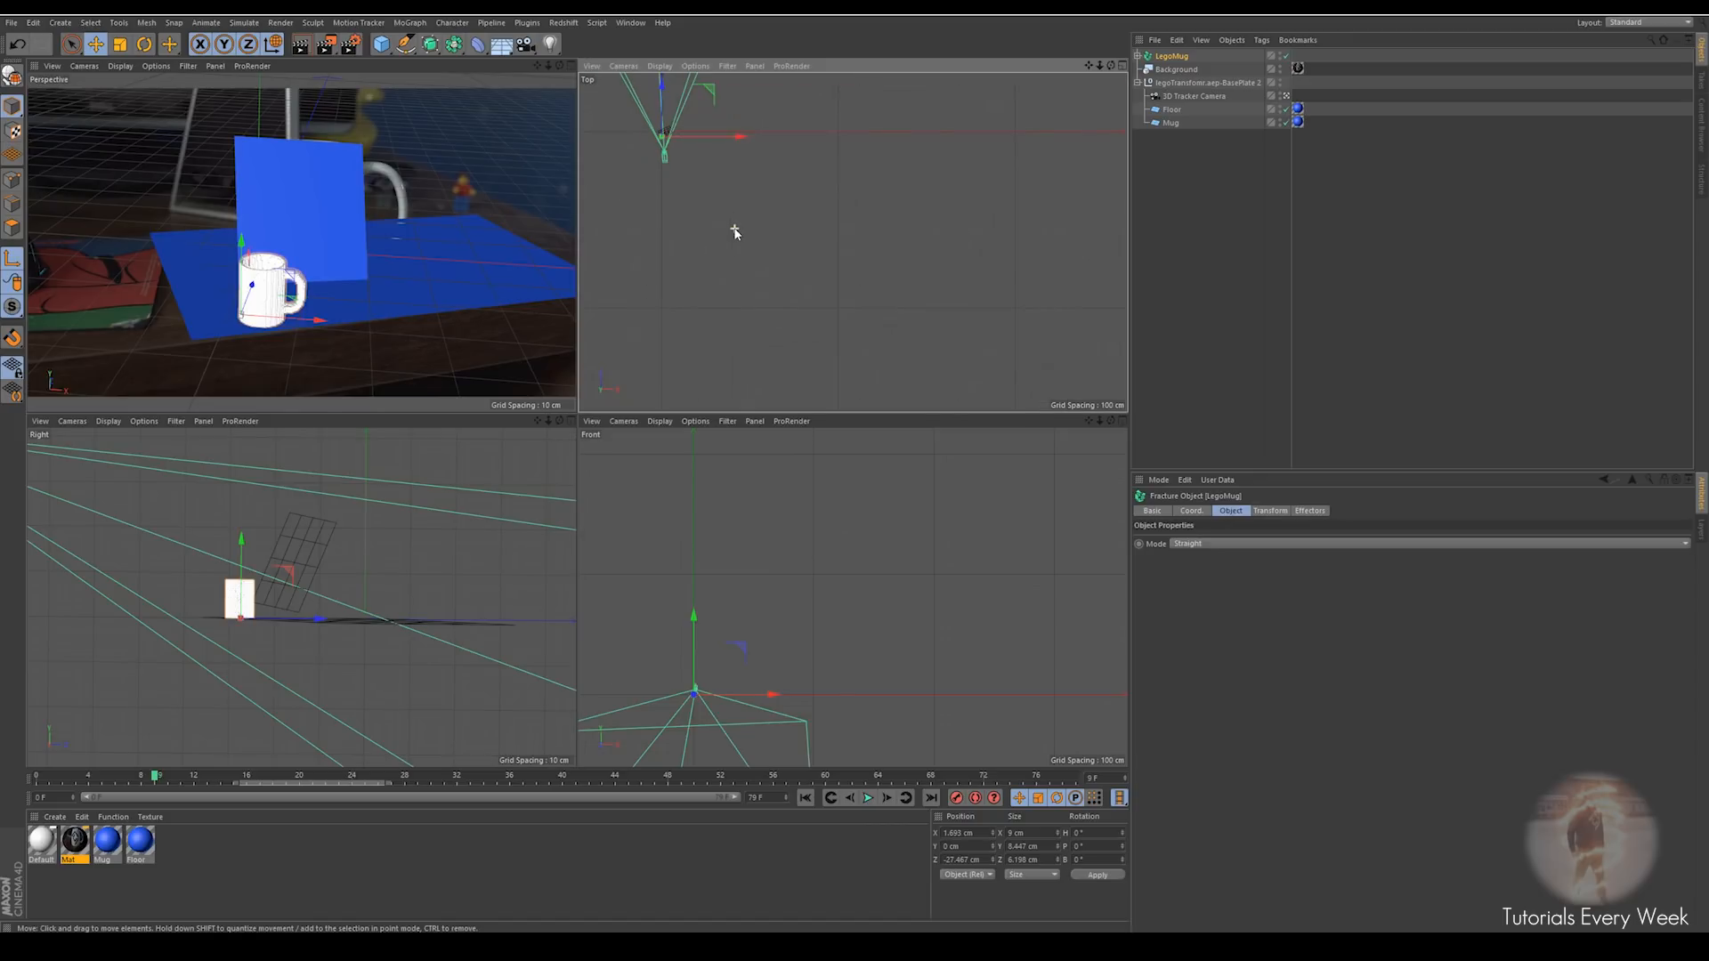
{"action": "scroll", "coordinate": [715, 230], "scroll_direction": "up", "scroll_amount": 3}
{"action": "scroll", "coordinate": [672, 181], "scroll_direction": "up", "scroll_amount": 3}
{"action": "mouse_move", "coordinate": [715, 203]}
{"action": "right_mouse_down", "text": "alt"}
{"action": "mouse_move", "coordinate": [830, 352]}
{"action": "mouse_move", "coordinate": [727, 228]}
{"action": "right_mouse_up", "text": "alt"}
{"action": "middle_click_drag", "start_coordinate": [727, 228], "coordinate": [801, 229], "text": "alt"}
{"action": "scroll", "coordinate": [747, 199], "scroll_direction": "up", "scroll_amount": 6}
{"action": "middle_click_drag", "start_coordinate": [753, 178], "coordinate": [854, 356], "text": "alt"}
{"action": "scroll", "coordinate": [722, 162], "scroll_direction": "up", "scroll_amount": 6}
{"action": "scroll", "coordinate": [853, 244], "scroll_direction": "up", "scroll_amount": 2}
{"action": "middle_click_drag", "start_coordinate": [852, 244], "coordinate": [884, 283], "text": "alt"}
{"action": "scroll", "coordinate": [869, 253], "scroll_direction": "up", "scroll_amount": 4}
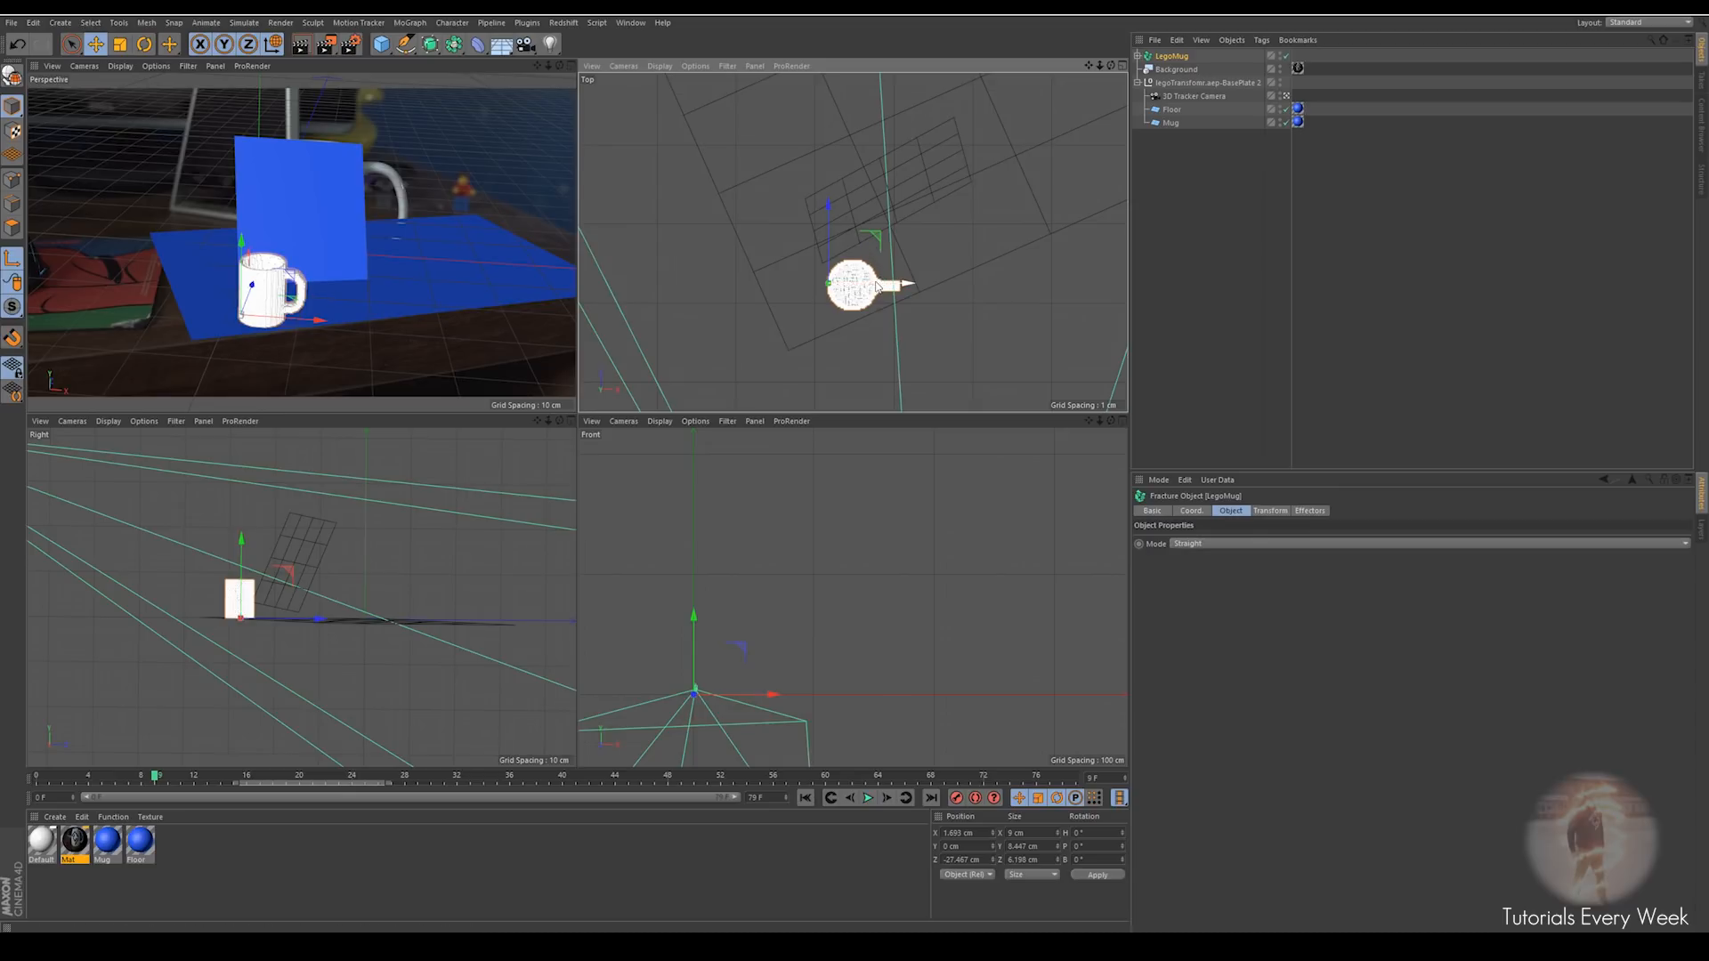
{"action": "left_click_drag", "start_coordinate": [902, 285], "coordinate": [901, 287]}
{"action": "scroll", "coordinate": [228, 623], "scroll_direction": "up", "scroll_amount": 8}
{"action": "scroll", "coordinate": [228, 623], "scroll_direction": "up", "scroll_amount": 4}
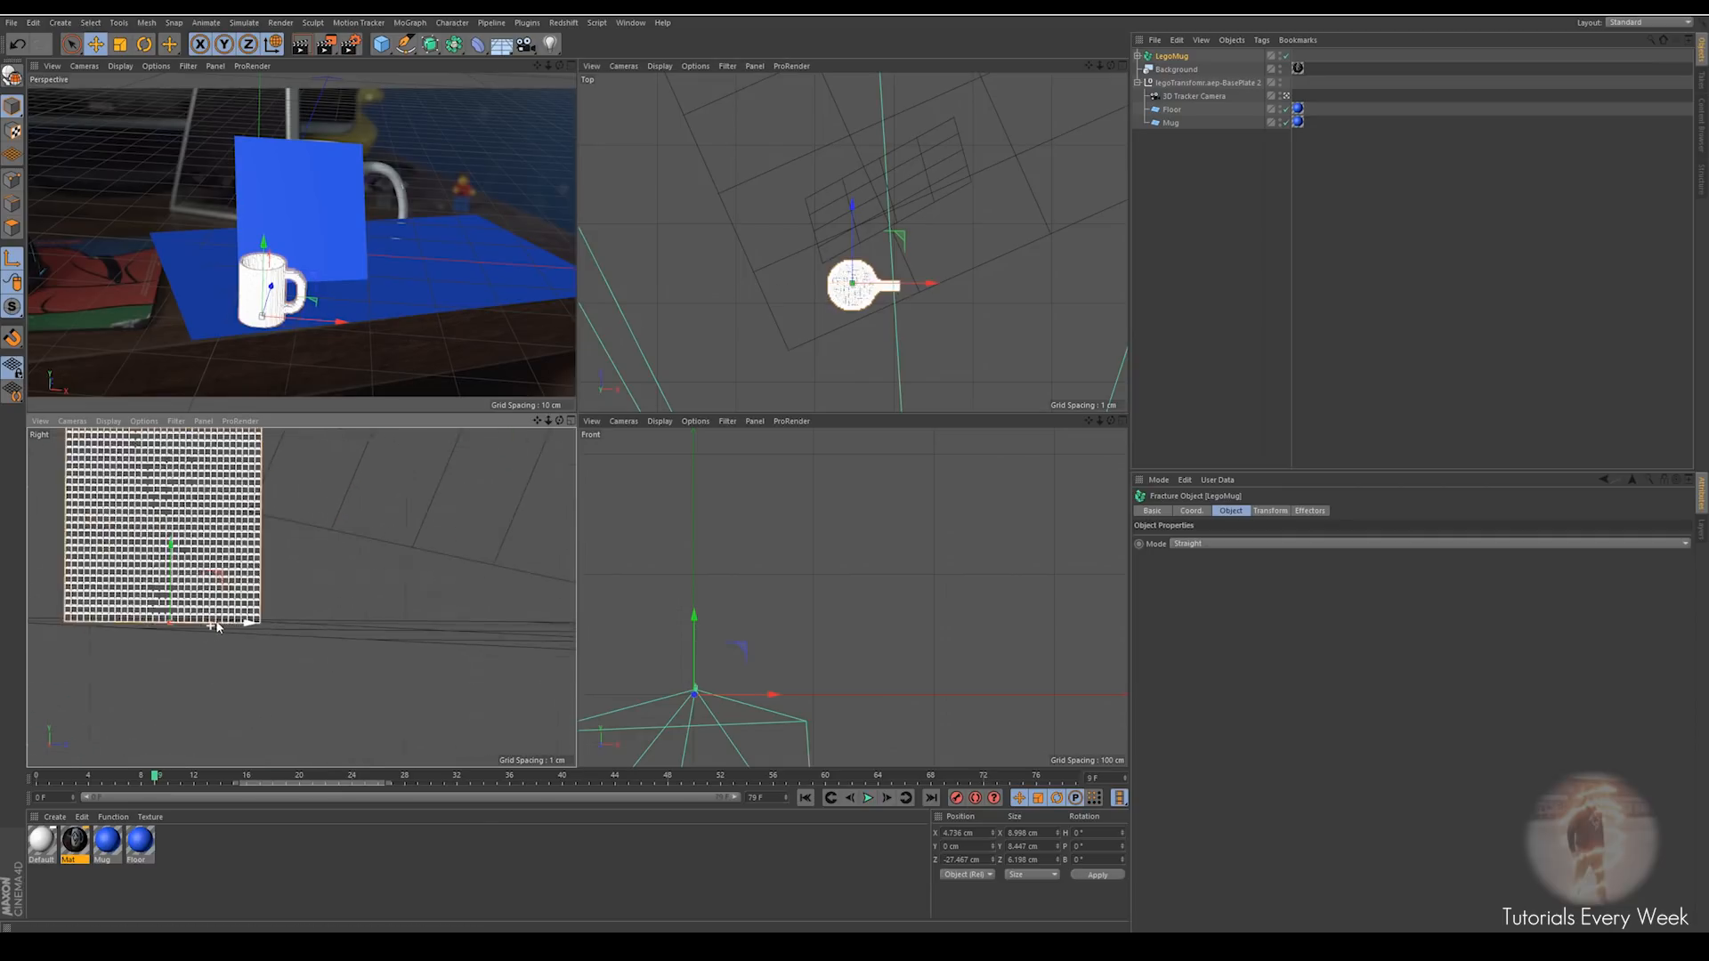
{"action": "left_click", "coordinate": [14, 260]}
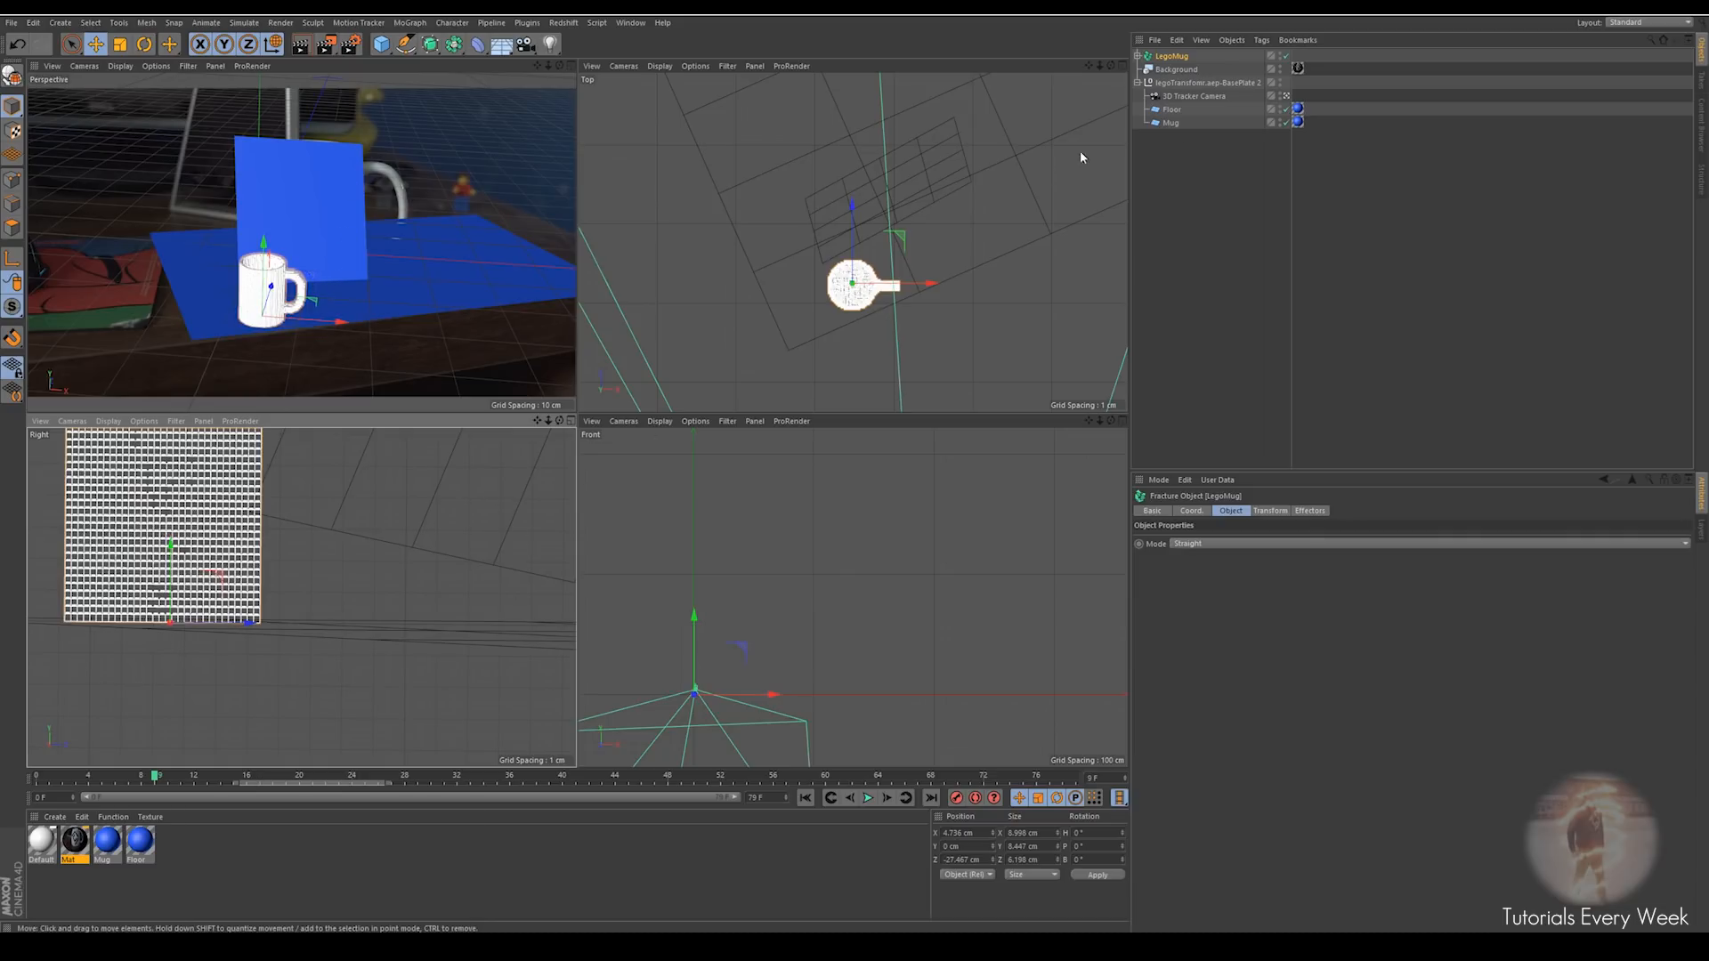
Move LegoMug back along Z to about -16.5 cm and scale it up uniformly to about 19.9 cm wide
{"action": "left_click", "coordinate": [570, 66]}
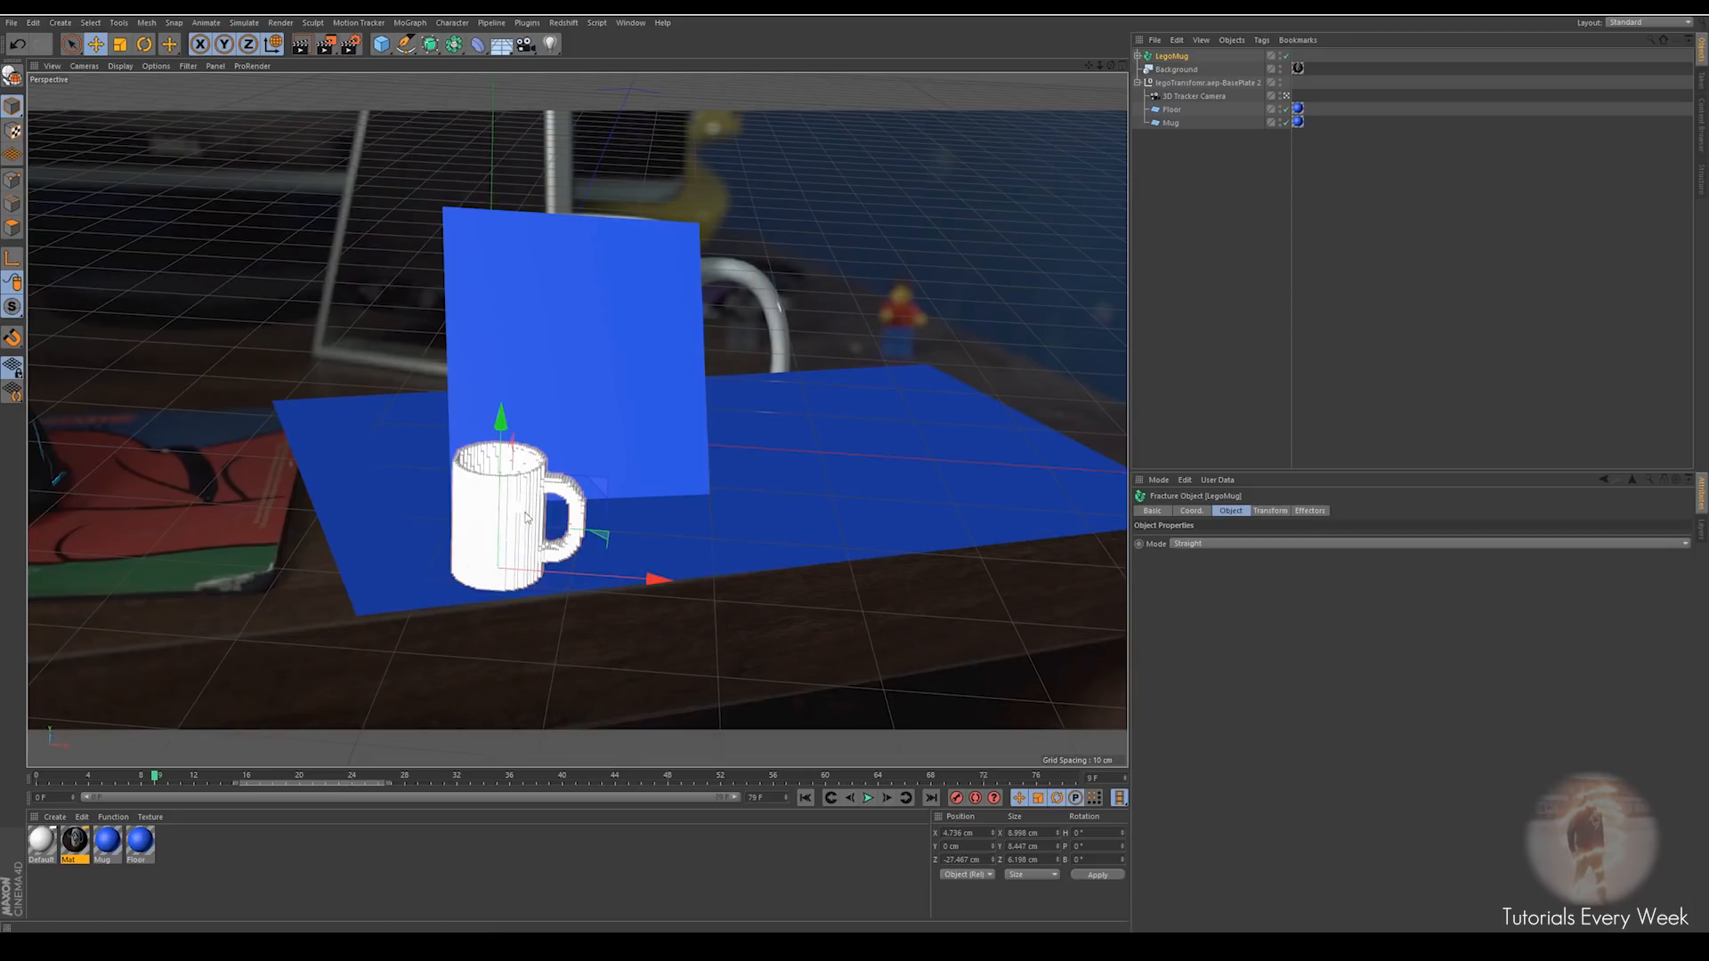
{"action": "left_click_drag", "start_coordinate": [552, 469], "coordinate": [627, 477]}
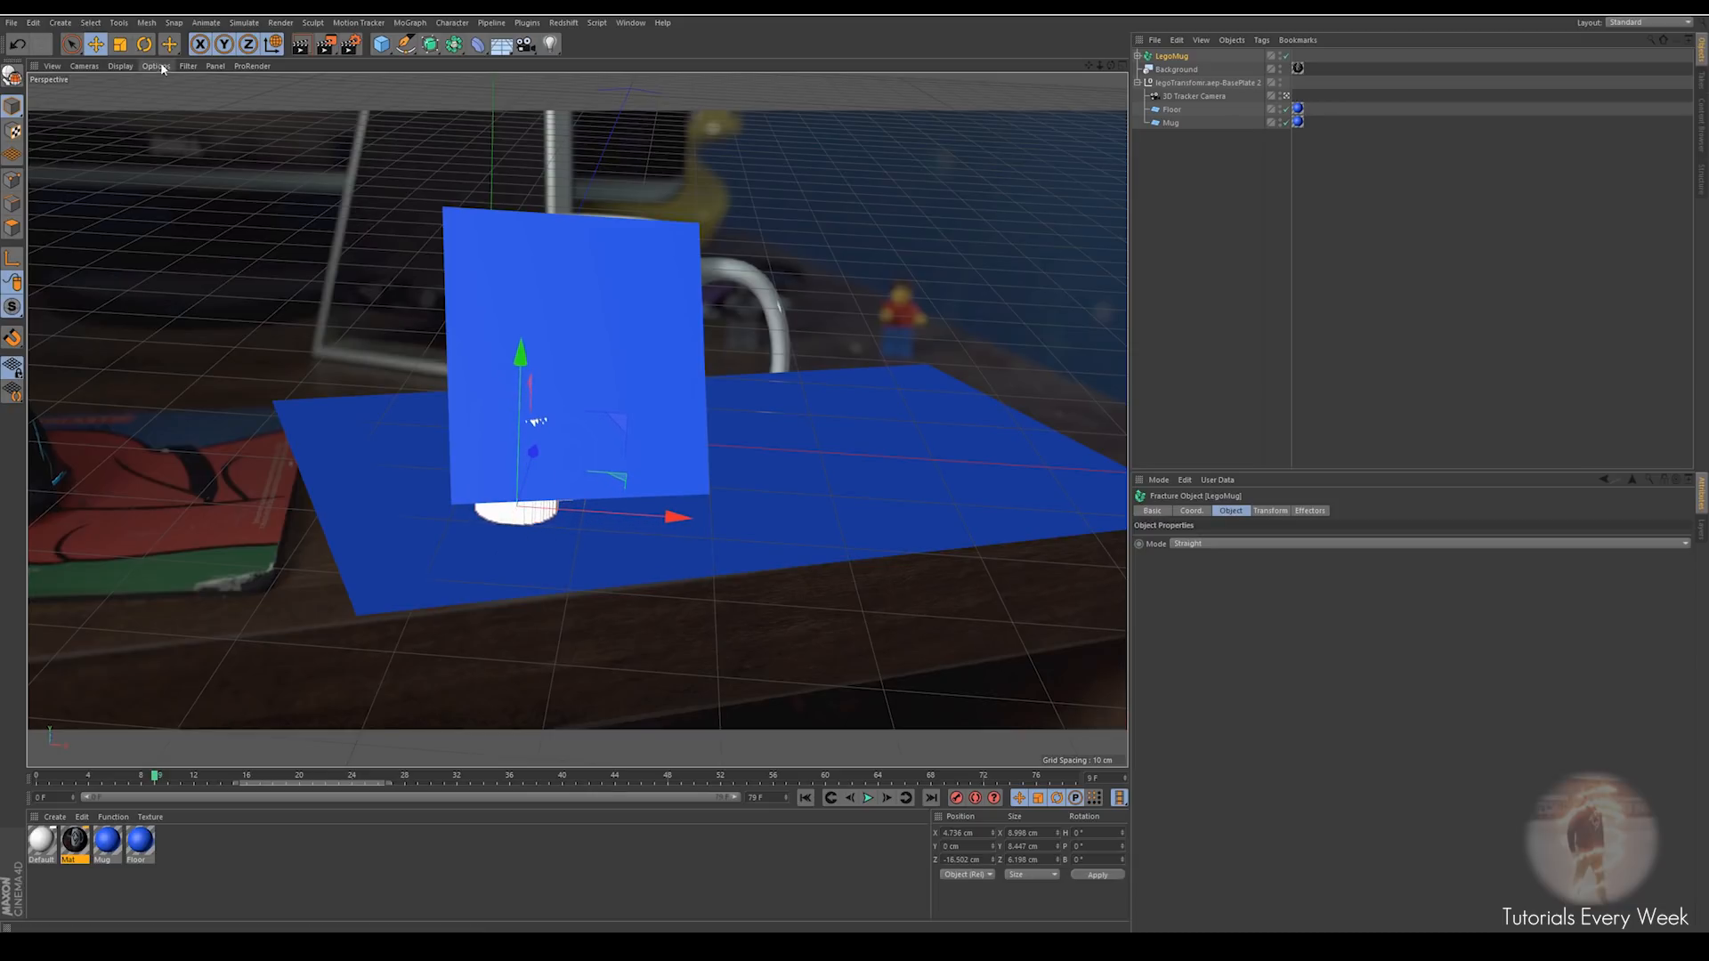
{"action": "left_click", "coordinate": [122, 50]}
{"action": "left_click_drag", "start_coordinate": [789, 285], "coordinate": [1106, 207]}
Reposition LegoMug over the footage mug at about X 8.2 cm, Z -6.4 cm, and hide the Mug plane in the viewport
{"action": "left_click", "coordinate": [95, 44]}
{"action": "left_click_drag", "start_coordinate": [531, 462], "coordinate": [558, 429]}
{"action": "left_click_drag", "start_coordinate": [673, 493], "coordinate": [717, 484]}
{"action": "left_click_drag", "start_coordinate": [584, 438], "coordinate": [586, 424]}
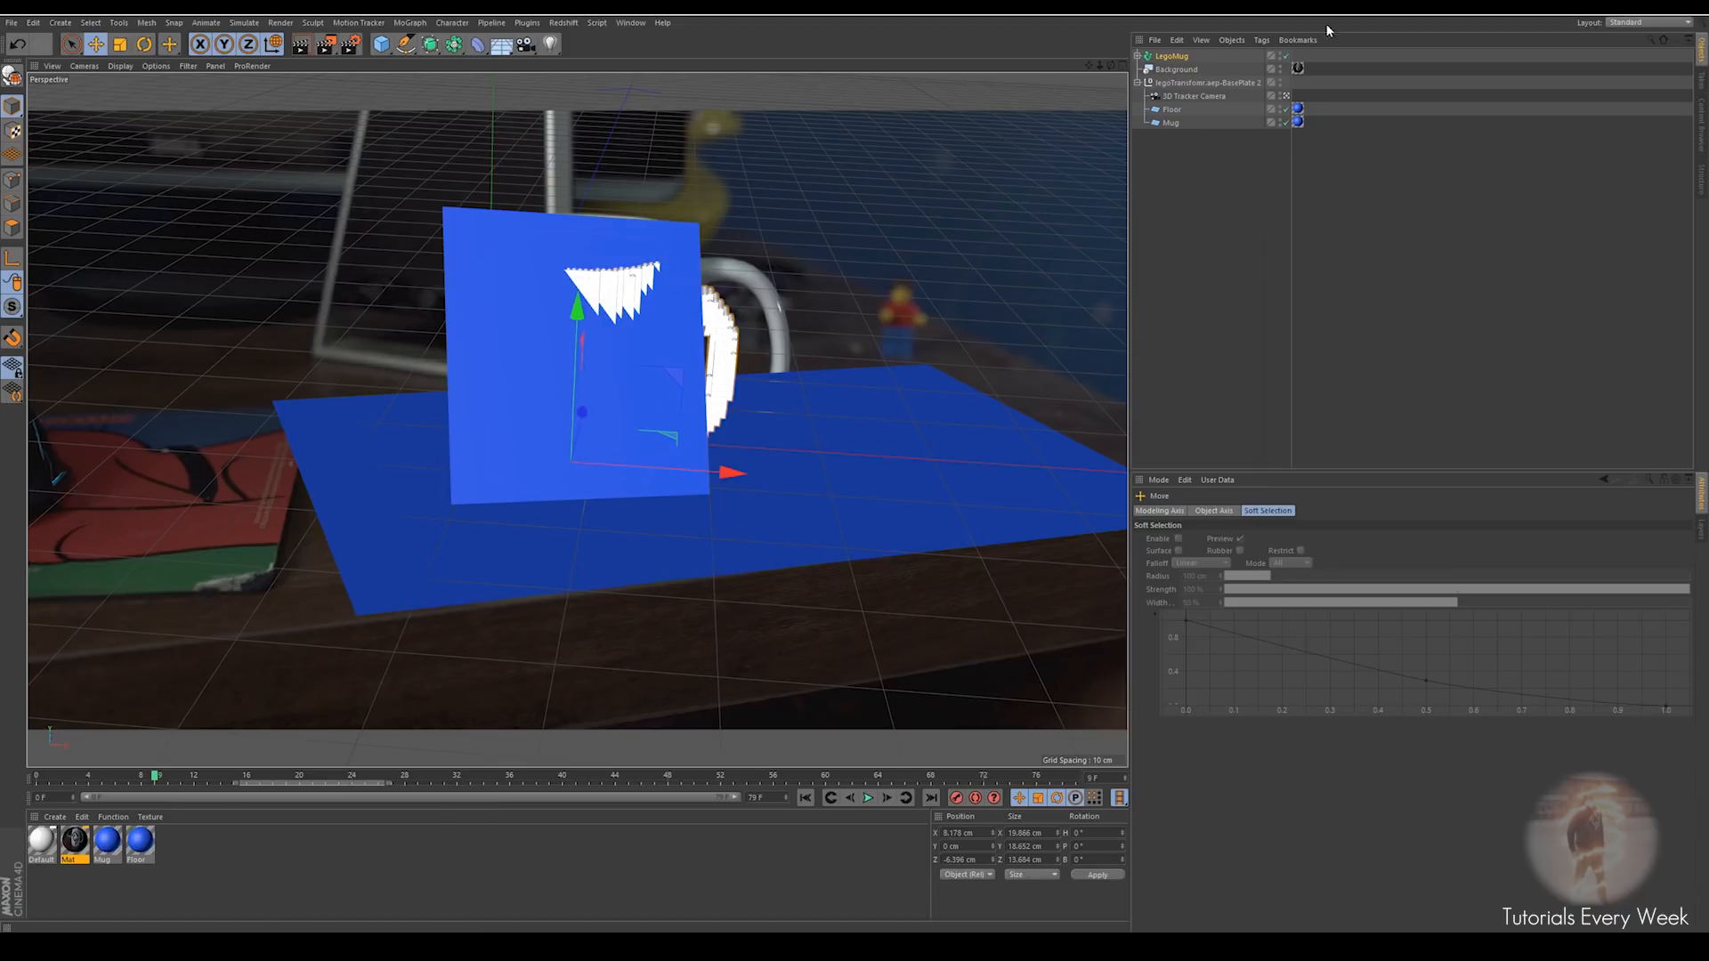
{"action": "left_click", "coordinate": [1174, 122]}
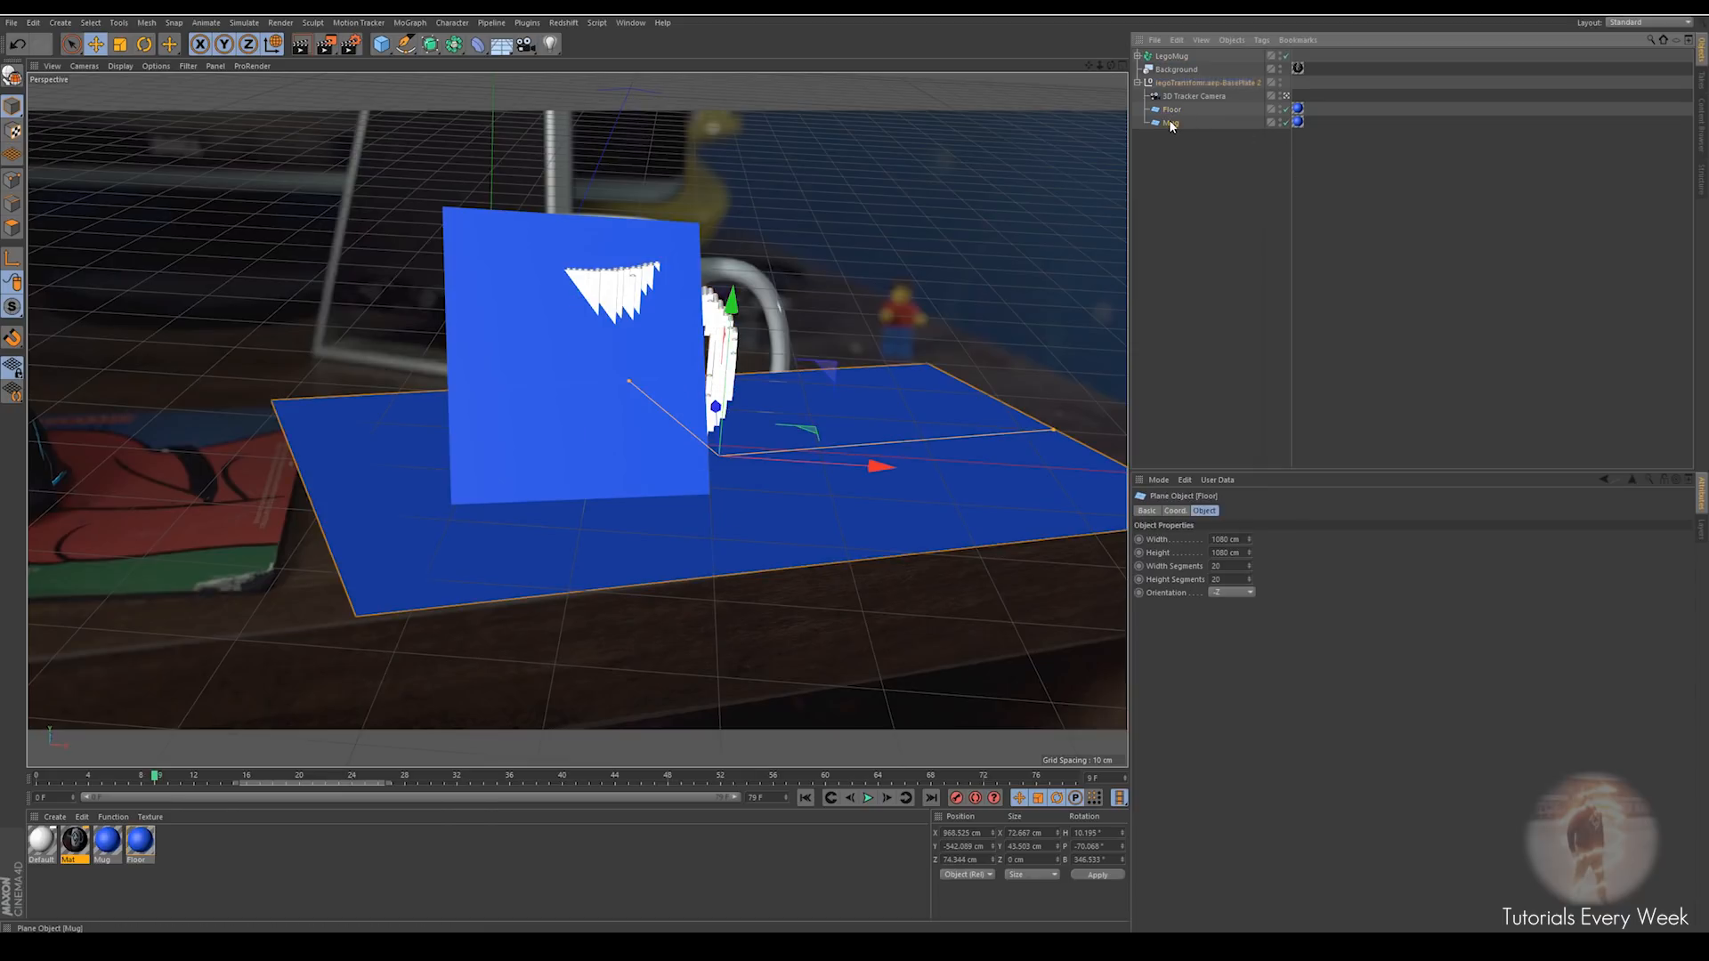
{"action": "left_click", "coordinate": [1279, 119]}
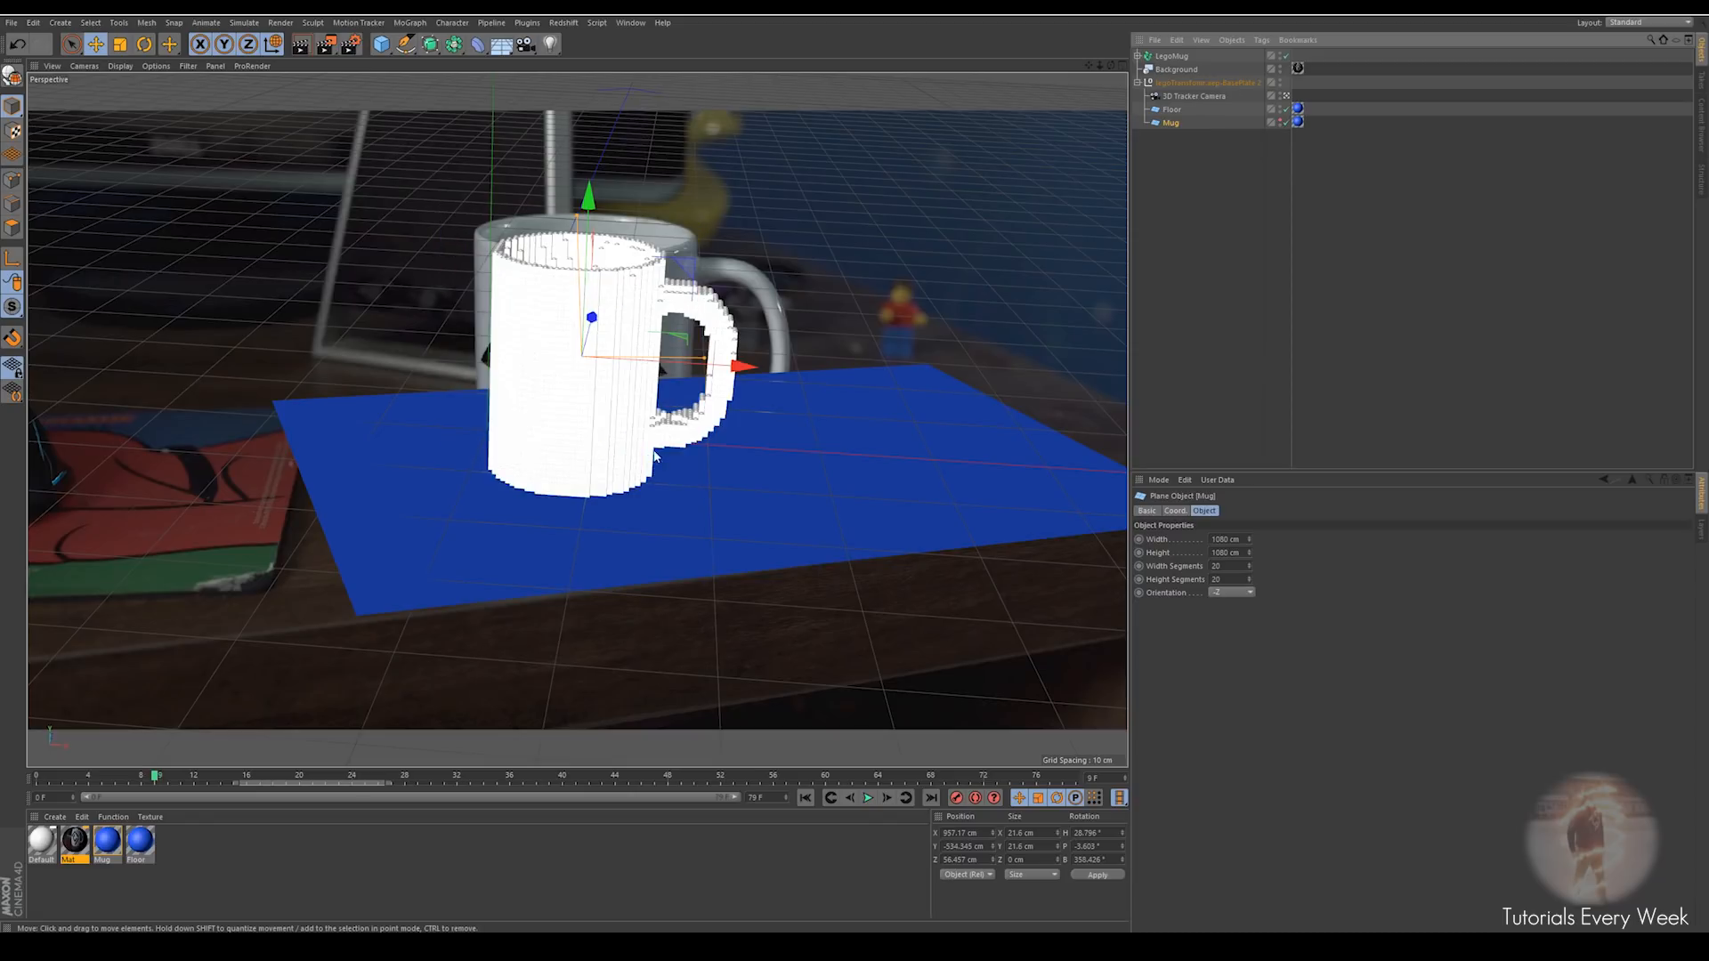
Move LegoMug along X to about 9 cm and rotate its bank to about -0.7°
{"action": "left_click_drag", "start_coordinate": [732, 367], "coordinate": [744, 367]}
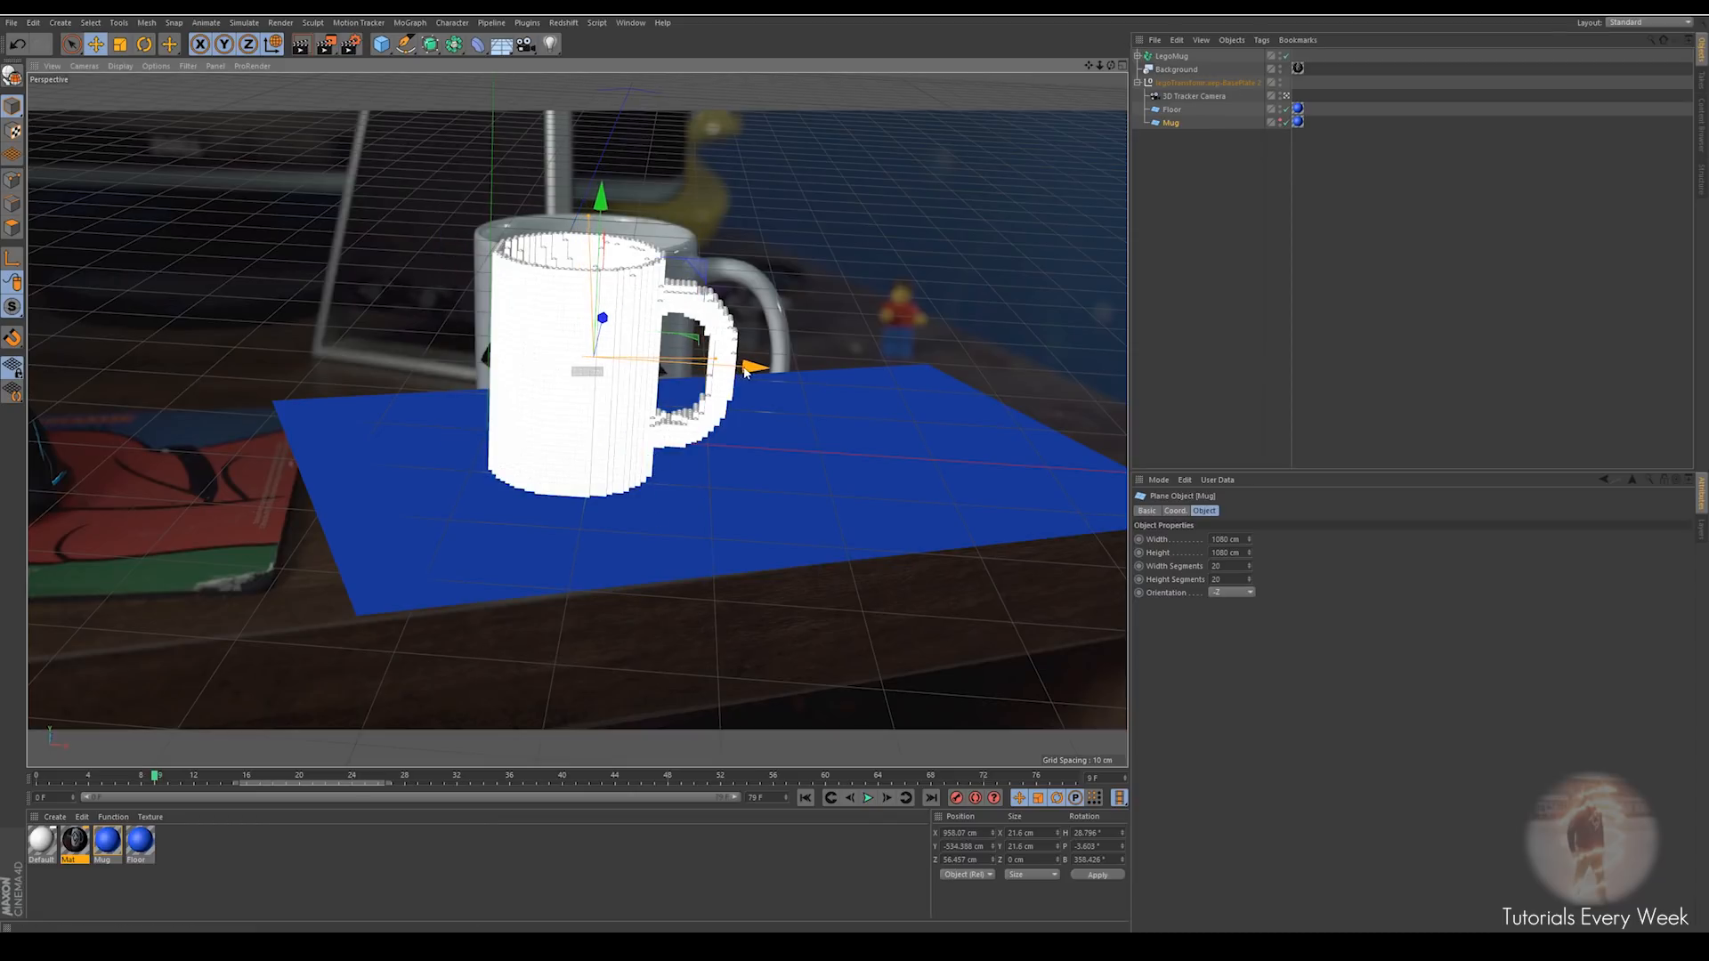
{"action": "left_click", "coordinate": [1172, 55]}
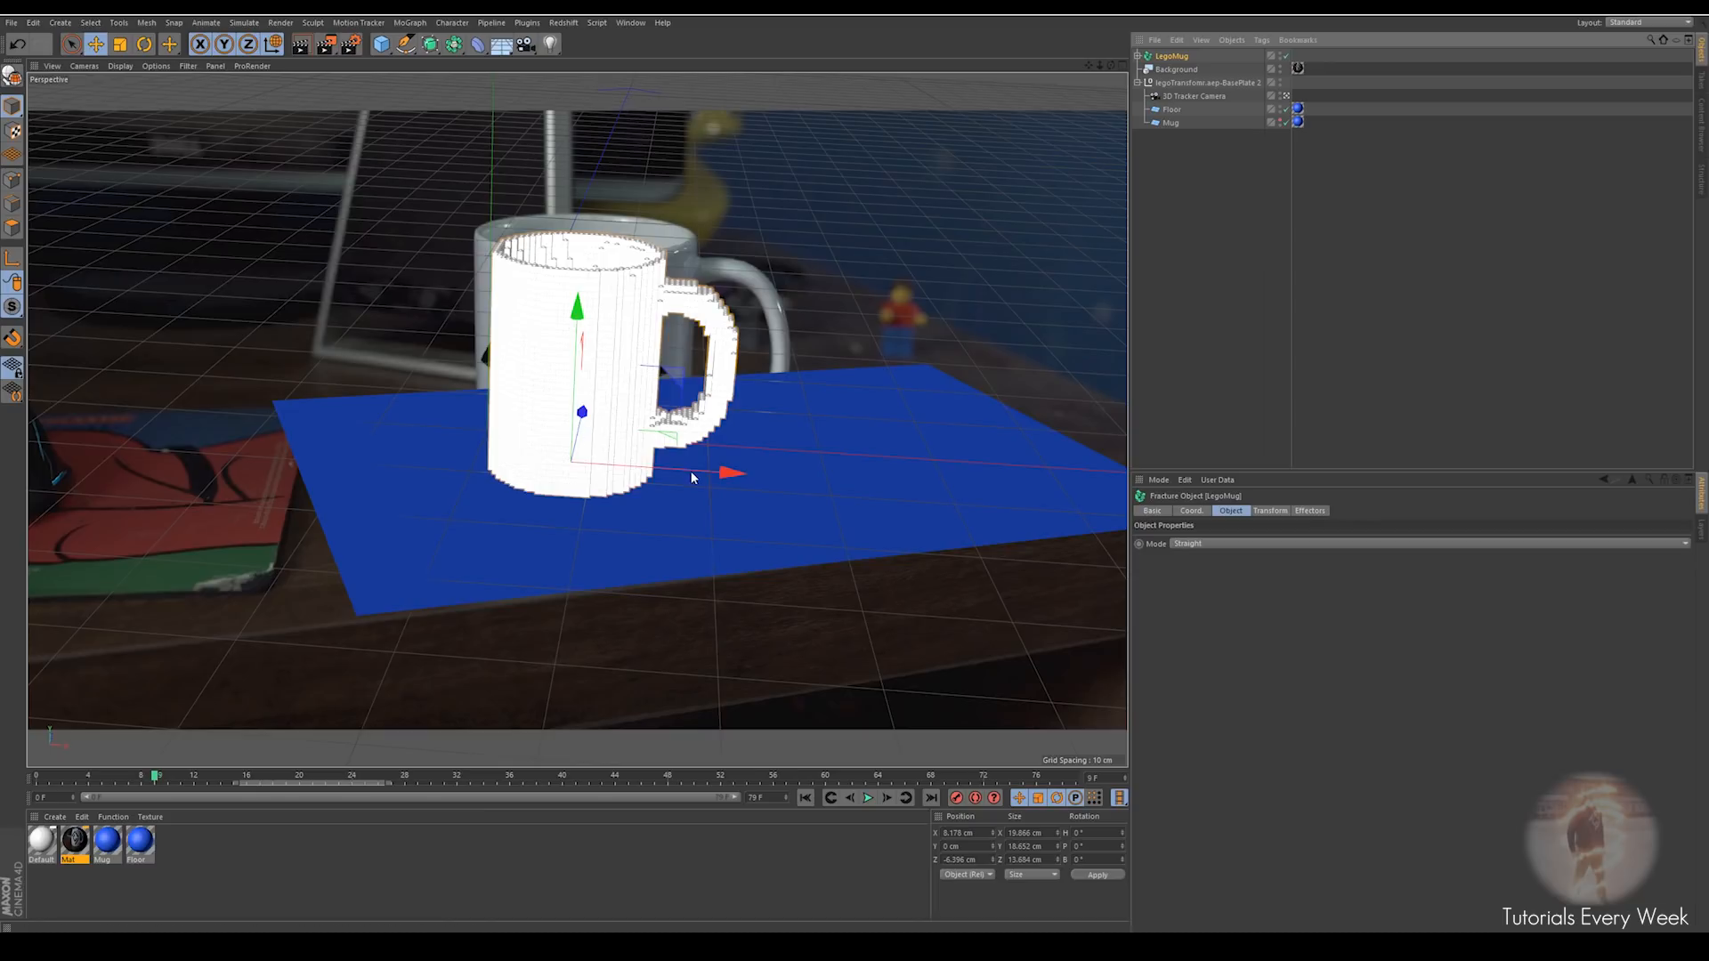
{"action": "left_click_drag", "start_coordinate": [709, 475], "coordinate": [717, 475]}
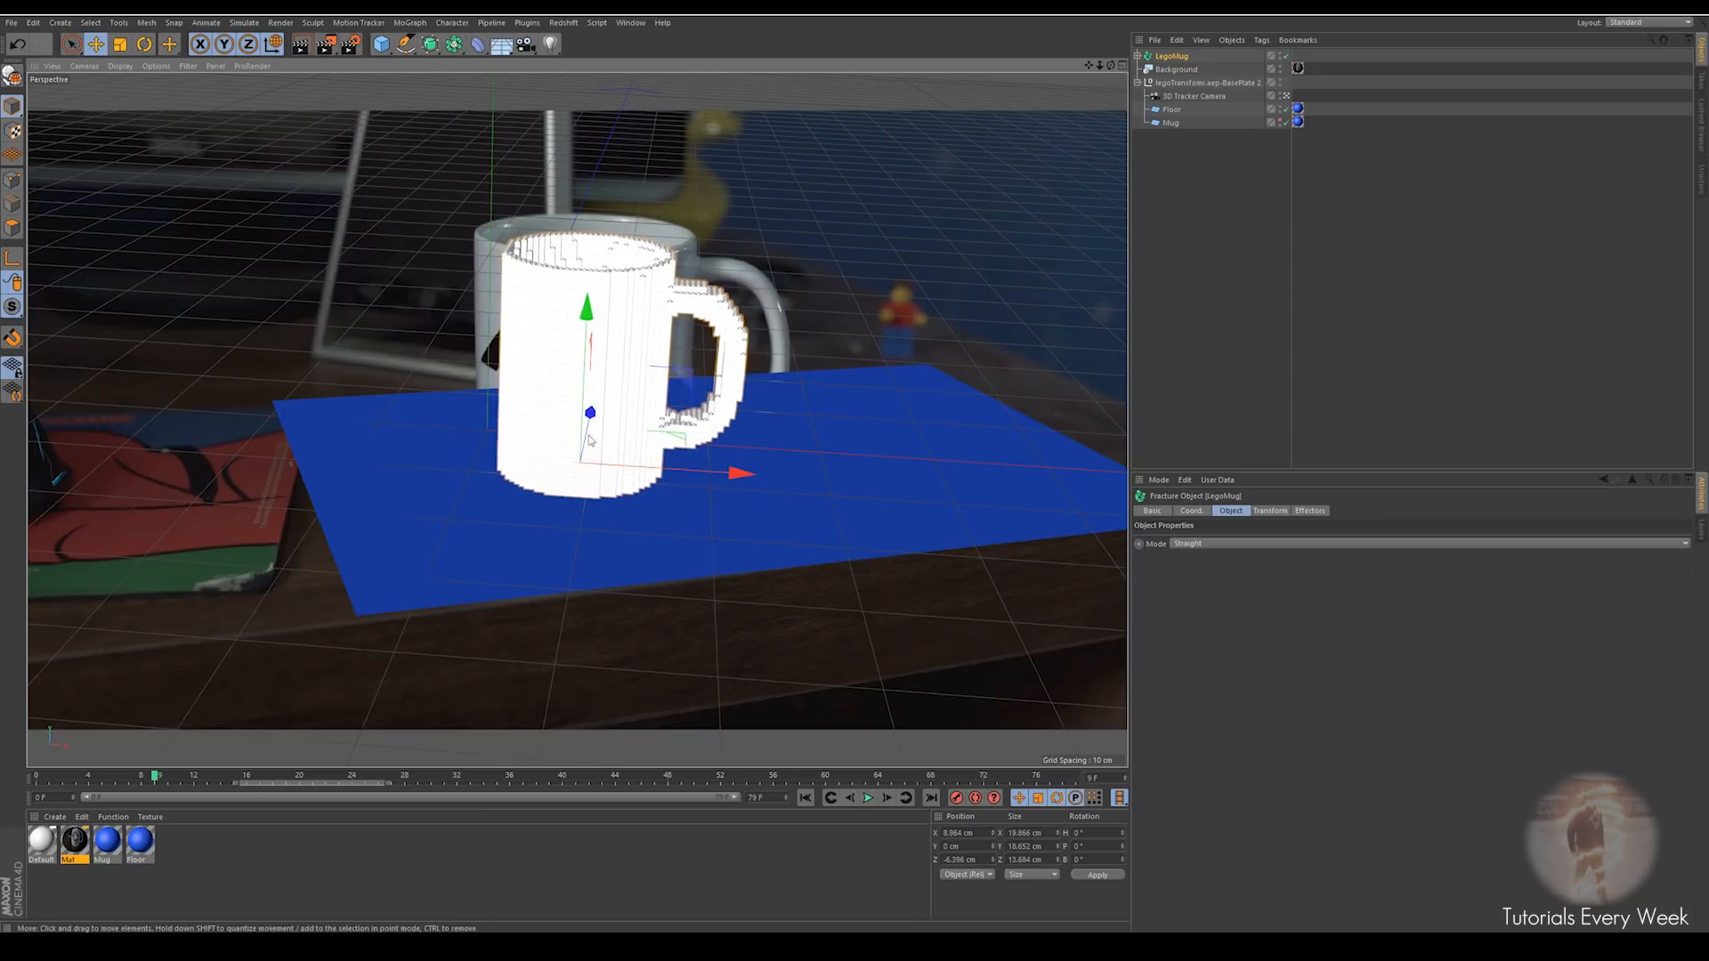
{"action": "left_click", "coordinate": [144, 44]}
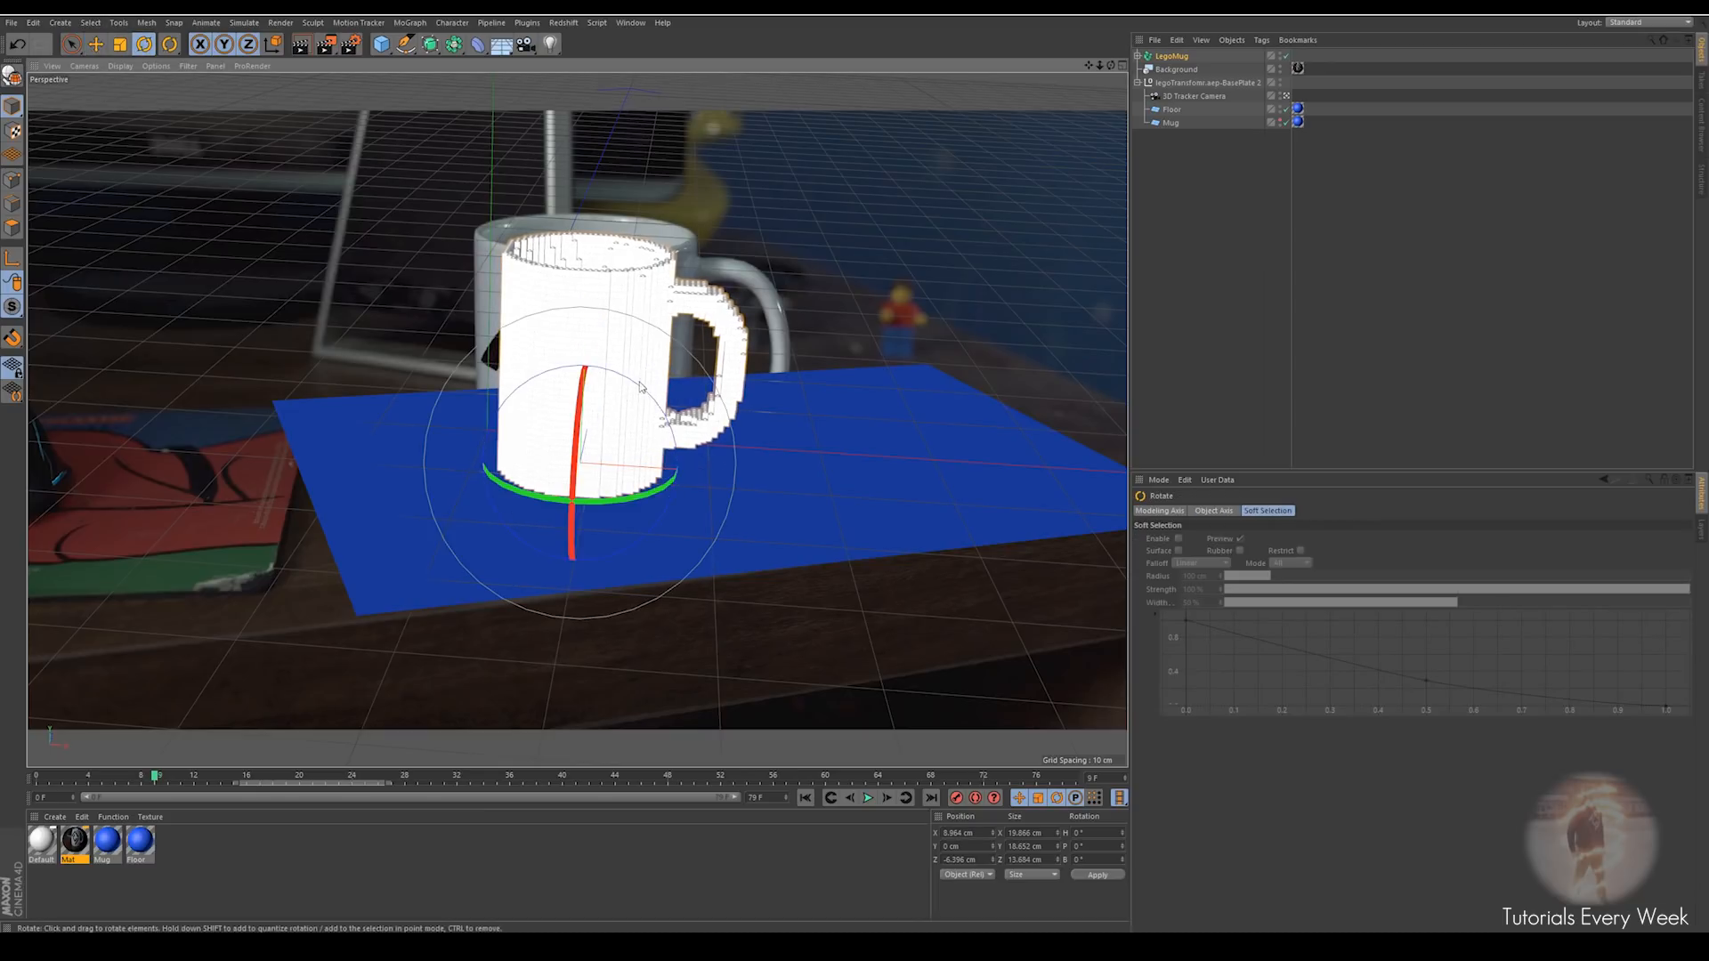
{"action": "left_click_drag", "start_coordinate": [639, 388], "coordinate": [588, 334]}
Scale LegoMug to match the footage mug, to about 25.8 cm in X, 20.9 cm in Y and 16.5 cm in Z
{"action": "left_click", "coordinate": [119, 44]}
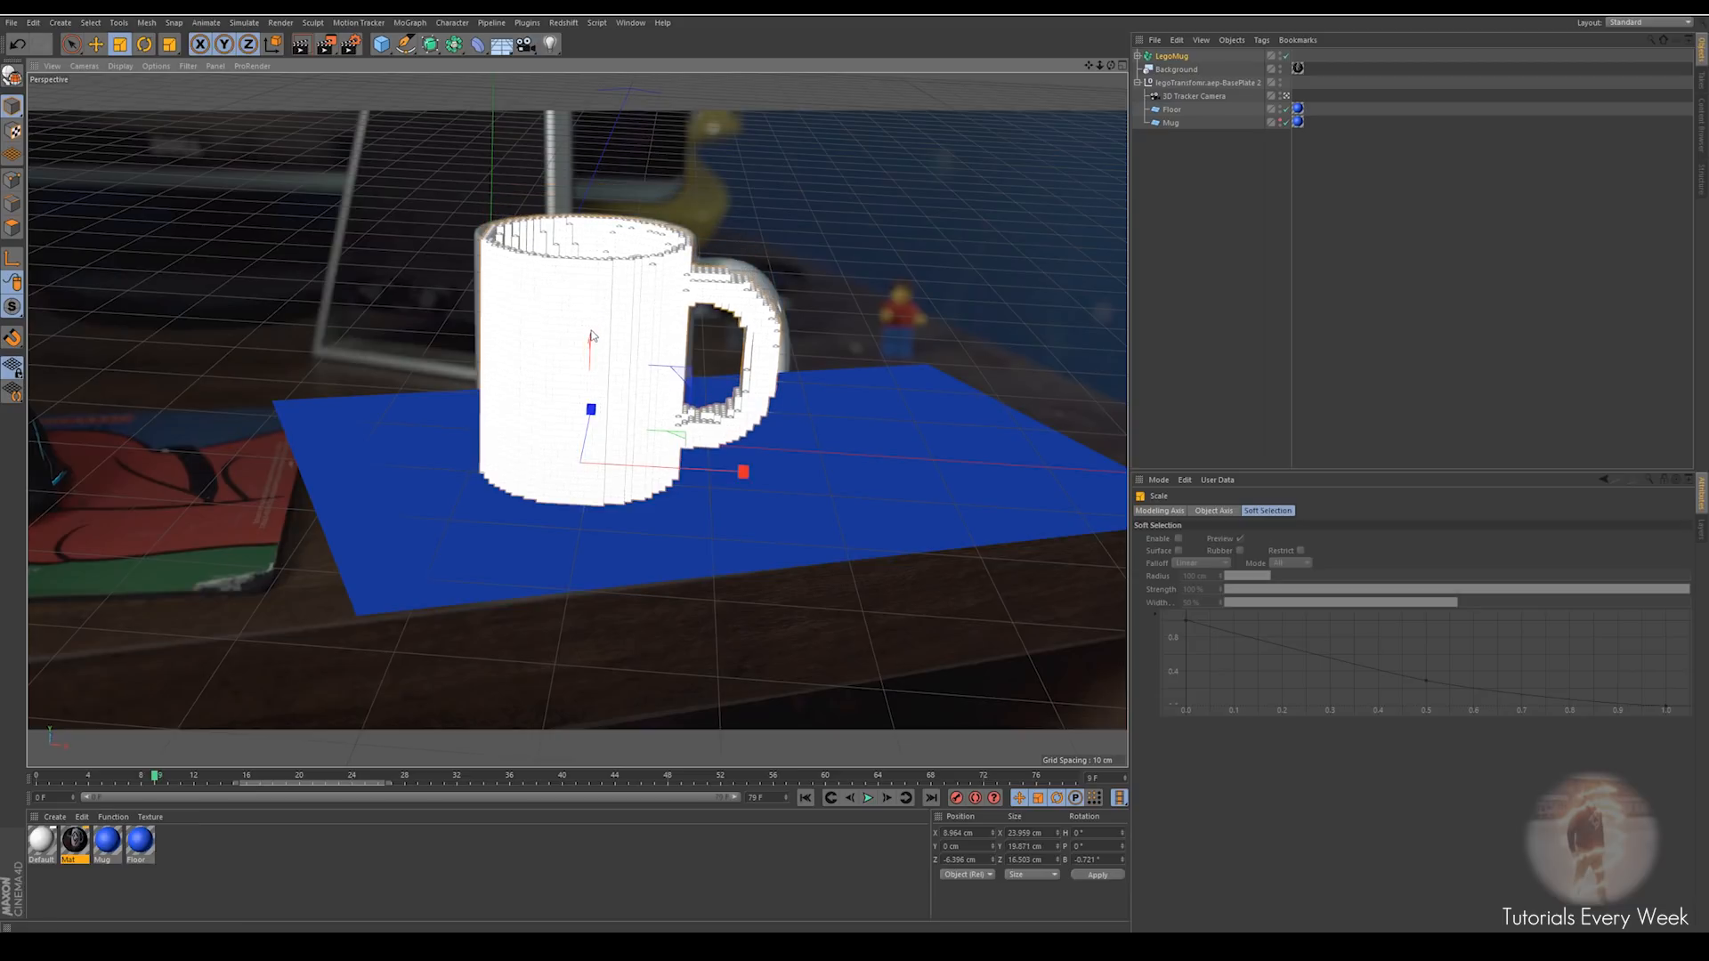
{"action": "left_click_drag", "start_coordinate": [749, 478], "coordinate": [794, 481]}
{"action": "key", "text": "ctrl+z"}
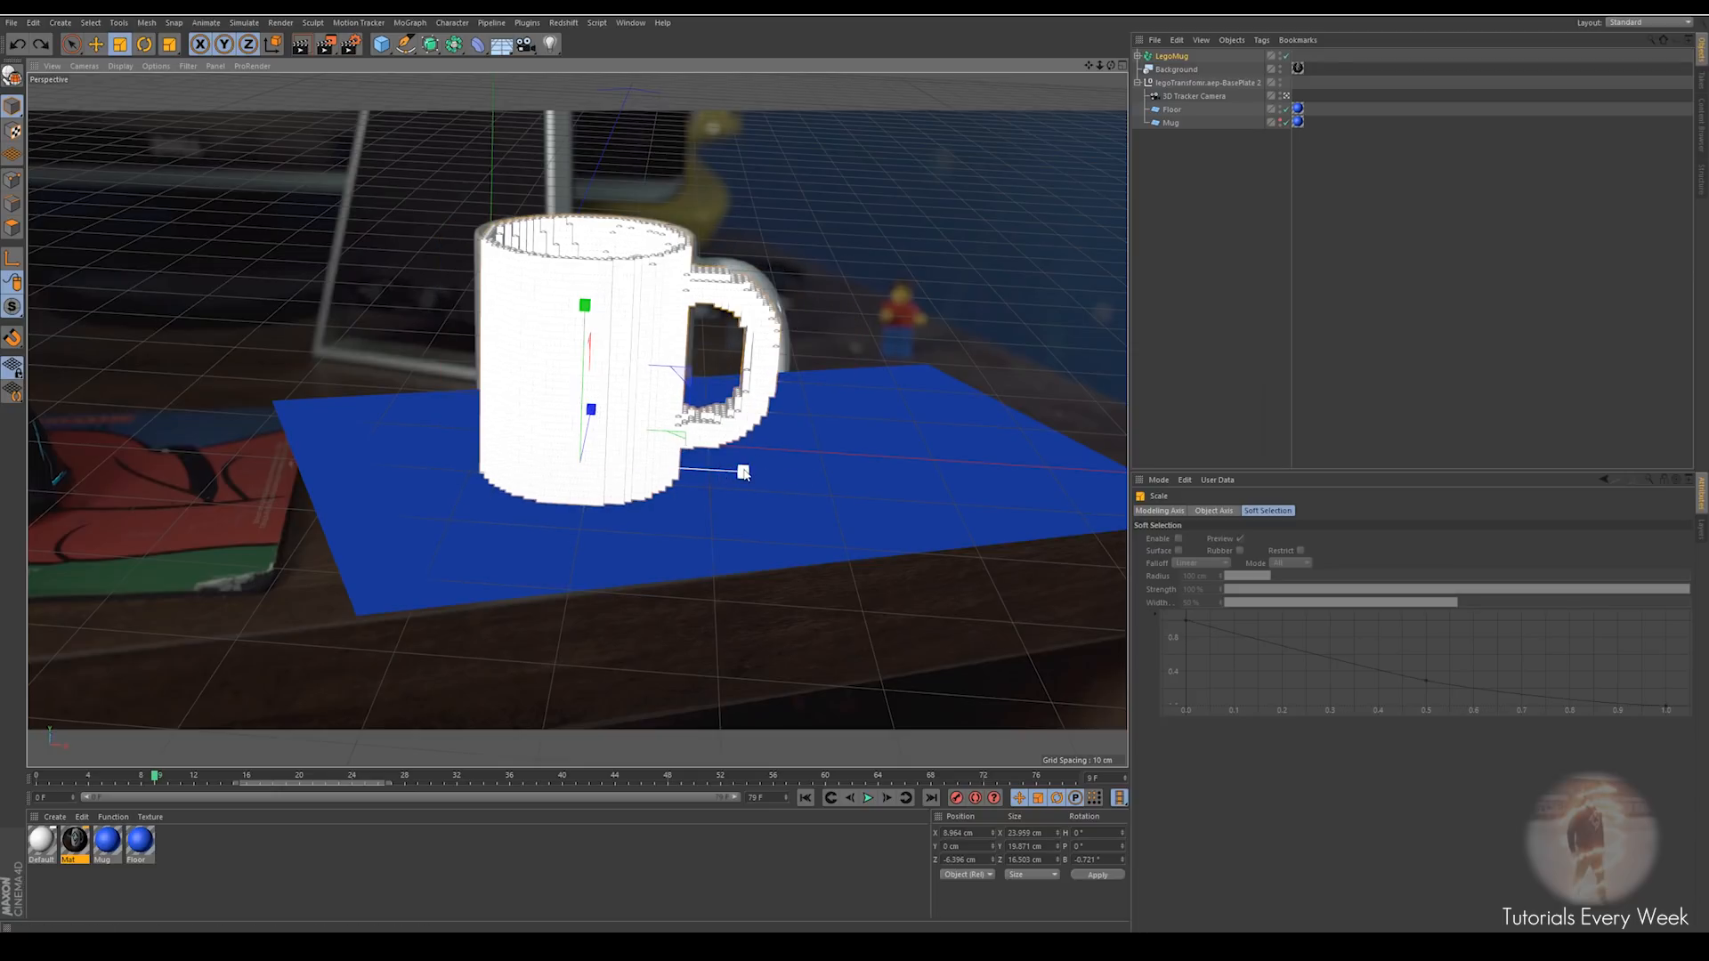
{"action": "left_click_drag", "start_coordinate": [755, 474], "coordinate": [757, 475]}
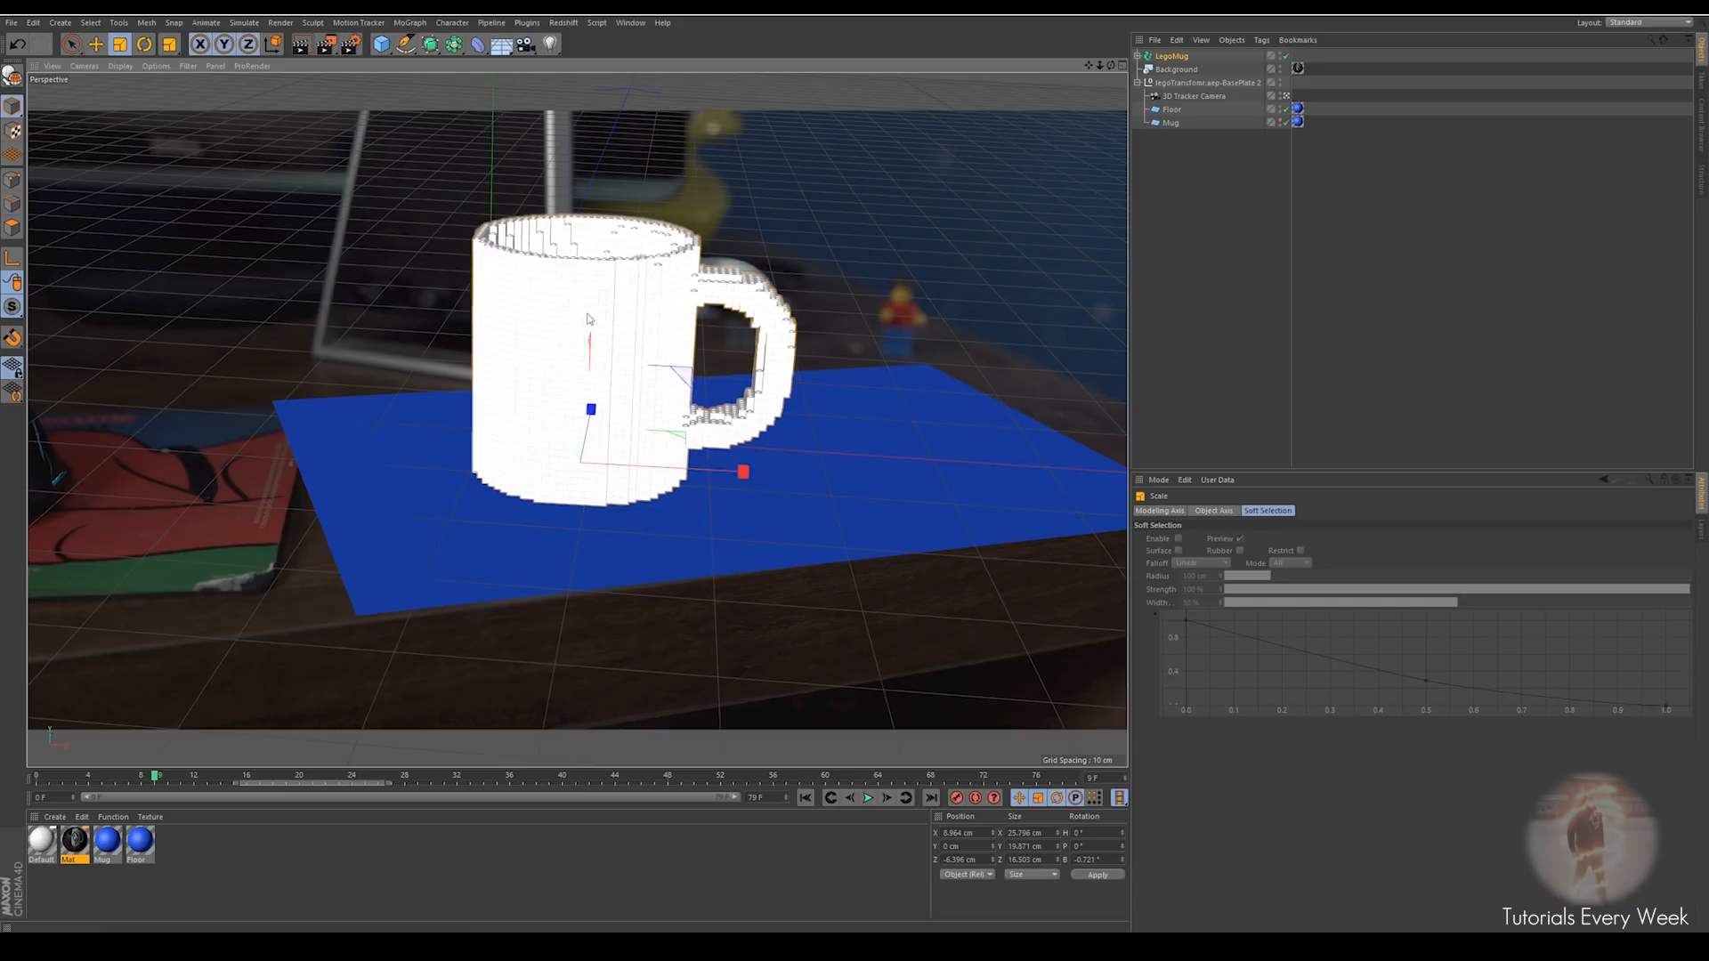
{"action": "left_click_drag", "start_coordinate": [588, 309], "coordinate": [588, 310]}
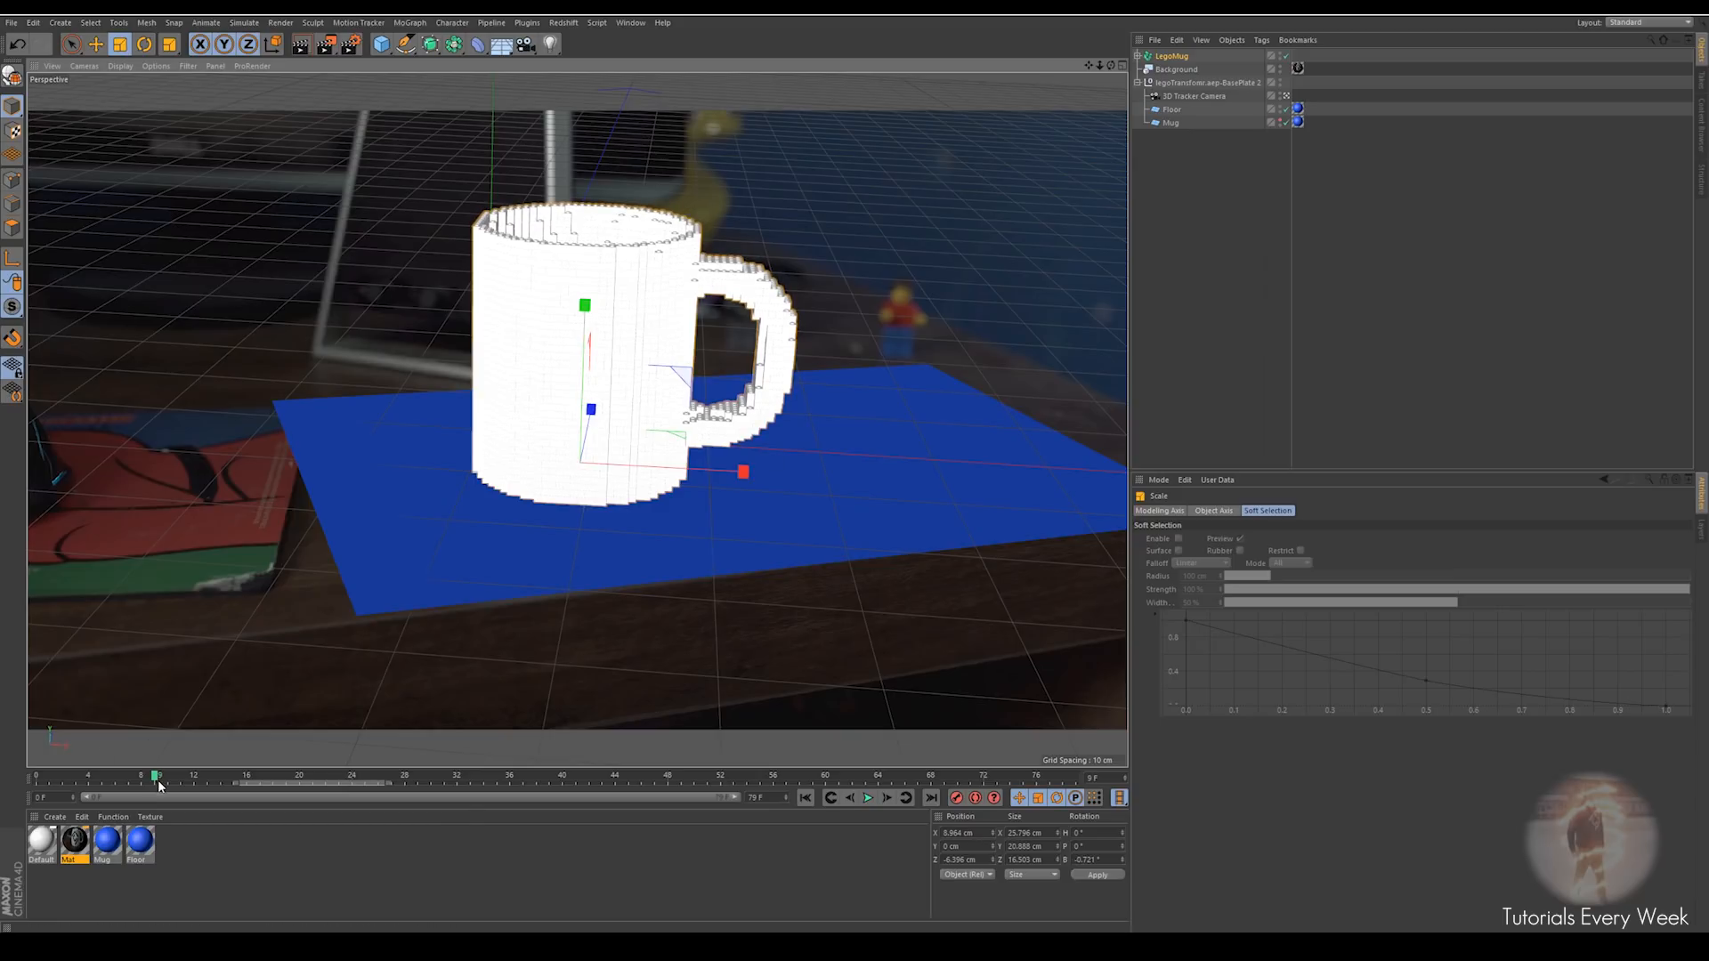
Compare LegoMug with the footage mug in the last frame by toggling its visibility, and hide the Floor plane in the viewport
{"action": "left_click_drag", "start_coordinate": [157, 779], "coordinate": [1232, 778]}
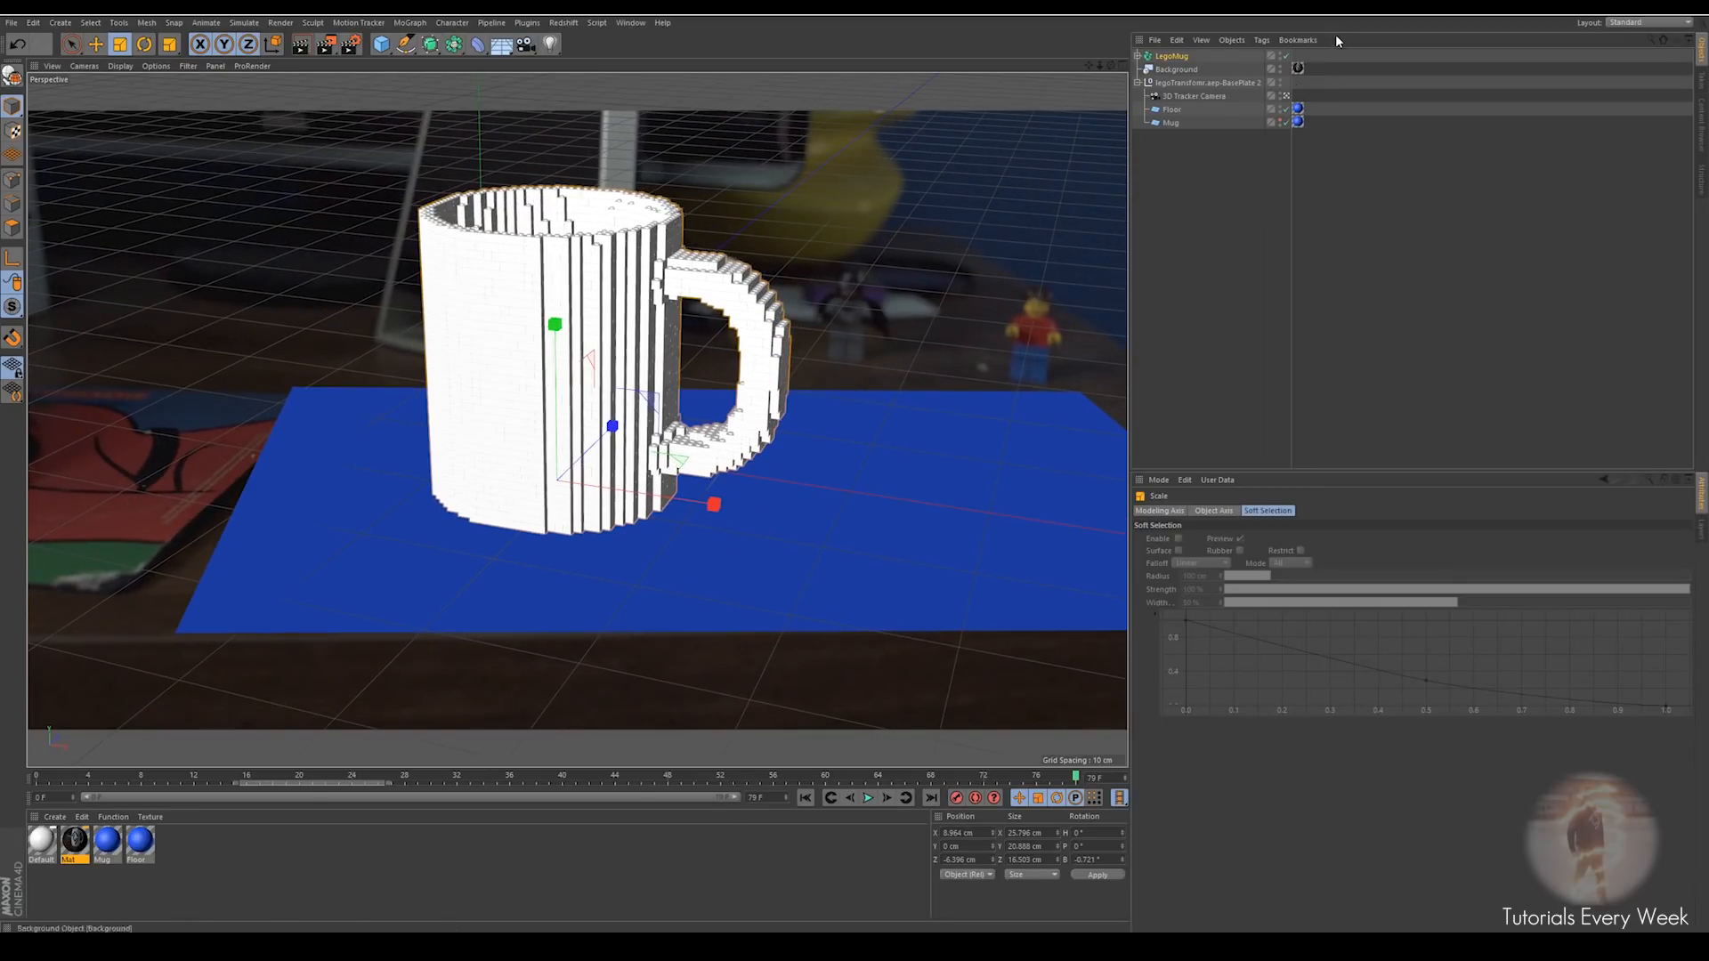
{"action": "left_click", "coordinate": [1282, 57]}
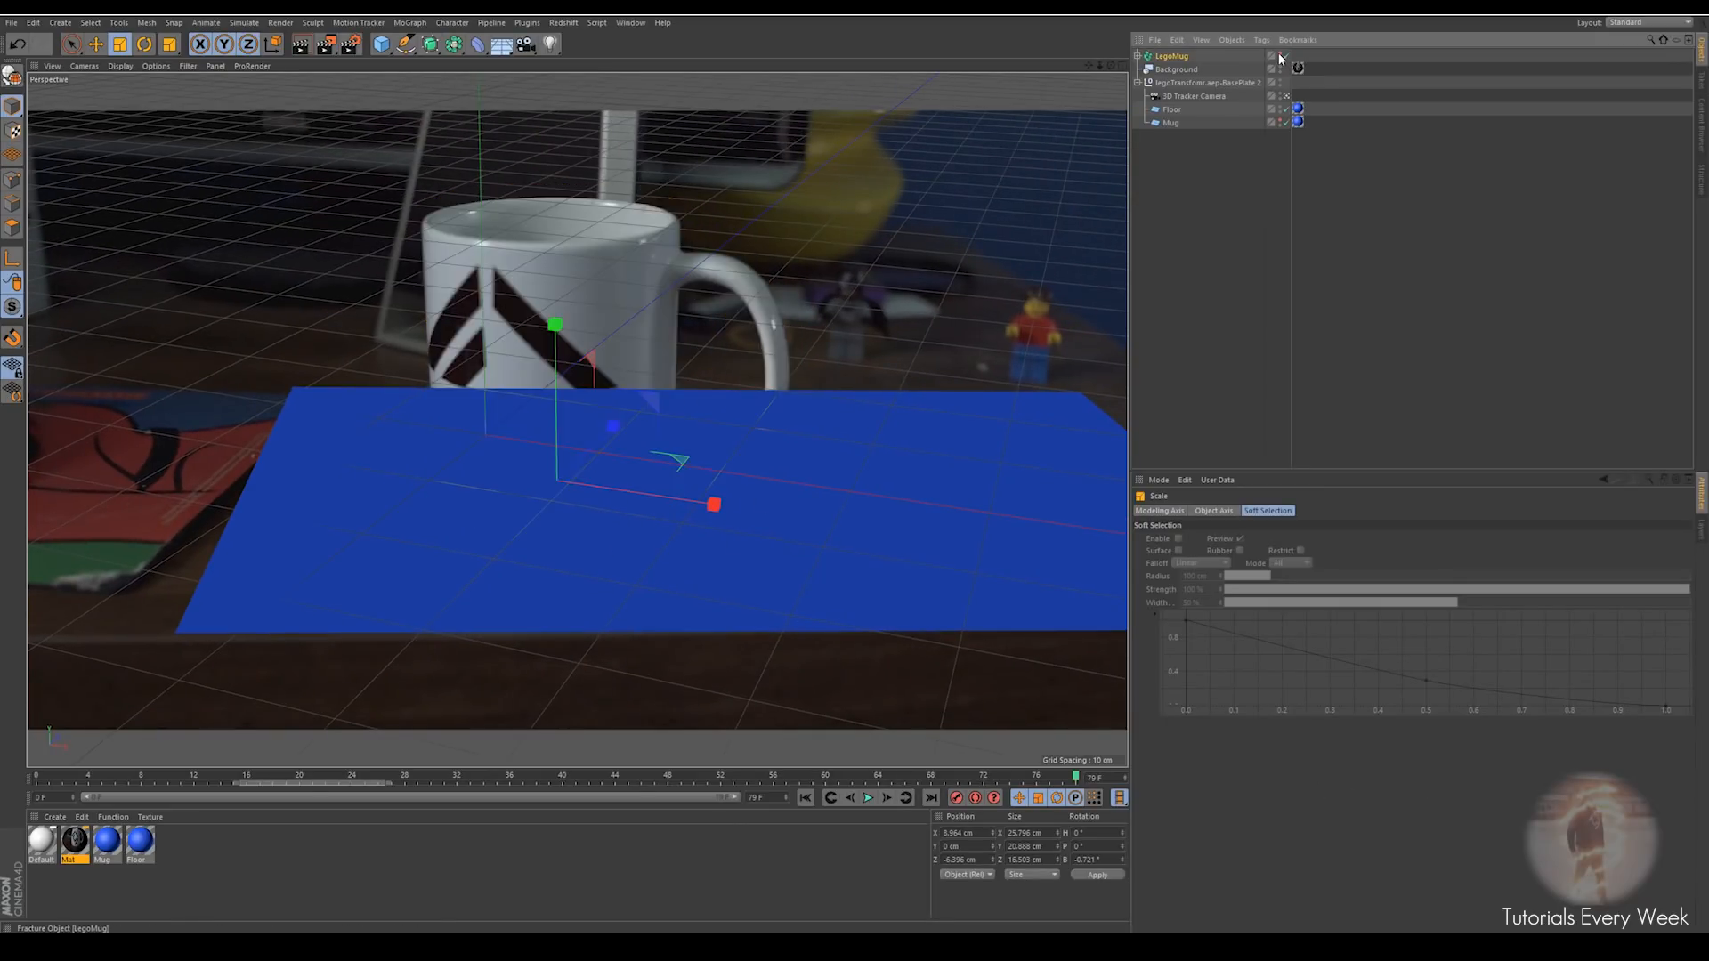
{"action": "left_click", "coordinate": [1282, 57]}
{"action": "left_click", "coordinate": [1282, 57]}
{"action": "left_click", "coordinate": [1282, 57]}
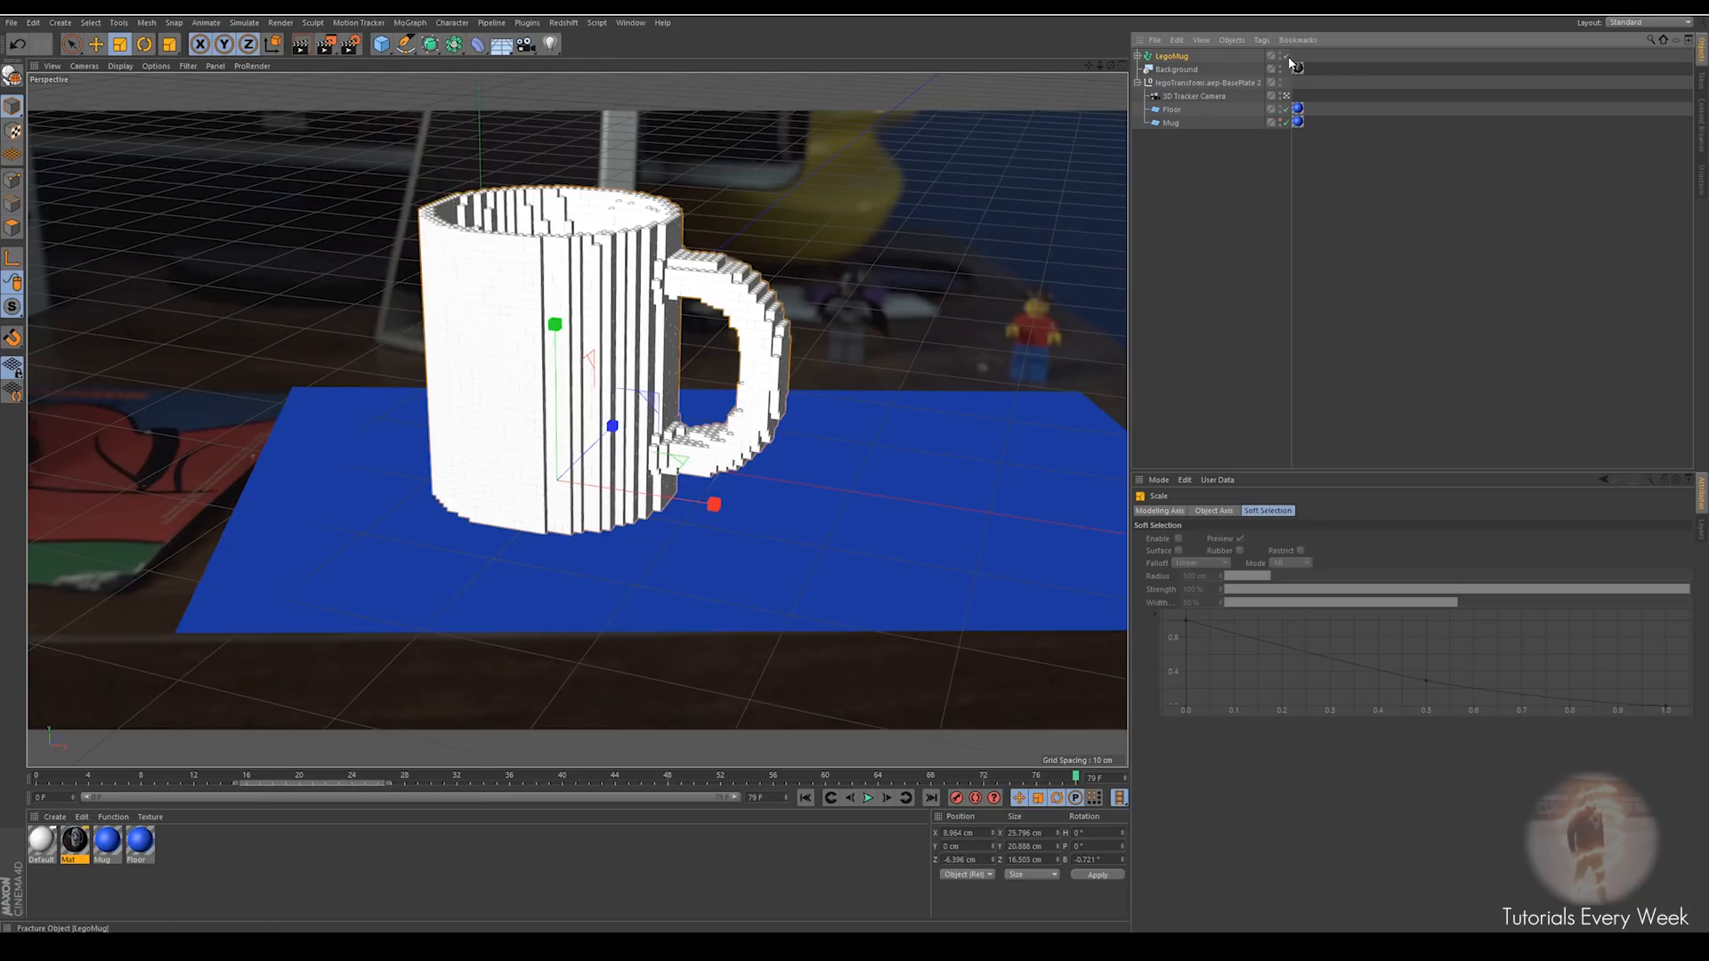
{"action": "left_click", "coordinate": [1281, 57]}
{"action": "left_click", "coordinate": [1282, 57]}
{"action": "left_click", "coordinate": [1282, 57]}
{"action": "left_click", "coordinate": [1282, 57]}
{"action": "left_click", "coordinate": [1282, 109]}
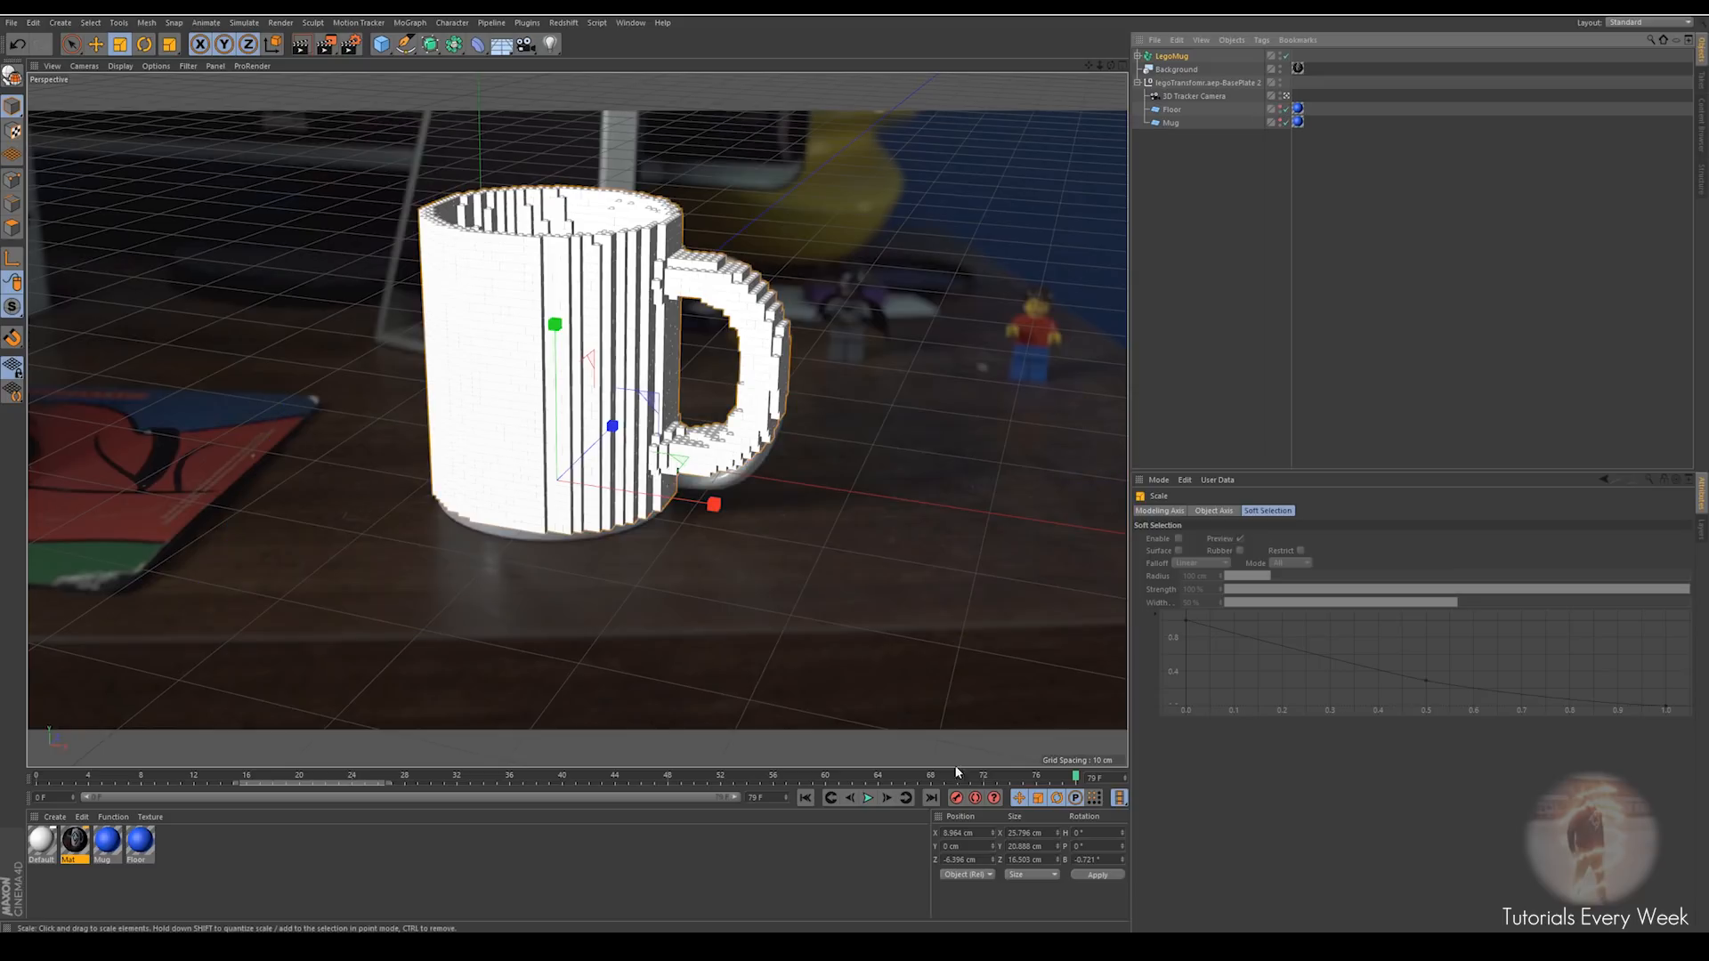
Lower LegoMug to about Y -1.1 cm and scale its height to about 22.6 cm, checking around the middle of the shot
{"action": "left_click_drag", "start_coordinate": [1077, 778], "coordinate": [550, 772]}
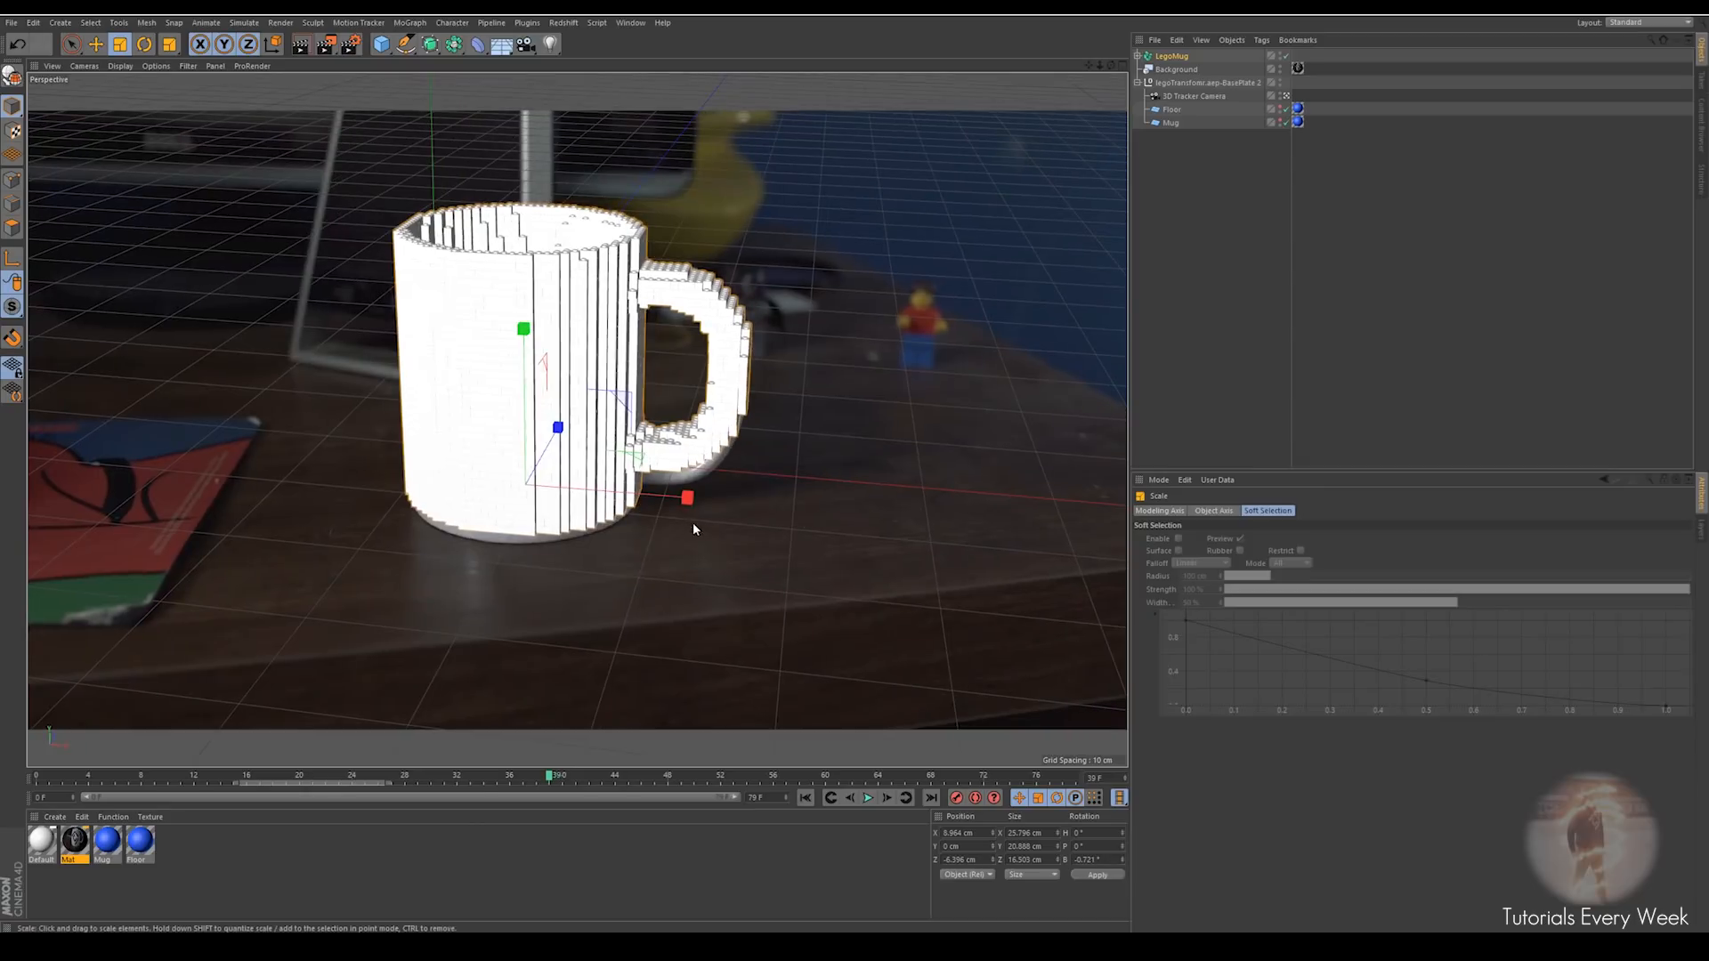
{"action": "left_click", "coordinate": [95, 44]}
{"action": "mouse_move", "coordinate": [527, 336]}
{"action": "left_mouse_down"}
{"action": "mouse_move", "coordinate": [525, 362]}
{"action": "mouse_move", "coordinate": [521, 318]}
{"action": "left_mouse_up"}
{"action": "key", "text": "t"}
{"action": "left_click", "coordinate": [96, 44]}
{"action": "left_click", "coordinate": [120, 44]}
Nudge LegoMug slightly along positive X in the last frame and check its alignment with the footage mug across the timeline
{"action": "left_click_drag", "start_coordinate": [549, 775], "coordinate": [1183, 780]}
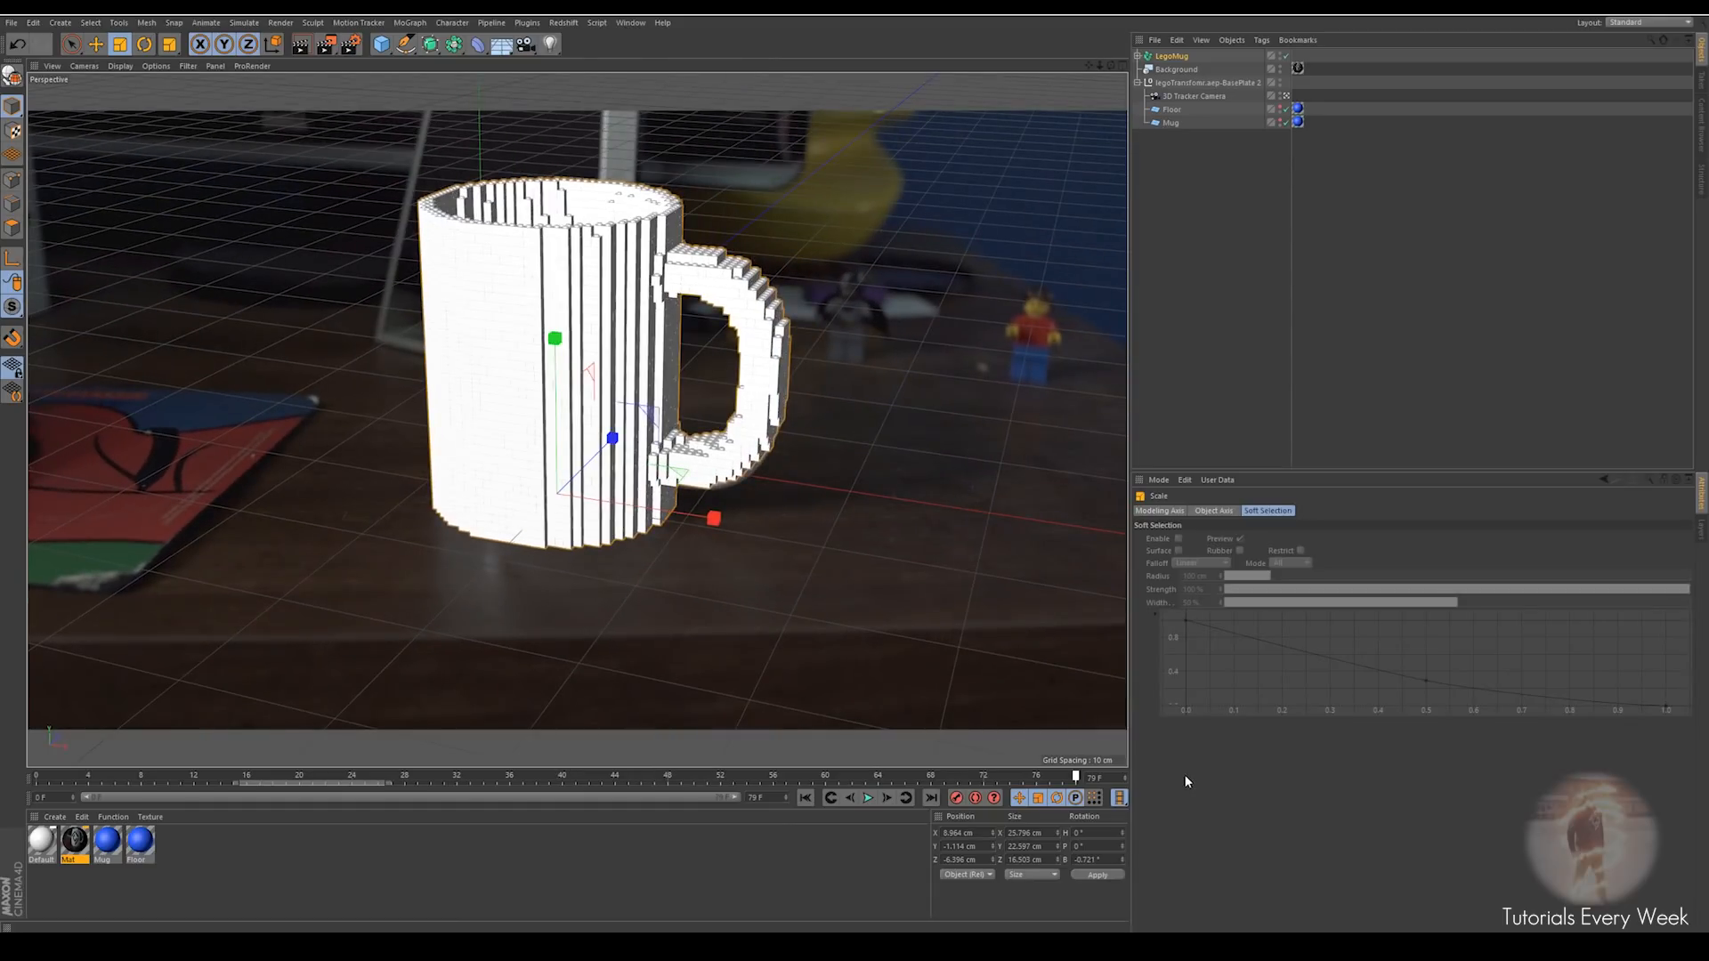
{"action": "left_click_drag", "start_coordinate": [910, 772], "coordinate": [1102, 735]}
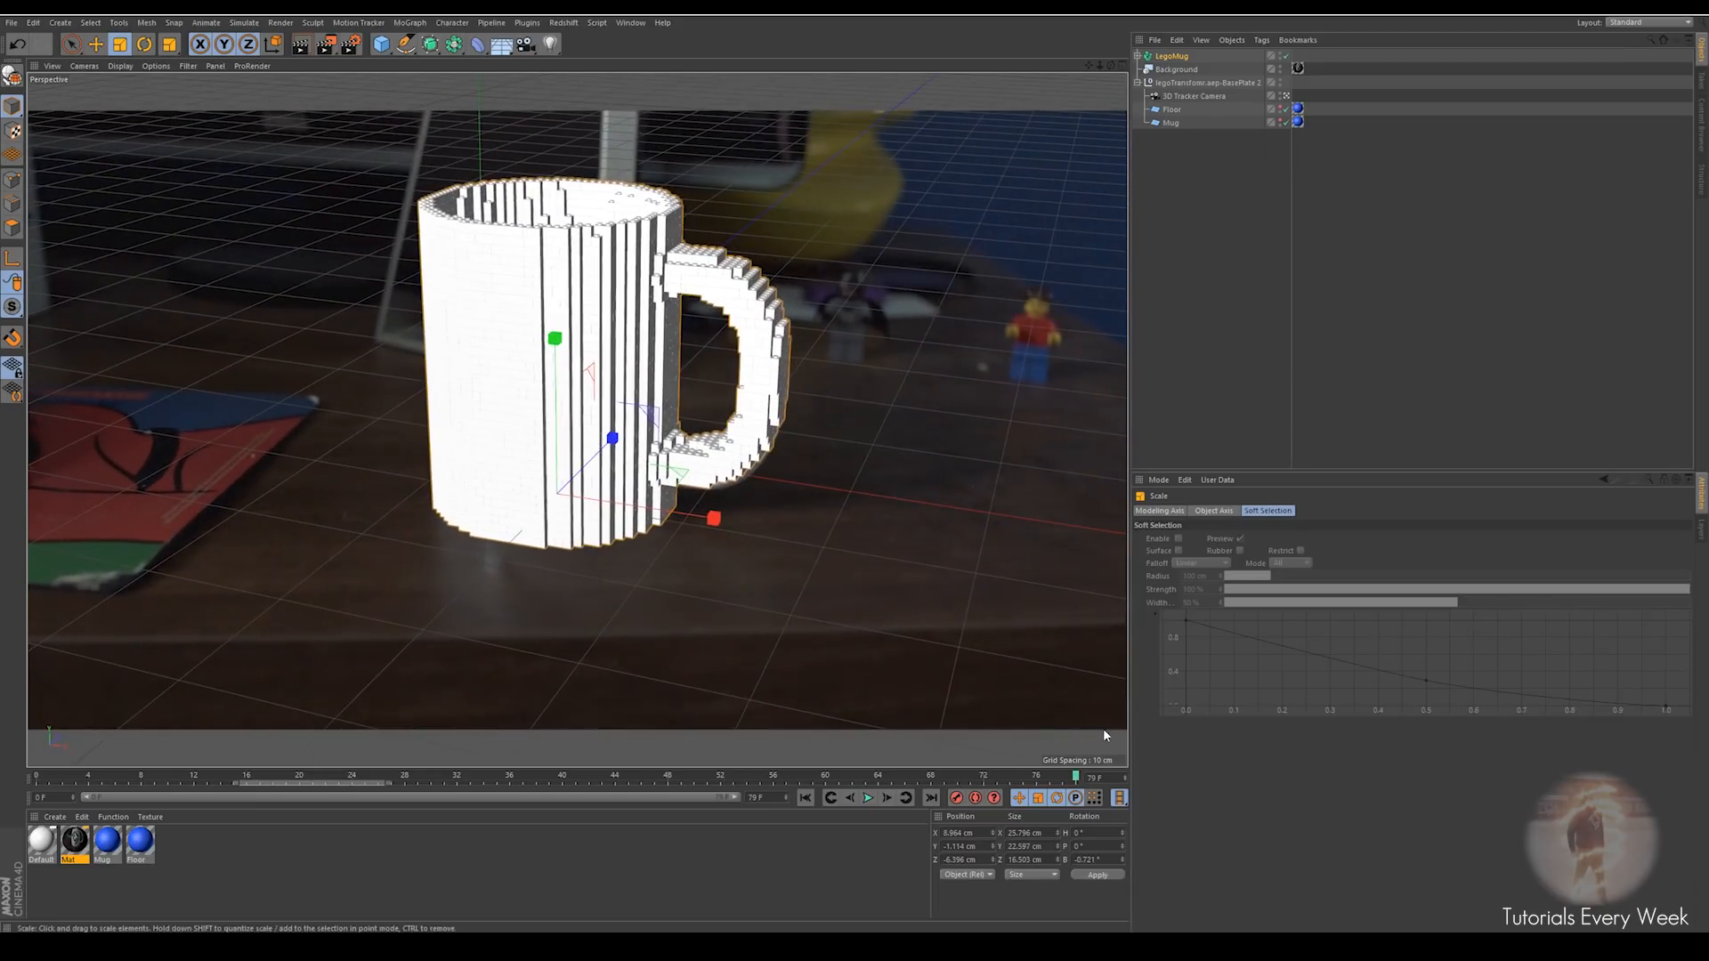
{"action": "key", "text": "e"}
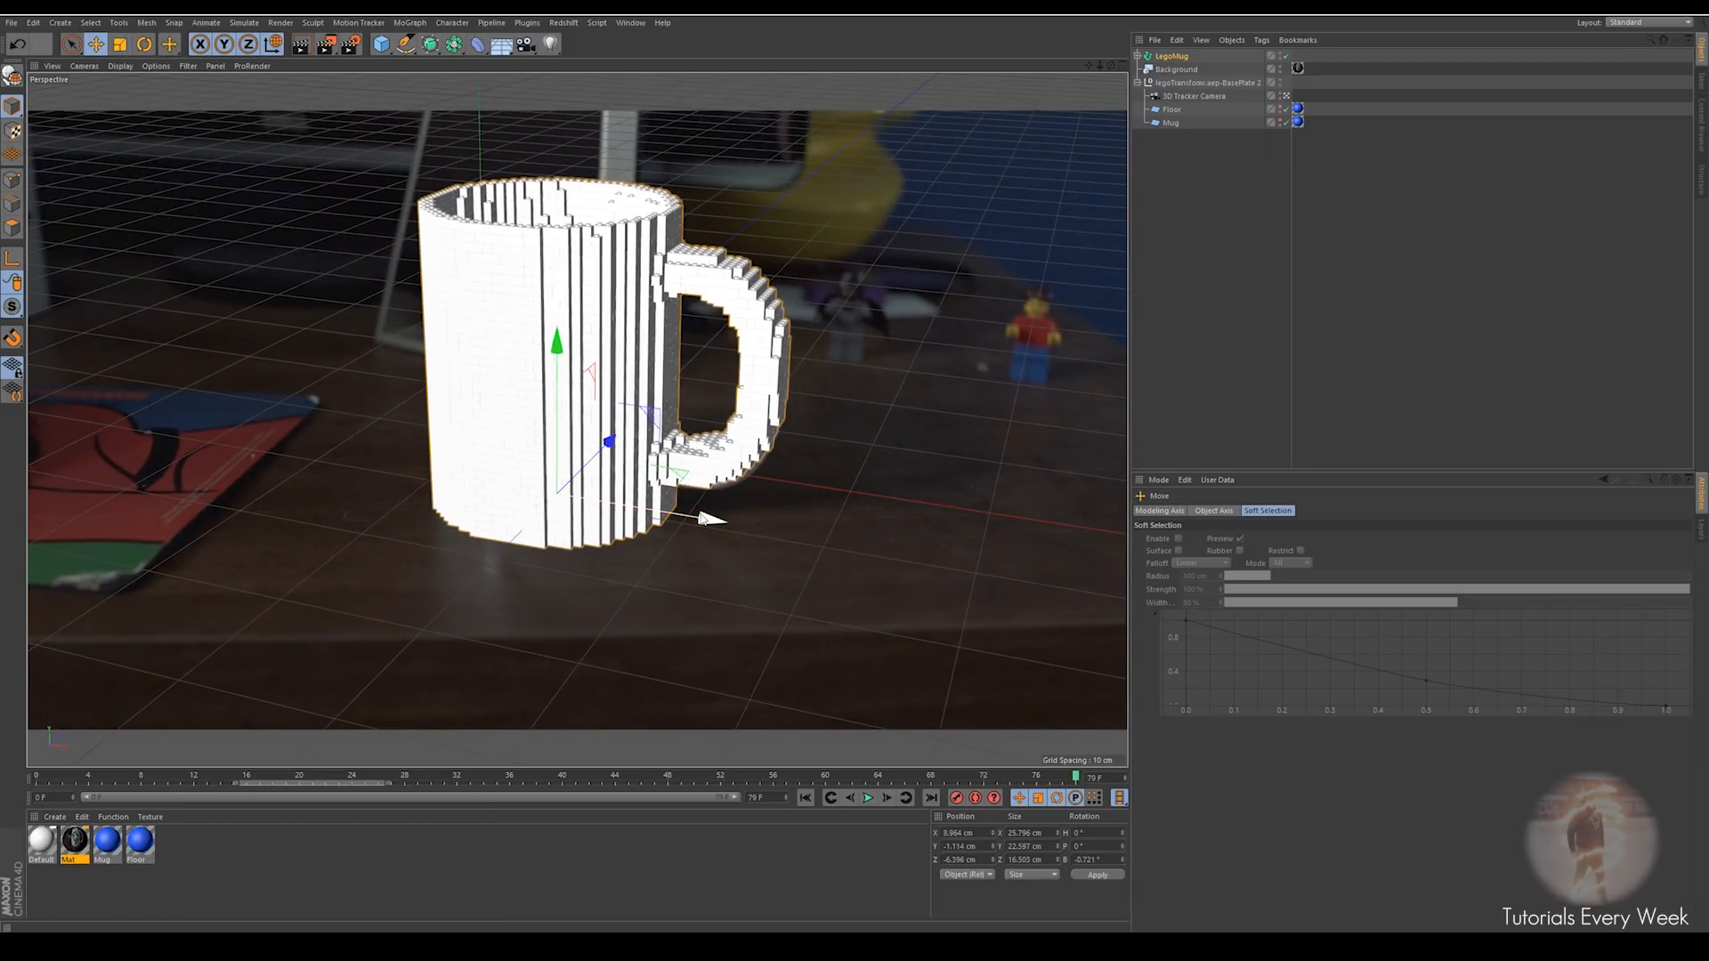
{"action": "left_click_drag", "start_coordinate": [708, 518], "coordinate": [712, 520]}
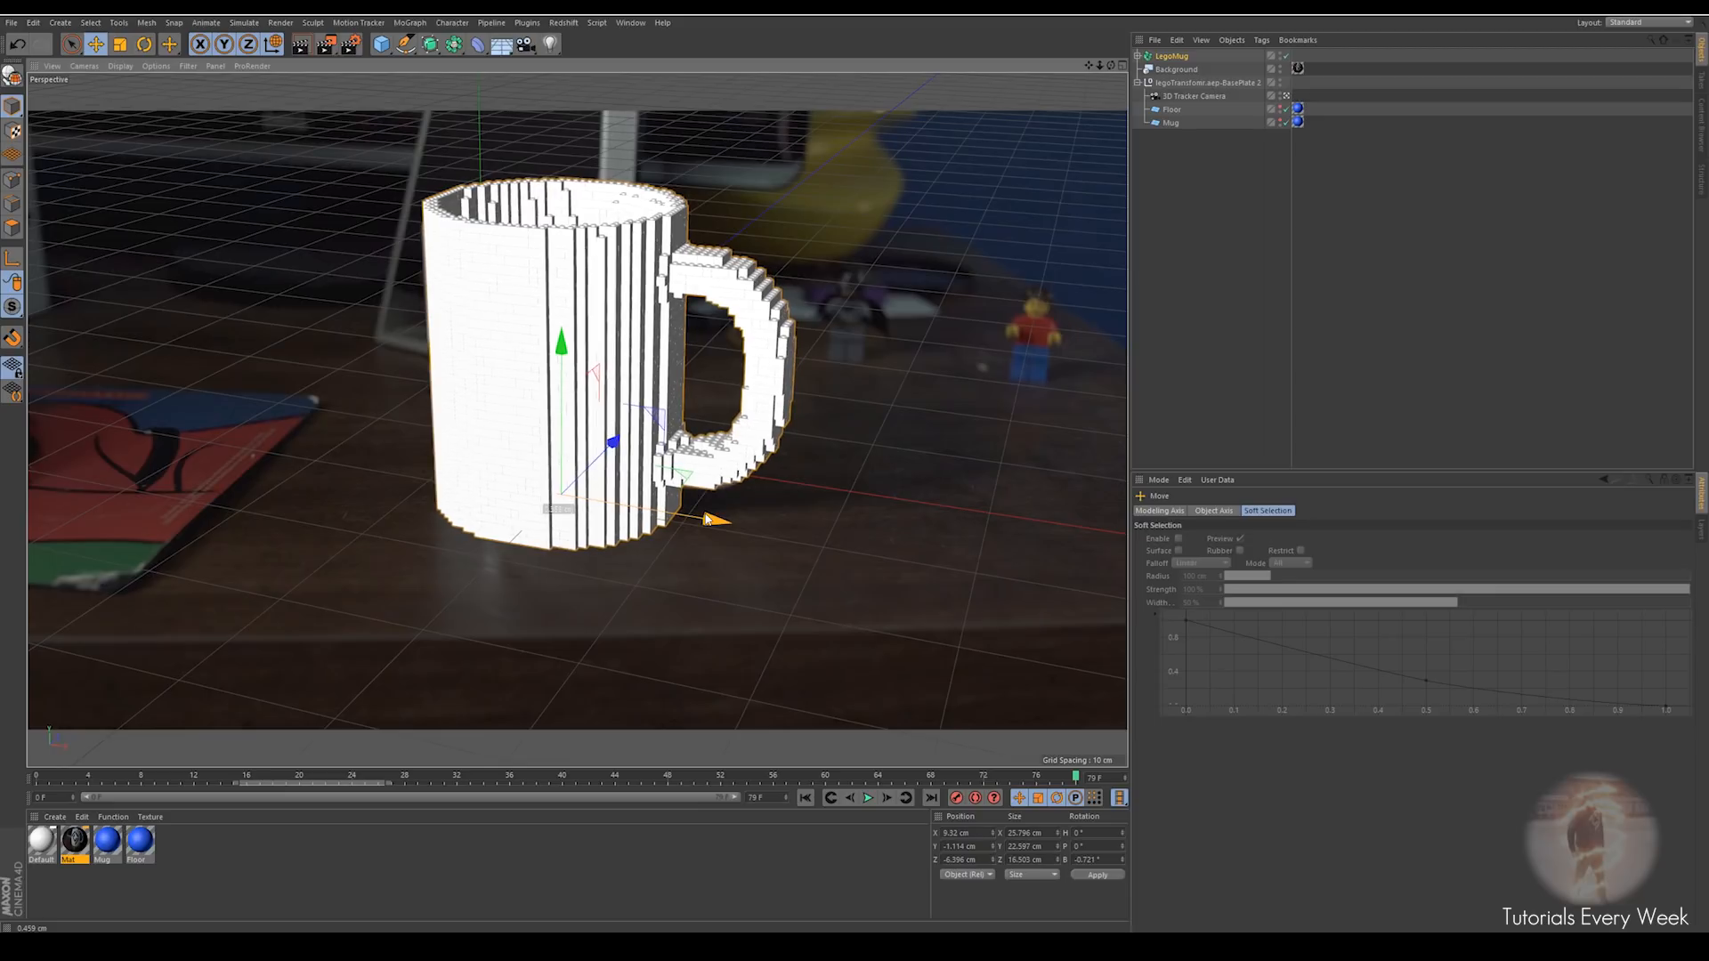
{"action": "left_click_drag", "start_coordinate": [1077, 782], "coordinate": [89, 784]}
{"action": "left_click_drag", "start_coordinate": [332, 793], "coordinate": [338, 784]}
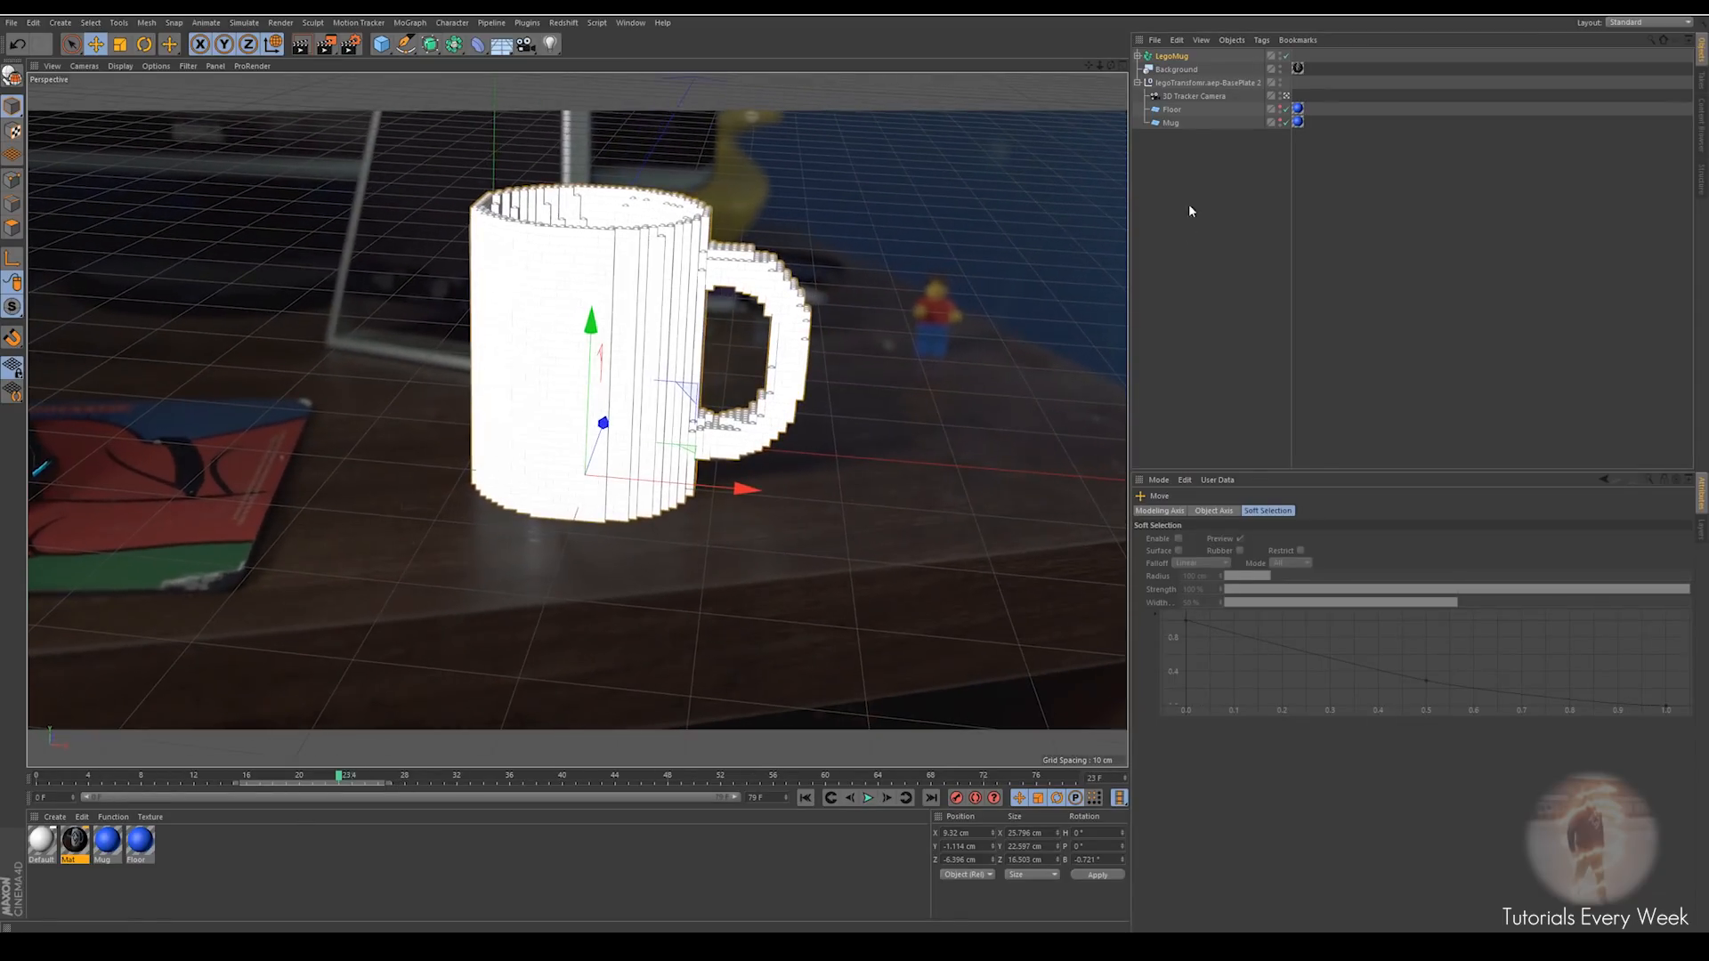
{"action": "left_click", "coordinate": [1281, 55]}
{"action": "left_click", "coordinate": [1281, 55]}
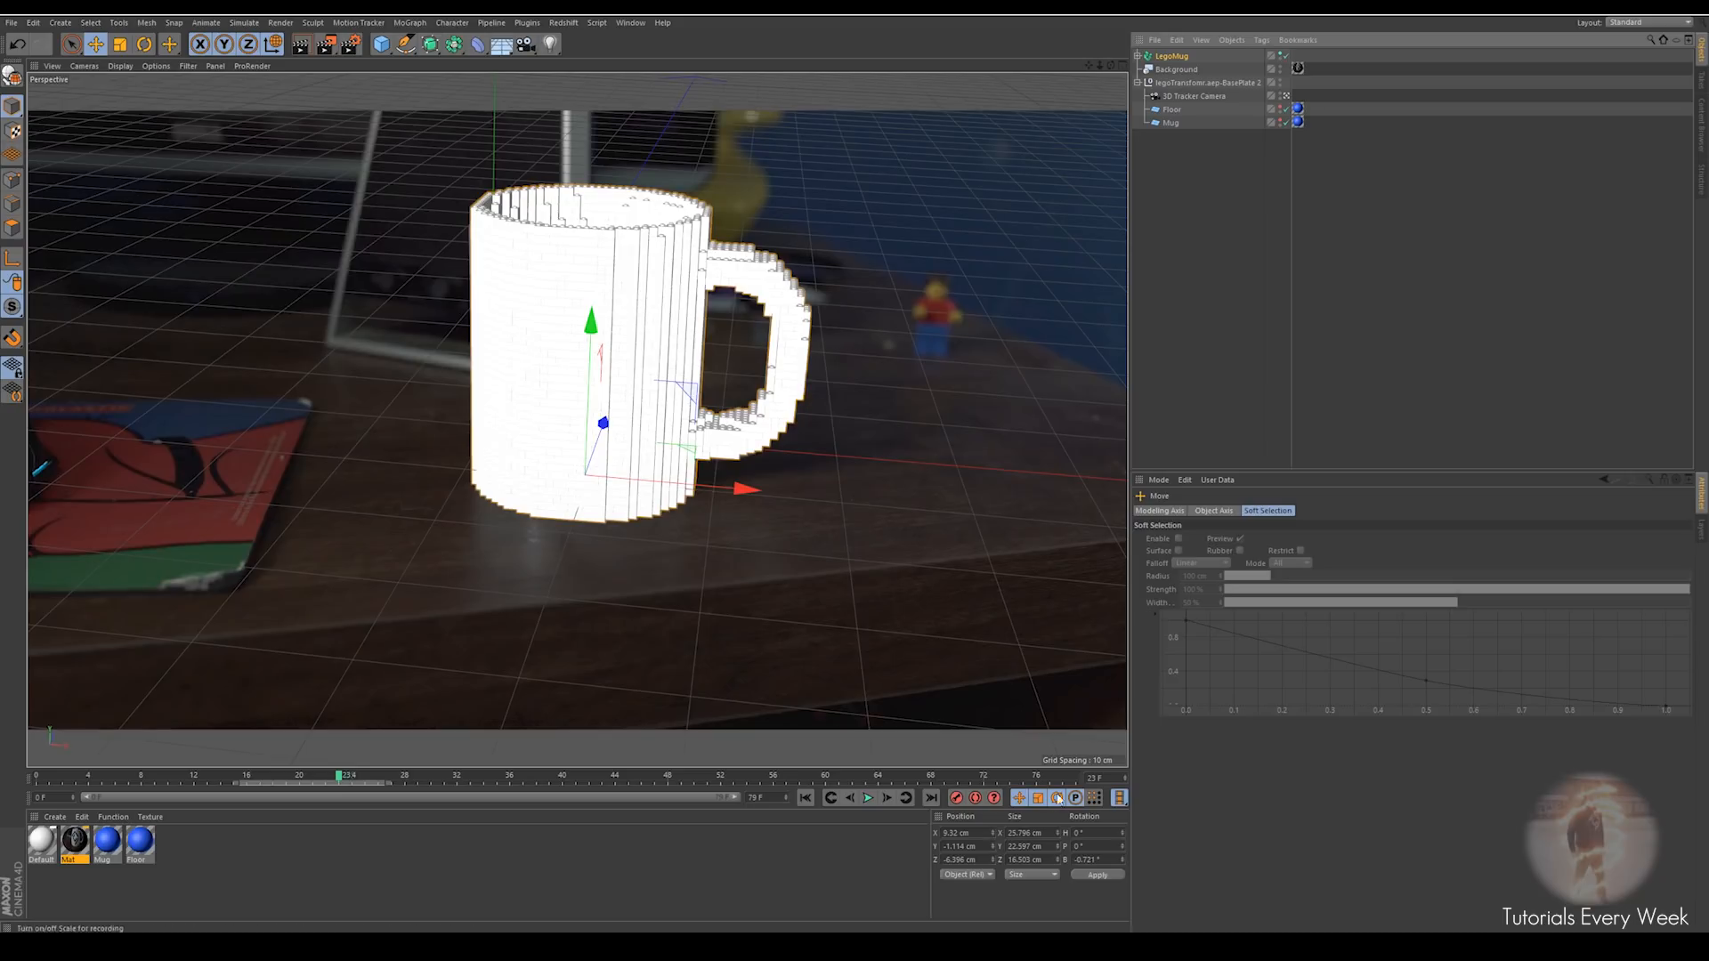
{"action": "left_click_drag", "start_coordinate": [342, 777], "coordinate": [654, 776]}
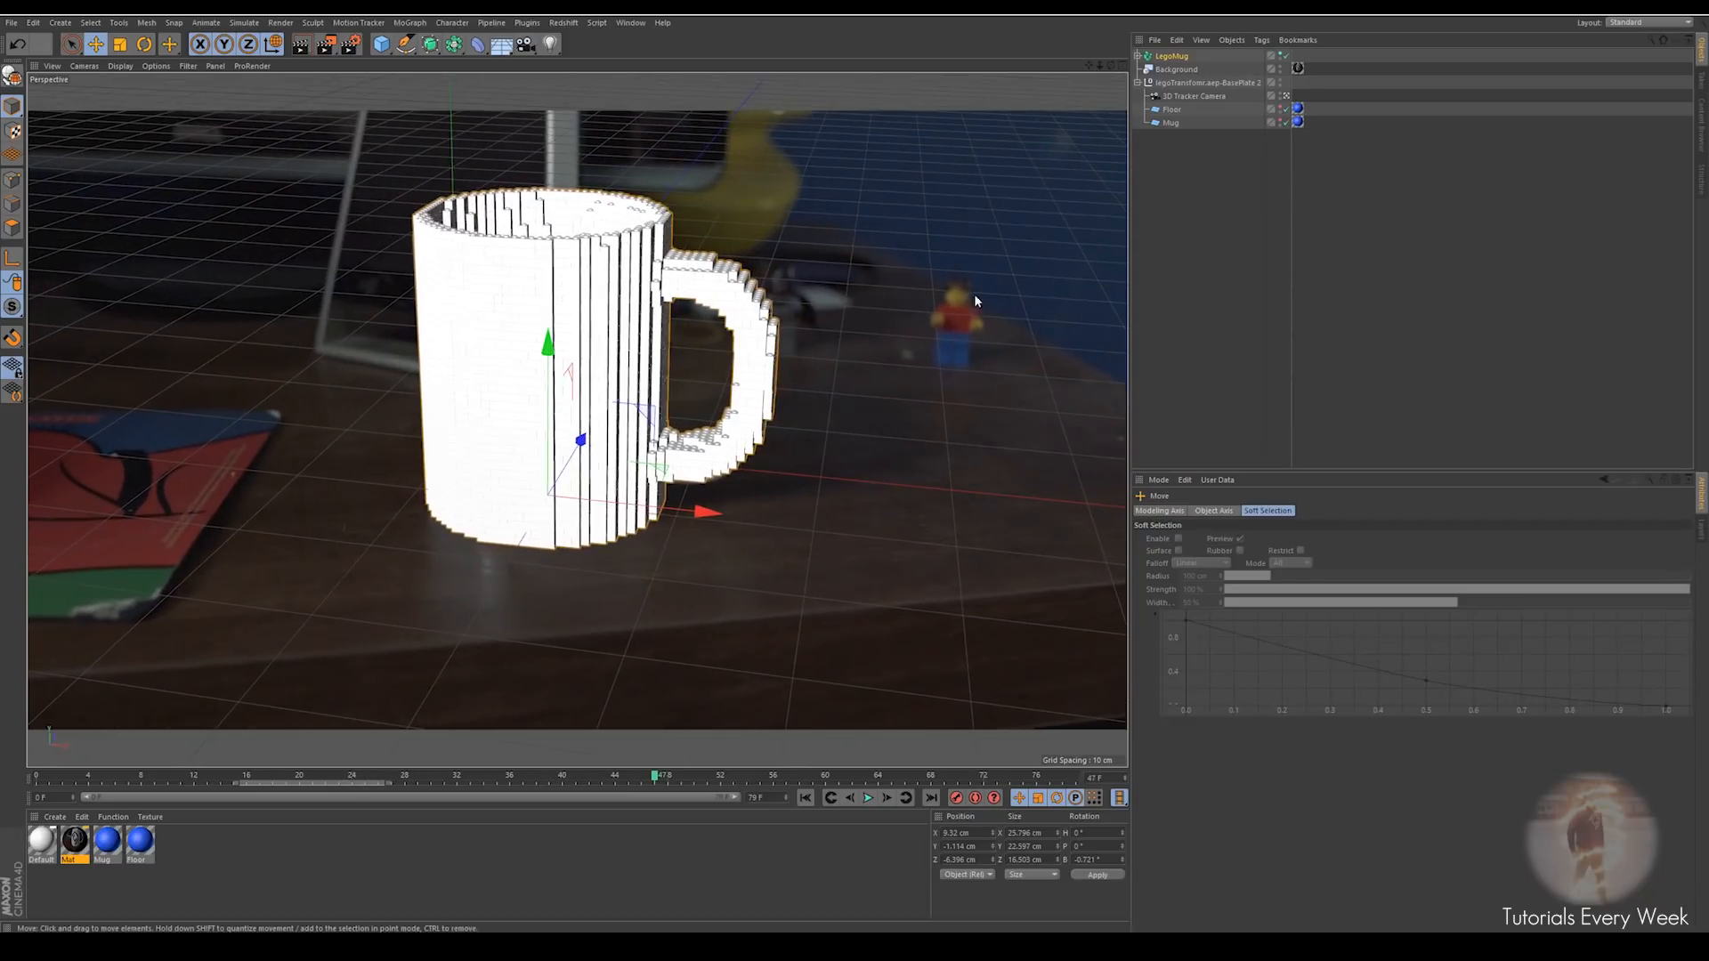
Set the Transform color of the LegoMug Fracture object to black, with saturation and value at 0%
{"action": "left_click", "coordinate": [1173, 58]}
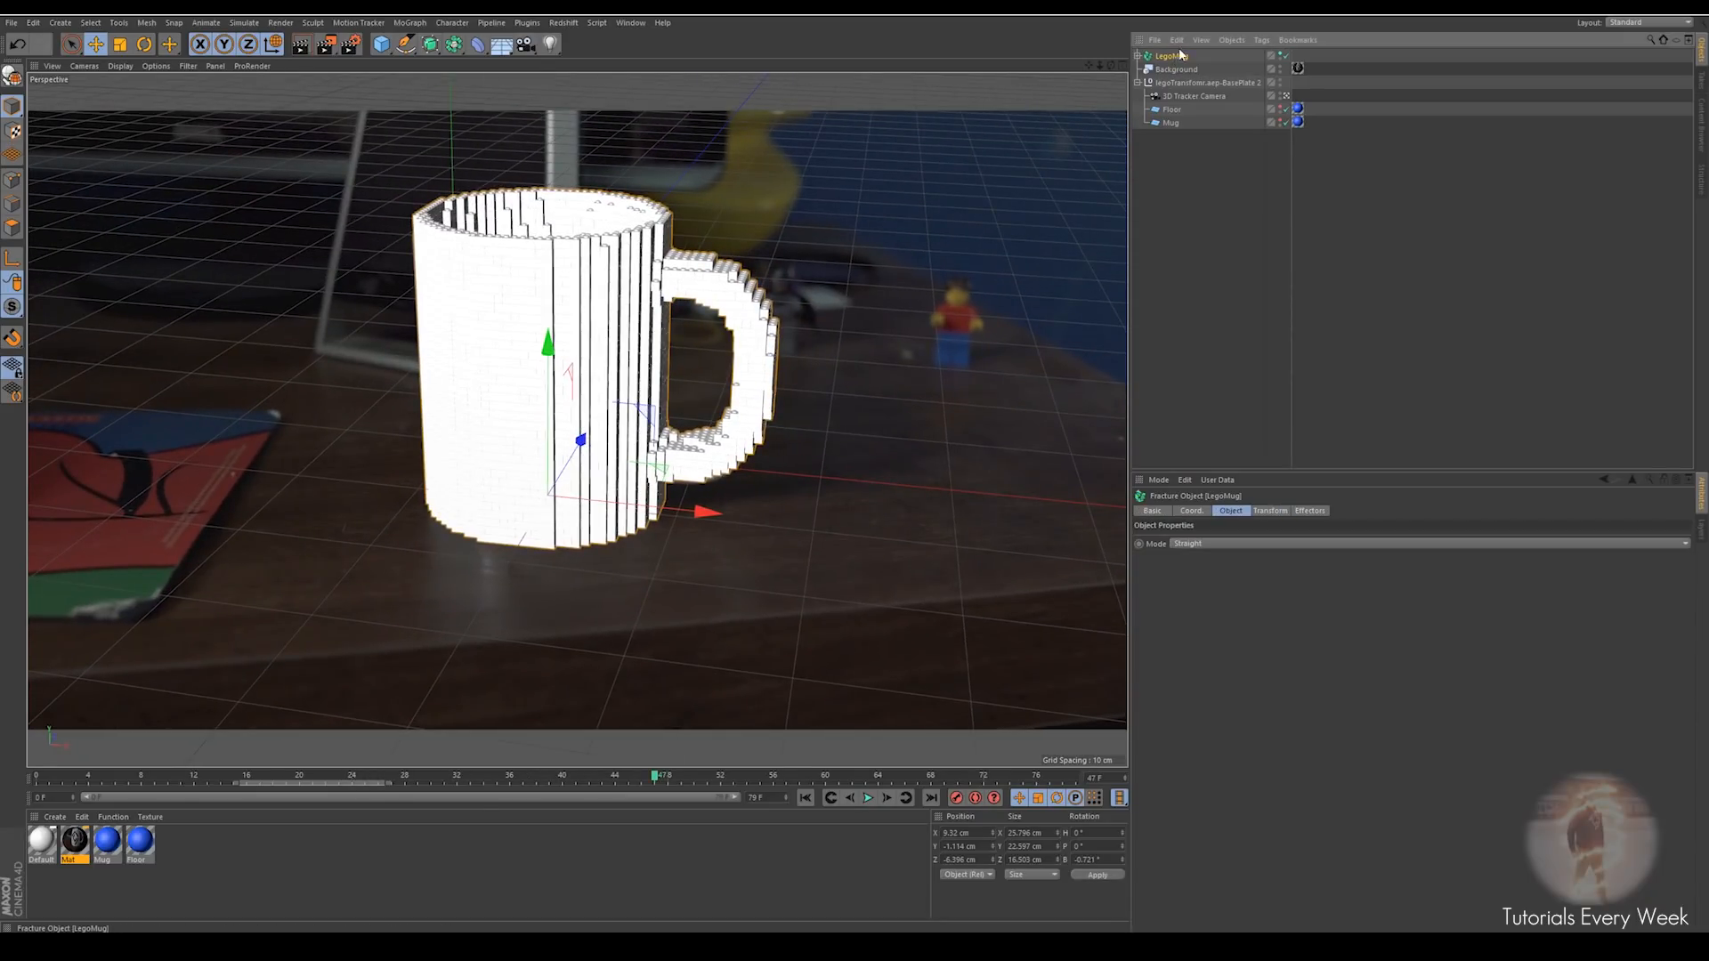
{"action": "left_click", "coordinate": [1269, 511]}
{"action": "left_click", "coordinate": [1189, 603]}
{"action": "left_click_drag", "start_coordinate": [1150, 630], "coordinate": [1094, 632]}
{"action": "left_click", "coordinate": [1162, 651]}
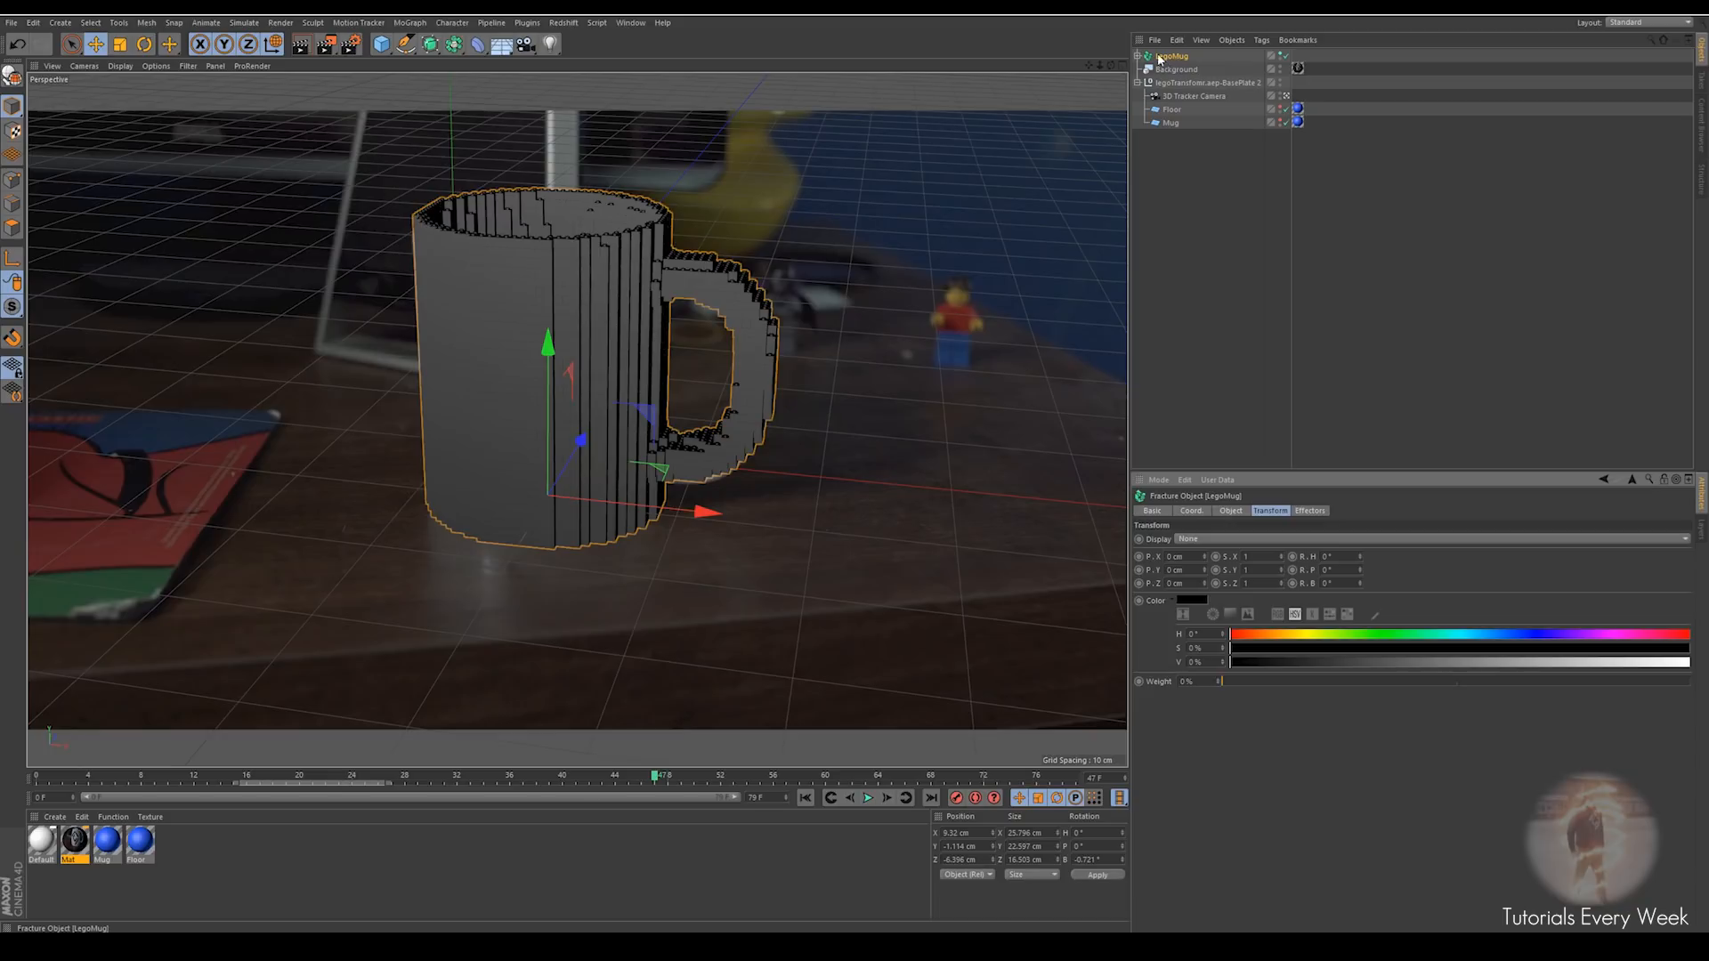
Add a MoGraph Shader effector to the LegoMug Fracture object
{"action": "left_click", "coordinate": [411, 24]}
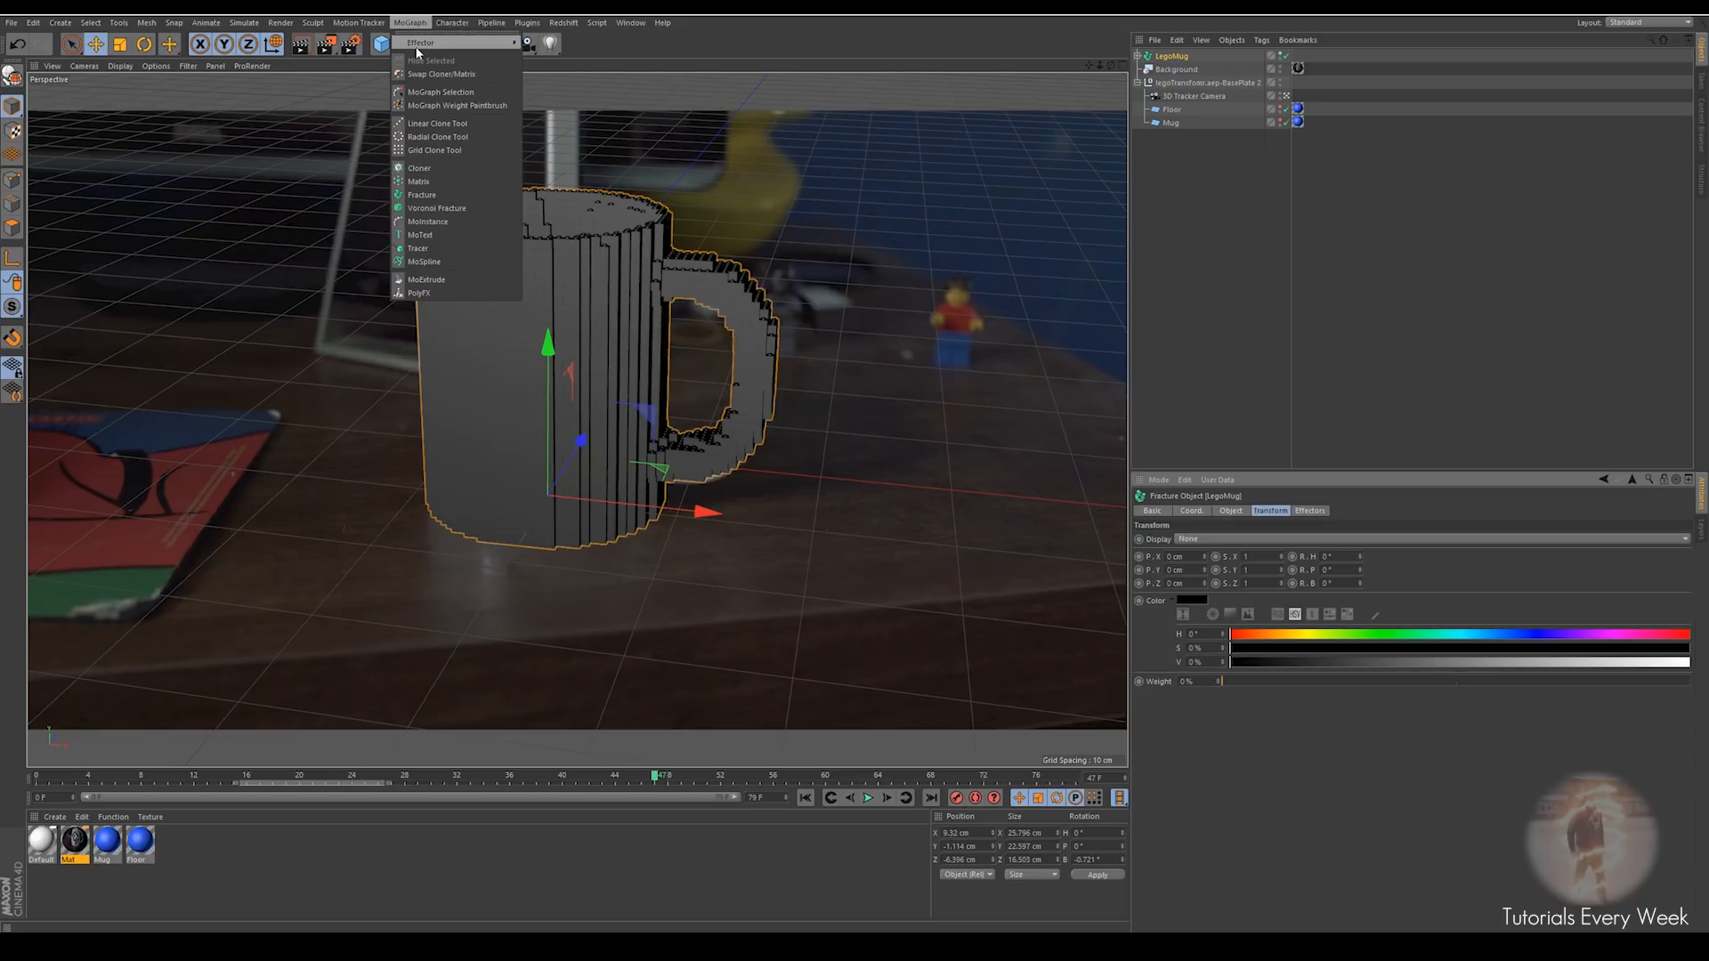
{"action": "mouse_move", "coordinate": [417, 52]}
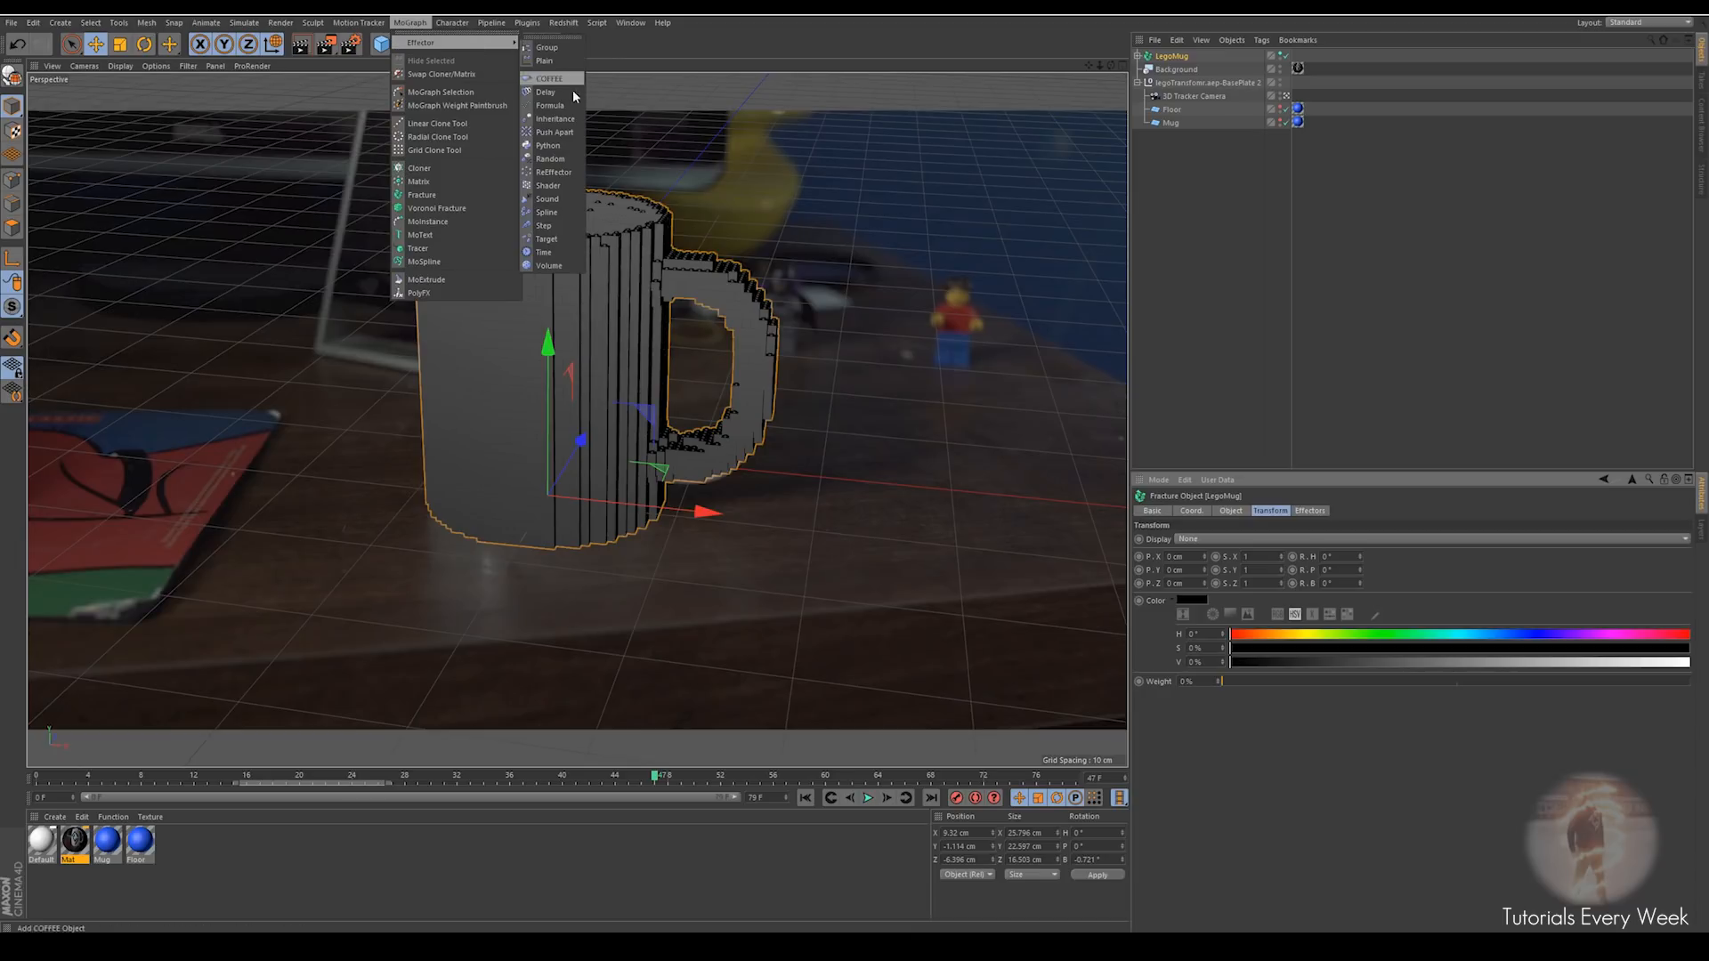
{"action": "left_click", "coordinate": [543, 186]}
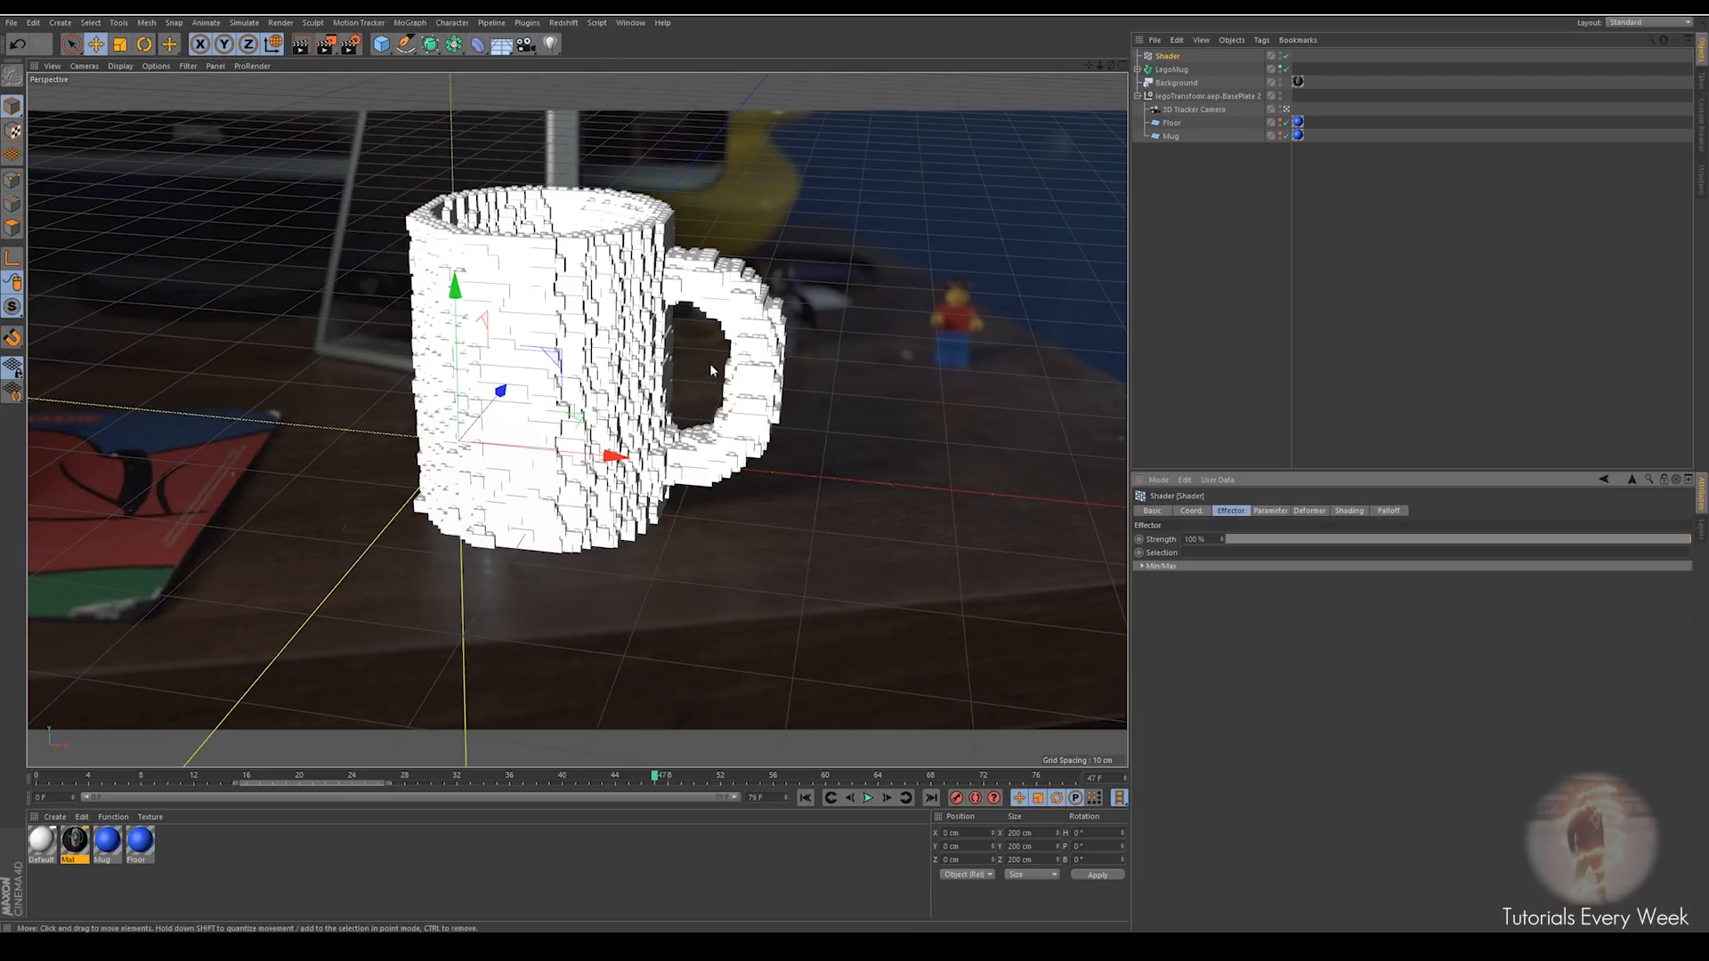
Turn off Scale in the Shader effector's parameters and set its shading channel to Color
{"action": "left_click", "coordinate": [1271, 511]}
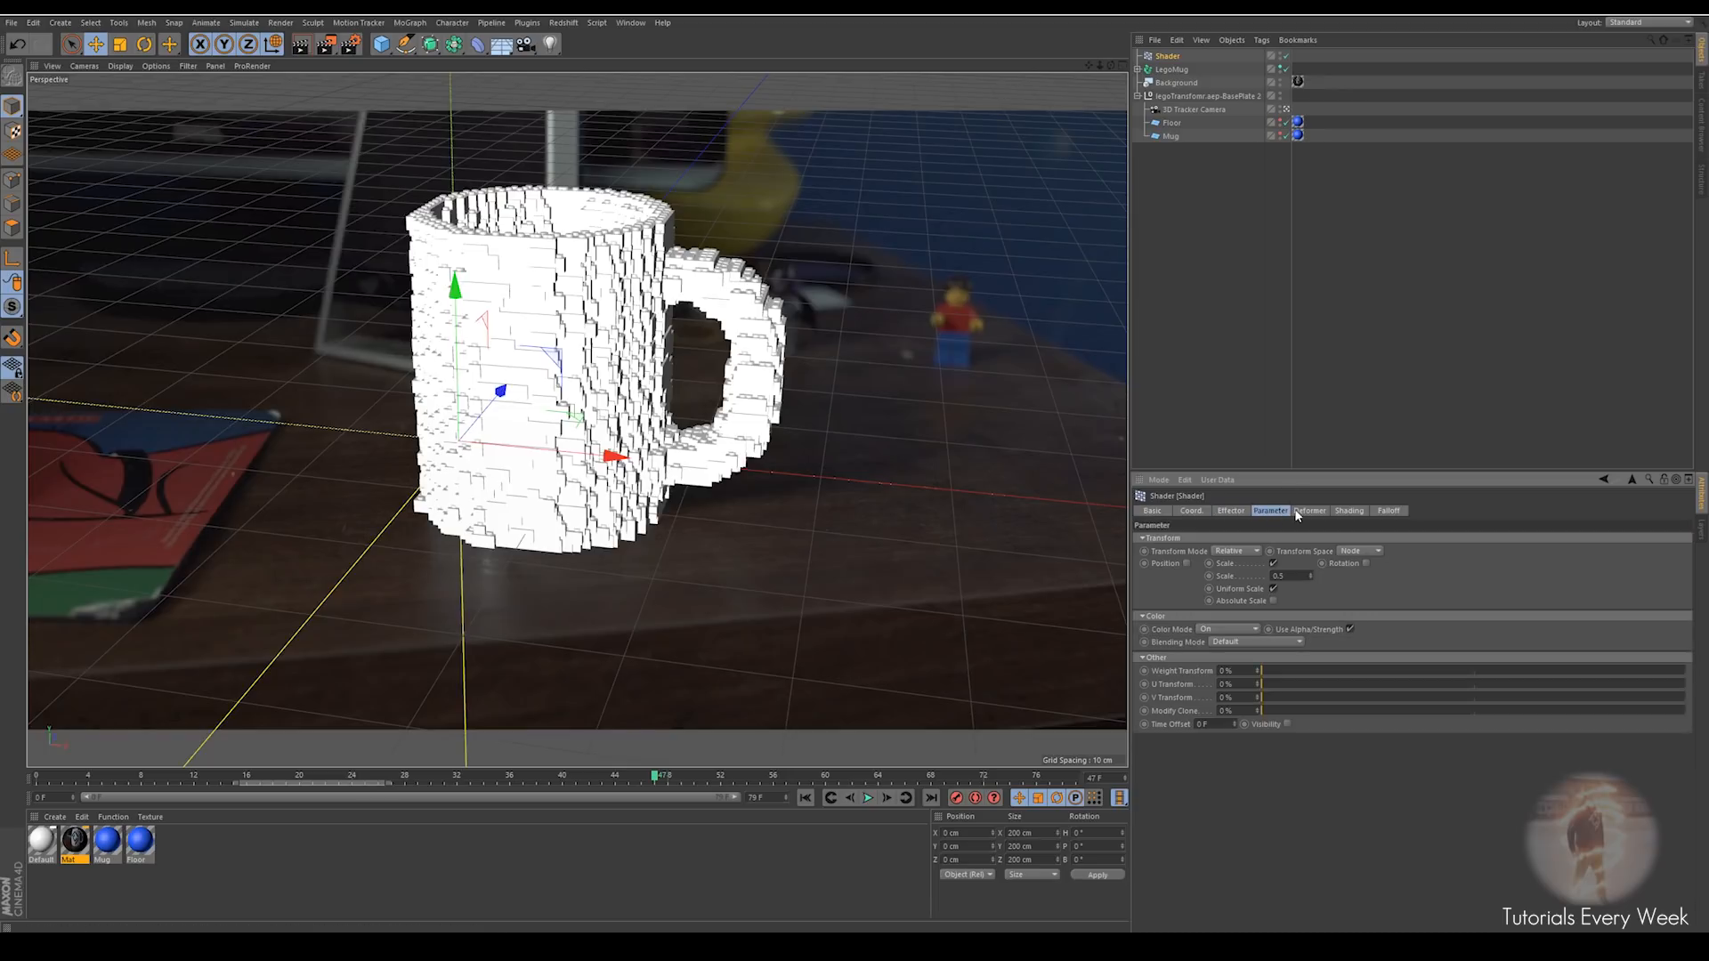
{"action": "left_click", "coordinate": [1273, 563]}
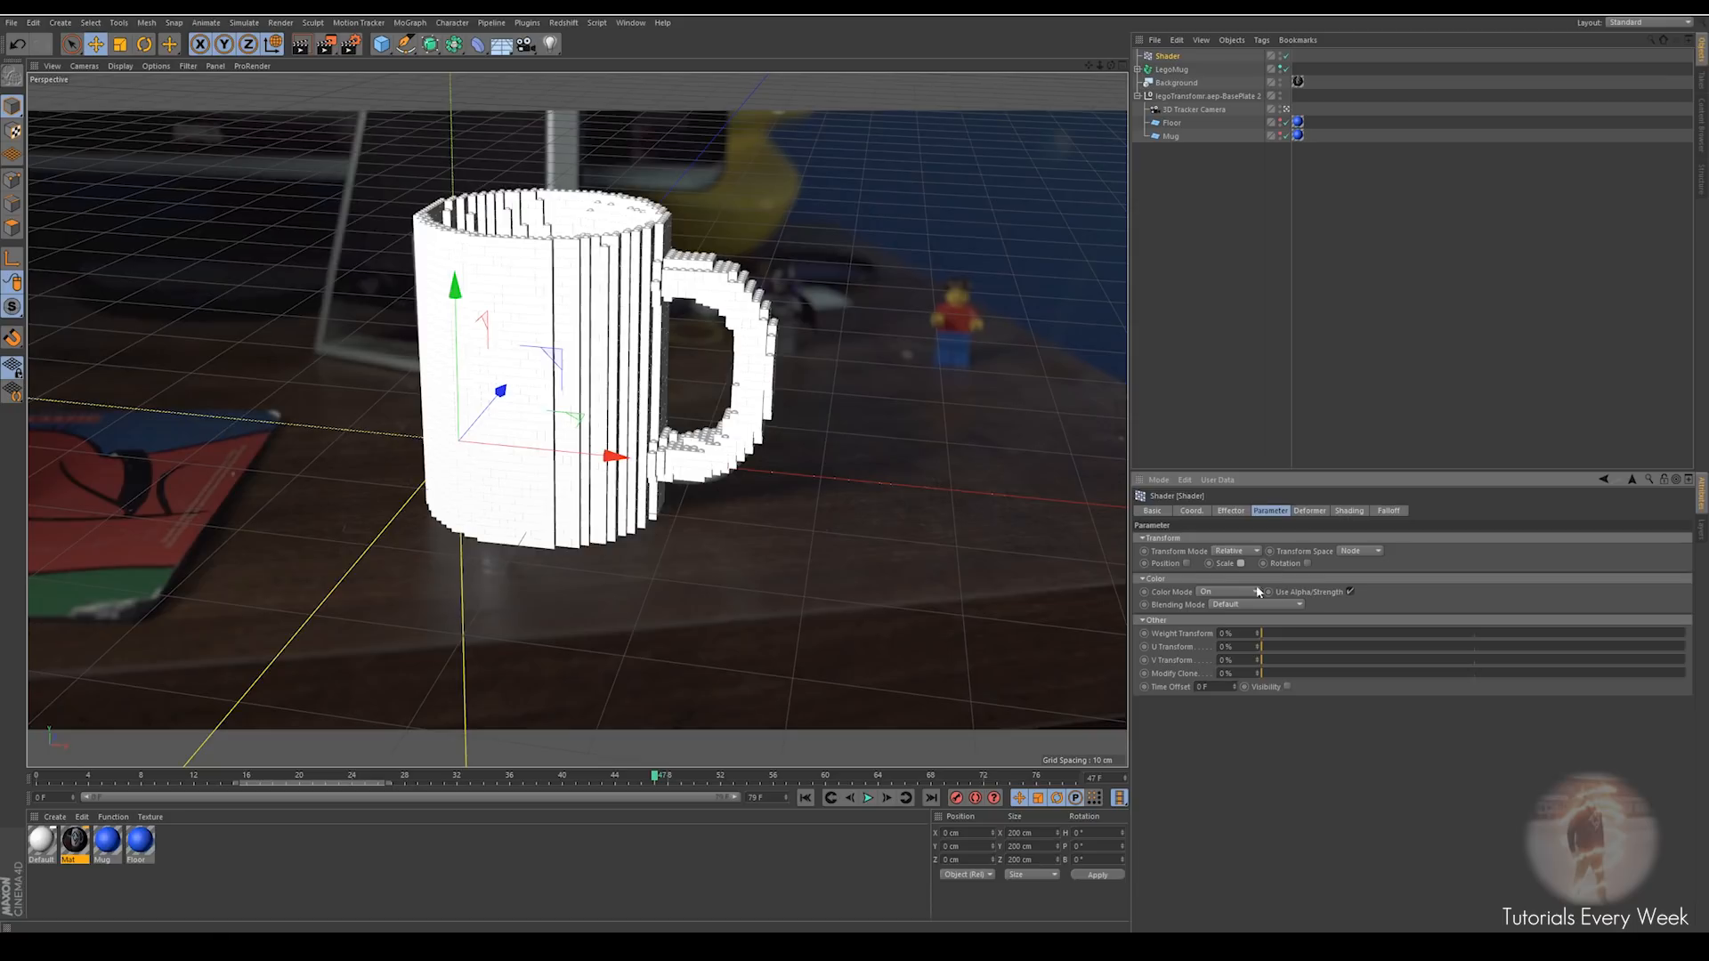
{"action": "left_click", "coordinate": [1350, 511]}
{"action": "left_click", "coordinate": [1211, 539]}
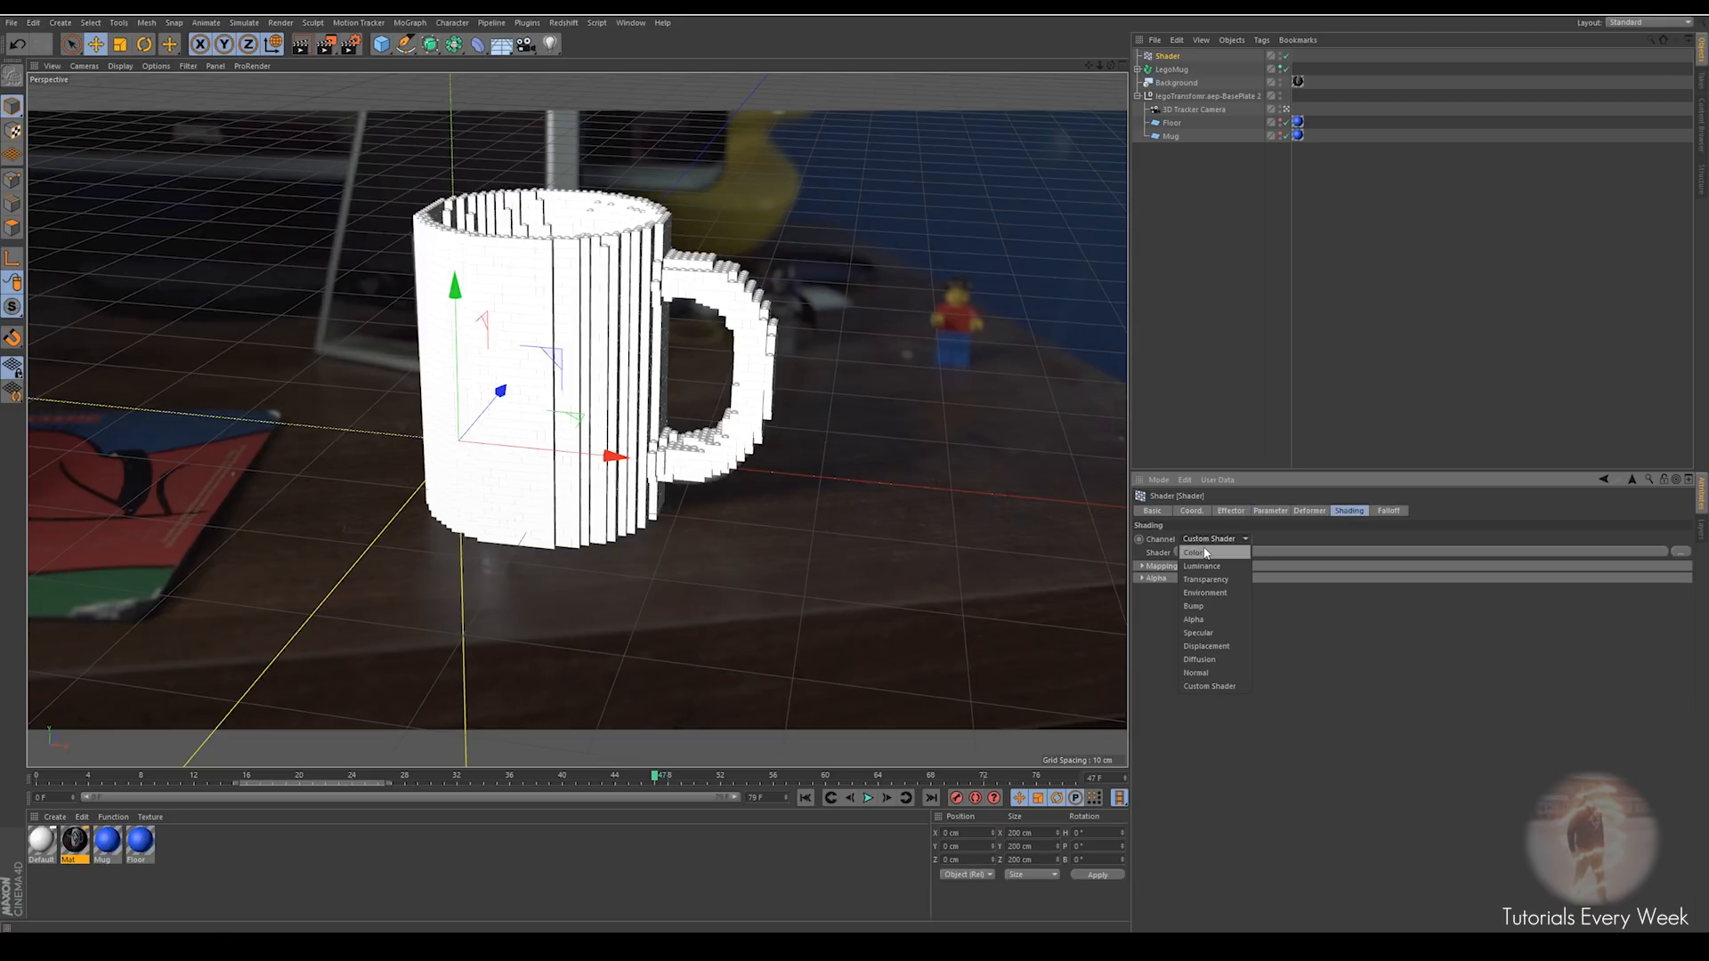
{"action": "left_click", "coordinate": [1205, 554]}
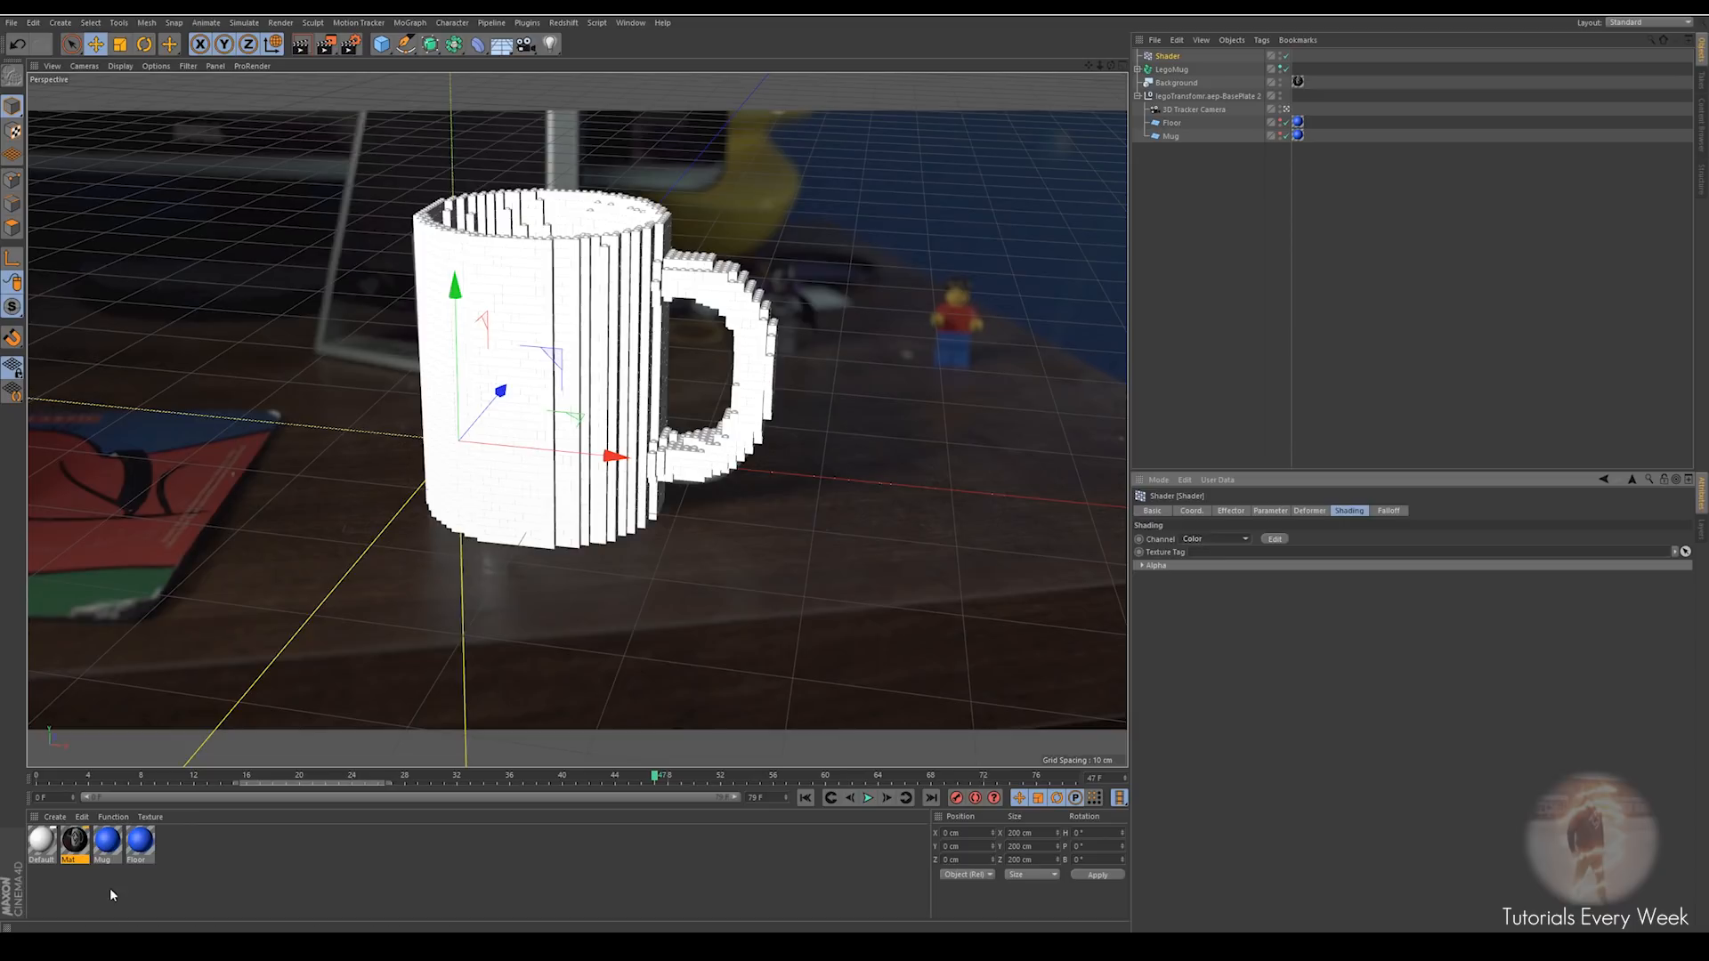
Create a new material with Reflectance disabled and a Noise texture in its Color channel
{"action": "double_click", "coordinate": [171, 854]}
{"action": "double_click", "coordinate": [41, 843]}
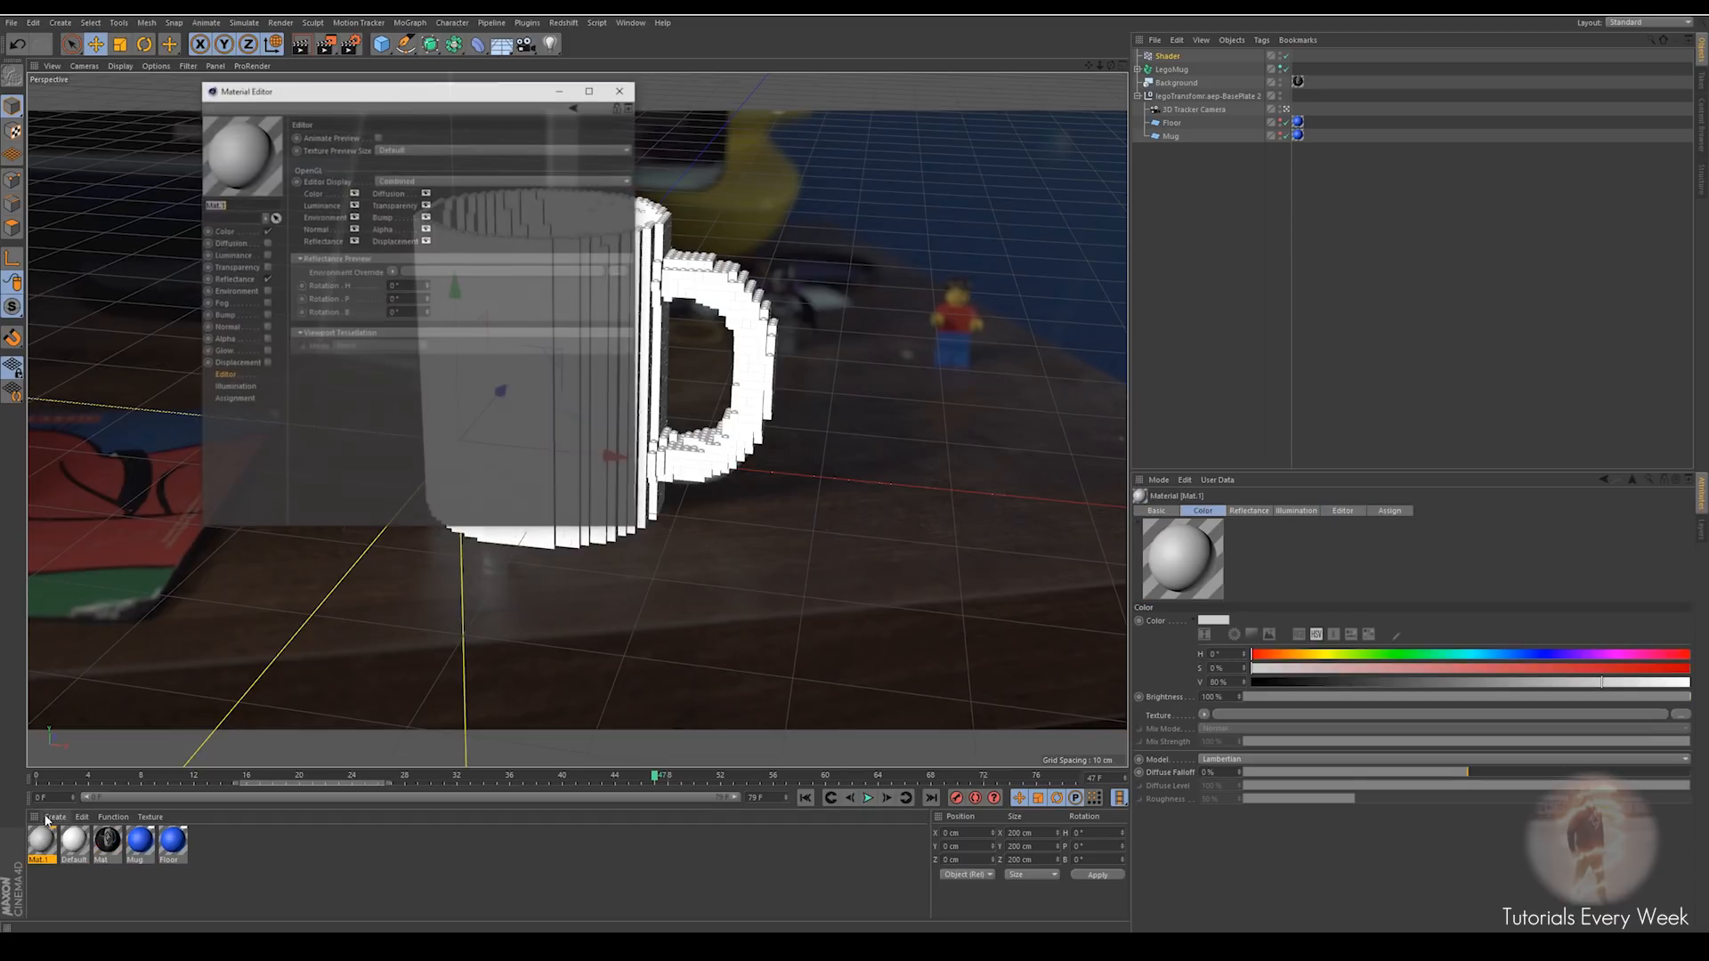
{"action": "left_click", "coordinate": [266, 278]}
{"action": "left_click", "coordinate": [223, 231]}
{"action": "left_click", "coordinate": [360, 231]}
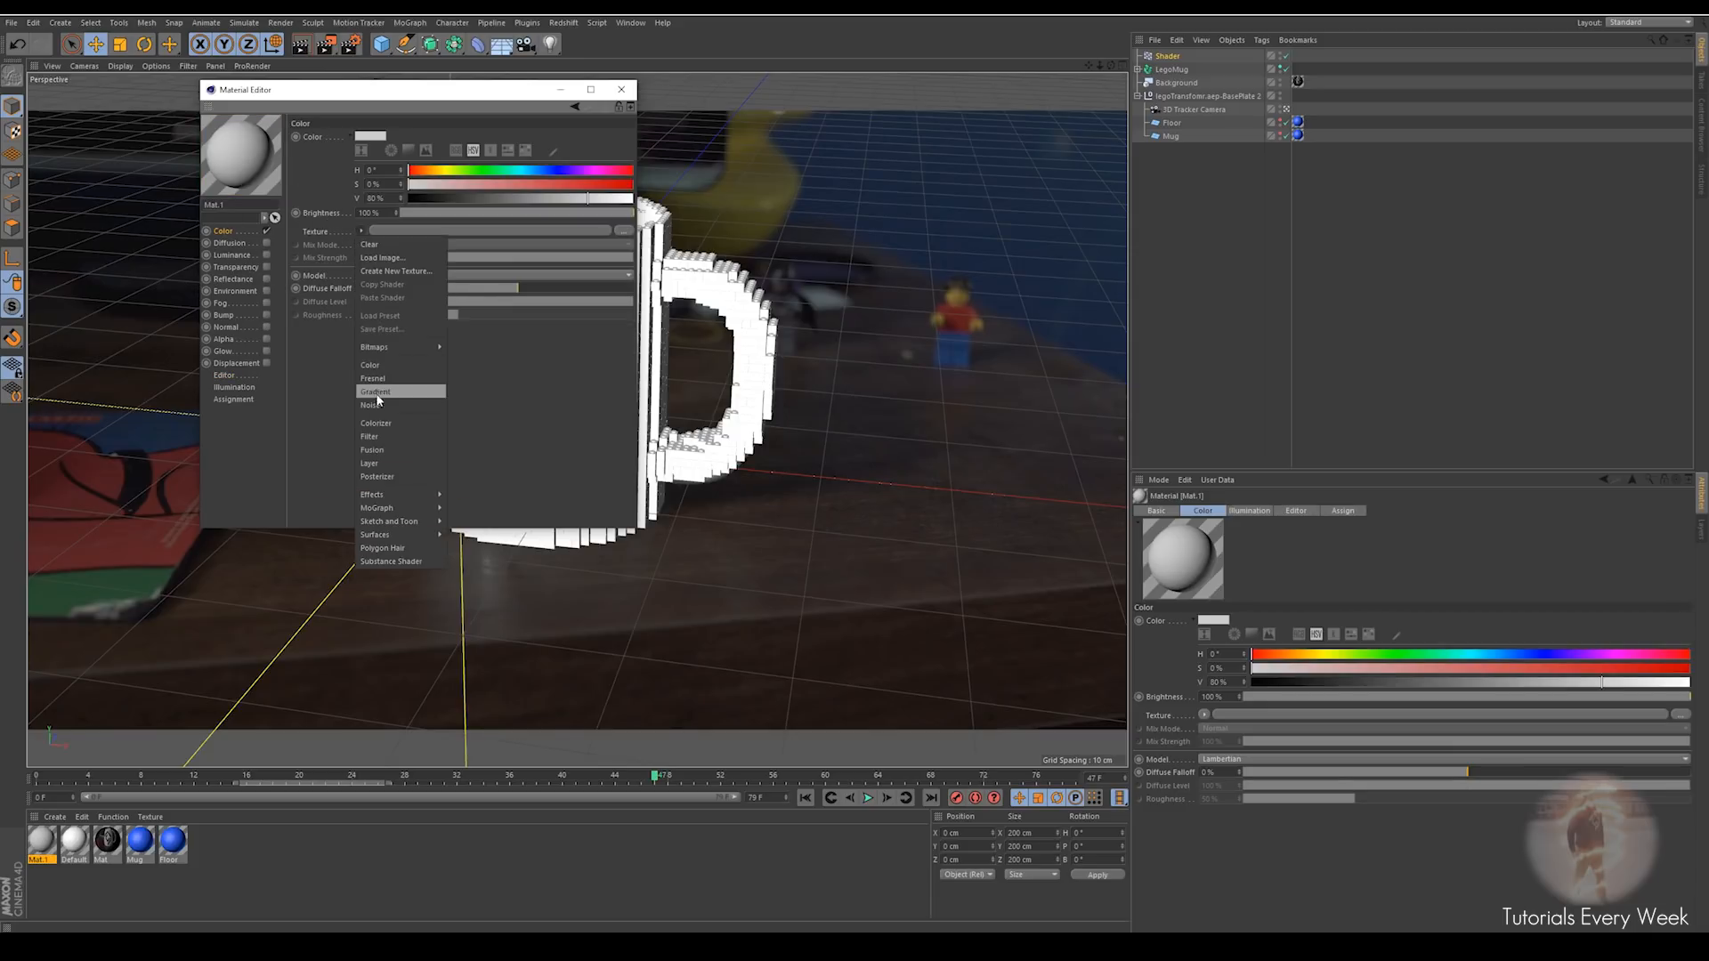
{"action": "mouse_move", "coordinate": [390, 499]}
{"action": "left_click", "coordinate": [369, 405]}
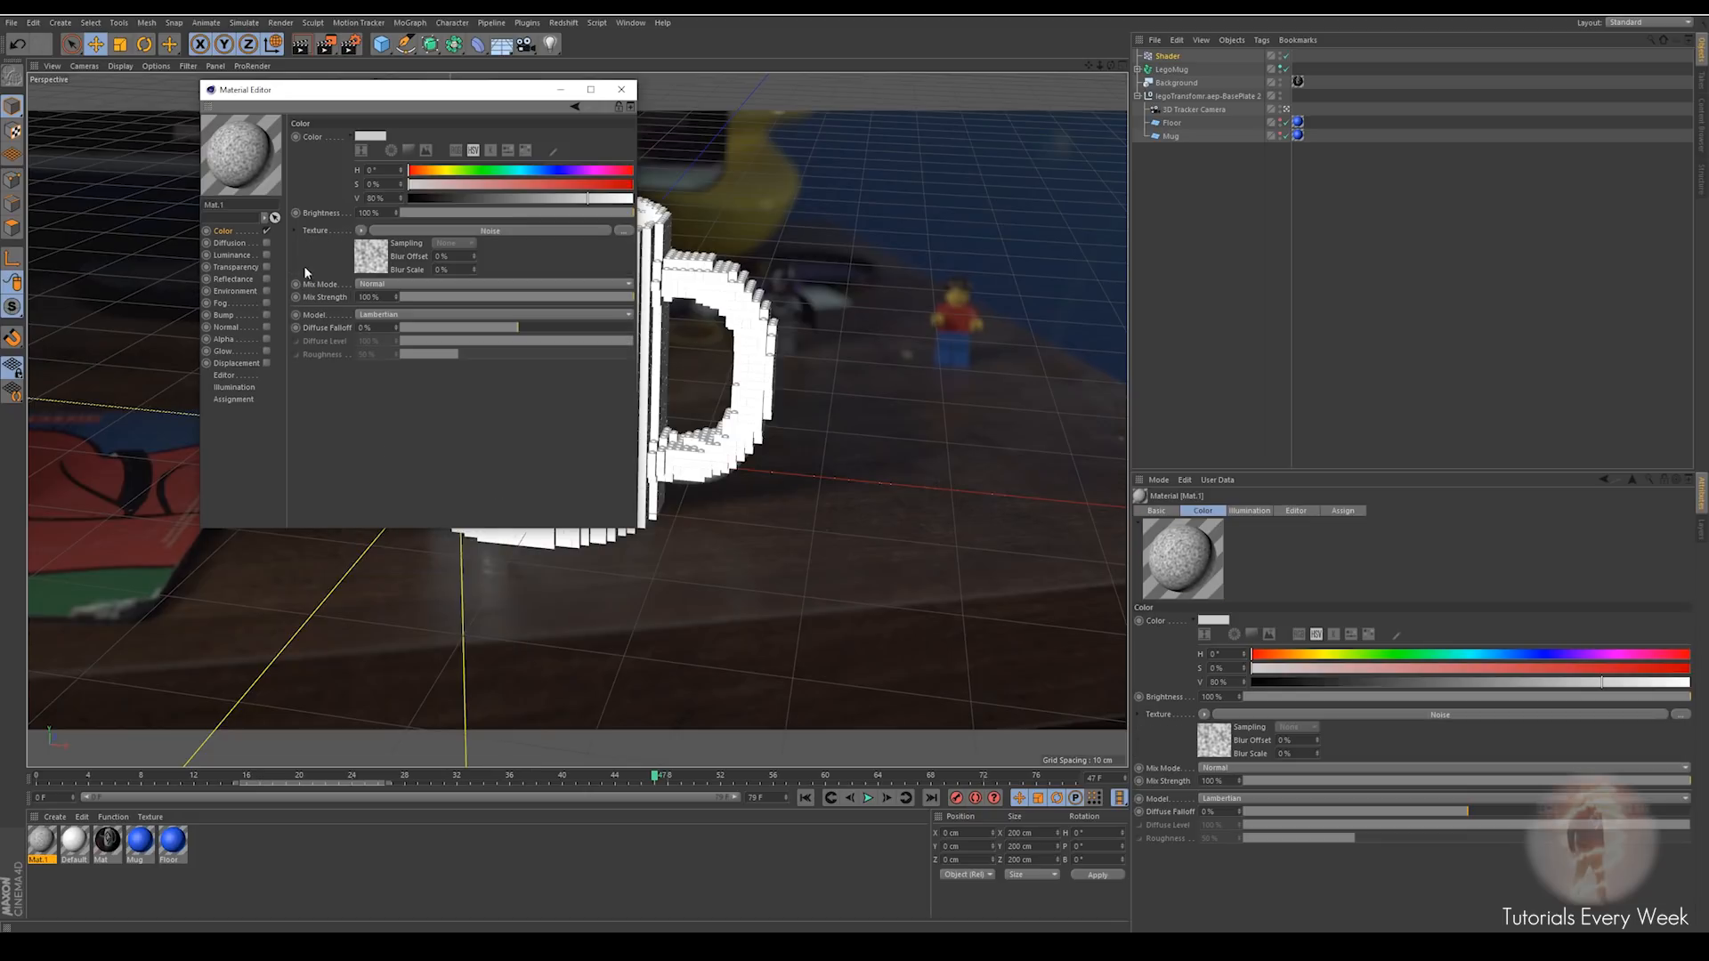
Assign the noise material to the Shader effector and move the Material Editor window clear of the mug
{"action": "left_click_drag", "start_coordinate": [39, 843], "coordinate": [1164, 55]}
{"action": "left_click_drag", "start_coordinate": [494, 92], "coordinate": [1190, 339]}
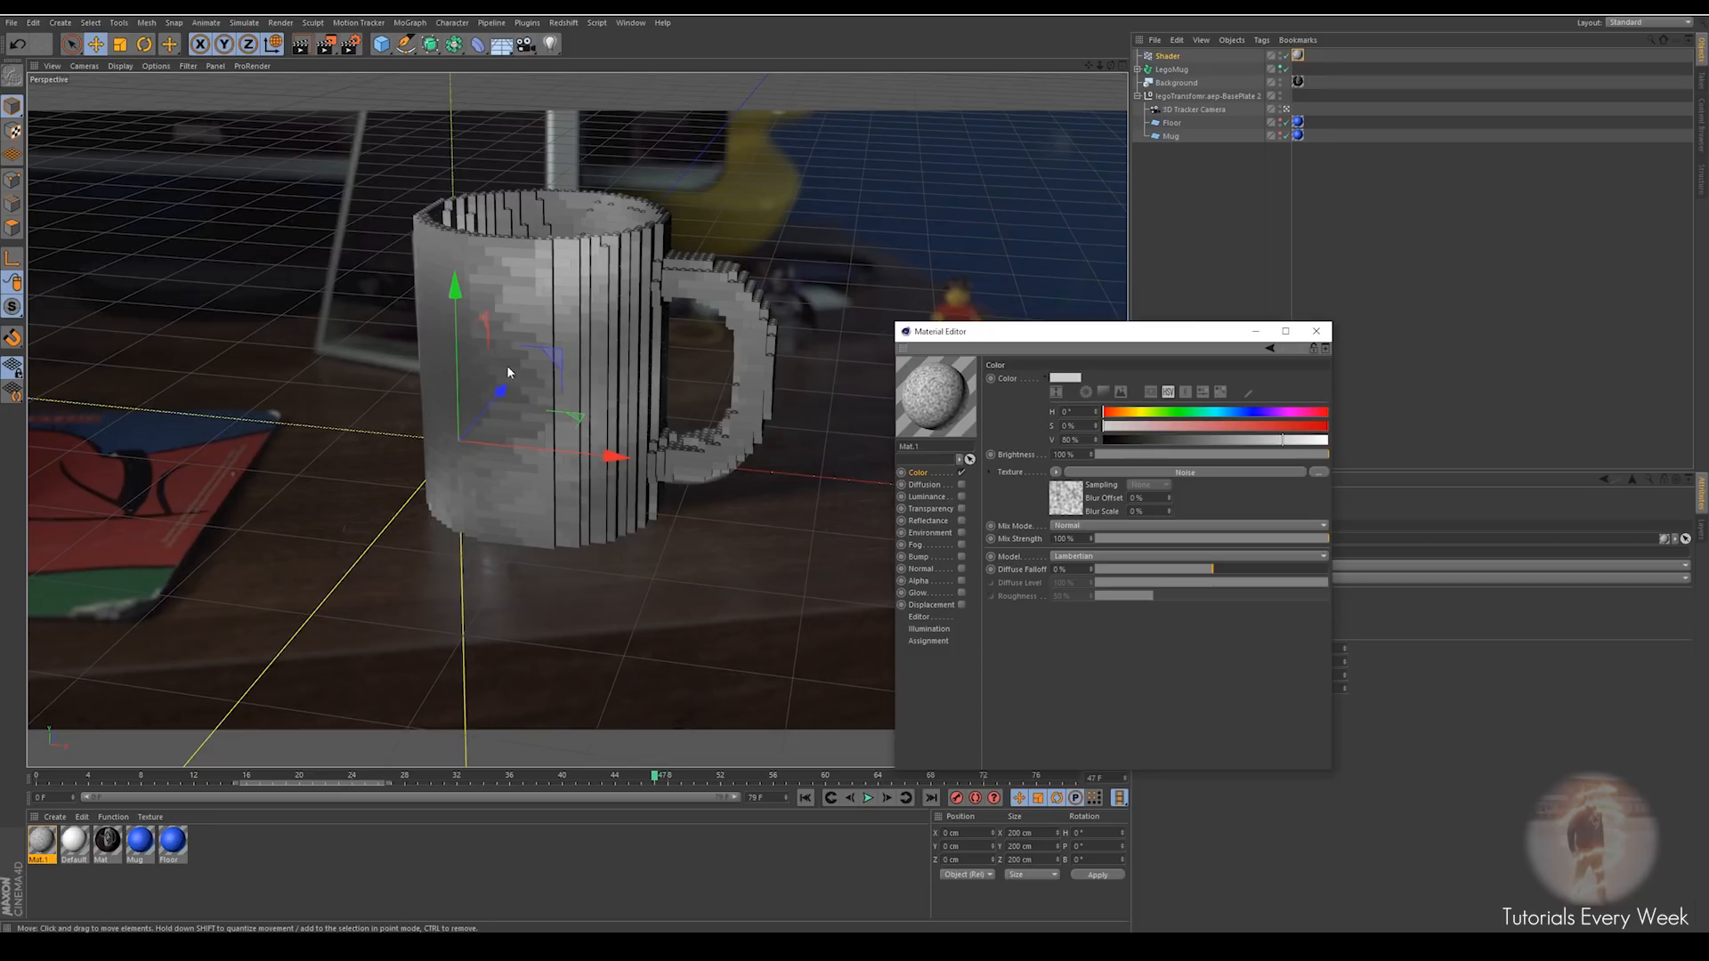
{"action": "left_click_drag", "start_coordinate": [1015, 331], "coordinate": [1061, 327]}
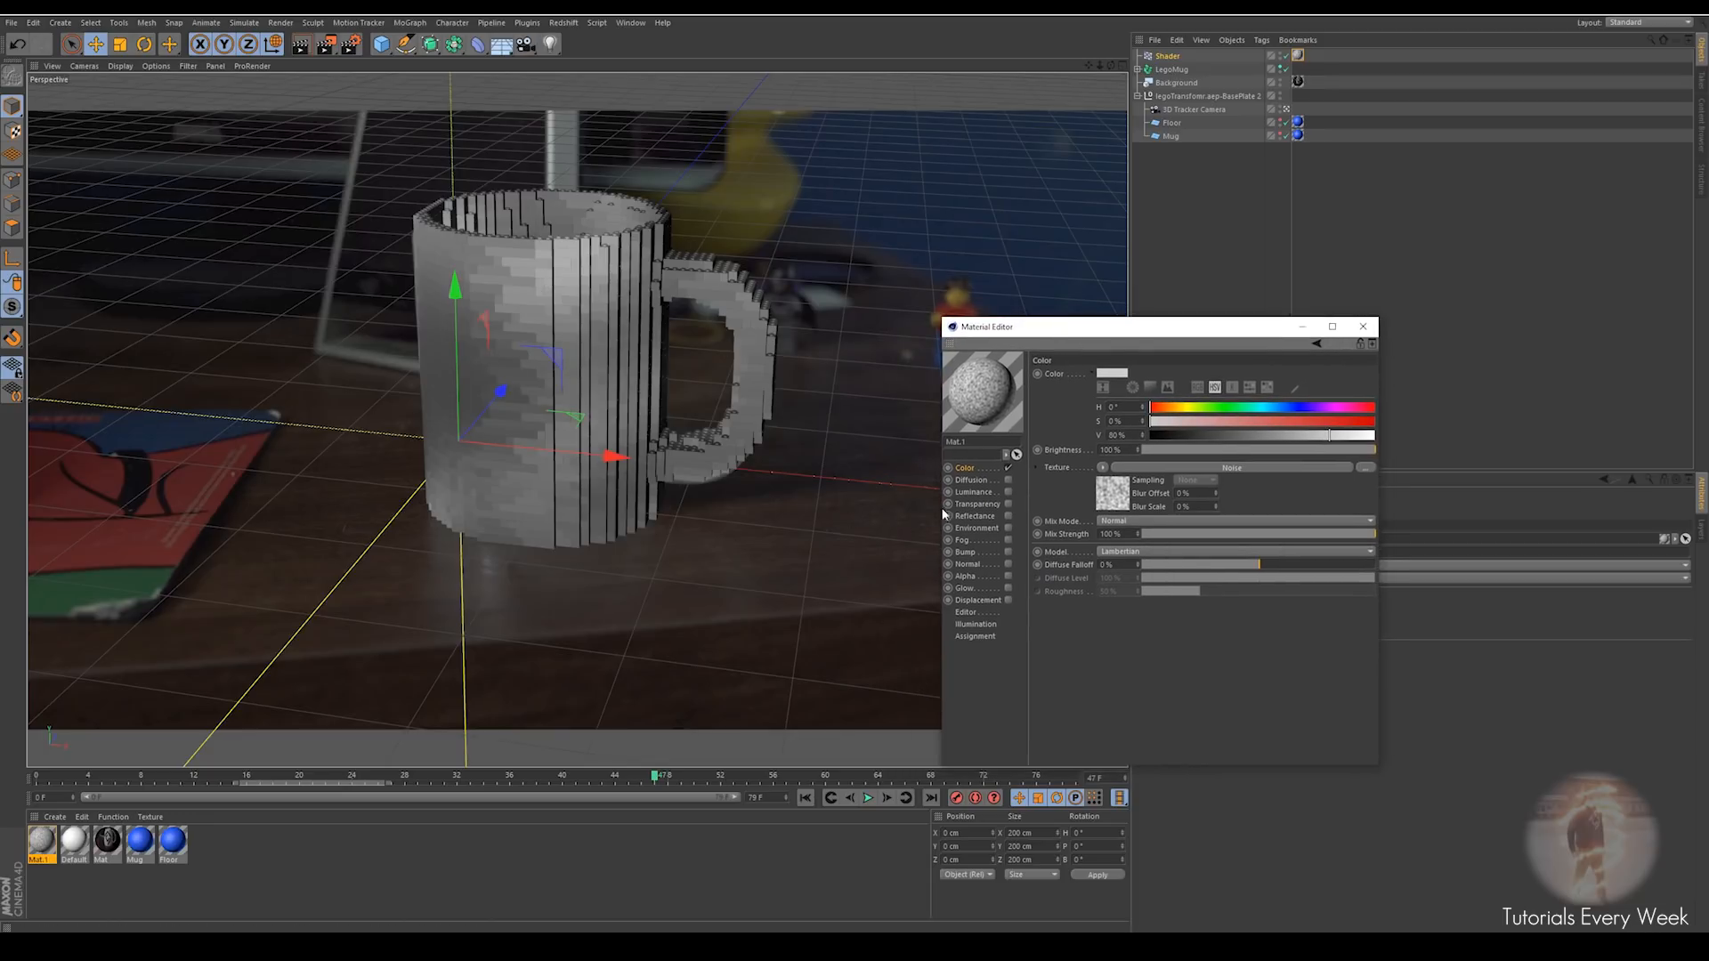
Create a new material with Reflectance disabled and load a MoGraph Multi Shader into its Color channel's texture
{"action": "double_click", "coordinate": [228, 855]}
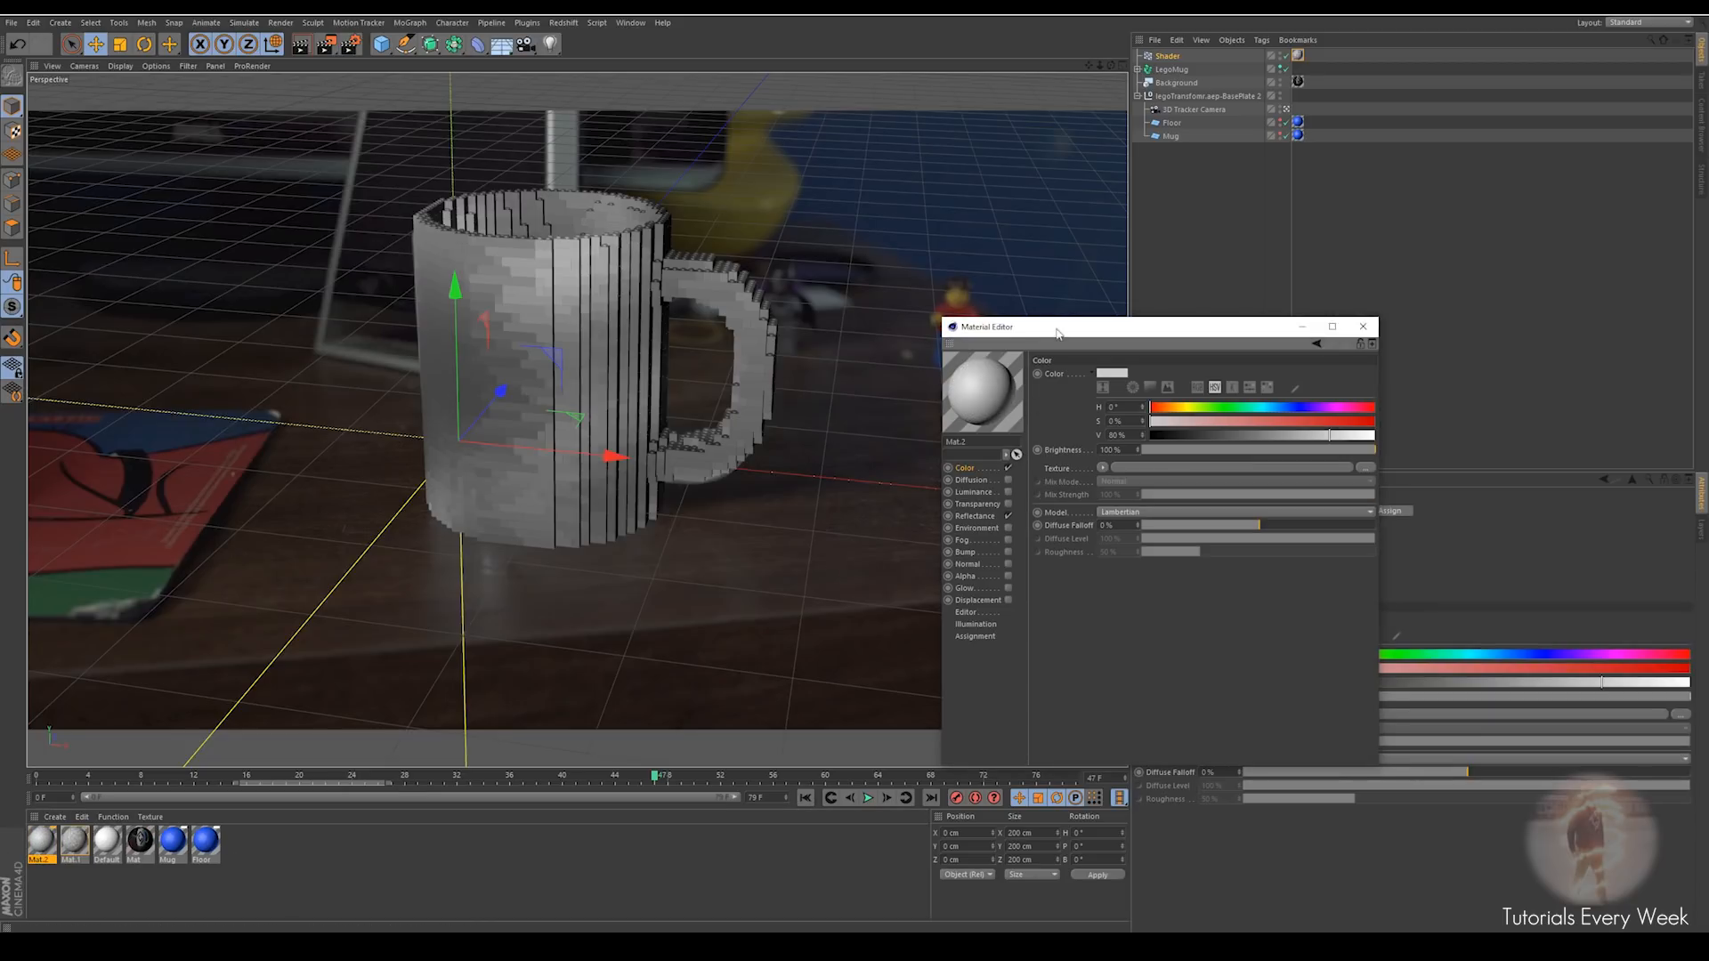
{"action": "left_click_drag", "start_coordinate": [1063, 328], "coordinate": [1026, 318]}
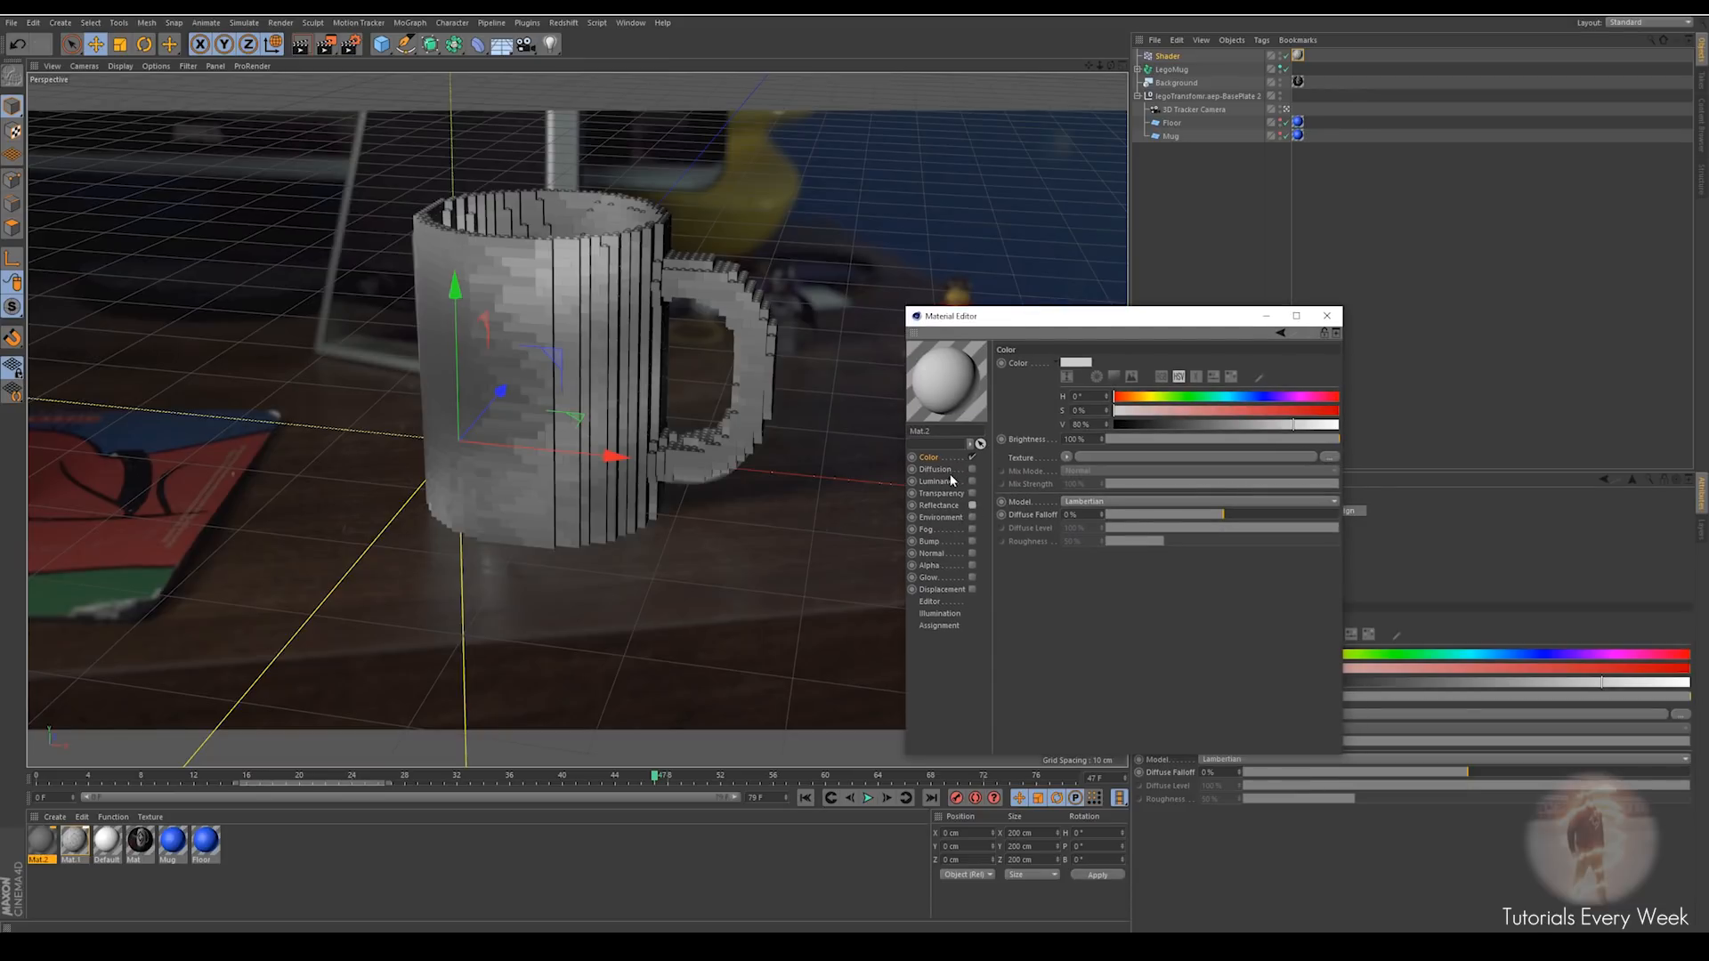
{"action": "left_click", "coordinate": [1066, 457]}
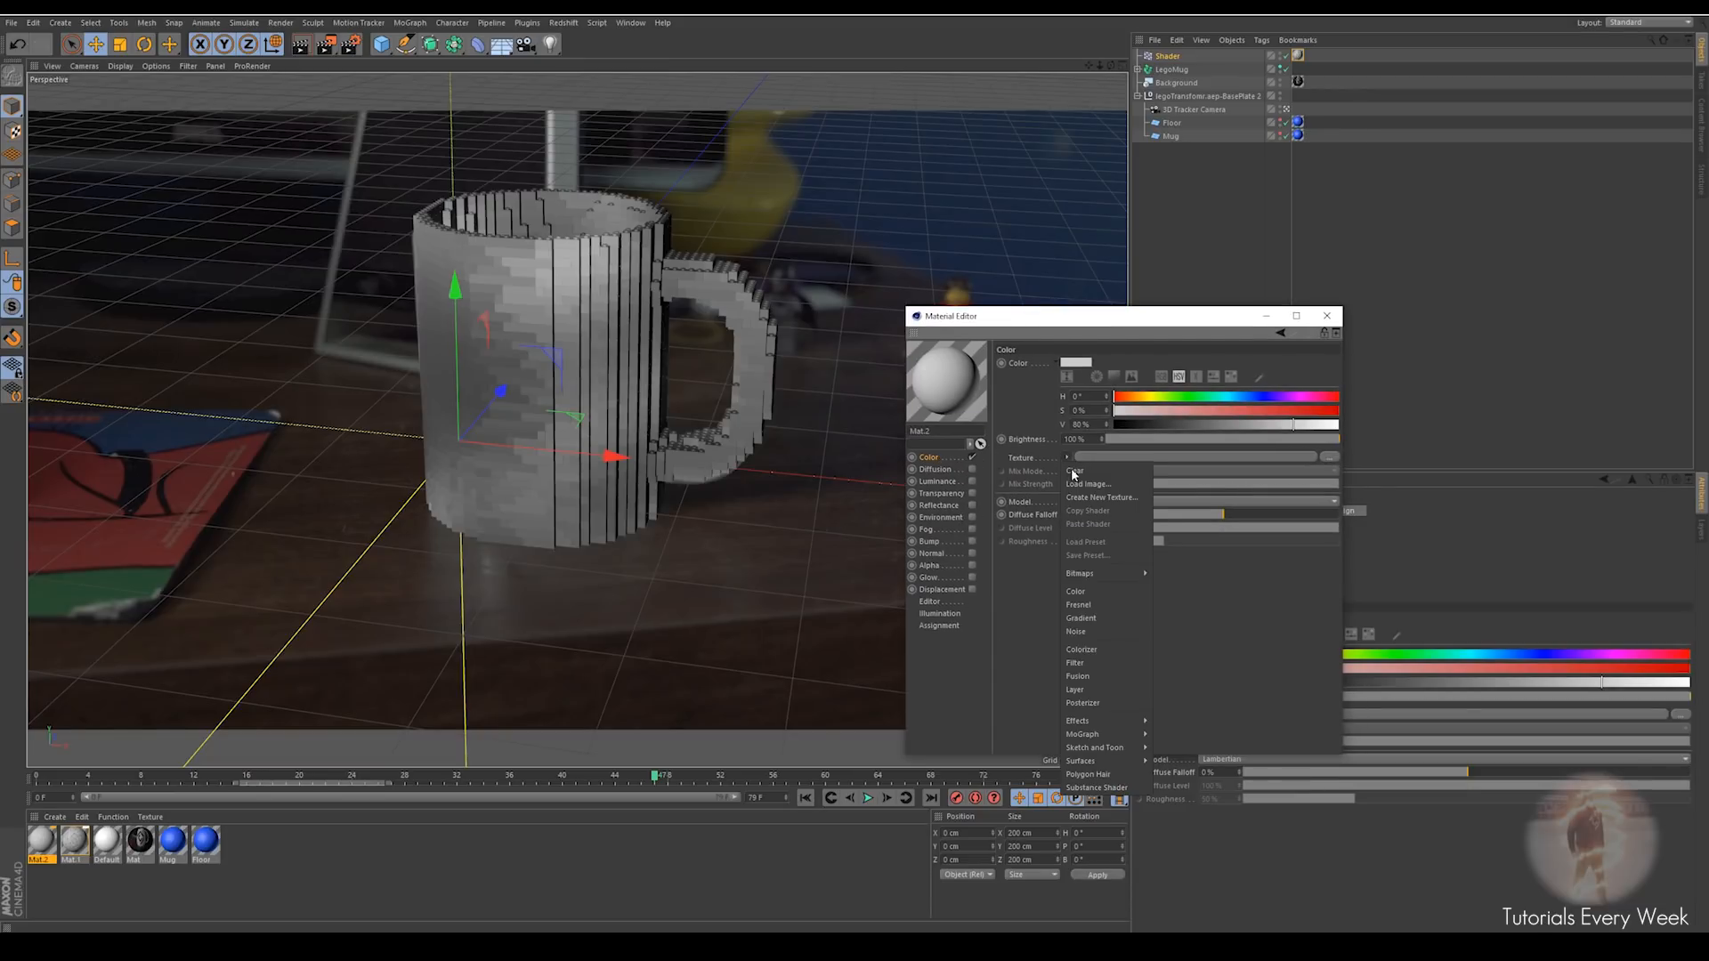
{"action": "mouse_move", "coordinate": [1106, 723]}
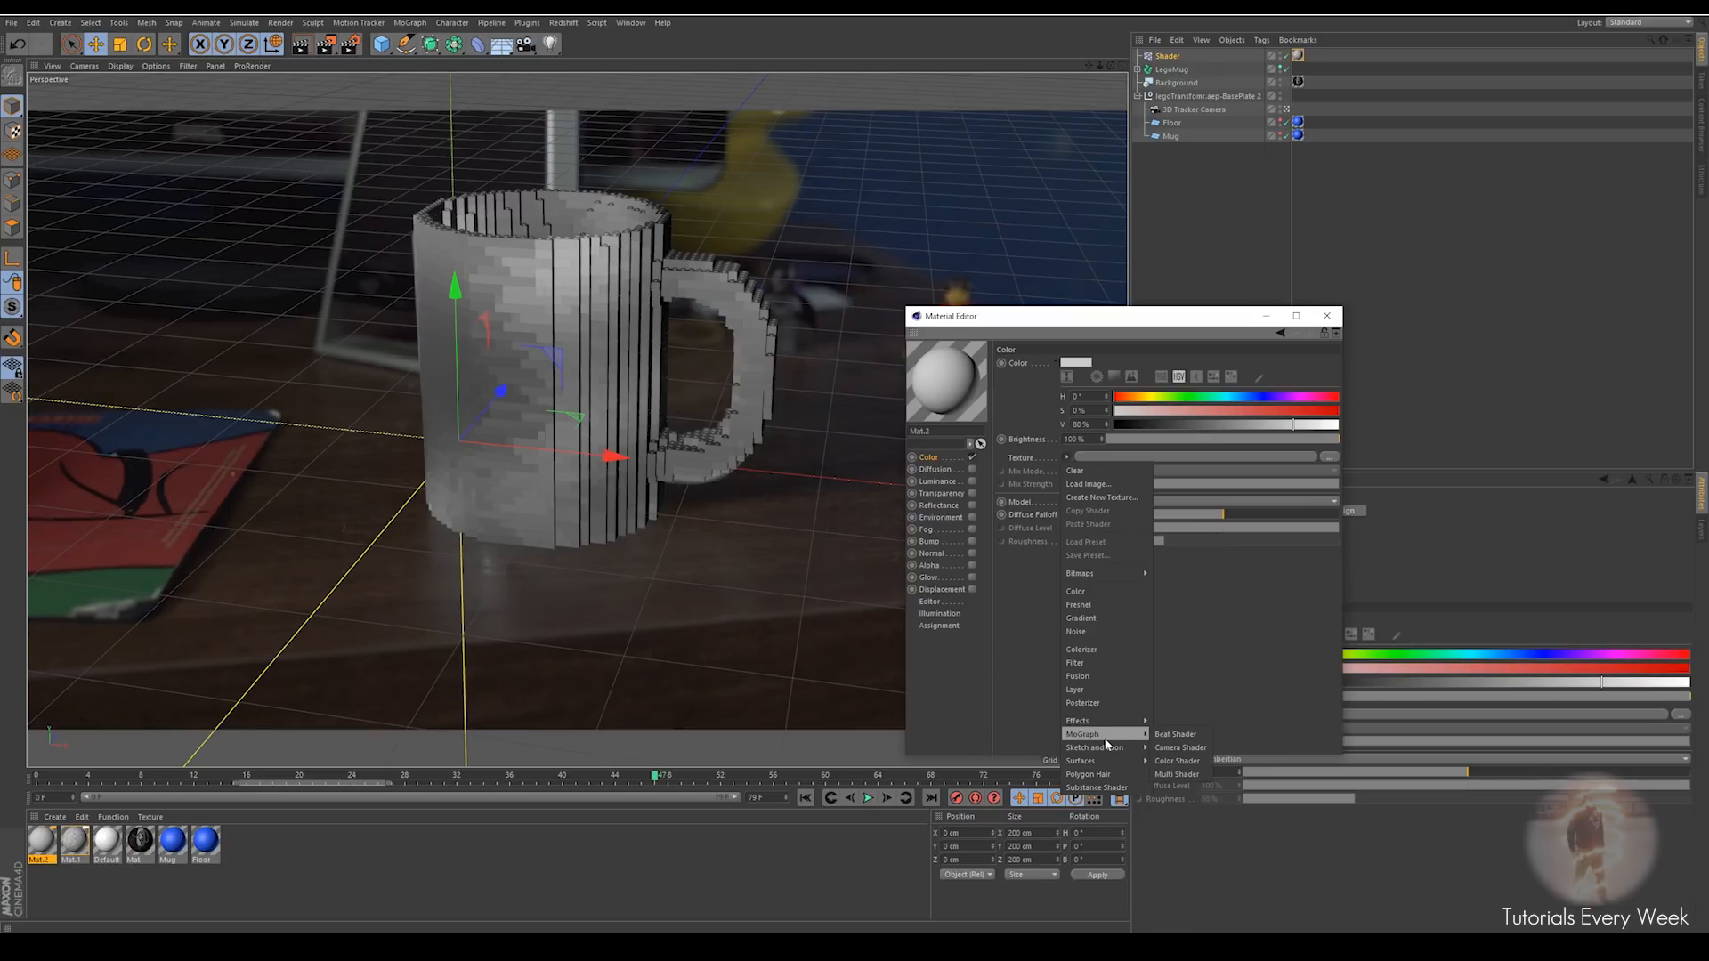
{"action": "left_click", "coordinate": [1173, 774]}
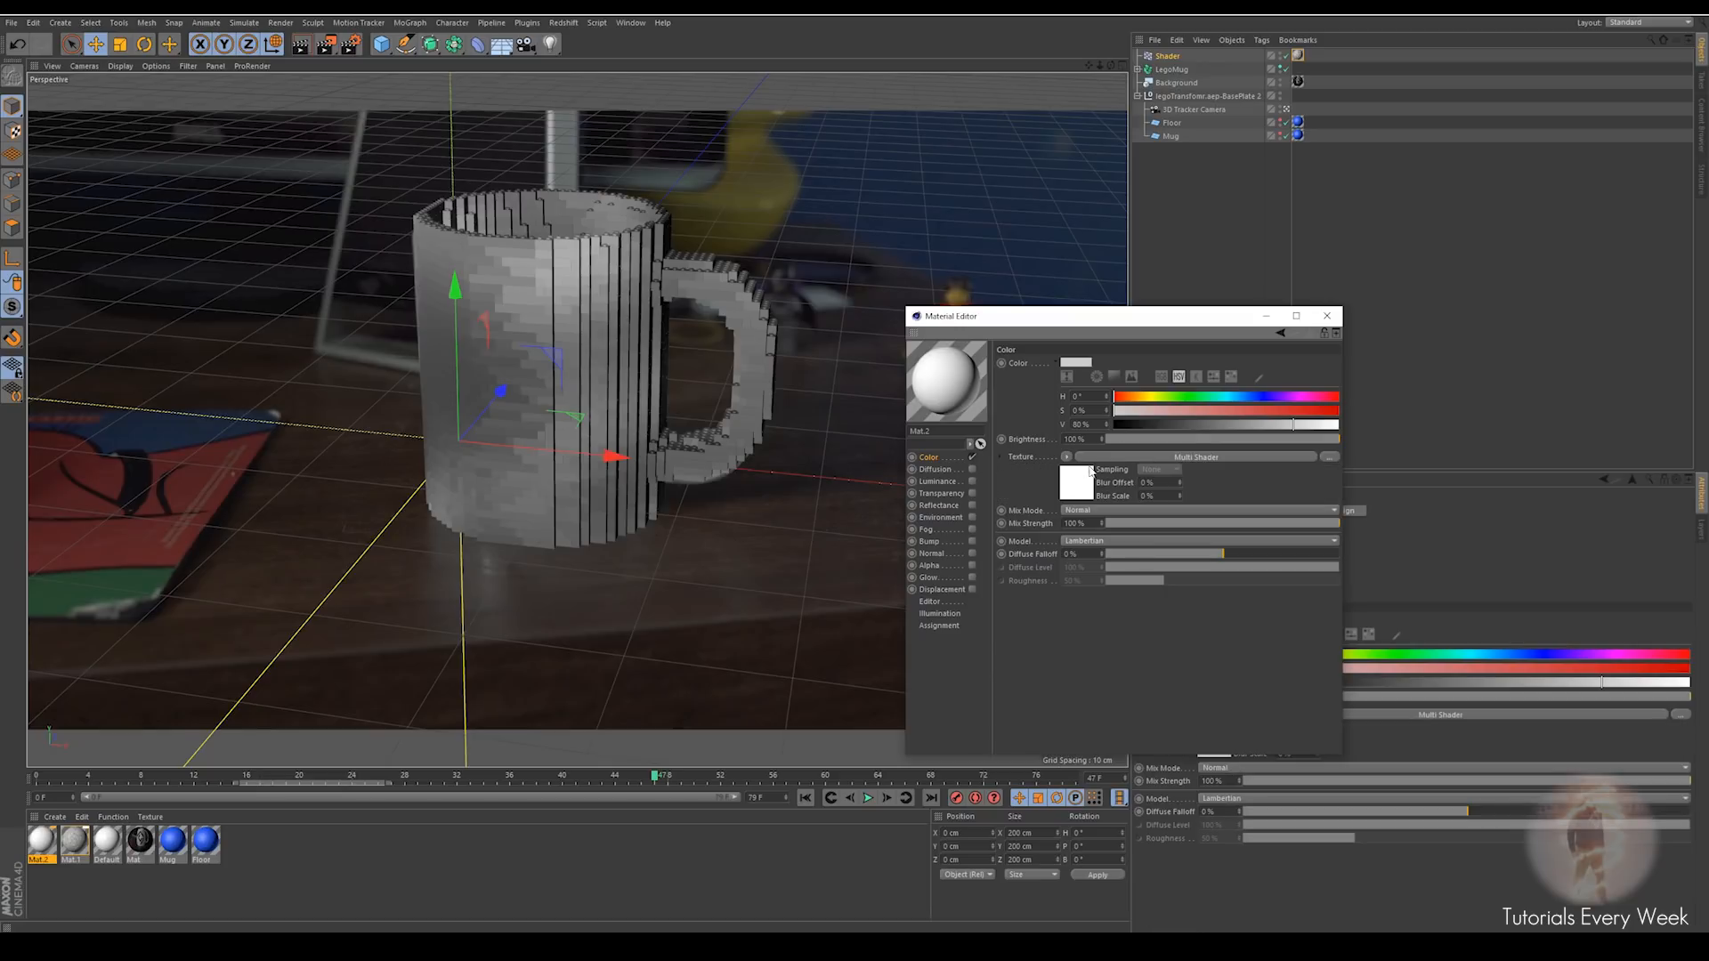
{"action": "left_click", "coordinate": [1097, 457]}
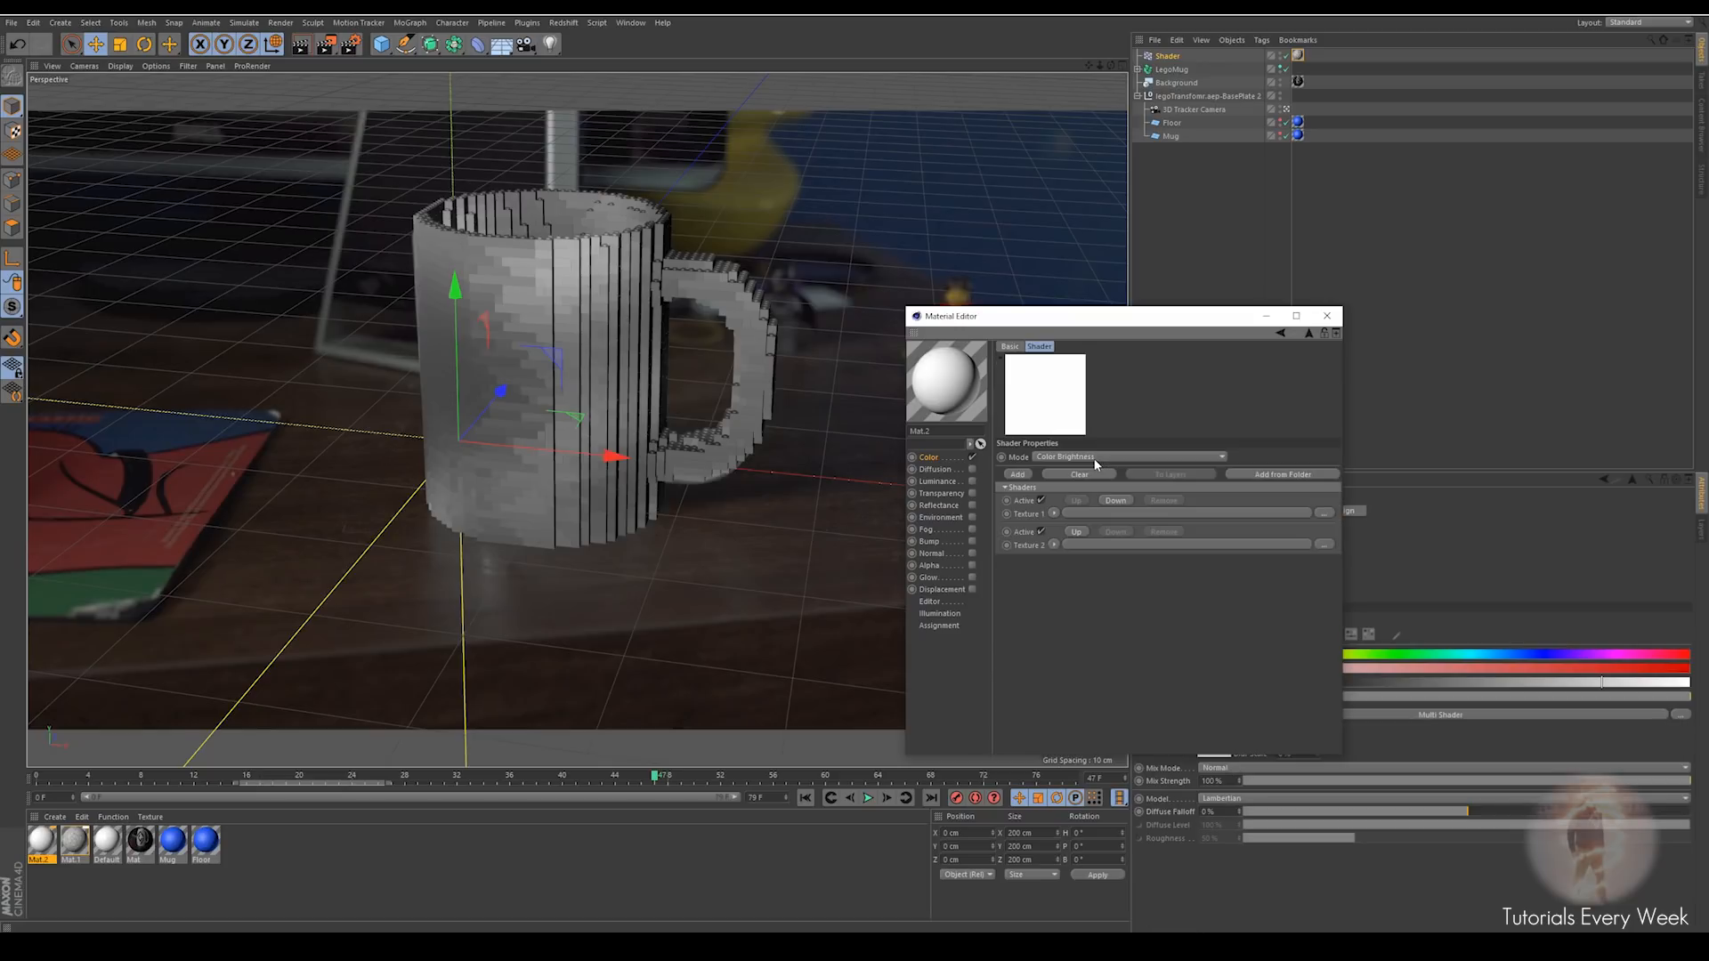
{"action": "left_click_drag", "start_coordinate": [1088, 310], "coordinate": [1015, 238]}
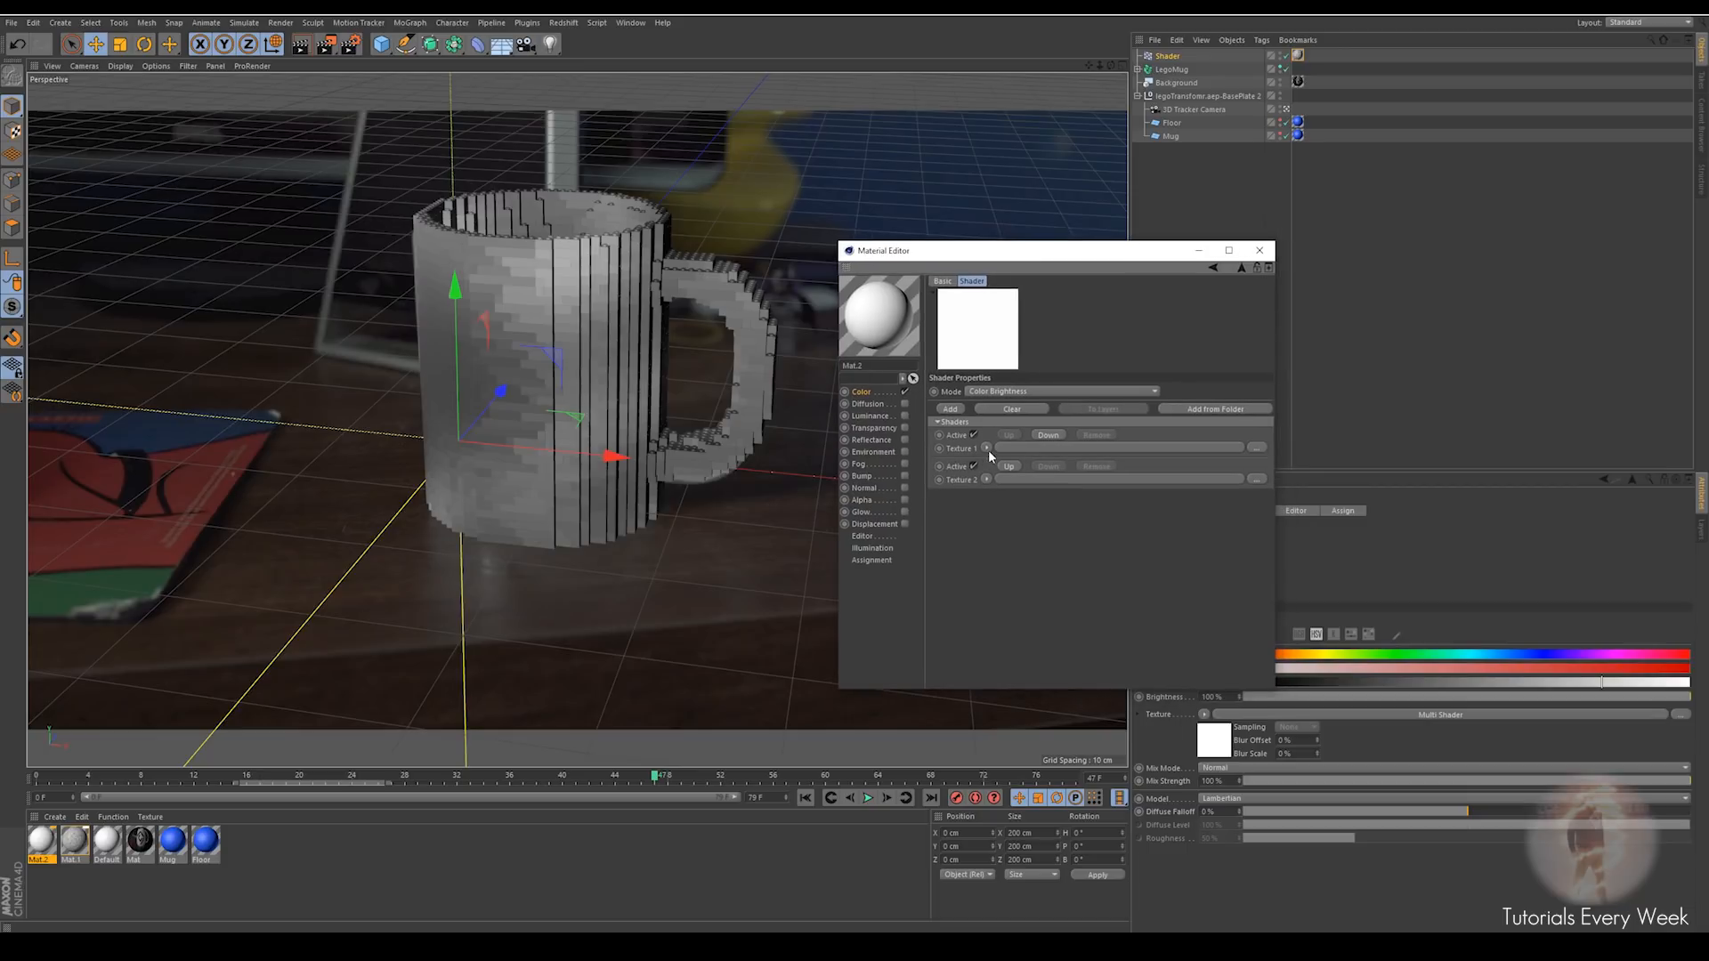
Load Color shaders into the Multi Shader's first two textures and set the second one to a slightly darkened red
{"action": "left_click", "coordinate": [985, 448]}
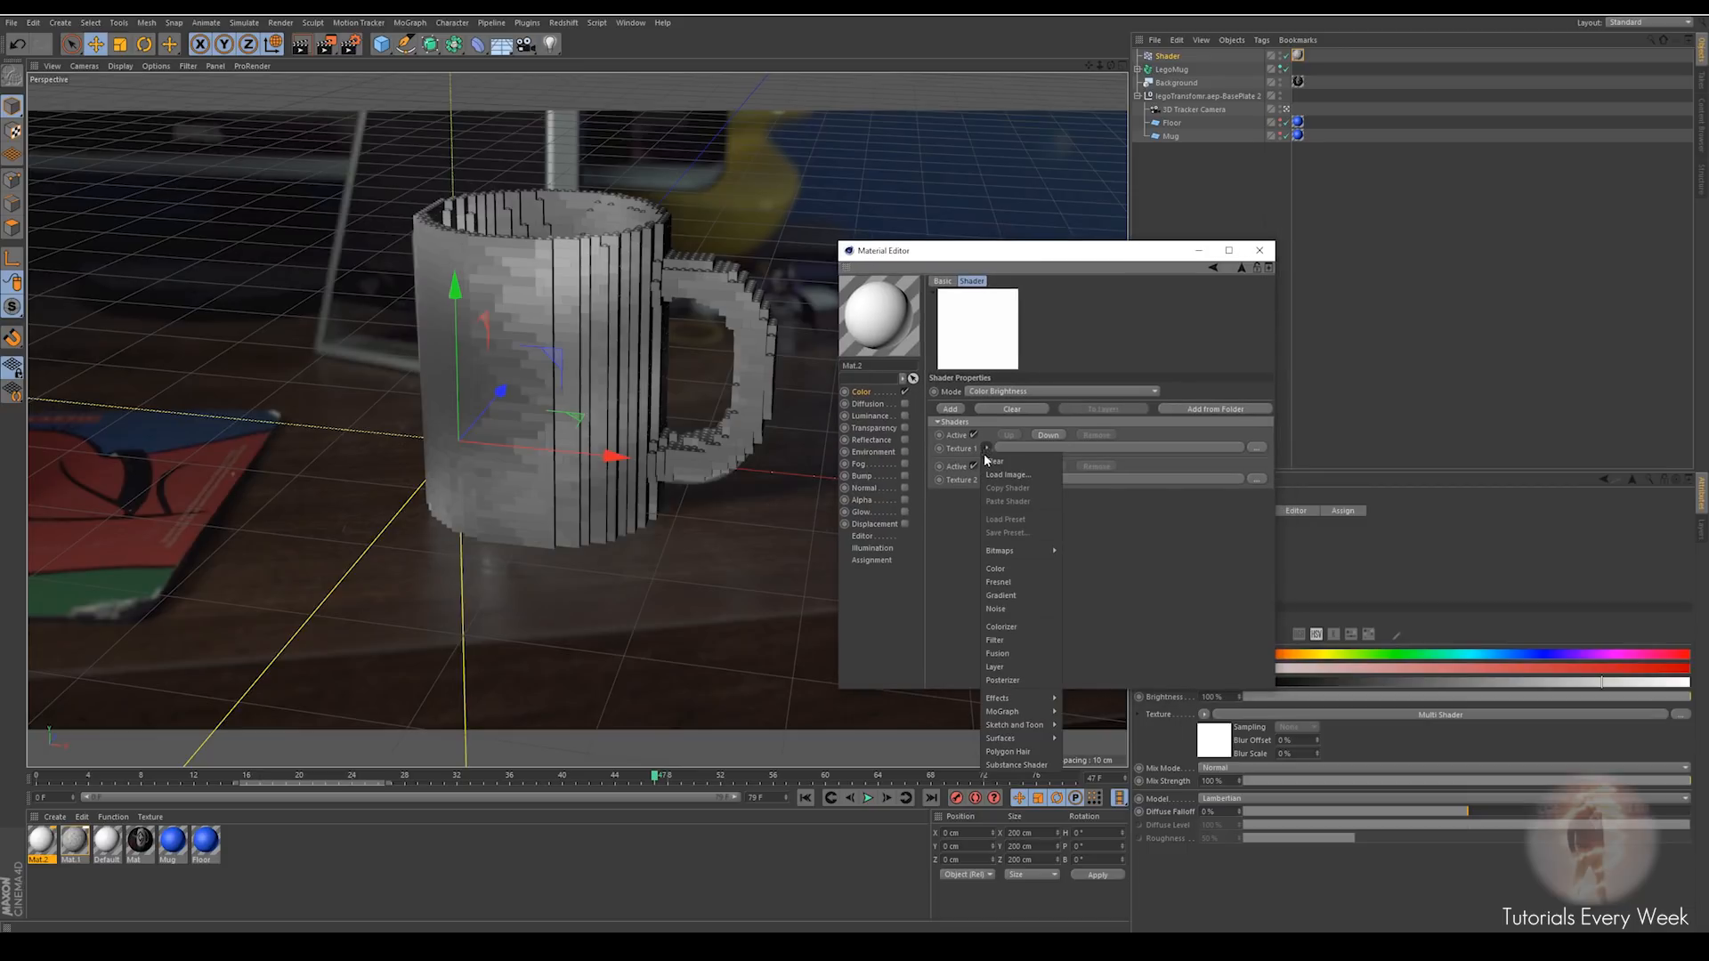
{"action": "left_click", "coordinate": [1002, 569]}
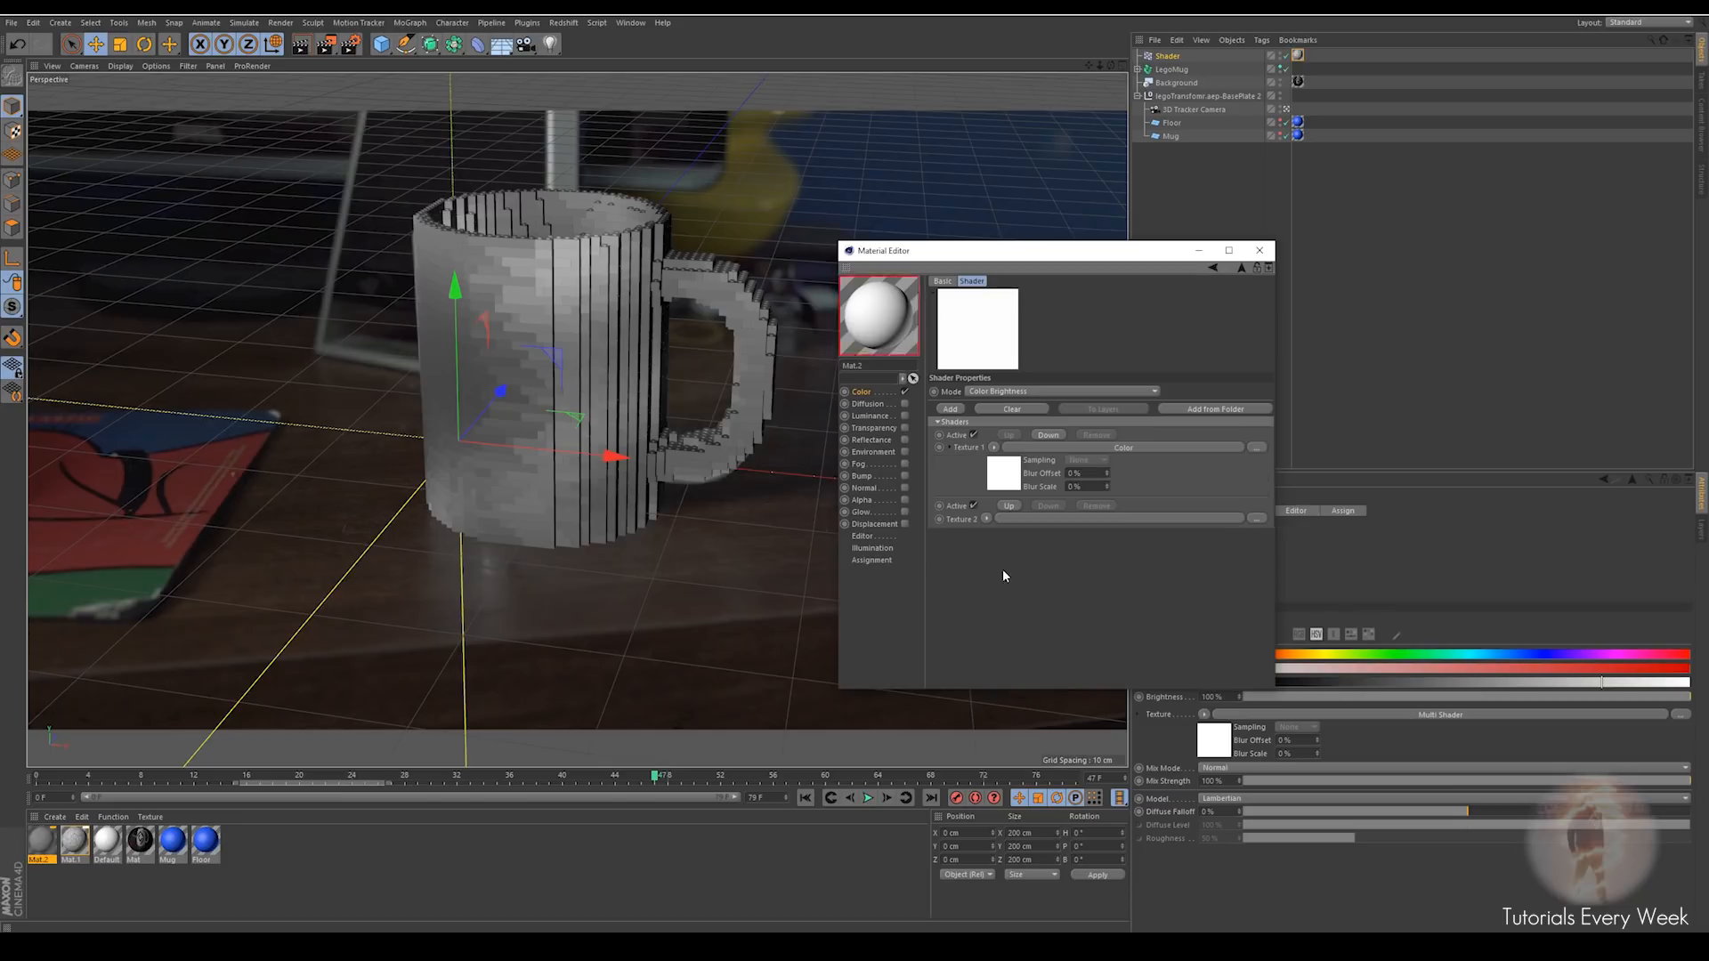
{"action": "left_click", "coordinate": [986, 519]}
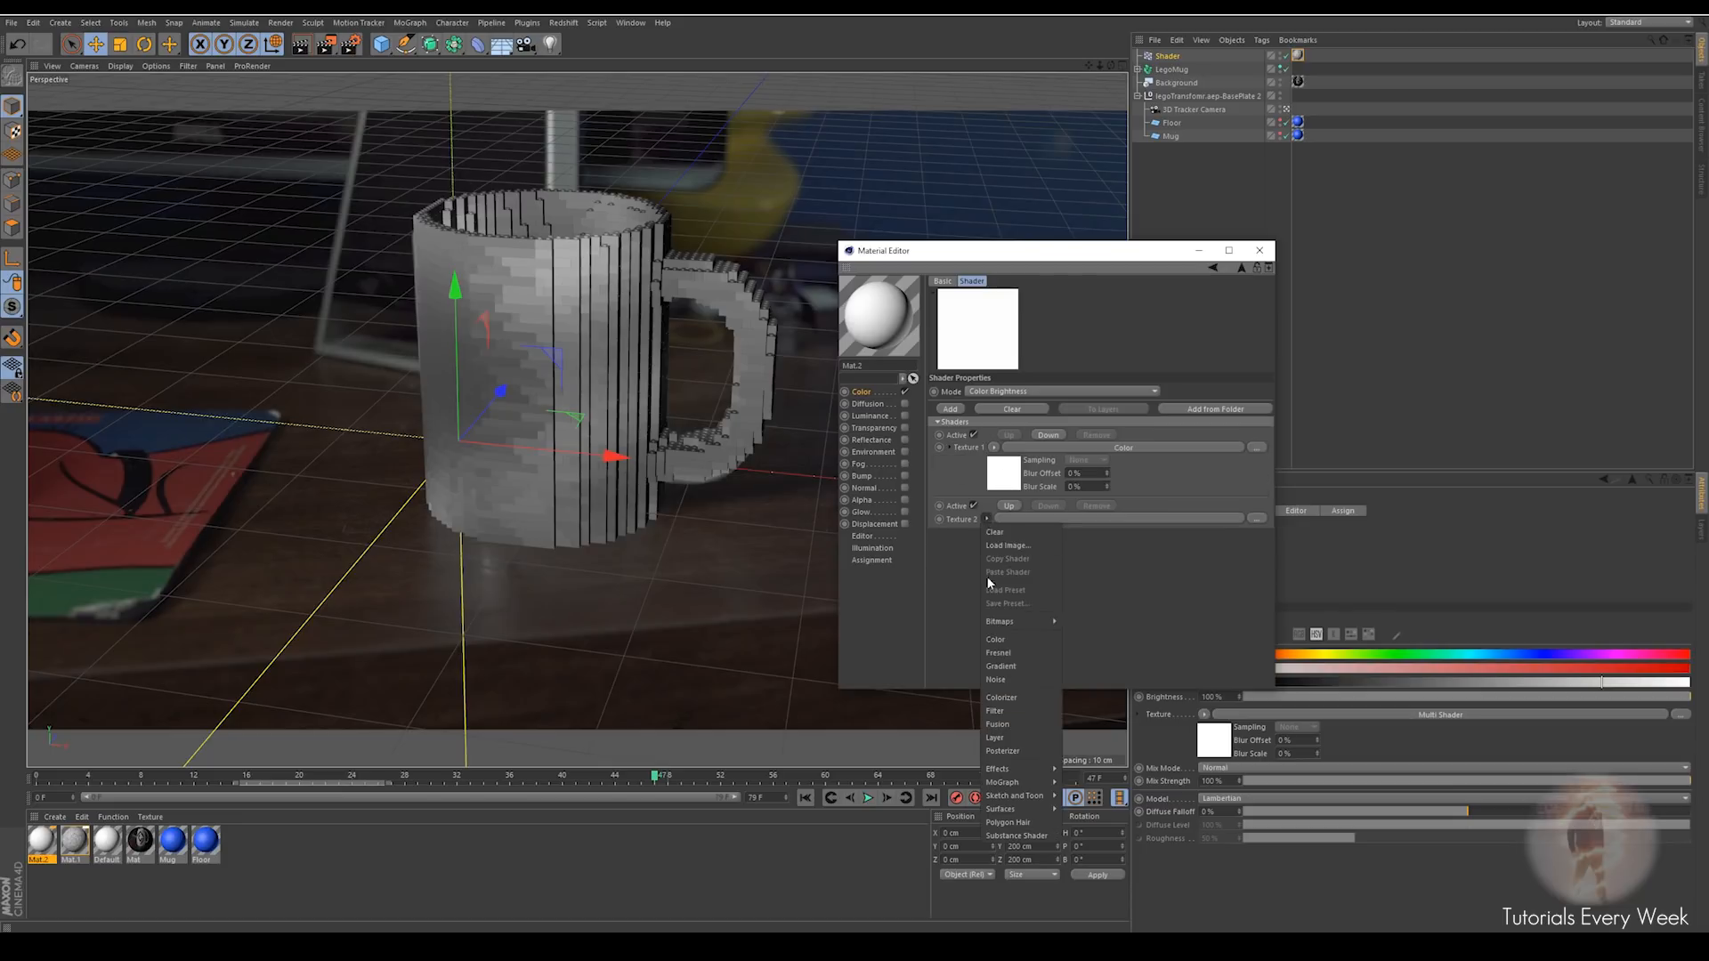
{"action": "left_click", "coordinate": [996, 649]}
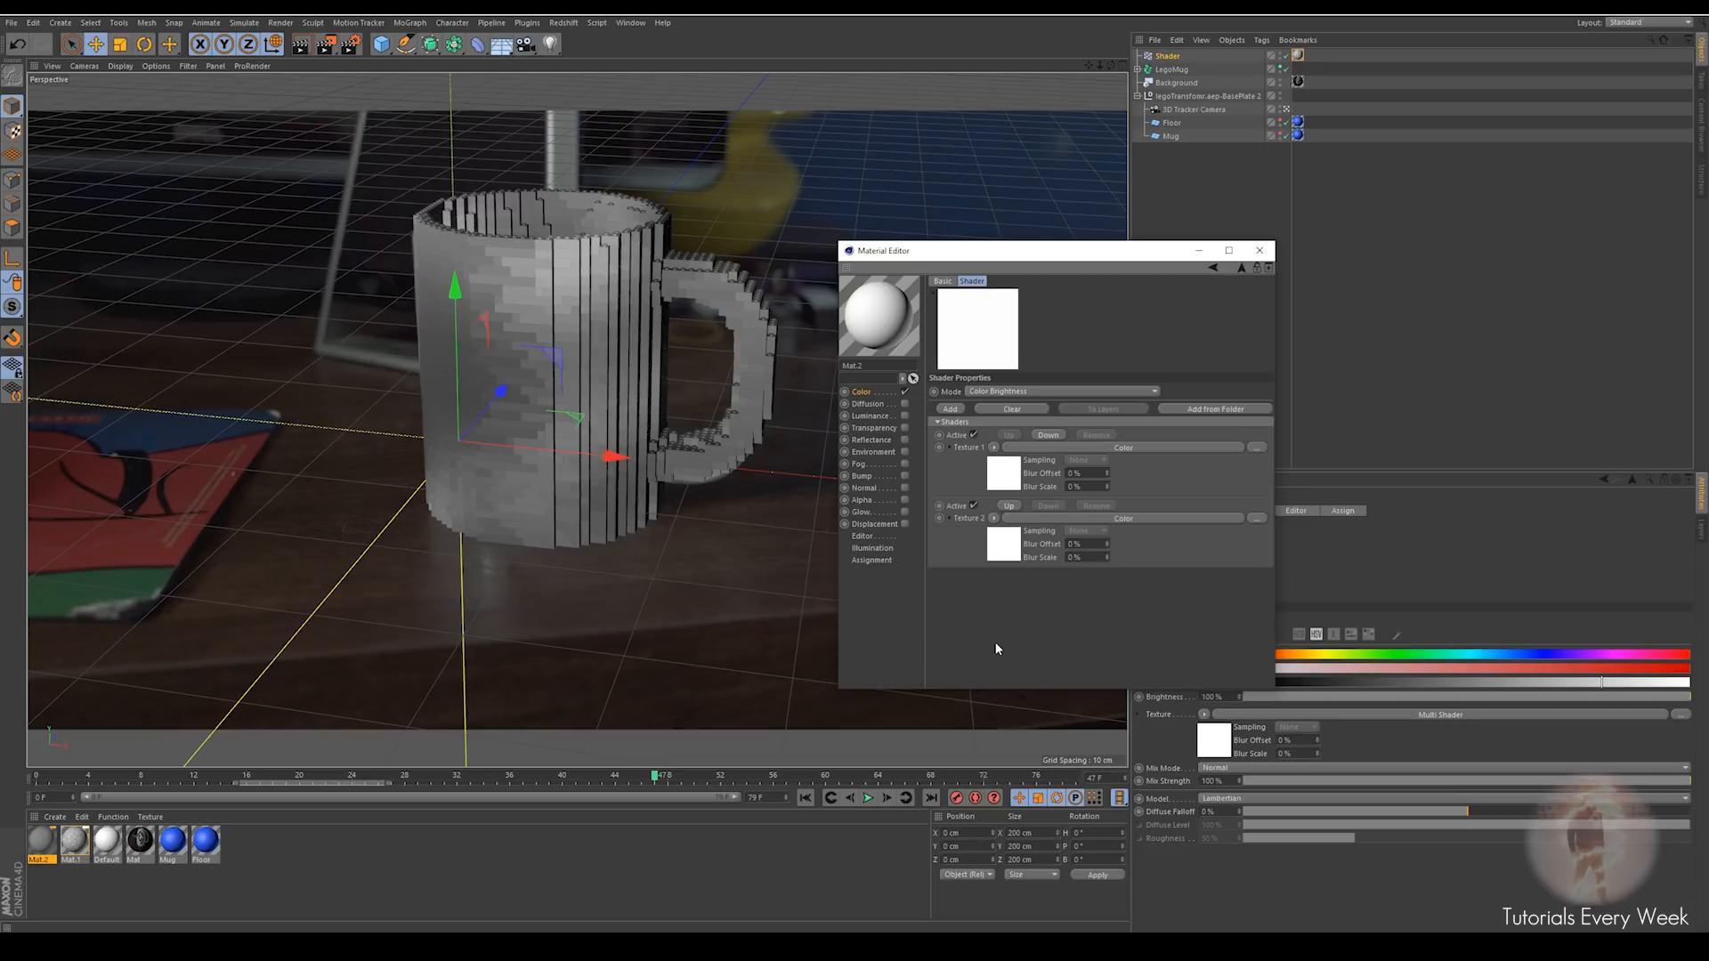
{"action": "left_click", "coordinate": [1006, 547]}
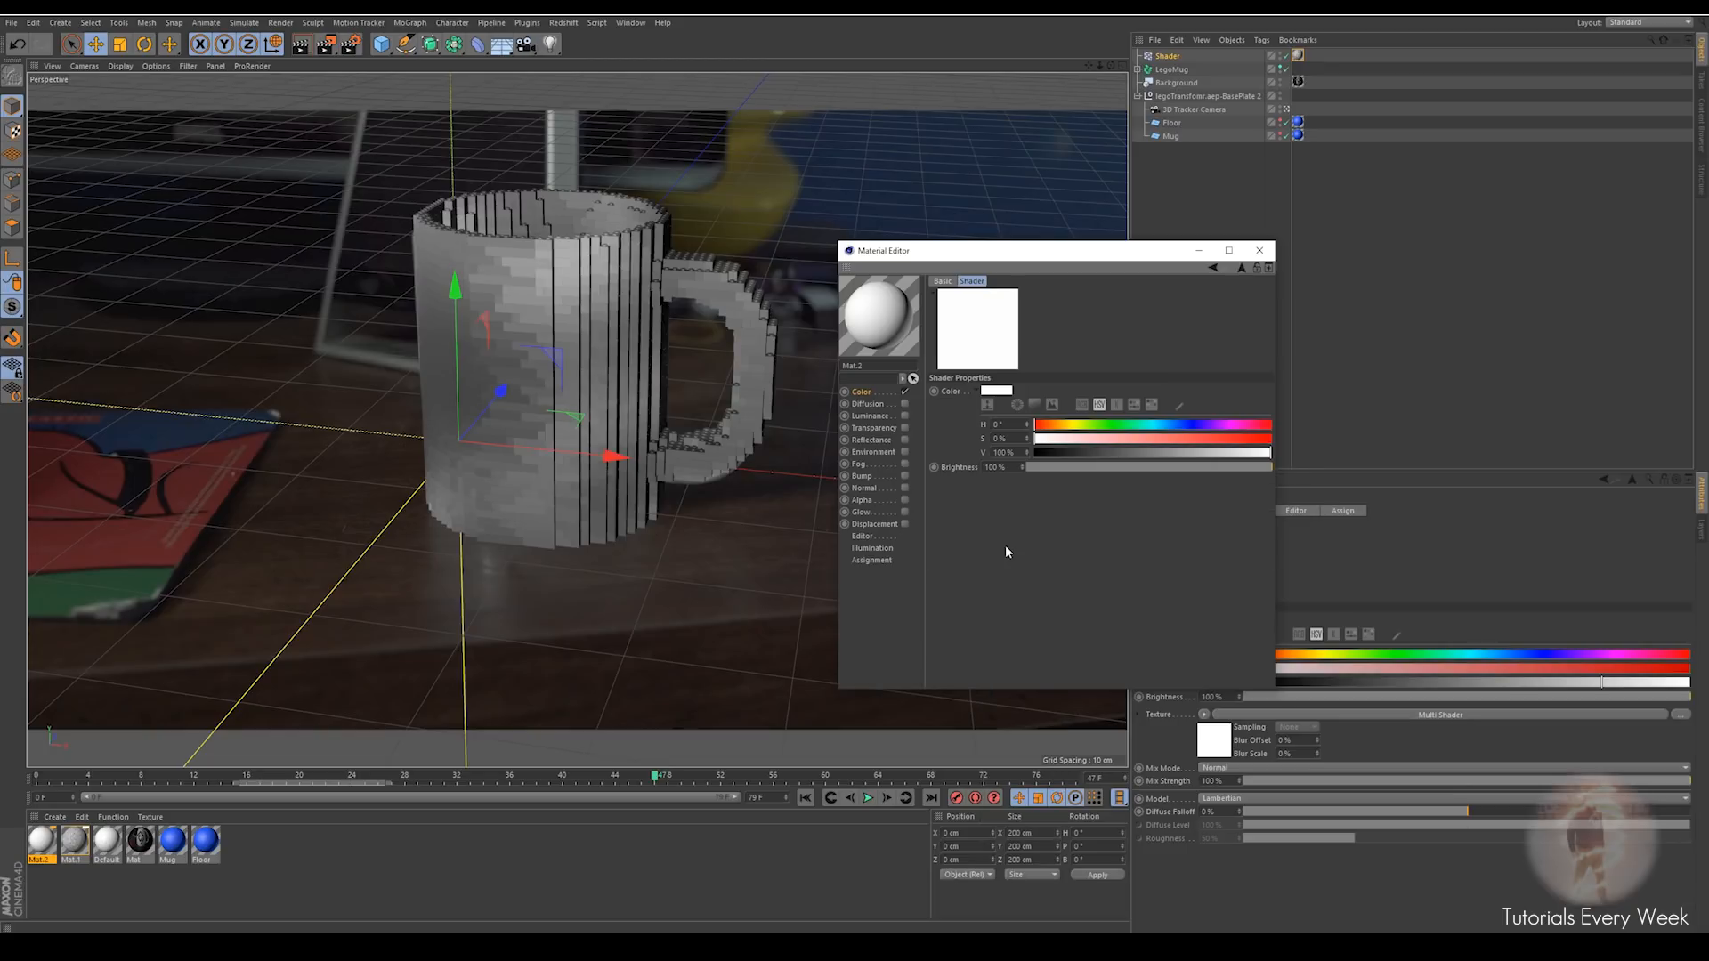
{"action": "left_click", "coordinate": [1243, 439]}
{"action": "left_click", "coordinate": [1229, 453]}
{"action": "left_click_drag", "start_coordinate": [1229, 453], "coordinate": [1212, 453]}
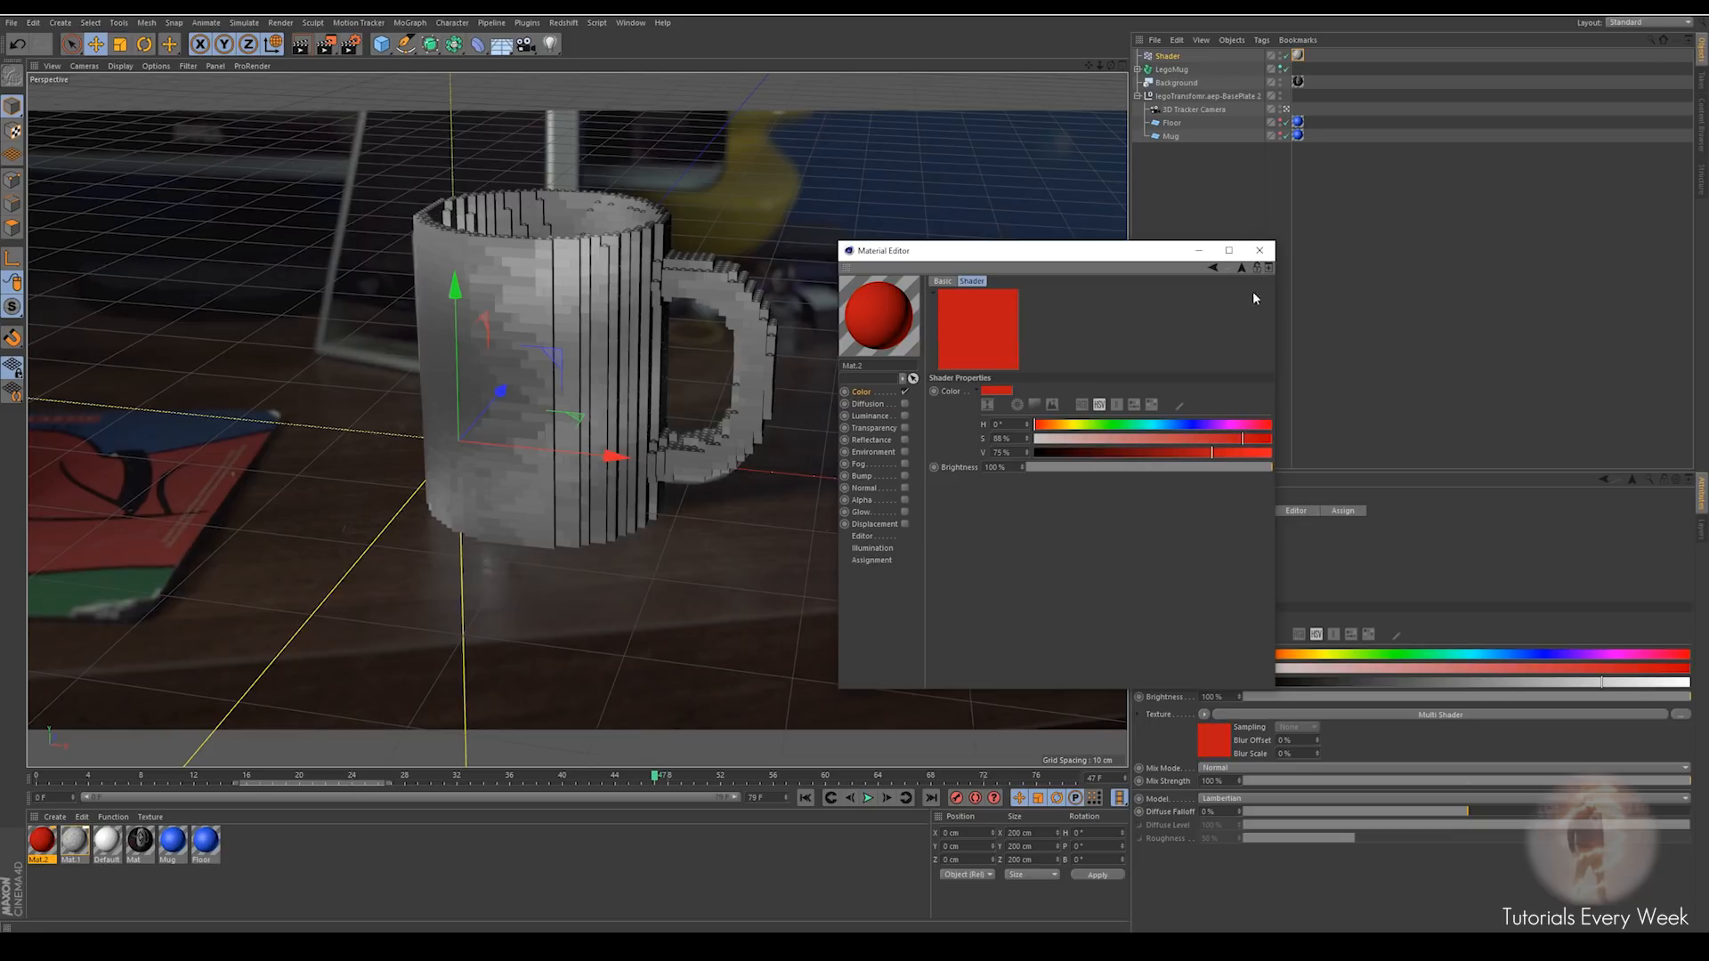
{"action": "left_click", "coordinate": [1242, 269]}
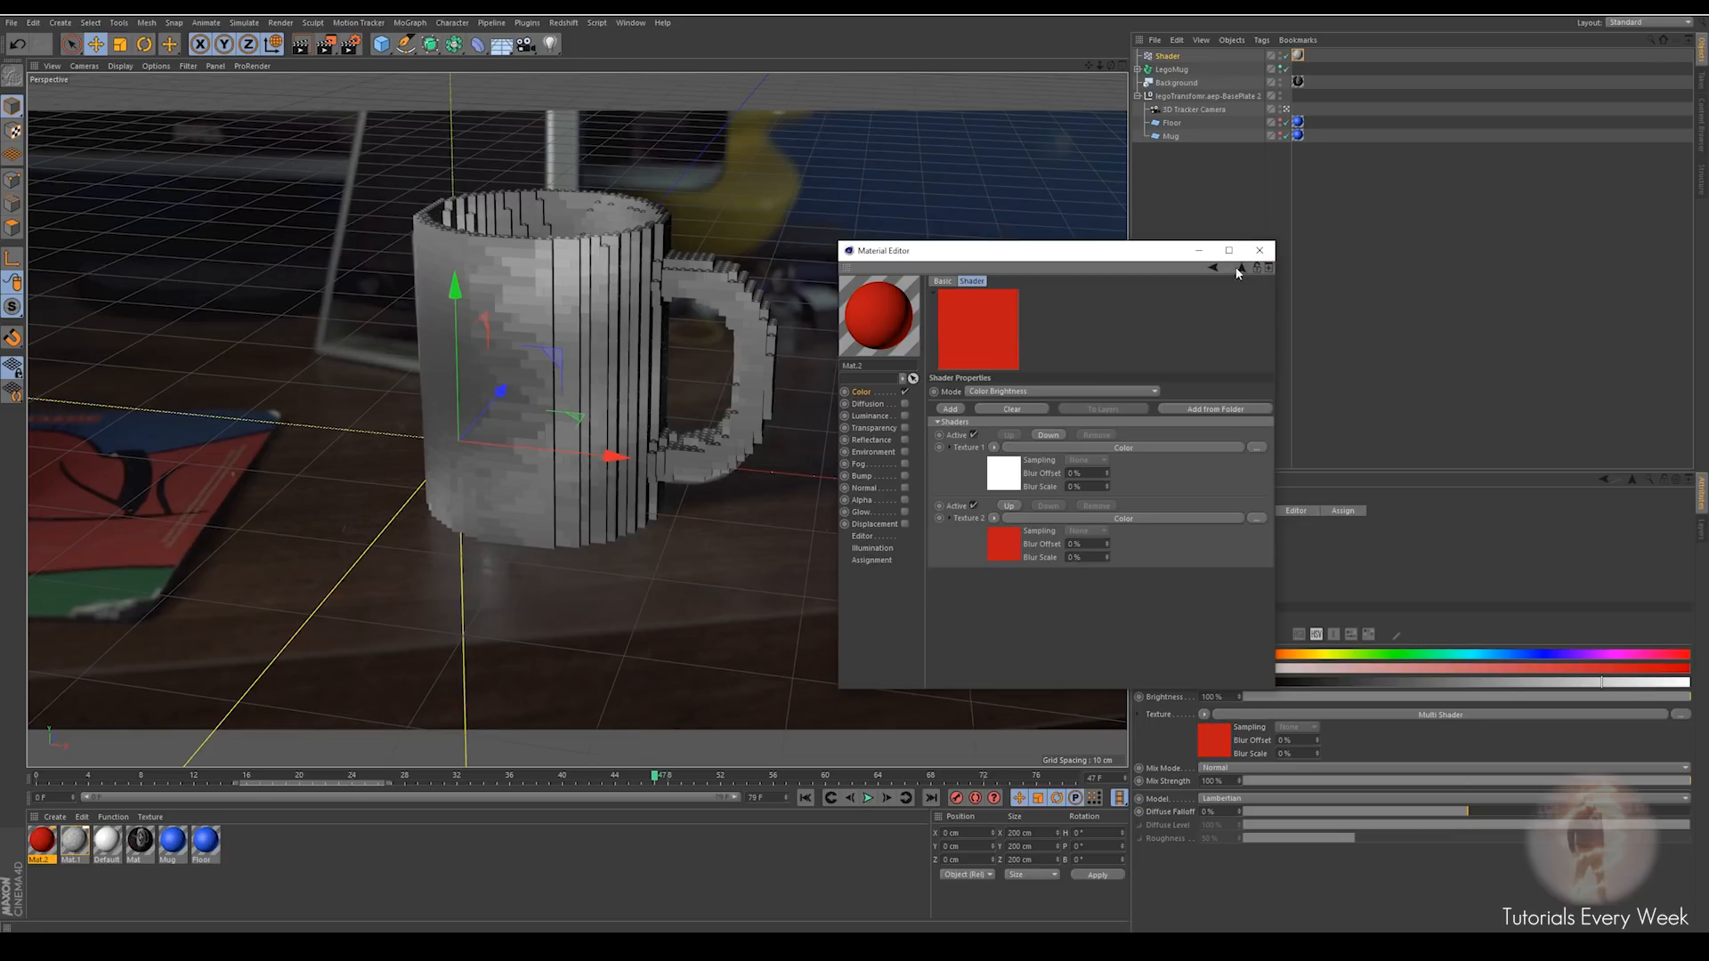
Add a third Multi Shader texture with a blue Color shader at hue 212° and apply the material to LegoMug
{"action": "left_click", "coordinate": [950, 410]}
{"action": "left_click", "coordinate": [986, 590]}
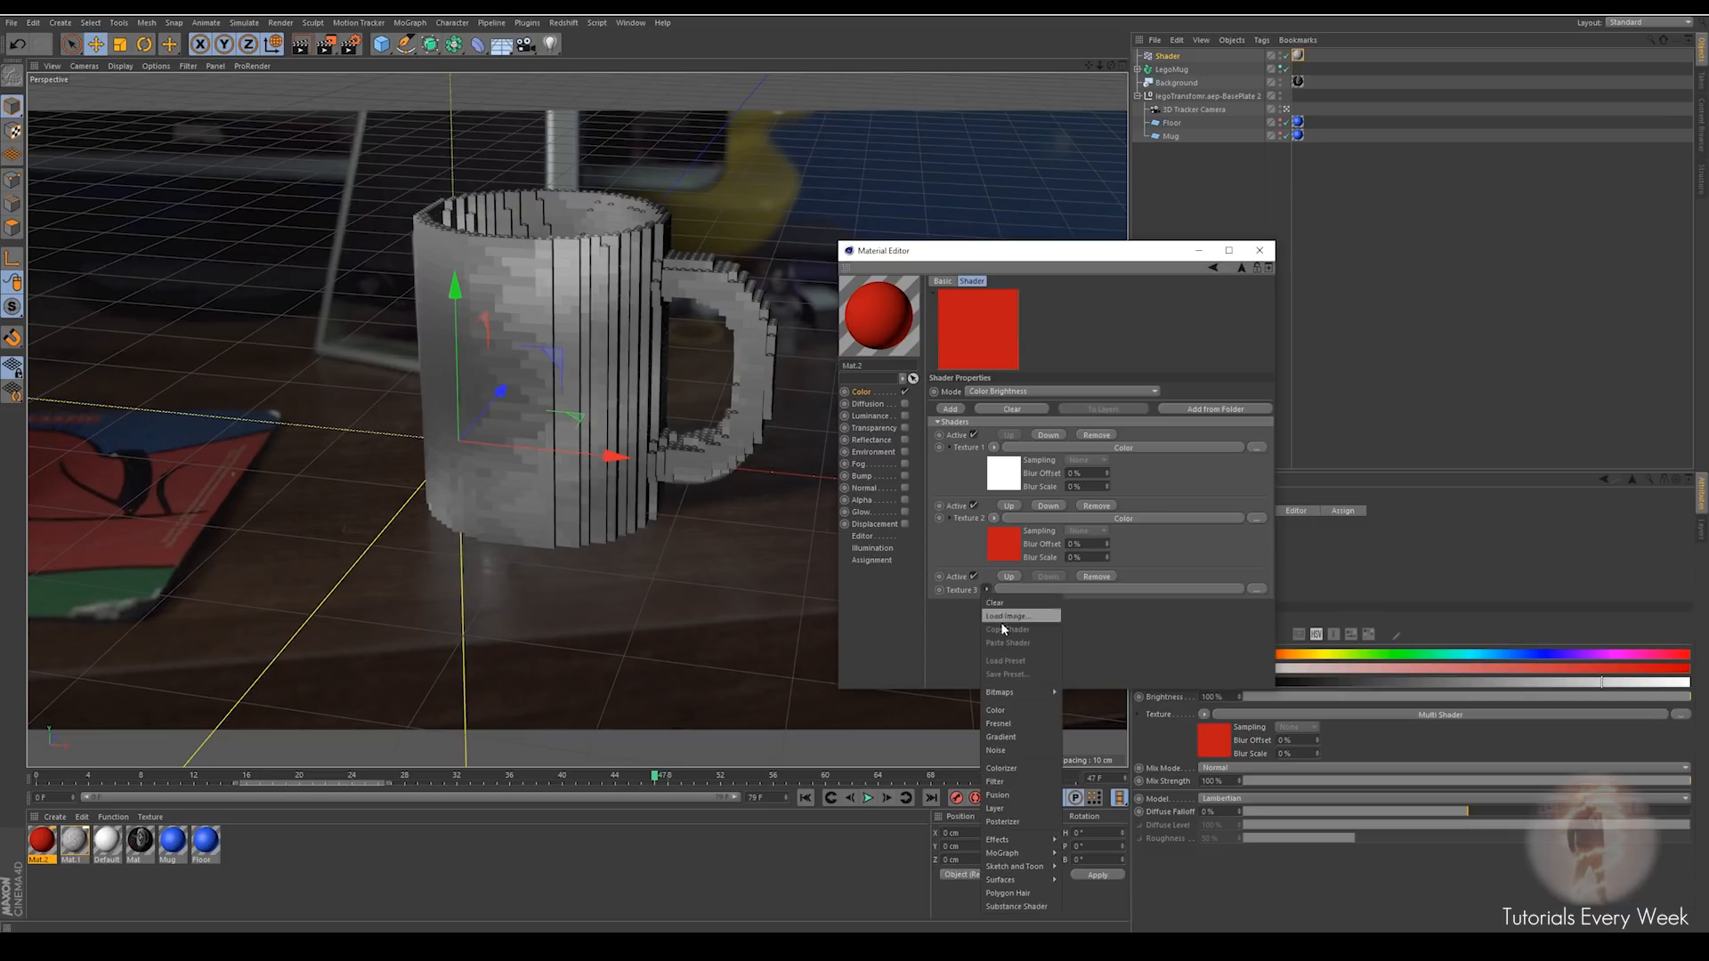
{"action": "left_click", "coordinate": [1015, 710]}
{"action": "left_click", "coordinate": [1028, 590]}
{"action": "left_click_drag", "start_coordinate": [1139, 427], "coordinate": [1174, 426]}
{"action": "left_click", "coordinate": [1253, 439]}
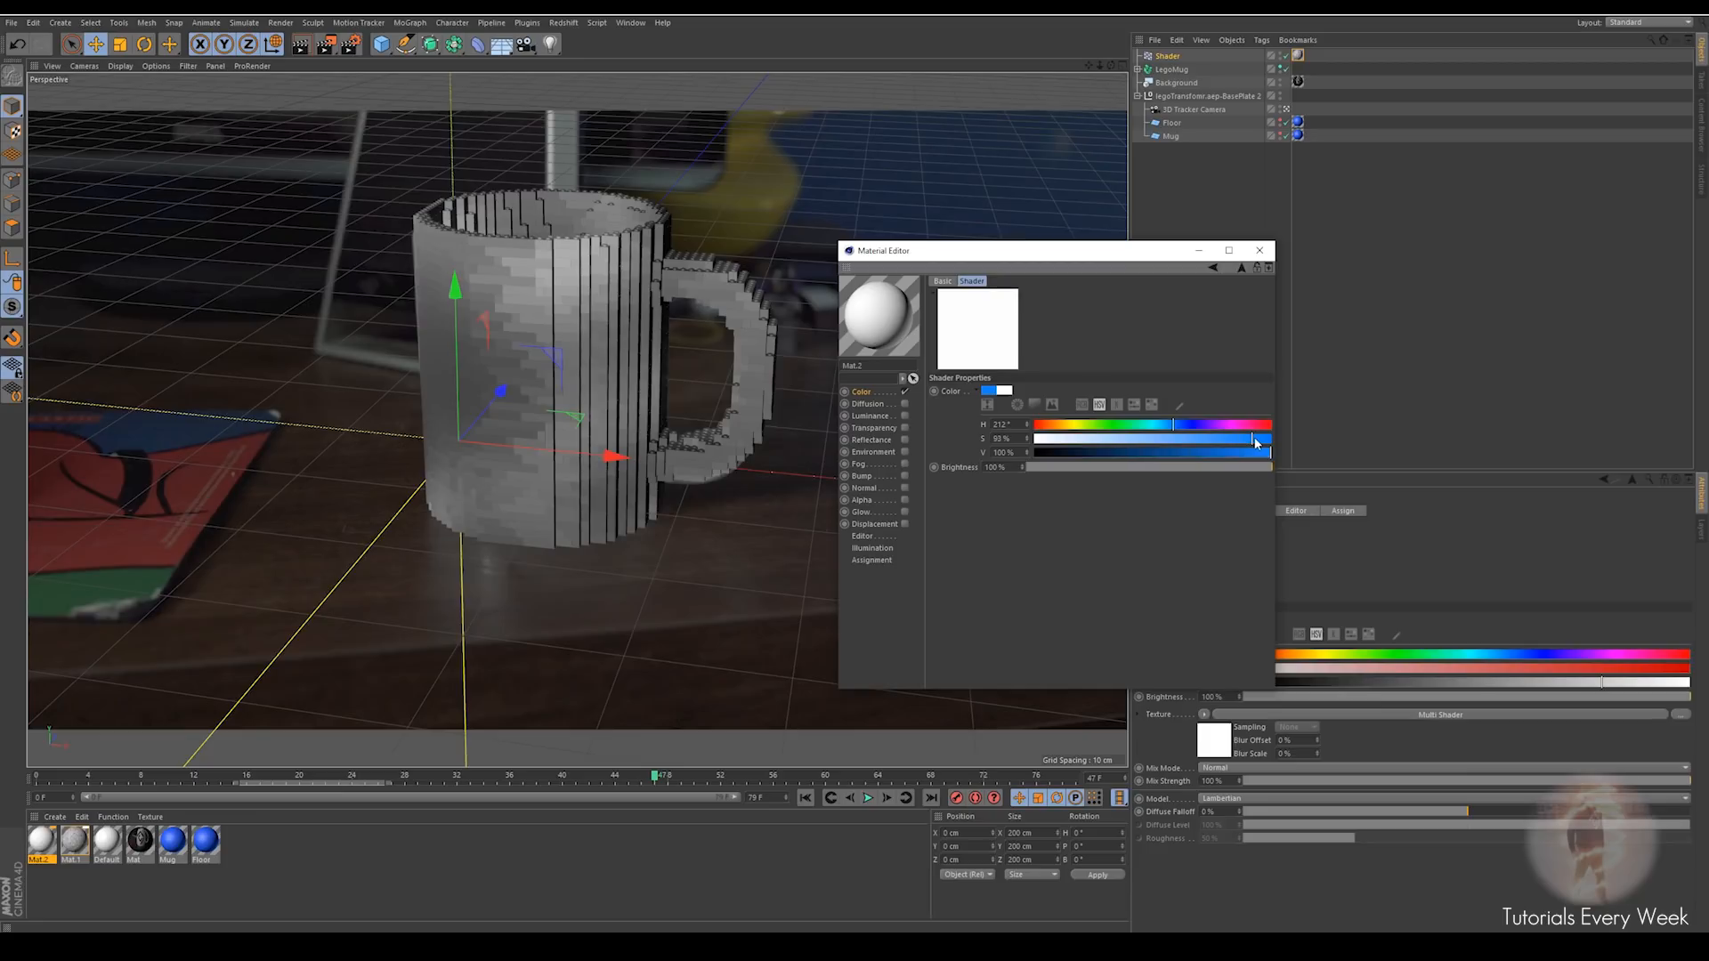
{"action": "left_click", "coordinate": [1202, 452]}
{"action": "left_click", "coordinate": [1236, 450]}
{"action": "left_click", "coordinate": [1242, 269]}
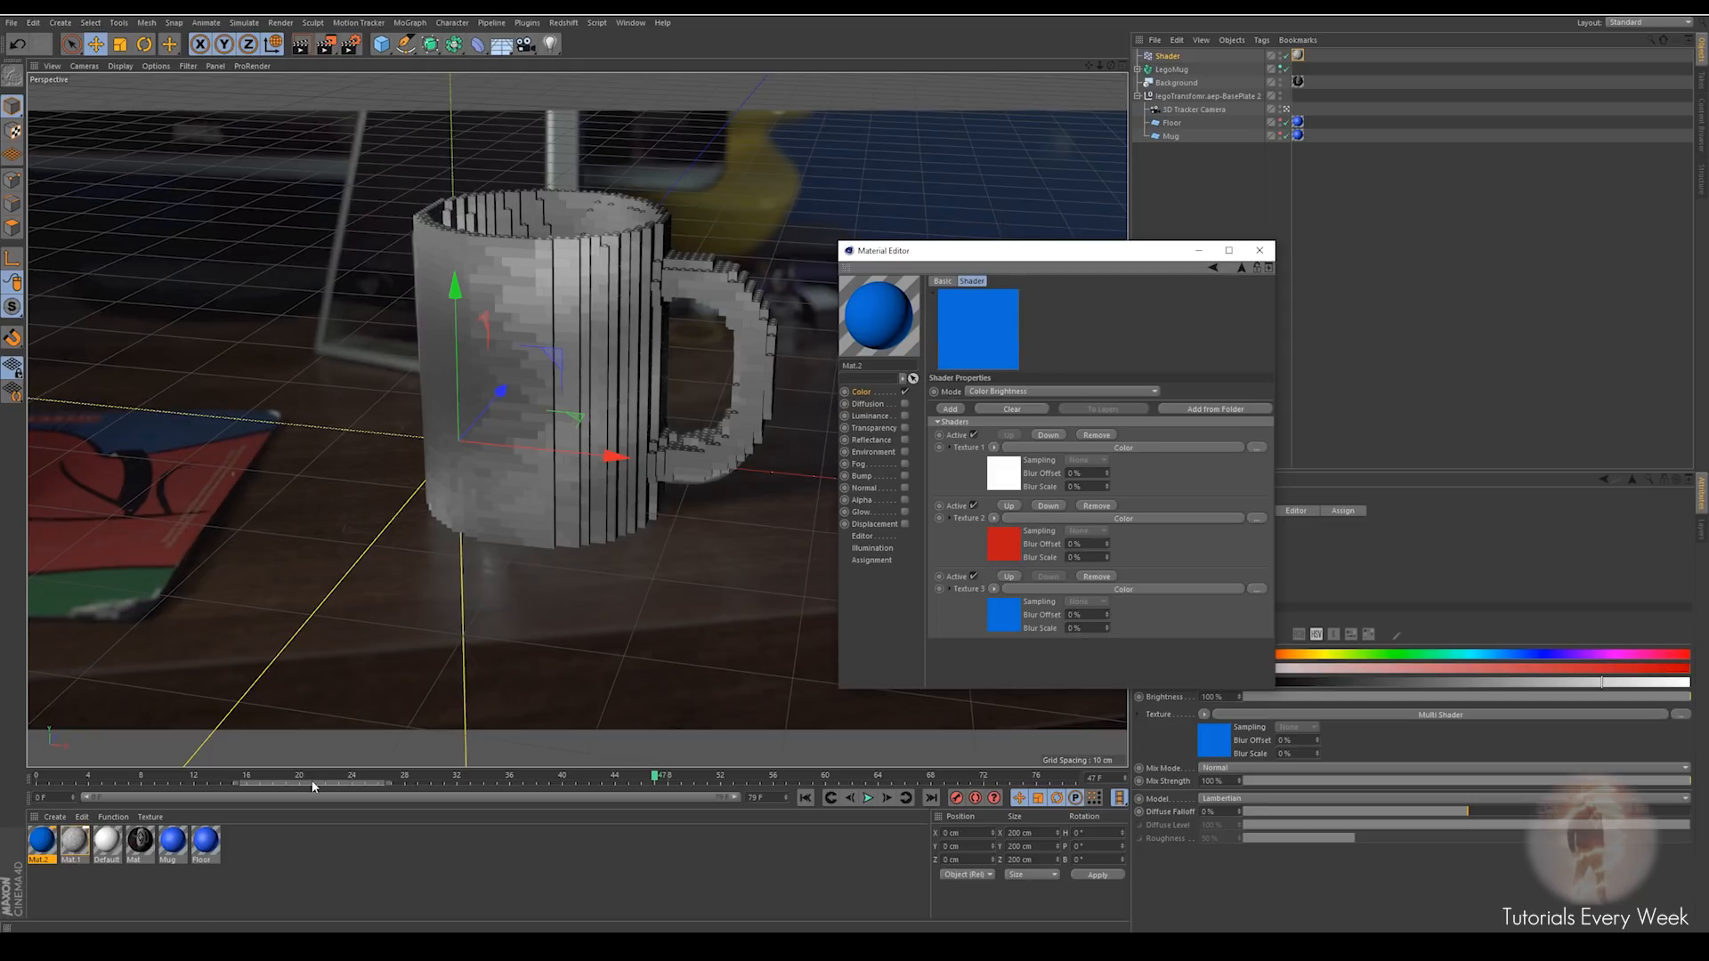
{"action": "left_click_drag", "start_coordinate": [45, 845], "coordinate": [1174, 69]}
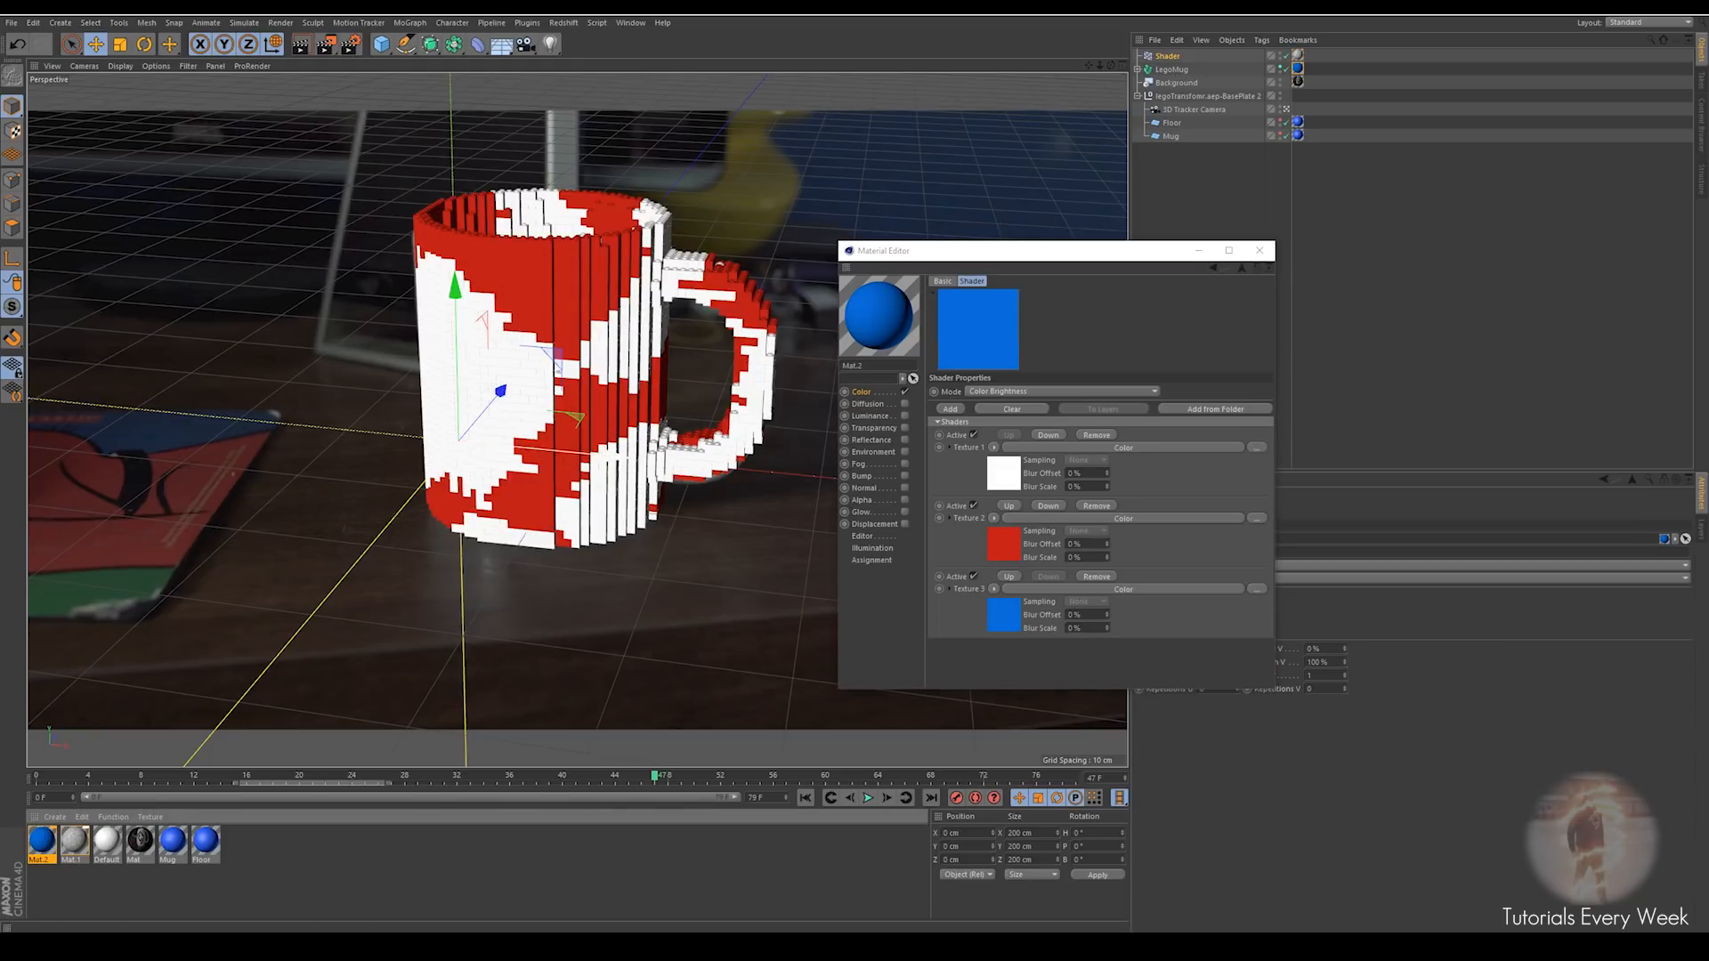
In the noise material's Noise shader, set the Global Scale to 4% and the High Clip to 71%
{"action": "left_click", "coordinate": [79, 861]}
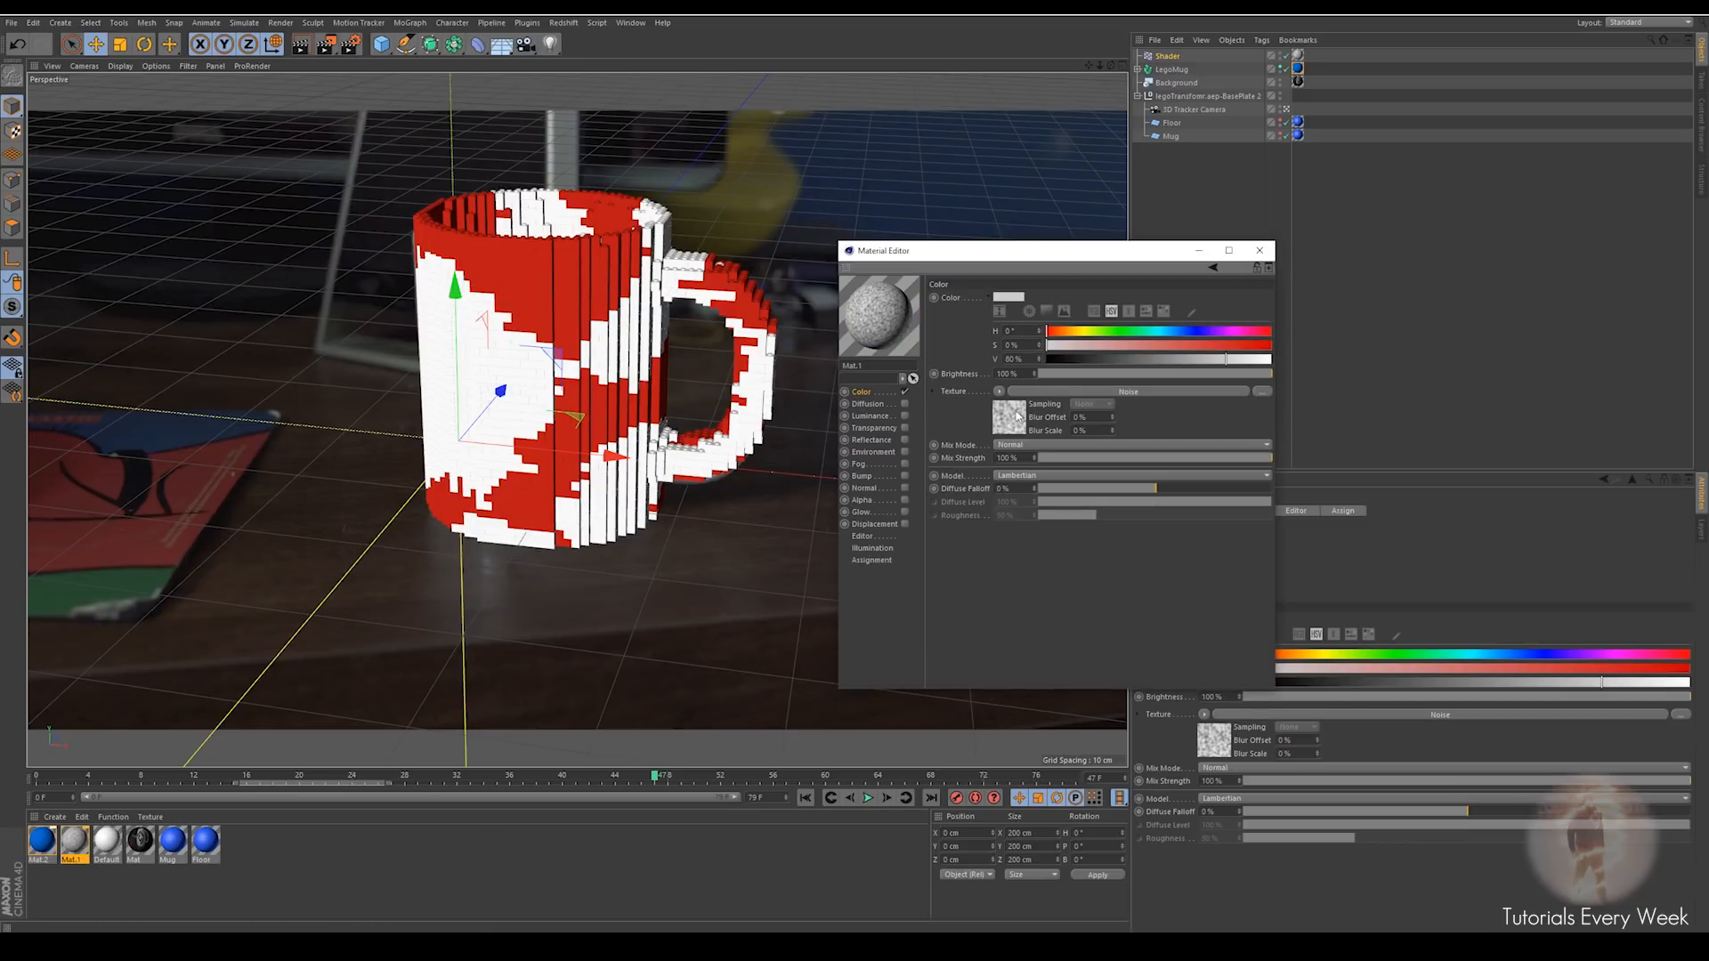
{"action": "left_click", "coordinate": [1017, 414]}
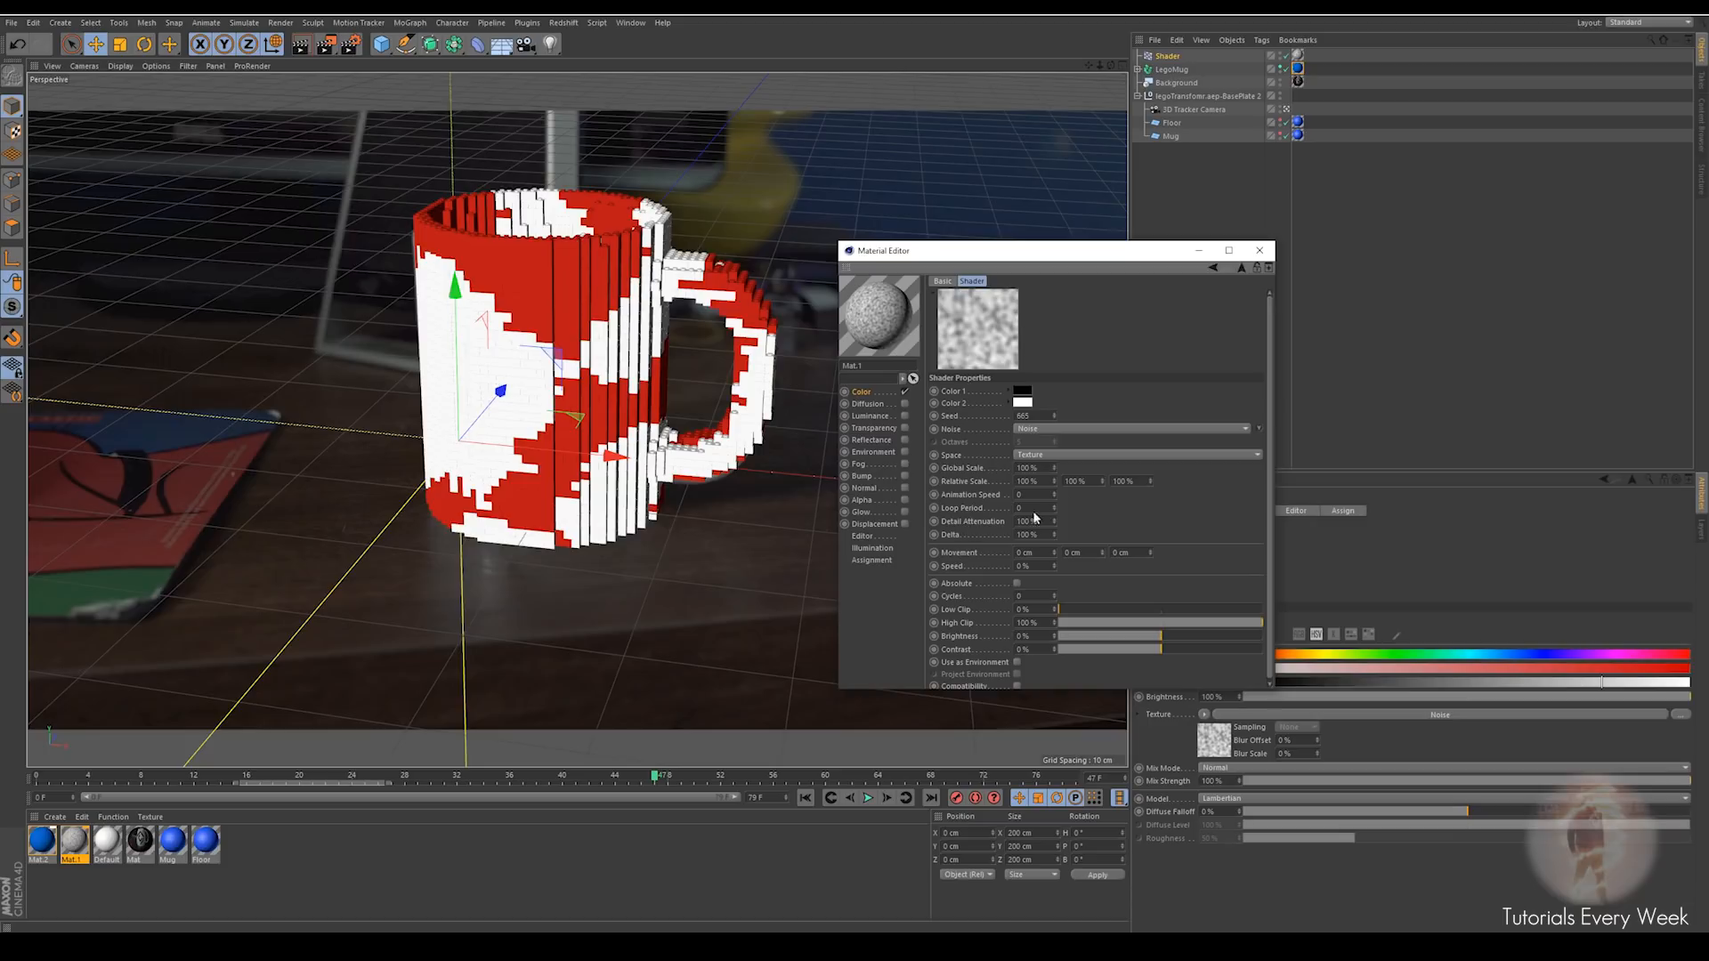
{"action": "left_click_drag", "start_coordinate": [1055, 472], "coordinate": [1055, 558]}
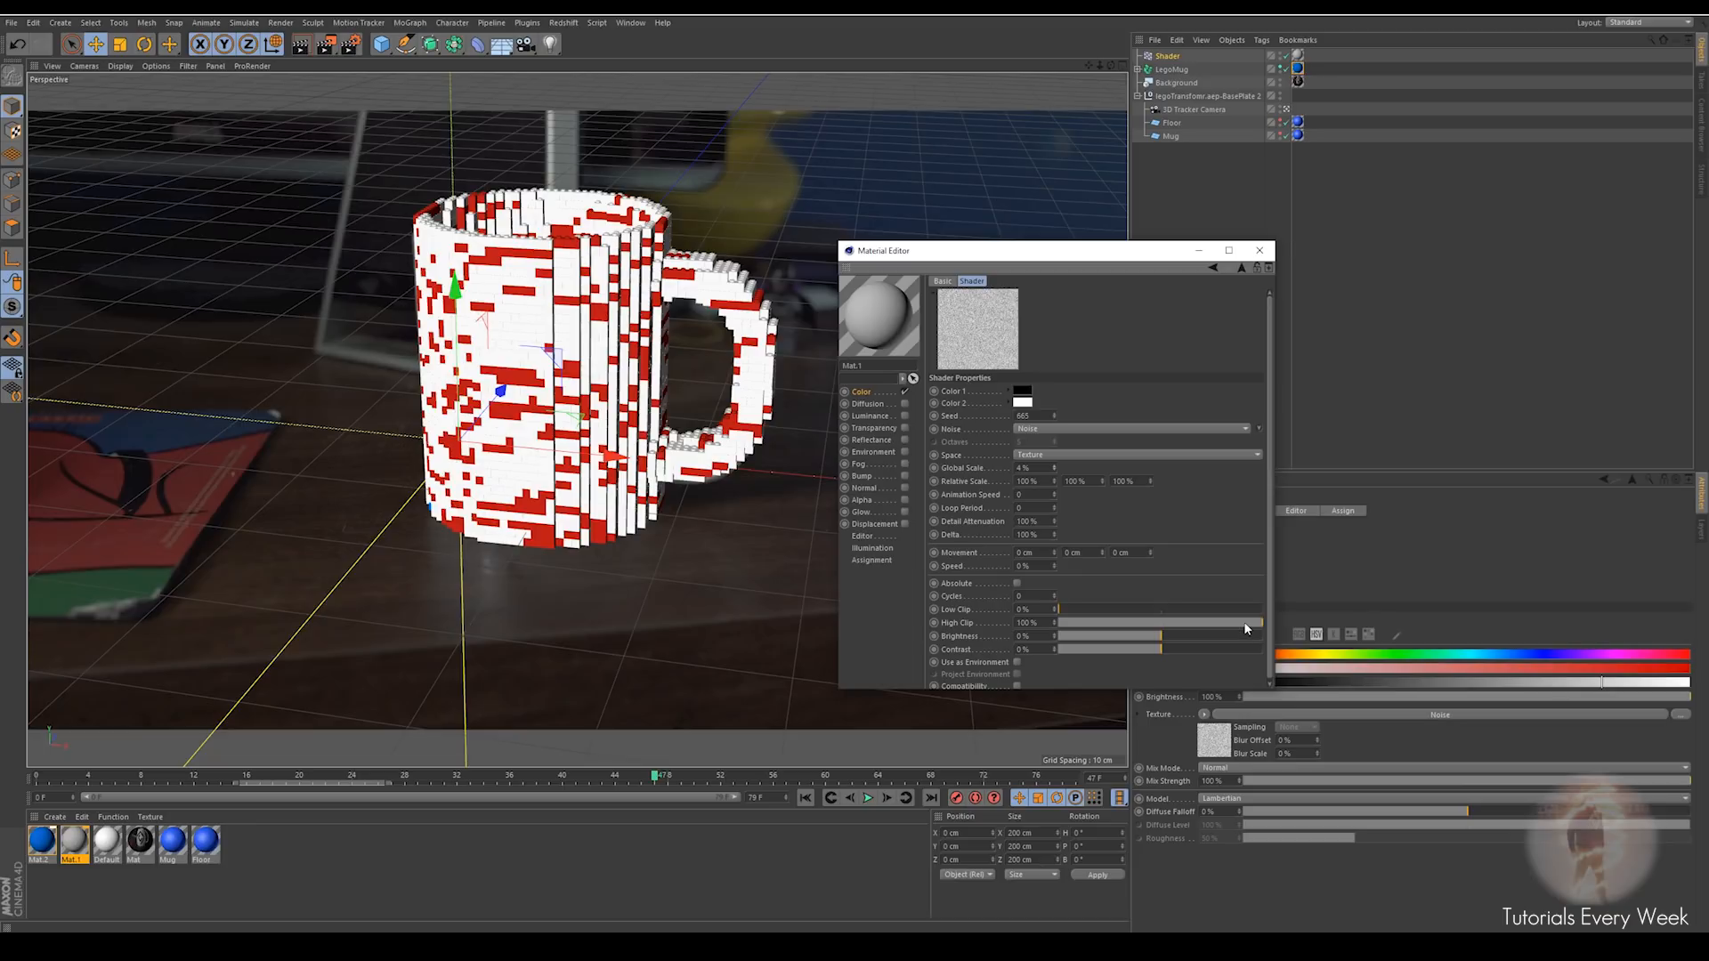
{"action": "left_click_drag", "start_coordinate": [1244, 623], "coordinate": [1205, 623]}
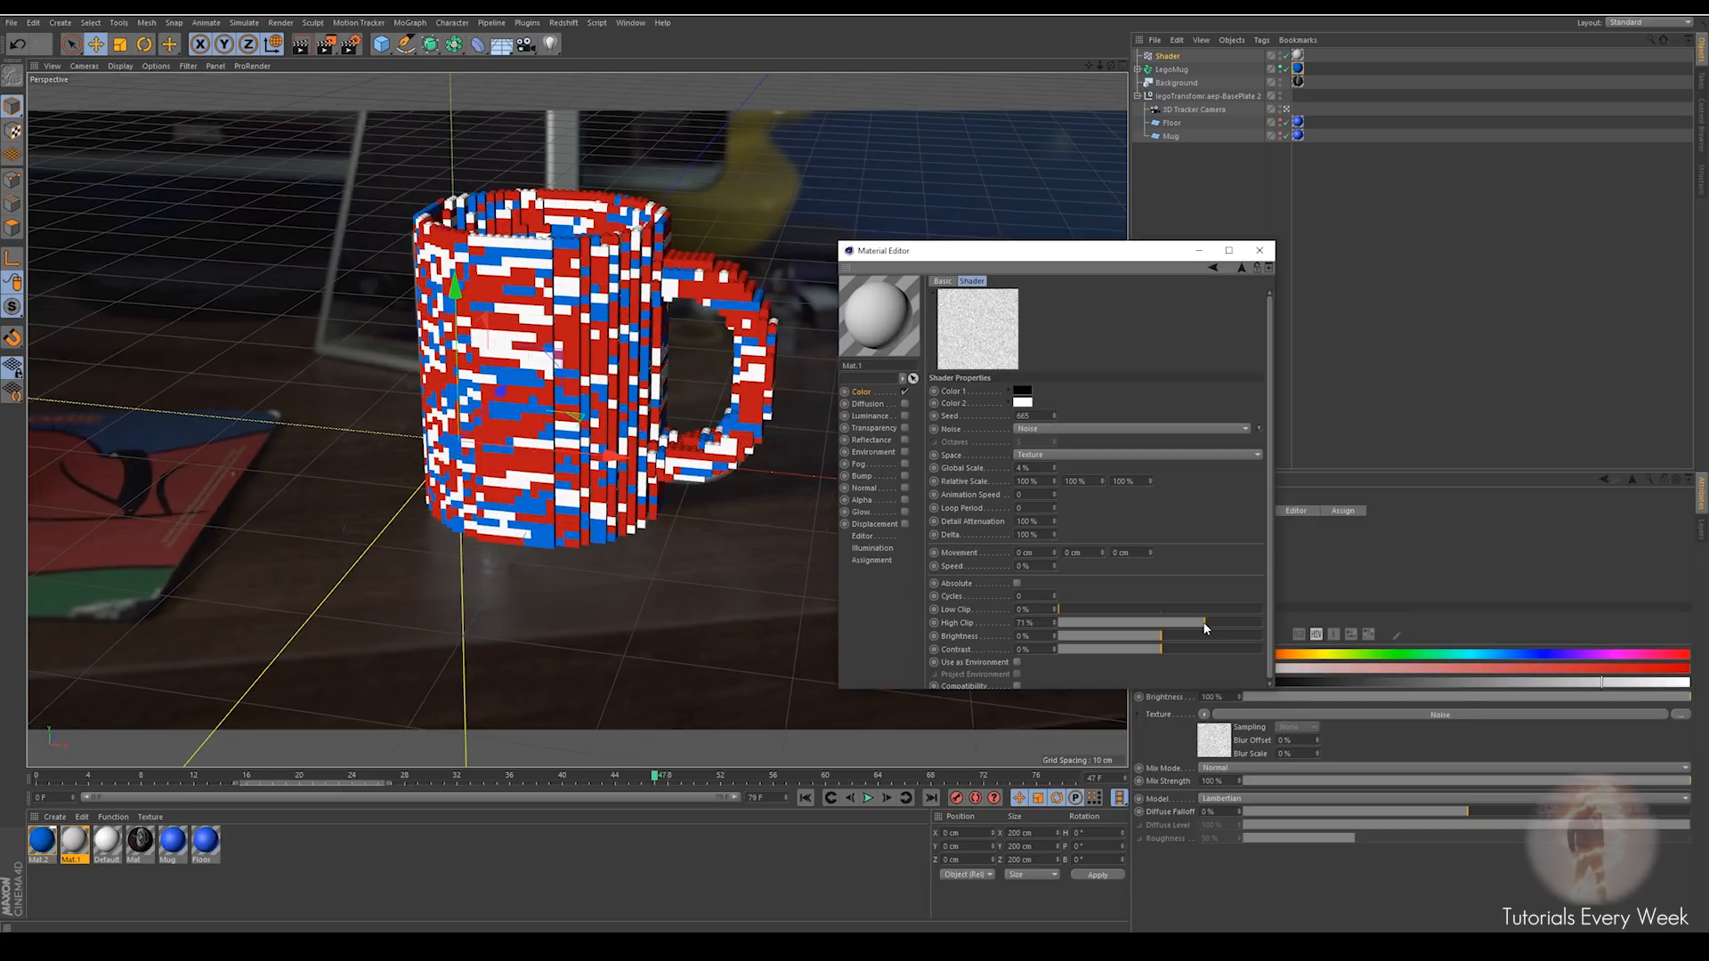
Add a fourth texture to the Multi Shader, using a Color shader set to dark green
{"action": "left_click", "coordinate": [42, 841]}
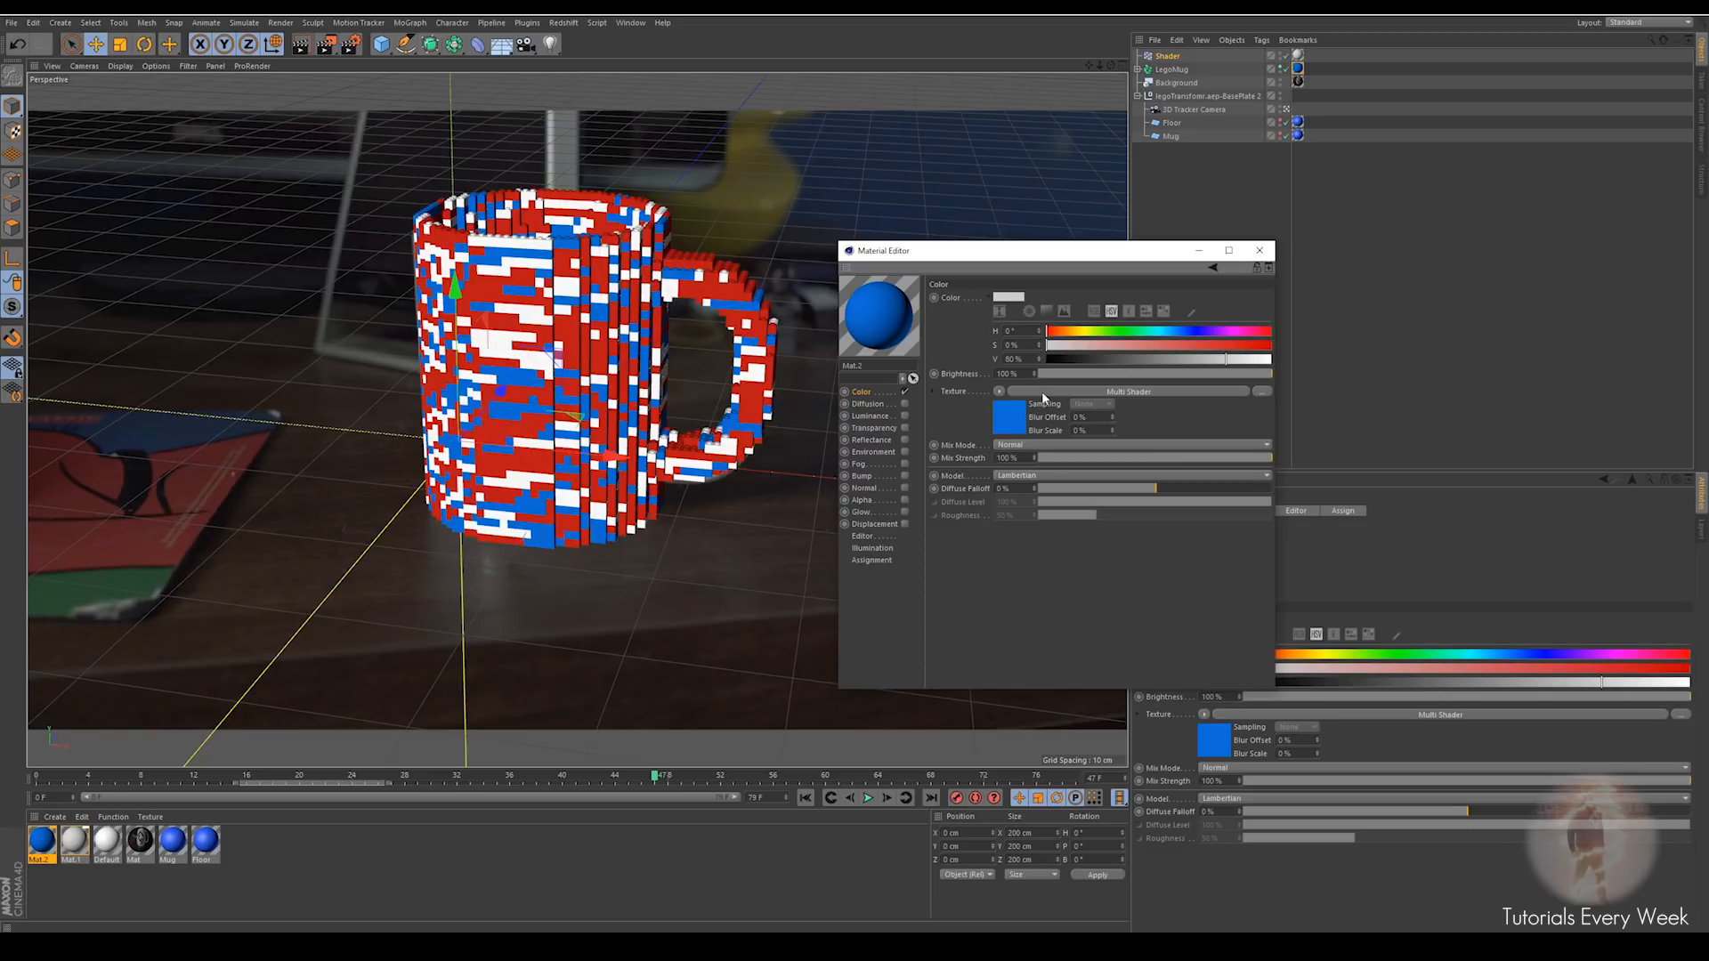
{"action": "left_click", "coordinate": [1043, 396]}
{"action": "left_click", "coordinate": [950, 409]}
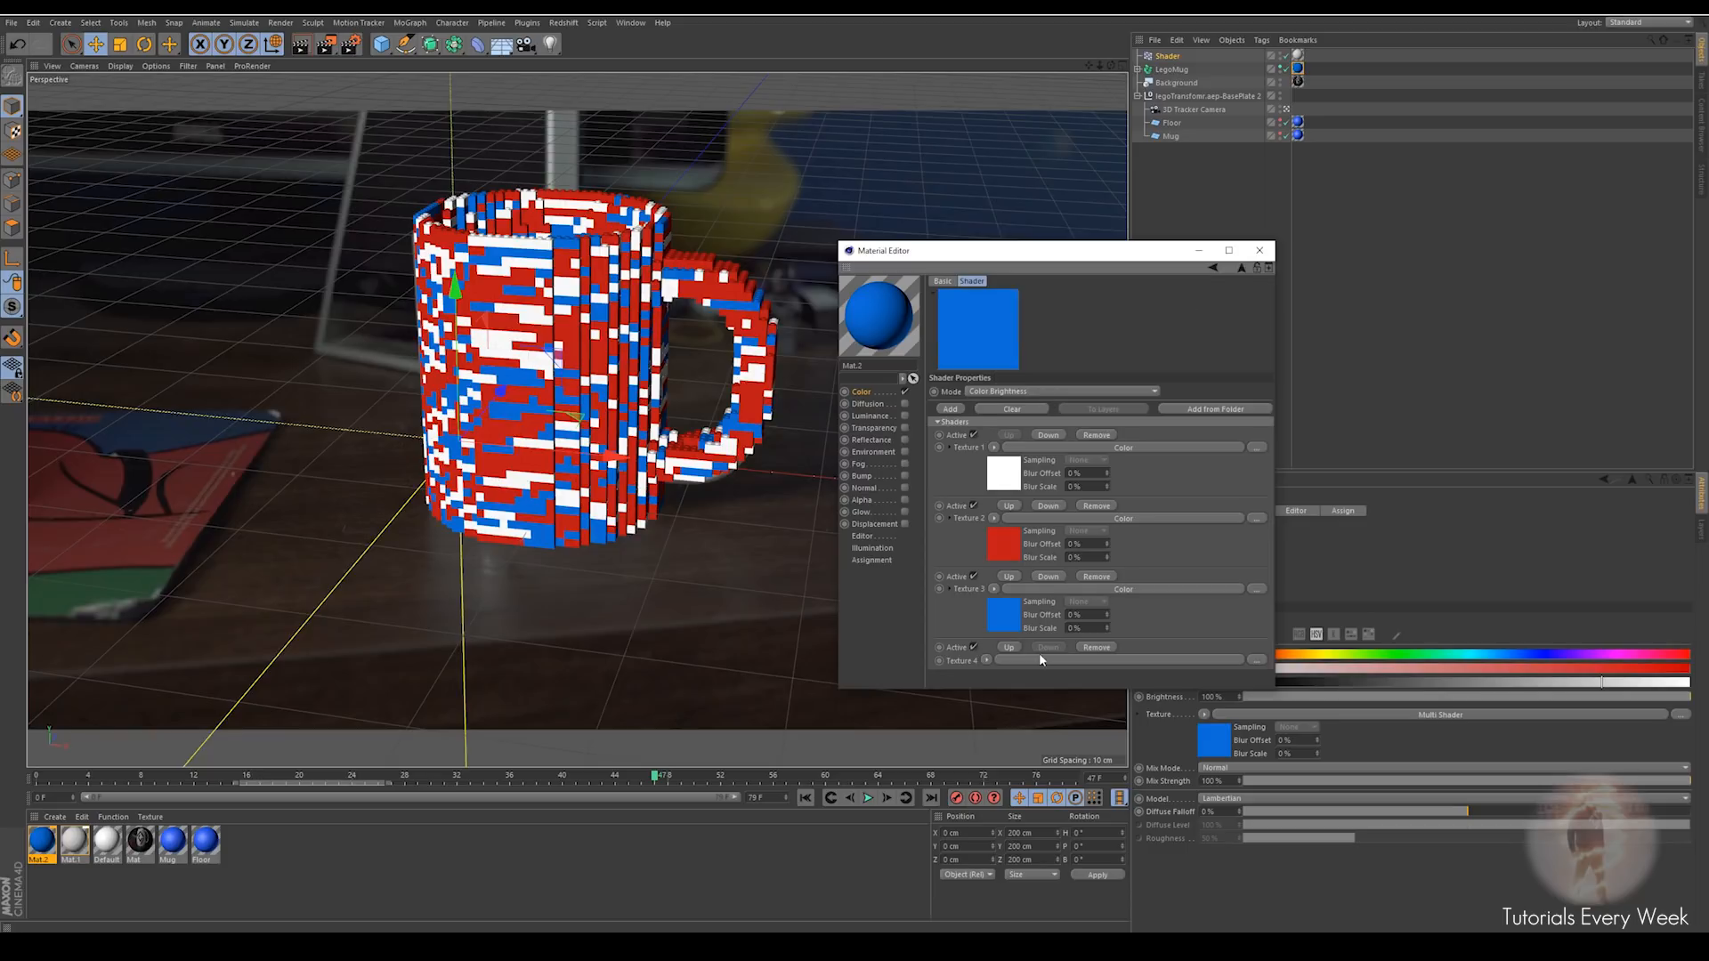
{"action": "left_click", "coordinate": [1038, 657]}
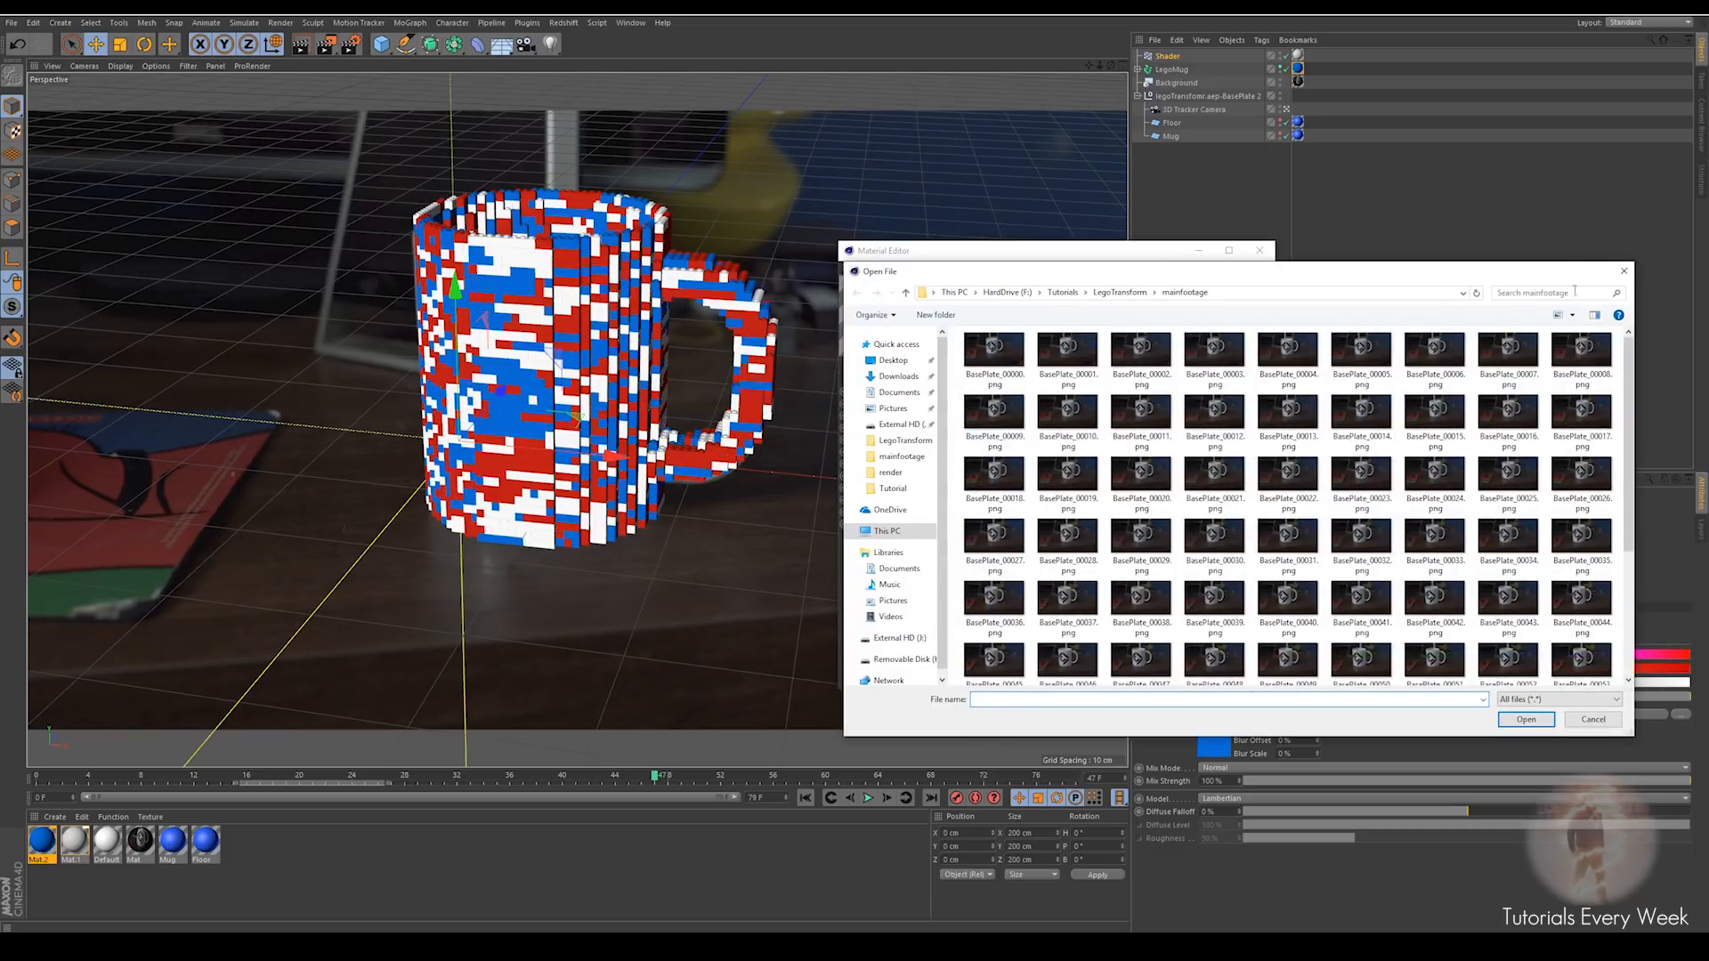
{"action": "left_click", "coordinate": [1624, 270]}
{"action": "left_click", "coordinate": [985, 660]}
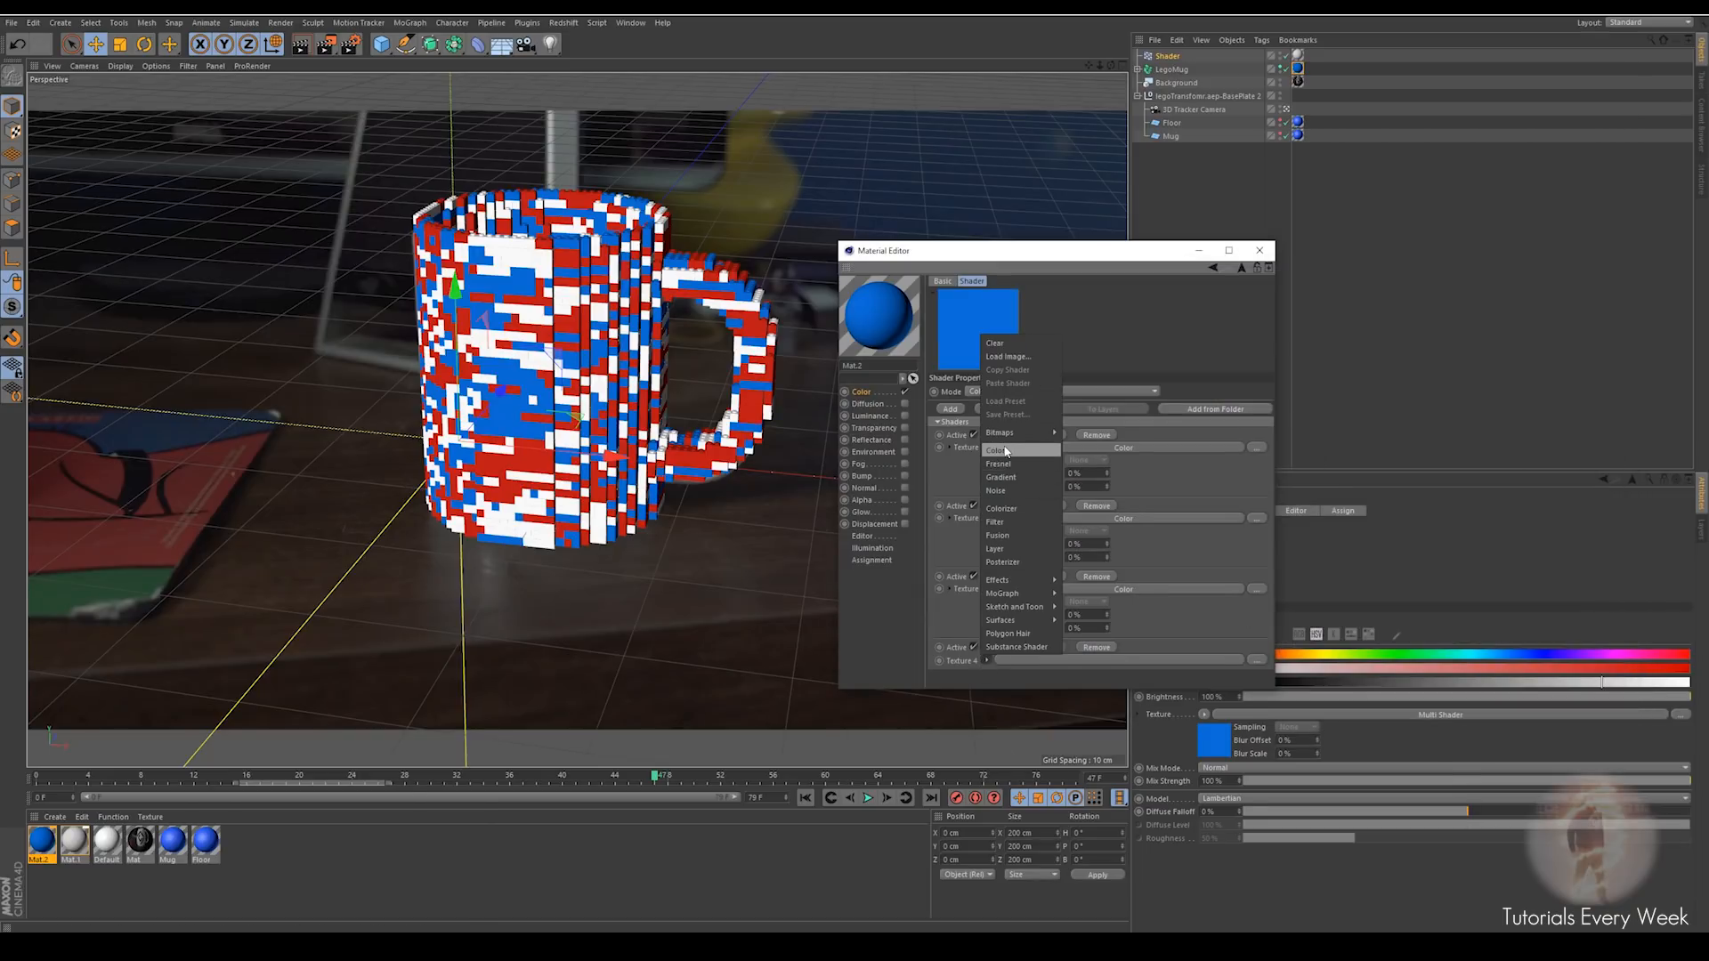
{"action": "left_click", "coordinate": [995, 451]}
{"action": "left_click", "coordinate": [1082, 660]}
{"action": "left_click", "coordinate": [1110, 425]}
{"action": "left_click", "coordinate": [1232, 439]}
{"action": "left_click", "coordinate": [1169, 452]}
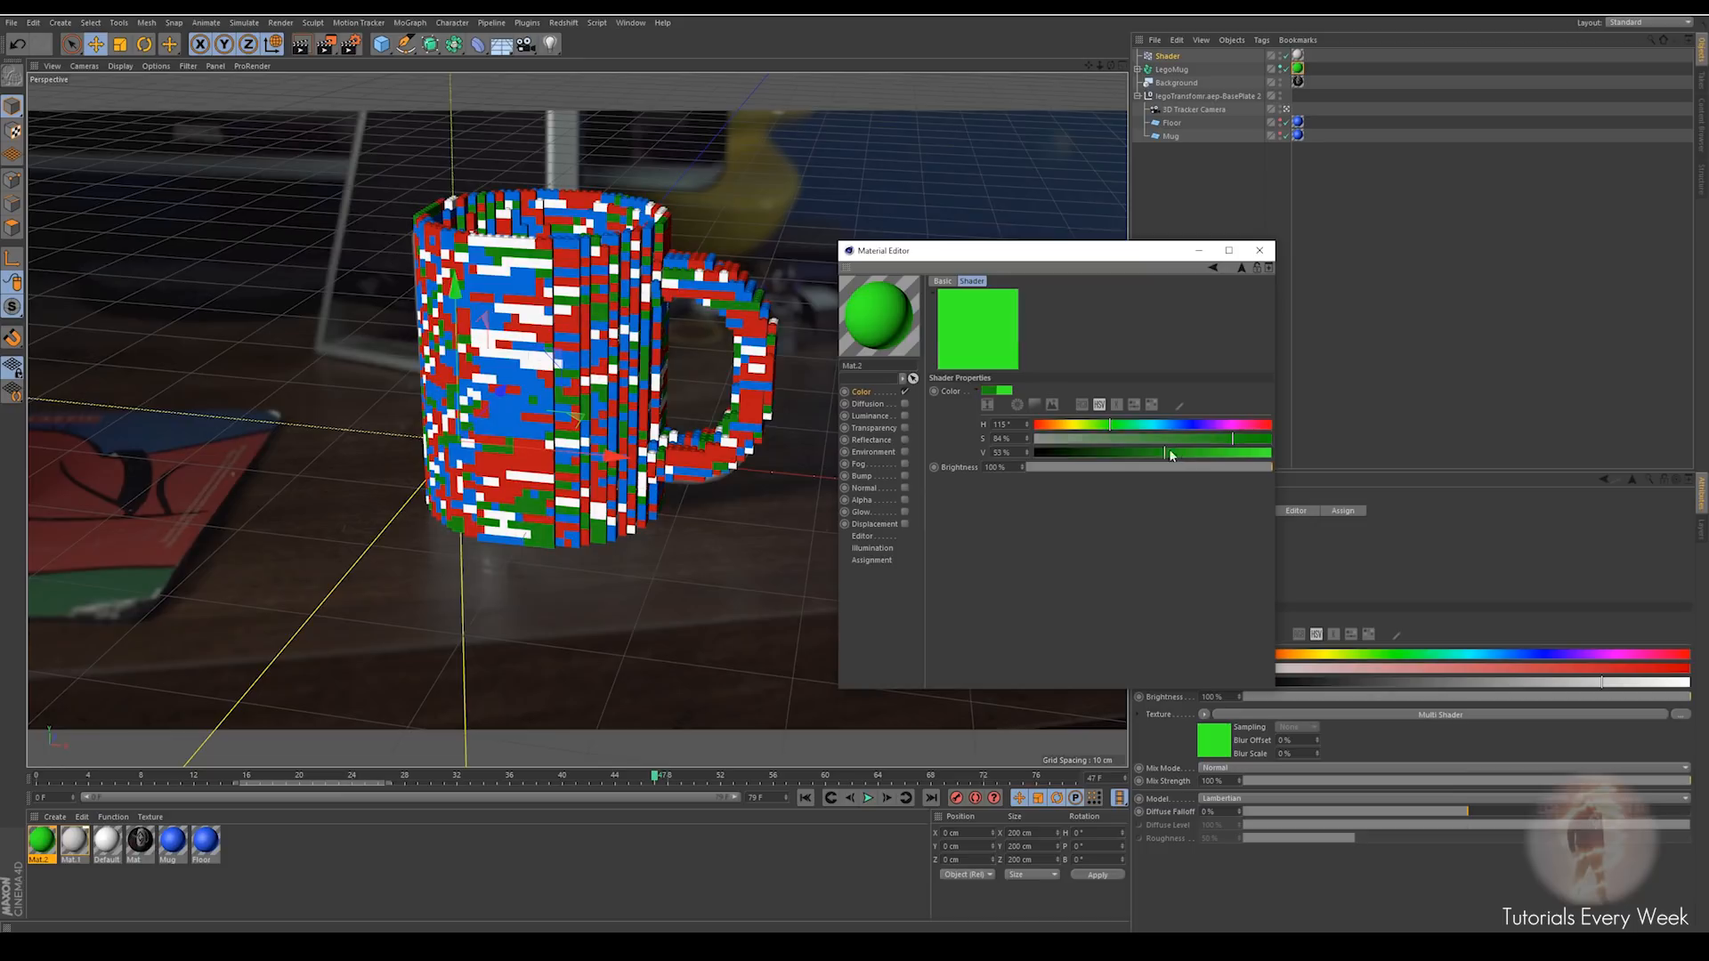
{"action": "left_click", "coordinate": [1242, 268]}
Add a fifth Multi Shader texture with an orange-yellow Color shader and close the Material Editor
{"action": "left_click", "coordinate": [986, 680]}
{"action": "left_click", "coordinate": [997, 470]}
{"action": "scroll", "coordinate": [1033, 534], "scroll_direction": "down", "scroll_amount": 2}
{"action": "left_click", "coordinate": [1082, 636]}
{"action": "left_click", "coordinate": [1066, 424]}
{"action": "left_click", "coordinate": [1247, 439]}
{"action": "left_click_drag", "start_coordinate": [1197, 452], "coordinate": [1233, 455]}
{"action": "left_click", "coordinate": [1259, 251]}
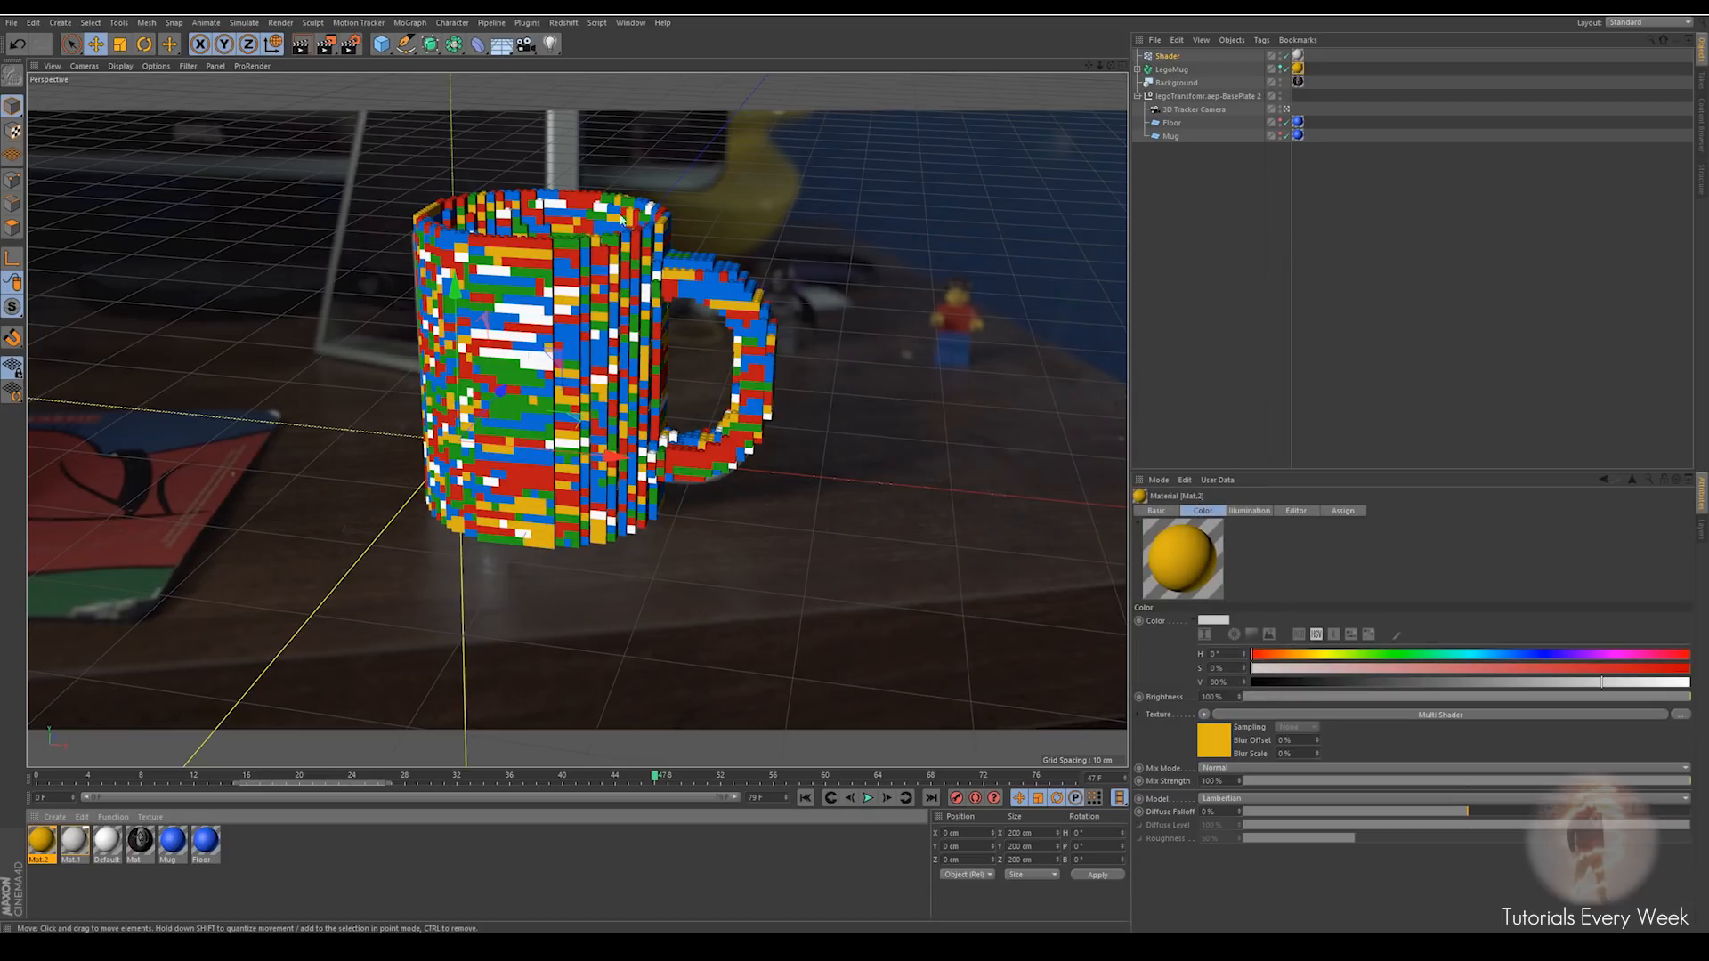
Swap the white and red textures in the brick material's Multi Shader, restore their order, and review the texture list
{"action": "double_click", "coordinate": [41, 840]}
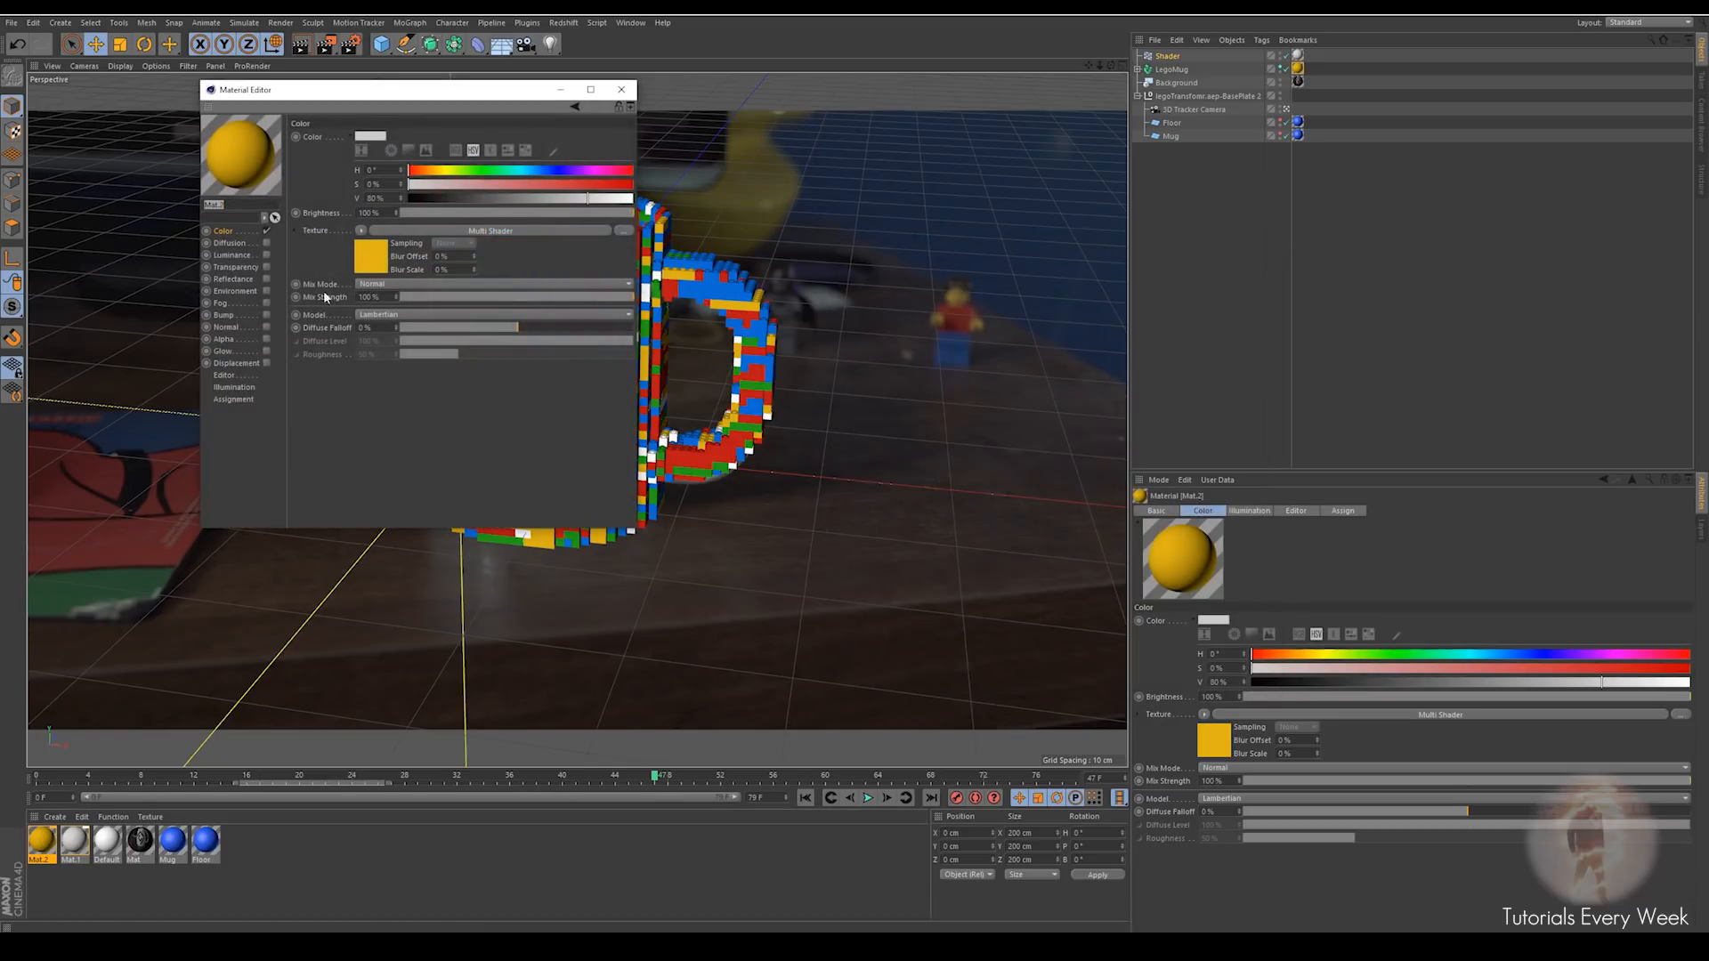
{"action": "left_click", "coordinate": [375, 256]}
{"action": "left_click_drag", "start_coordinate": [438, 90], "coordinate": [1211, 243]}
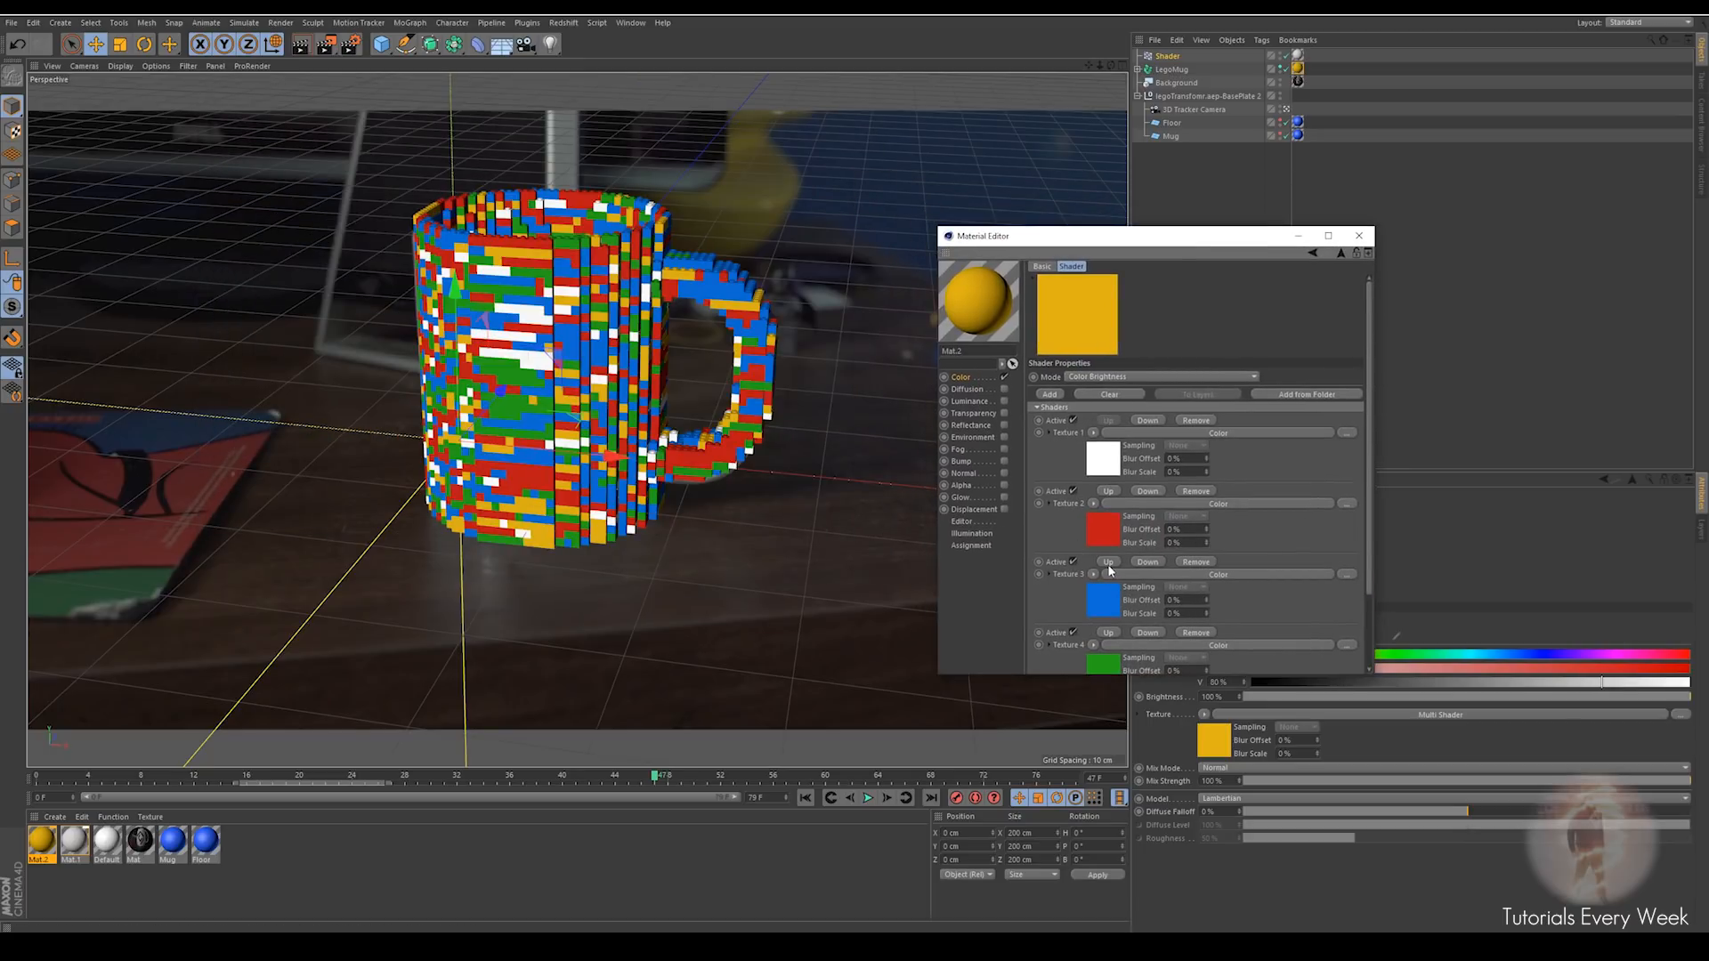
{"action": "left_click", "coordinate": [1109, 492]}
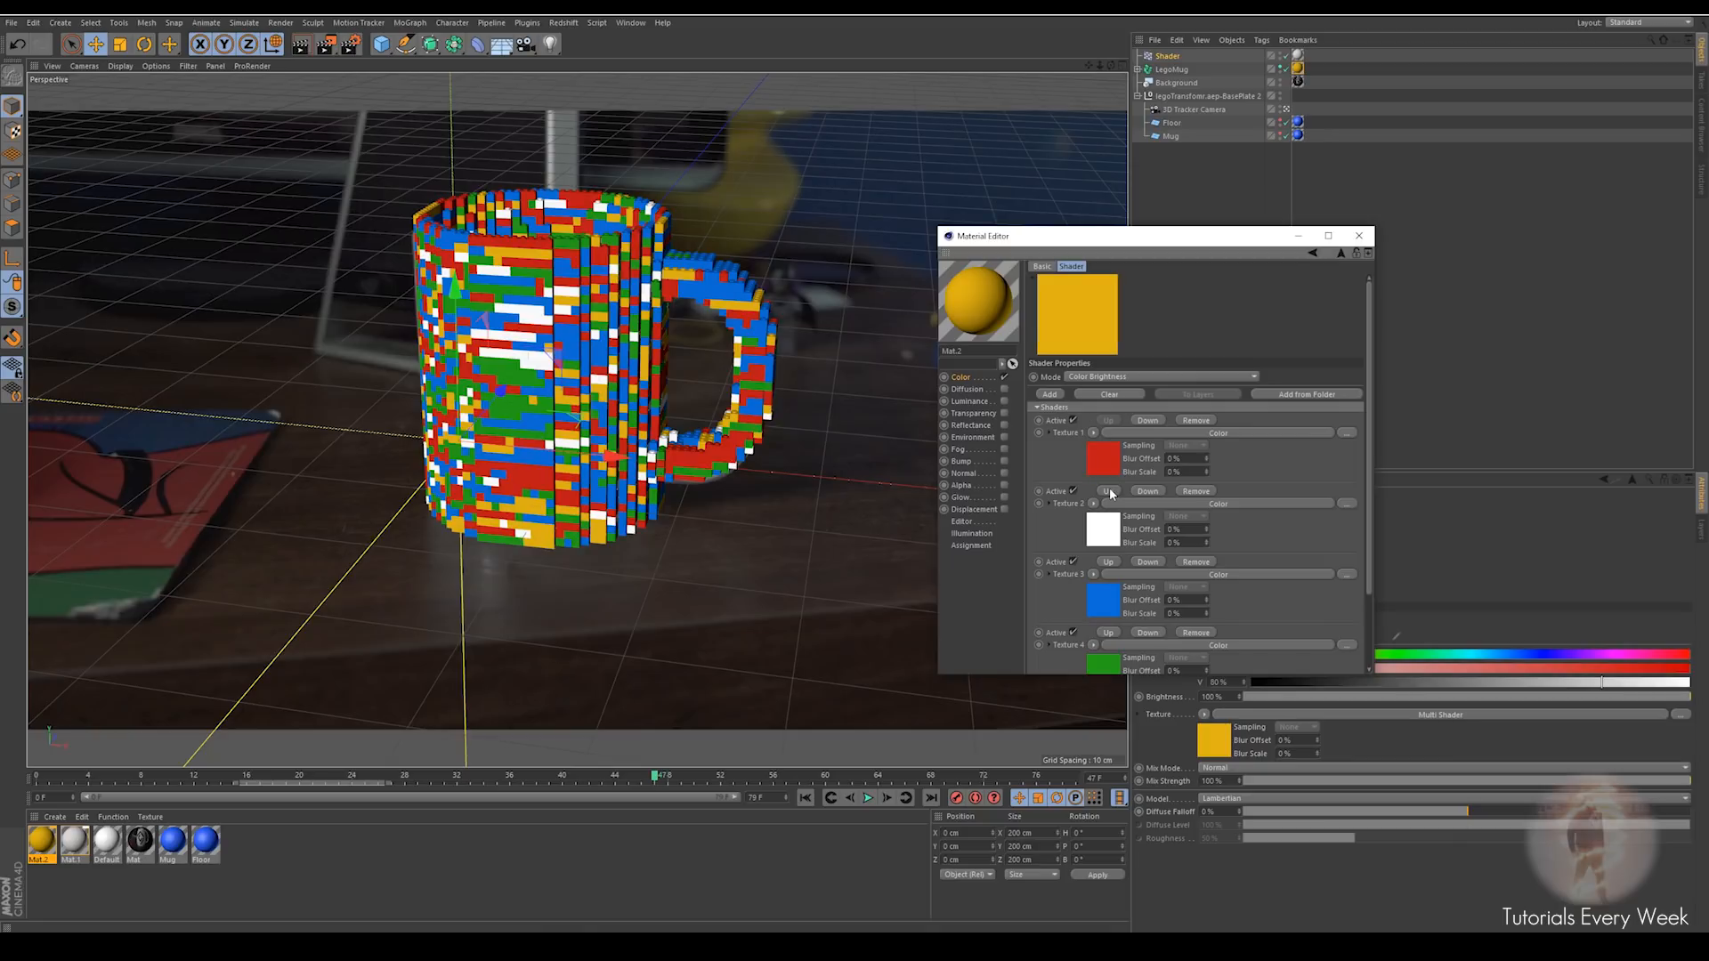
{"action": "left_click", "coordinate": [1146, 420]}
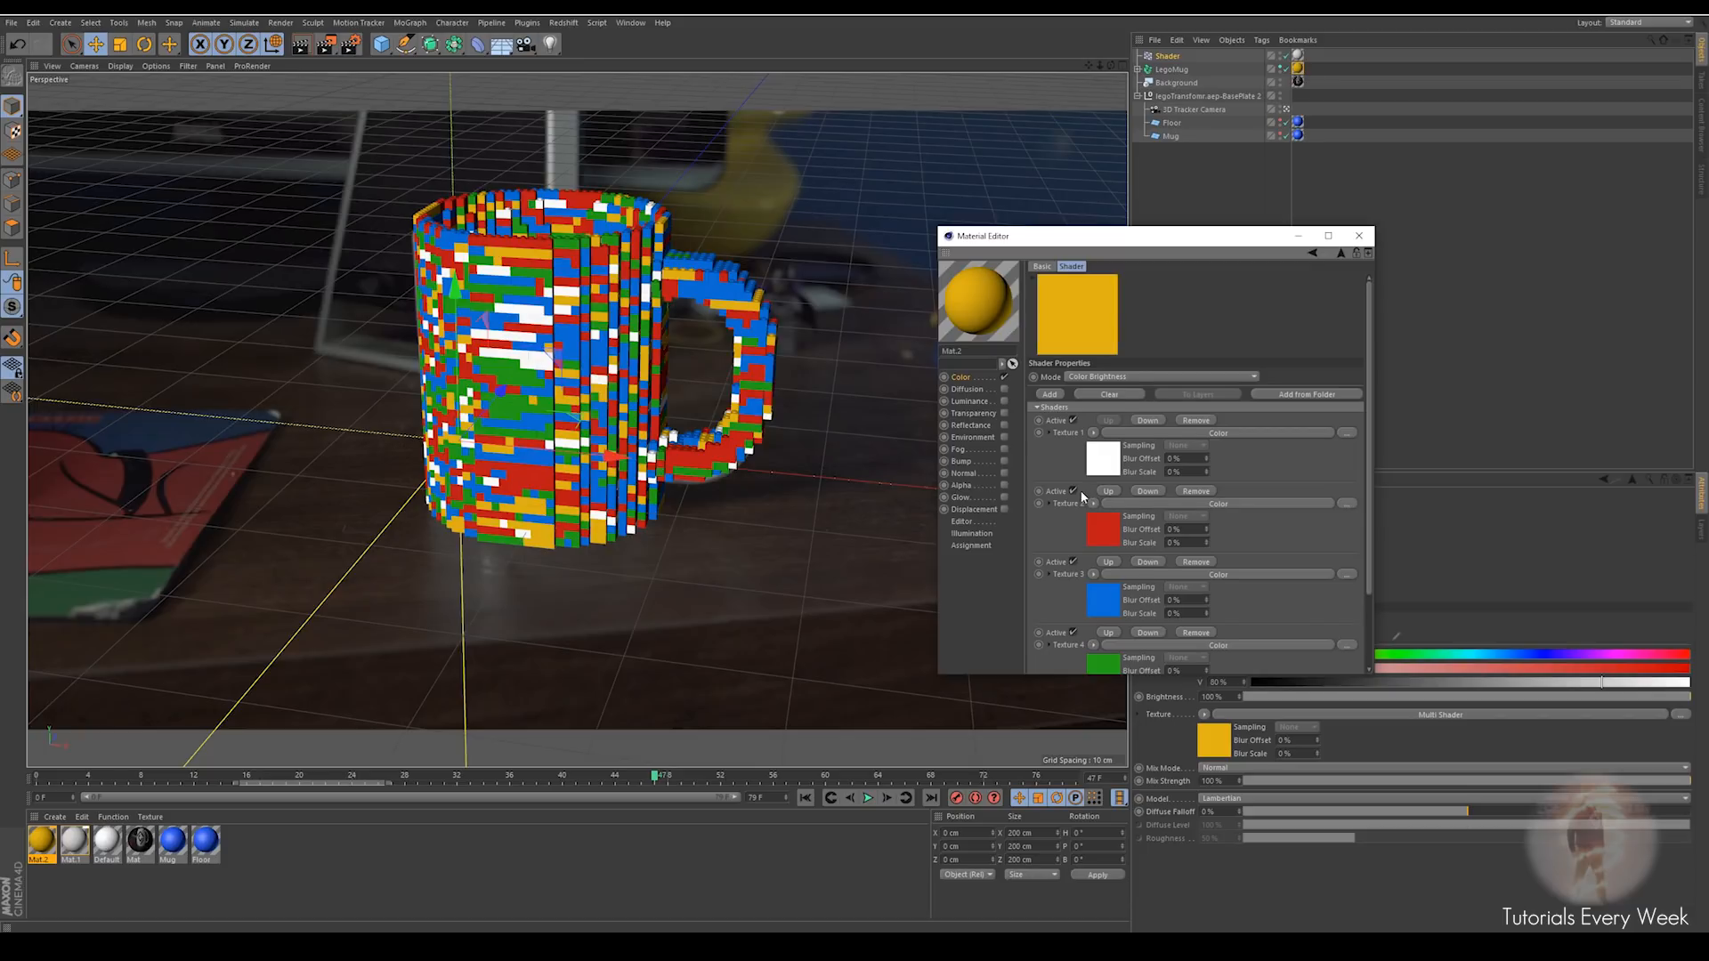
{"action": "scroll", "coordinate": [1083, 496], "scroll_direction": "down", "scroll_amount": 3}
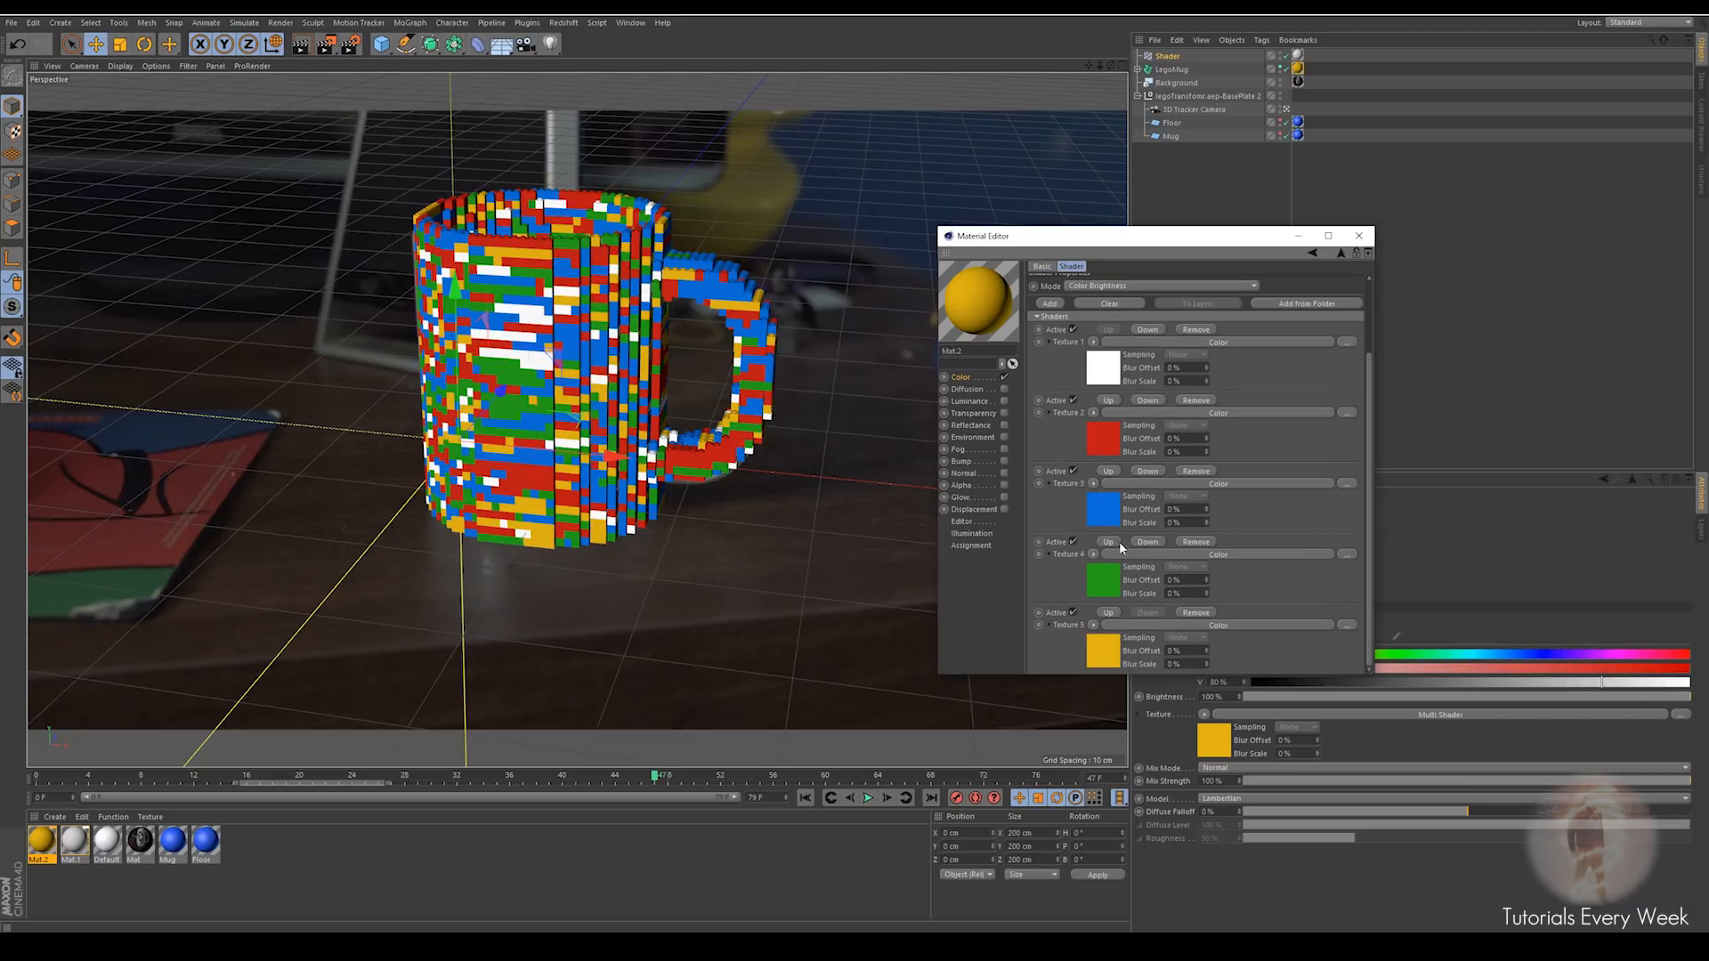
{"action": "left_click", "coordinate": [1353, 237]}
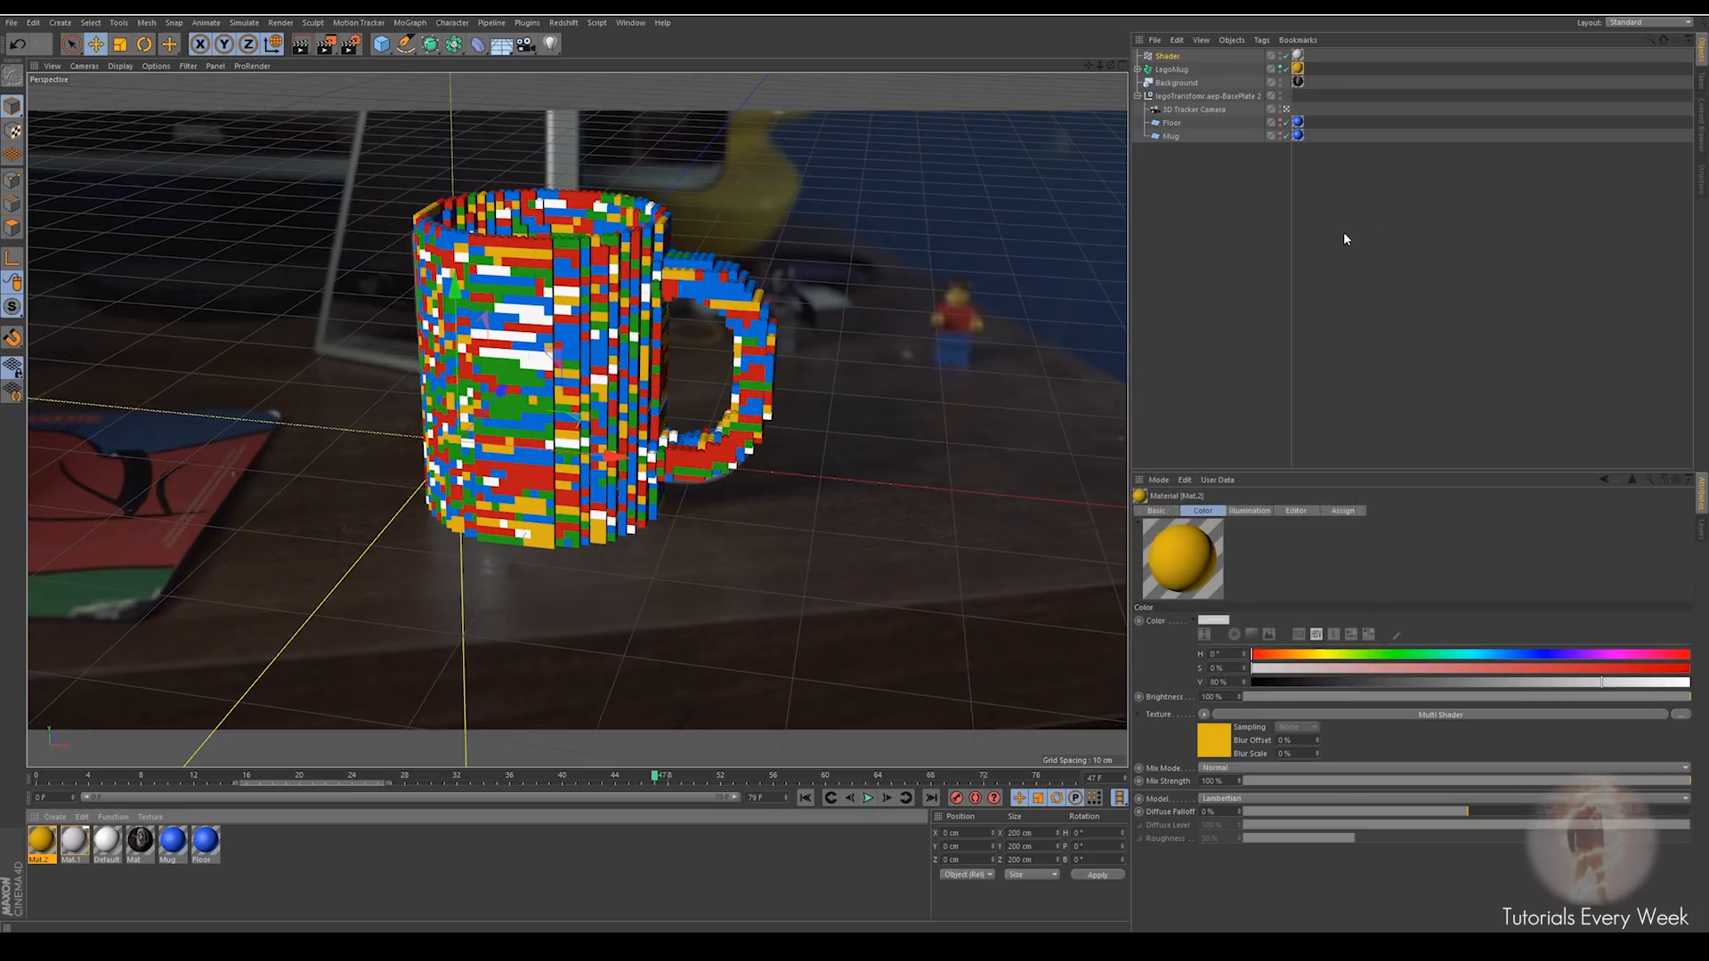
Show the tracked Floor plane, narrow it to about 669 cm wide, and shift it sideways so it sits beneath the mug
{"action": "left_click", "coordinate": [1171, 136]}
{"action": "left_click", "coordinate": [1171, 123]}
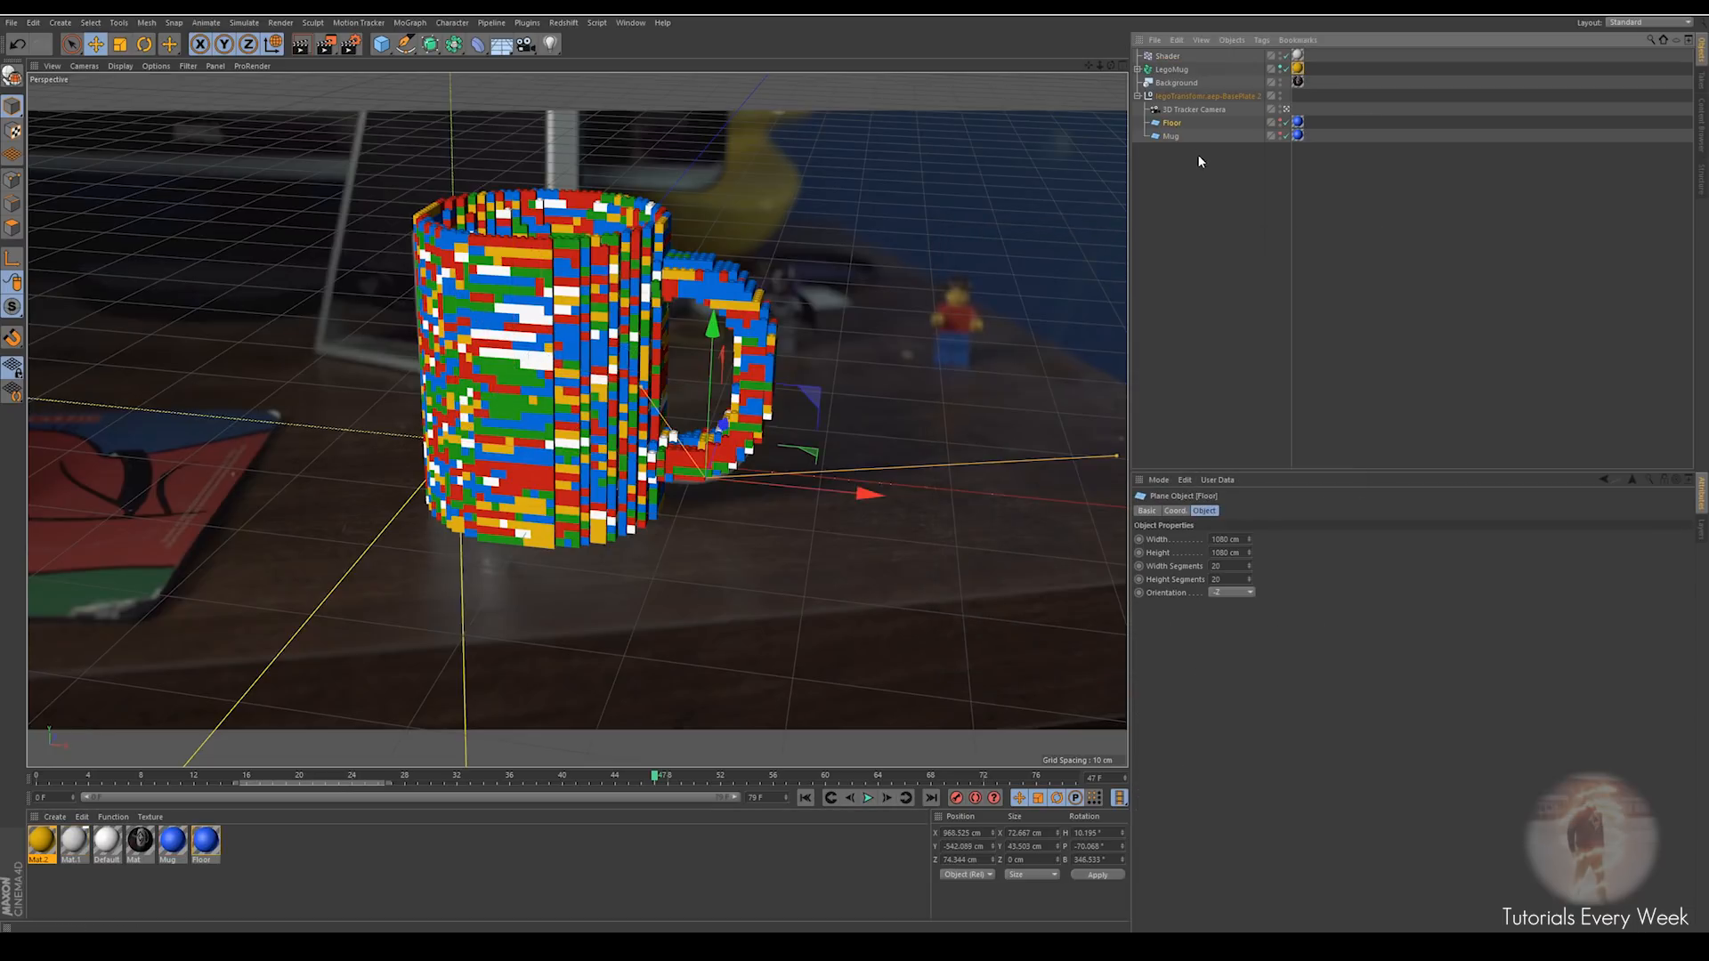
{"action": "left_click", "coordinate": [1280, 119]}
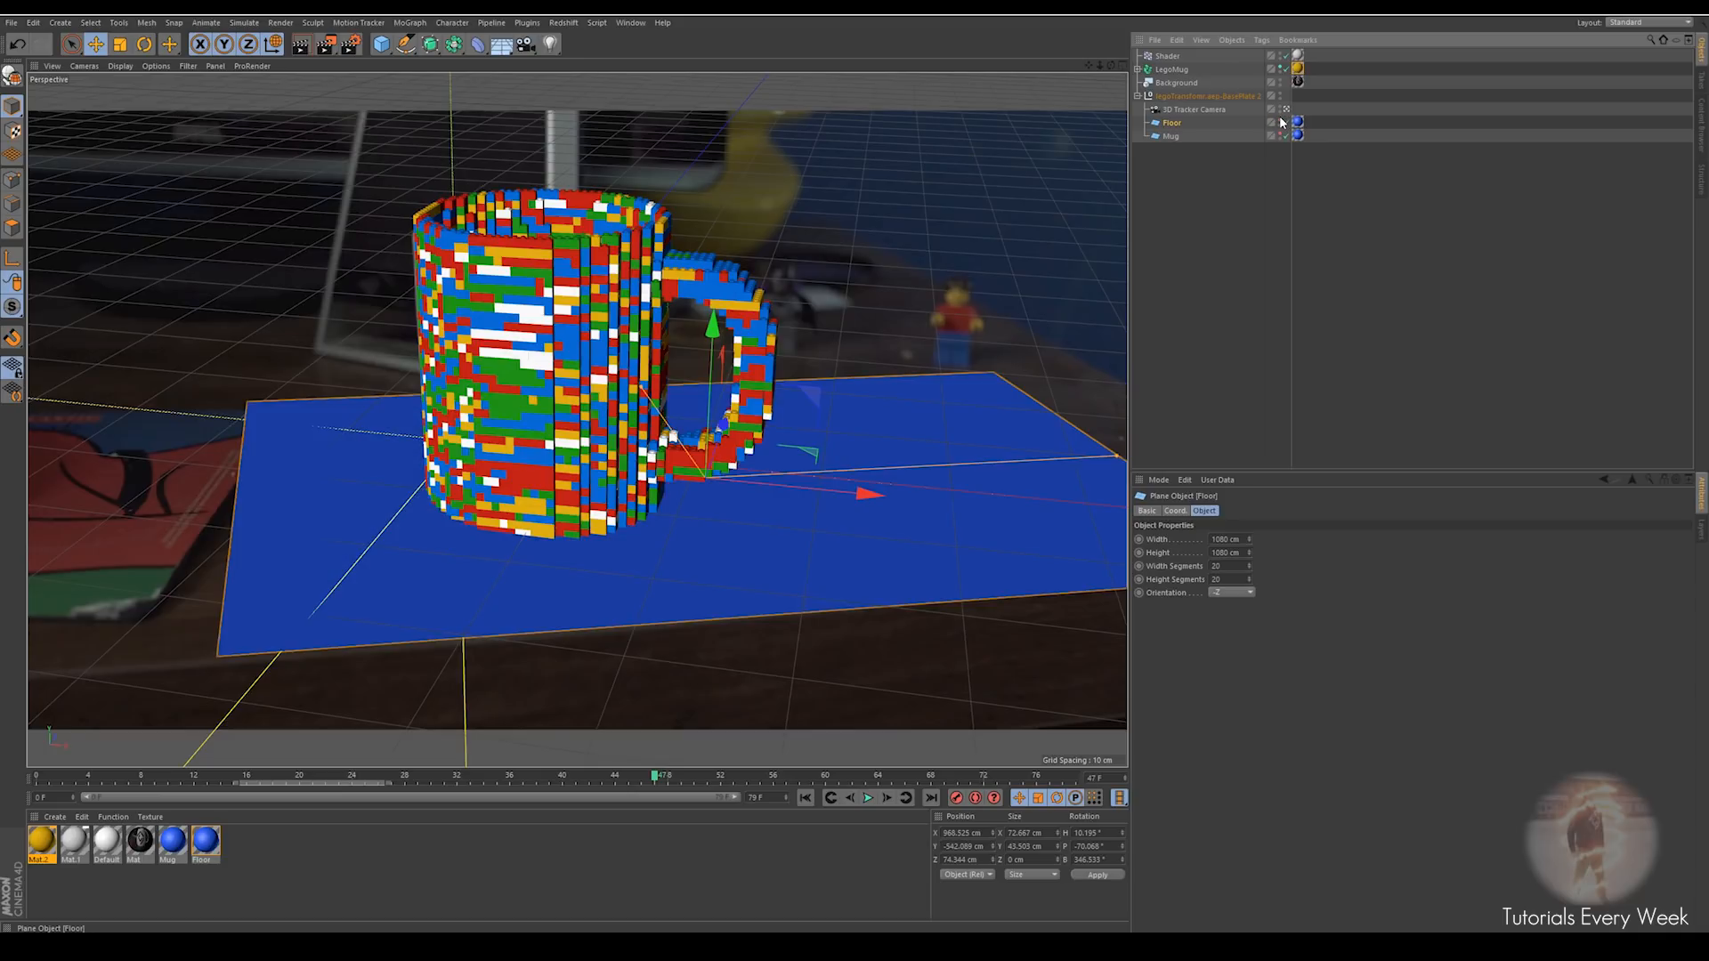
{"action": "left_click_drag", "start_coordinate": [1117, 457], "coordinate": [968, 481]}
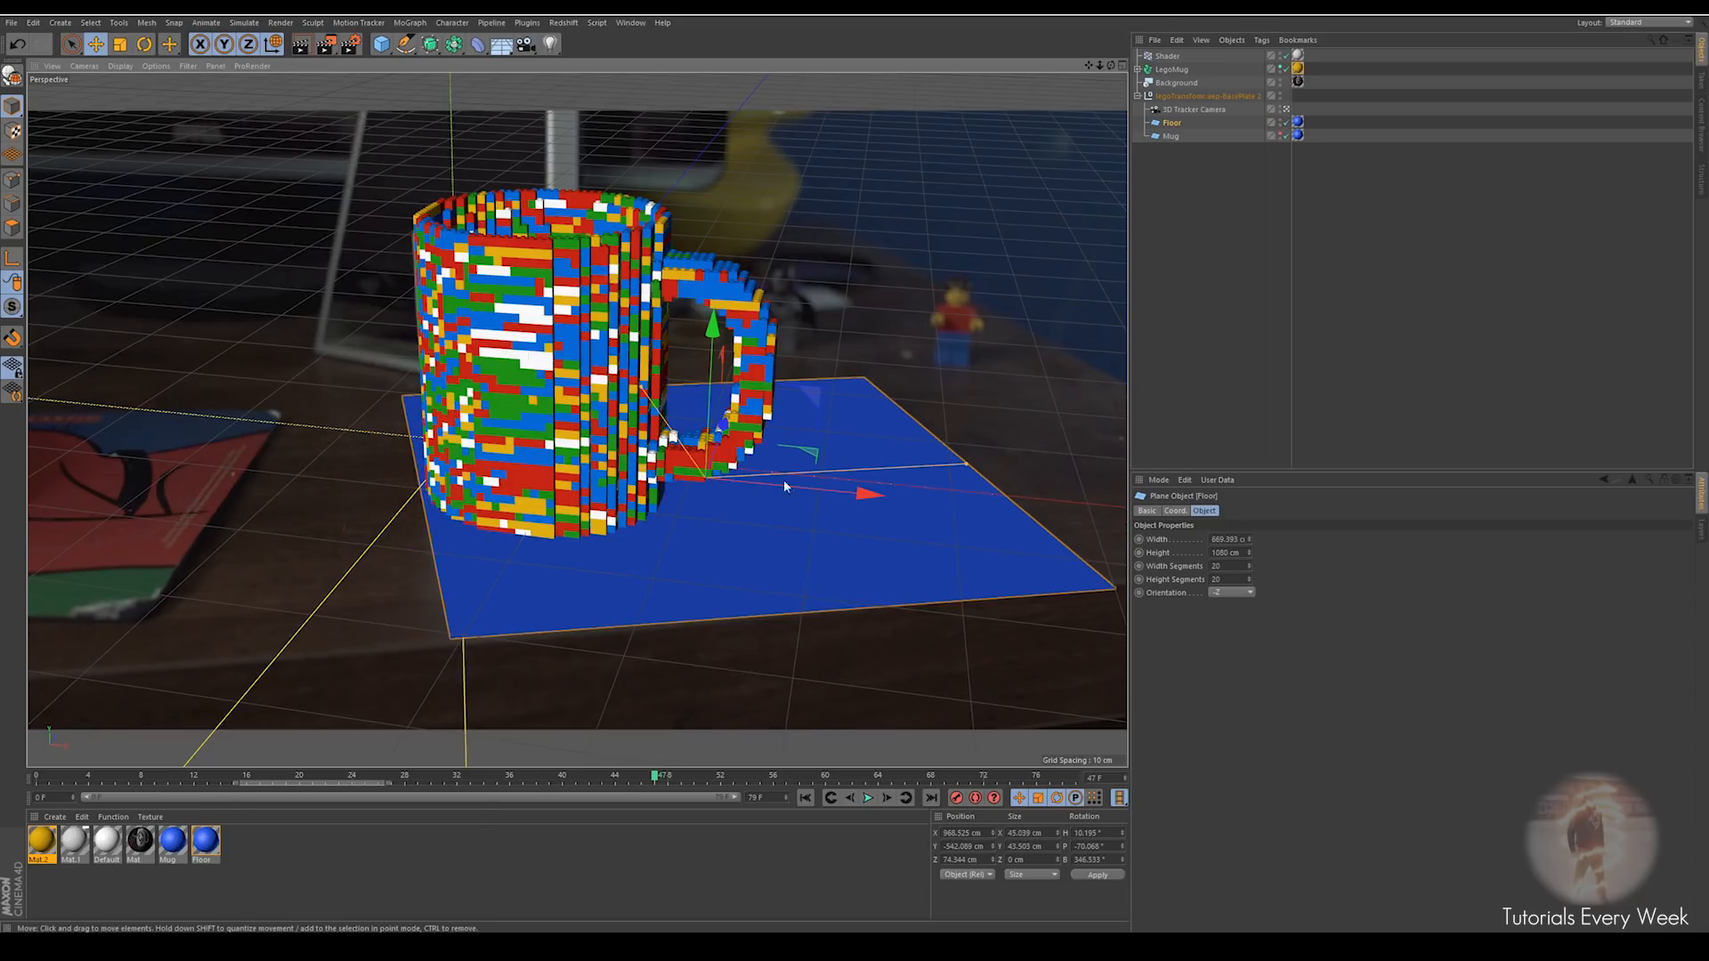
{"action": "left_click_drag", "start_coordinate": [823, 472], "coordinate": [729, 482]}
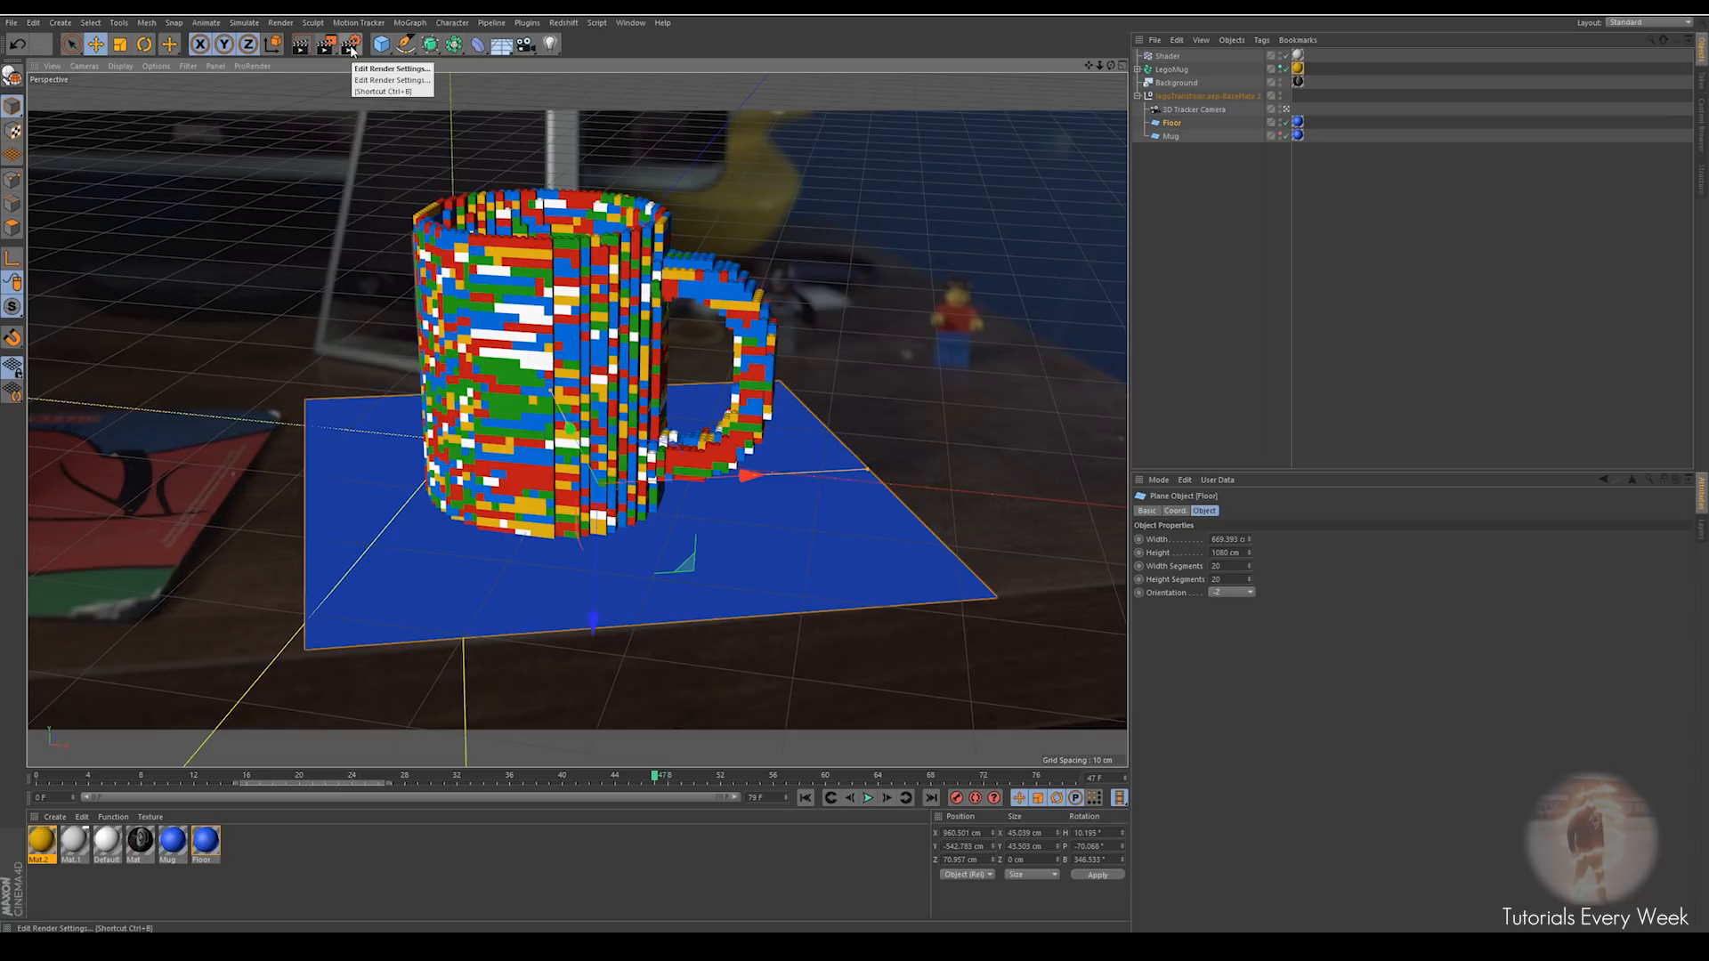
Duplicate the background footage material and rename the copy "floor"
{"action": "left_click", "coordinate": [143, 849]}
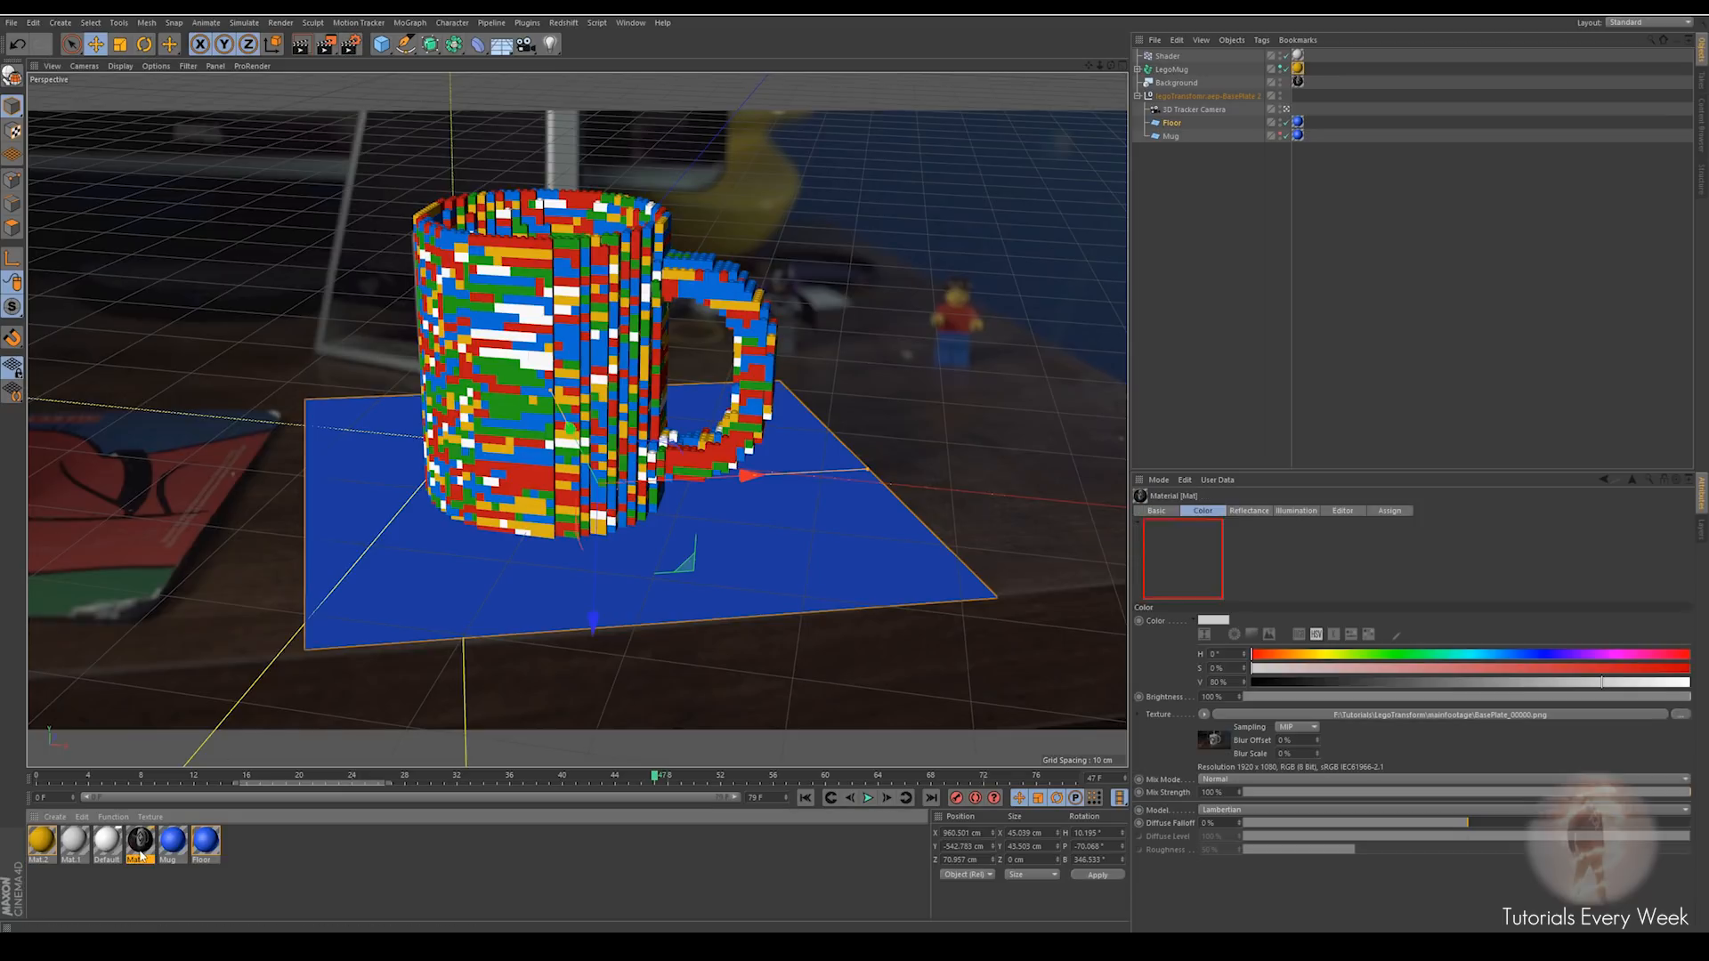
{"action": "key", "text": "ctrl+c"}
{"action": "key", "text": "ctrl+v"}
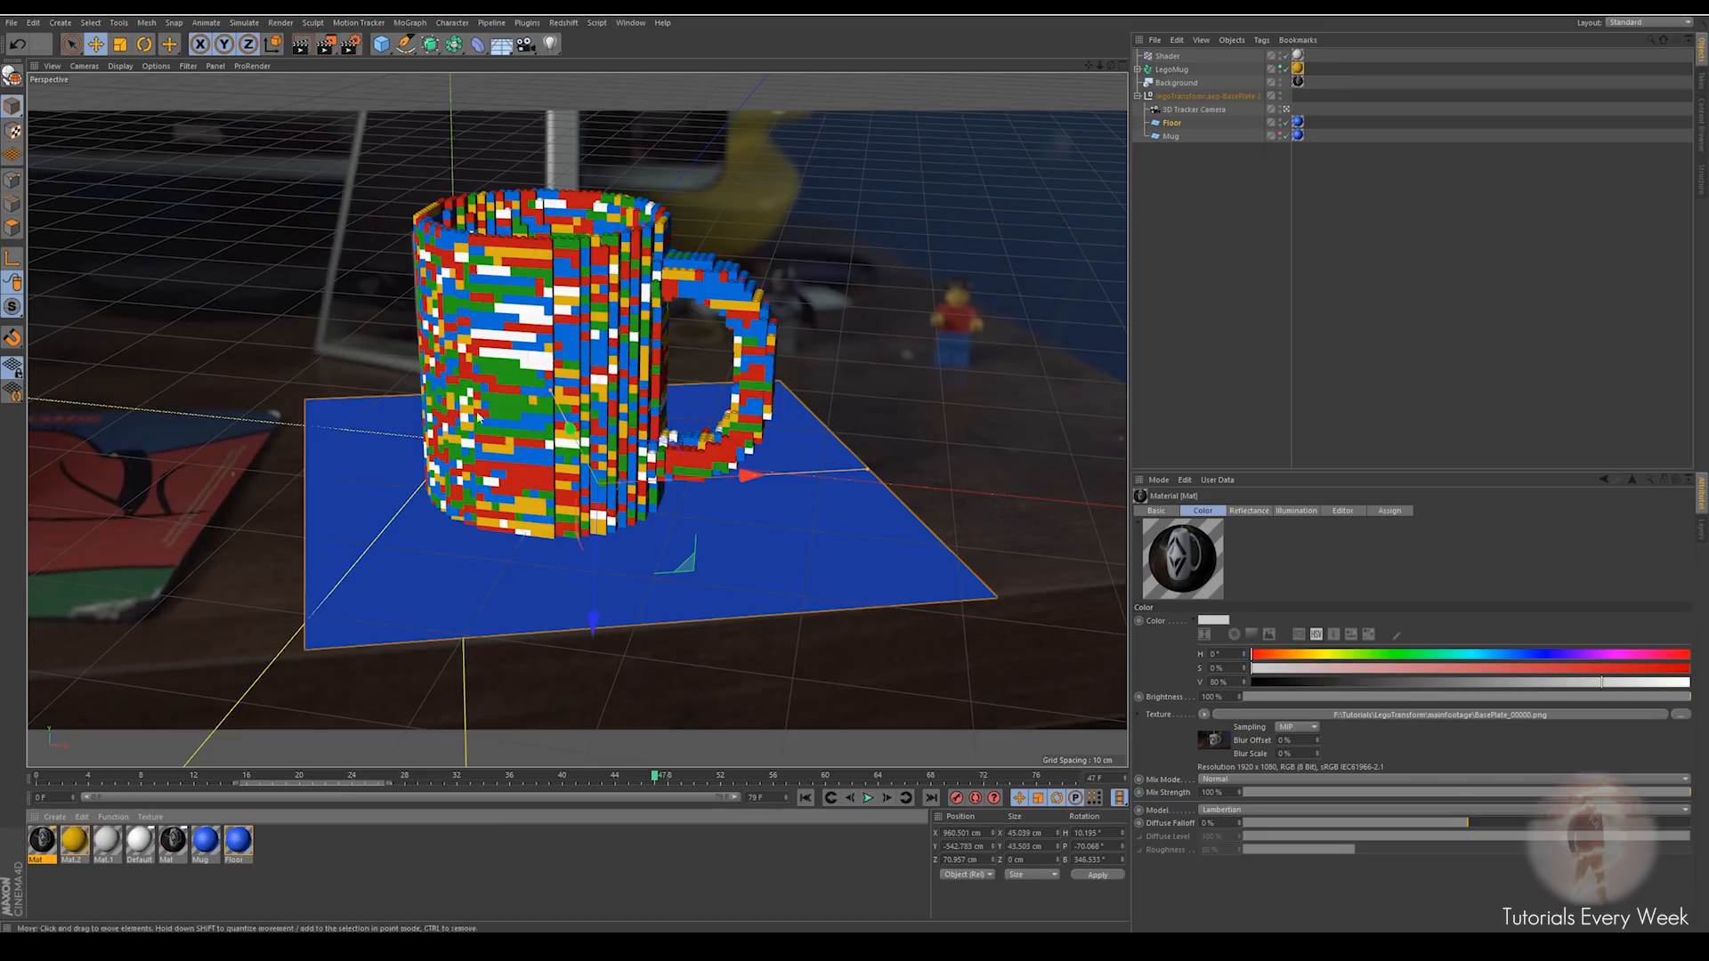
{"action": "right_click", "coordinate": [44, 848]}
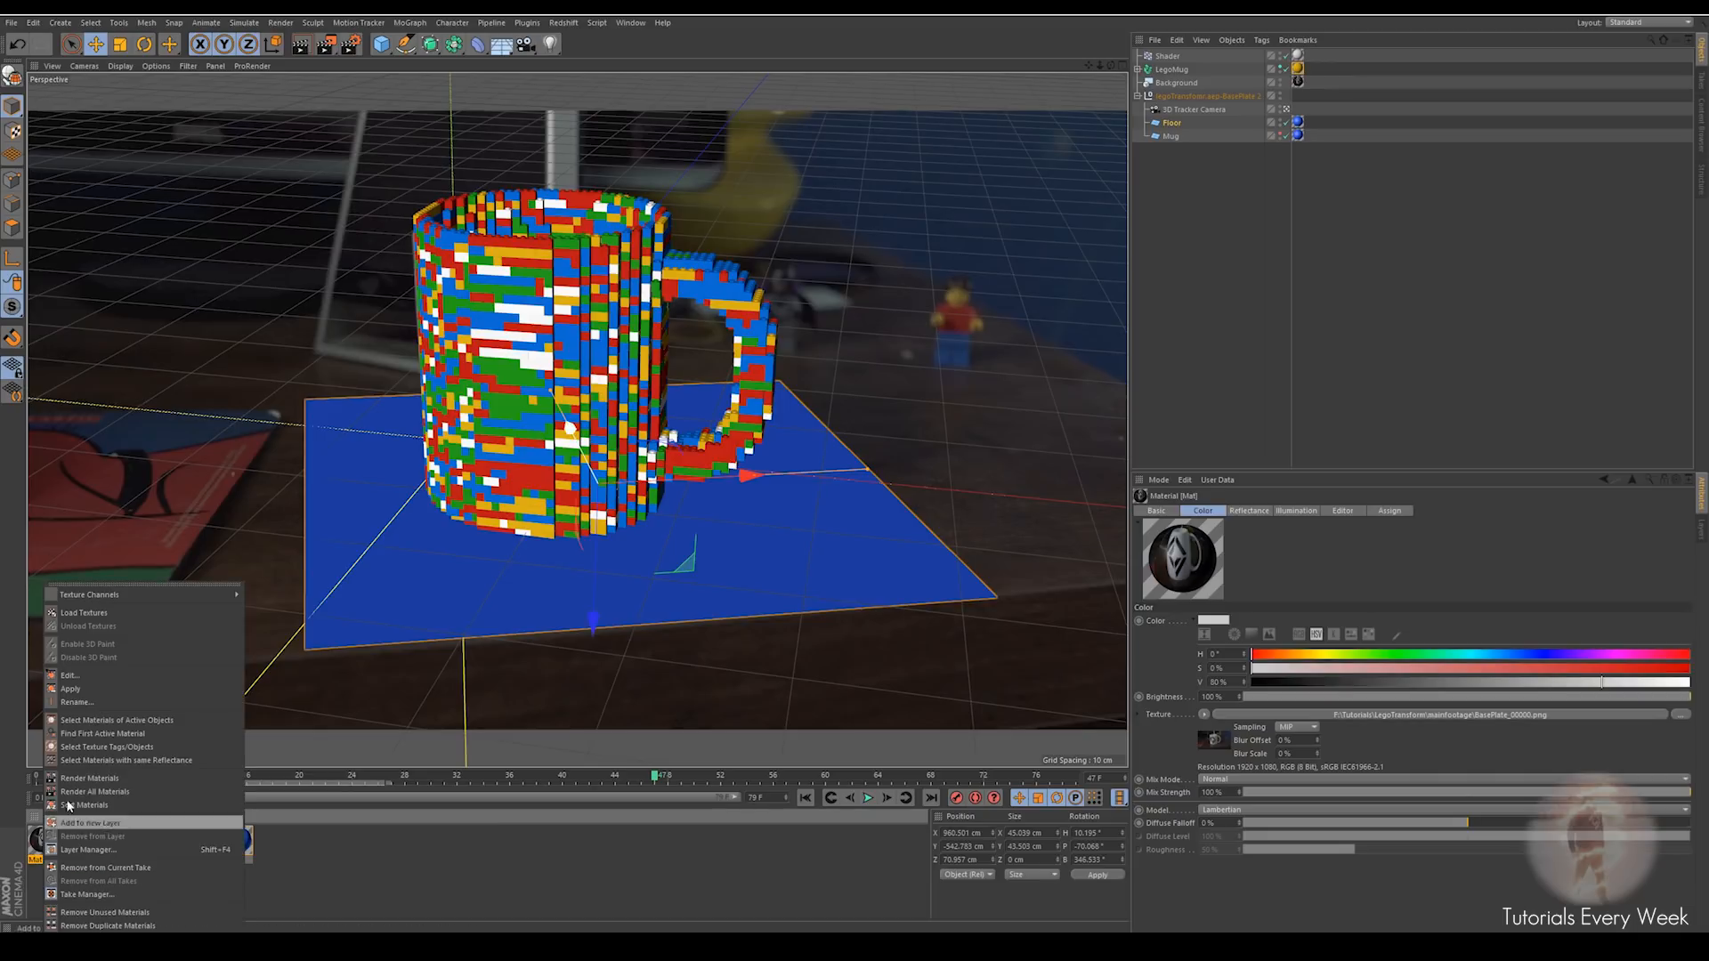
{"action": "left_click", "coordinate": [89, 705]}
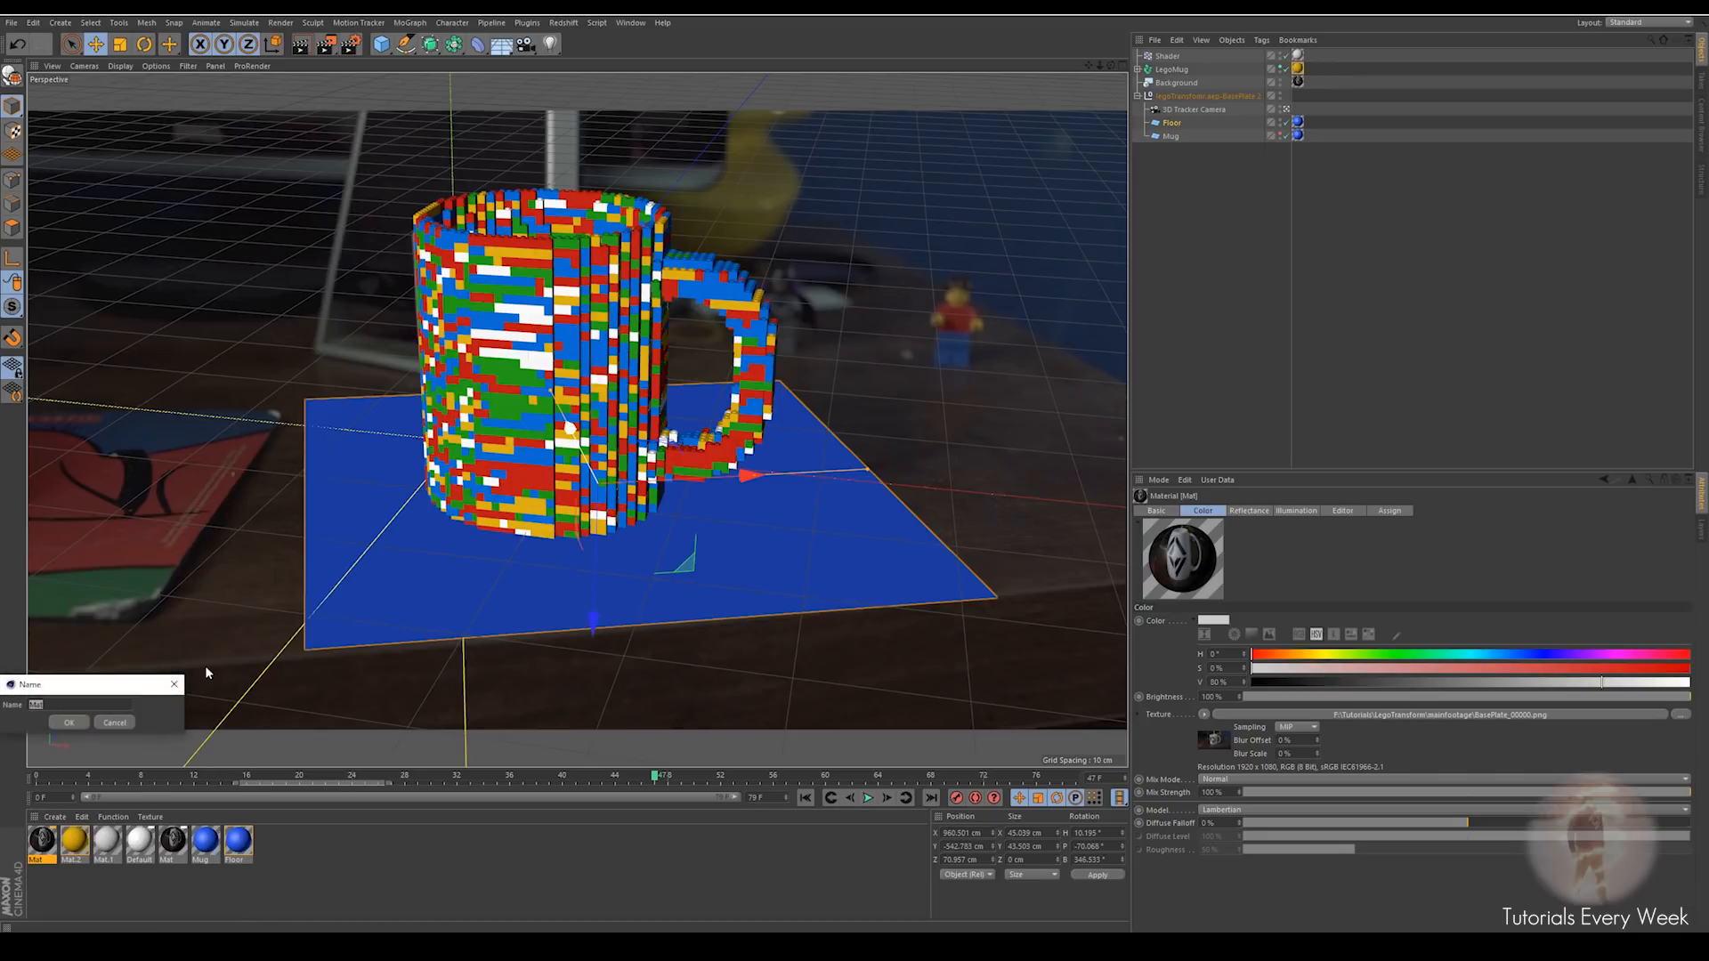
{"action": "type", "text": "floor"}
{"action": "key", "text": "Return"}
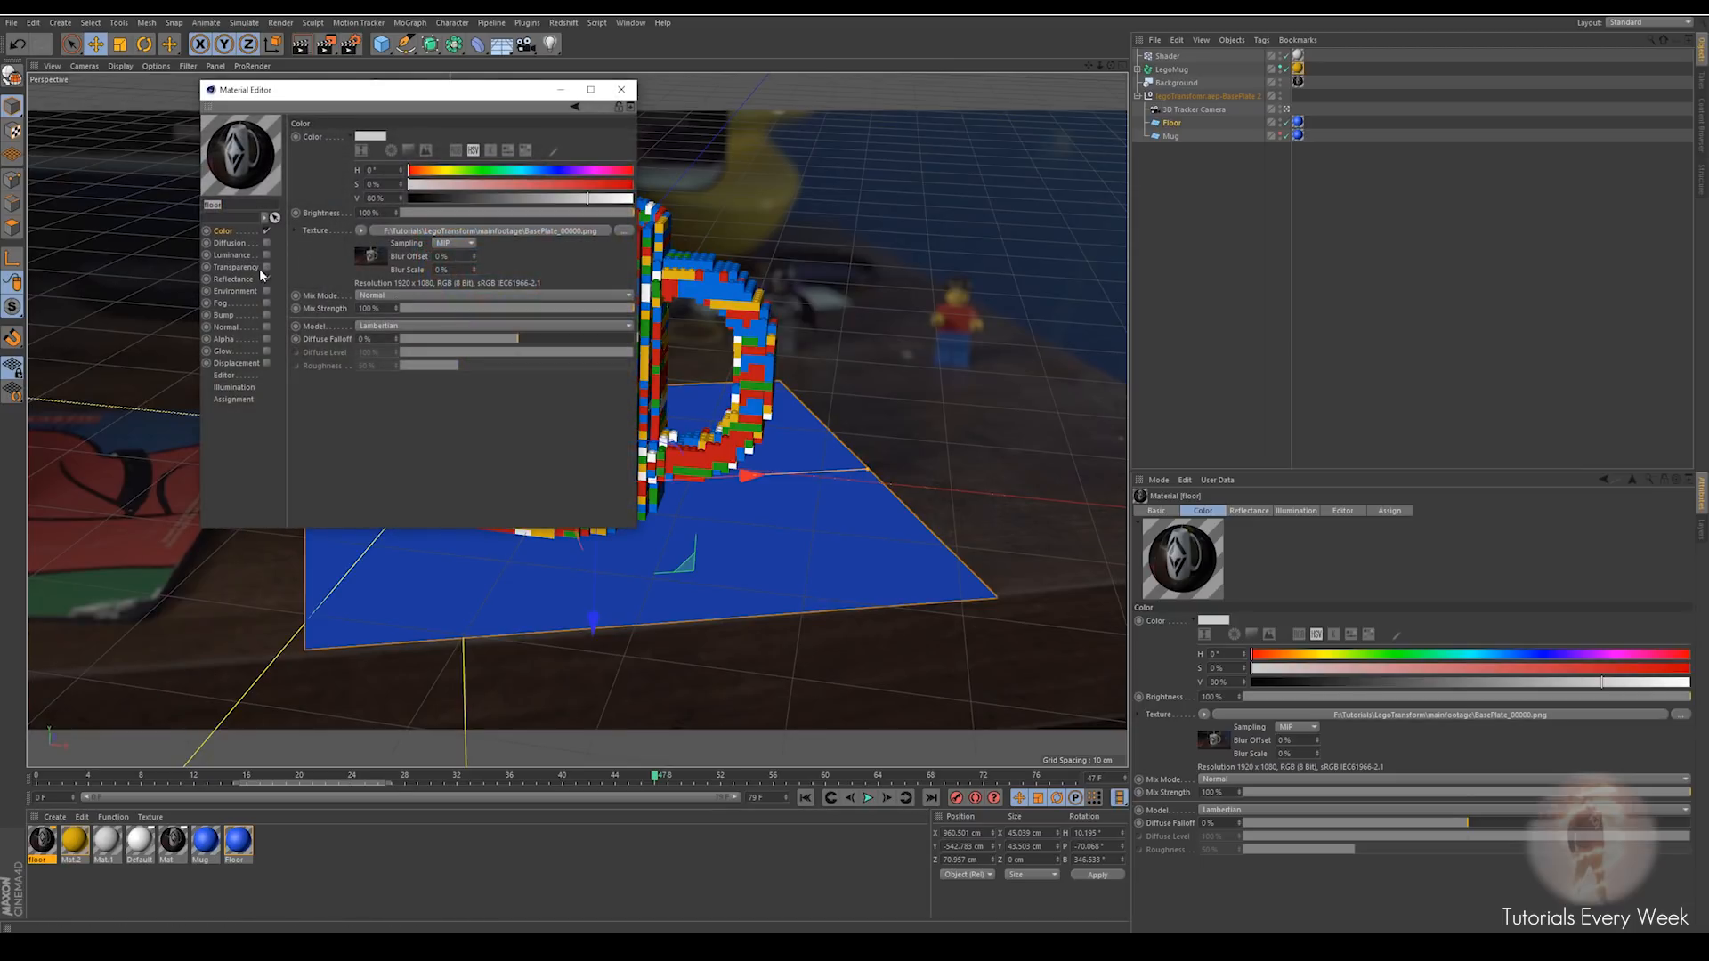
Enable reflectance on the floor material, replace its default specular with a GGX layer, and set the layer Fresnel to Dielectric
{"action": "left_click", "coordinate": [266, 278]}
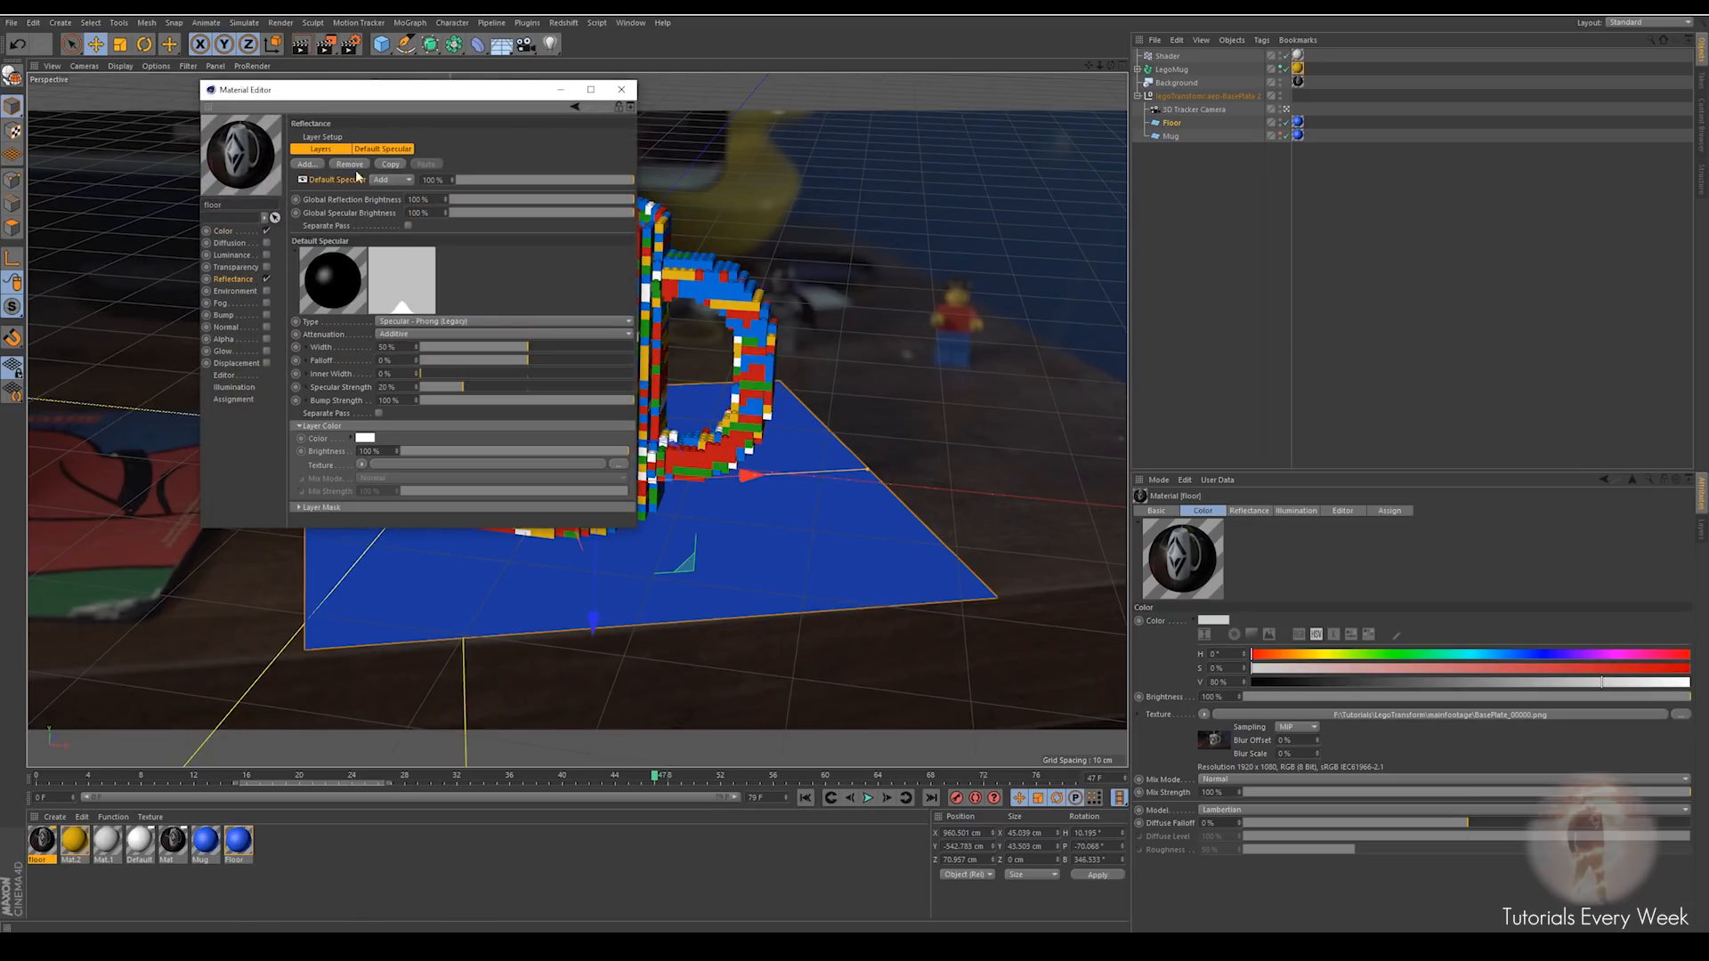
{"action": "left_click", "coordinate": [345, 165]}
{"action": "left_click", "coordinate": [318, 165]}
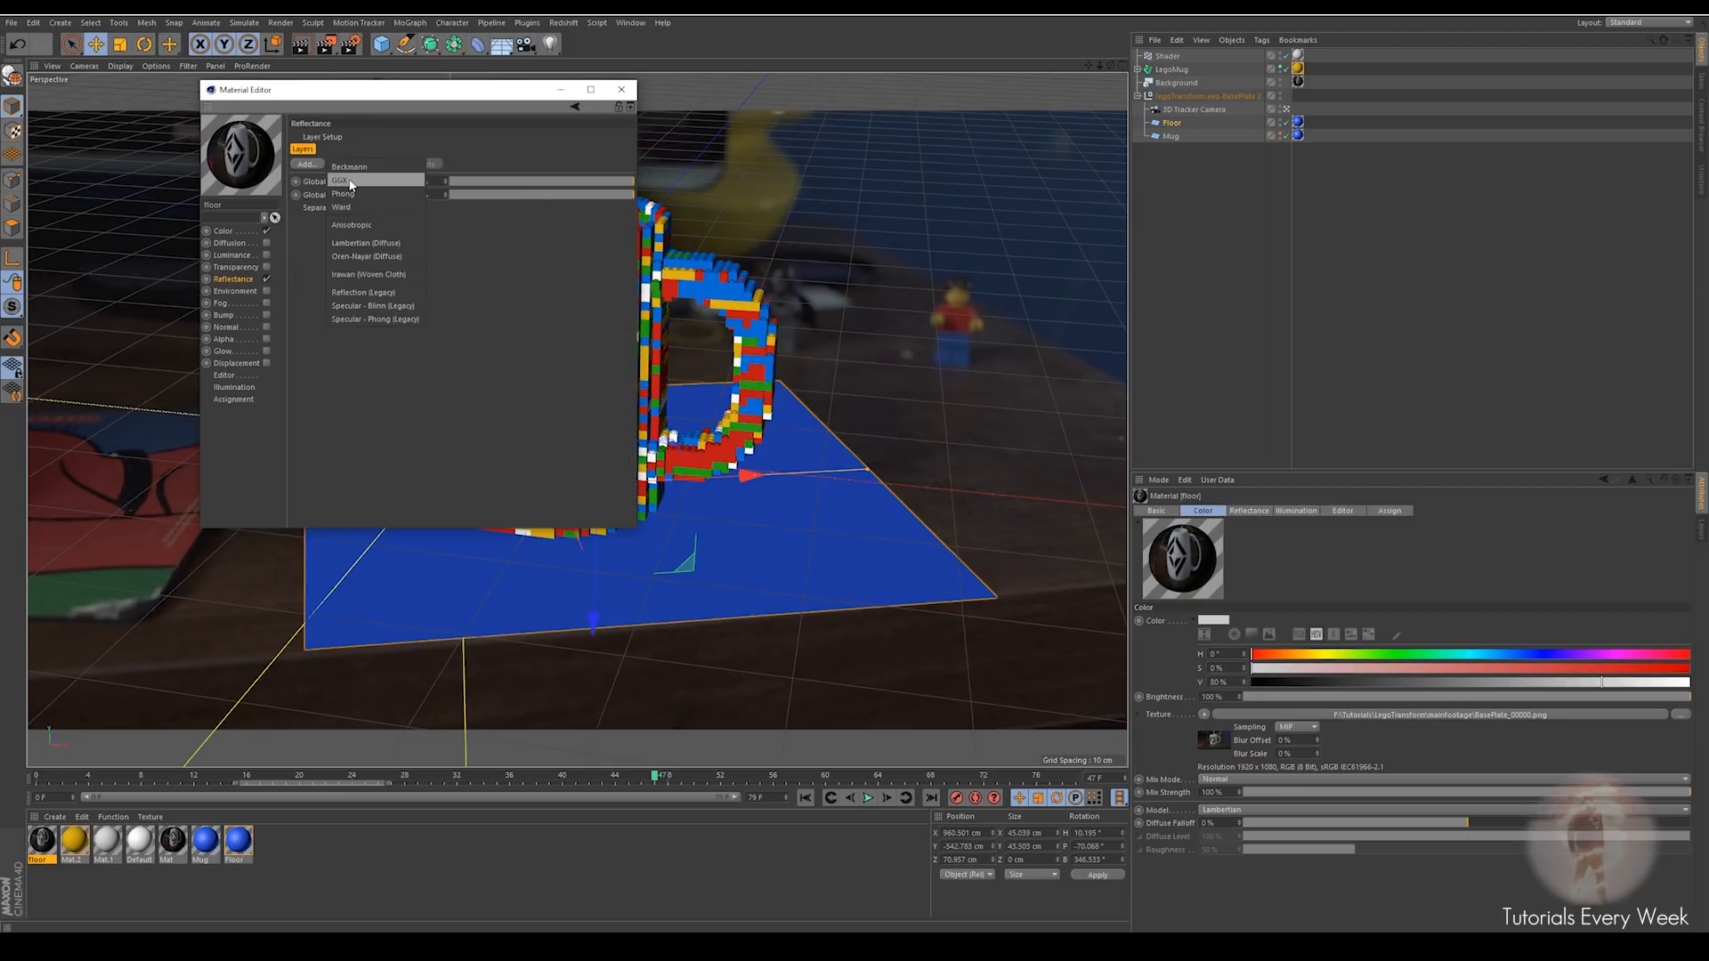
{"action": "left_click", "coordinate": [351, 183]}
{"action": "left_click", "coordinate": [321, 495]}
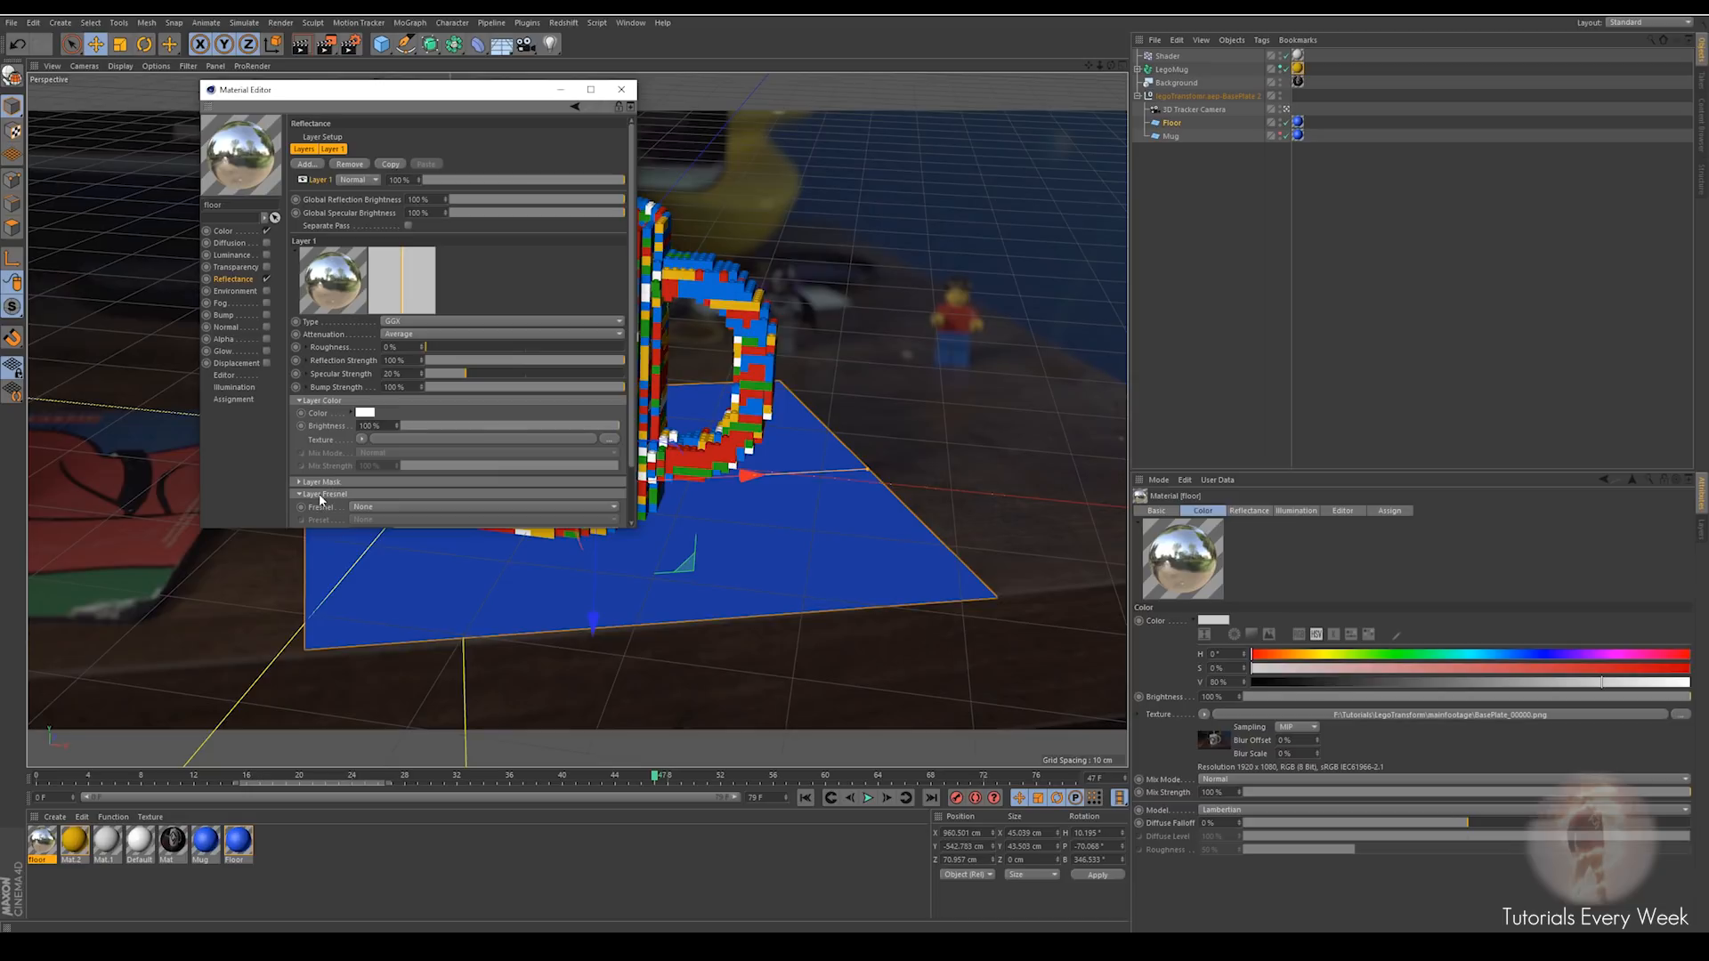
{"action": "scroll", "coordinate": [320, 501], "scroll_direction": "down", "scroll_amount": 2}
{"action": "left_click", "coordinate": [367, 442]}
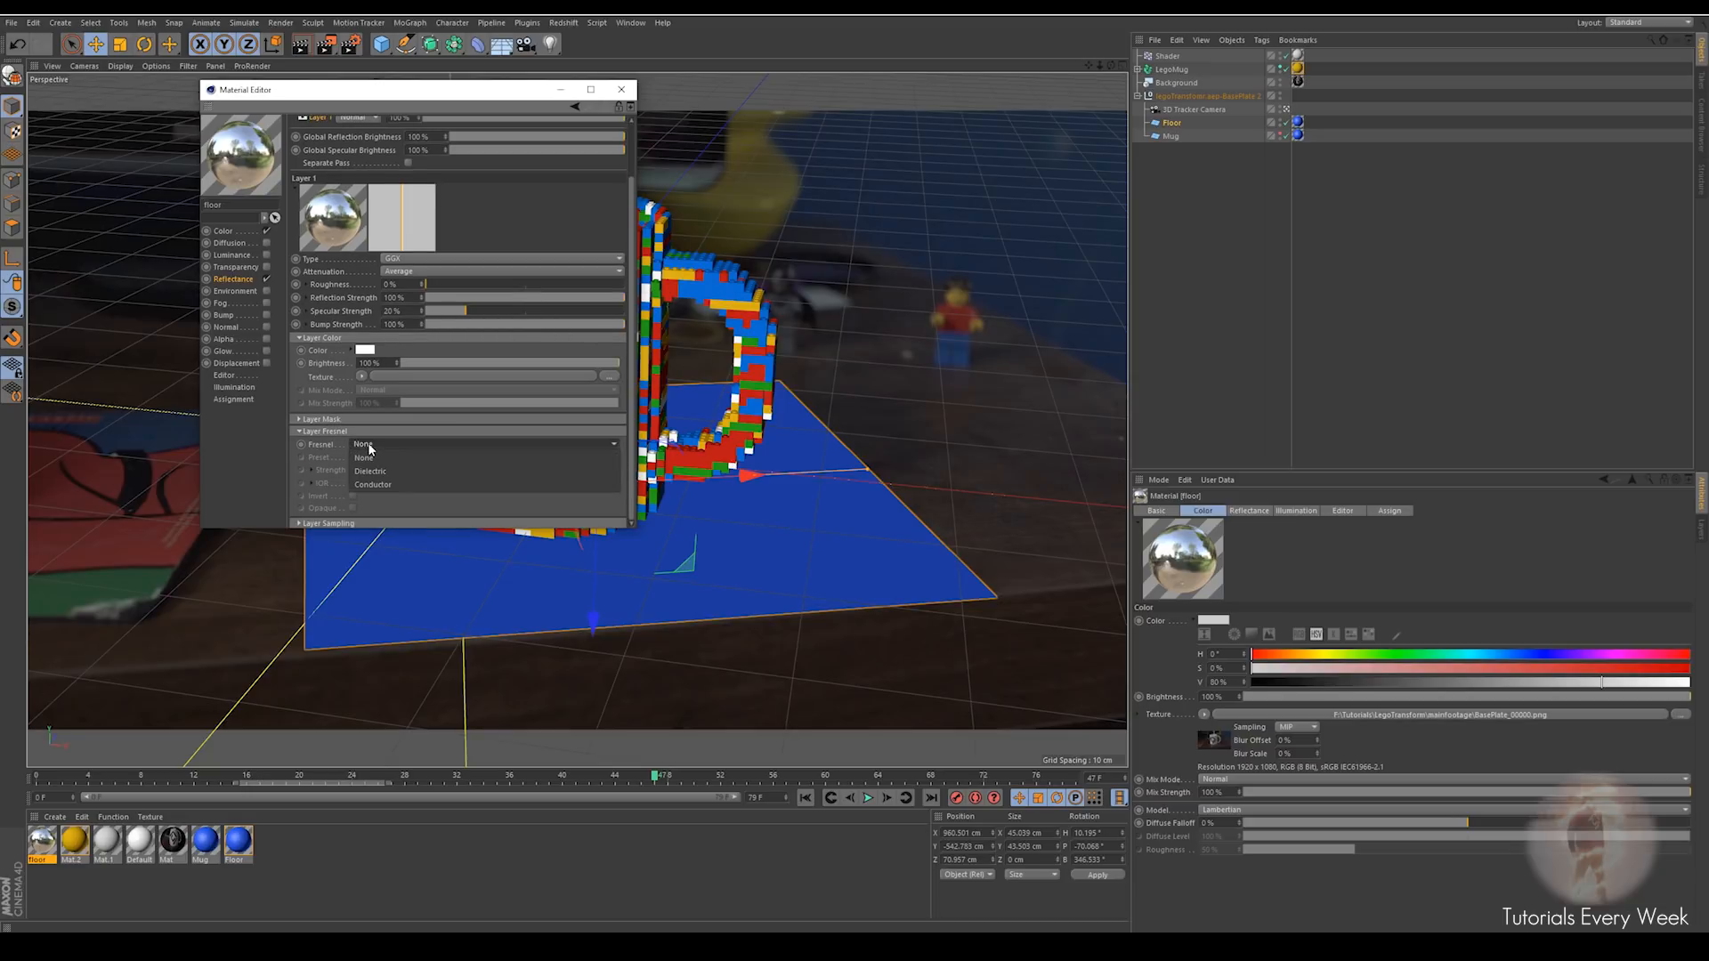
{"action": "left_click", "coordinate": [372, 473]}
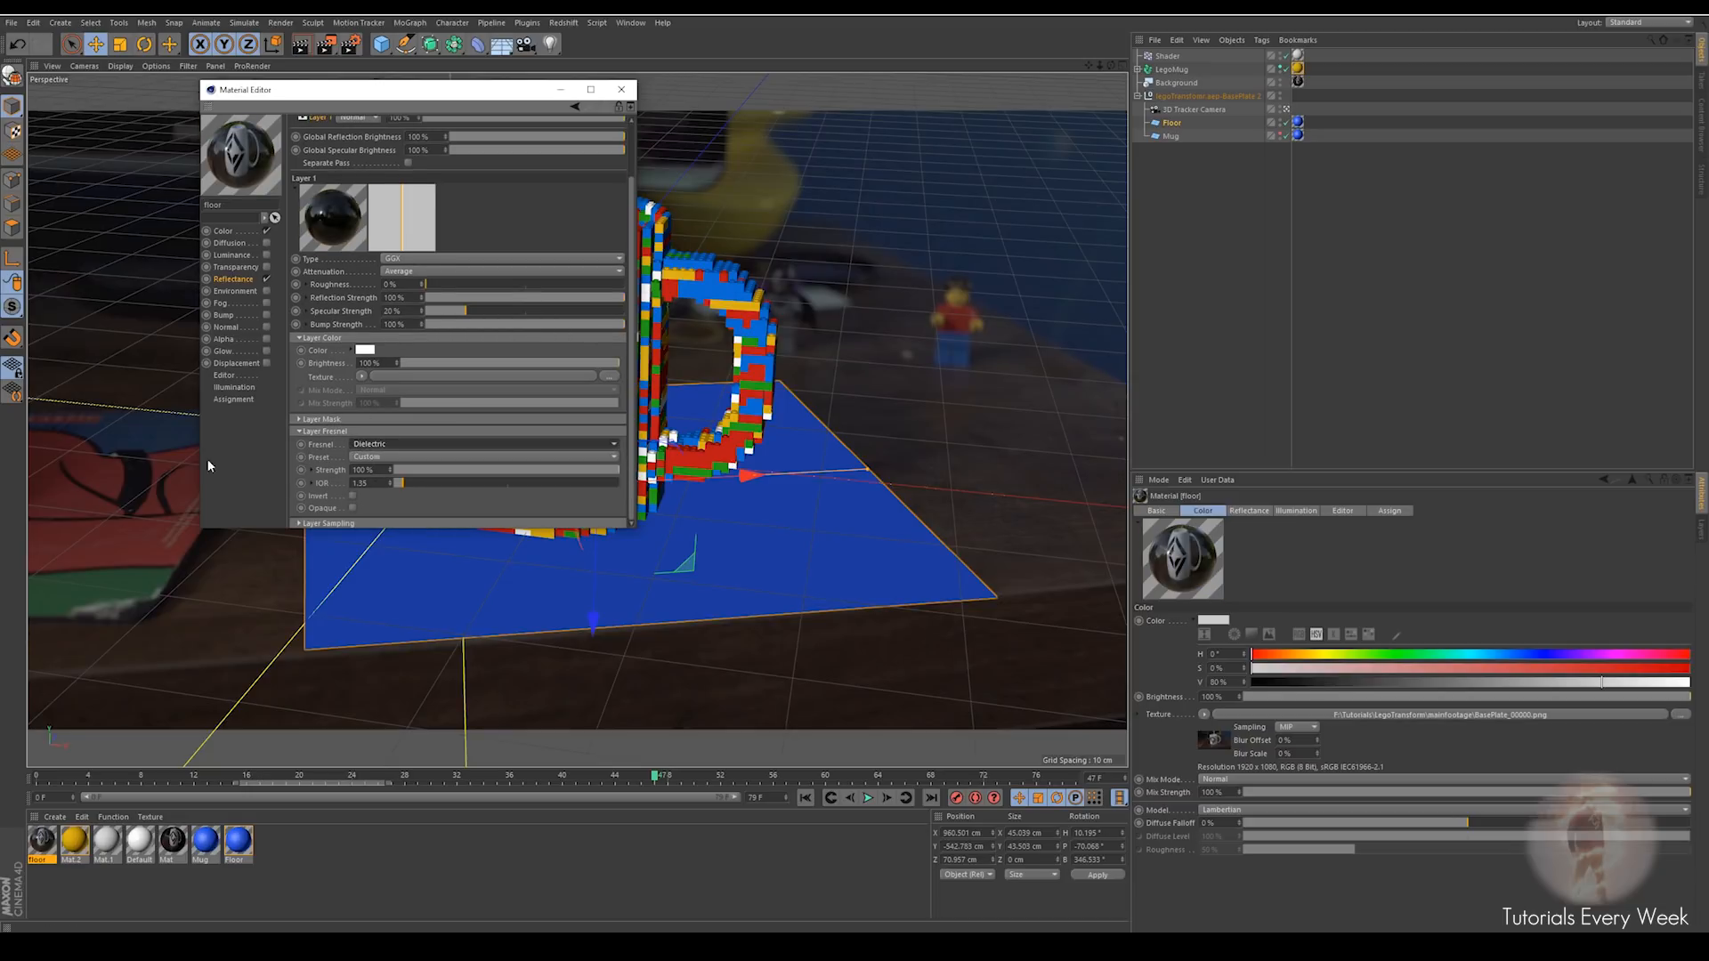
Apply the floor material to the Floor plane, set its reflection roughness to 7%, and close the Material Editor
{"action": "left_click_drag", "start_coordinate": [45, 859], "coordinate": [772, 556]}
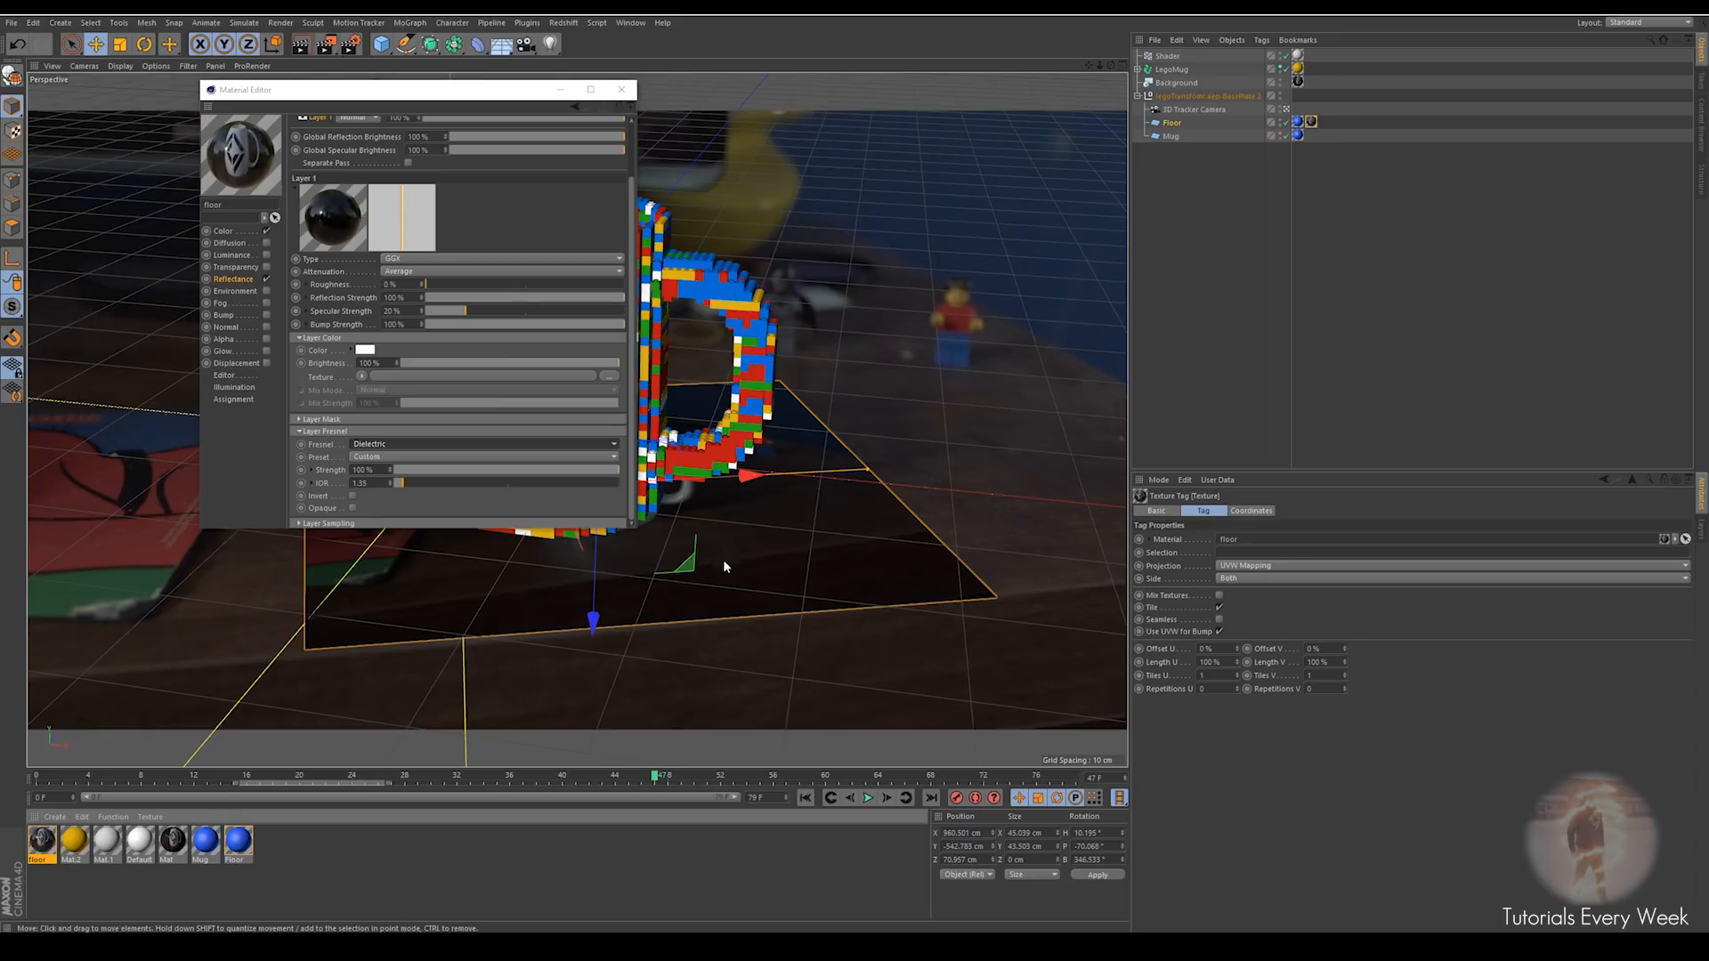
{"action": "left_click", "coordinate": [433, 285]}
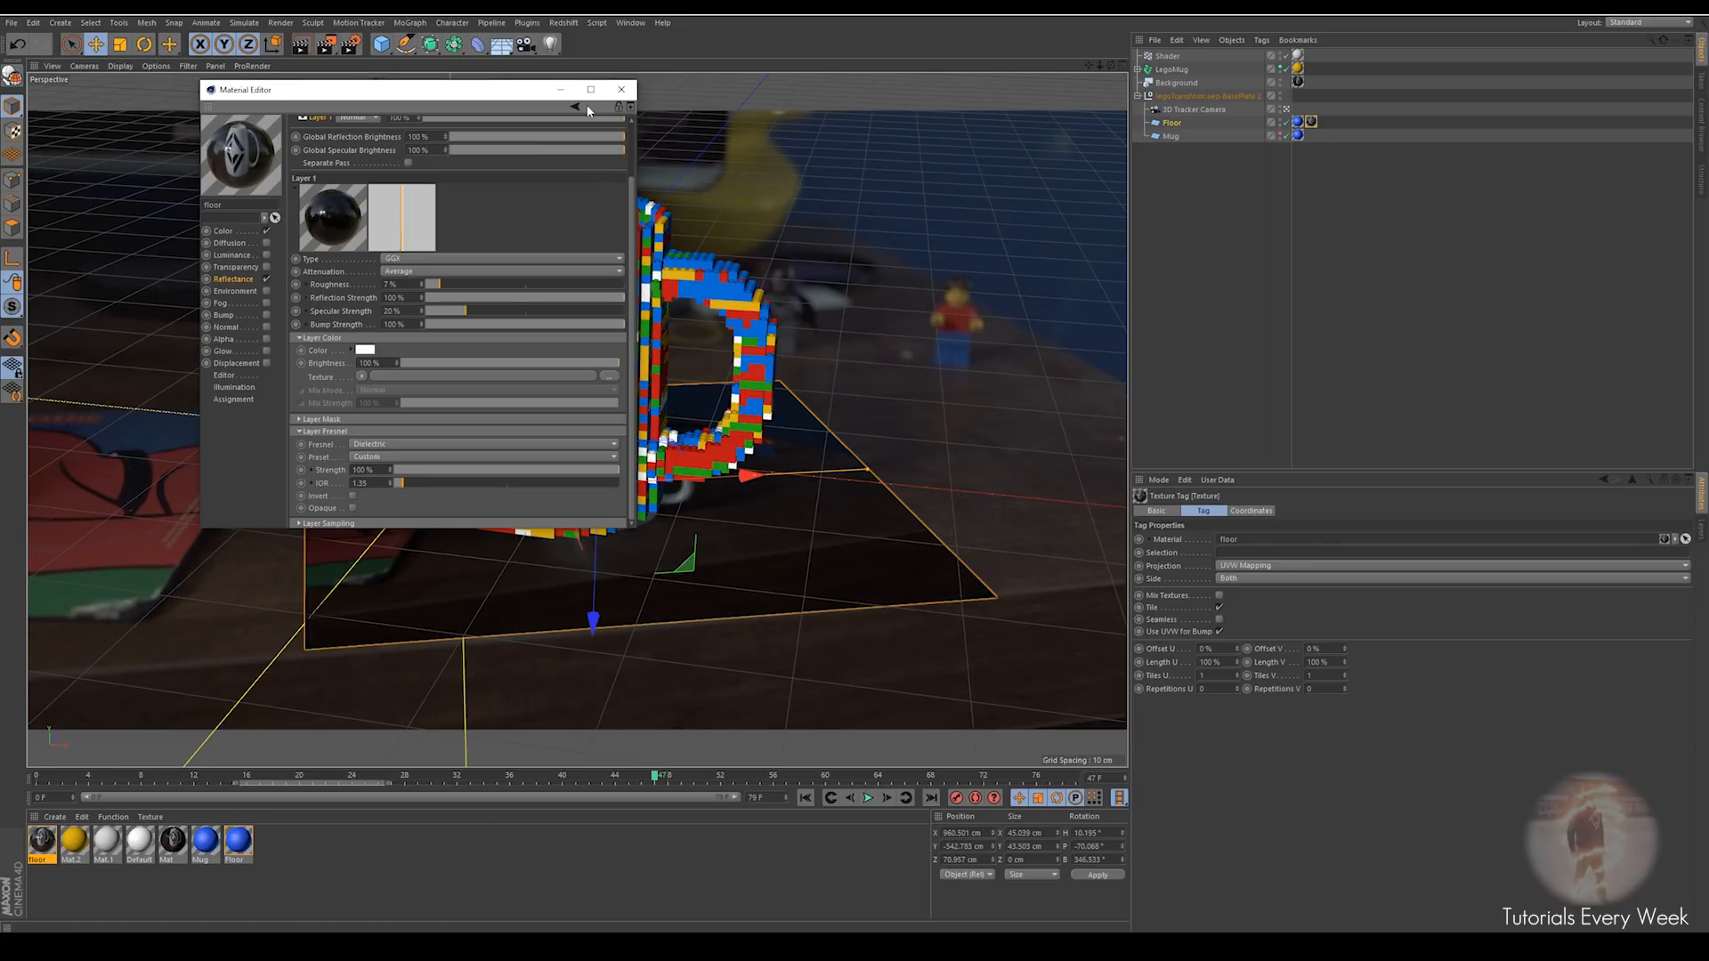
{"action": "left_click", "coordinate": [621, 89]}
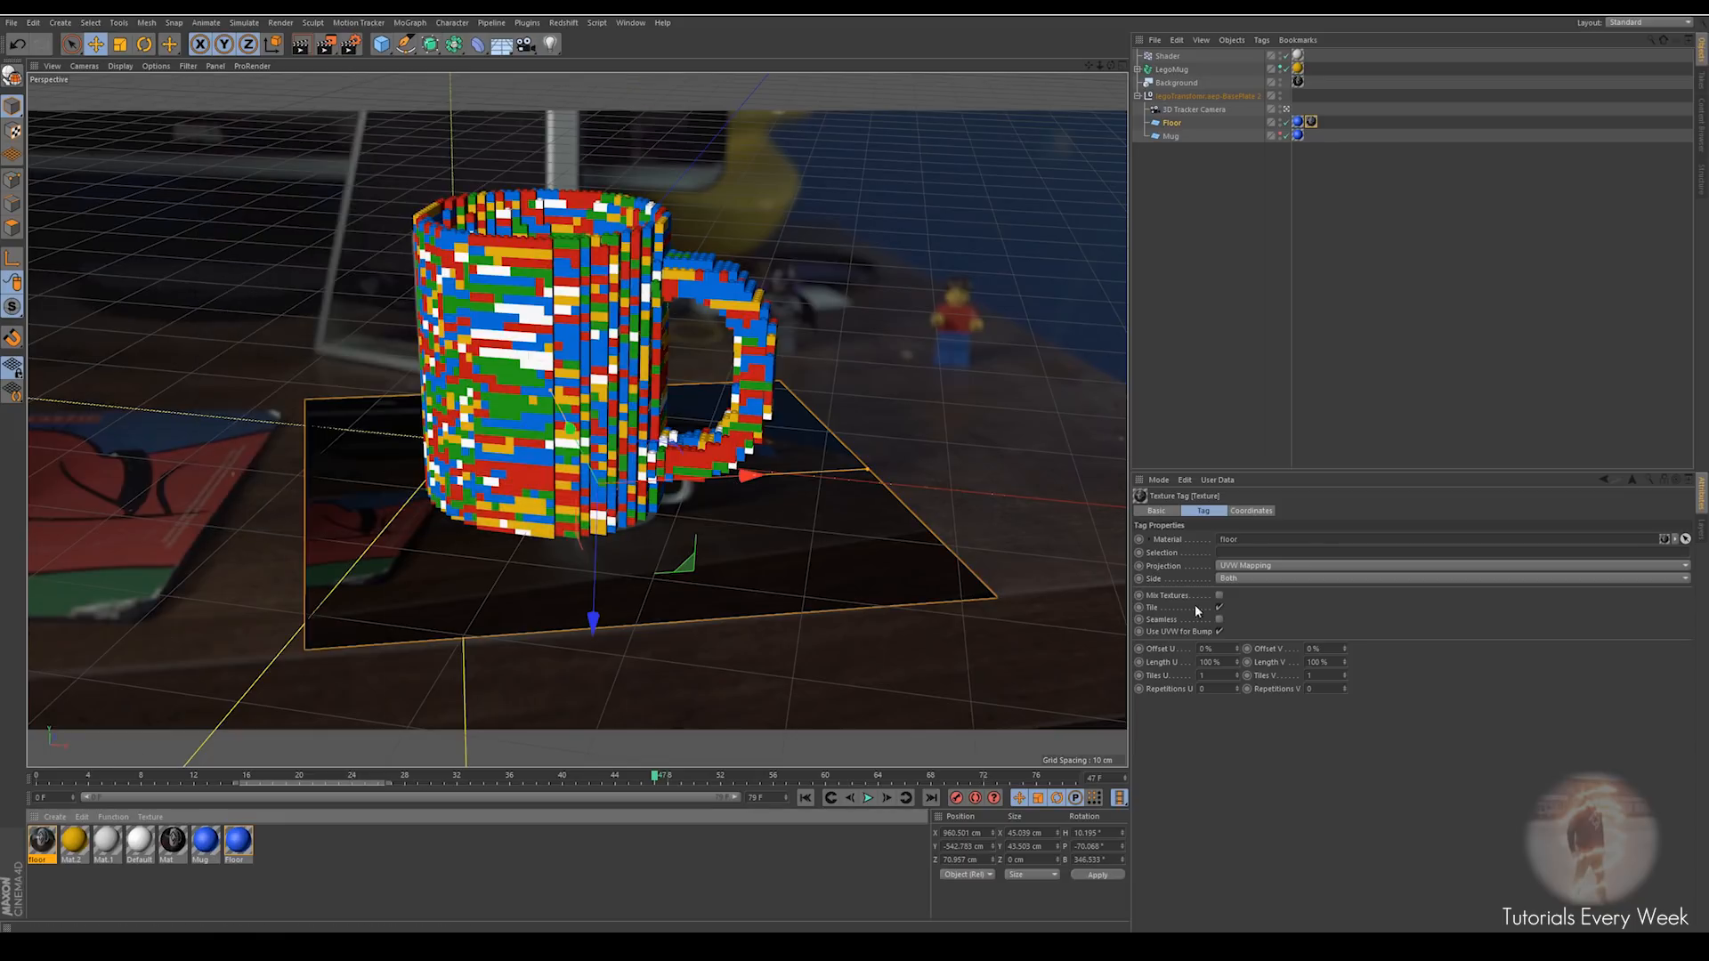
Set the projection of the Floor plane's new texture tag to Frontal
{"action": "left_click", "coordinate": [1170, 124]}
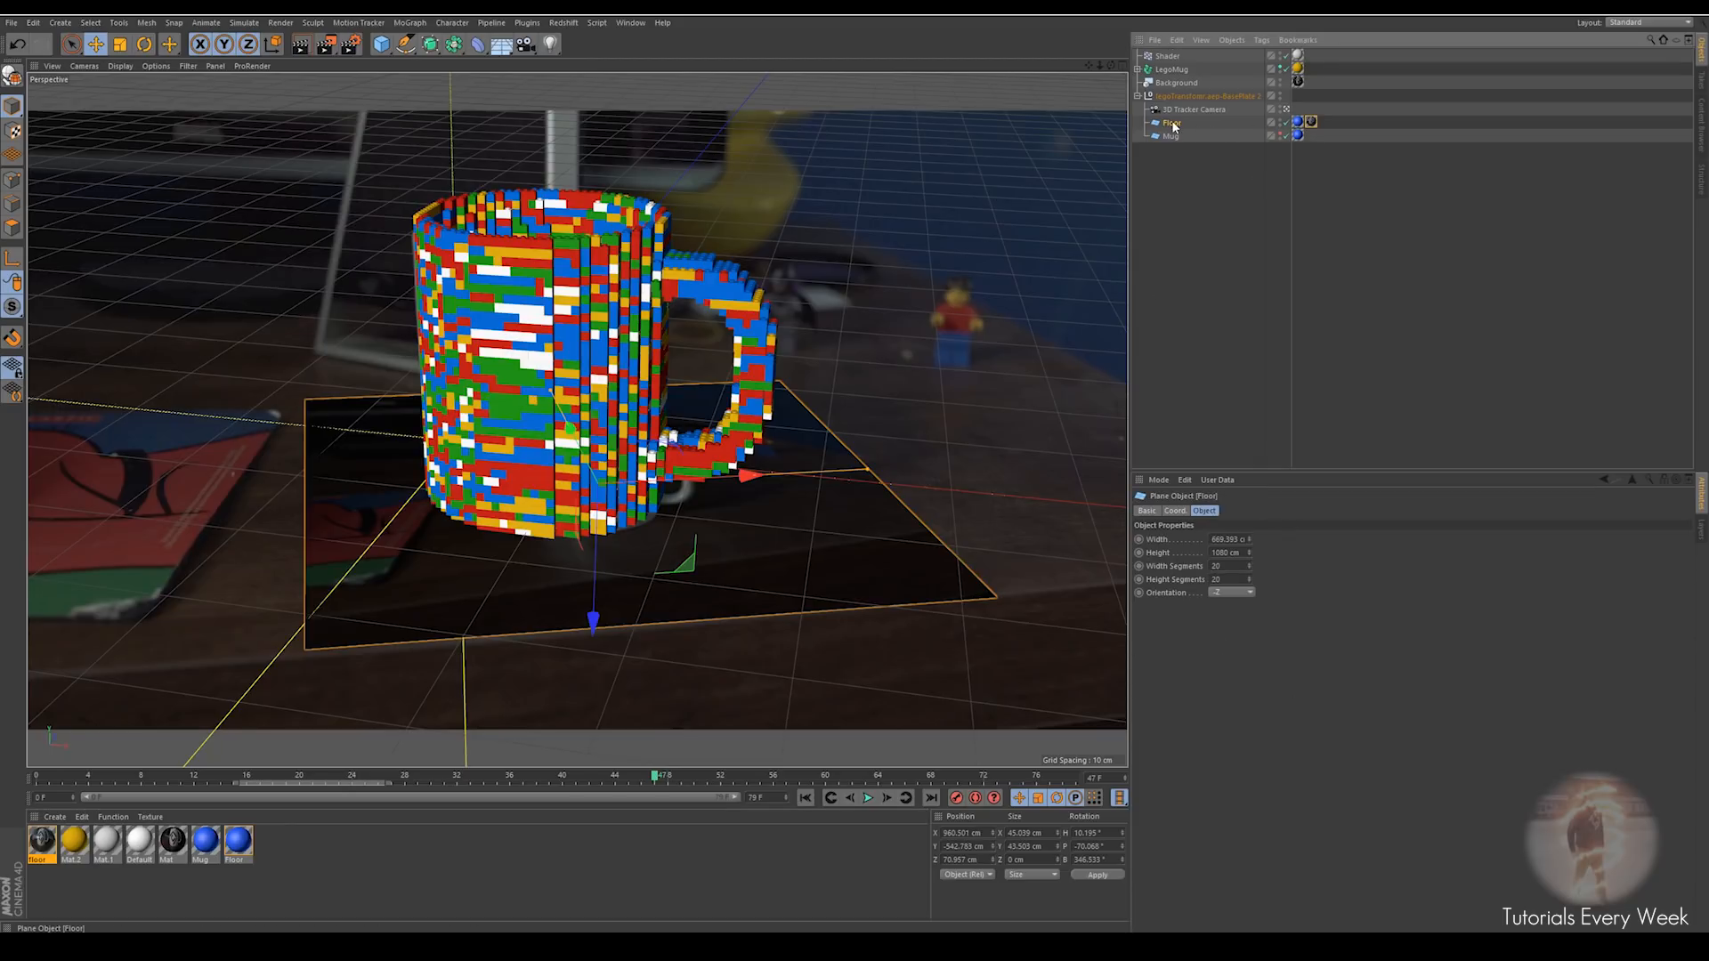
{"action": "left_click", "coordinate": [1158, 512]}
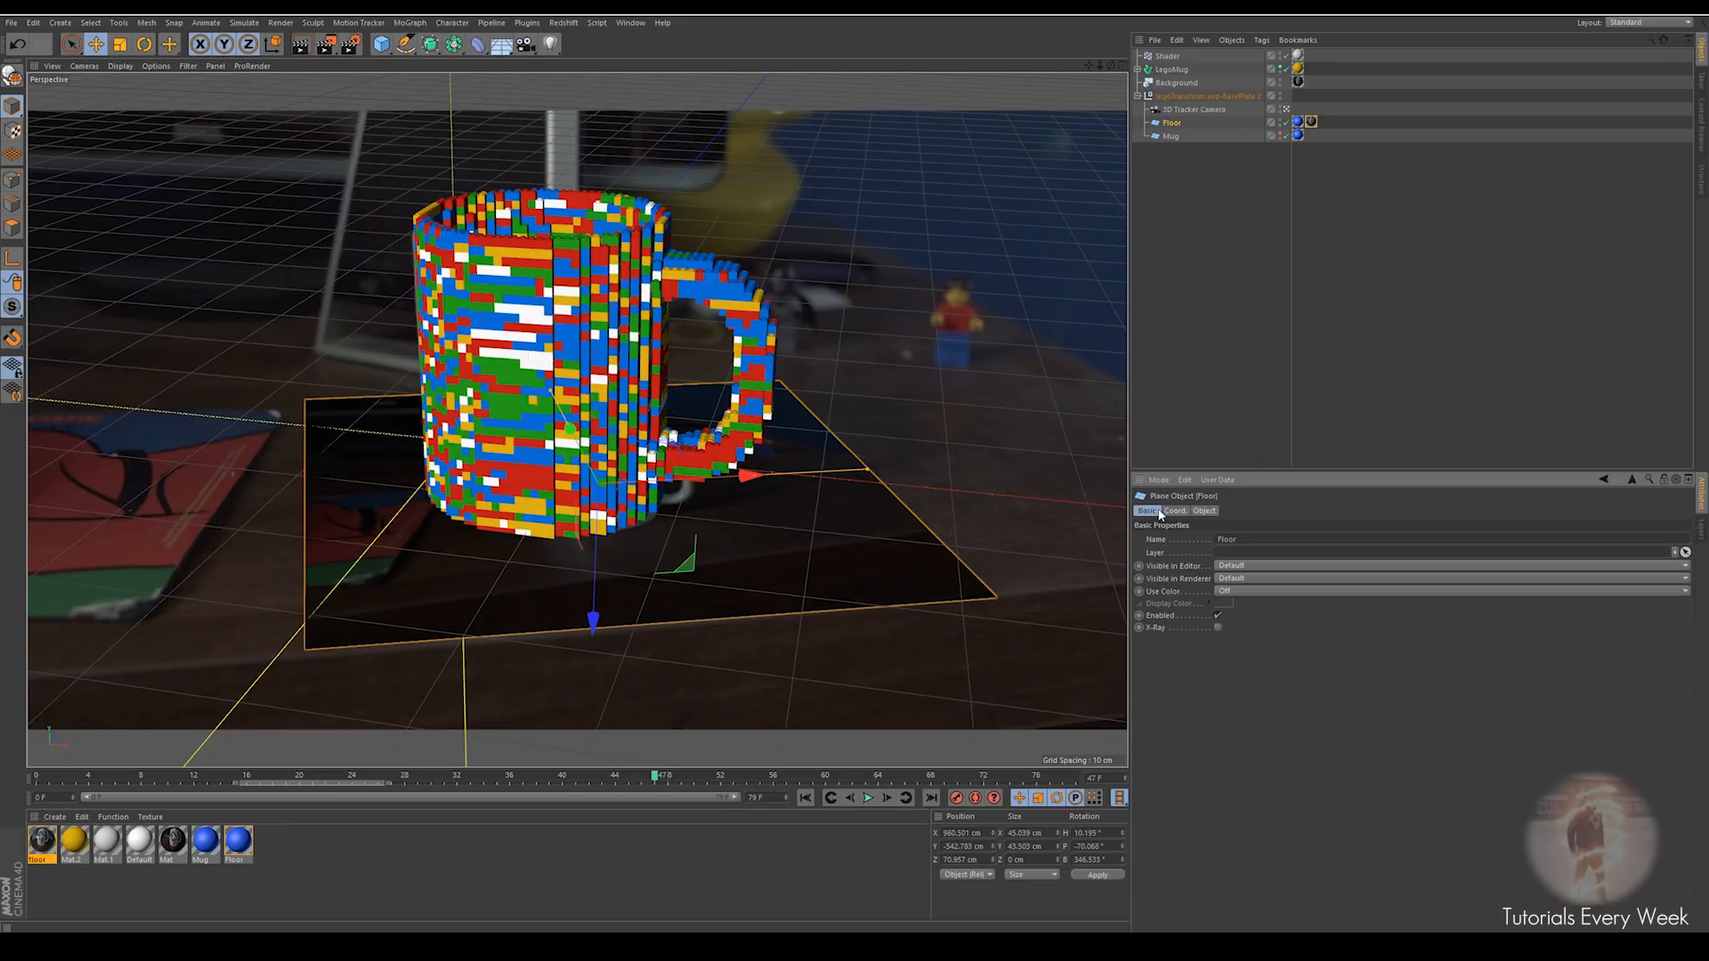
{"action": "left_click", "coordinate": [1311, 122]}
{"action": "left_click", "coordinate": [1228, 567]}
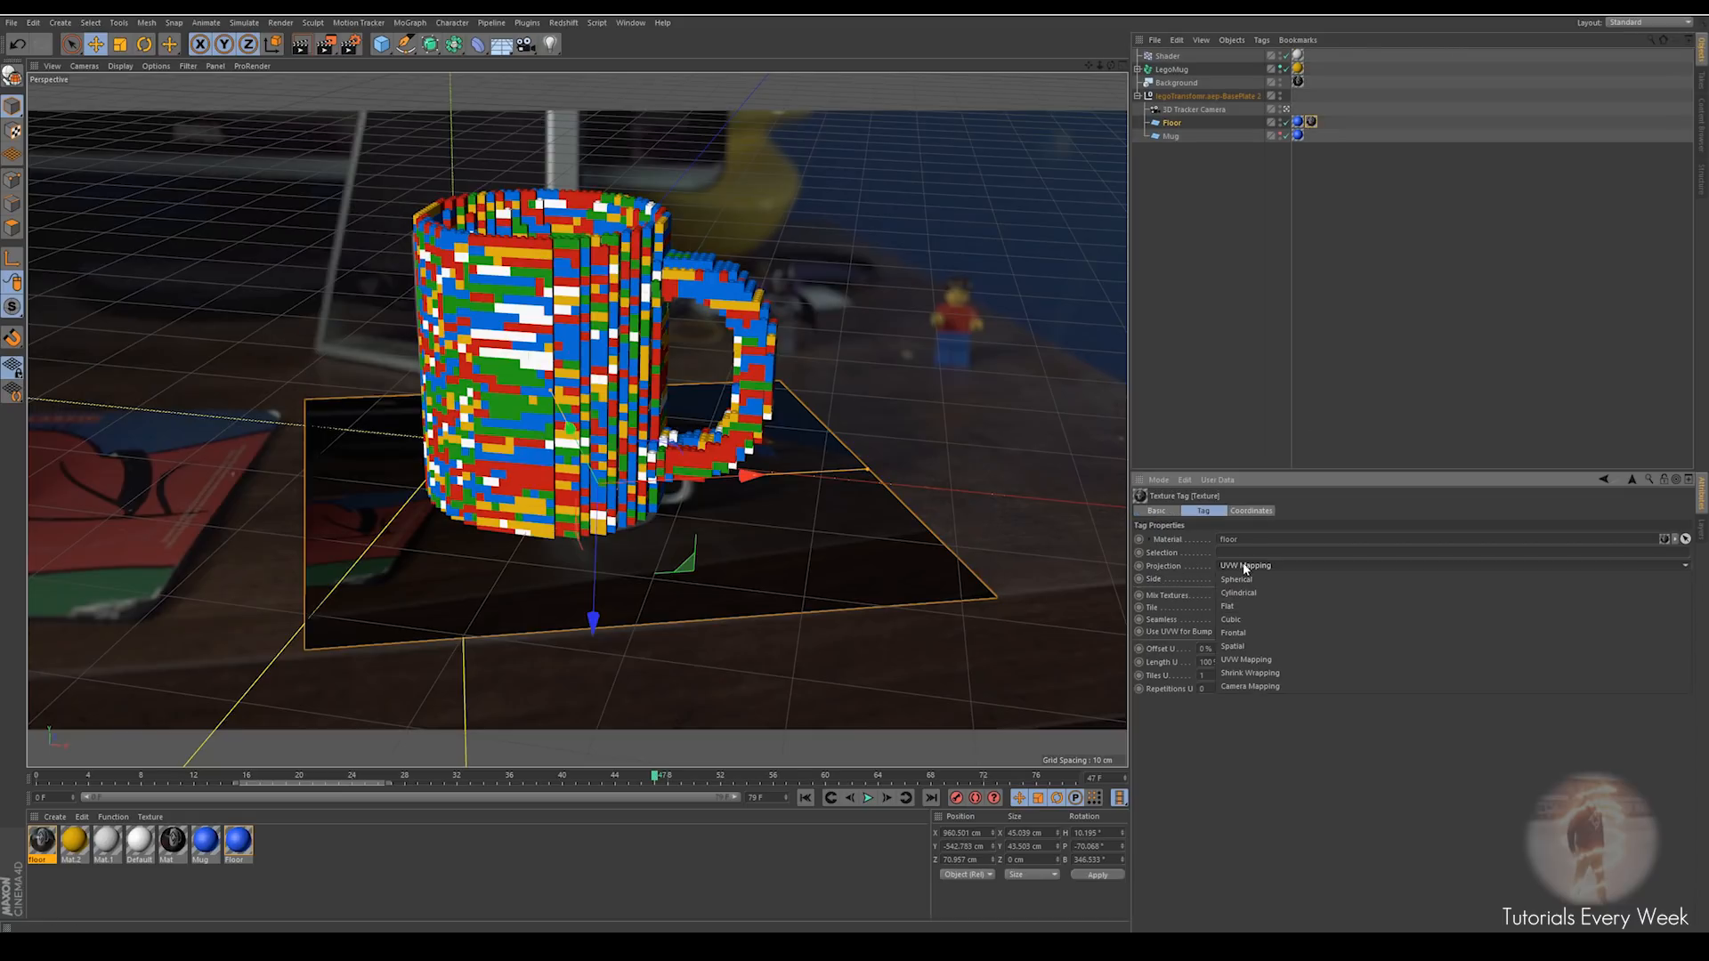
{"action": "left_click", "coordinate": [1233, 633]}
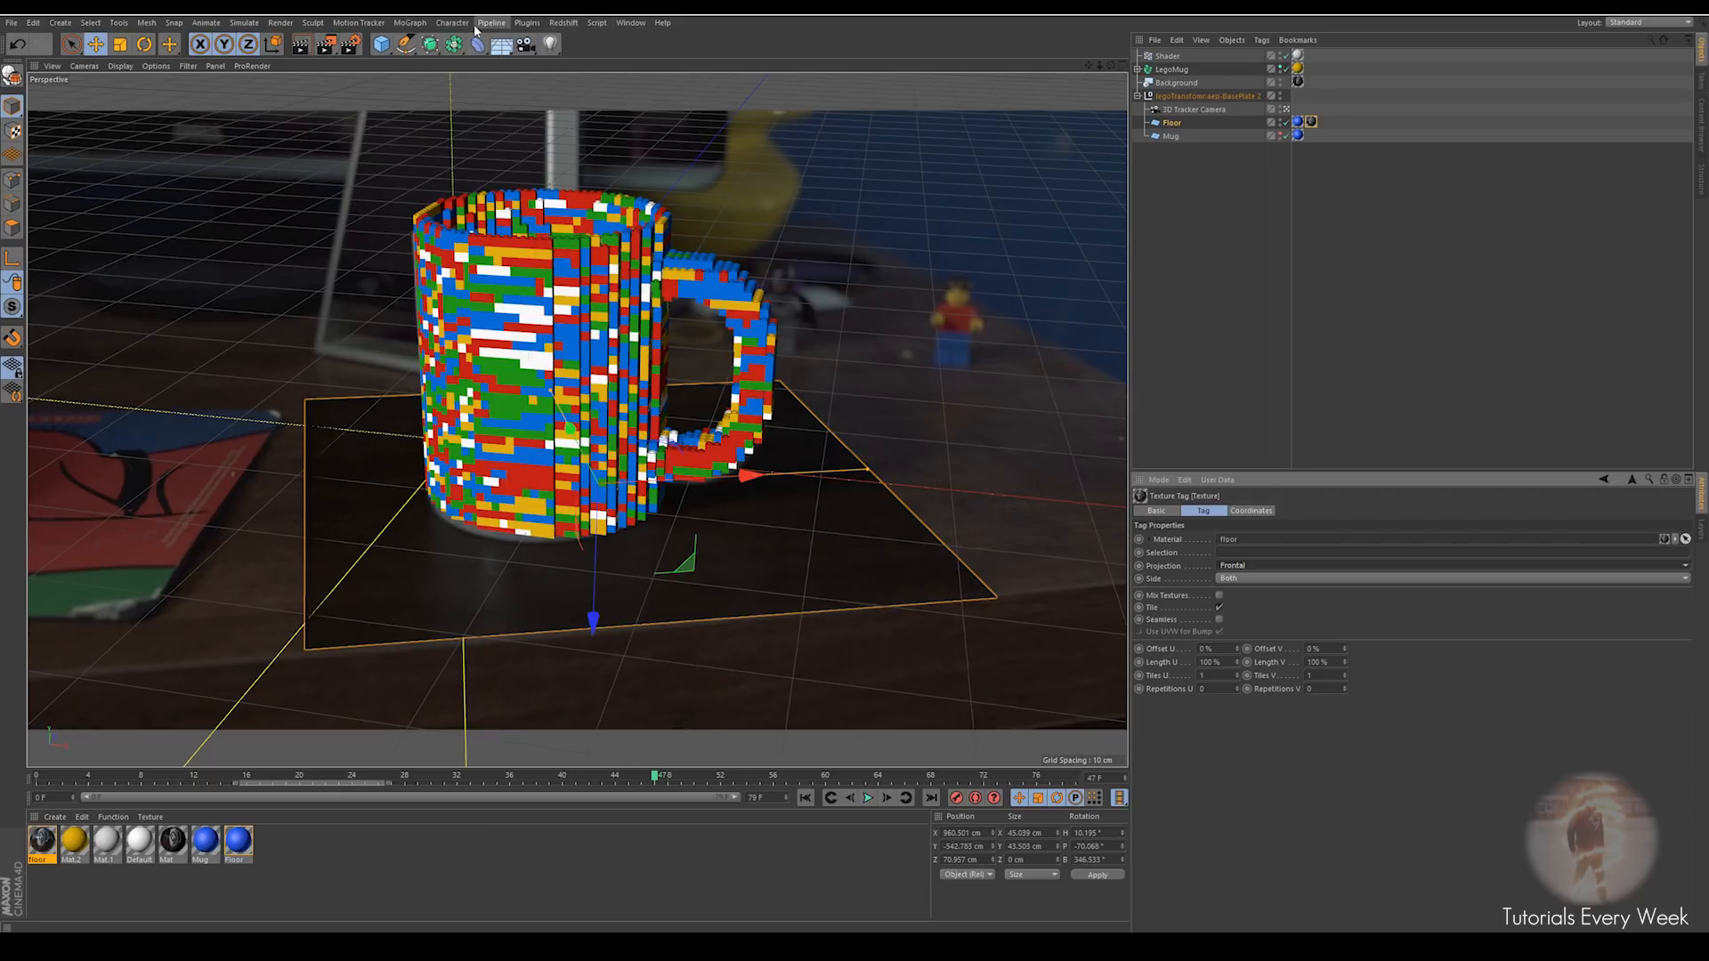
Add an Area Light, pull it toward the camera in front of the mug, and raise it about 15 cm
{"action": "left_click", "coordinate": [550, 44]}
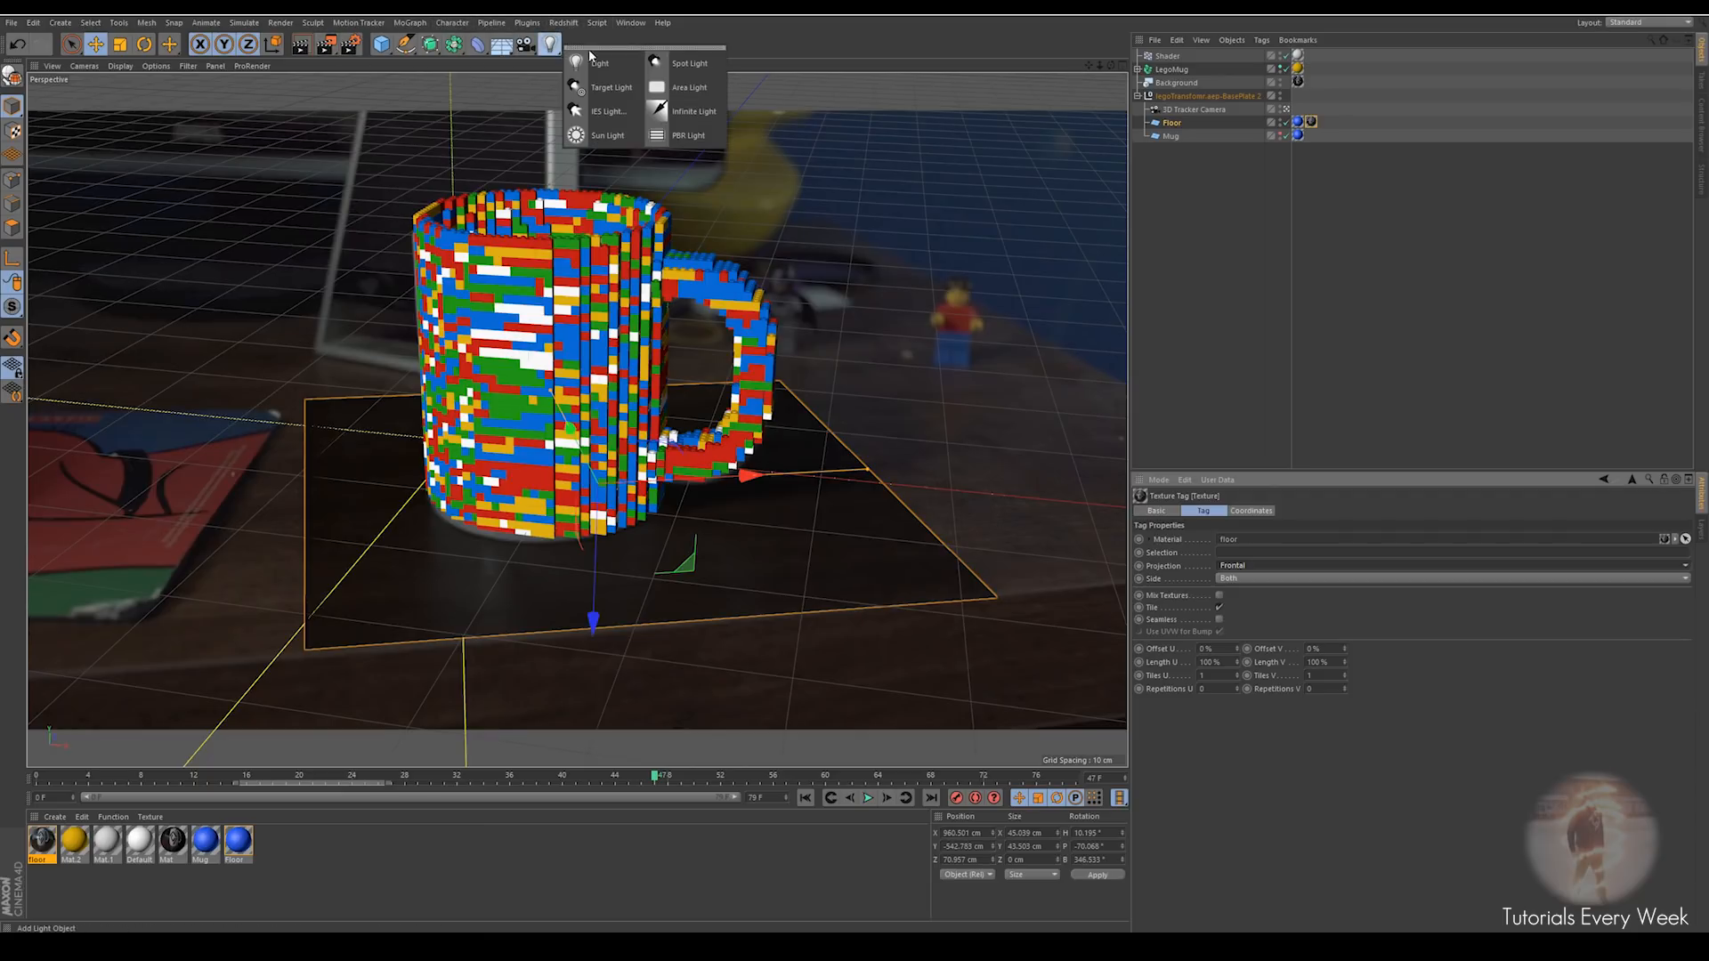
{"action": "left_click", "coordinate": [692, 89]}
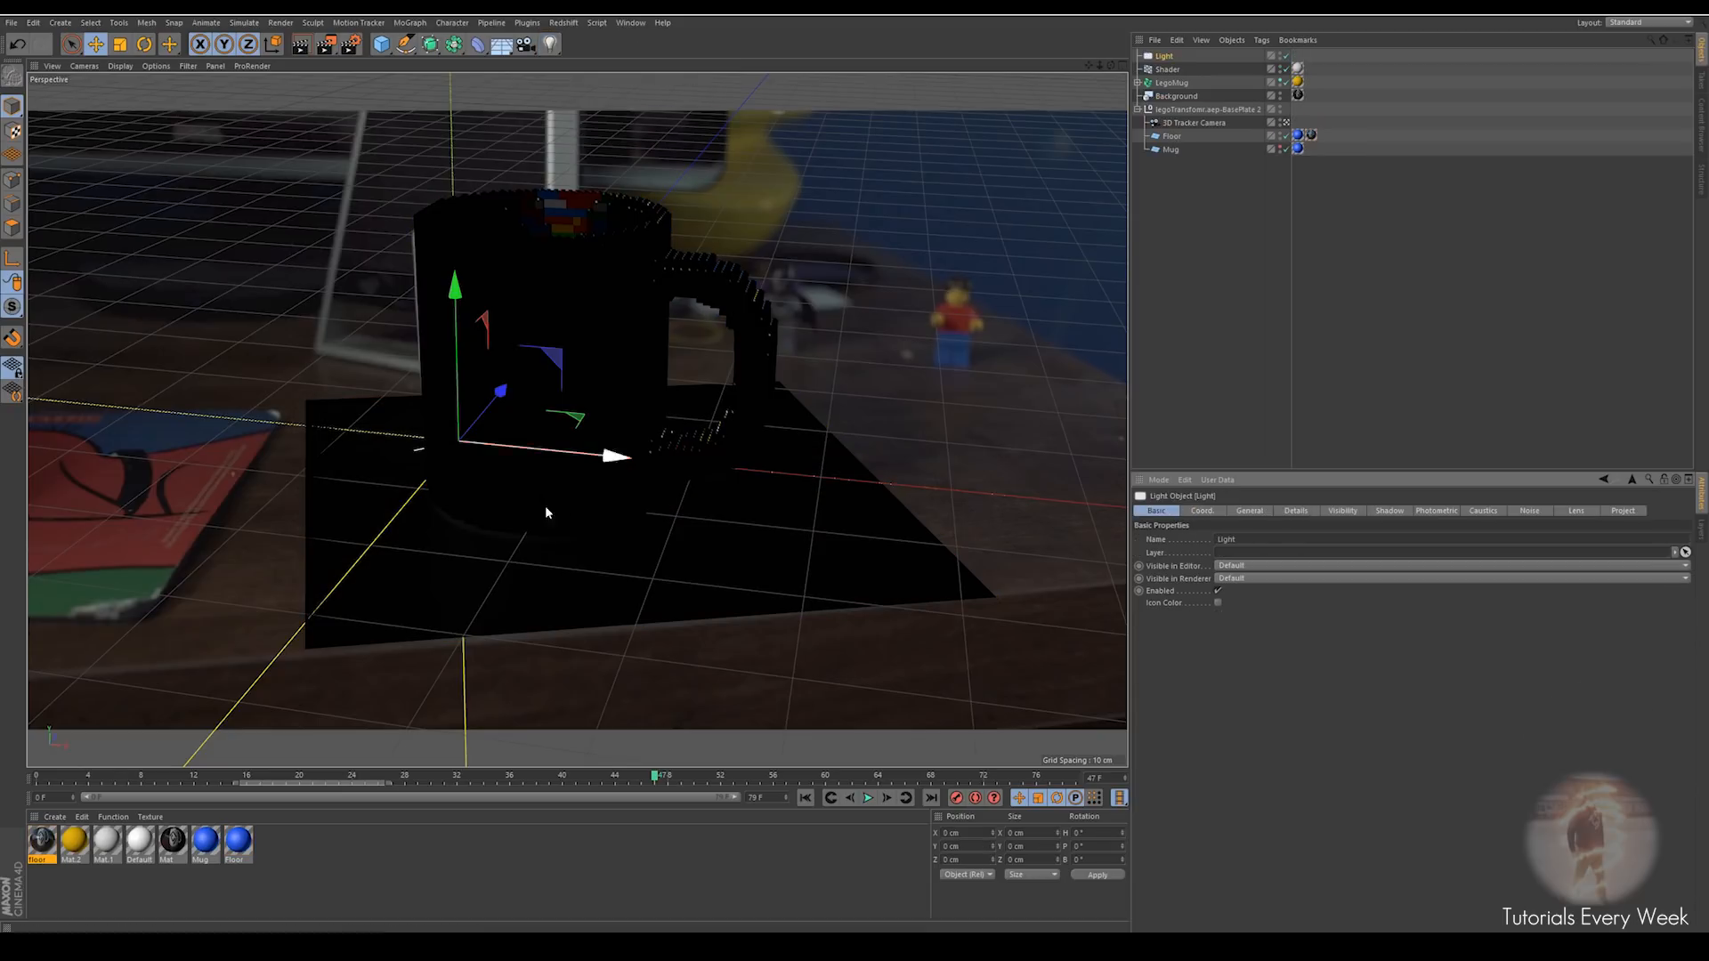
{"action": "left_click_drag", "start_coordinate": [504, 398], "coordinate": [436, 671]}
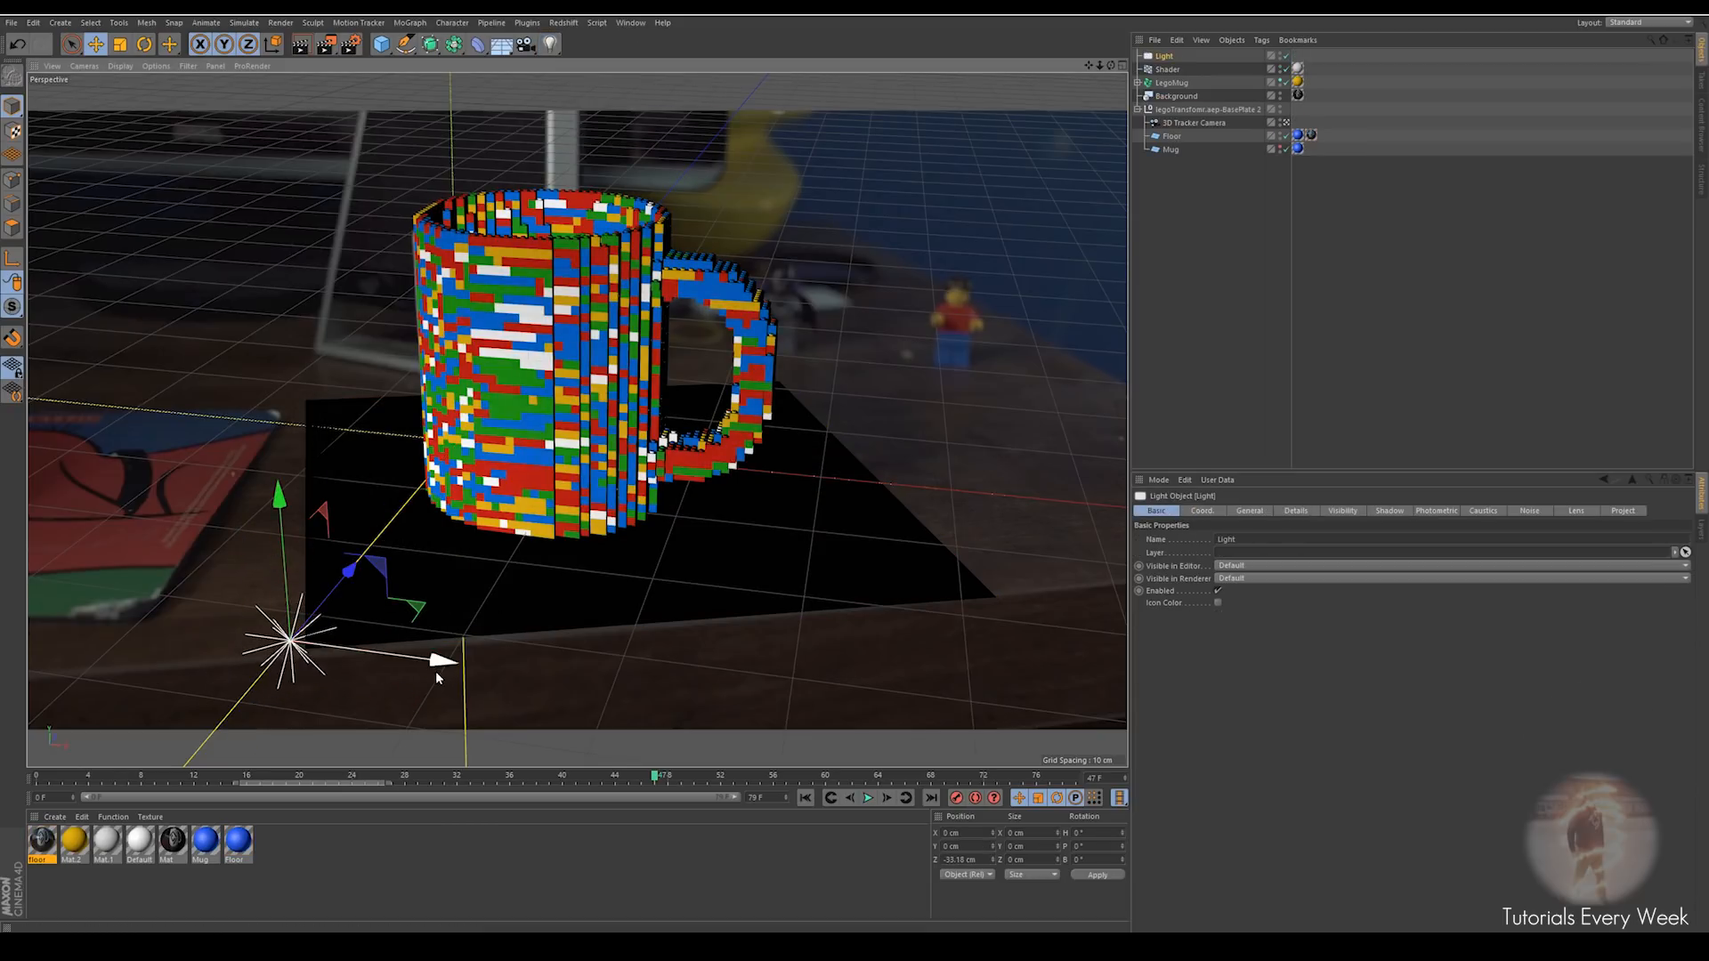
{"action": "left_click_drag", "start_coordinate": [280, 530], "coordinate": [258, 283]}
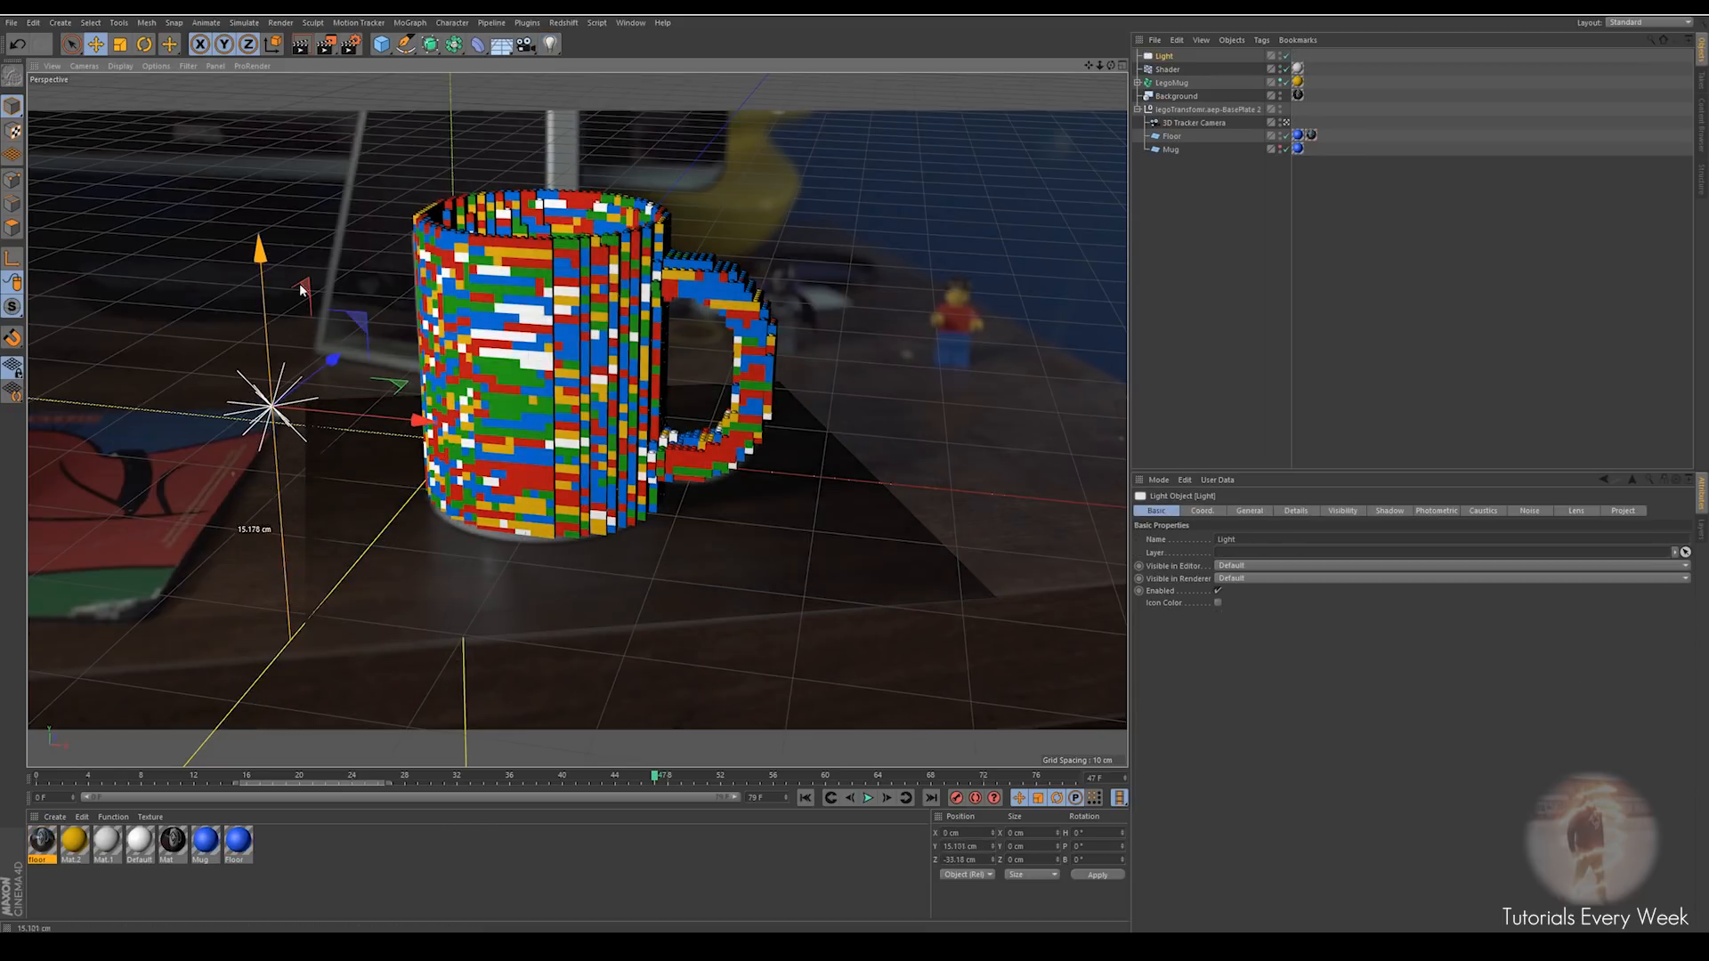
Using the four-view layout, move the area light in the top view to about X -56 cm and Z -54 cm
{"action": "left_click", "coordinate": [1119, 65]}
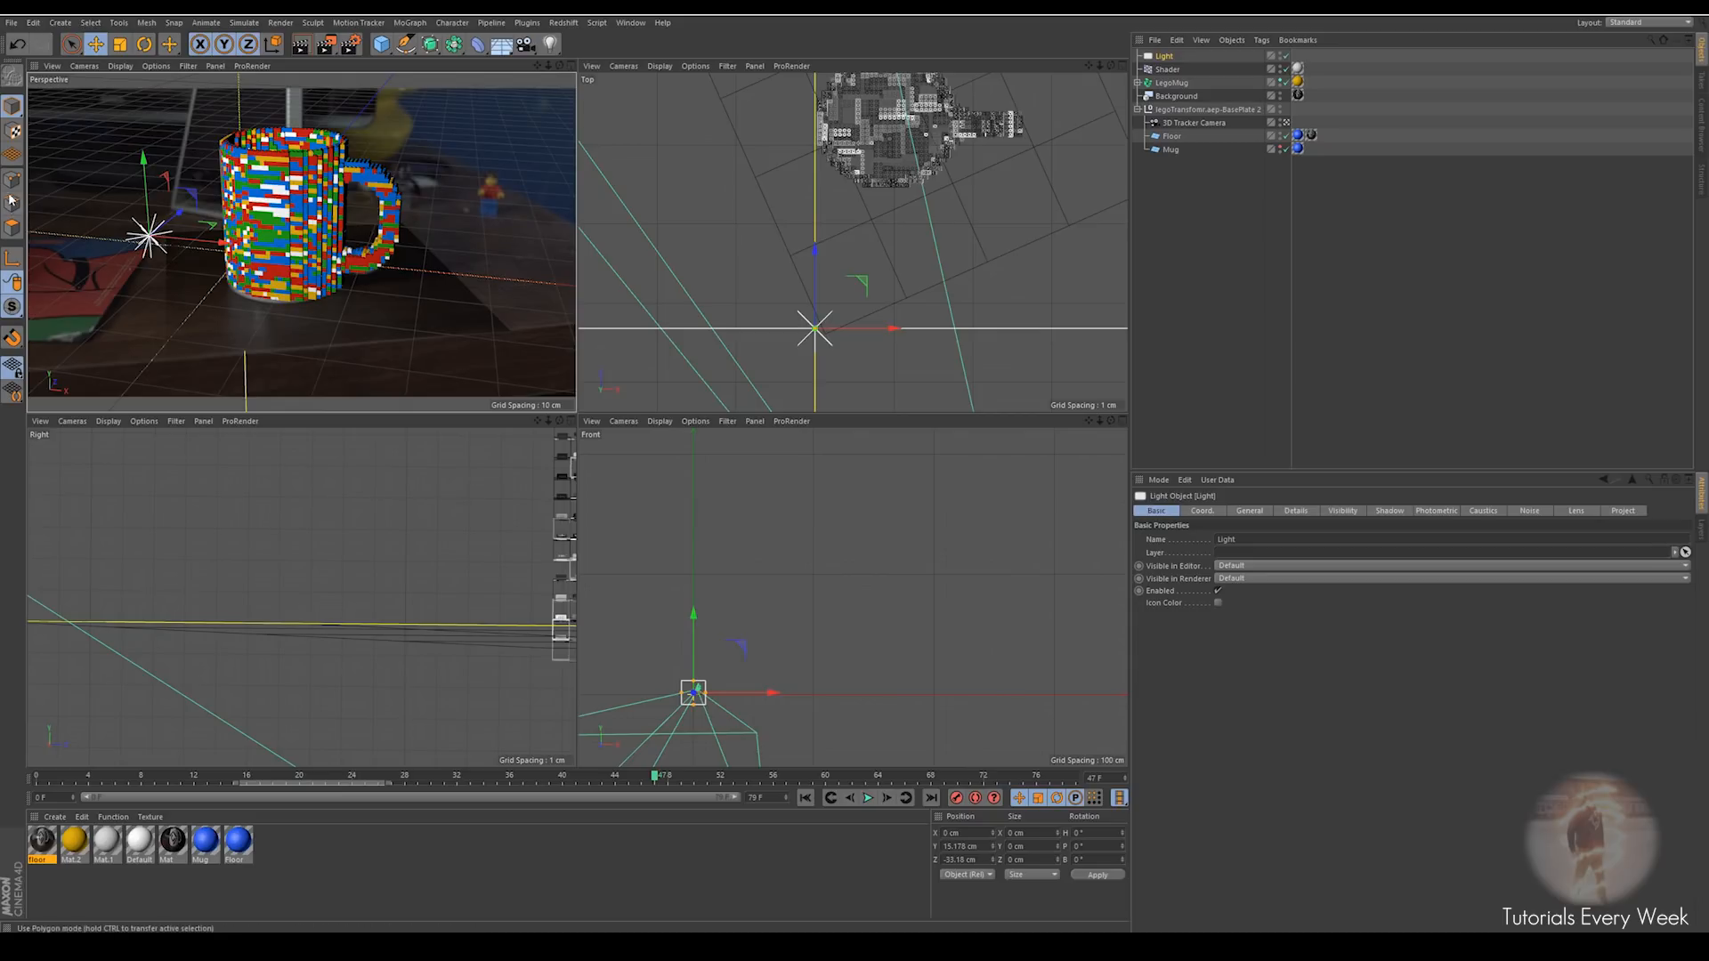
{"action": "scroll", "coordinate": [866, 254], "scroll_direction": "down", "scroll_amount": 3}
{"action": "scroll", "coordinate": [869, 256], "scroll_direction": "down", "scroll_amount": 2}
{"action": "left_click_drag", "start_coordinate": [901, 299], "coordinate": [760, 301]}
{"action": "left_click_drag", "start_coordinate": [704, 223], "coordinate": [701, 275]}
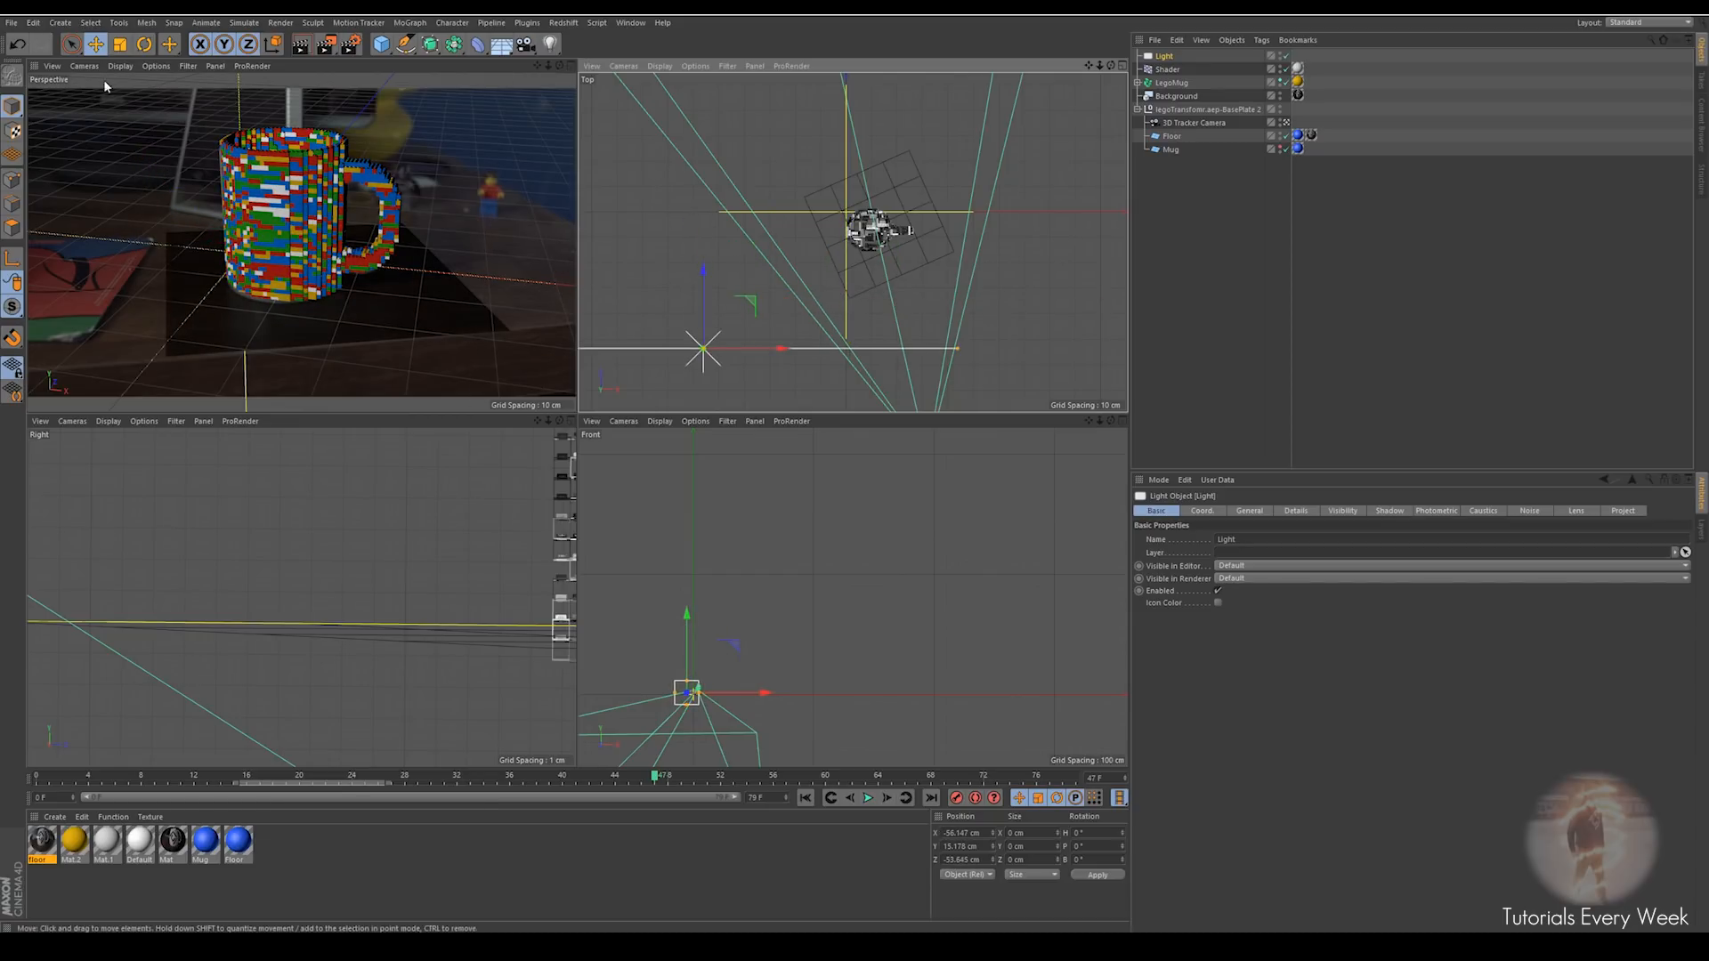
Rotate the area light's heading to about -35° toward the mug and raise it to about Y 143 cm
{"action": "left_click", "coordinate": [144, 43]}
{"action": "left_click_drag", "start_coordinate": [737, 317], "coordinate": [748, 332]}
{"action": "left_click", "coordinate": [92, 48]}
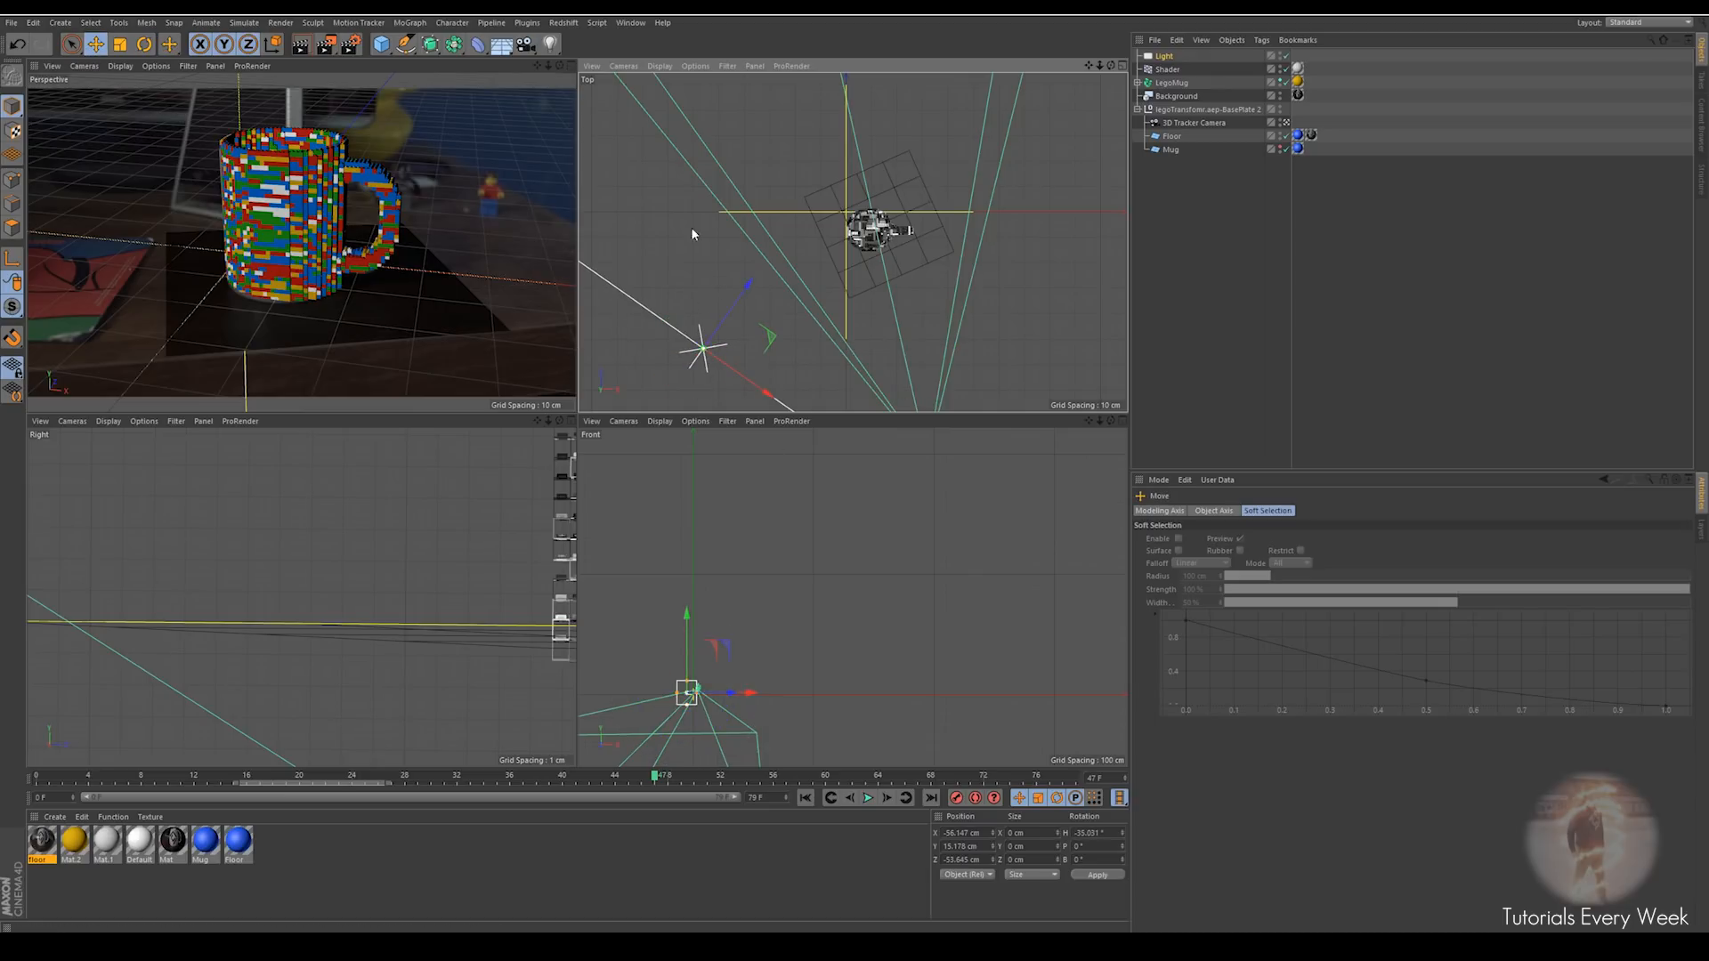
{"action": "mouse_move", "coordinate": [687, 624]}
{"action": "left_mouse_down"}
{"action": "mouse_move", "coordinate": [688, 593]}
{"action": "mouse_move", "coordinate": [682, 607]}
{"action": "left_mouse_up"}
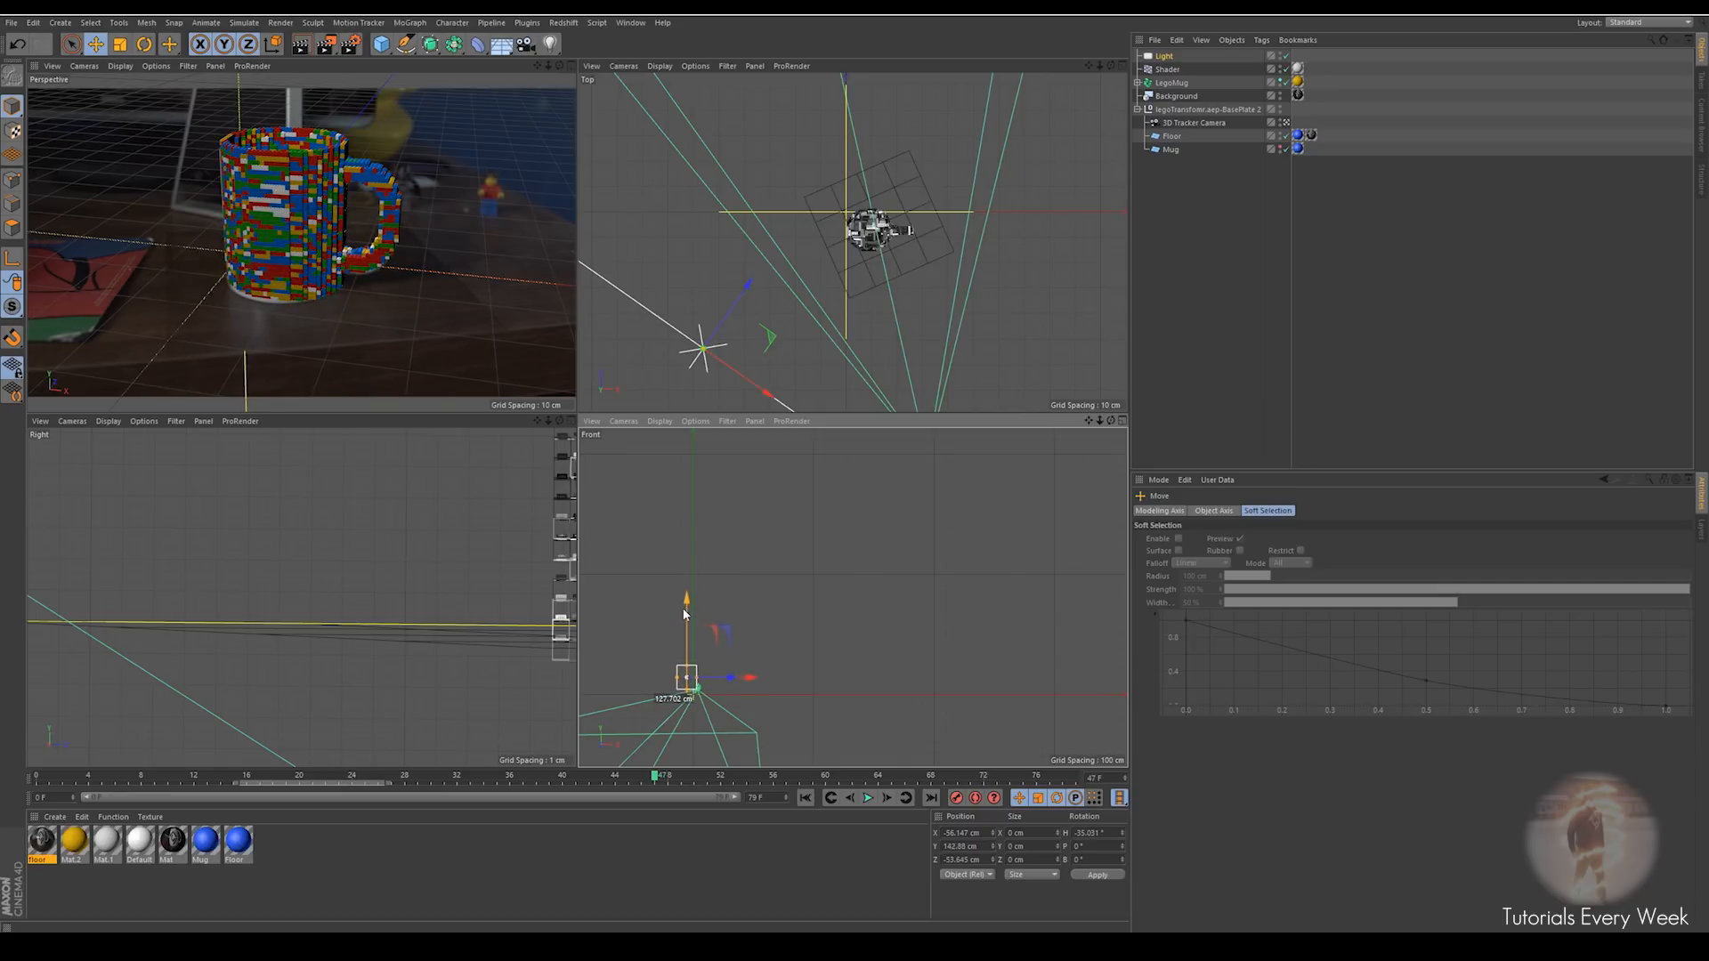
Nudge the Floor plane slightly beneath the mug and check the match by moving the timeline to frame 41
{"action": "left_click", "coordinate": [283, 320]}
{"action": "left_click_drag", "start_coordinate": [311, 321], "coordinate": [308, 329]}
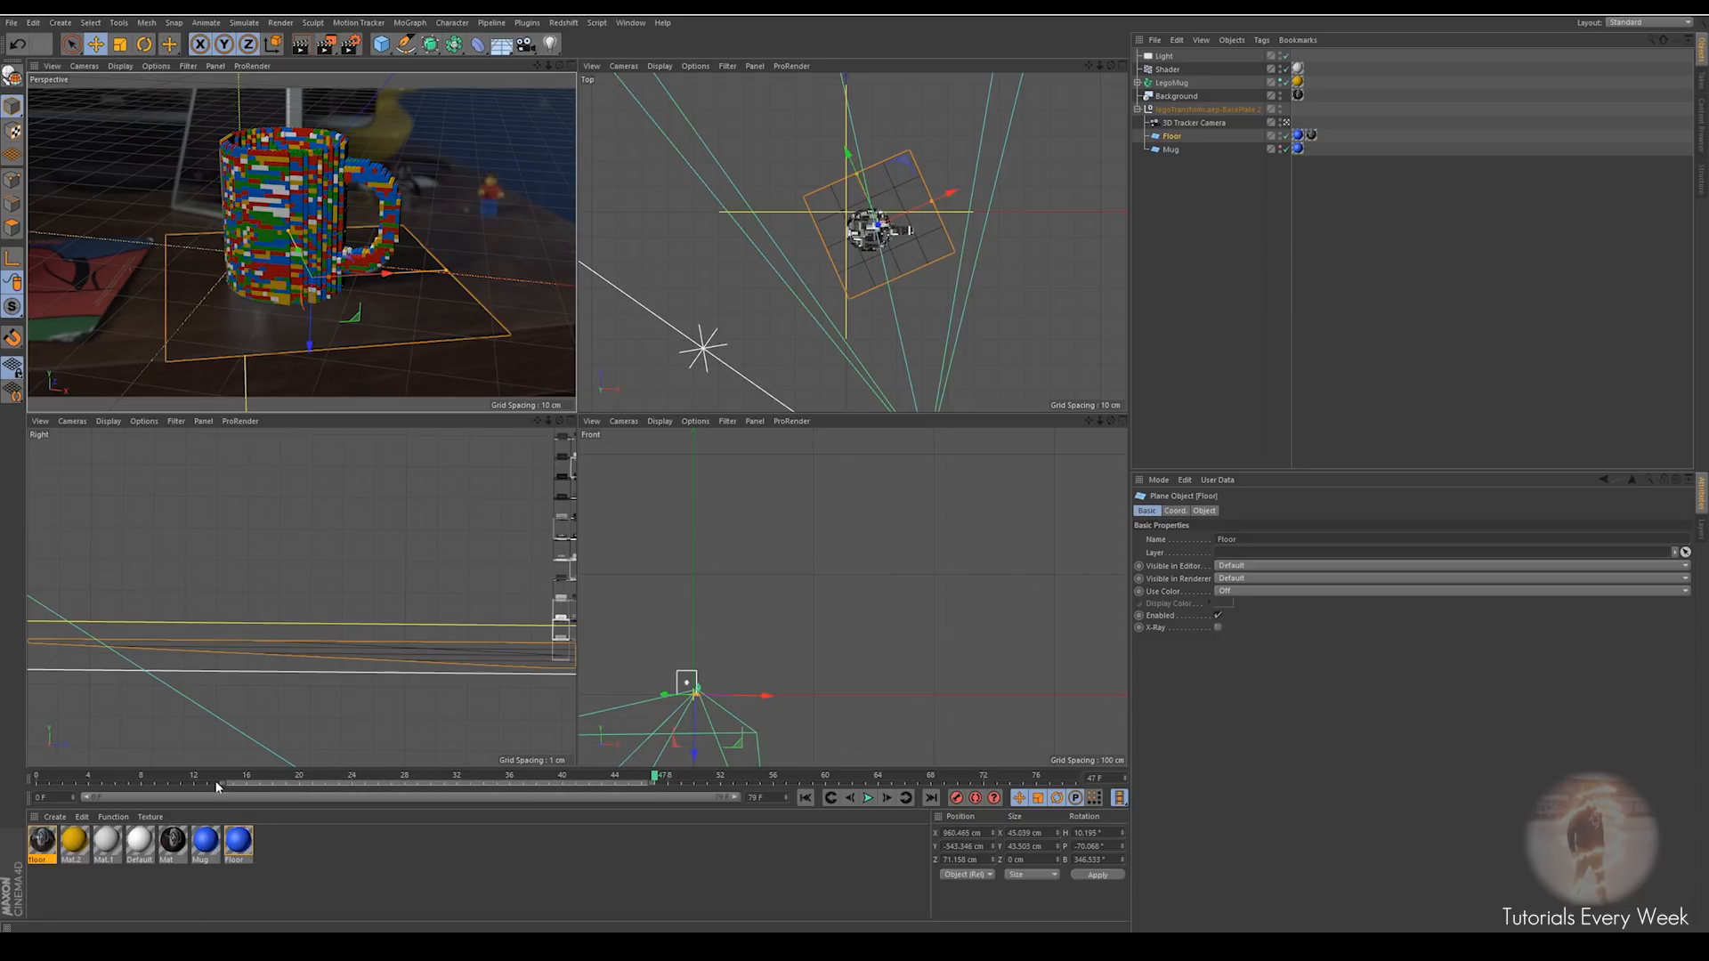
{"action": "key", "text": "F8"}
{"action": "left_click_drag", "start_coordinate": [683, 777], "coordinate": [576, 777]}
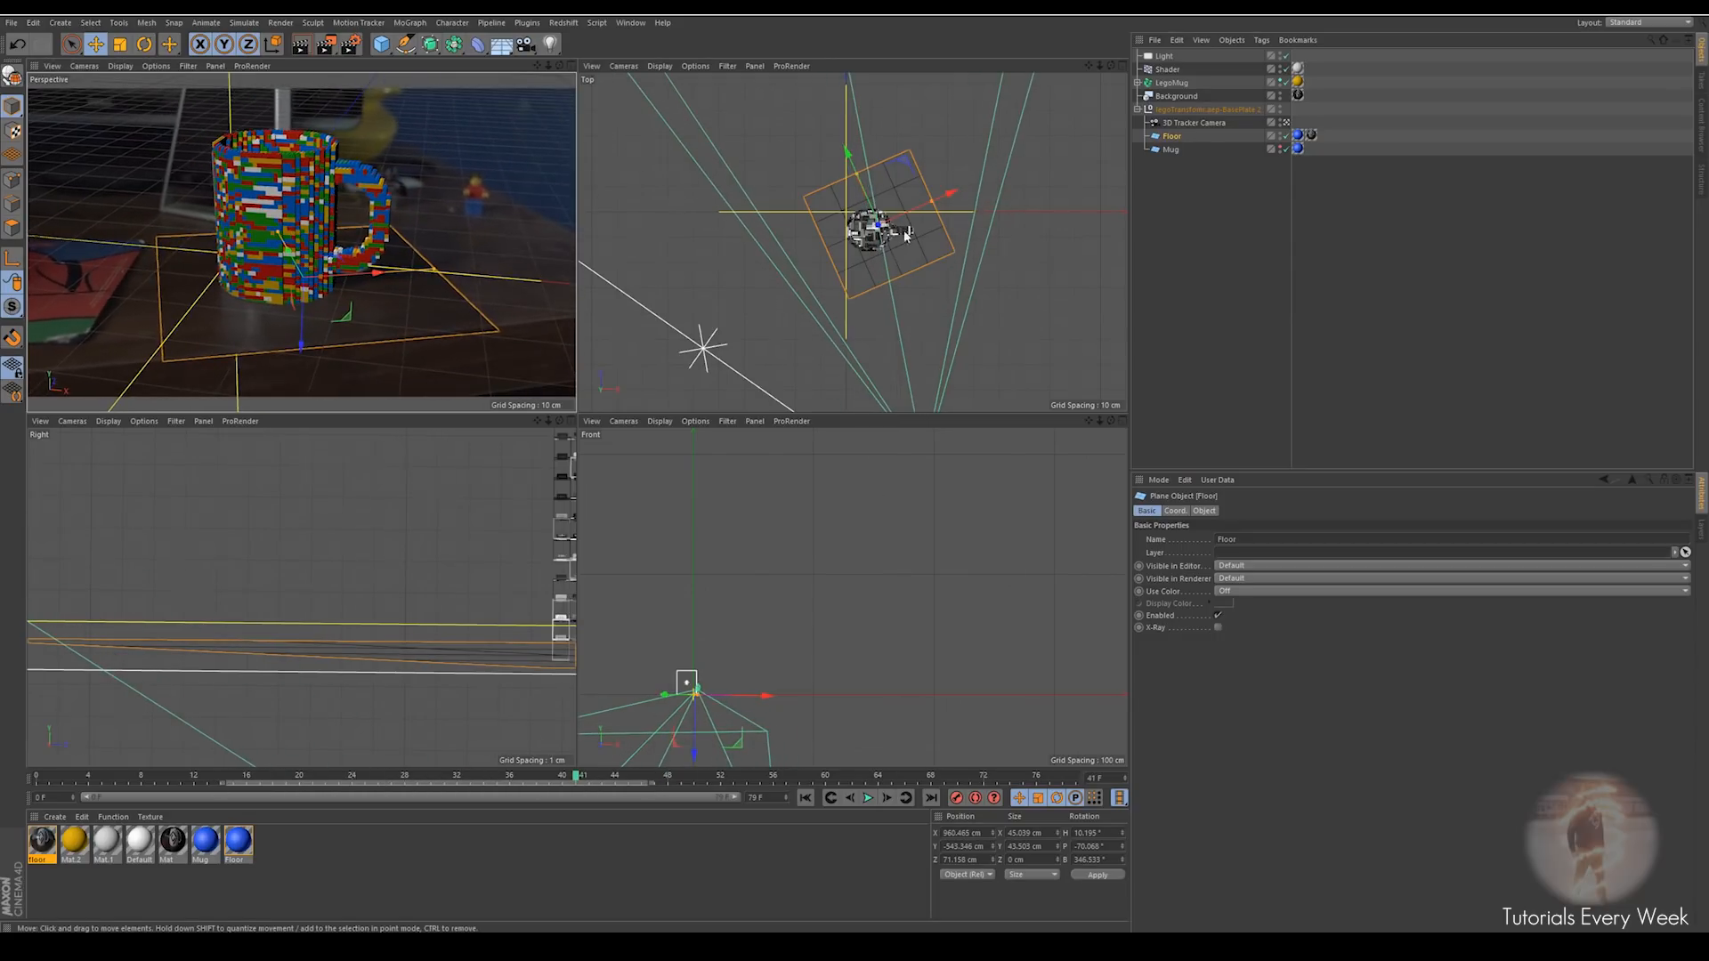
Add a Sky object and create a new material for it, opened in the Material Editor
{"action": "left_click", "coordinate": [514, 49]}
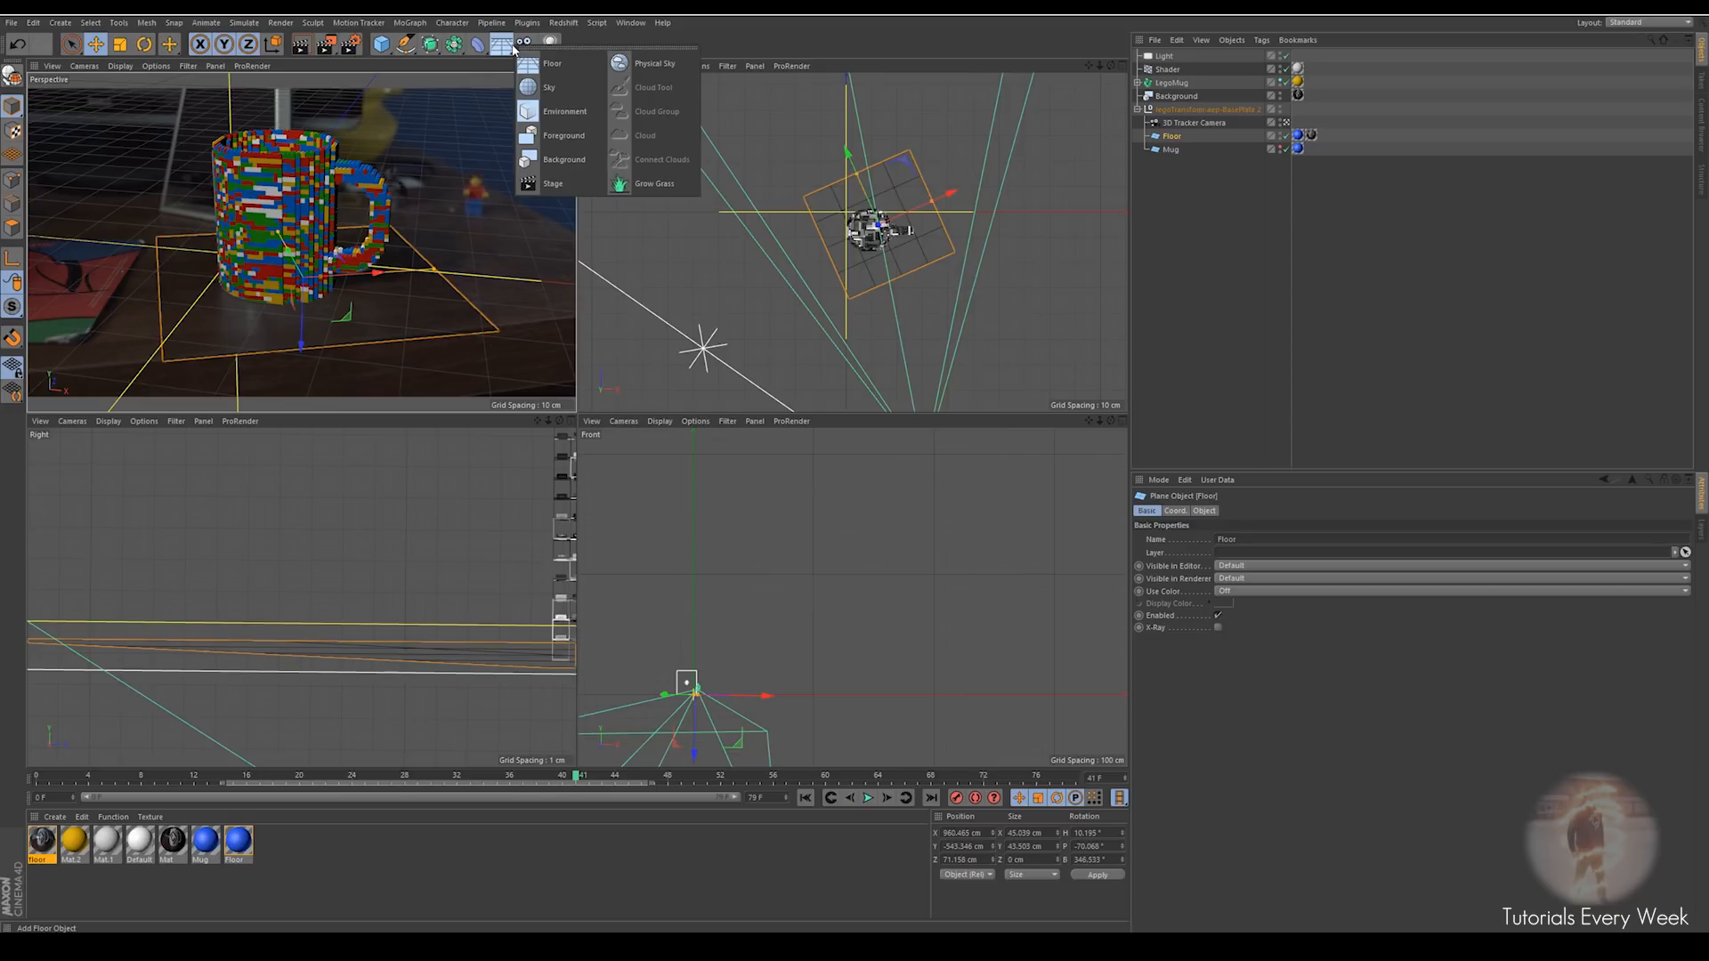
{"action": "left_click", "coordinate": [552, 88]}
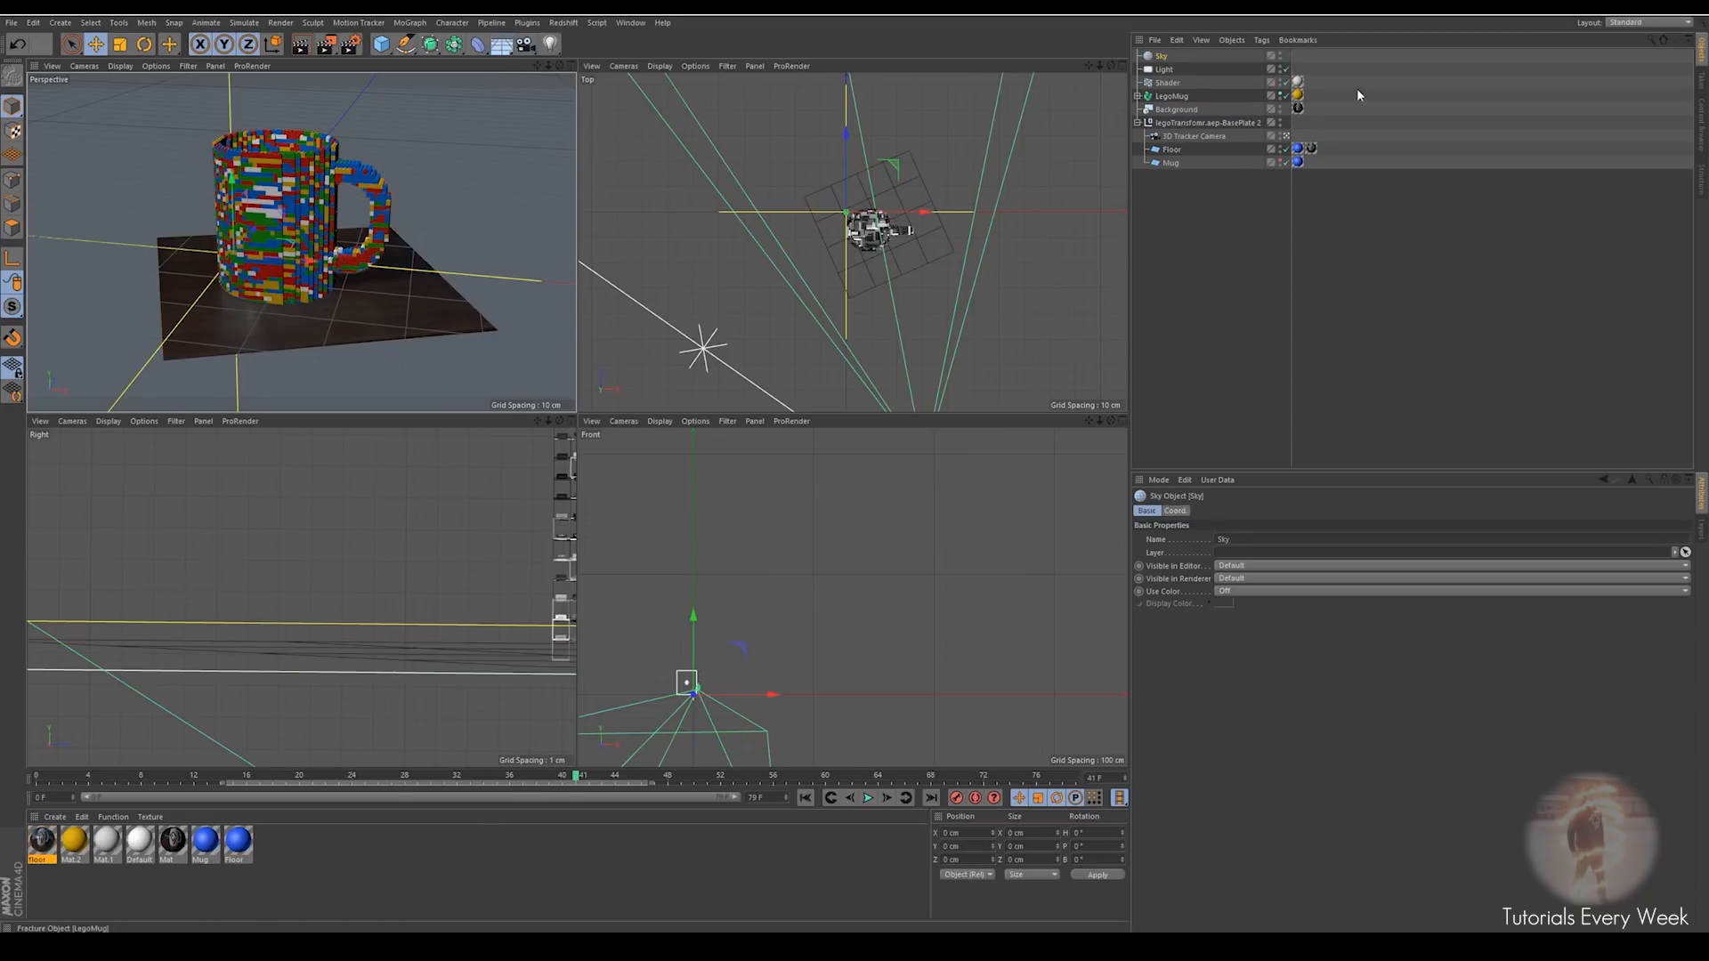
{"action": "double_click", "coordinate": [322, 856]}
{"action": "double_click", "coordinate": [40, 841]}
Disable the new material's reflectance, load Hdri.jpg from the LegoTransform folder as its color texture, and close the Material Editor
{"action": "left_click", "coordinate": [266, 278]}
{"action": "left_click", "coordinate": [361, 230]}
{"action": "left_click", "coordinate": [383, 252]}
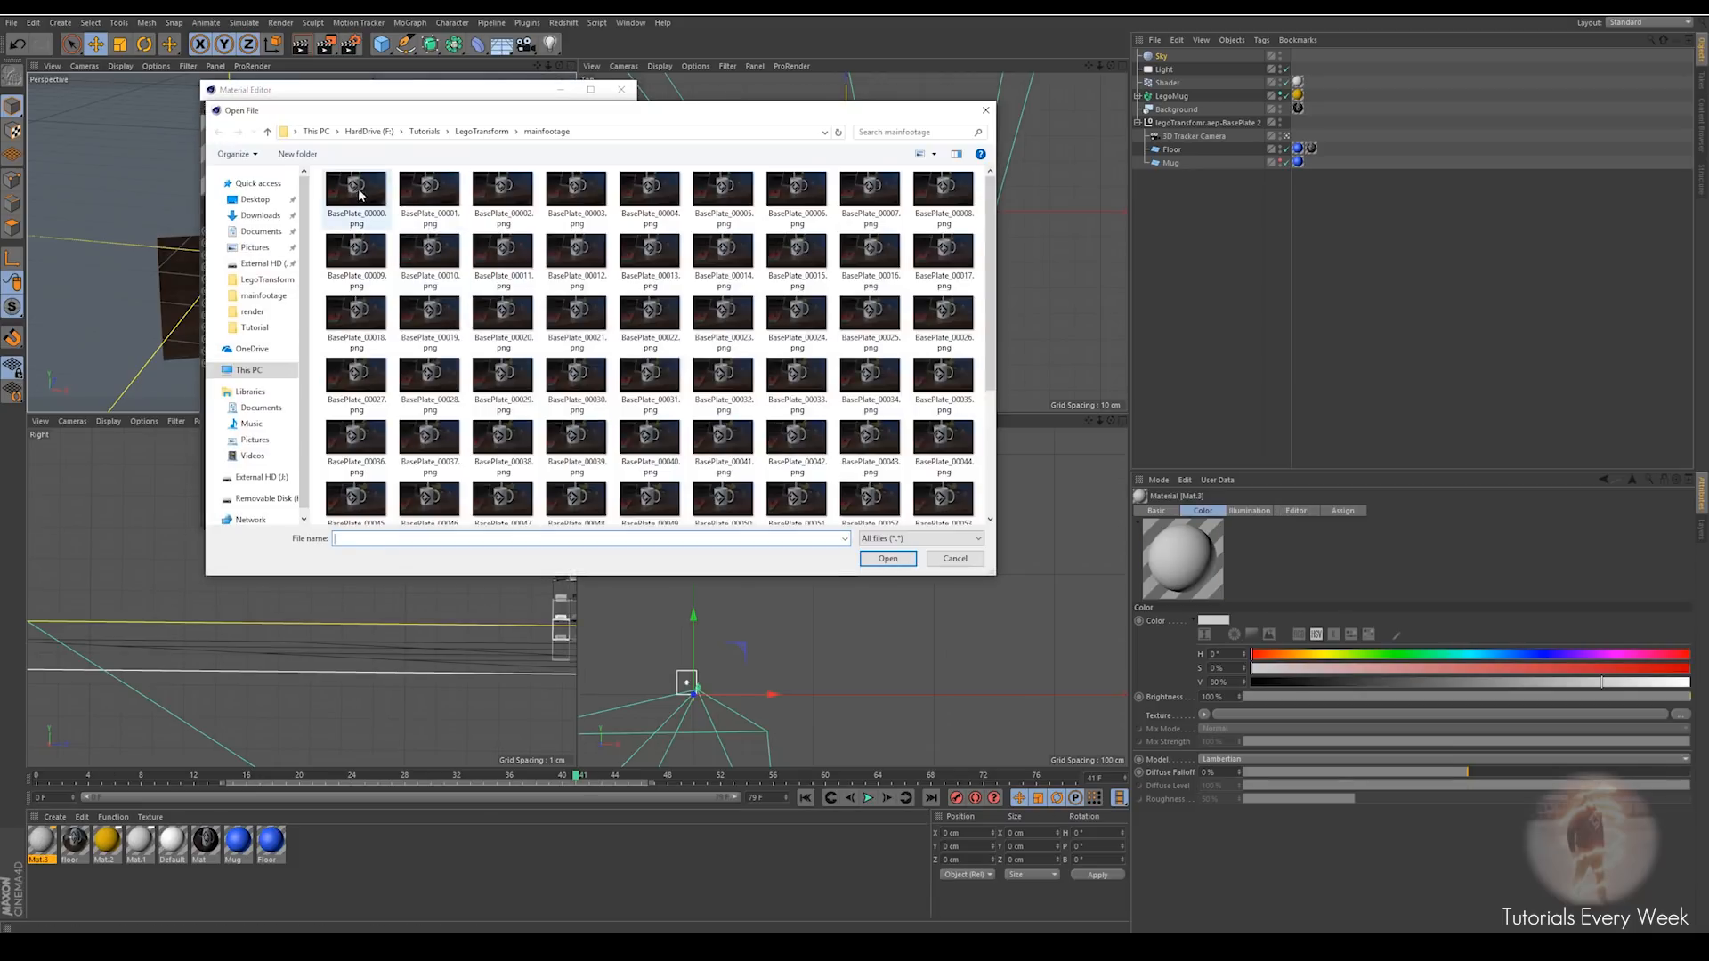
{"action": "left_click", "coordinate": [481, 132]}
{"action": "left_click", "coordinate": [349, 319]}
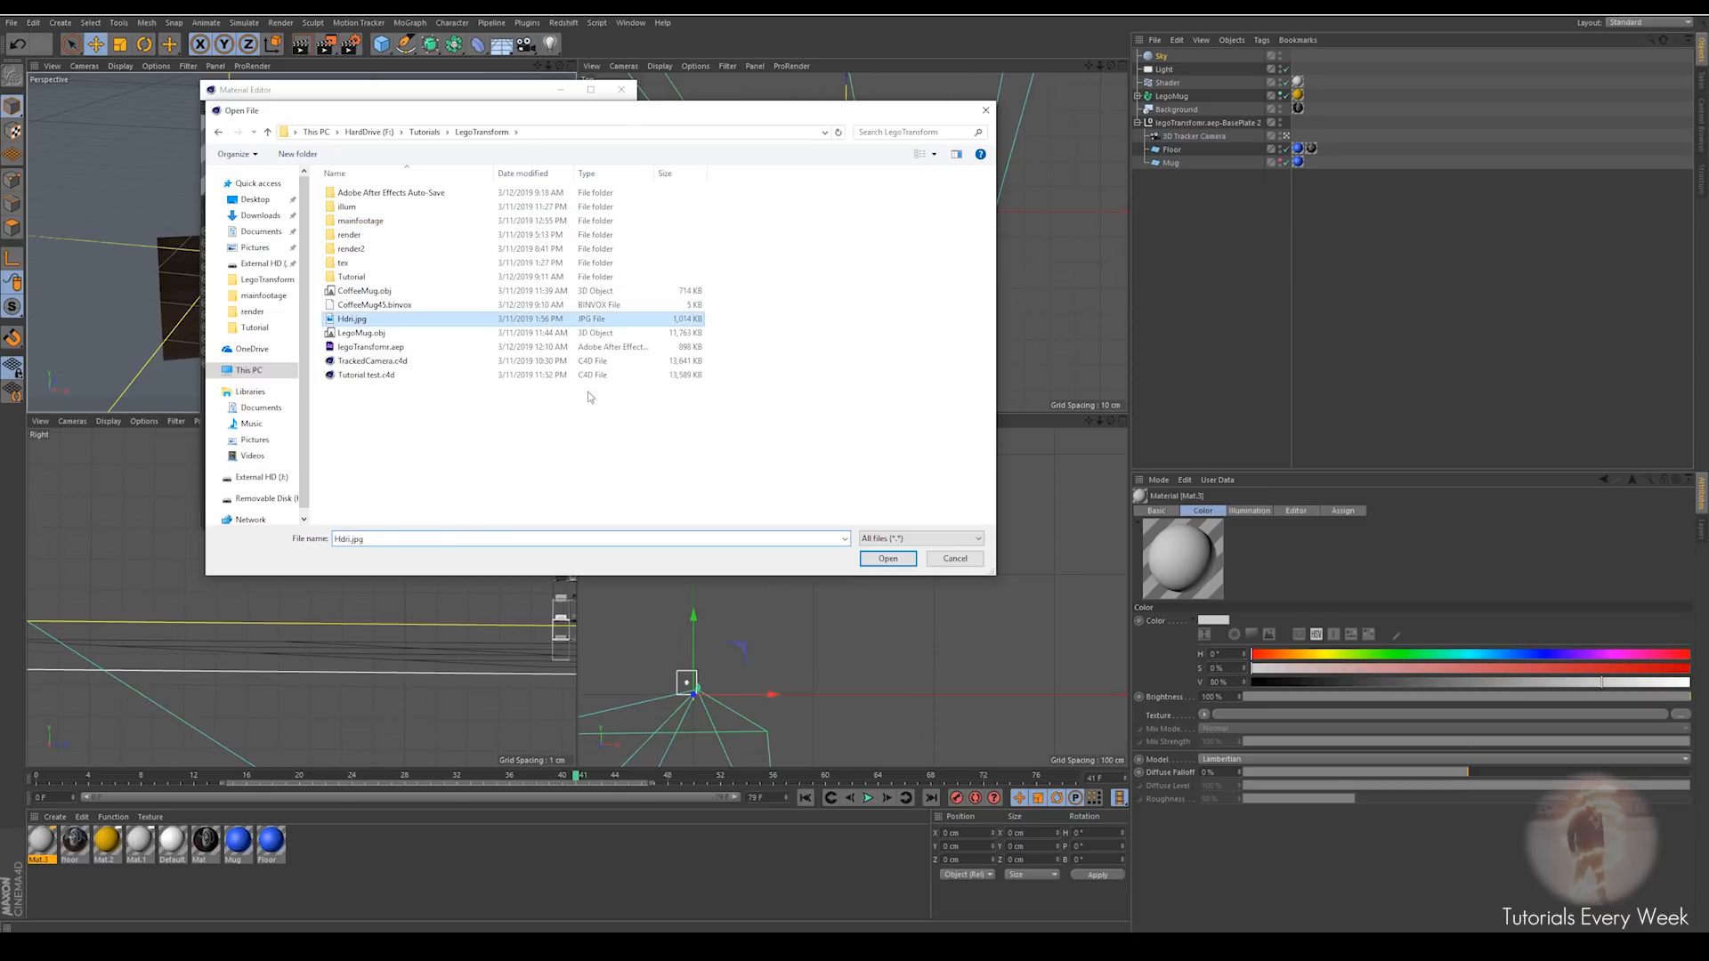
{"action": "left_click", "coordinate": [888, 558]}
{"action": "left_click", "coordinate": [927, 519]}
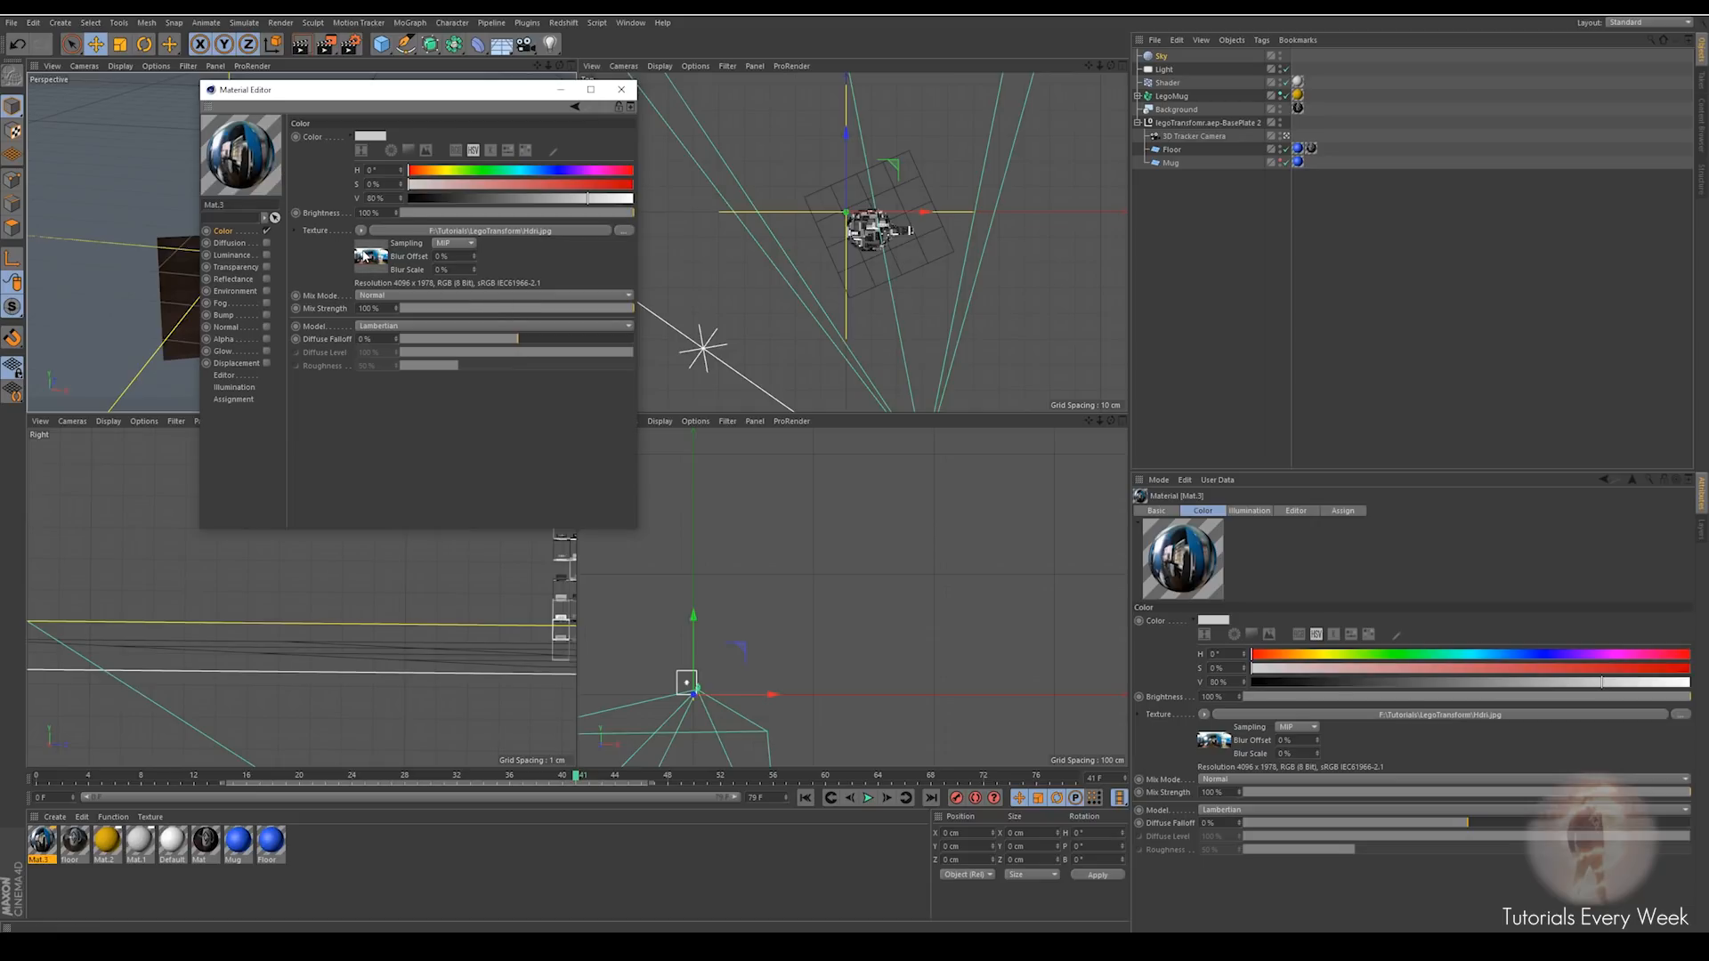
{"action": "left_click", "coordinate": [621, 89]}
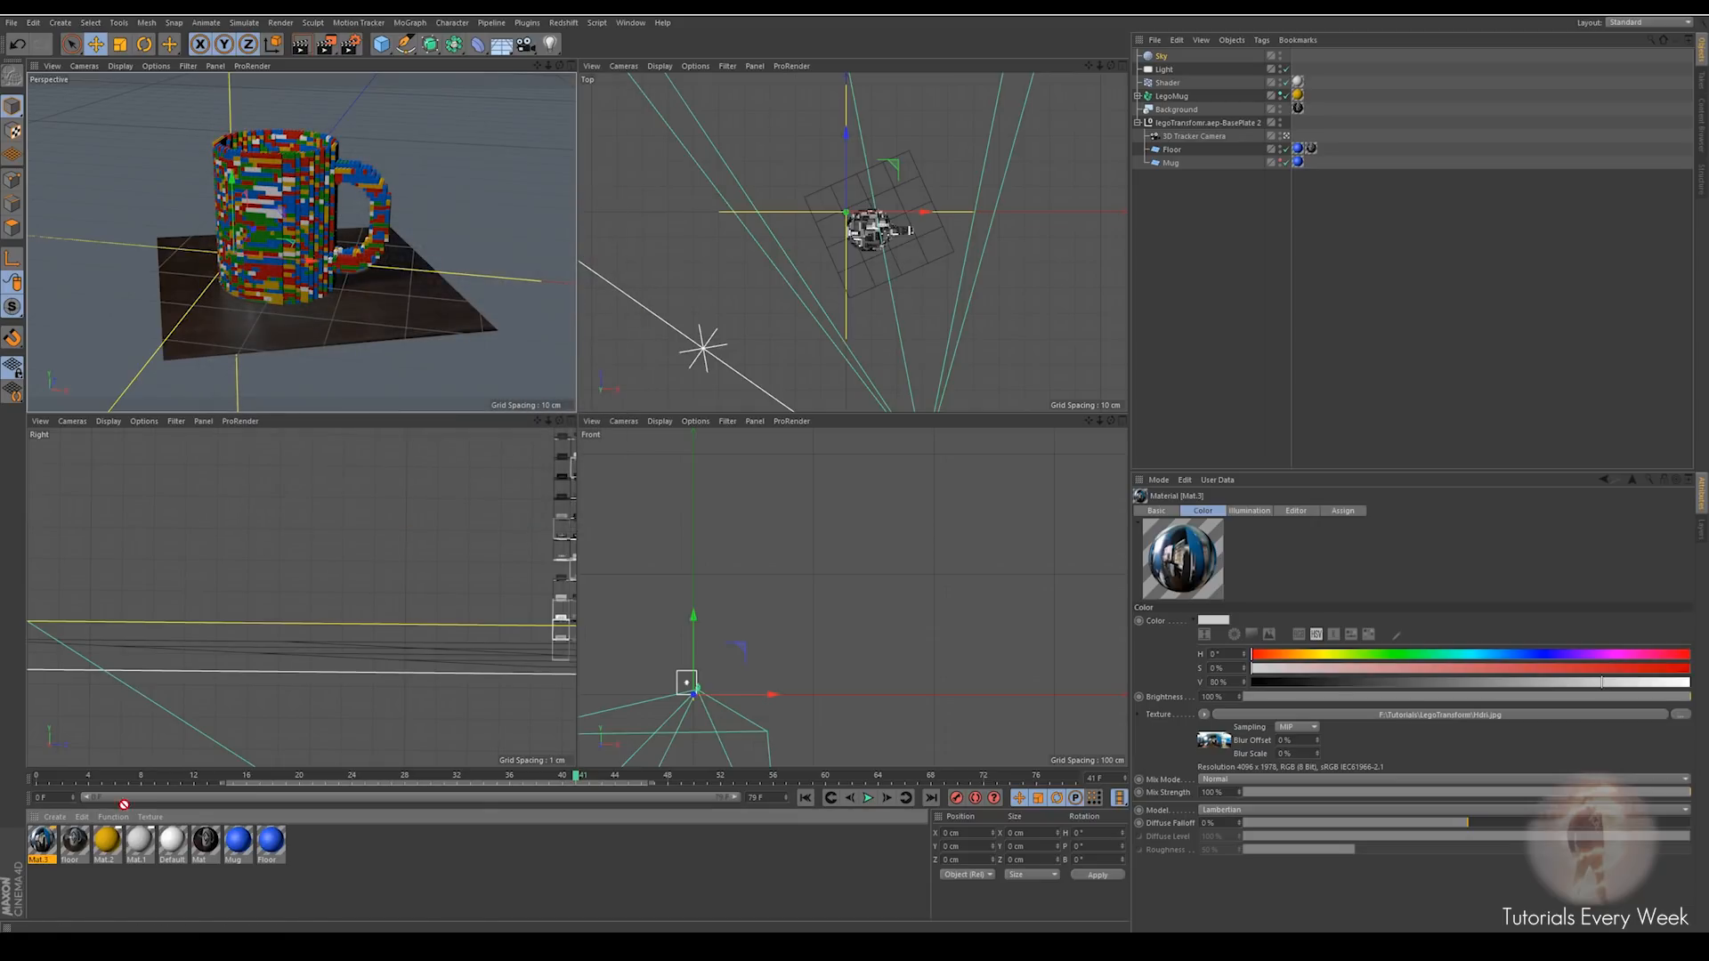
Apply the HDRI material to the Sky object and add a Compositing tag to the Sky
{"action": "left_click_drag", "start_coordinate": [1162, 59], "coordinate": [1164, 59]}
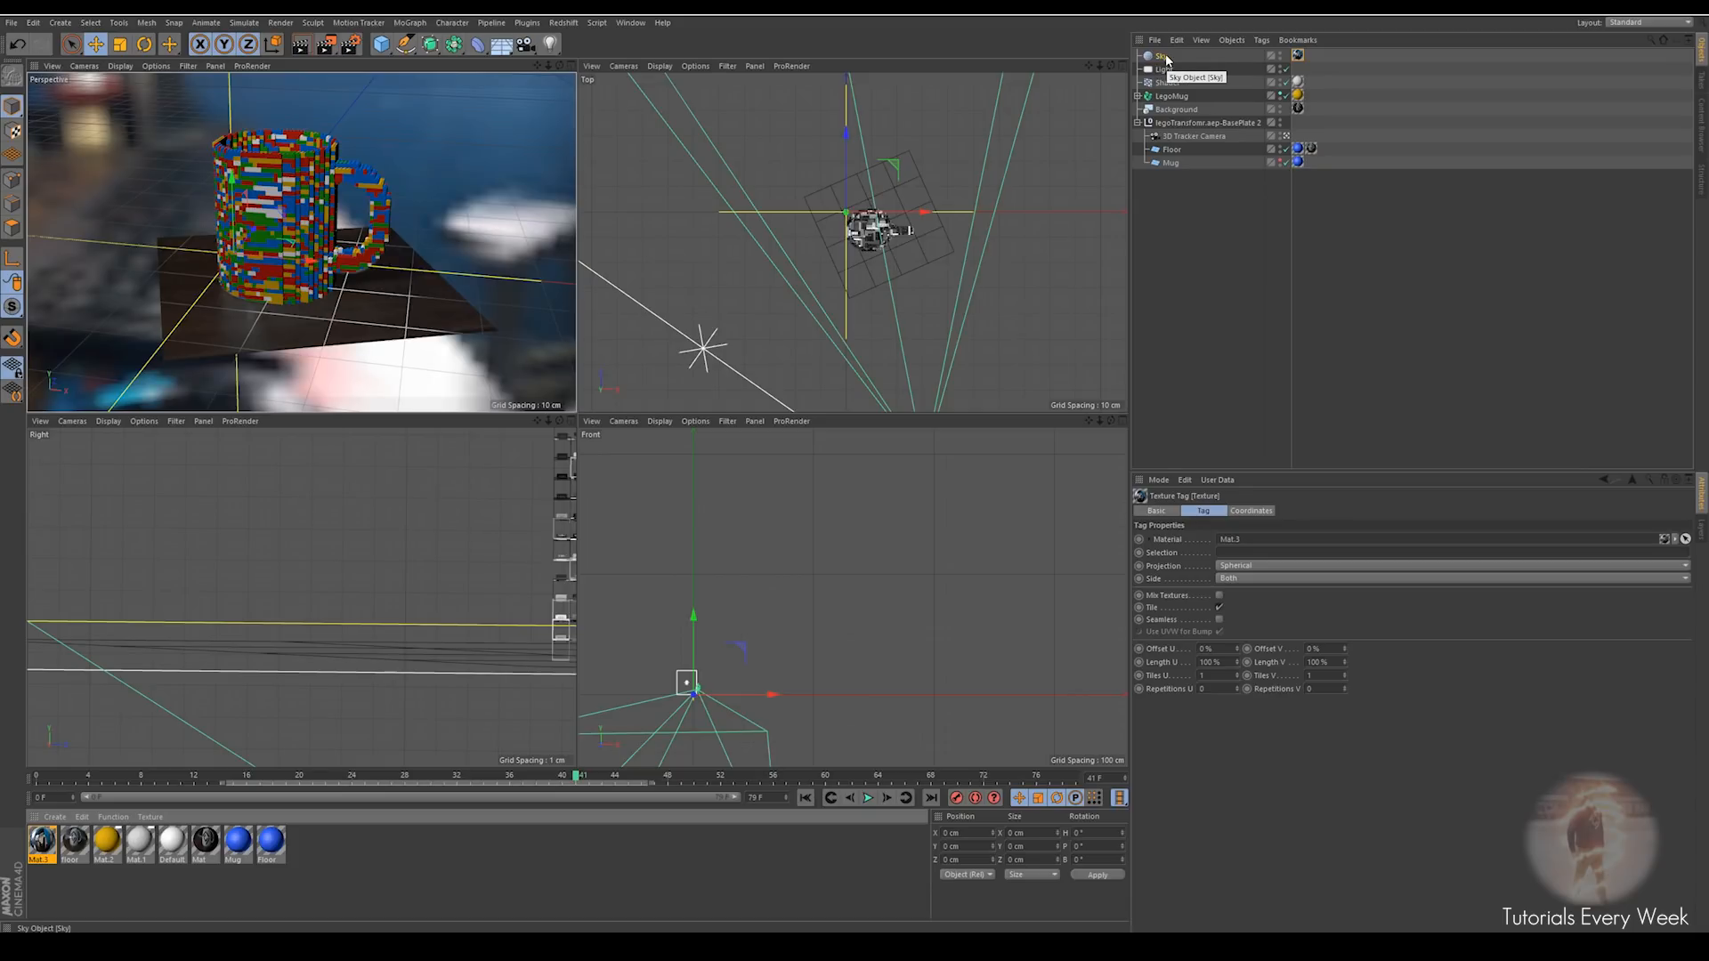
{"action": "right_click", "coordinate": [1166, 59]}
{"action": "mouse_move", "coordinate": [1203, 64]}
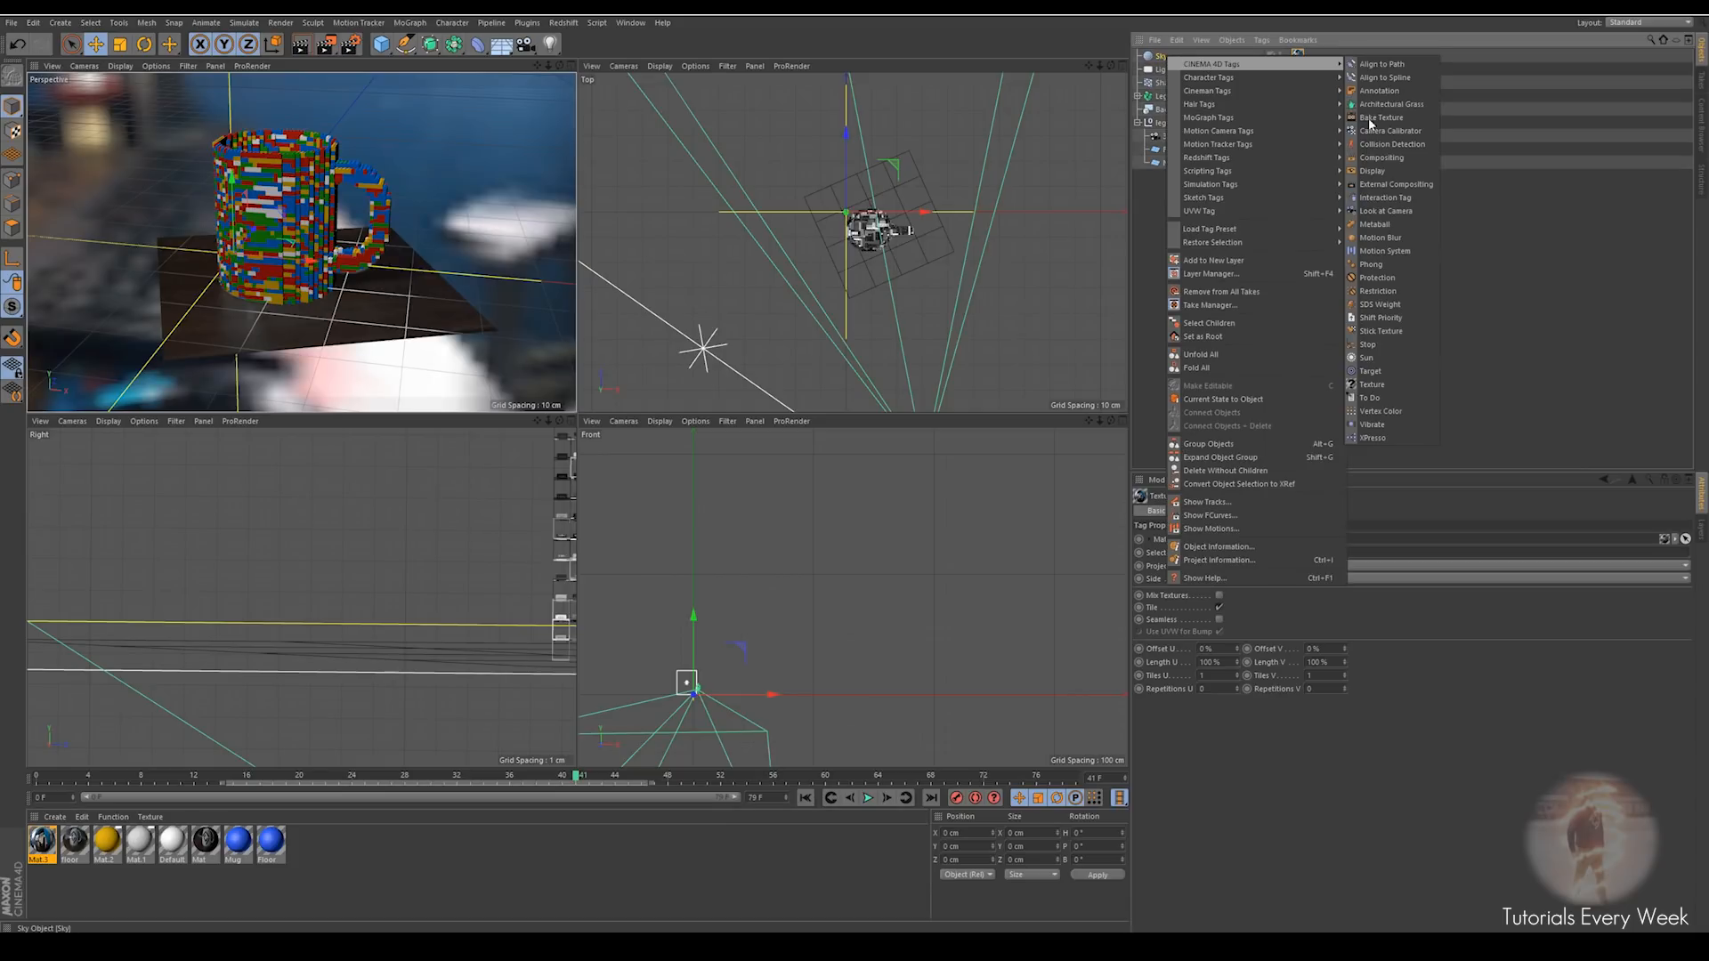
{"action": "left_click", "coordinate": [1378, 157]}
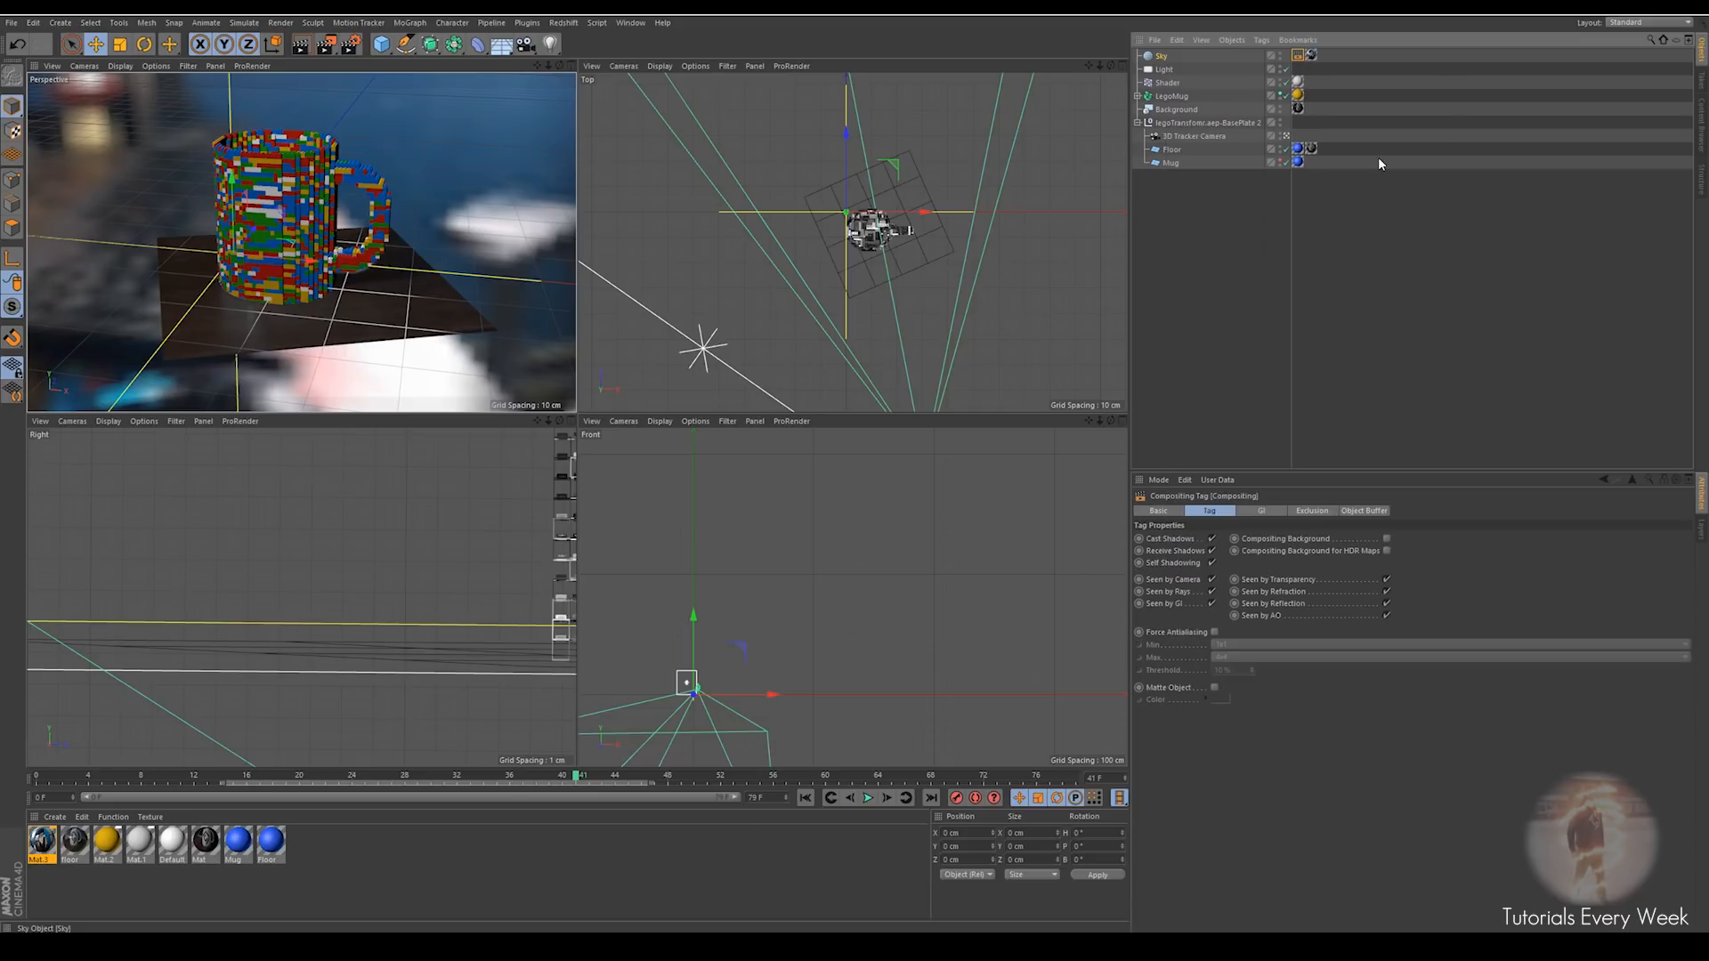
Turn off Seen by Camera in the Sky object's compositing tag
{"action": "left_click", "coordinate": [1210, 579]}
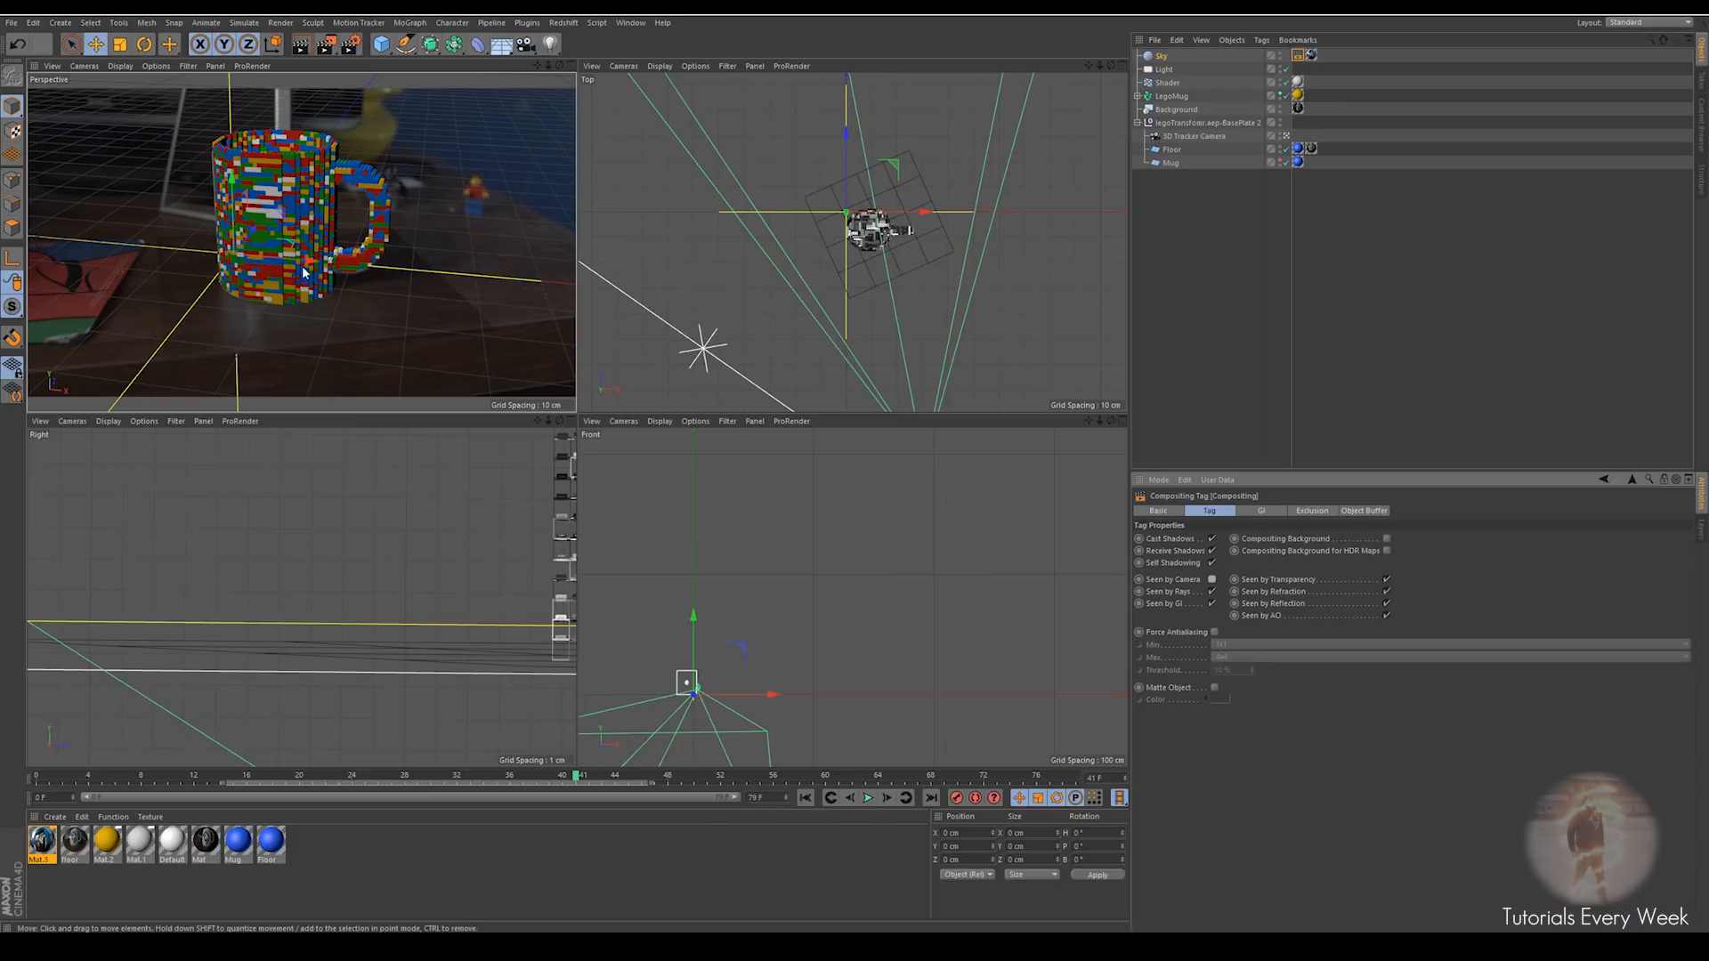
Set the Light object's intensity to 125%
{"action": "left_click", "coordinate": [1162, 69]}
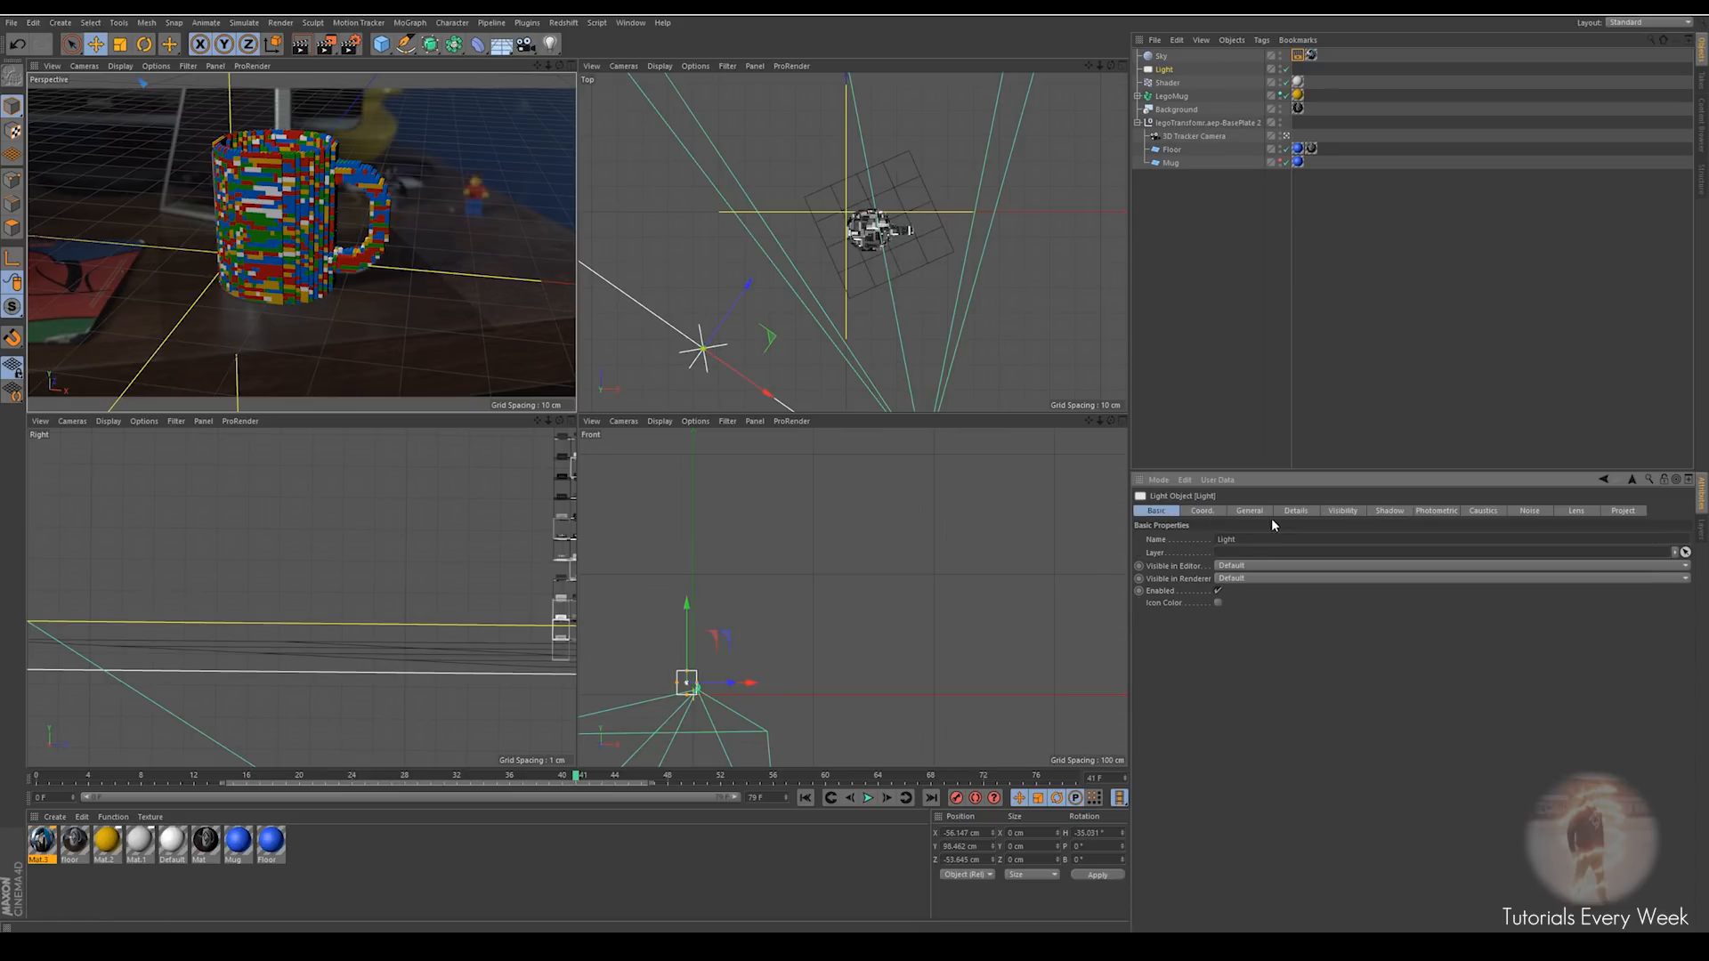
{"action": "left_click", "coordinate": [1255, 513]}
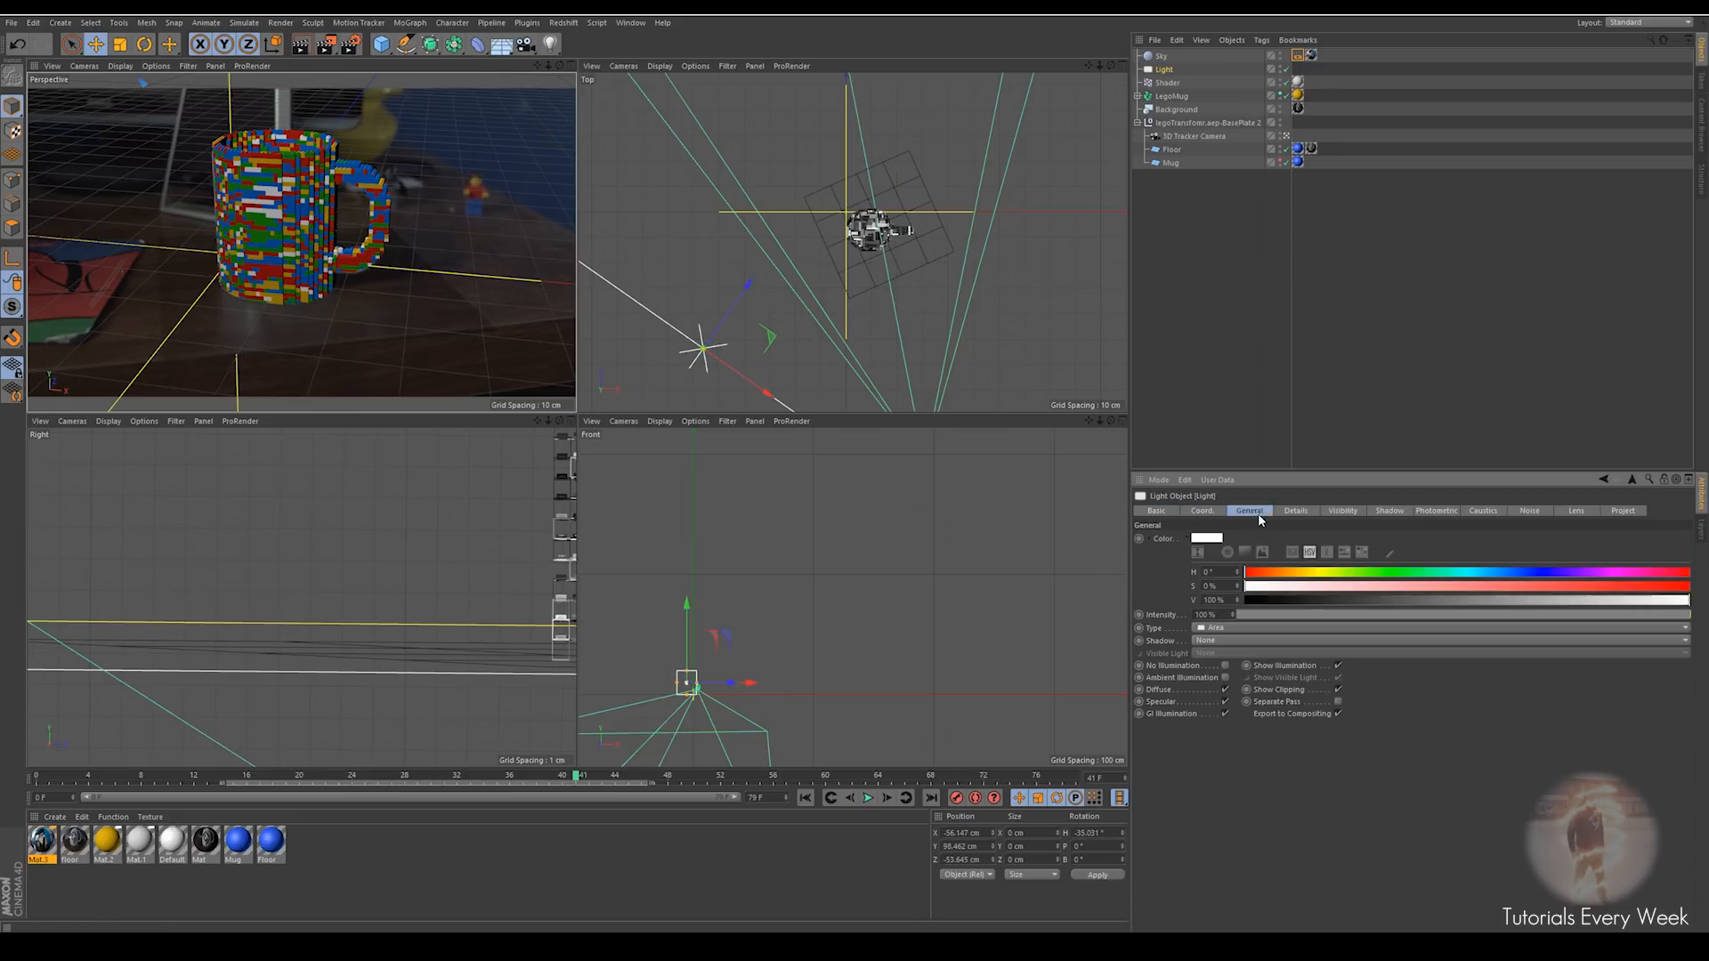
{"action": "left_click", "coordinate": [1211, 641]}
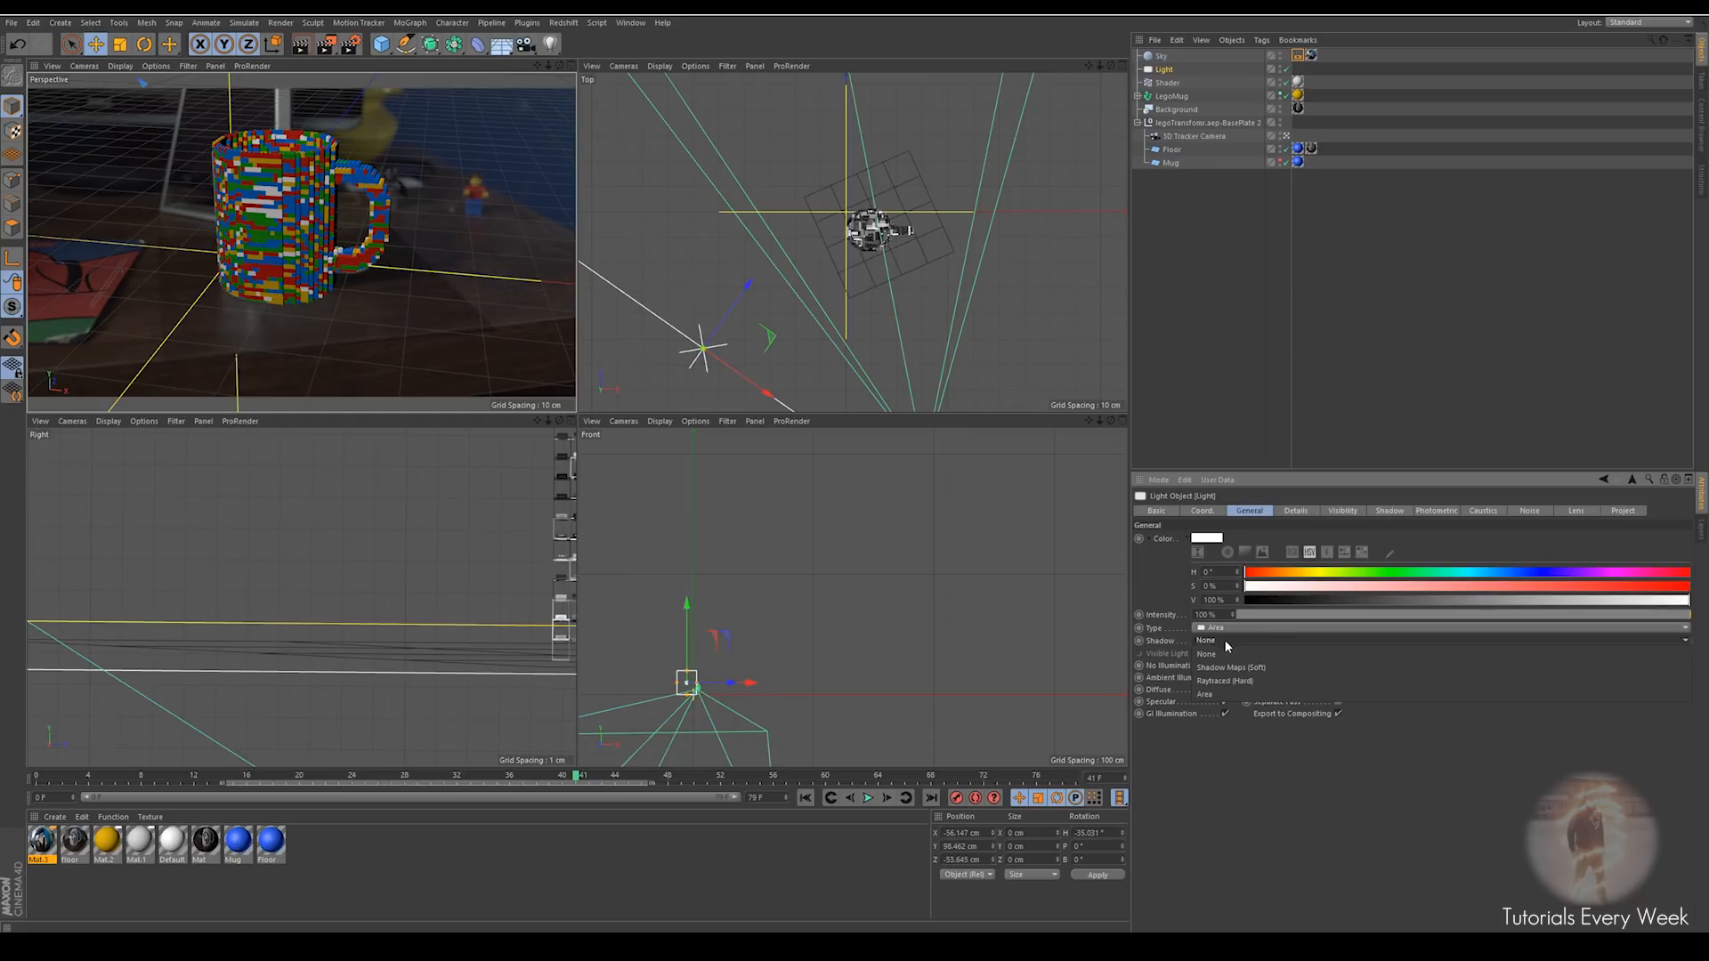
{"action": "left_click", "coordinate": [1224, 633]}
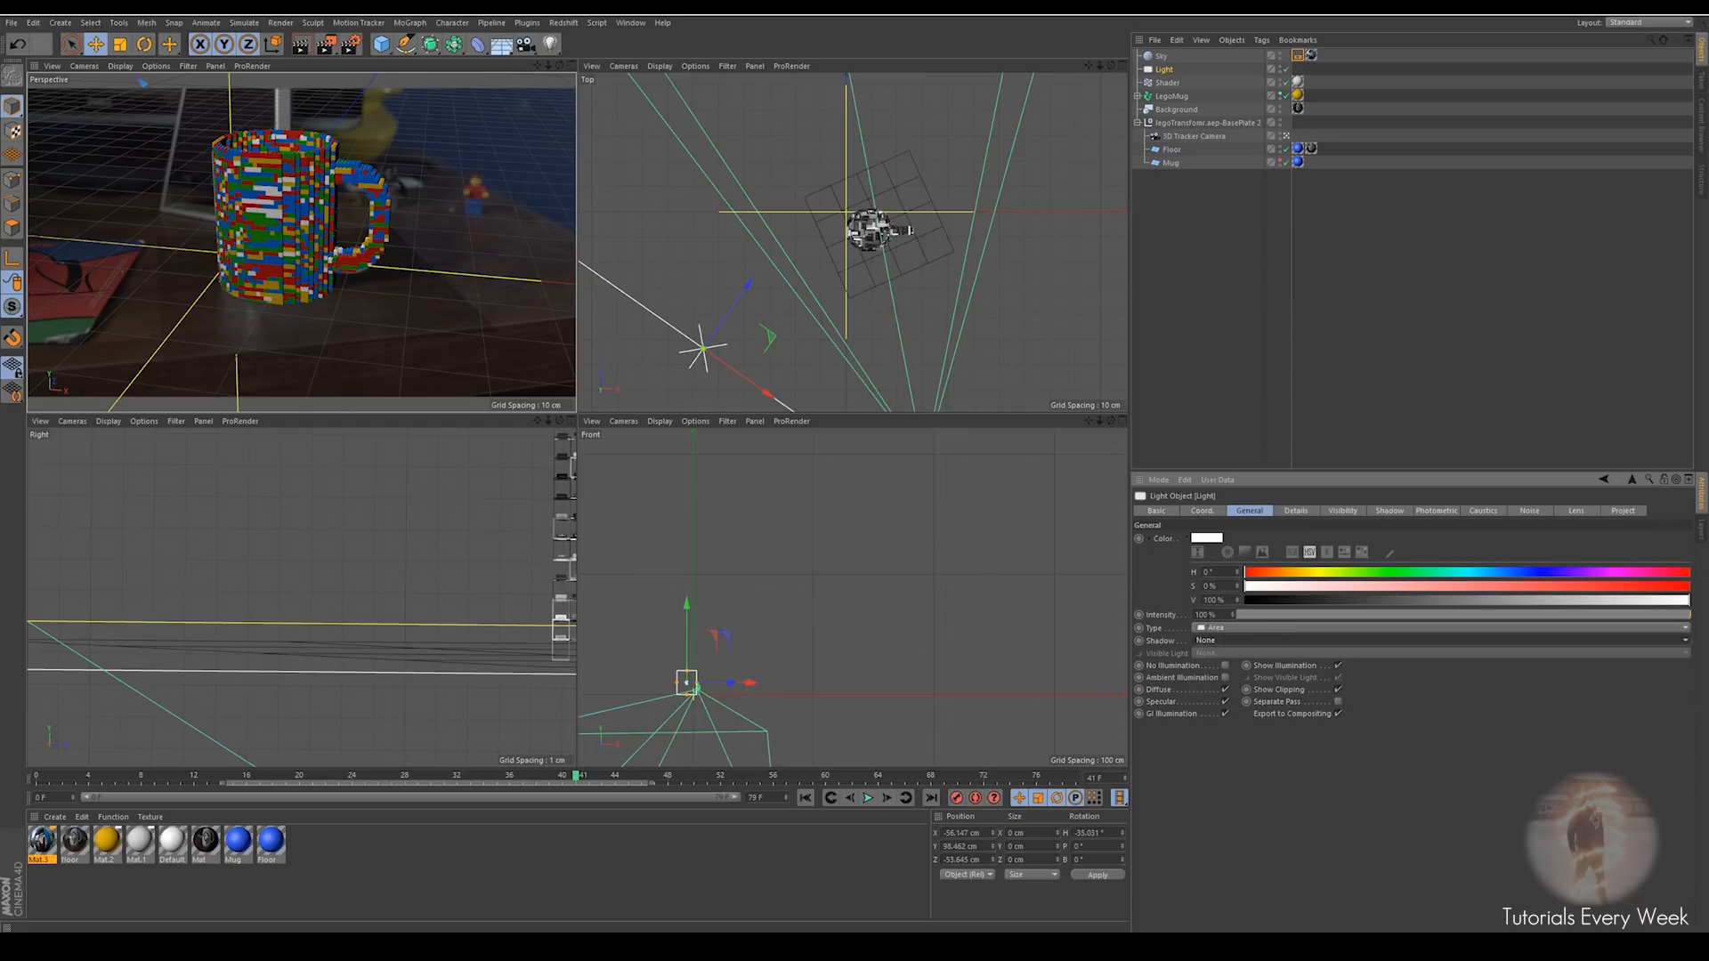
{"action": "left_click_drag", "start_coordinate": [1216, 616], "coordinate": [1177, 620]}
{"action": "type", "text": "125"}
{"action": "key", "text": "Return"}
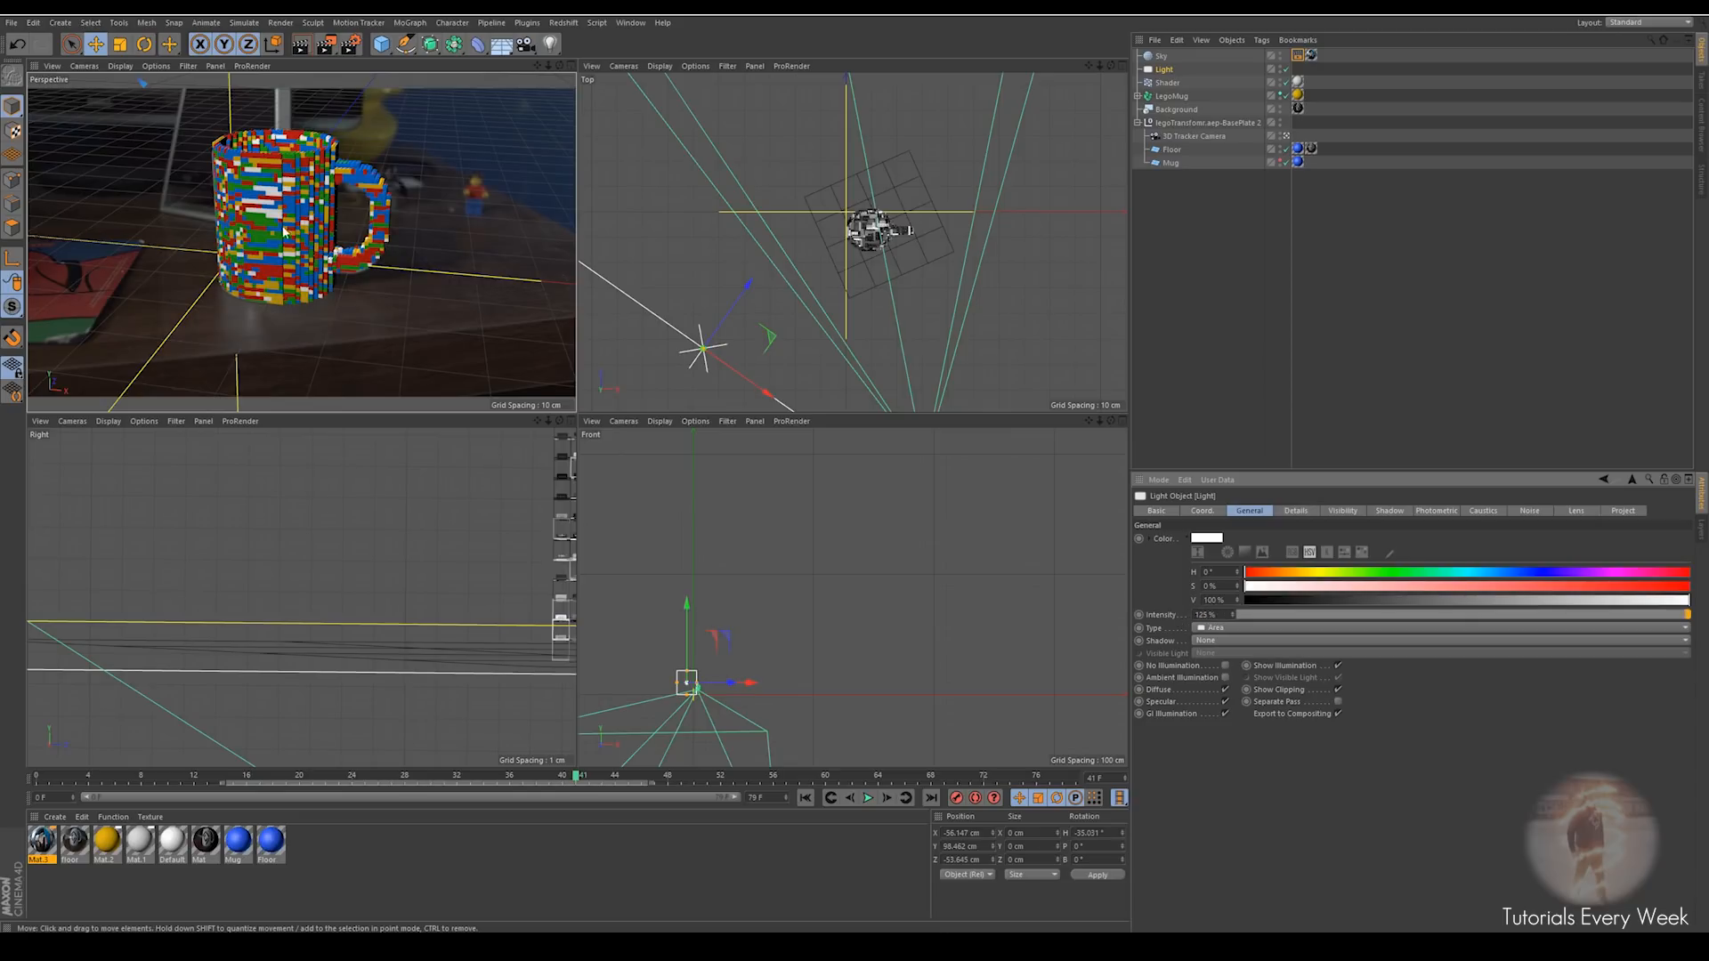
{"action": "left_click", "coordinate": [1342, 511]}
Add the Floor object to the exclusion list of the Sky's compositing tag, in Exclude mode
{"action": "left_click", "coordinate": [347, 317]}
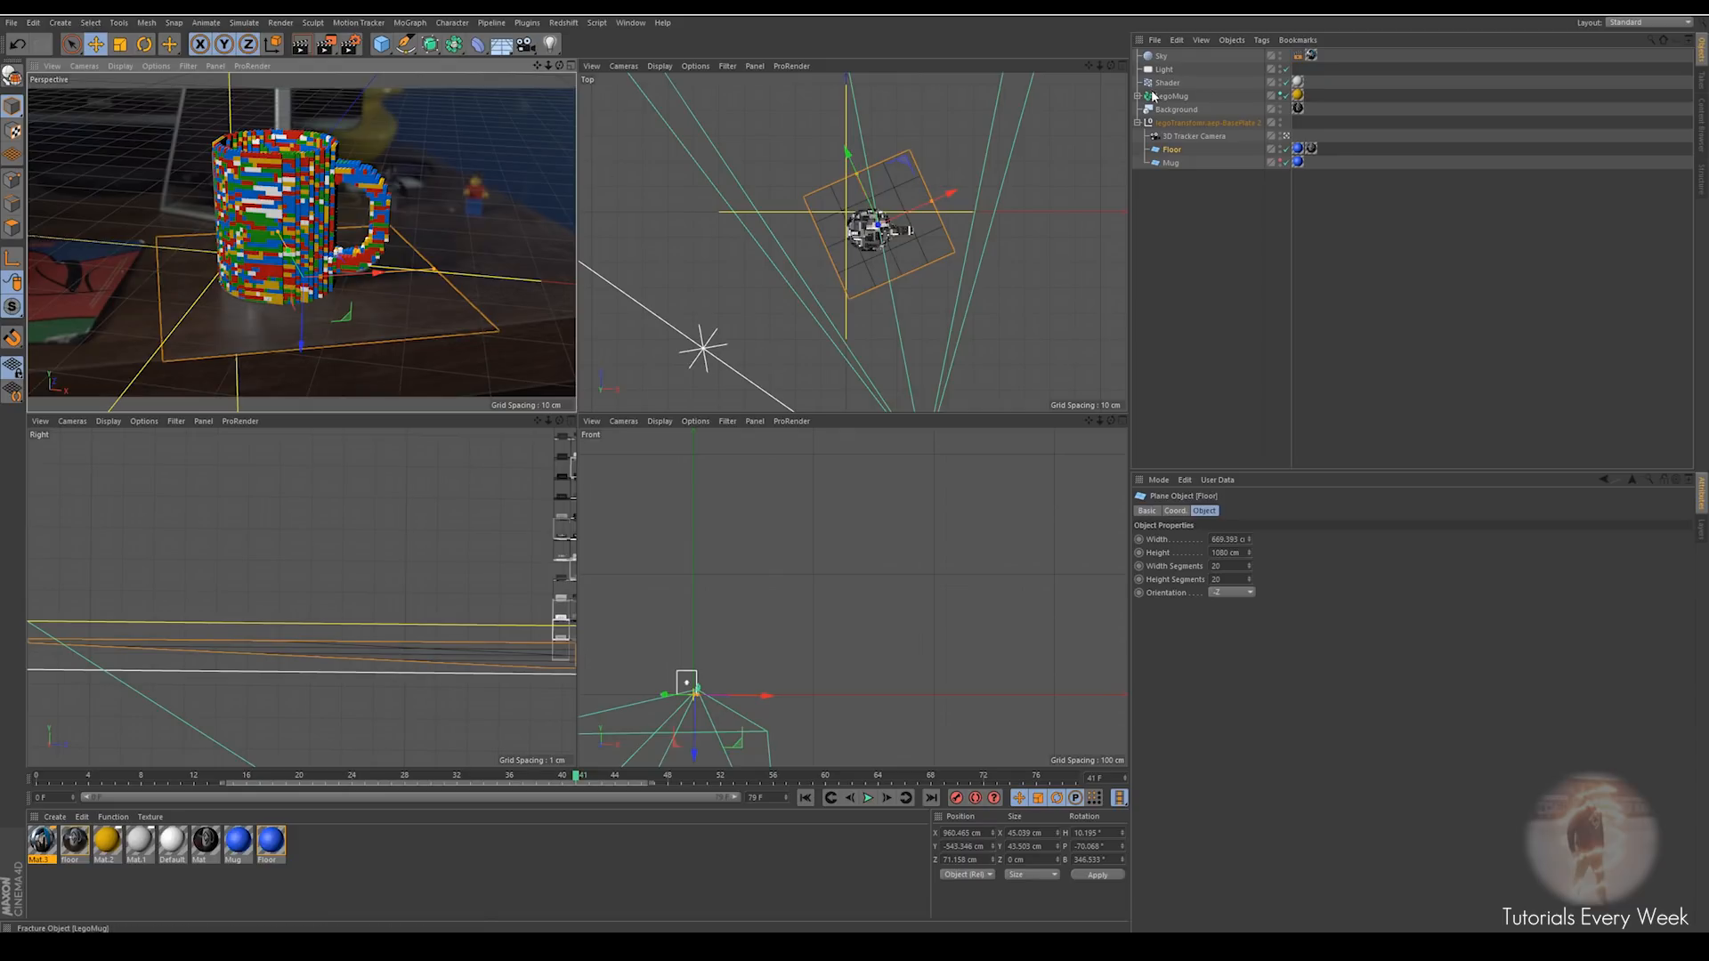
{"action": "left_click", "coordinate": [1162, 56]}
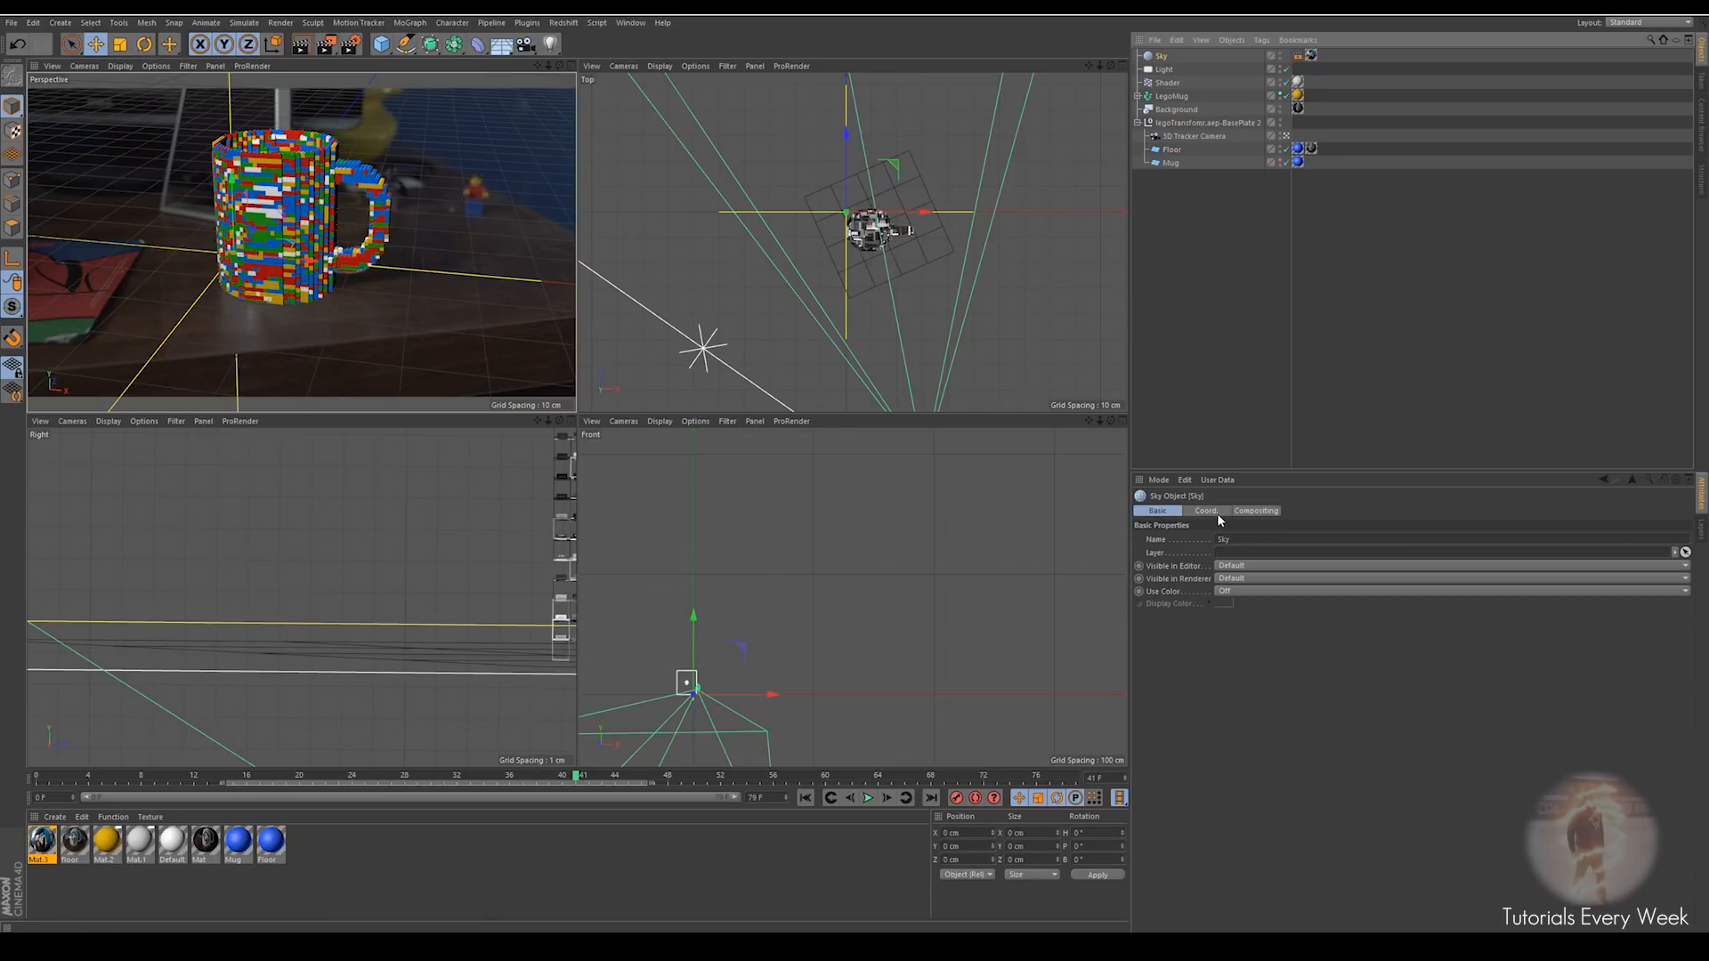
{"action": "left_click", "coordinate": [1256, 511]}
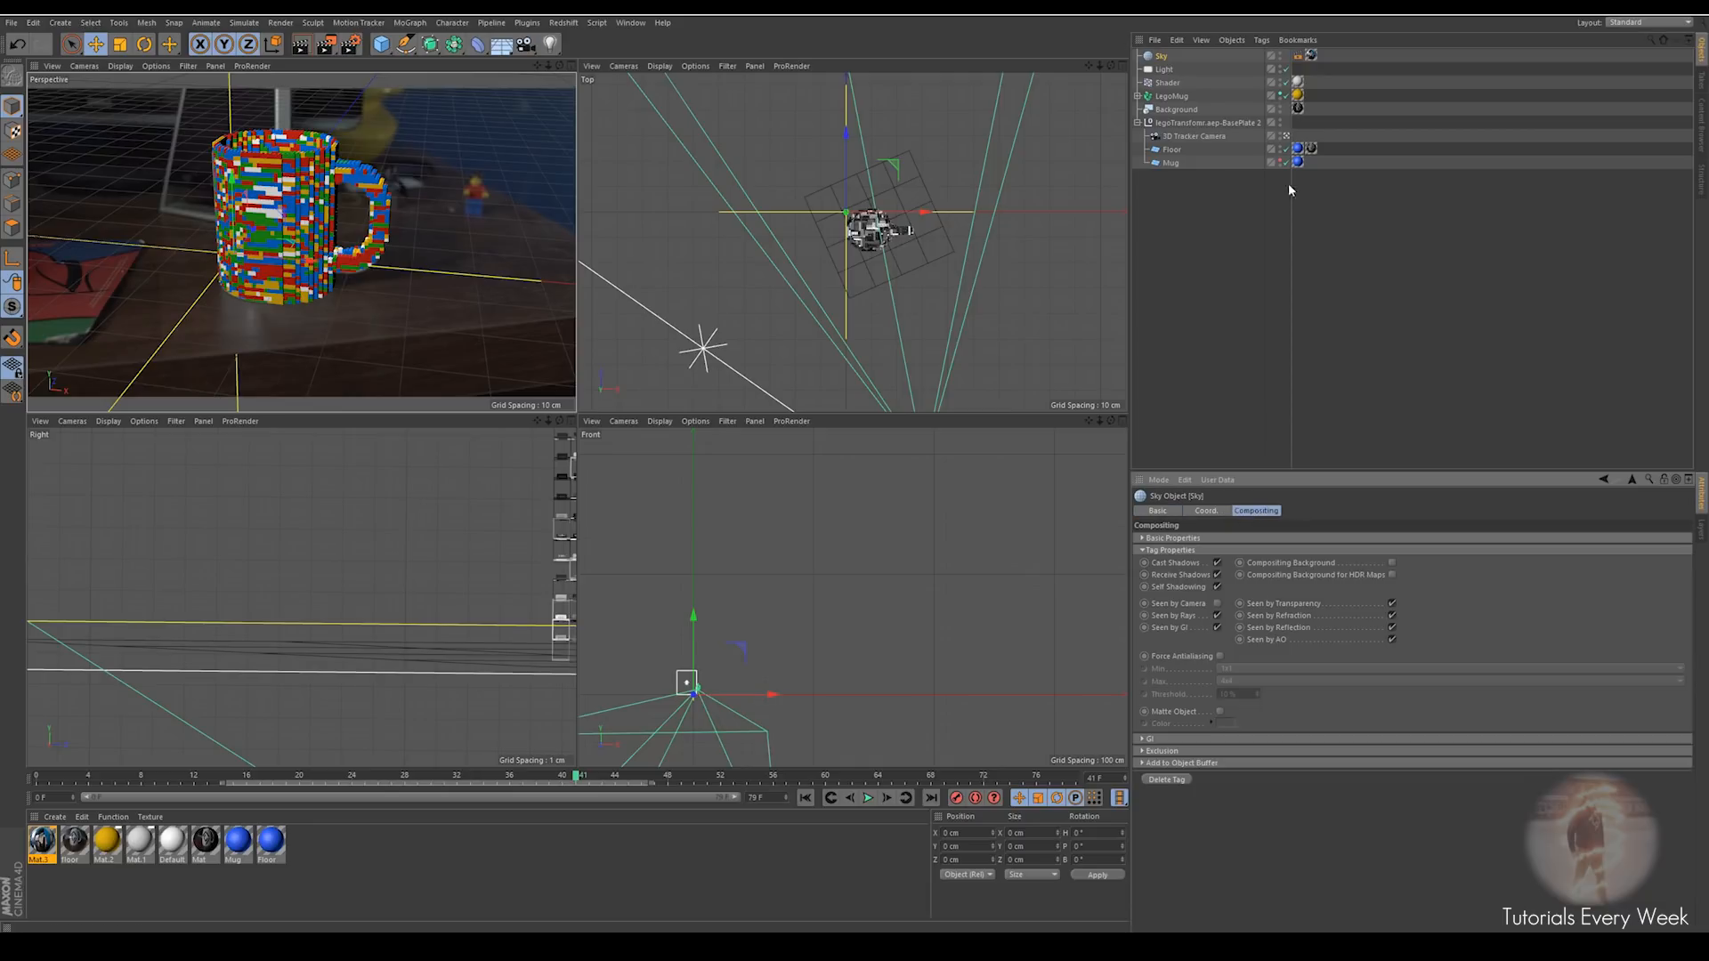
{"action": "left_click", "coordinate": [1299, 56]}
{"action": "left_click", "coordinate": [1365, 512]}
{"action": "left_click", "coordinate": [1335, 512]}
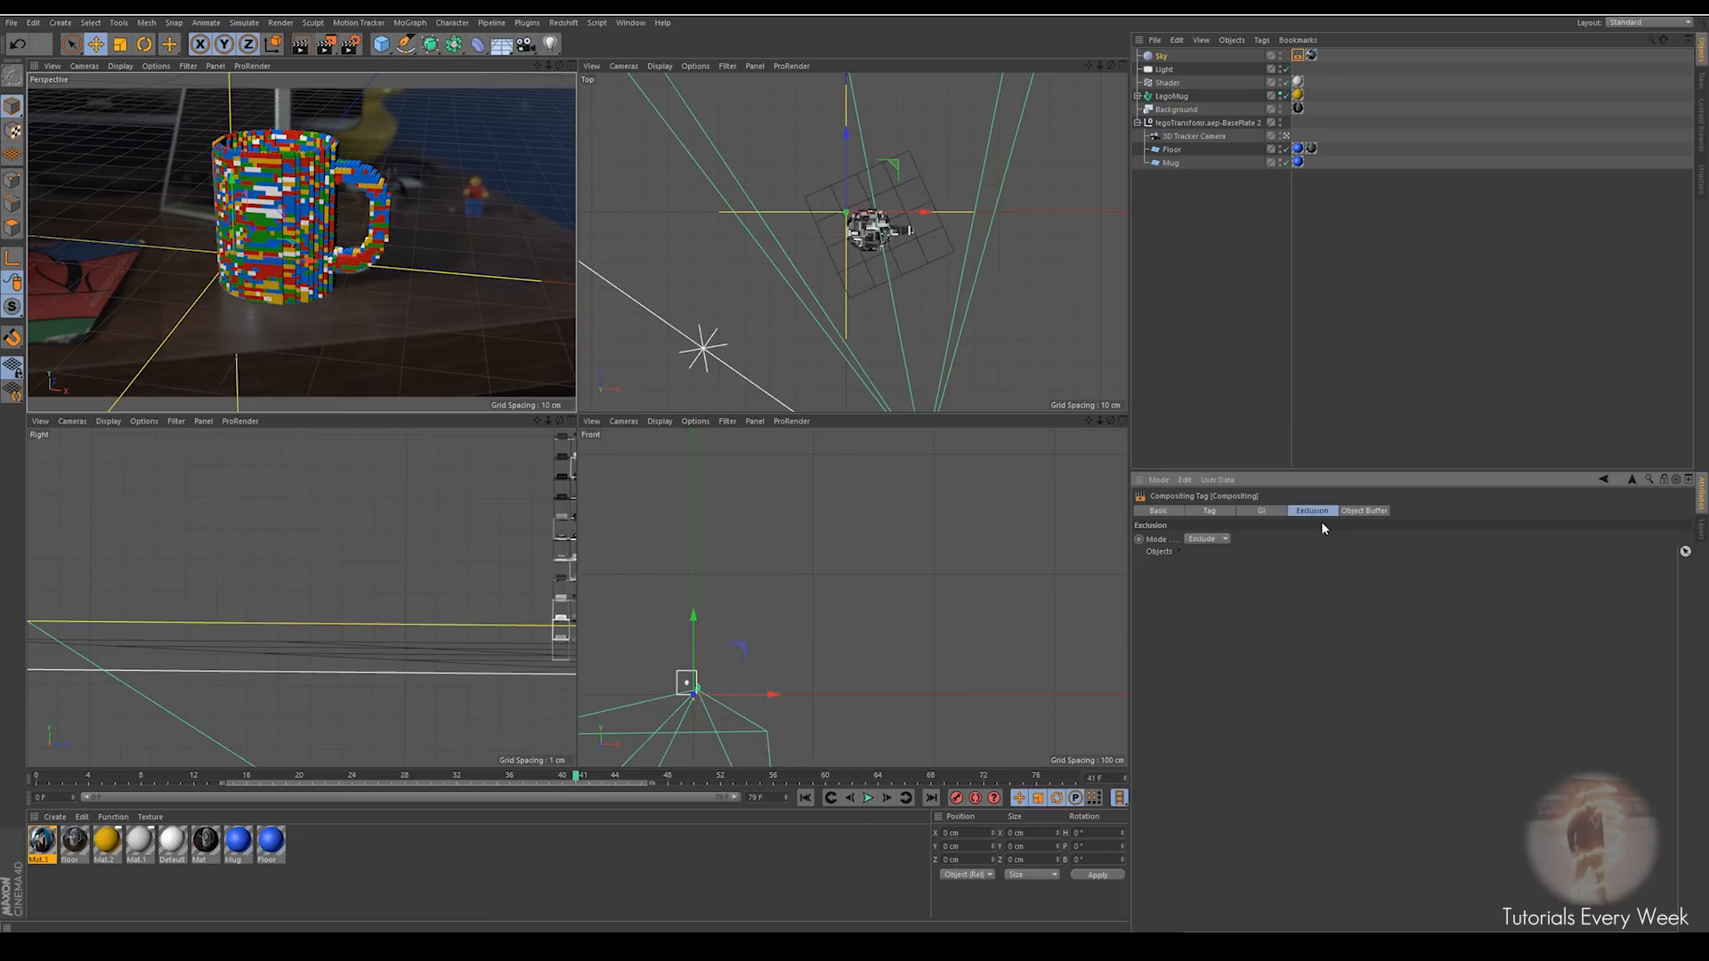
{"action": "left_click_drag", "start_coordinate": [1173, 150], "coordinate": [1236, 610]}
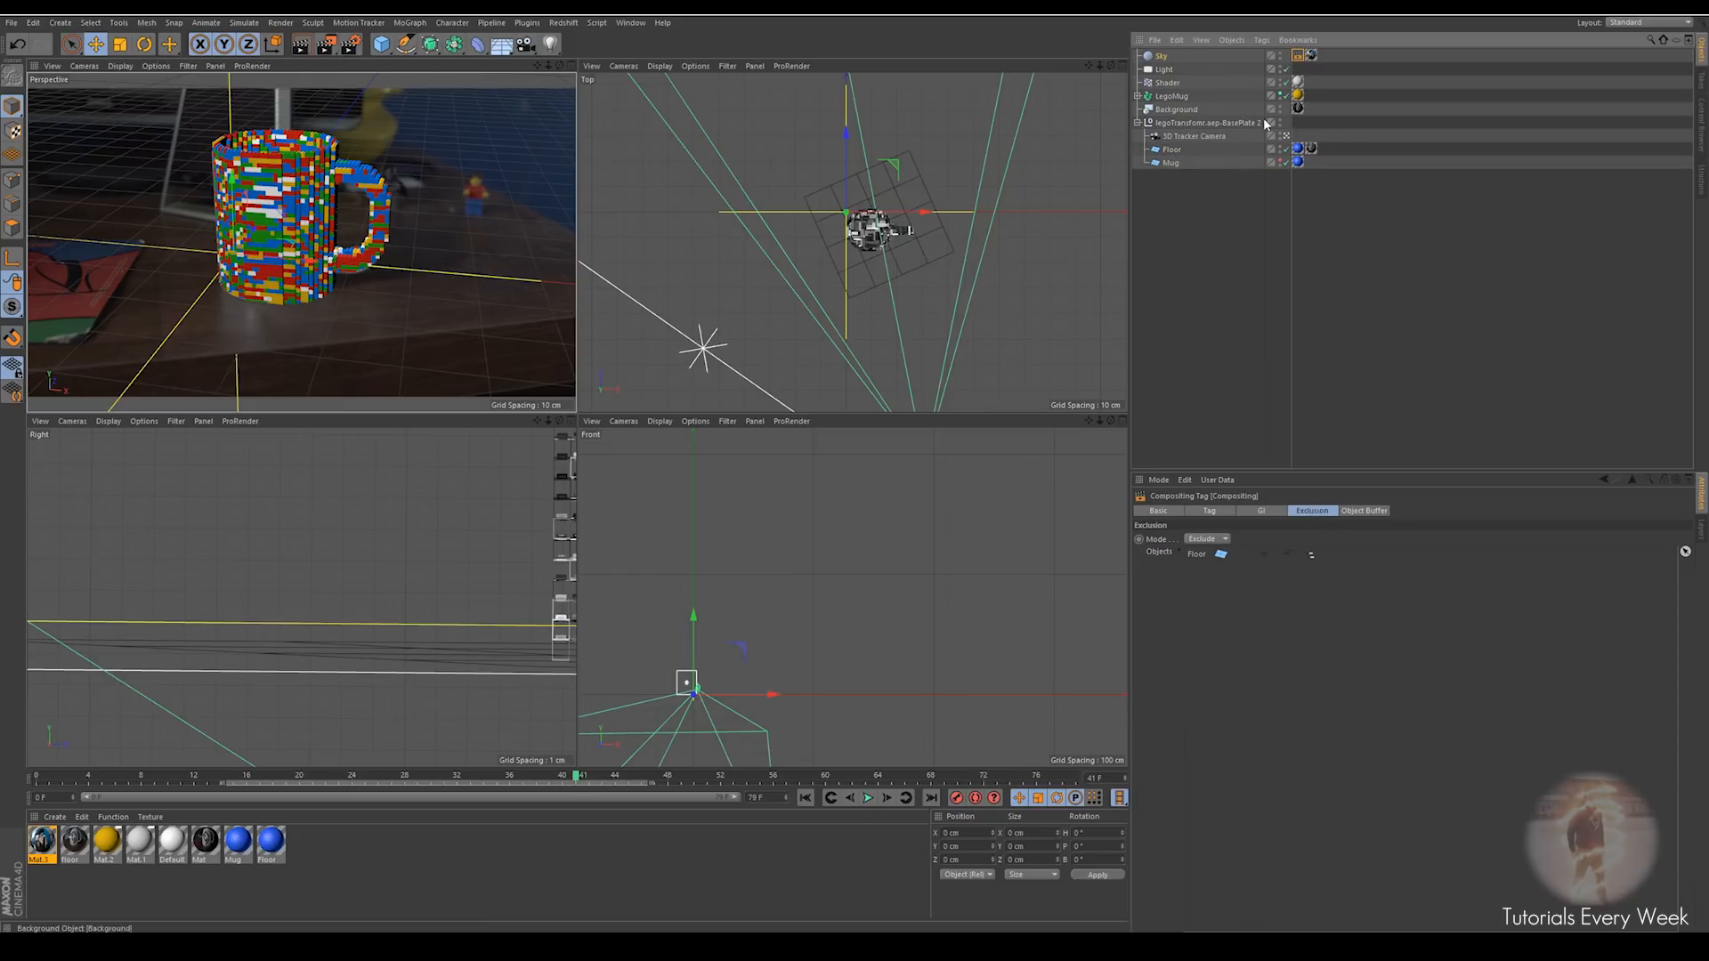
Remove the blue material tag from the Floor object, keeping its other texture tag
{"action": "left_click", "coordinate": [1295, 151]}
{"action": "key", "text": "Delete"}
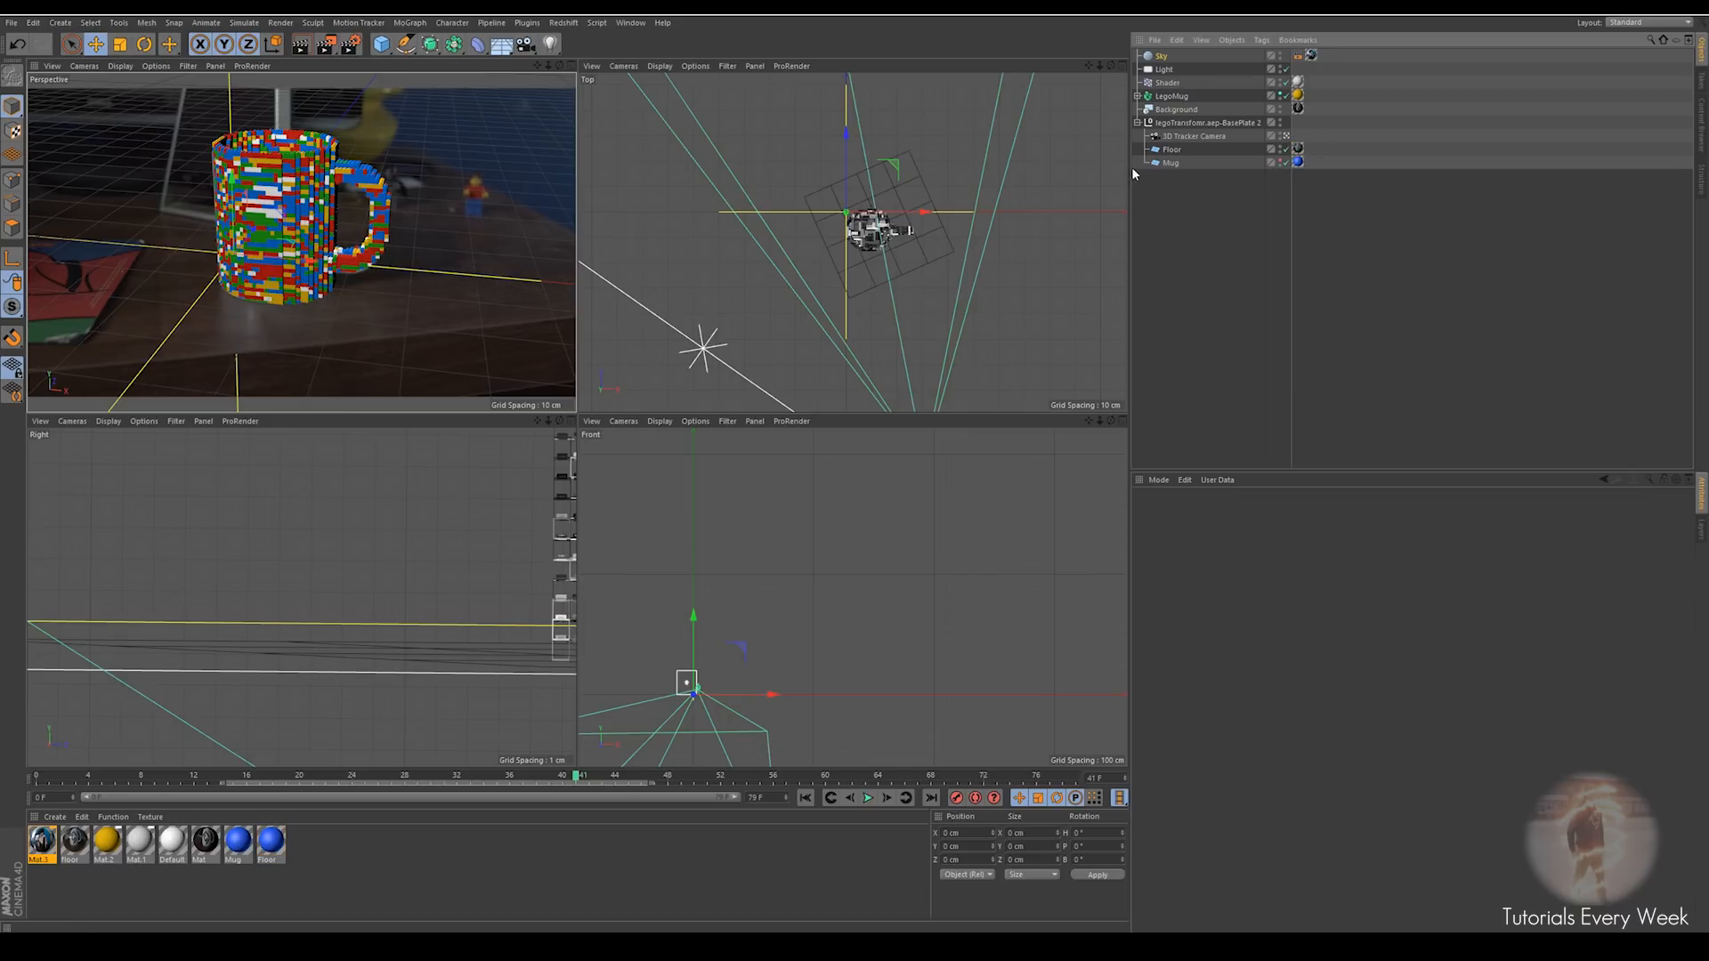
{"action": "left_click", "coordinate": [1312, 56]}
{"action": "left_click", "coordinate": [1298, 55]}
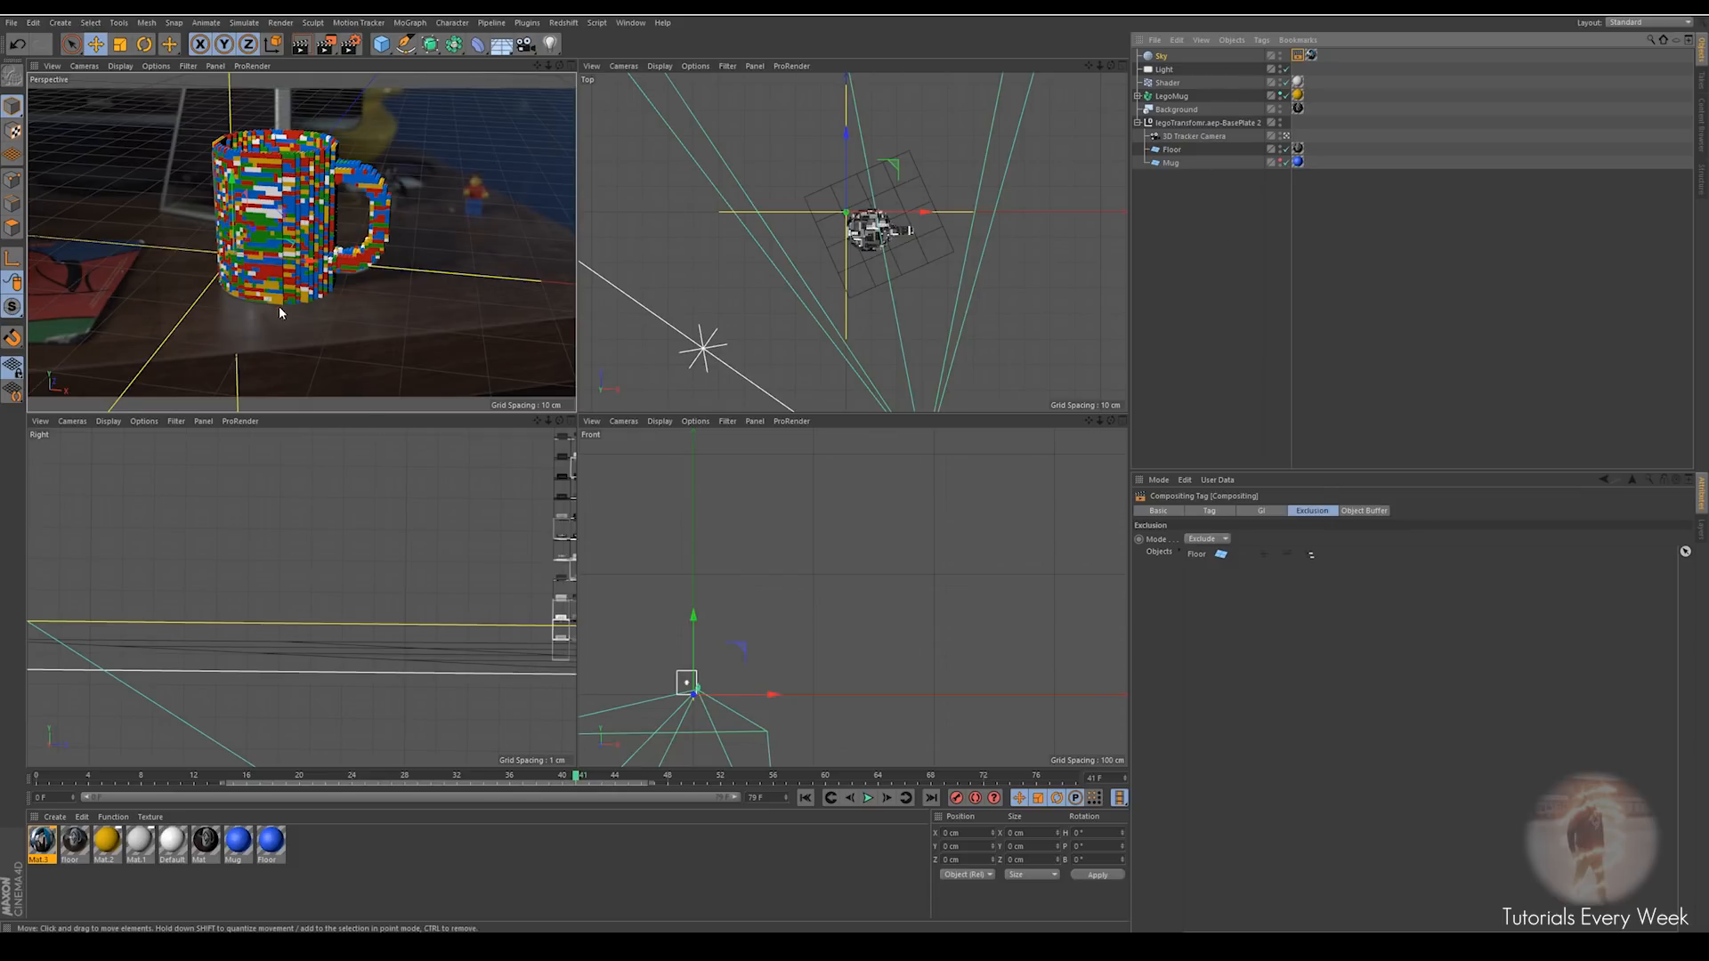
{"action": "left_click", "coordinate": [280, 233]}
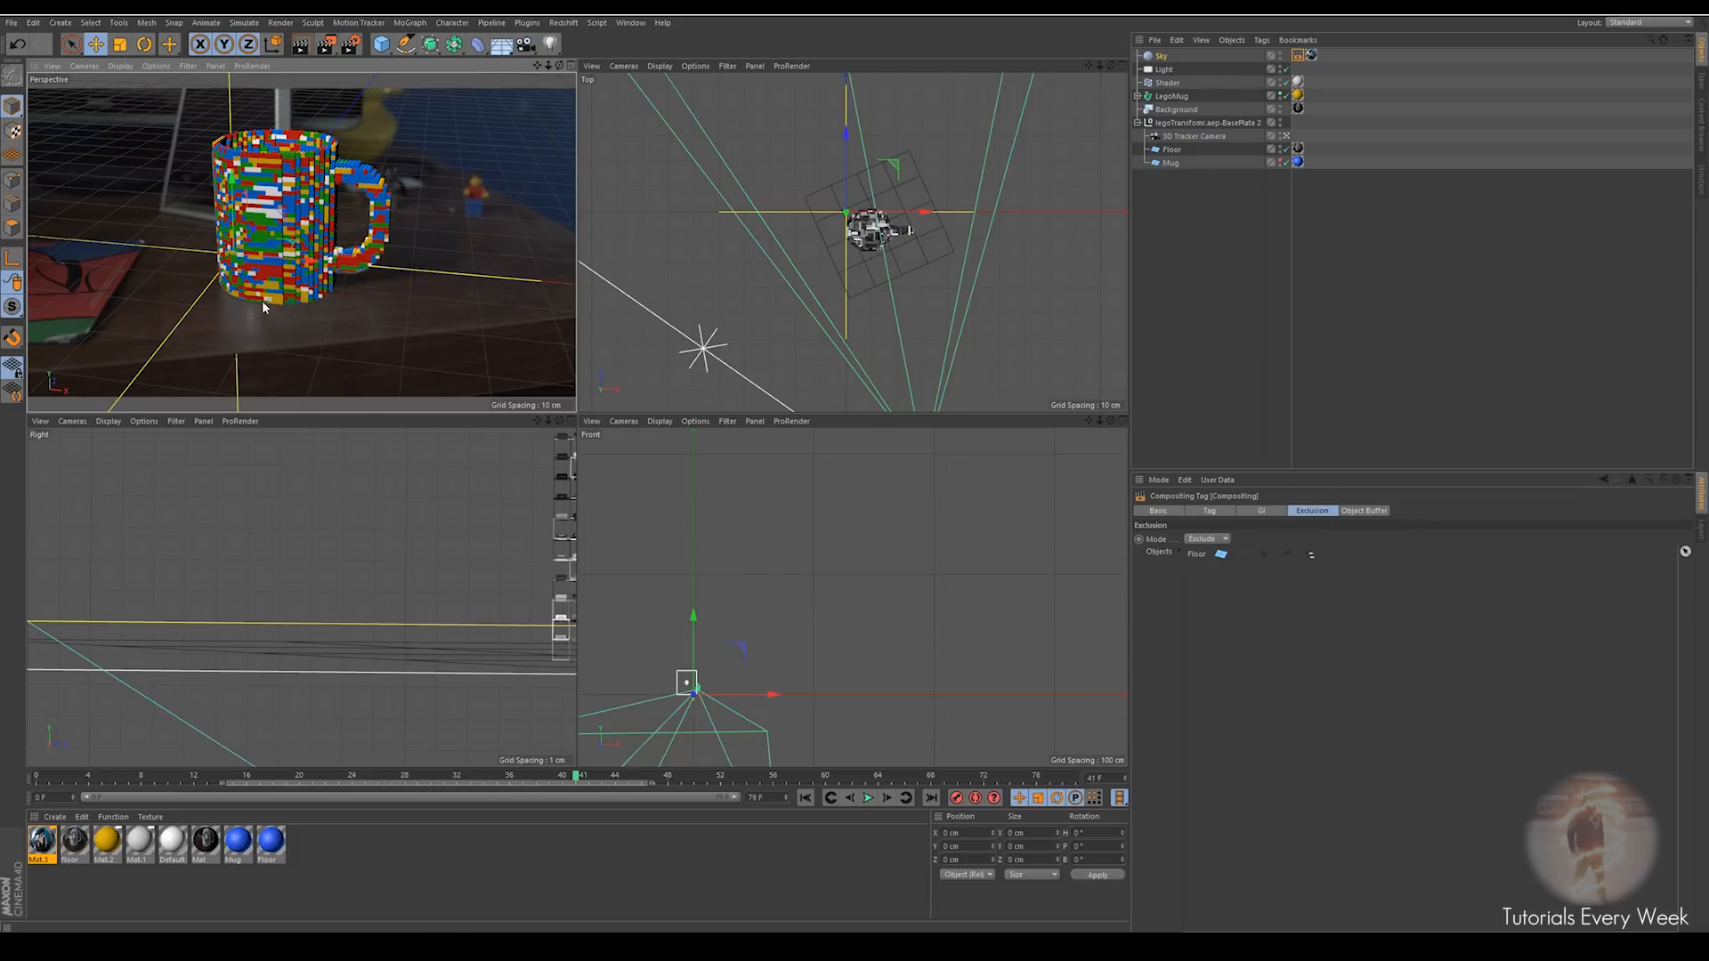
Add the Global Illumination and Ambient Occlusion effects to the render settings
{"action": "left_click", "coordinate": [352, 45]}
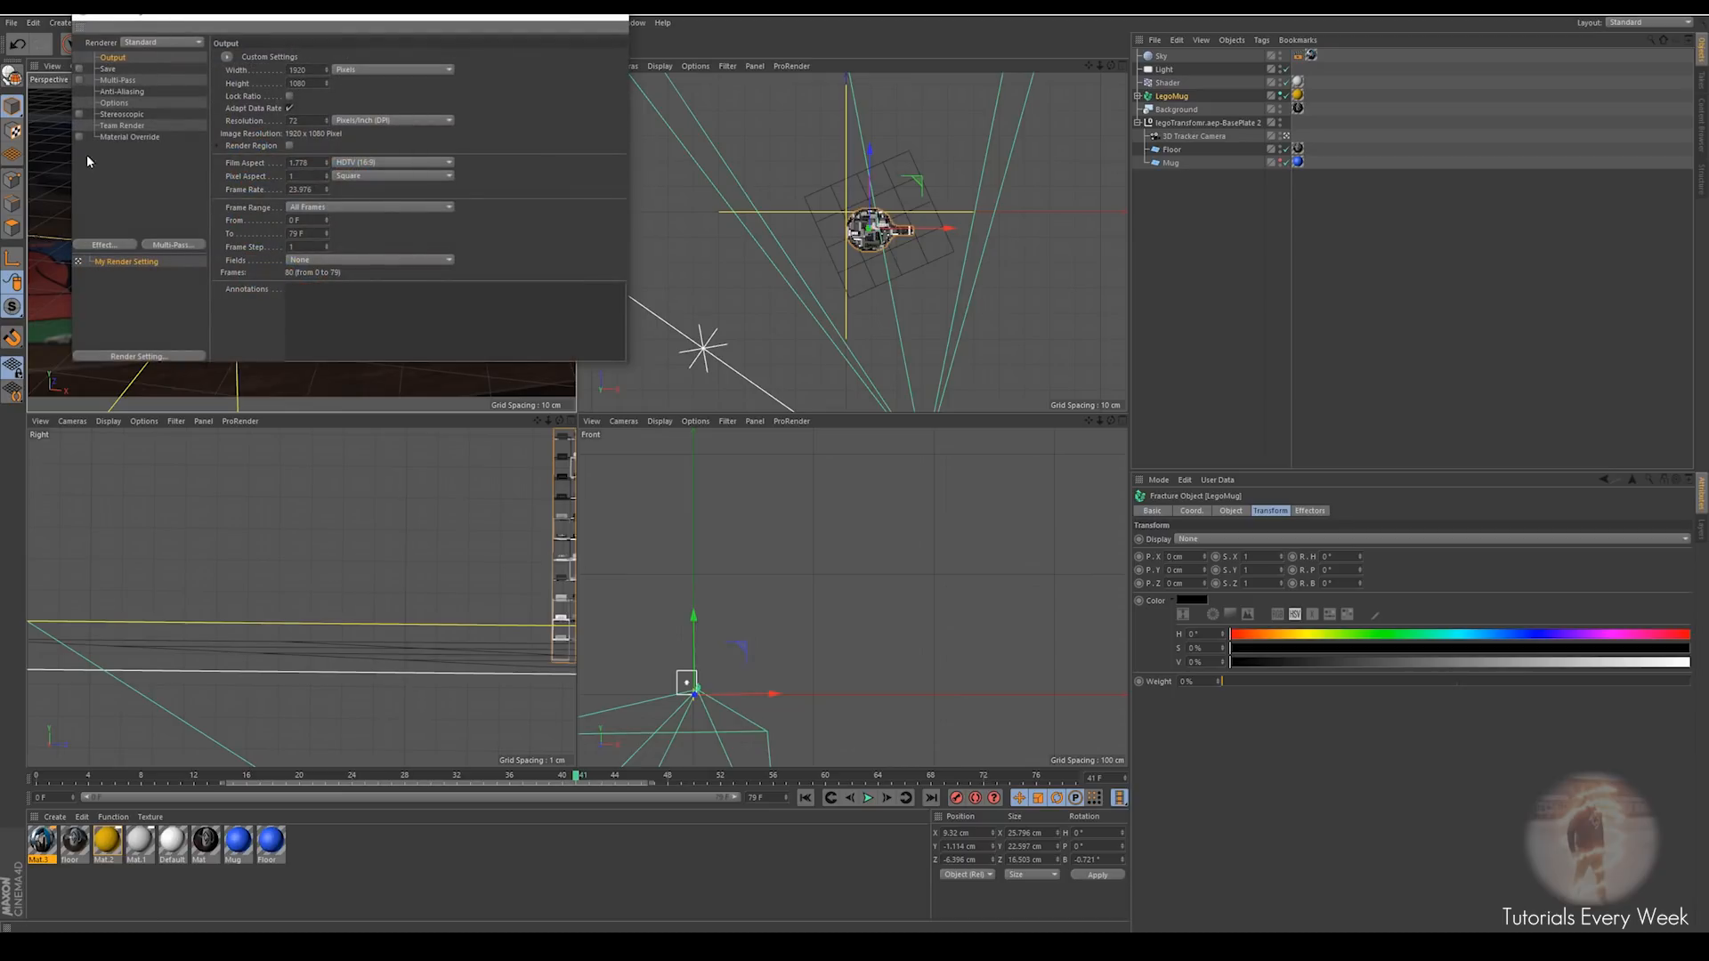
{"action": "left_click", "coordinate": [124, 246]}
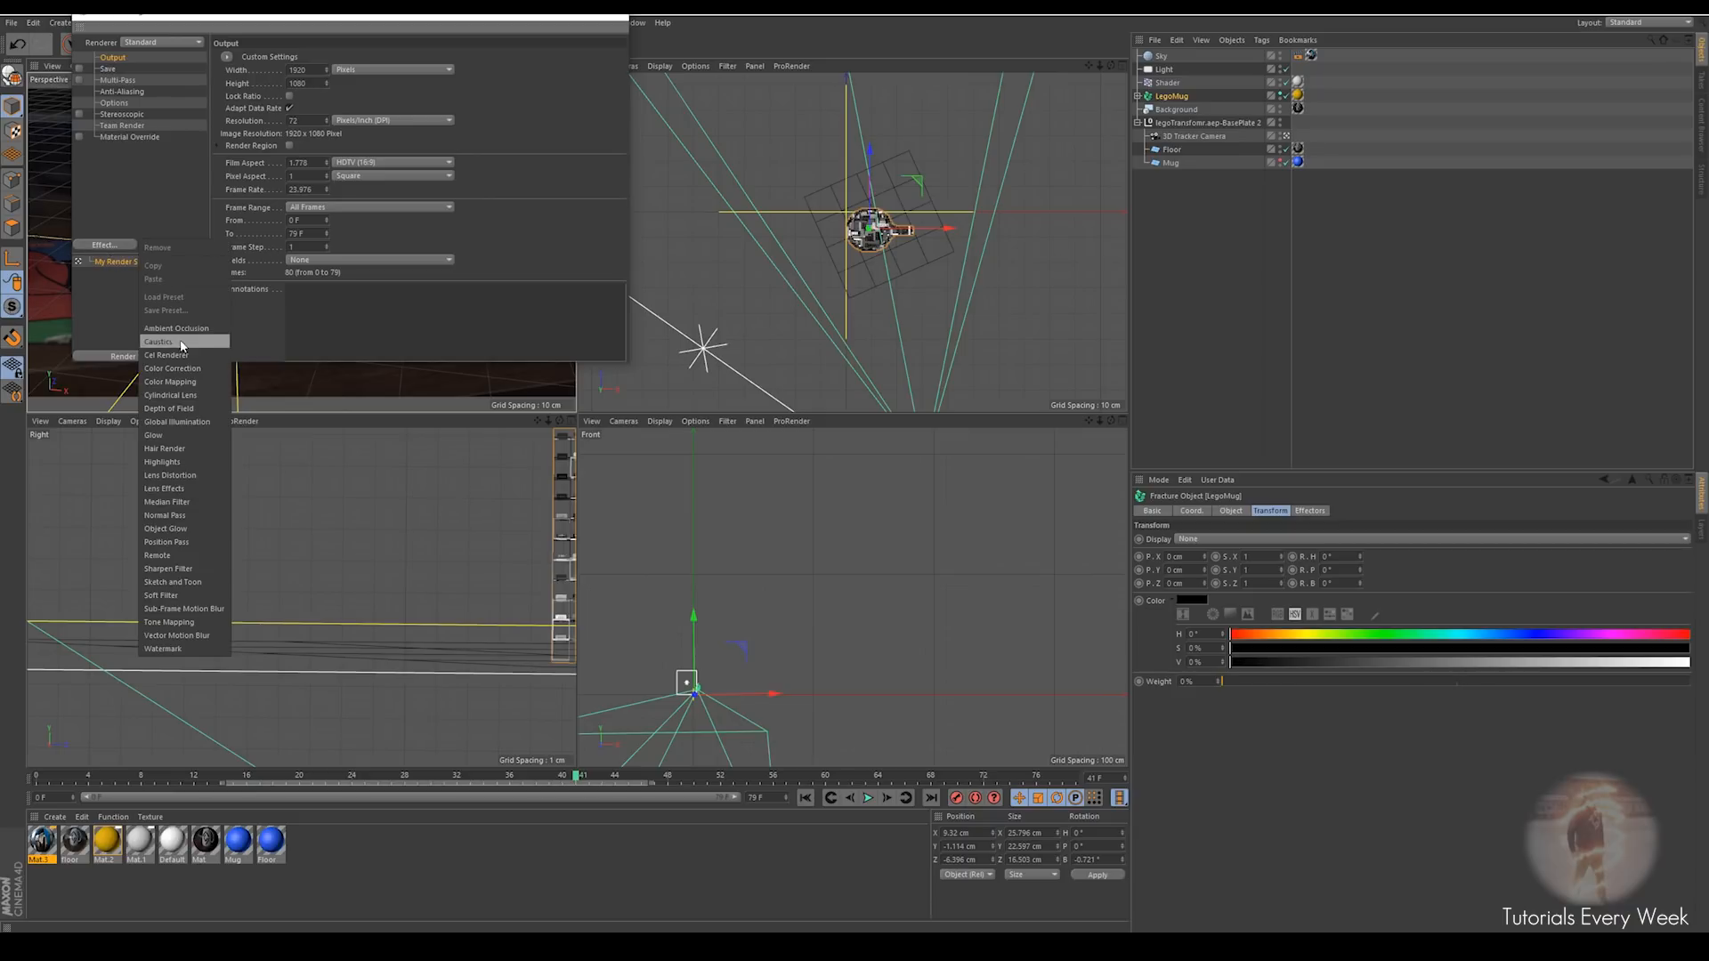
{"action": "left_click", "coordinate": [179, 422]}
{"action": "left_click", "coordinate": [114, 245]}
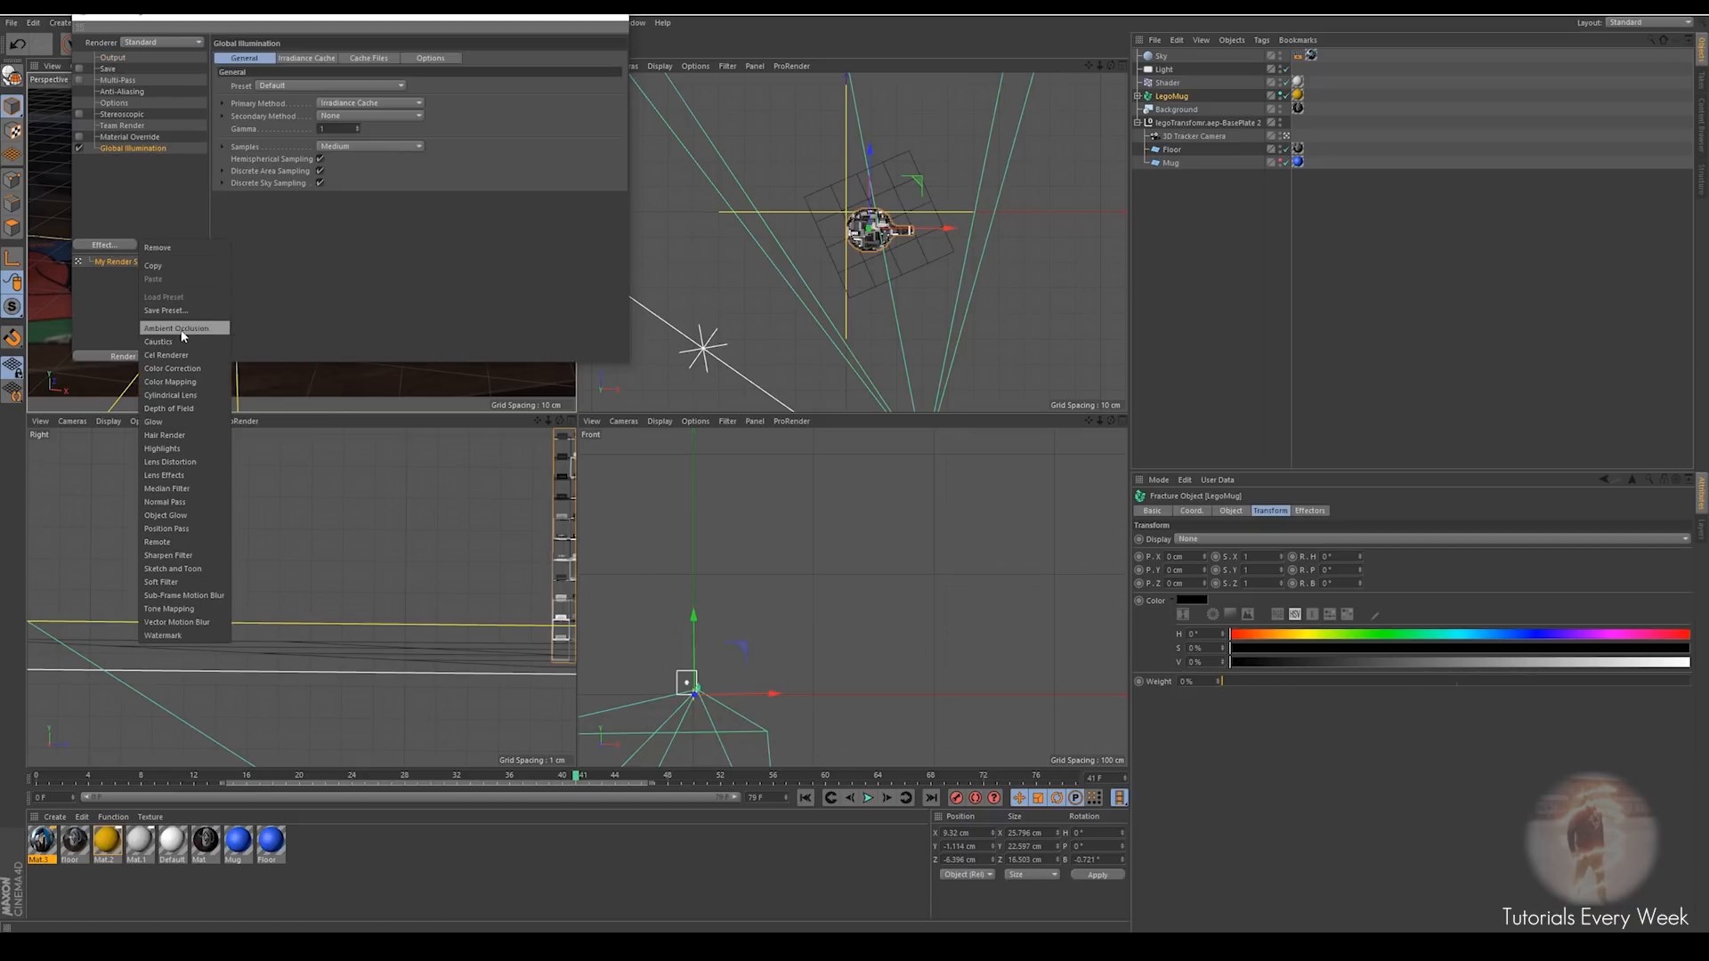
{"action": "left_click", "coordinate": [182, 335]}
Set the Global Illumination samples to Low
{"action": "left_click", "coordinate": [128, 148]}
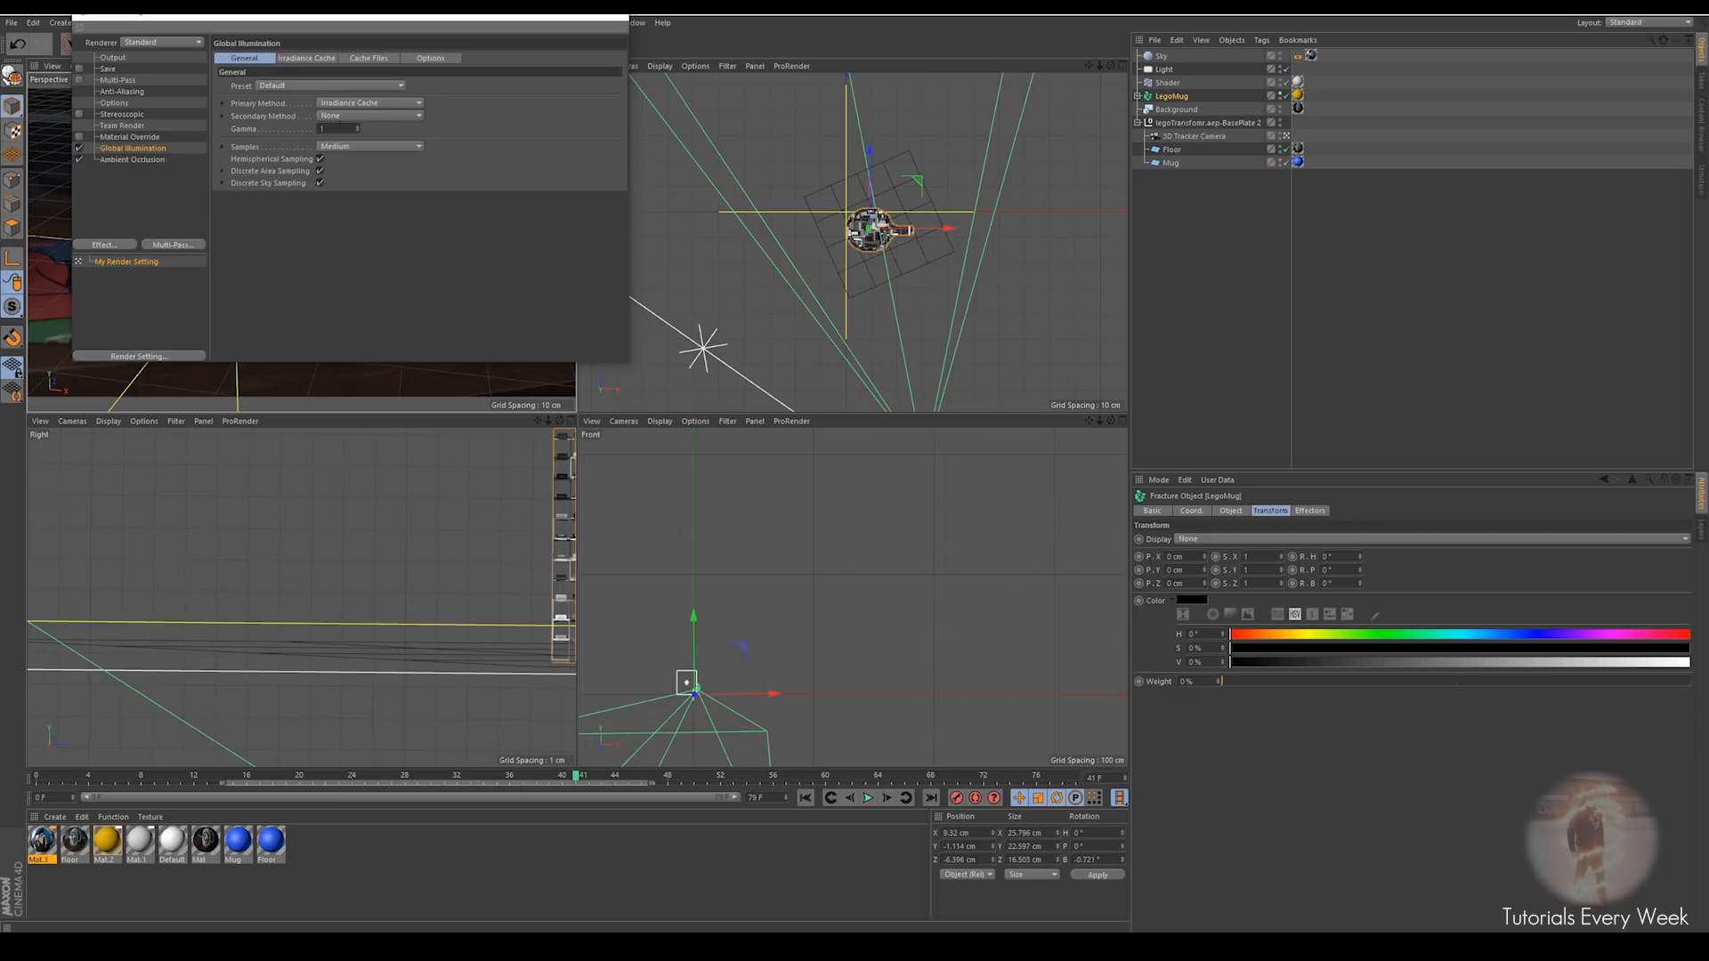
{"action": "left_click", "coordinate": [333, 146]}
{"action": "left_click", "coordinate": [331, 155]}
Switch the renderer to Physical with the Adaptive sampler and Low sampling quality, and close the render settings
{"action": "left_click", "coordinate": [147, 45]}
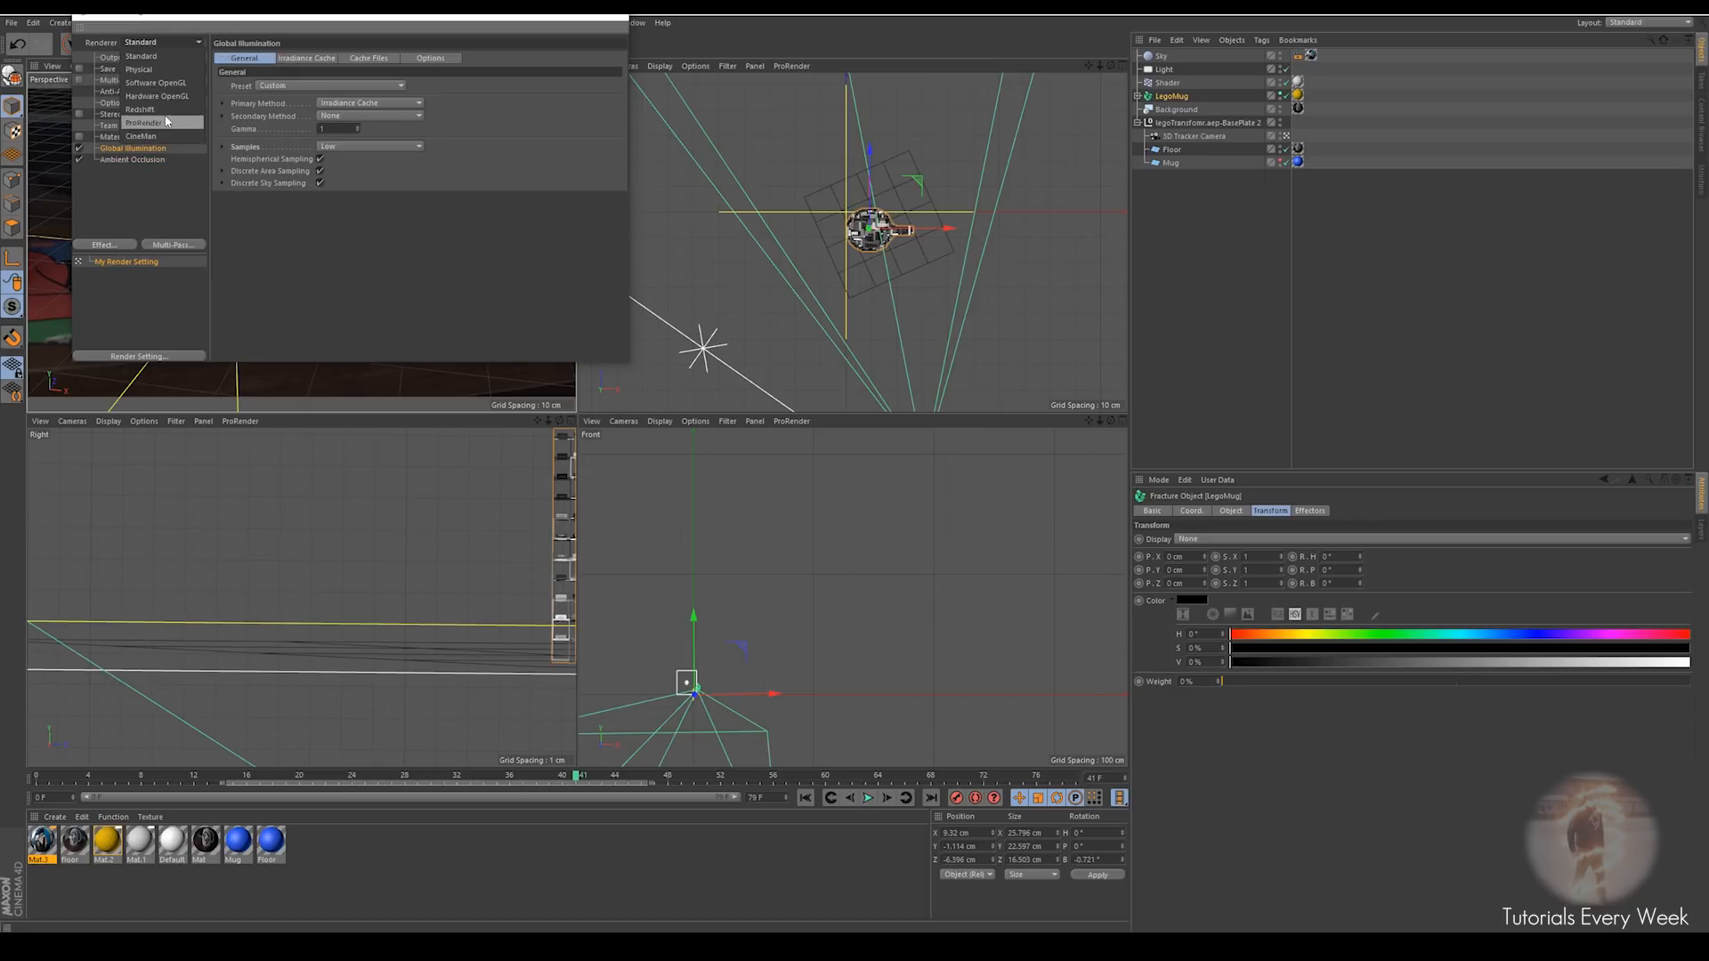
{"action": "left_click", "coordinate": [141, 71]}
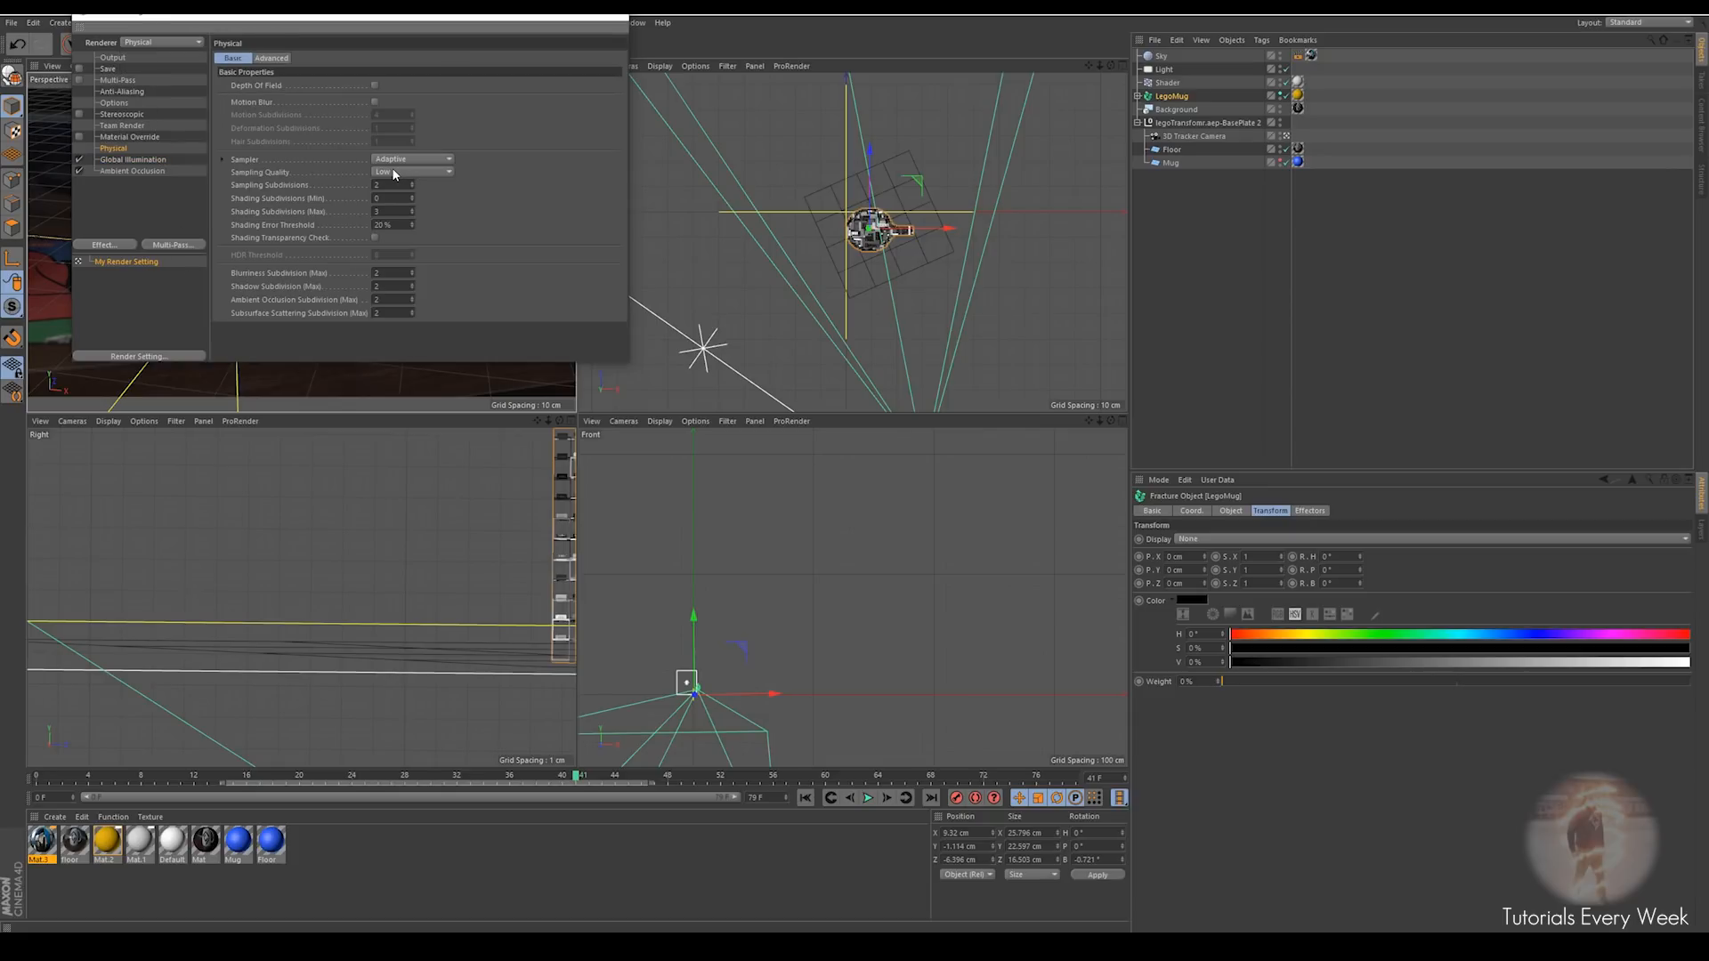
{"action": "left_click", "coordinate": [392, 168]}
{"action": "left_click", "coordinate": [393, 185]}
{"action": "left_click", "coordinate": [397, 162]}
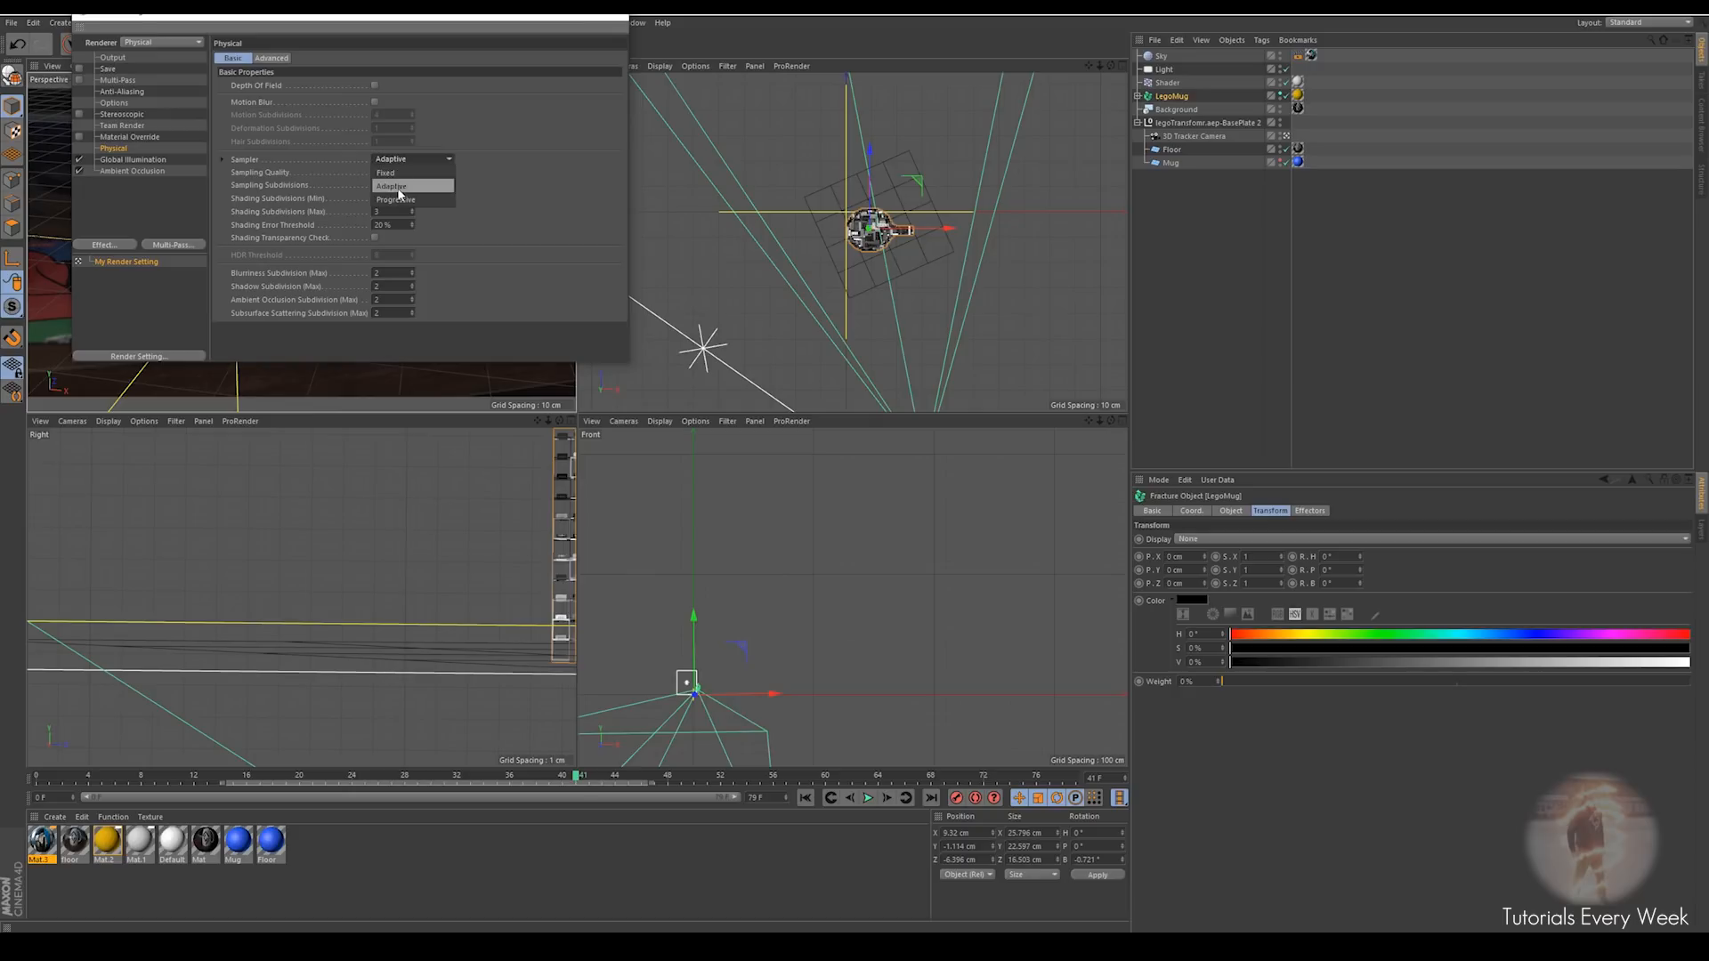
{"action": "left_click", "coordinate": [398, 186]}
{"action": "left_click", "coordinate": [397, 162]}
{"action": "left_click", "coordinate": [397, 183]}
{"action": "left_click", "coordinate": [397, 173]}
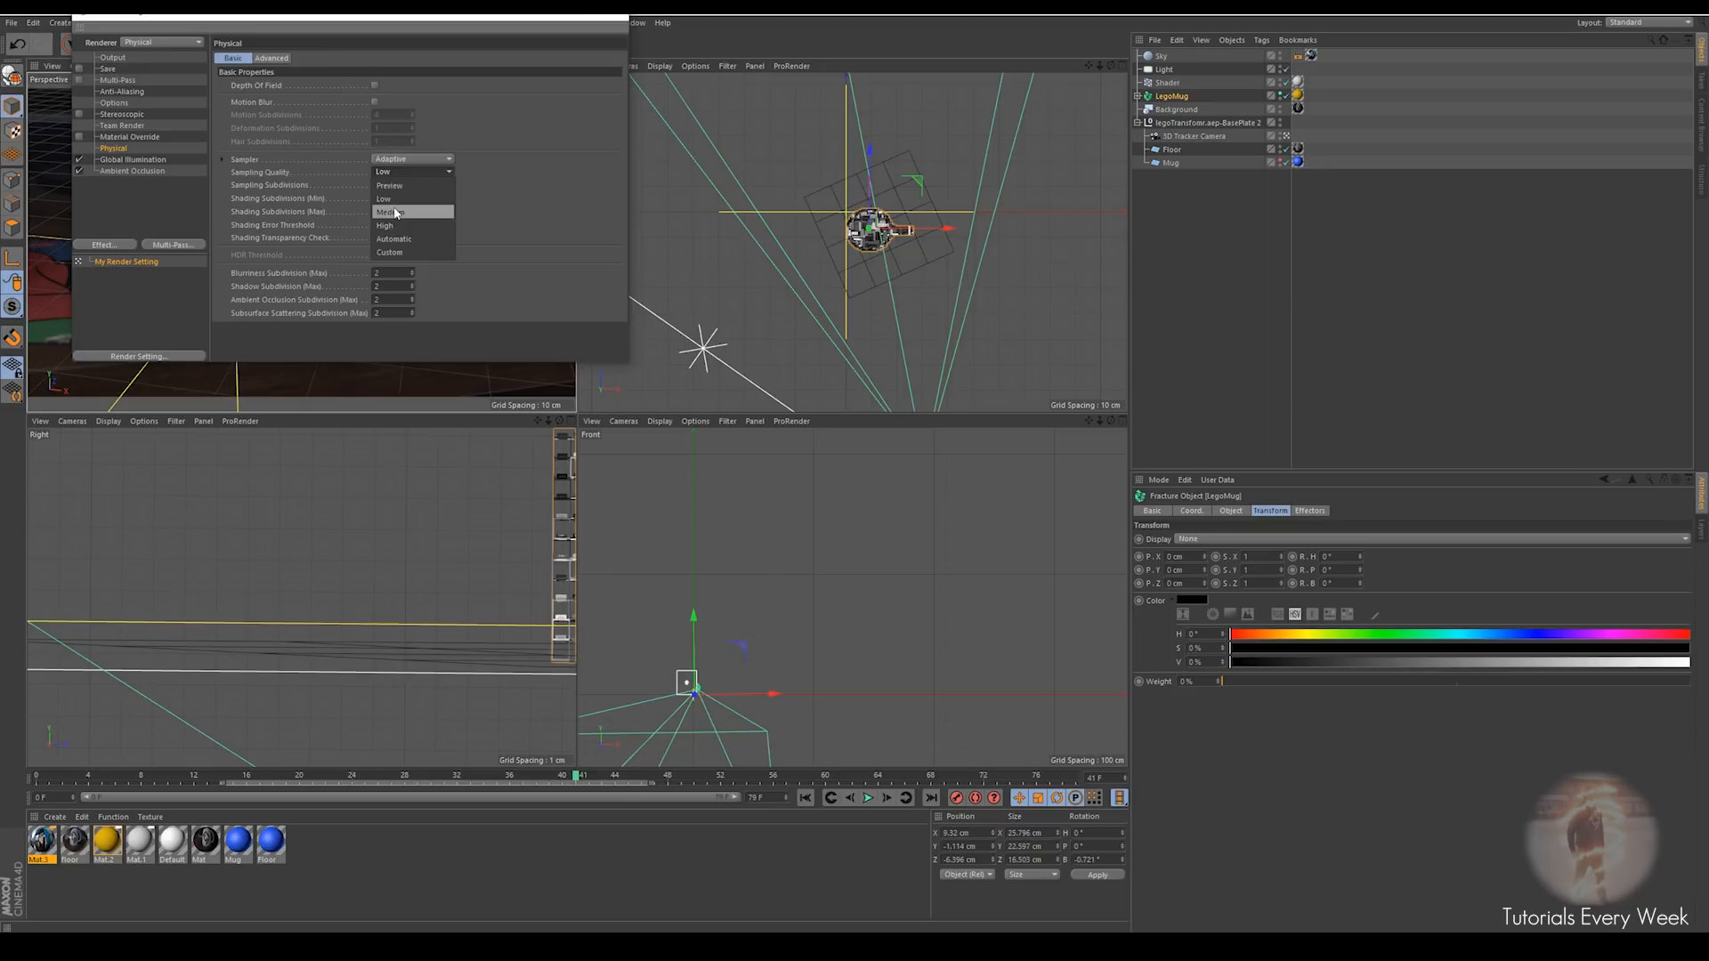
{"action": "left_click", "coordinate": [521, 177]}
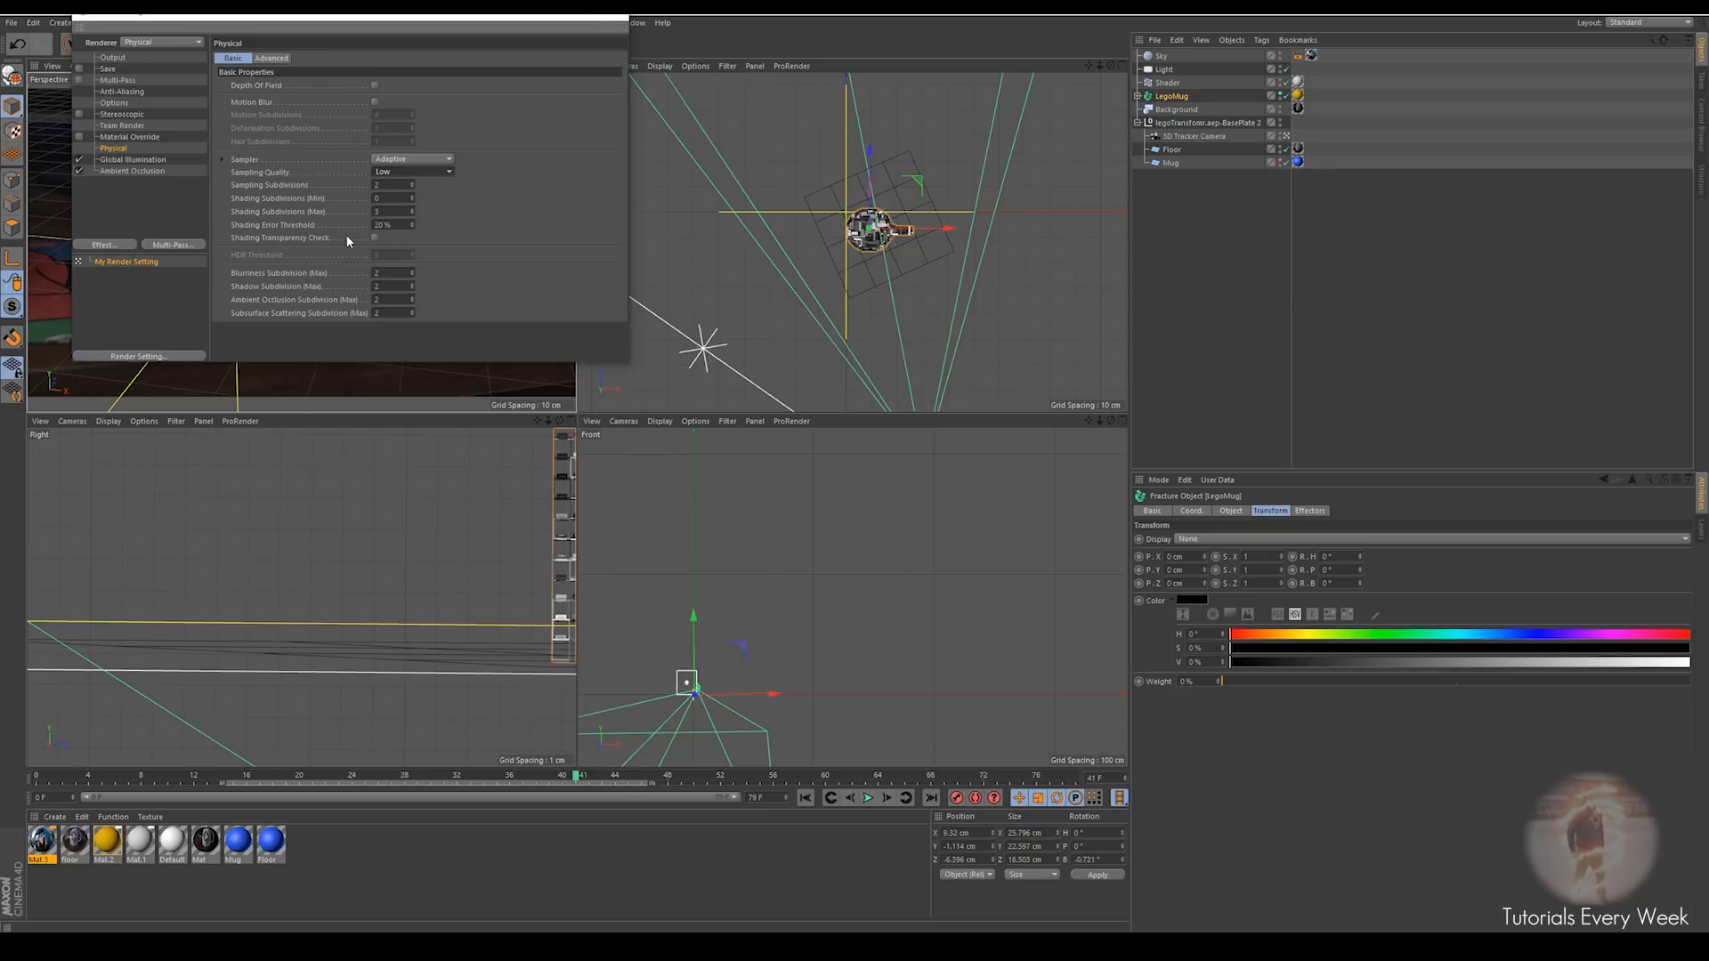
{"action": "left_click", "coordinate": [621, 18]}
Test-render the scene without specifying a save file, inspect the first frame, and stop the render
{"action": "left_click", "coordinate": [343, 291]}
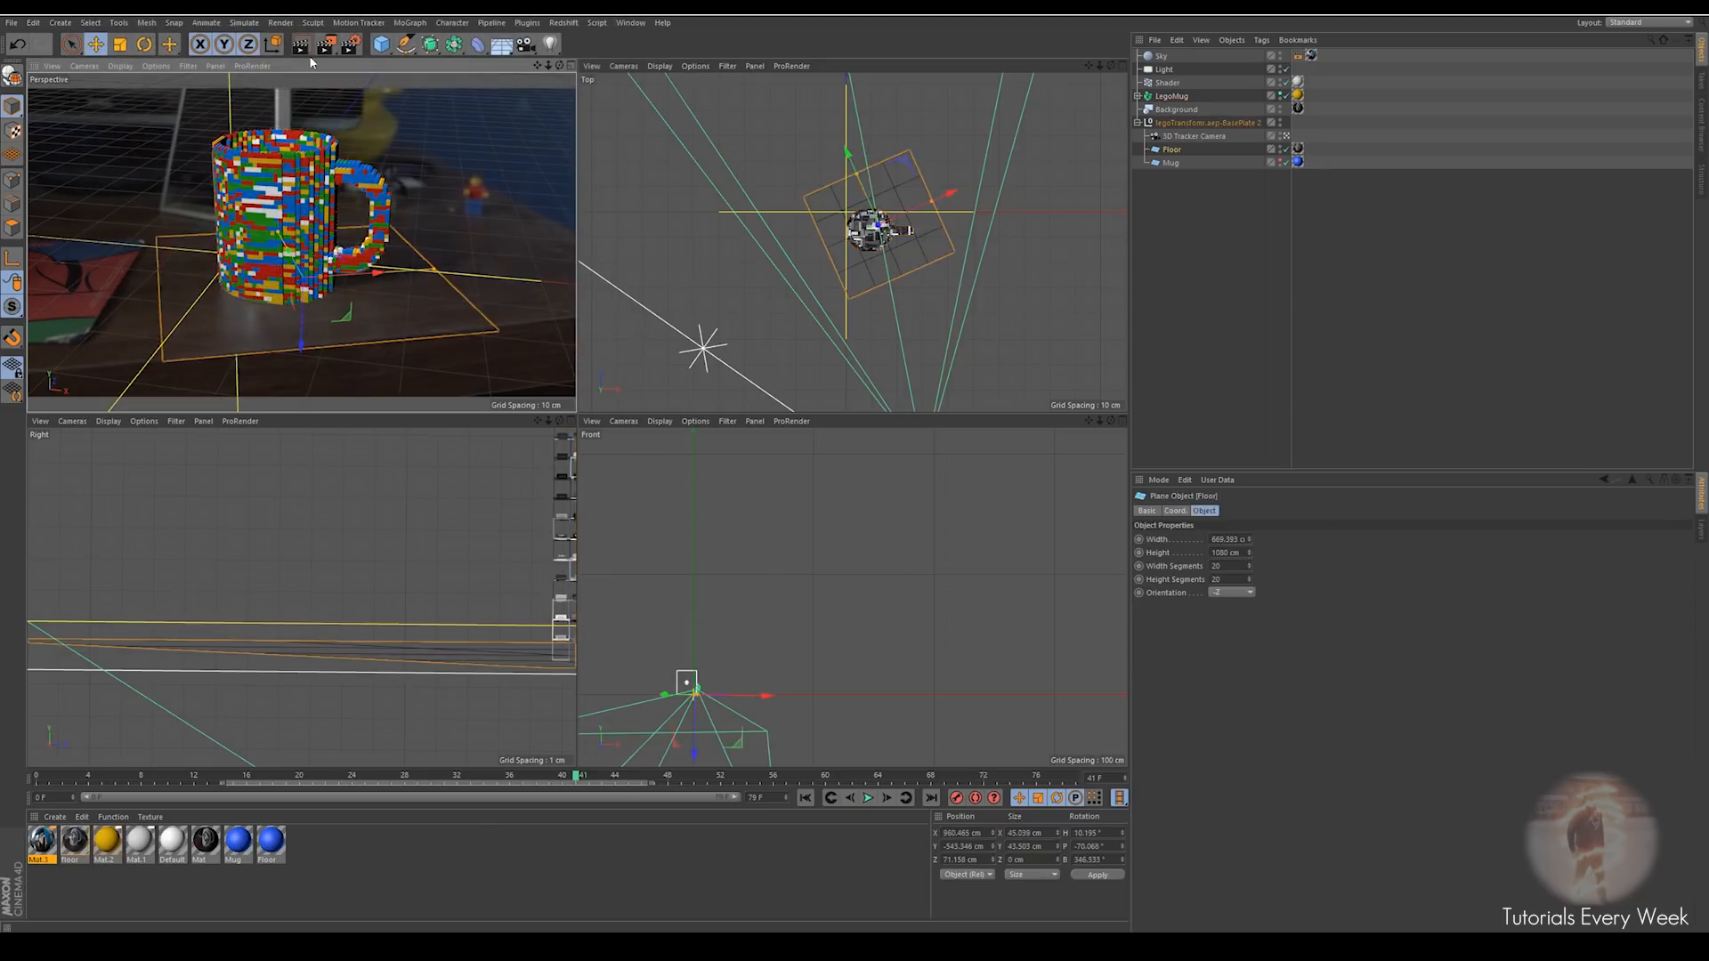
{"action": "left_click", "coordinate": [326, 43]}
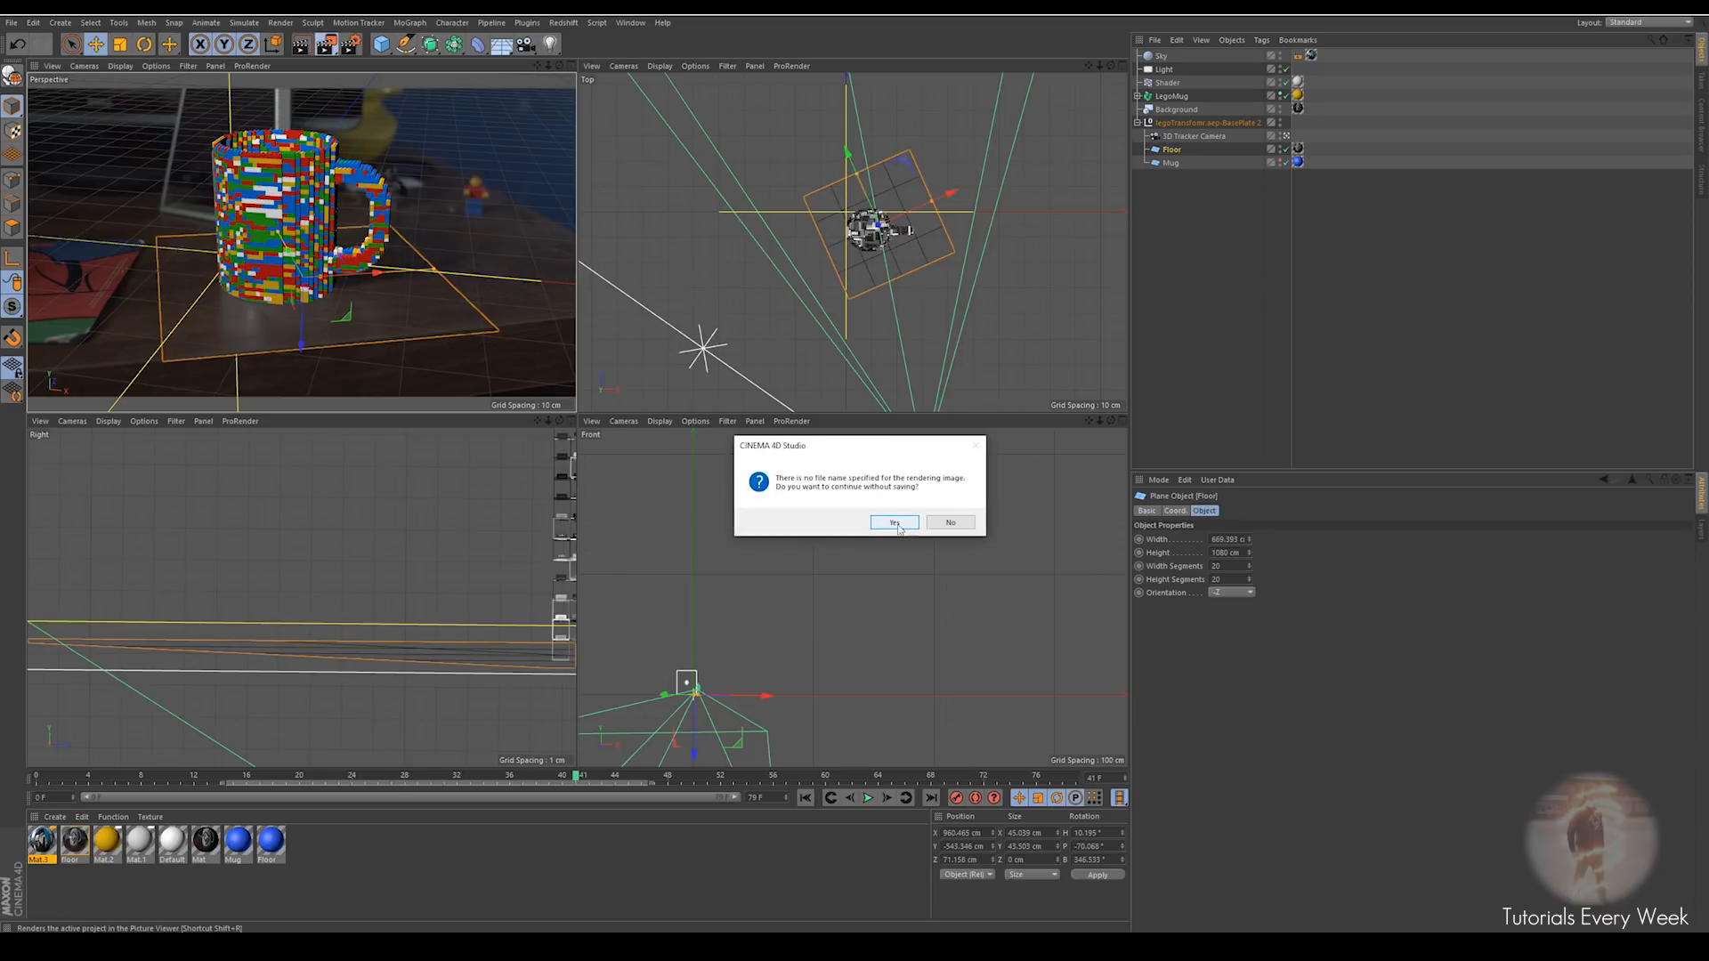
{"action": "left_click", "coordinate": [894, 523]}
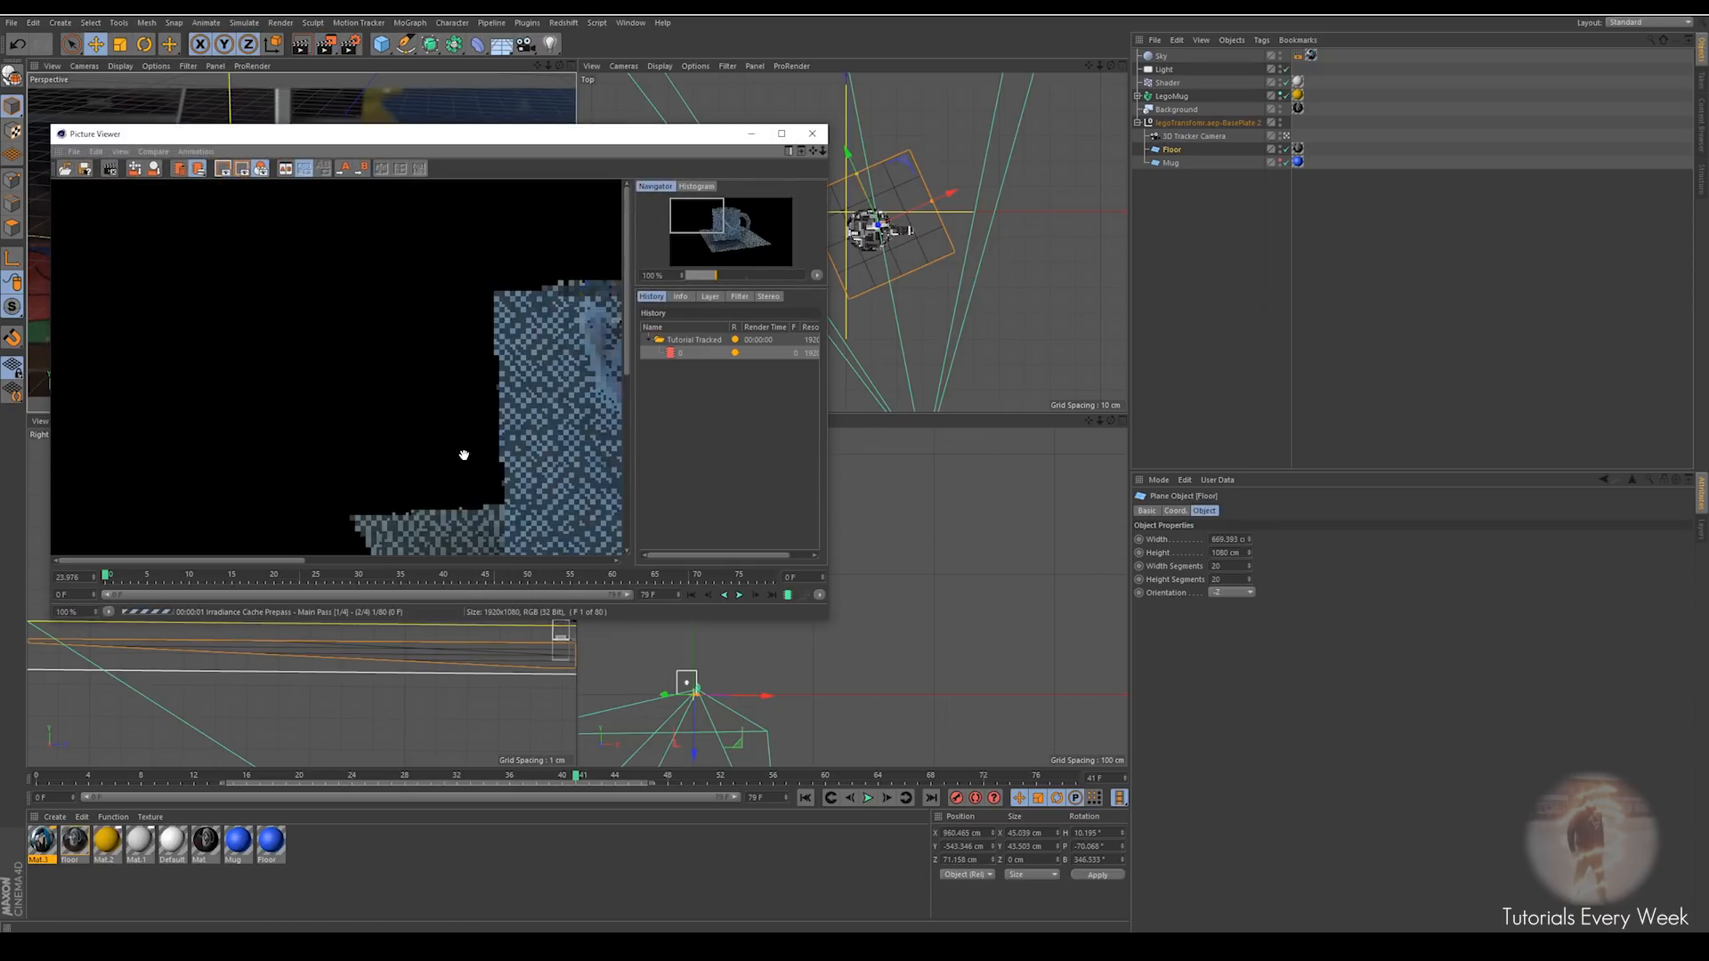
{"action": "scroll", "coordinate": [461, 452], "scroll_direction": "down", "scroll_amount": 2}
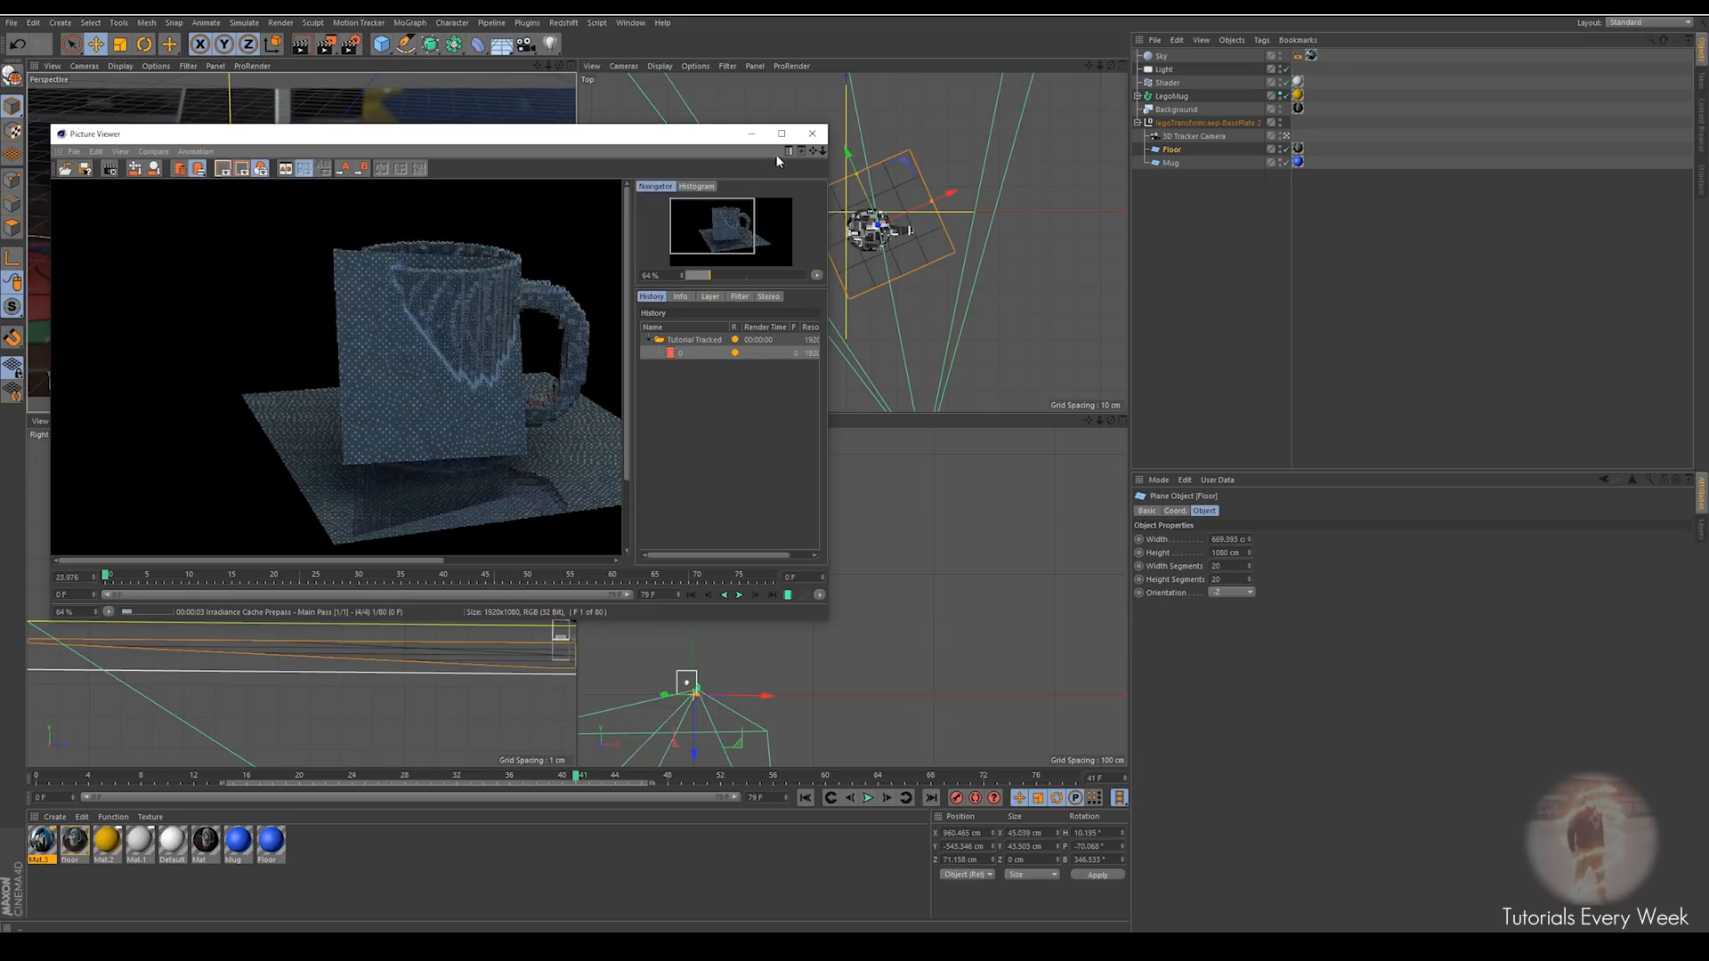
{"action": "left_click", "coordinate": [812, 134]}
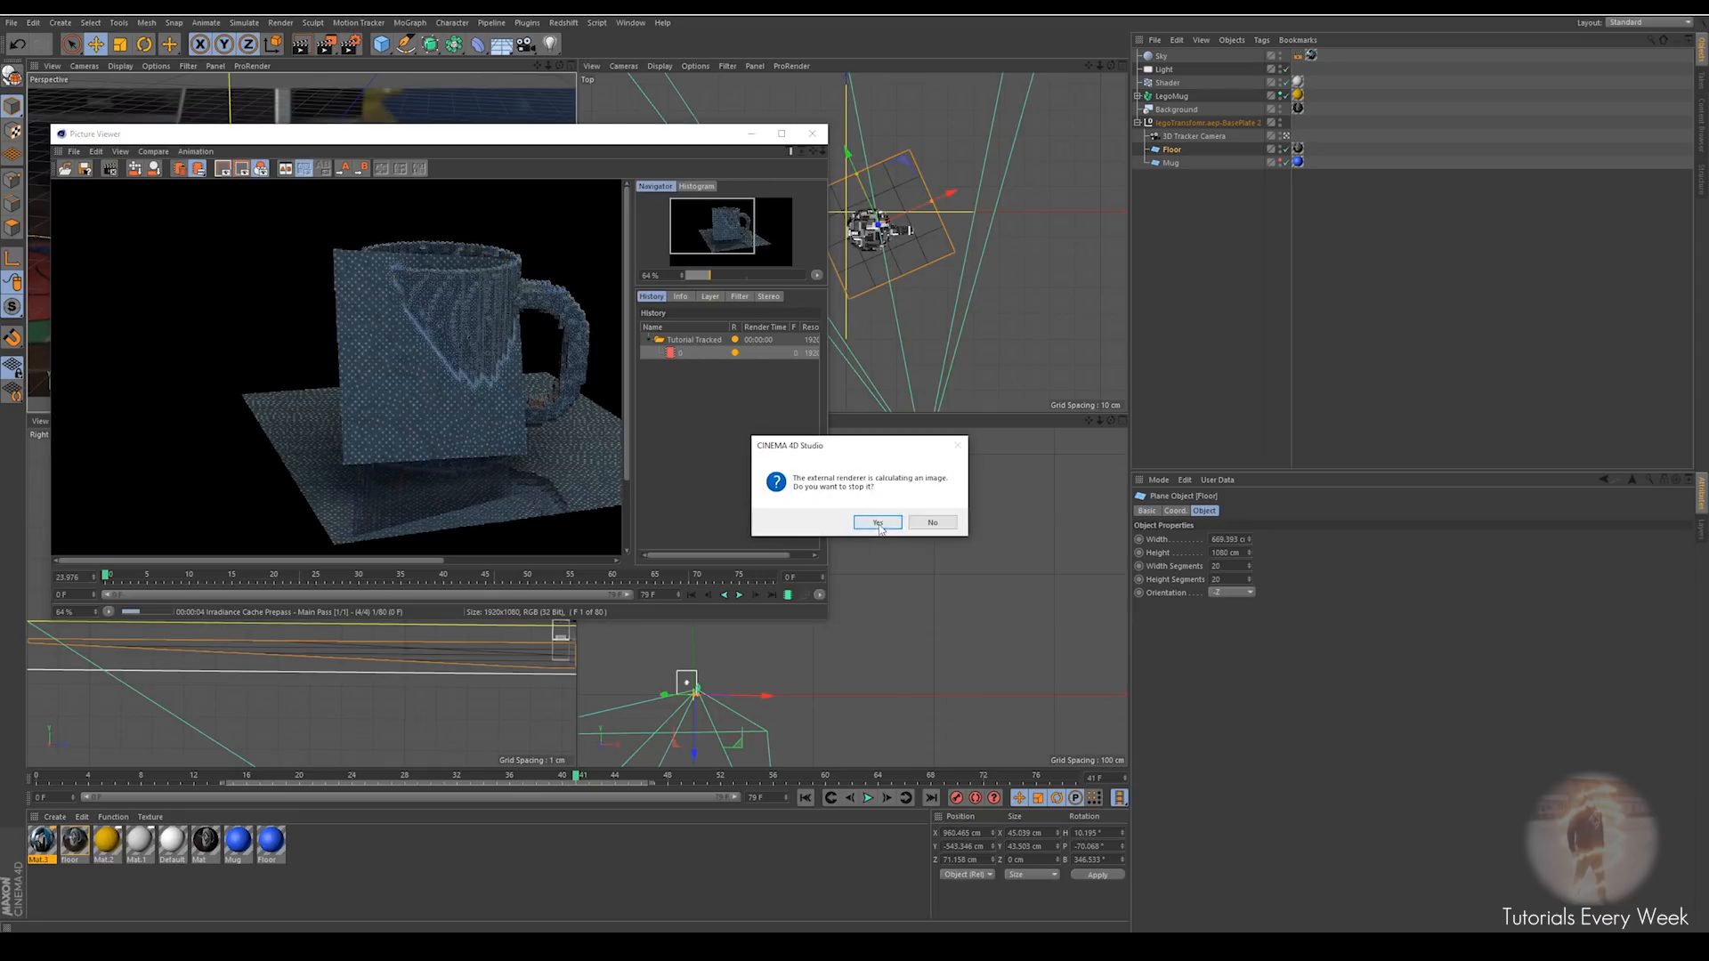
{"action": "left_click", "coordinate": [878, 524]}
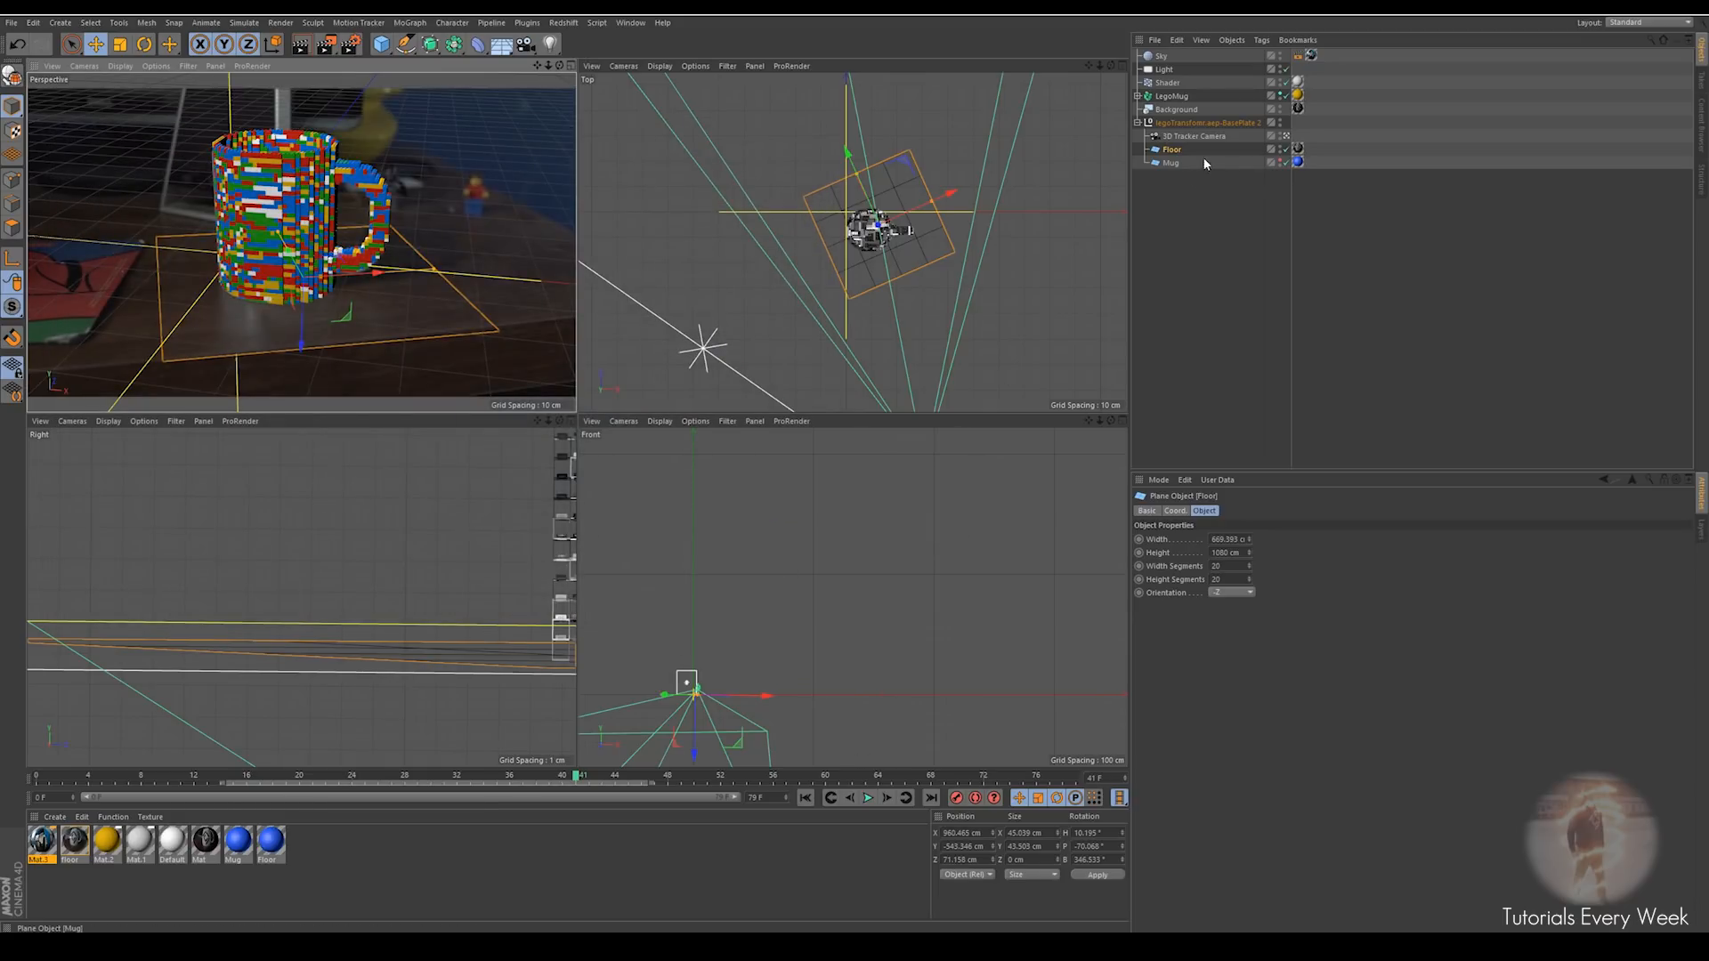
Hide the tracked Mug plane from the render
{"action": "left_click", "coordinate": [1210, 163]}
{"action": "left_click", "coordinate": [1181, 148]}
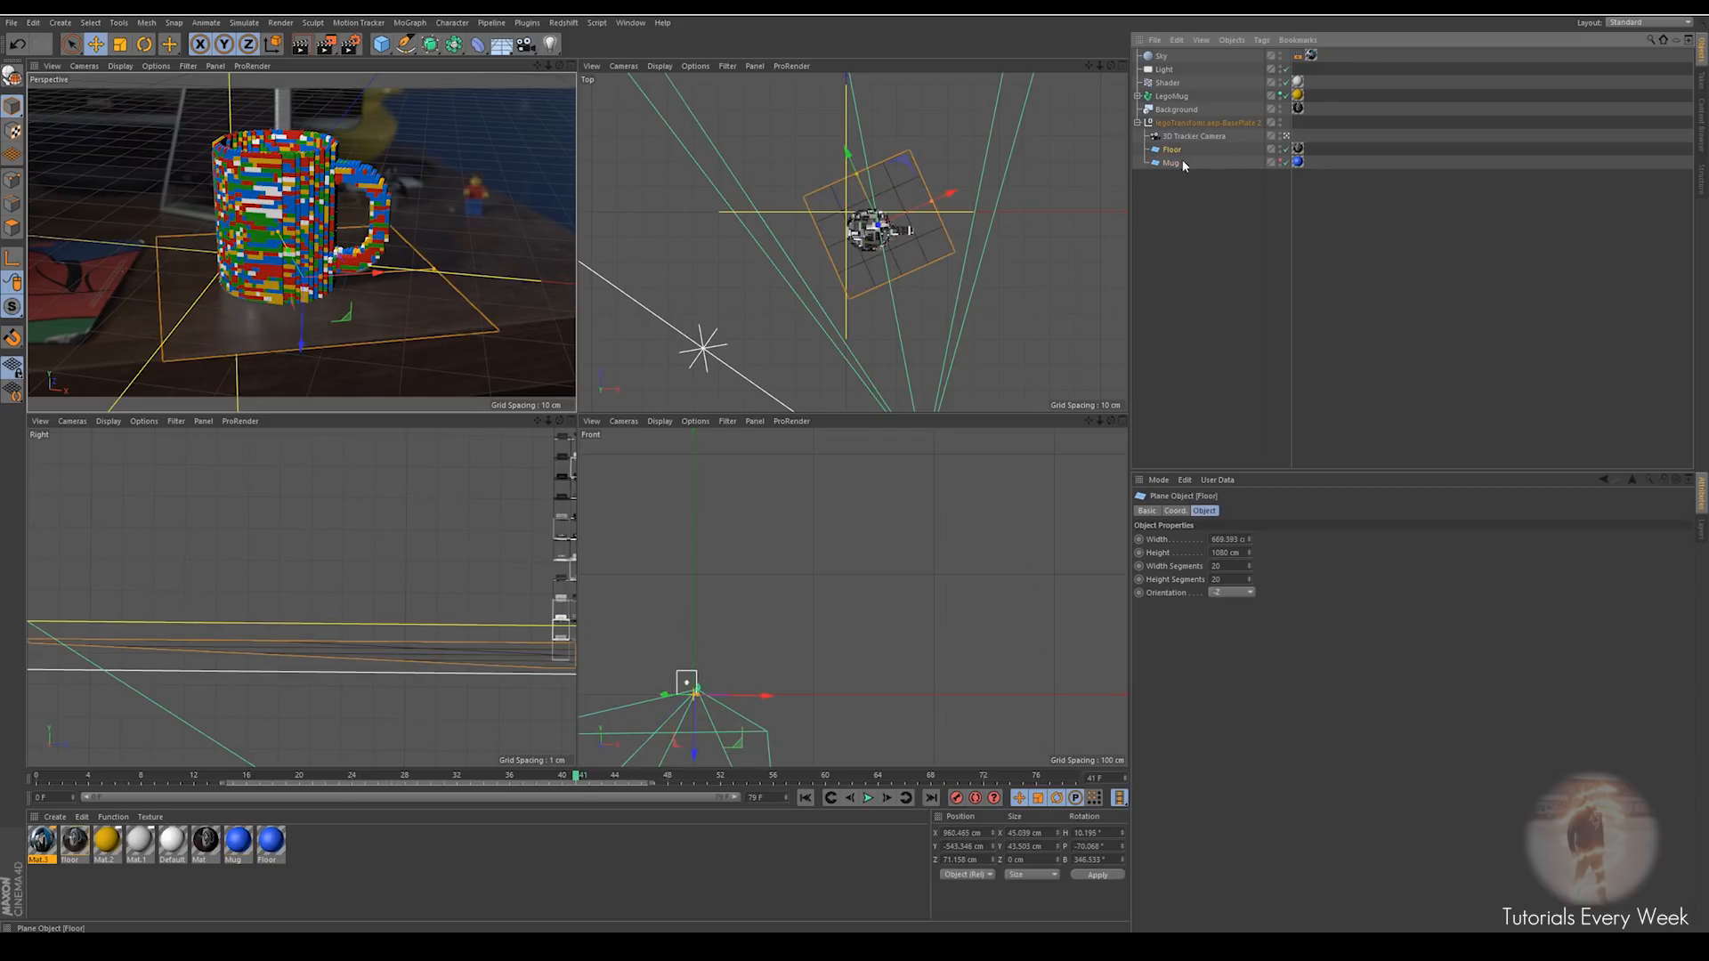
{"action": "left_click", "coordinate": [1277, 161]}
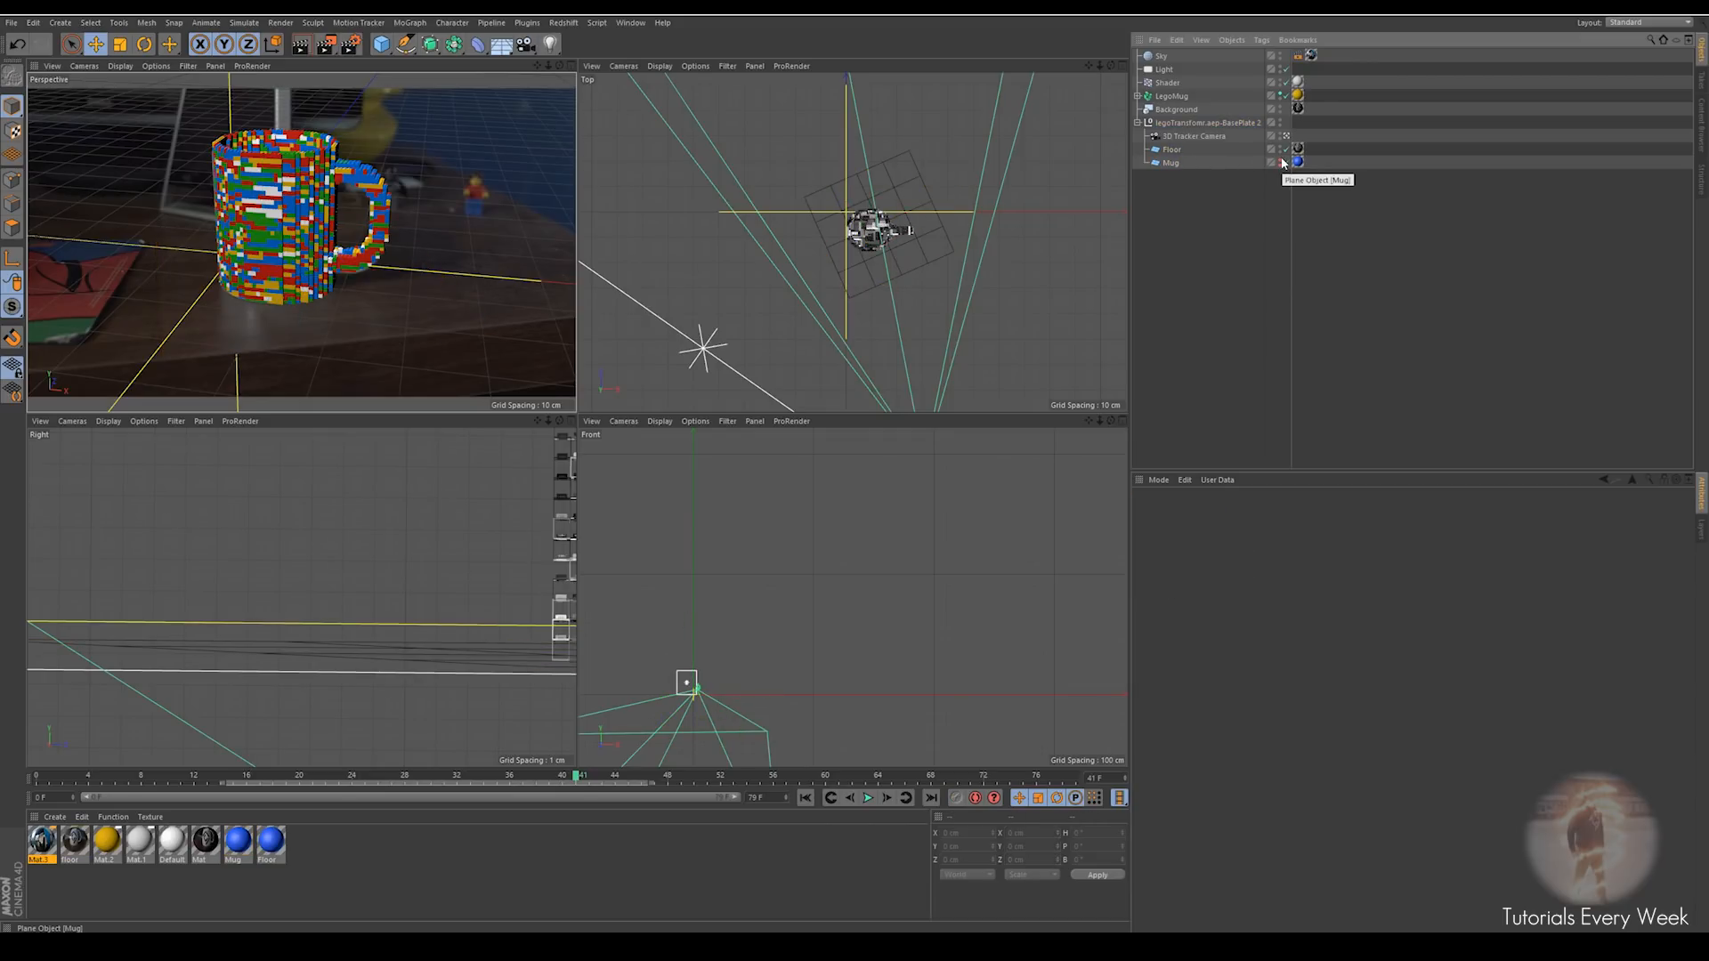
Set the render output size to 1280 x 720 pixels and close the render settings
{"action": "left_click", "coordinate": [325, 45]}
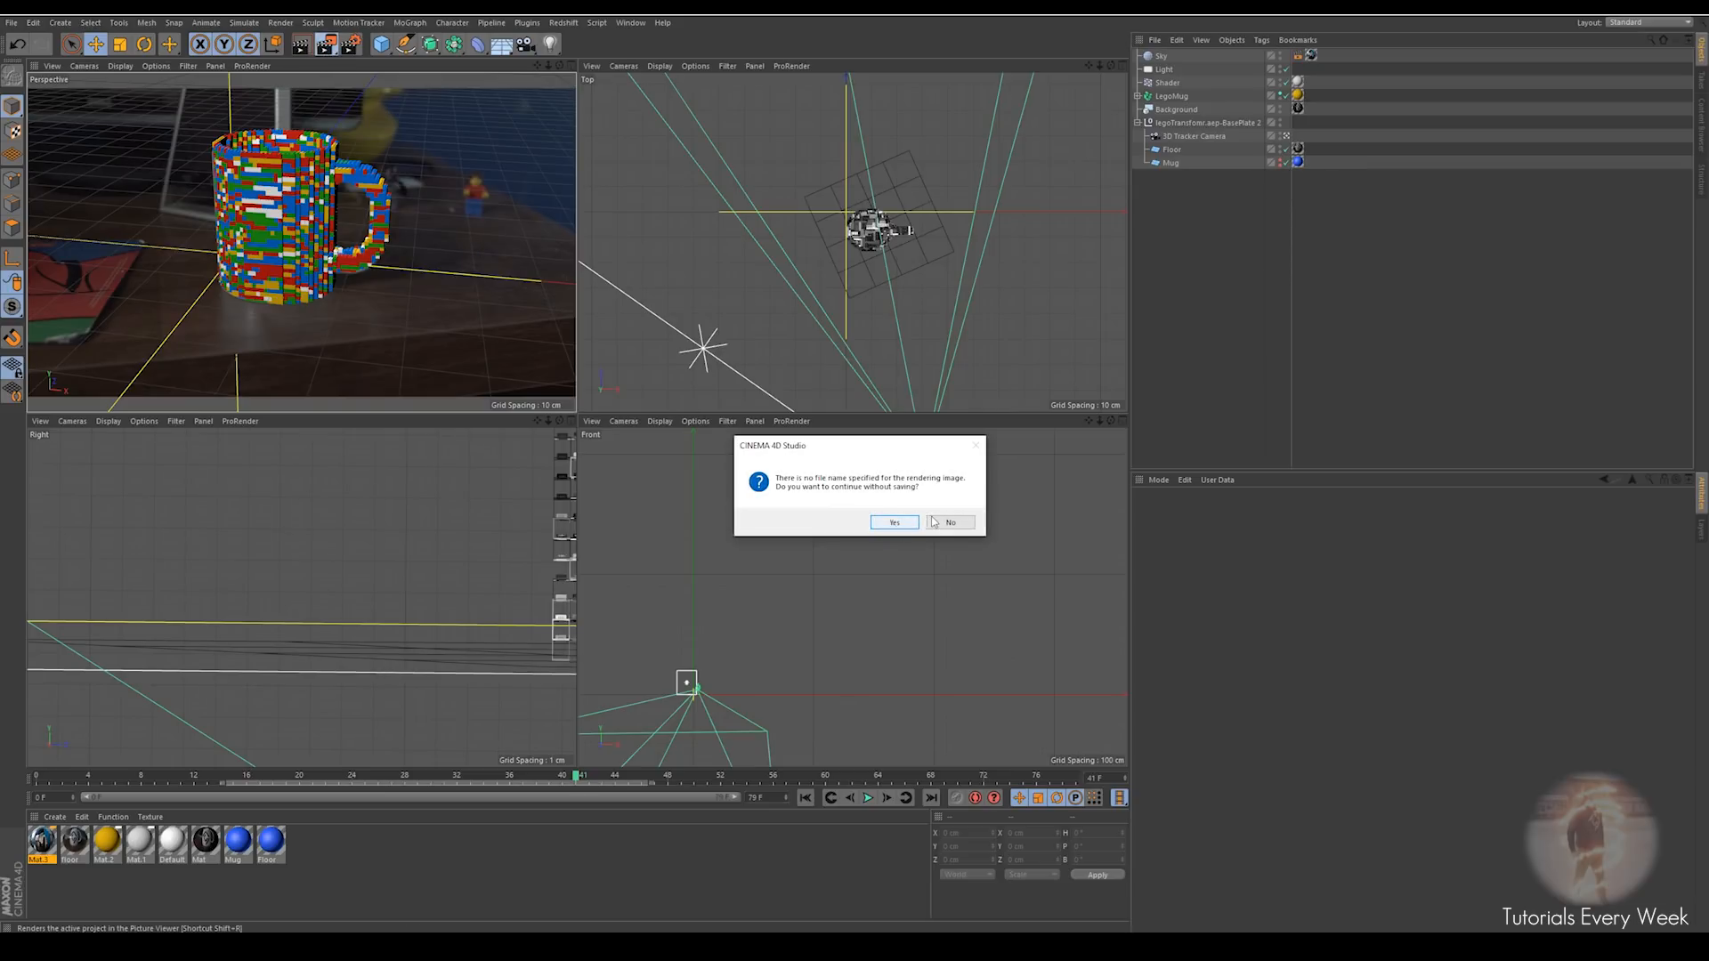
{"action": "left_click", "coordinate": [893, 525]}
{"action": "left_click", "coordinate": [350, 44]}
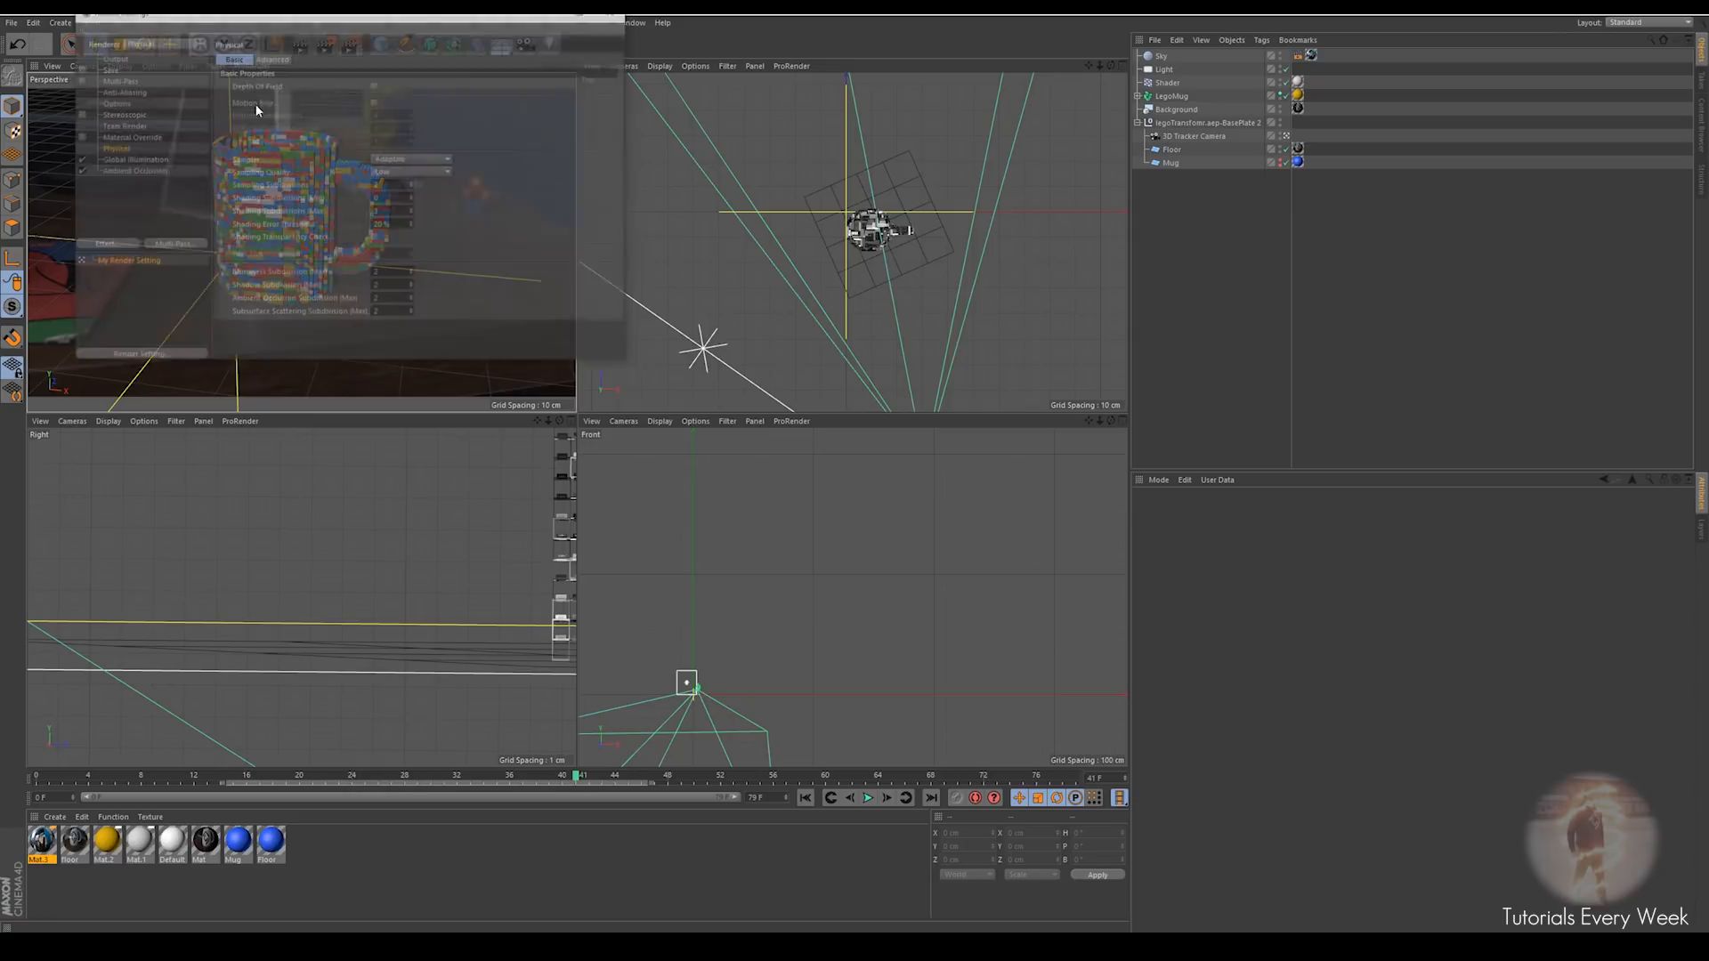
{"action": "left_click", "coordinate": [116, 68]}
{"action": "left_click", "coordinate": [114, 58]}
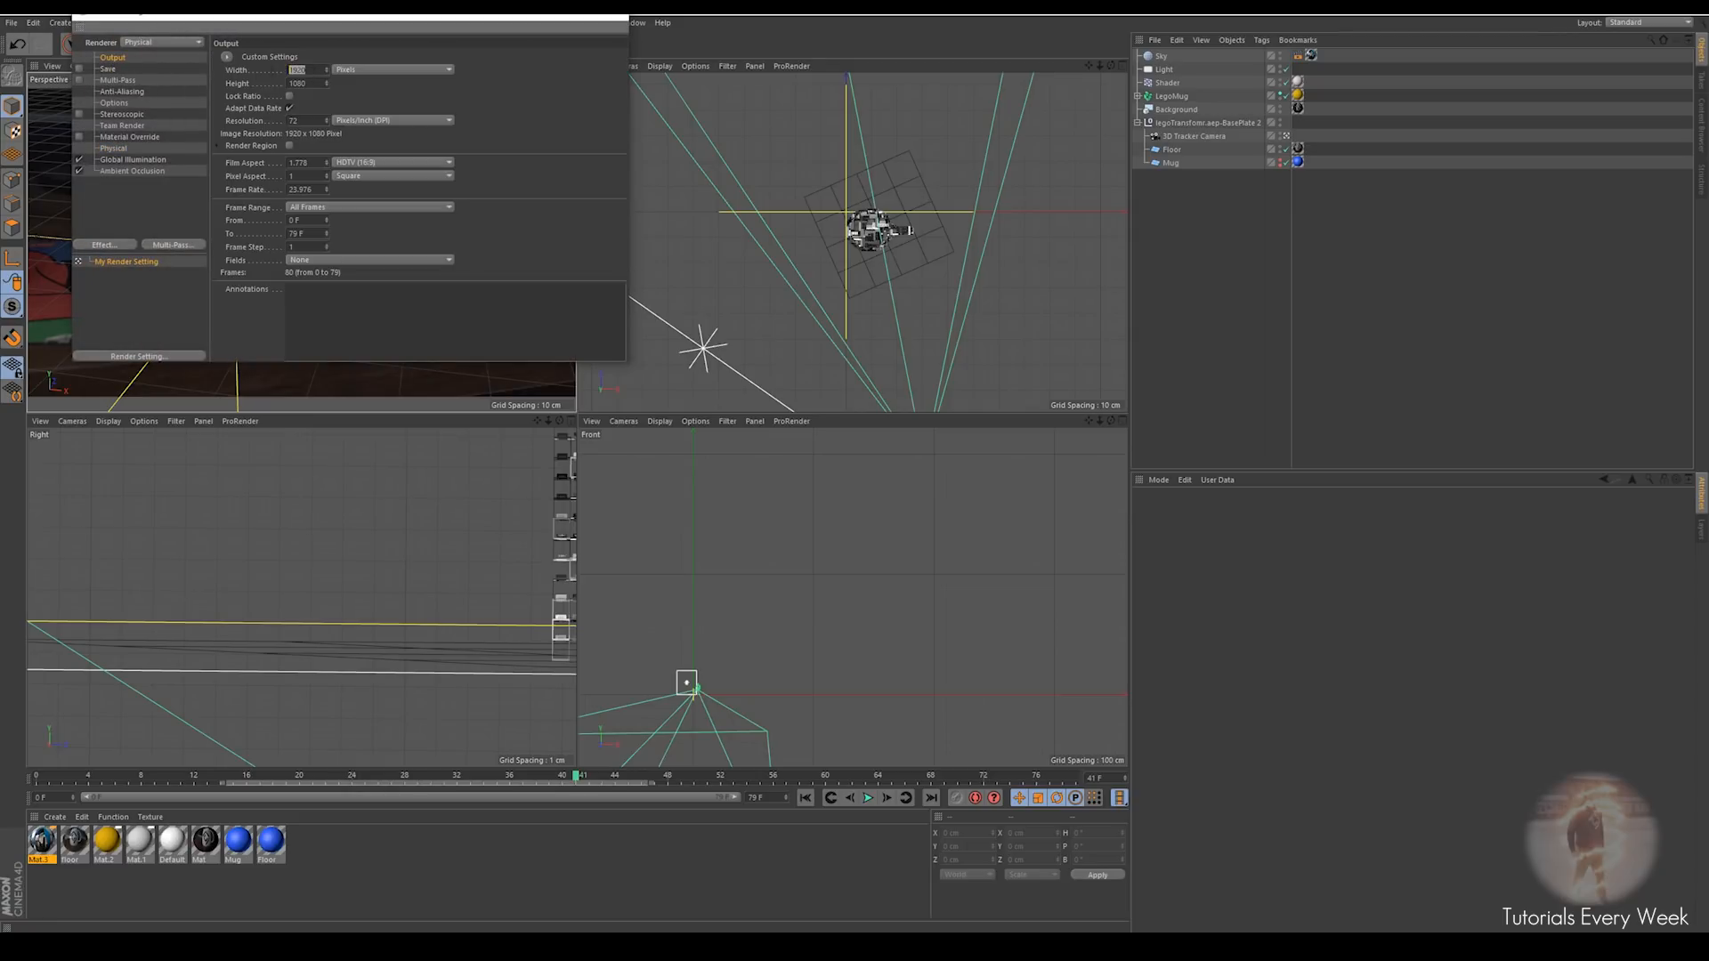
{"action": "type", "text": "12"}
{"action": "key", "text": "Return"}
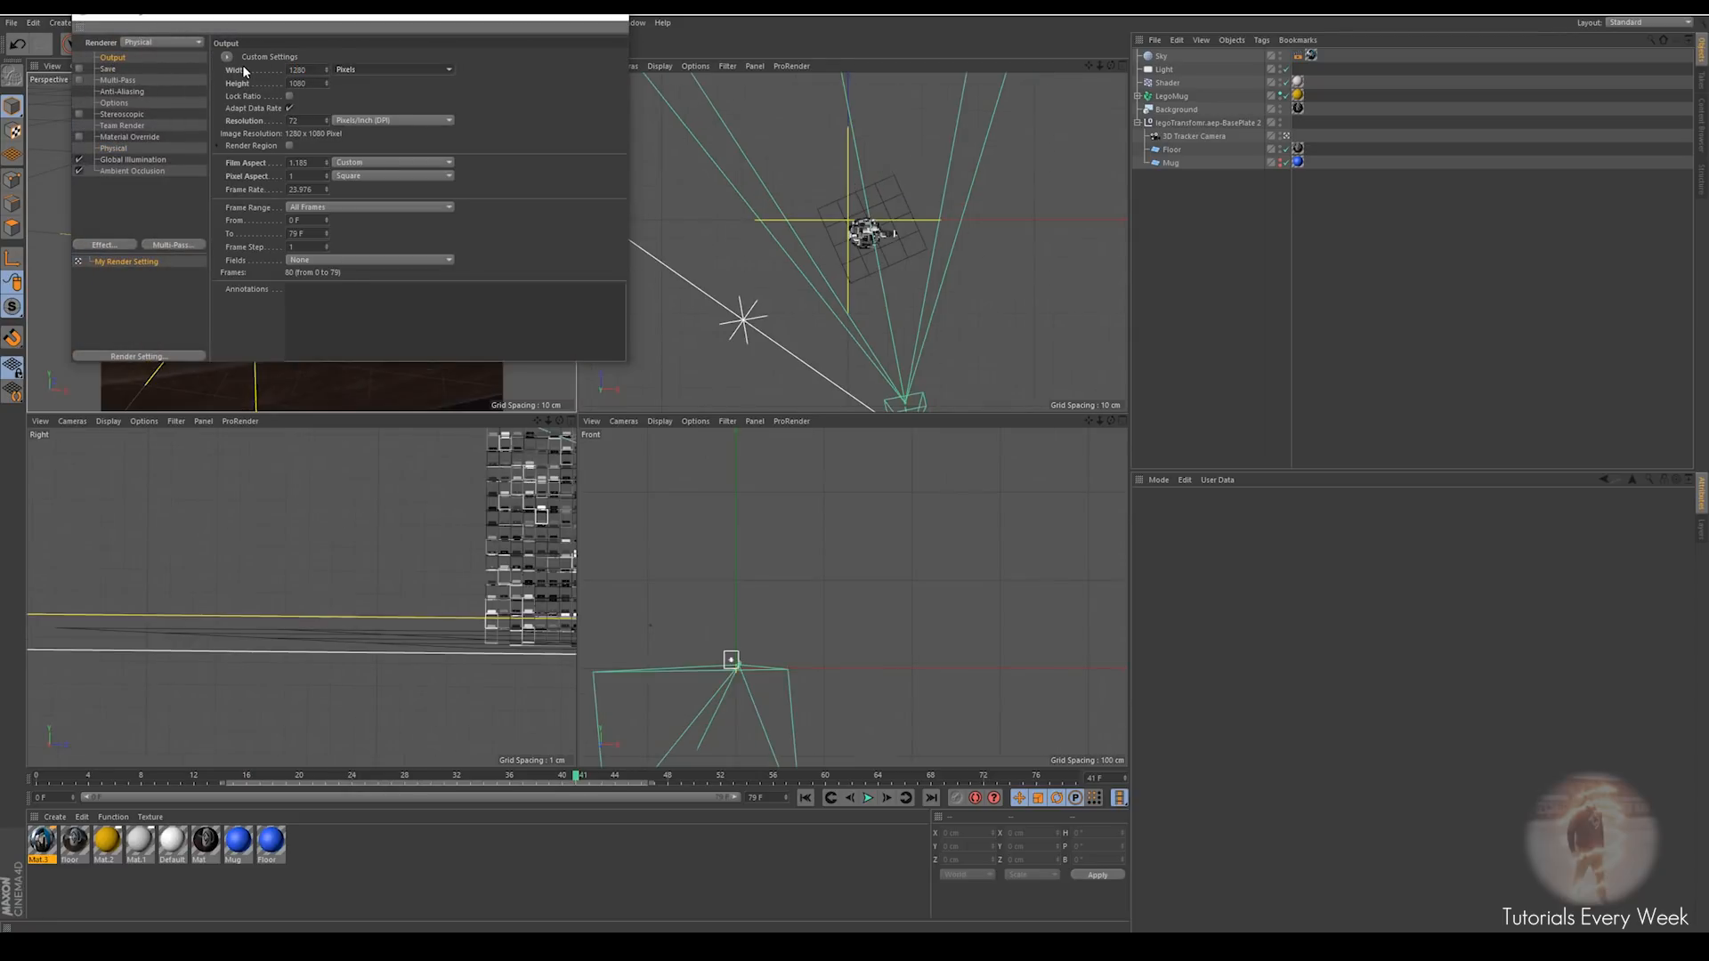
{"action": "left_click_drag", "start_coordinate": [311, 83], "coordinate": [212, 87]}
{"action": "type", "text": "720"}
{"action": "key", "text": "Return"}
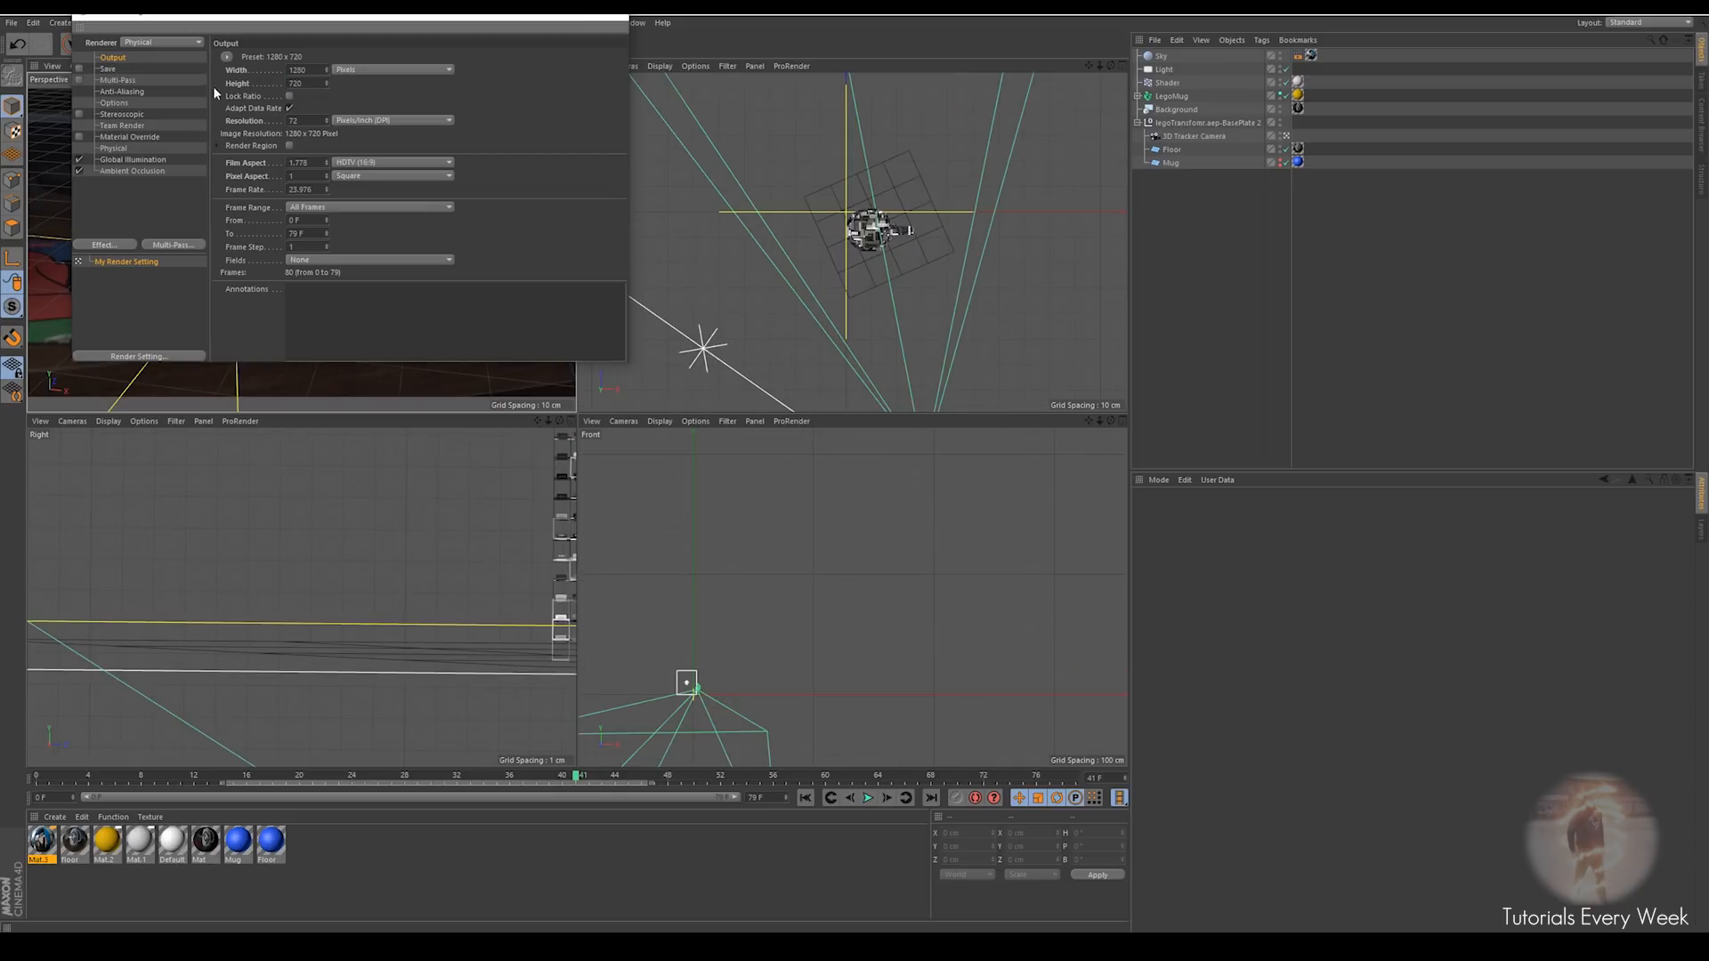
{"action": "left_click", "coordinate": [619, 21]}
Limit the render output's frame range to Current Frame and close the render settings
{"action": "left_click", "coordinate": [353, 49]}
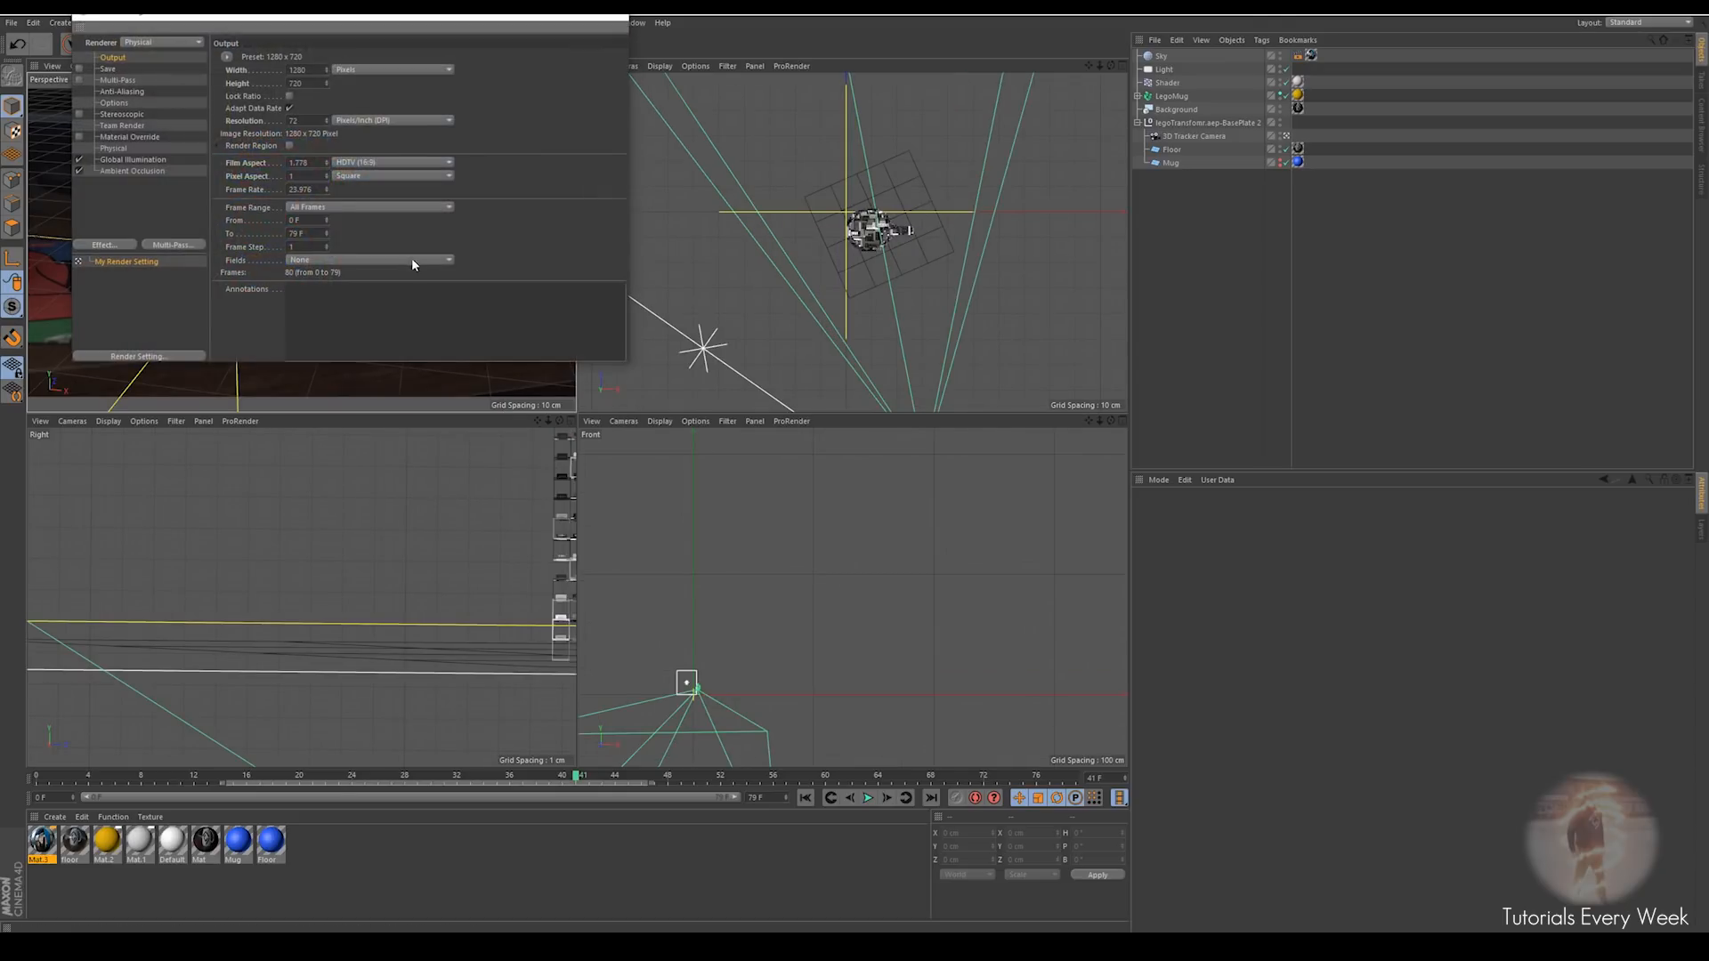
{"action": "left_click", "coordinate": [318, 208]}
{"action": "left_click", "coordinate": [319, 221]}
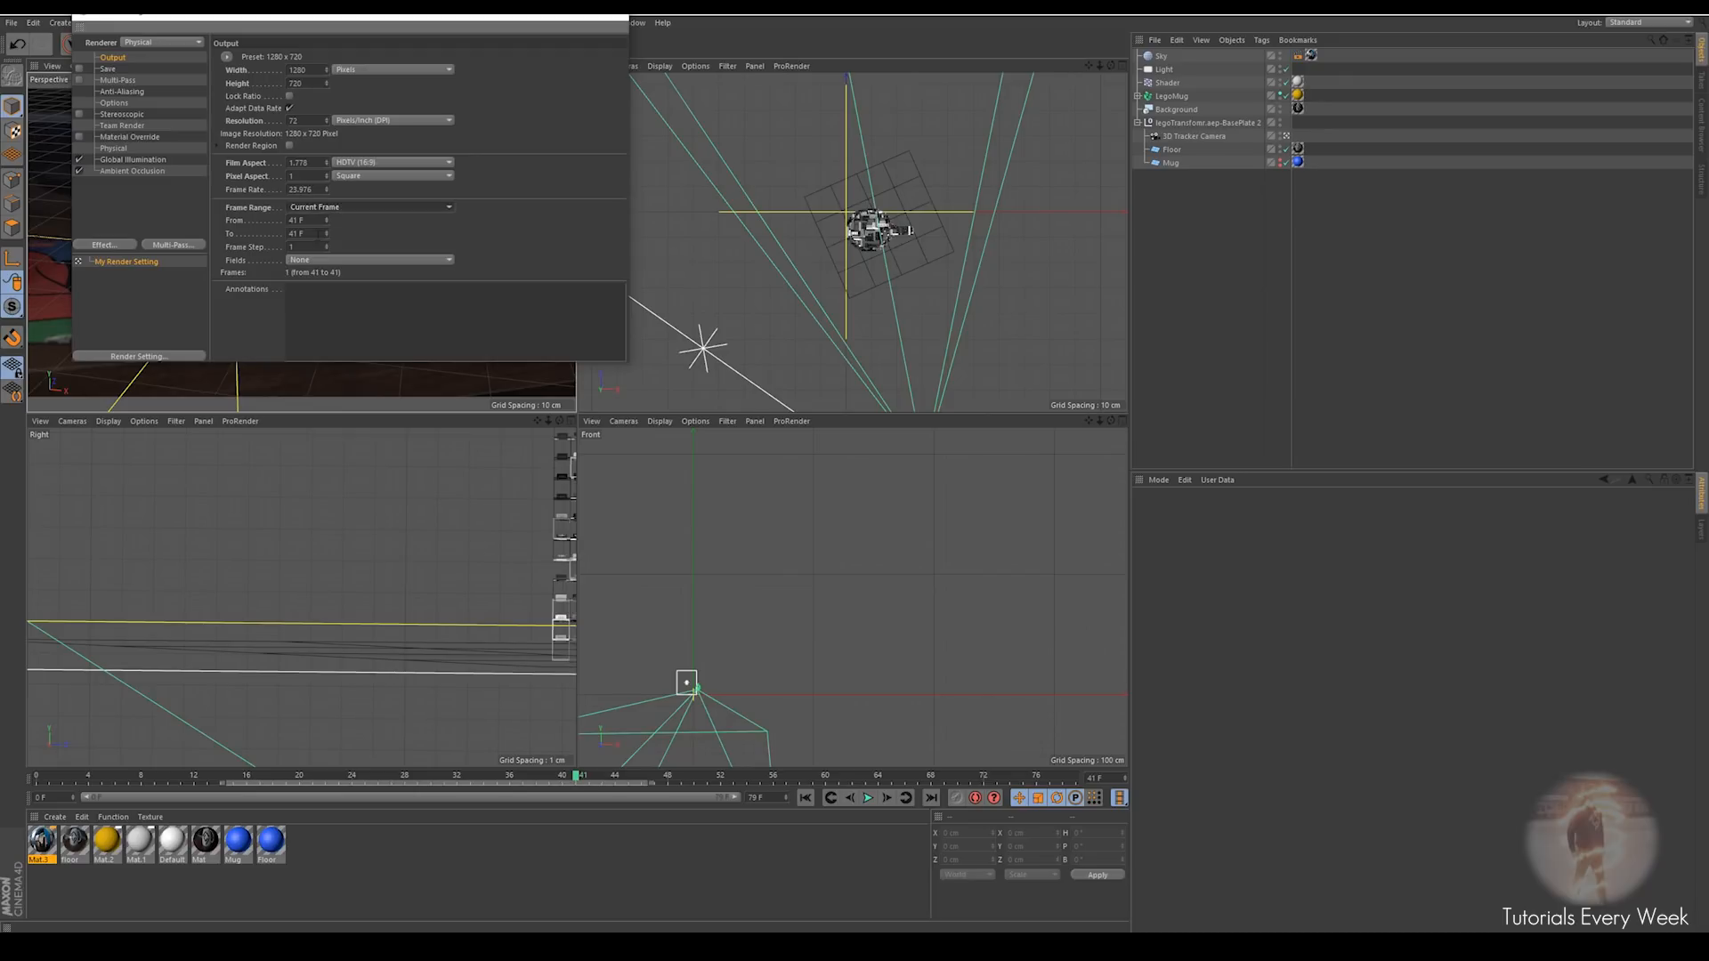
{"action": "left_click", "coordinate": [313, 209]}
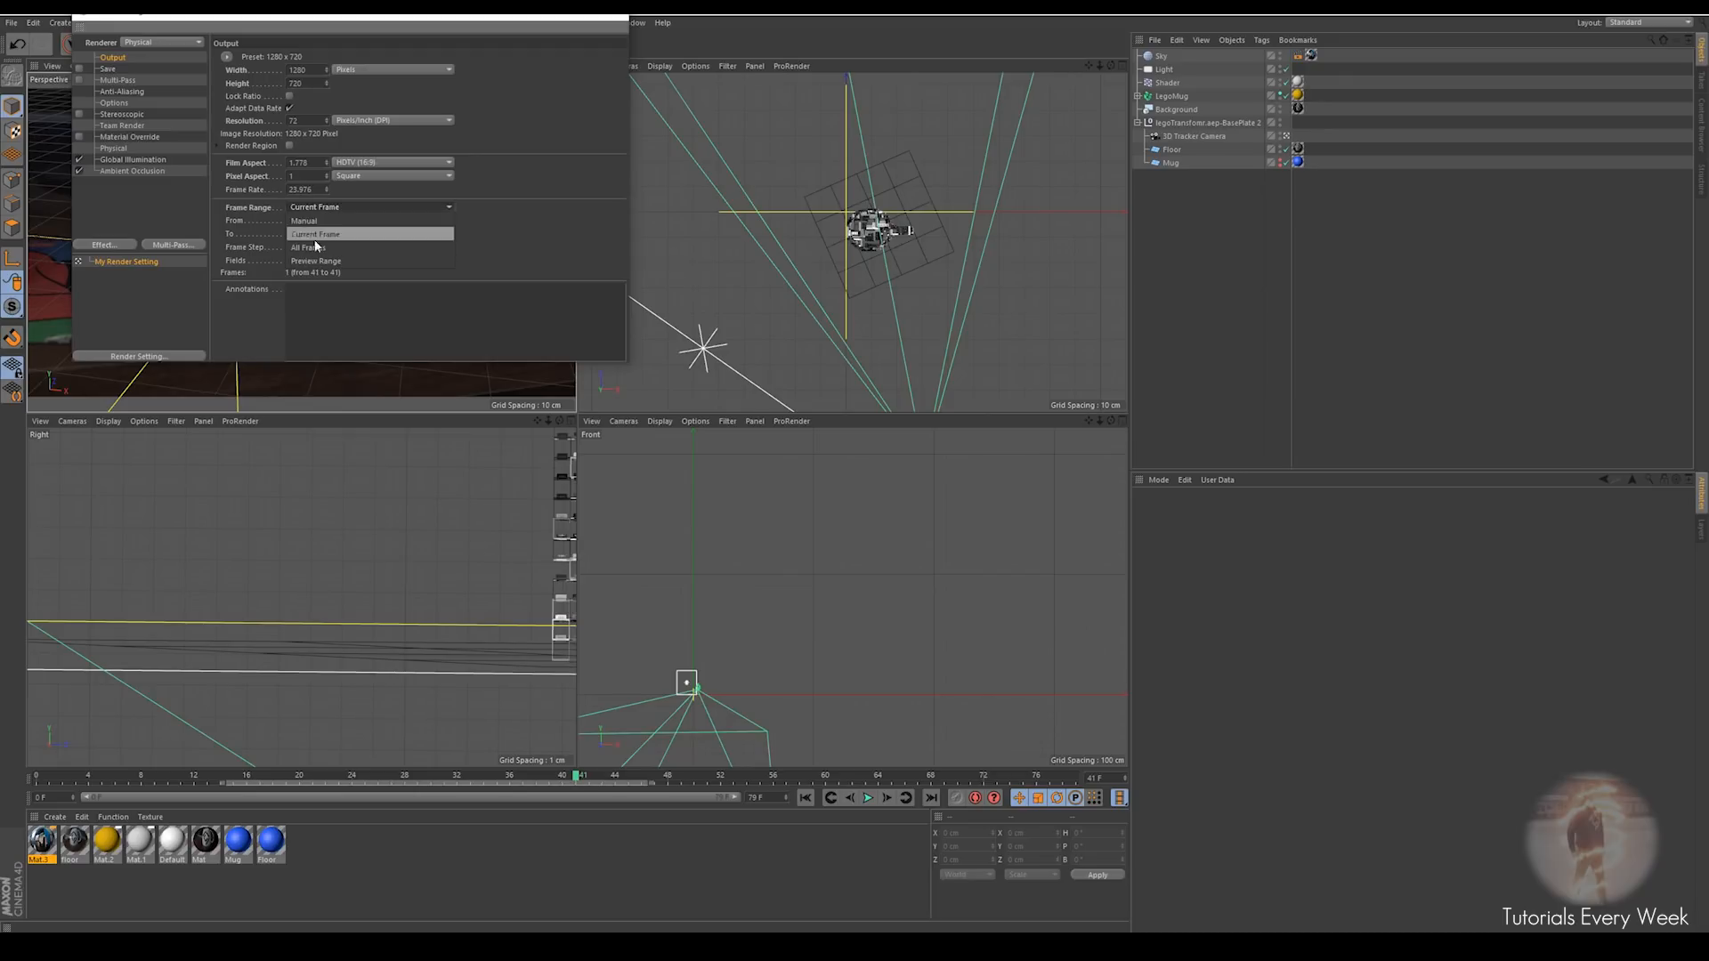
{"action": "left_click", "coordinate": [618, 18]}
{"action": "left_click", "coordinate": [618, 18]}
Render the current frame and examine the Lego mug and the table surface around its base
{"action": "left_click", "coordinate": [326, 44]}
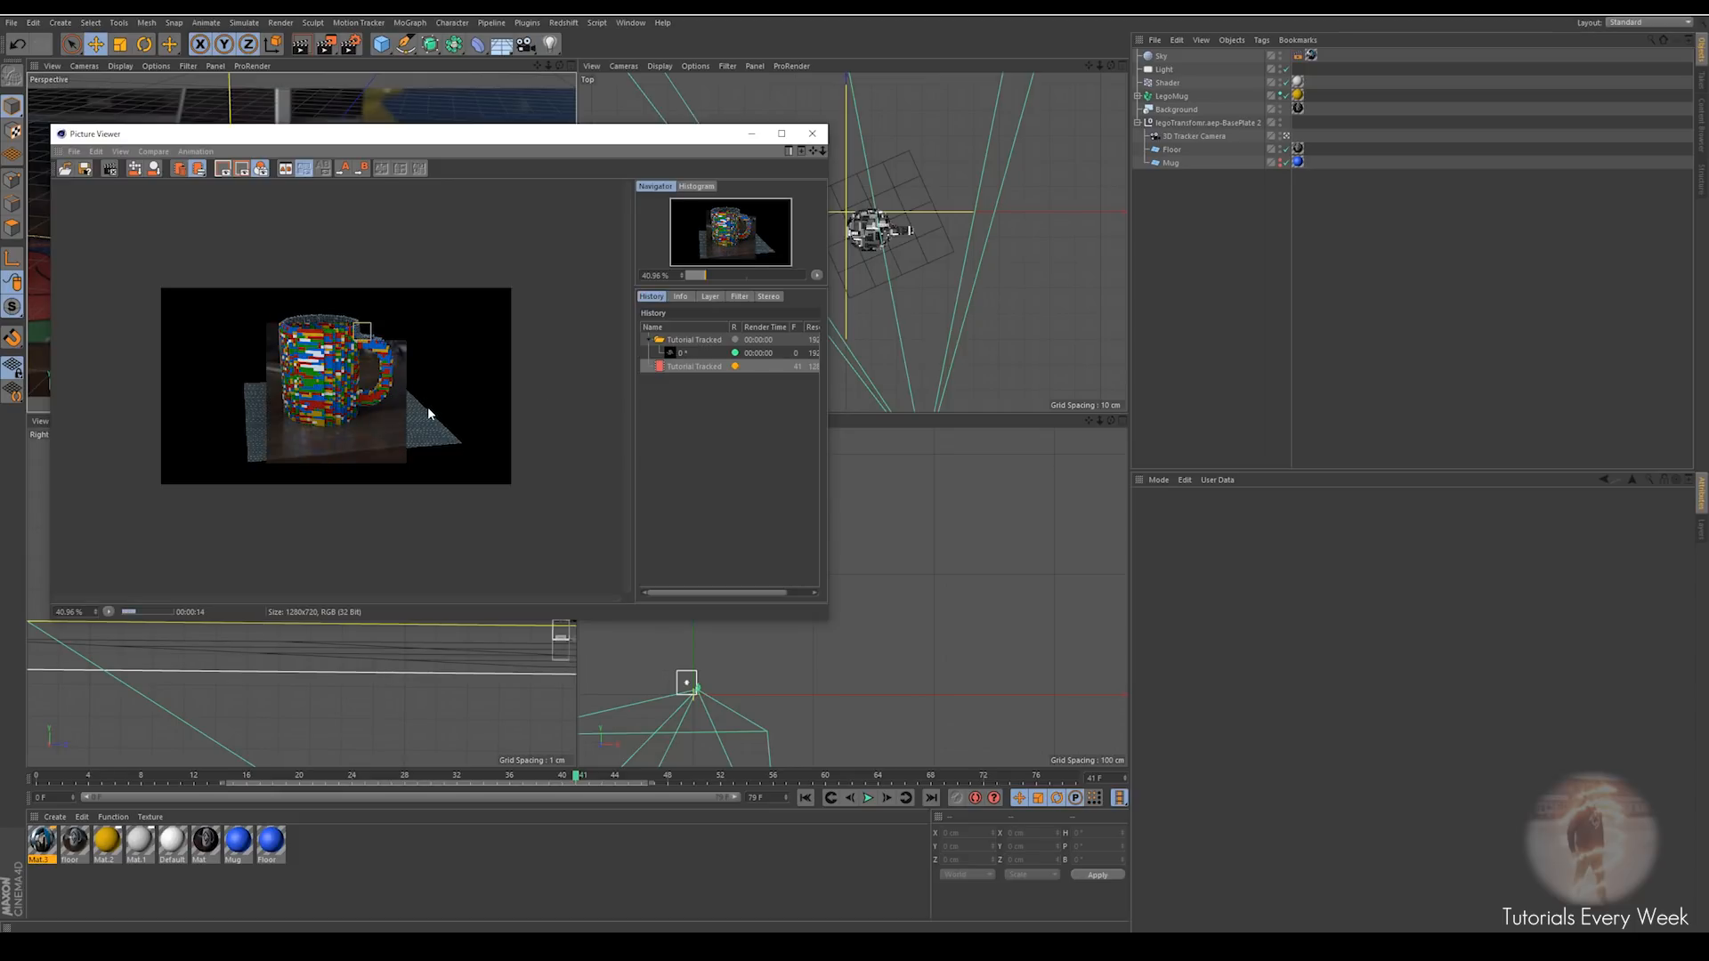
{"action": "scroll", "coordinate": [374, 466], "scroll_direction": "up", "scroll_amount": 2}
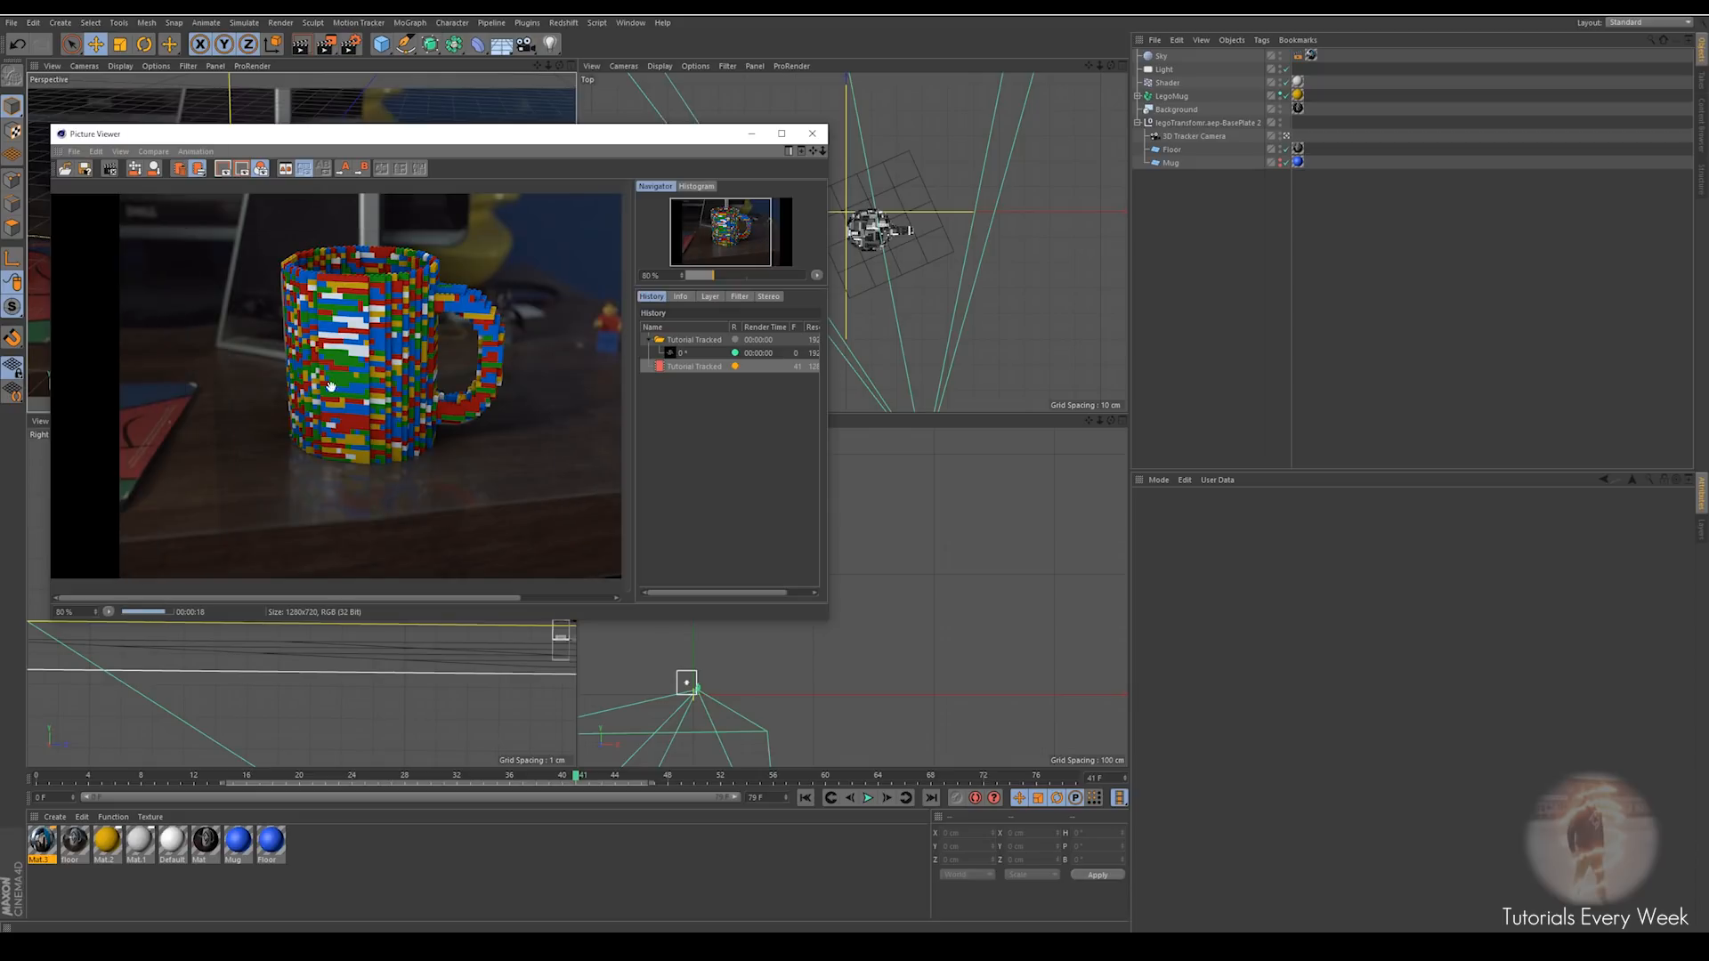
{"action": "scroll", "coordinate": [324, 392], "scroll_direction": "down", "scroll_amount": 2}
{"action": "scroll", "coordinate": [323, 400], "scroll_direction": "up", "scroll_amount": 2}
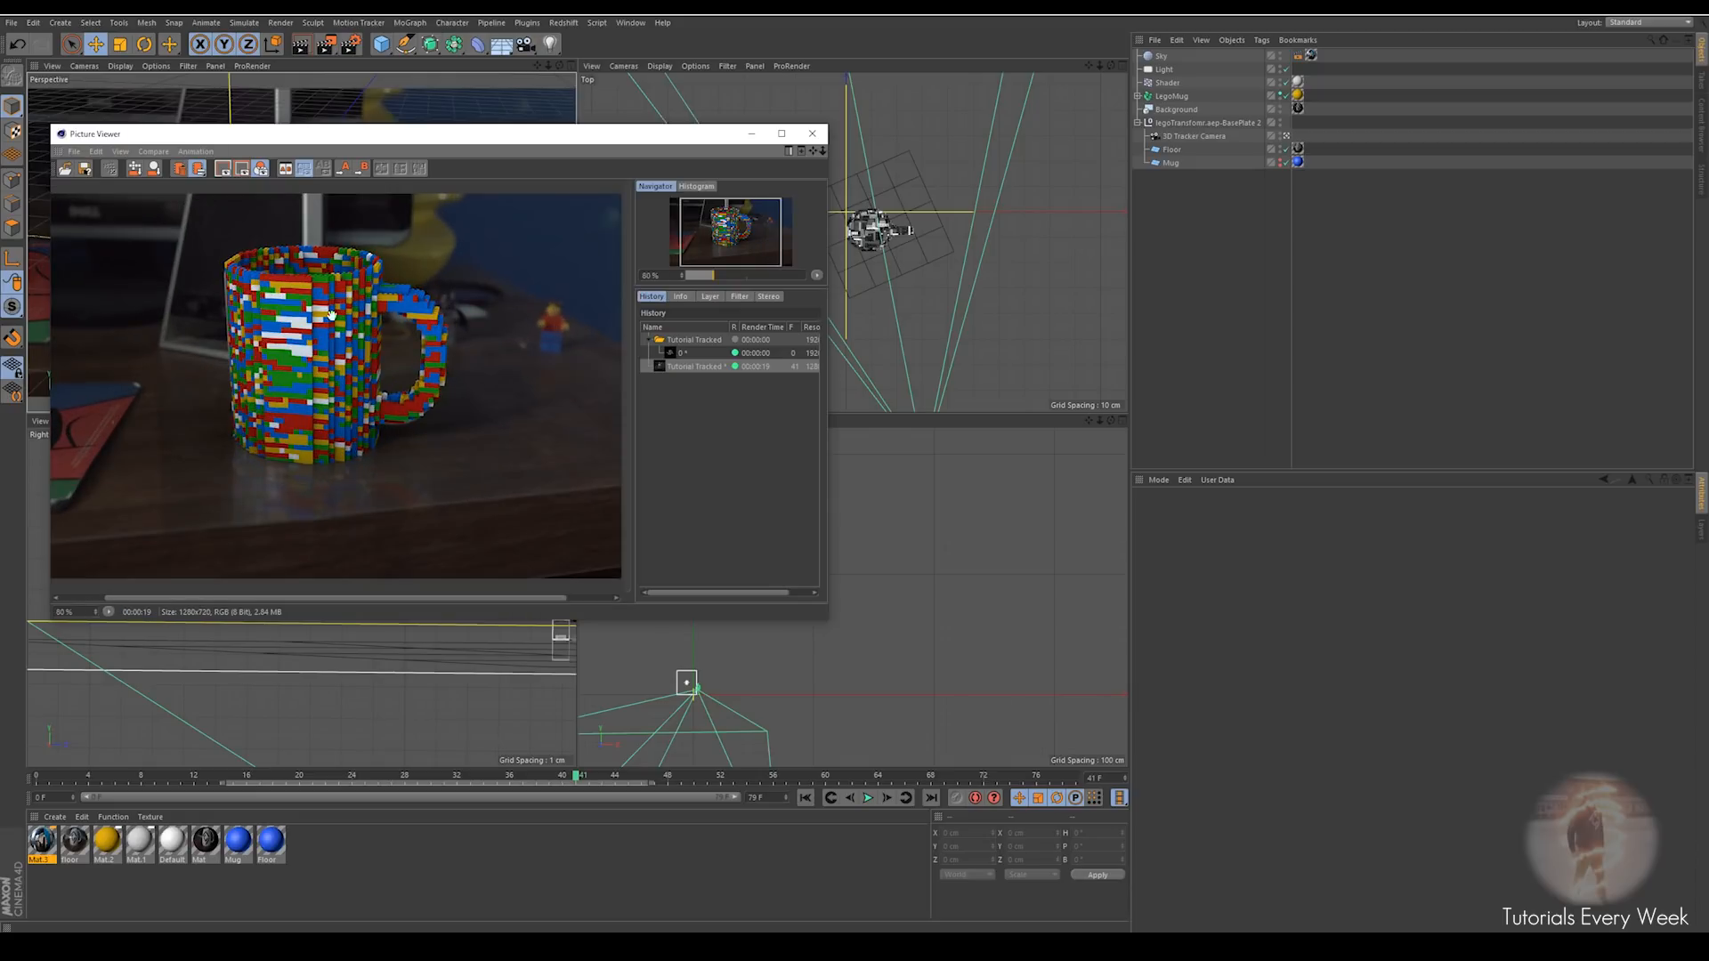
{"action": "scroll", "coordinate": [343, 356], "scroll_direction": "down", "scroll_amount": 4}
{"action": "scroll", "coordinate": [274, 377], "scroll_direction": "up", "scroll_amount": 3}
{"action": "scroll", "coordinate": [356, 326], "scroll_direction": "up", "scroll_amount": 2}
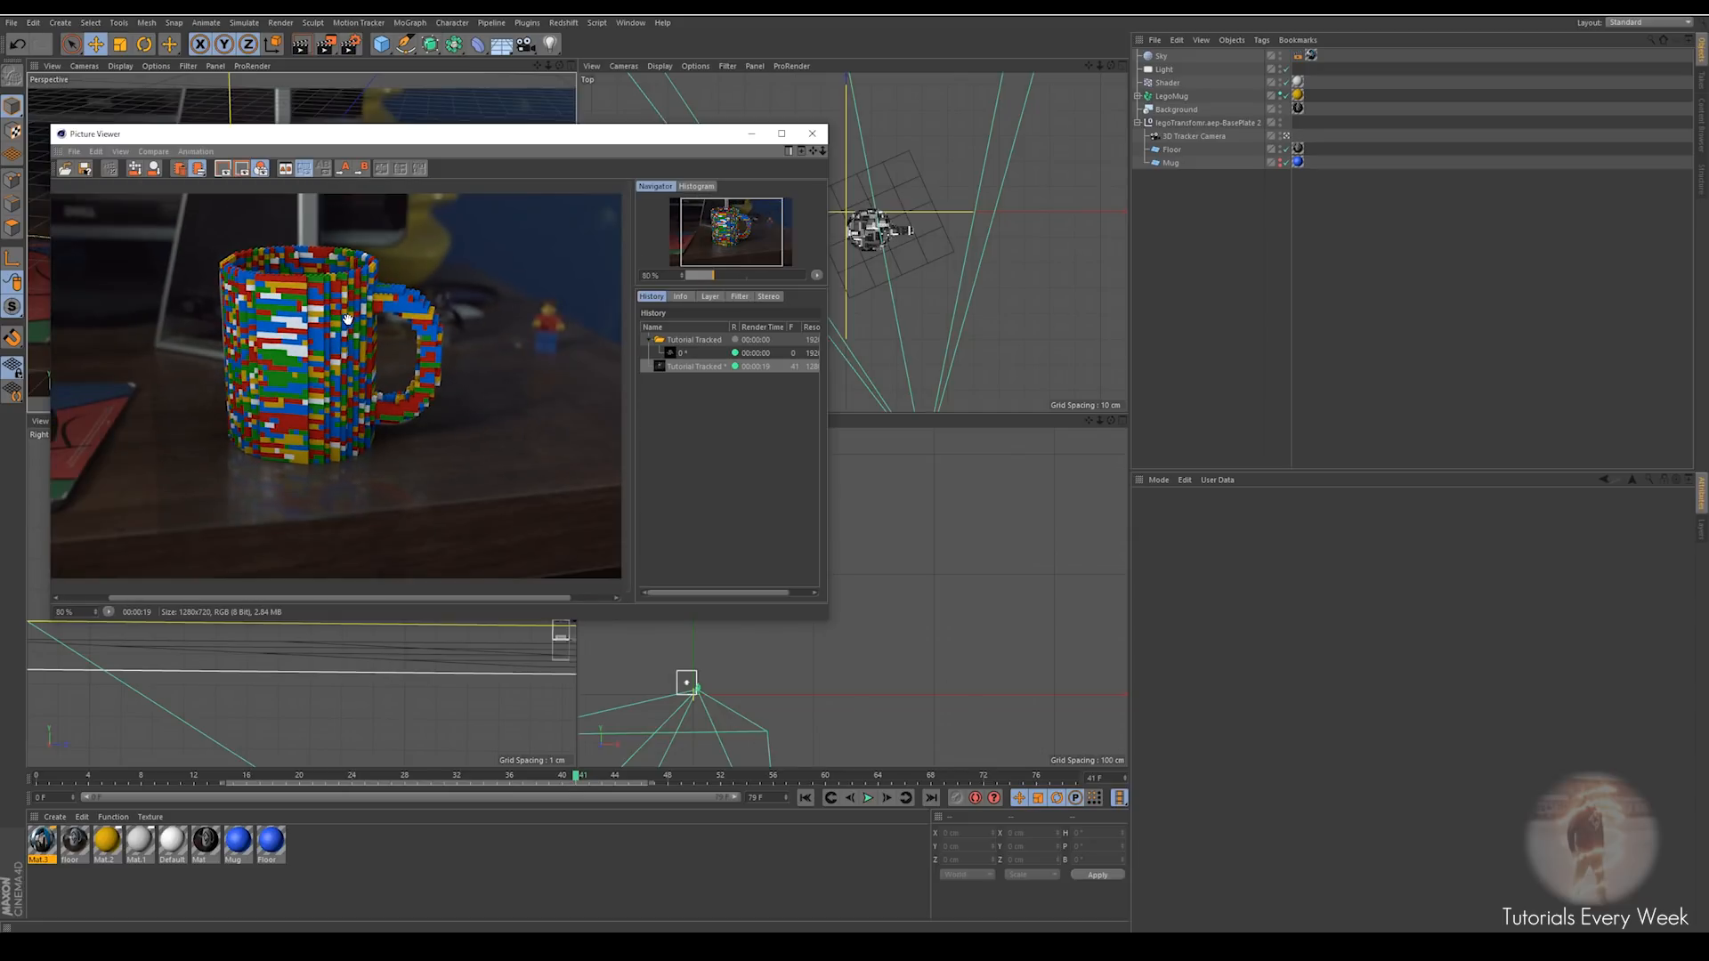
{"action": "scroll", "coordinate": [347, 319], "scroll_direction": "up", "scroll_amount": 1}
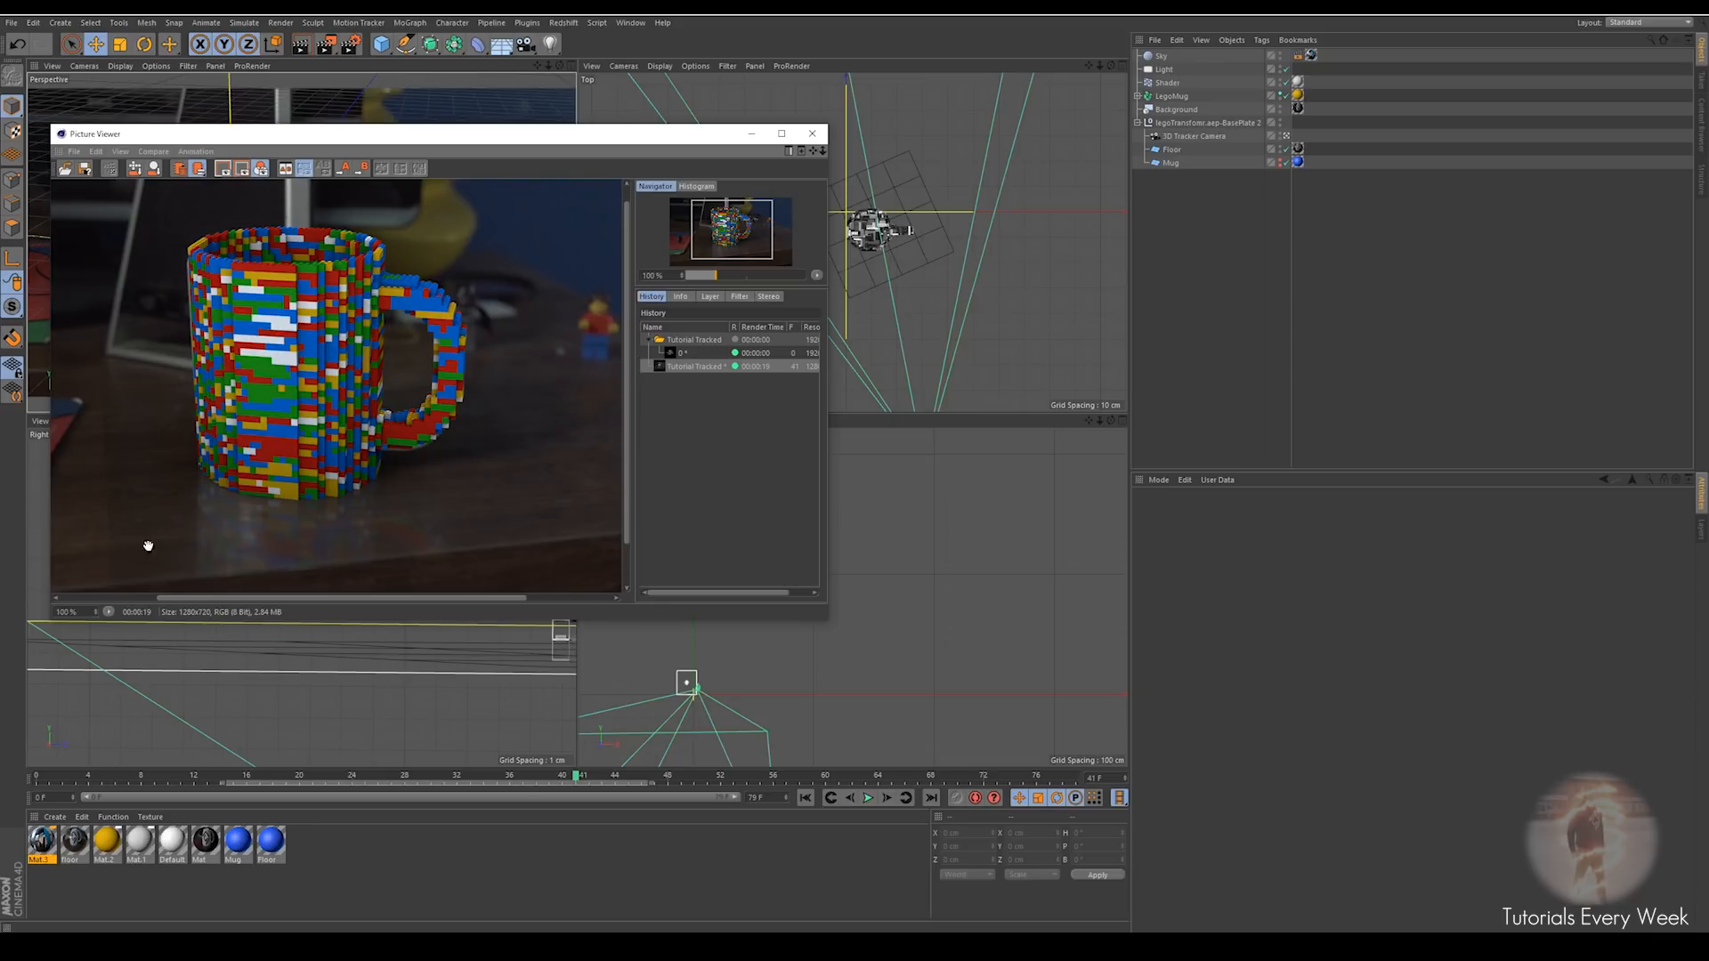
Add a Compositing tag to the Floor plane with Cast Shadows and Receive Shadows off and Compositing Background on
{"action": "left_click", "coordinate": [1172, 150]}
{"action": "right_click", "coordinate": [1170, 152]}
{"action": "mouse_move", "coordinate": [1212, 156]}
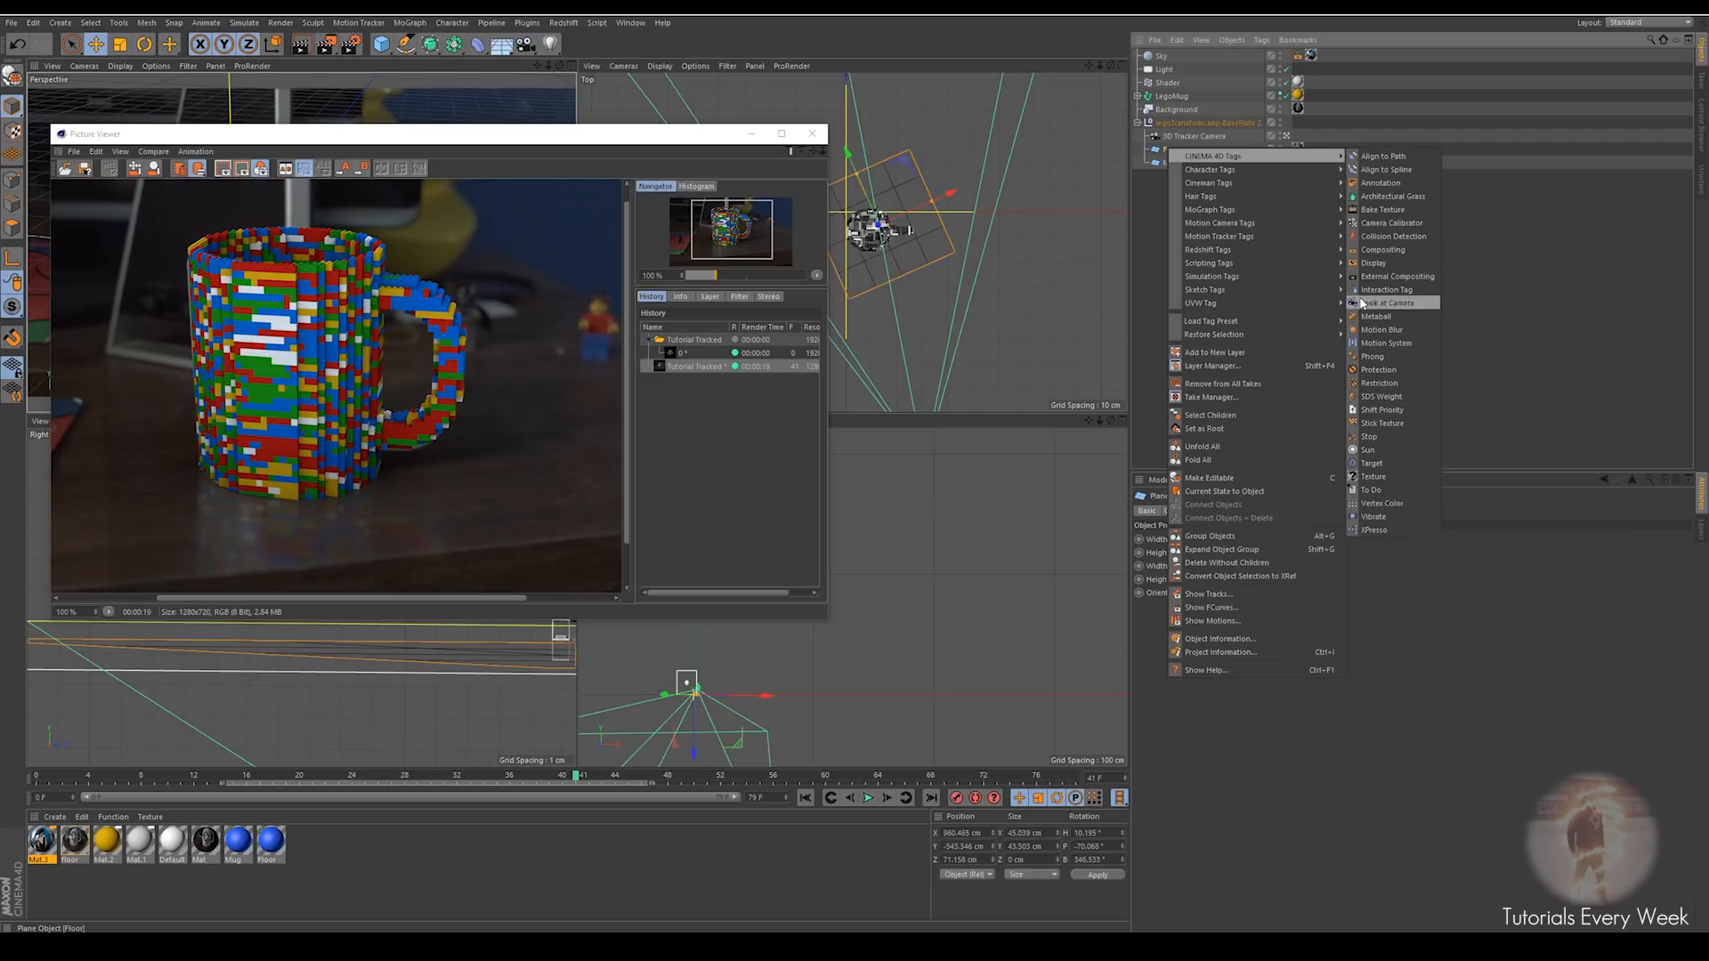
{"action": "left_click", "coordinate": [1375, 254]}
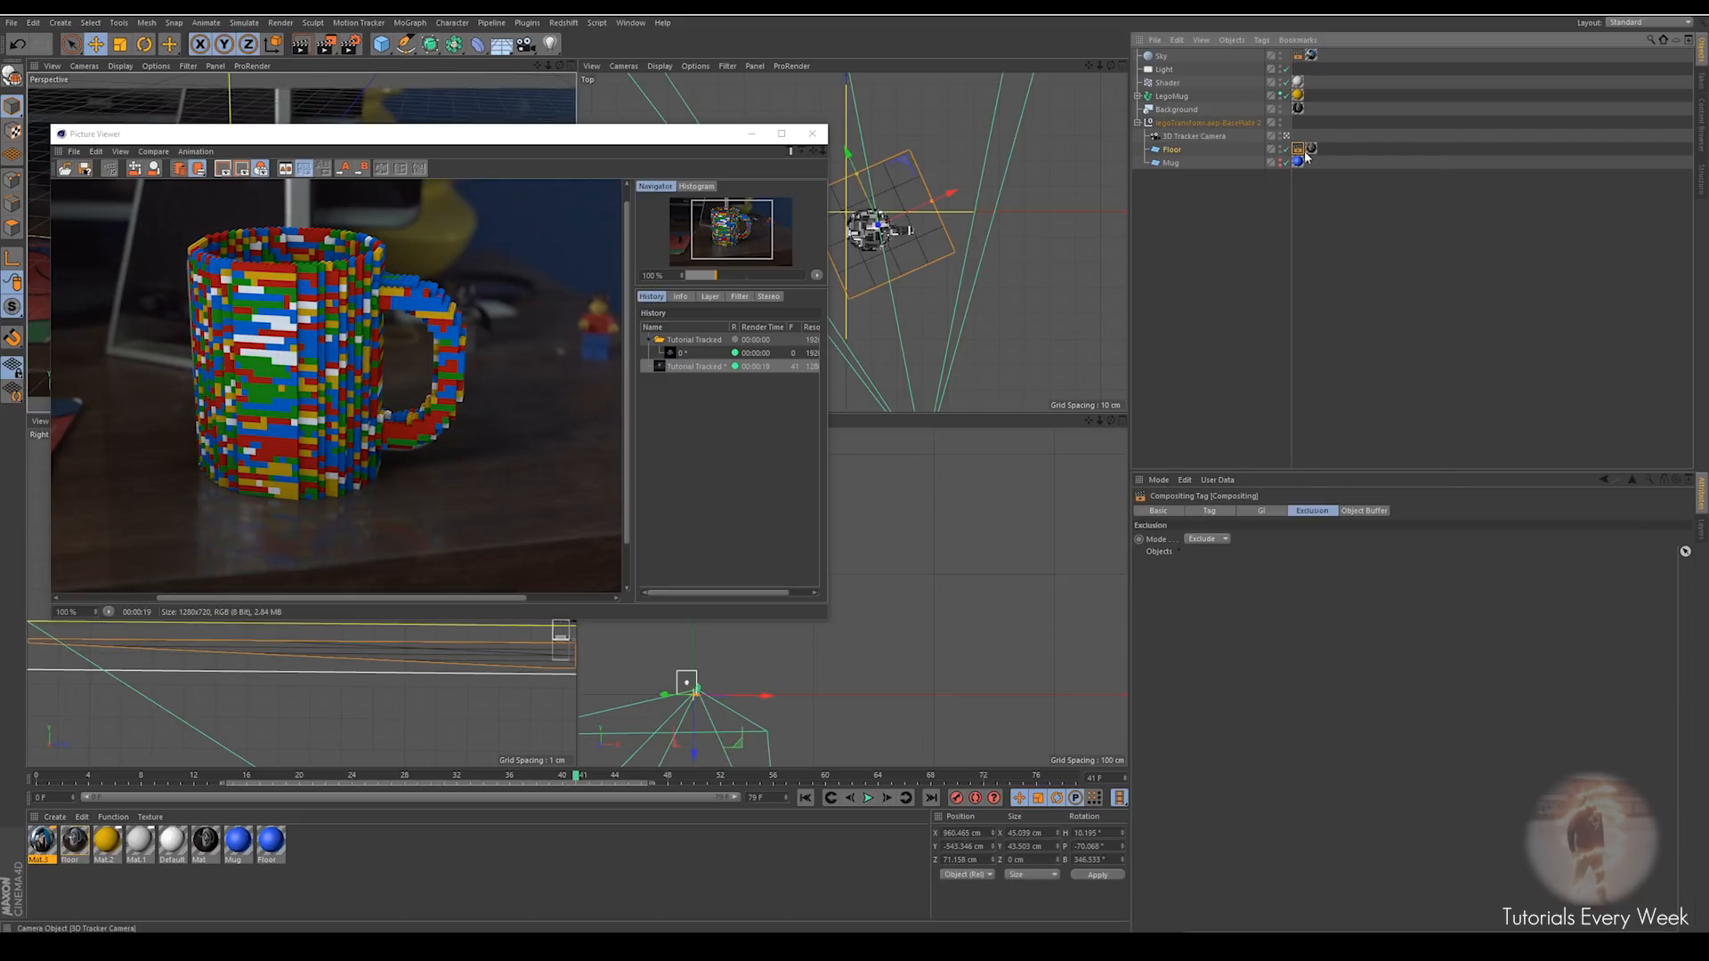
{"action": "left_click", "coordinate": [1243, 512]}
{"action": "left_click", "coordinate": [1210, 511]}
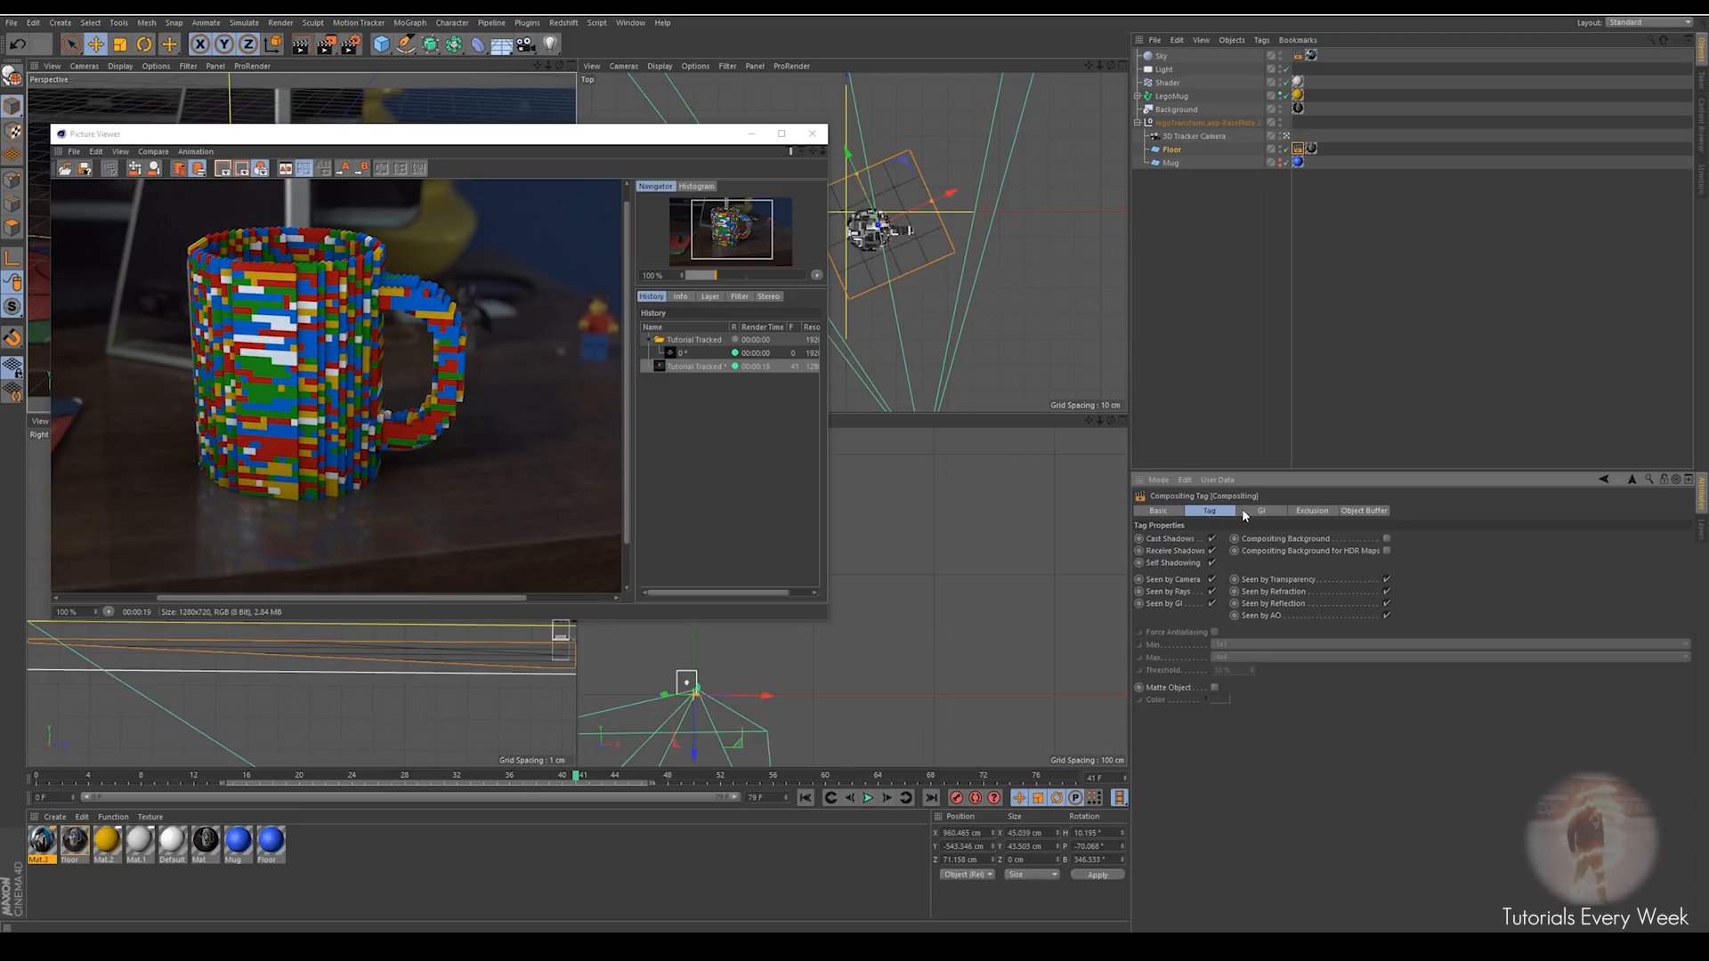
{"action": "left_click", "coordinate": [1212, 551]}
Re-render the current frame, inspect how the mug blends with the footage, and close the Picture Viewer
{"action": "left_click", "coordinate": [326, 44]}
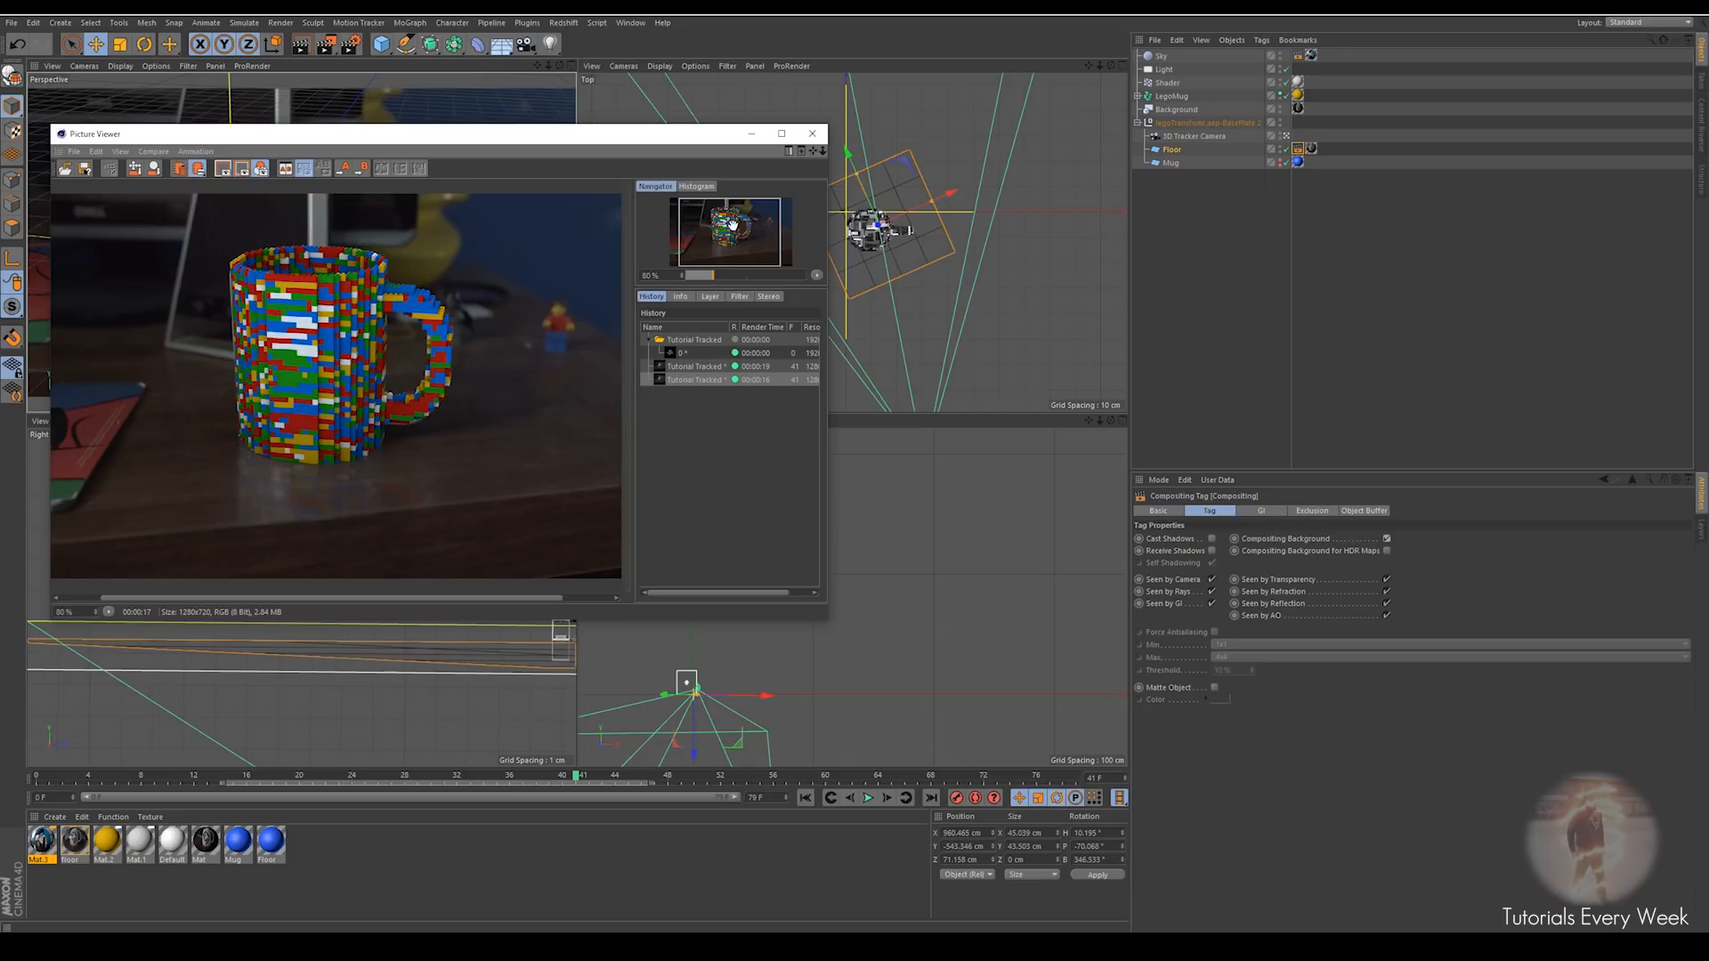
{"action": "scroll", "coordinate": [238, 368], "scroll_direction": "down", "scroll_amount": 2}
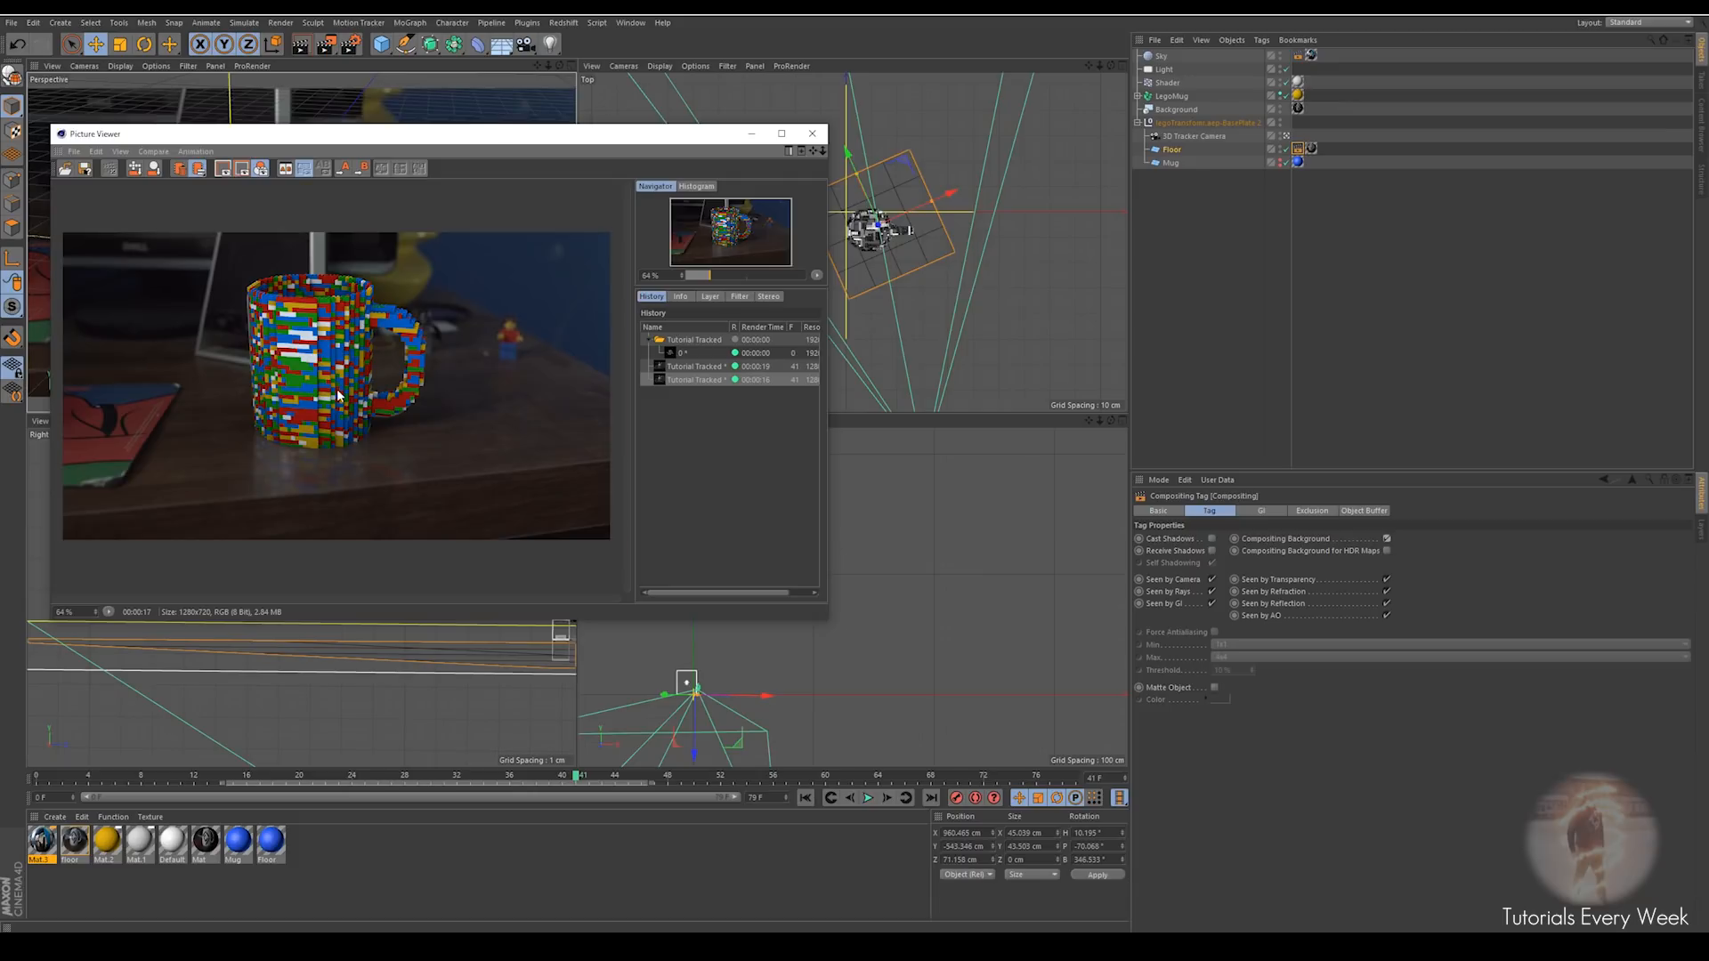
{"action": "scroll", "coordinate": [338, 395], "scroll_direction": "up", "scroll_amount": 3}
{"action": "scroll", "coordinate": [338, 395], "scroll_direction": "down", "scroll_amount": 2}
{"action": "scroll", "coordinate": [337, 396], "scroll_direction": "up", "scroll_amount": 1}
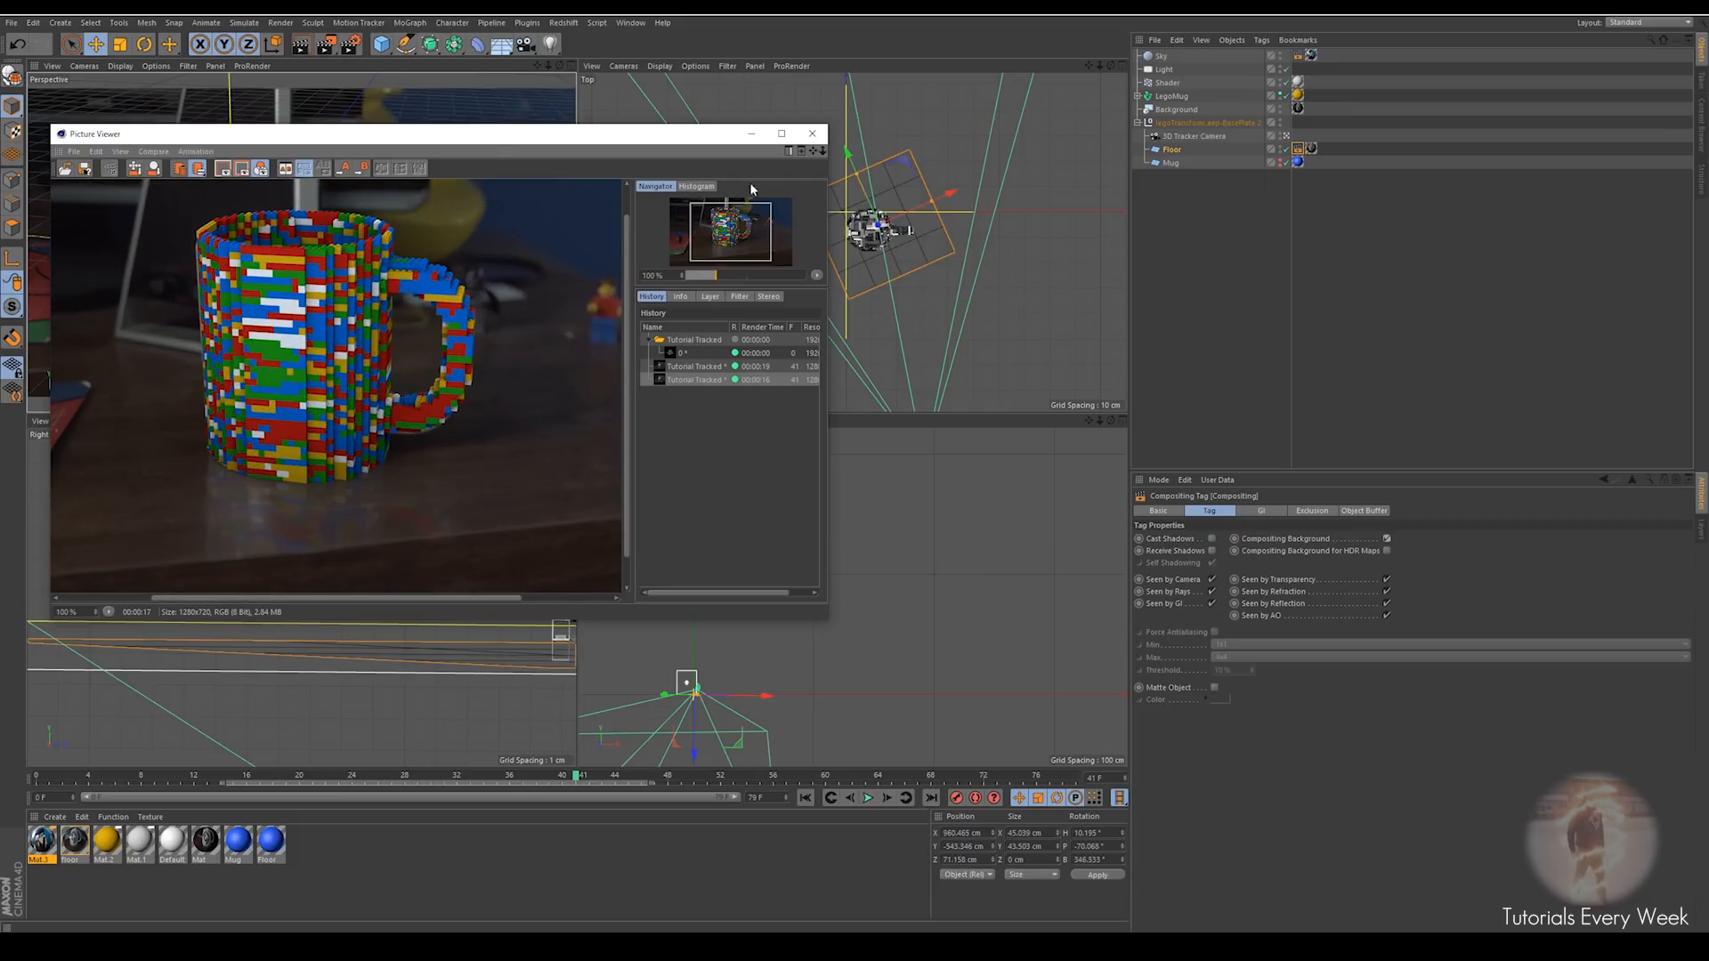
{"action": "left_click", "coordinate": [813, 135]}
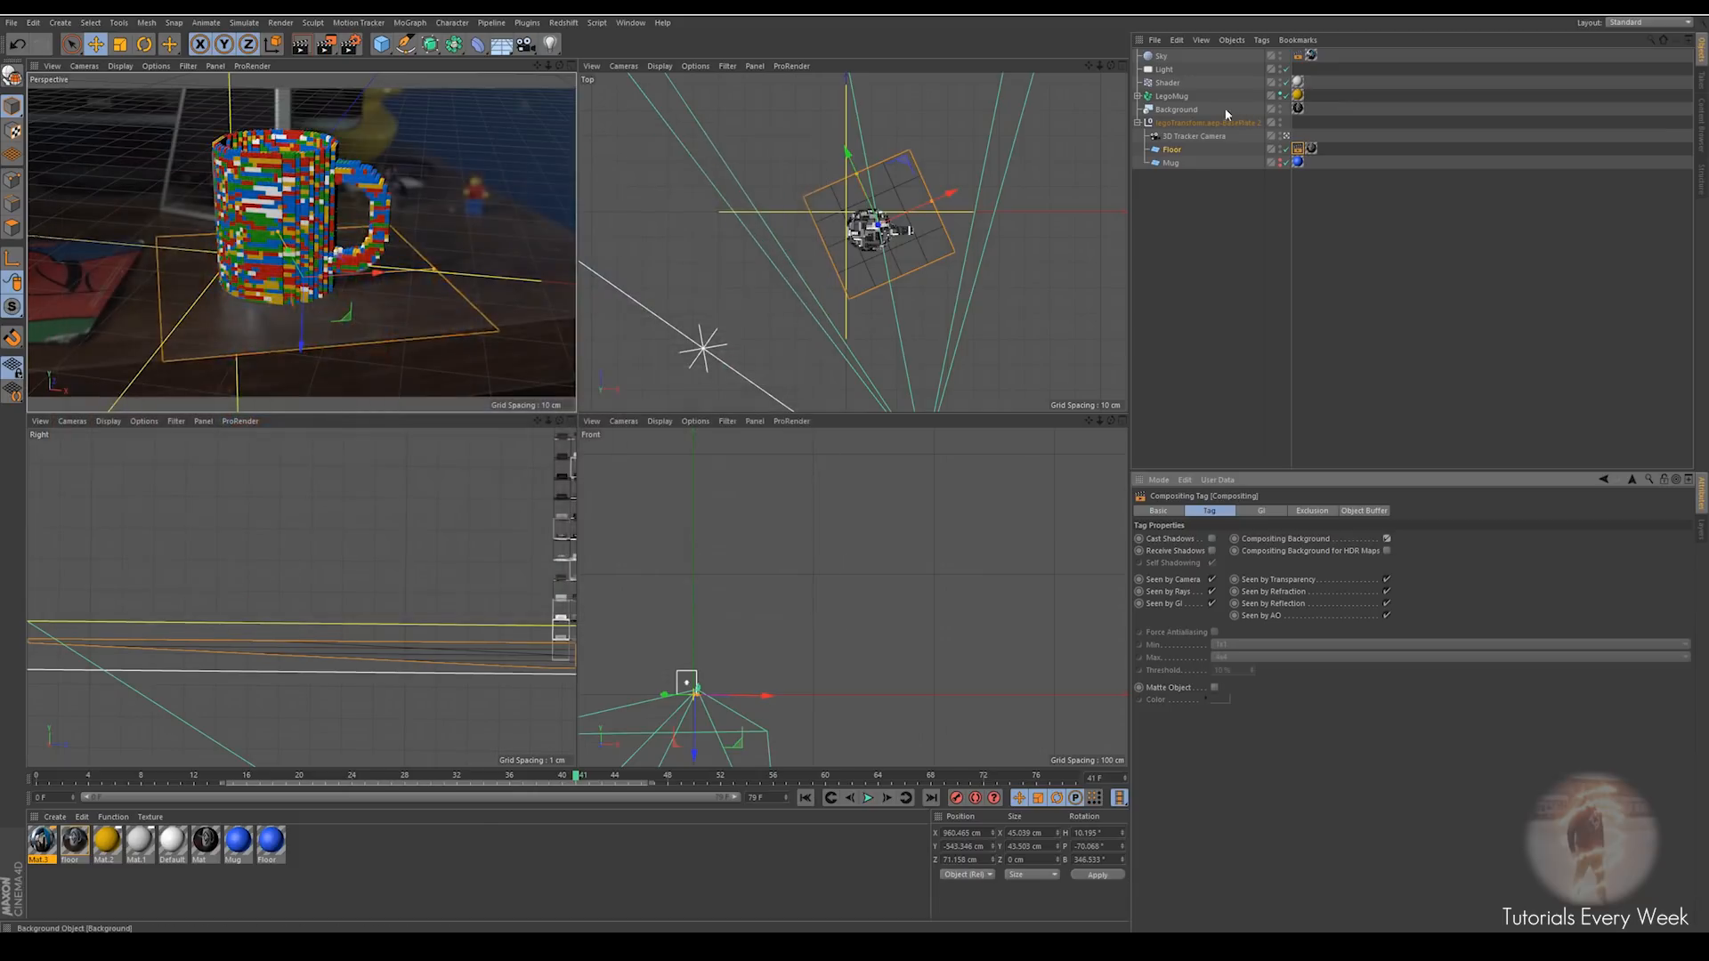
Add a Compositing tag to the LegoMug fracture object and enable object buffer 1 on it
{"action": "left_click", "coordinate": [1173, 123]}
{"action": "left_click", "coordinate": [1171, 136]}
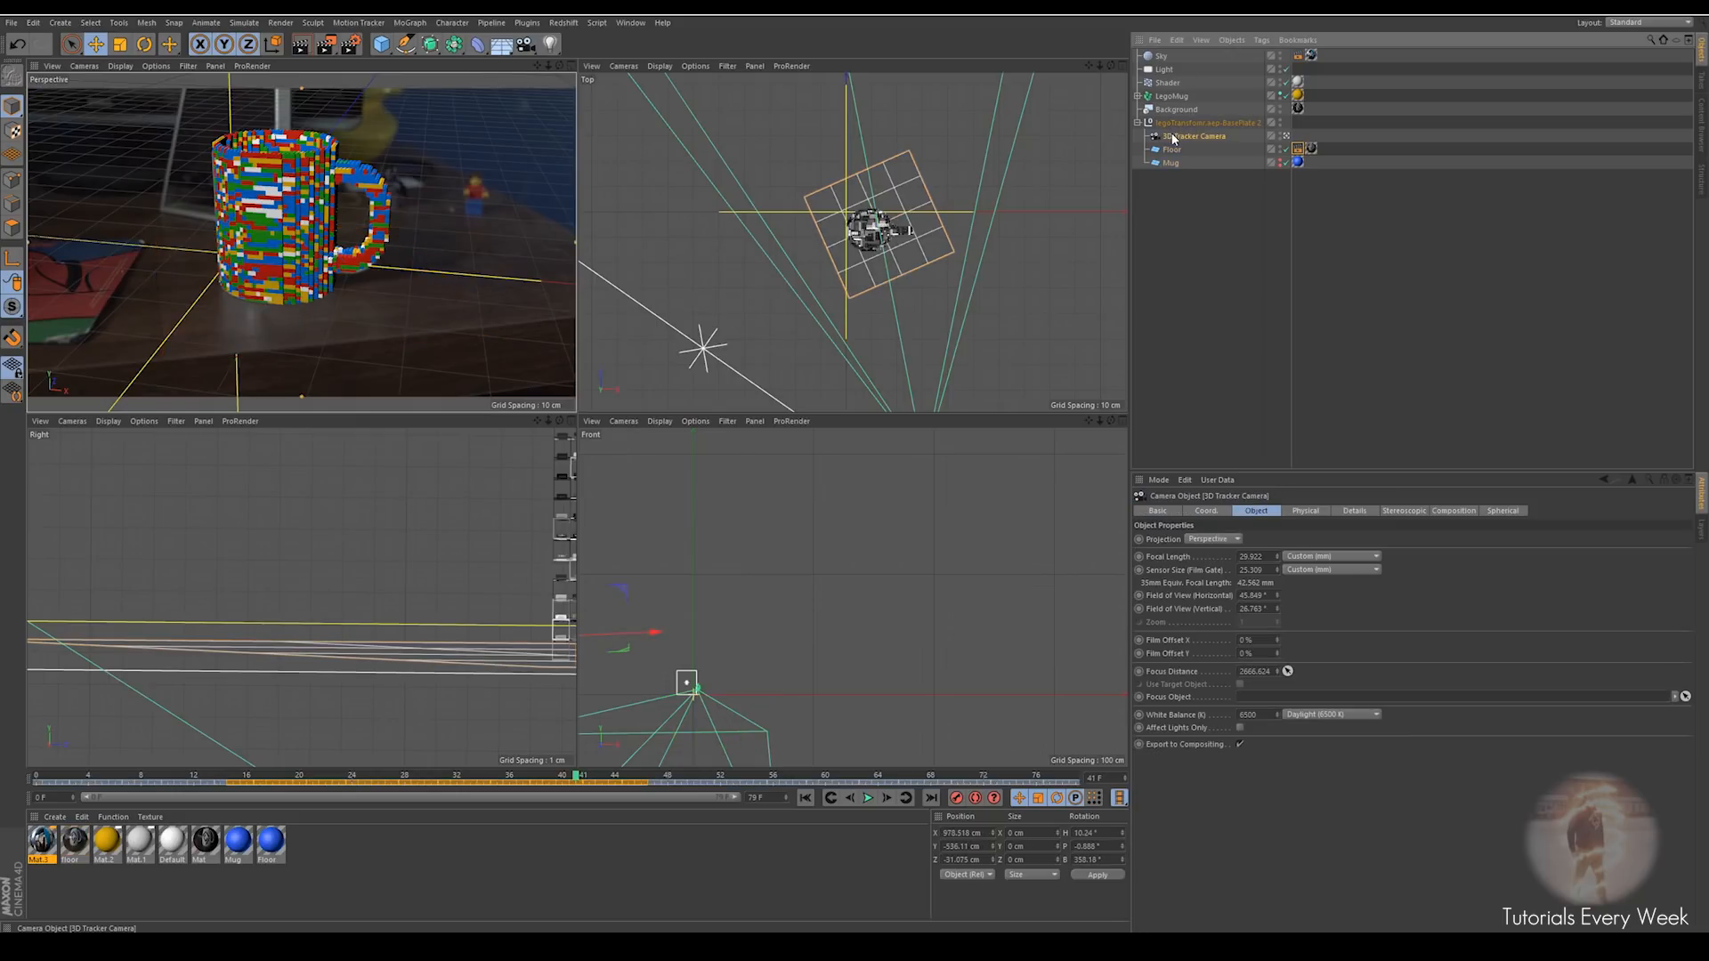
{"action": "left_click", "coordinate": [1171, 96]}
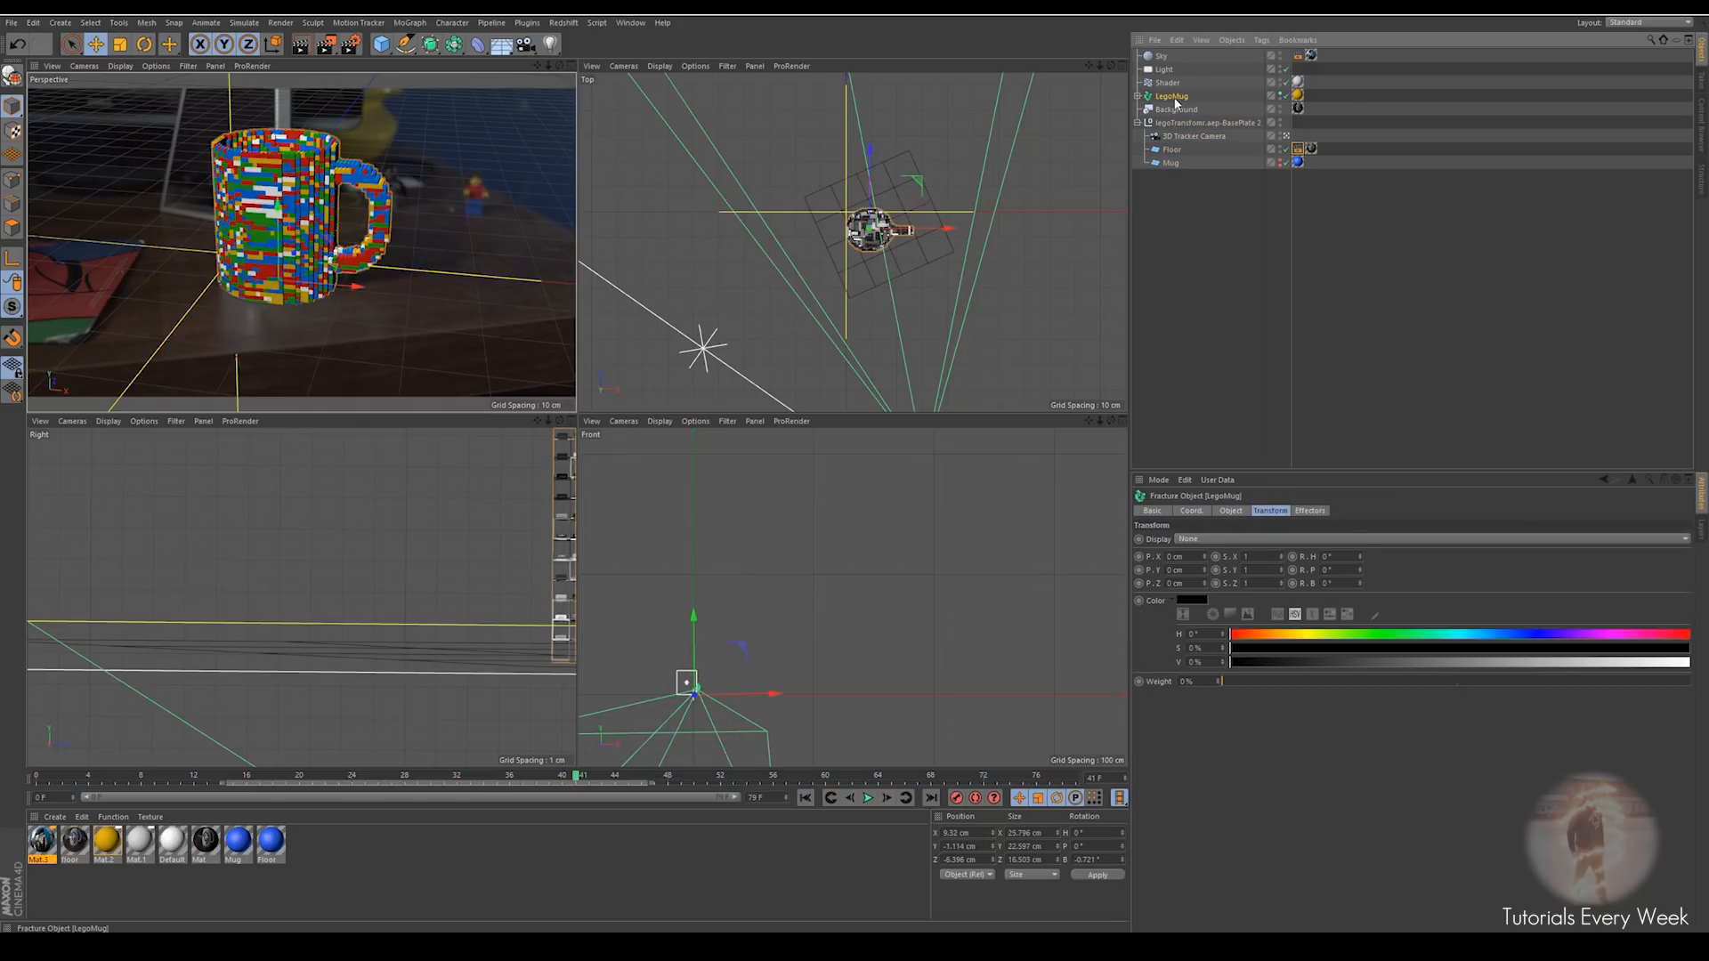
{"action": "right_click", "coordinate": [1173, 98]}
{"action": "mouse_move", "coordinate": [1222, 109]}
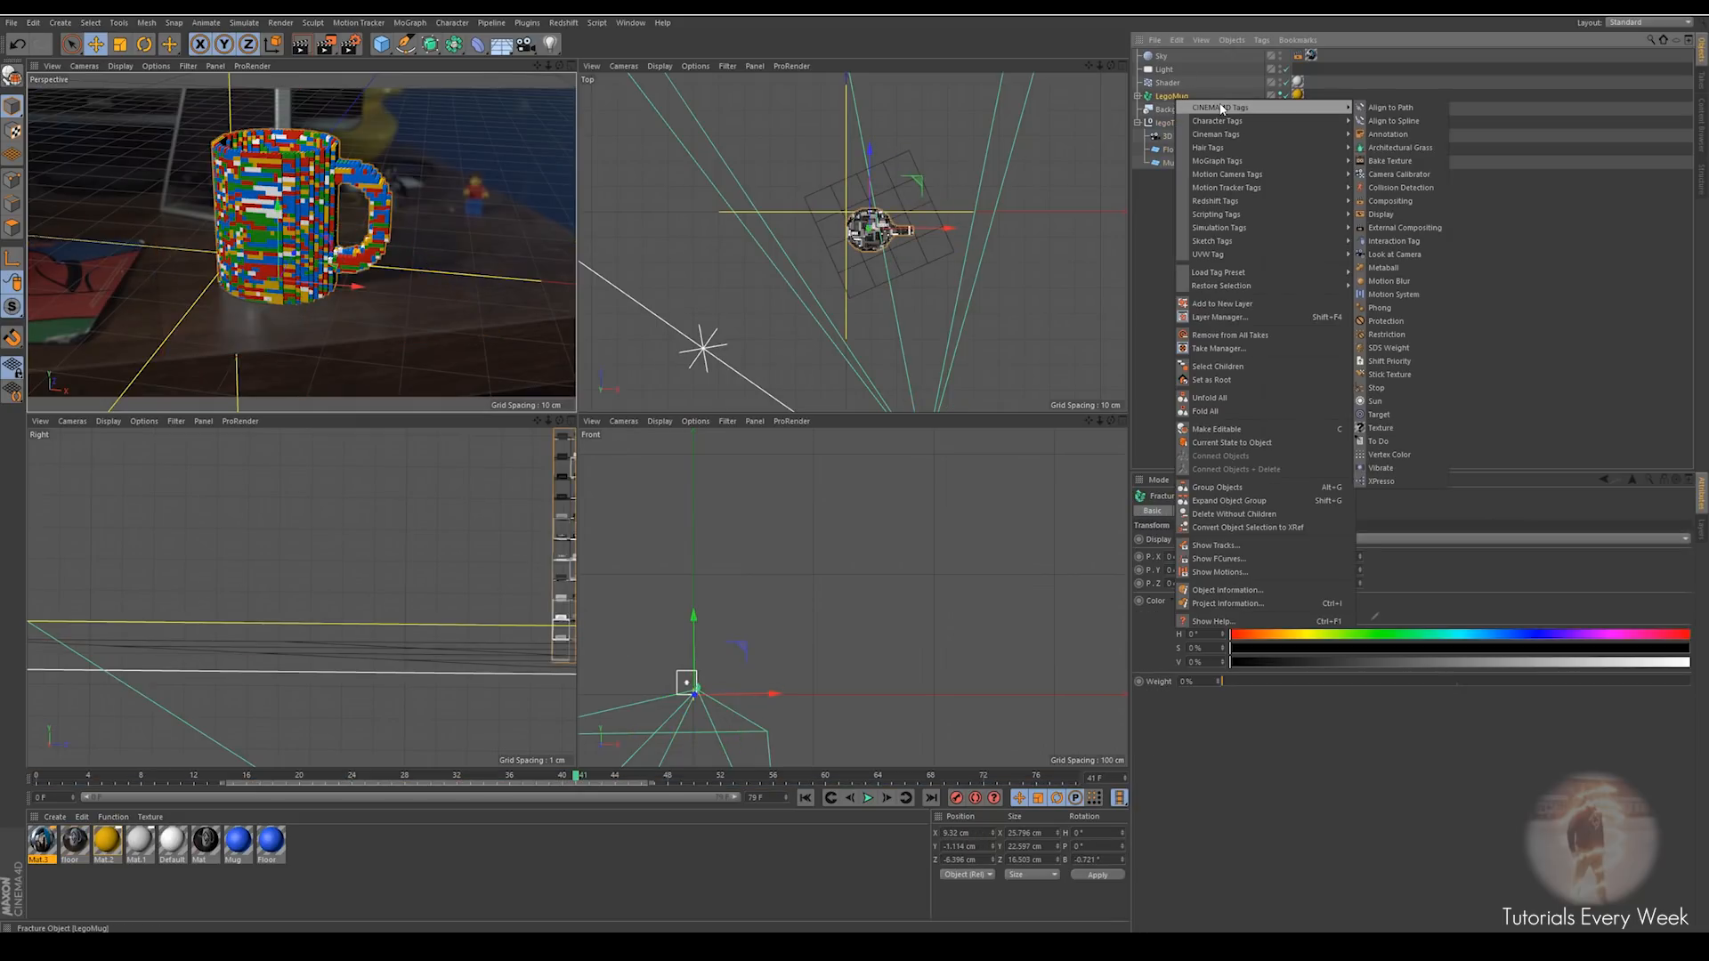
{"action": "left_click", "coordinate": [1389, 201]}
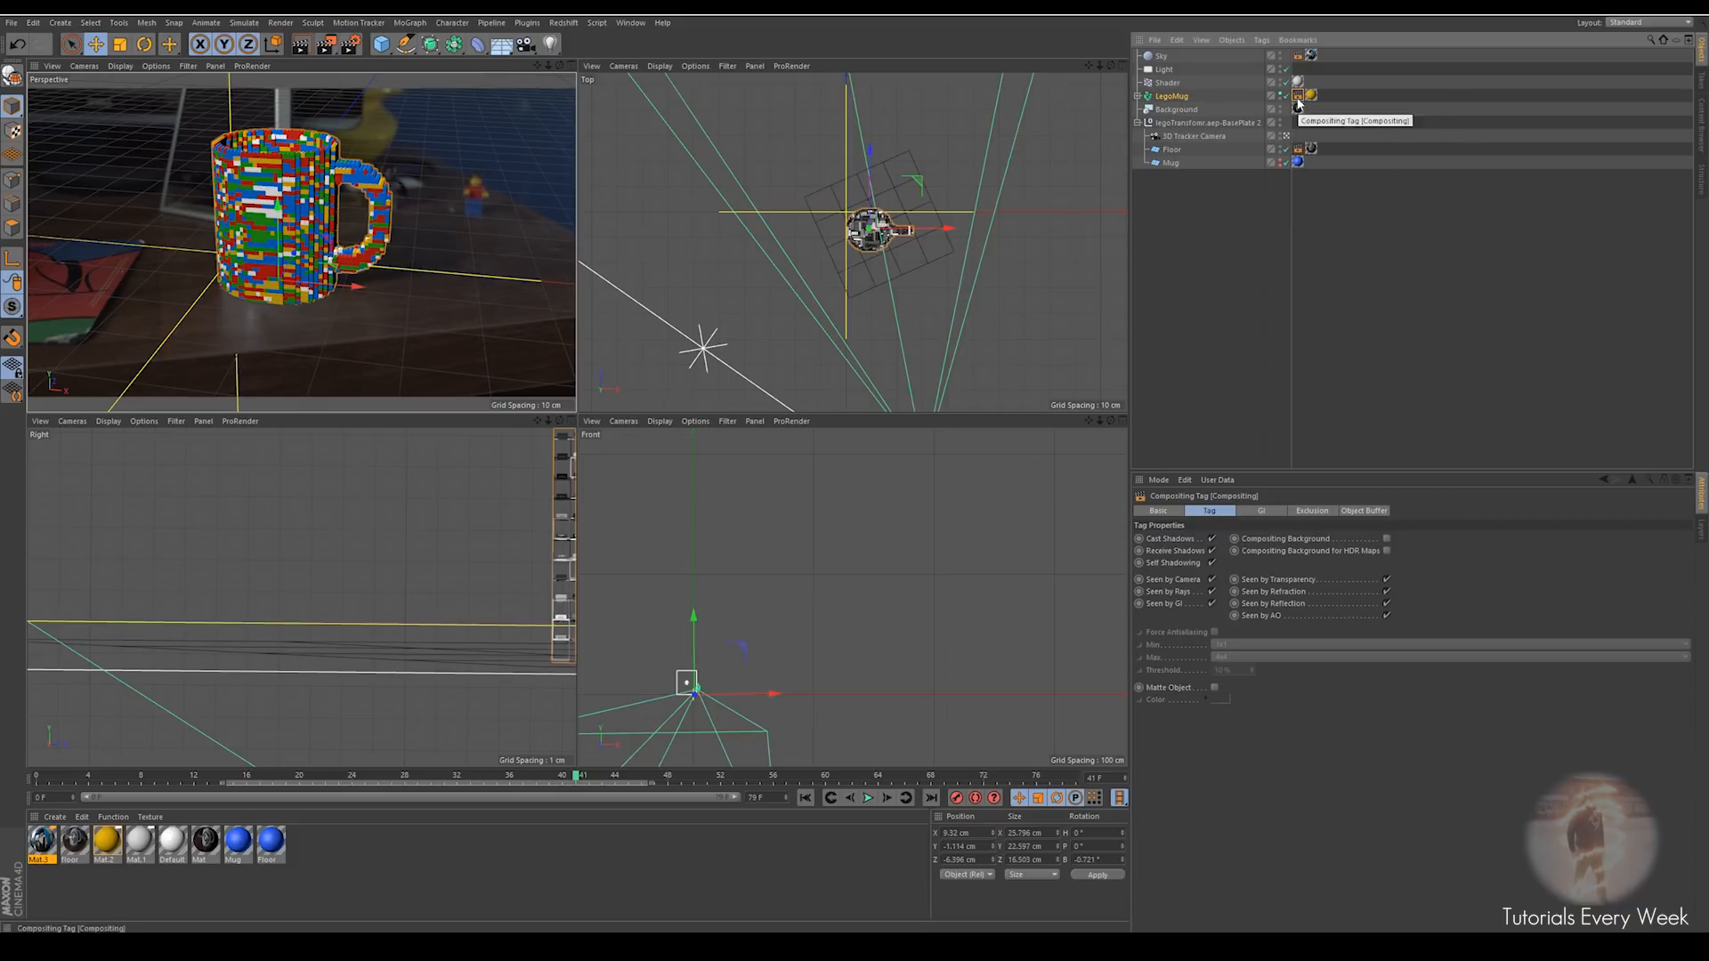
{"action": "left_click", "coordinate": [1354, 511]}
{"action": "left_click", "coordinate": [1176, 539]}
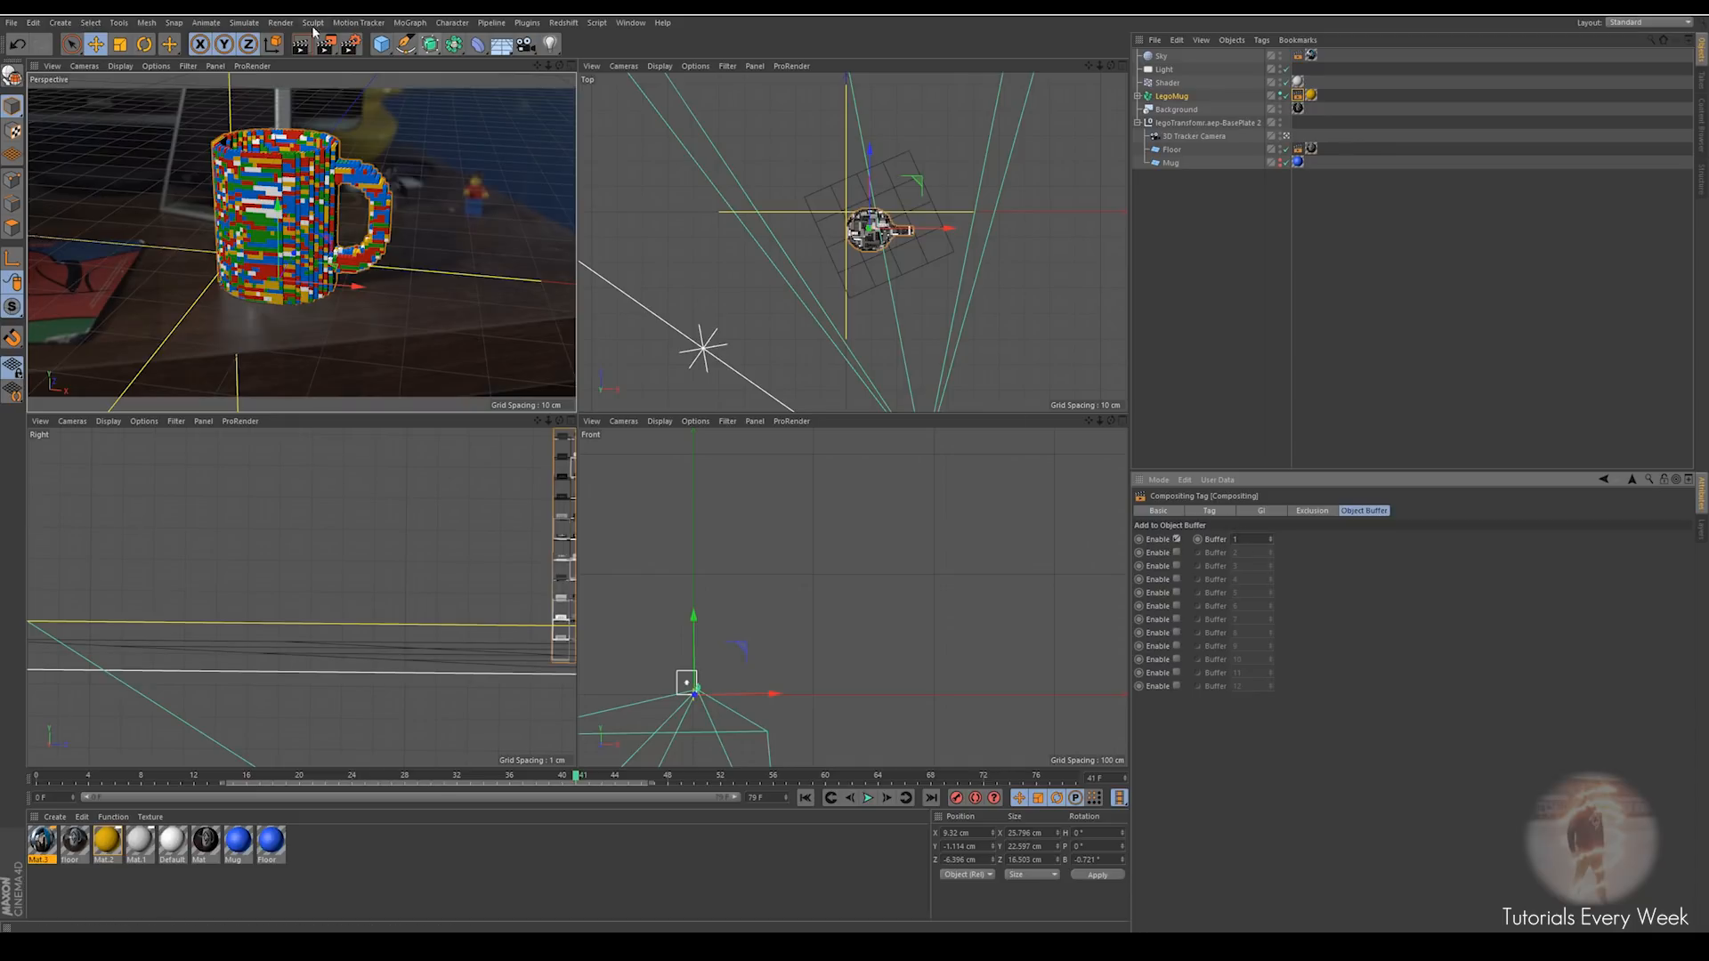
Enable Multi-Pass rendering with an Object Buffer pass for group ID 1 and a Reflection pass, and close the render settings
{"action": "left_click", "coordinate": [350, 44]}
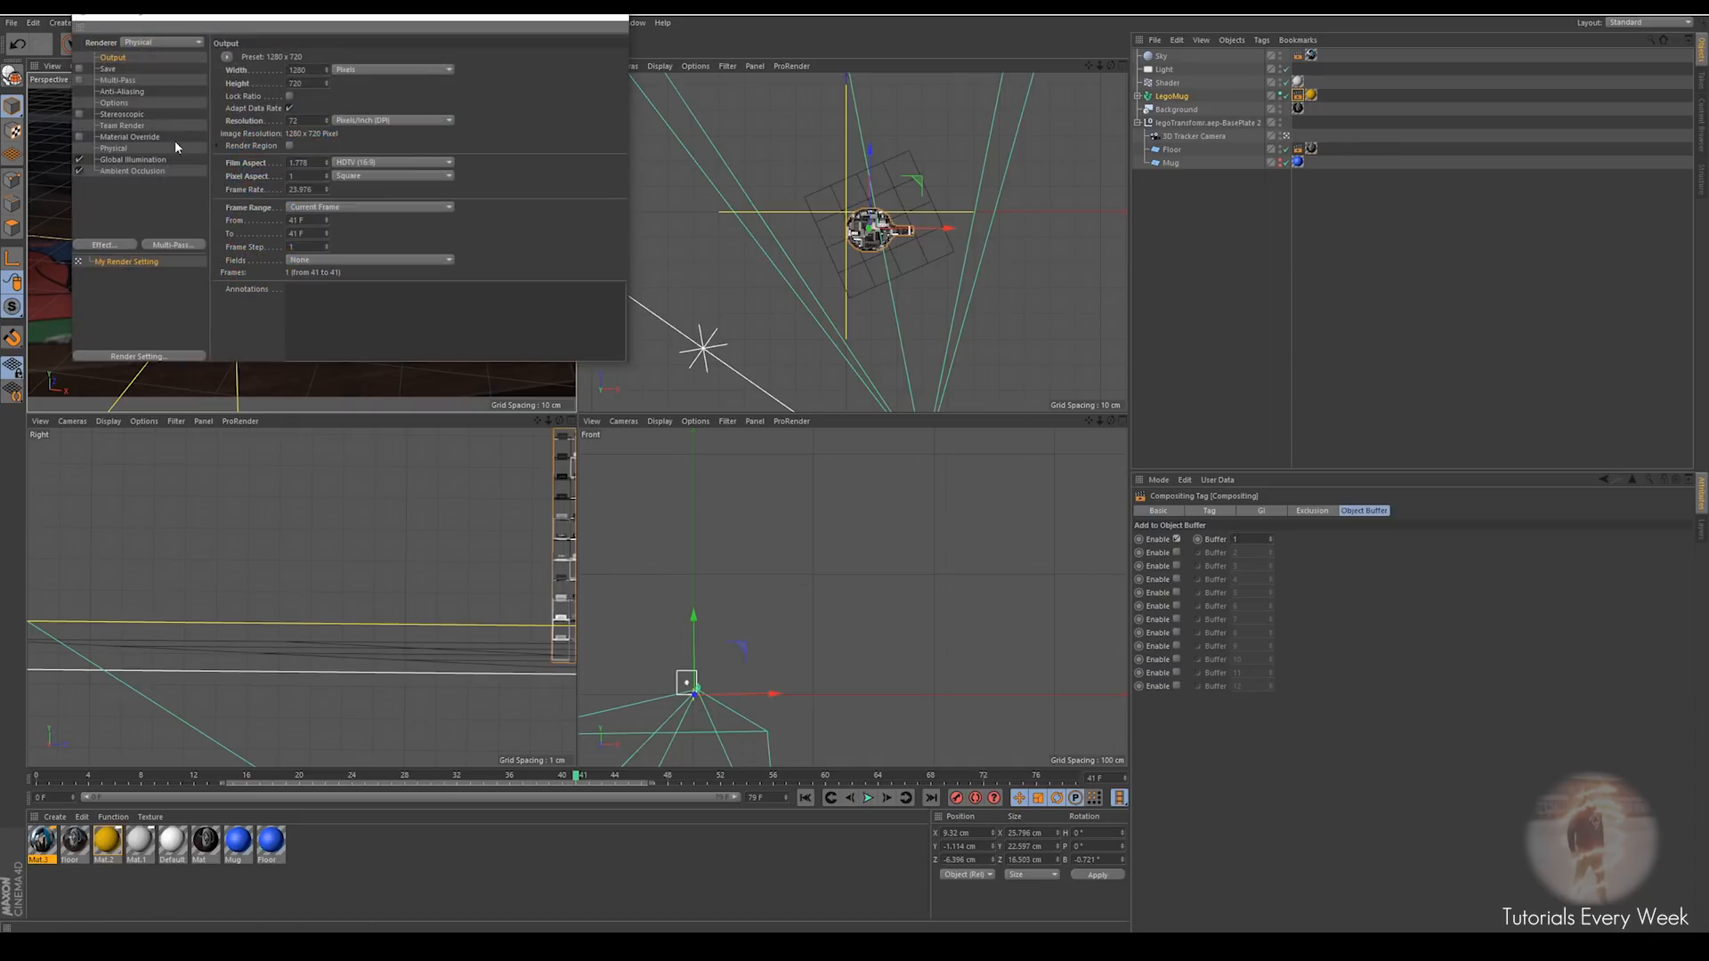
{"action": "left_click", "coordinate": [78, 79]}
{"action": "left_click", "coordinate": [171, 244]}
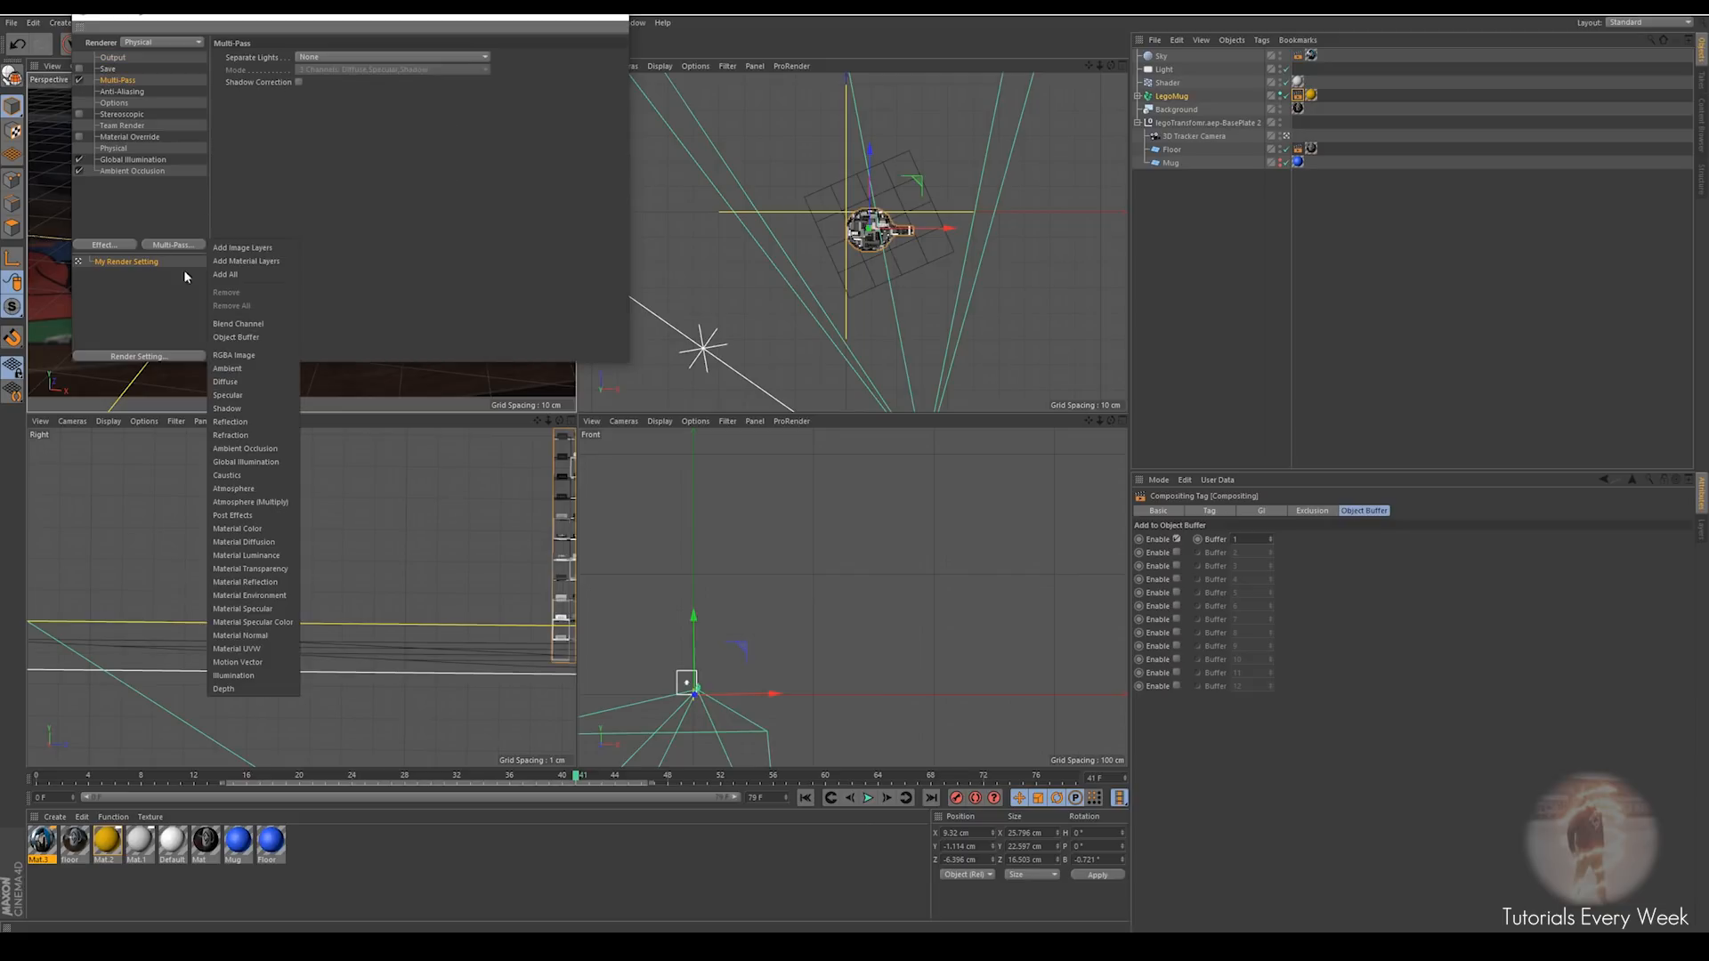
{"action": "left_click", "coordinate": [236, 337]}
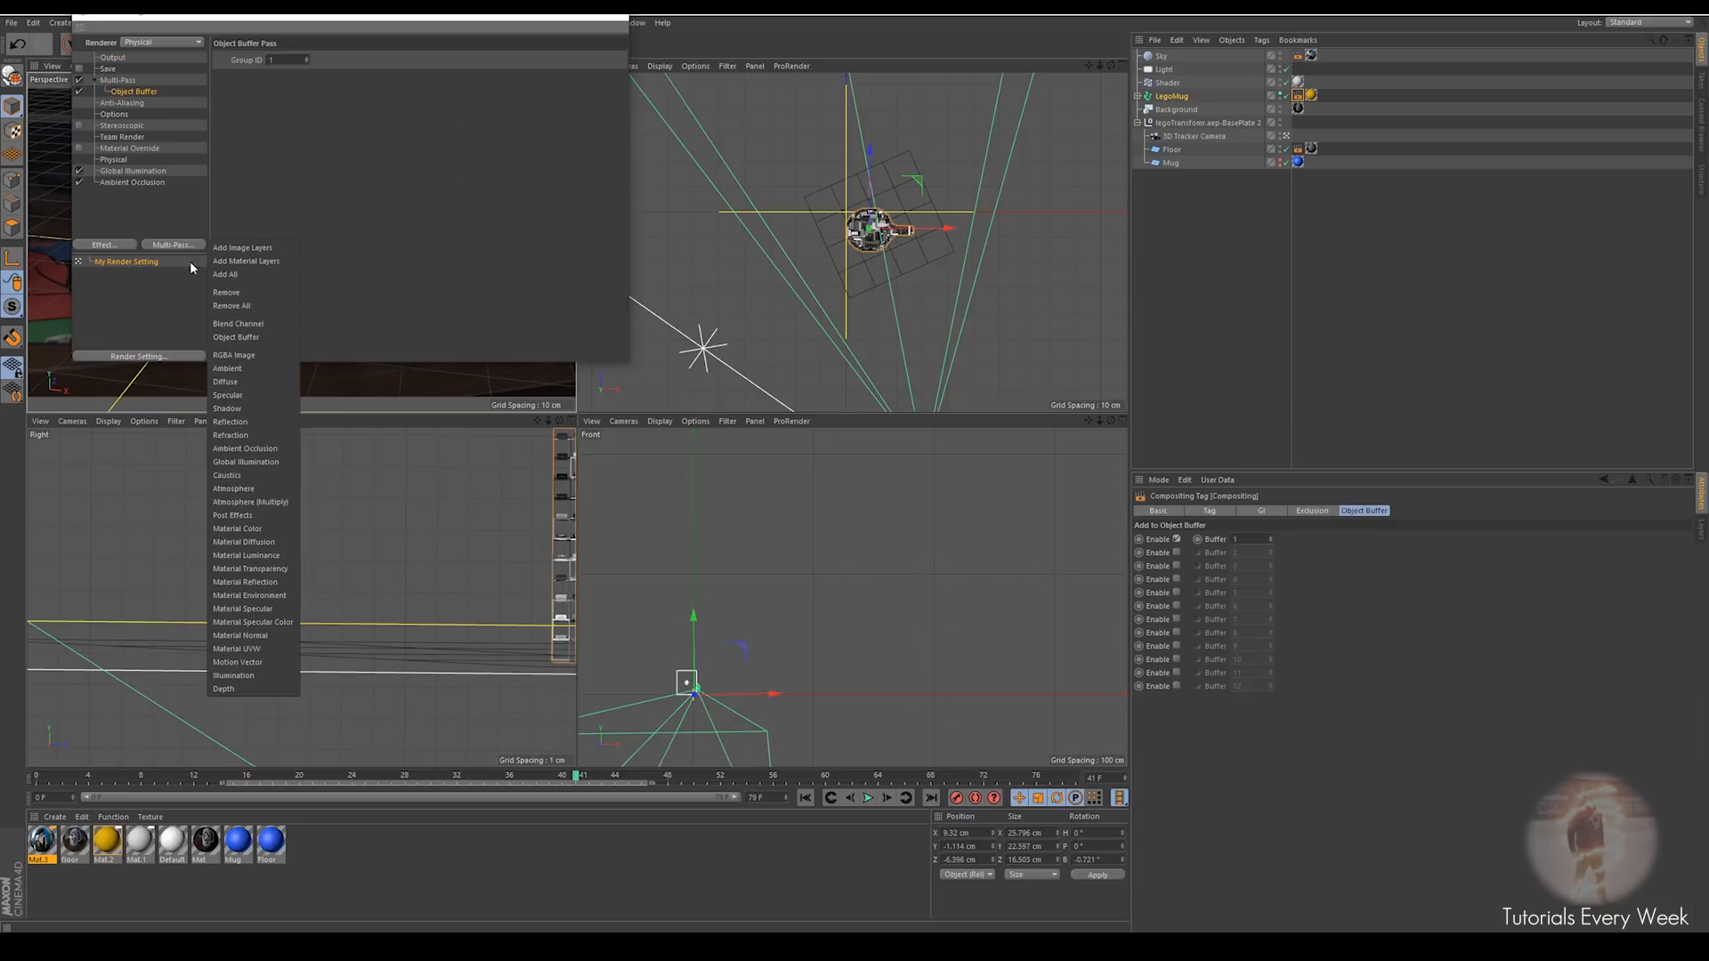
{"action": "left_click", "coordinate": [247, 423]}
{"action": "left_click", "coordinate": [130, 92]}
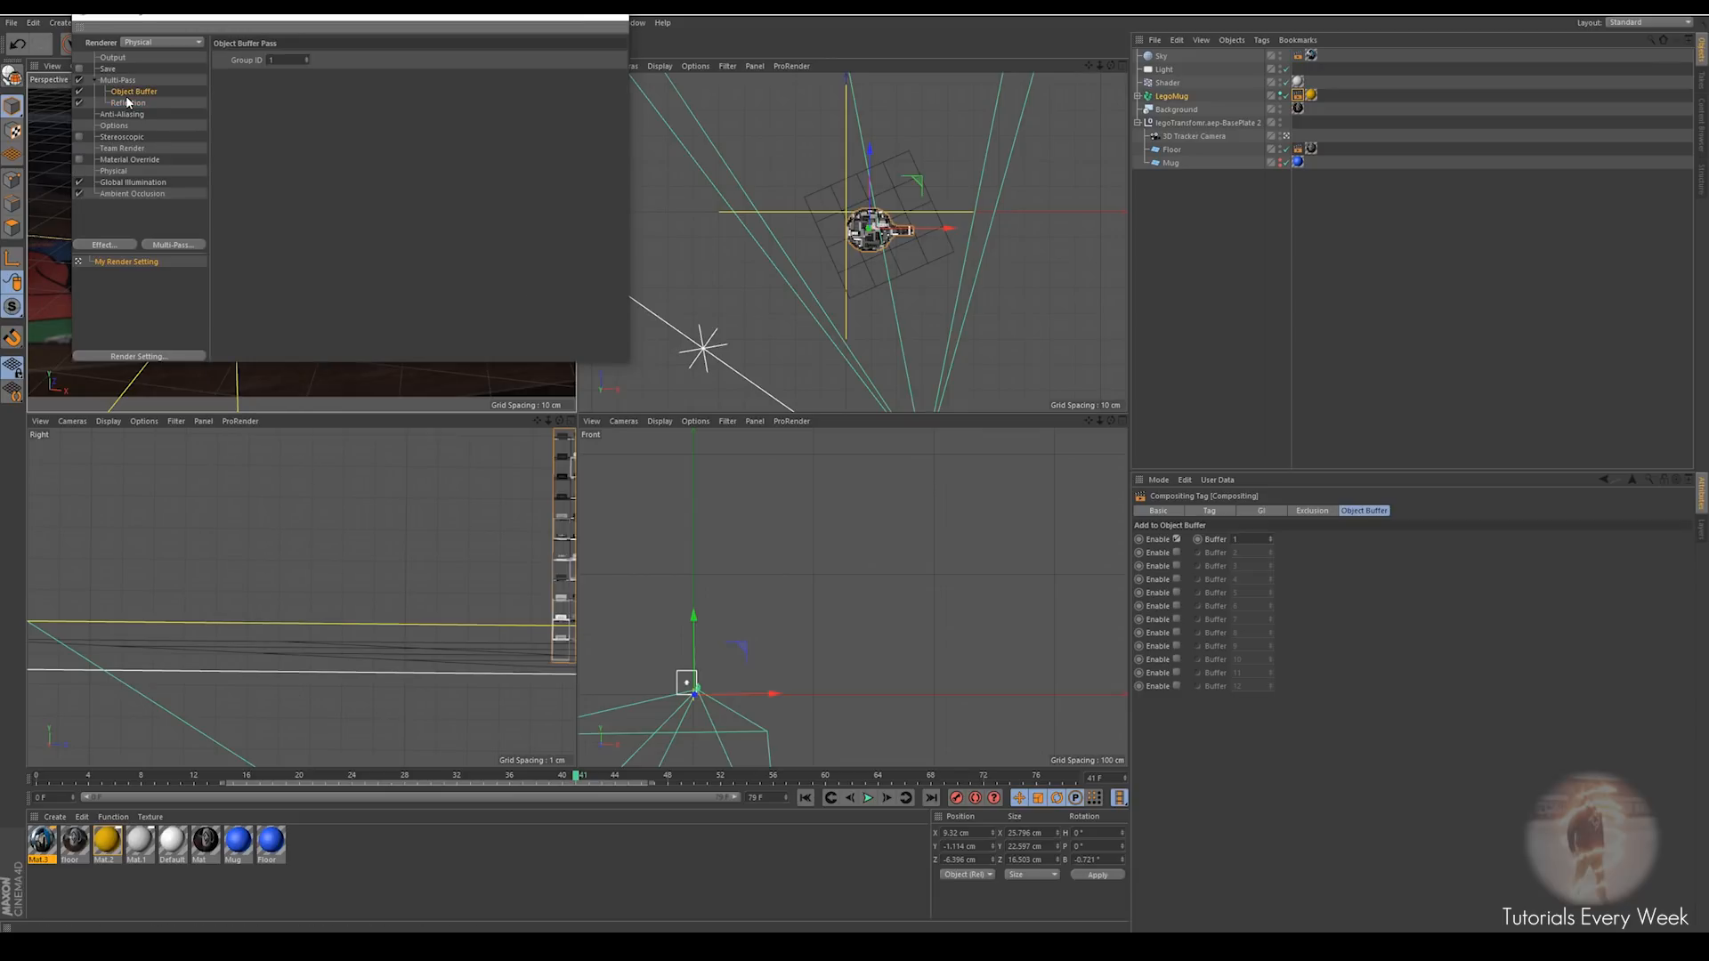
{"action": "left_click", "coordinate": [128, 102]}
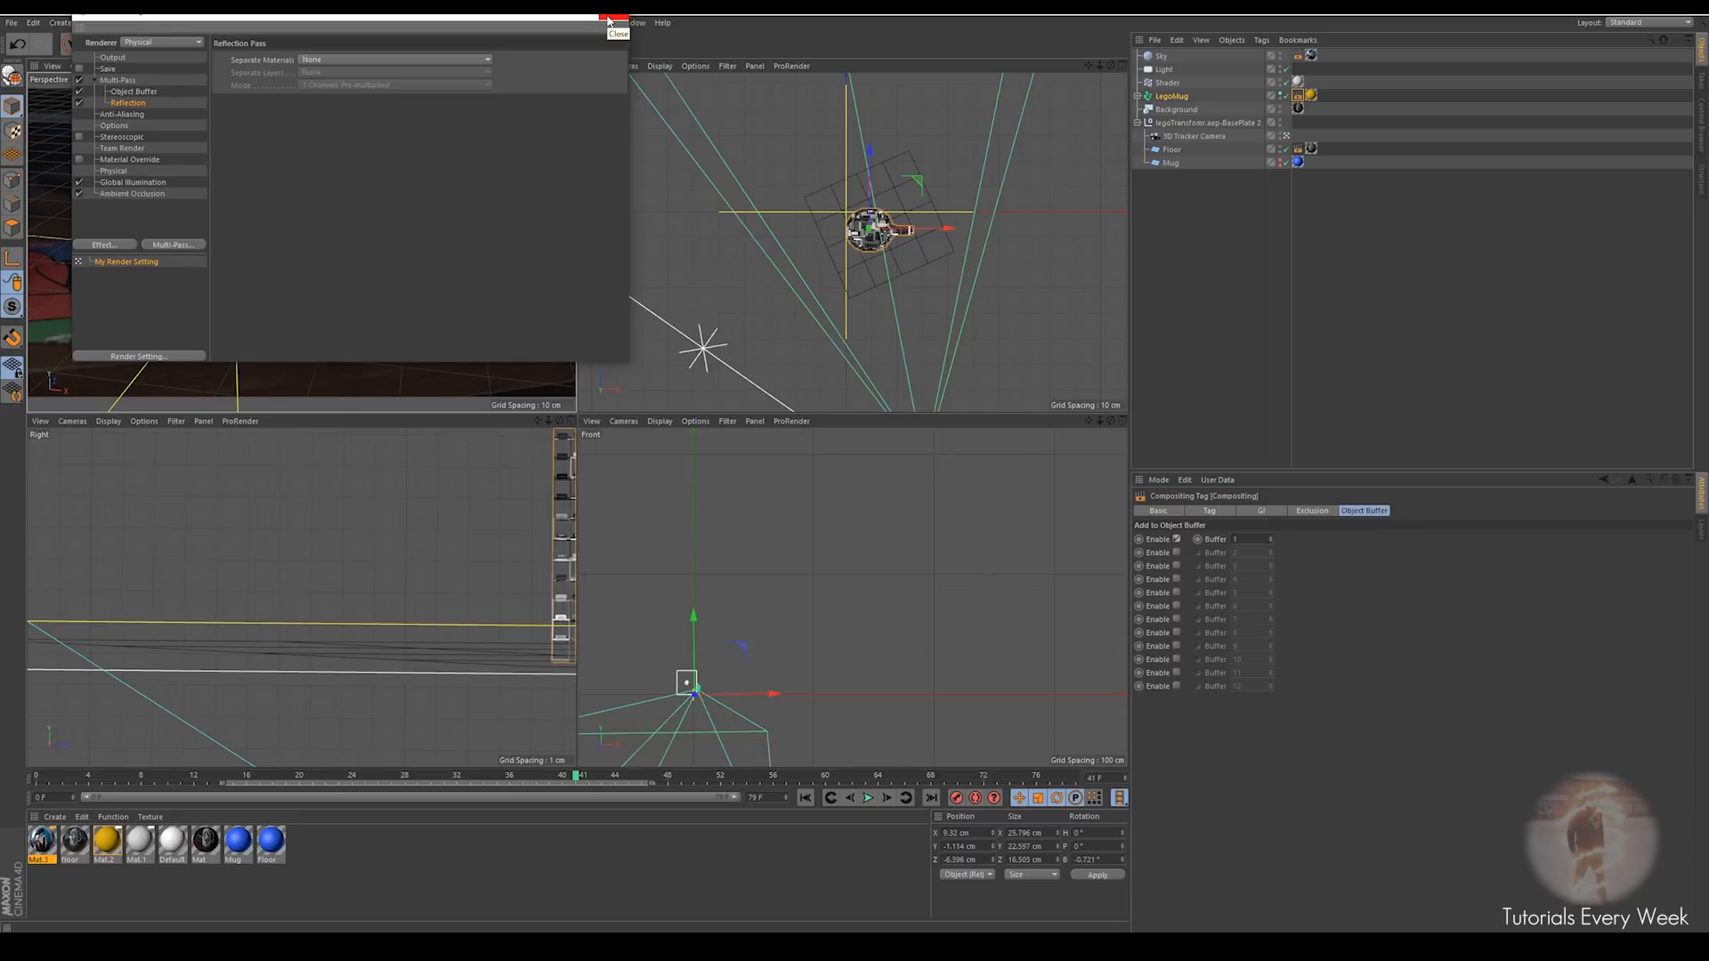
{"action": "left_click", "coordinate": [609, 19]}
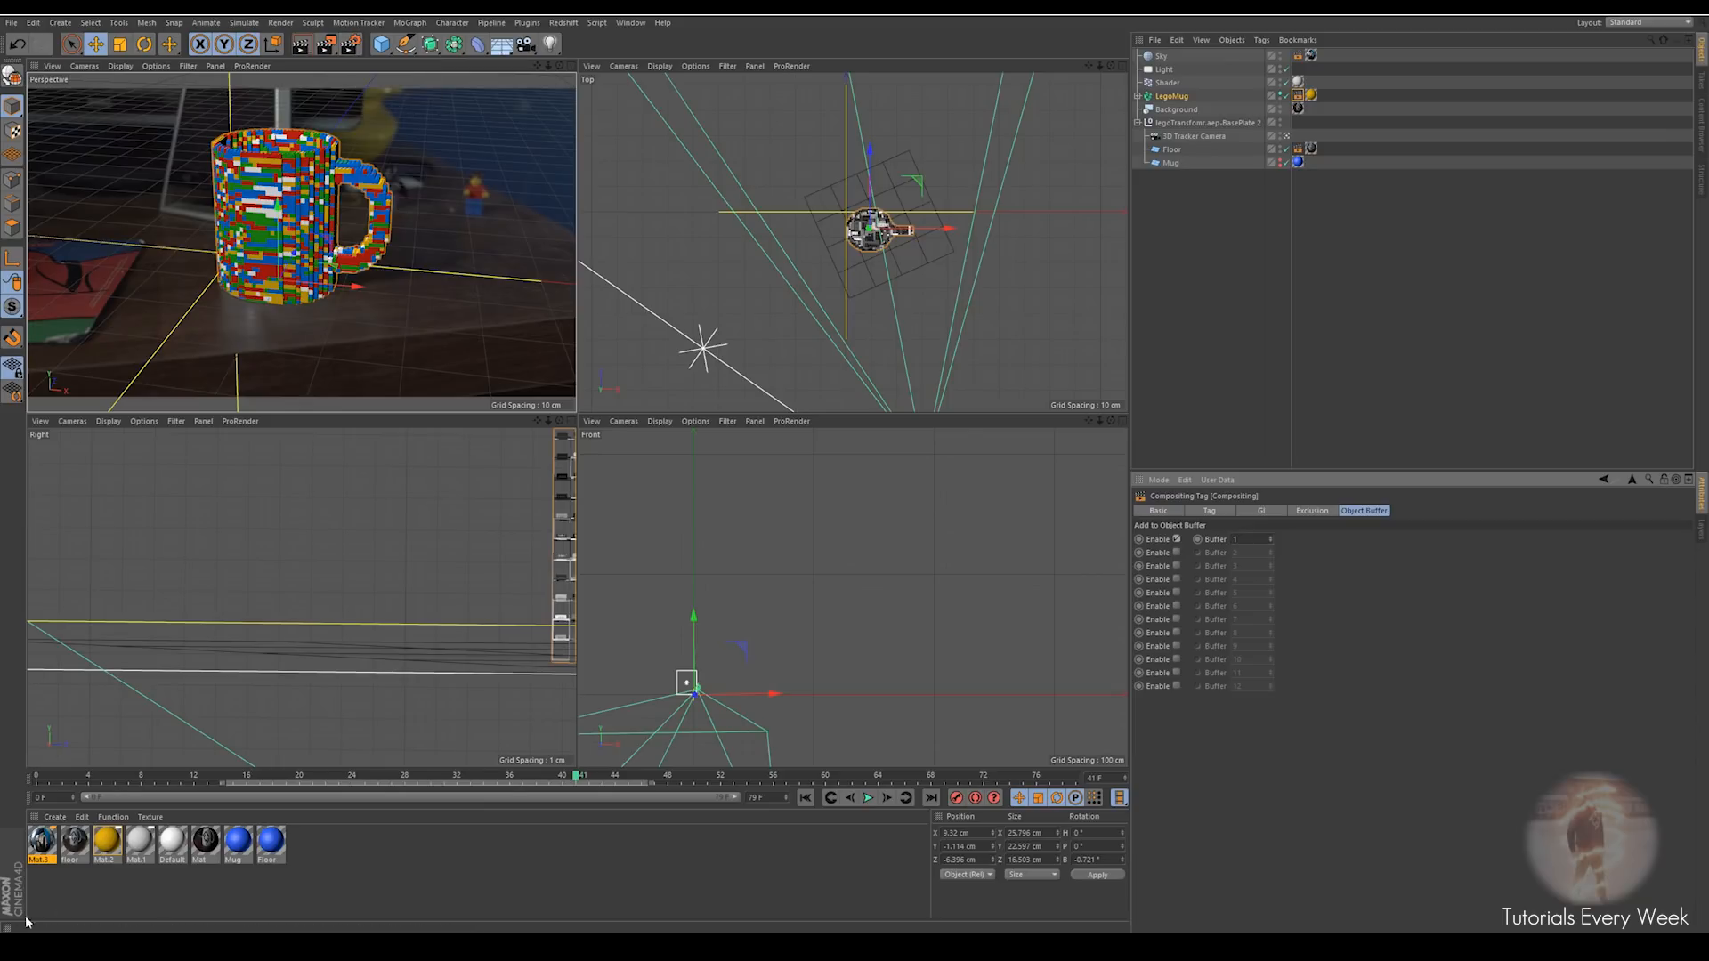
Enable Reflectance on the mug's yellow Mat.2 material and replace its Default Specular layer with a GGX layer
{"action": "left_click", "coordinate": [138, 841]}
{"action": "double_click", "coordinate": [106, 841]}
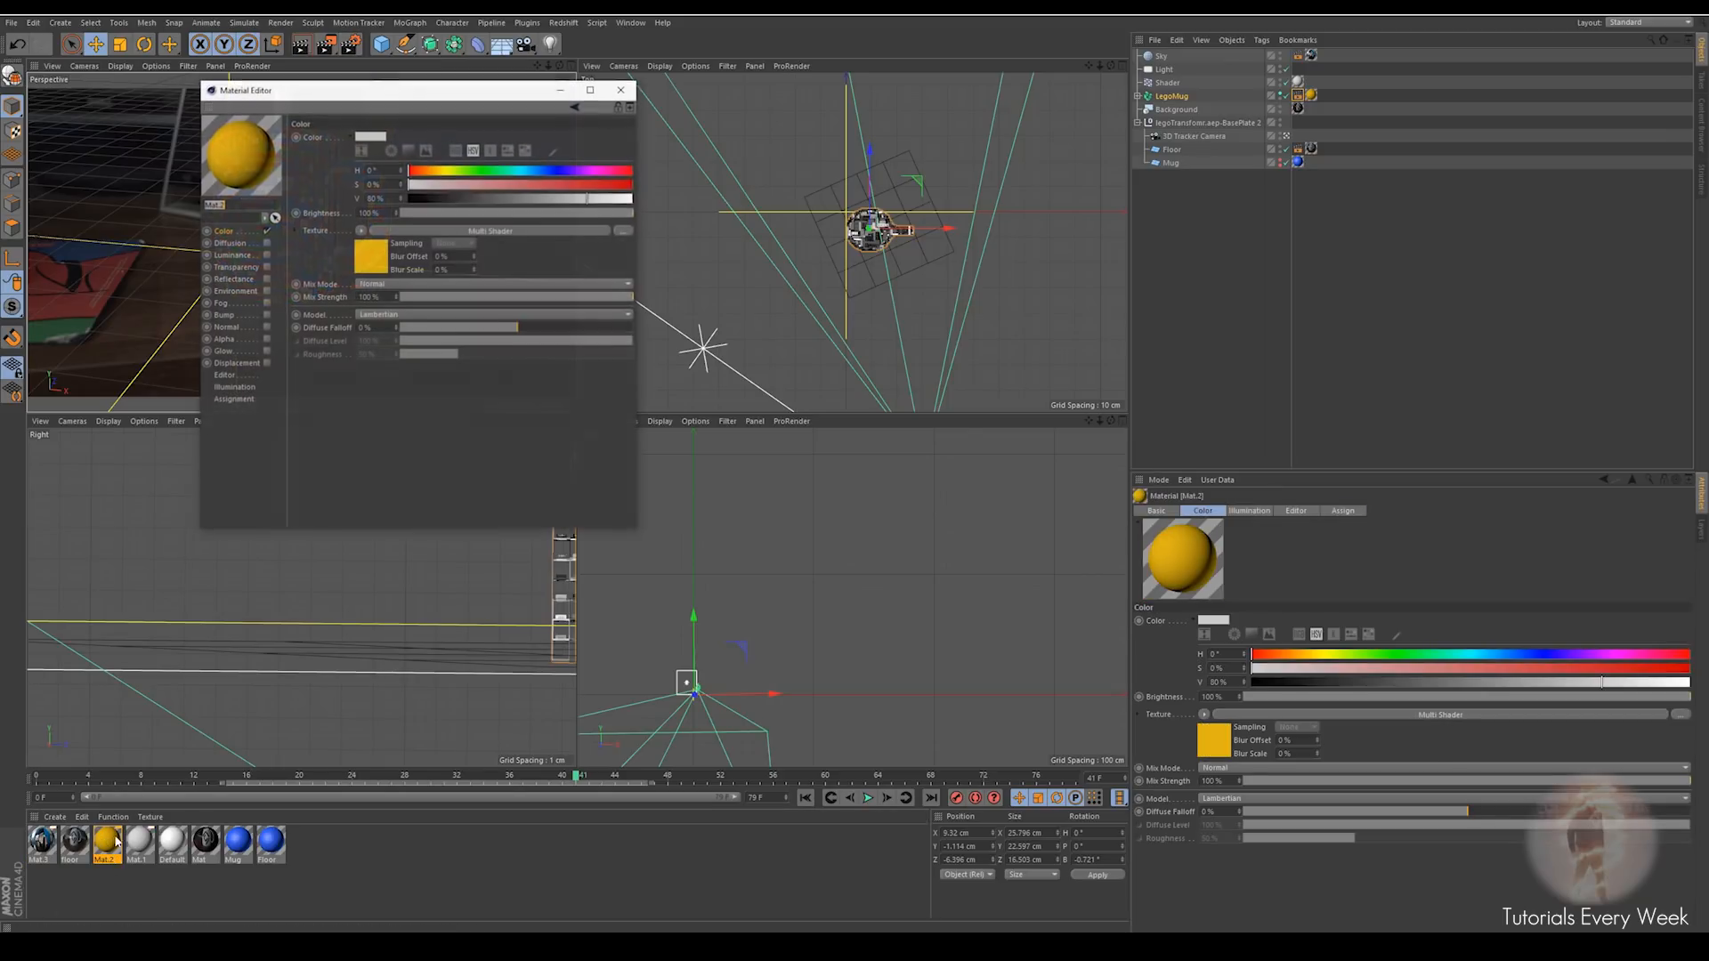
{"action": "left_click", "coordinate": [267, 280]}
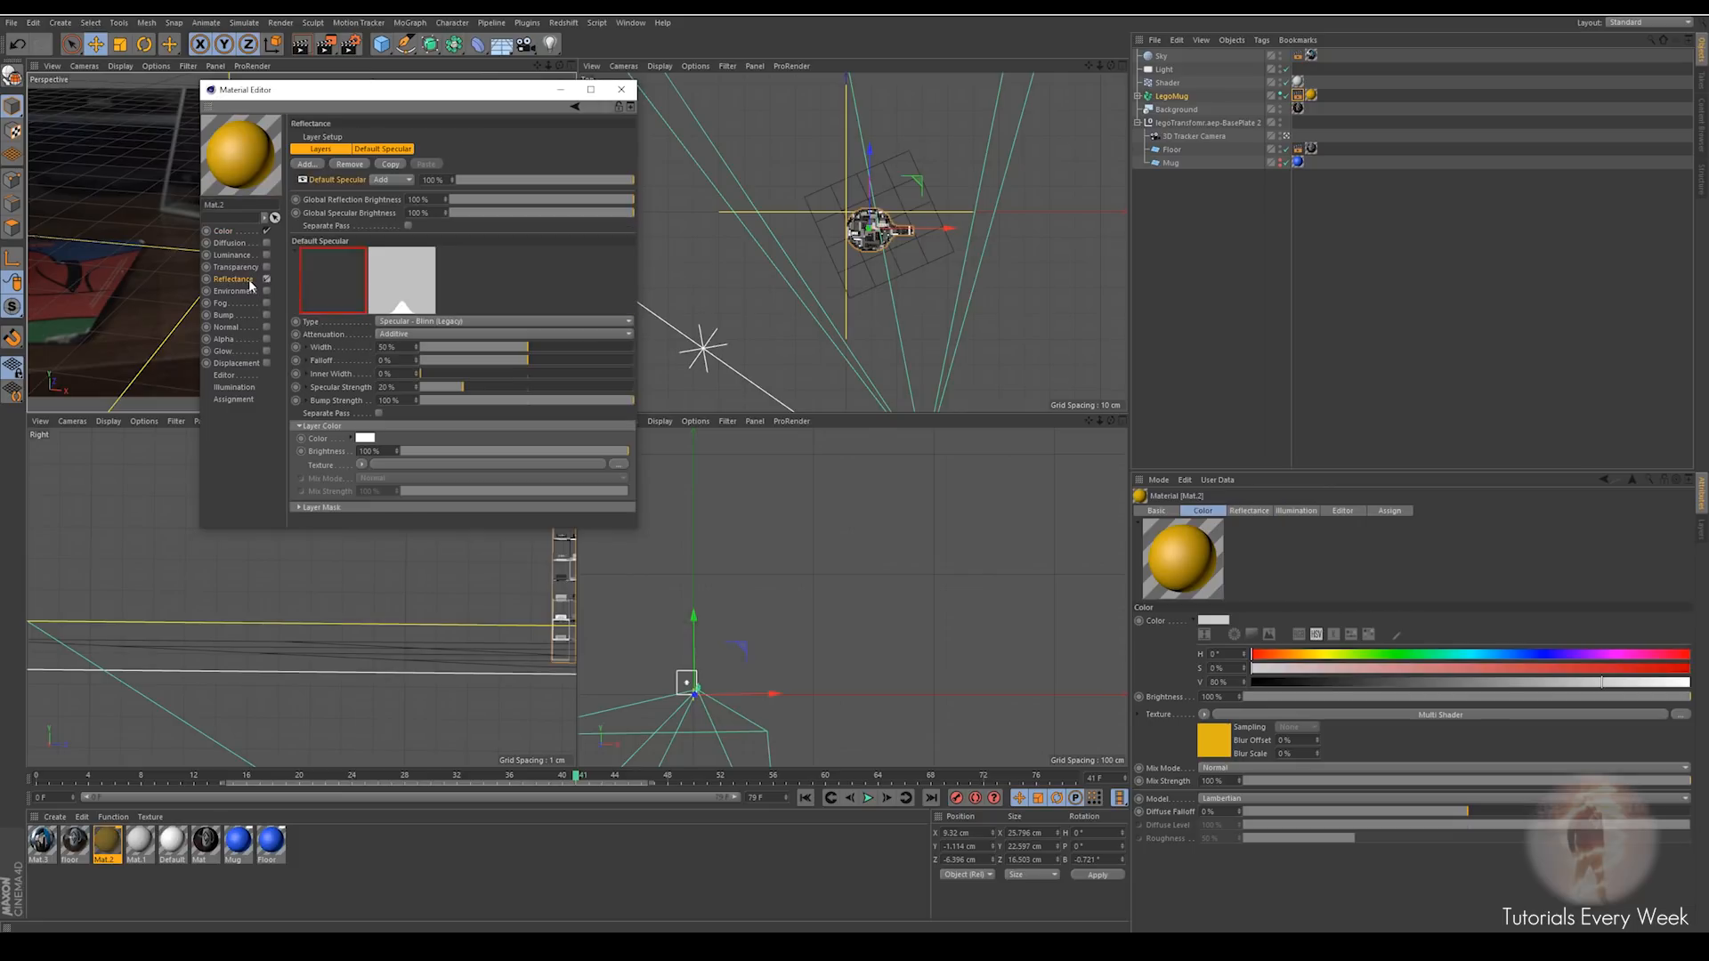
{"action": "left_click_drag", "start_coordinate": [428, 98], "coordinate": [632, 151]}
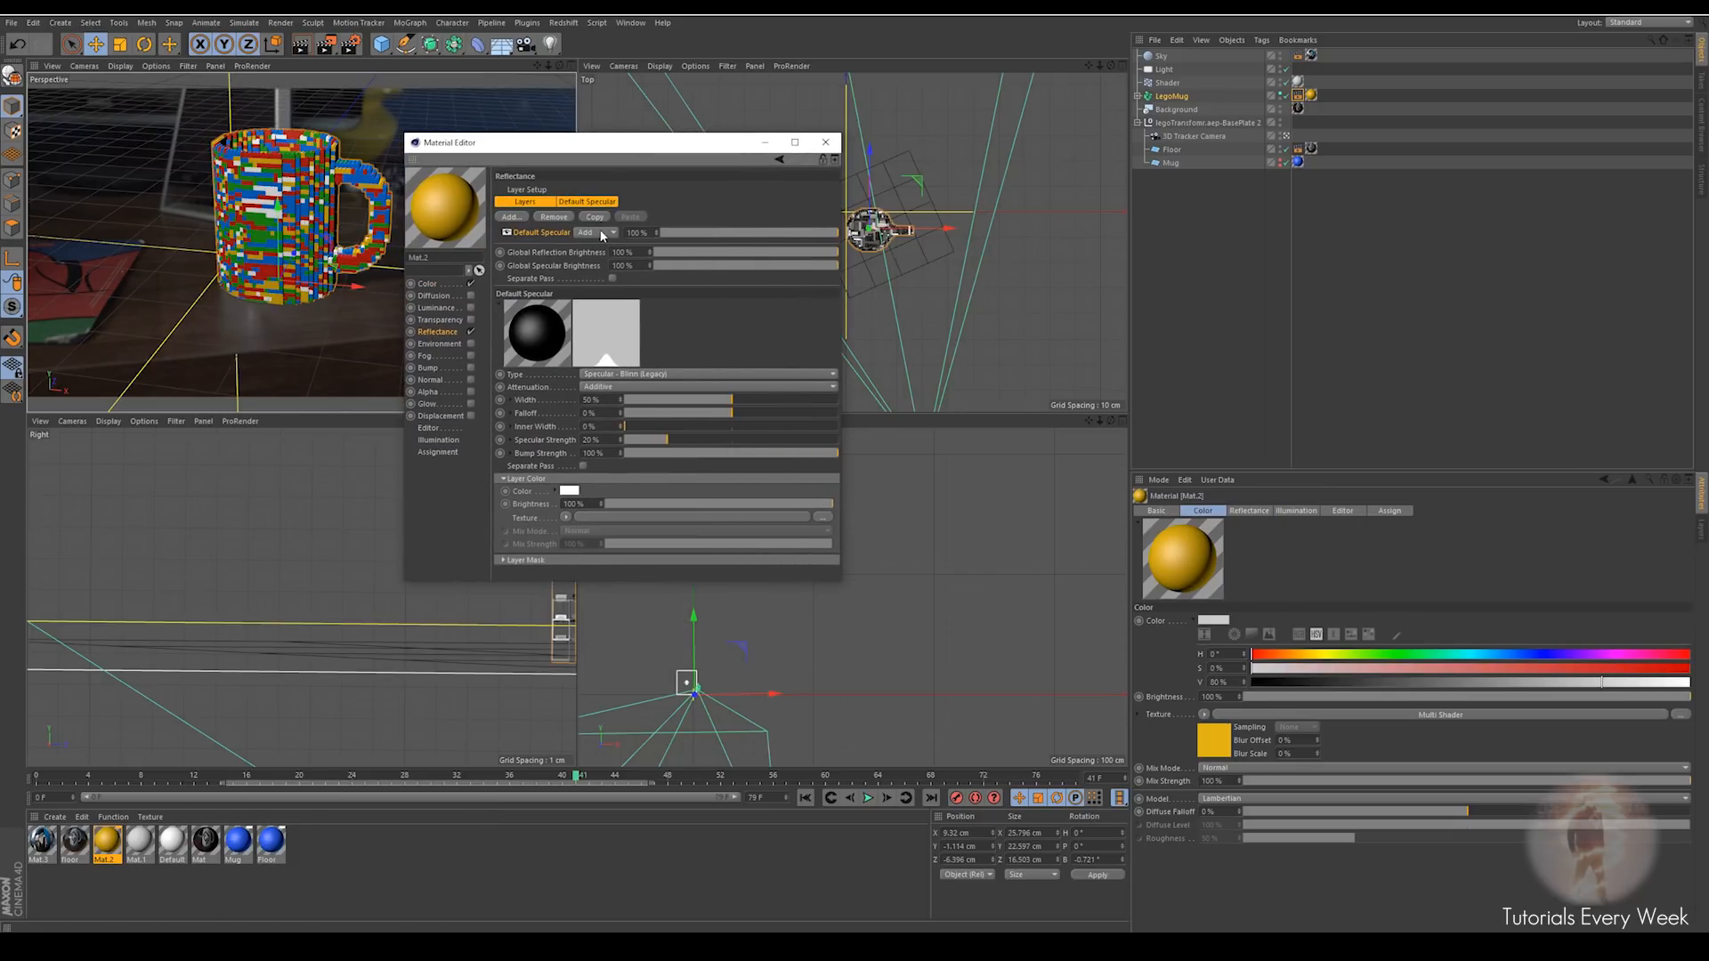
{"action": "left_click", "coordinate": [552, 217]}
{"action": "left_click", "coordinate": [512, 217]}
{"action": "left_click", "coordinate": [561, 234]}
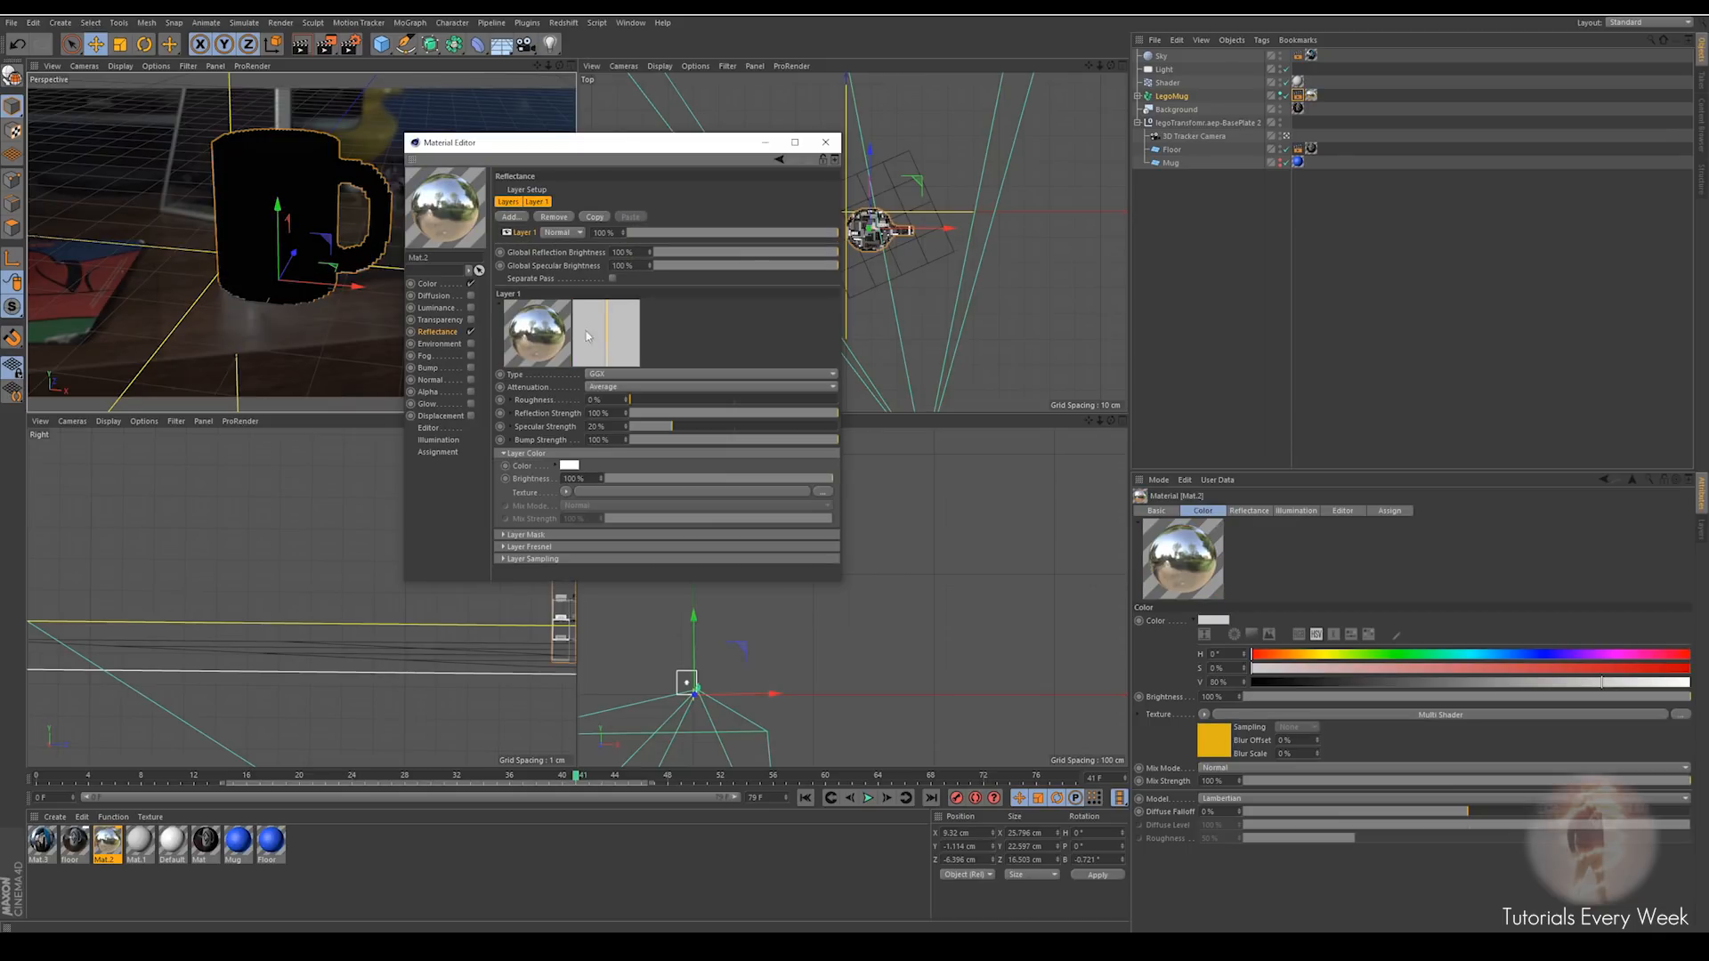
Set the GGX layer's Fresnel to Dielectric with the PET preset and its roughness to 4%, and close the material editor
{"action": "left_click", "coordinate": [530, 547]}
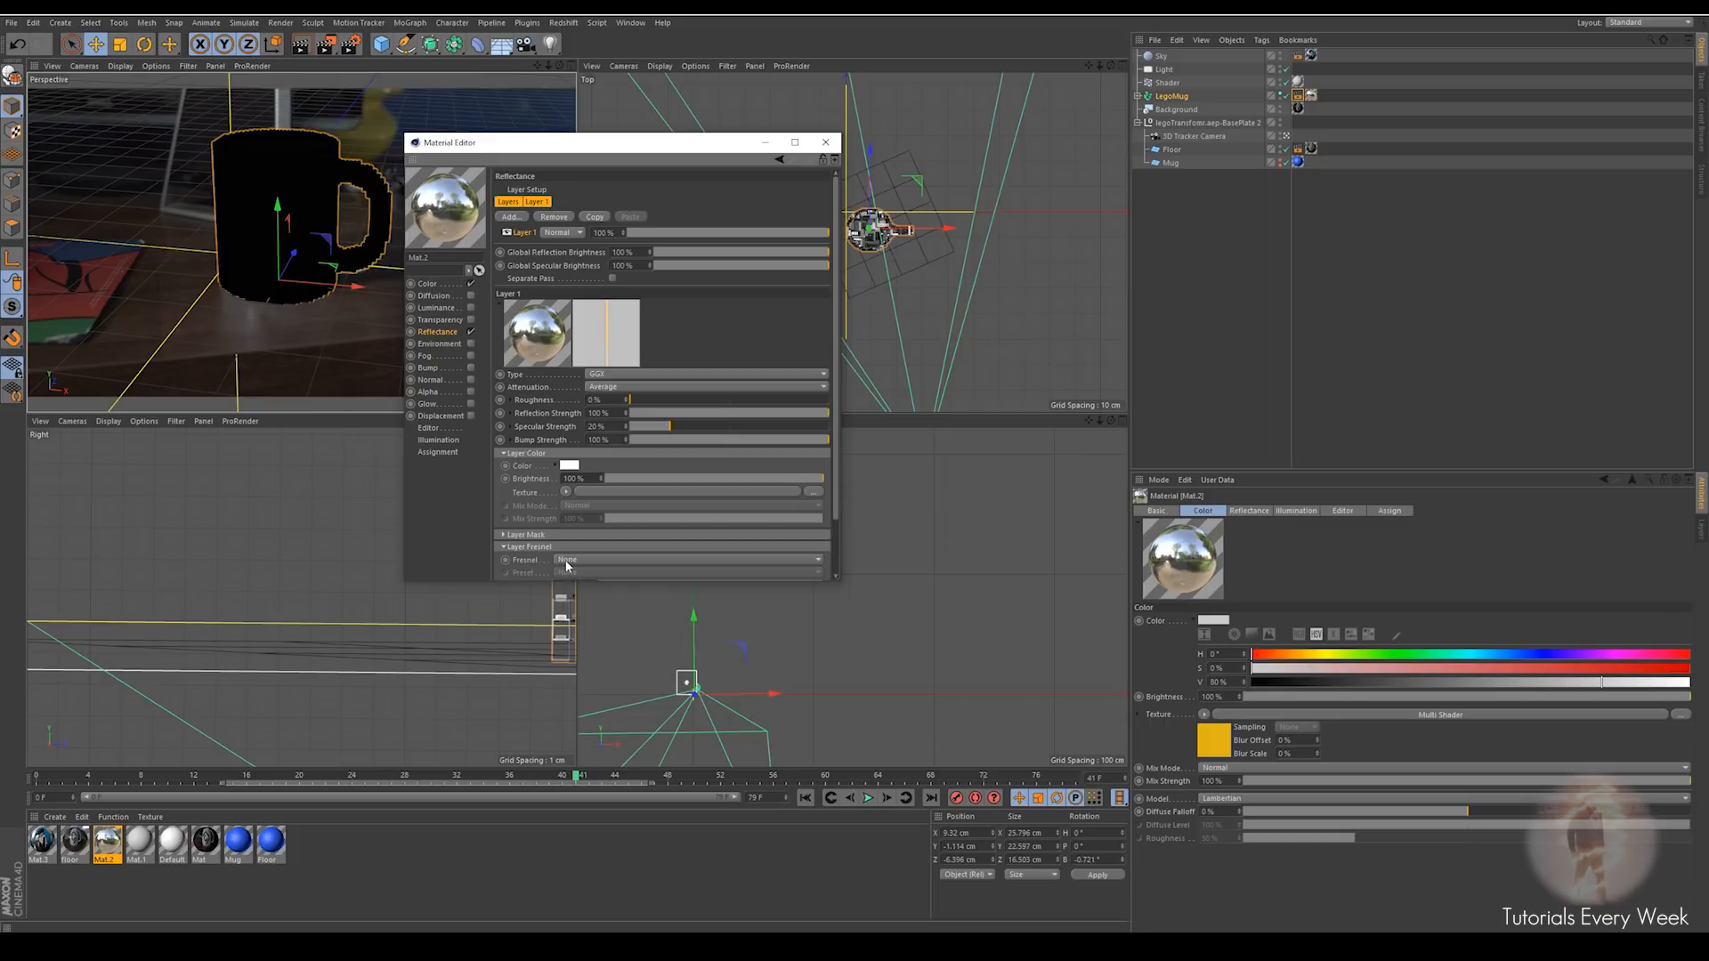
{"action": "left_click", "coordinate": [565, 559]}
{"action": "left_click", "coordinate": [560, 577]}
{"action": "scroll", "coordinate": [538, 558], "scroll_direction": "down", "scroll_amount": 2}
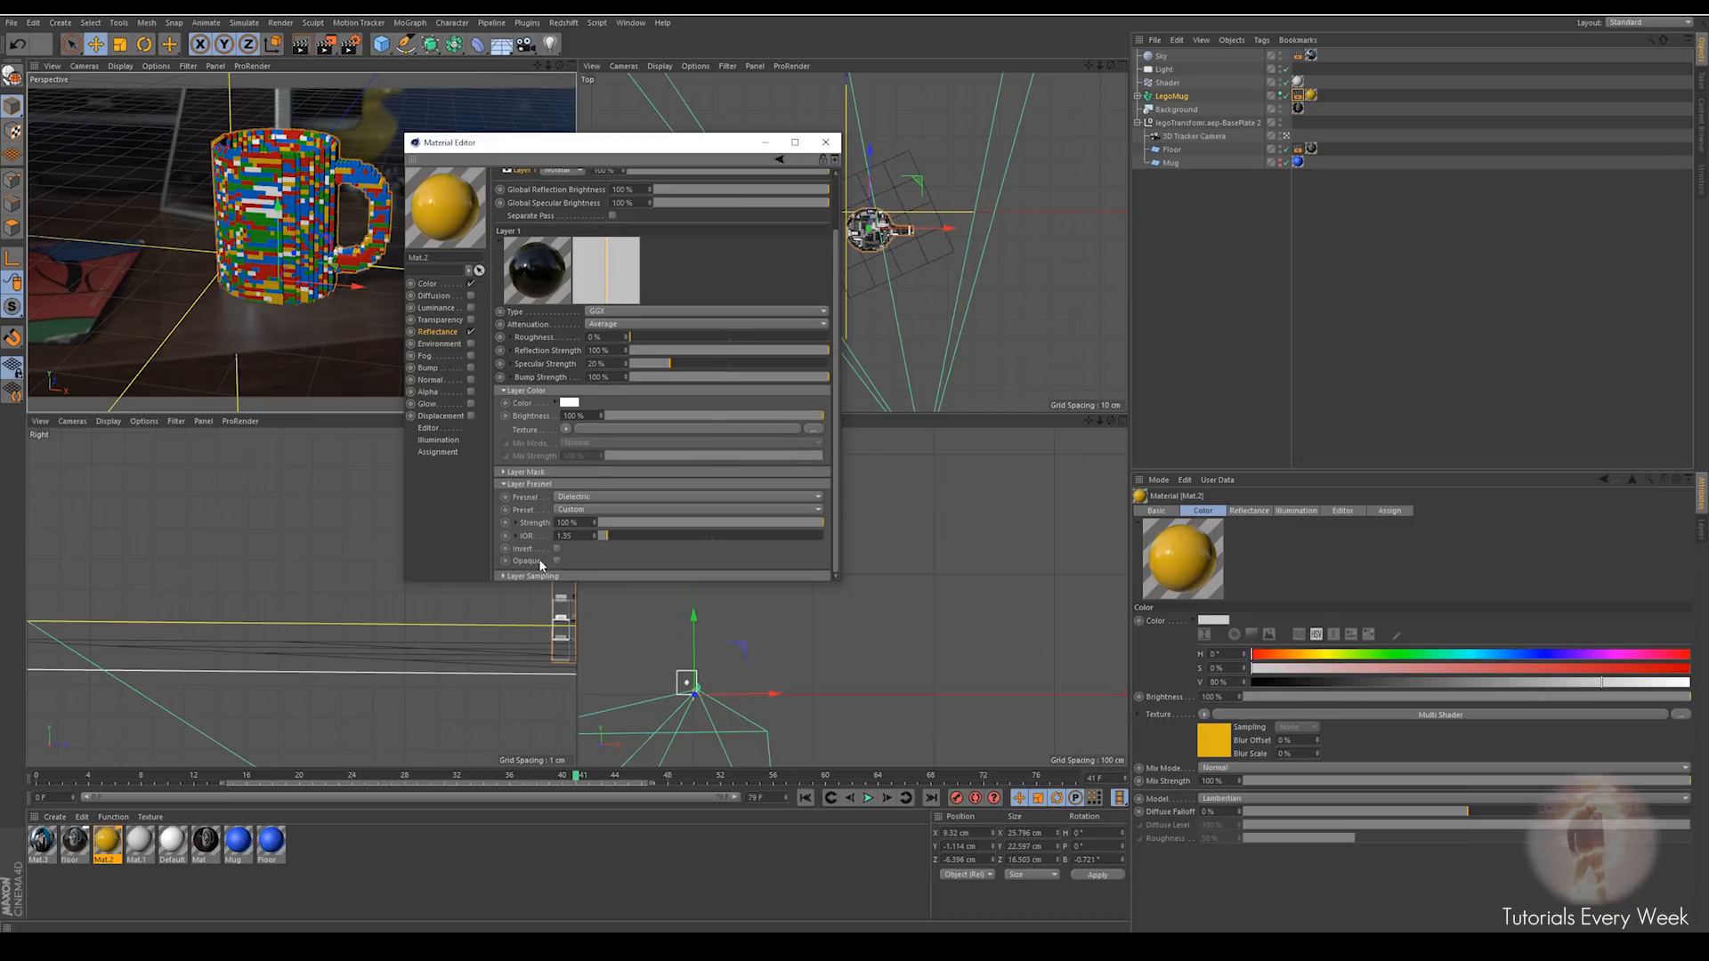
{"action": "left_click", "coordinate": [587, 509]}
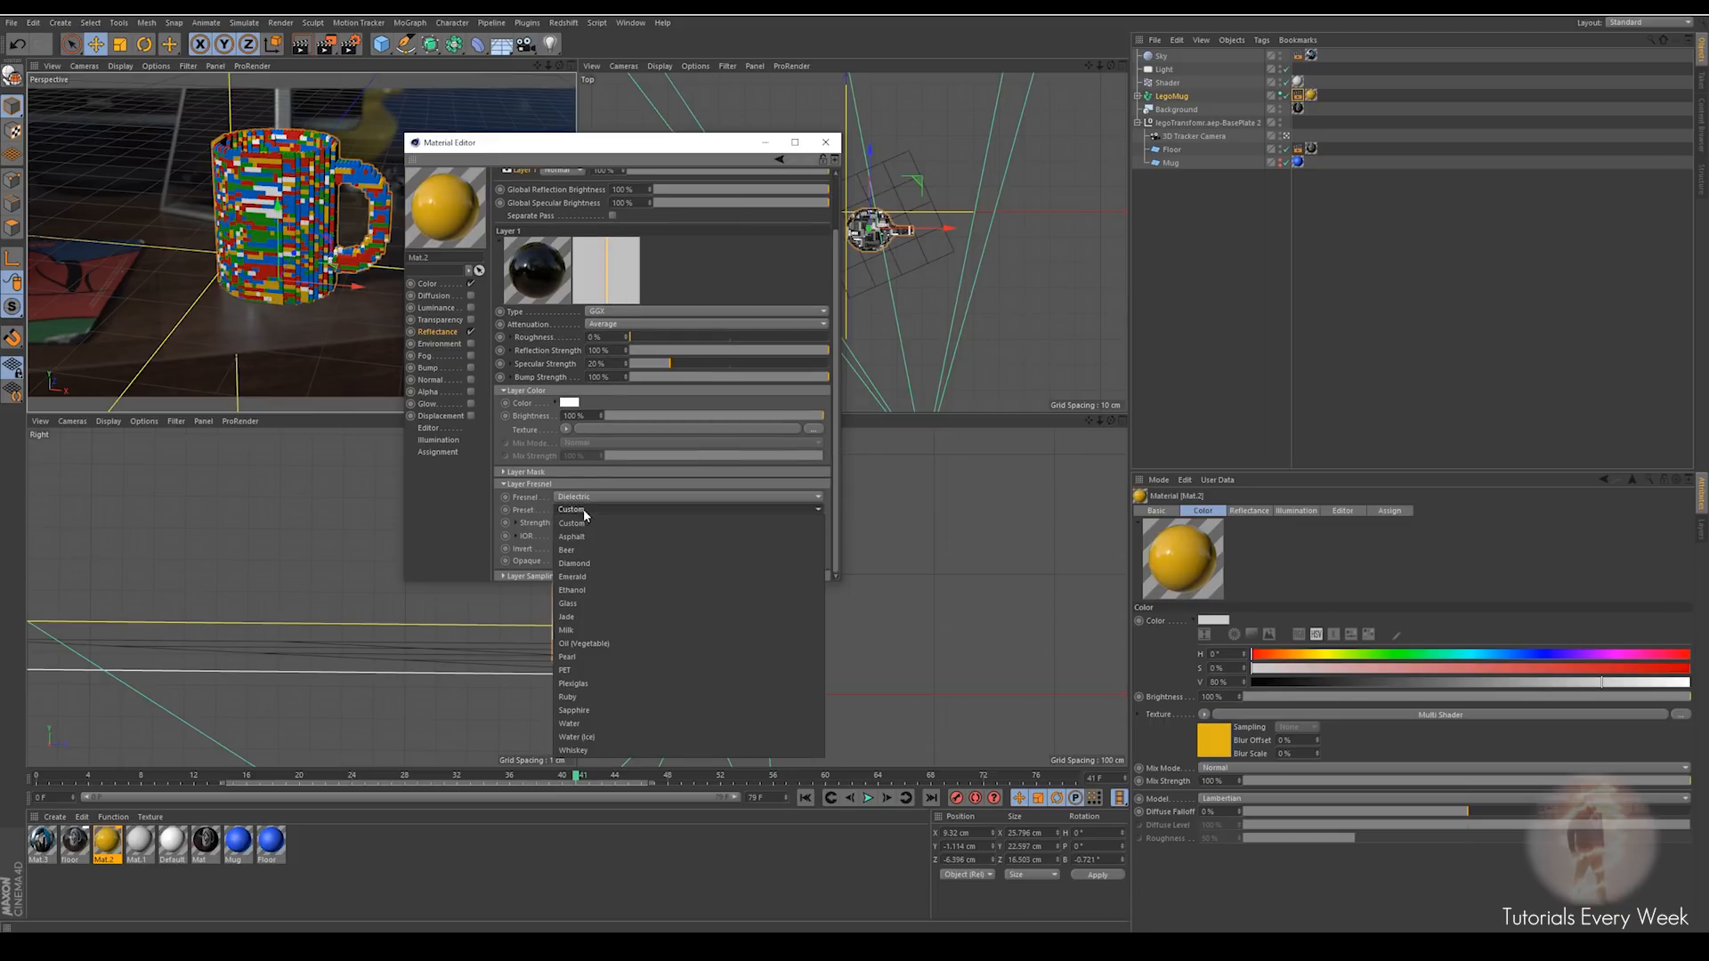
{"action": "left_click", "coordinate": [572, 674]}
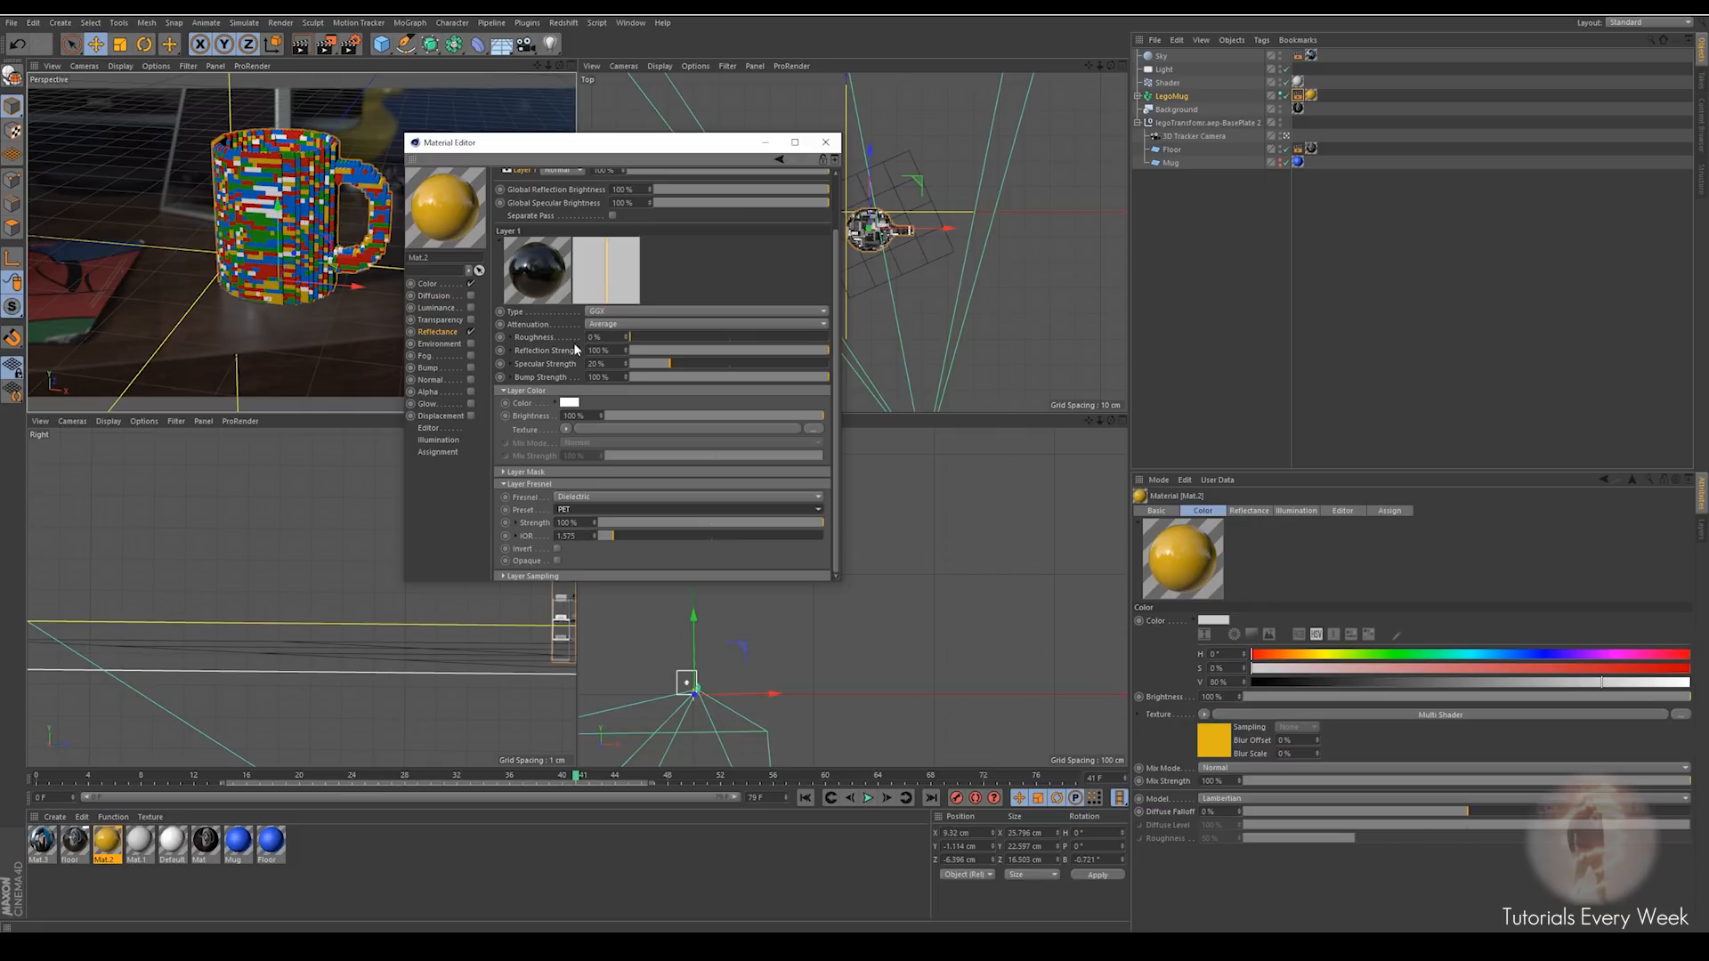
{"action": "left_click_drag", "start_coordinate": [630, 342], "coordinate": [639, 344]}
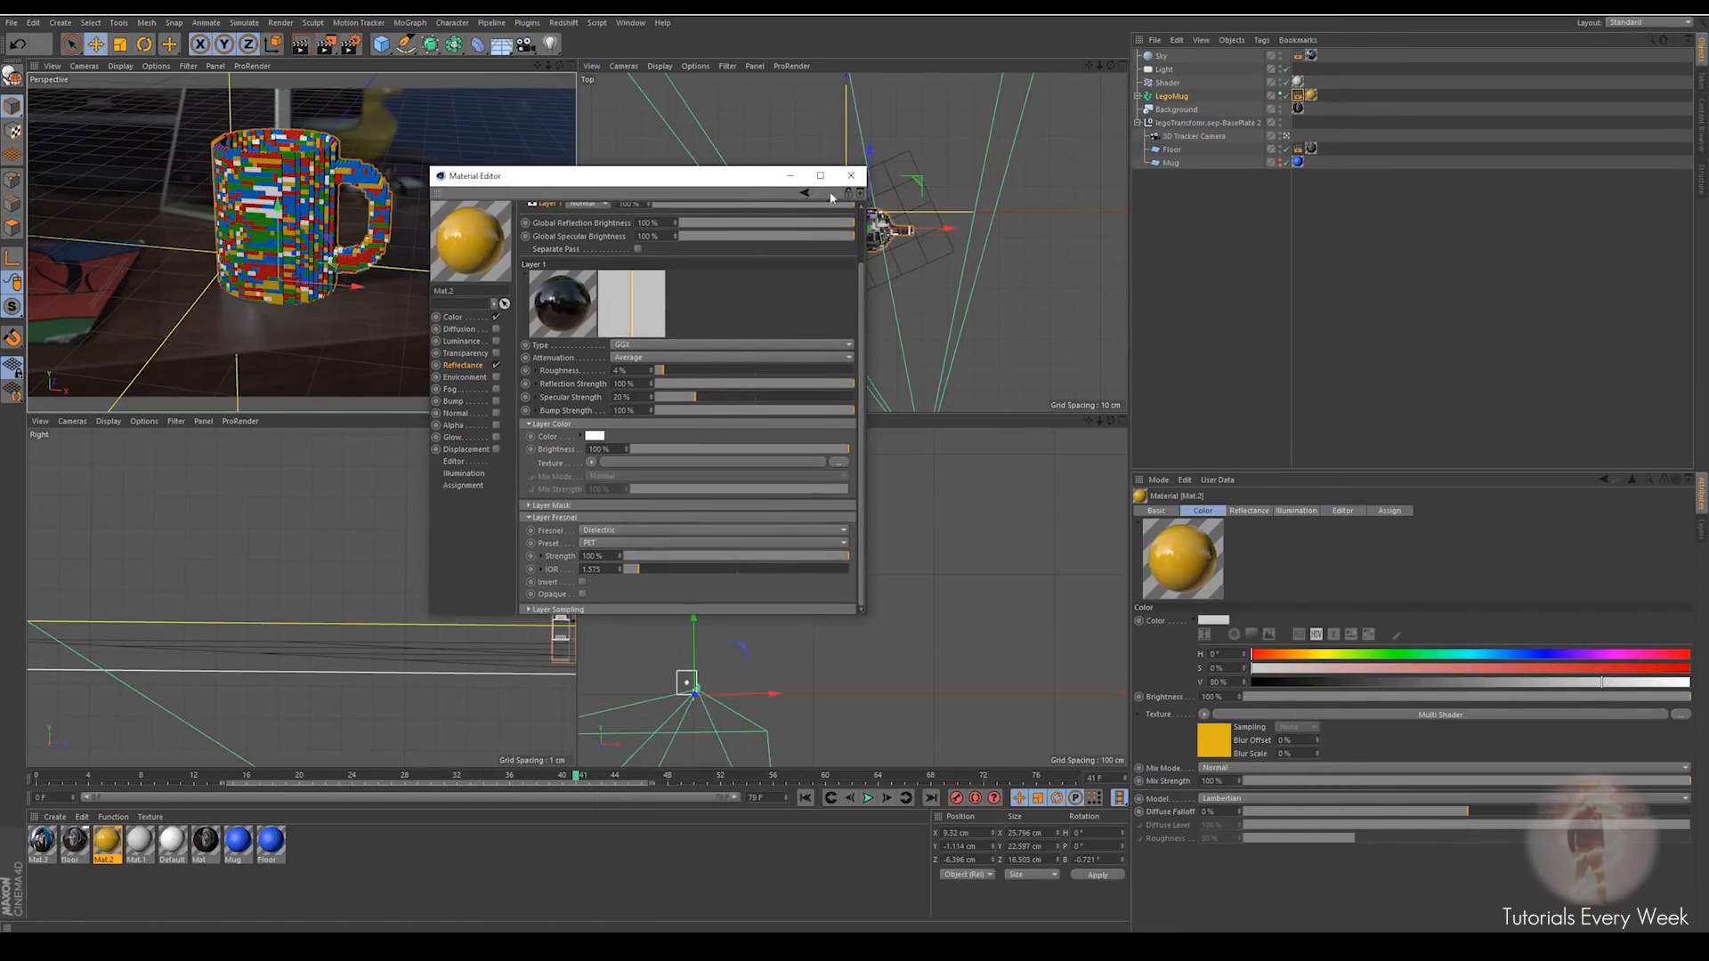
{"action": "left_click", "coordinate": [851, 175]}
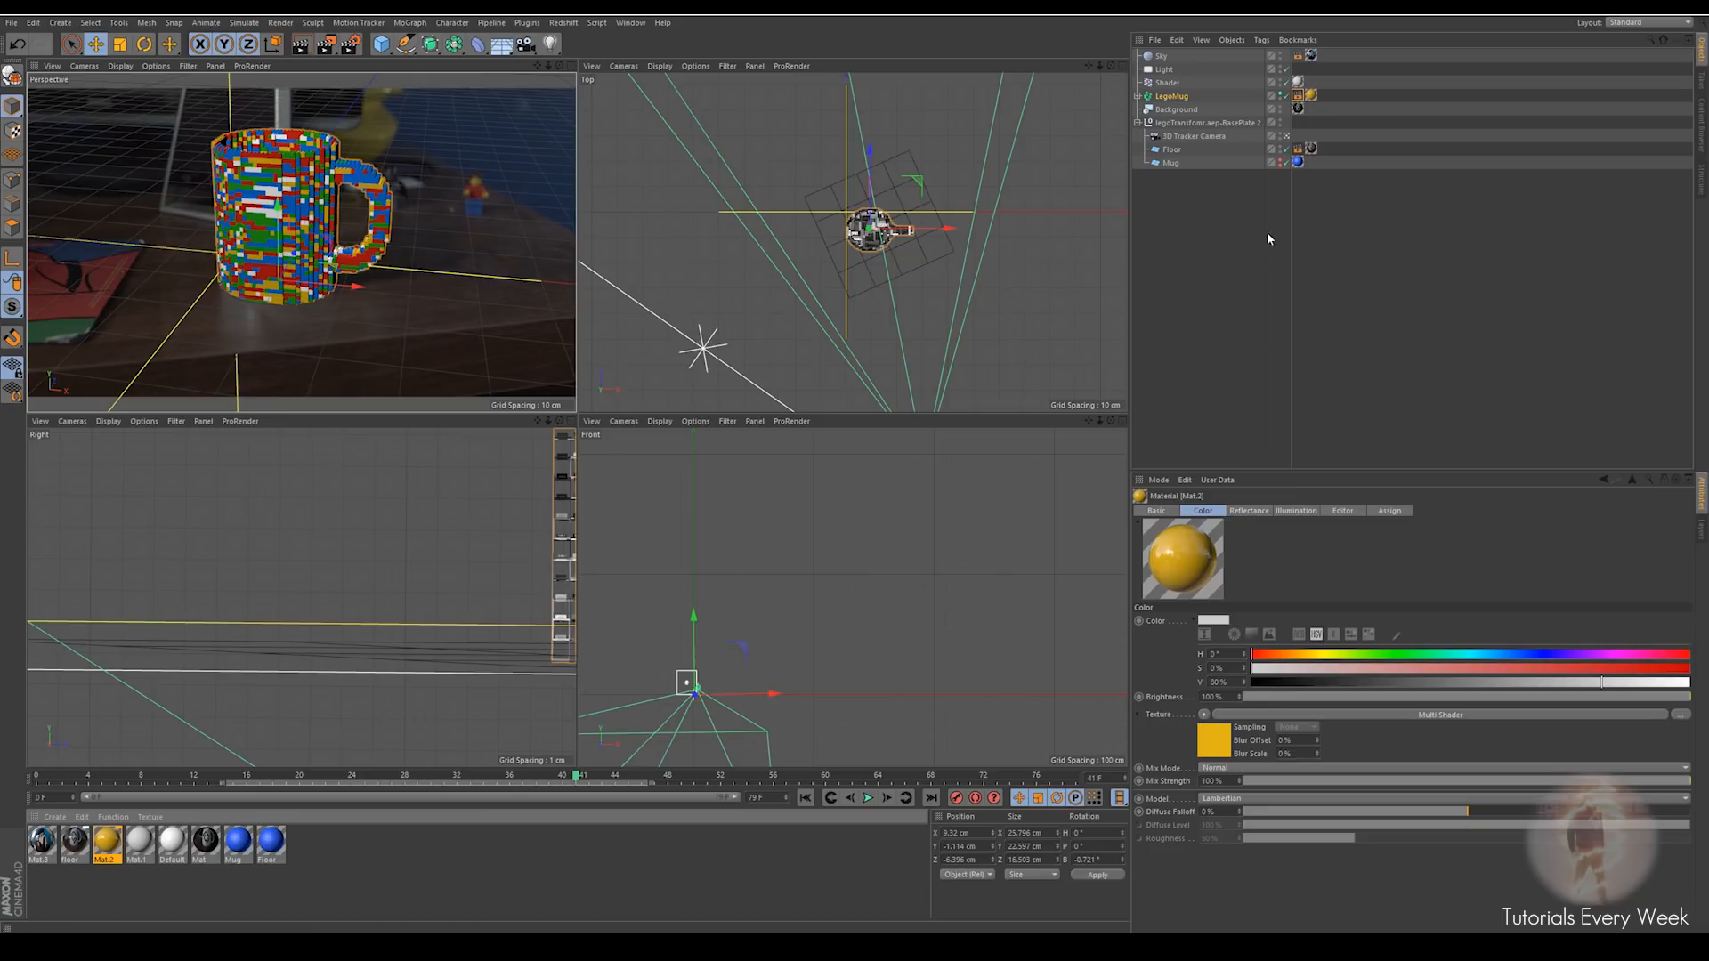
Add a MoGraph Plain effector to the LegoMug fracture object
{"action": "left_click", "coordinate": [1168, 98]}
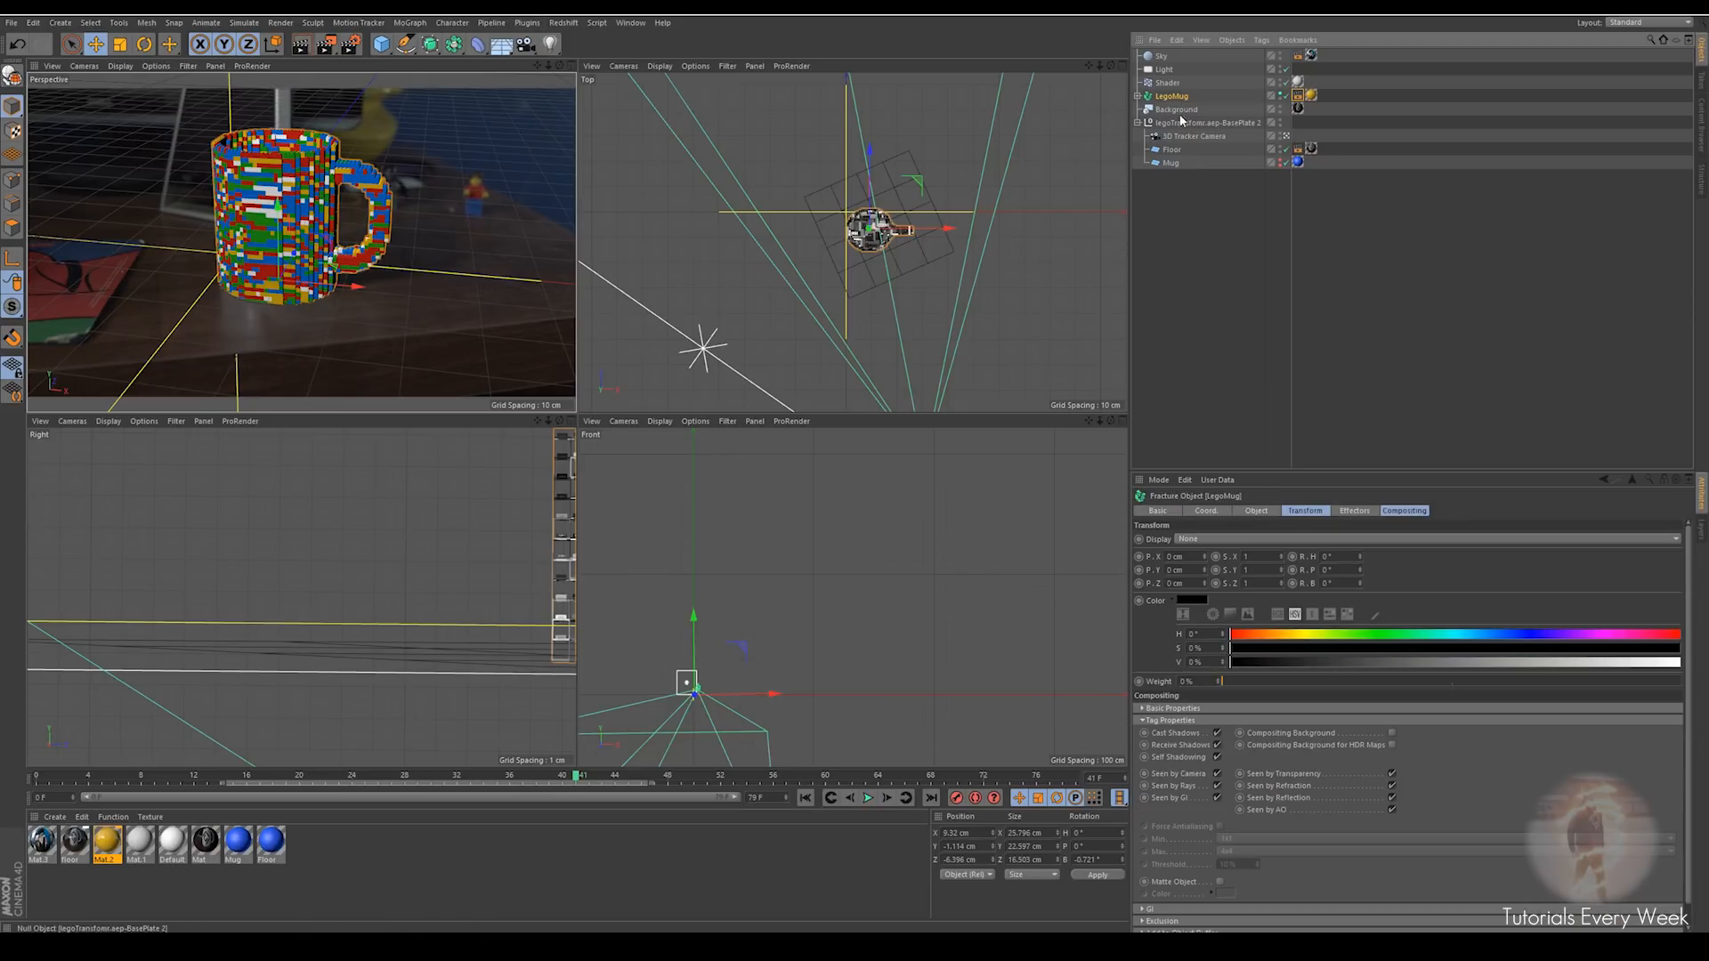
{"action": "left_click", "coordinate": [490, 24]}
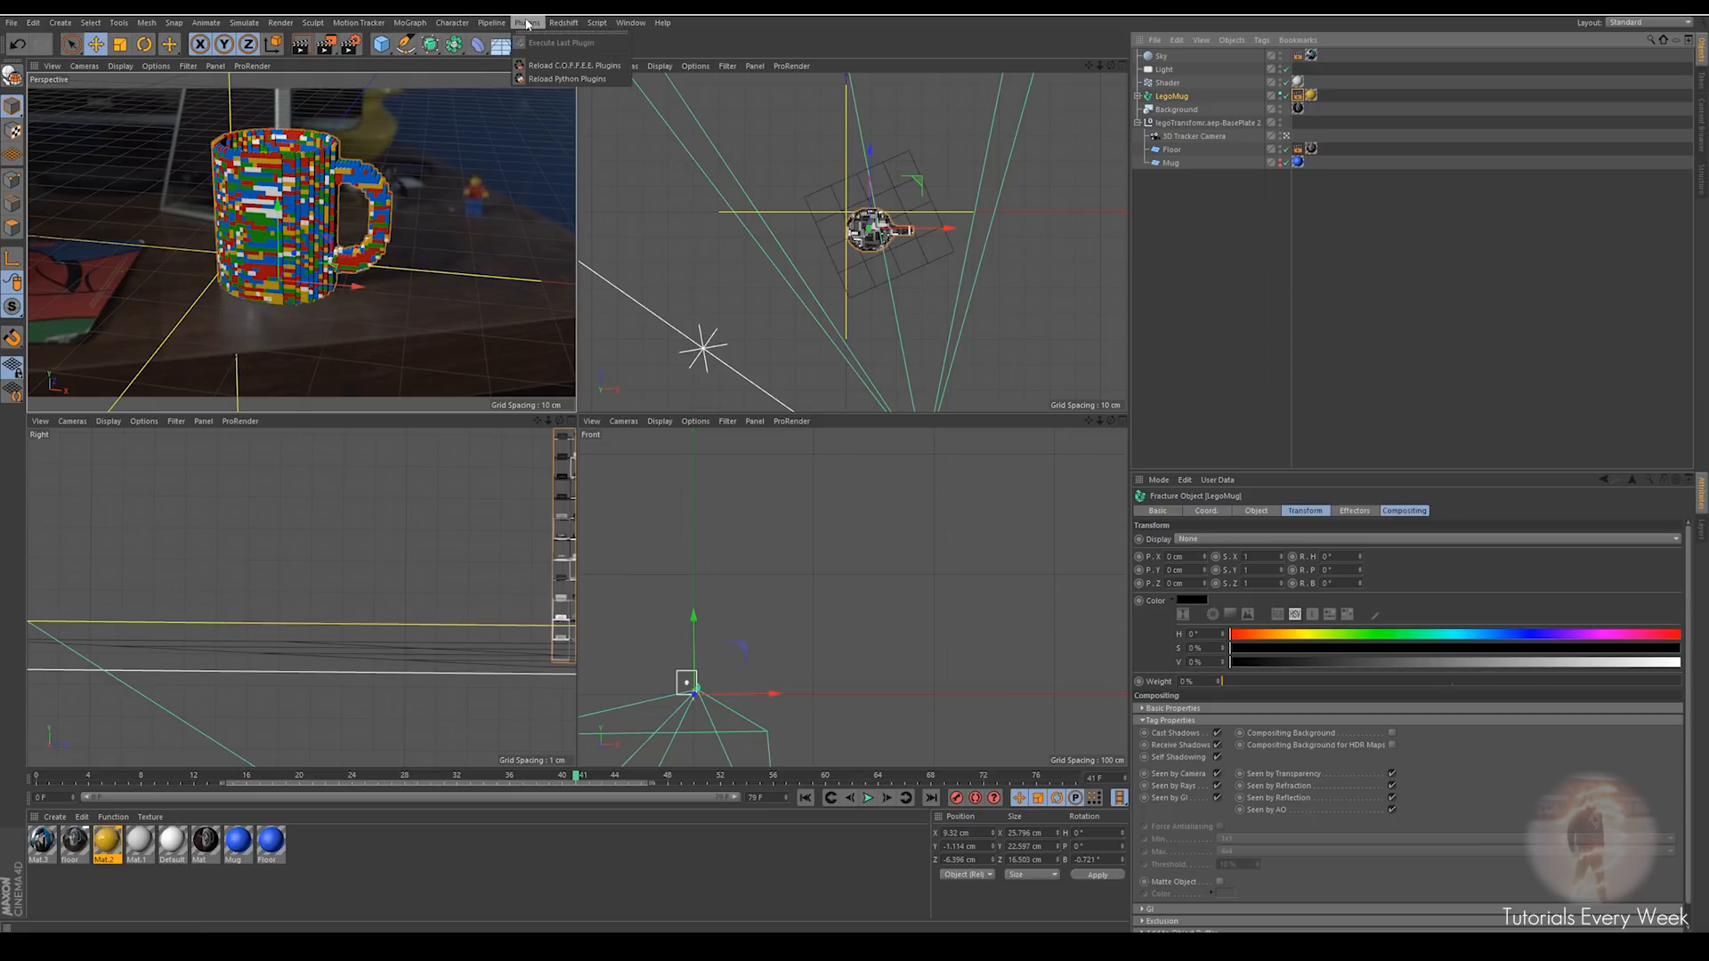
{"action": "left_click", "coordinate": [409, 23]}
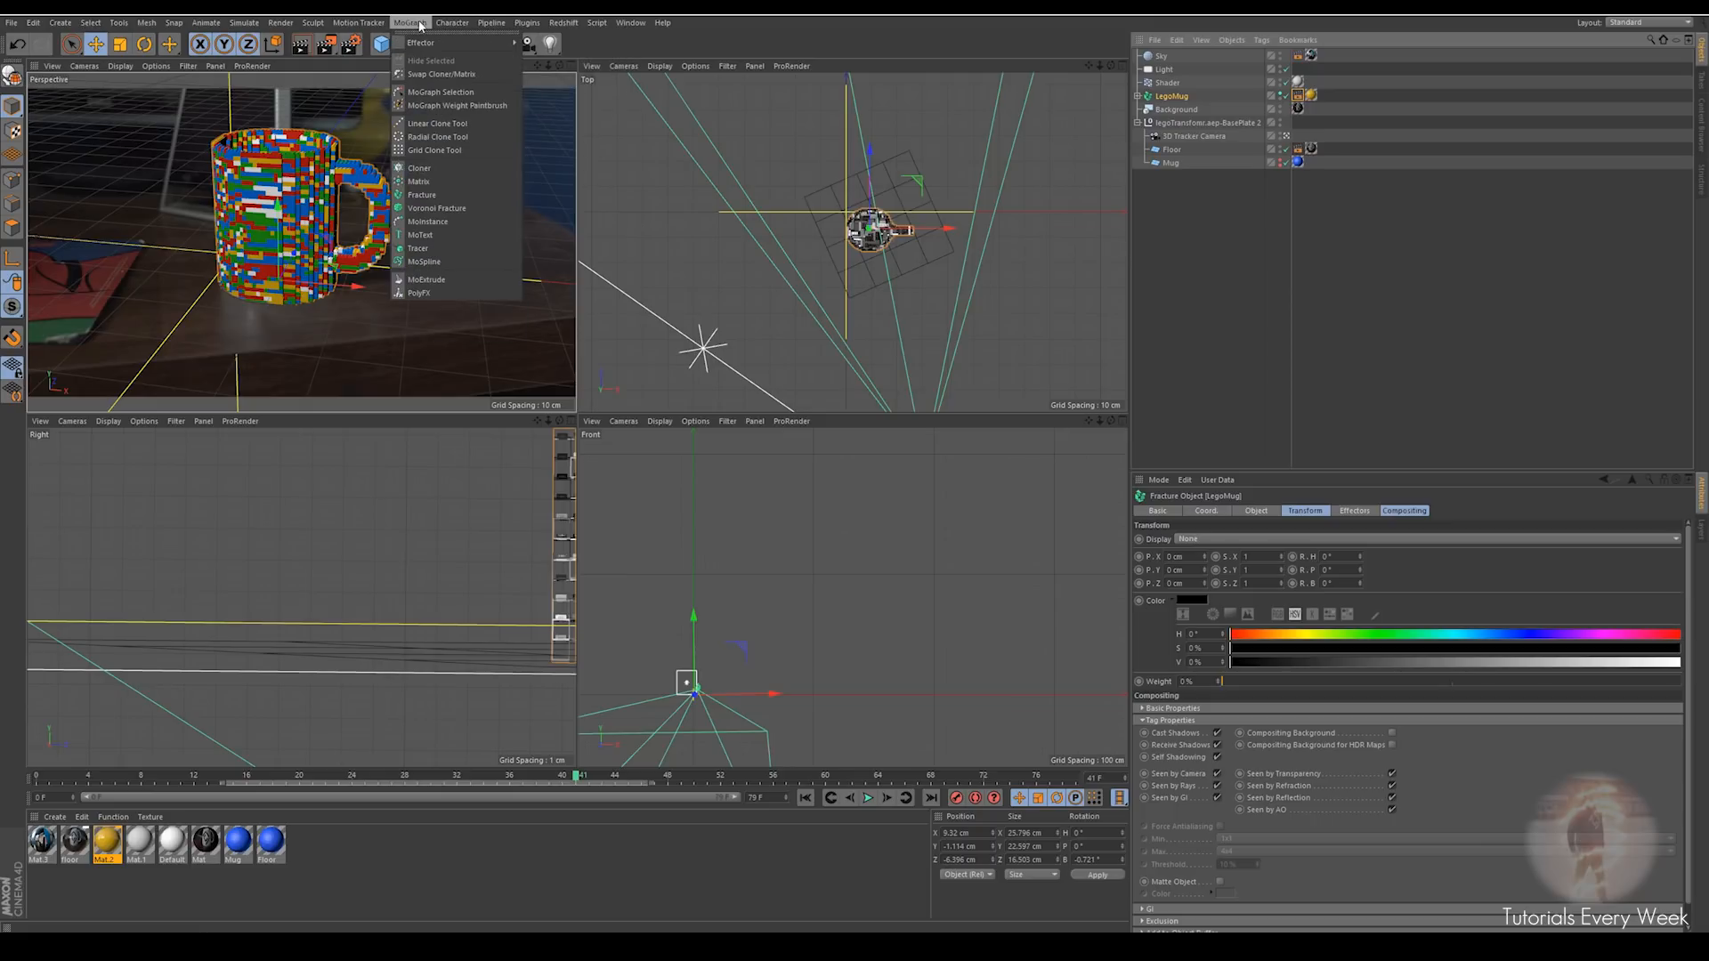
{"action": "mouse_move", "coordinate": [463, 42]}
{"action": "left_click", "coordinate": [545, 63]}
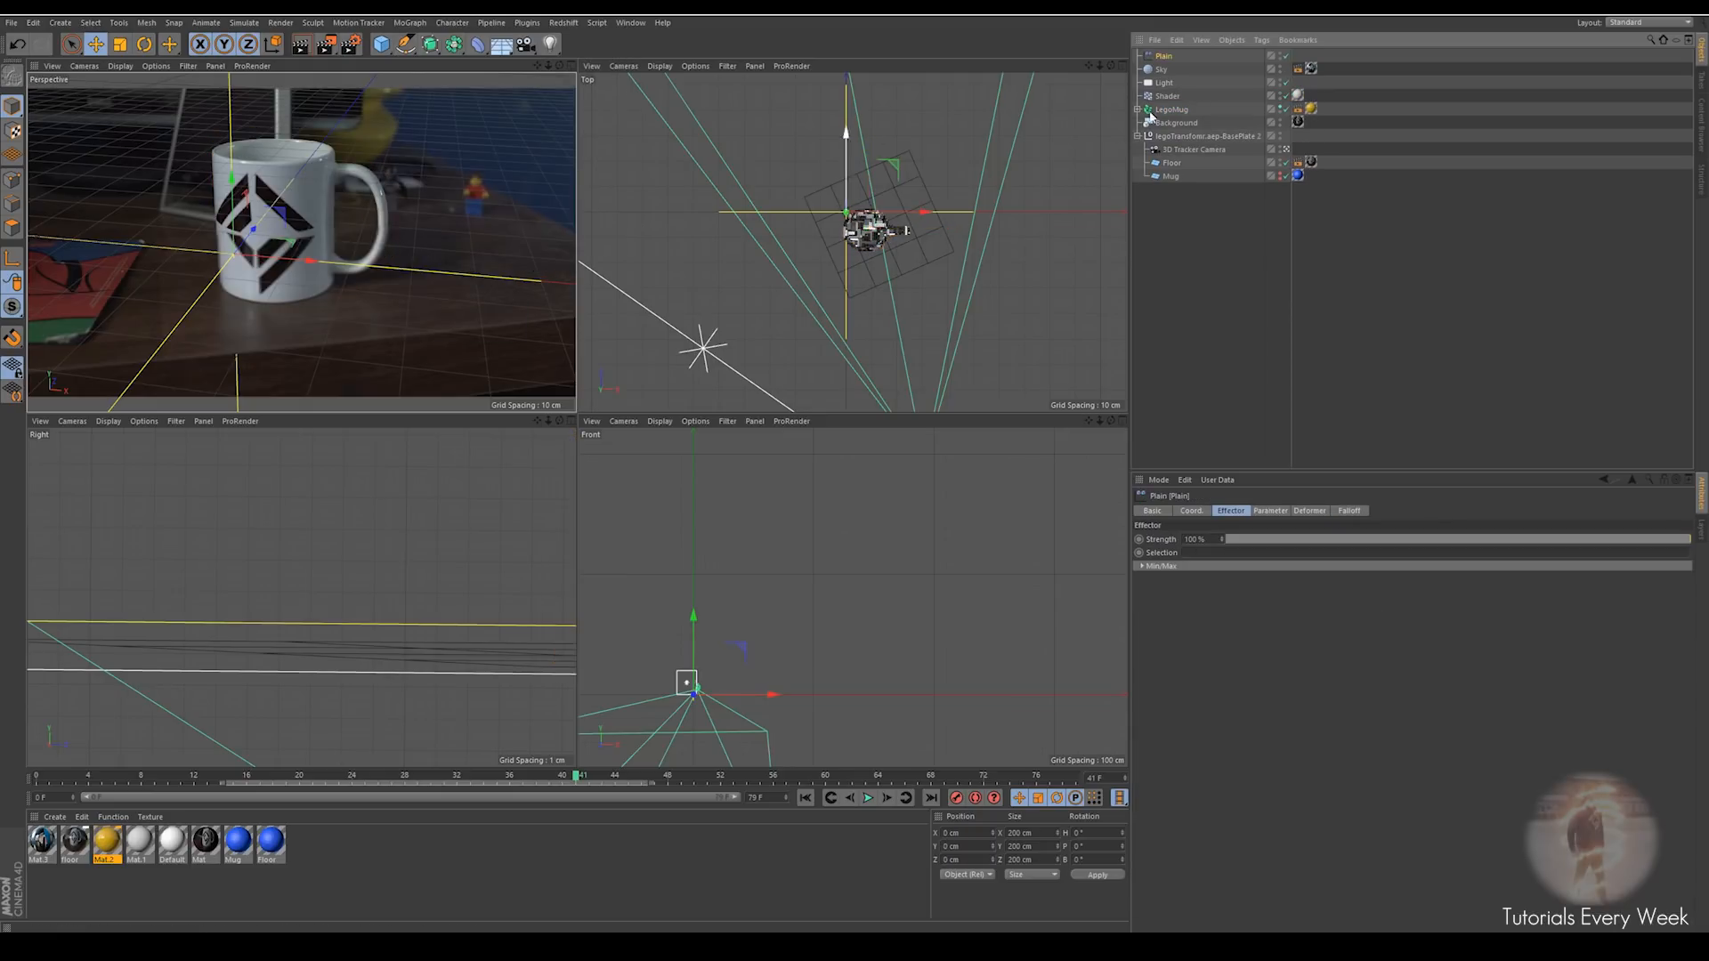
Turn off the Plain effector's position transform and enable its scale transform with Uniform Scale
{"action": "left_click", "coordinate": [1268, 511]}
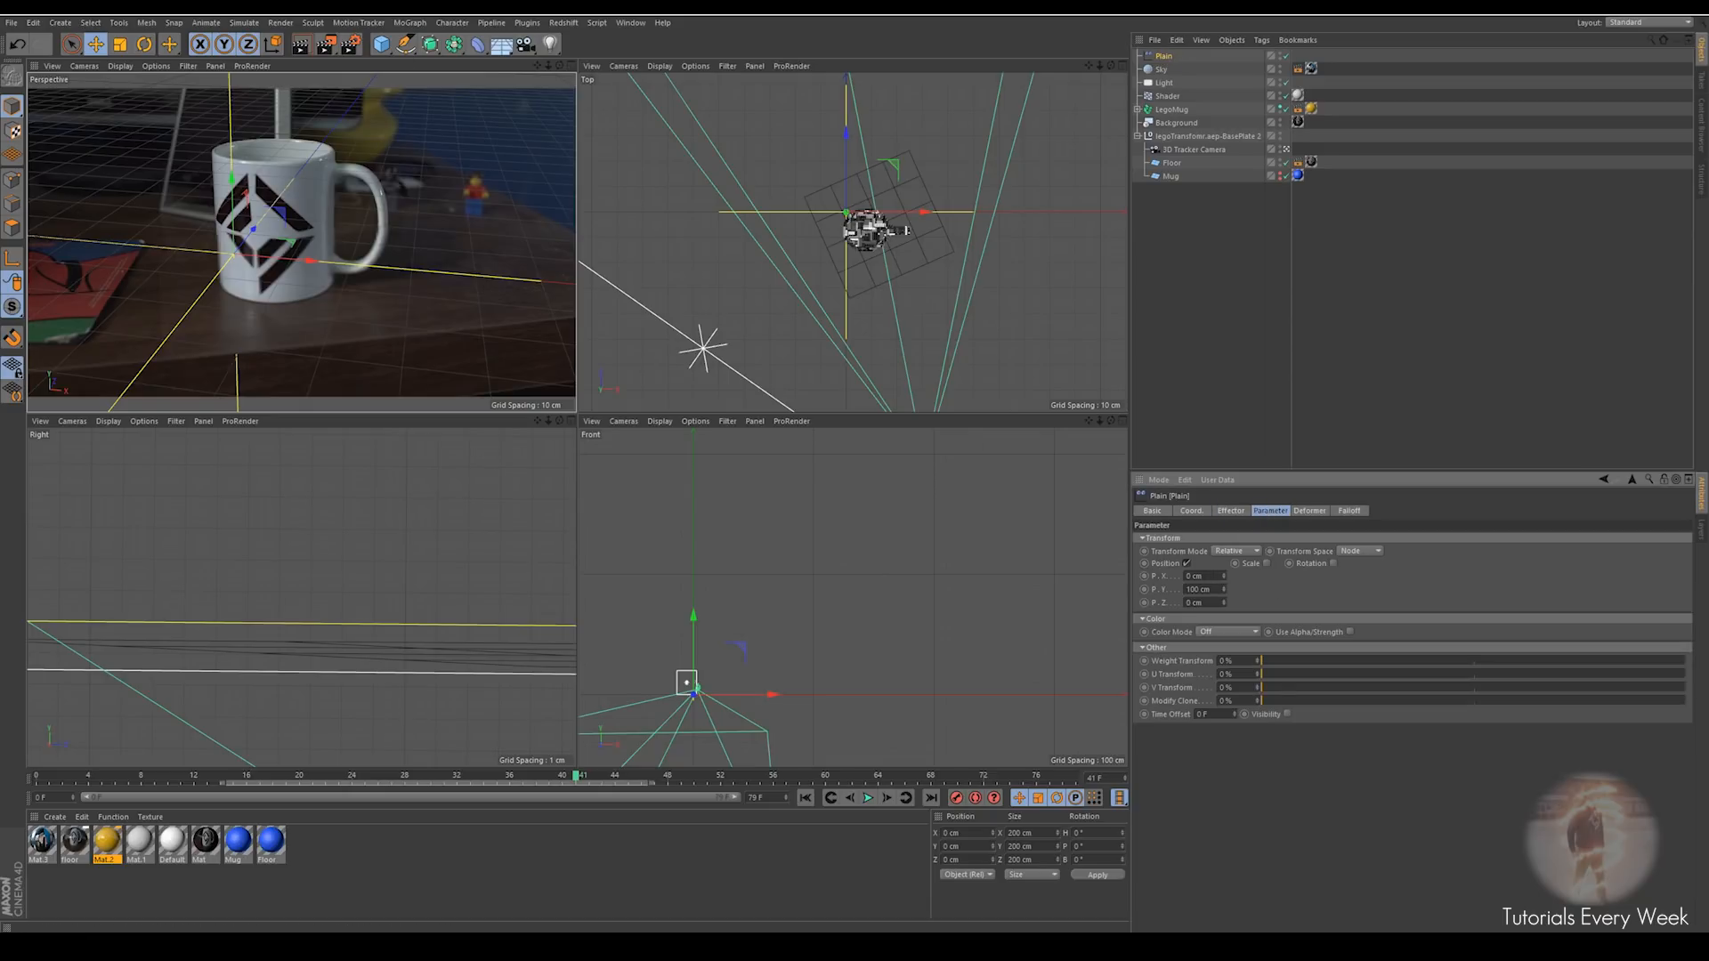
{"action": "left_click", "coordinate": [1186, 563]}
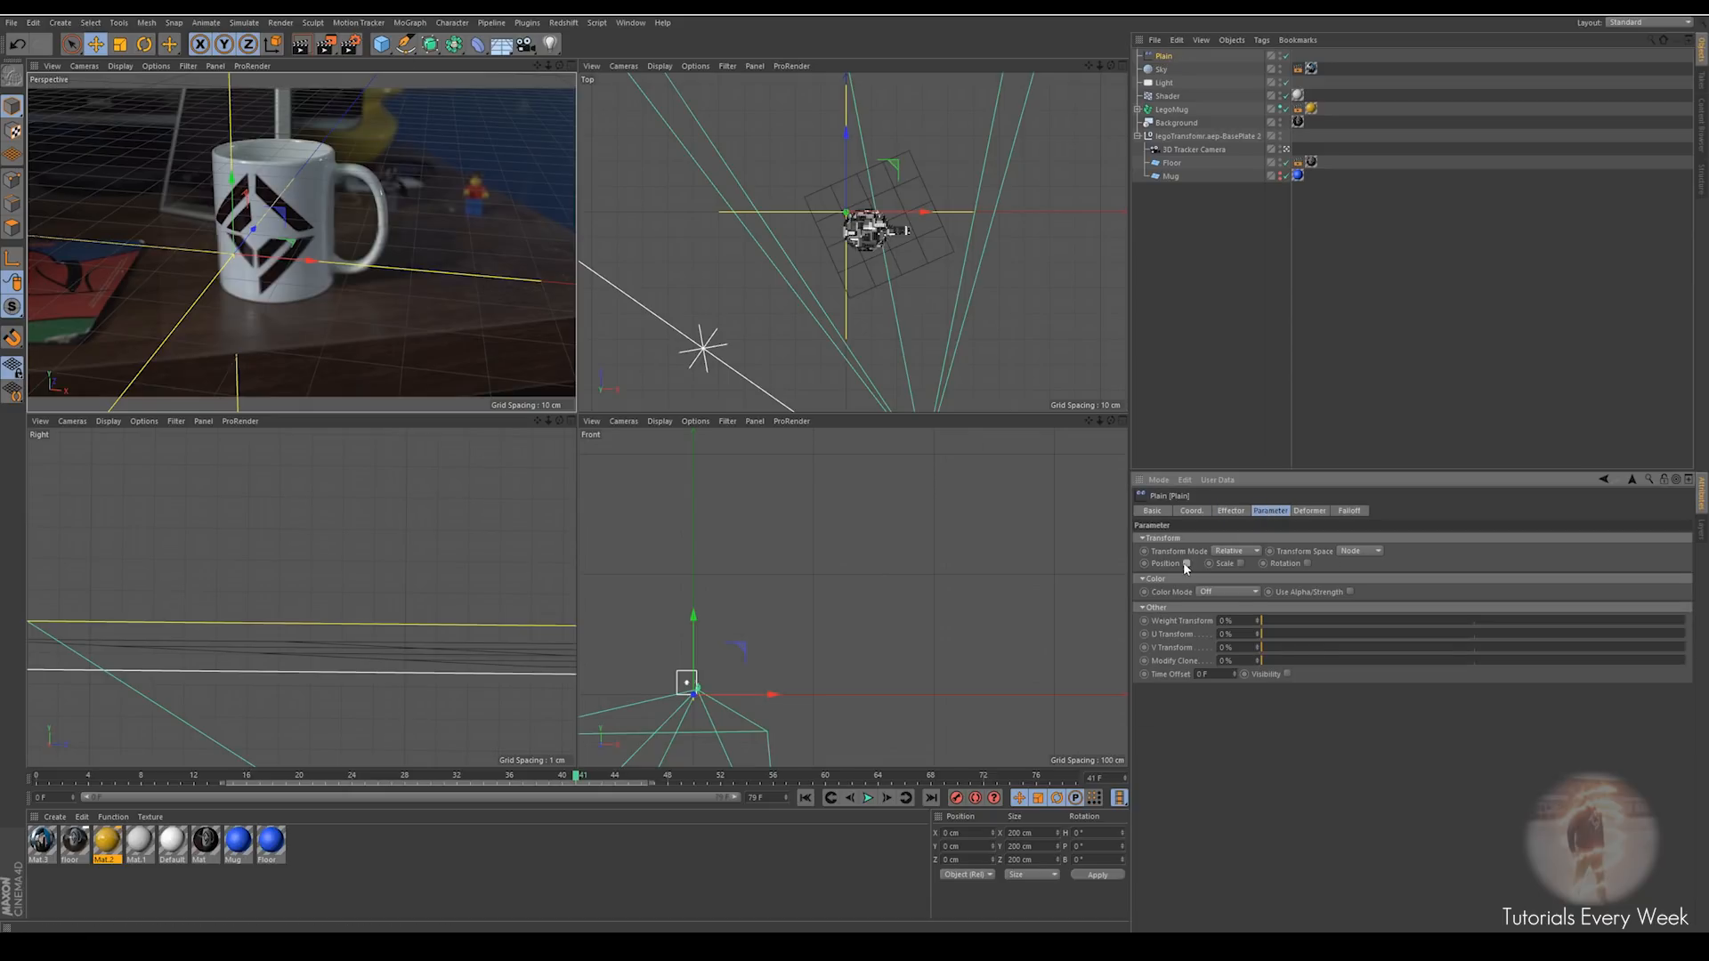
{"action": "left_click", "coordinate": [1241, 563]}
{"action": "left_click", "coordinate": [1274, 616]}
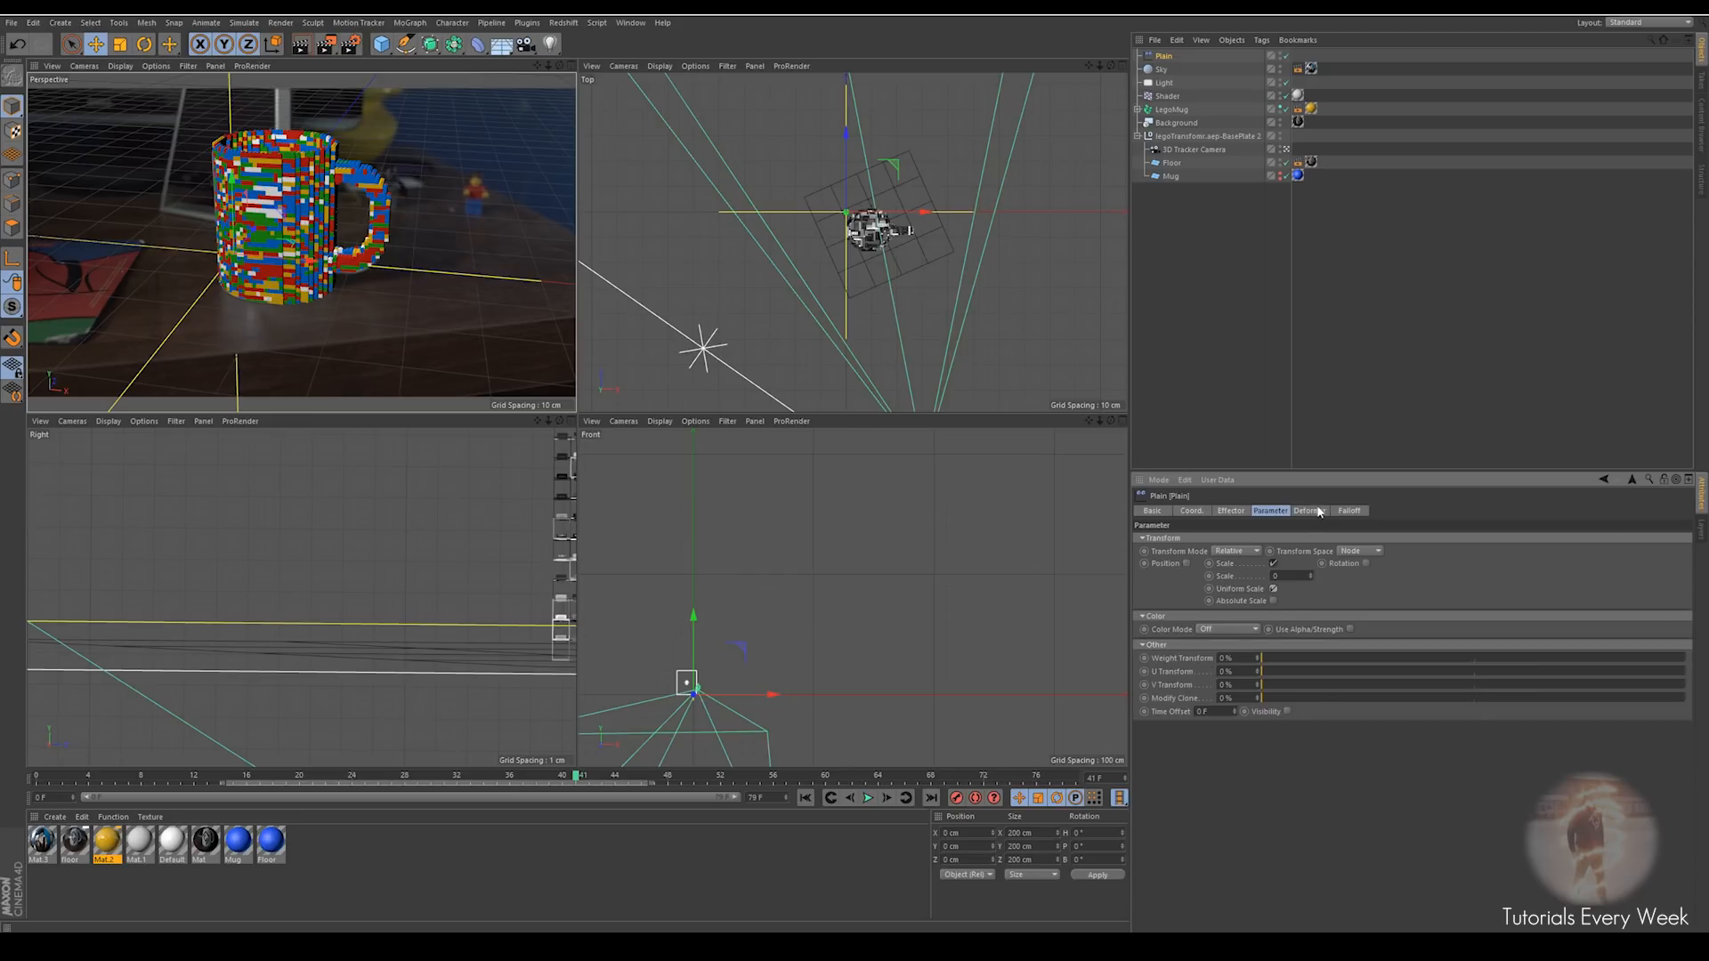
Give the Plain effector a box falloff of 20 cm on each axis and set its scale to -1
{"action": "left_click", "coordinate": [1346, 512]}
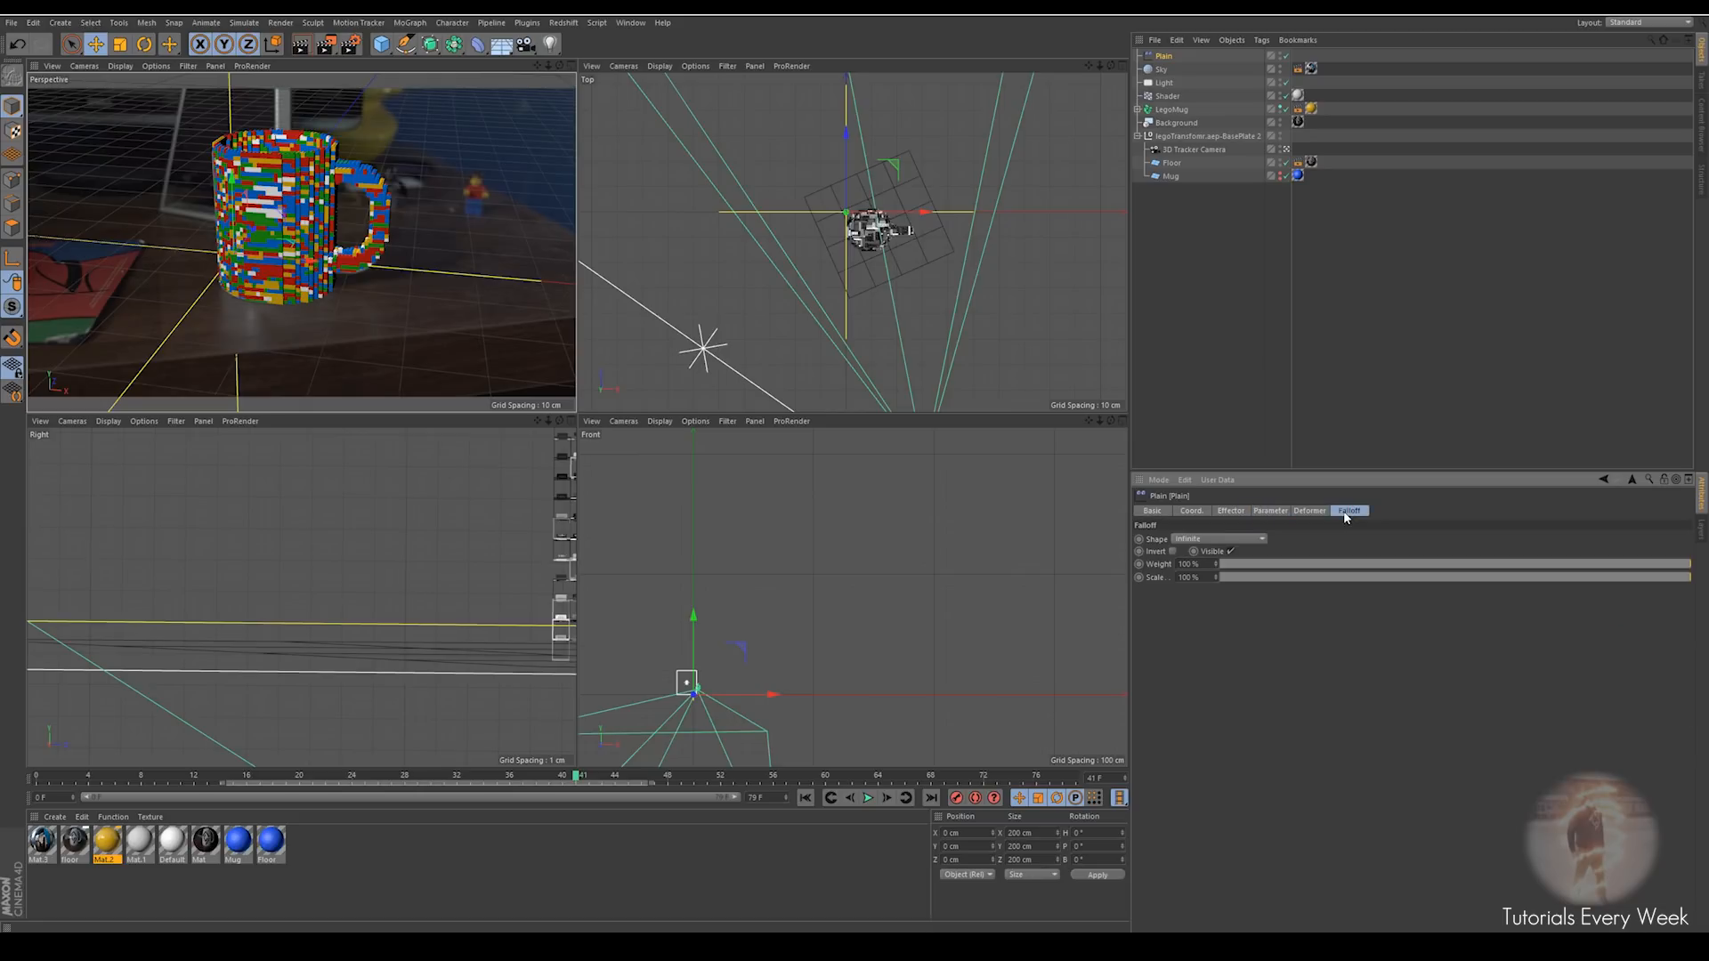
{"action": "left_click", "coordinate": [1217, 539]}
{"action": "left_click", "coordinate": [1197, 567]}
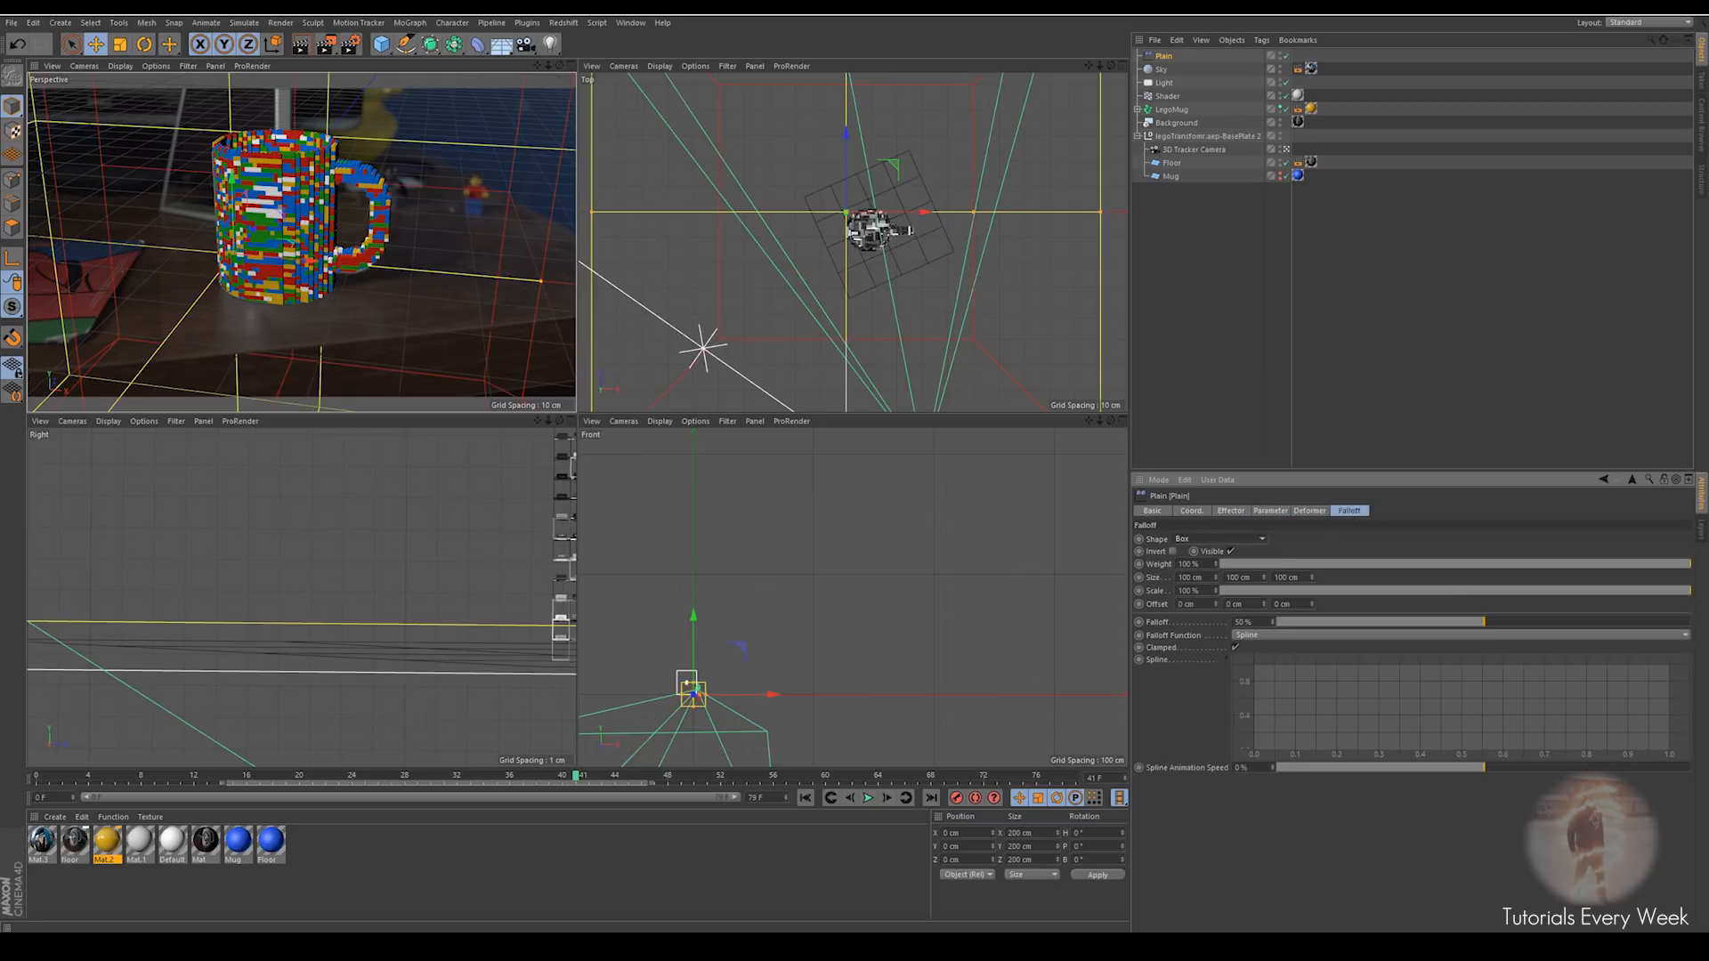
{"action": "double_click", "coordinate": [1190, 578]}
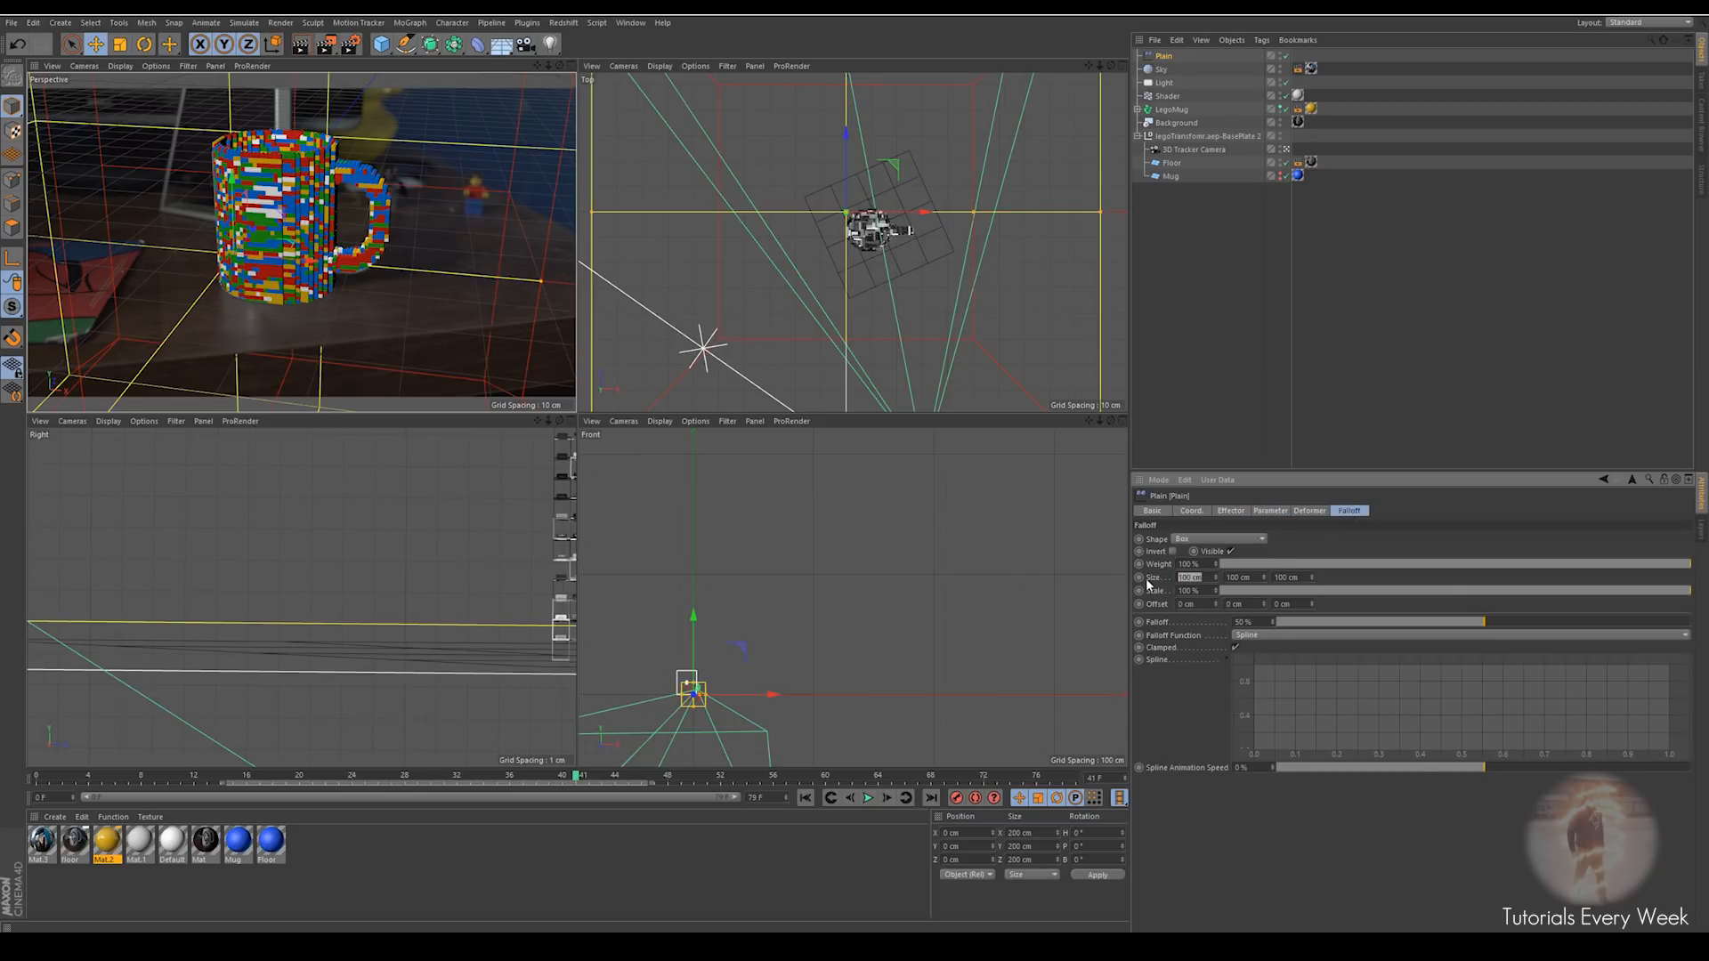
{"action": "type", "text": "1"}
{"action": "key", "text": "Tab"}
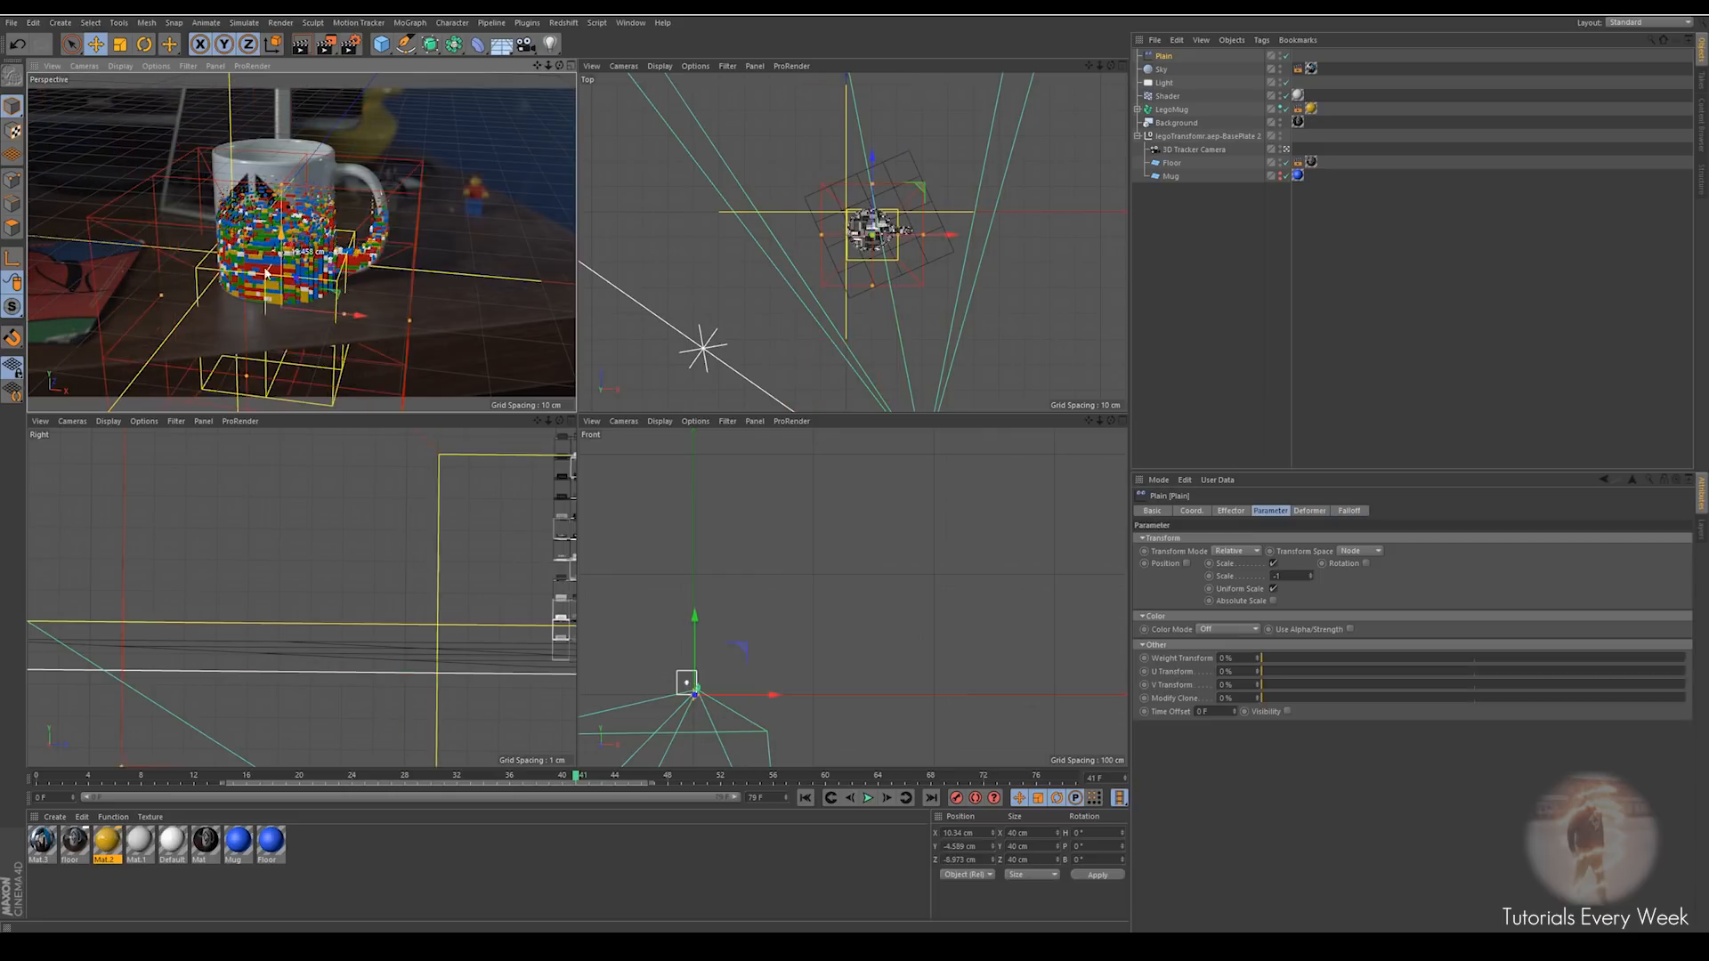
Move the Plain effector straight down below the mug to Y -24 cm, with its box falloff inverted
{"action": "left_click_drag", "start_coordinate": [267, 274], "coordinate": [277, 342]}
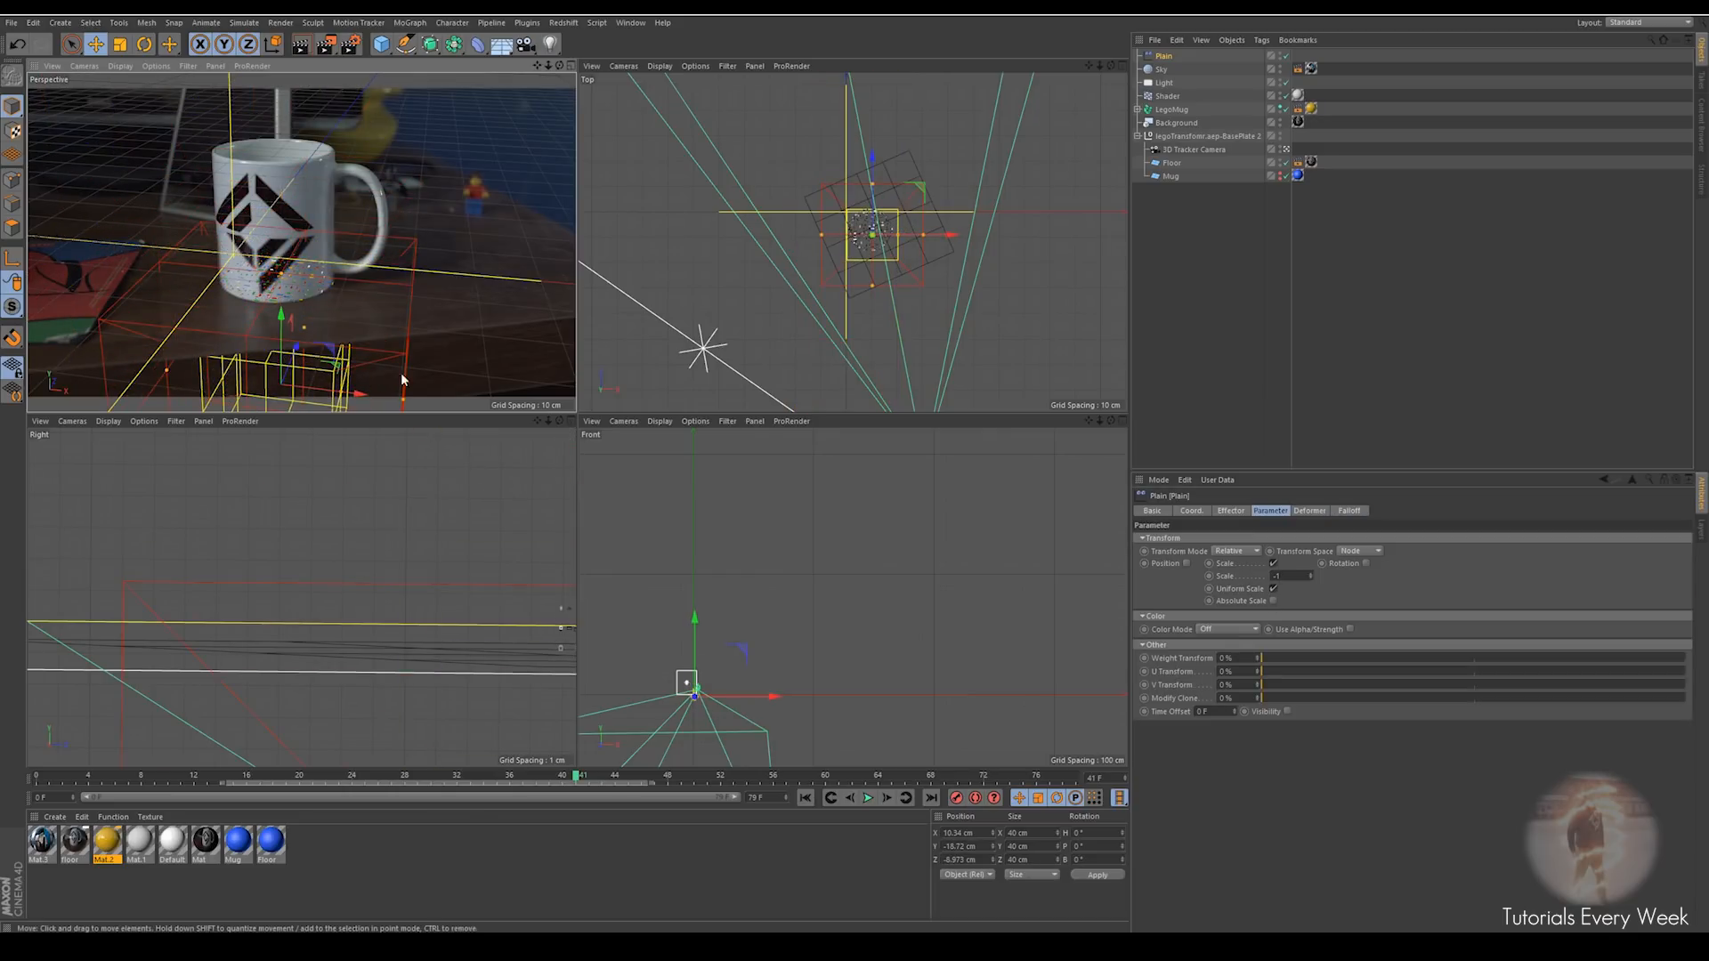
{"action": "left_click", "coordinate": [1349, 511]}
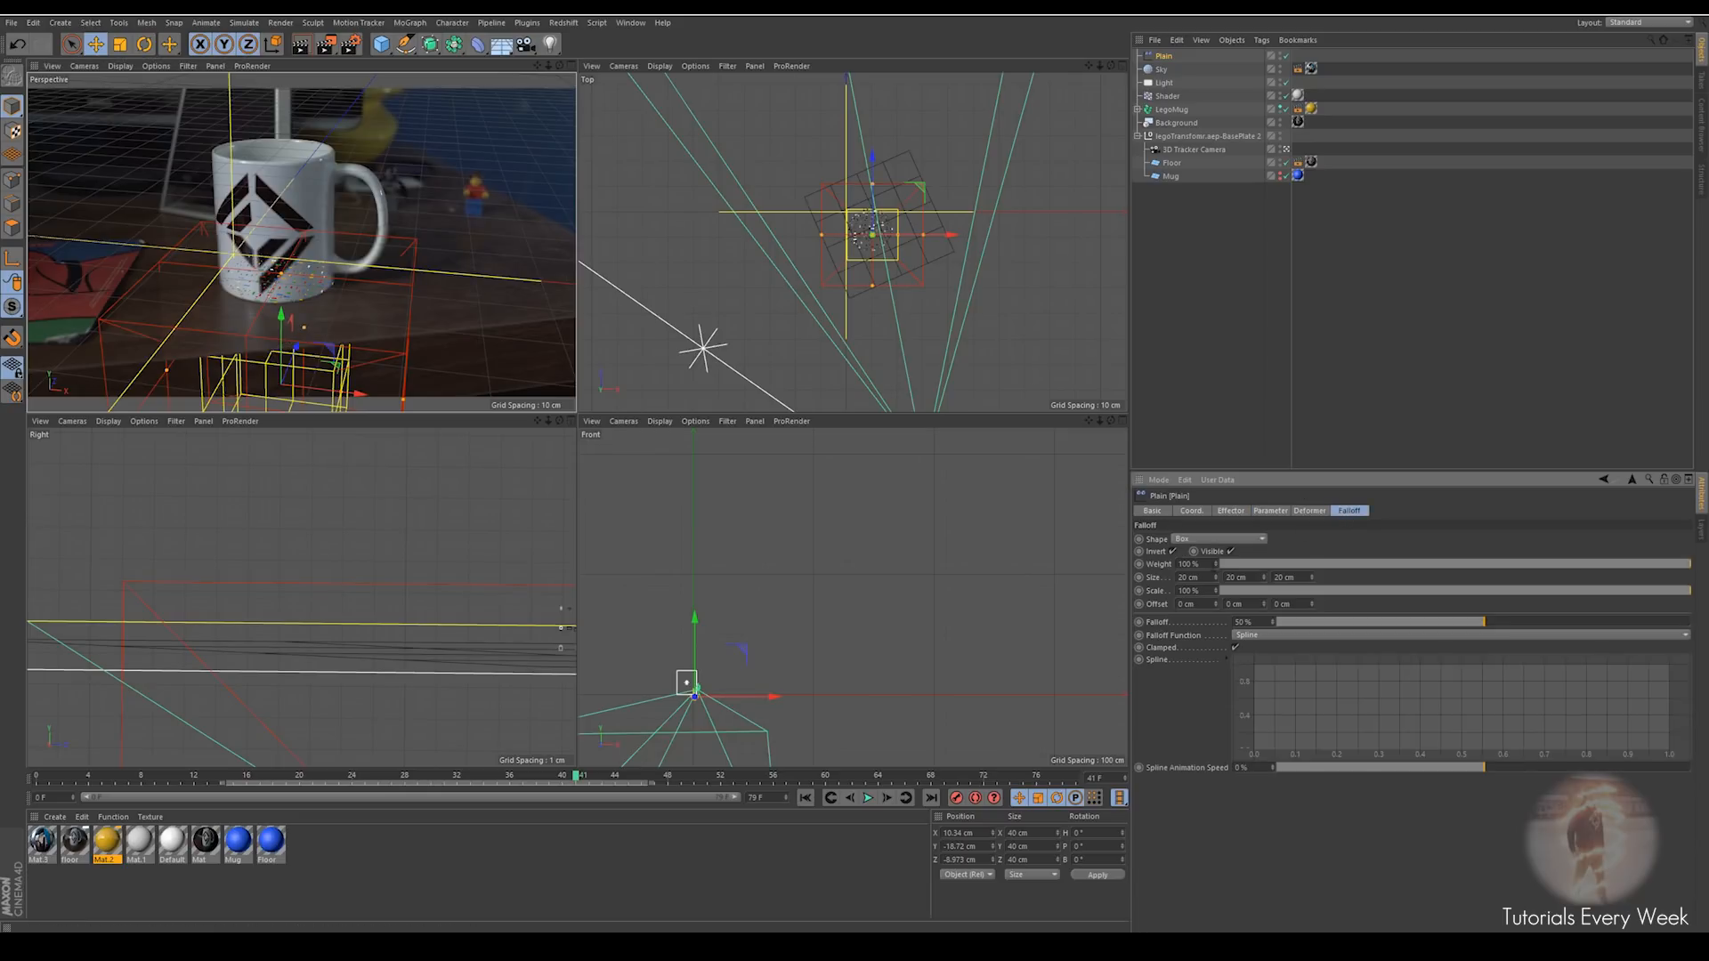
{"action": "left_click", "coordinate": [1171, 551]}
{"action": "left_click_drag", "start_coordinate": [280, 316], "coordinate": [309, 353]}
Go to frame 13, enable autokeying and key the Plain effector's starting position below the mug
{"action": "left_click_drag", "start_coordinate": [588, 784], "coordinate": [211, 781]}
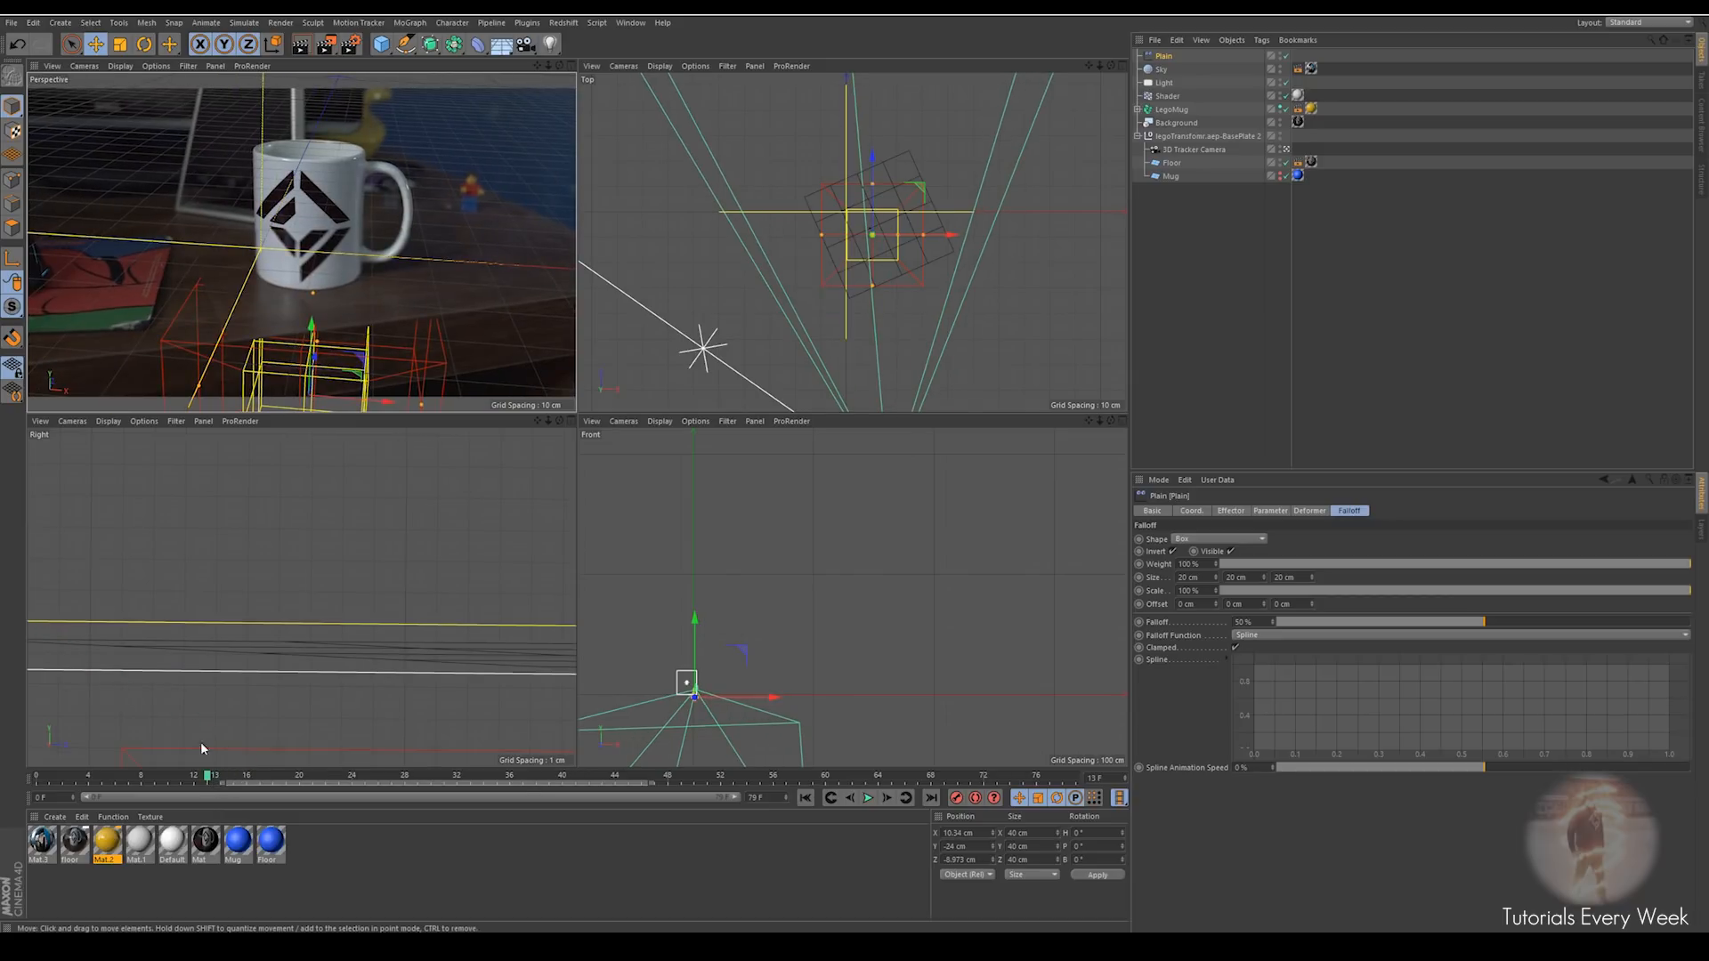
{"action": "left_click", "coordinate": [973, 799]}
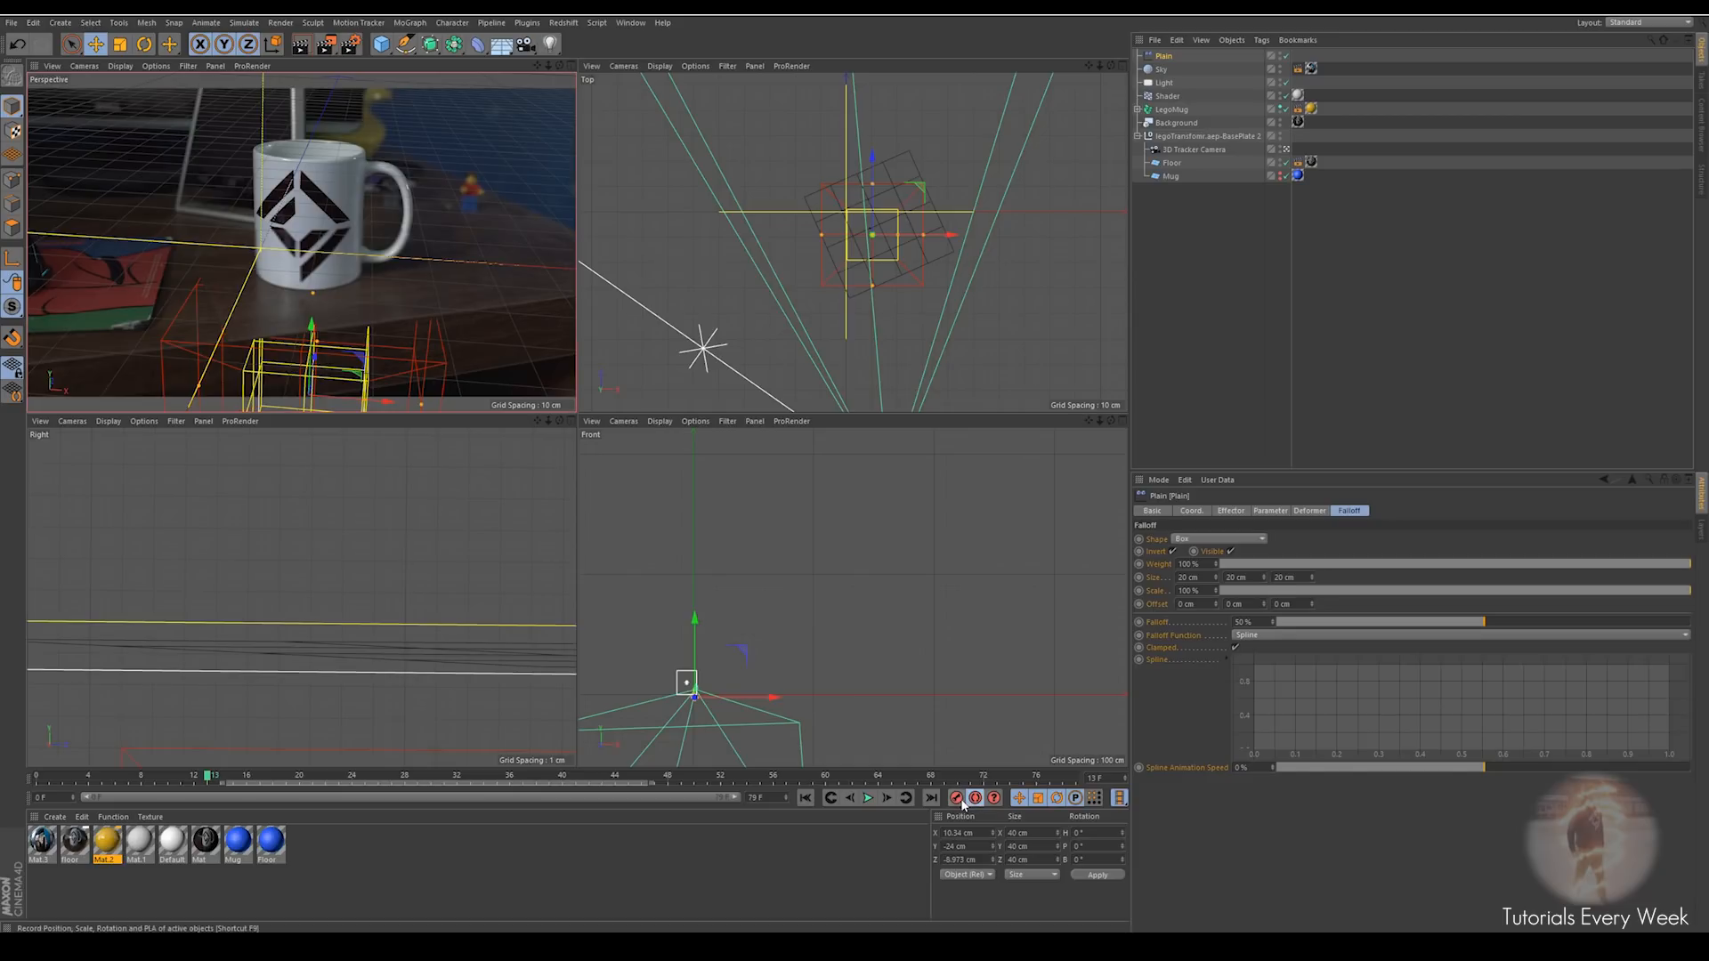
{"action": "left_click_drag", "start_coordinate": [314, 331], "coordinate": [312, 328]}
At frame 44, key the Plain effector raised around the whole mug with its falloff Y size at 23 cm, and scrub back through the animation
{"action": "left_click_drag", "start_coordinate": [206, 779], "coordinate": [614, 781]}
{"action": "left_click_drag", "start_coordinate": [292, 349], "coordinate": [245, 150]}
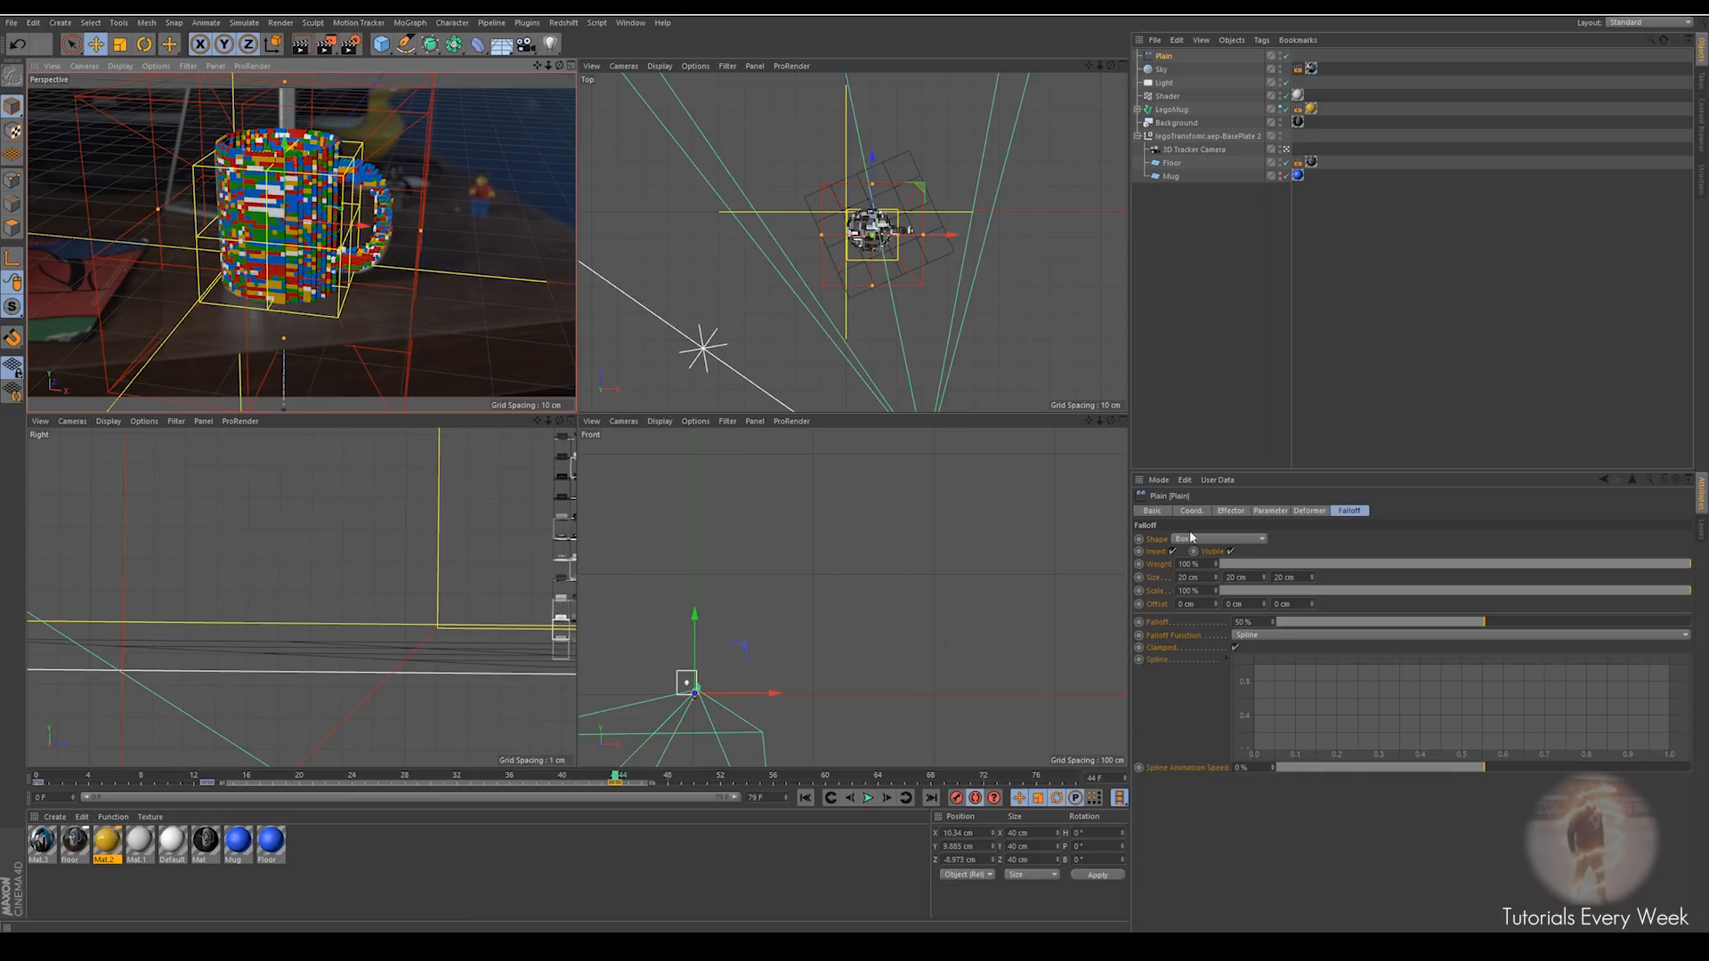
{"action": "left_click_drag", "start_coordinate": [1266, 580], "coordinate": [1267, 573]}
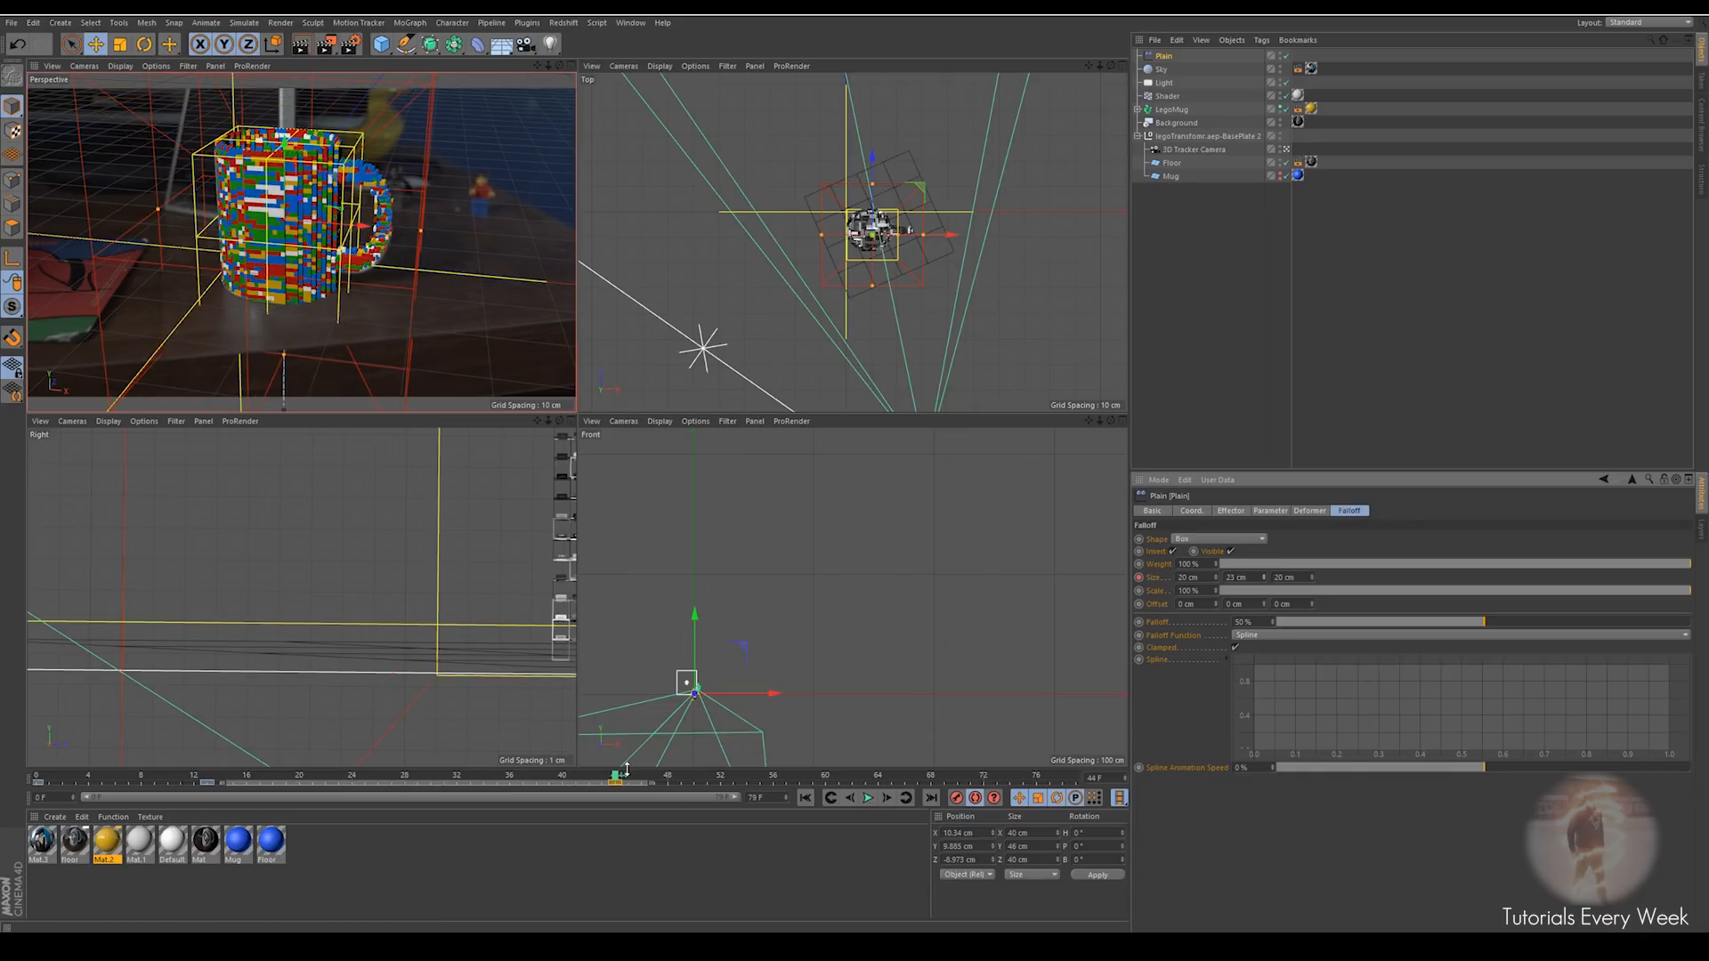
{"action": "left_click_drag", "start_coordinate": [618, 780], "coordinate": [433, 776]}
{"action": "scroll", "coordinate": [285, 219], "scroll_direction": "up", "scroll_amount": 2}
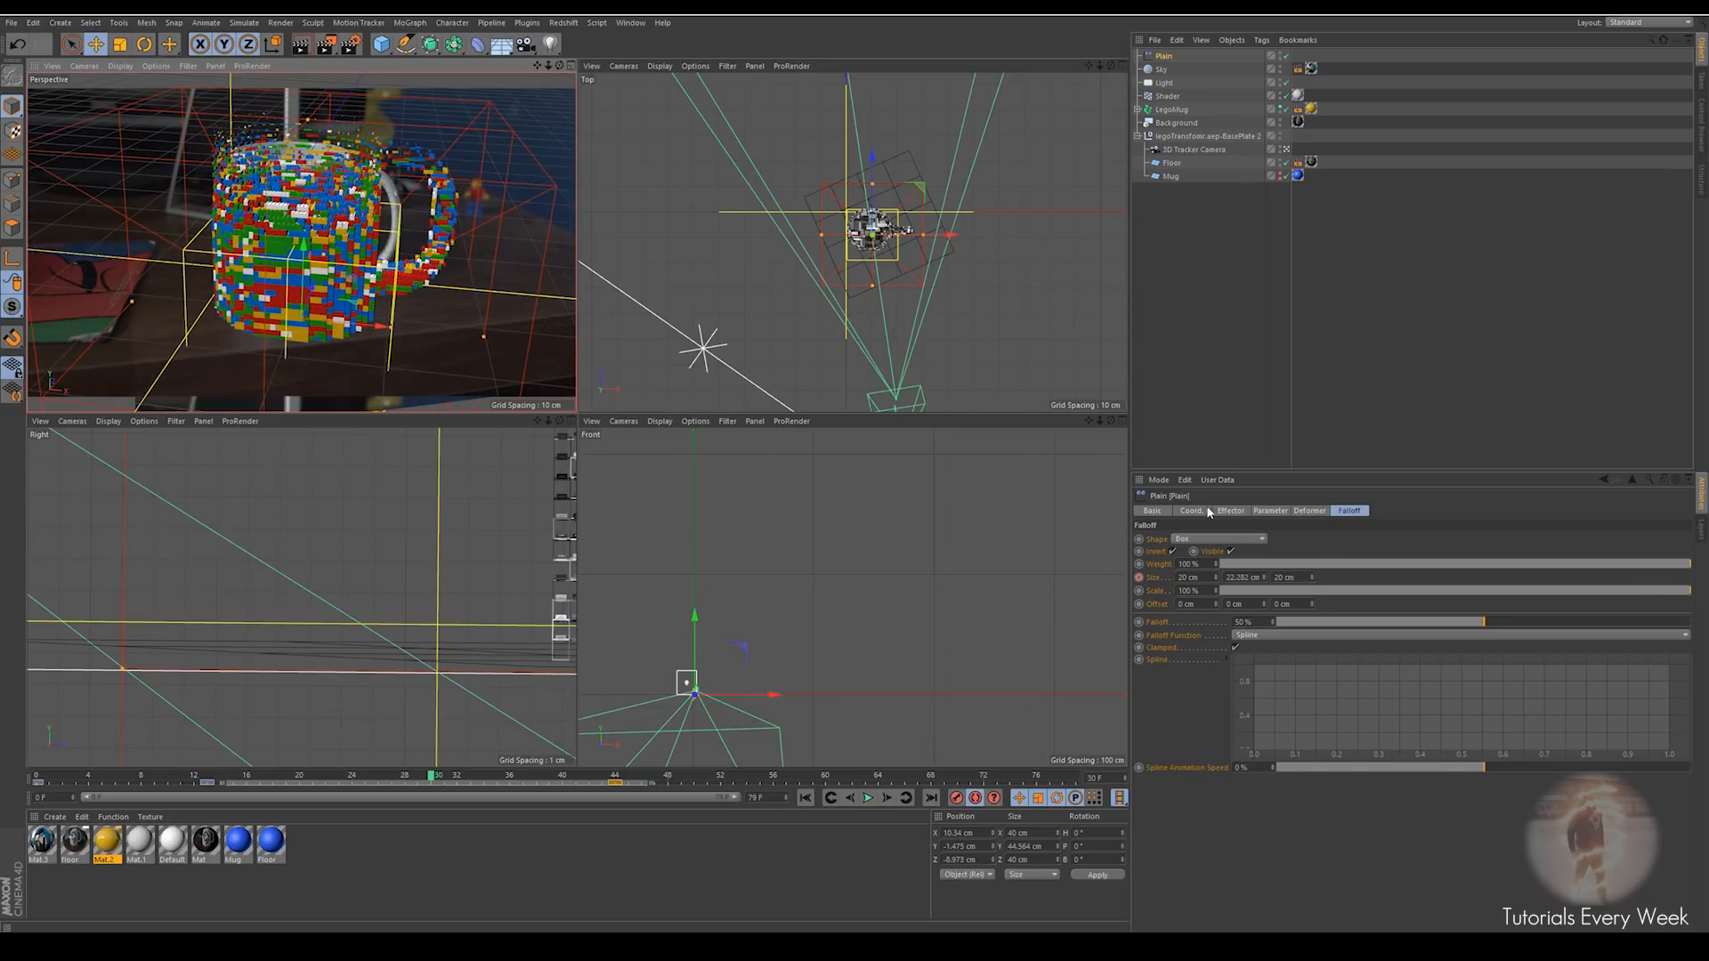
Enable the Plain effector's position transform with P.Y set to 1 cm, preview the brick build-up on the timeline, and deselect the effector
{"action": "left_click", "coordinate": [1231, 511]}
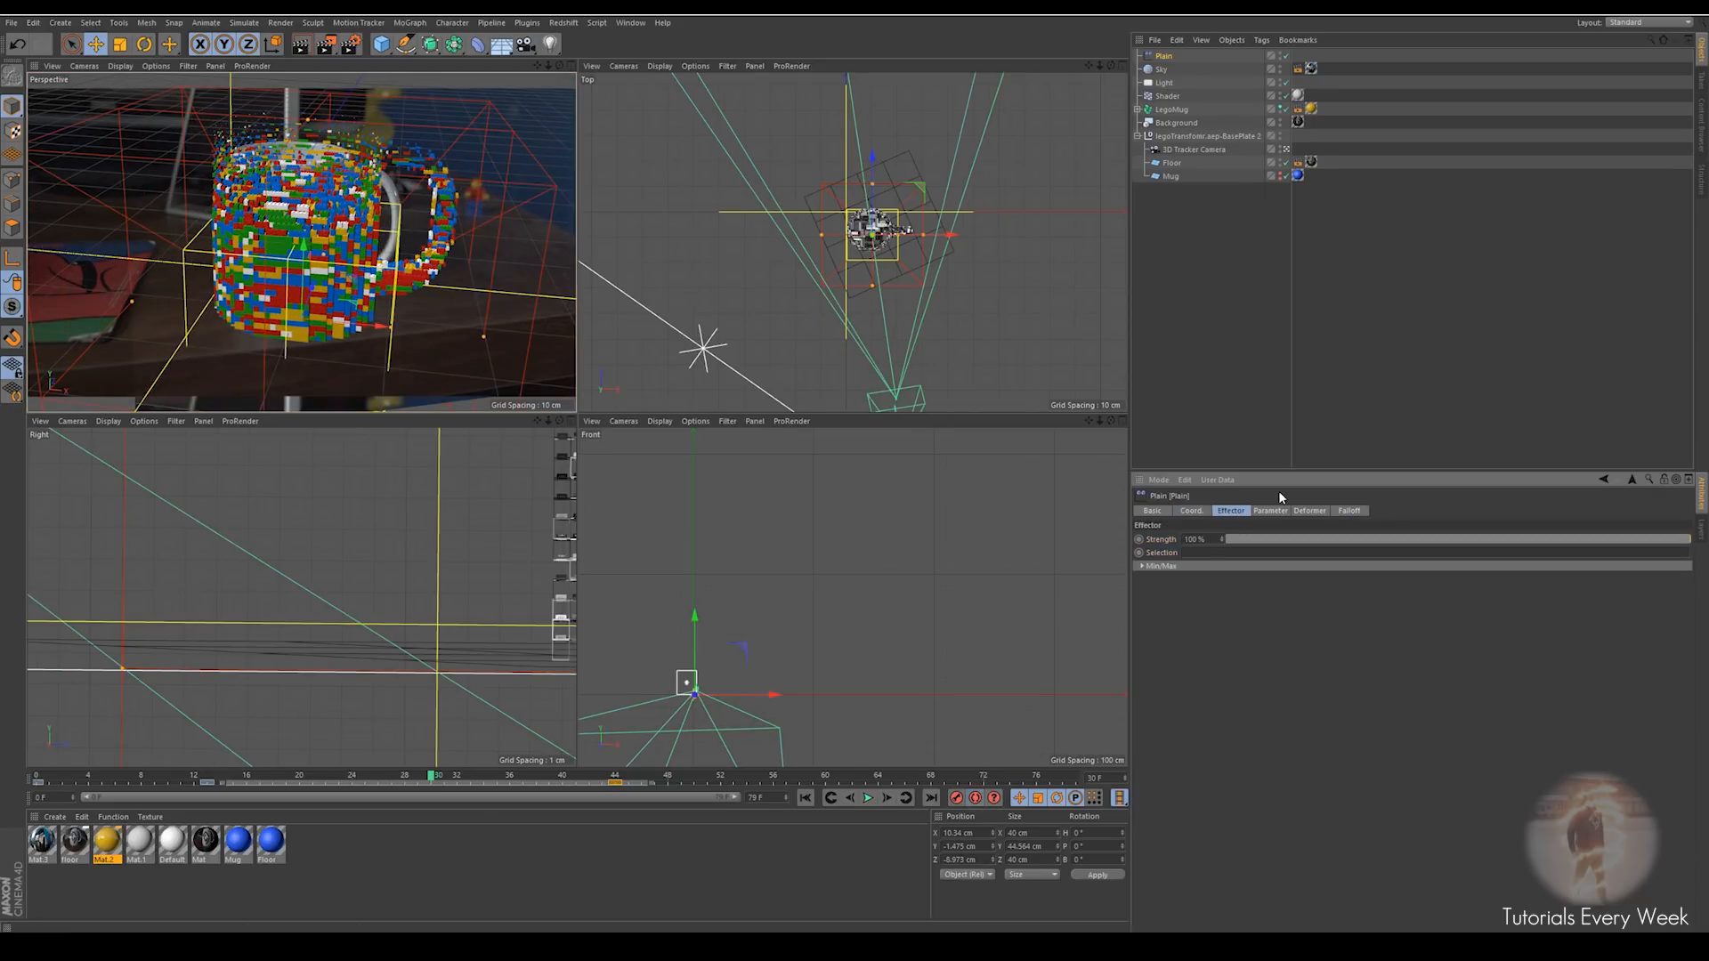
{"action": "left_click", "coordinate": [1271, 510]}
{"action": "left_click", "coordinate": [1186, 564]}
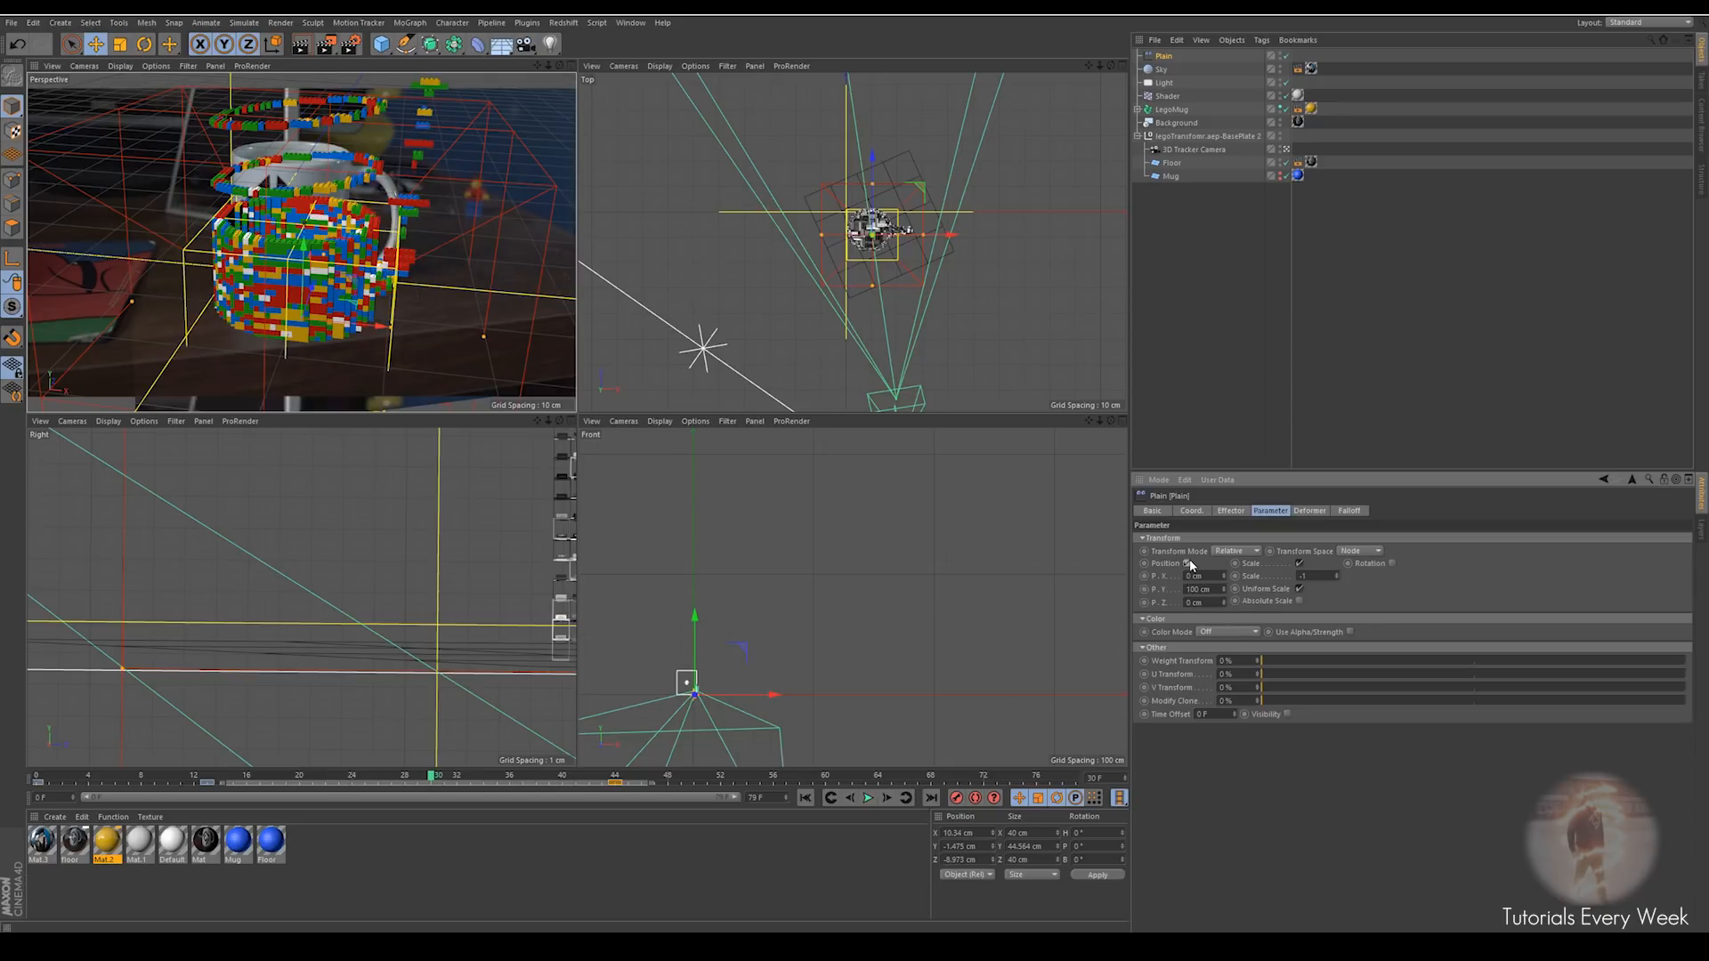
{"action": "left_click_drag", "start_coordinate": [1210, 590], "coordinate": [1114, 570]}
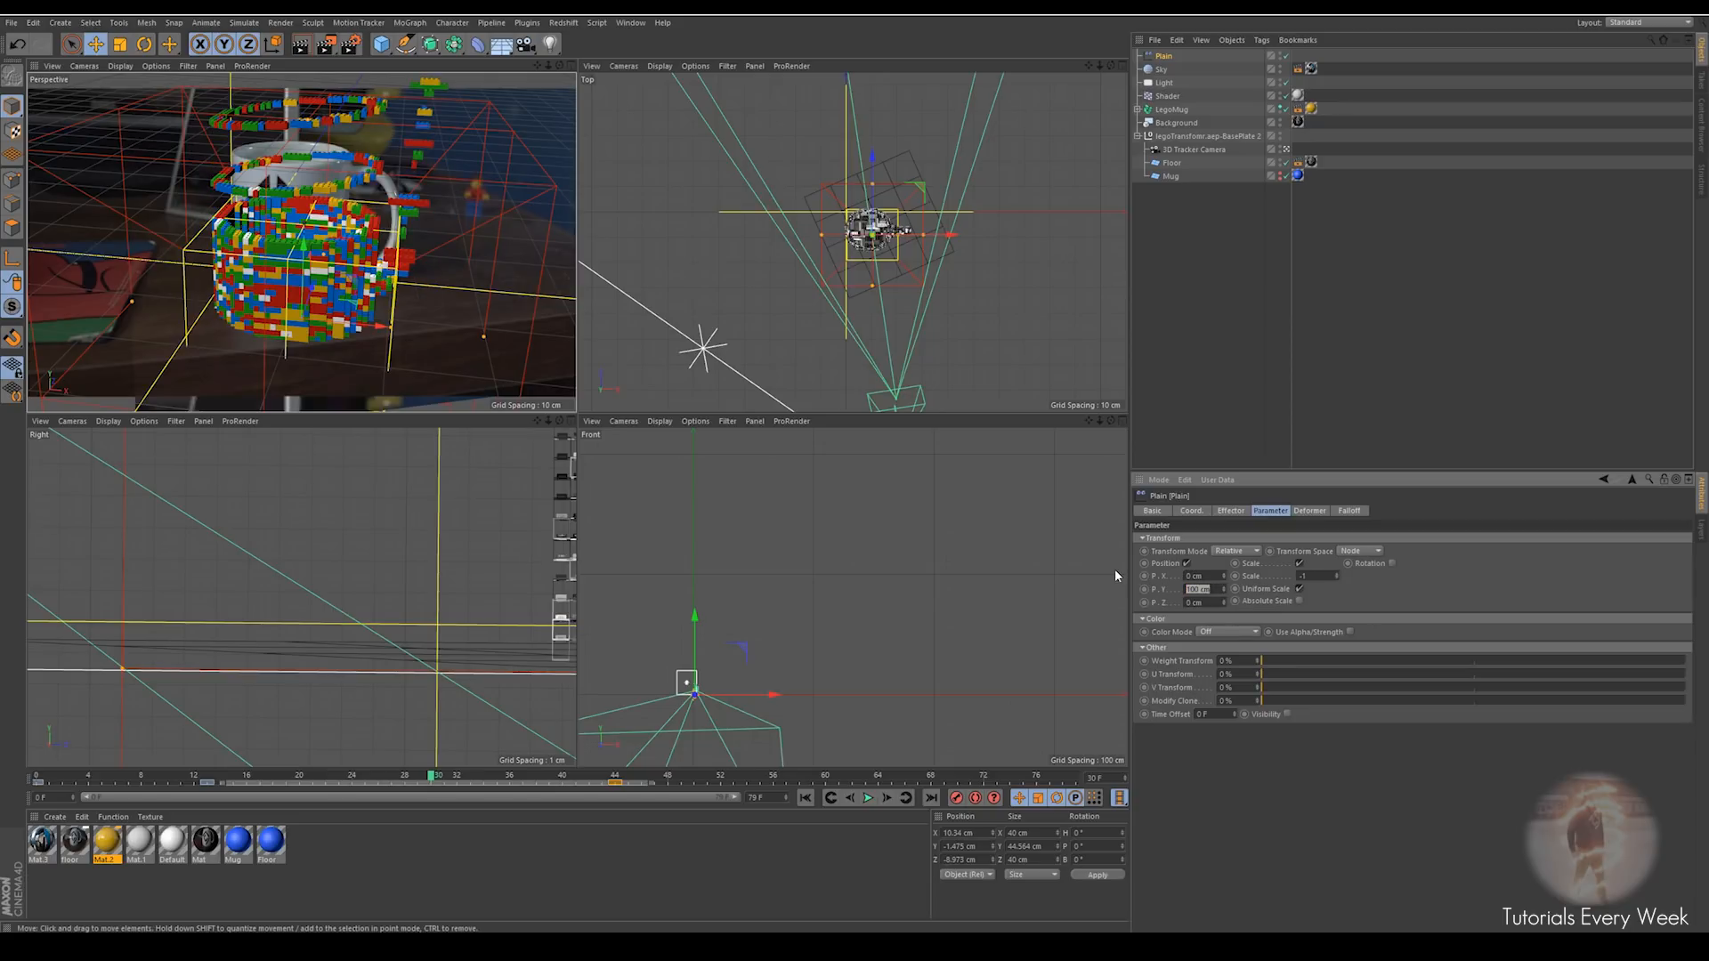
{"action": "type", "text": "1"}
{"action": "key", "text": "Return"}
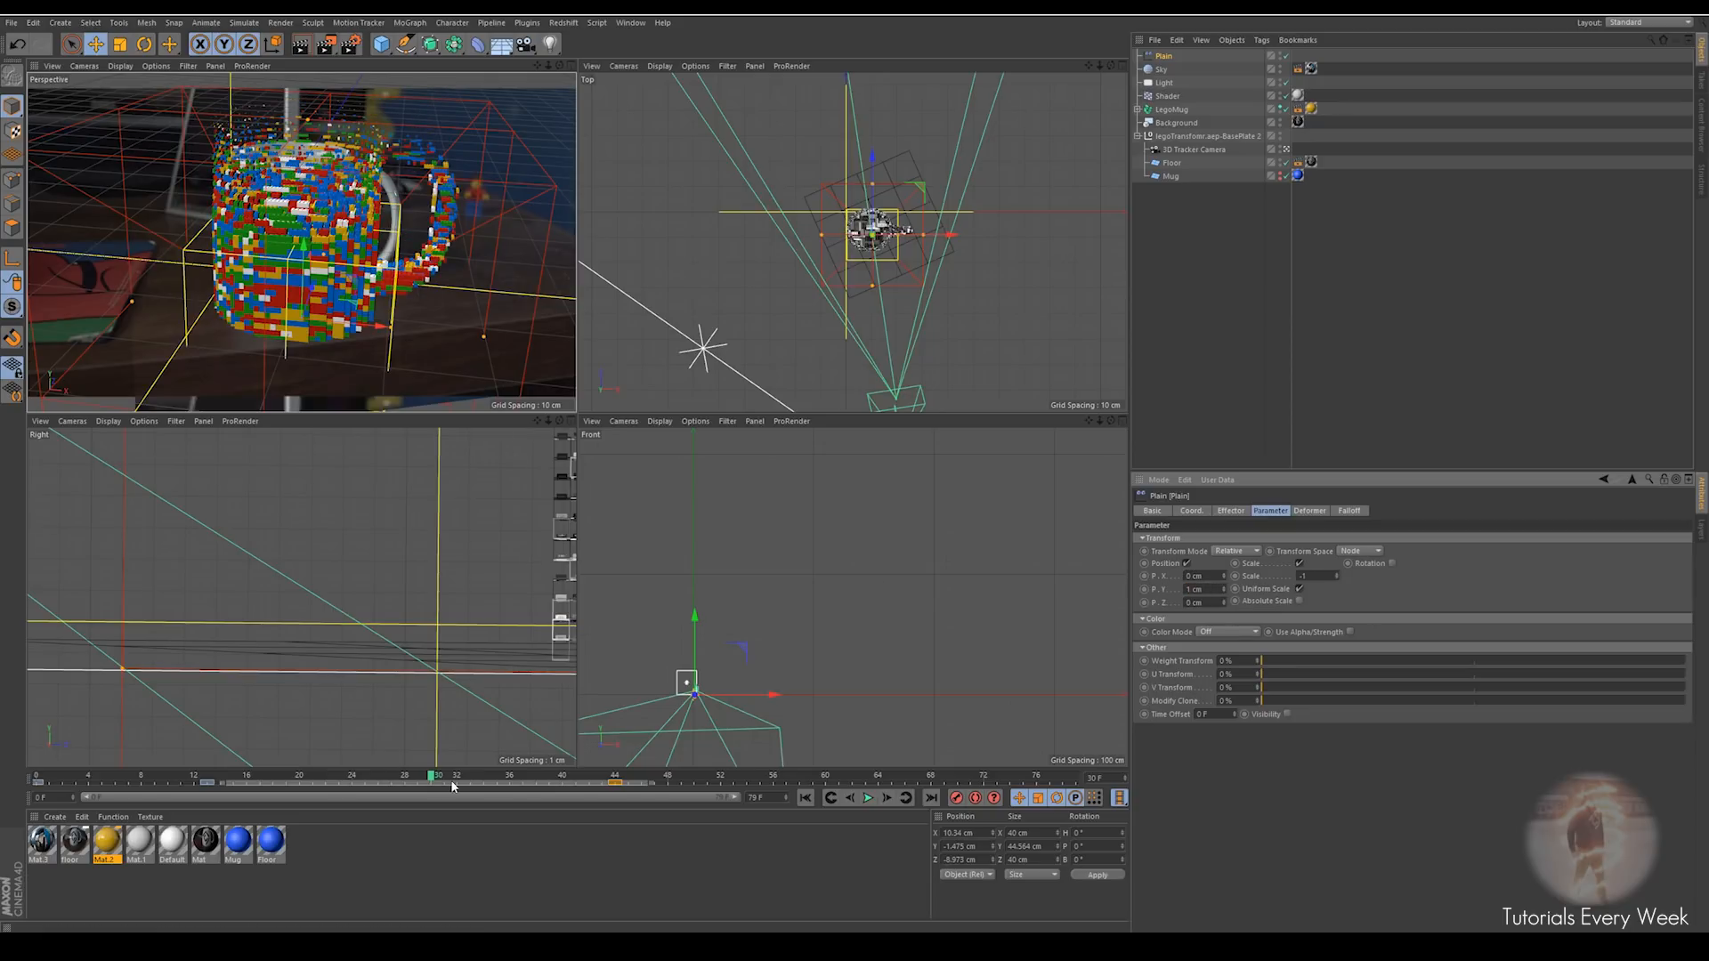
{"action": "left_click_drag", "start_coordinate": [428, 784], "coordinate": [697, 808]}
{"action": "left_click", "coordinate": [1236, 299]}
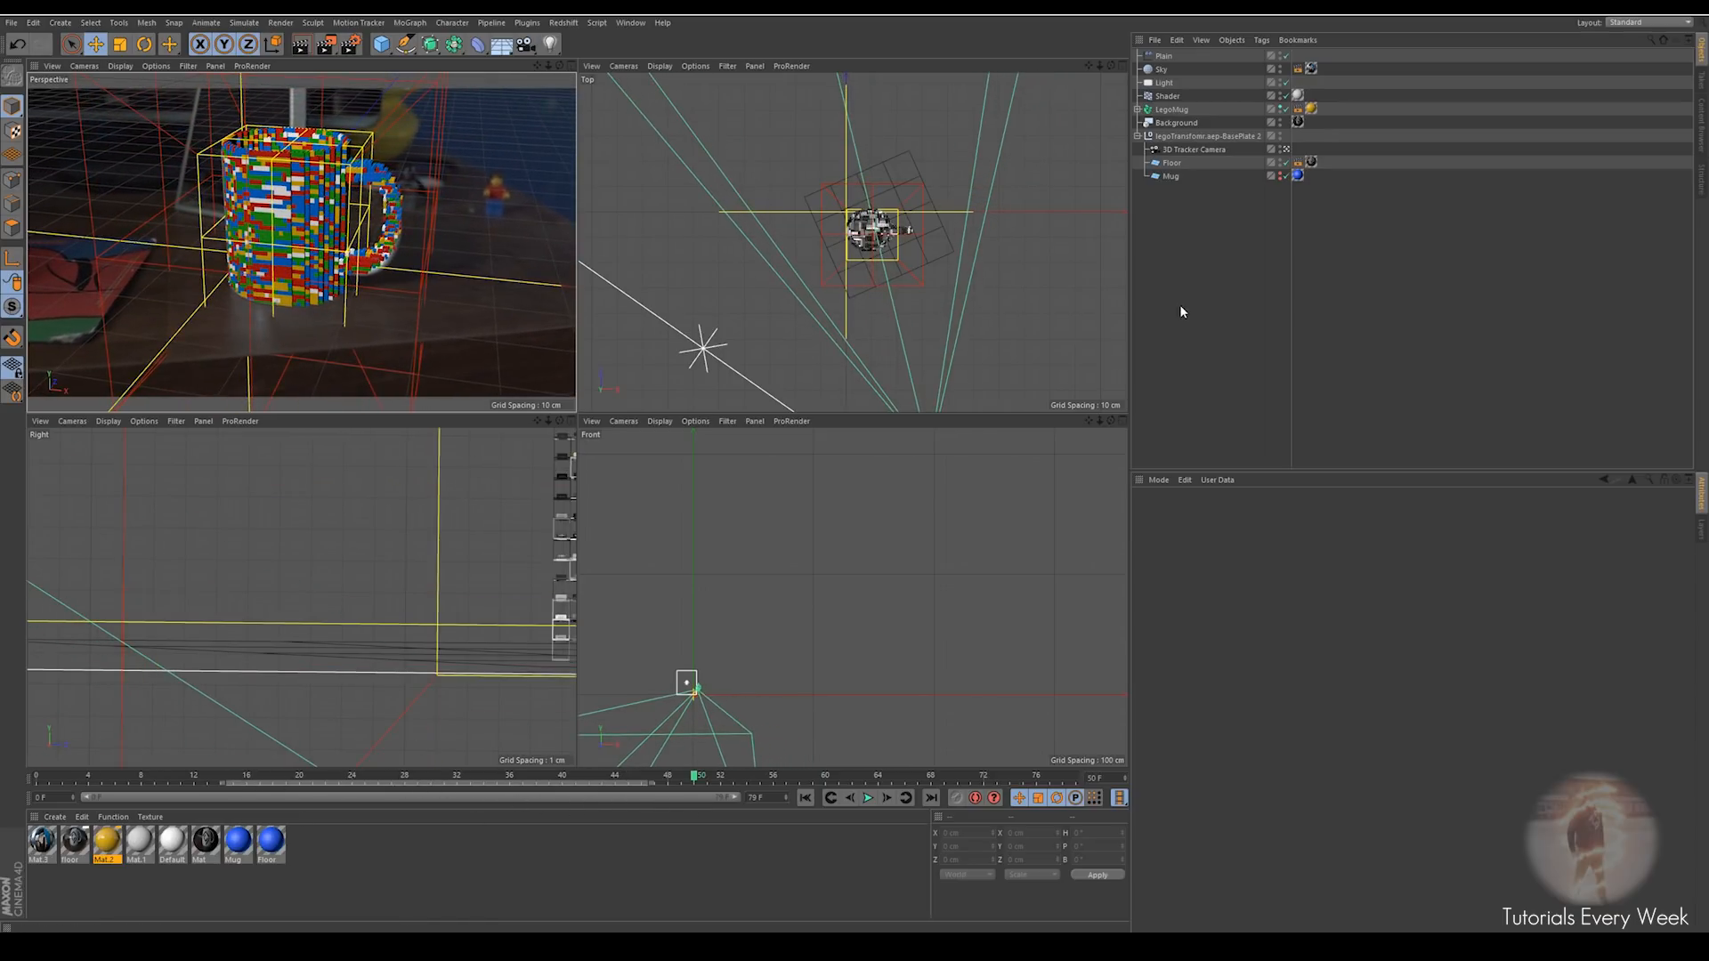
Review the Multi-Pass entries in the render settings and enable saving of the rendered images
{"action": "left_click", "coordinate": [349, 50]}
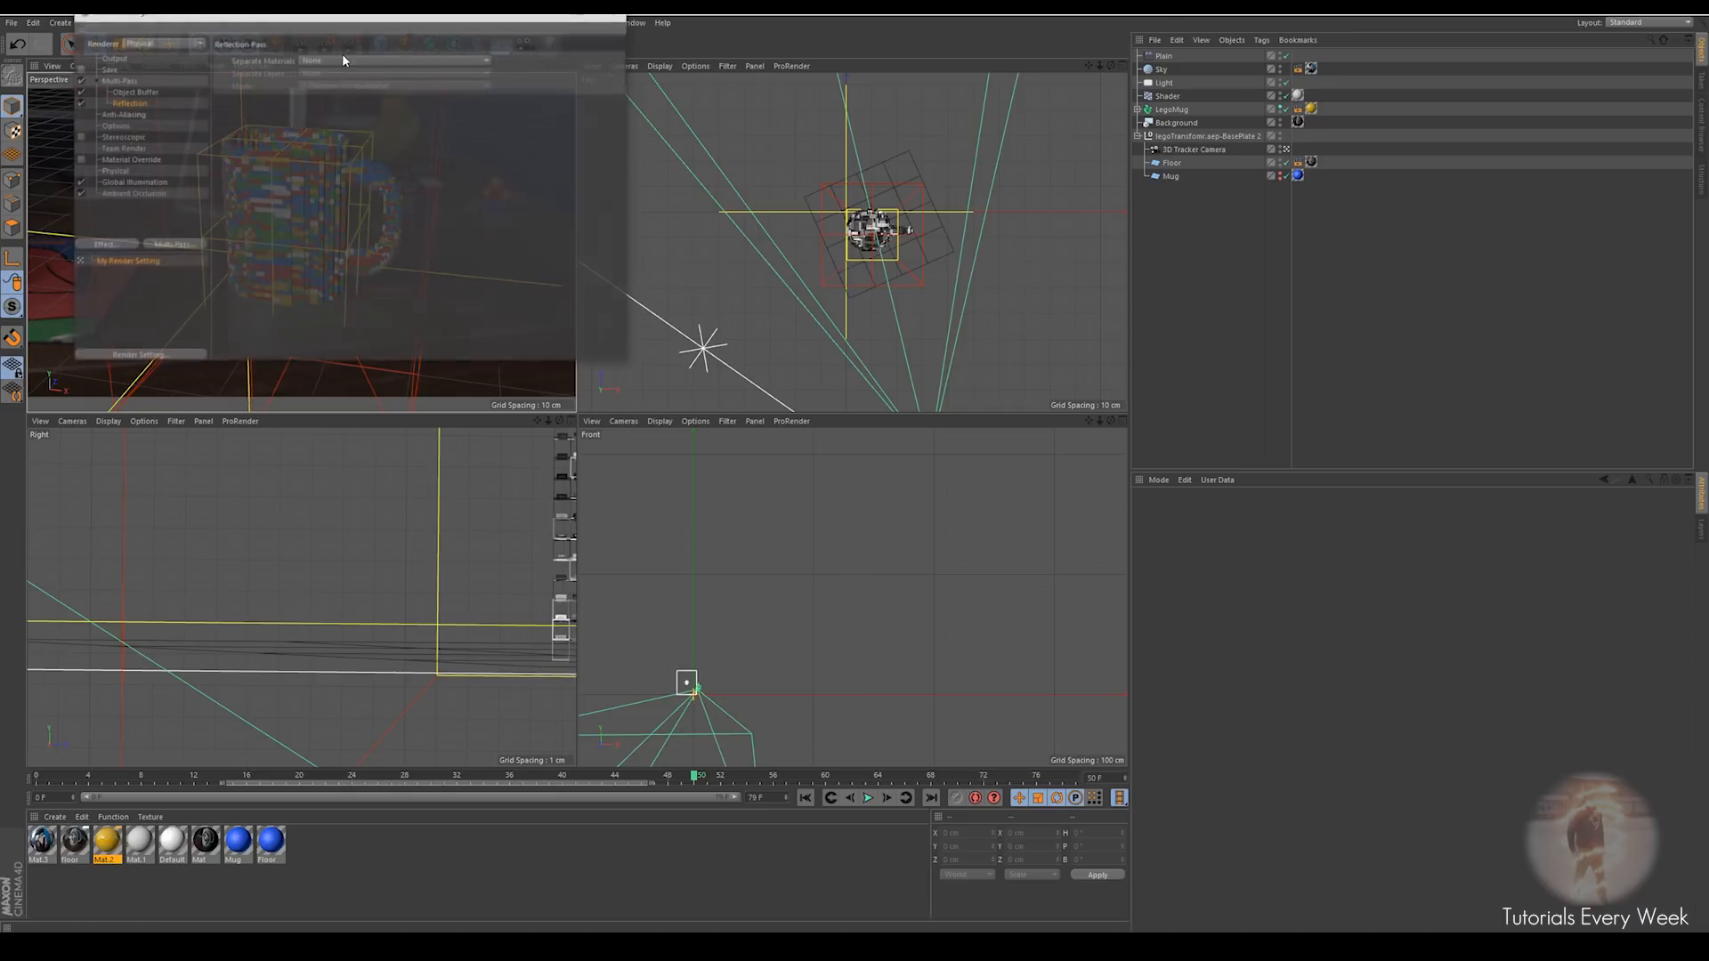
{"action": "left_click", "coordinate": [119, 80]}
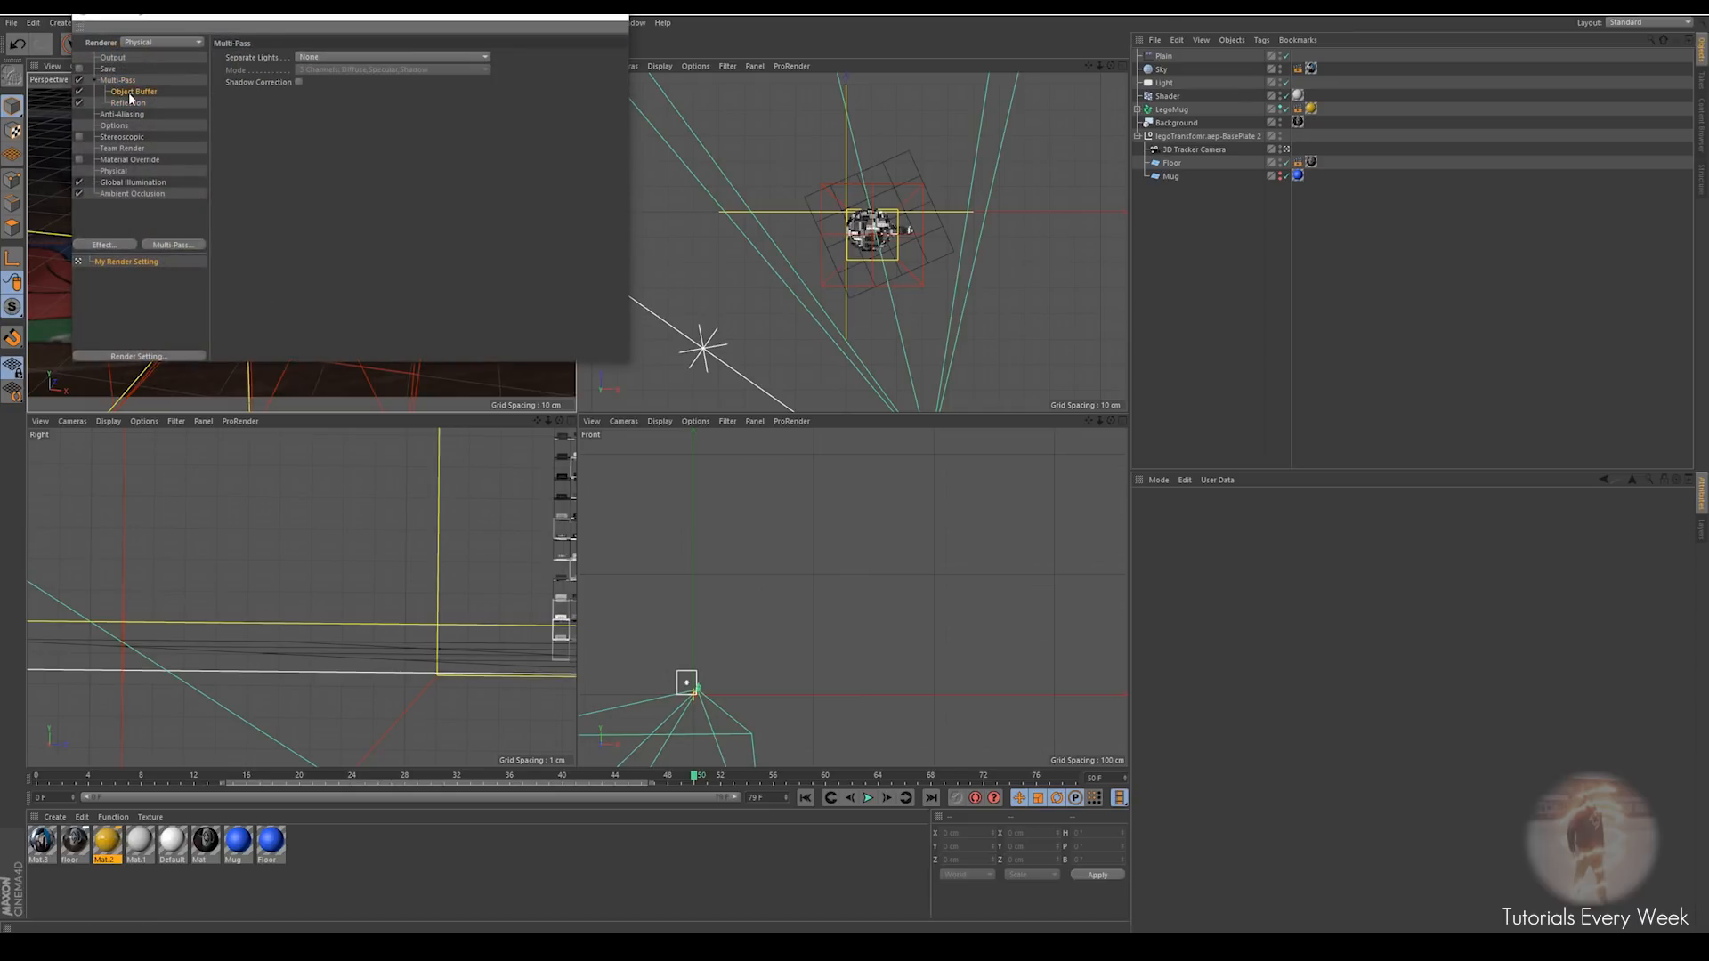
{"action": "left_click", "coordinate": [129, 103]}
{"action": "left_click", "coordinate": [118, 79]}
{"action": "left_click", "coordinate": [108, 70]}
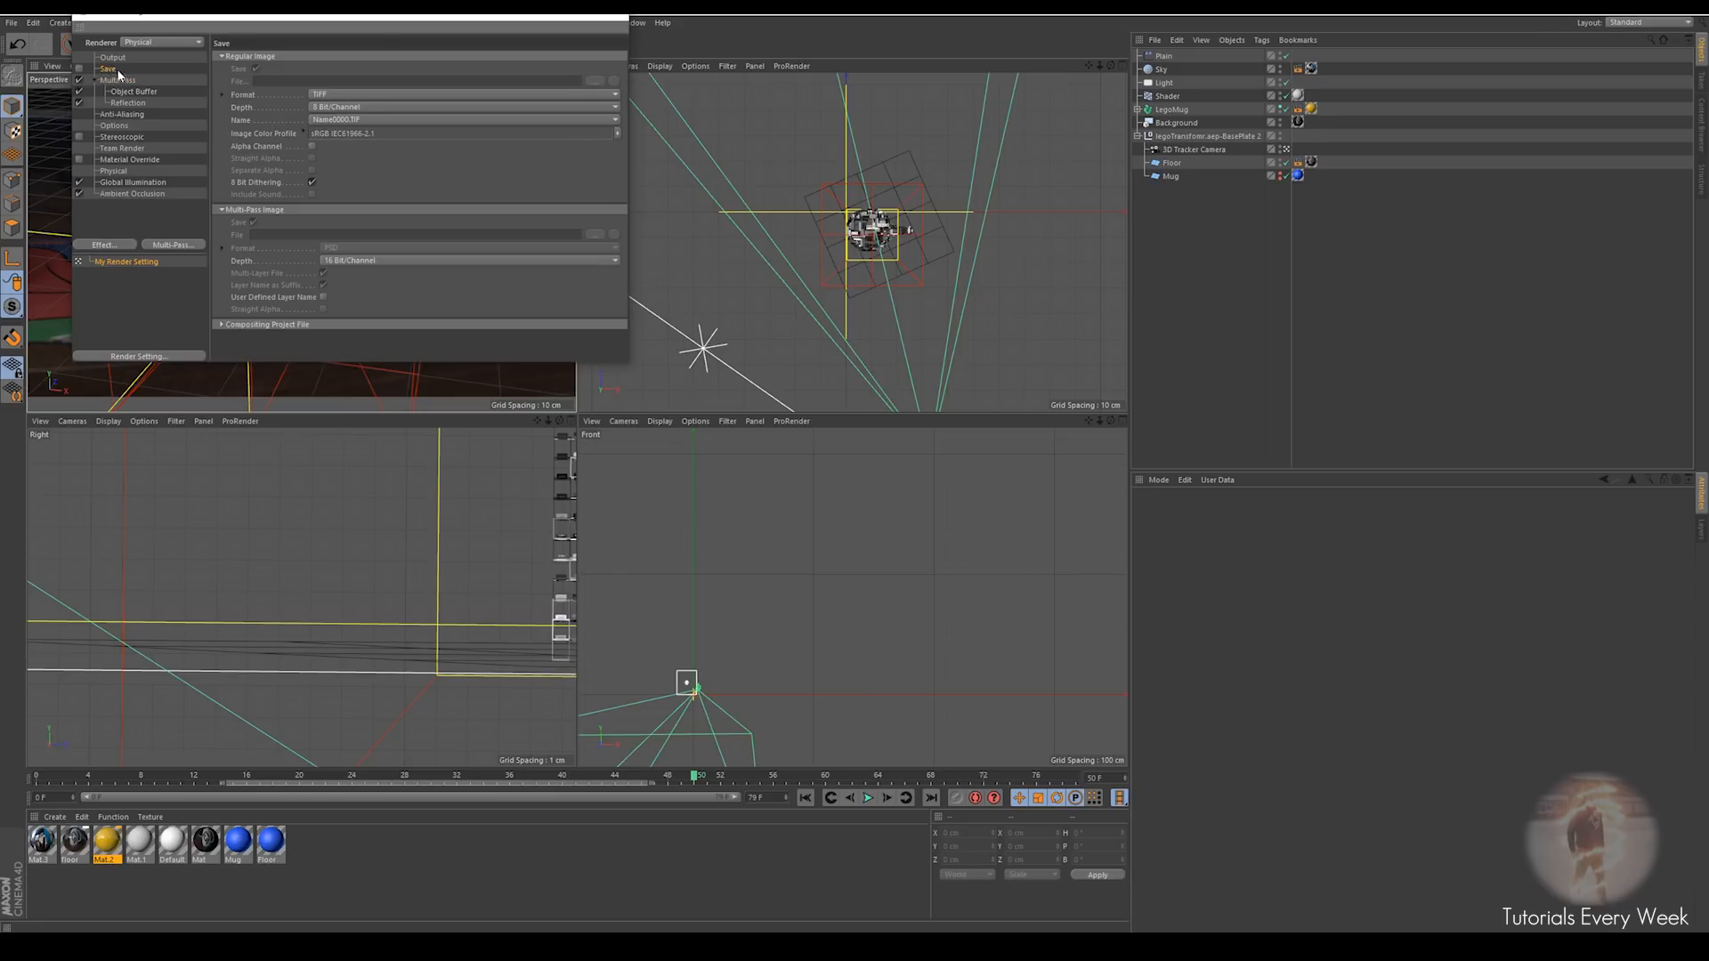
{"action": "left_click", "coordinate": [79, 68]}
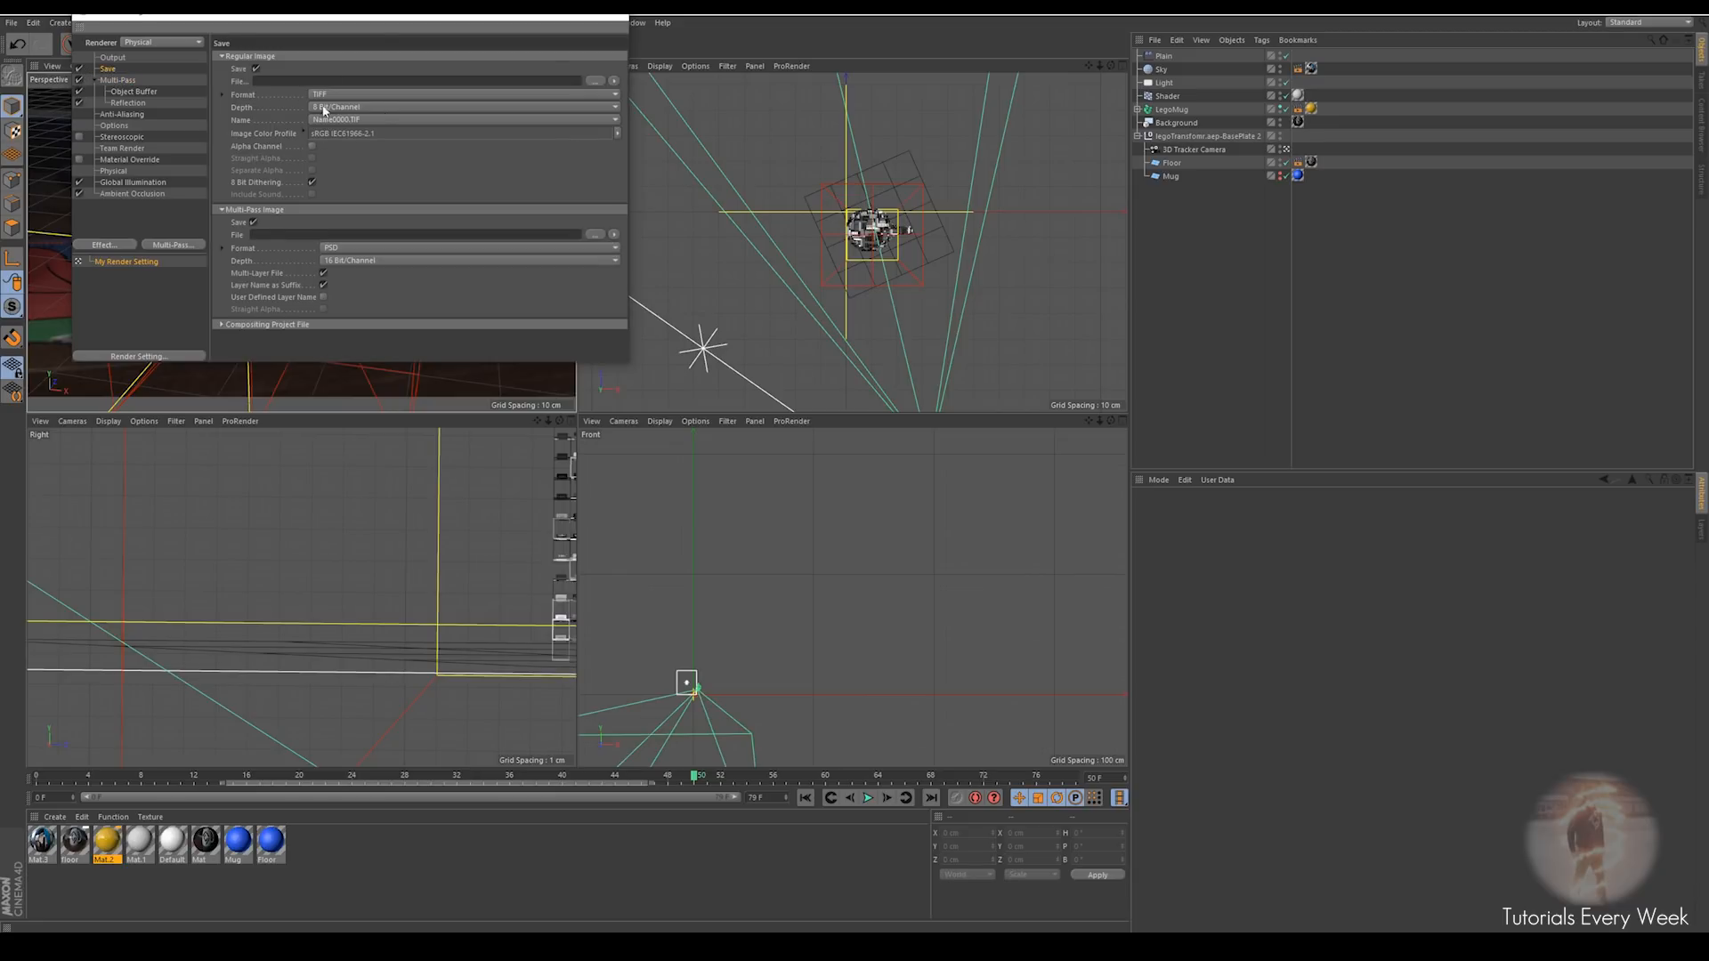
Create a folder named render inside LegoTransform's Tutorial folder as the location for the regular image output
{"action": "left_click", "coordinate": [598, 80]}
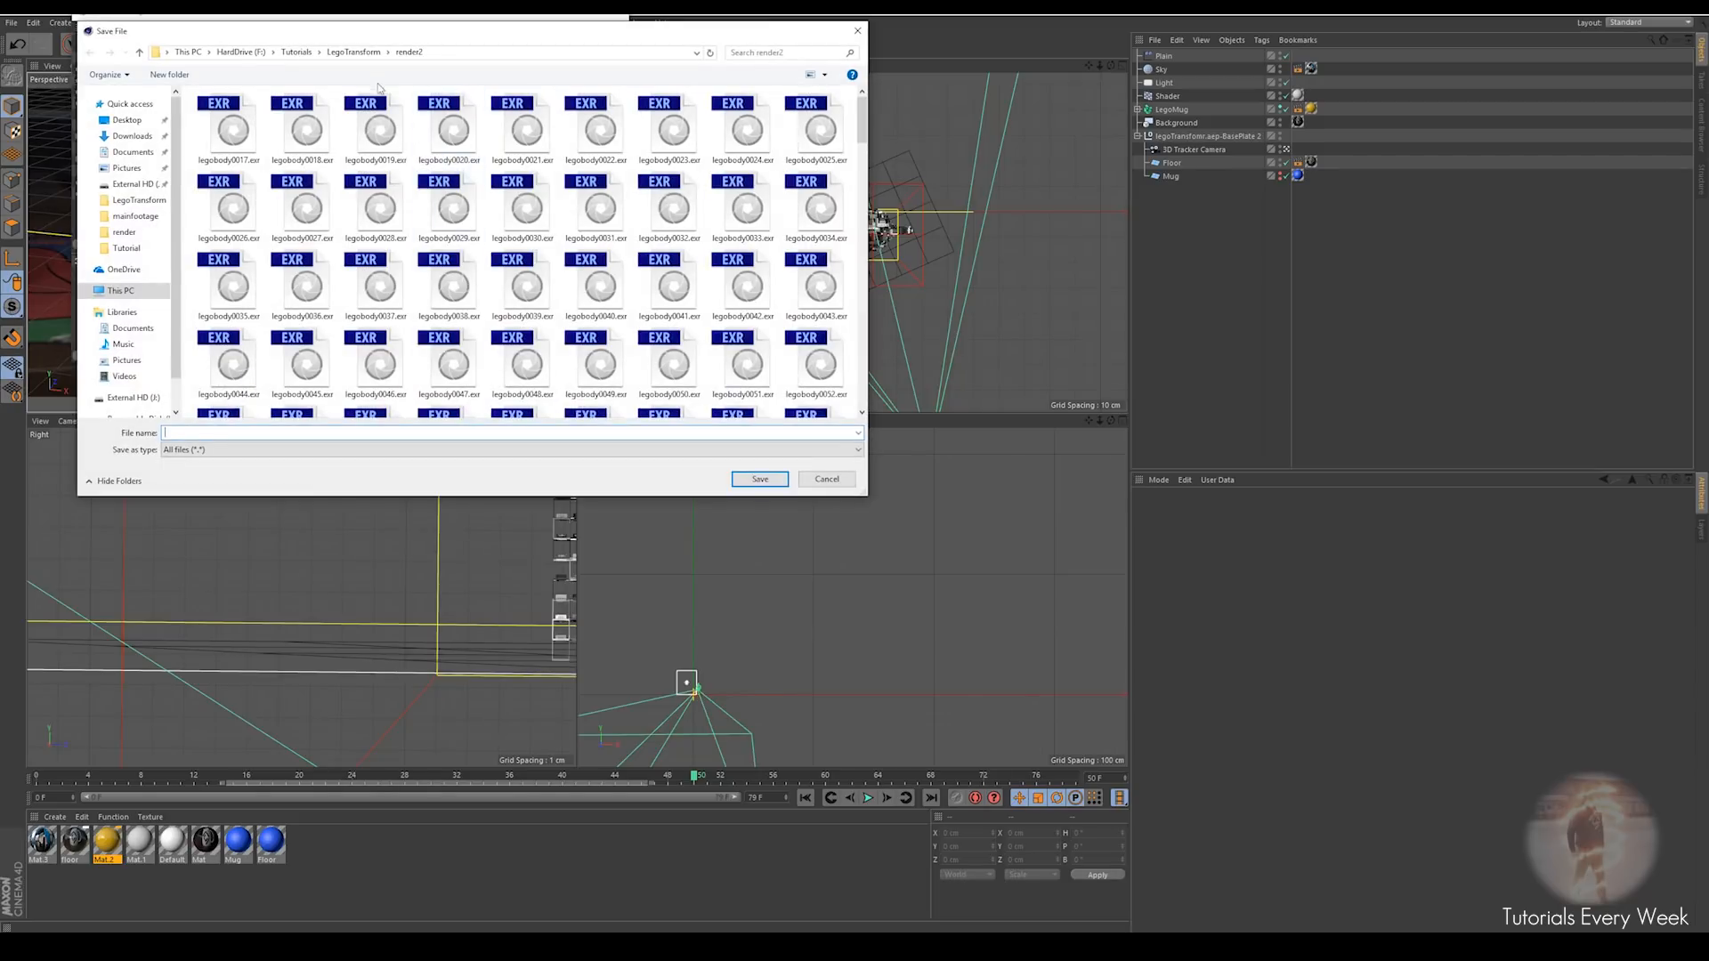
{"action": "left_click", "coordinate": [354, 52]}
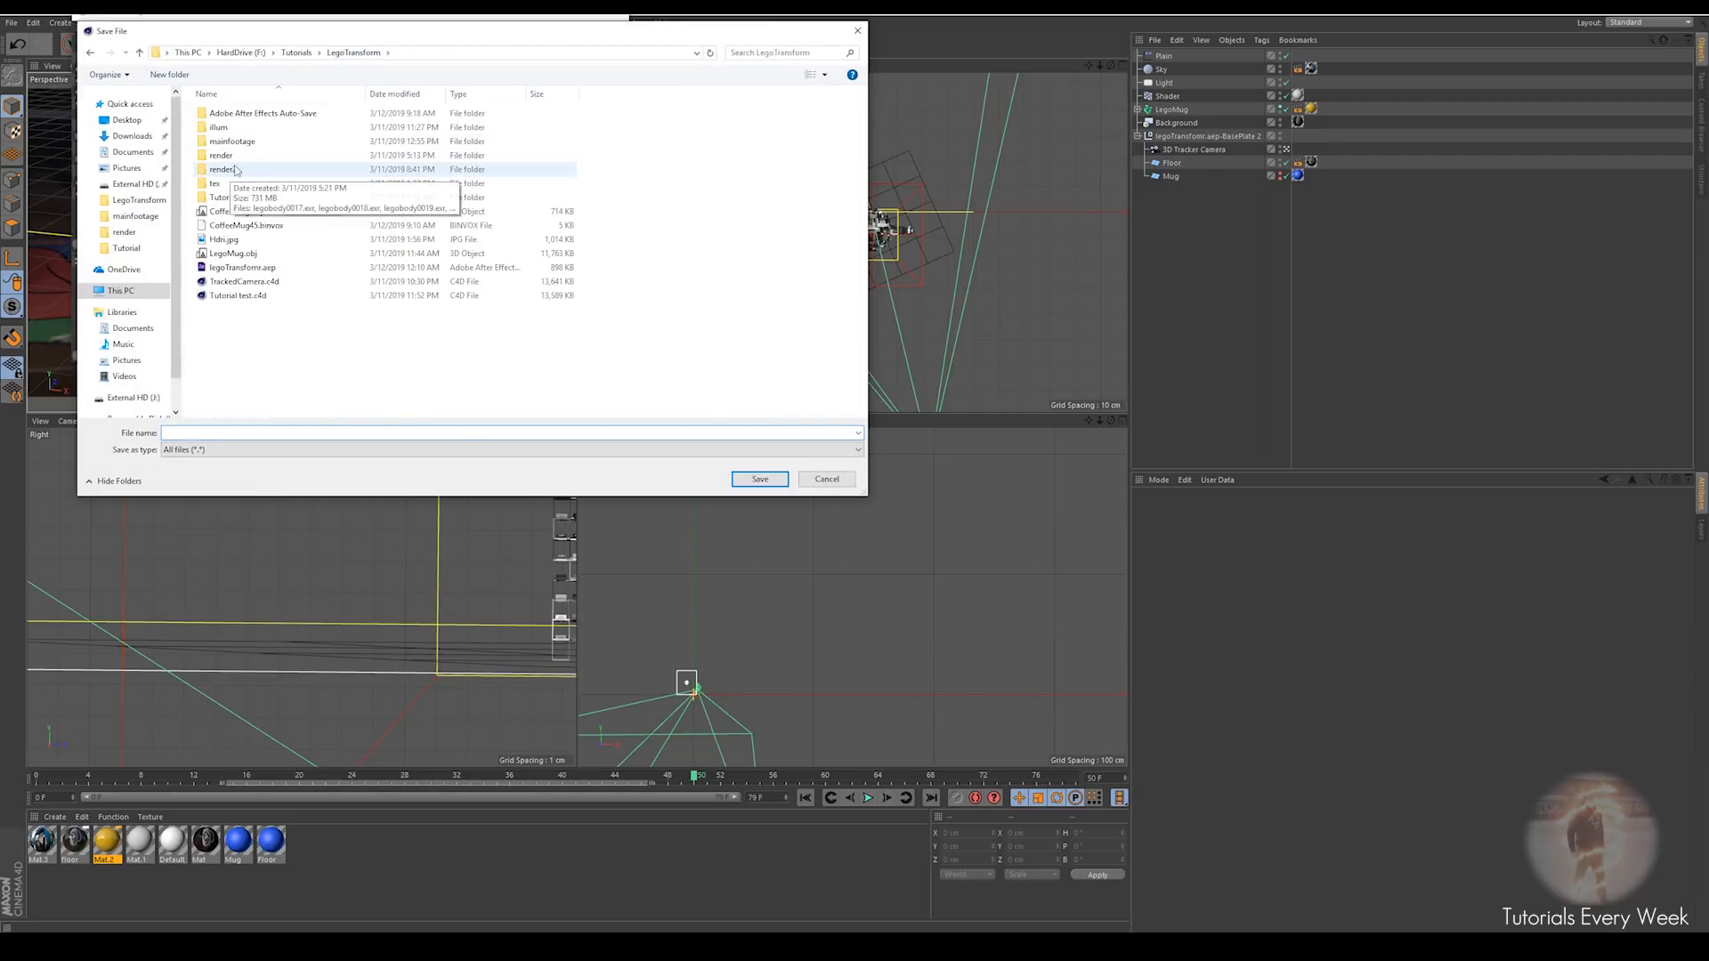
{"action": "double_click", "coordinate": [233, 198]}
{"action": "right_click", "coordinate": [303, 257]}
{"action": "mouse_move", "coordinate": [339, 394]}
{"action": "left_click", "coordinate": [496, 393]}
{"action": "type", "text": "render"}
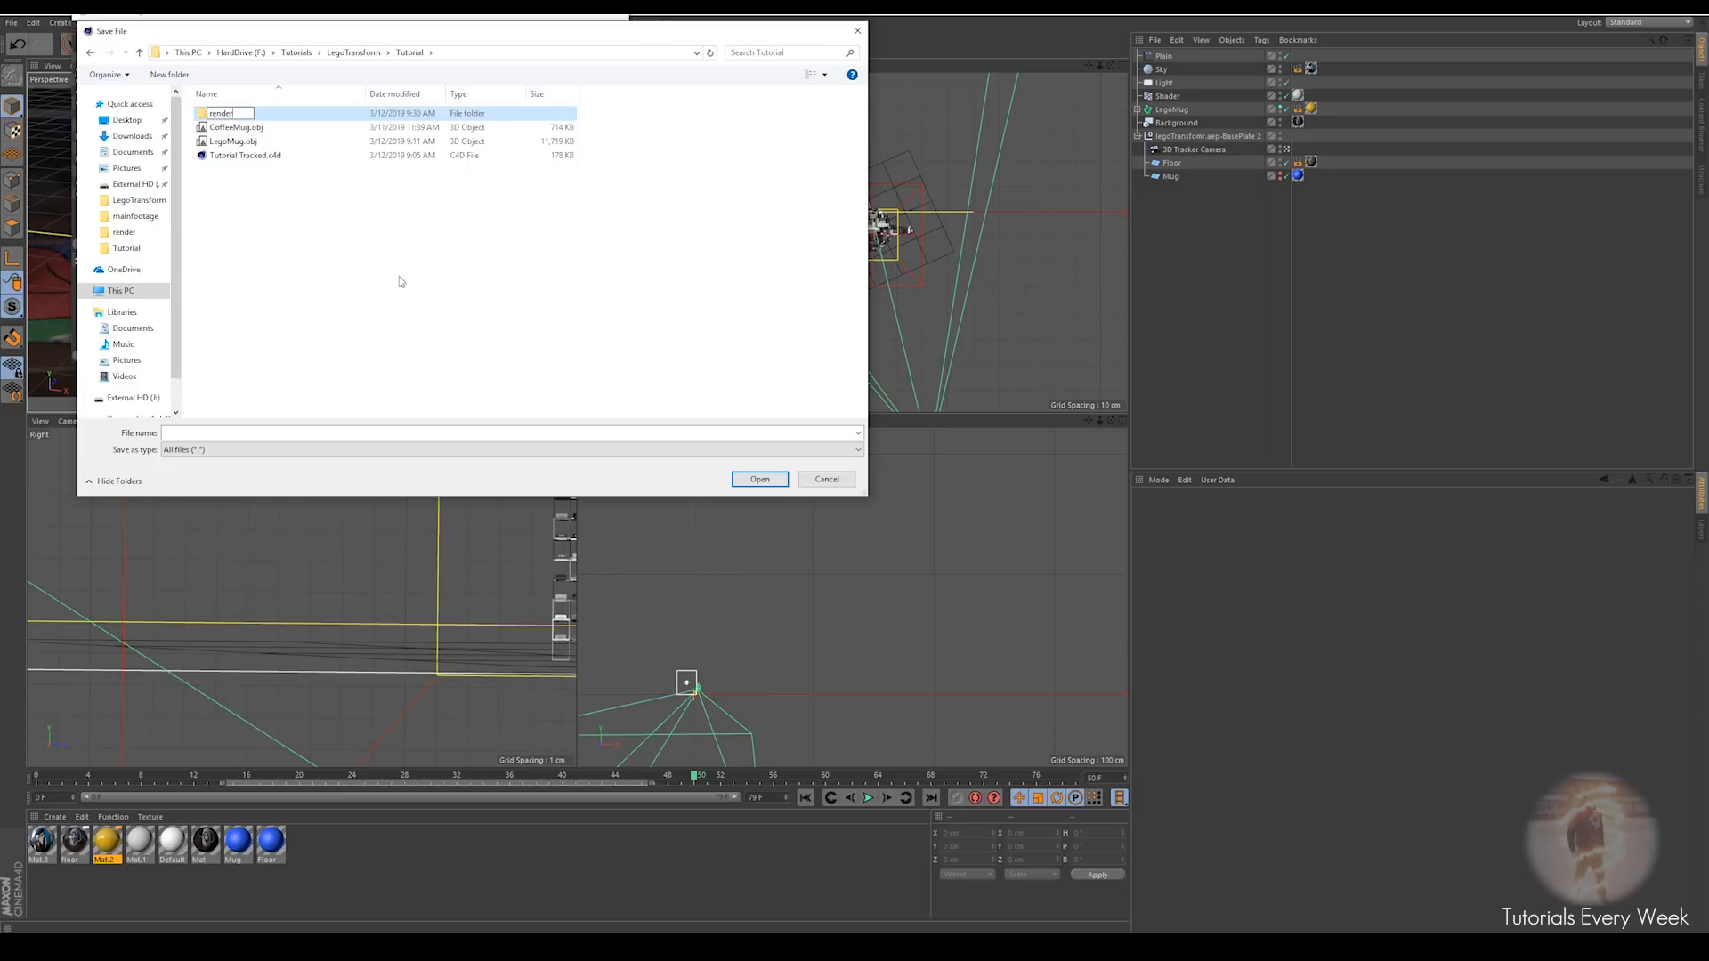
{"action": "key", "text": "Return"}
{"action": "key", "text": "Return"}
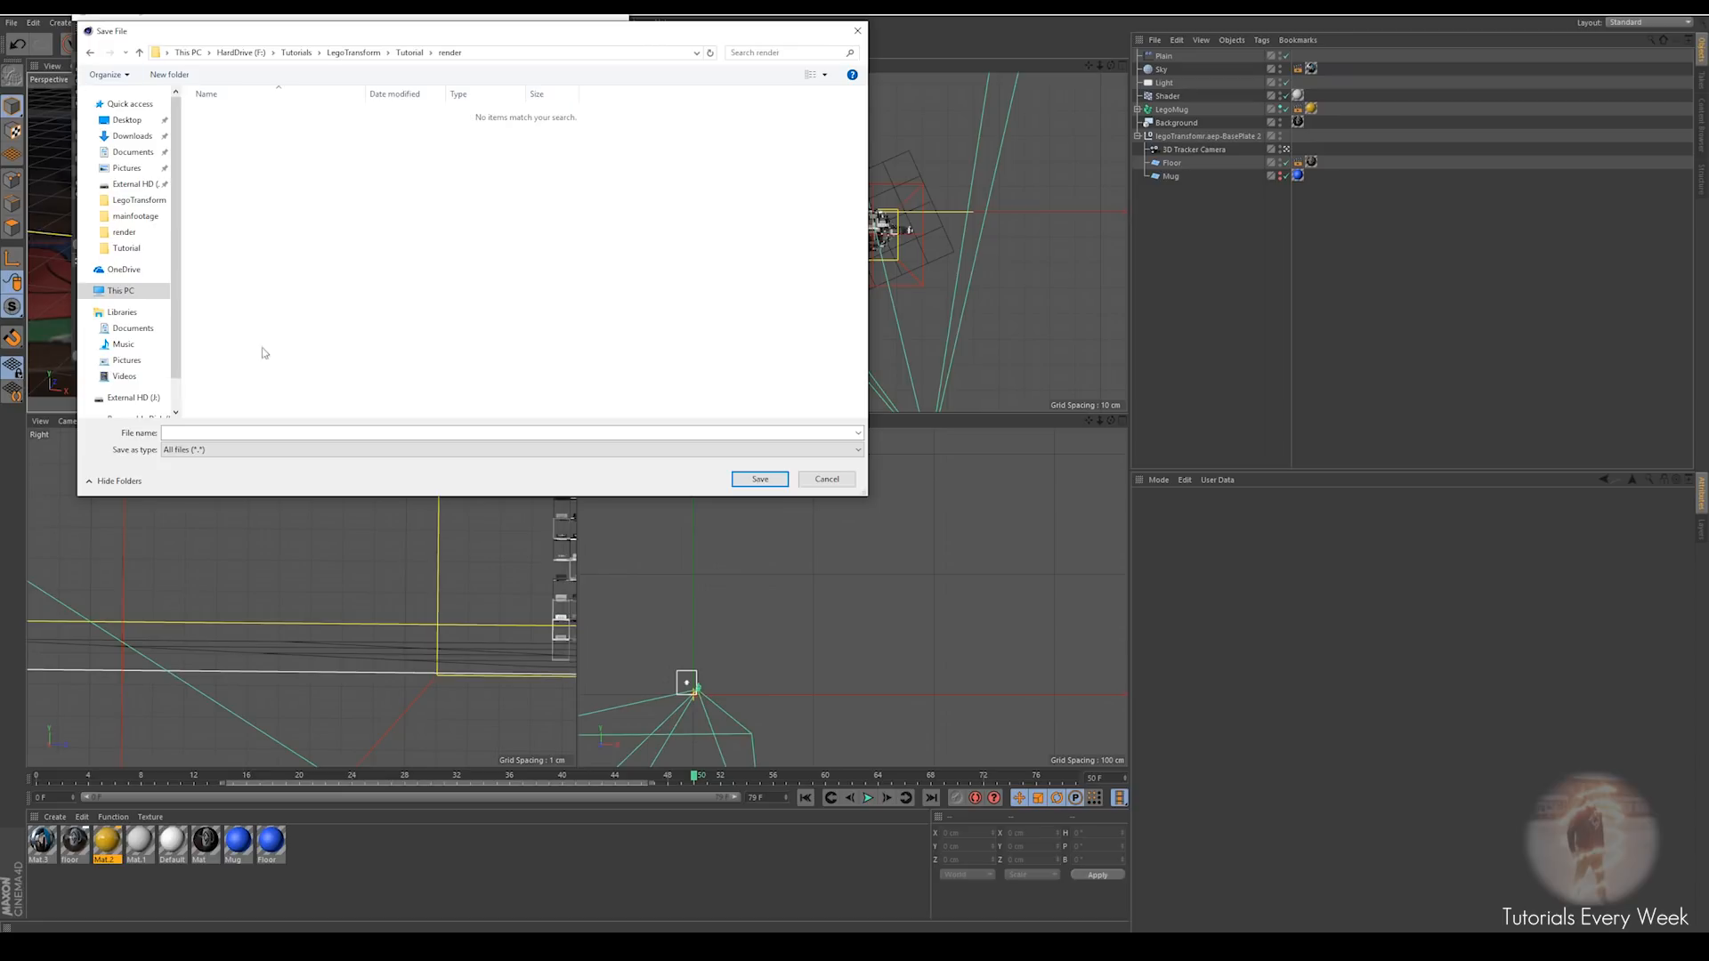
Save the regular image output path in the render folder under the file name "main render"
{"action": "left_click", "coordinate": [184, 434]}
{"action": "type", "text": "main render"}
{"action": "key", "text": "Return"}
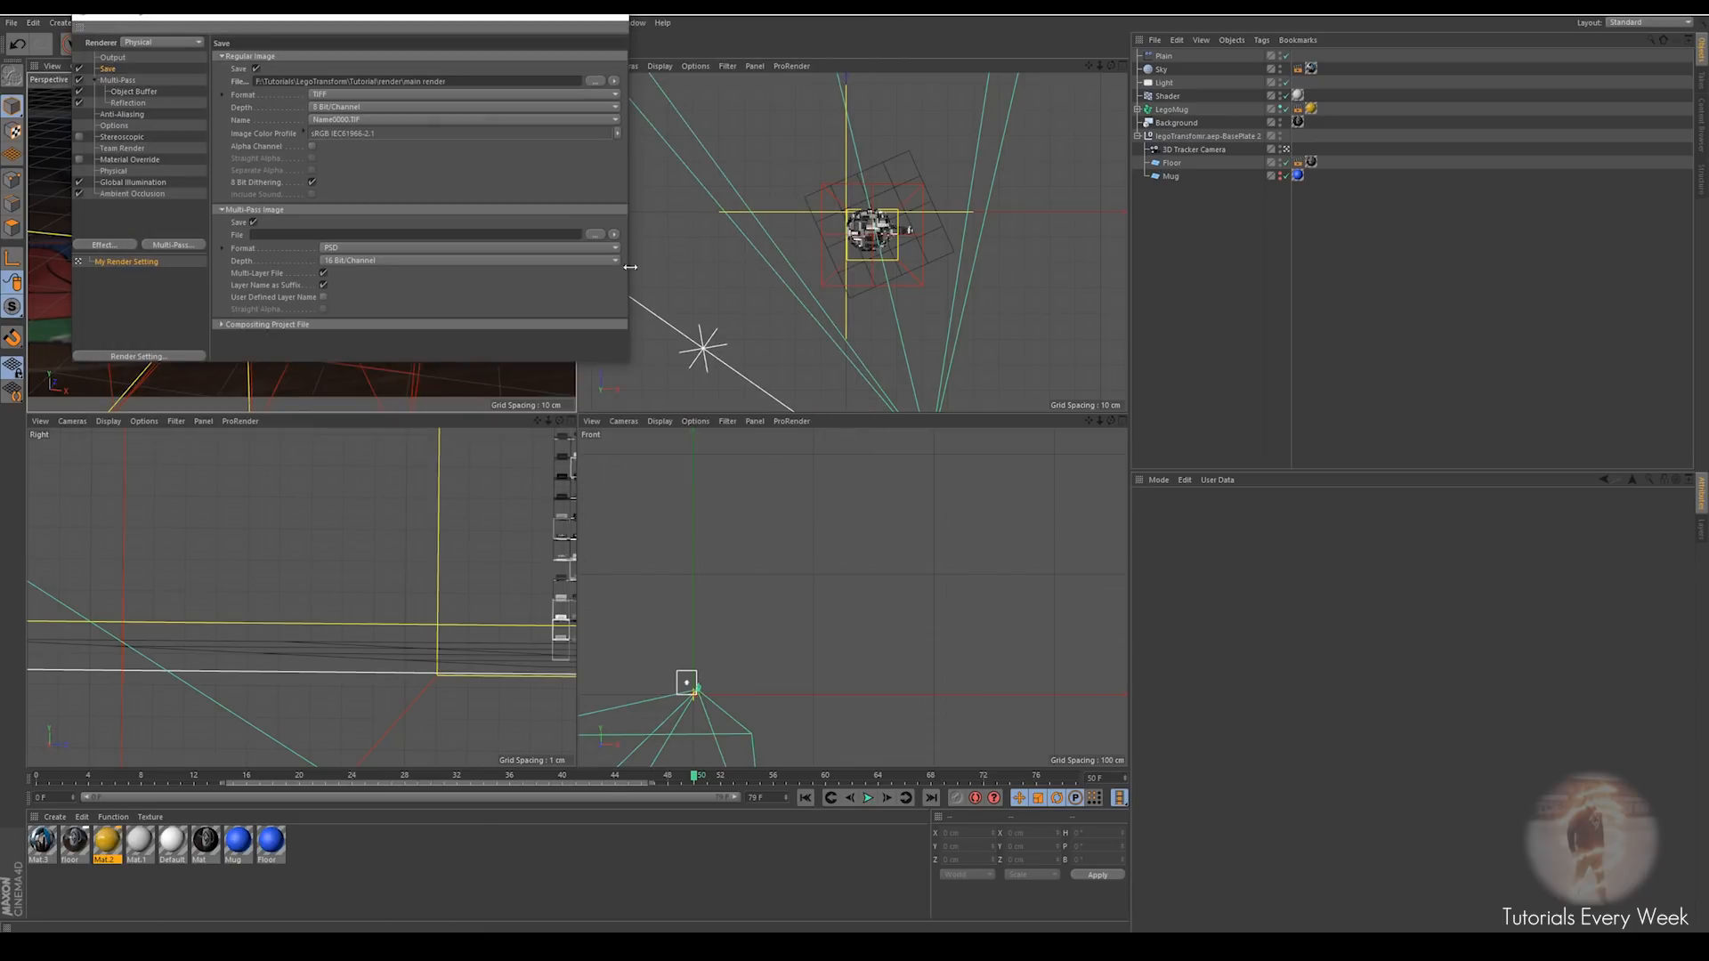
Set the multi-pass image format to PNG and its output file to "mult" in the render folder
{"action": "left_click", "coordinate": [365, 253]}
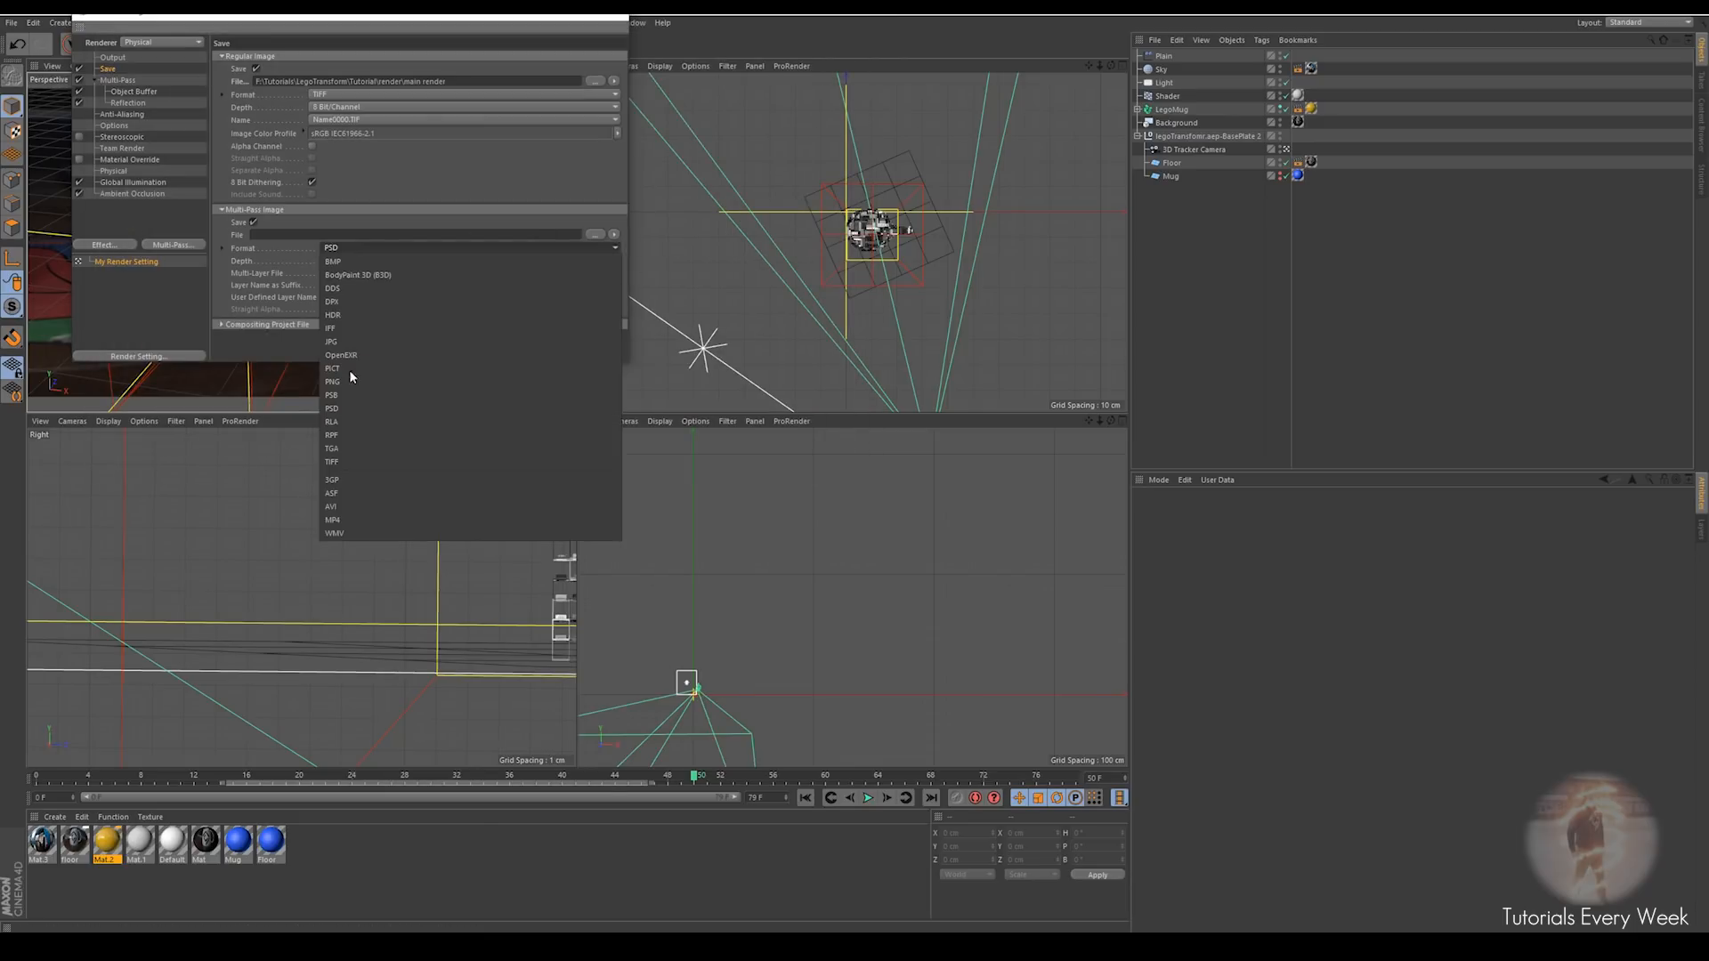
{"action": "left_click", "coordinate": [349, 384]}
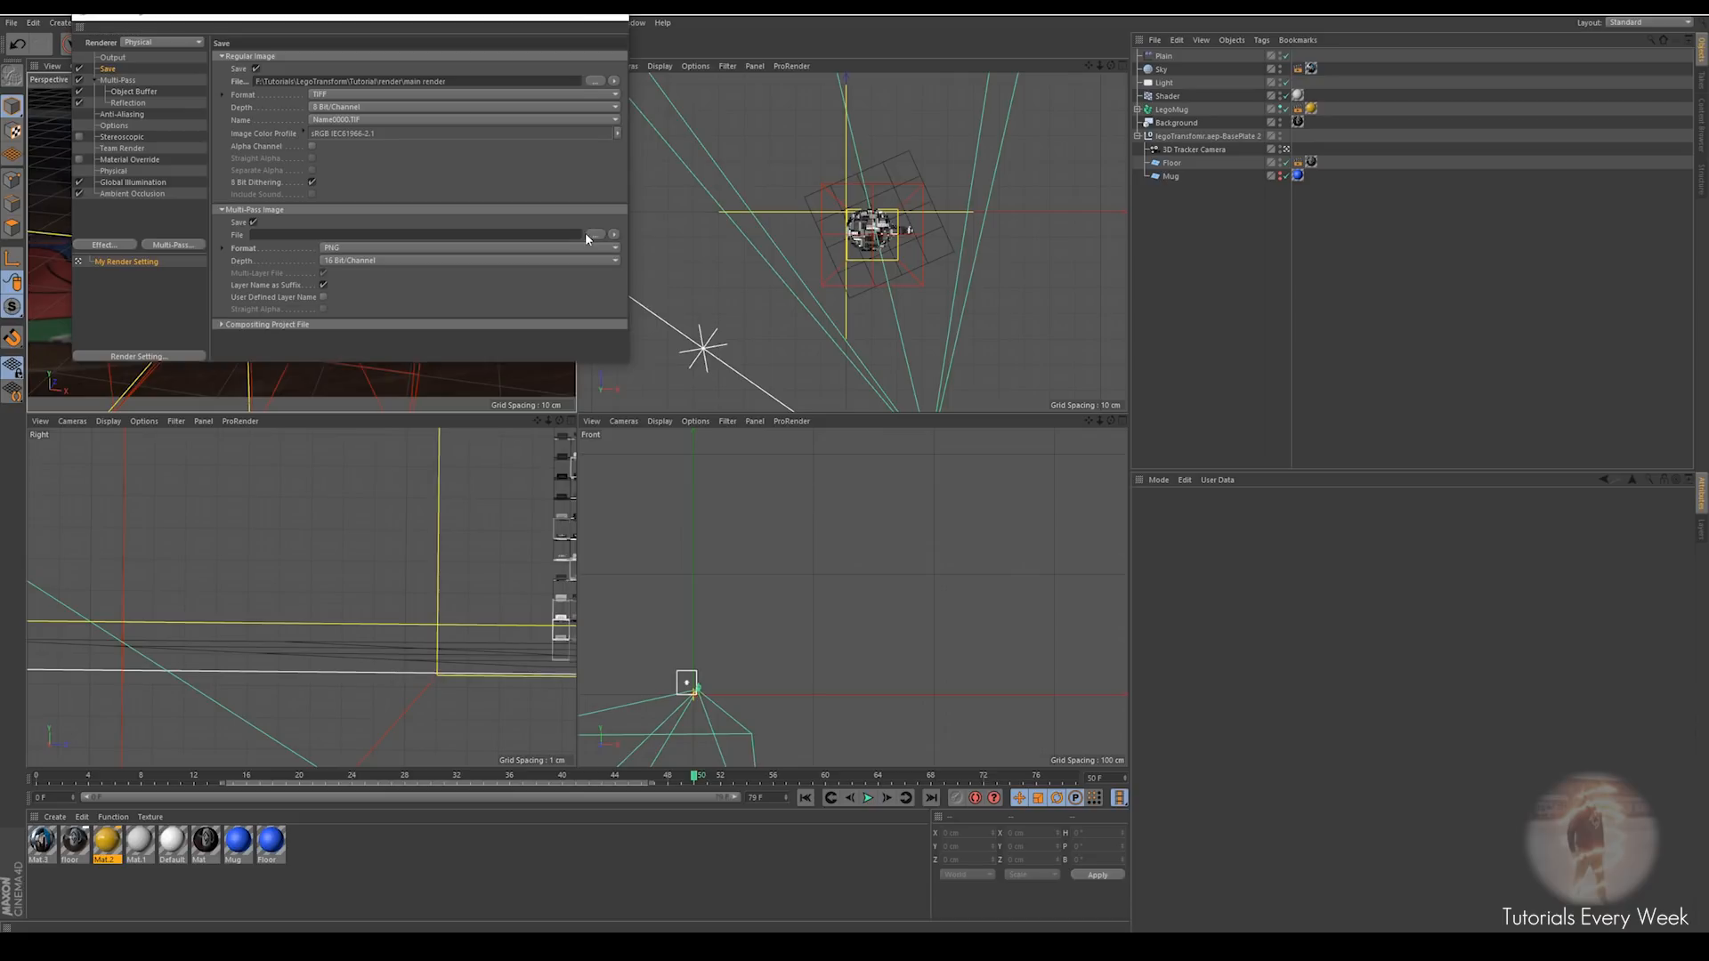
{"action": "left_click", "coordinate": [590, 234]}
{"action": "left_click", "coordinate": [220, 434]}
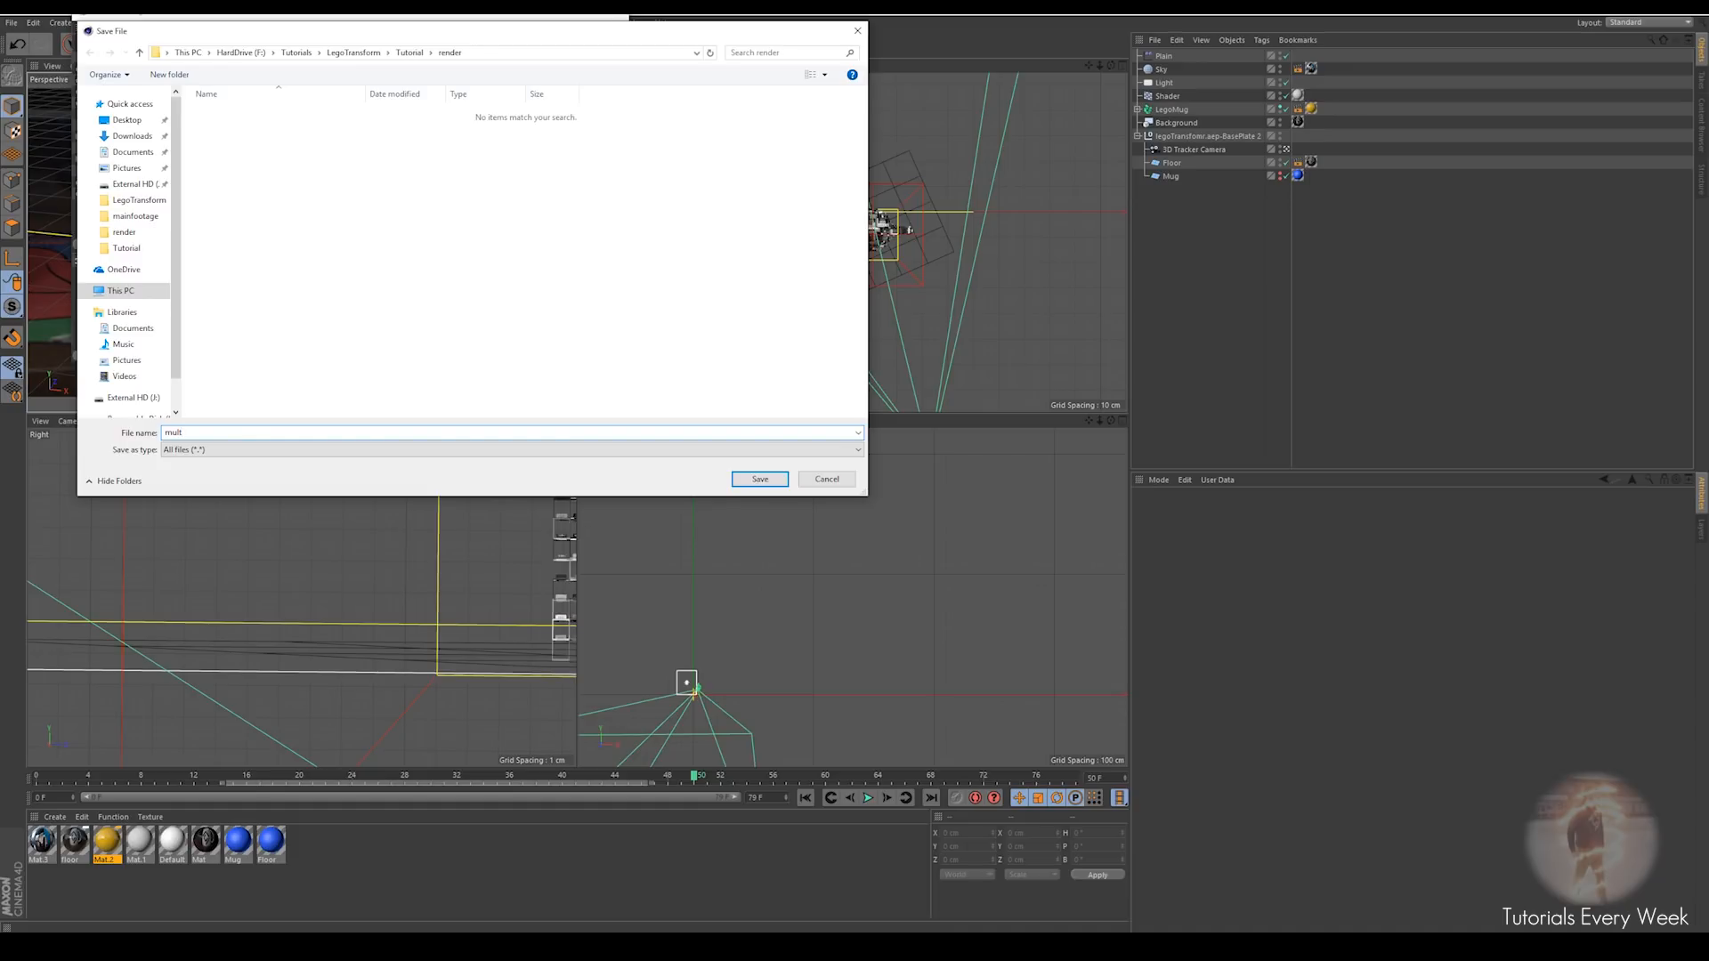
{"action": "left_click", "coordinate": [761, 479]}
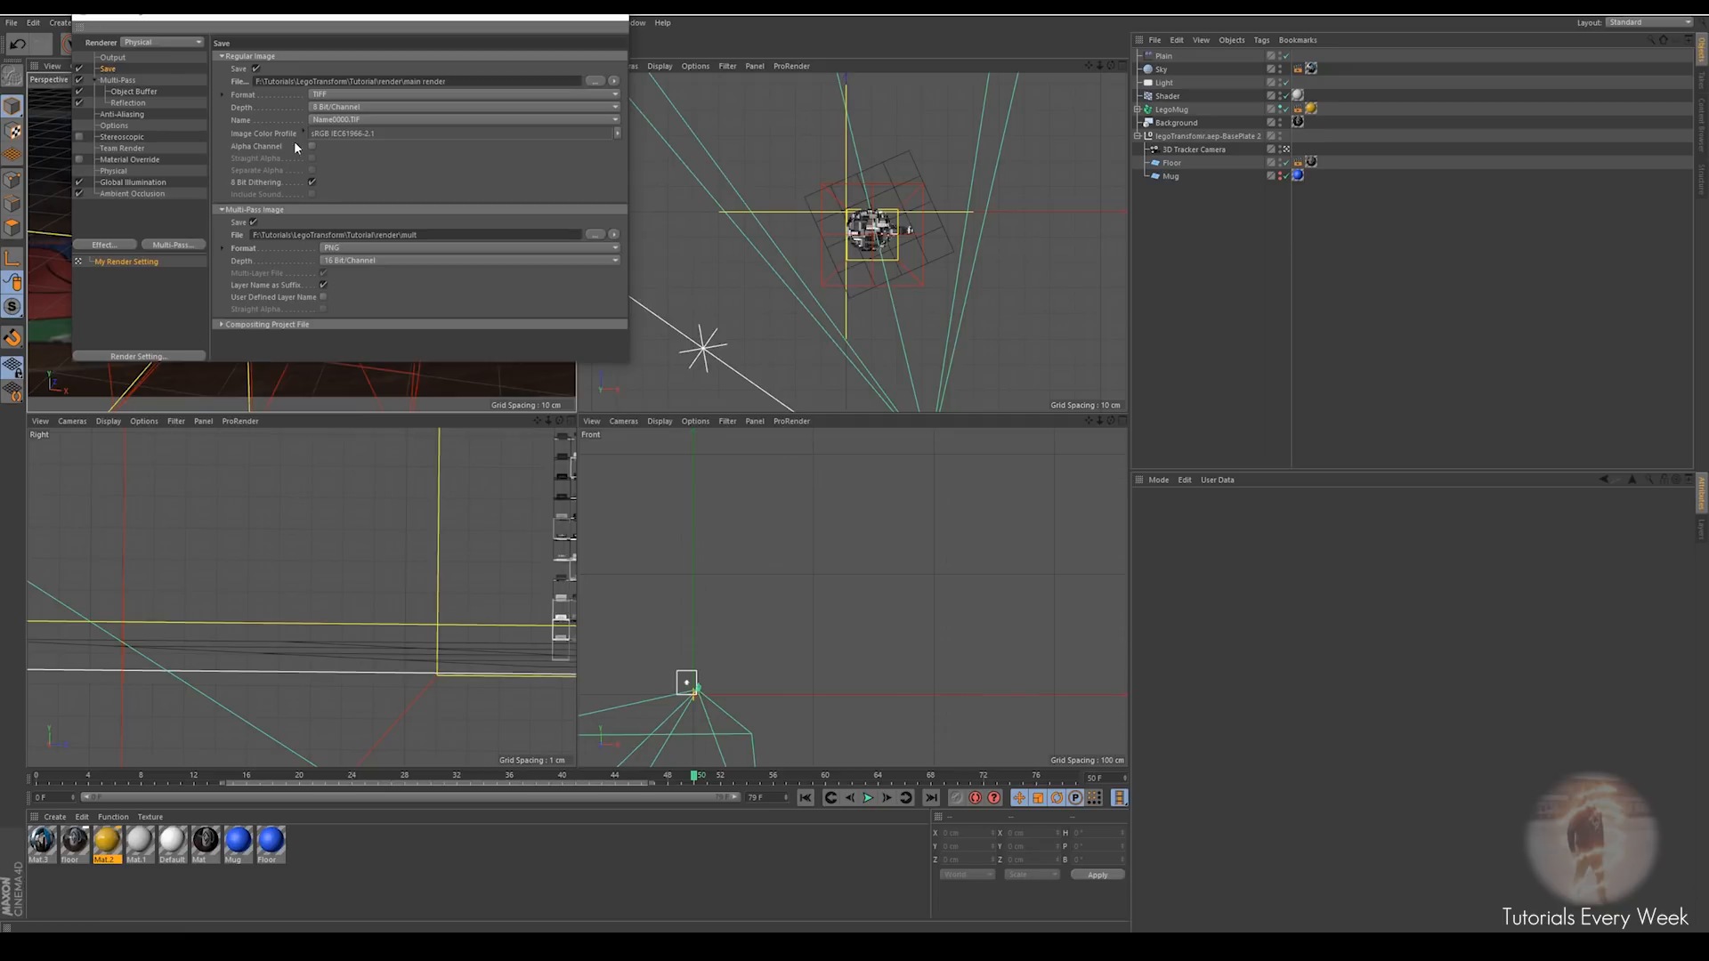
Set the regular image format to PNG and close the render settings
{"action": "left_click", "coordinate": [324, 95]}
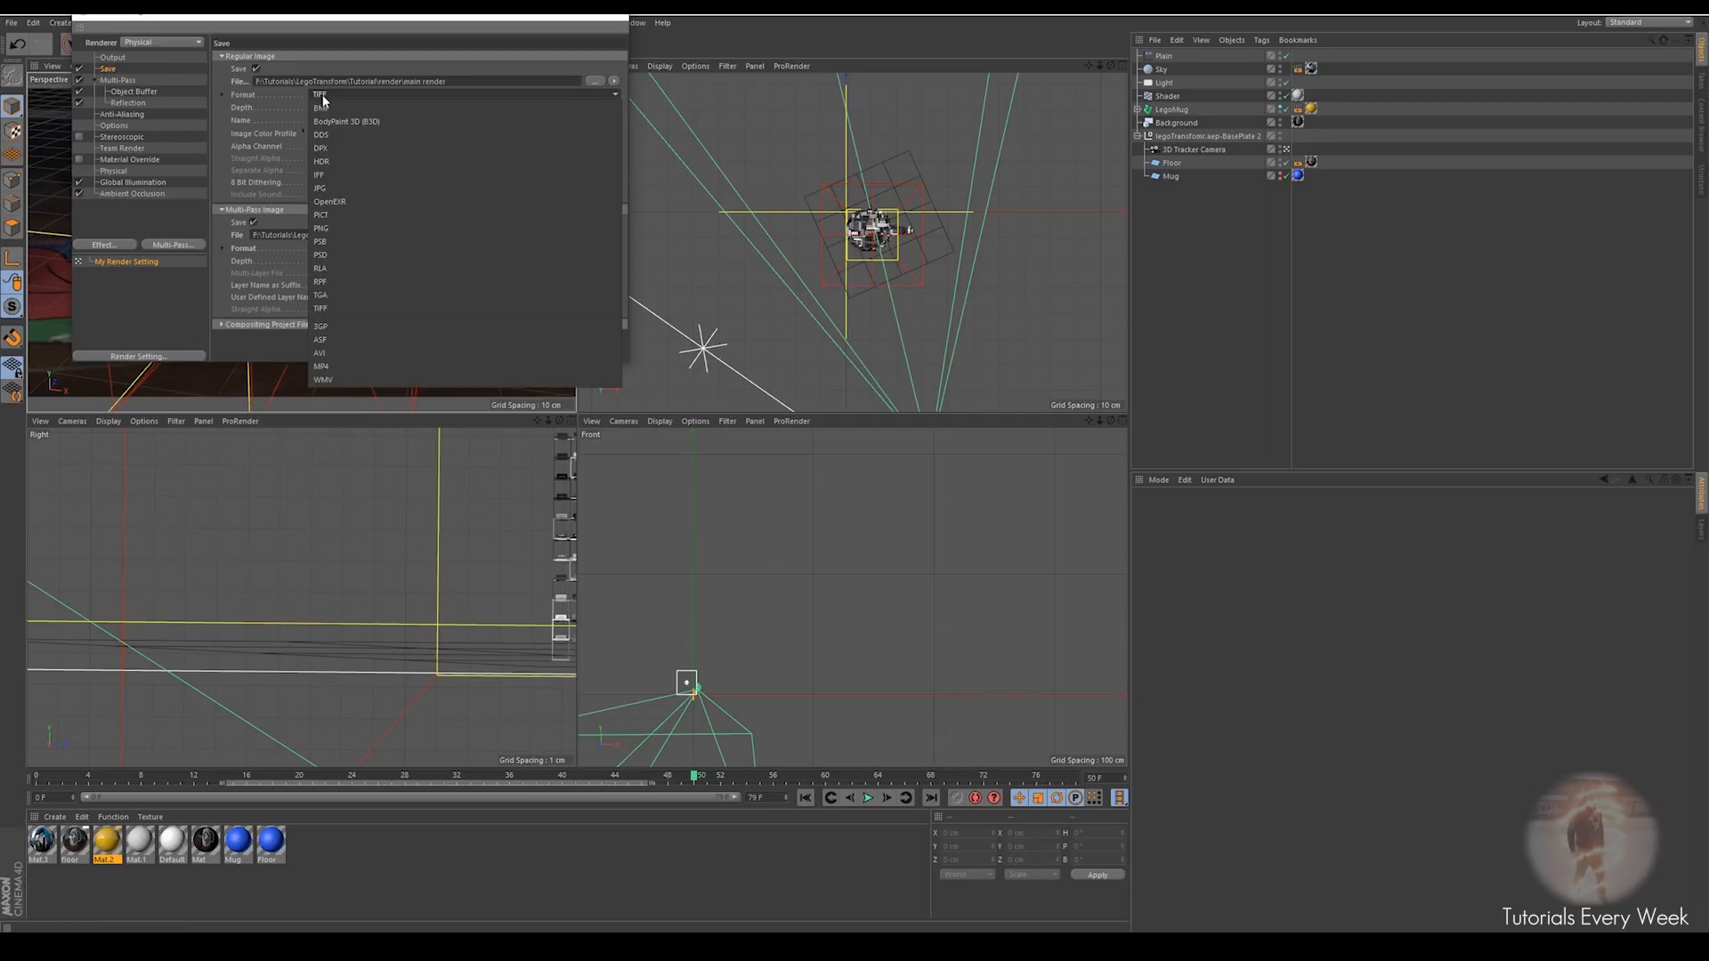
{"action": "left_click", "coordinate": [327, 230]}
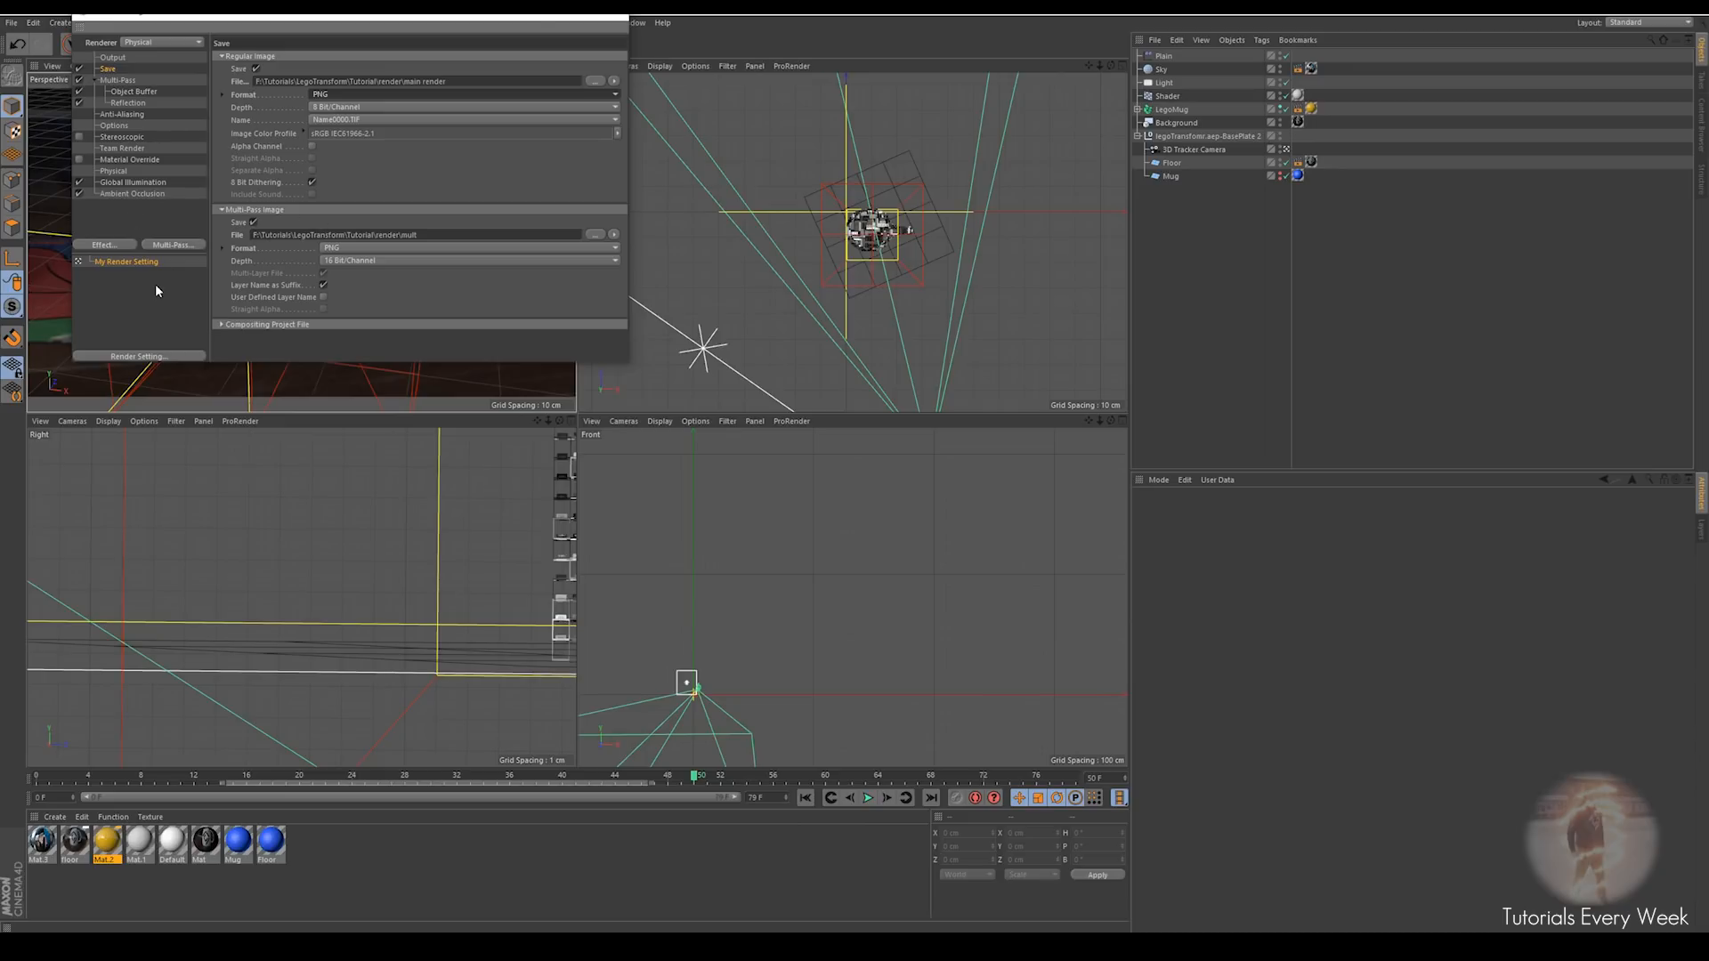
{"action": "left_click", "coordinate": [621, 17]}
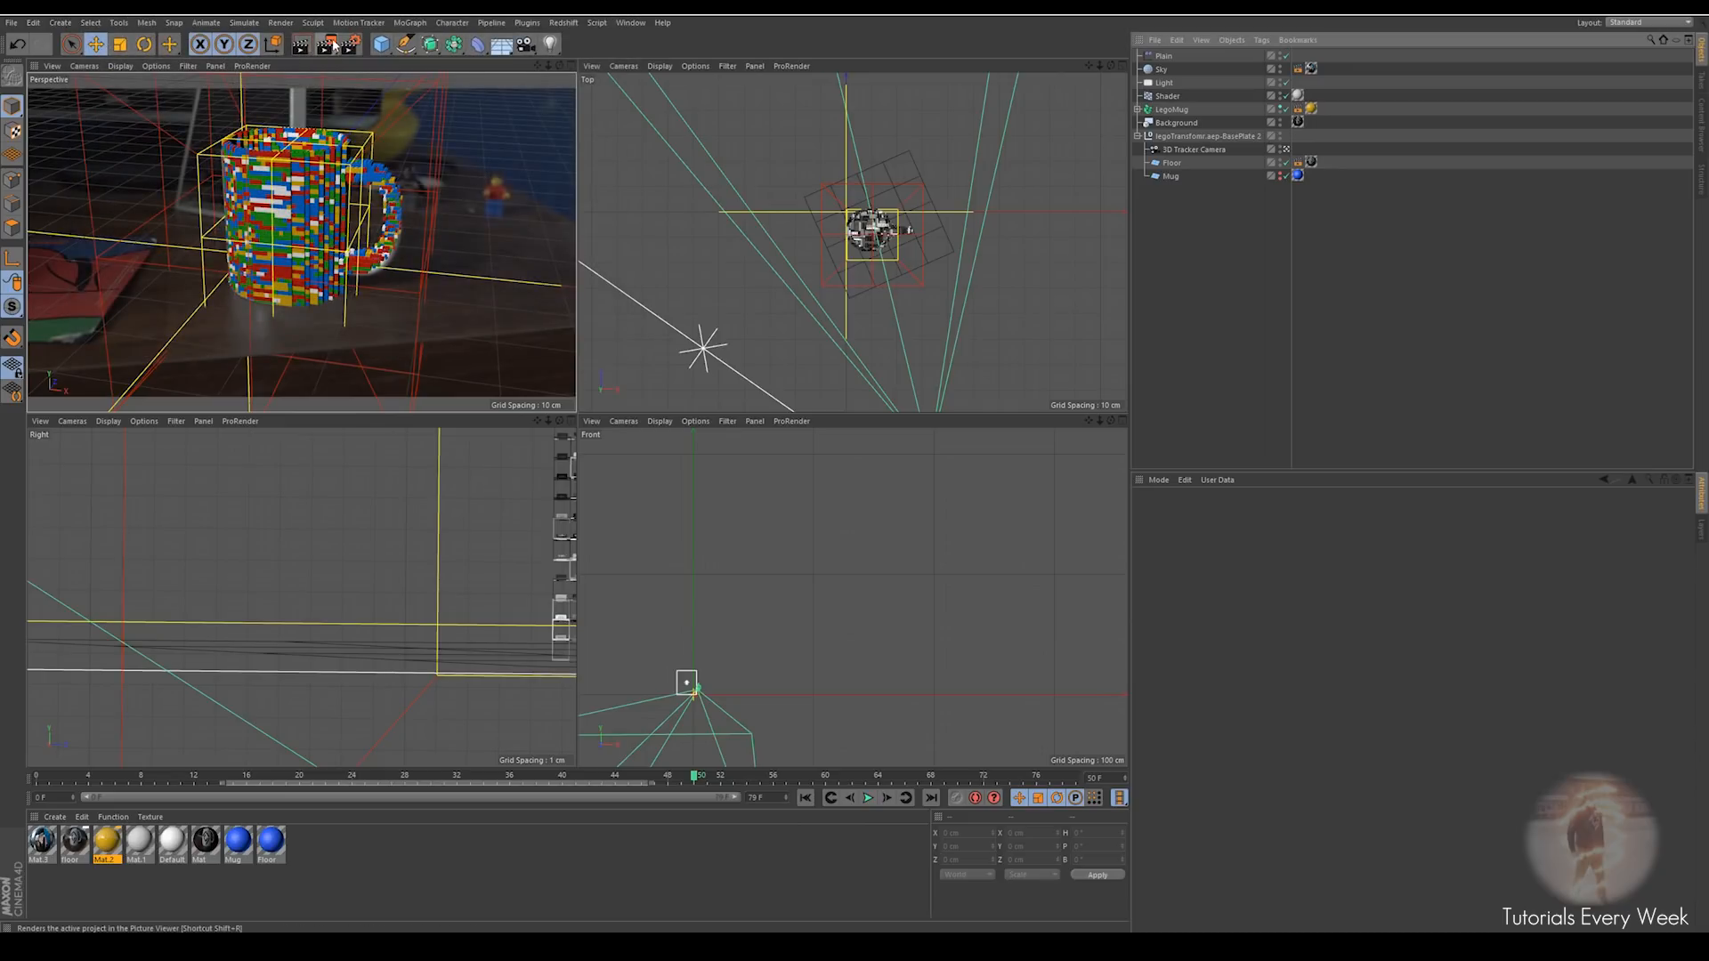
Render the current frame to the Picture Viewer and inspect the Lego mug up close with the layer list shown
{"action": "left_click", "coordinate": [326, 44]}
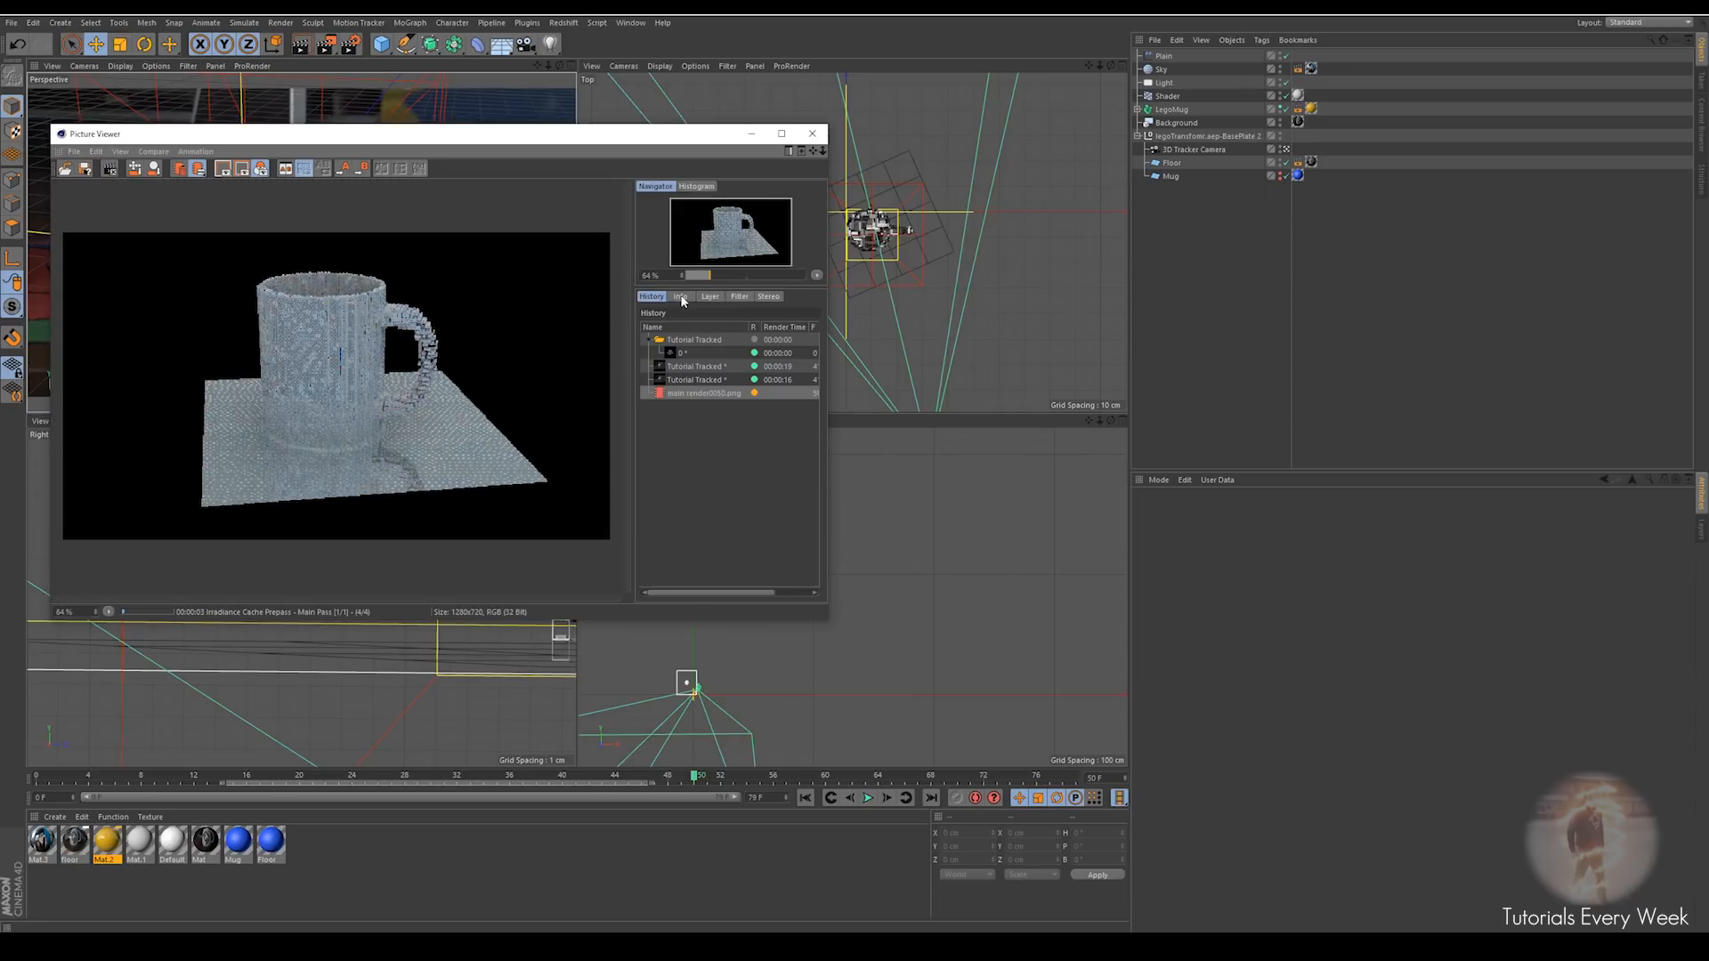
{"action": "left_click", "coordinate": [713, 298]}
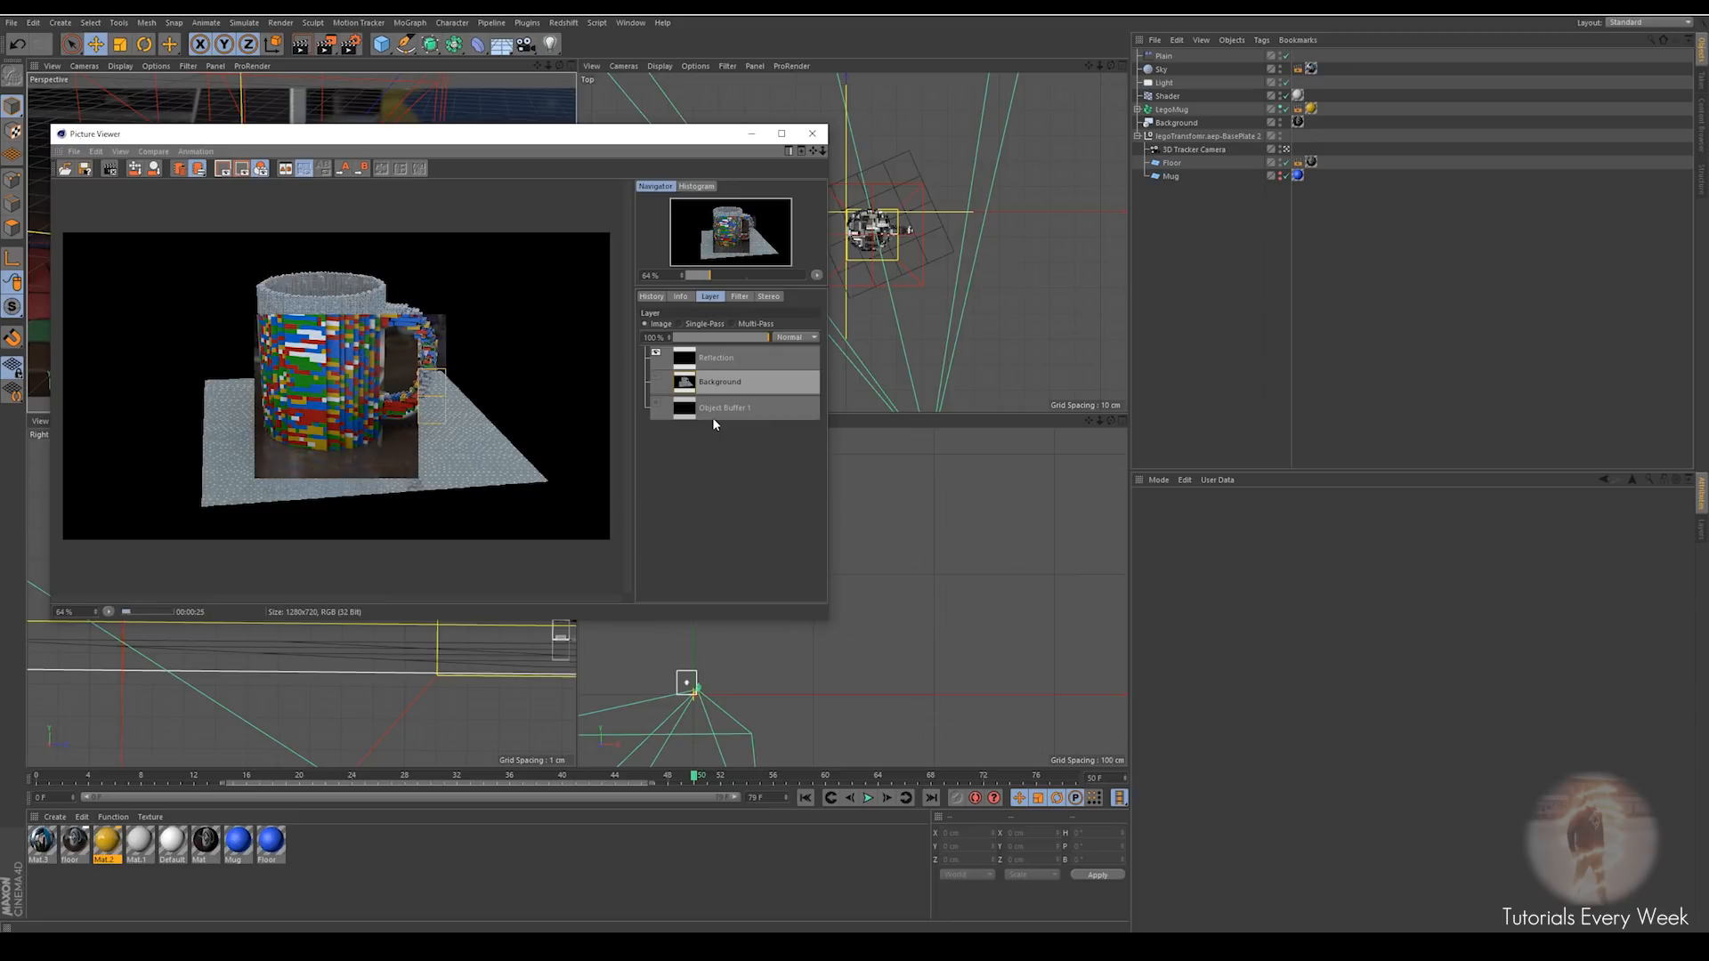
{"action": "scroll", "coordinate": [401, 358], "scroll_direction": "up", "scroll_amount": 2}
{"action": "scroll", "coordinate": [391, 388], "scroll_direction": "down", "scroll_amount": 1}
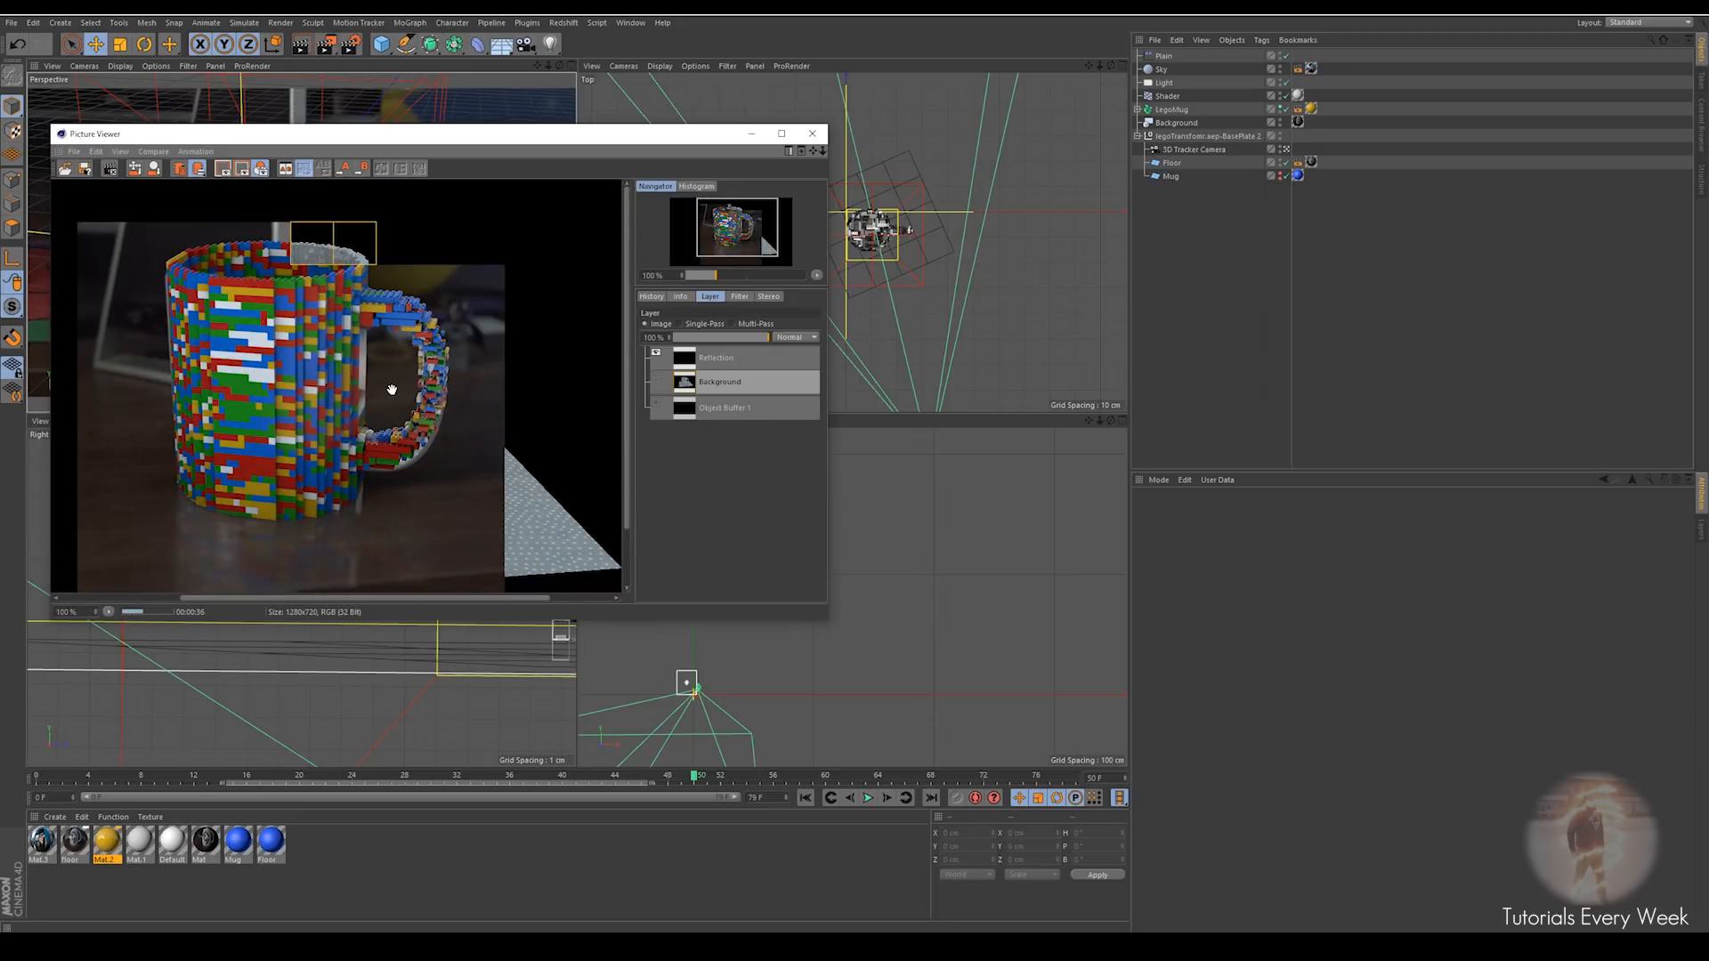
{"action": "scroll", "coordinate": [391, 389], "scroll_direction": "up", "scroll_amount": 2}
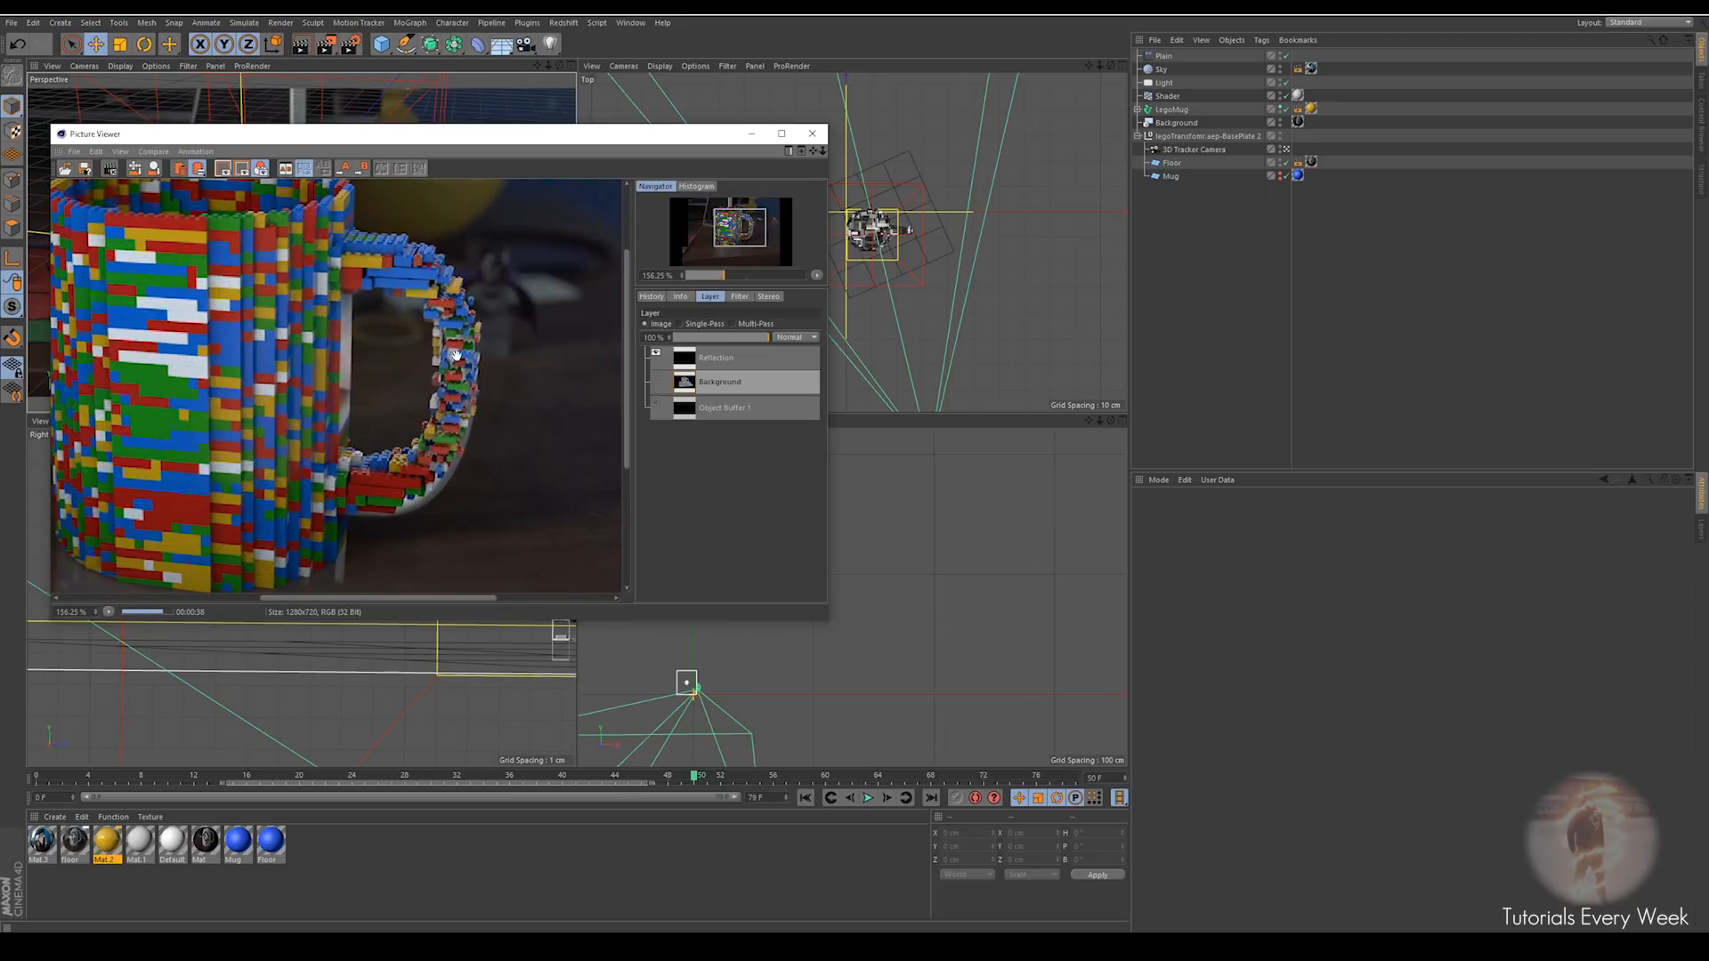
{"action": "scroll", "coordinate": [265, 374], "scroll_direction": "down", "scroll_amount": 2}
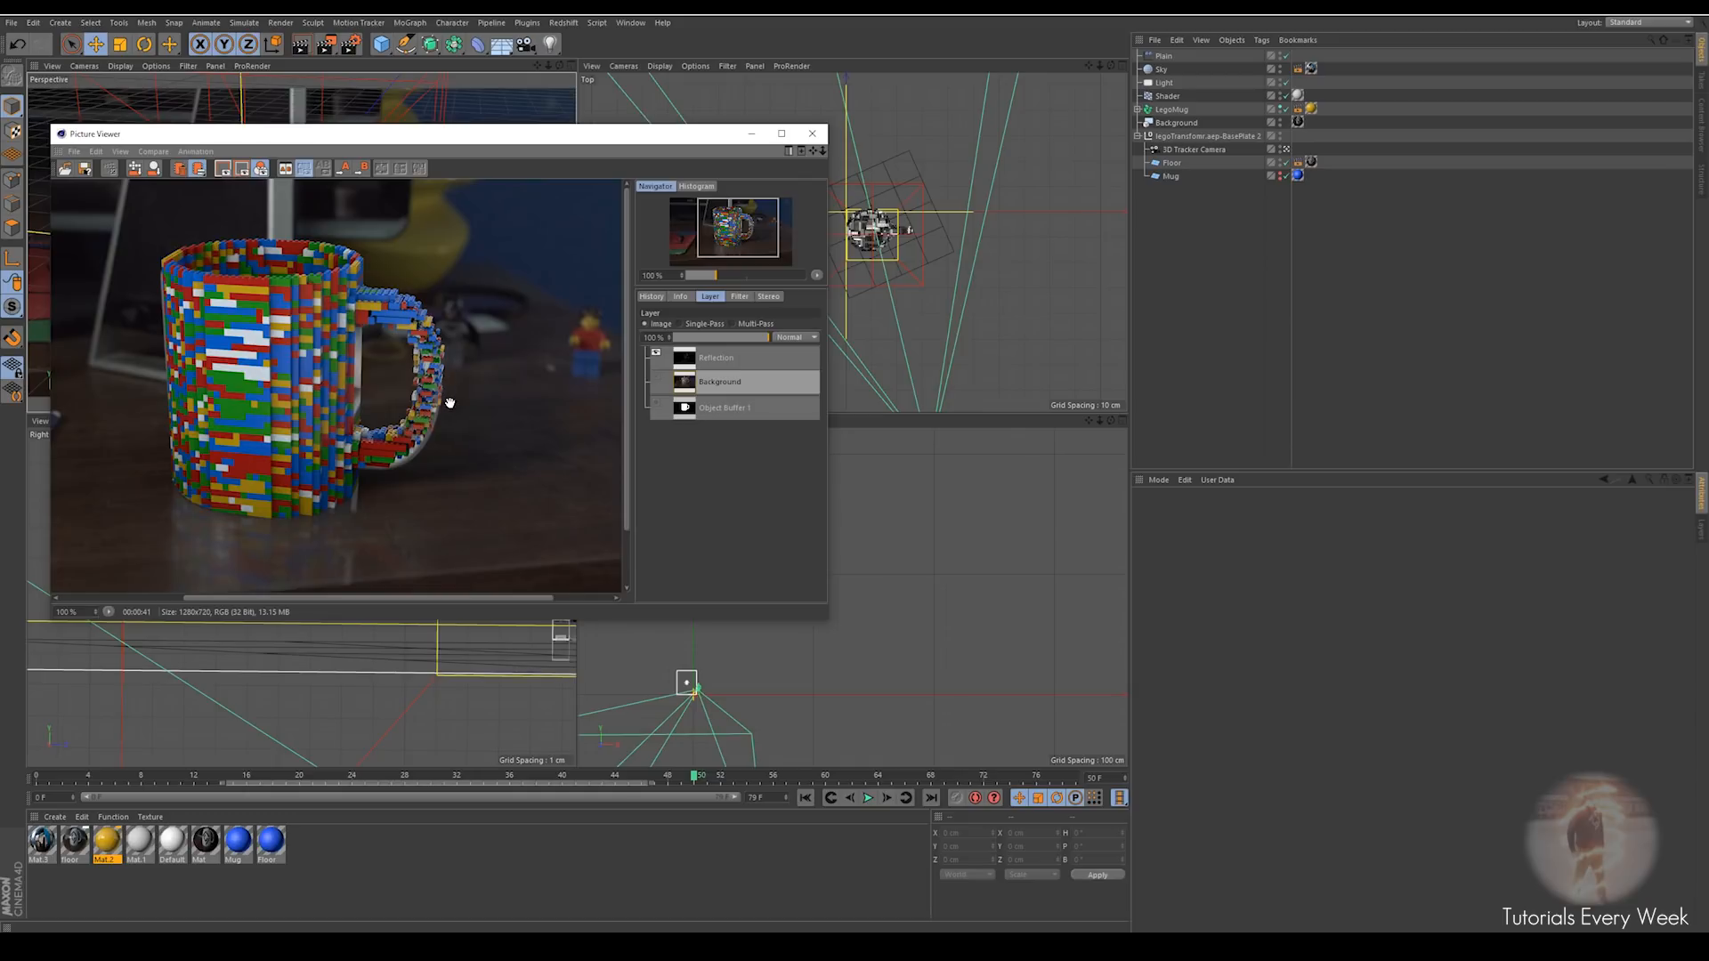
View the Object Buffer 1, Background and Reflection layers individually in Single-Pass mode and close the Picture Viewer
{"action": "left_click", "coordinate": [705, 411]}
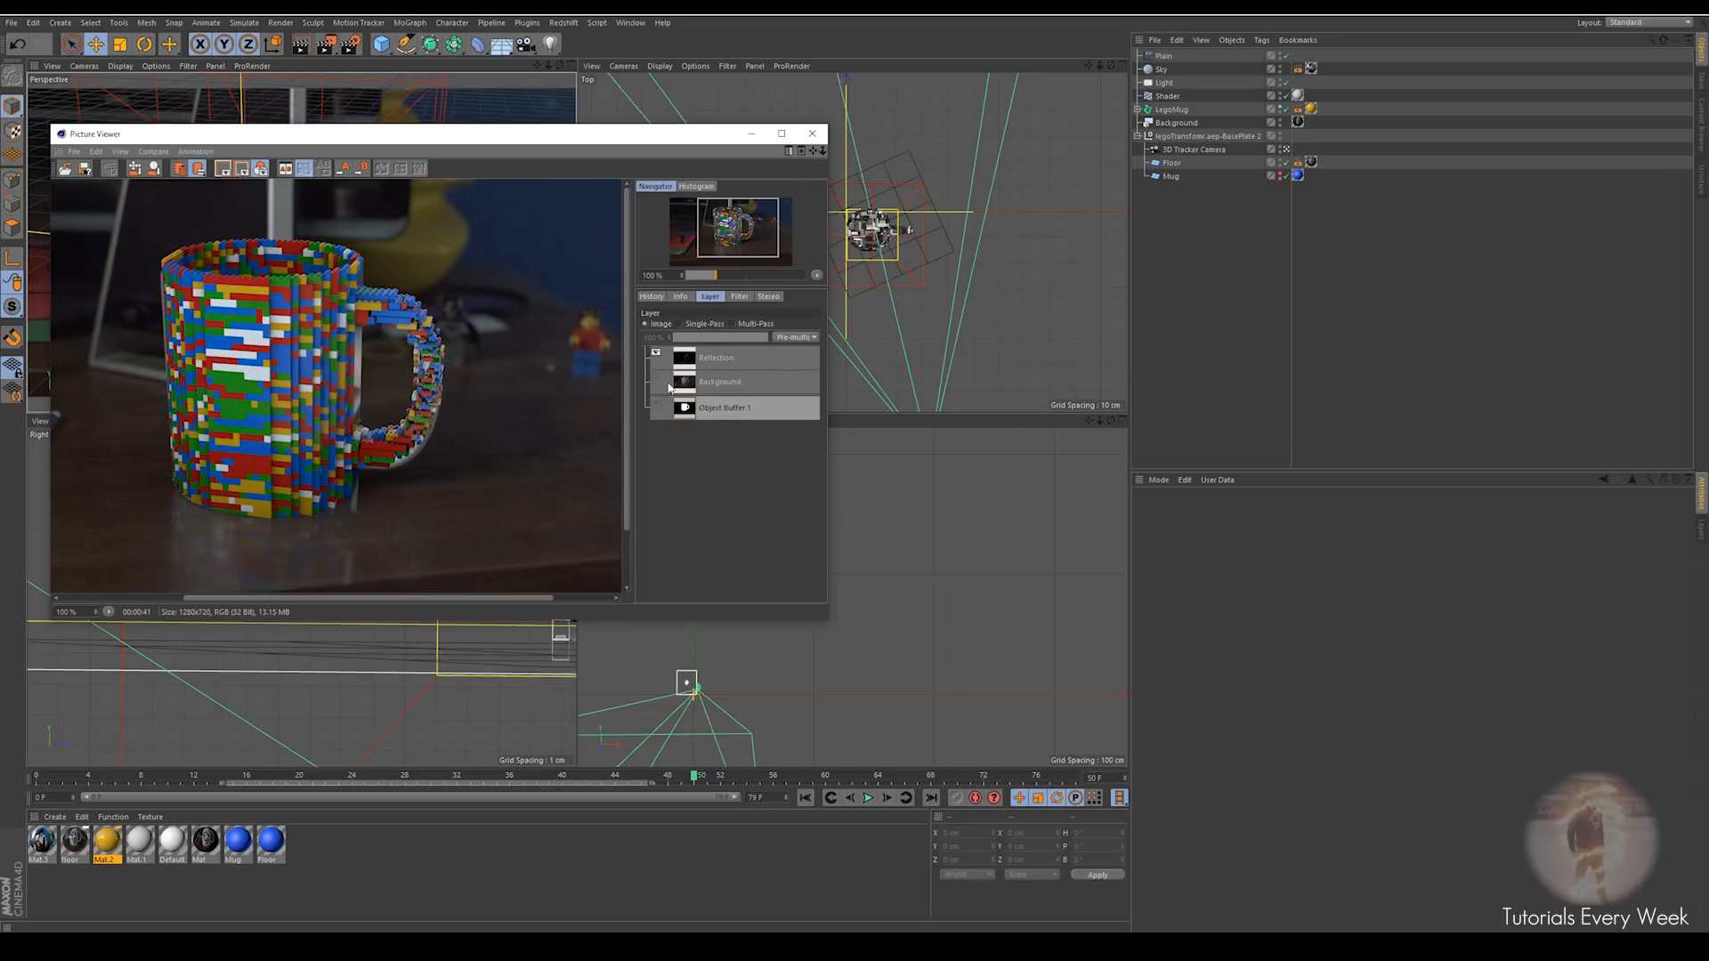
{"action": "left_click", "coordinate": [680, 324]}
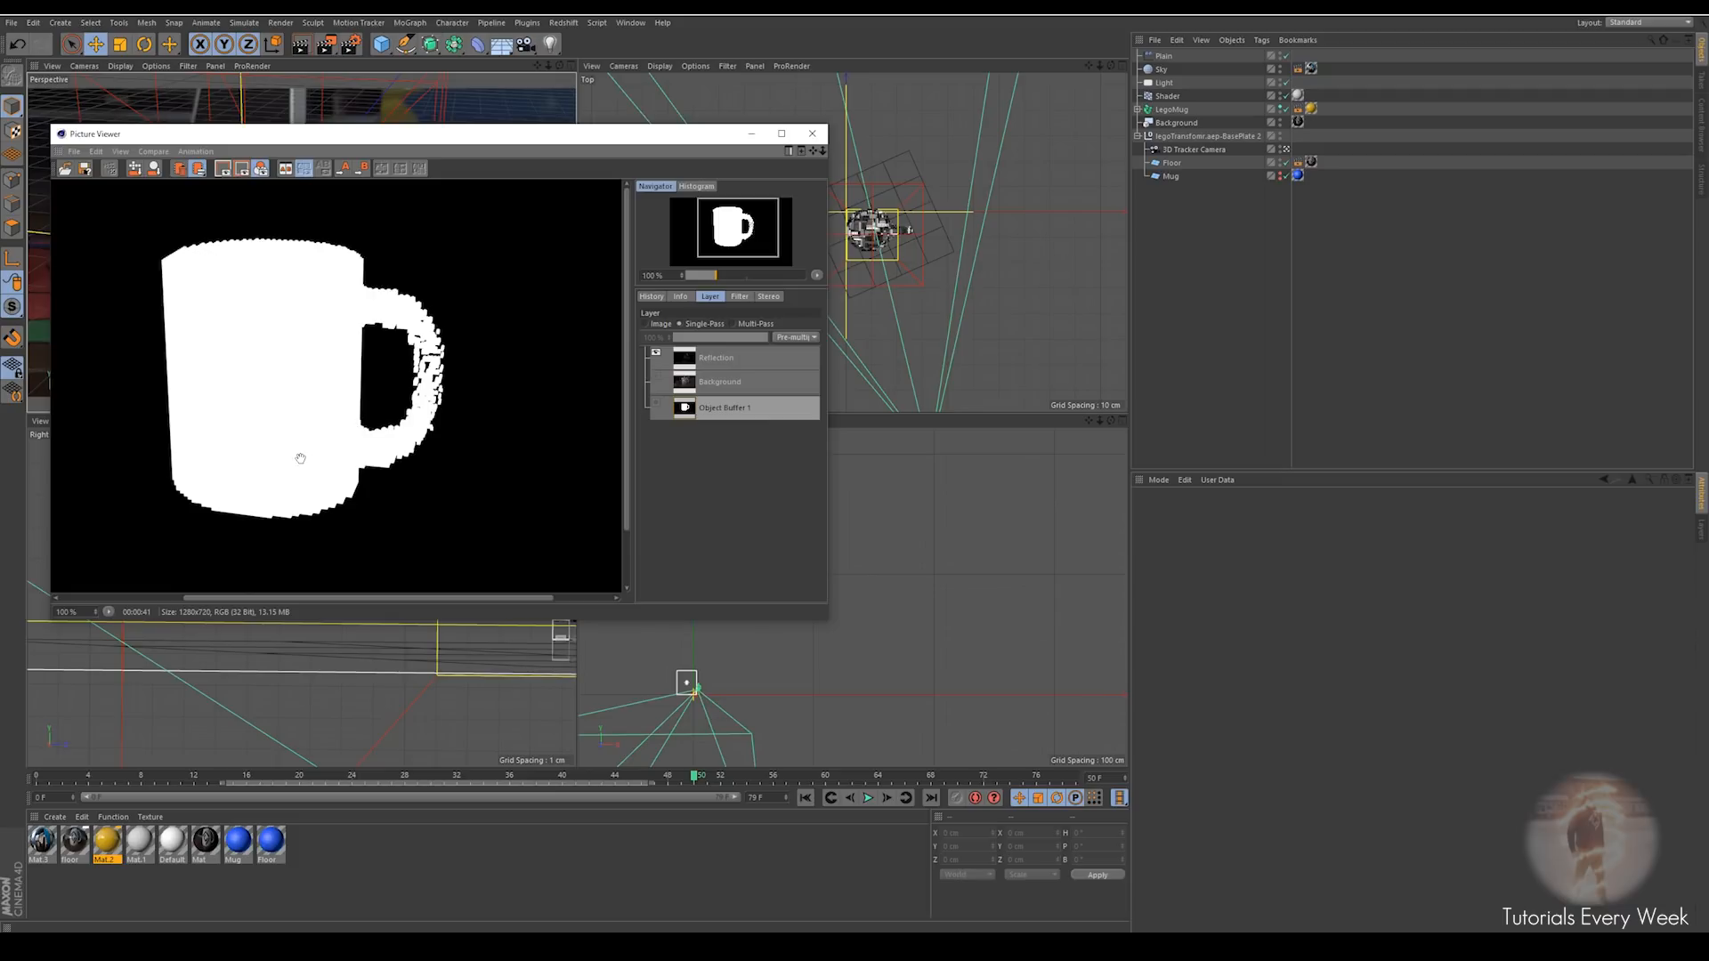
{"action": "left_click", "coordinate": [720, 382]}
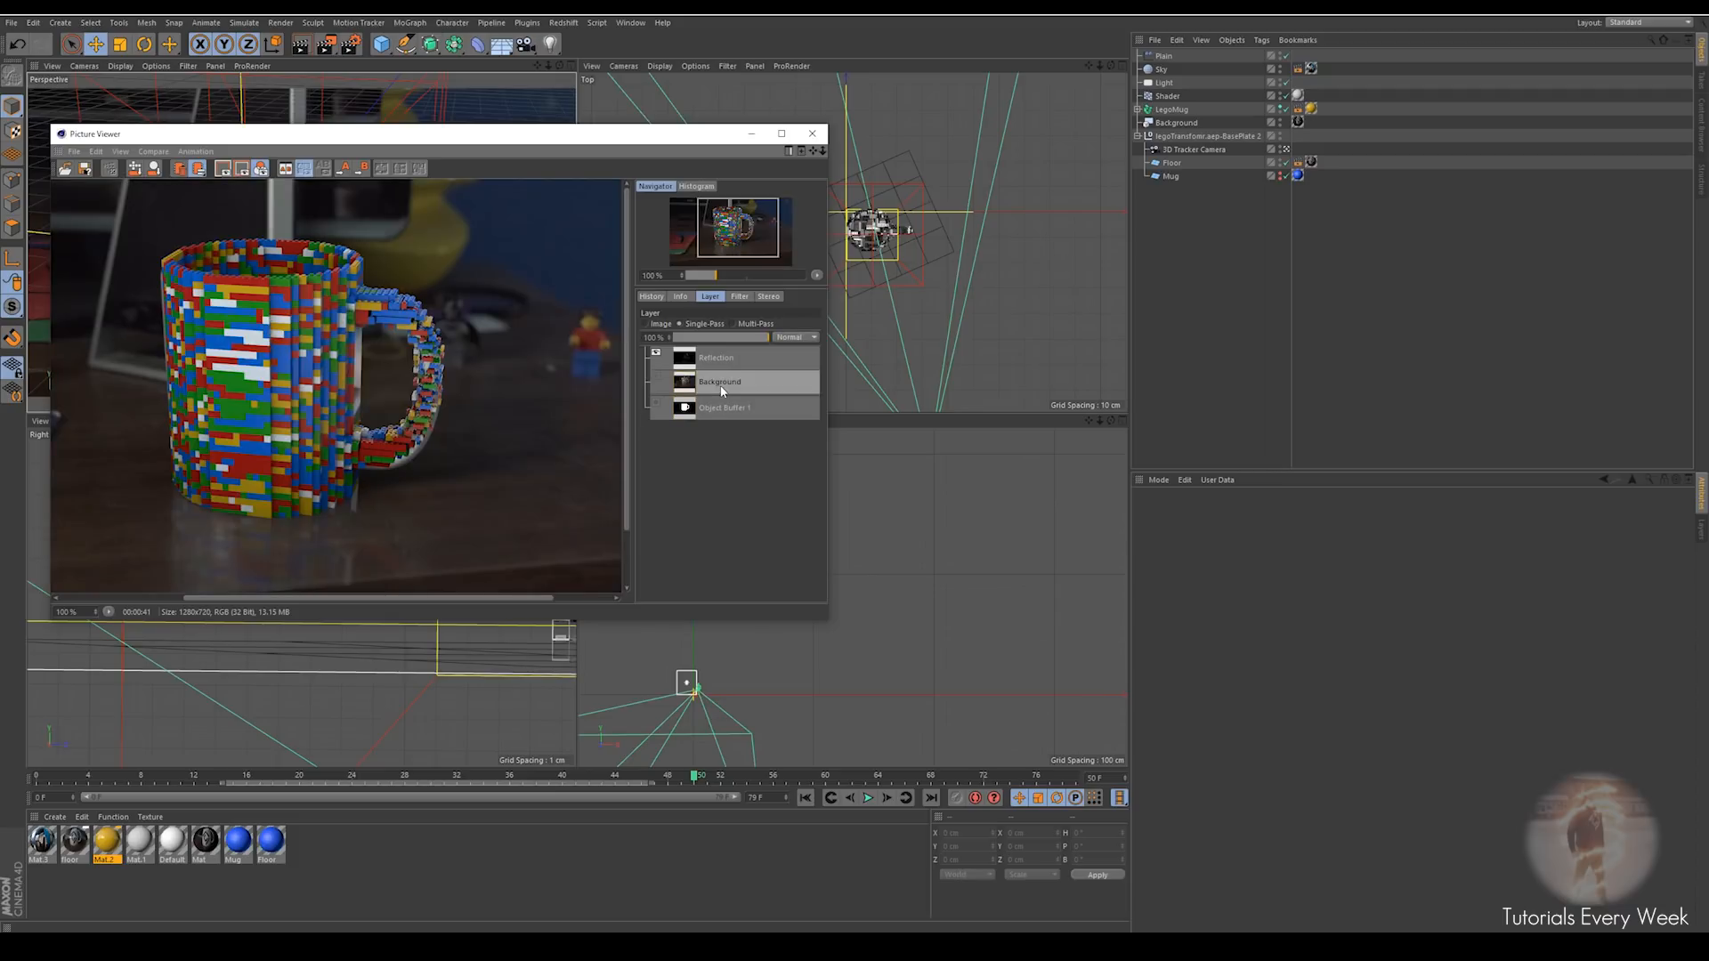
{"action": "left_click", "coordinate": [720, 359]}
{"action": "scroll", "coordinate": [311, 516], "scroll_direction": "down", "scroll_amount": 1}
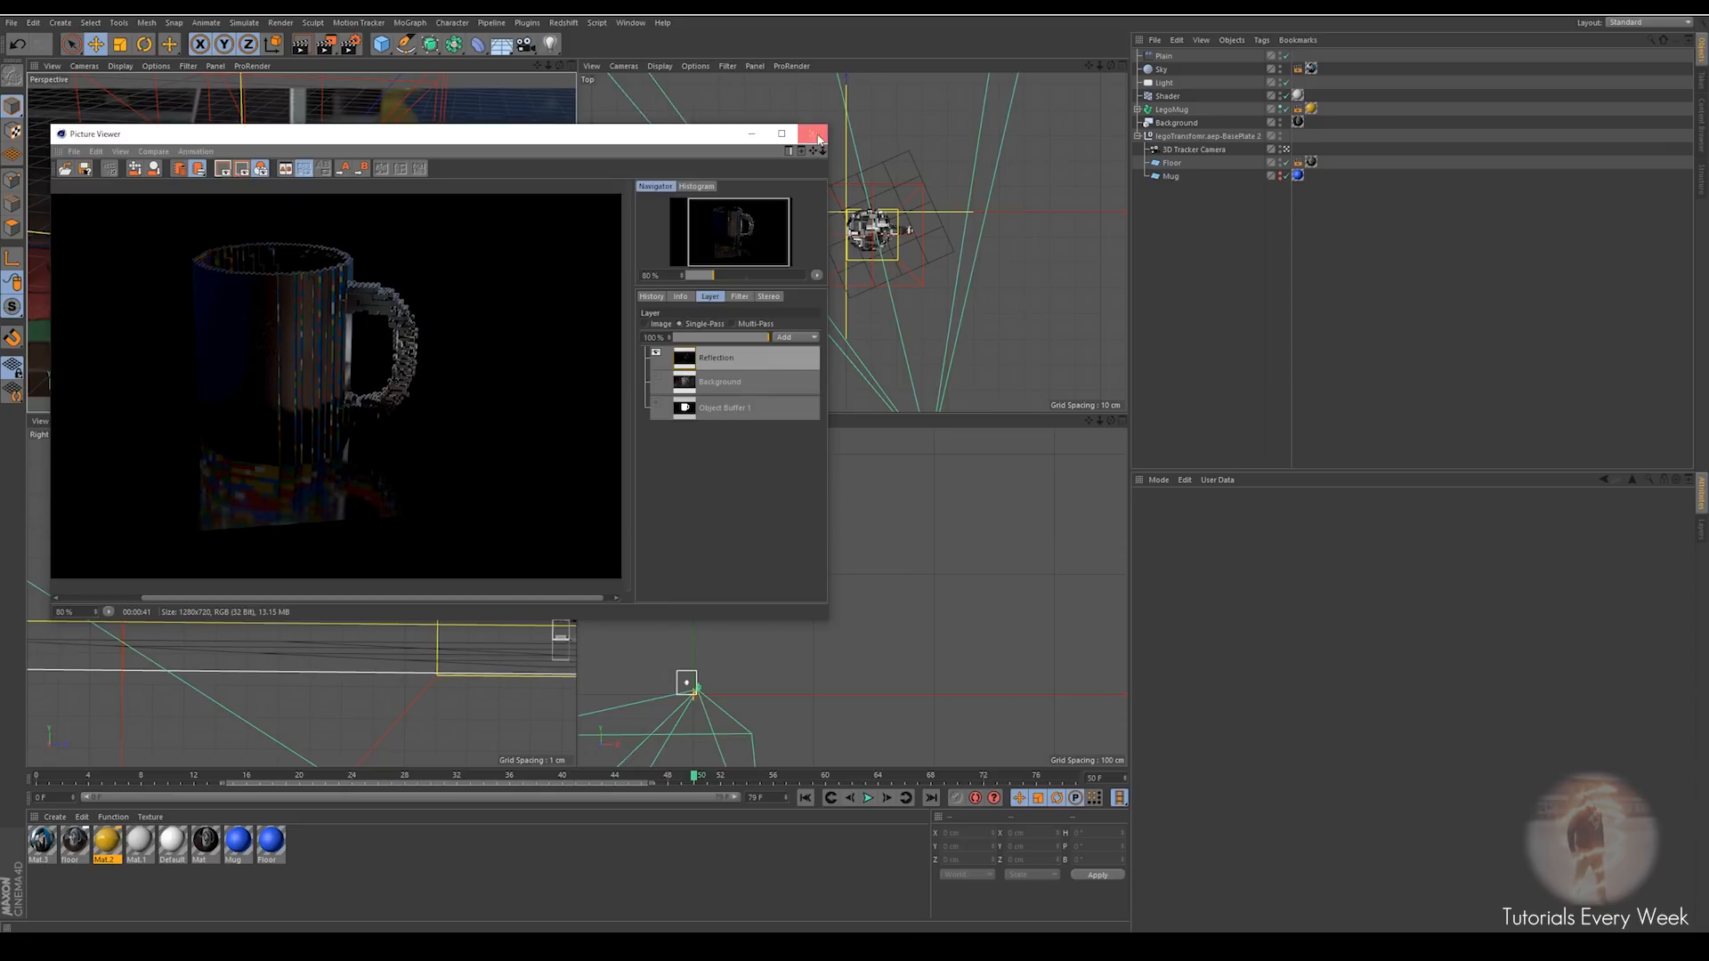
{"action": "left_click", "coordinate": [818, 137]}
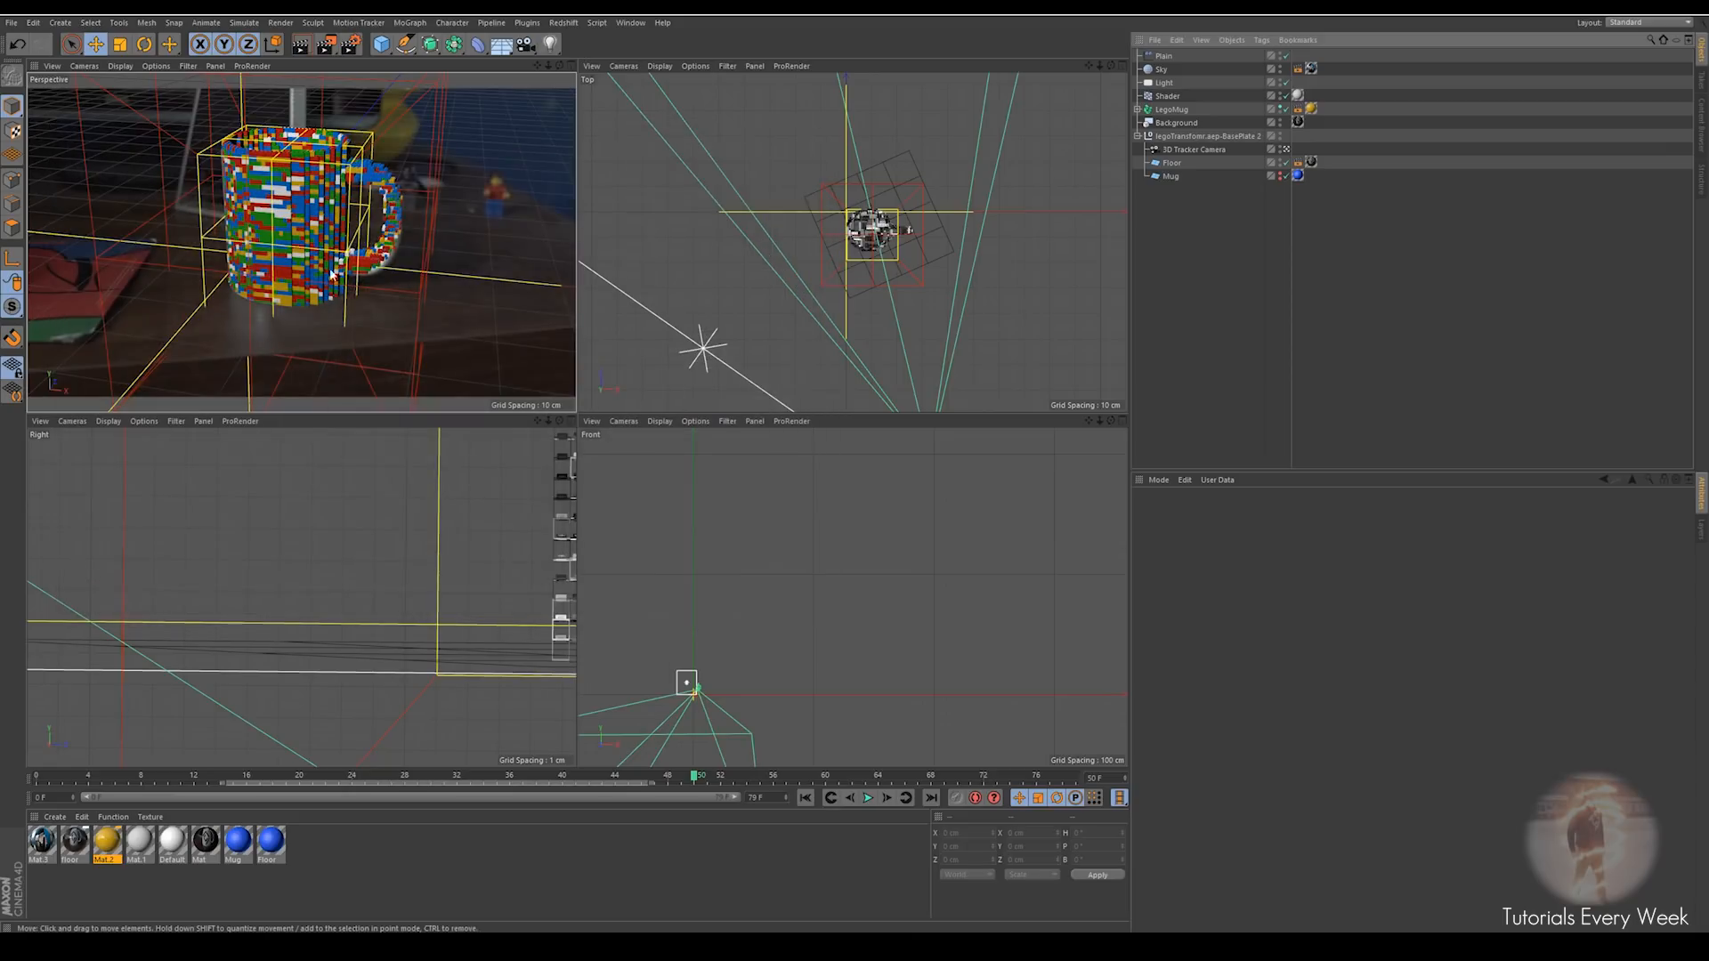
Select the Plain effector, review its falloff settings at frame 44 and scrub back through the brick build-up
{"action": "left_click", "coordinate": [362, 235]}
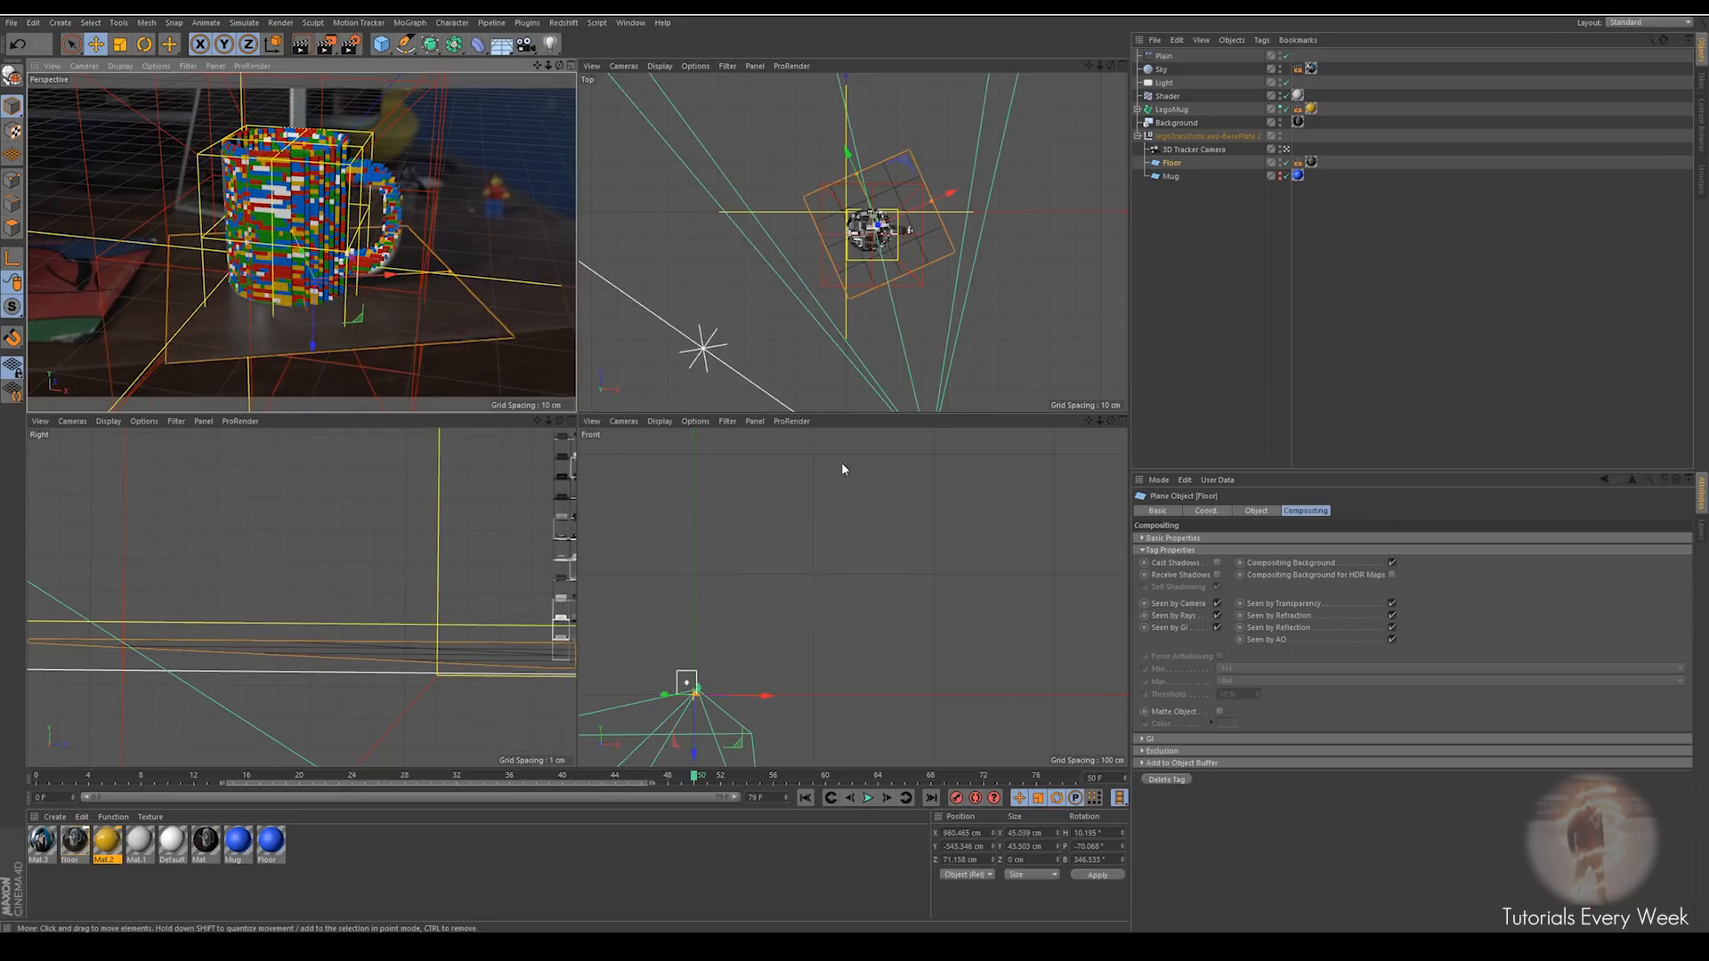
{"action": "left_click", "coordinate": [1164, 57]}
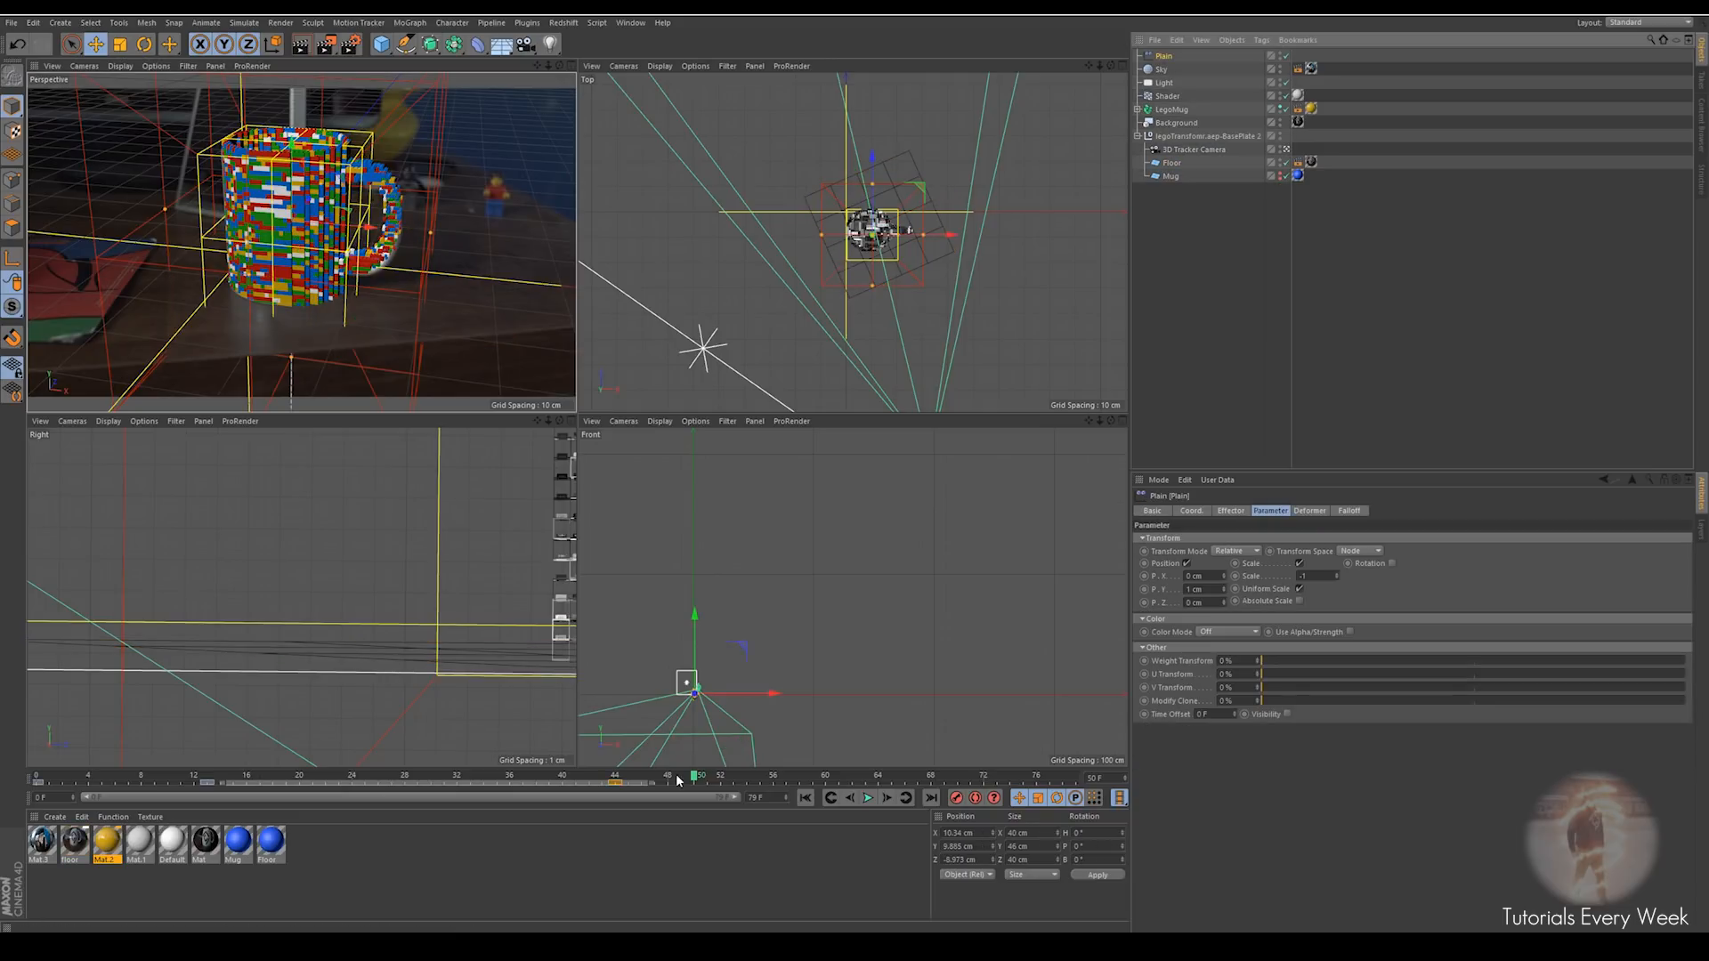
{"action": "left_click_drag", "start_coordinate": [697, 777], "coordinate": [616, 777]}
{"action": "left_click_drag", "start_coordinate": [349, 227], "coordinate": [406, 241]}
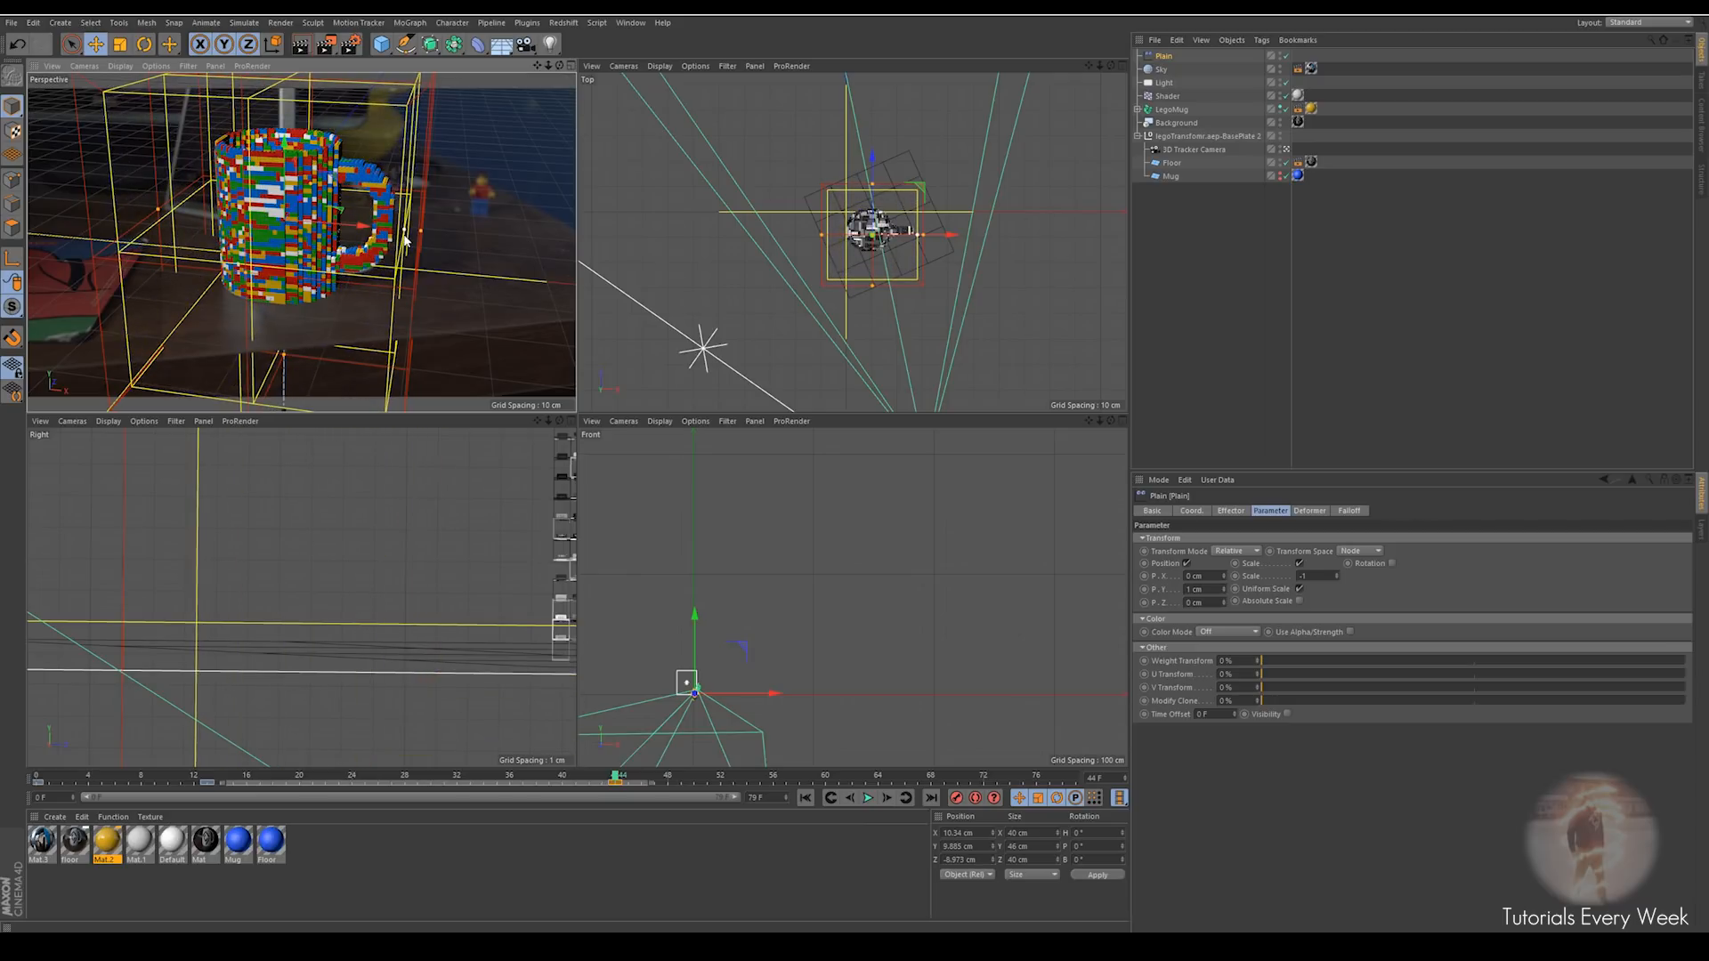
{"action": "left_click", "coordinate": [1305, 512]}
{"action": "left_click", "coordinate": [1350, 511]}
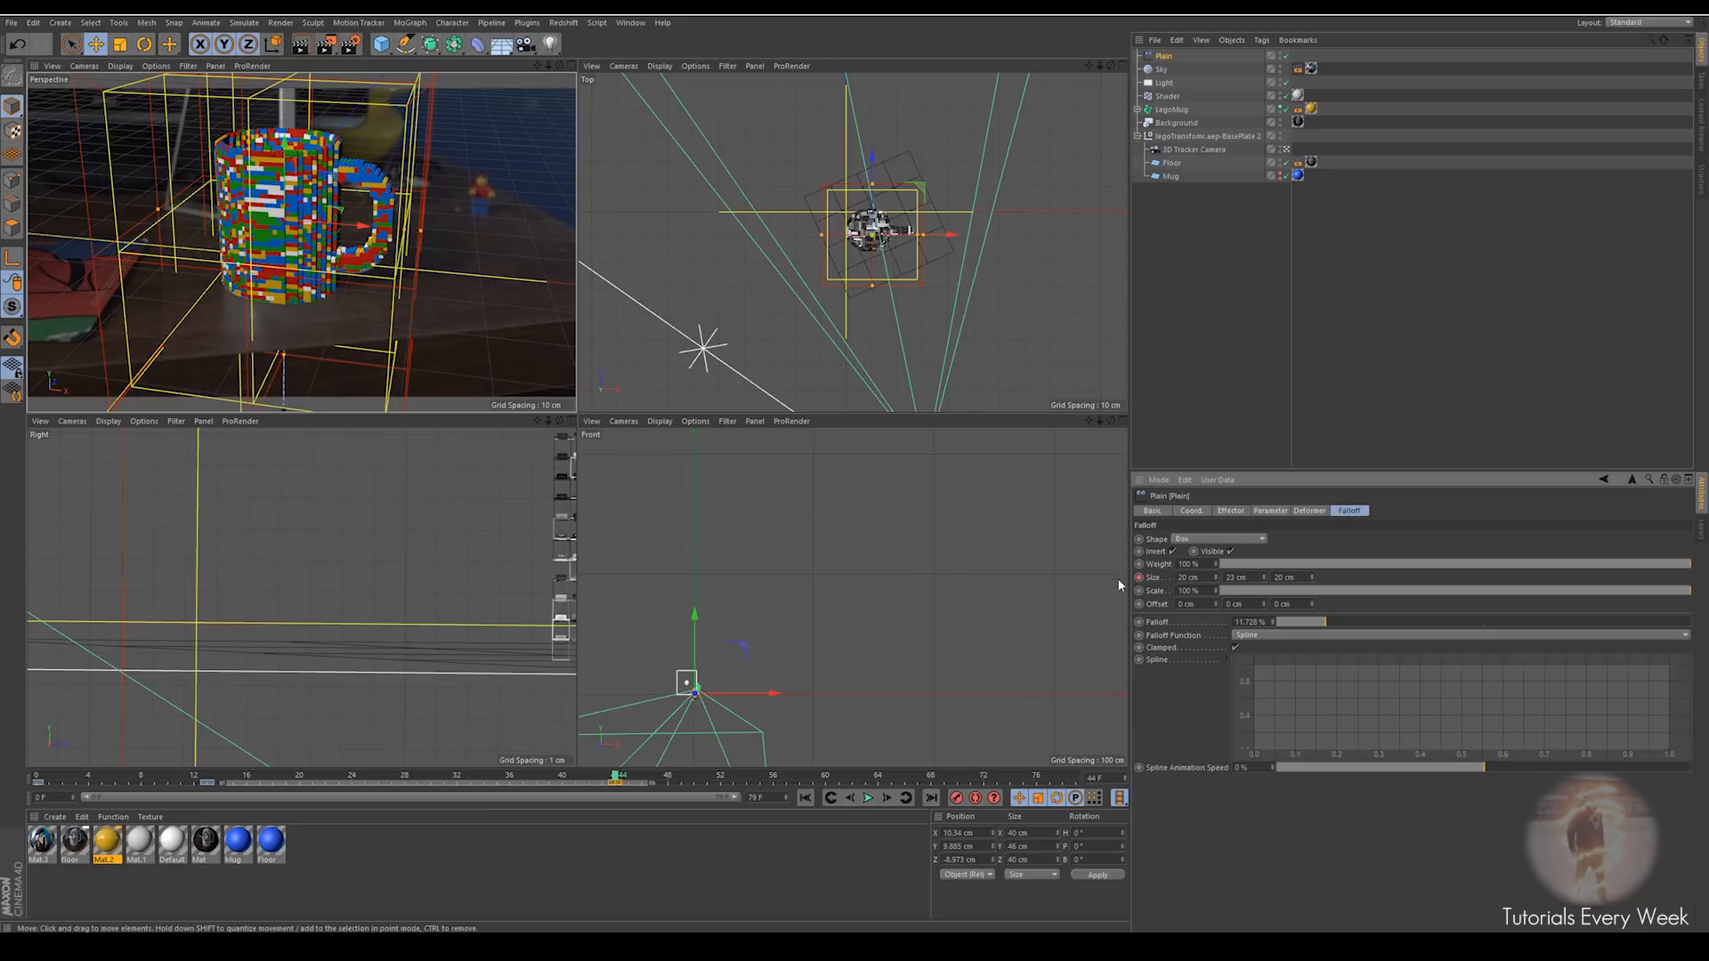
{"action": "left_click_drag", "start_coordinate": [614, 778], "coordinate": [401, 762]}
Set the render output resolution to 1920 x 1080 pixels
{"action": "left_click", "coordinate": [351, 45]}
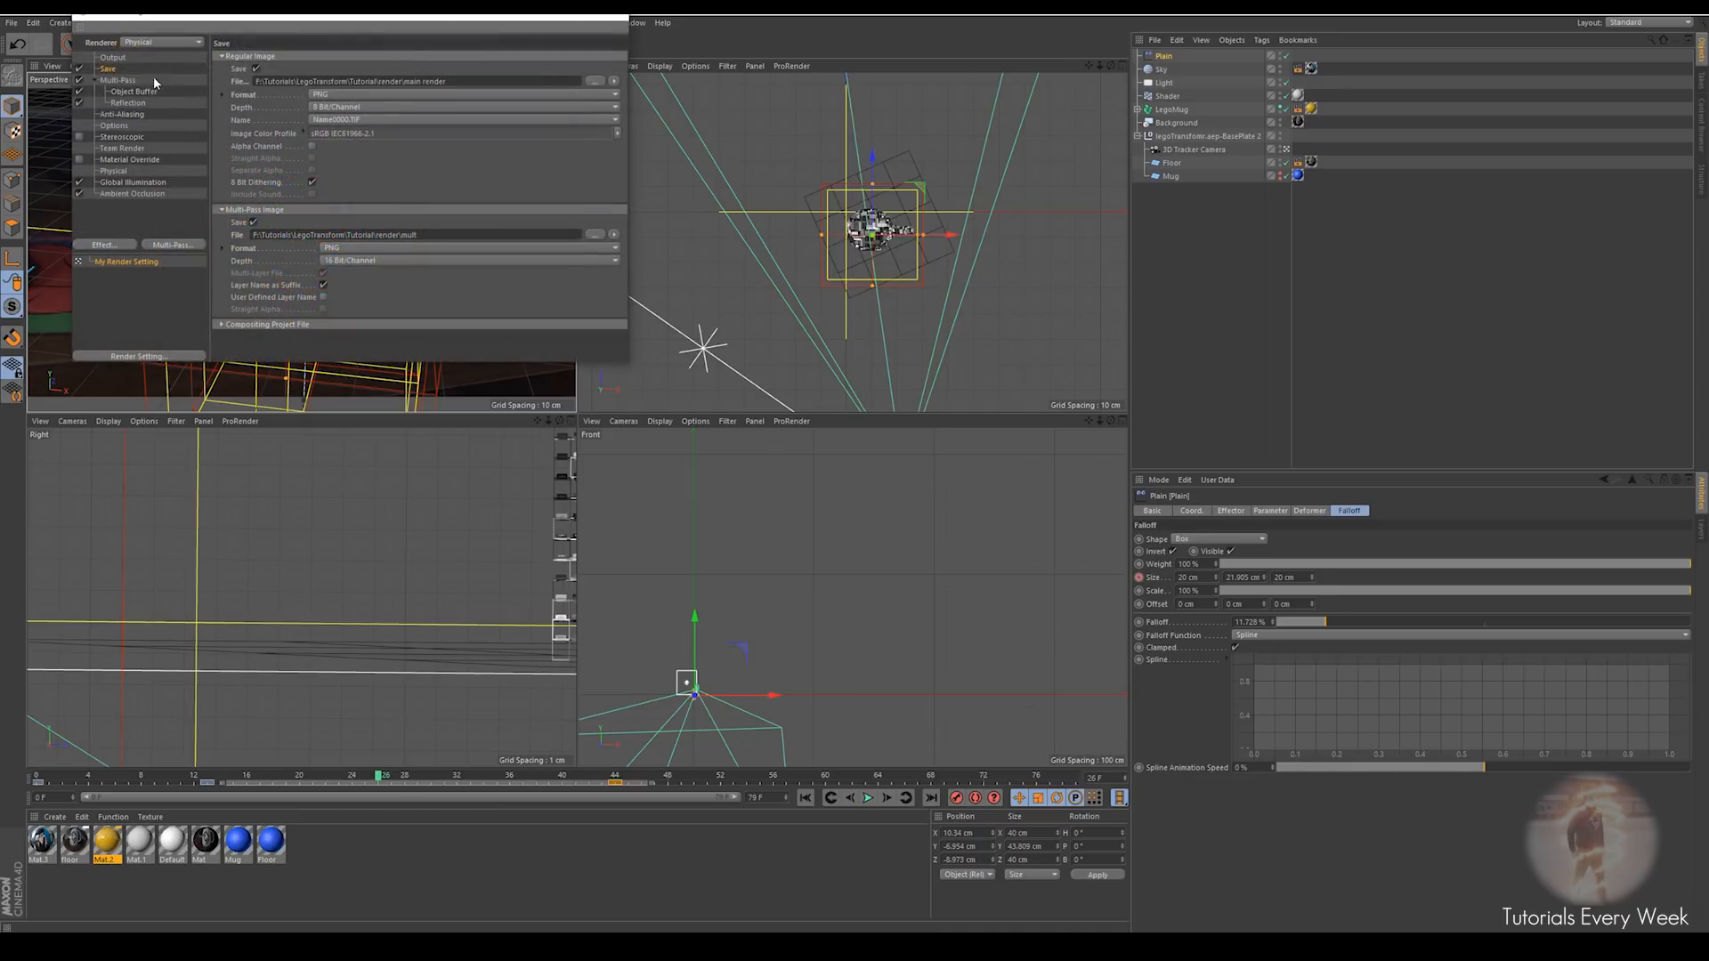
{"action": "left_click", "coordinate": [119, 57]}
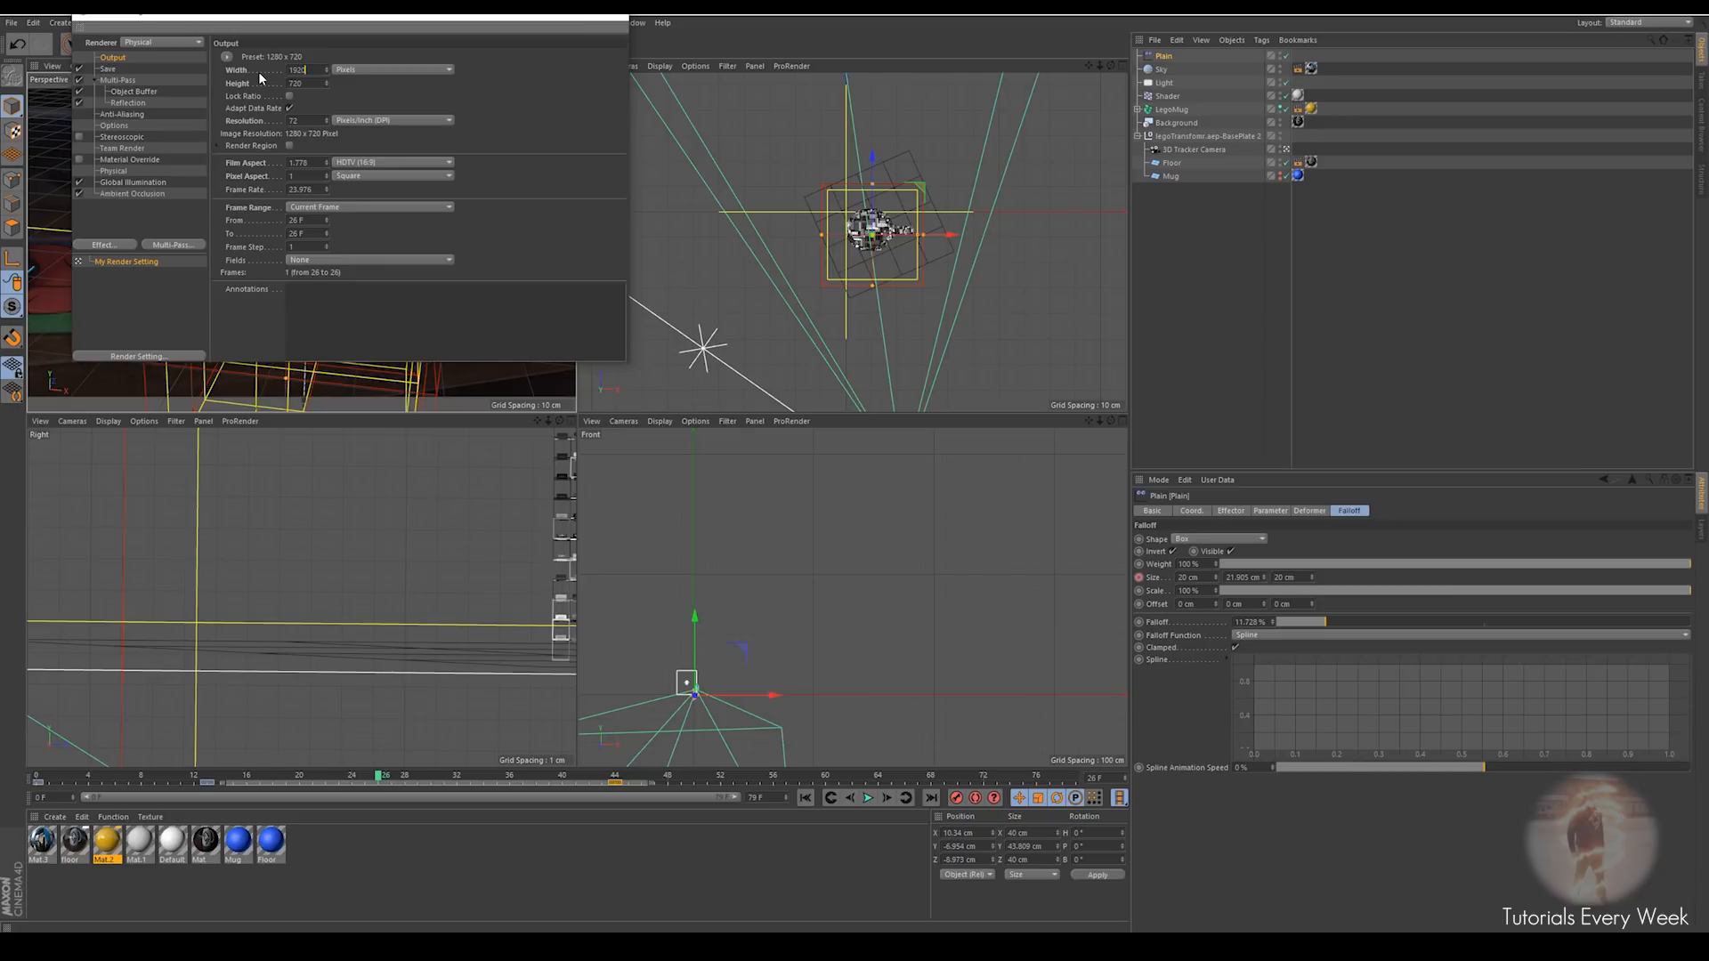
{"action": "key", "text": "Tab"}
{"action": "type", "text": "1080"}
{"action": "key", "text": "Return"}
Set the render frame range to Manual, from frame 14 to frame 79
{"action": "left_click", "coordinate": [307, 209]}
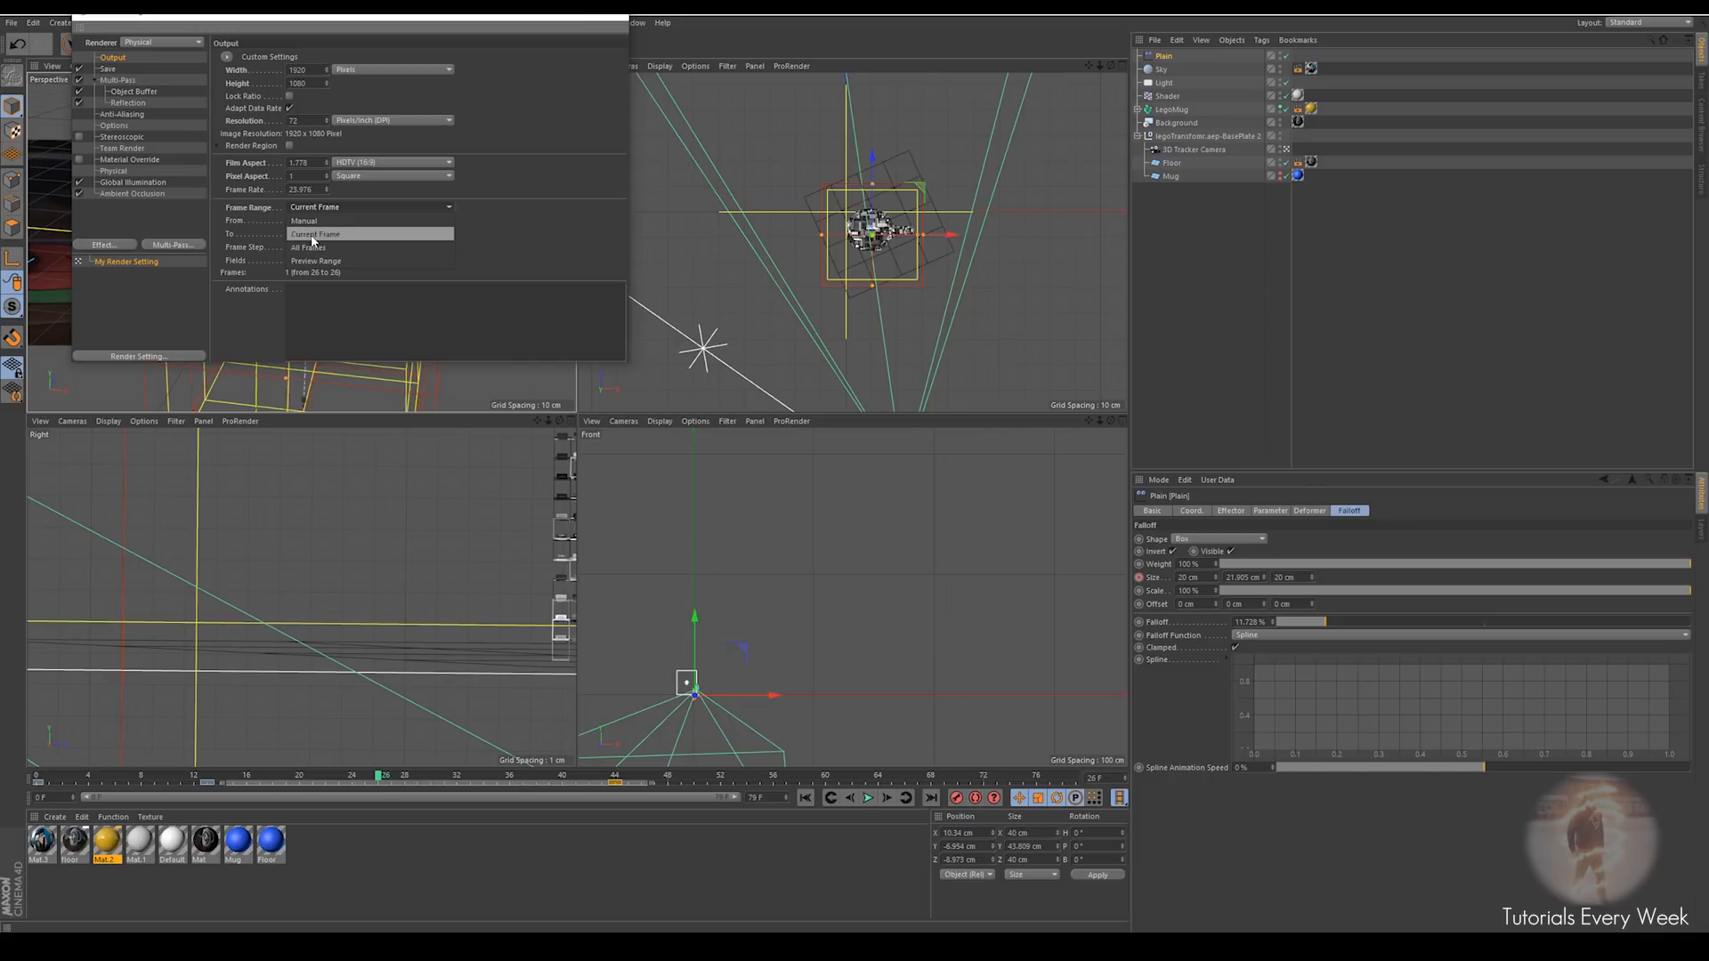
{"action": "left_click", "coordinate": [312, 236]}
{"action": "left_click", "coordinate": [318, 214]}
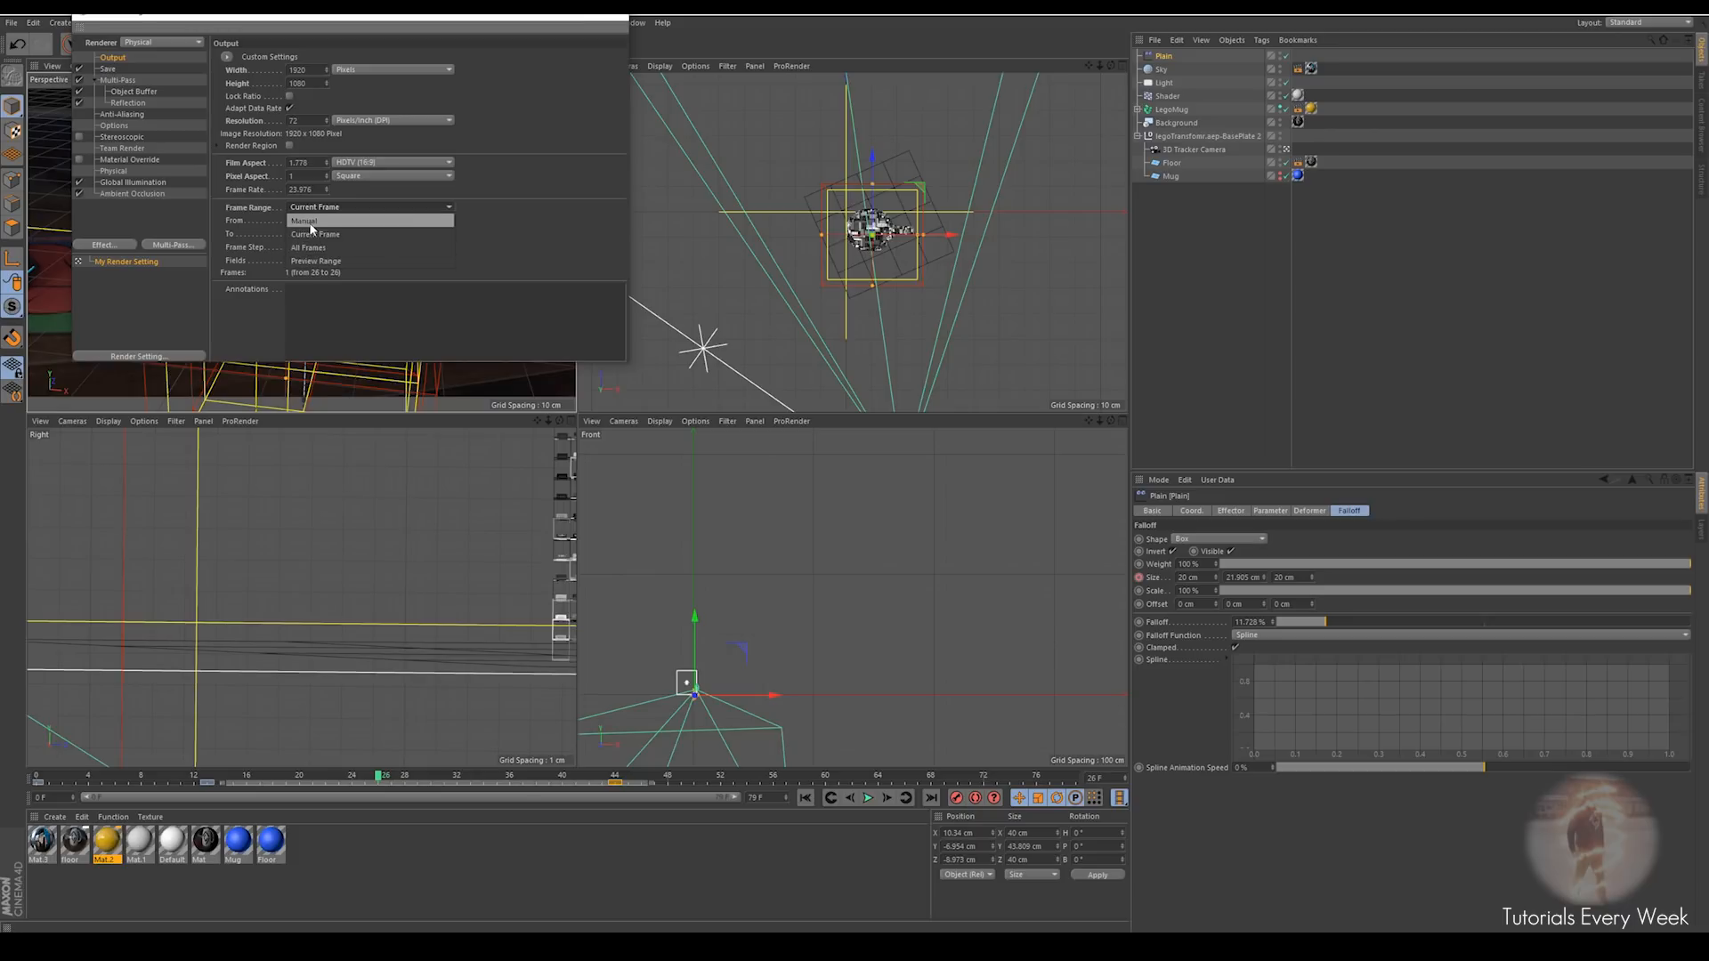
{"action": "left_click", "coordinate": [303, 221]}
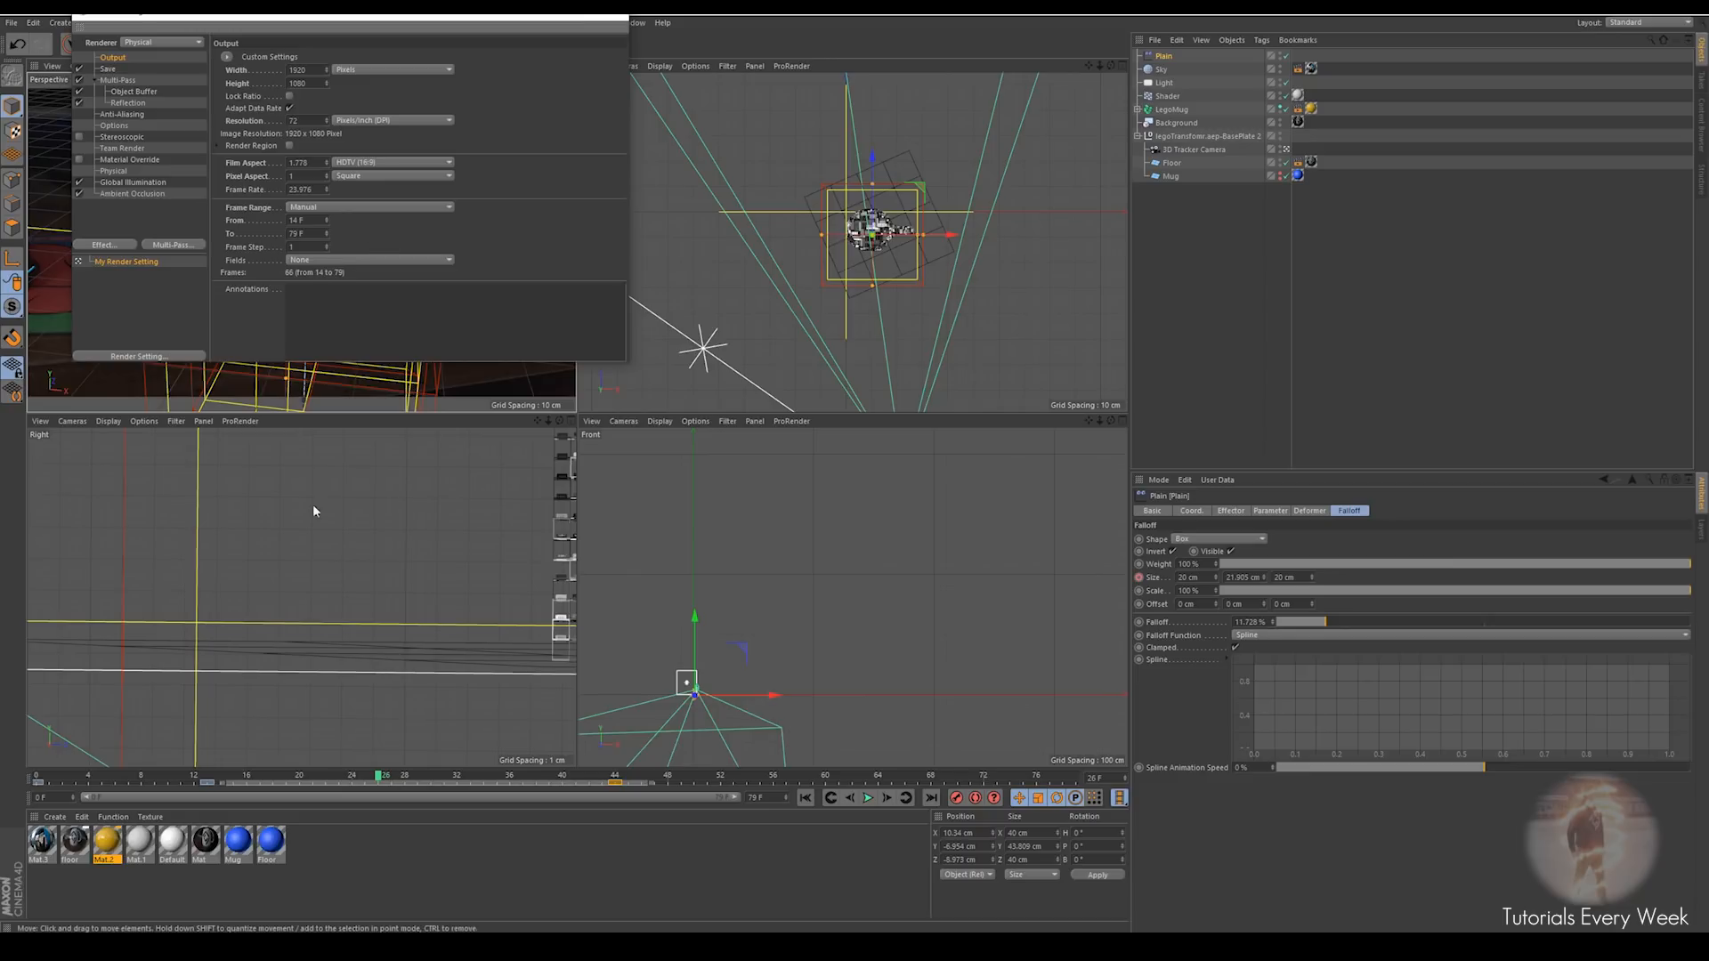
Choose the Physical renderer's sampling quality, close the render settings and render the frame range to the Picture Viewer
{"action": "left_click", "coordinate": [113, 171]}
{"action": "left_click", "coordinate": [400, 171]}
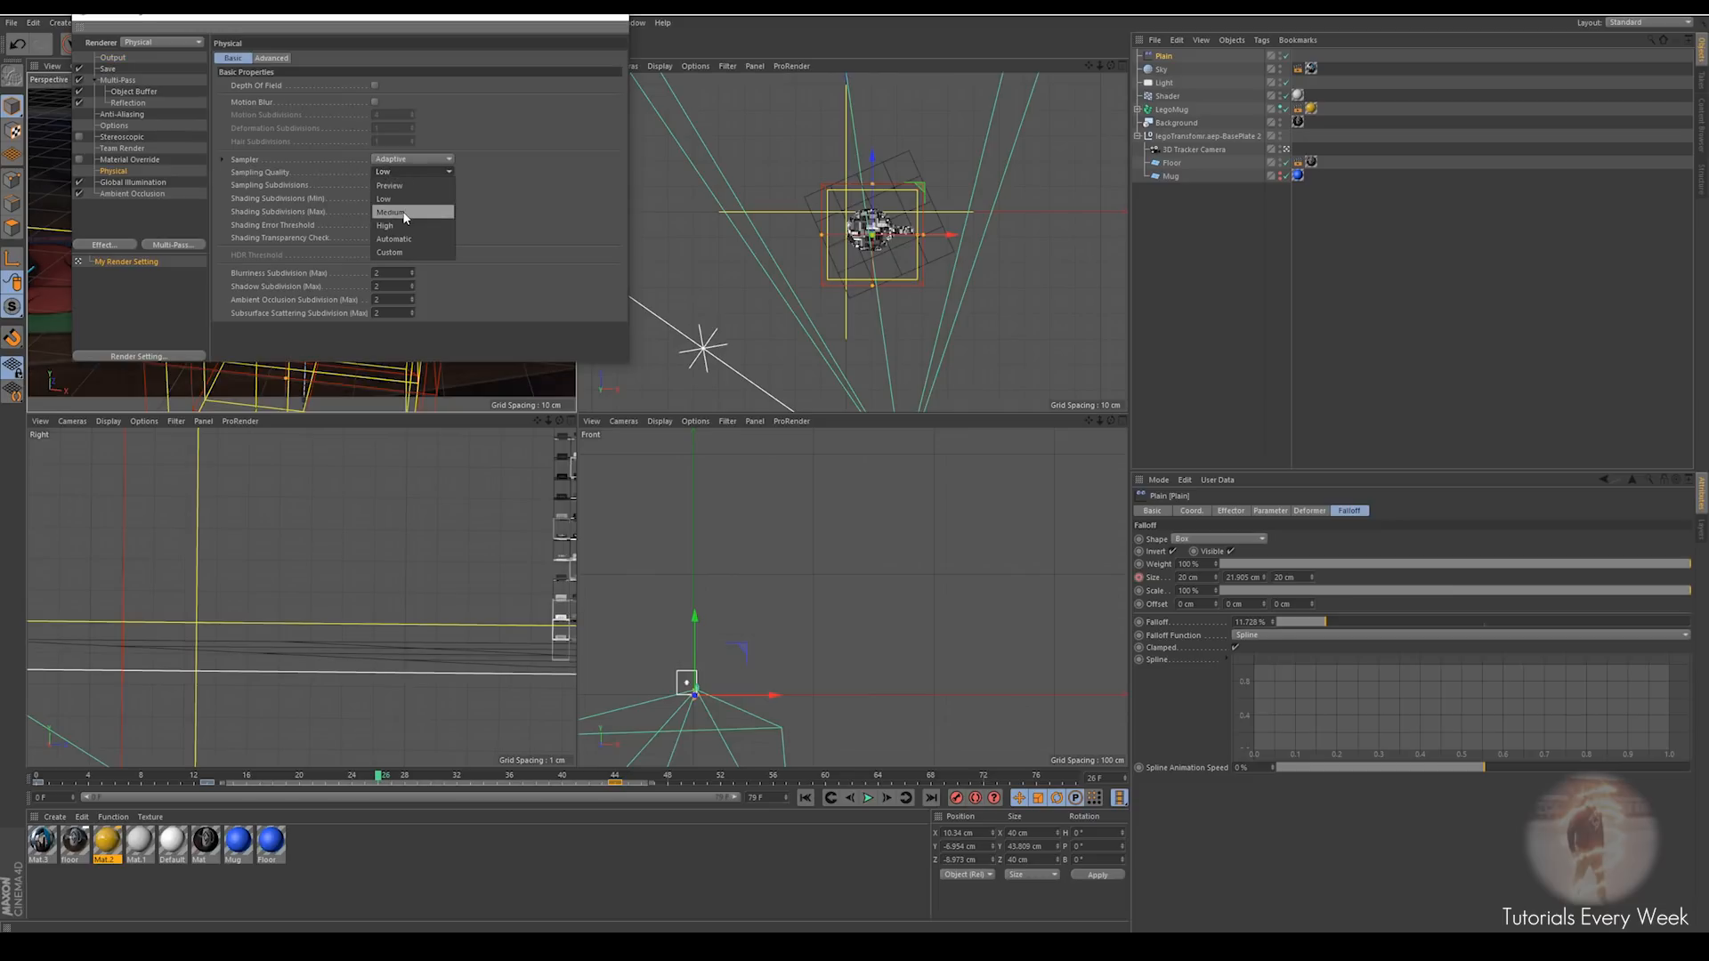
{"action": "left_click", "coordinate": [410, 187]}
{"action": "left_click", "coordinate": [622, 17]}
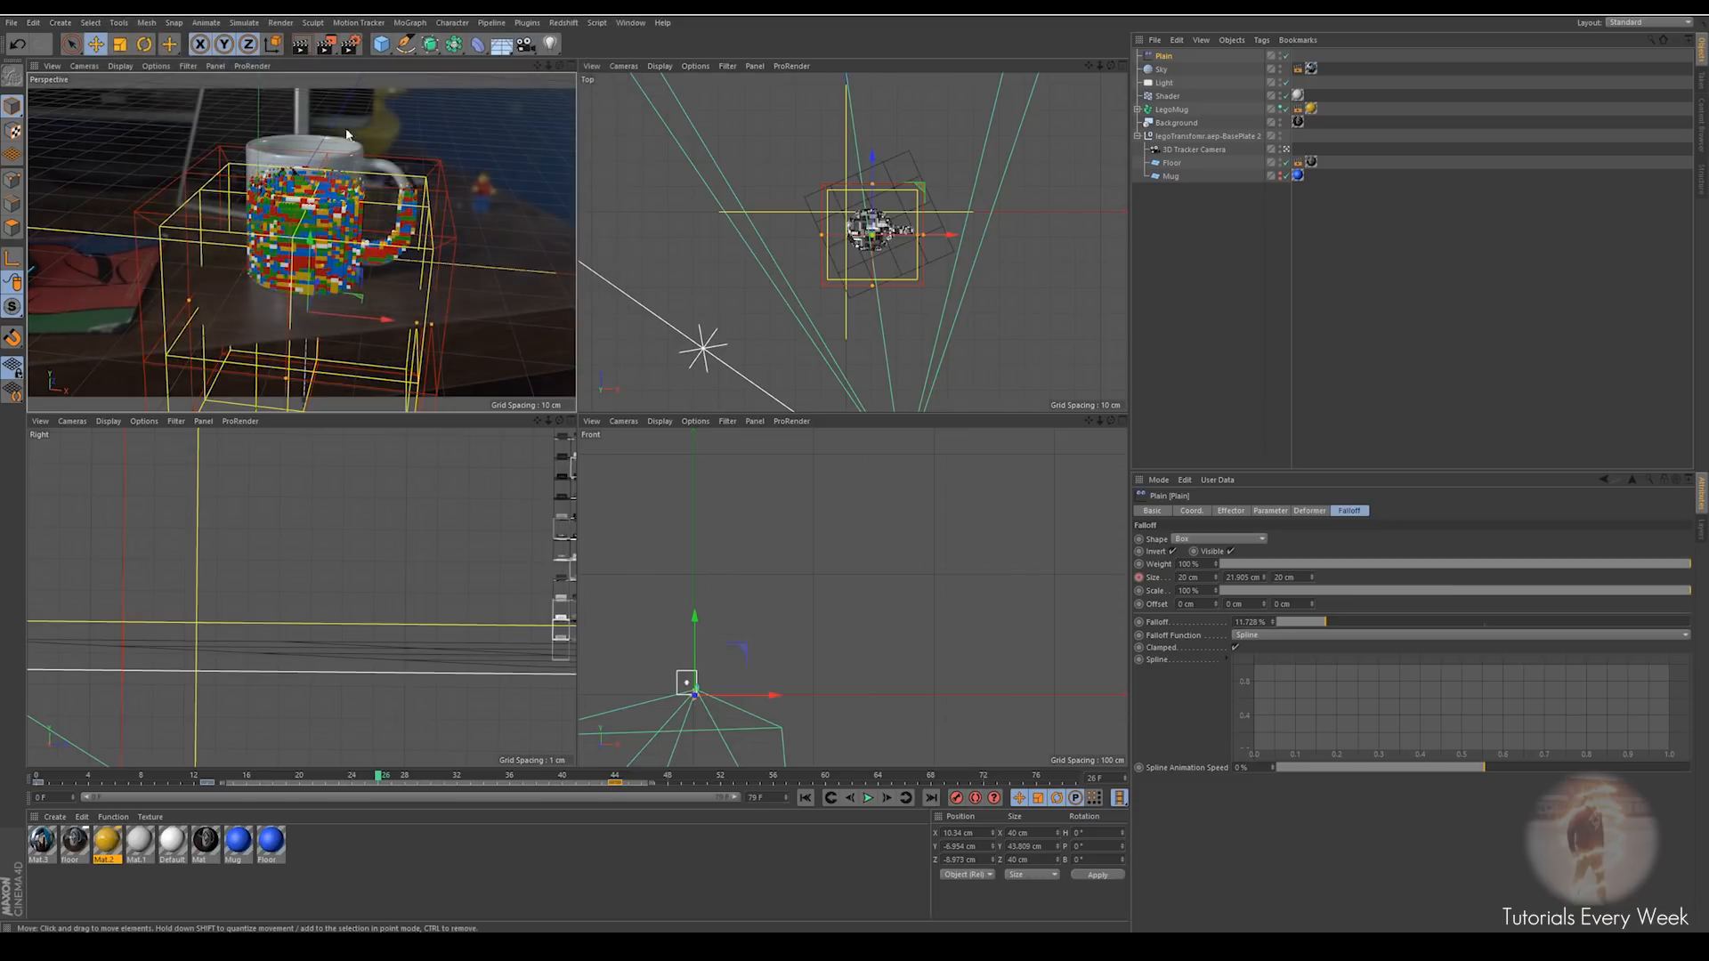
{"action": "left_click", "coordinate": [325, 47]}
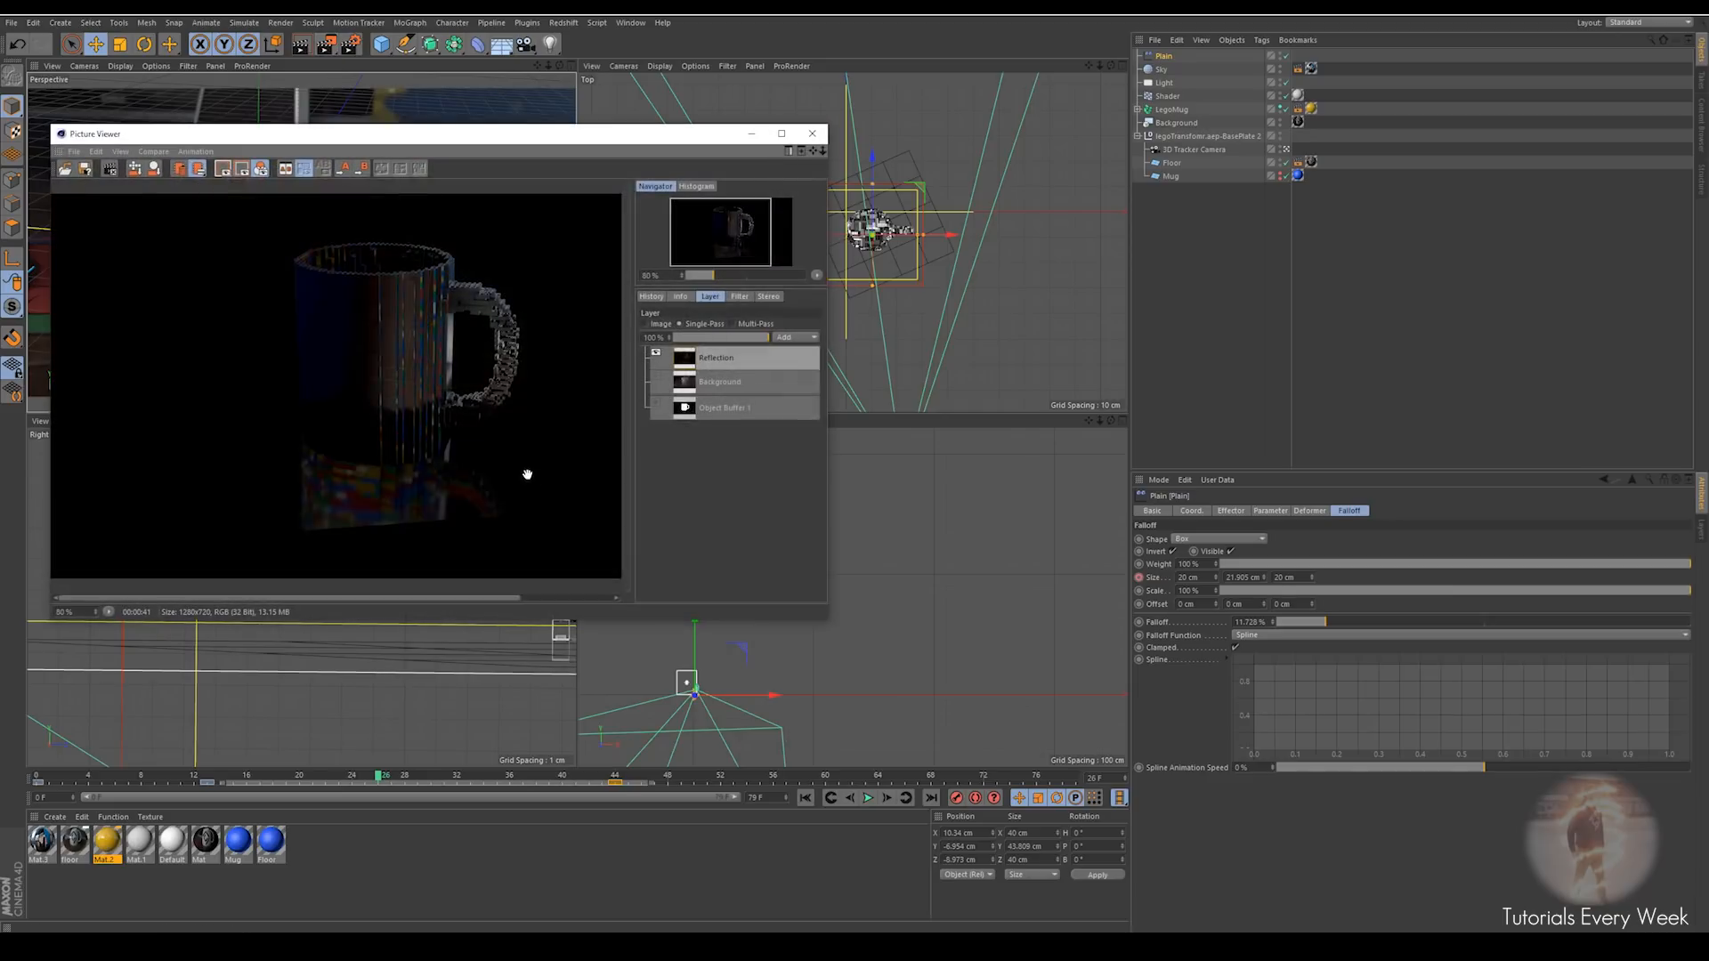
{"action": "scroll", "coordinate": [509, 488], "scroll_direction": "down", "scroll_amount": 4}
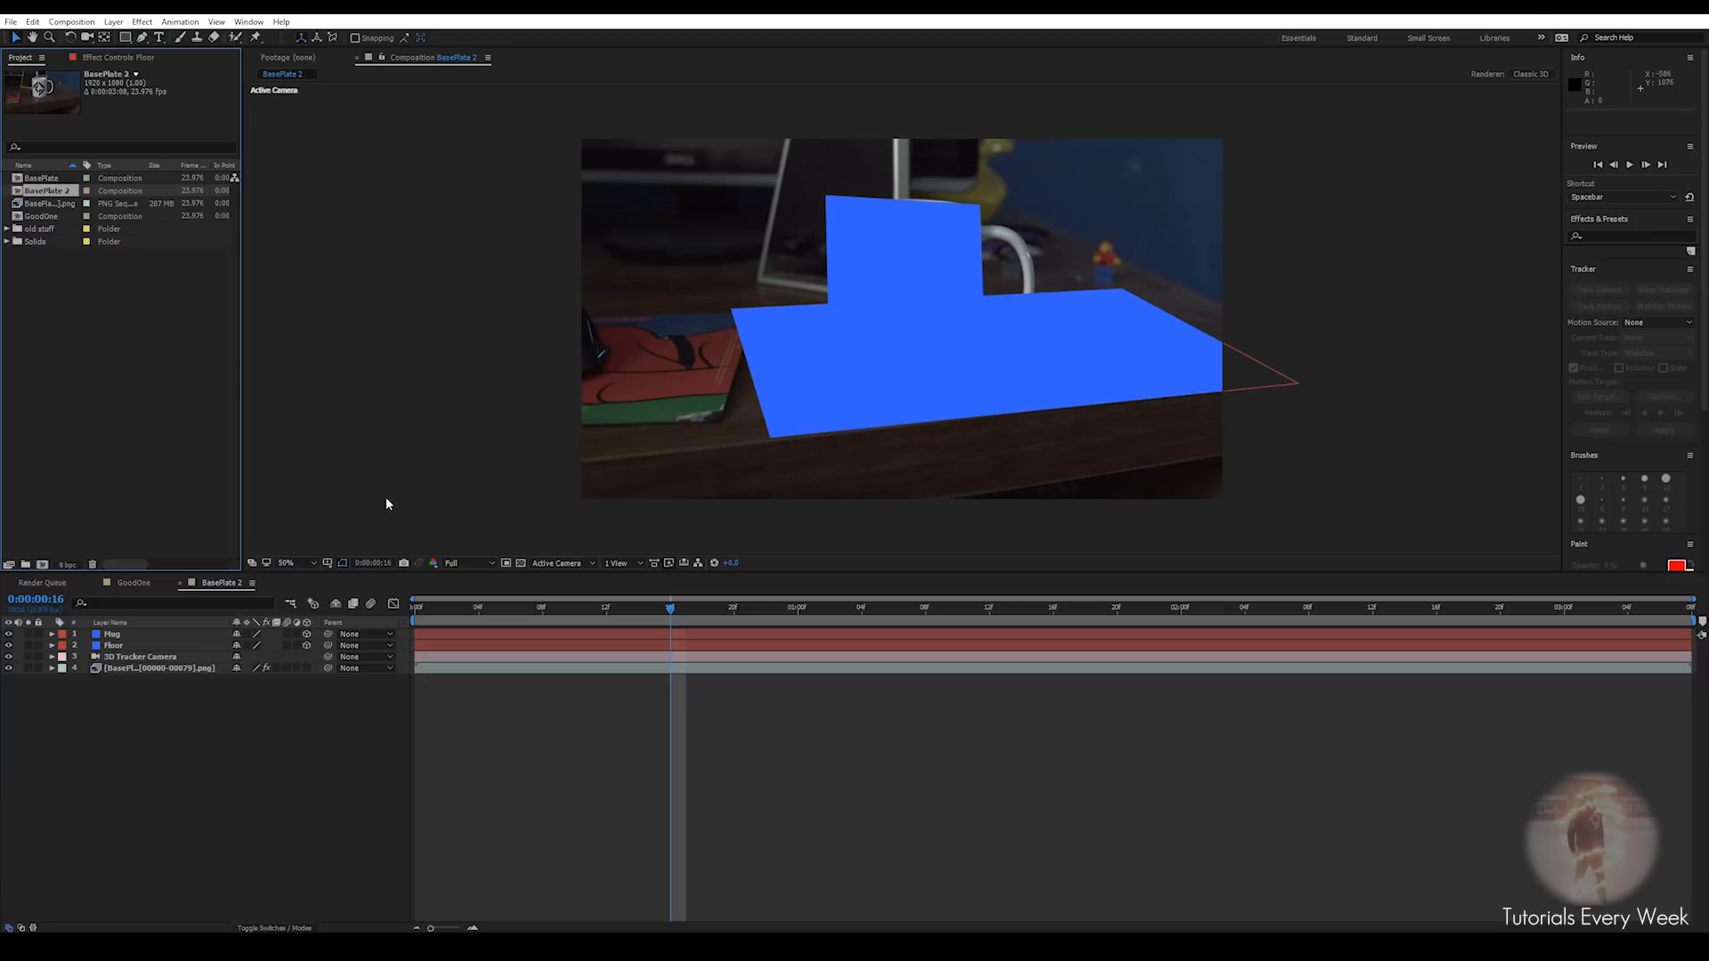
Switch to After Effects and import the legobody OpenEXR sequence from the LegoTransform render2 folder
{"action": "double_click", "coordinate": [50, 301]}
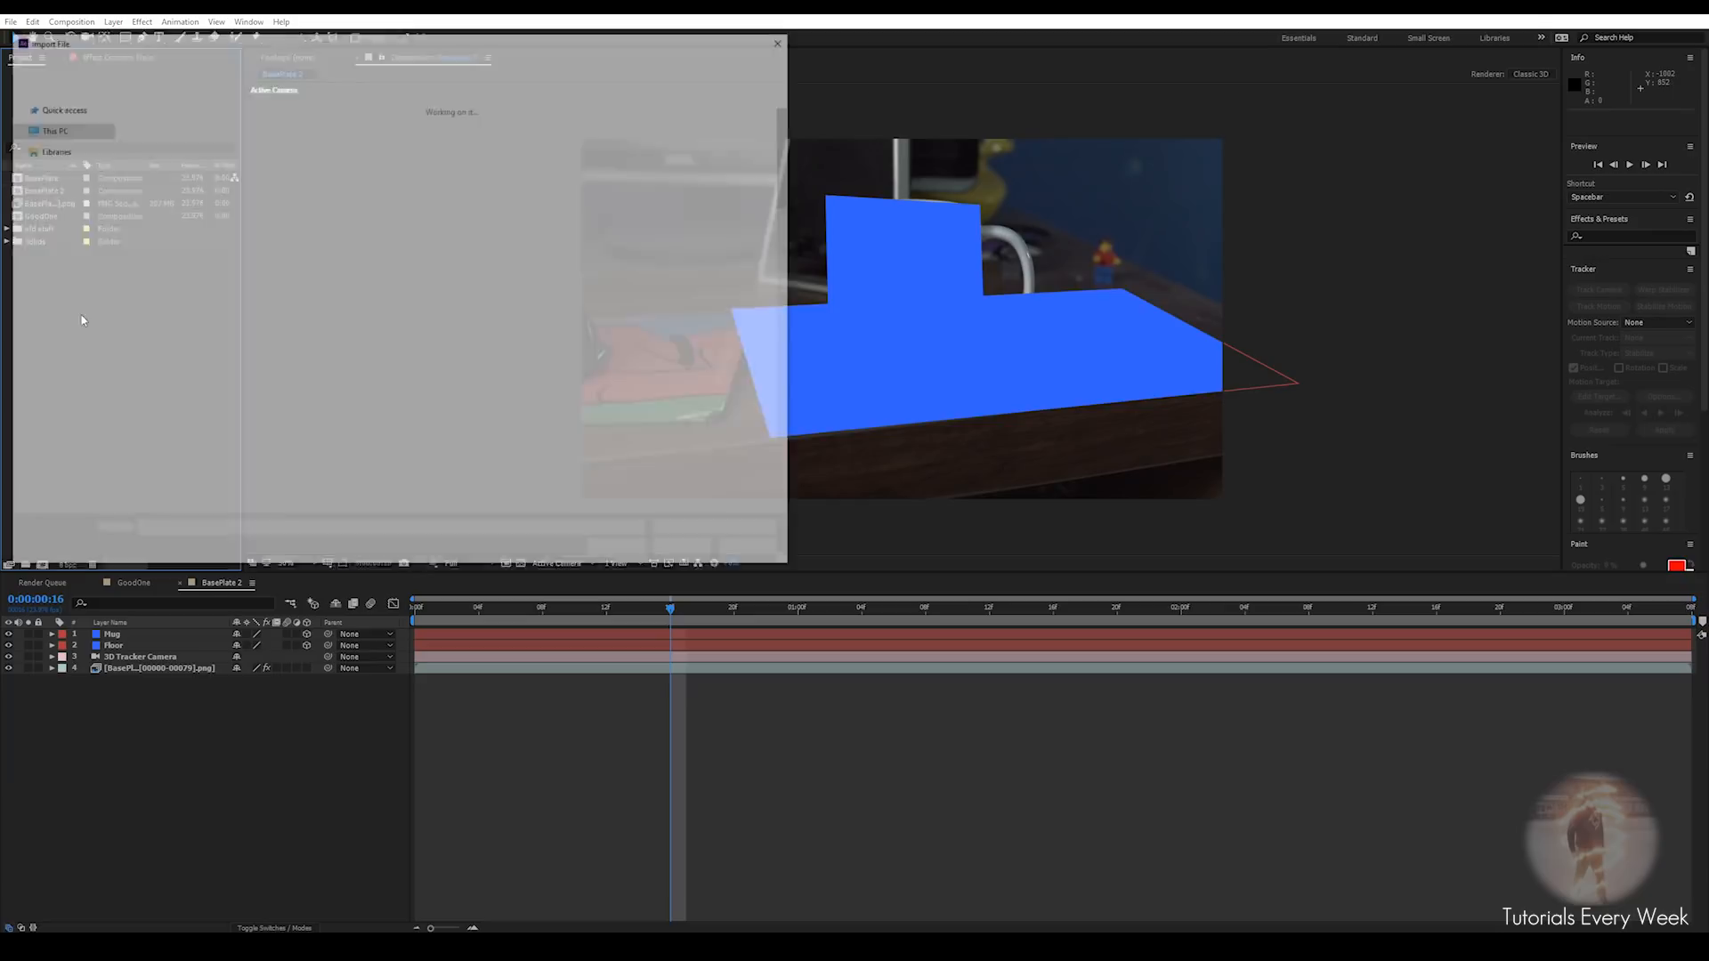
{"action": "left_click", "coordinate": [281, 59]}
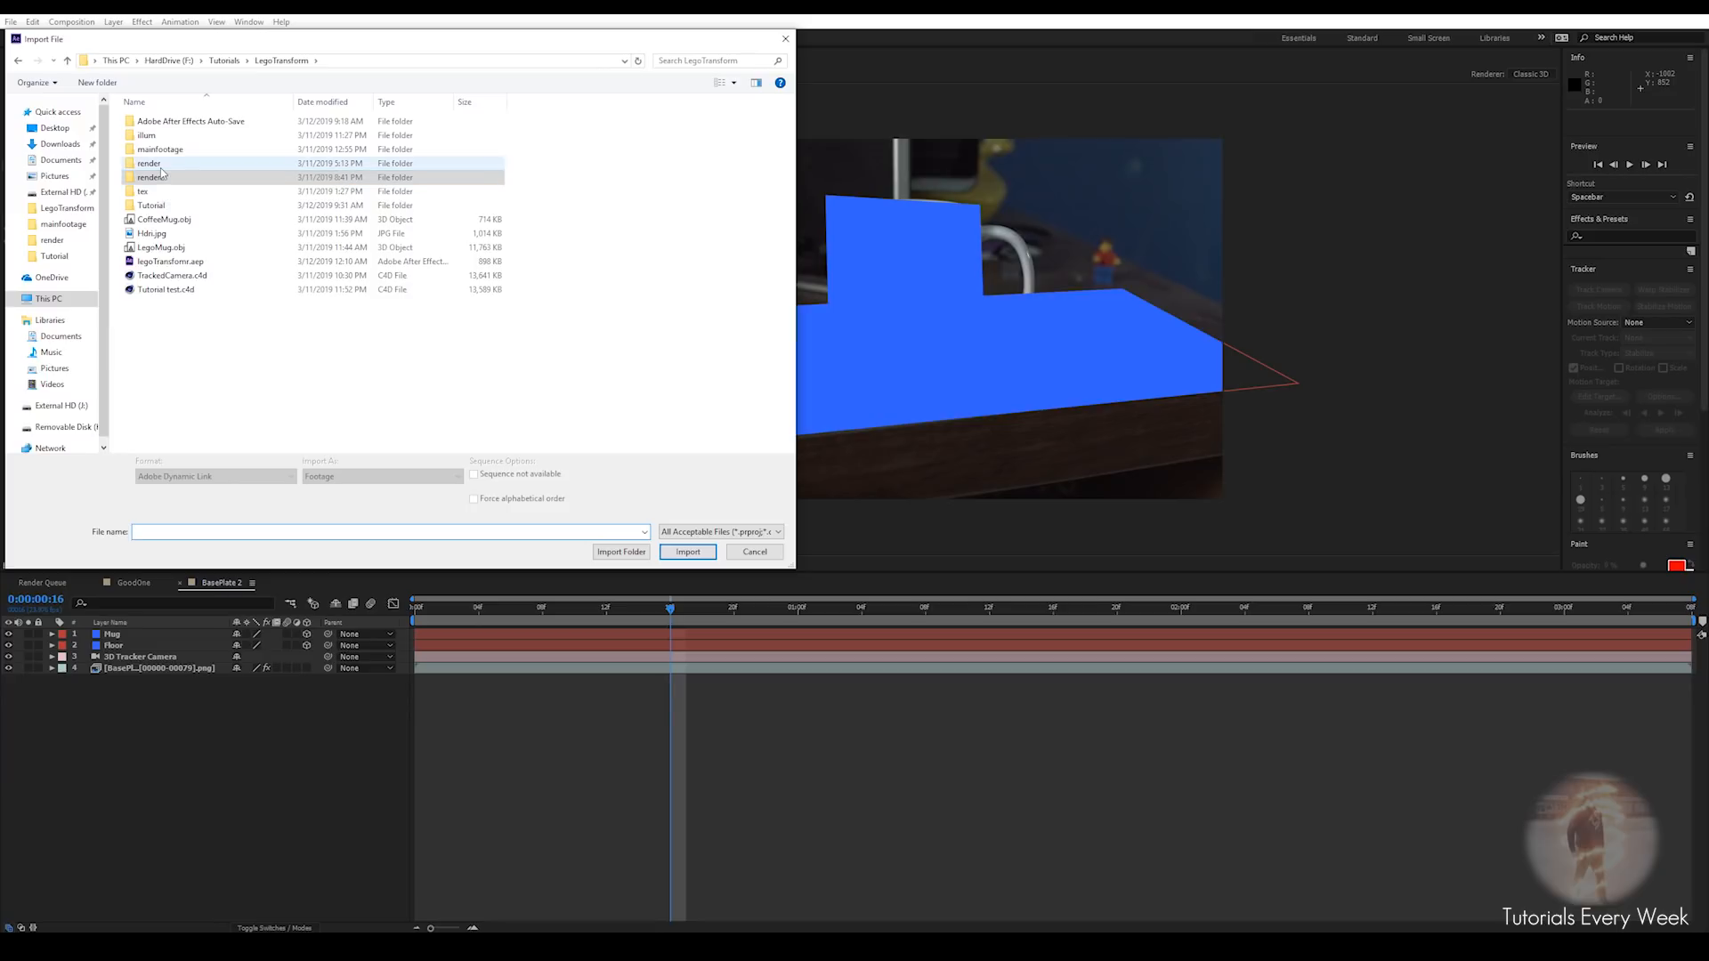
{"action": "double_click", "coordinate": [152, 205]}
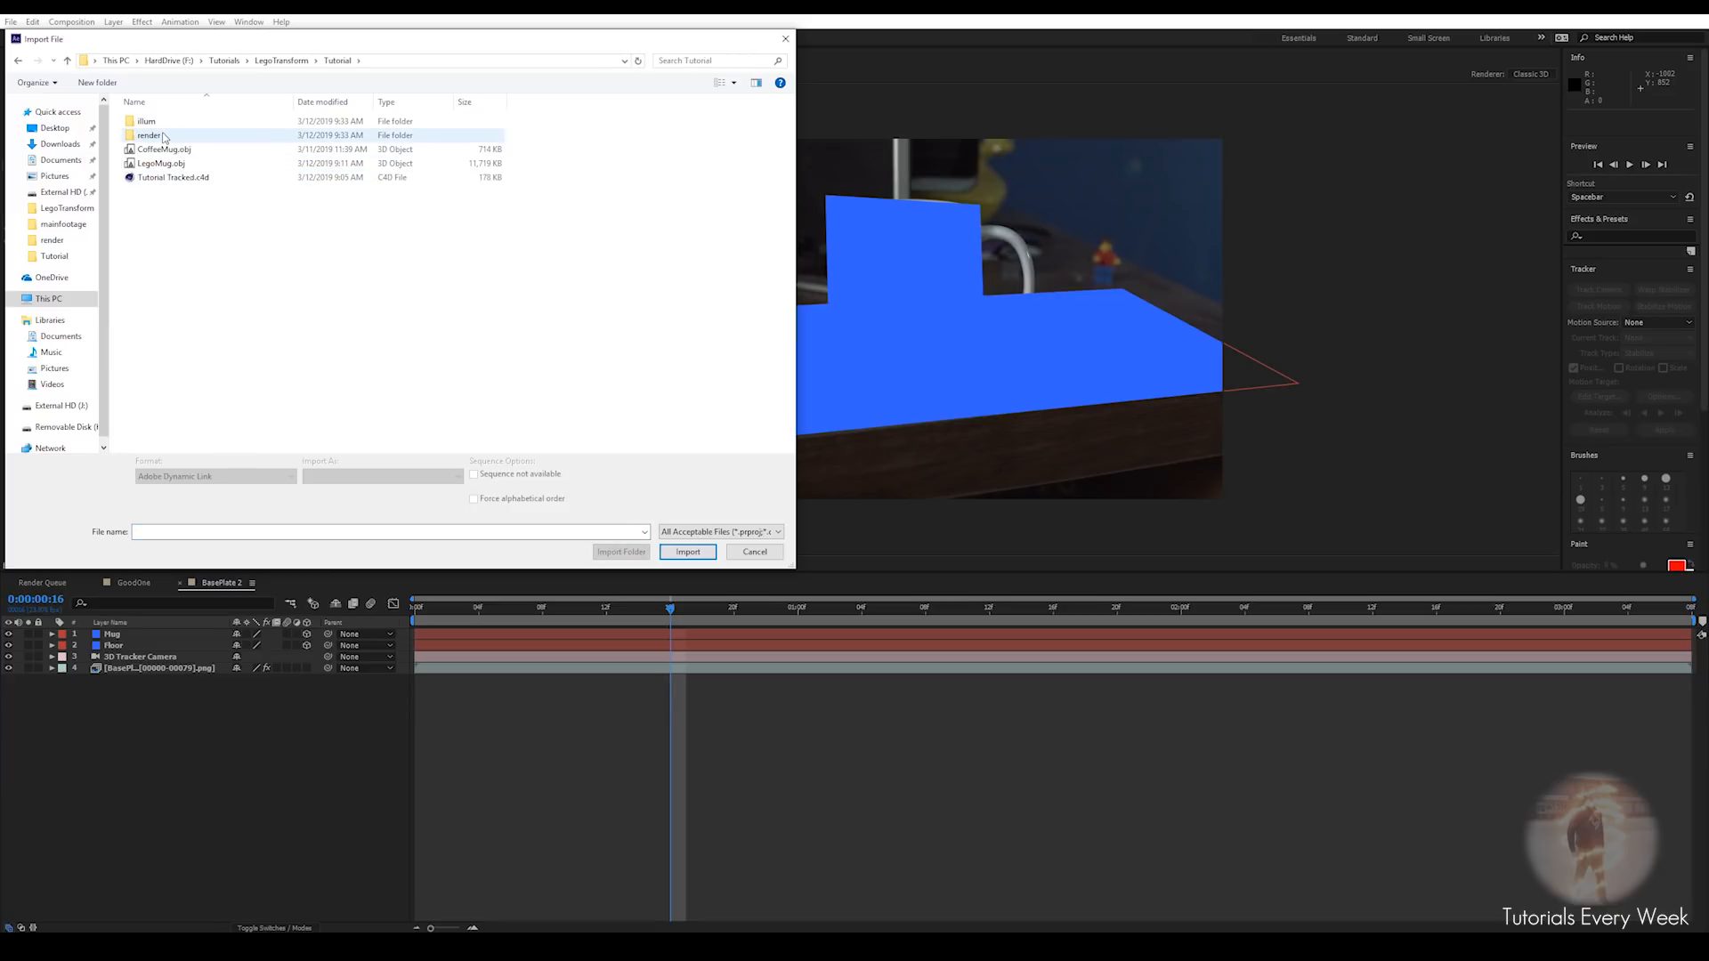
{"action": "key", "text": "alt+Left"}
{"action": "double_click", "coordinate": [159, 176]}
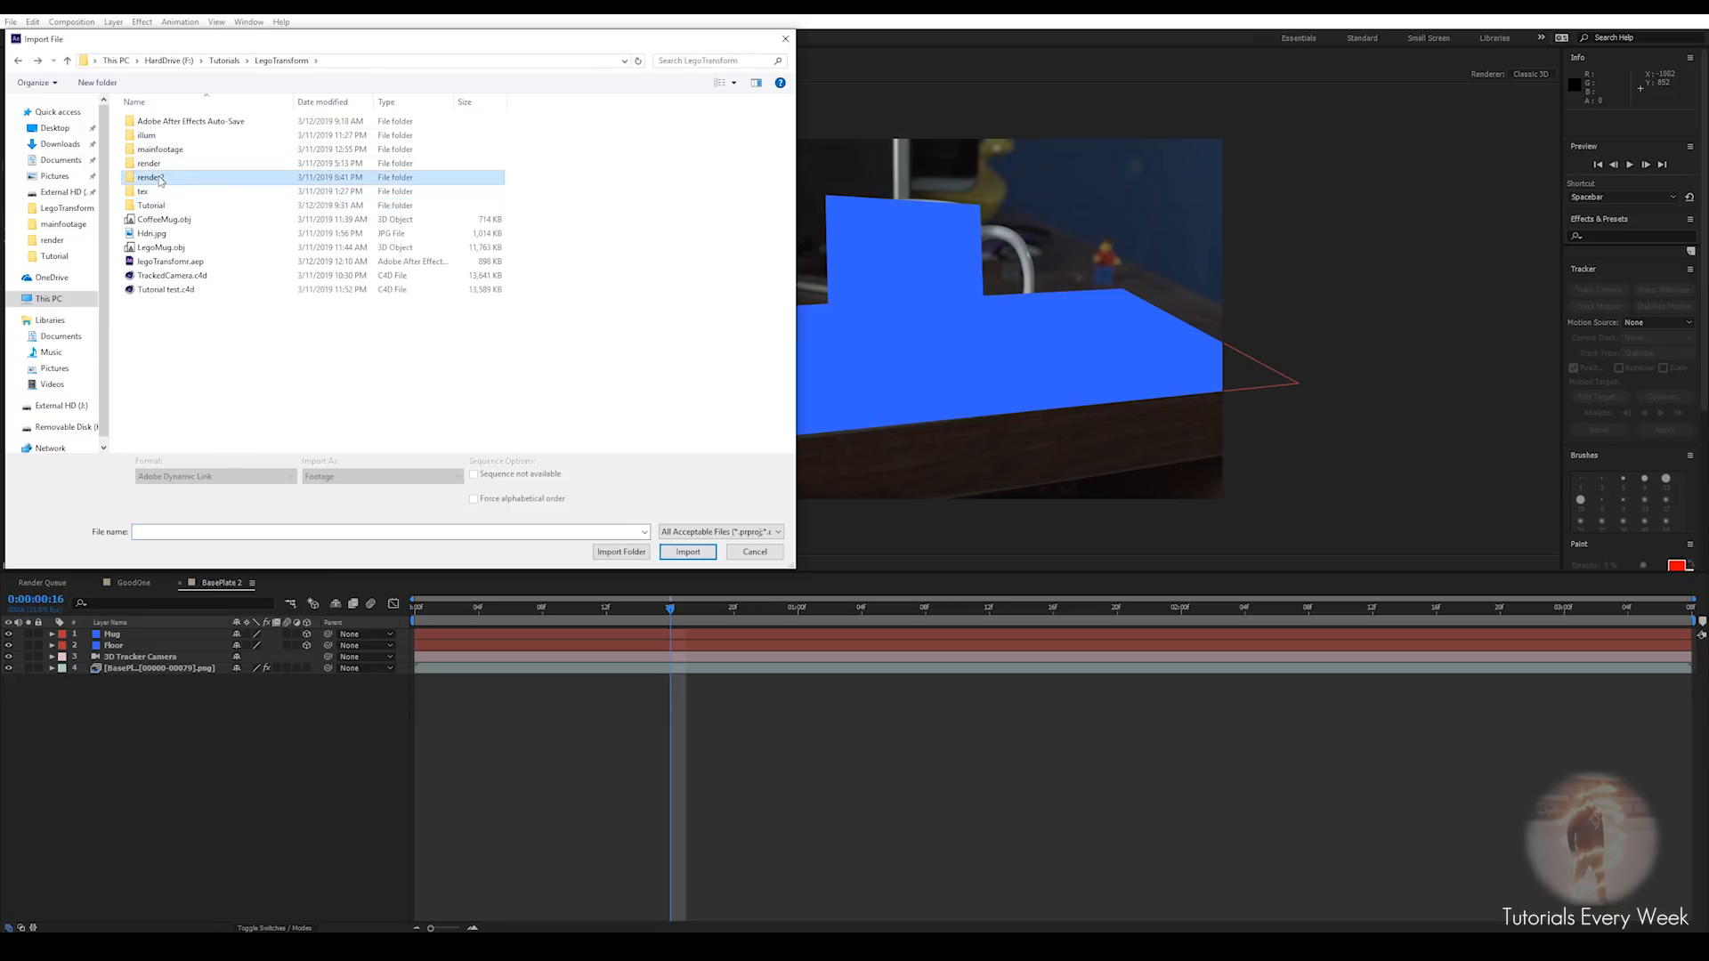
{"action": "left_click", "coordinate": [164, 147]}
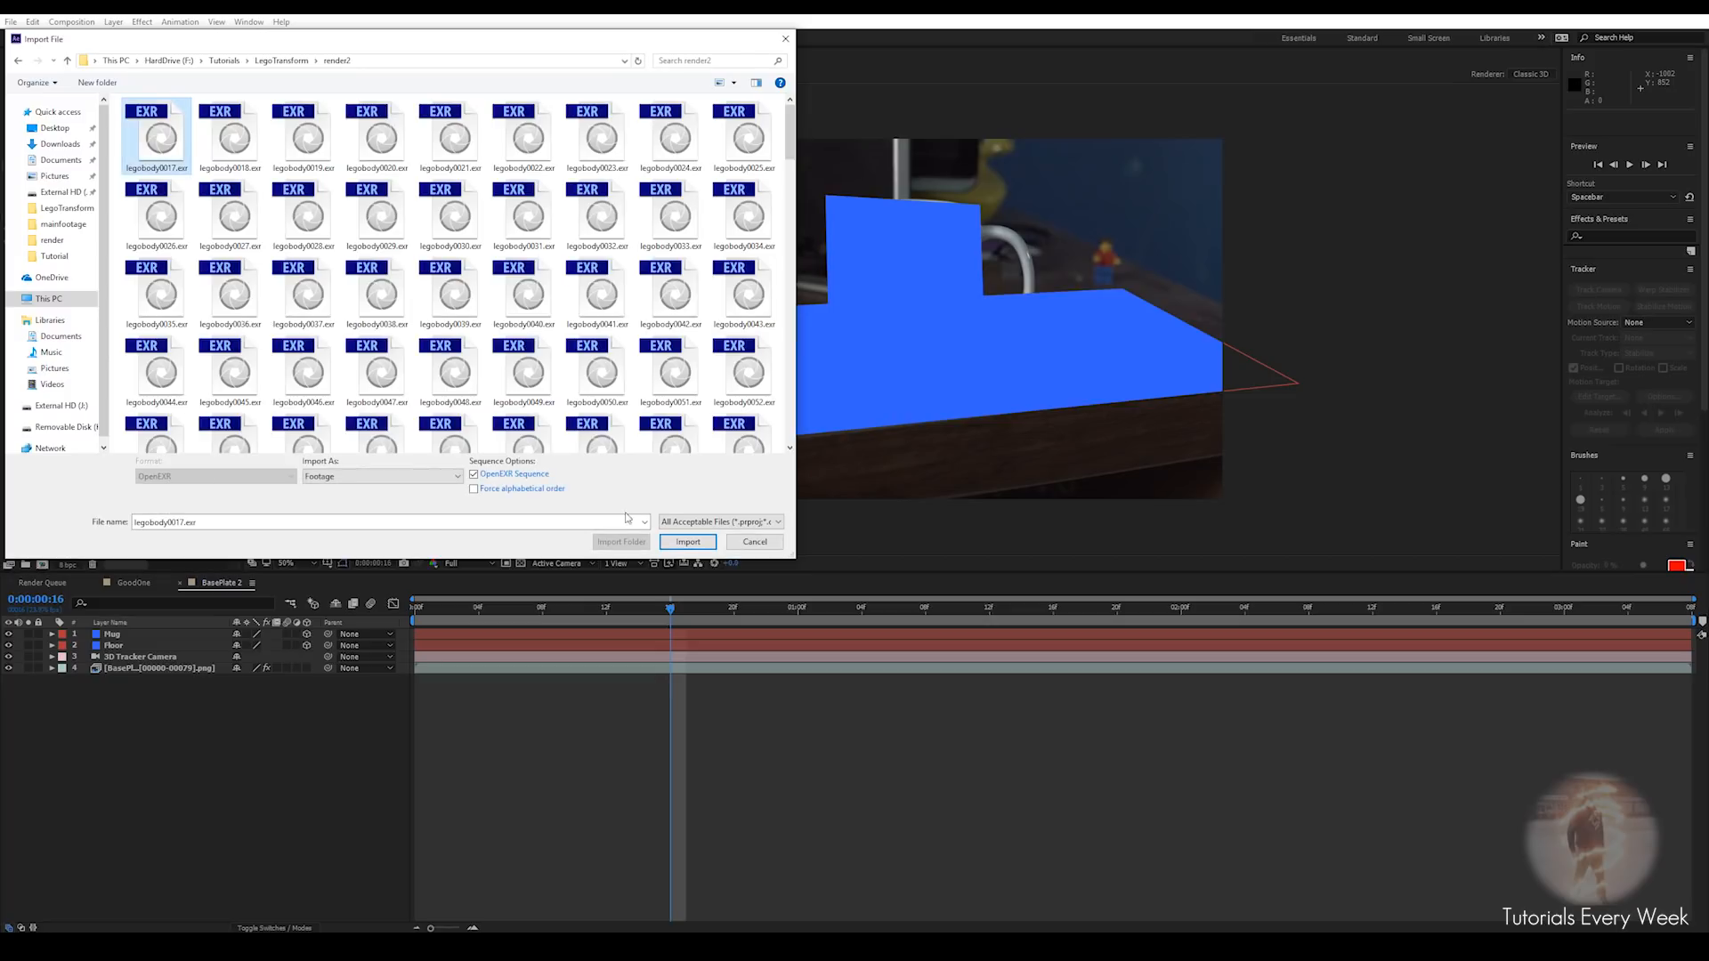
{"action": "left_click", "coordinate": [687, 552]}
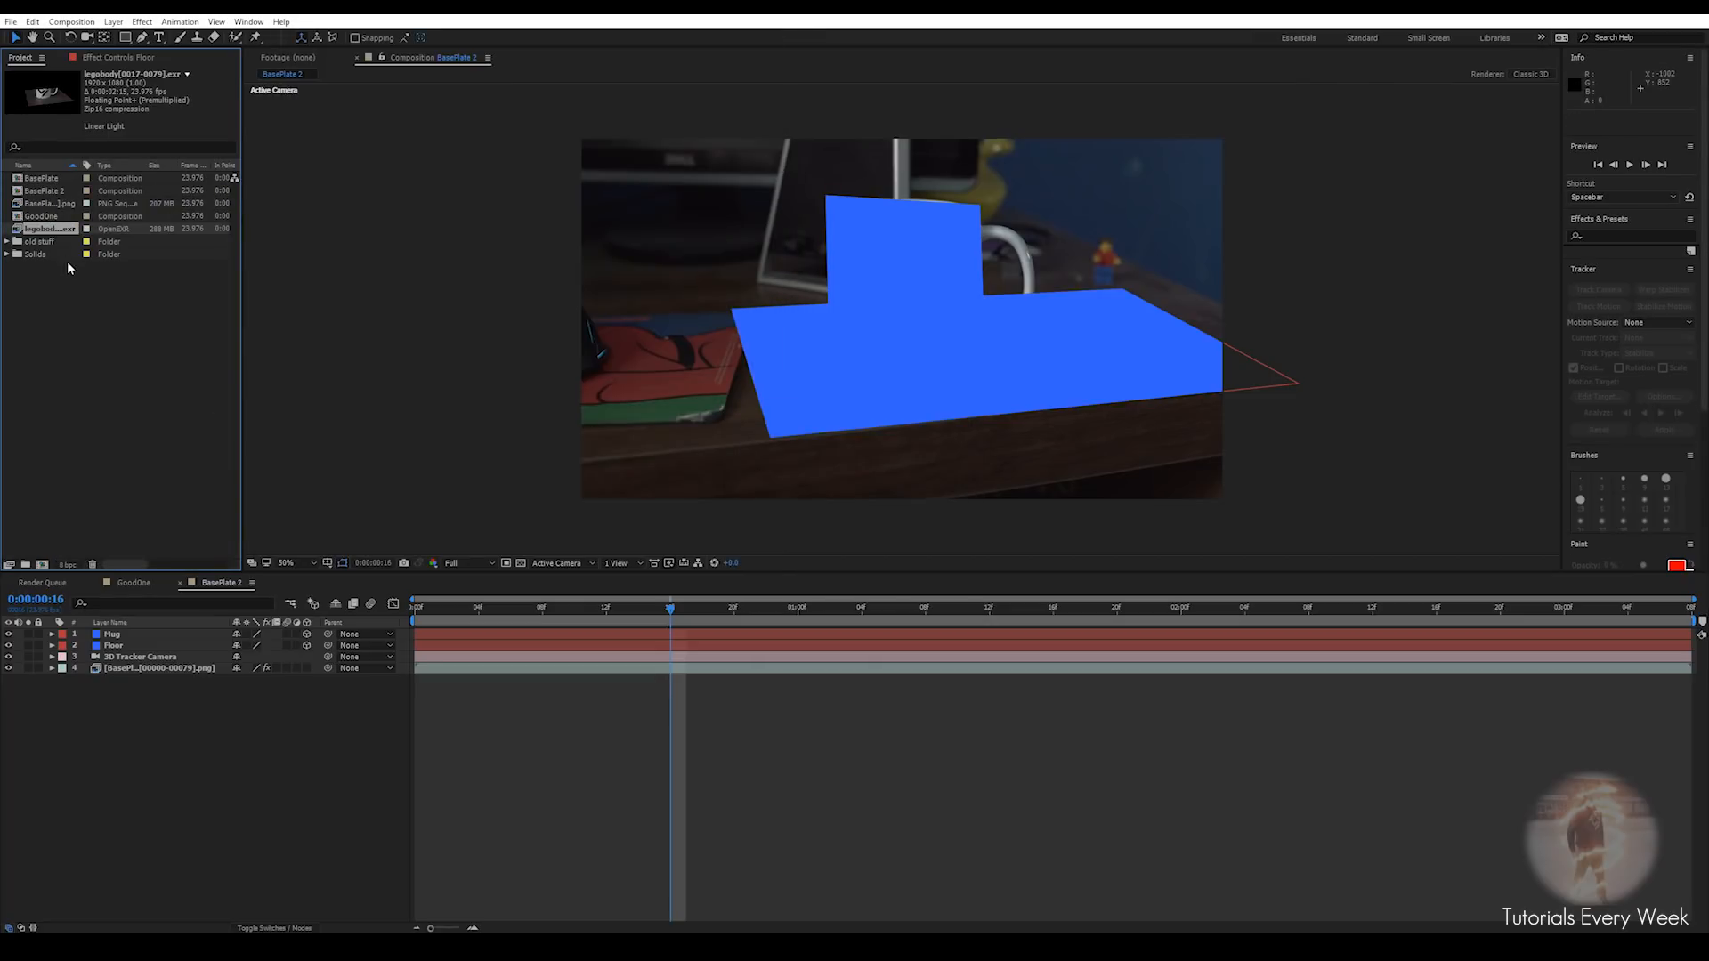
Import the multpass_object_1 PNG sequence from the render2 folder
{"action": "double_click", "coordinate": [57, 273]}
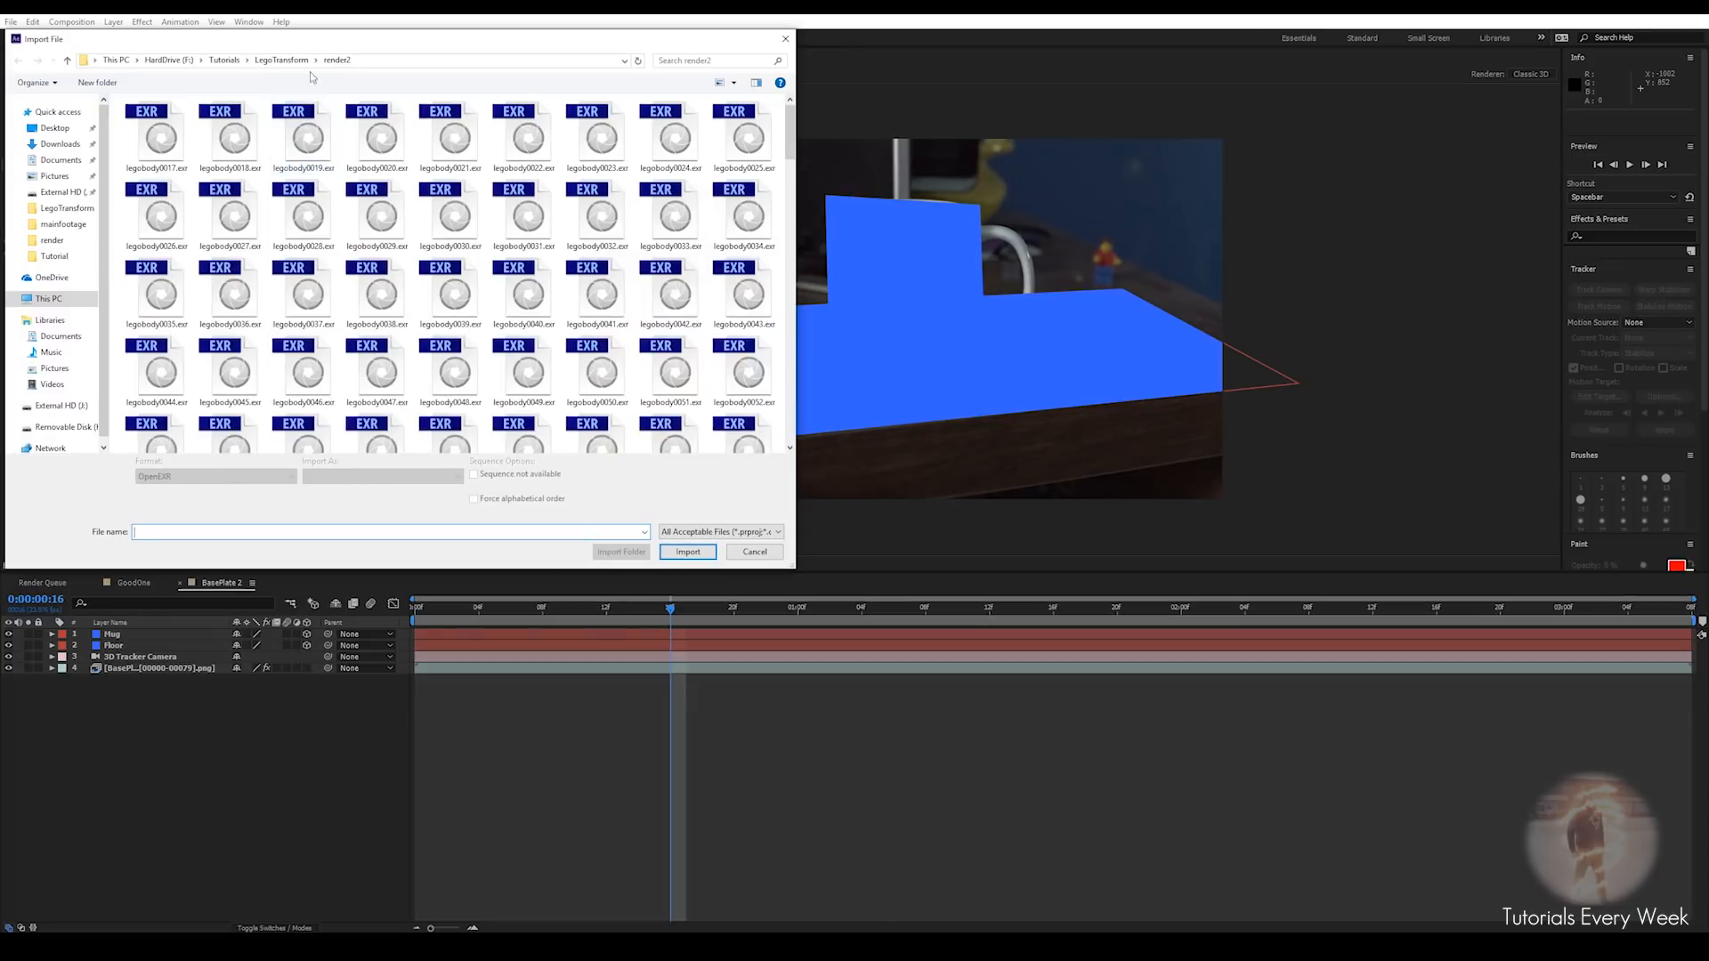
{"action": "scroll", "coordinate": [382, 267], "scroll_direction": "down", "scroll_amount": 15}
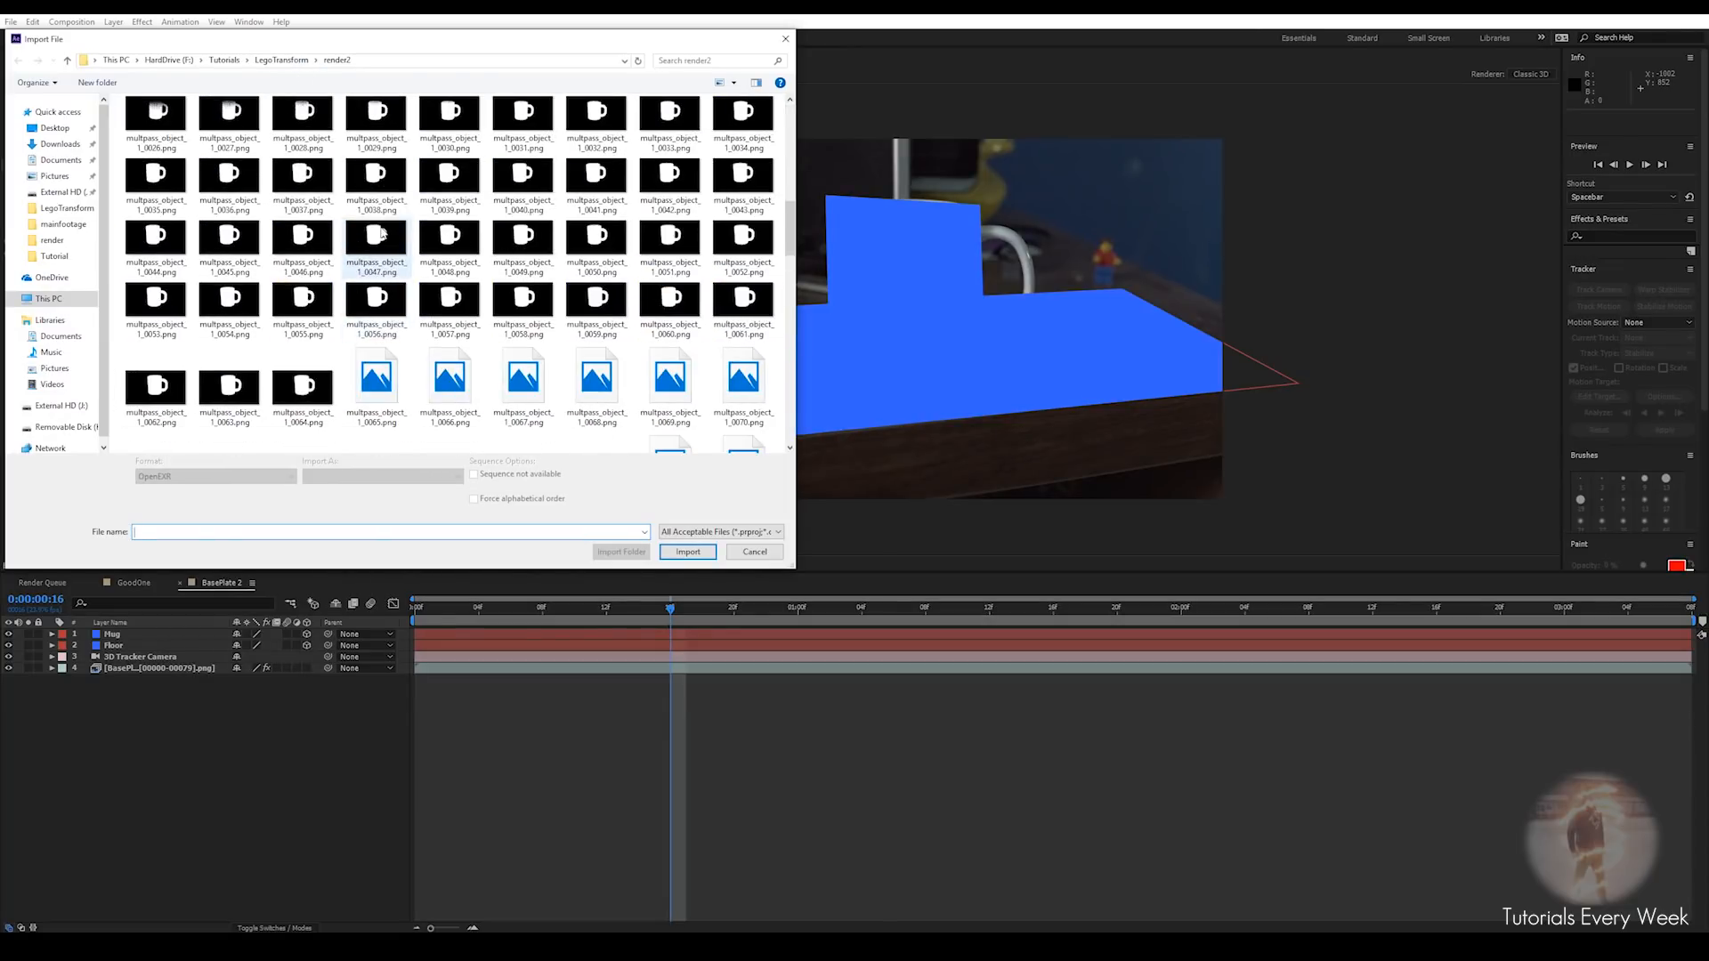
{"action": "left_click", "coordinate": [375, 183]}
{"action": "left_click", "coordinate": [688, 542]}
Import the multpass_ref PNG sequence from the render2 folder
{"action": "double_click", "coordinate": [183, 431]}
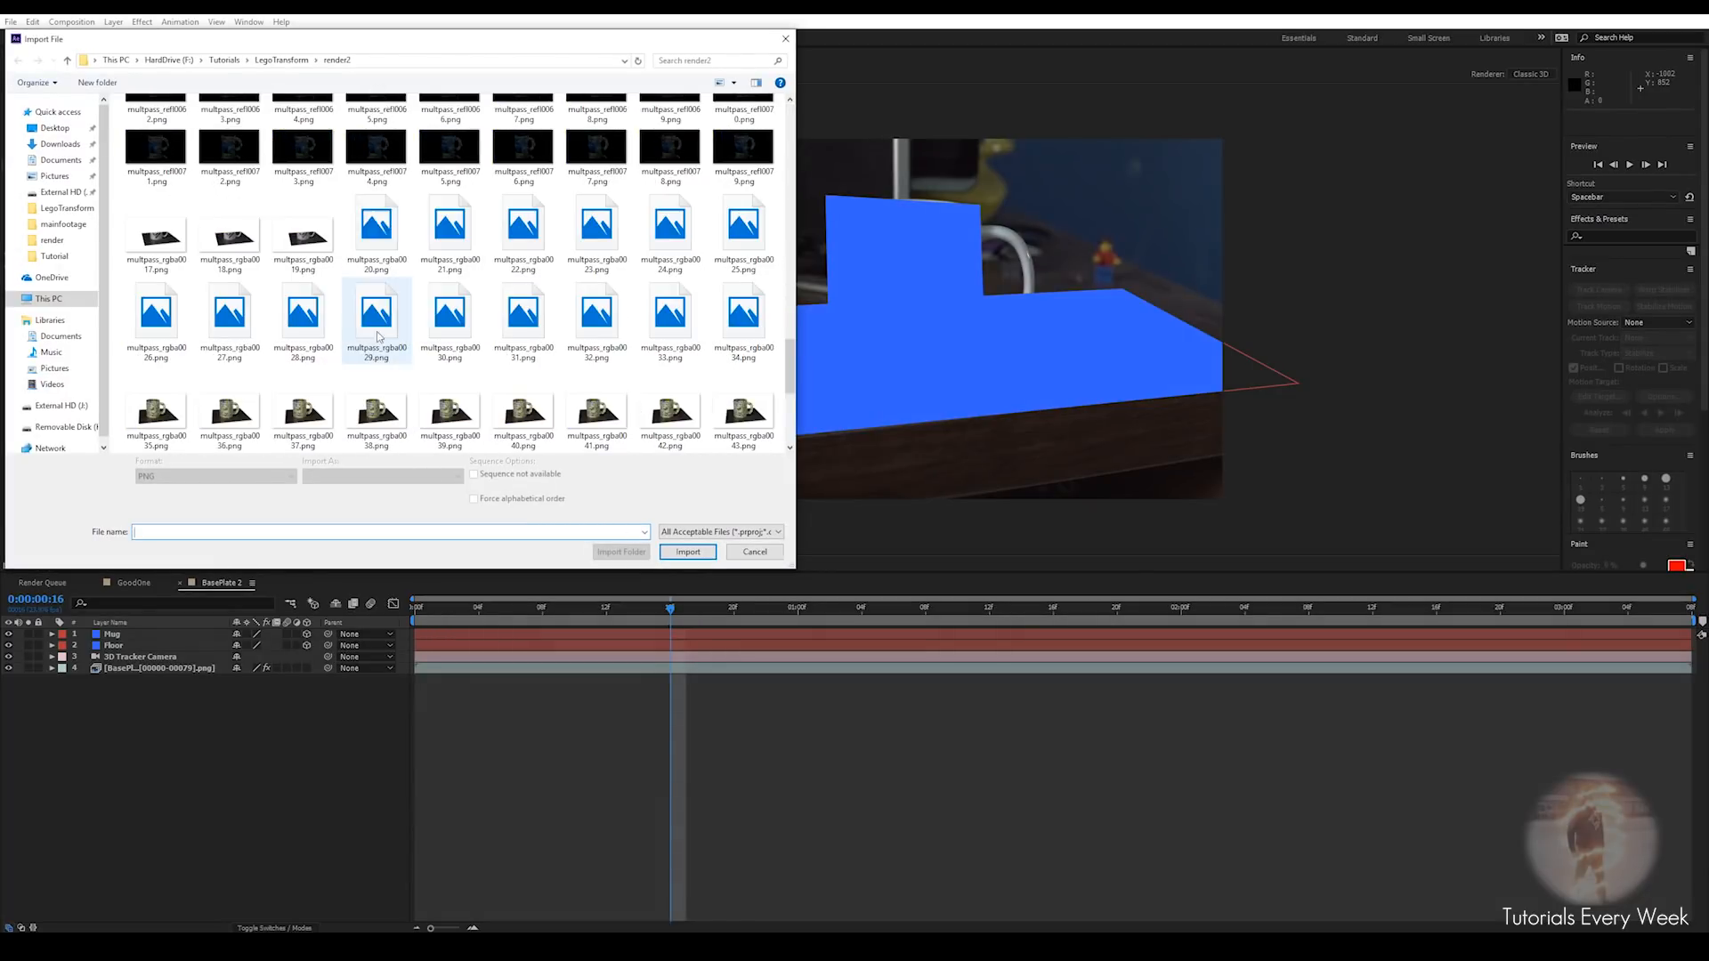
{"action": "scroll", "coordinate": [383, 183], "scroll_direction": "up", "scroll_amount": 2}
{"action": "left_click", "coordinate": [375, 242]}
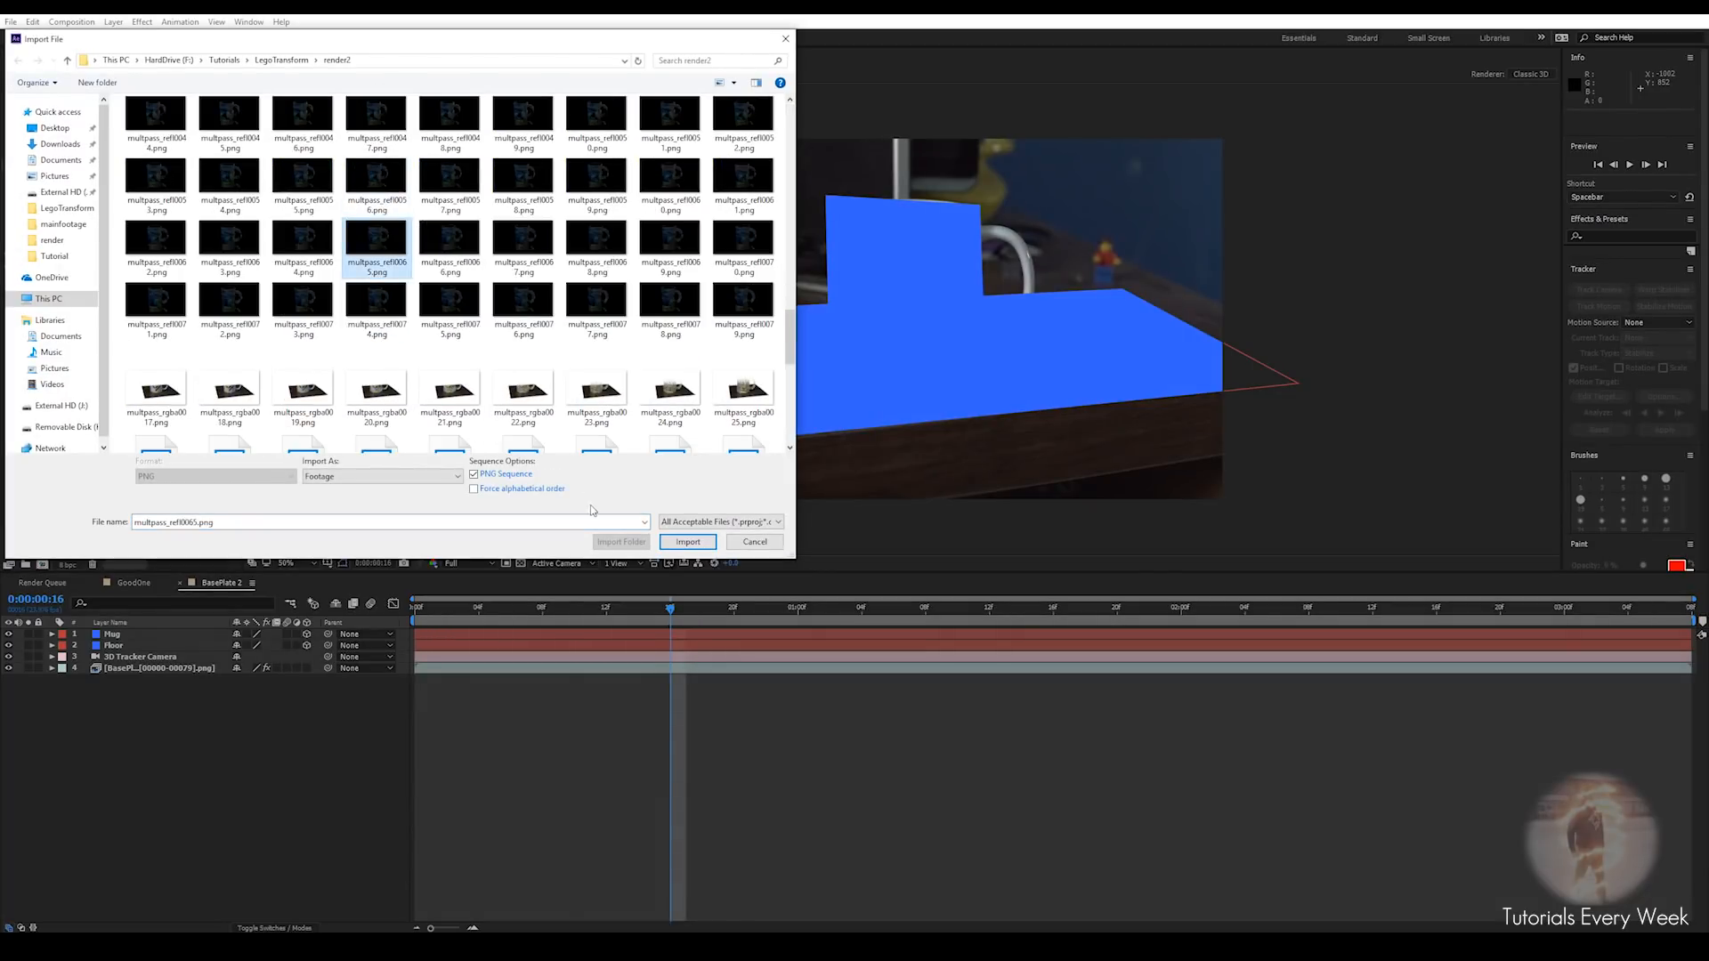
{"action": "left_click", "coordinate": [687, 543]}
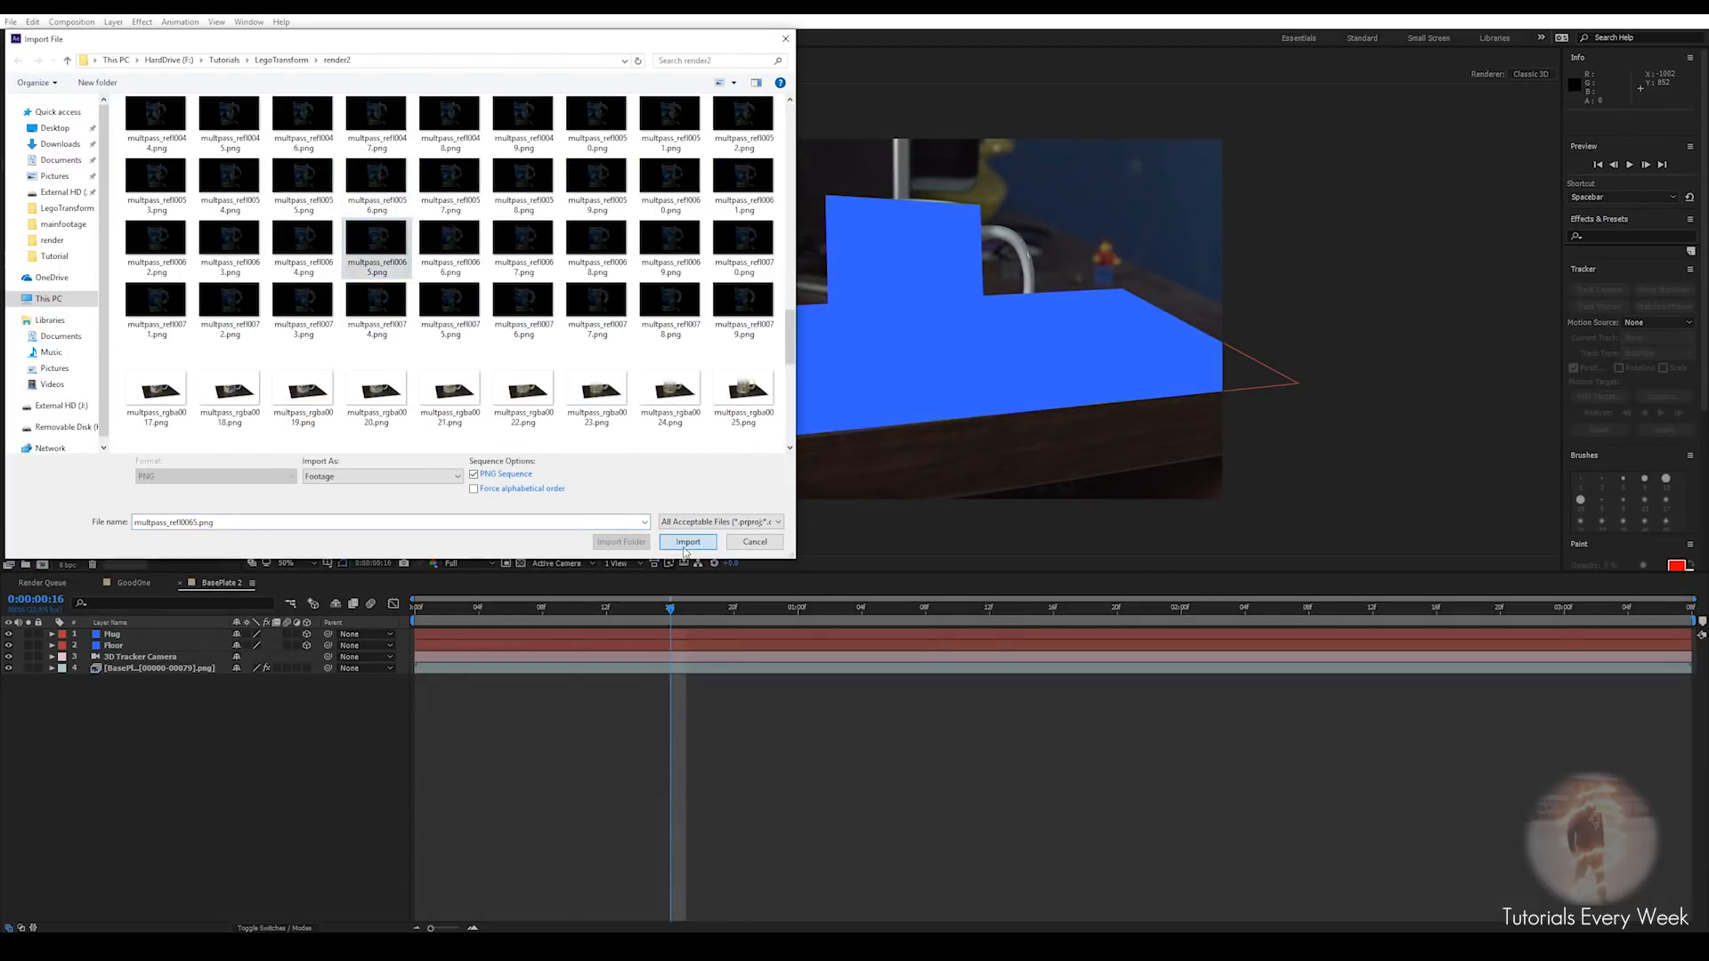
Rename the legobody sequence as Main and the multpass_object_1 sequence as alpha
{"action": "left_click", "coordinate": [40, 232]}
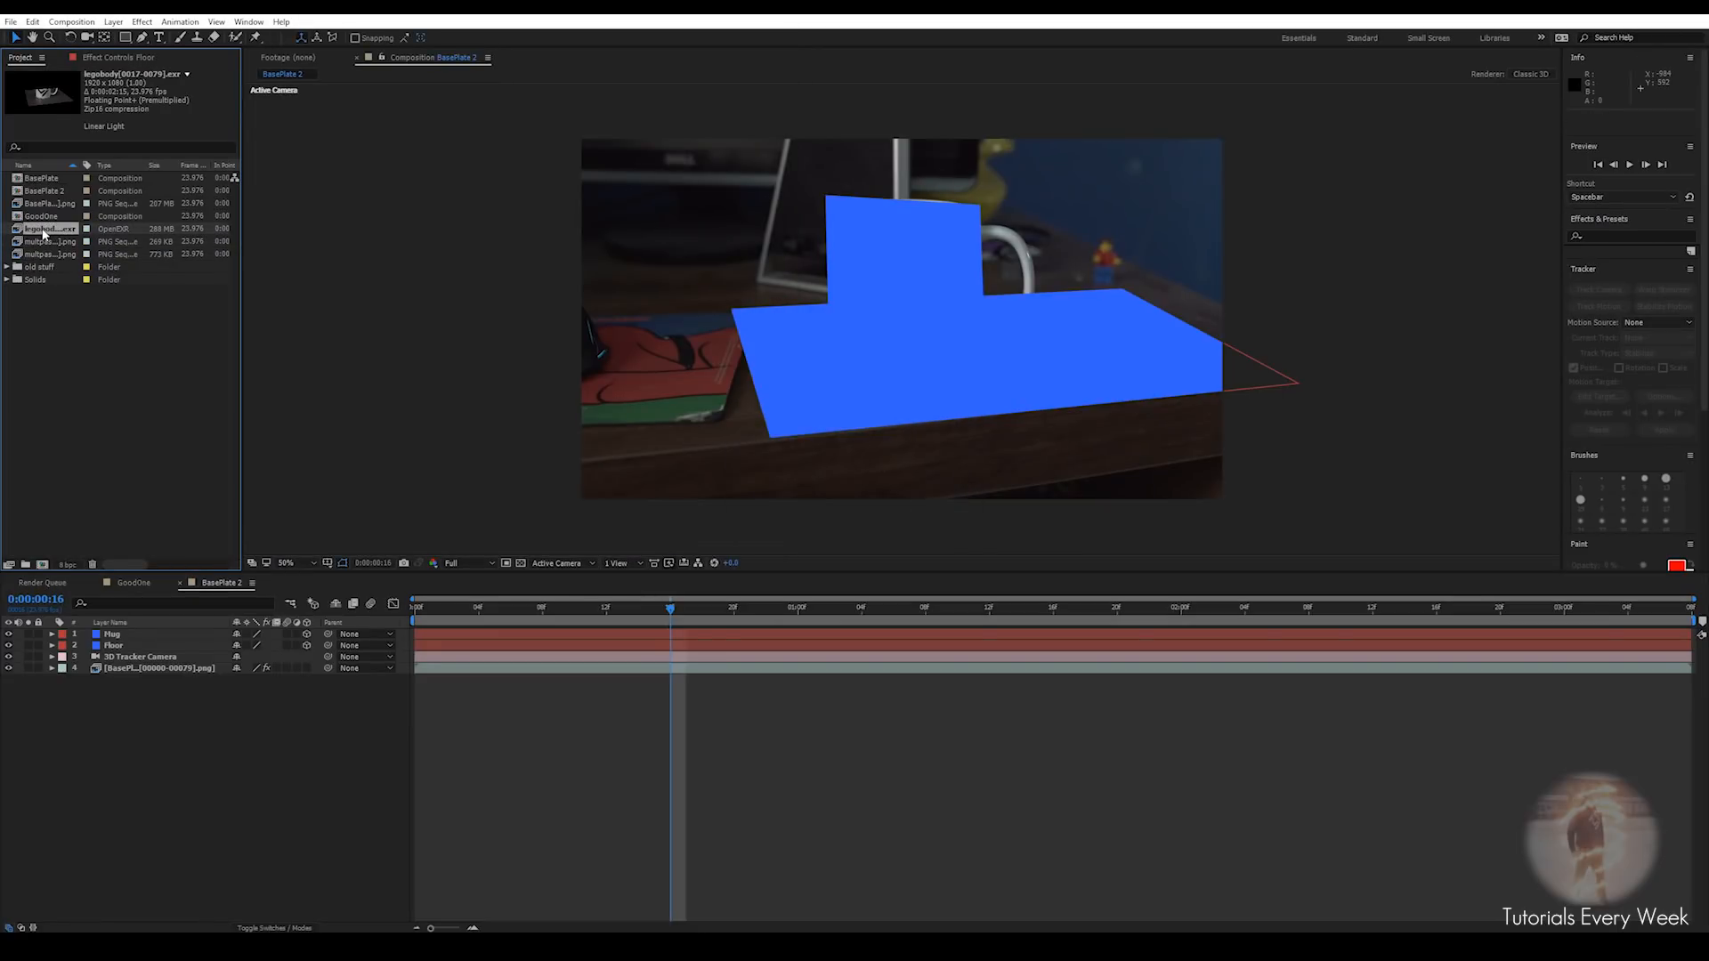
{"action": "key", "text": "Return"}
{"action": "type", "text": "Main"}
{"action": "key", "text": "Return"}
{"action": "left_click", "coordinate": [54, 242]}
{"action": "key", "text": "Return"}
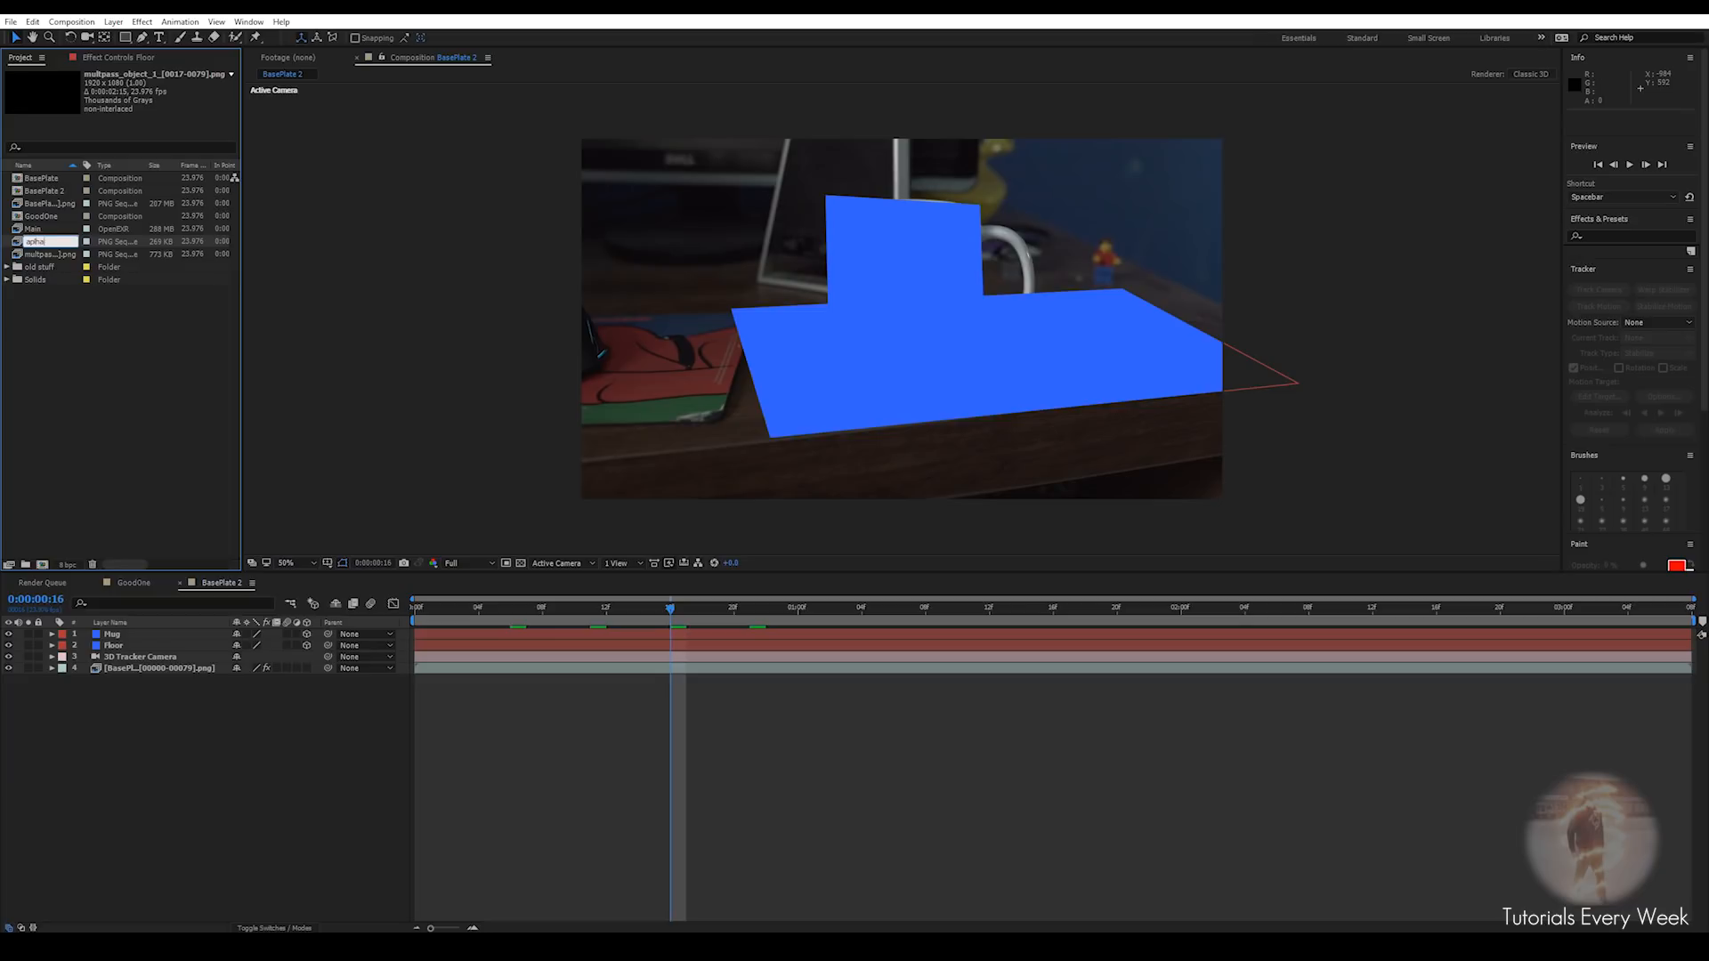
{"action": "type", "text": "alpha"}
{"action": "key", "text": "Return"}
Rename the multpass_ref sequence as reflection
{"action": "left_click", "coordinate": [54, 255]}
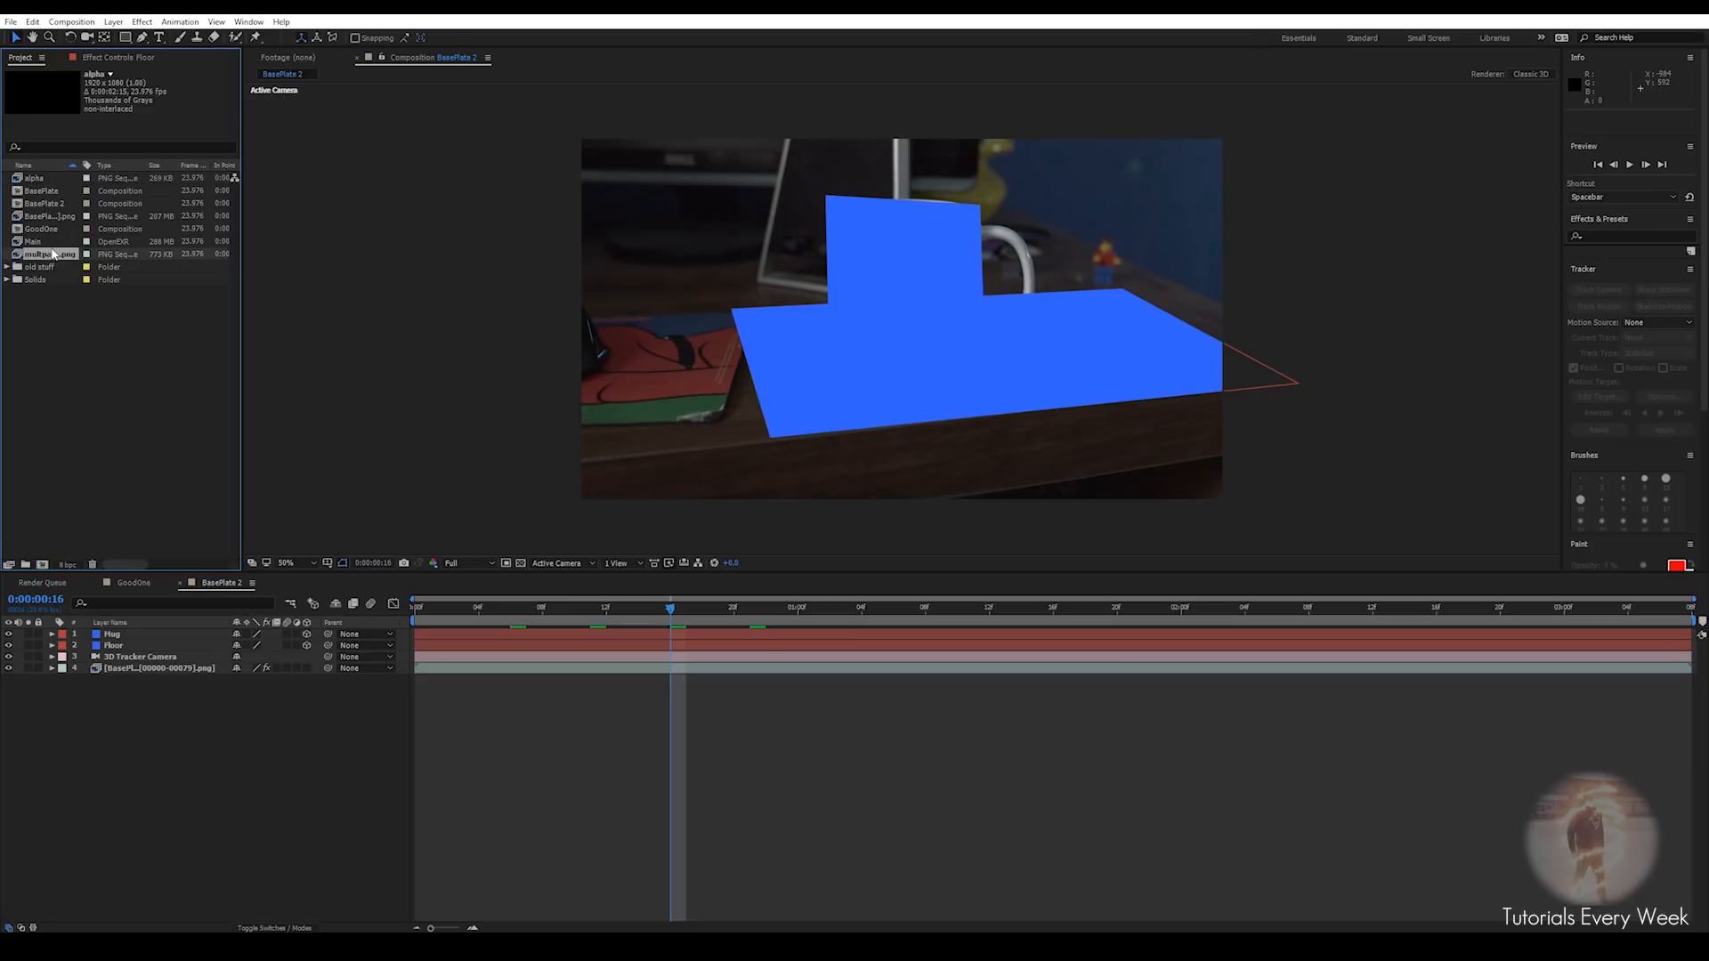
{"action": "key", "text": "Return"}
{"action": "type", "text": "reflection"}
{"action": "key", "text": "Return"}
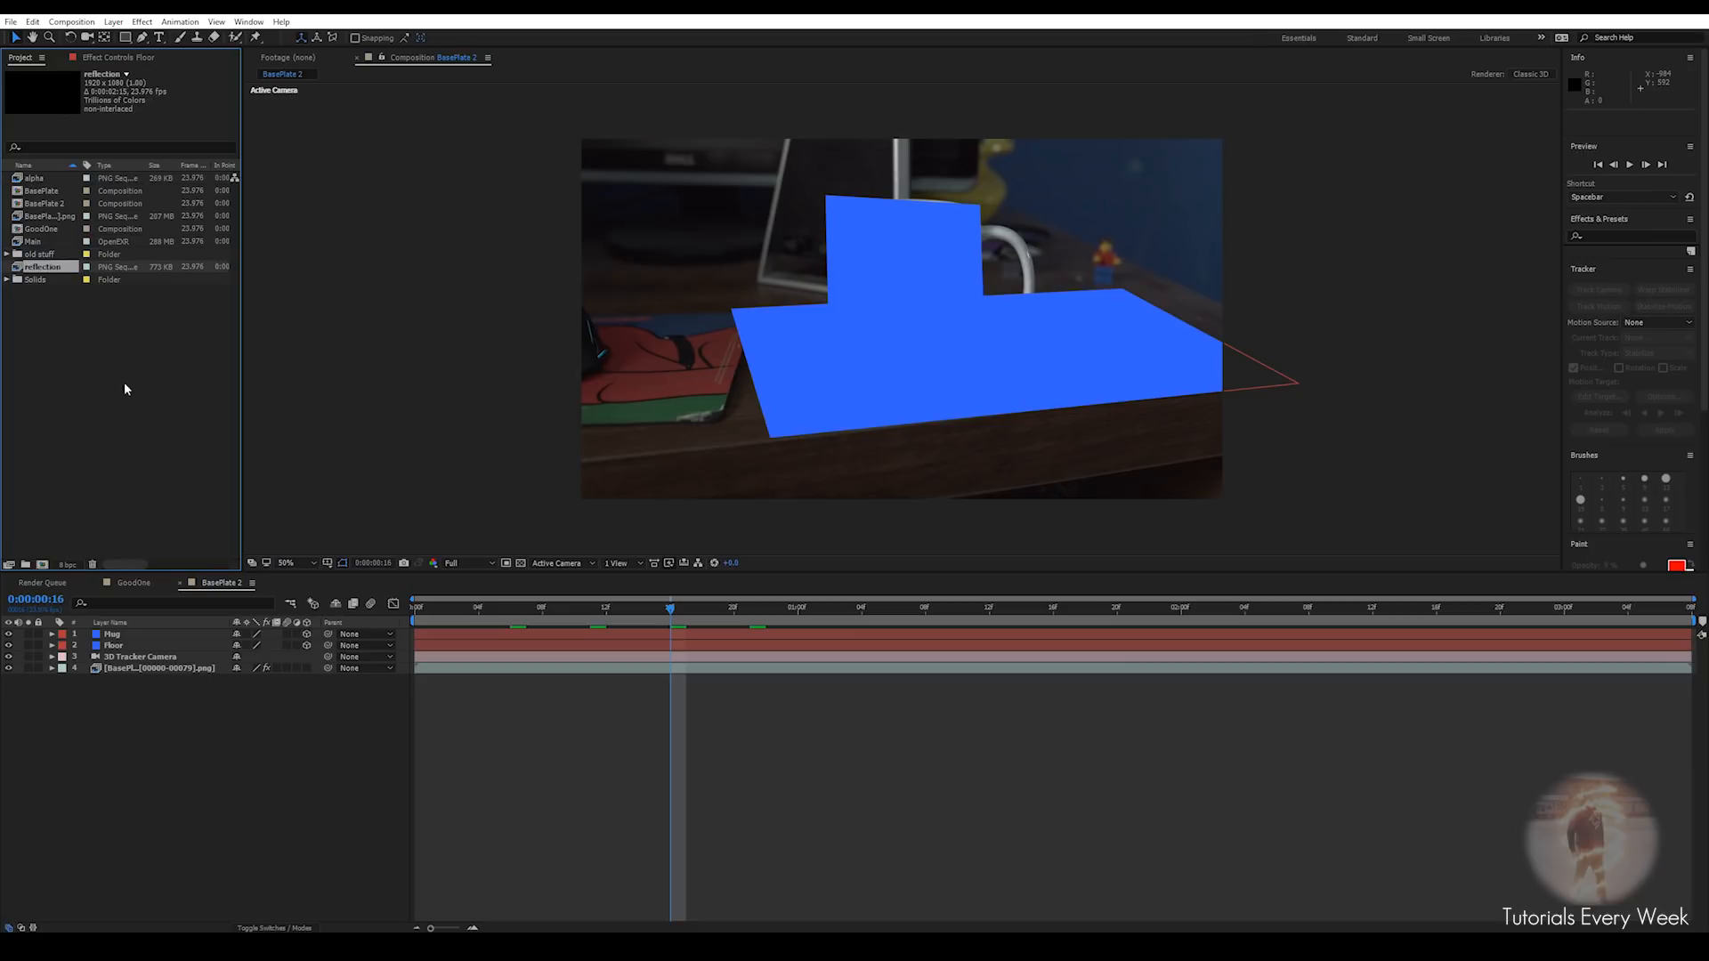
Hide the Mug and Floor layers and place alpha, Main and reflection above them in BasePlate 2, starting at frame 17
{"action": "left_click", "coordinate": [8, 645]}
{"action": "left_click", "coordinate": [8, 634]}
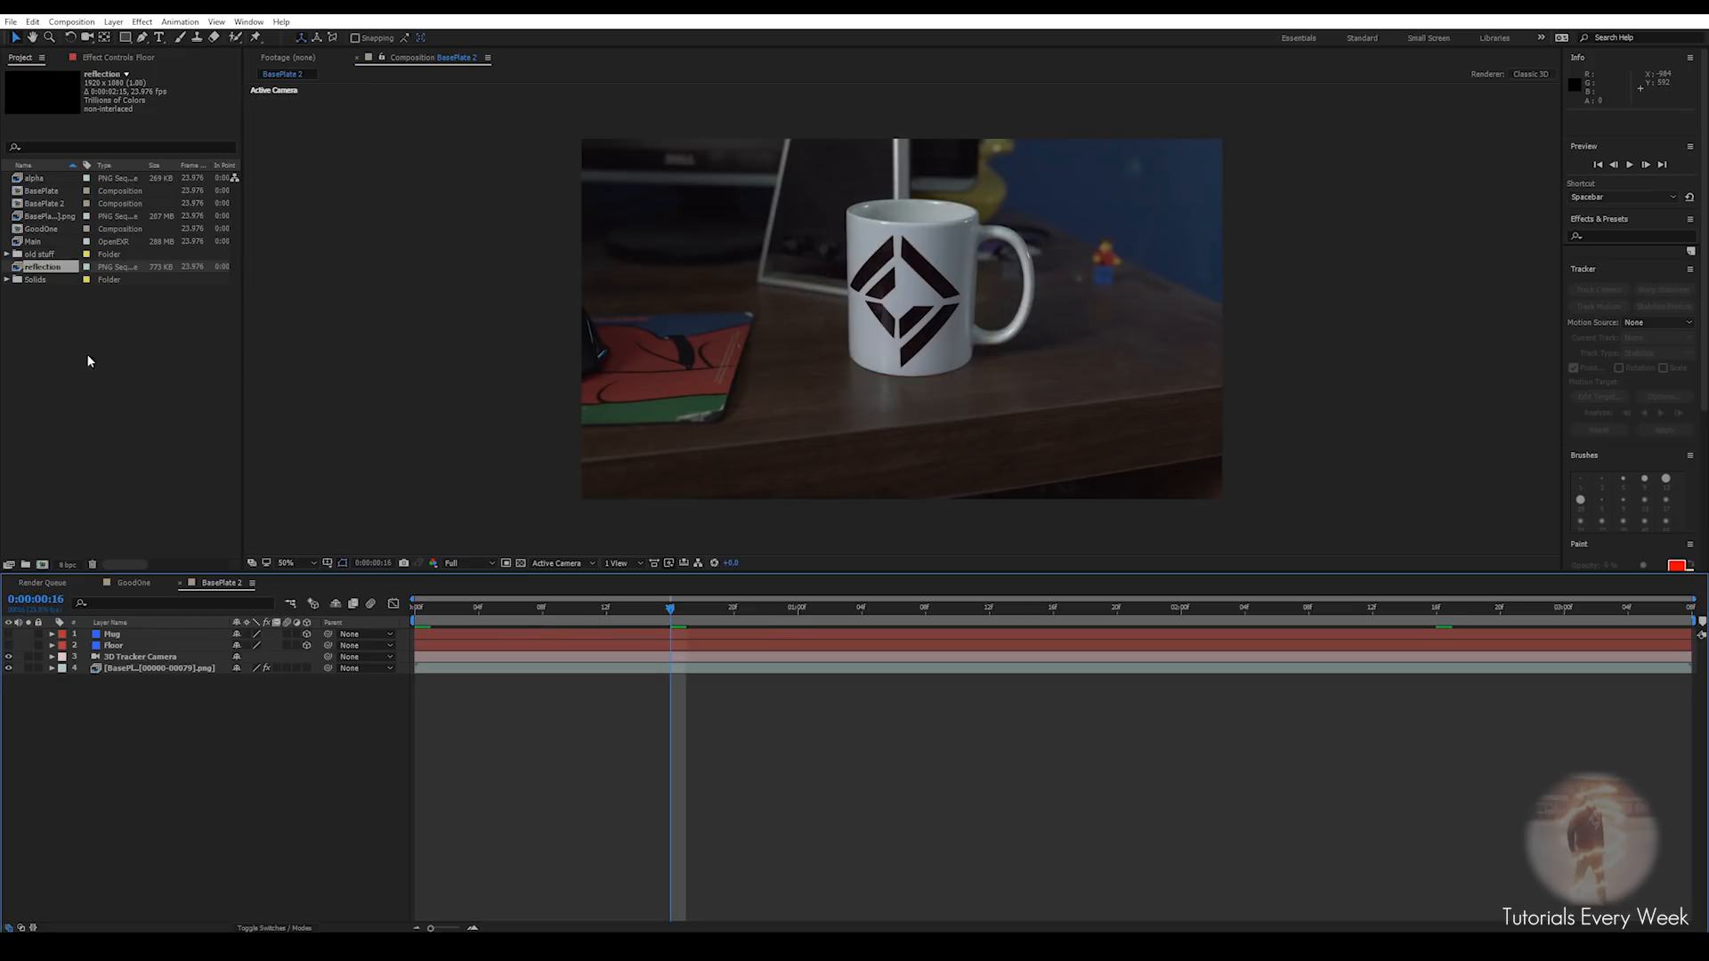
{"action": "left_click", "coordinate": [39, 177]}
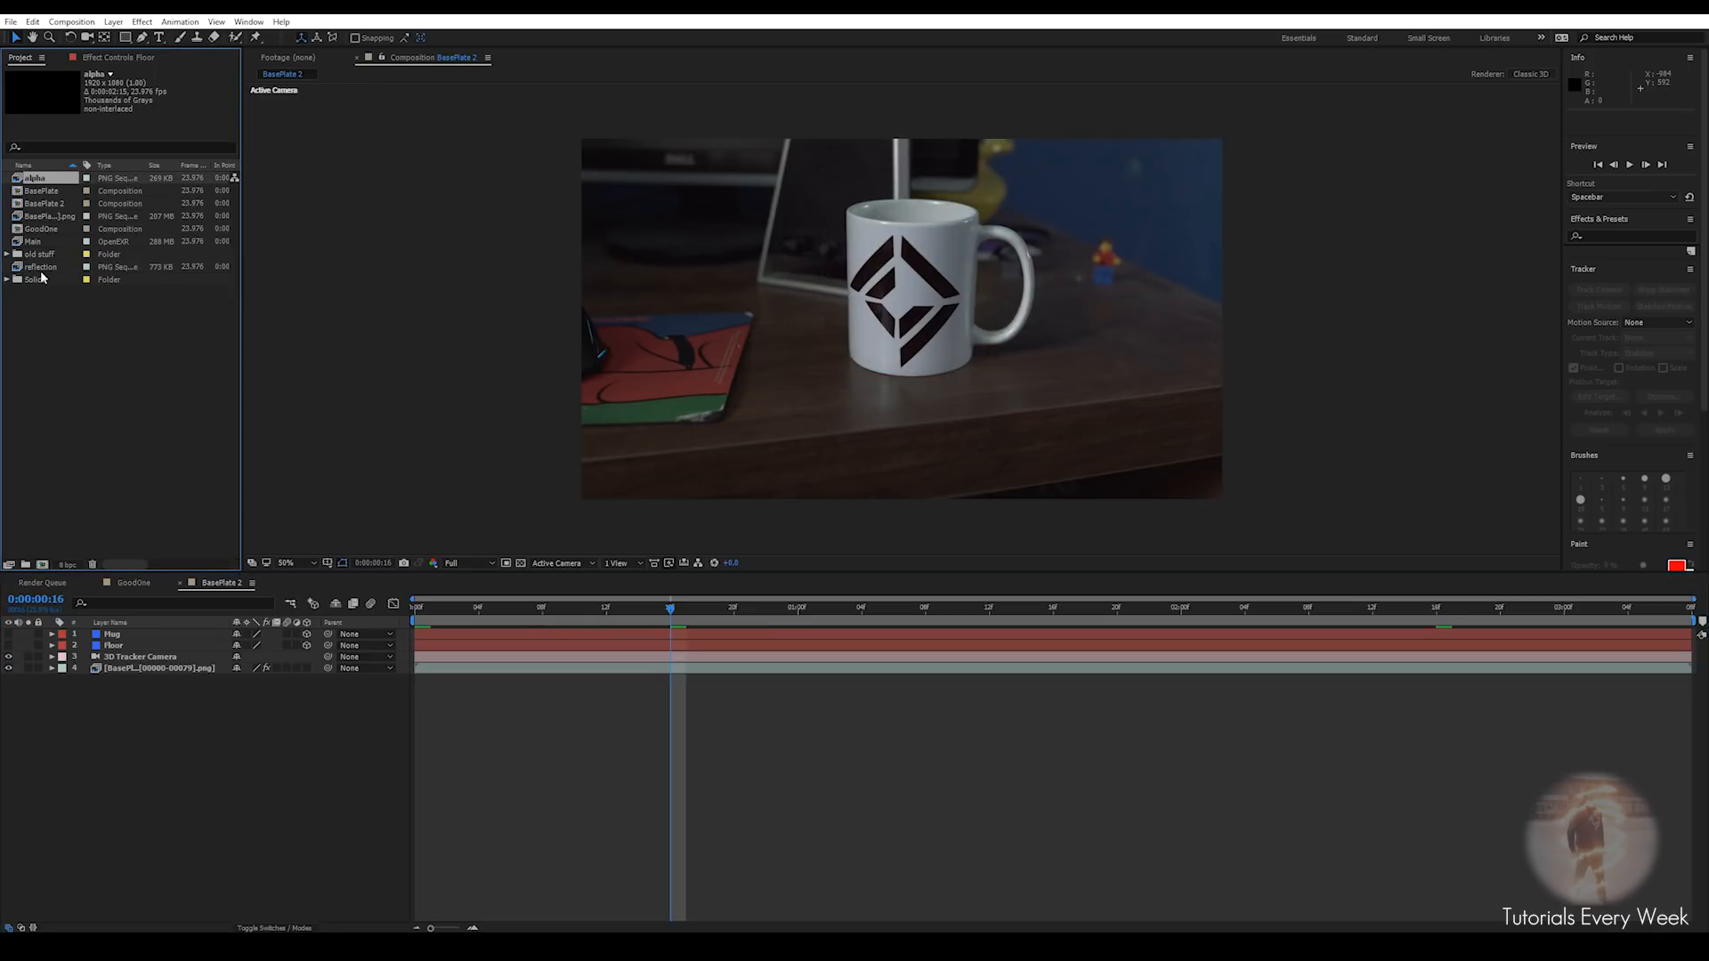
{"action": "left_click", "coordinate": [34, 241], "text": "ctrl"}
{"action": "left_click", "coordinate": [42, 267], "text": "ctrl"}
{"action": "left_click_drag", "start_coordinate": [34, 241], "coordinate": [122, 635]}
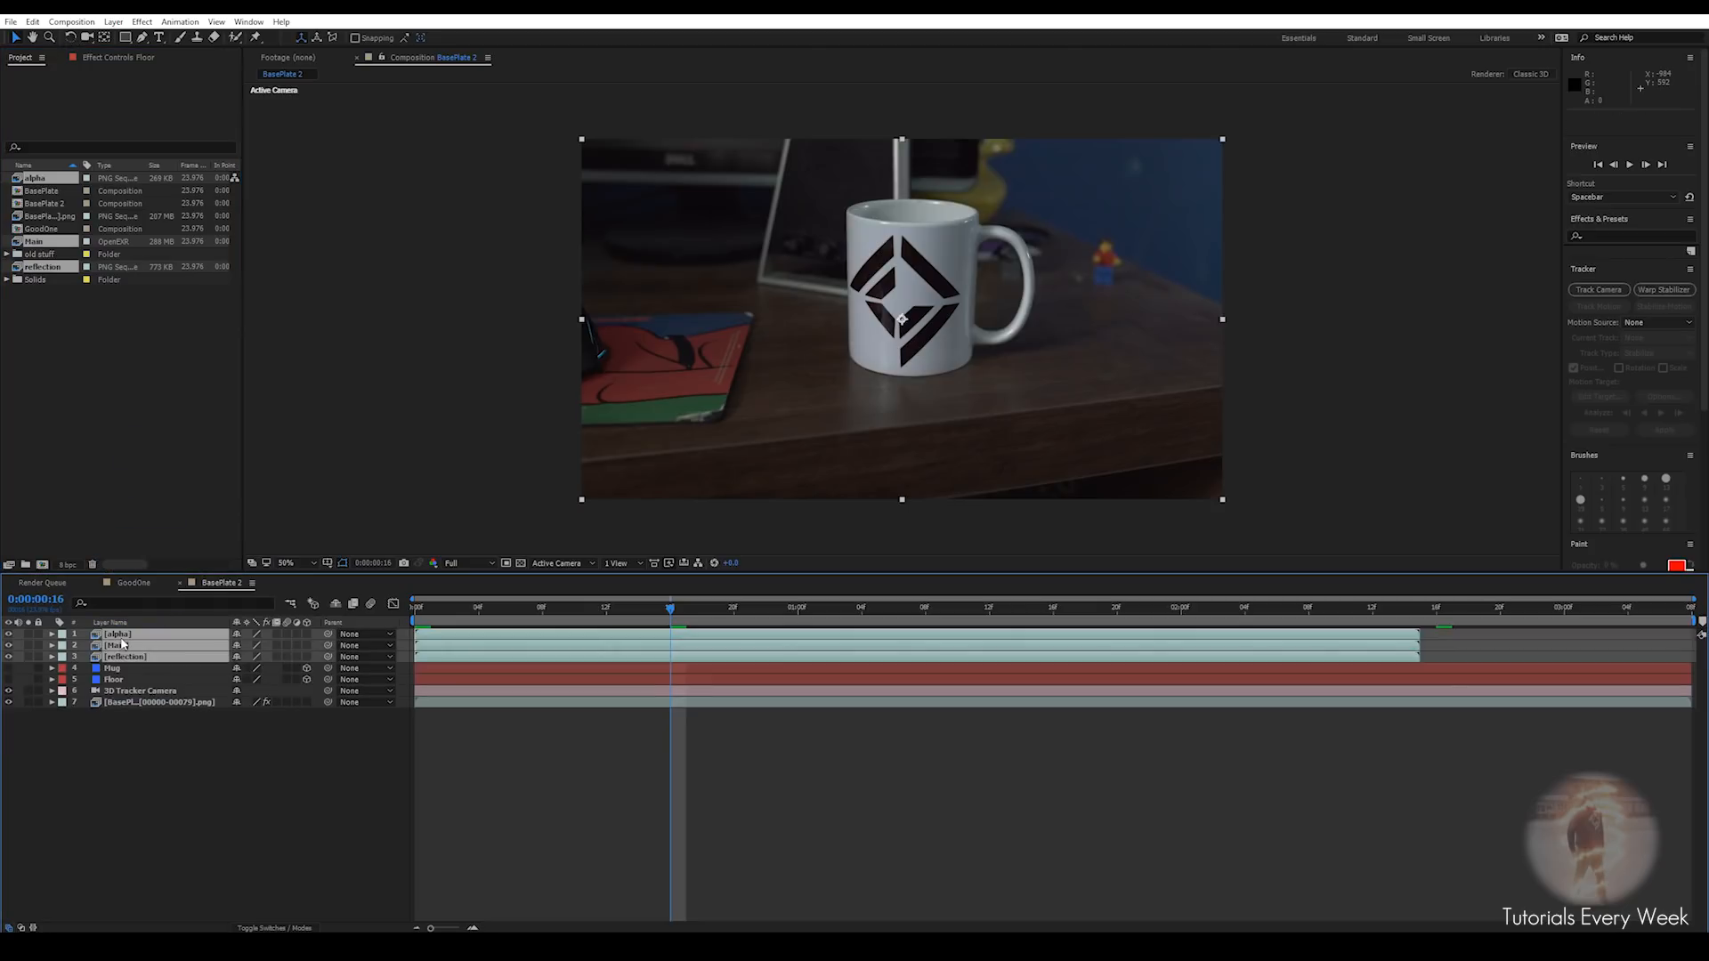
{"action": "left_click_drag", "start_coordinate": [459, 643], "coordinate": [724, 663]}
{"action": "left_click", "coordinate": [727, 721]}
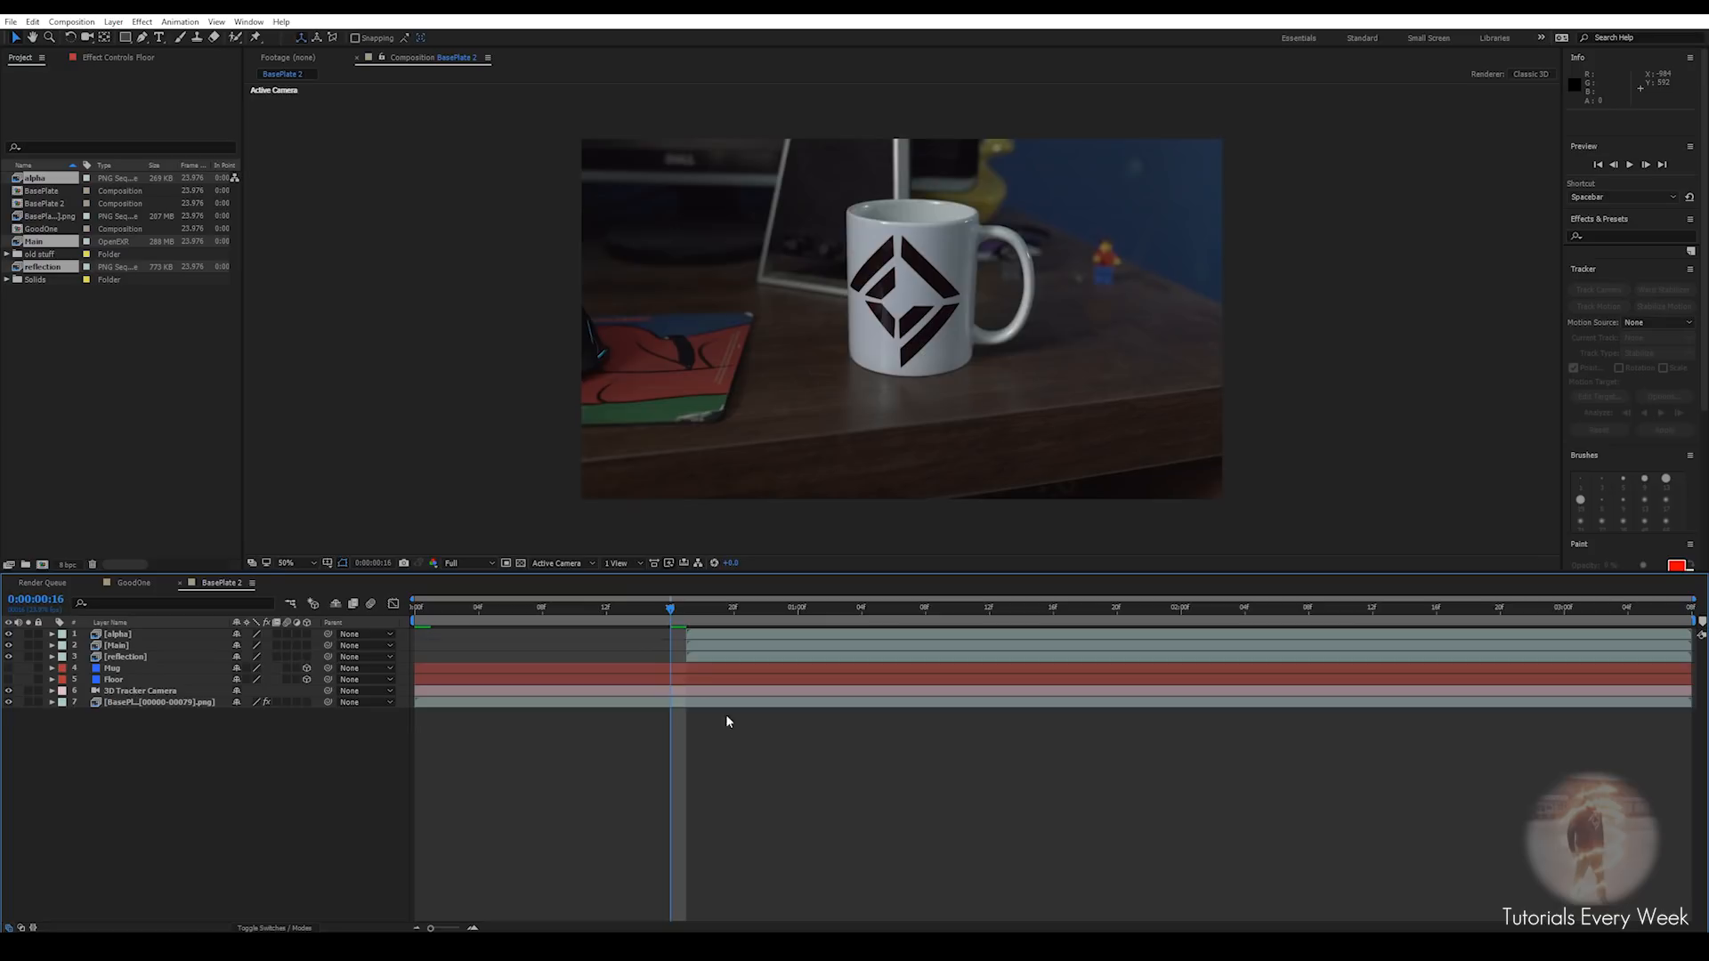
Set the Main layer's track matte to Luma Matte using the alpha layer
{"action": "left_click", "coordinate": [119, 645]}
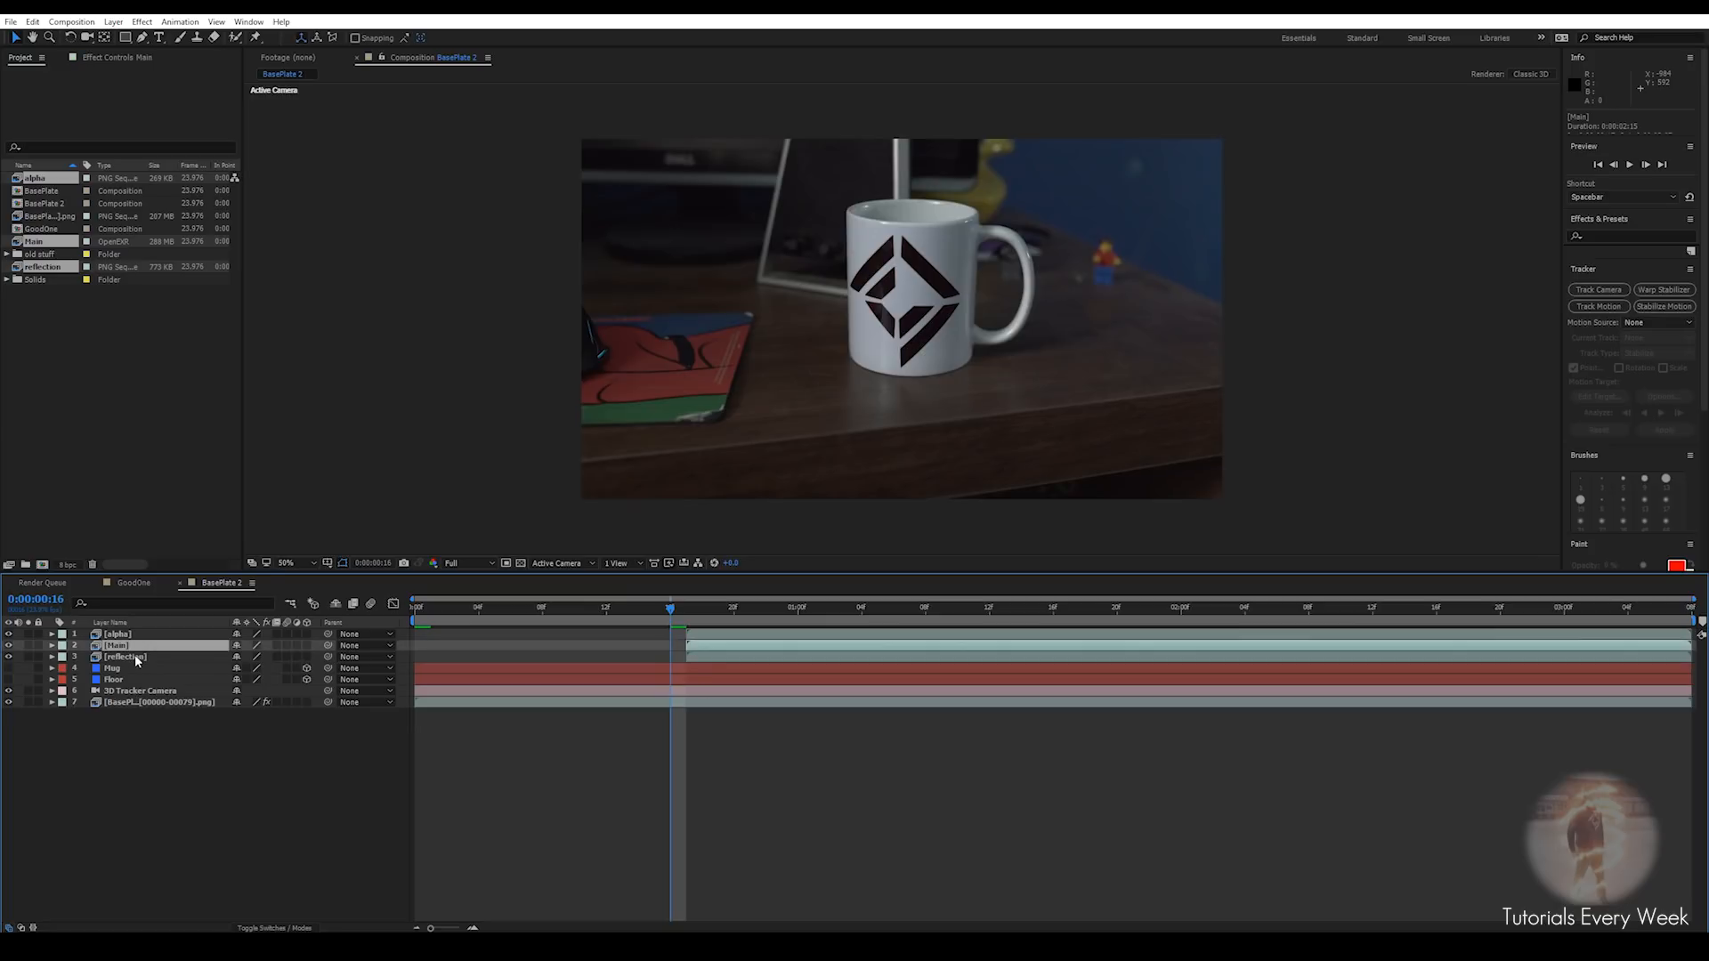
{"action": "left_click_drag", "start_coordinate": [664, 623], "coordinate": [1199, 632]}
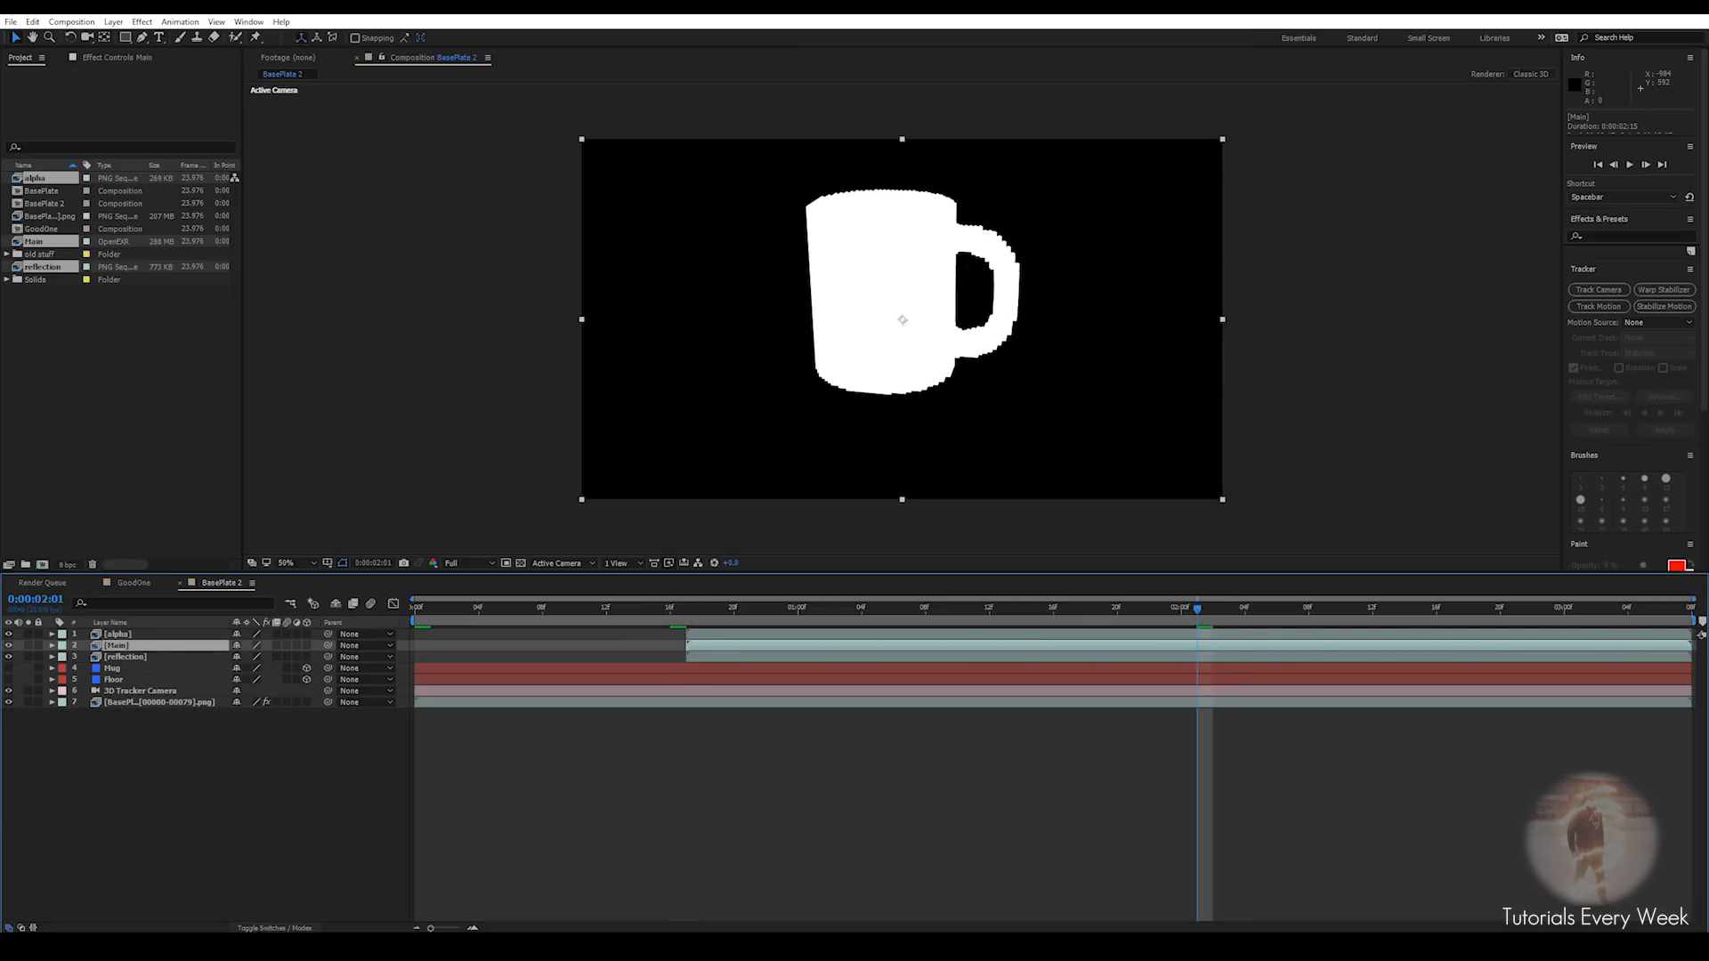
{"action": "left_click", "coordinate": [276, 928]}
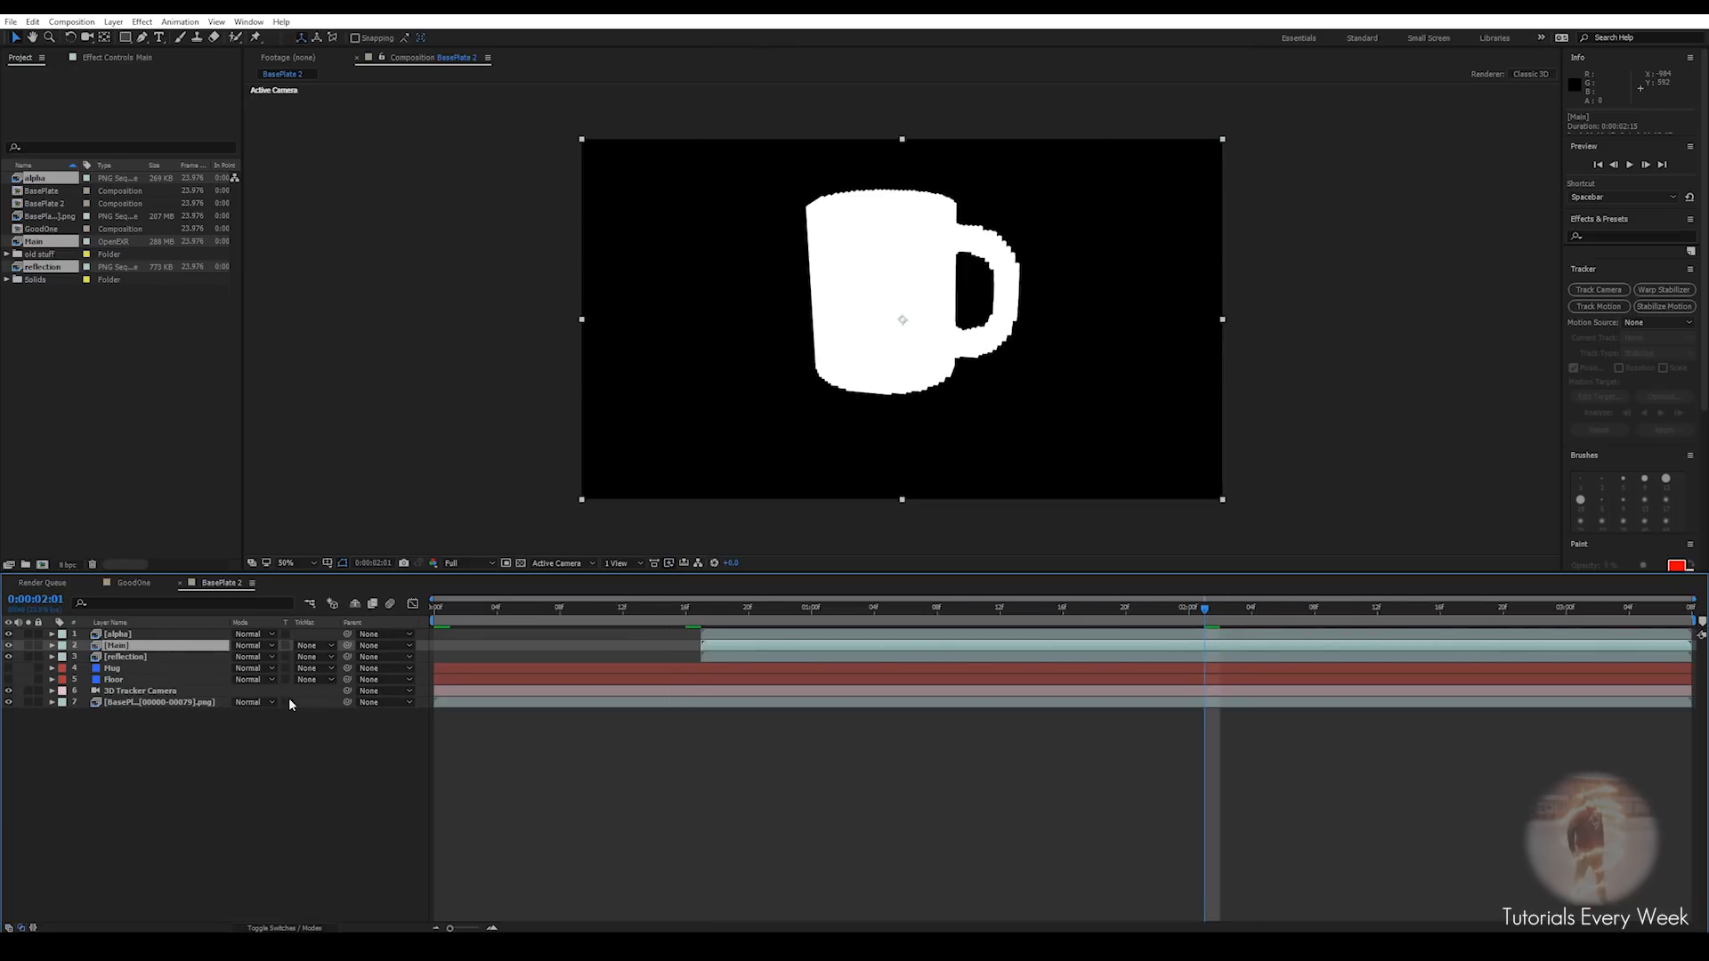
{"action": "left_click", "coordinate": [311, 645]}
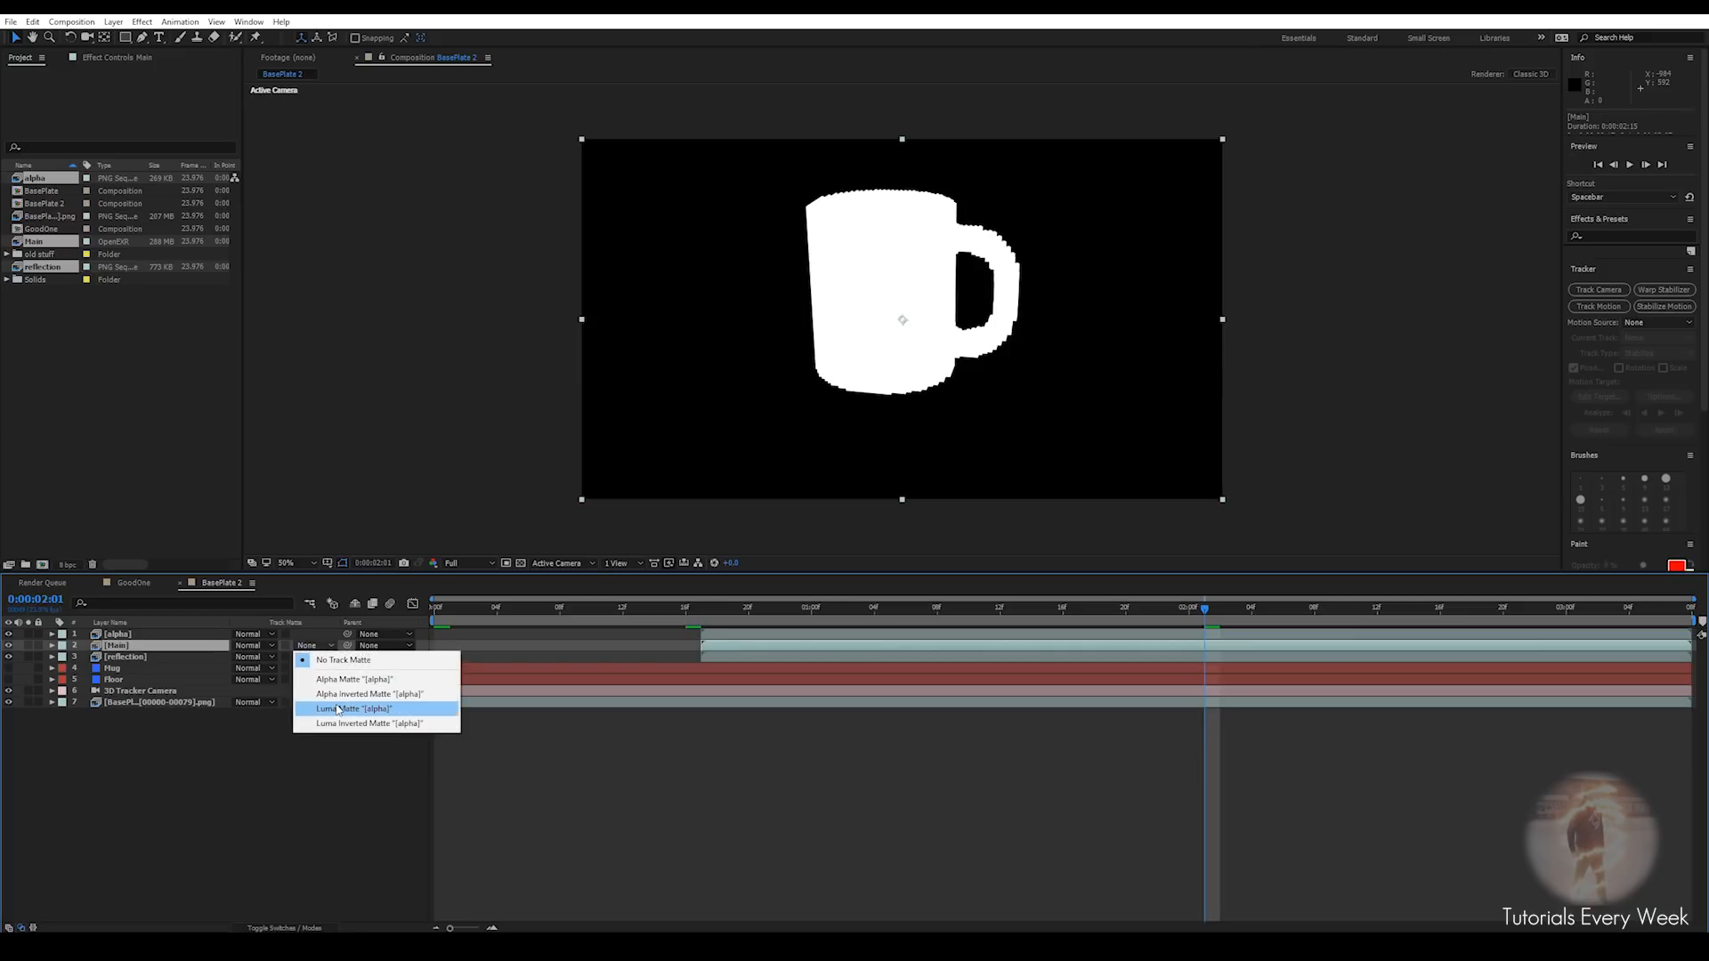
{"action": "left_click", "coordinate": [339, 709]}
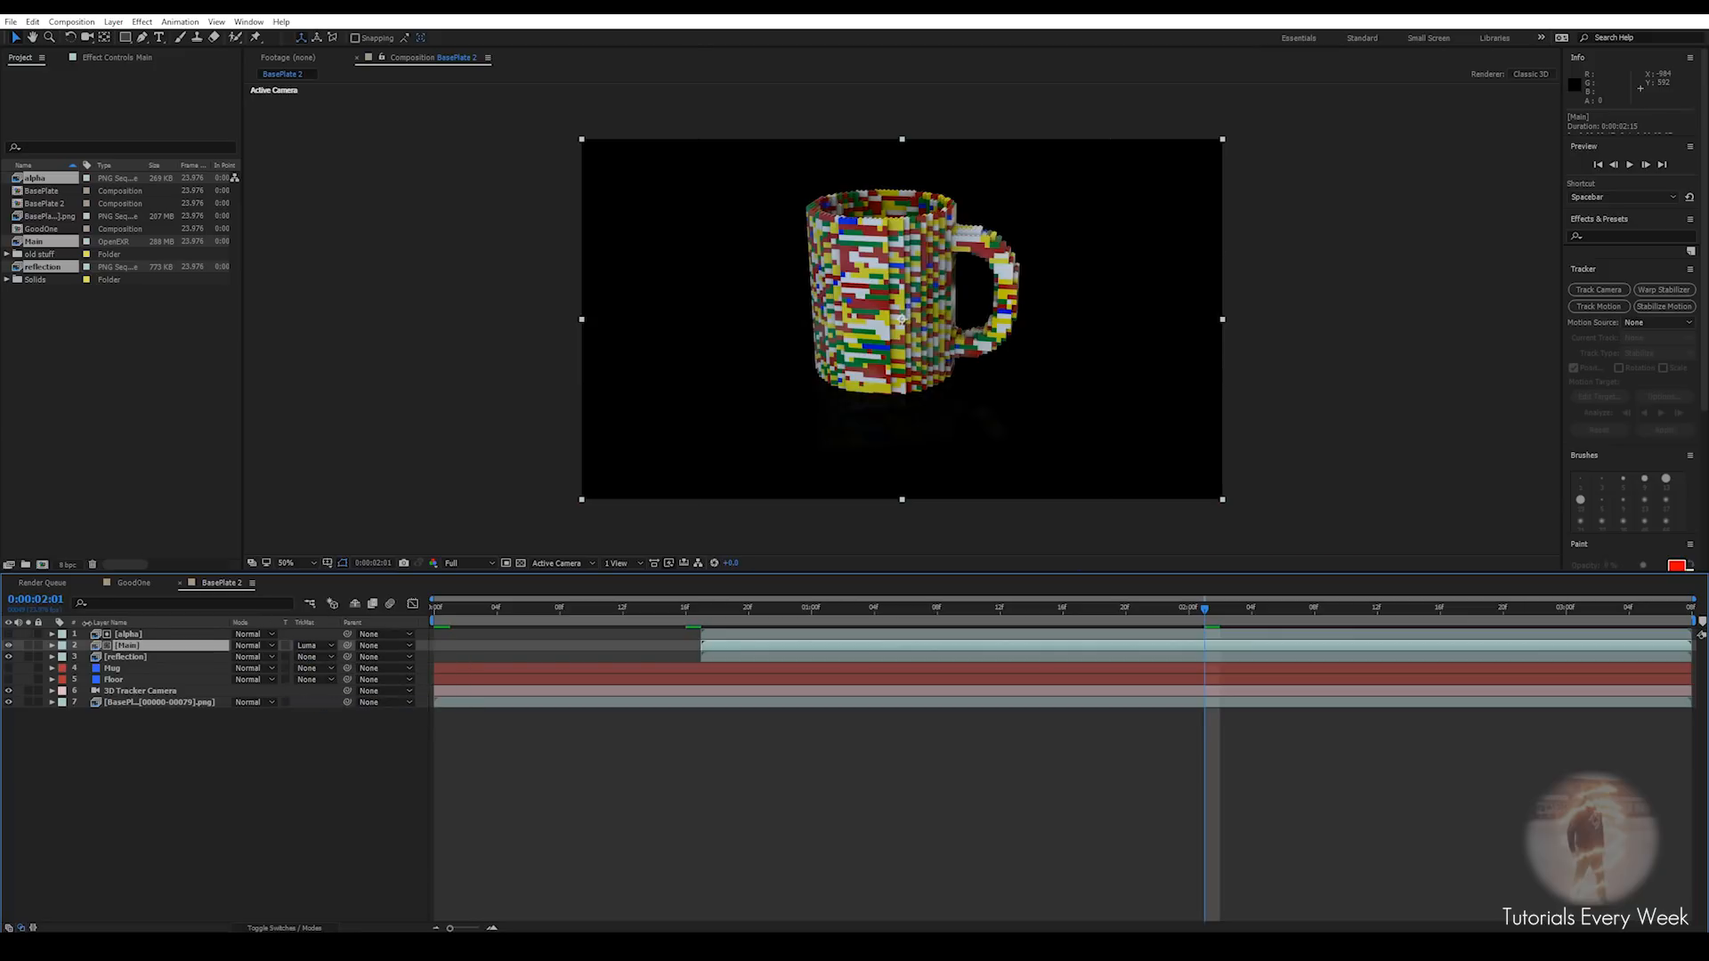
Move the reflection layer to the top of the layer stack and set its blending mode to Add
{"action": "left_click", "coordinate": [119, 659]}
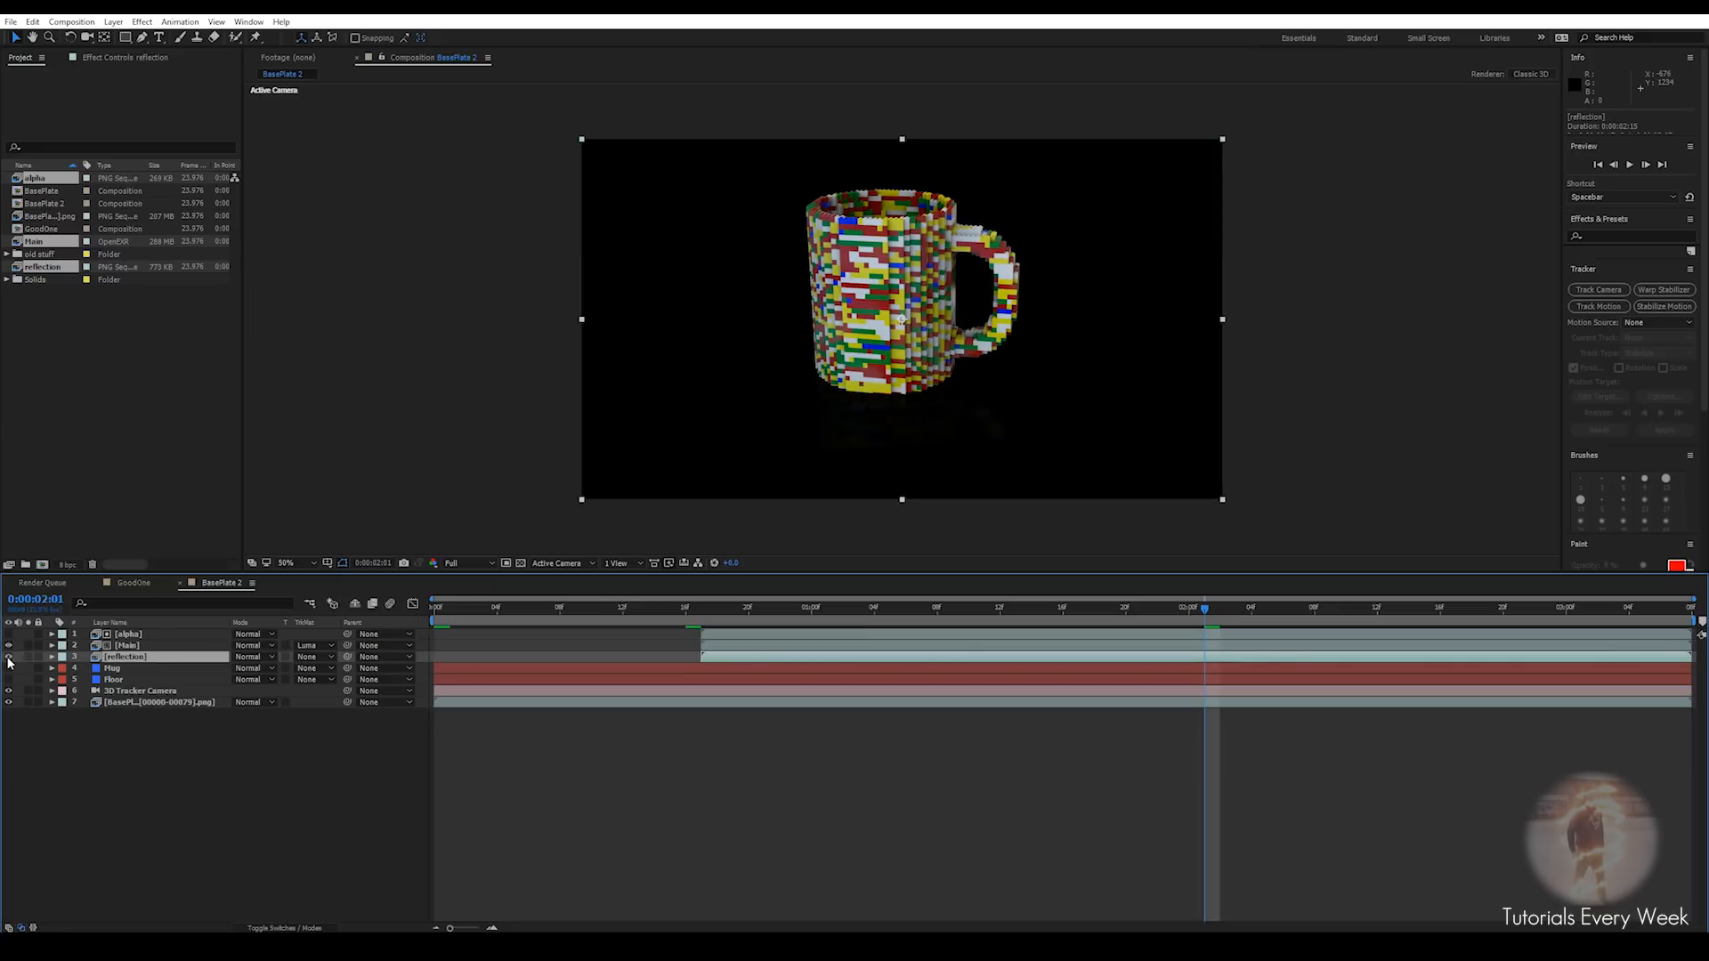
{"action": "left_click", "coordinate": [8, 658]}
{"action": "left_click_drag", "start_coordinate": [124, 657], "coordinate": [124, 629]}
{"action": "left_click", "coordinate": [9, 635]}
{"action": "left_click", "coordinate": [249, 634]}
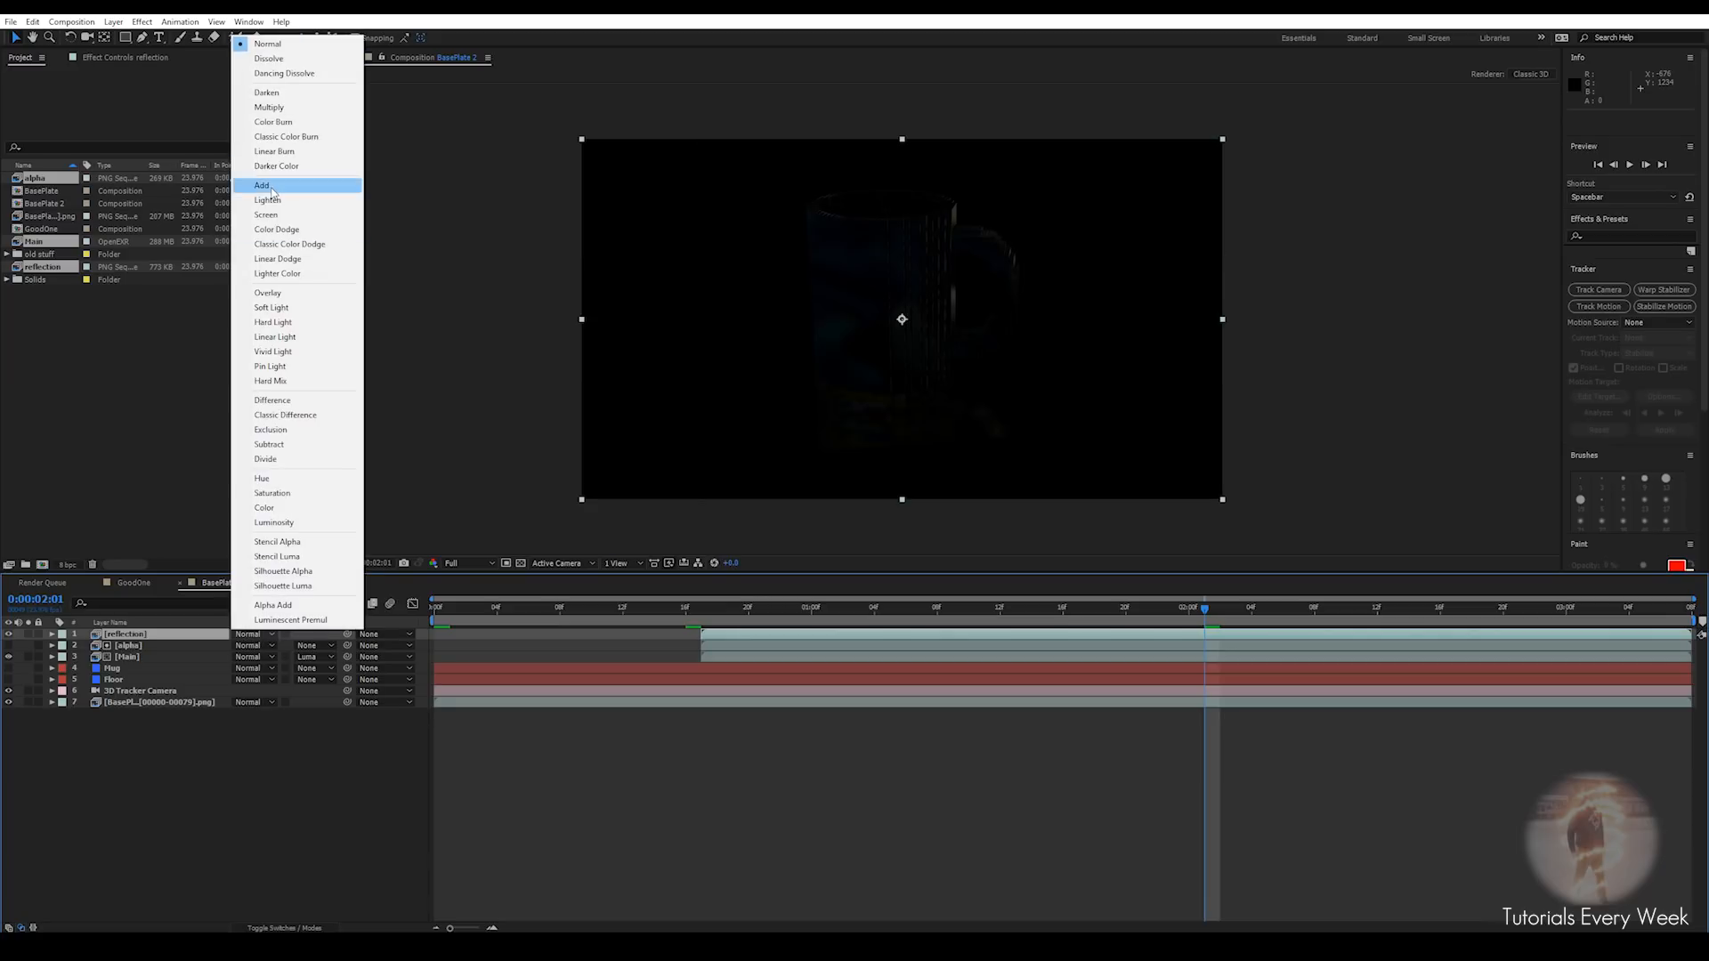
{"action": "left_click", "coordinate": [267, 185]}
Check the reflection beneath the mug at 0:00:01:14 and try to raise the reflection layer's opacity
{"action": "scroll", "coordinate": [974, 369], "scroll_direction": "up", "scroll_amount": 2}
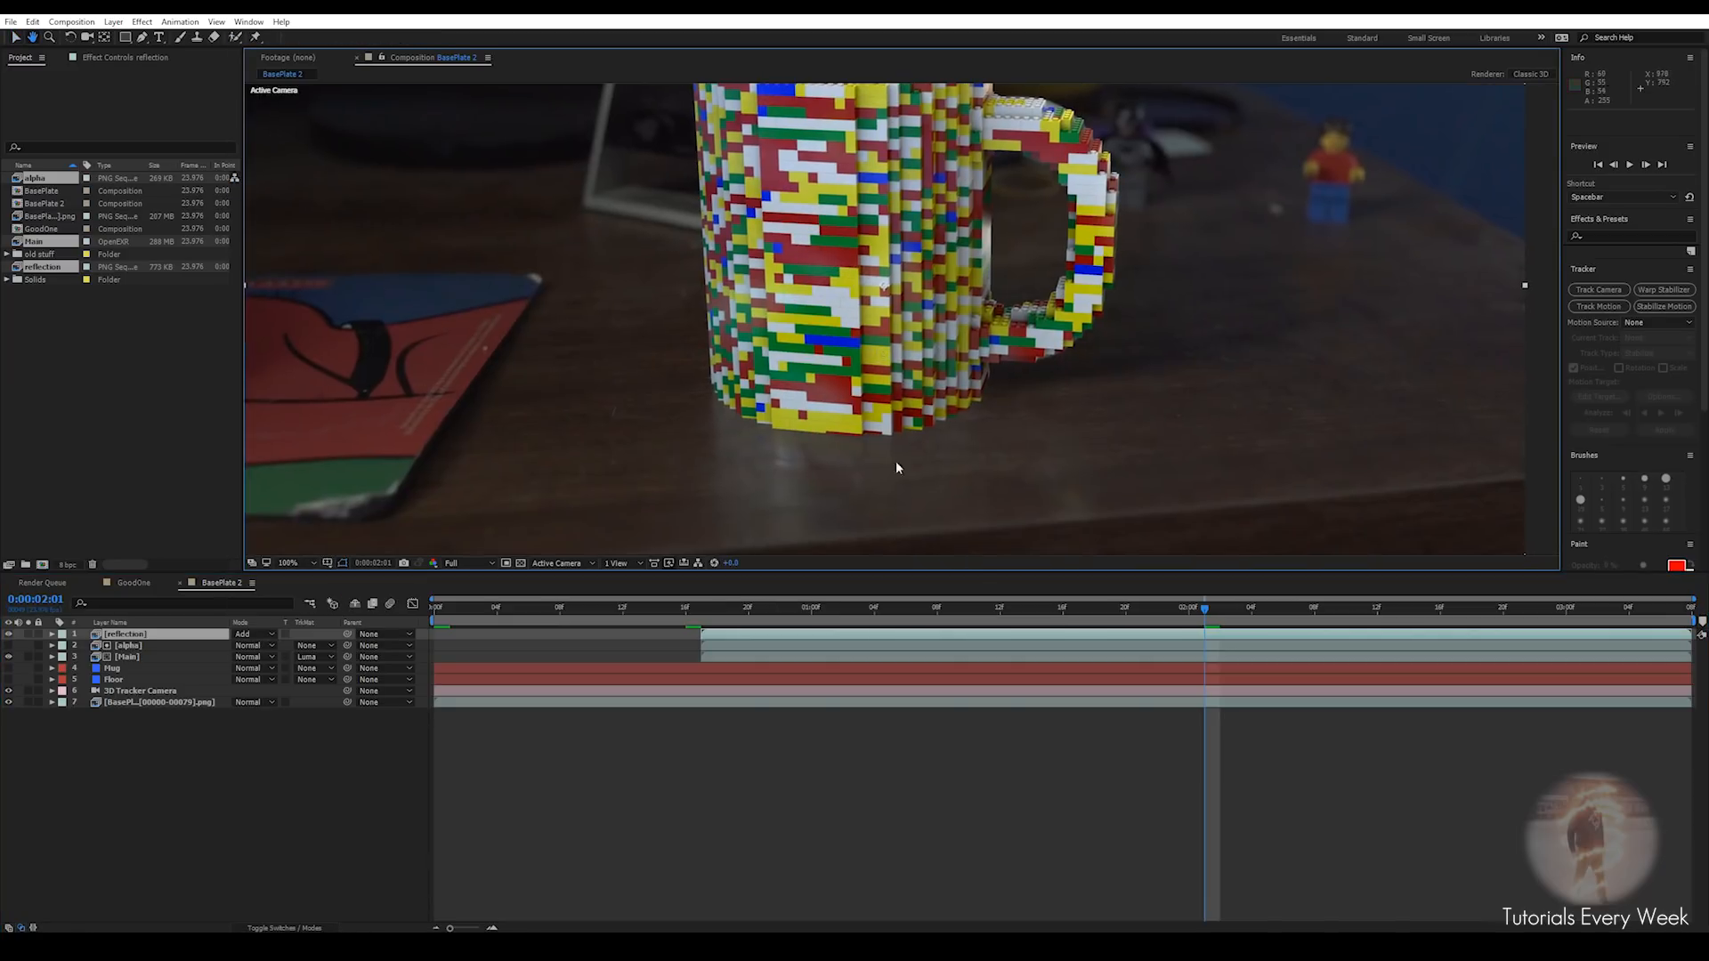
{"action": "scroll", "coordinate": [866, 459], "scroll_direction": "up", "scroll_amount": 2}
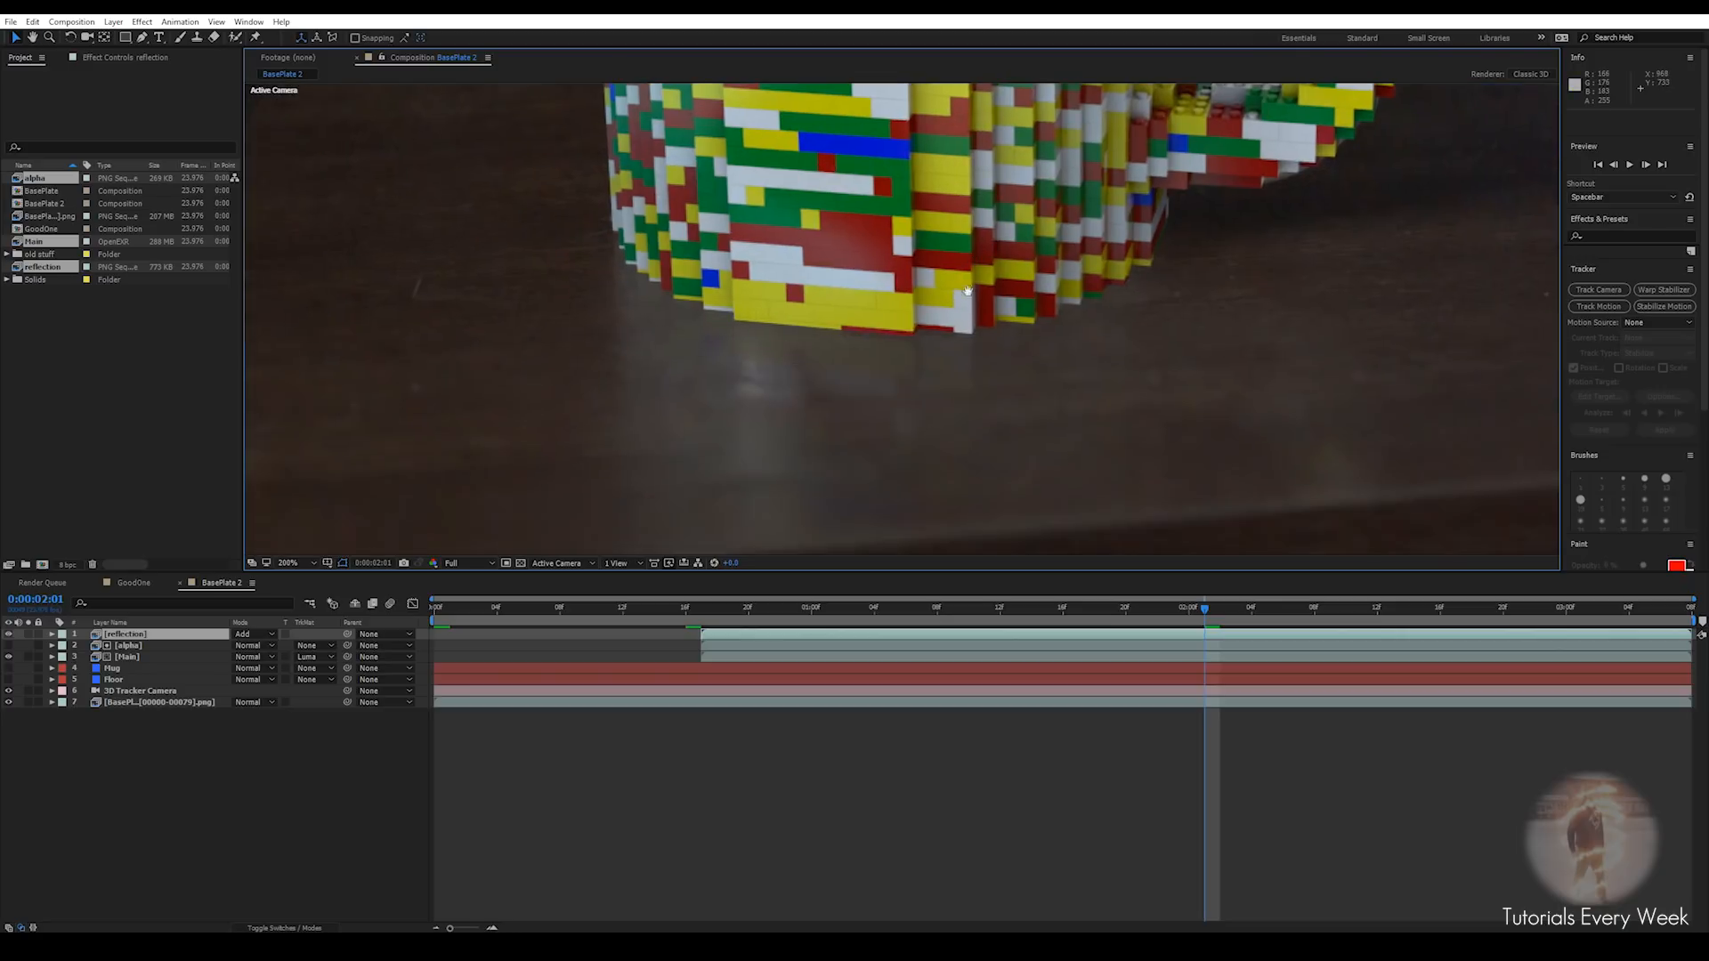
{"action": "left_click_drag", "start_coordinate": [1197, 633], "coordinate": [1031, 638]}
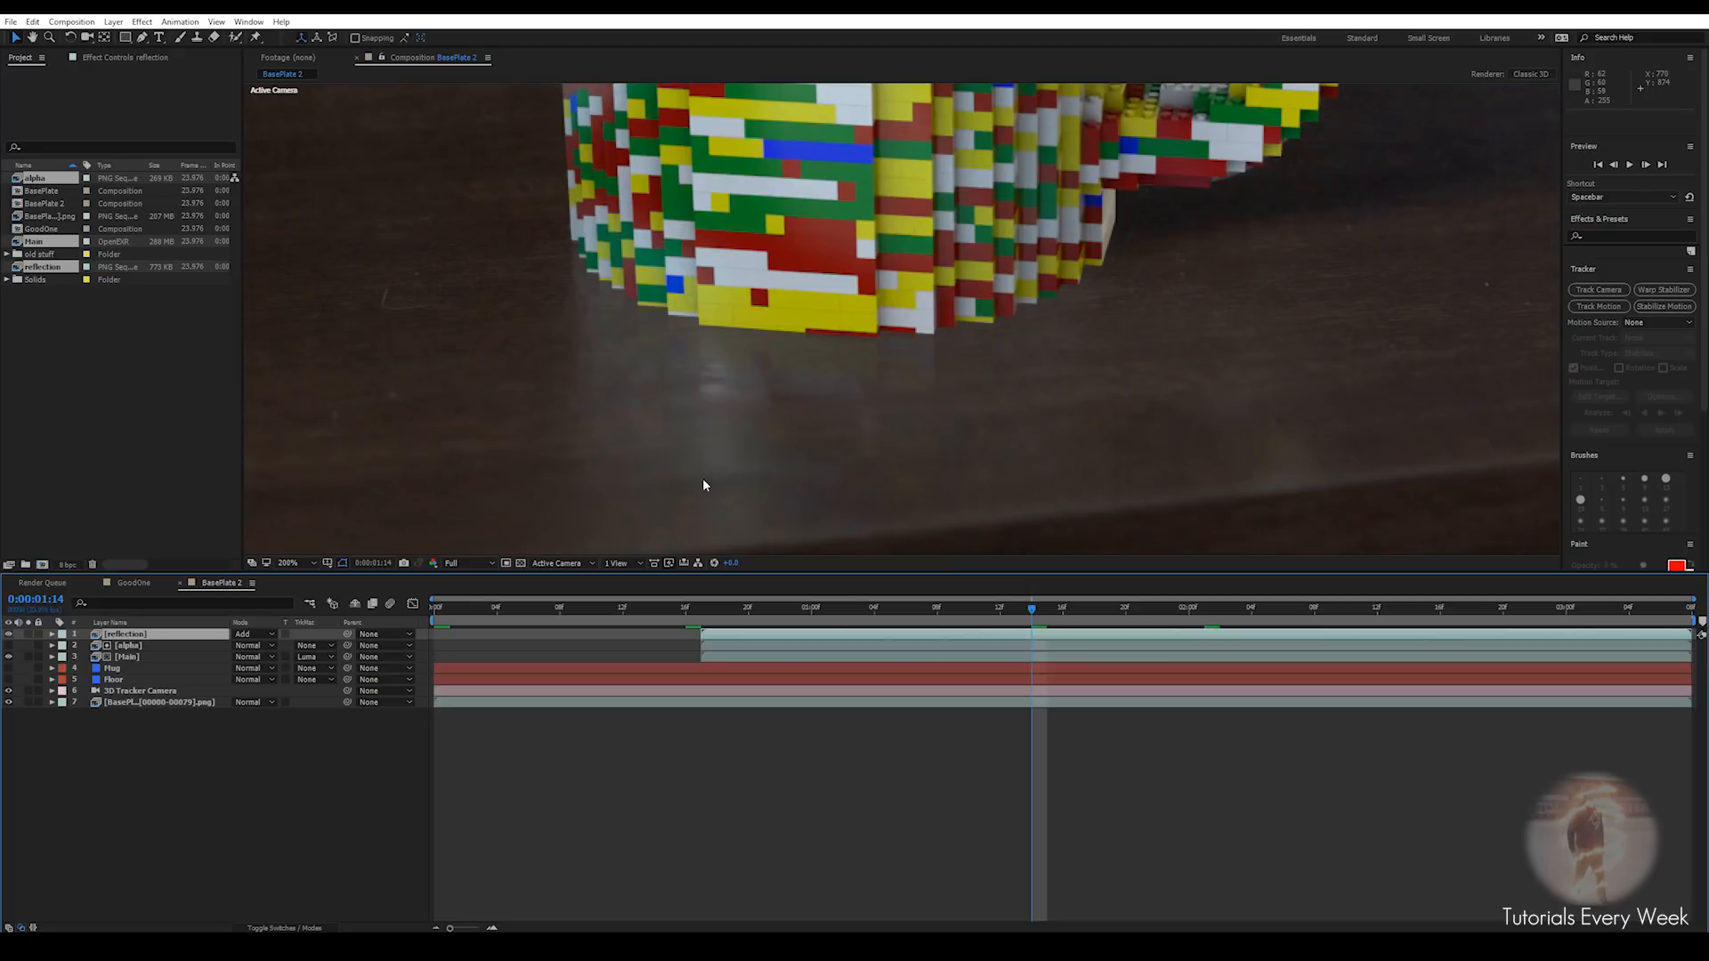
{"action": "key", "text": "t"}
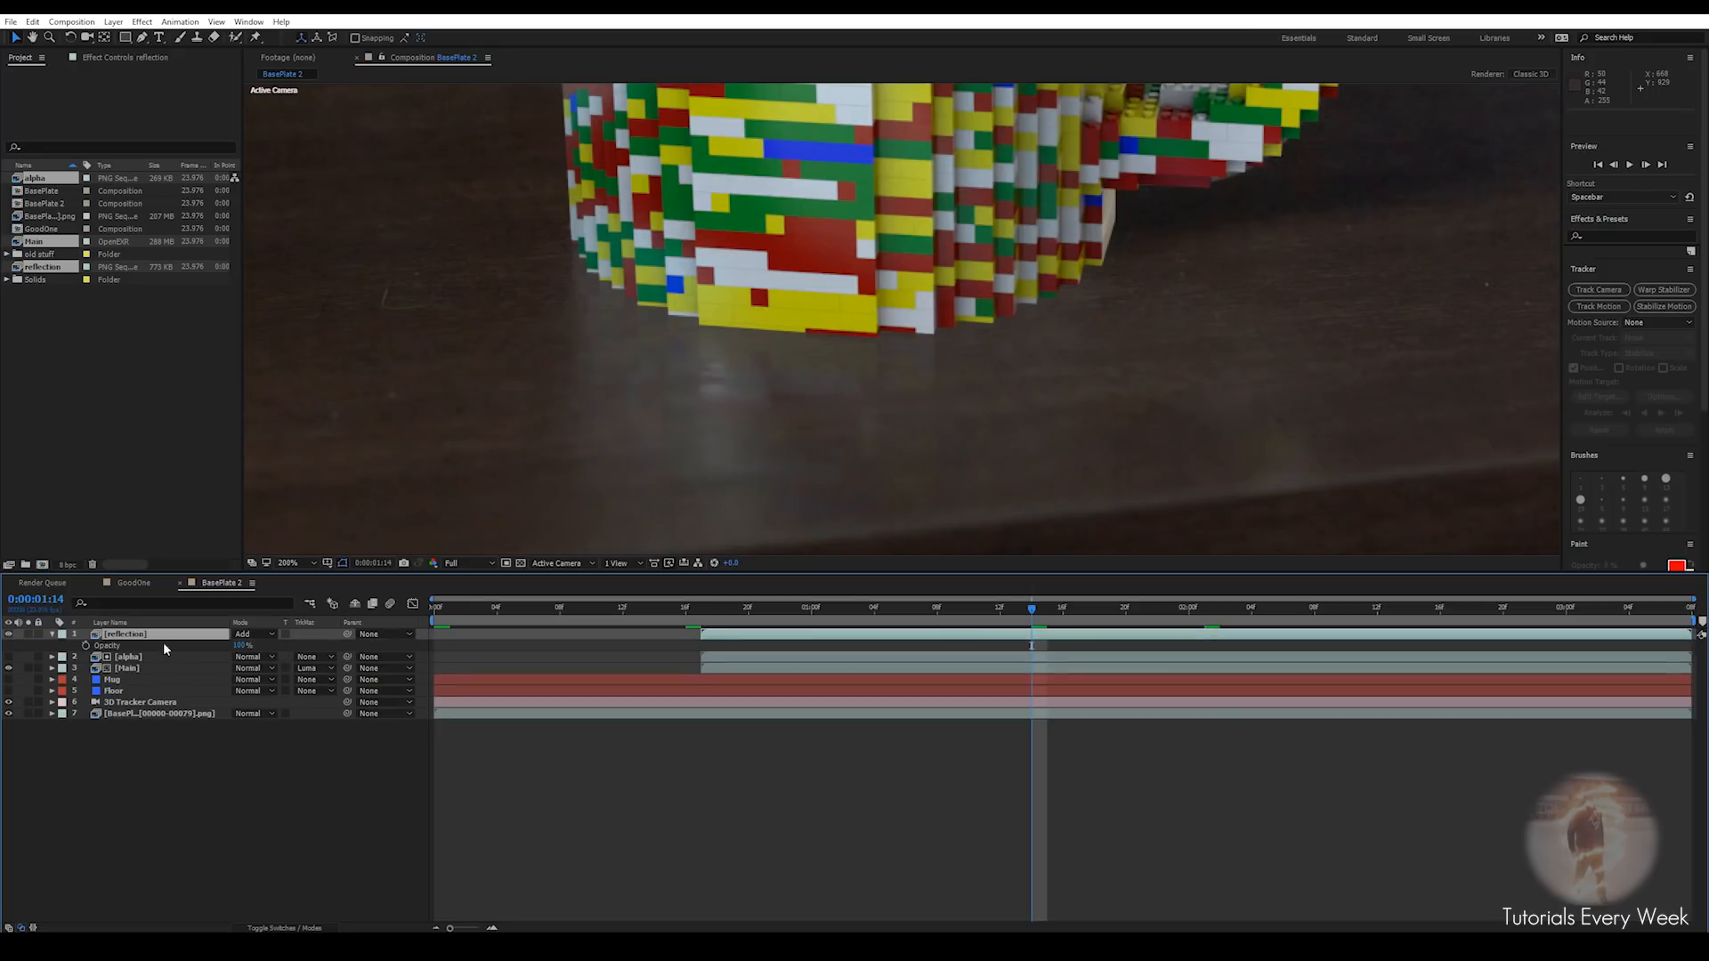
{"action": "left_click_drag", "start_coordinate": [239, 648], "coordinate": [285, 651]}
Apply the Exposure effect to the reflection layer and raise its exposure to about 3.75
{"action": "key", "text": "ctrl+space"}
{"action": "type", "text": "exp"}
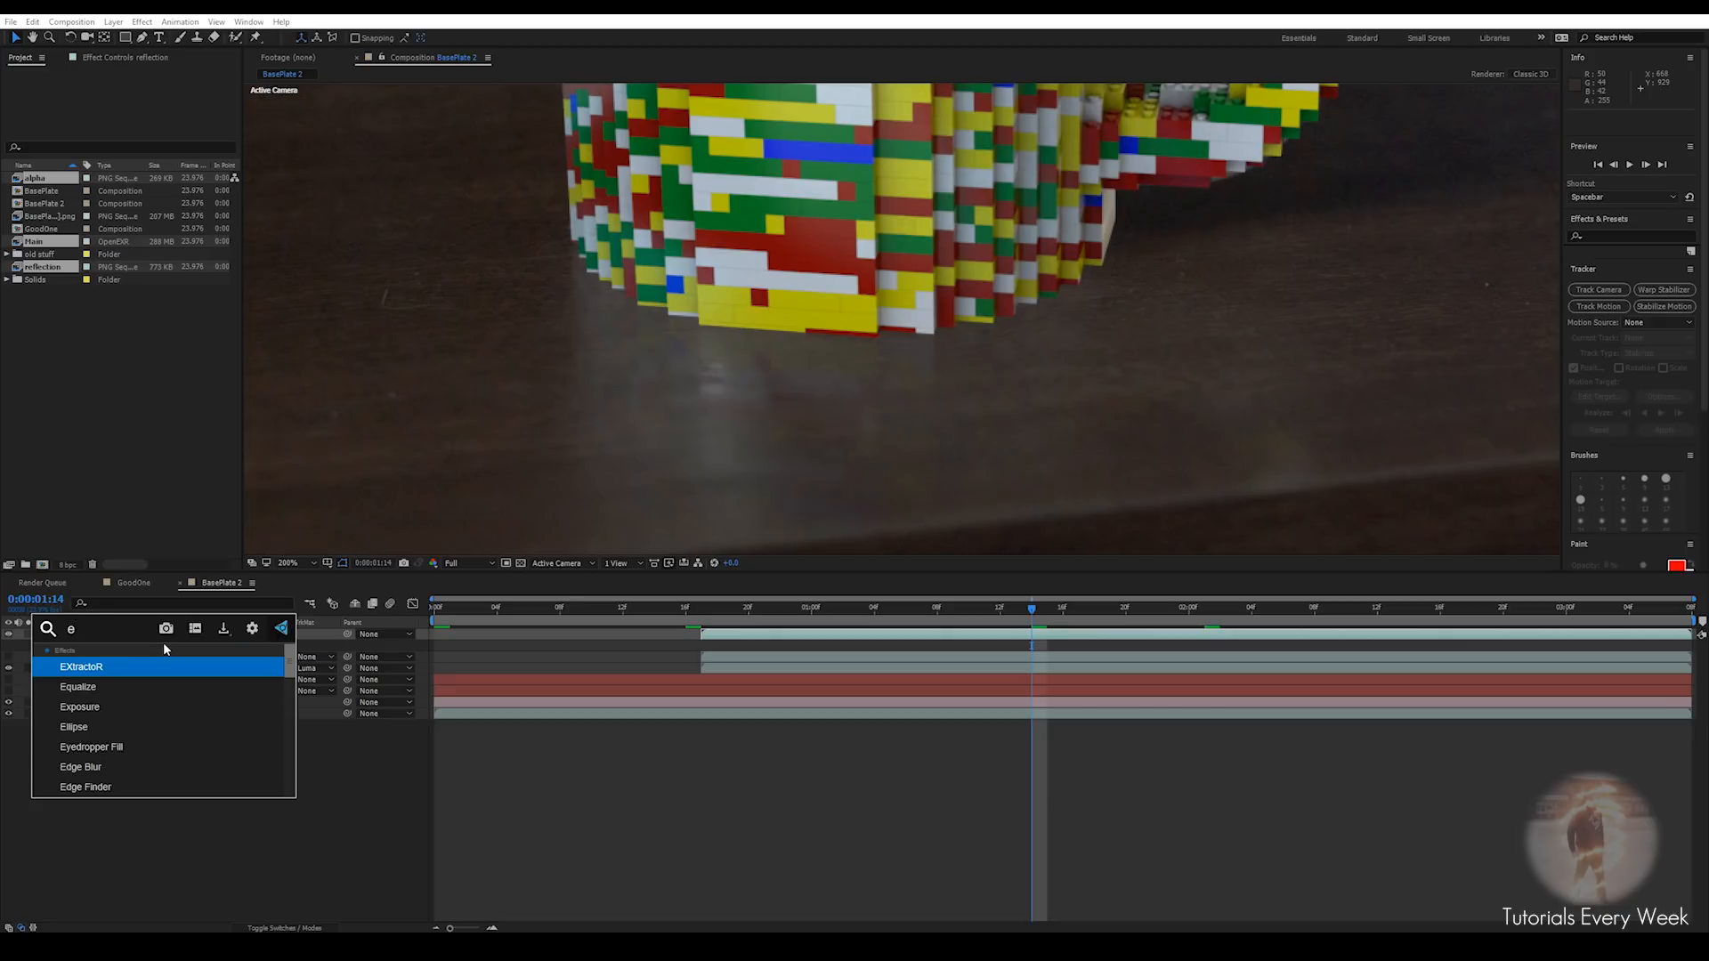
{"action": "key", "text": "Return"}
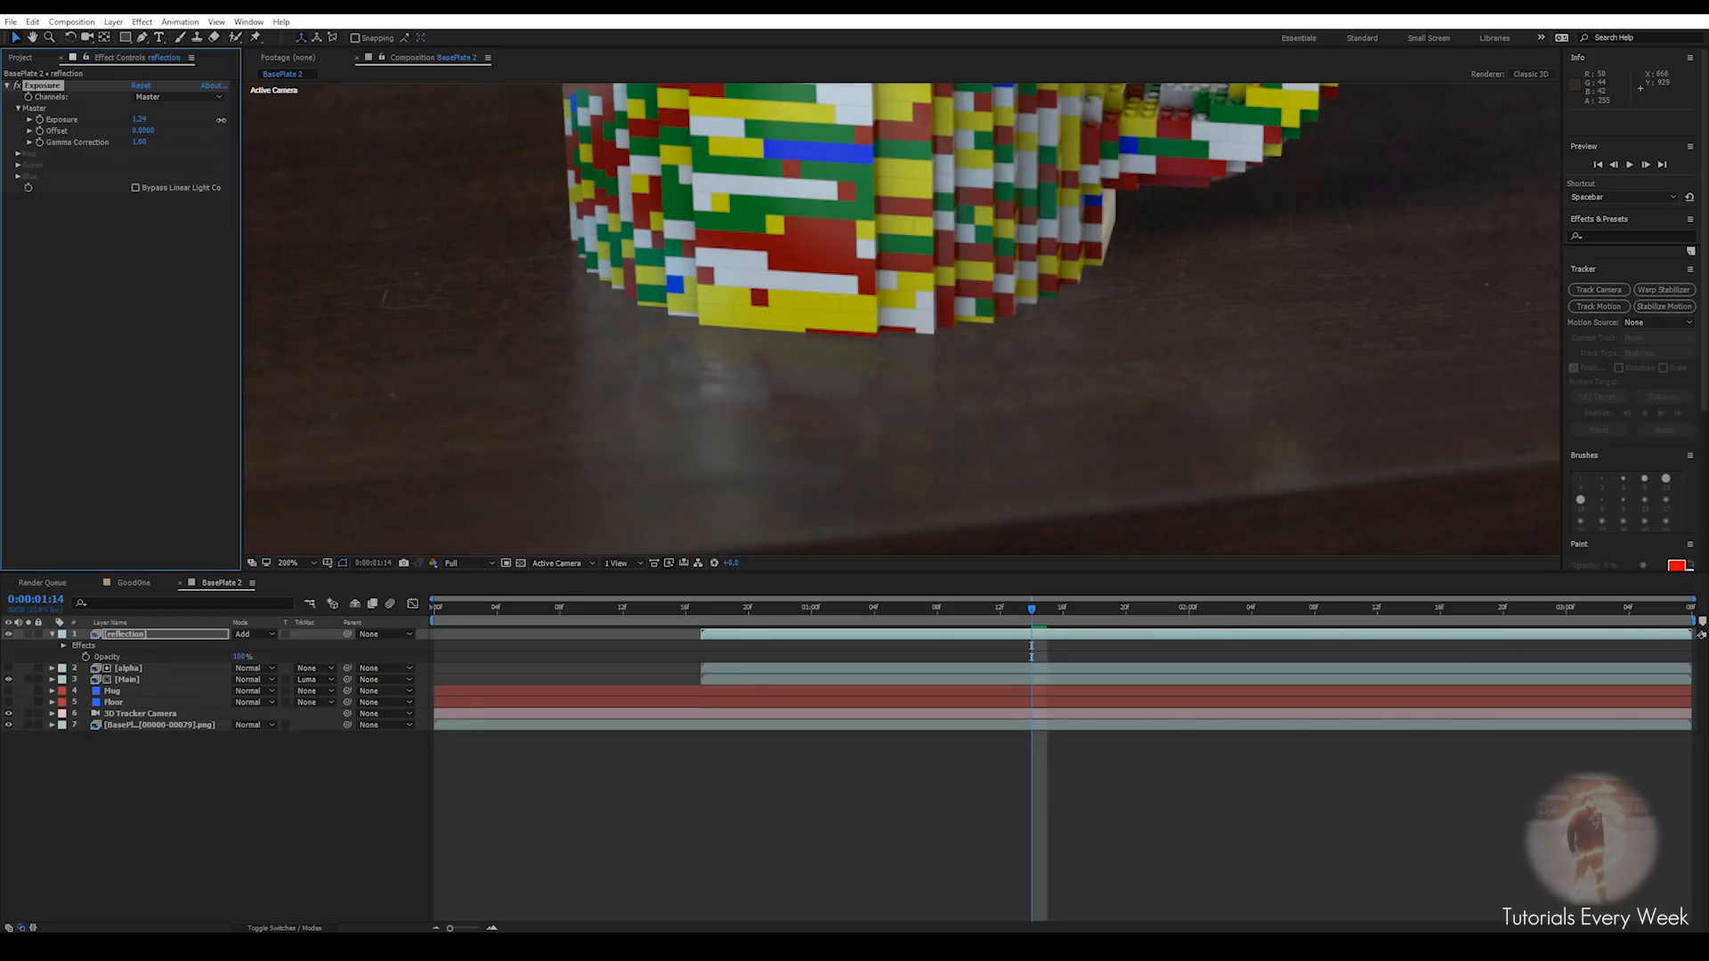
{"action": "left_click_drag", "start_coordinate": [221, 120], "coordinate": [391, 129]}
{"action": "scroll", "coordinate": [835, 322], "scroll_direction": "down", "scroll_amount": 1}
{"action": "middle_click_drag", "start_coordinate": [835, 333], "coordinate": [797, 456]}
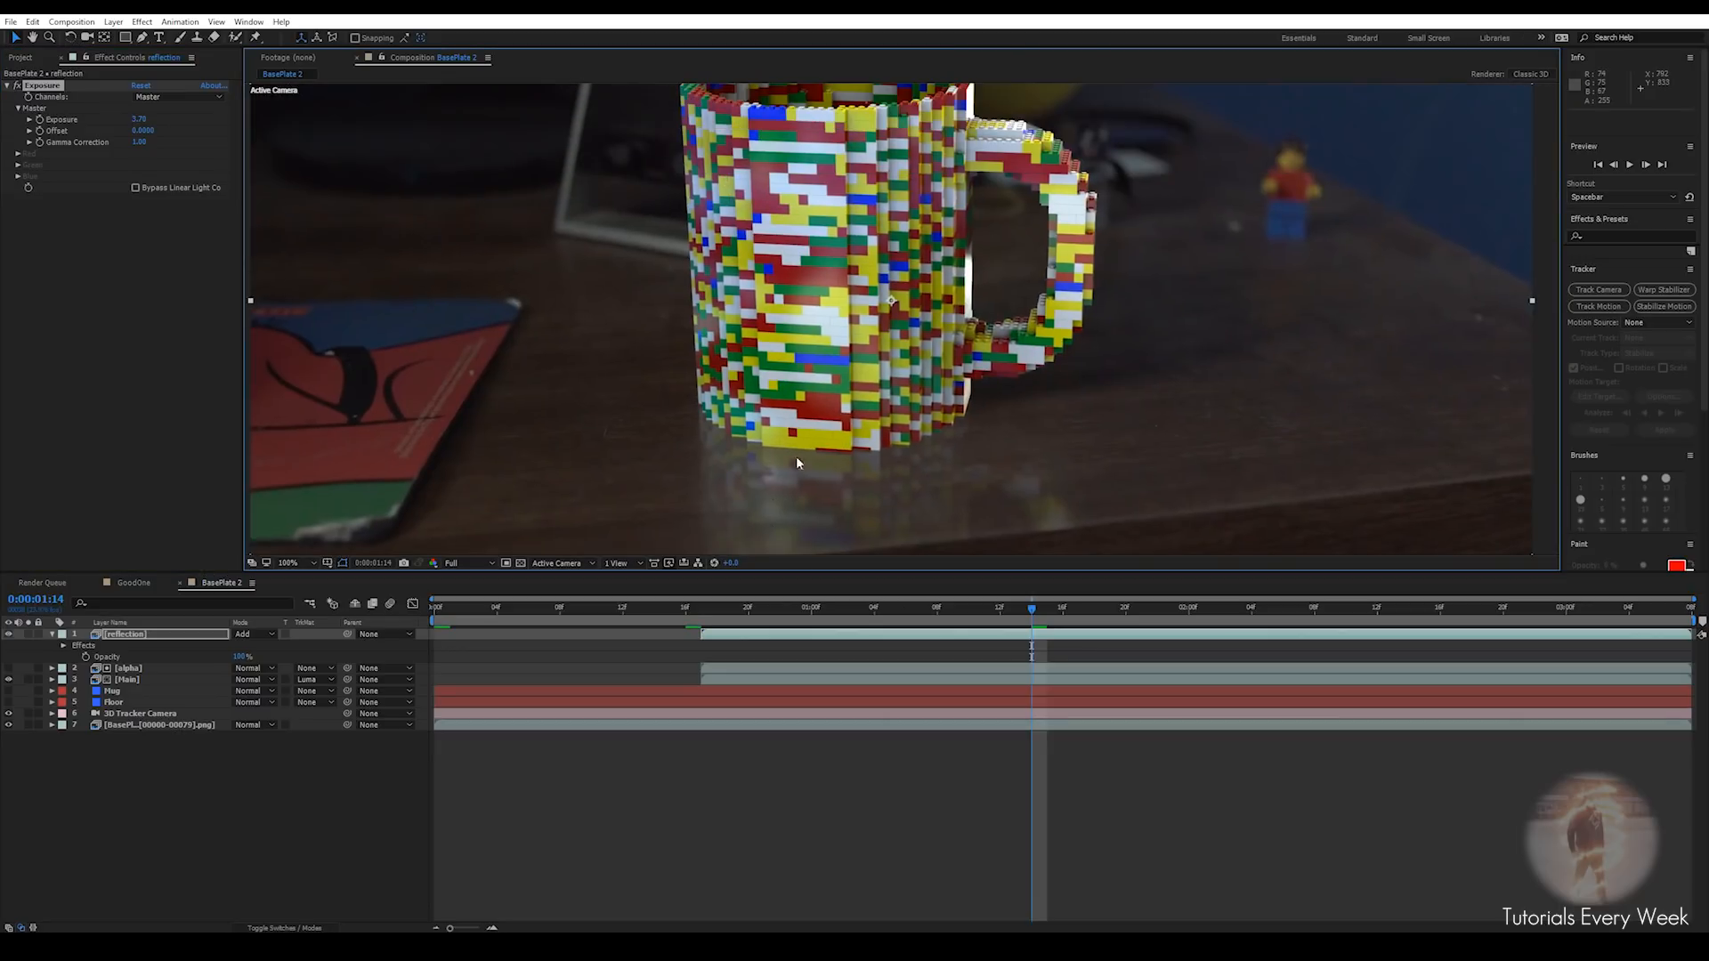
{"action": "middle_click_drag", "start_coordinate": [828, 365], "coordinate": [825, 315]}
At 0:00:01:15, draw a closed mask on the reflection layer around the tabletop reflection, curving its upper edge along the mug's base
{"action": "left_click_drag", "start_coordinate": [995, 614], "coordinate": [1047, 622]}
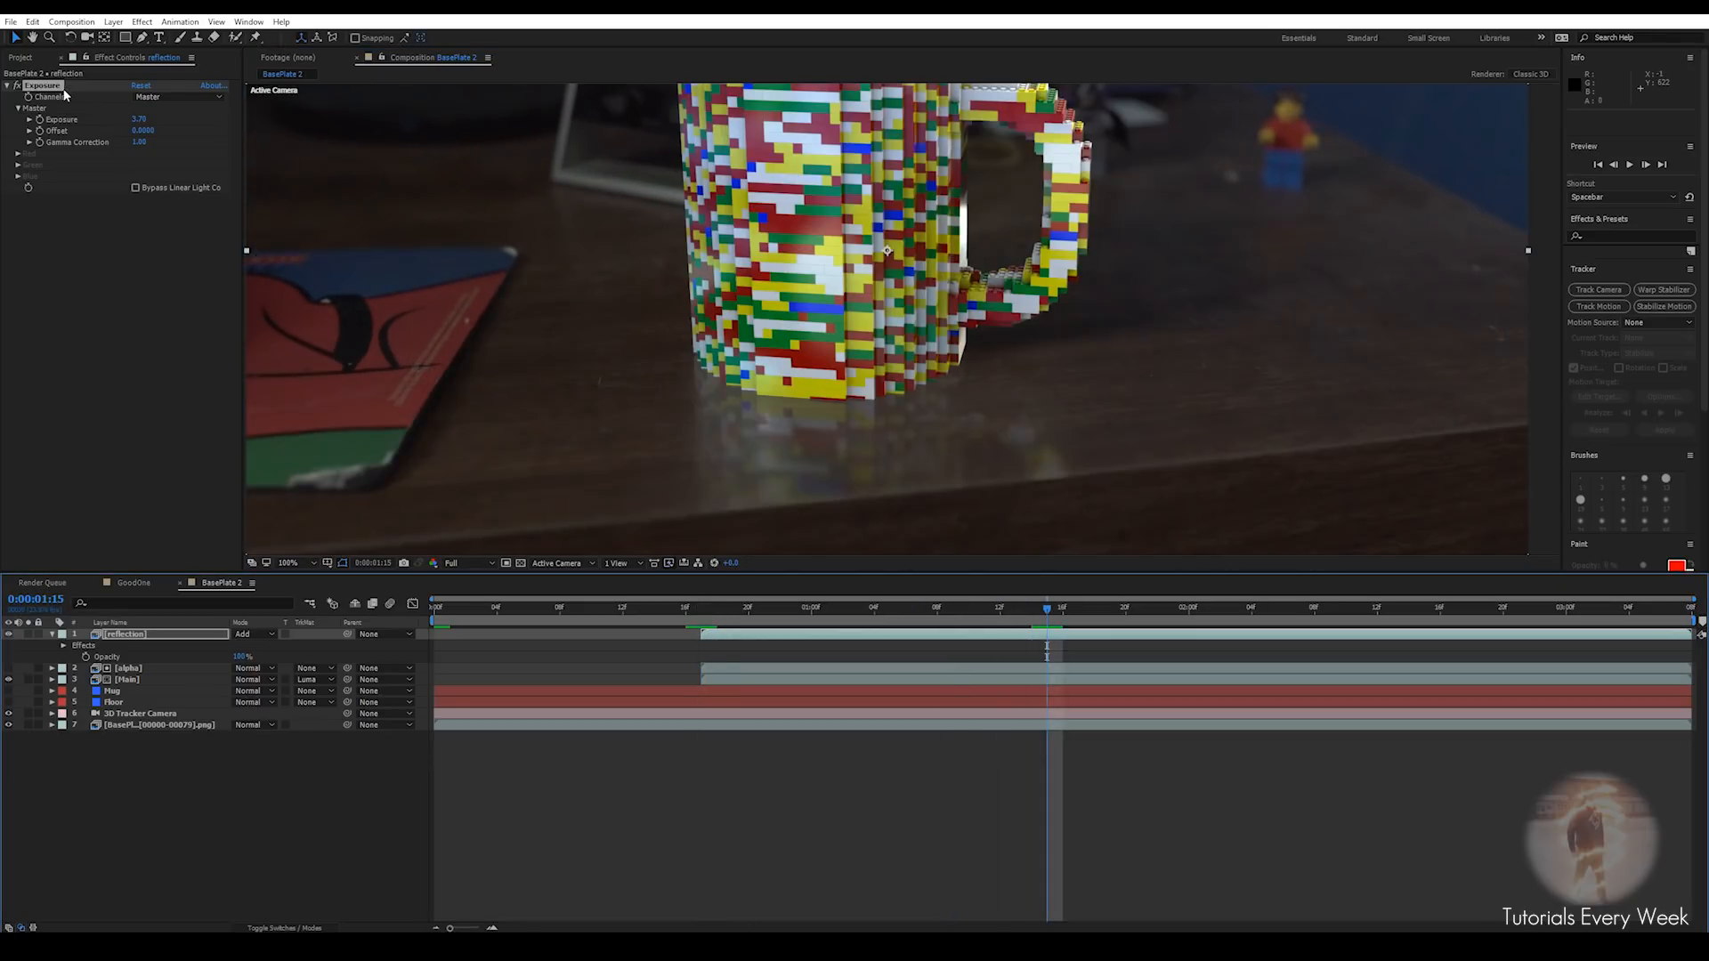
{"action": "key", "text": "g"}
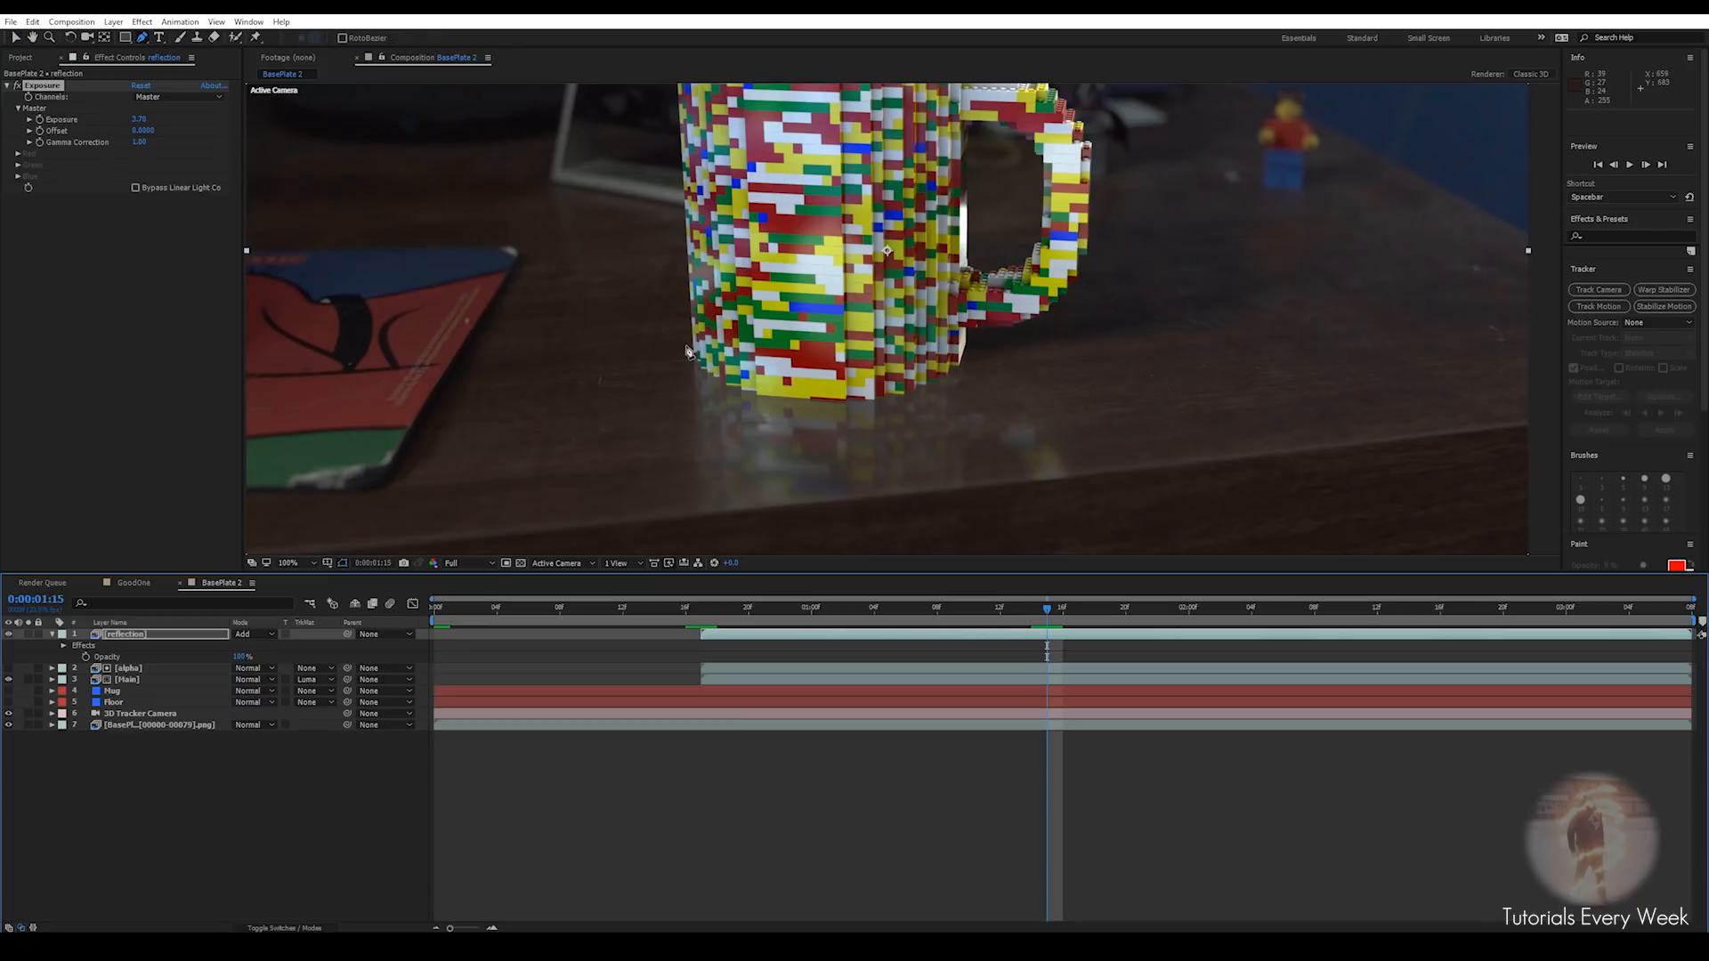
{"action": "left_click", "coordinate": [685, 345]}
{"action": "left_click_drag", "start_coordinate": [967, 345], "coordinate": [1014, 381]}
{"action": "left_click", "coordinate": [1142, 512]}
{"action": "left_click", "coordinate": [654, 522]}
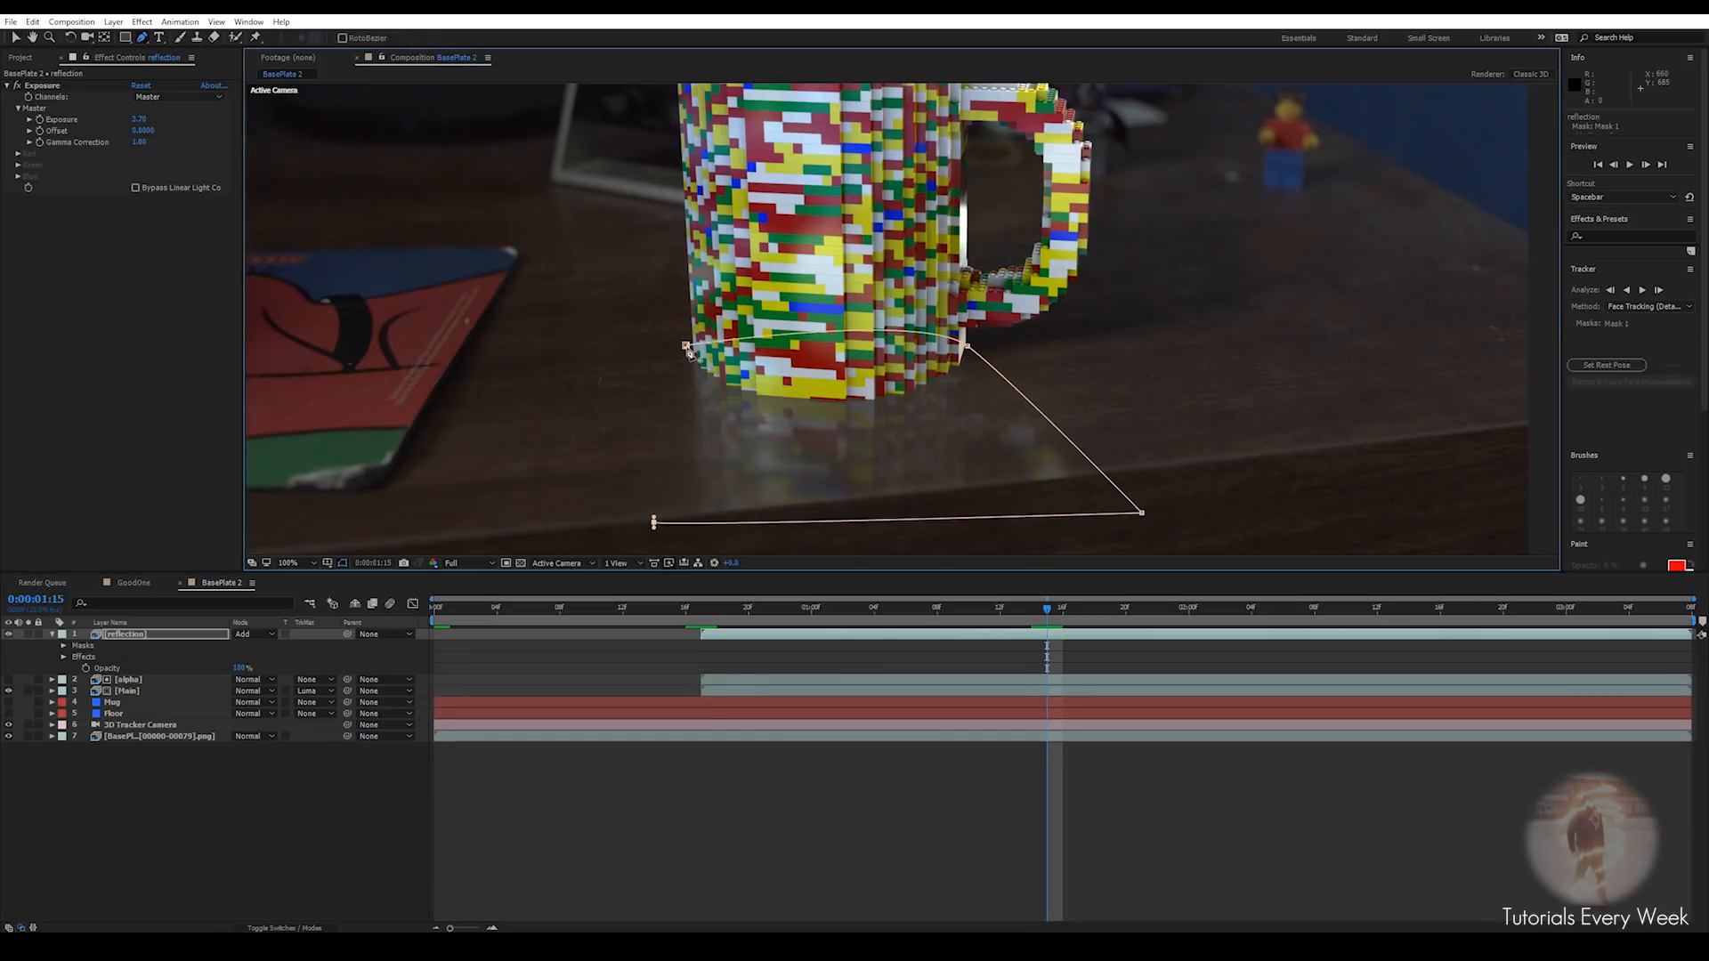
{"action": "left_click", "coordinate": [685, 345]}
{"action": "left_click", "coordinate": [831, 335]}
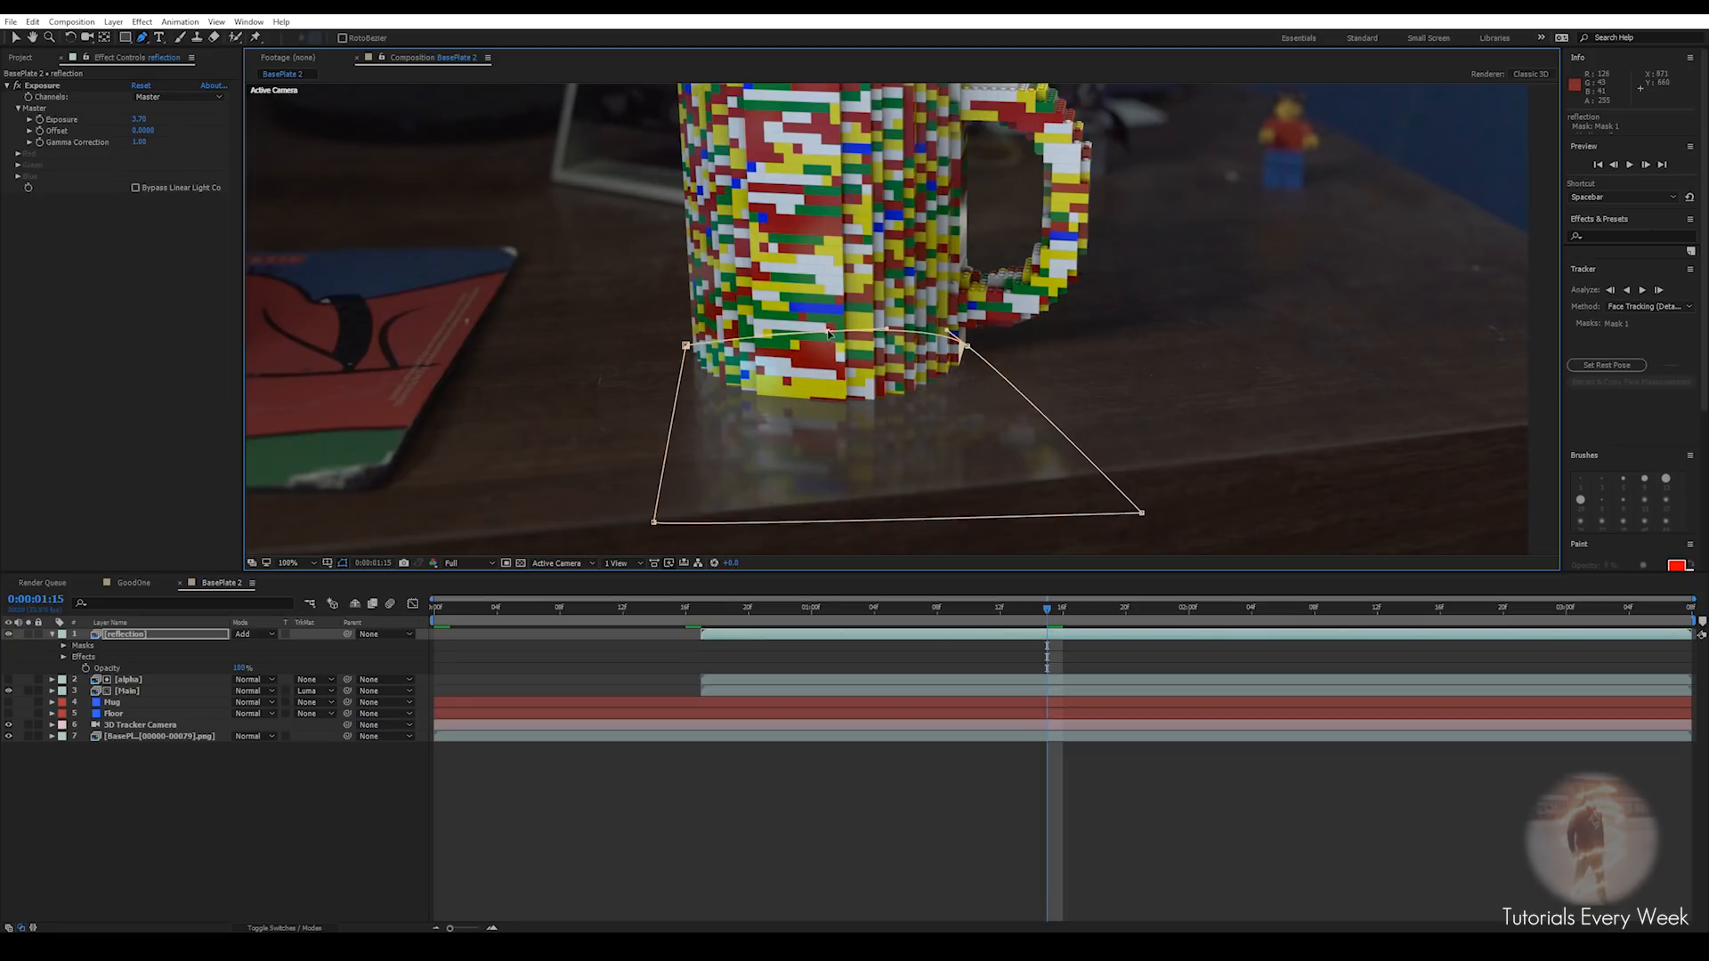
{"action": "left_click_drag", "start_coordinate": [830, 330], "coordinate": [833, 374]}
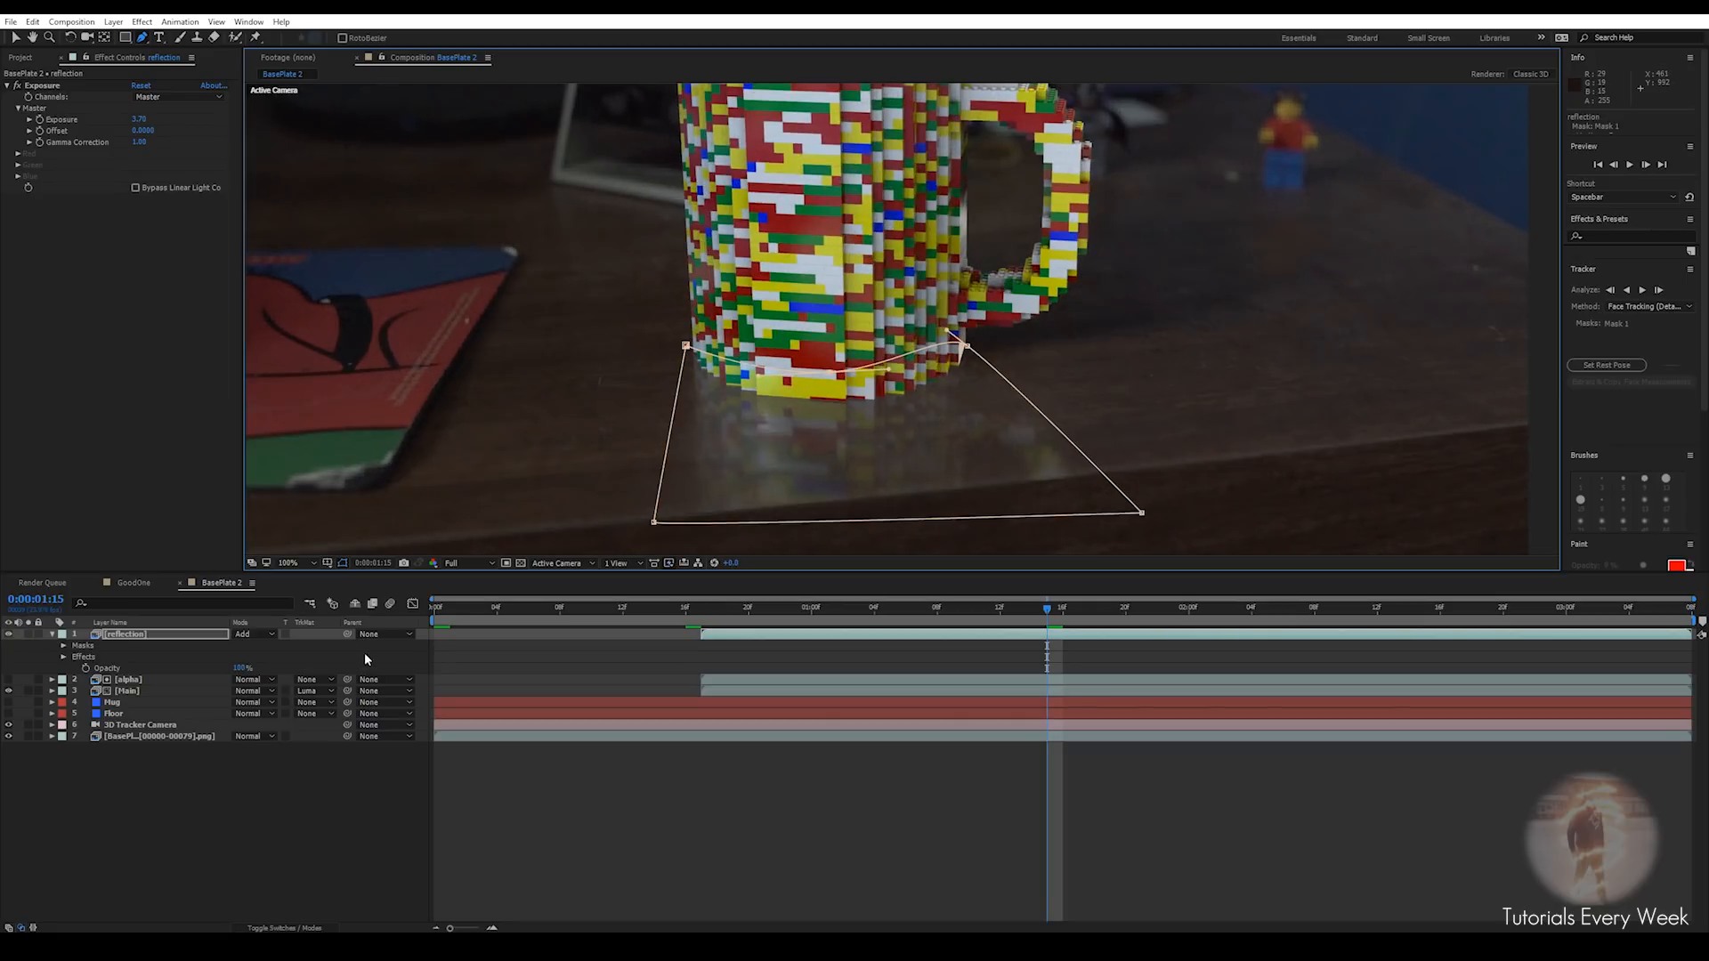
Keyframe the reflection mask's path at 0:00:01:15 and reposition it under the mug at several frames from 0:00:00:17 to 0:00:03:07
{"action": "key", "text": "m"}
{"action": "left_click", "coordinate": [97, 658]}
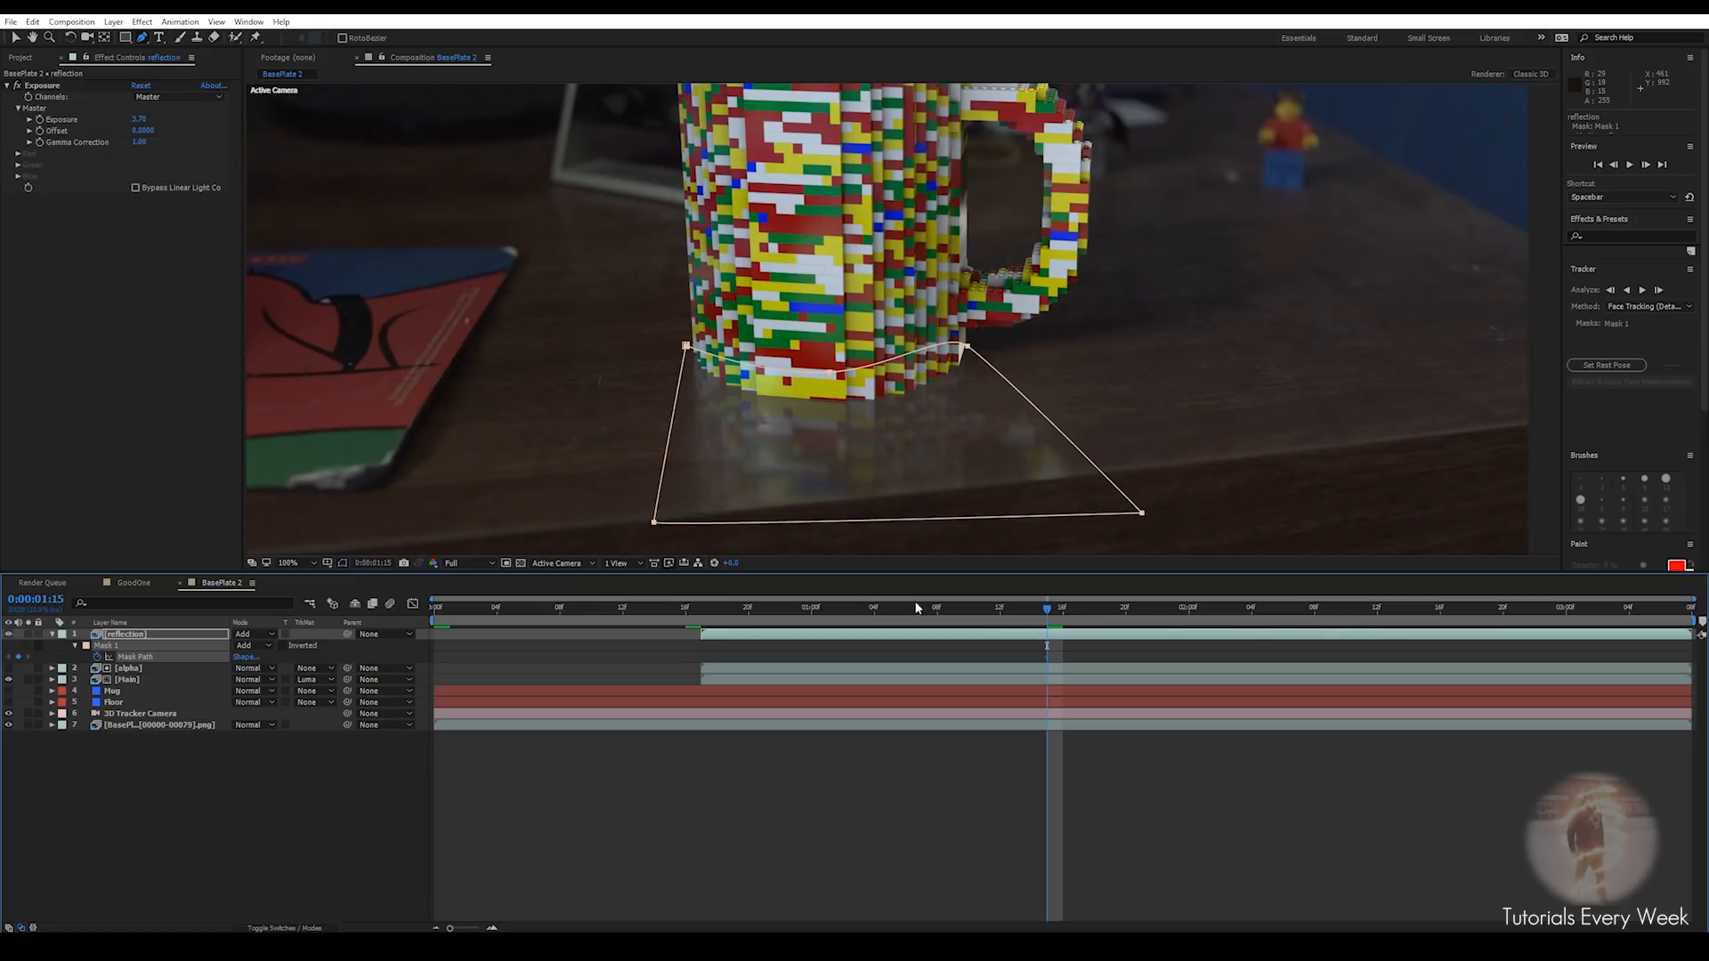
{"action": "left_click_drag", "start_coordinate": [1039, 620], "coordinate": [826, 614]}
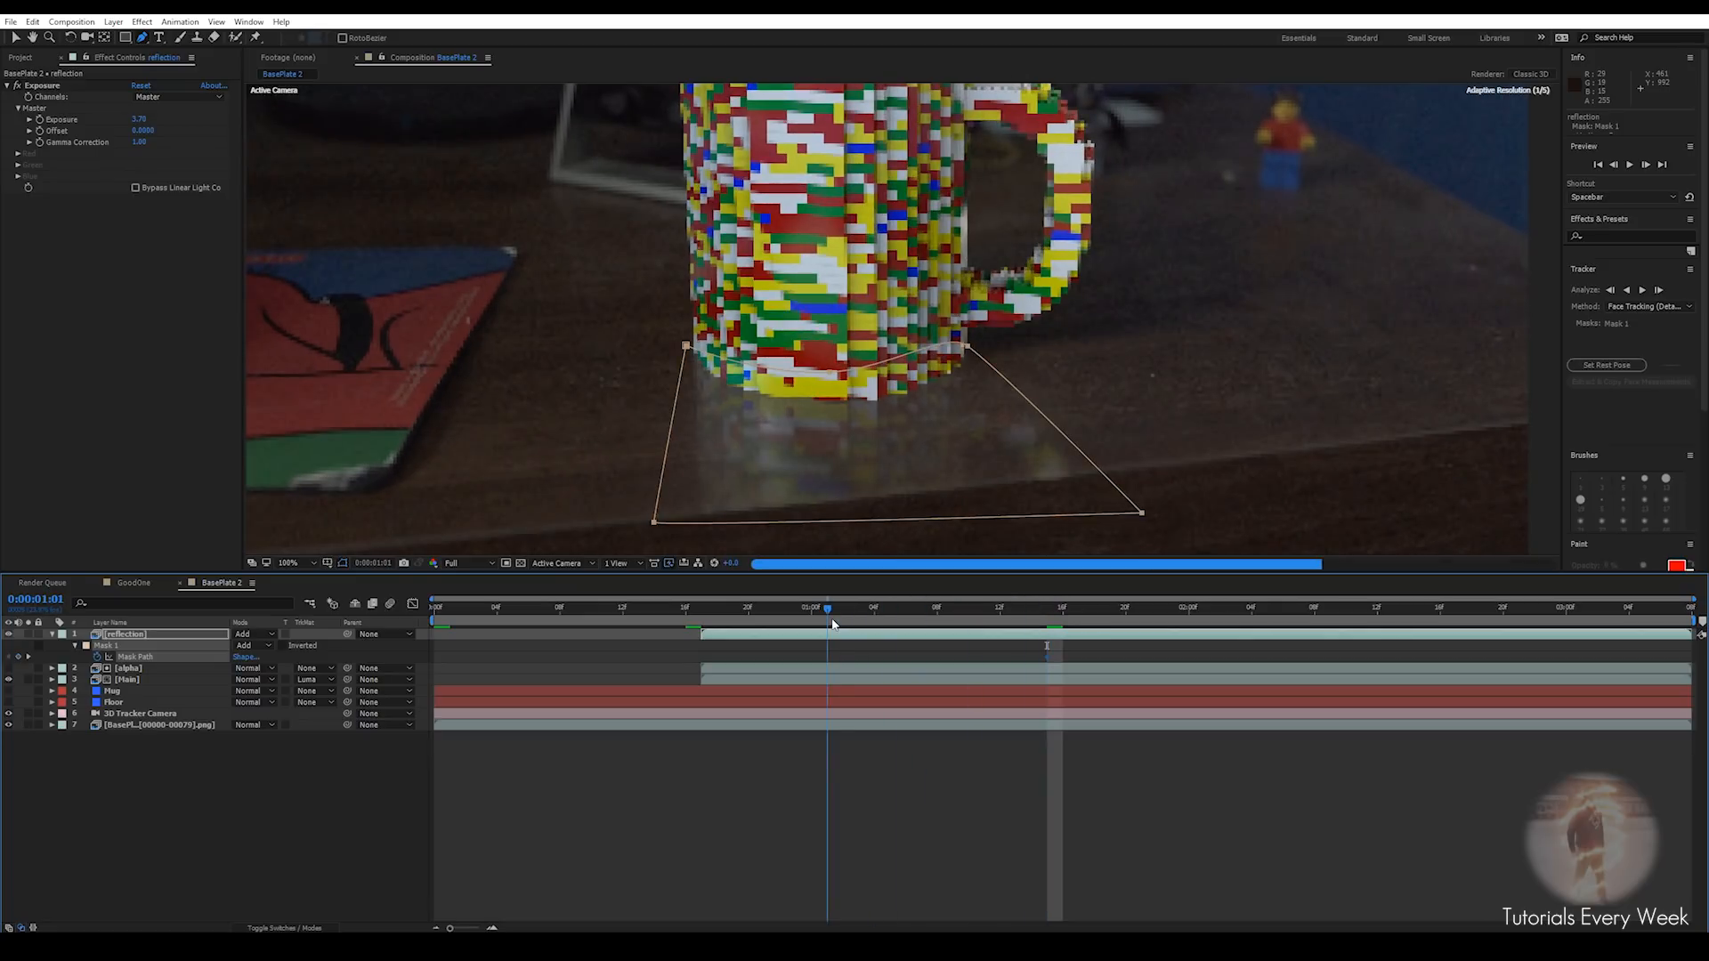
{"action": "left_click_drag", "start_coordinate": [829, 379], "coordinate": [898, 341]}
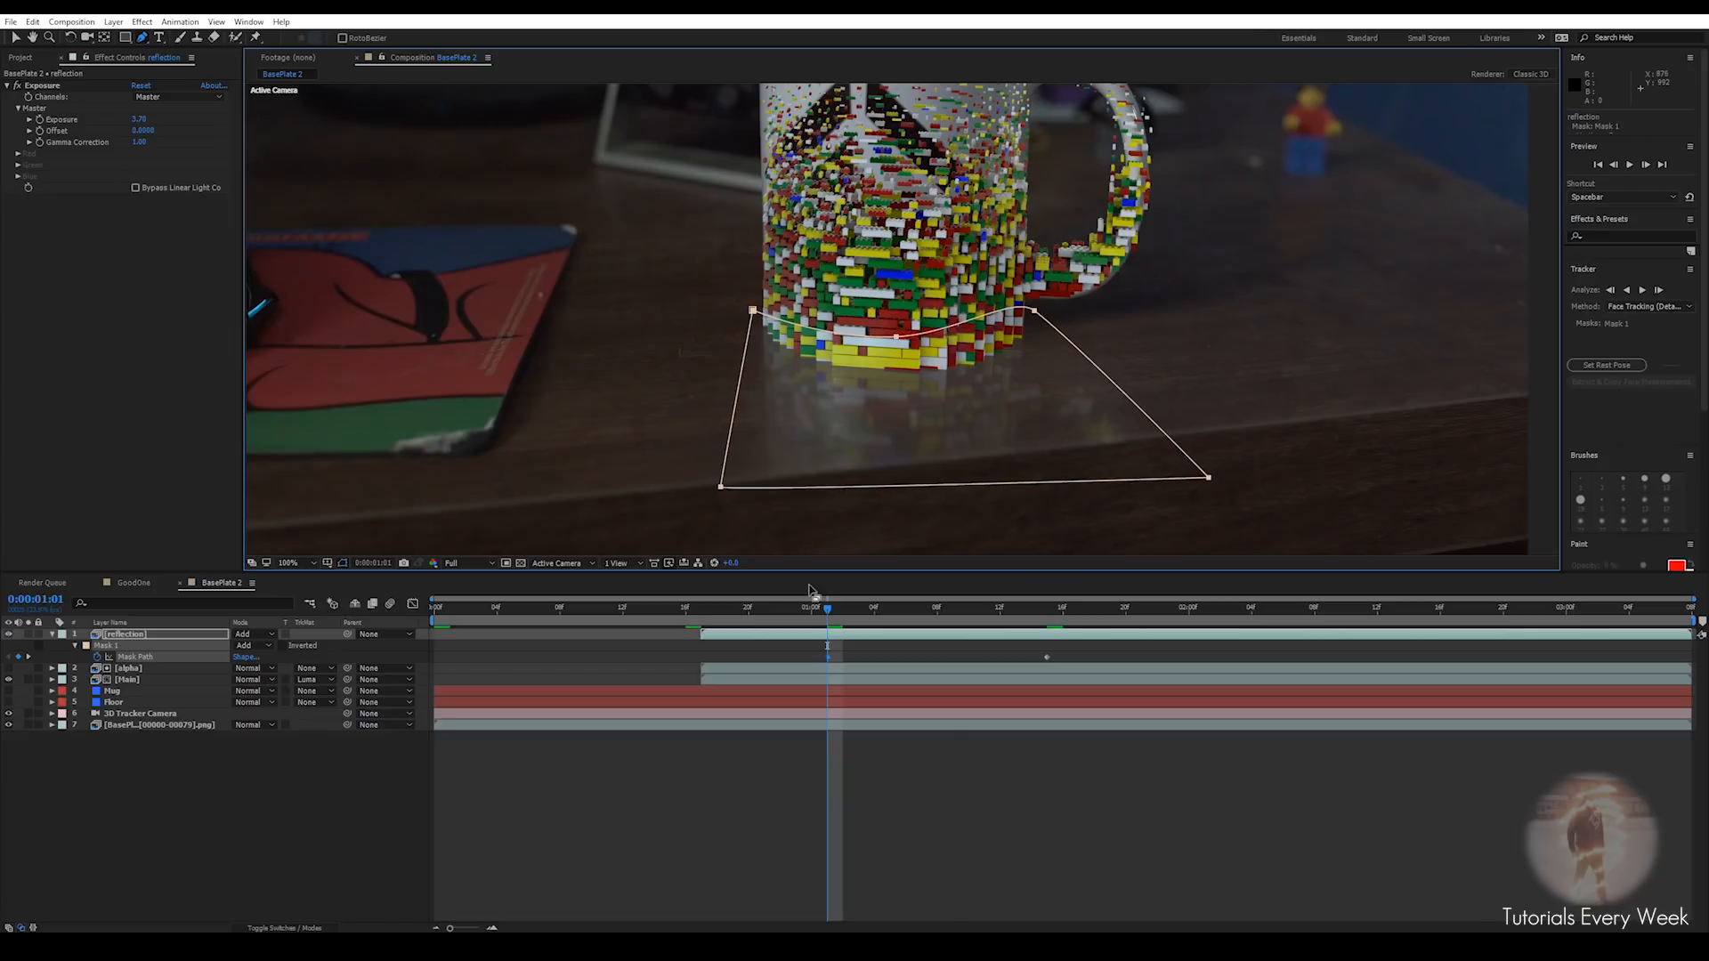
{"action": "left_click_drag", "start_coordinate": [832, 610], "coordinate": [702, 611]}
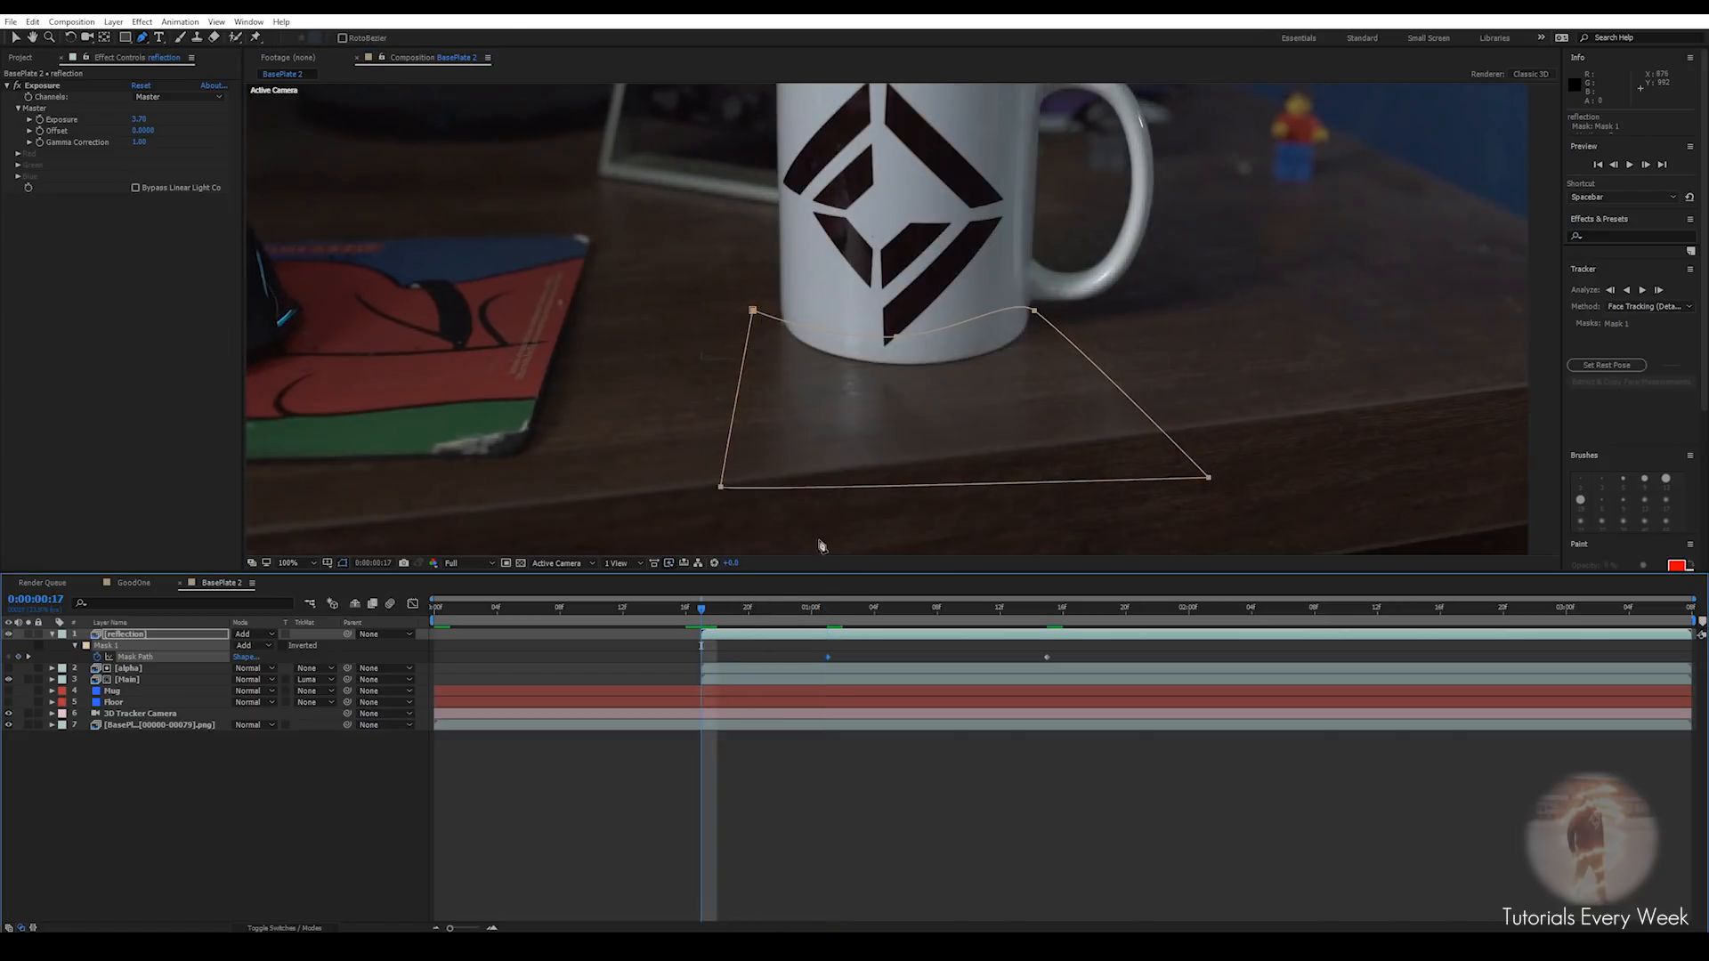
{"action": "left_click_drag", "start_coordinate": [899, 341], "coordinate": [870, 383]}
{"action": "left_click", "coordinate": [1173, 609]}
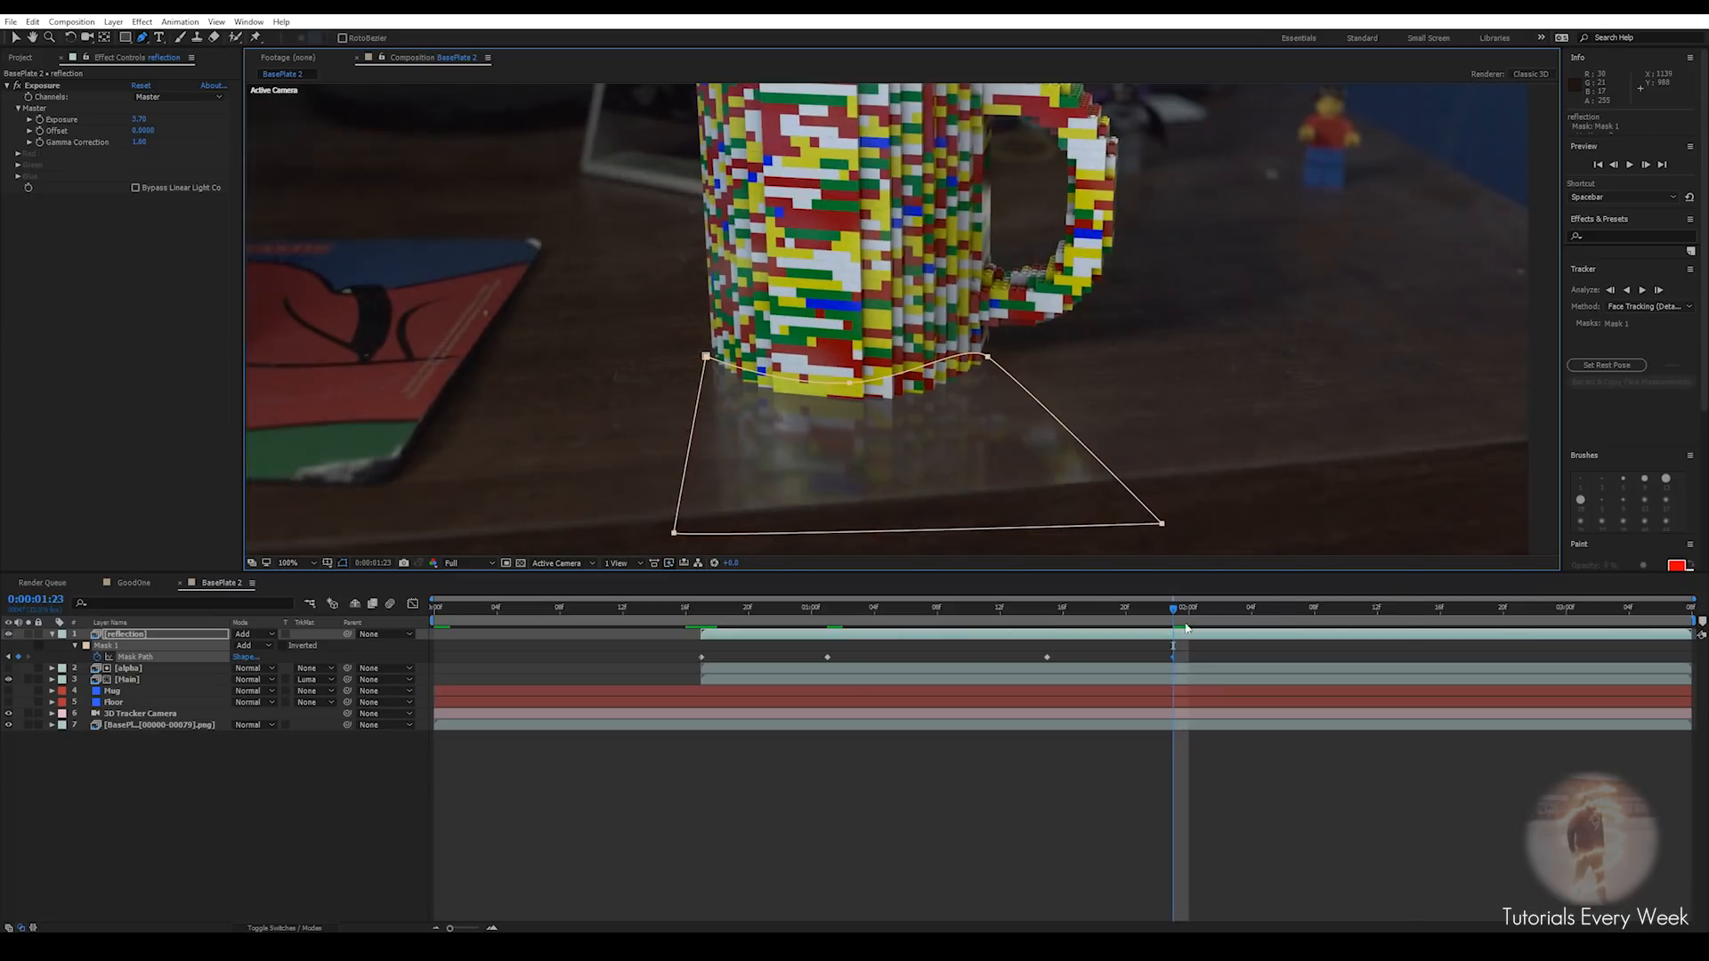
{"action": "left_click", "coordinate": [1393, 609]}
{"action": "left_click", "coordinate": [1676, 610]}
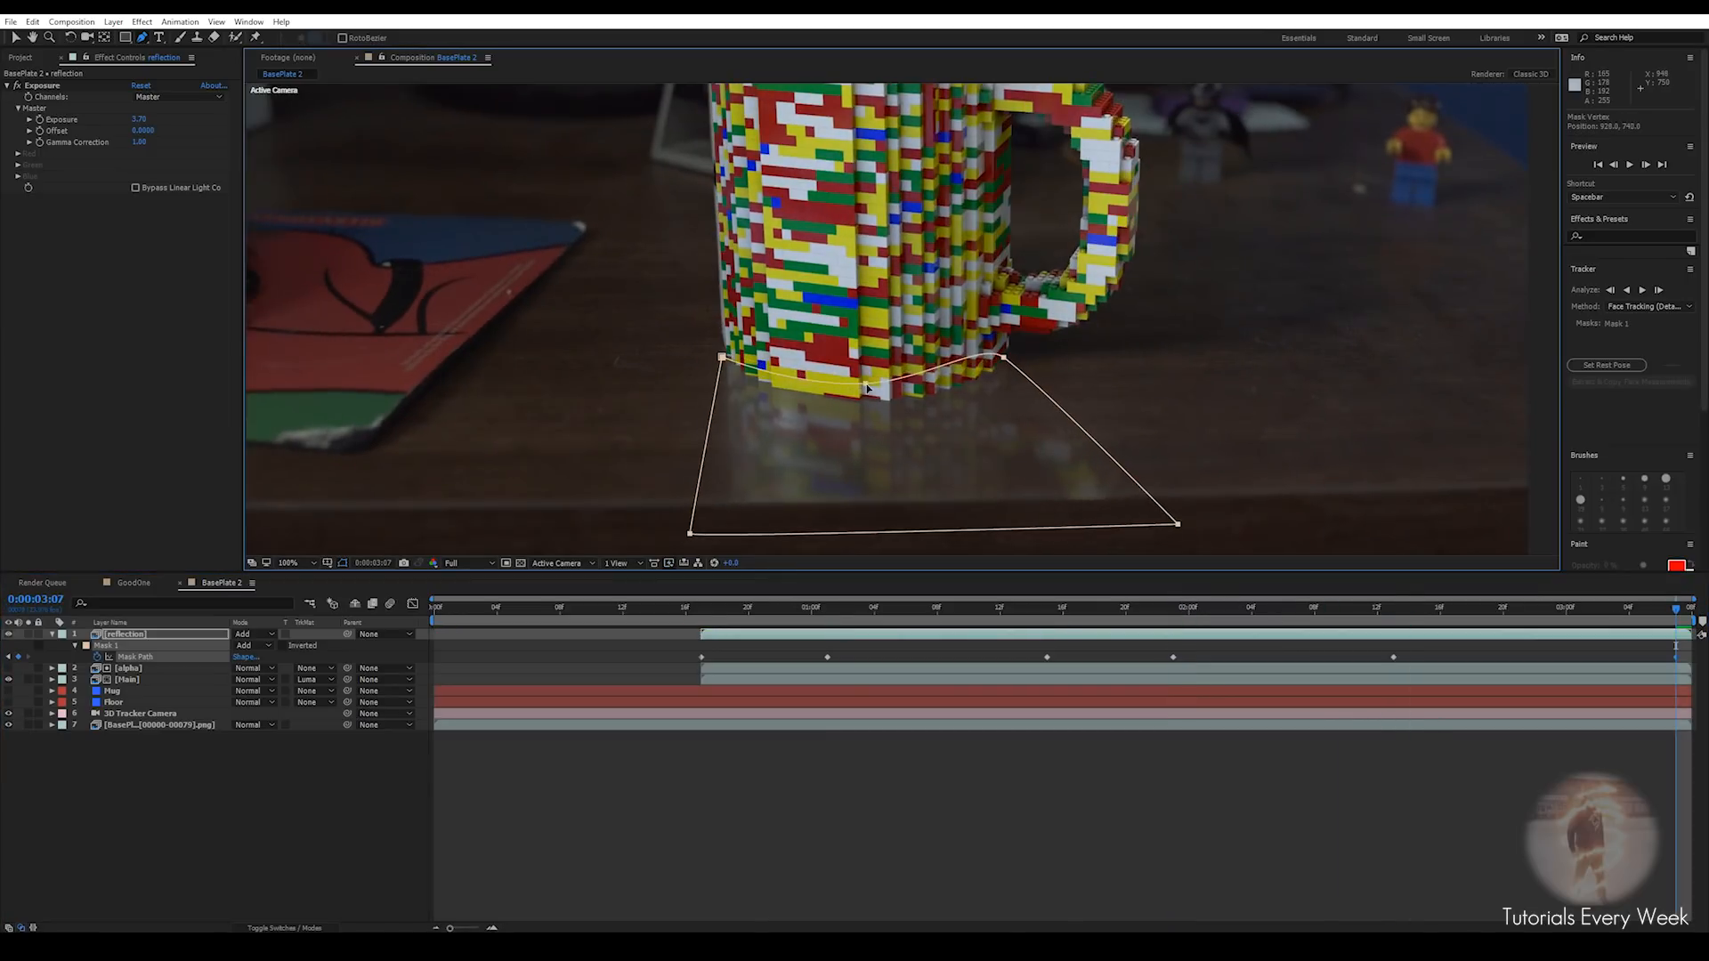
Lower the exposure of the reflection layer's Exposure effect to about 1.55
{"action": "left_click", "coordinate": [961, 792]}
{"action": "left_click", "coordinate": [127, 635]}
{"action": "left_click_drag", "start_coordinate": [144, 121], "coordinate": [113, 126]}
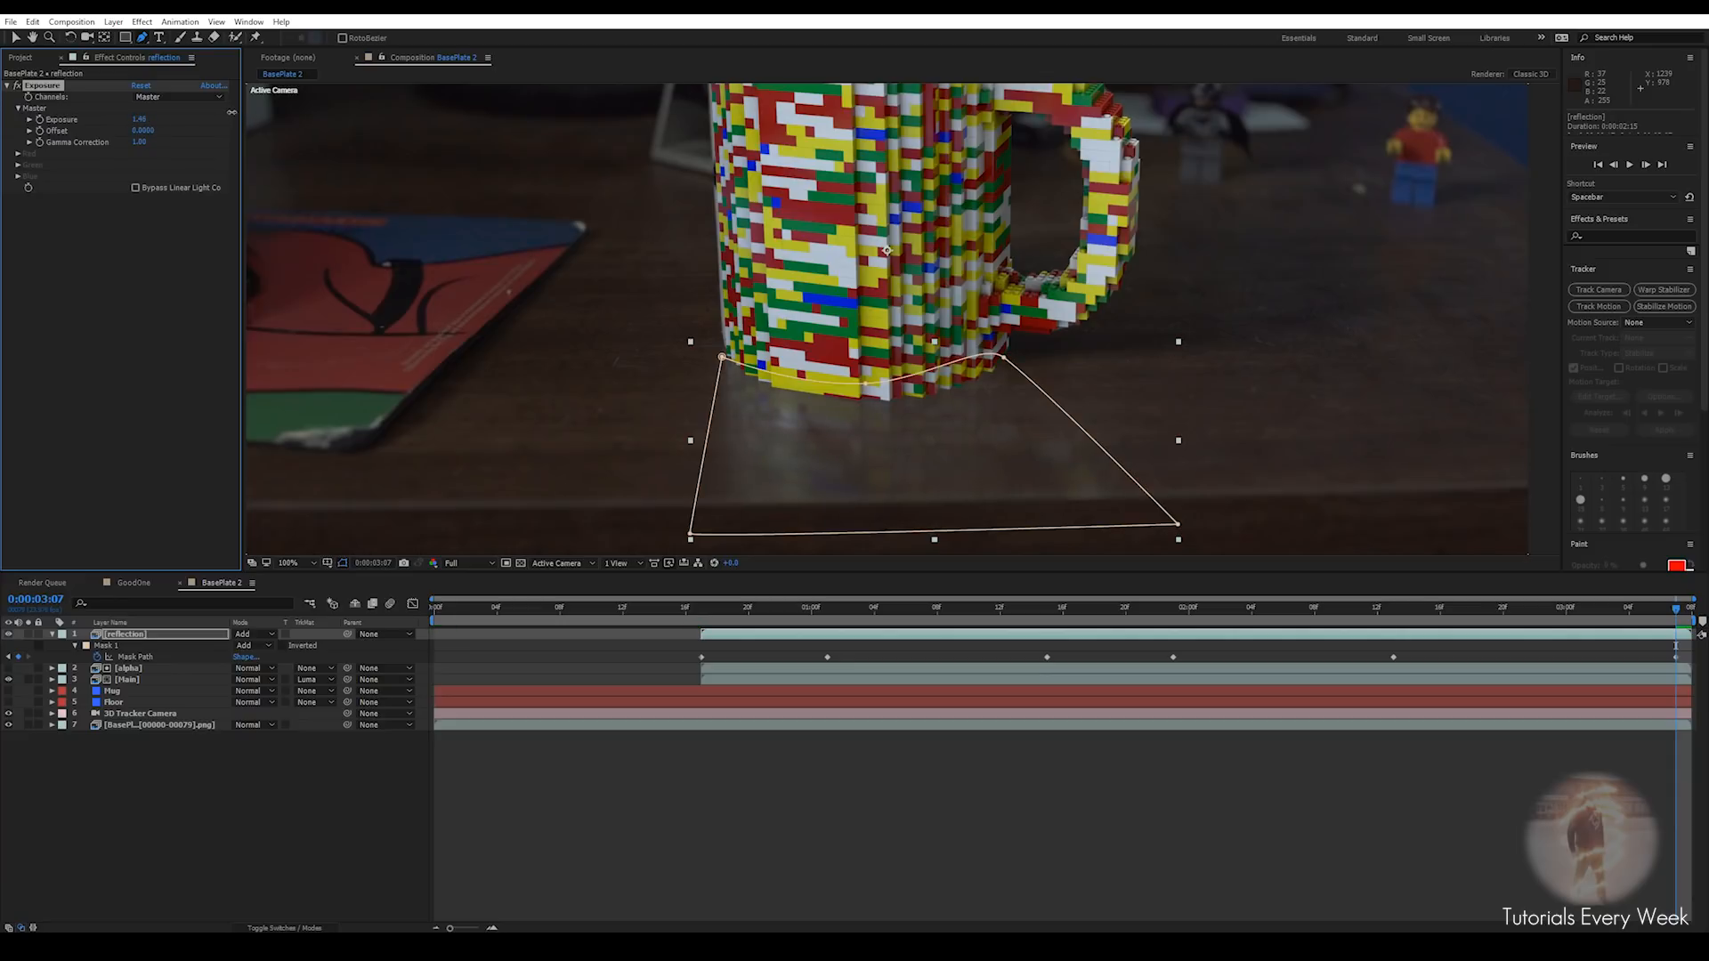
Apply the Fast Blur effect to the reflection layer and try out different blurriness amounts on the tabletop reflection
{"action": "scroll", "coordinate": [856, 439], "scroll_direction": "up", "scroll_amount": 2}
{"action": "left_click", "coordinate": [48, 251]}
{"action": "key", "text": "ctrl+space"}
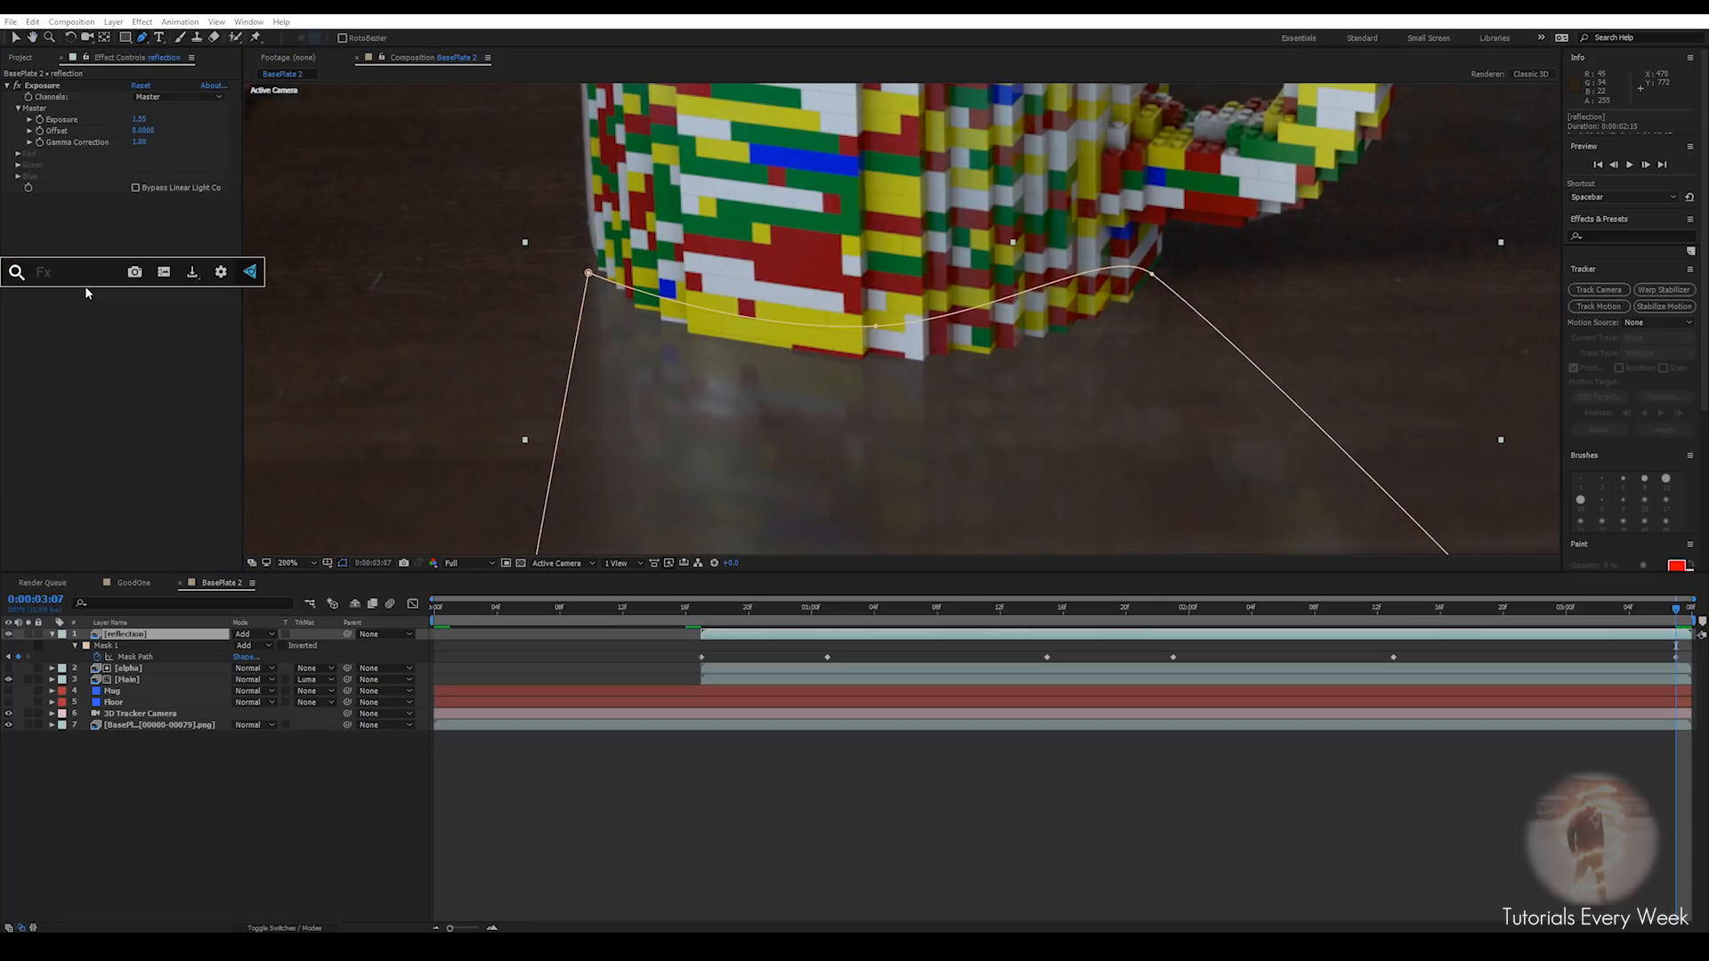
{"action": "type", "text": "fas"}
{"action": "left_click", "coordinate": [37, 311]}
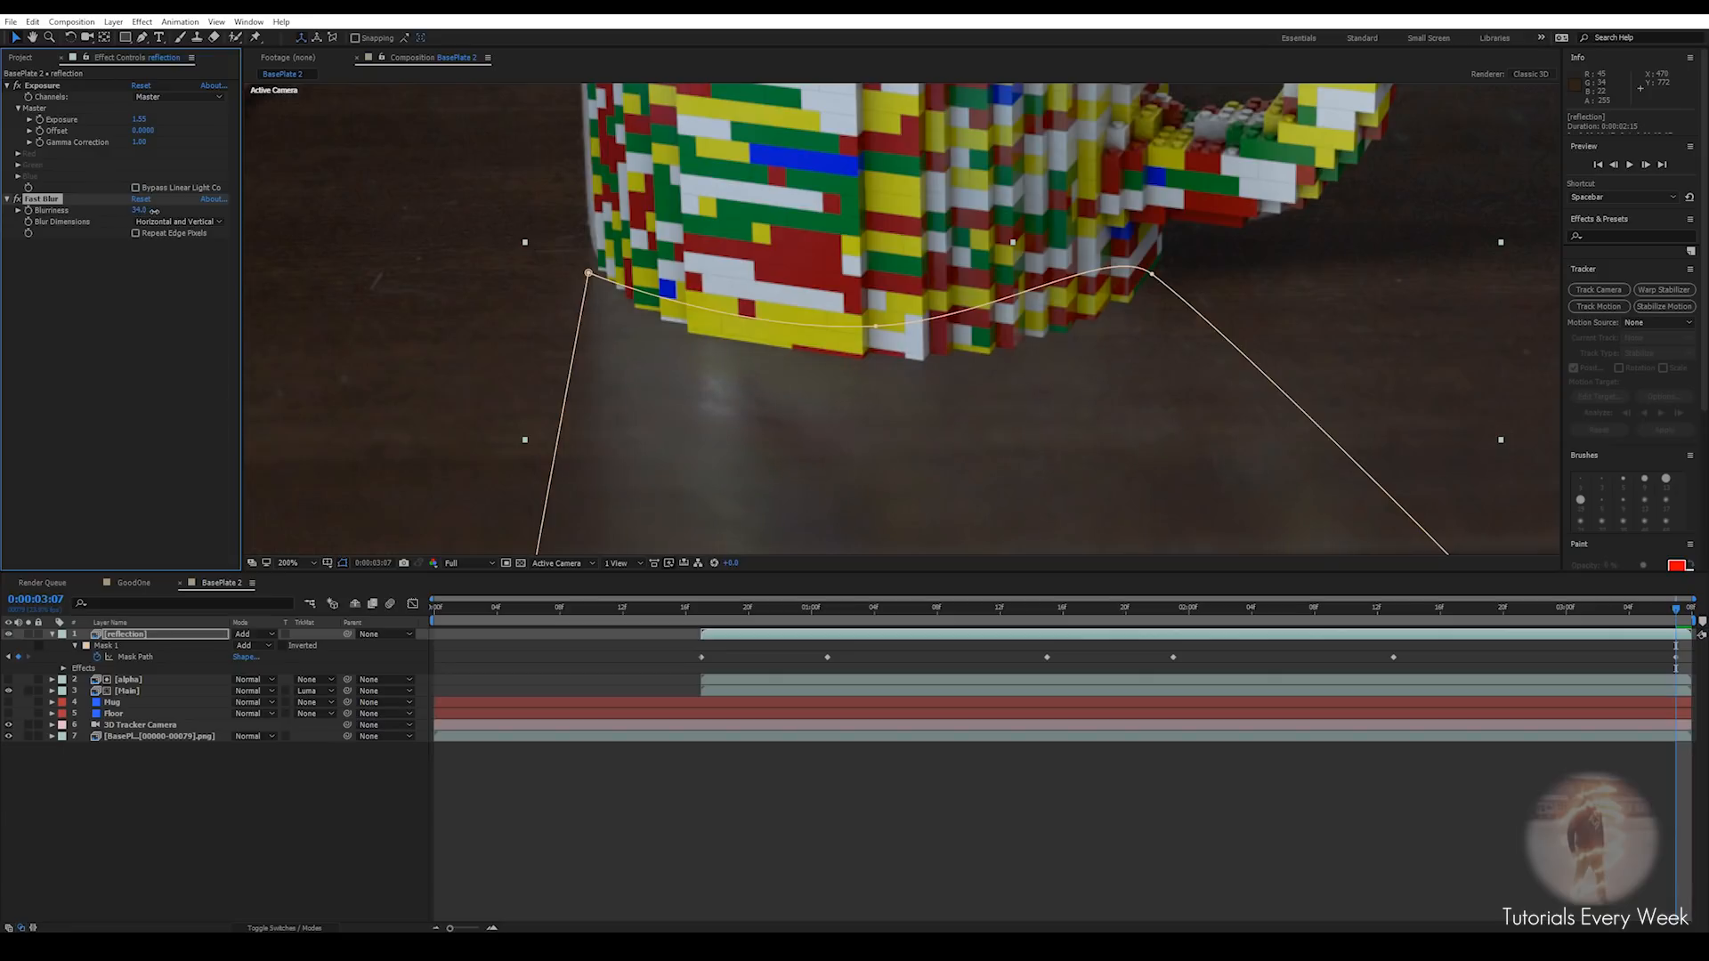
{"action": "left_click_drag", "start_coordinate": [145, 212], "coordinate": [140, 214]}
{"action": "key", "text": "comma"}
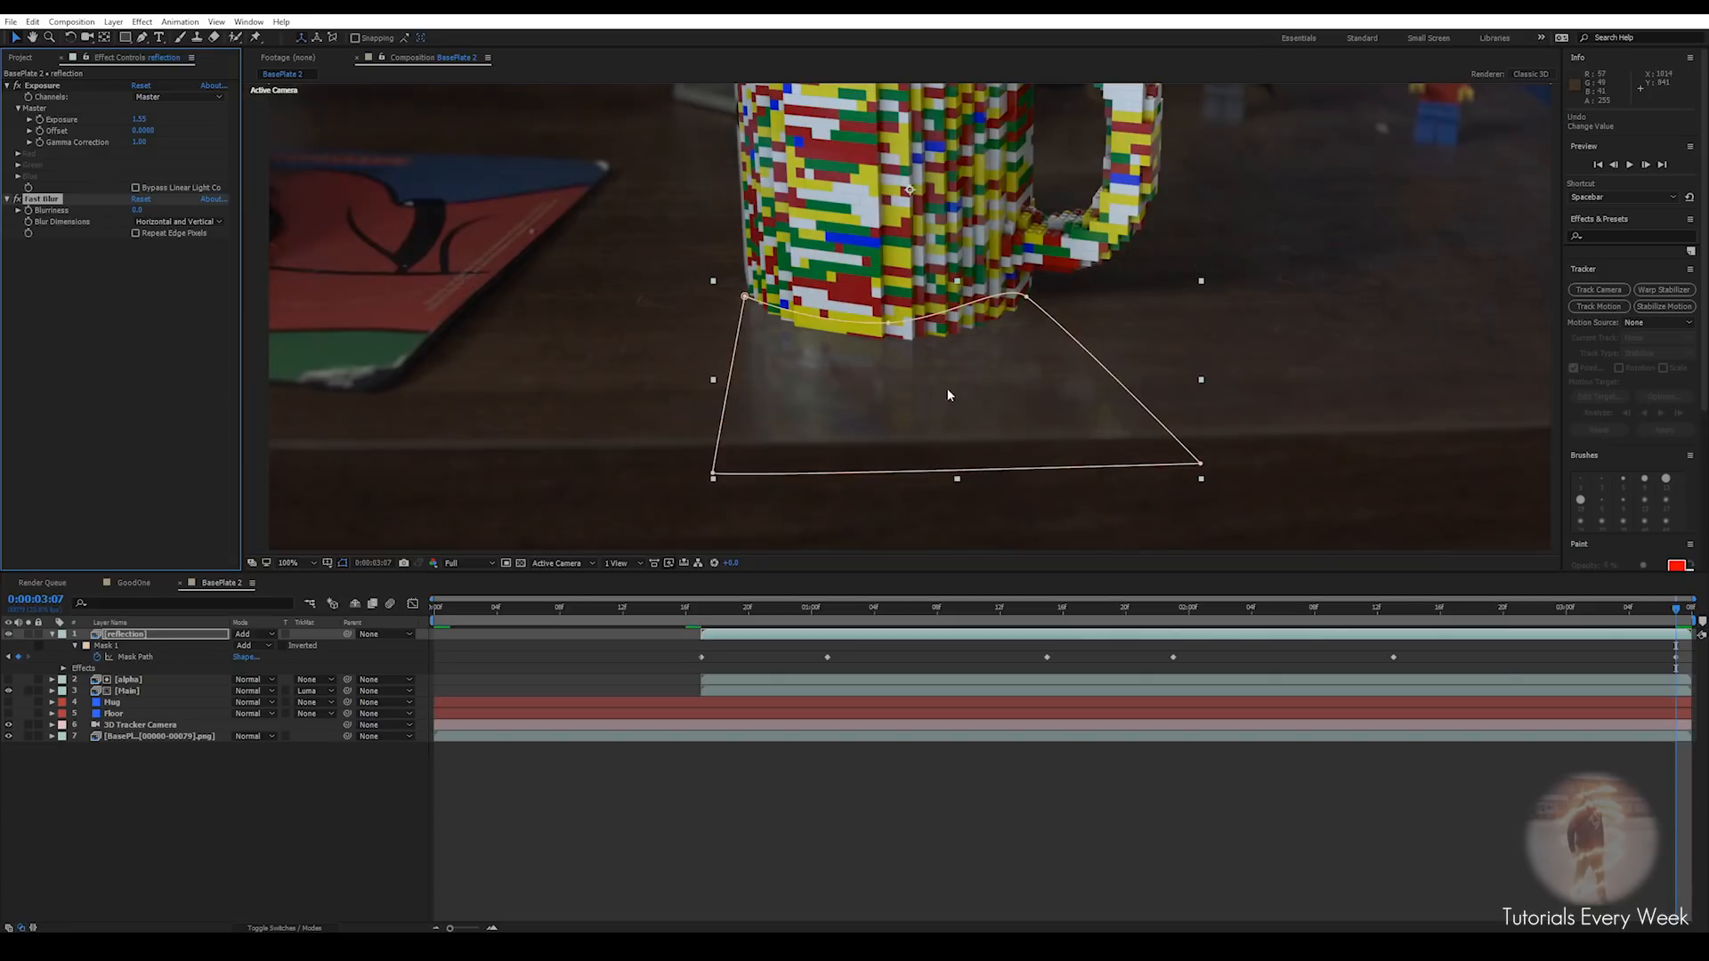
Check the reflection without its mask outline and reduce the reflection layer's exposure to about 0.97
{"action": "left_click", "coordinate": [696, 827]}
{"action": "scroll", "coordinate": [845, 411], "scroll_direction": "down", "scroll_amount": 1}
{"action": "scroll", "coordinate": [841, 410], "scroll_direction": "up", "scroll_amount": 1}
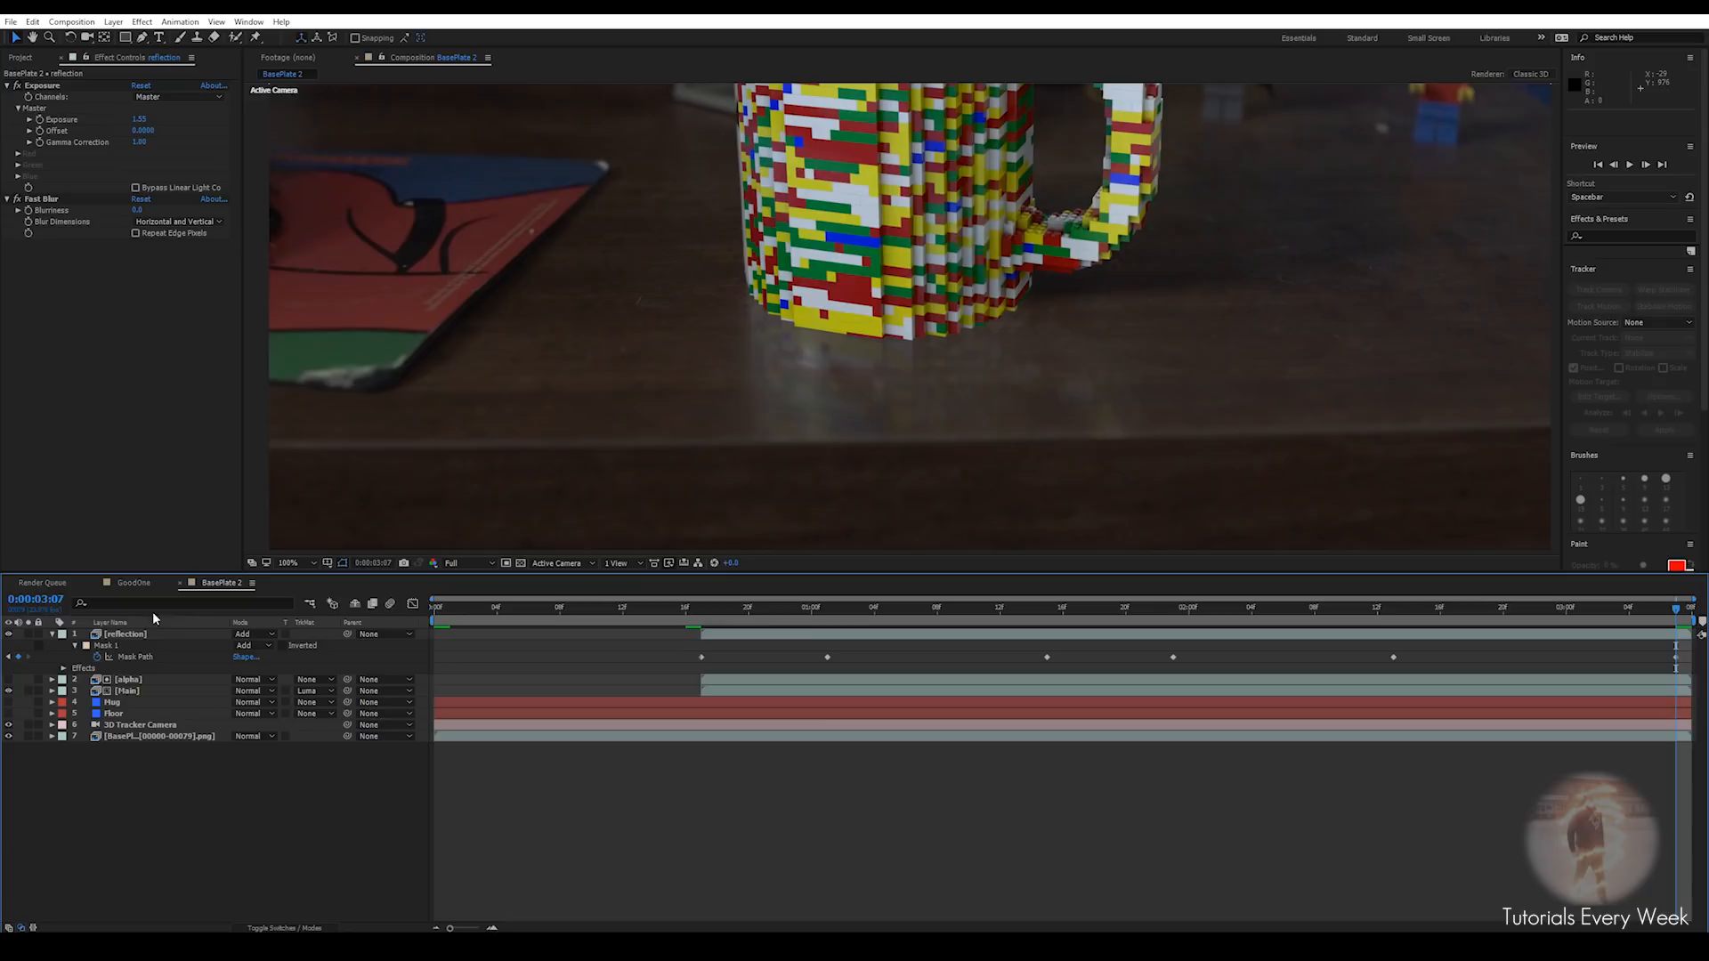
{"action": "left_click", "coordinate": [121, 119]}
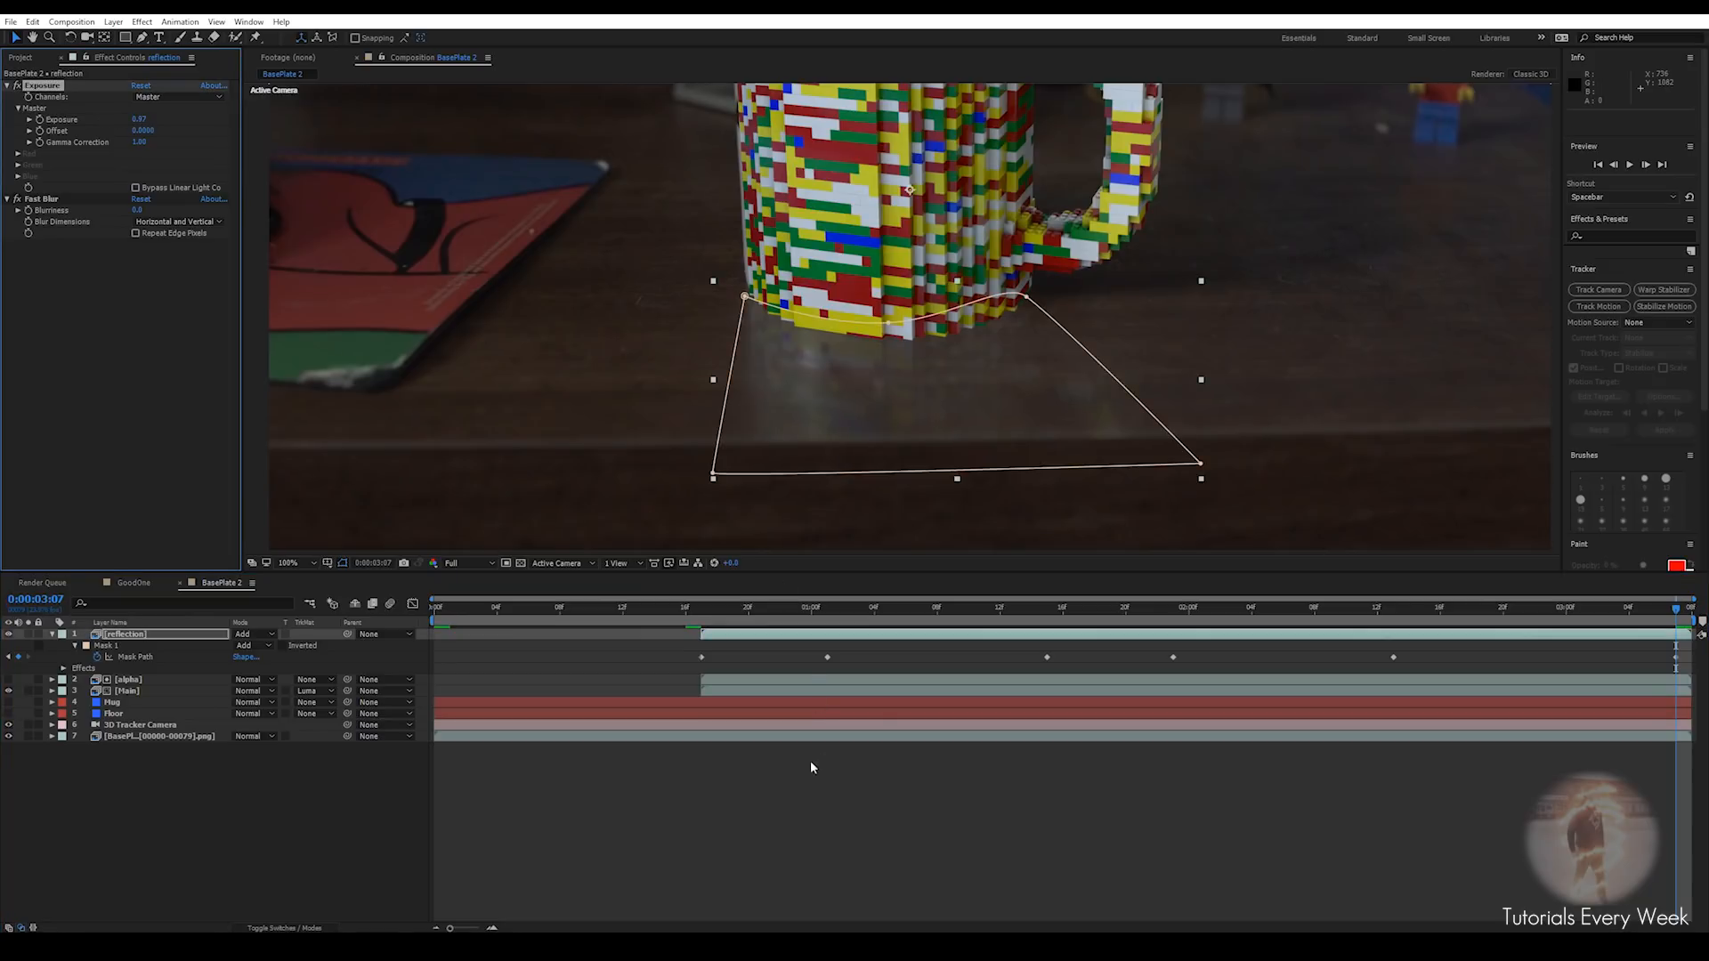
{"action": "left_click", "coordinate": [816, 754]}
Play back the composite from 0:00:00:14 to review the mug's transition into bricks
{"action": "scroll", "coordinate": [806, 448], "scroll_direction": "down", "scroll_amount": 1}
{"action": "middle_click_drag", "start_coordinate": [1173, 512], "coordinate": [1332, 596]}
{"action": "left_click_drag", "start_coordinate": [1331, 607], "coordinate": [650, 625]}
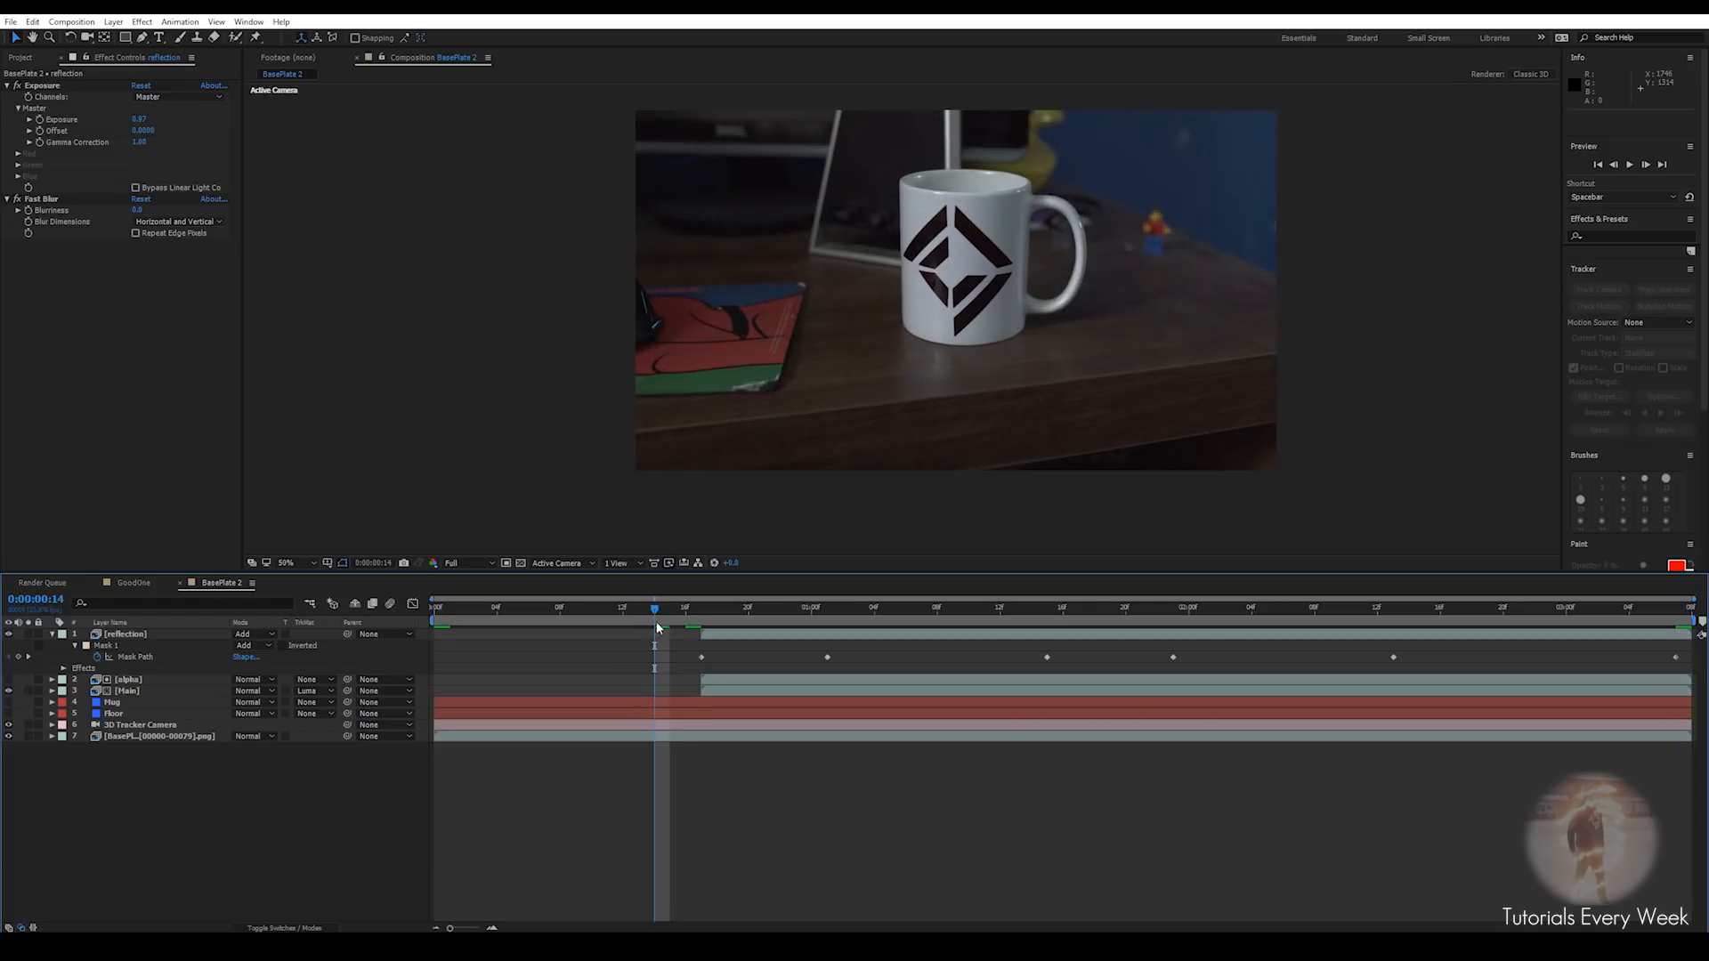
{"action": "key", "text": "space"}
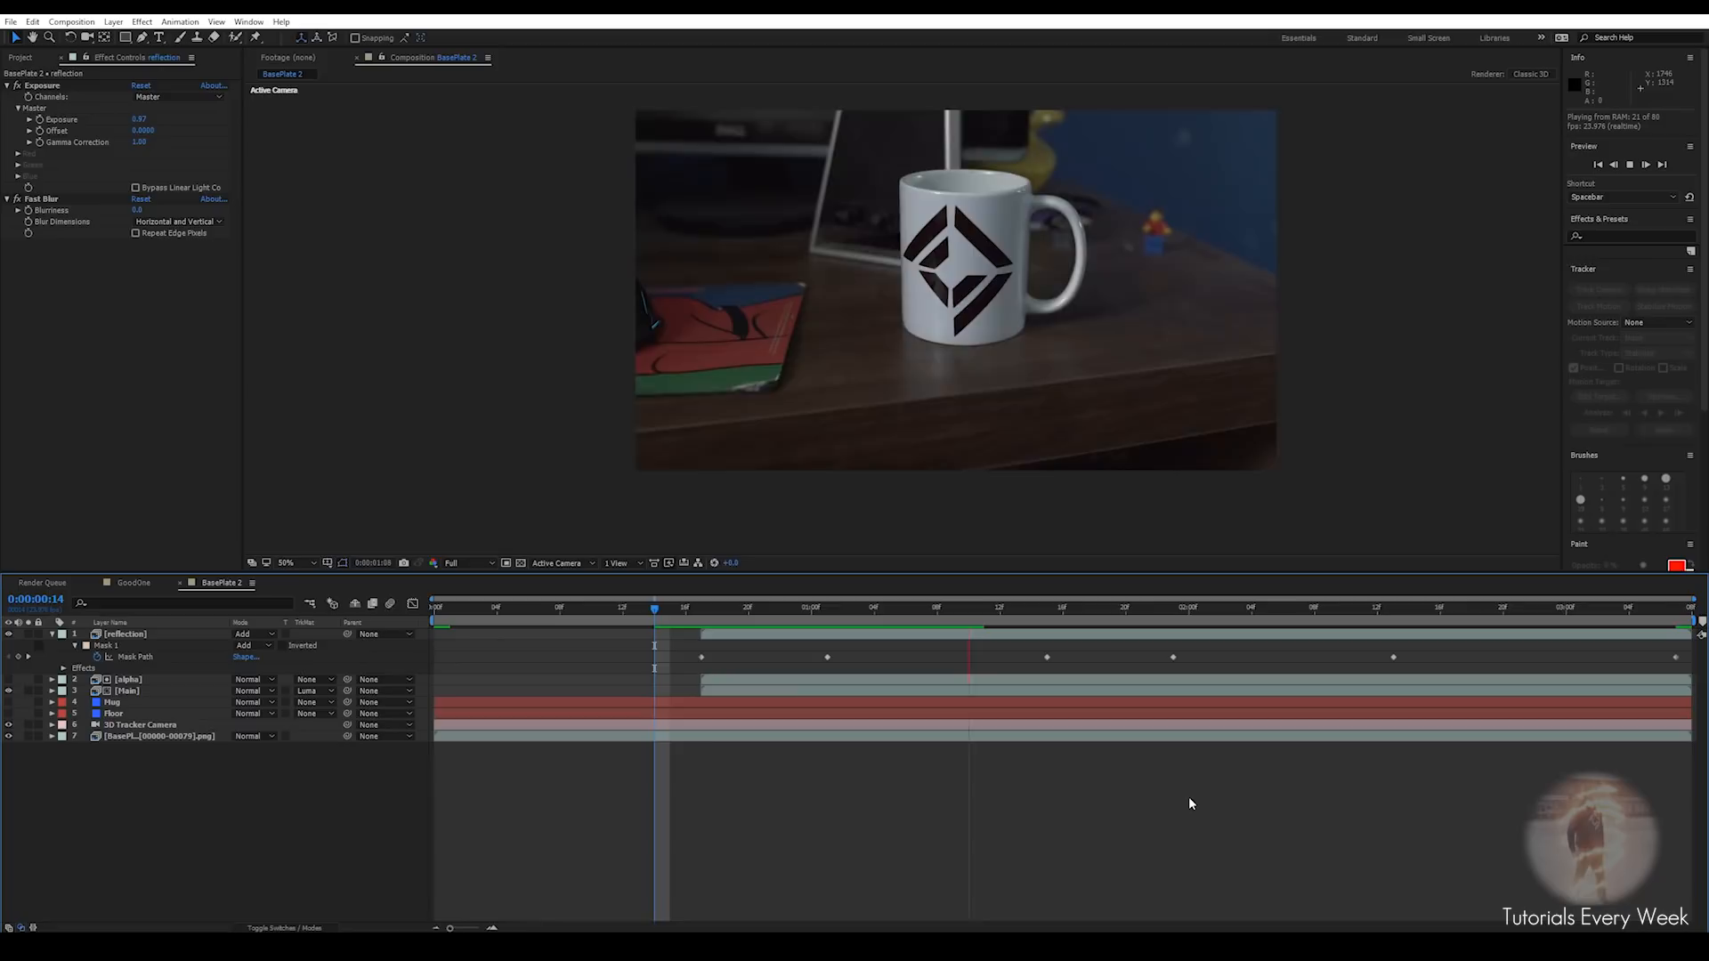
{"action": "key", "text": "space"}
Pre-compose the alpha and Main layers into a new composition named "Main lego"
{"action": "scroll", "coordinate": [985, 307], "scroll_direction": "up", "scroll_amount": 1}
{"action": "middle_click_drag", "start_coordinate": [986, 308], "coordinate": [910, 427]}
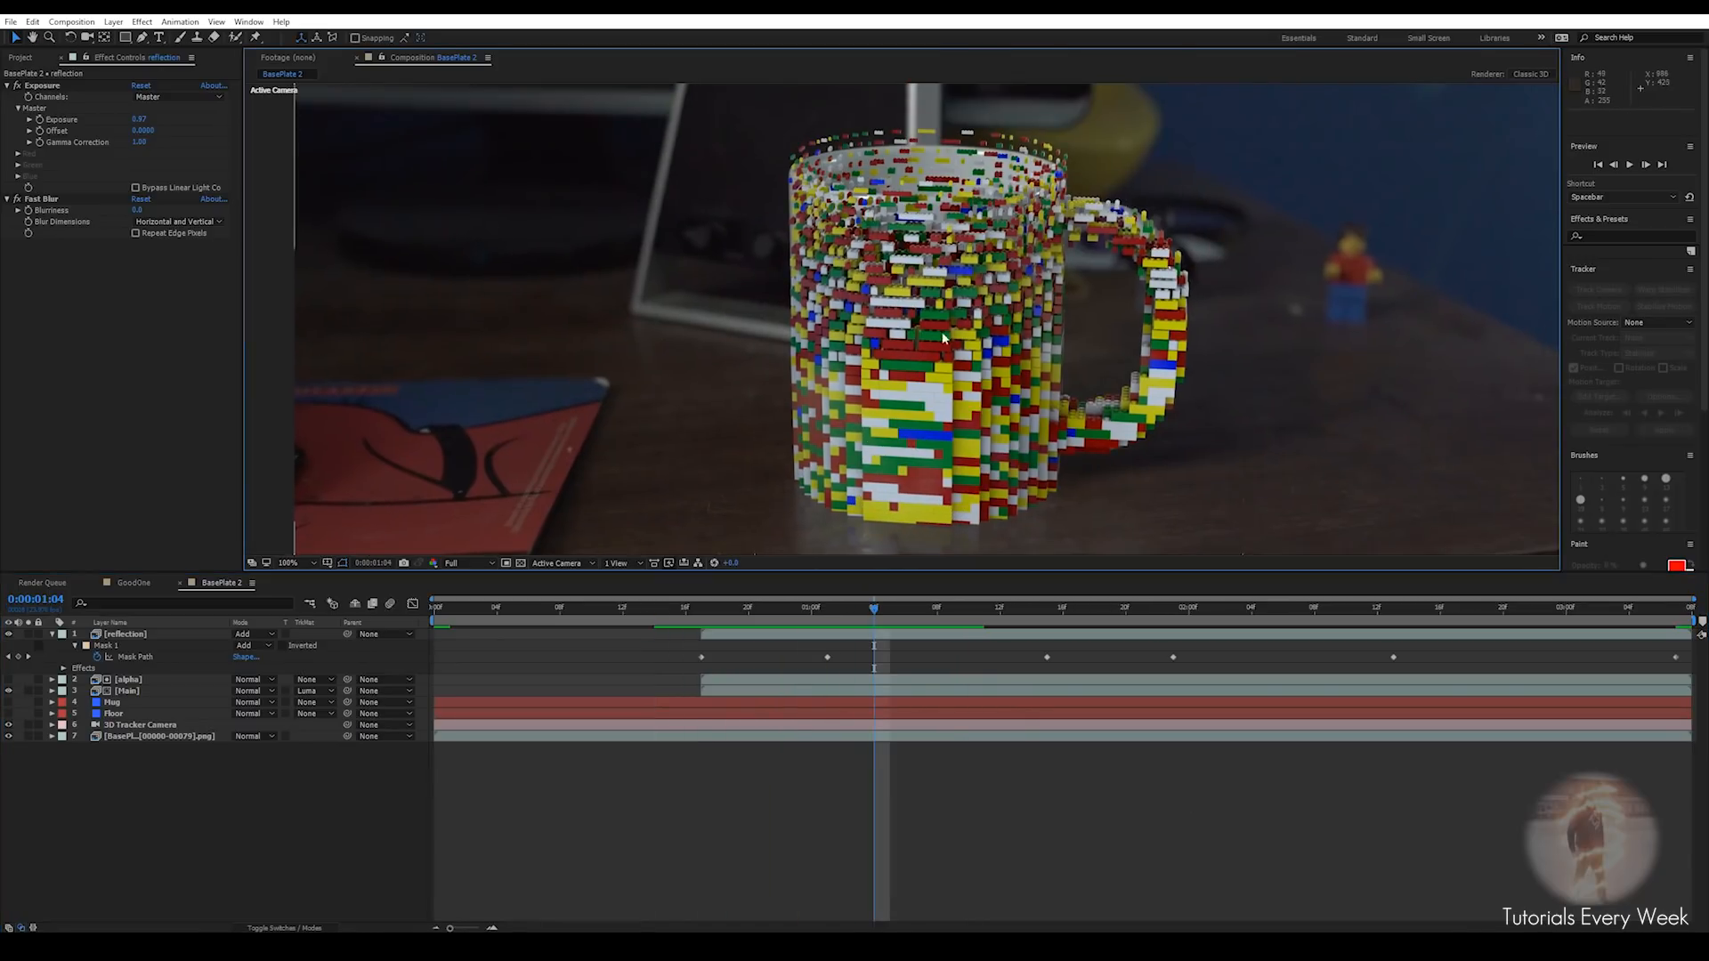
{"action": "left_click_drag", "start_coordinate": [855, 613], "coordinate": [781, 611]}
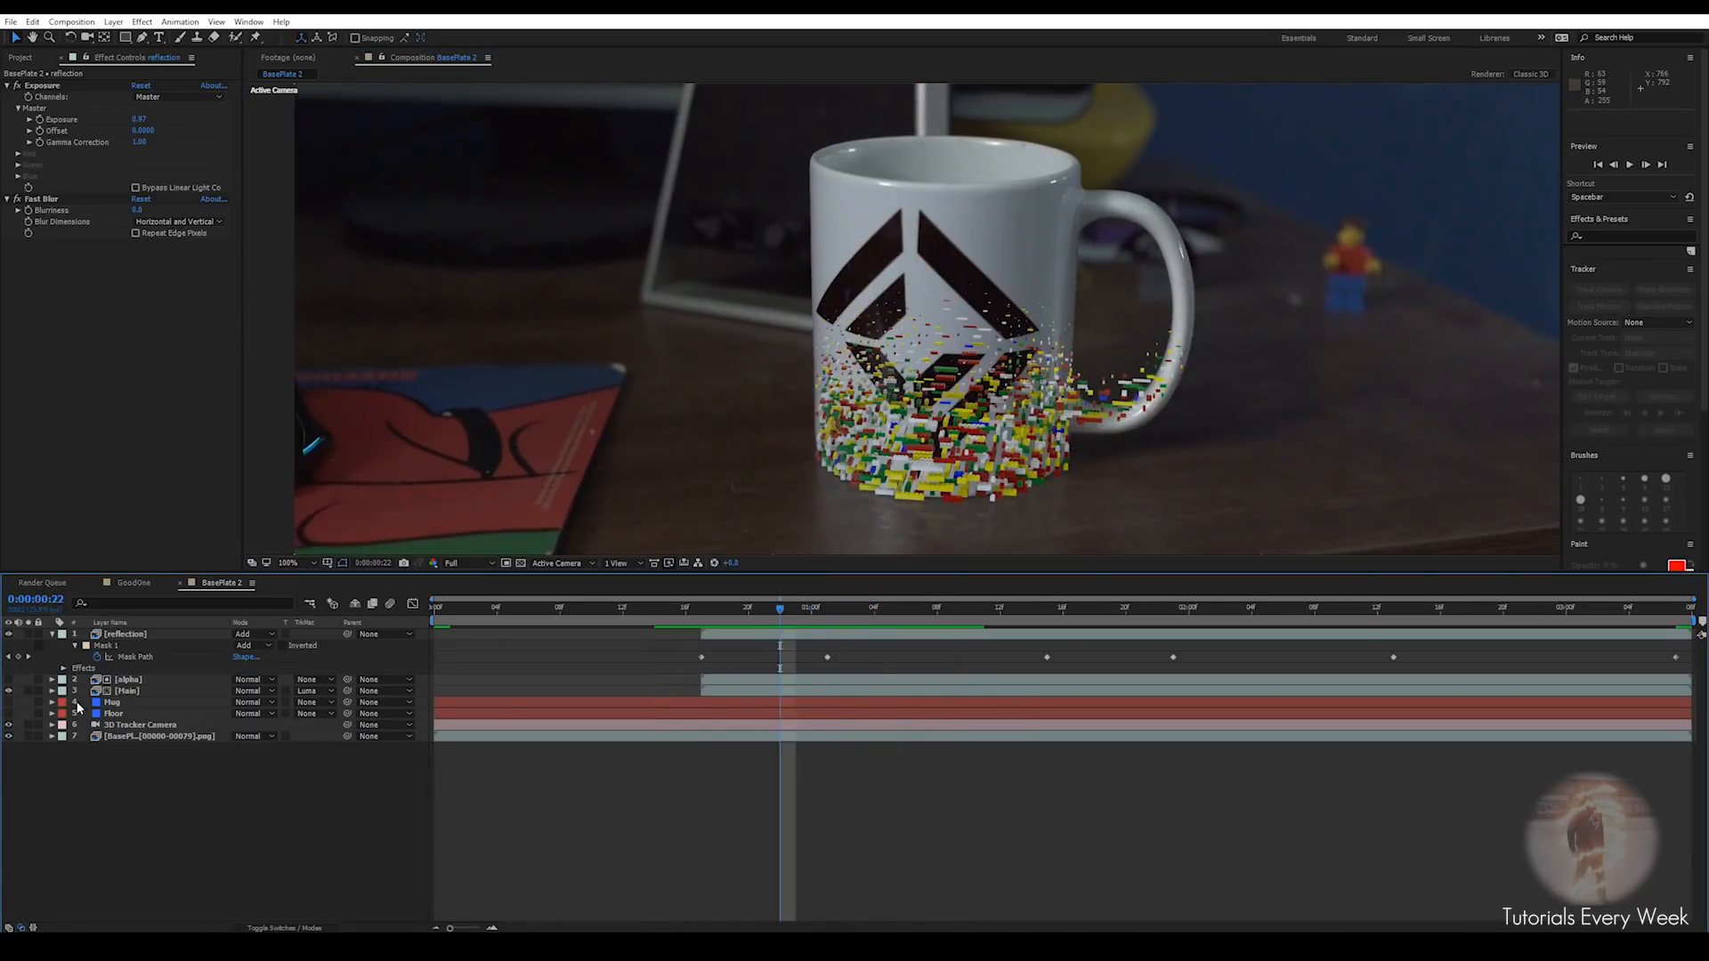
{"action": "left_click", "coordinate": [136, 693]}
{"action": "left_click", "coordinate": [129, 680], "text": "shift"}
{"action": "right_click", "coordinate": [135, 681]}
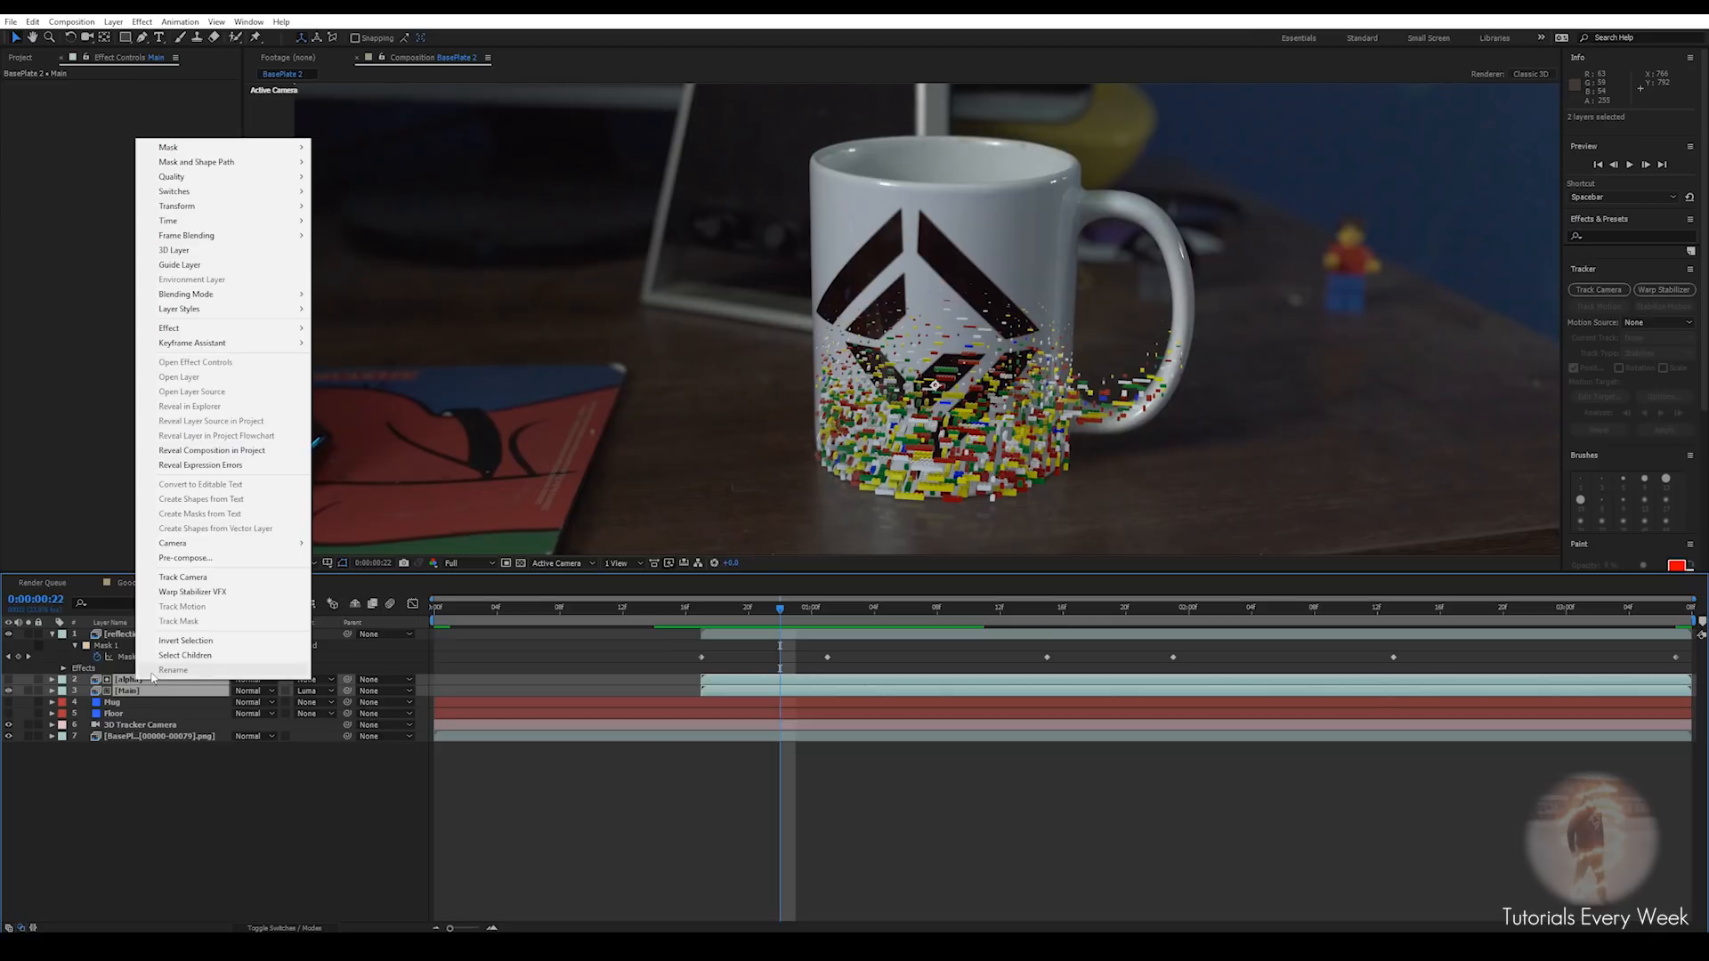
{"action": "left_click", "coordinate": [185, 558]}
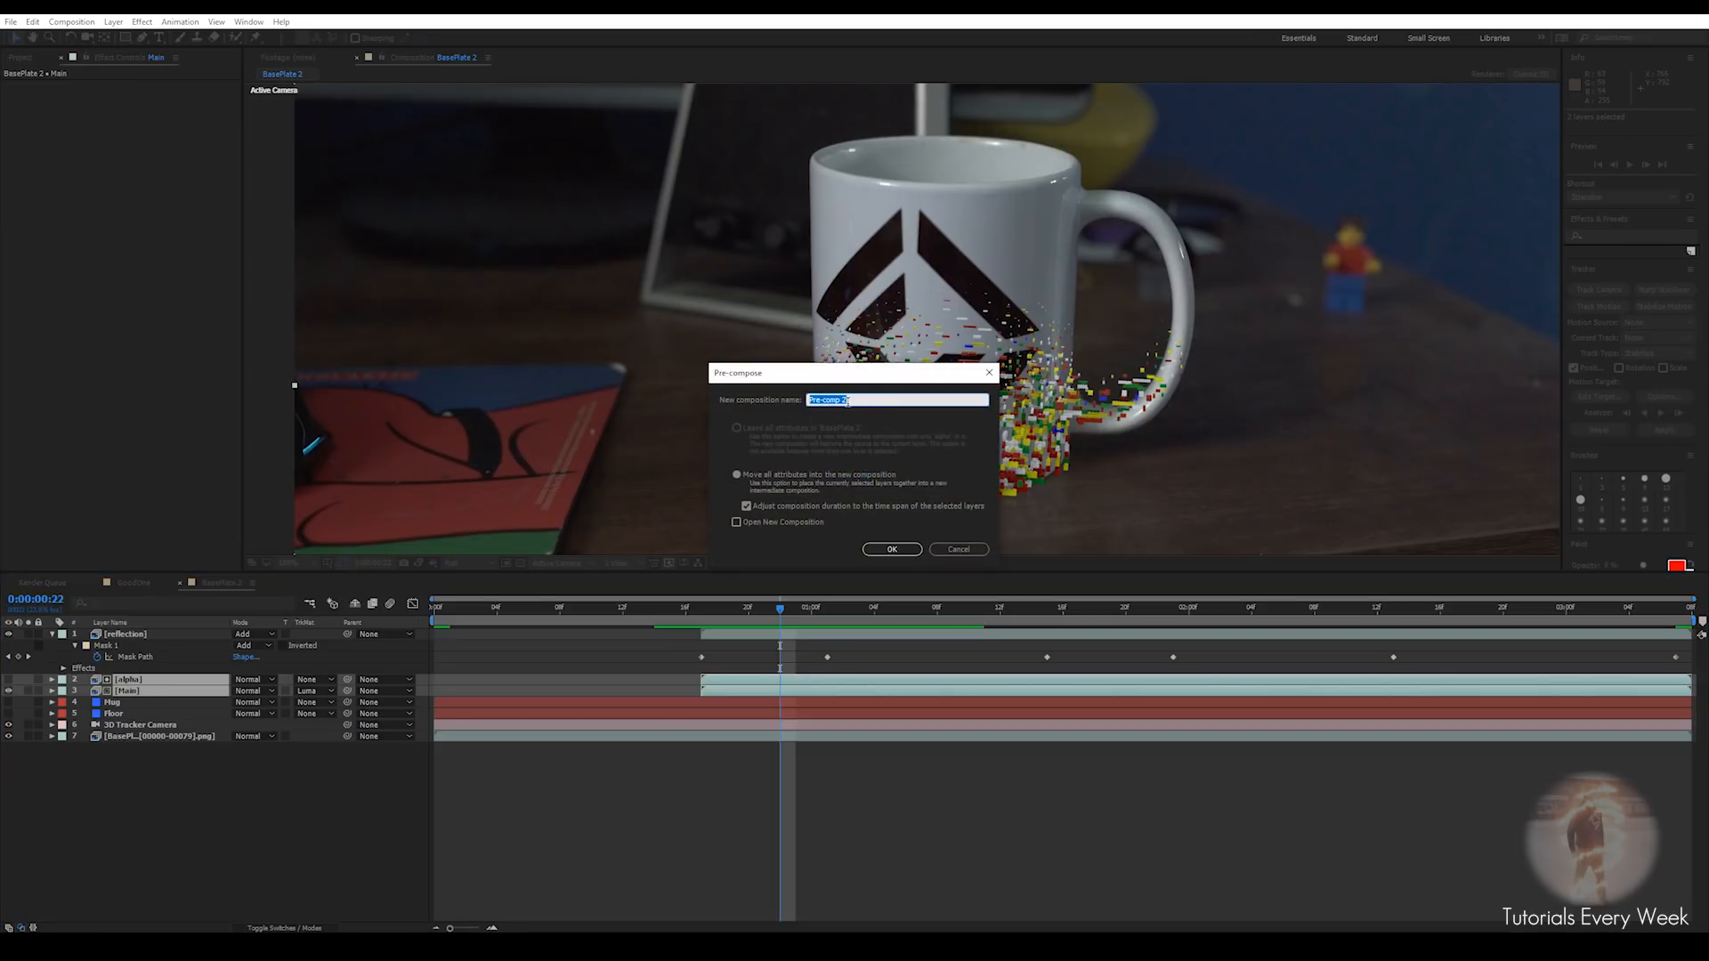
{"action": "type", "text": "Main lego"}
{"action": "key", "text": "Return"}
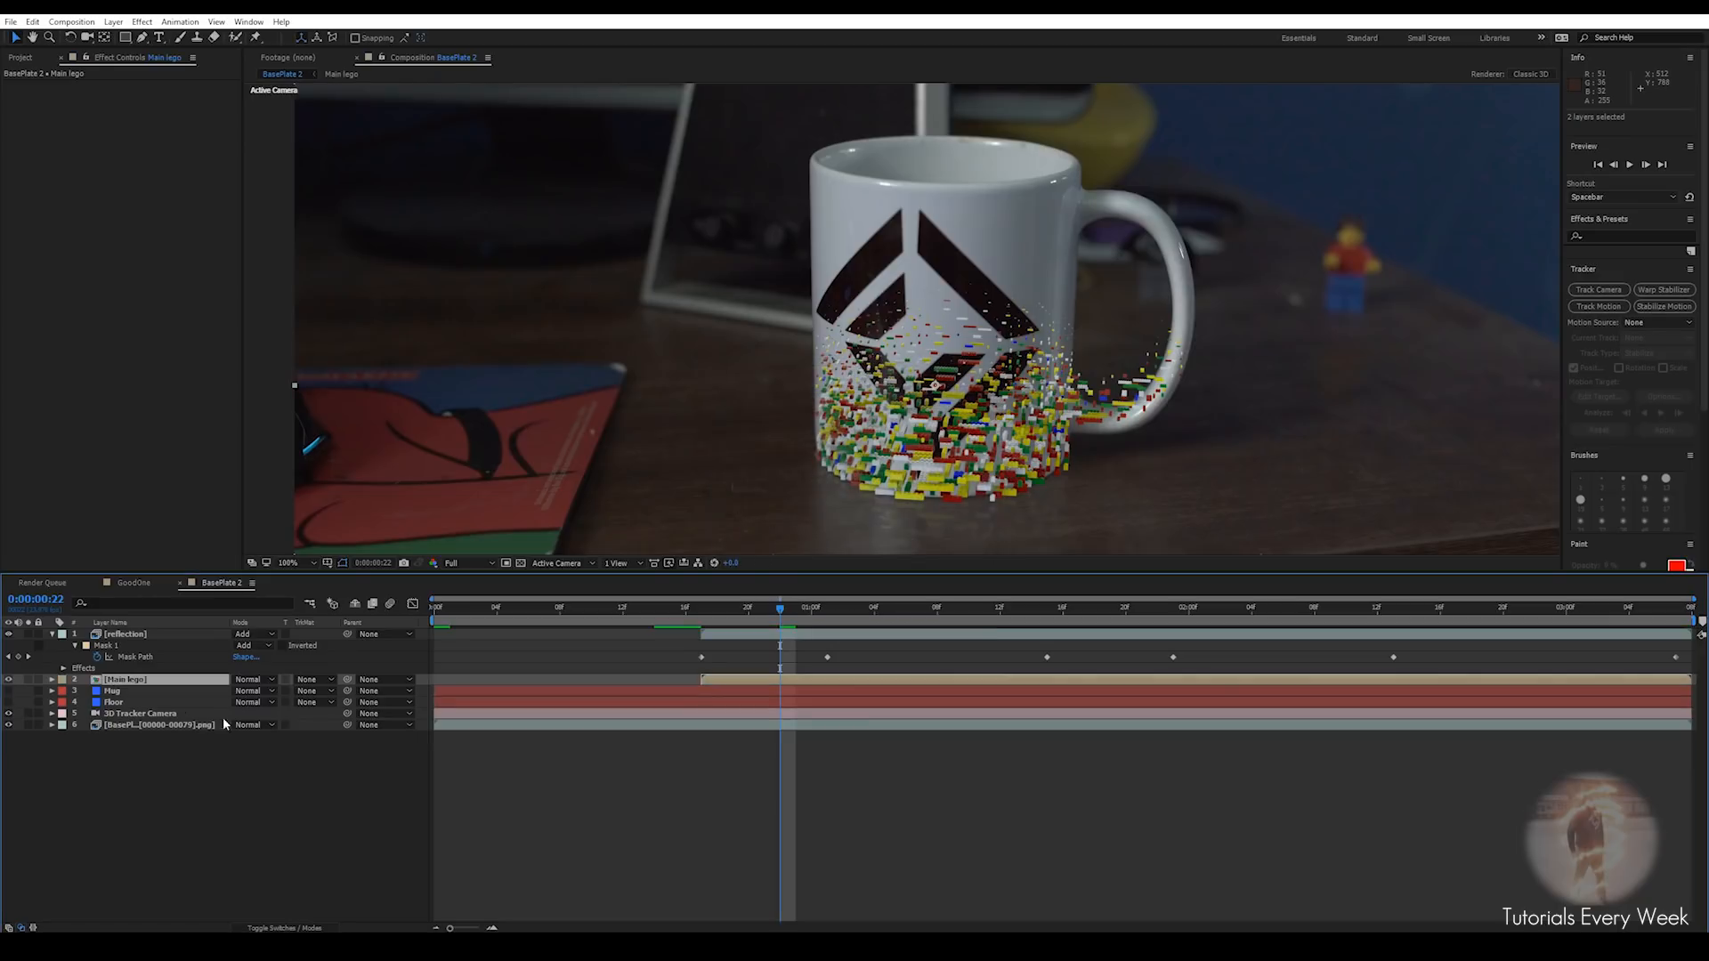
Duplicate the Main lego layer and draw a four-point mask on the copy around the emerging bricks at 0:00:00:19
{"action": "key", "text": "ctrl+d"}
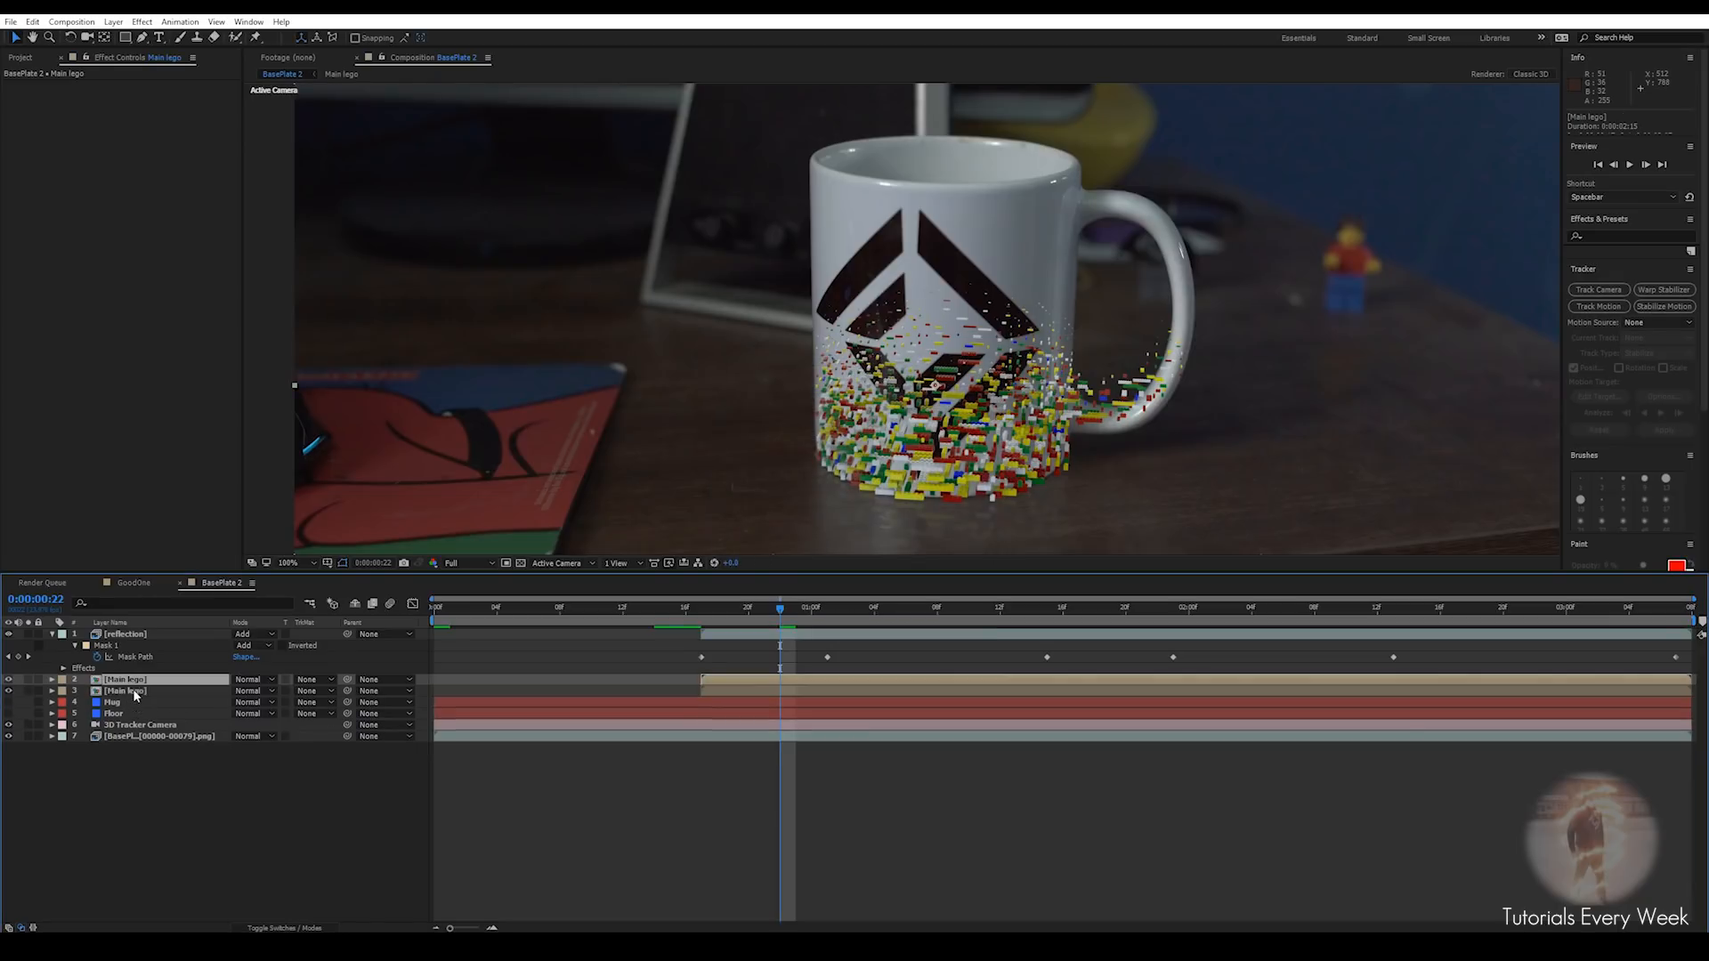
{"action": "left_click", "coordinate": [142, 39]}
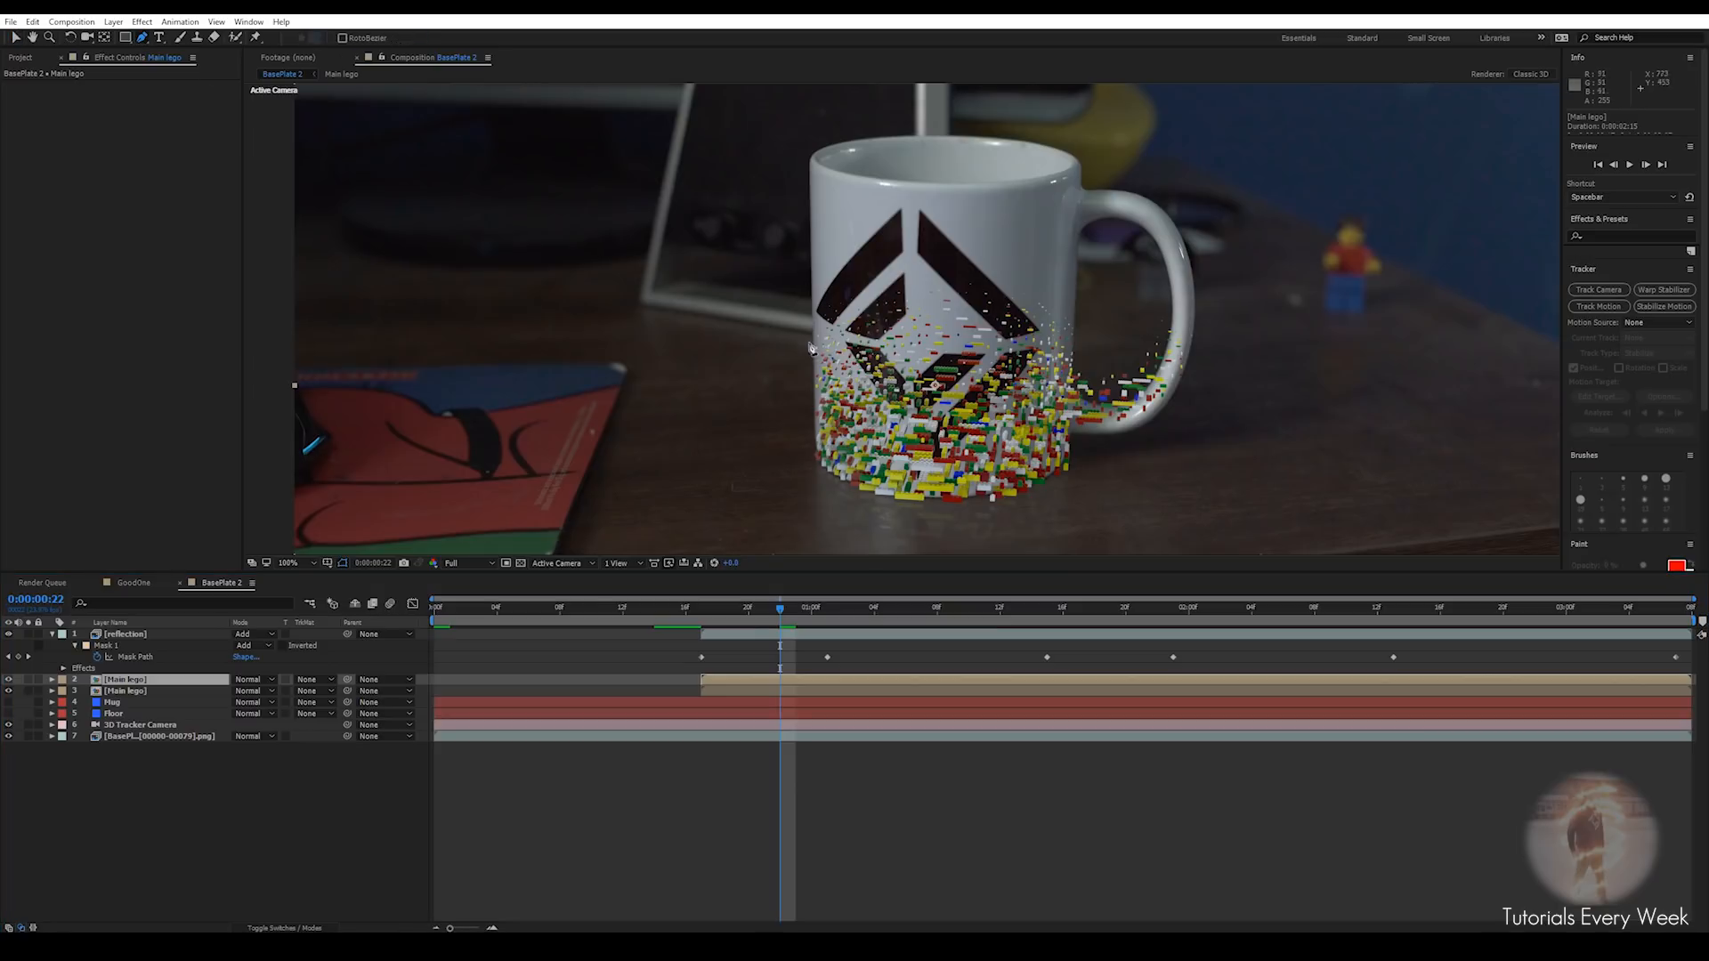
{"action": "left_click_drag", "start_coordinate": [778, 608], "coordinate": [737, 609]}
{"action": "left_click", "coordinate": [813, 391]}
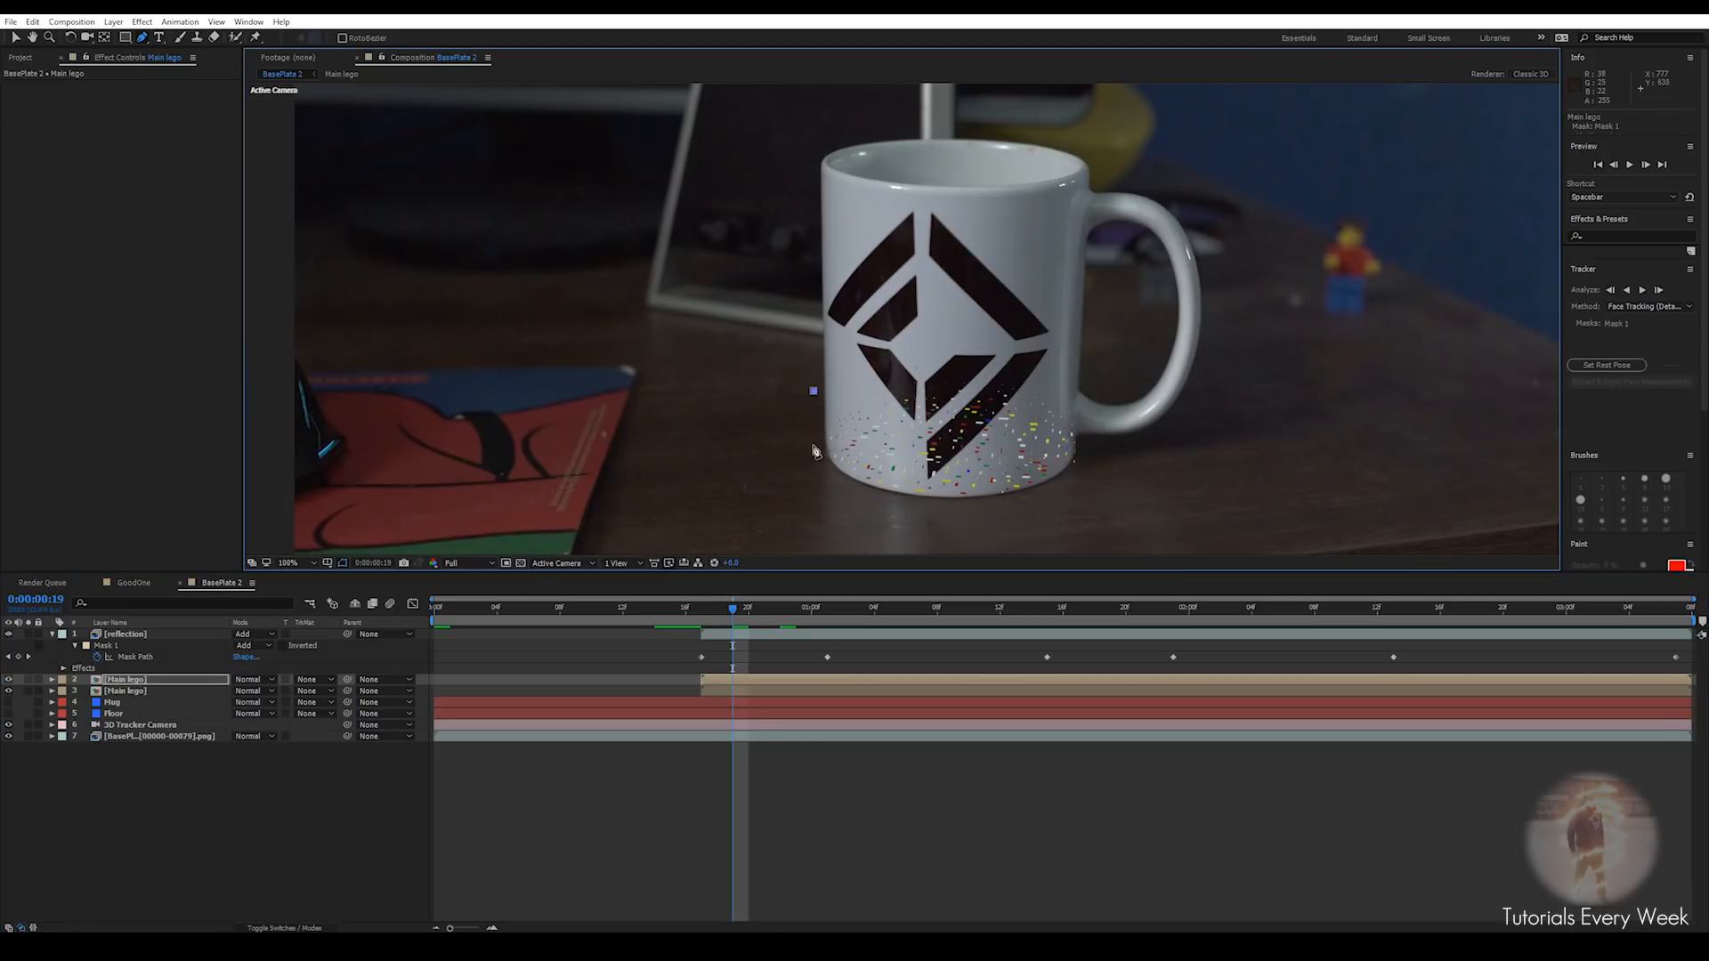
{"action": "left_click", "coordinate": [813, 451]}
{"action": "left_click", "coordinate": [1137, 475]}
{"action": "left_click", "coordinate": [813, 391]}
{"action": "left_click_drag", "start_coordinate": [812, 452], "coordinate": [806, 467]}
Keyframe the upper Main lego layer's mask path at 0:00:00:19, then at 0:00:01:09 move the mask above the mug's rim and widen it
{"action": "key", "text": "m"}
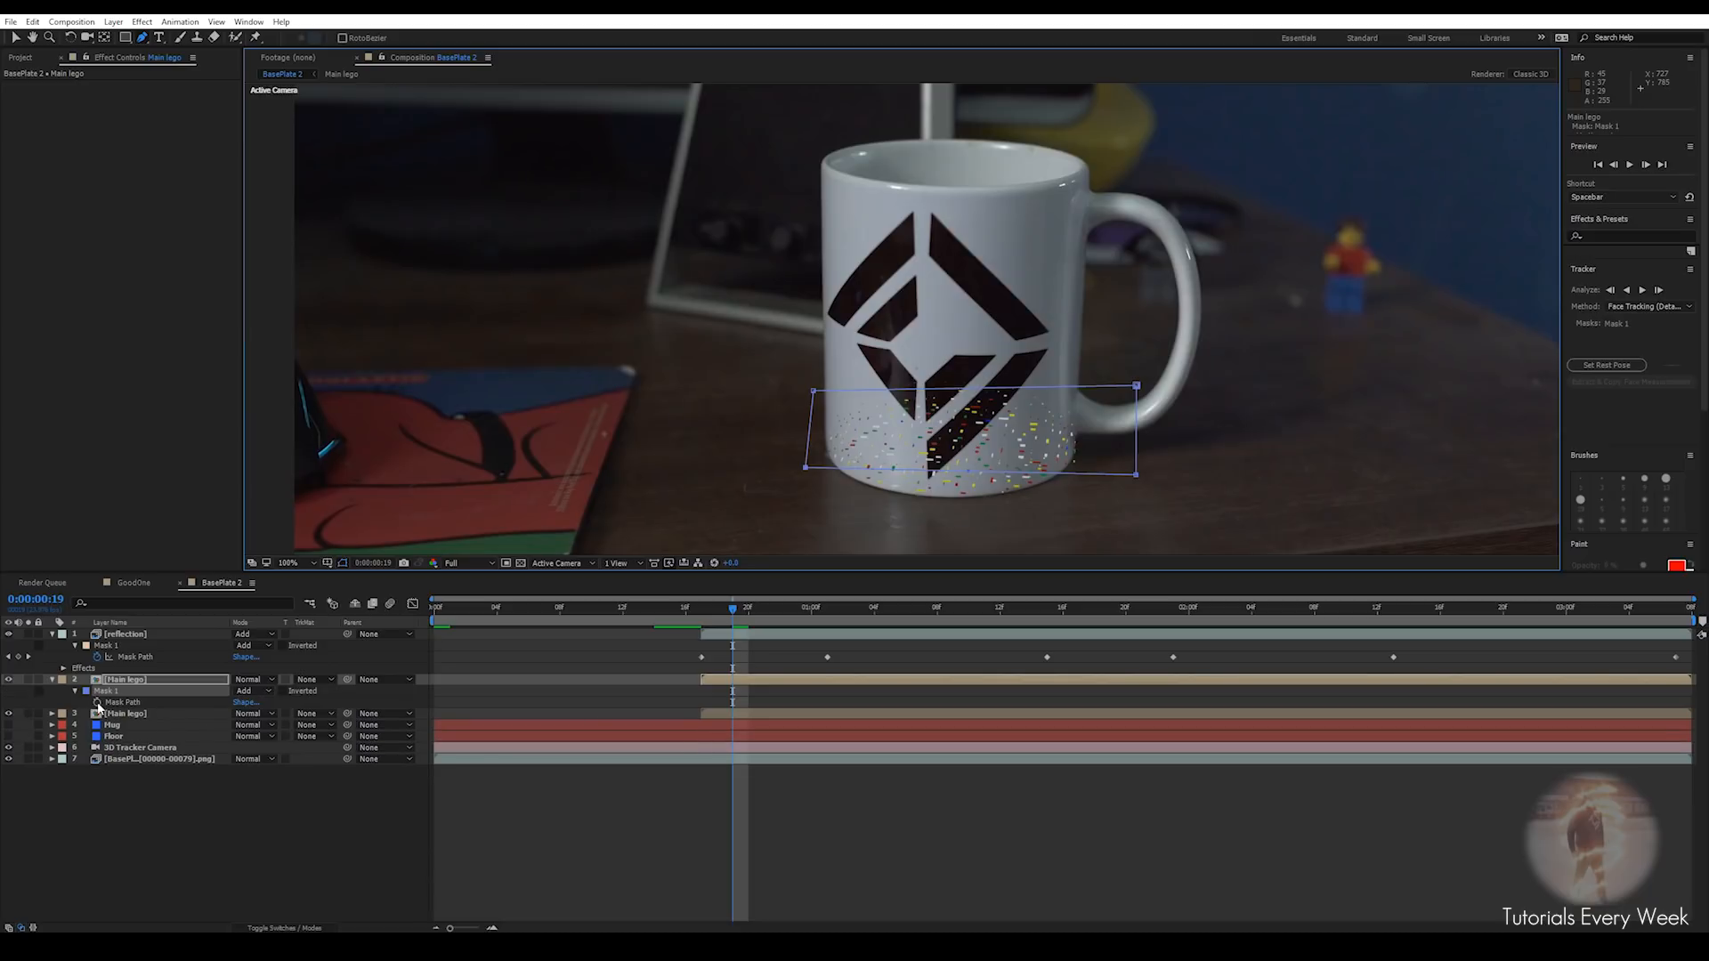
{"action": "left_click_drag", "start_coordinate": [735, 610], "coordinate": [953, 608]}
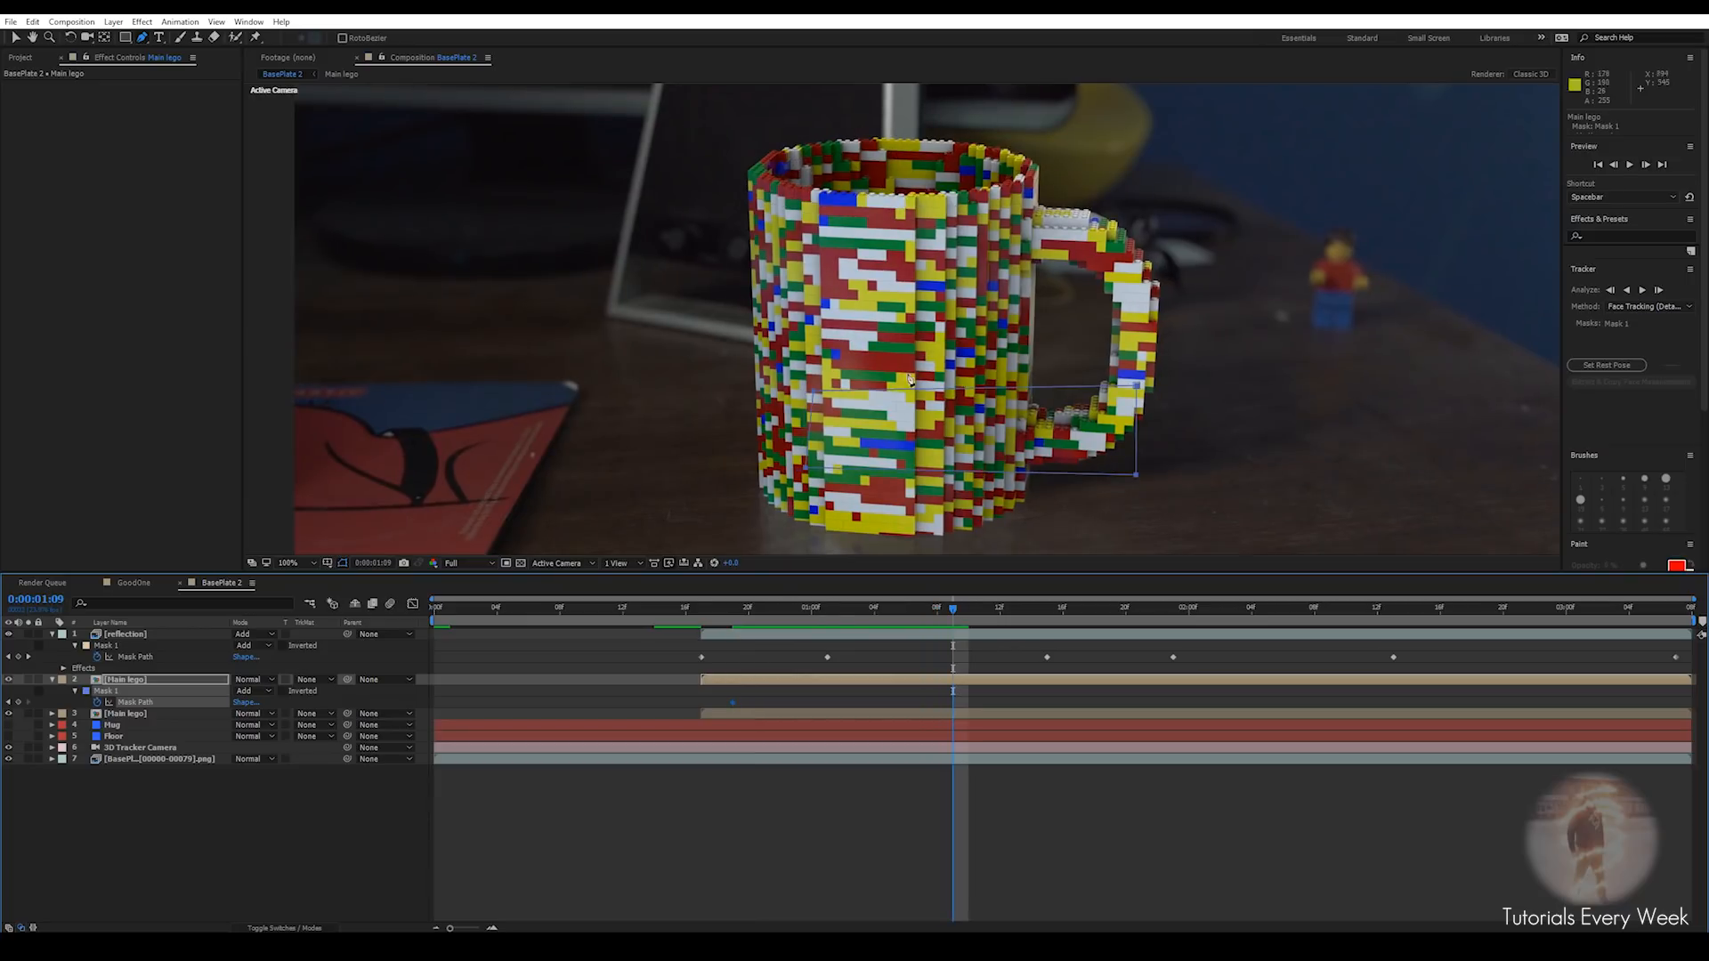
{"action": "key", "text": "v"}
{"action": "left_click_drag", "start_coordinate": [946, 395], "coordinate": [874, 99]}
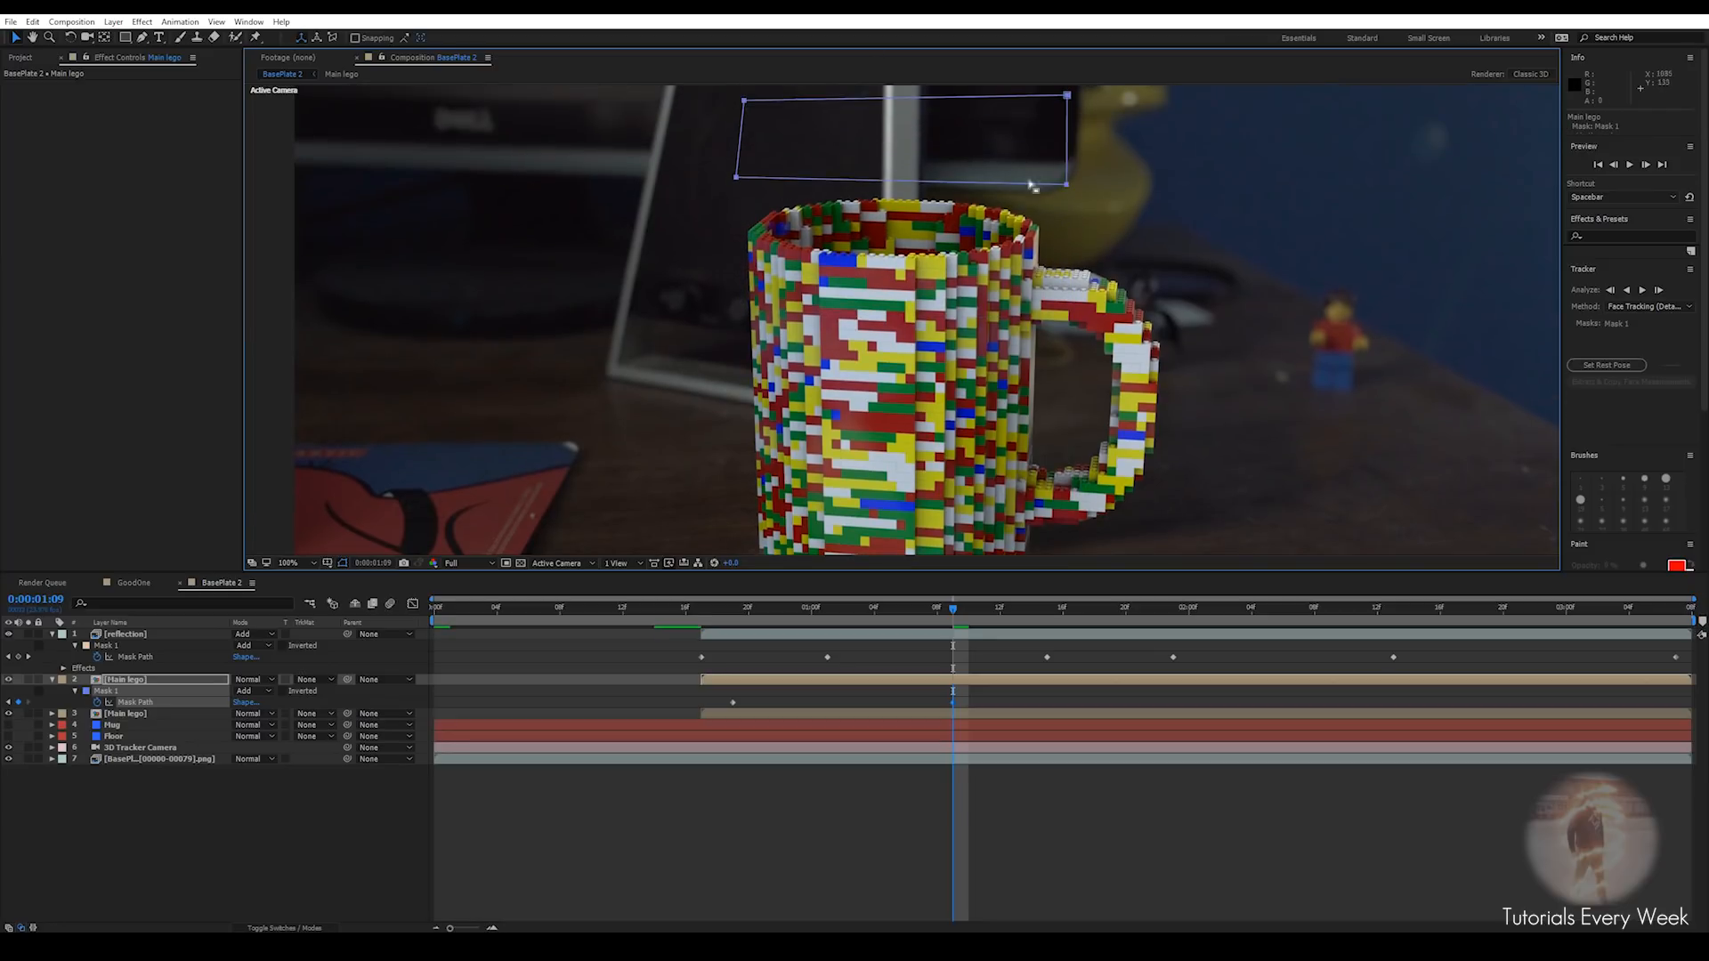
{"action": "left_click_drag", "start_coordinate": [1067, 185], "coordinate": [1222, 201]}
{"action": "left_click_drag", "start_coordinate": [1067, 95], "coordinate": [1275, 108]}
{"action": "left_click_drag", "start_coordinate": [737, 178], "coordinate": [709, 177]}
{"action": "left_click_drag", "start_coordinate": [744, 100], "coordinate": [691, 99]}
At 0:00:00:23, widen the Main lego mask on both sides so it spans the mug and its handle
{"action": "left_click_drag", "start_coordinate": [950, 621], "coordinate": [794, 573]}
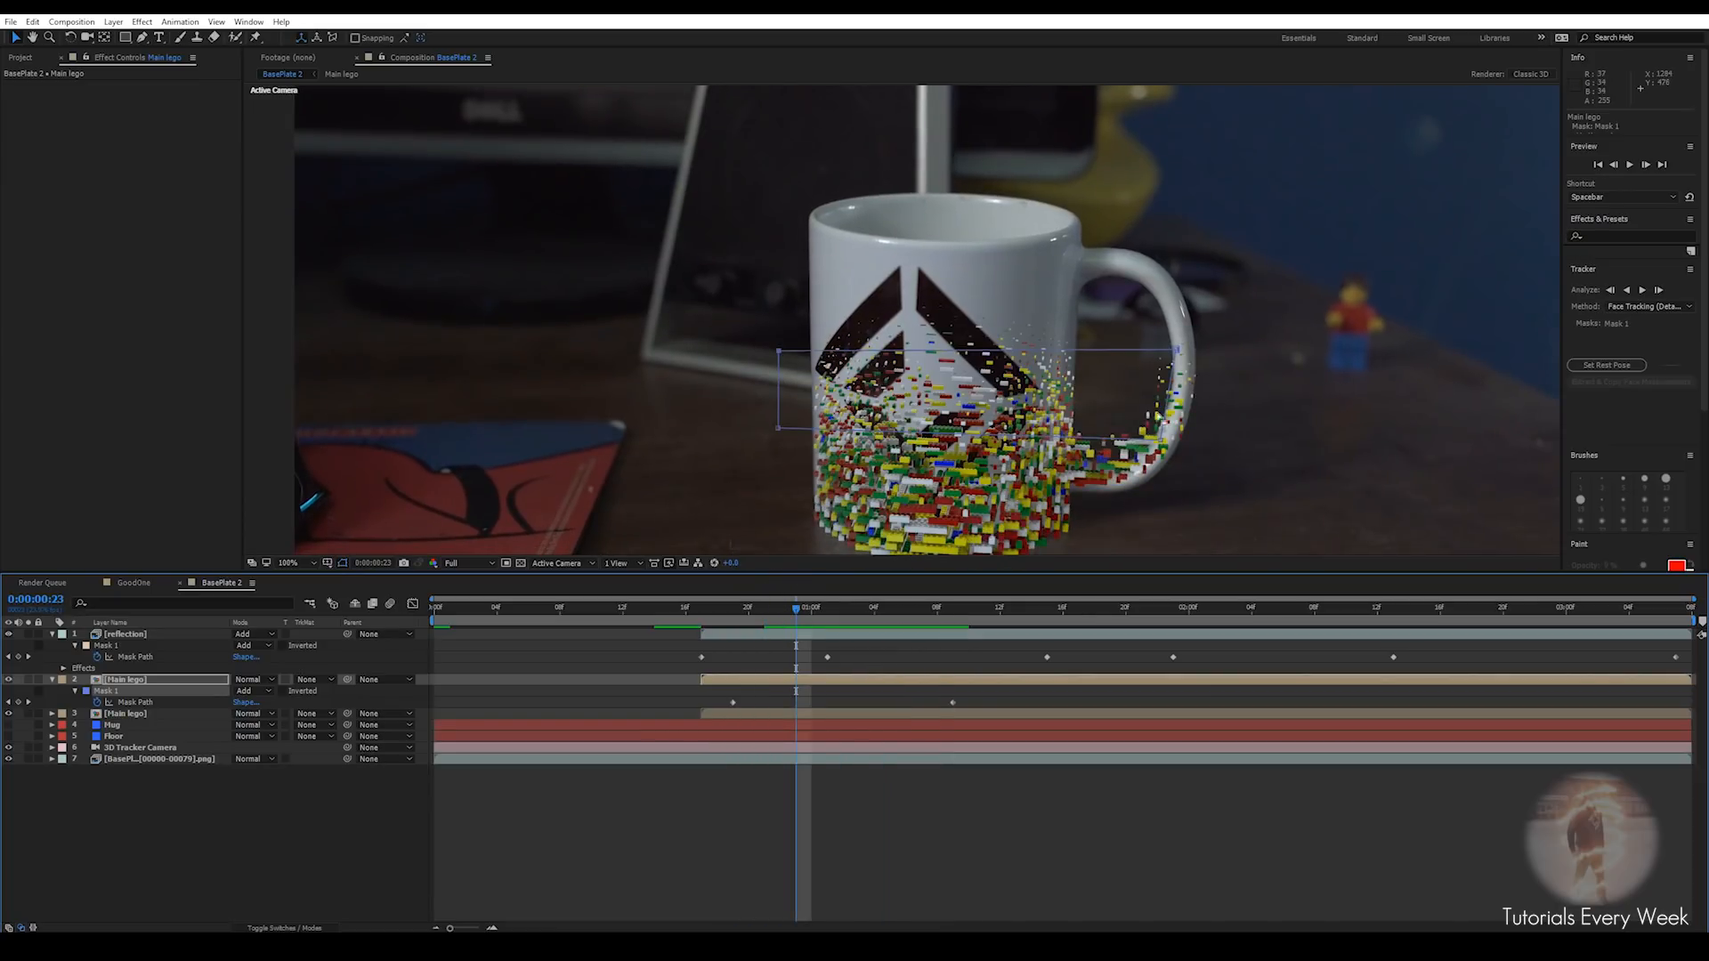
{"action": "left_click_drag", "start_coordinate": [1164, 443], "coordinate": [1227, 436]}
{"action": "left_click_drag", "start_coordinate": [1178, 350], "coordinate": [1230, 329]}
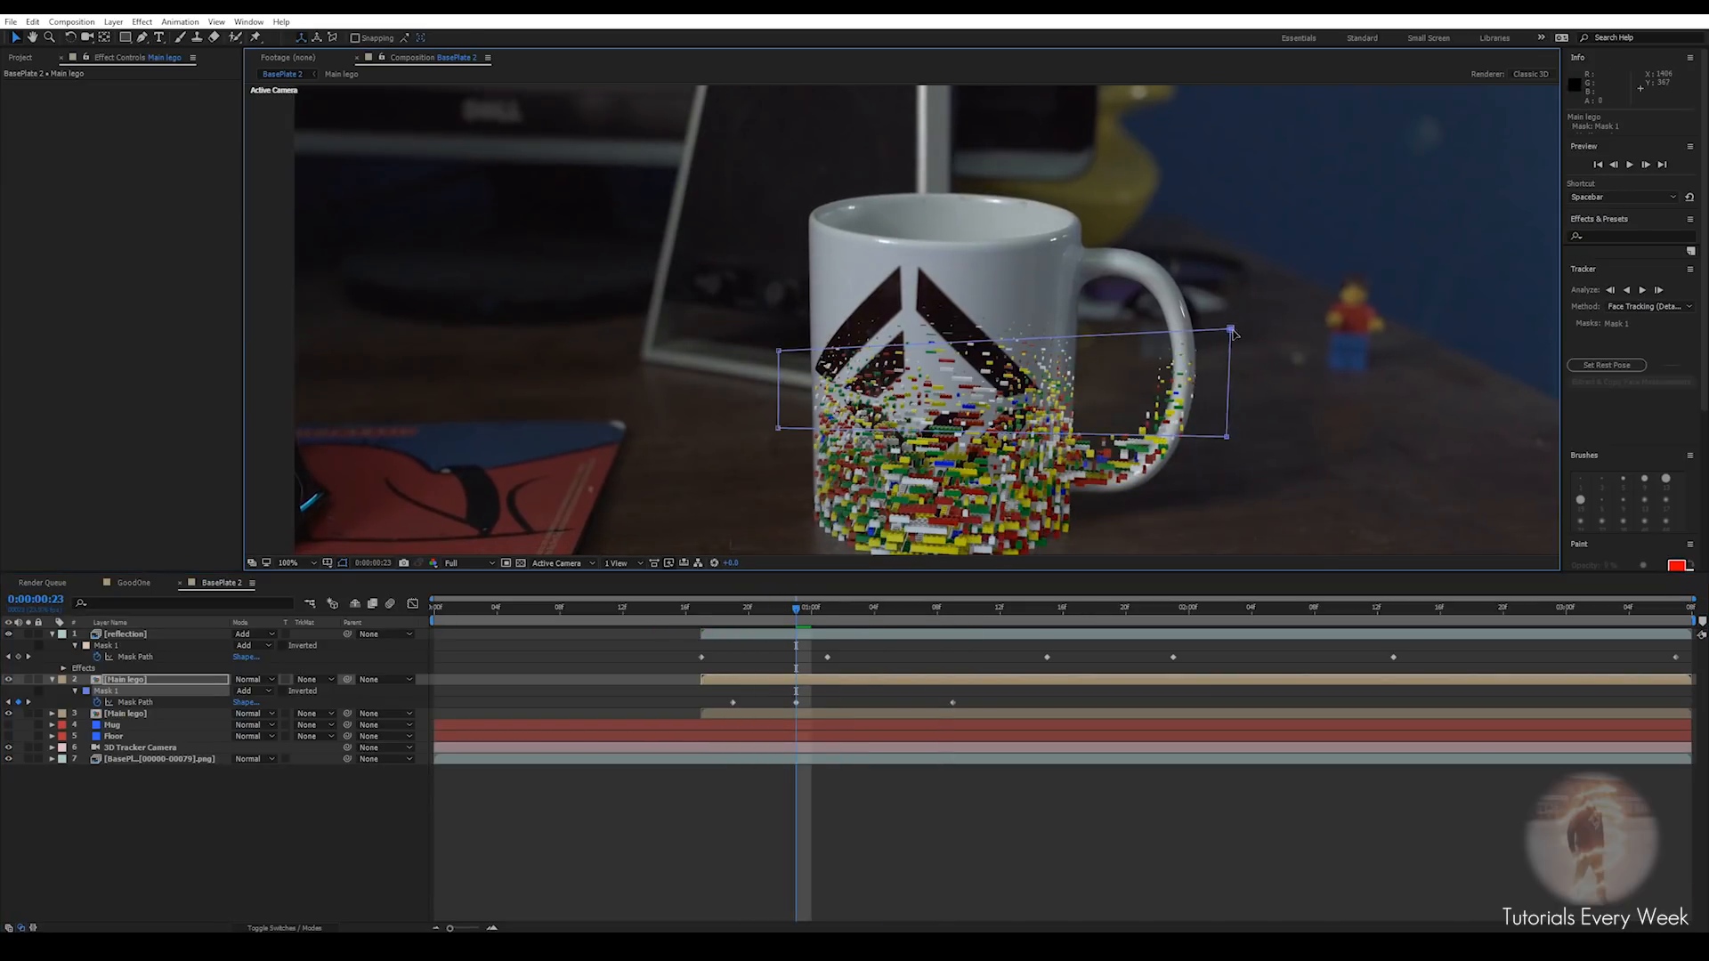
{"action": "left_click_drag", "start_coordinate": [777, 351], "coordinate": [734, 342]}
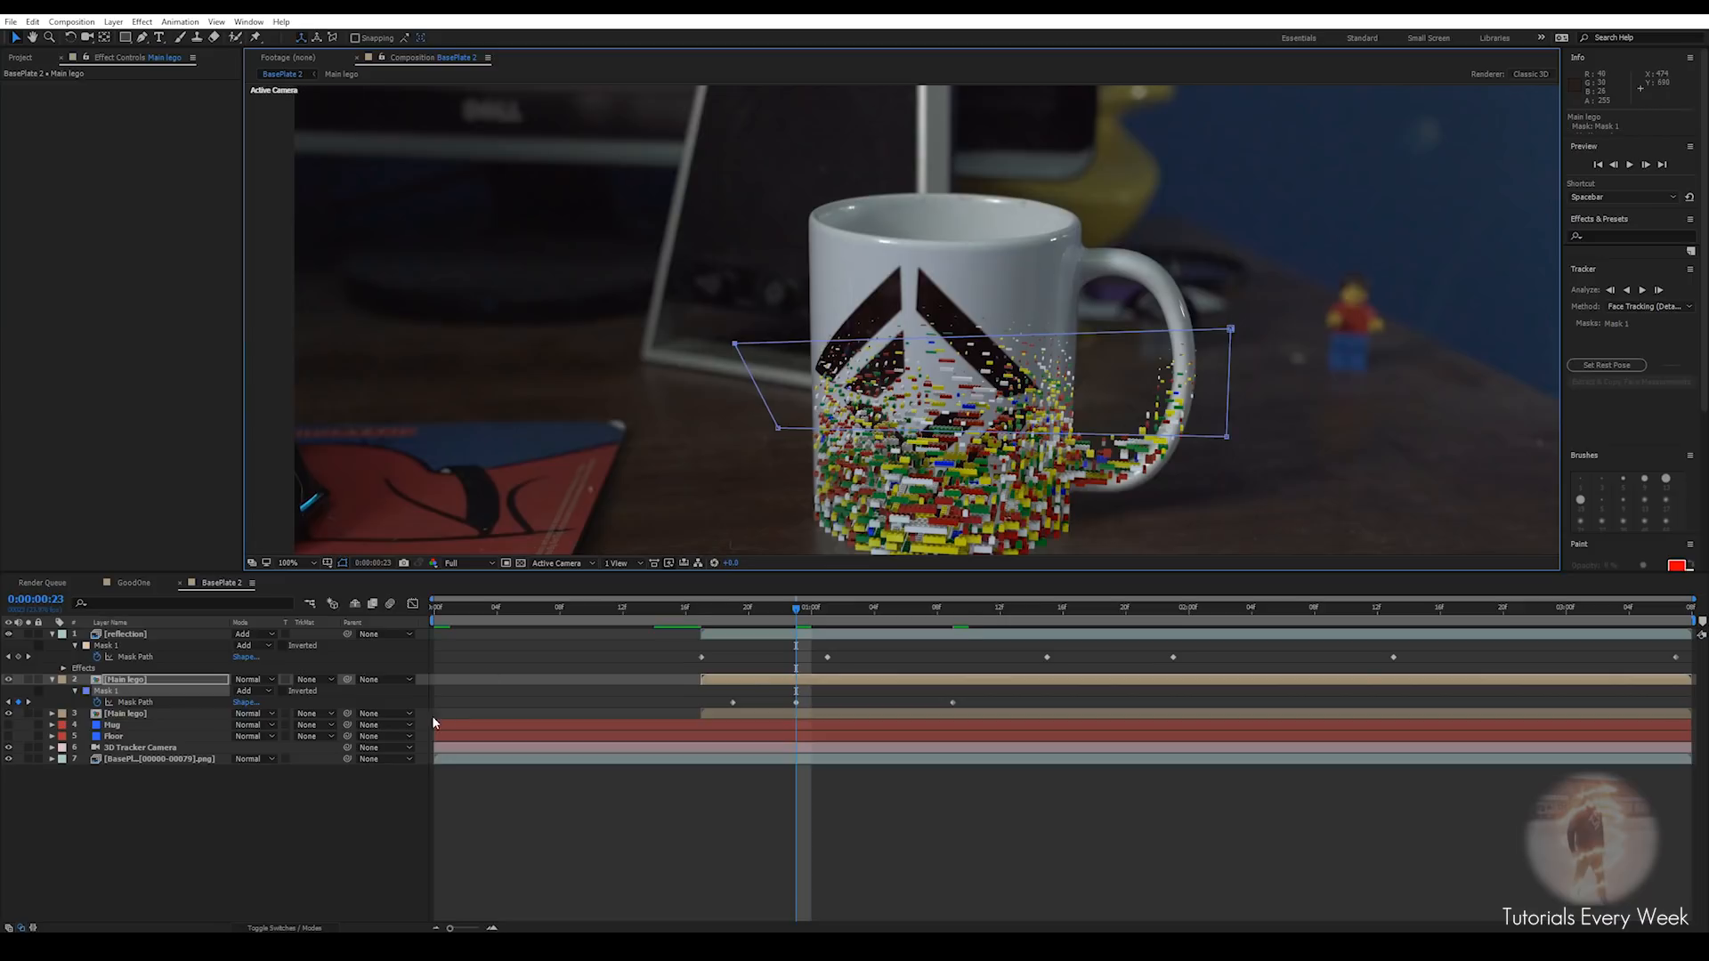
Solo the masked Main lego layer and set its mask feather to about 75 pixels at 0:00:00:22
{"action": "left_click", "coordinate": [29, 679]}
{"action": "mouse_move", "coordinate": [804, 610]}
{"action": "left_mouse_down"}
{"action": "mouse_move", "coordinate": [927, 609]}
{"action": "mouse_move", "coordinate": [781, 608]}
{"action": "left_mouse_up"}
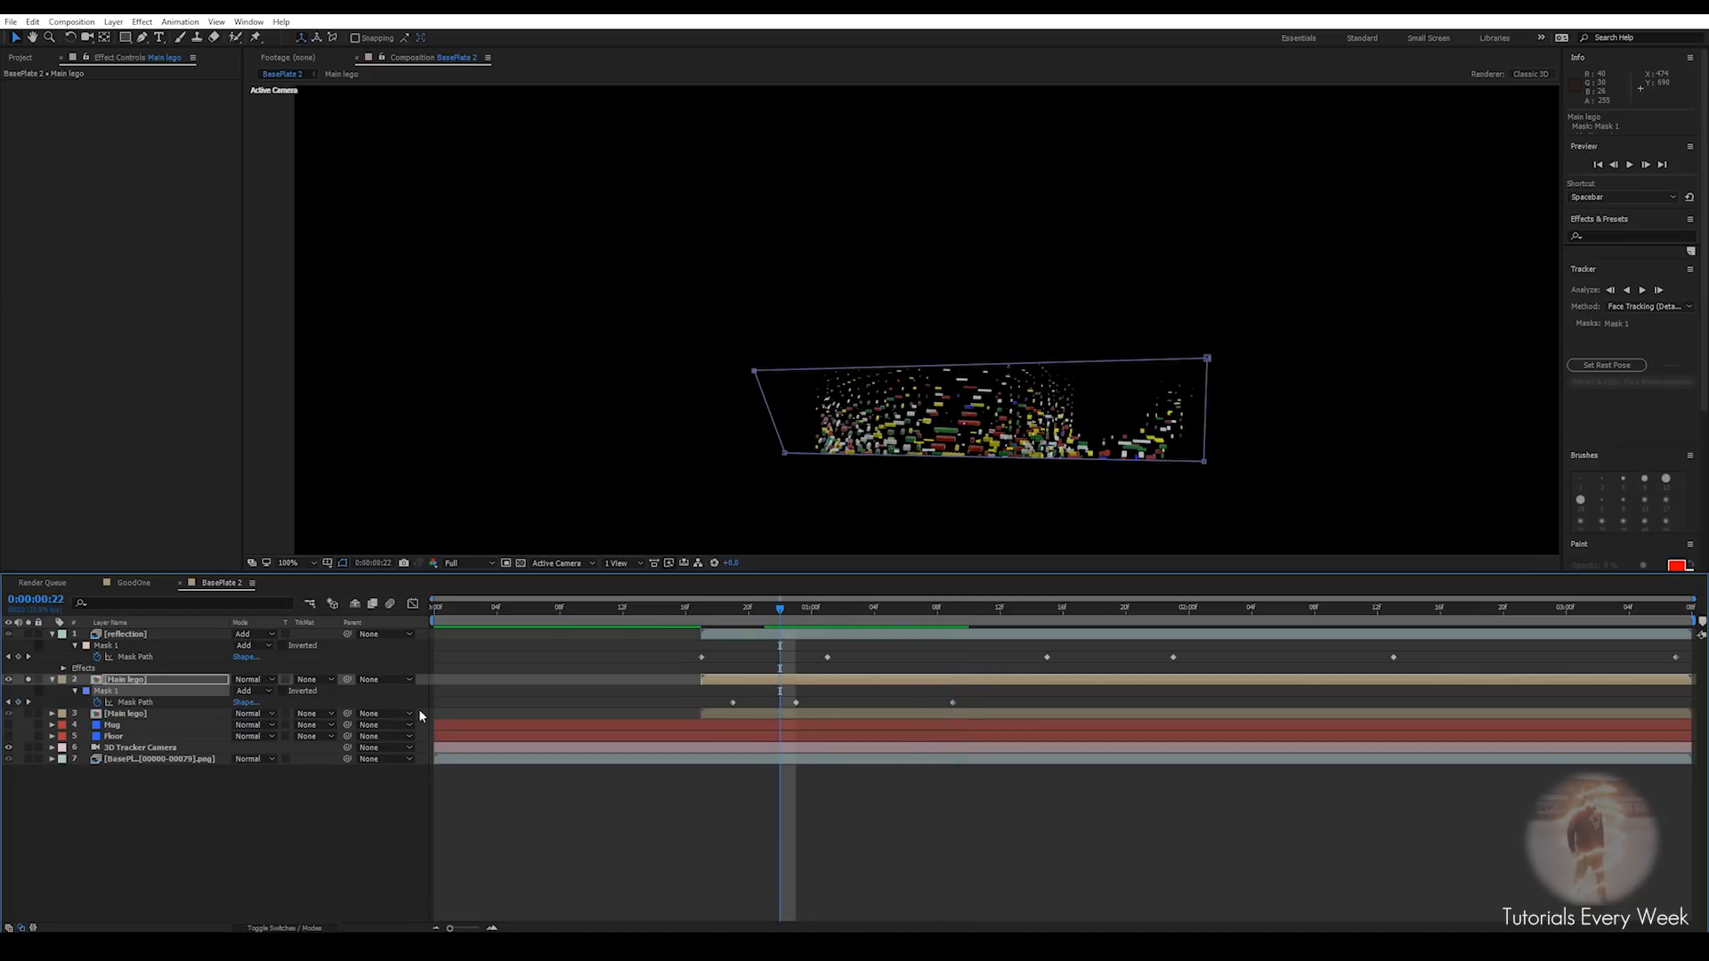
{"action": "mouse_move", "coordinate": [256, 702]}
{"action": "left_mouse_down"}
{"action": "mouse_move", "coordinate": [302, 703]}
{"action": "mouse_move", "coordinate": [272, 702]}
{"action": "left_mouse_up"}
Apply Tint and VC Color Vibrance to the masked Main lego layer, and set the vibrance color to orange
{"action": "left_click", "coordinate": [724, 681]}
{"action": "key", "text": "ctrl+space"}
{"action": "type", "text": "tint"}
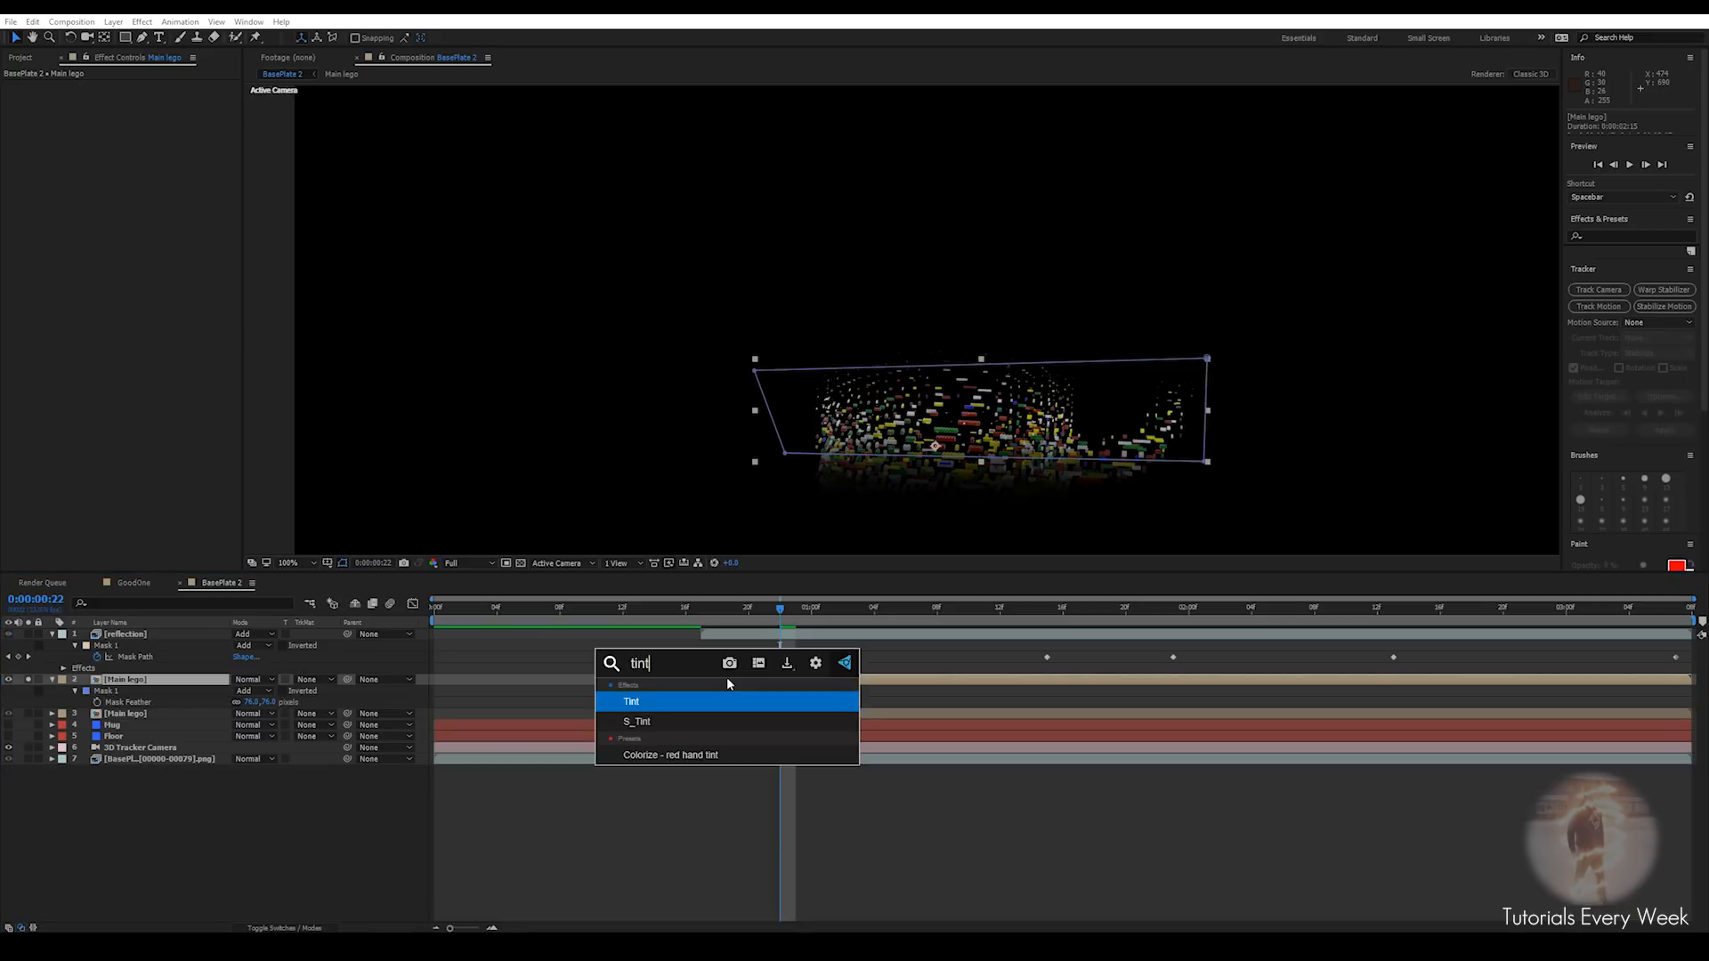
{"action": "key", "text": "Return"}
{"action": "key", "text": "ctrl+space"}
{"action": "type", "text": "vib"}
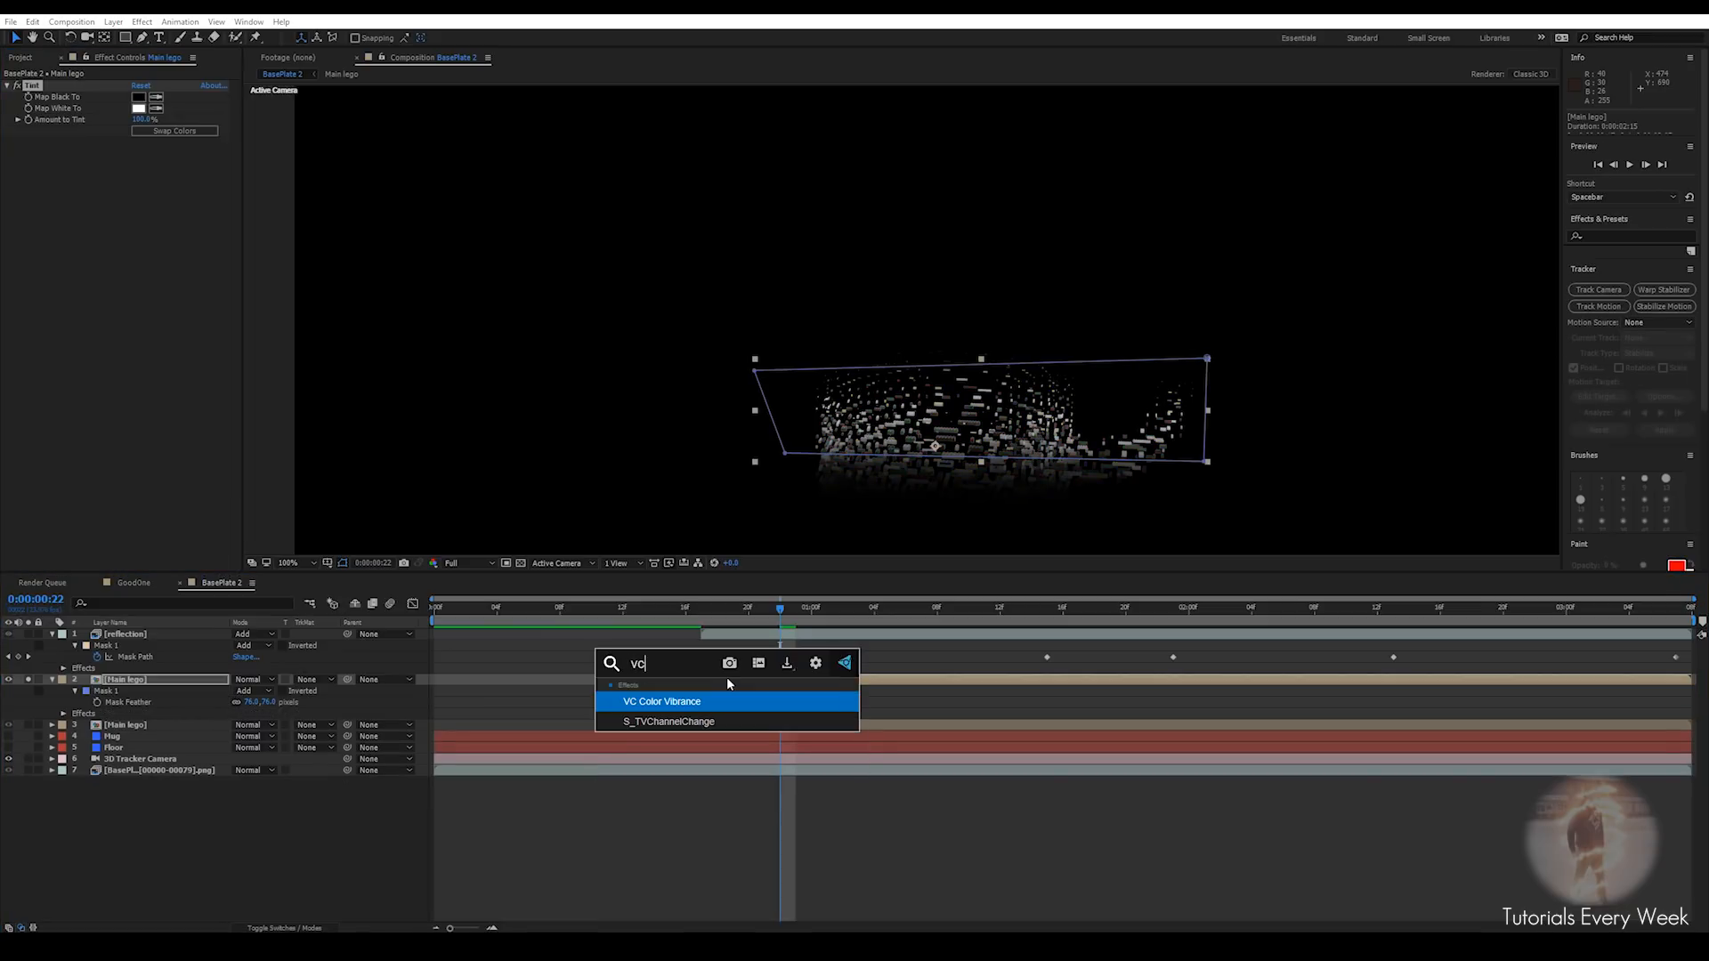
{"action": "key", "text": "Return"}
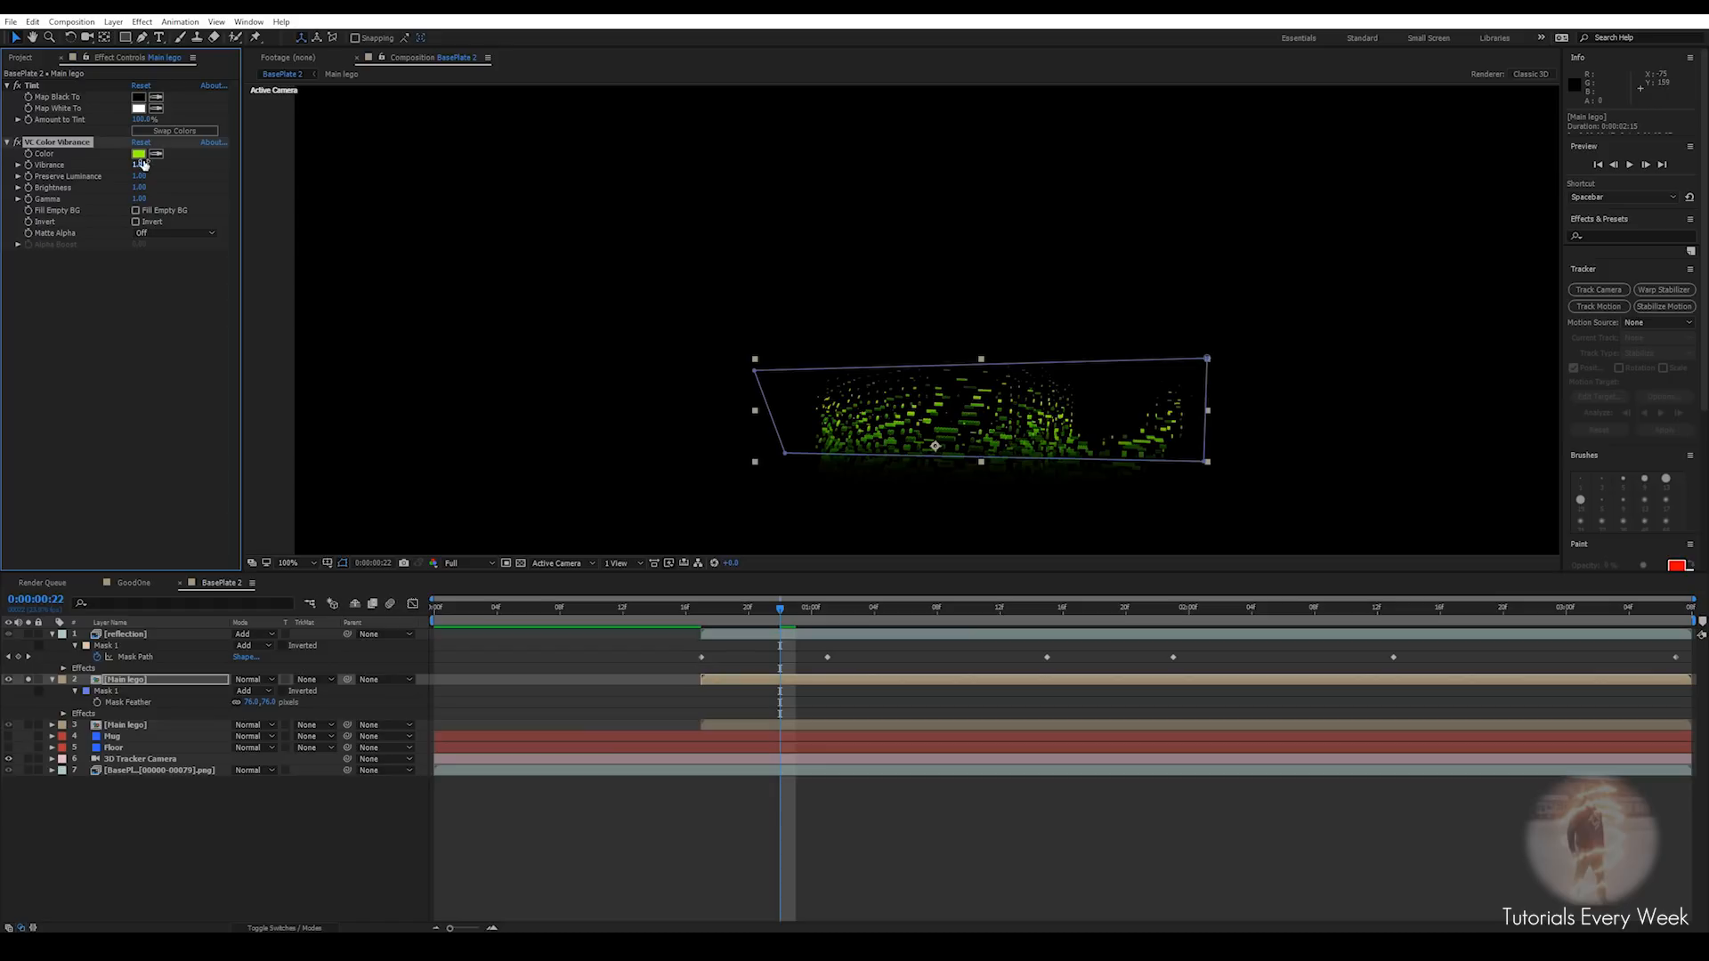
{"action": "left_click", "coordinate": [137, 154]}
{"action": "left_click_drag", "start_coordinate": [996, 746], "coordinate": [1006, 764]}
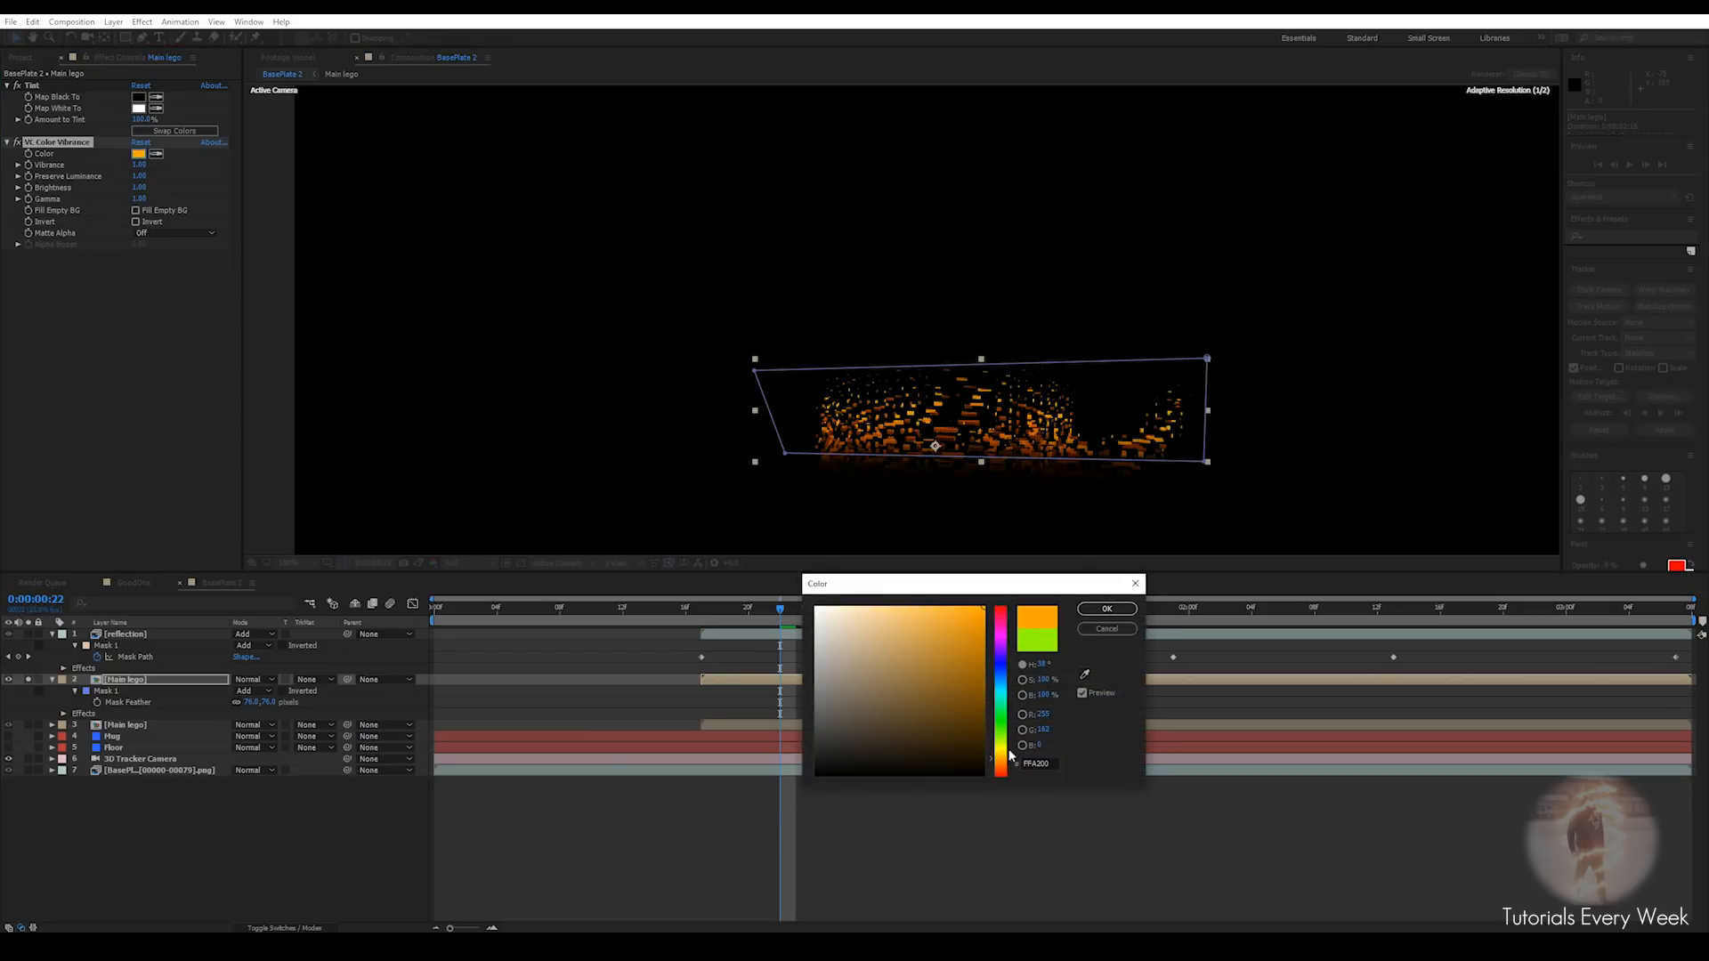
{"action": "left_click", "coordinate": [1106, 609]}
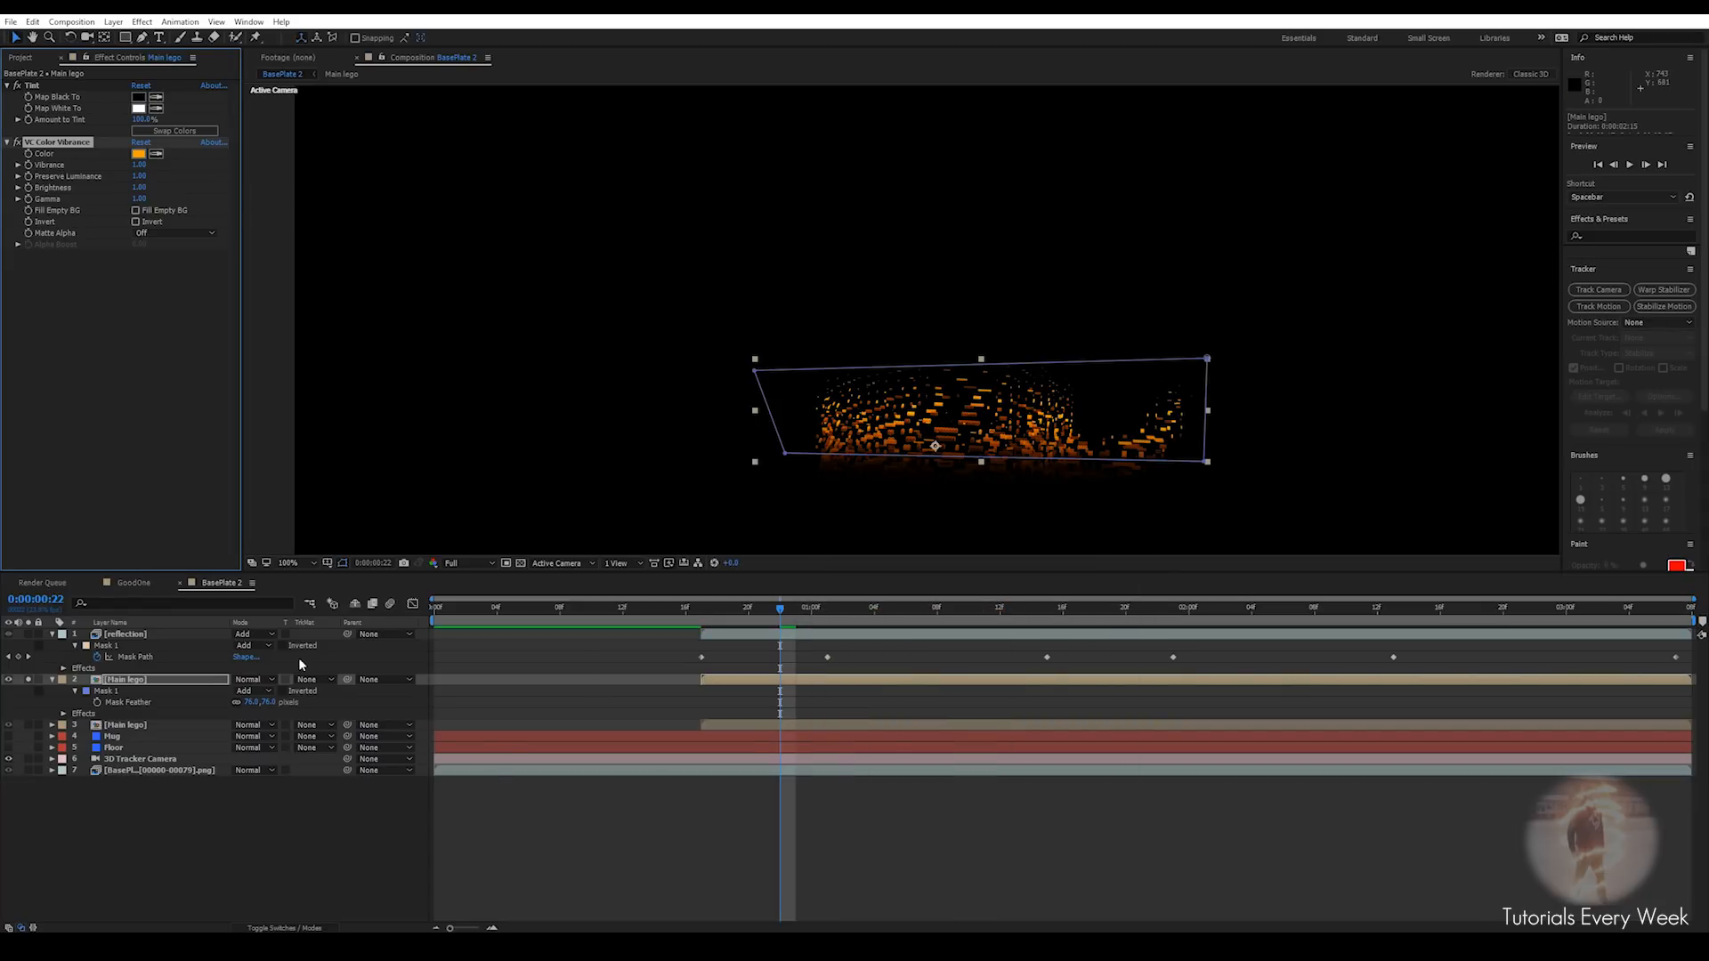
Set the masked Main lego layer's blending mode to Add and turn off its solo
{"action": "left_click", "coordinate": [254, 681]}
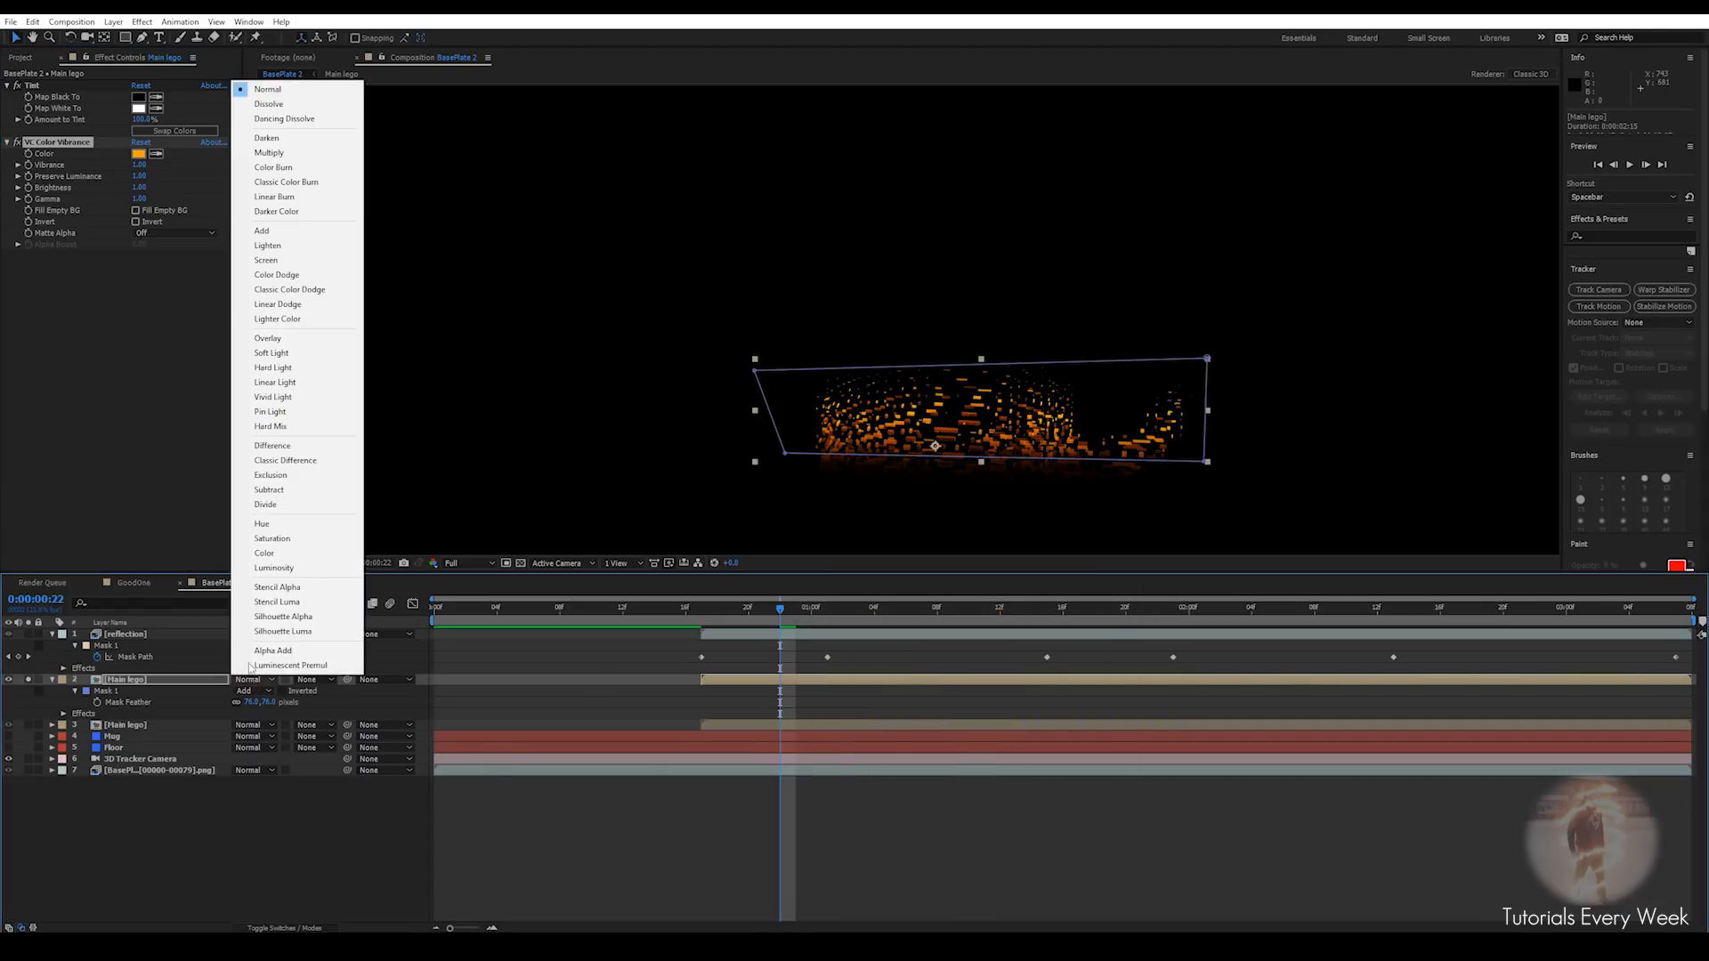
{"action": "left_click", "coordinate": [251, 231]}
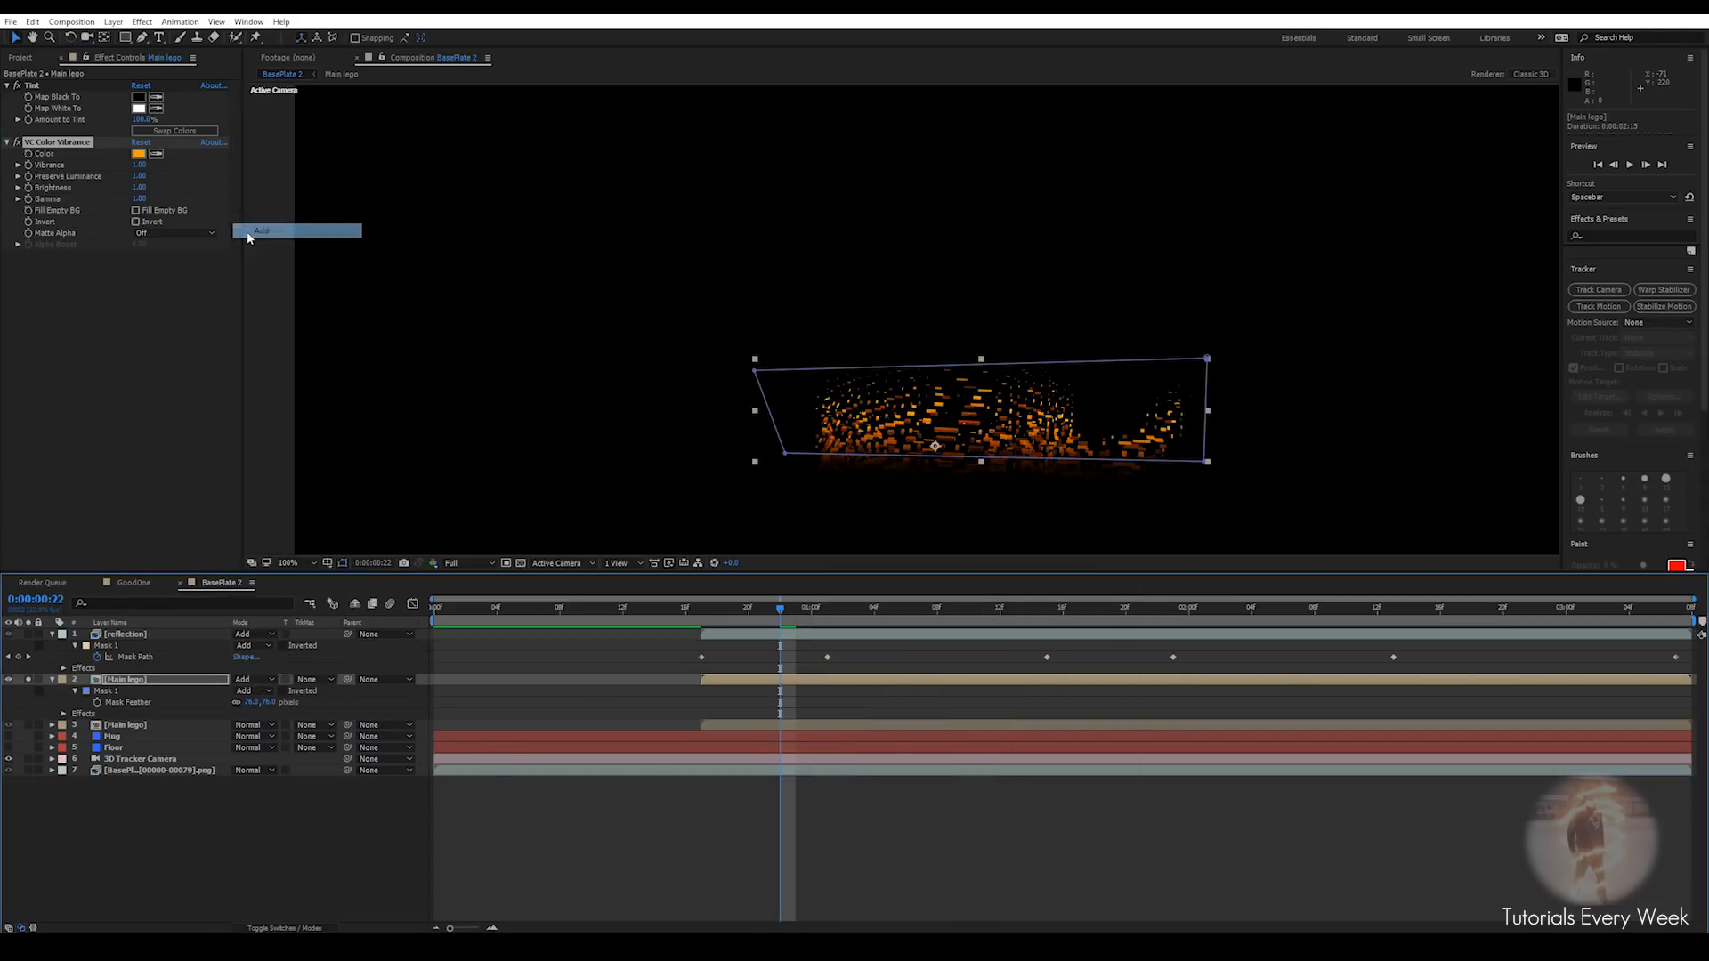
{"action": "left_click", "coordinate": [28, 680]}
{"action": "scroll", "coordinate": [955, 504], "scroll_direction": "up", "scroll_amount": 2}
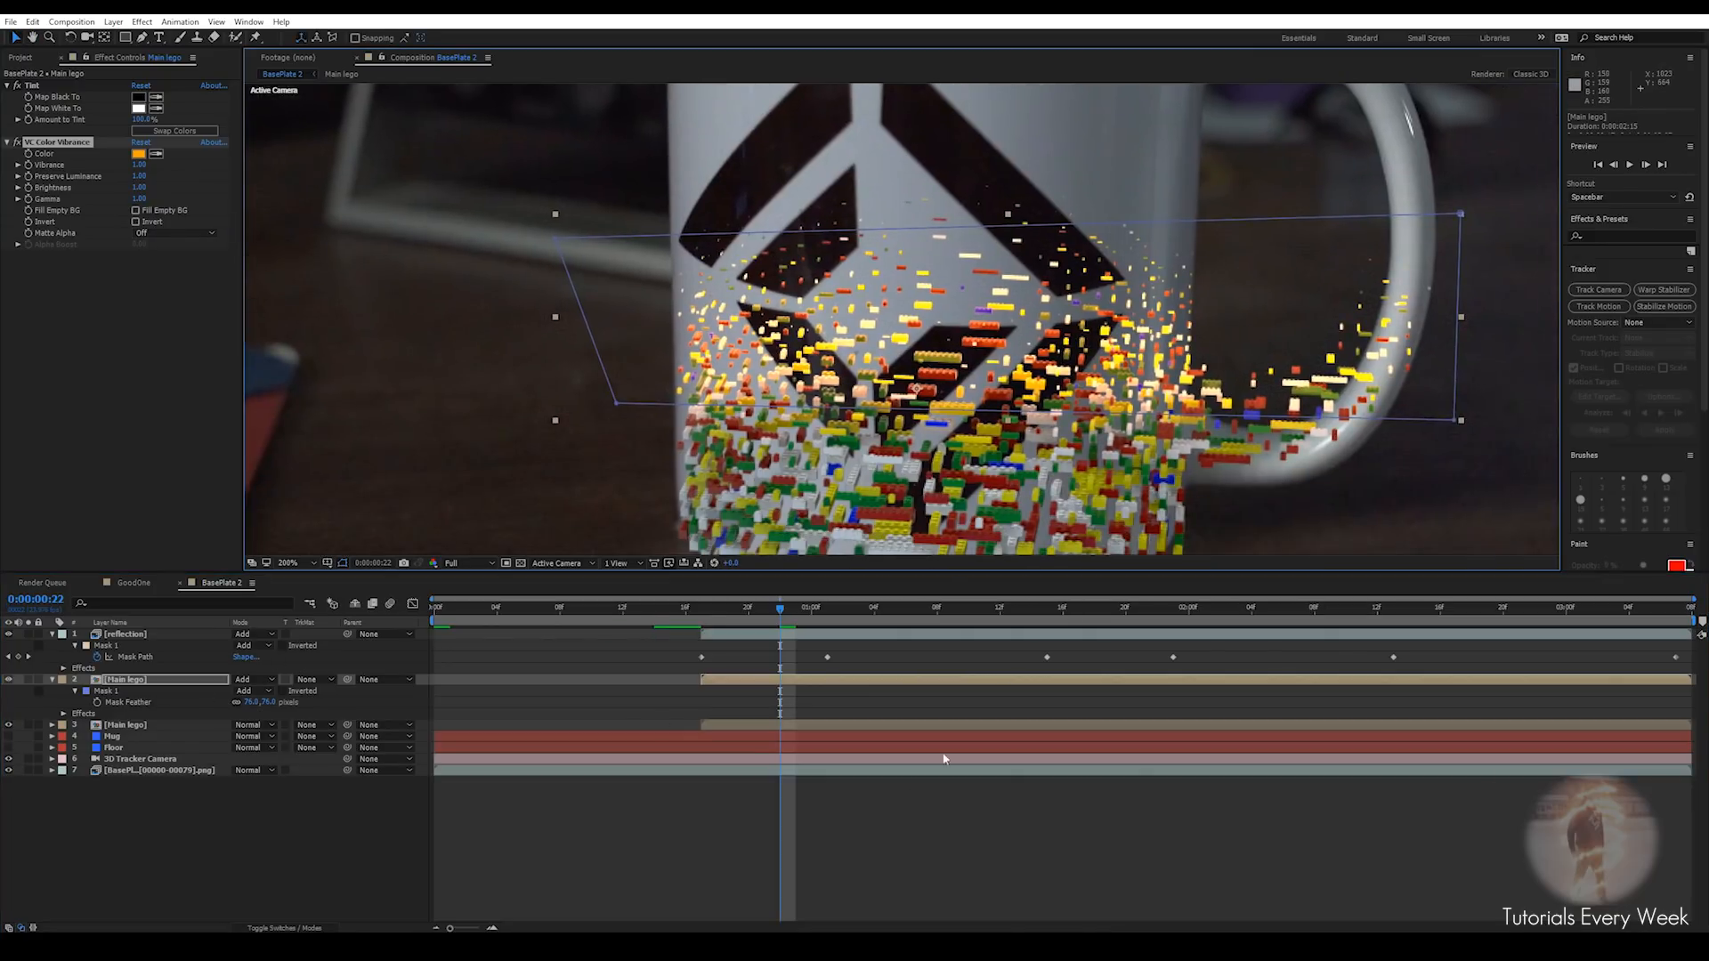
{"action": "scroll", "coordinate": [1029, 515], "scroll_direction": "down", "scroll_amount": 6}
{"action": "scroll", "coordinate": [943, 414], "scroll_direction": "up", "scroll_amount": 4}
Apply a Glow effect to the masked Main lego layer with a threshold of about 40% and a radius of about 115
{"action": "left_click", "coordinate": [127, 704]}
{"action": "left_click", "coordinate": [119, 680]}
{"action": "key", "text": "ctrl+space"}
{"action": "type", "text": "glow"}
{"action": "key", "text": "Return"}
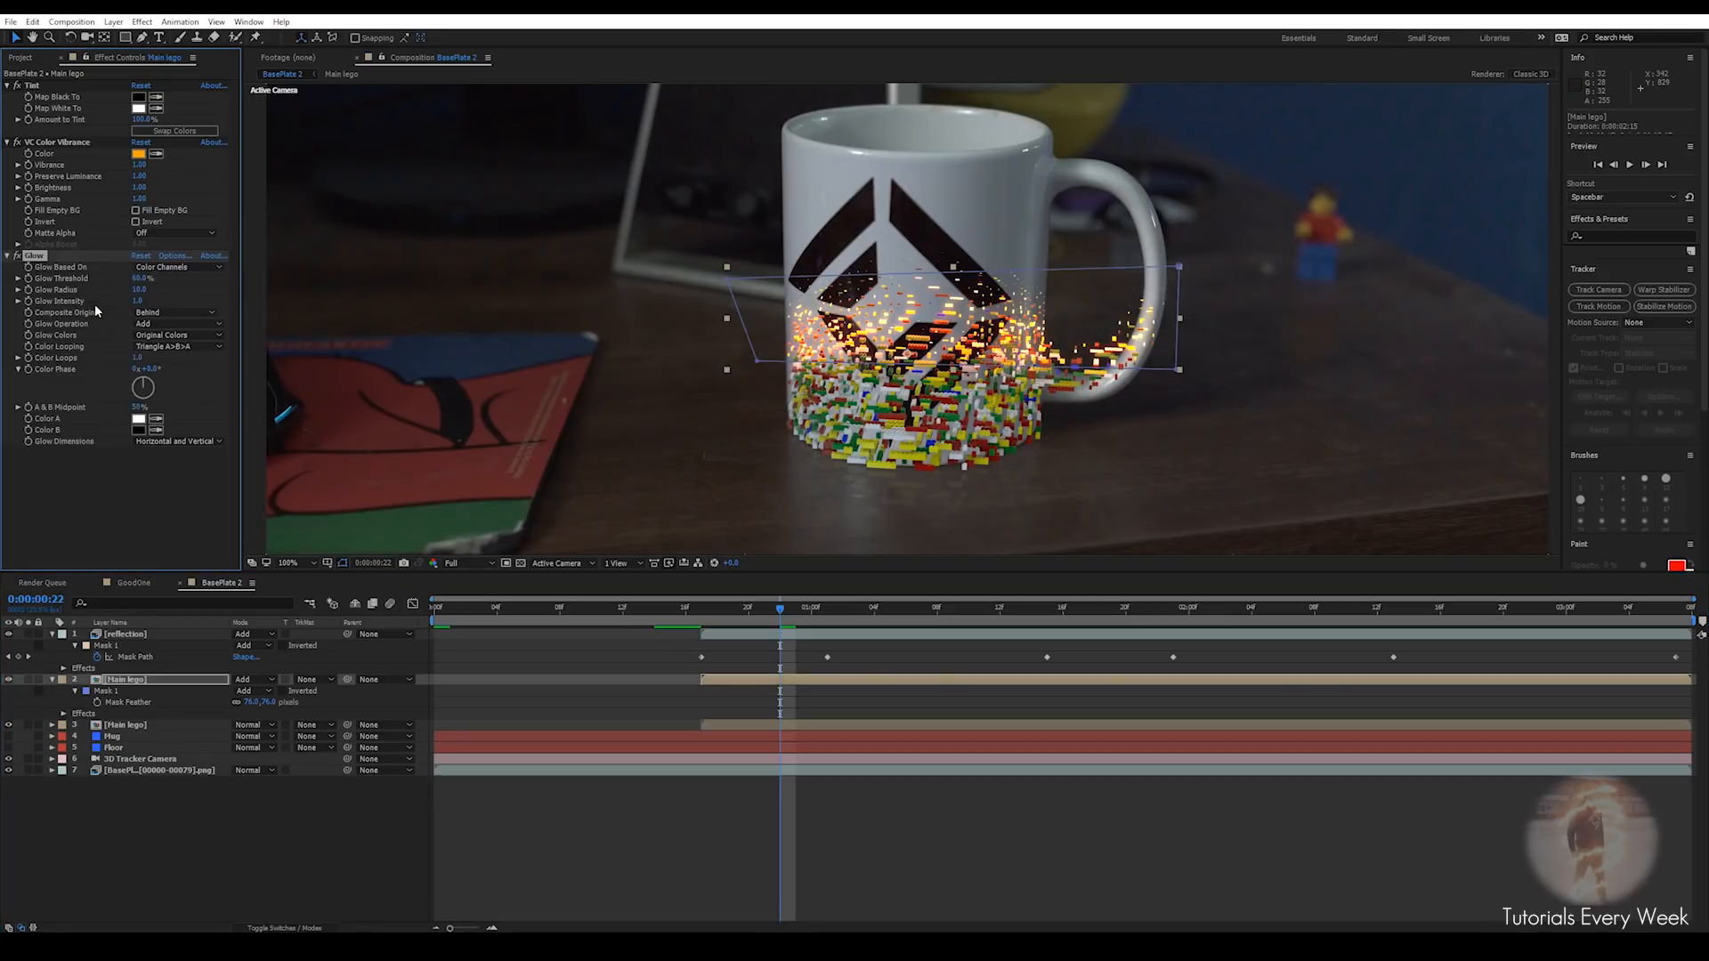
{"action": "left_click_drag", "start_coordinate": [139, 280], "coordinate": [114, 281]}
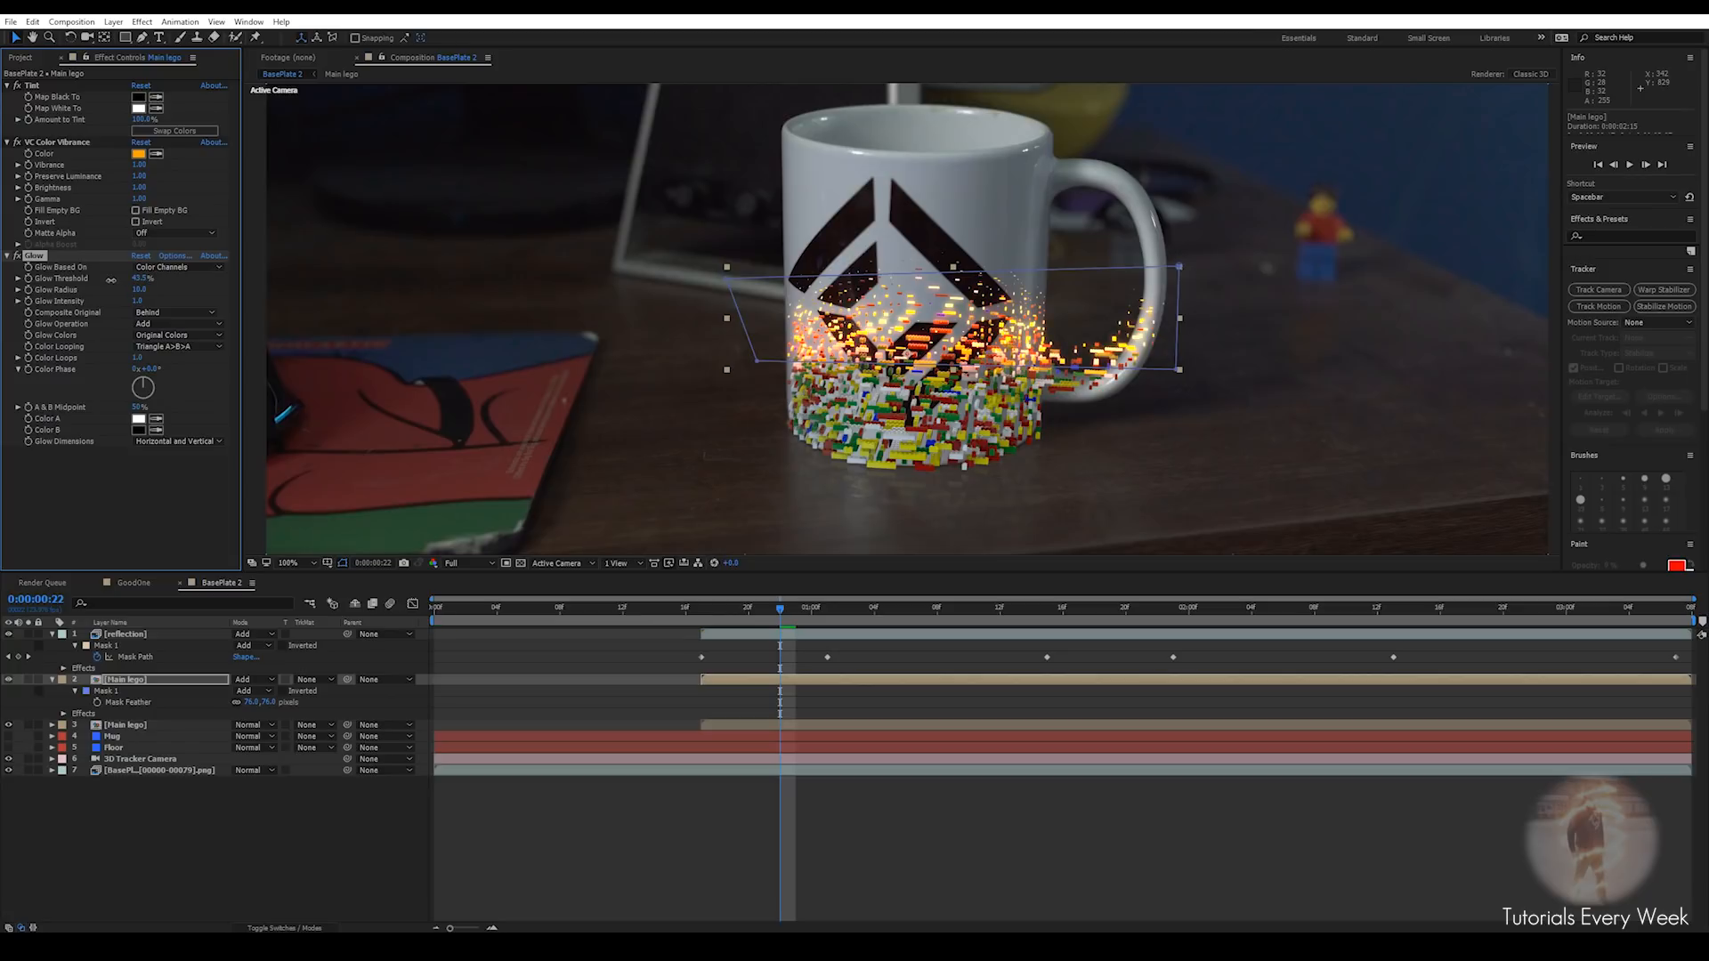
{"action": "left_click_drag", "start_coordinate": [154, 289], "coordinate": [200, 288]}
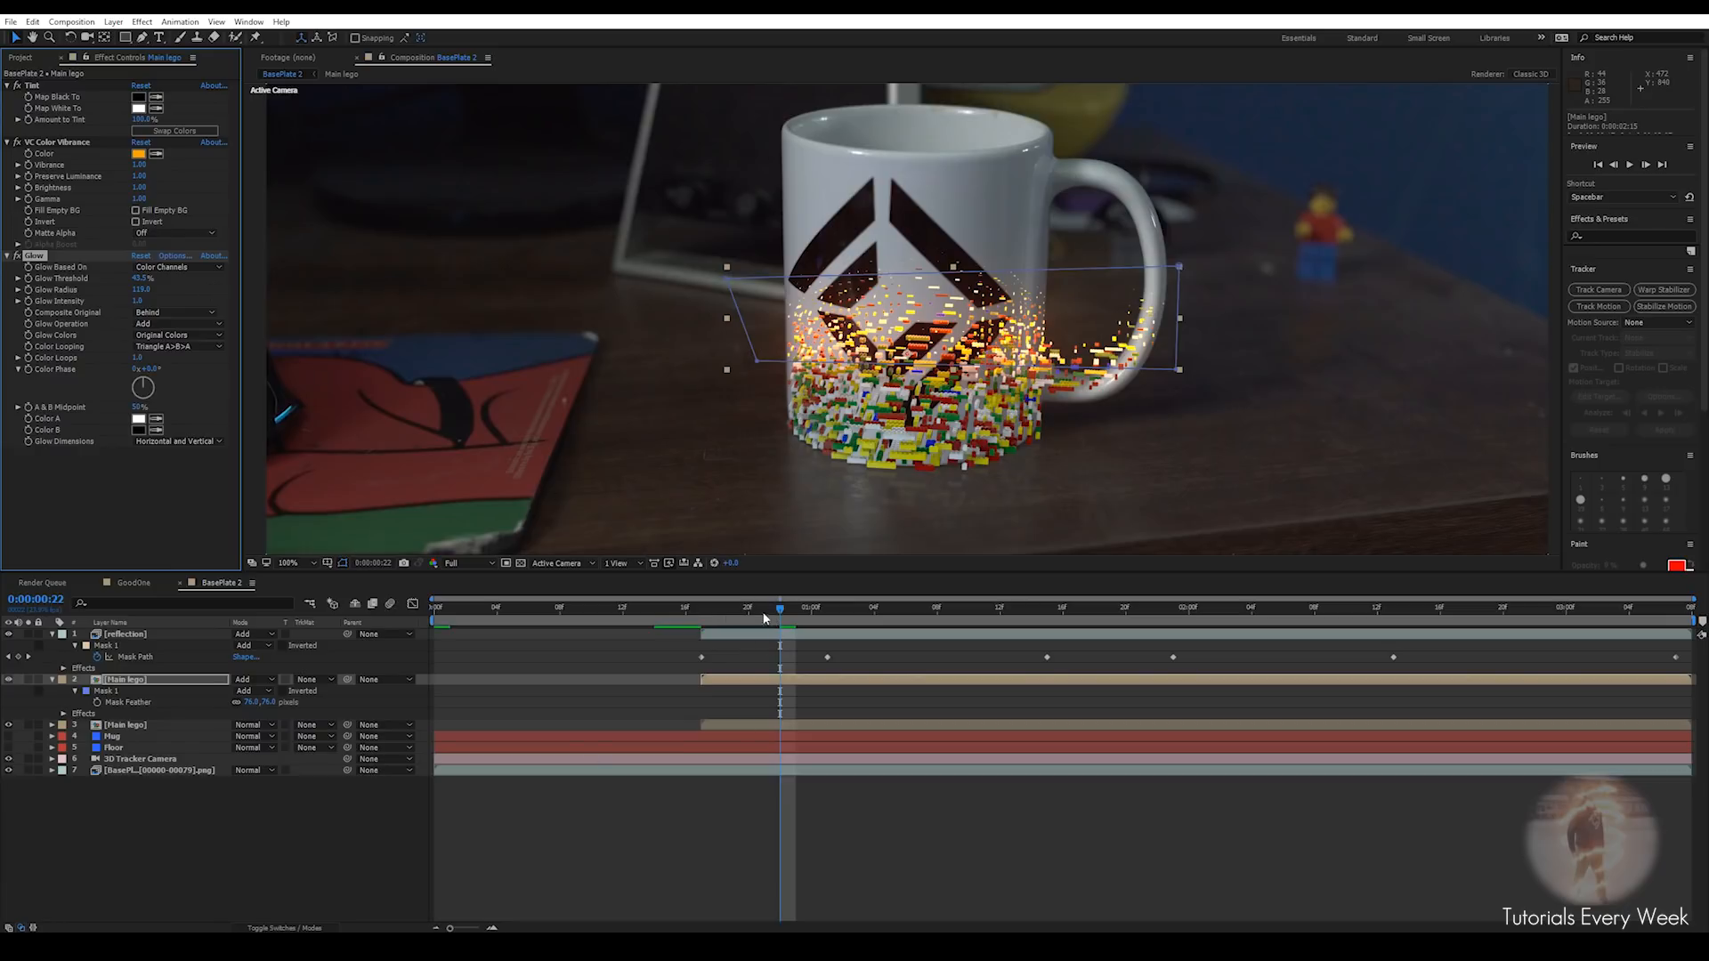
Preview the glowing transition from 0:00:00:15 and trim the end of the masked Main lego layer to 0:00:01:09
{"action": "left_click", "coordinate": [683, 608]}
{"action": "left_click_drag", "start_coordinate": [684, 615], "coordinate": [672, 615]}
{"action": "scroll", "coordinate": [807, 436], "scroll_direction": "down", "scroll_amount": 1}
{"action": "key", "text": "space"}
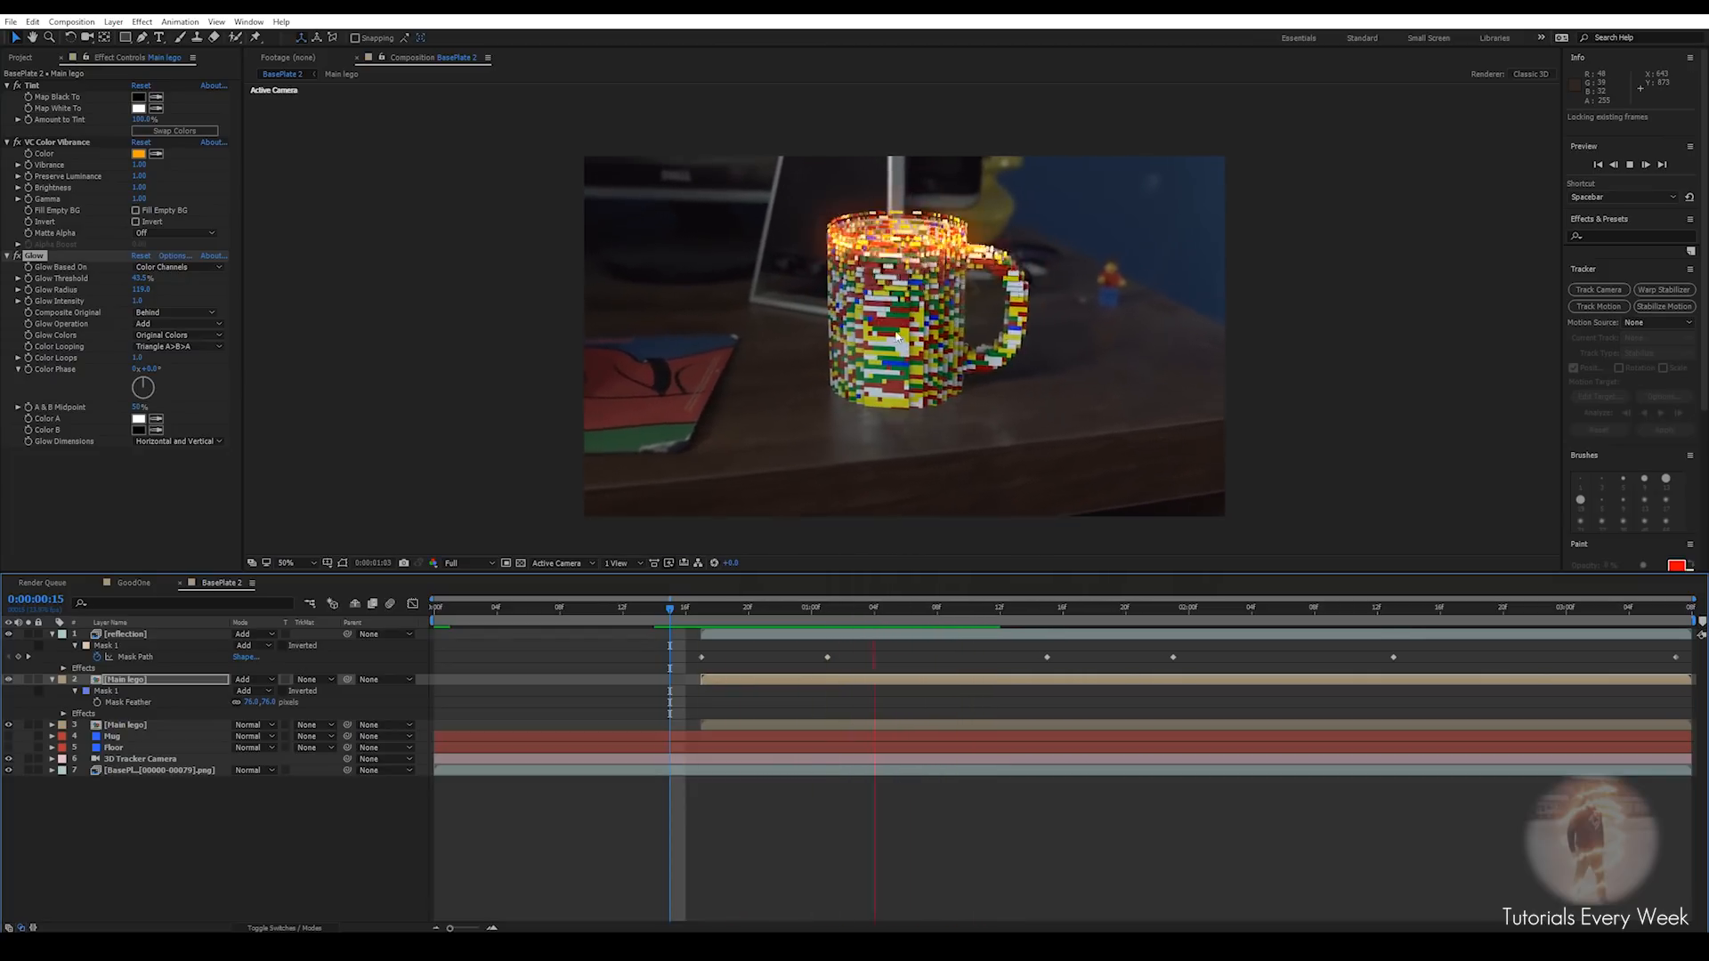
{"action": "key", "text": "space"}
{"action": "left_click_drag", "start_coordinate": [890, 620], "coordinate": [950, 615]}
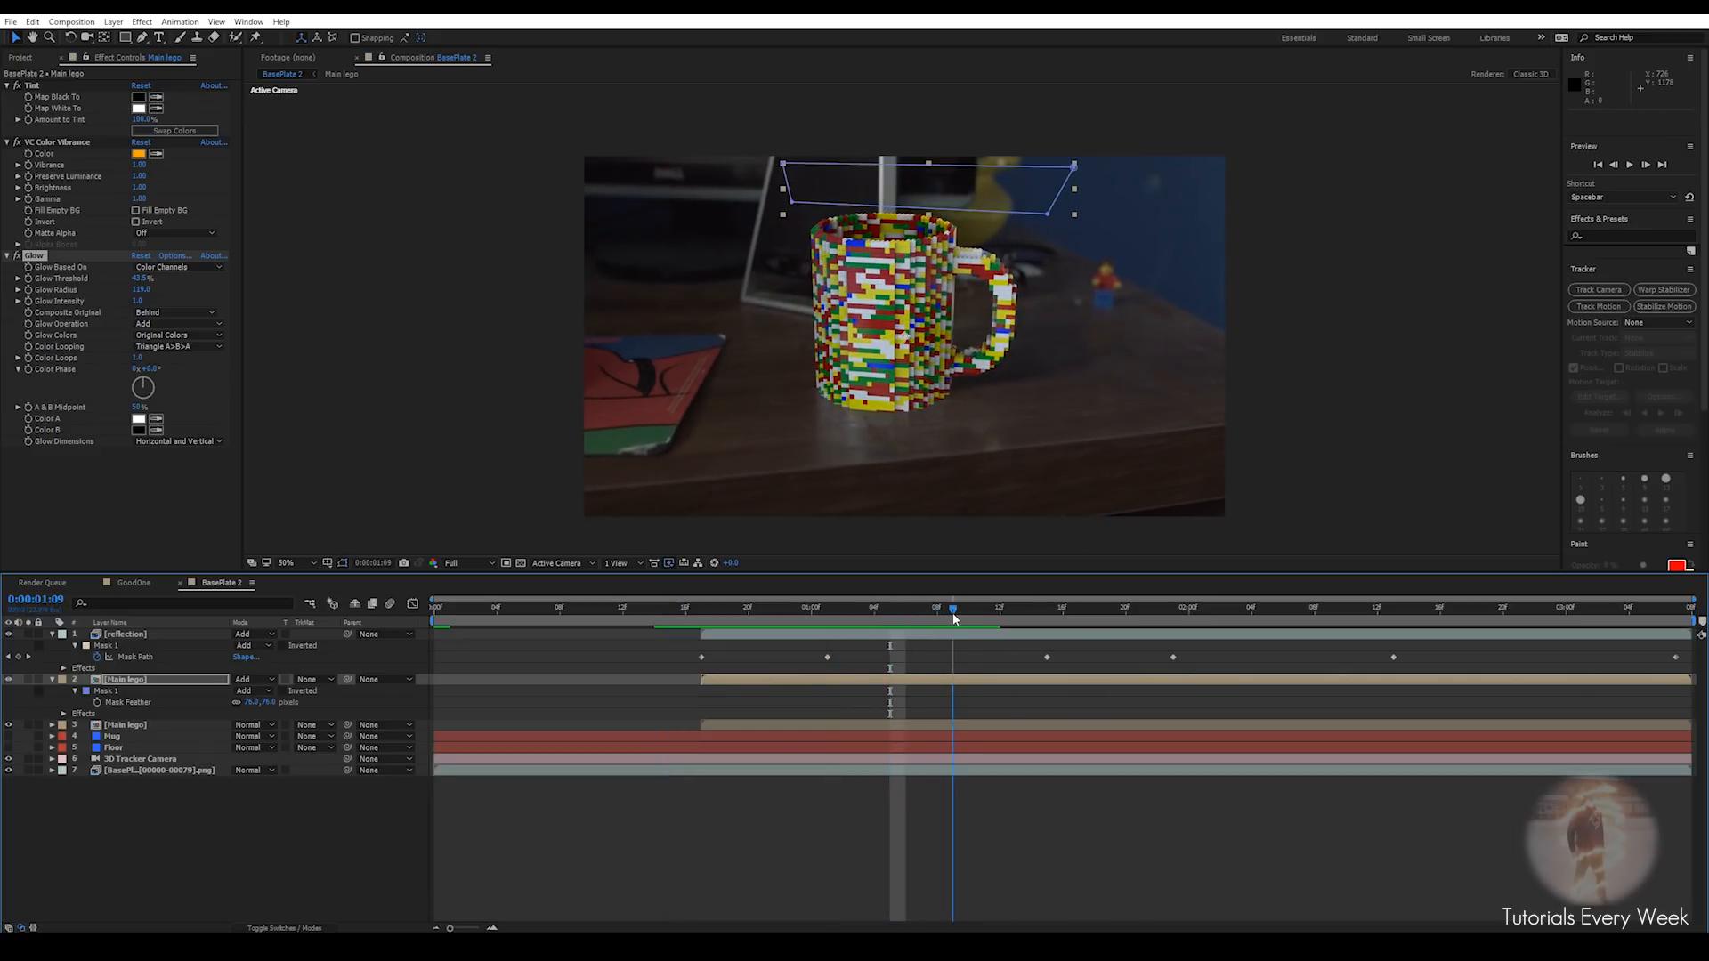
{"action": "left_click", "coordinate": [959, 682]}
{"action": "key", "text": "alt+bracketright"}
Increase the masked Main lego layer's mask feather to about 165 pixels and play back the softened transition from 0:00:00:14
{"action": "left_click", "coordinate": [1009, 612]}
{"action": "left_click_drag", "start_coordinate": [1009, 617], "coordinate": [858, 621]}
{"action": "scroll", "coordinate": [868, 312], "scroll_direction": "up", "scroll_amount": 2}
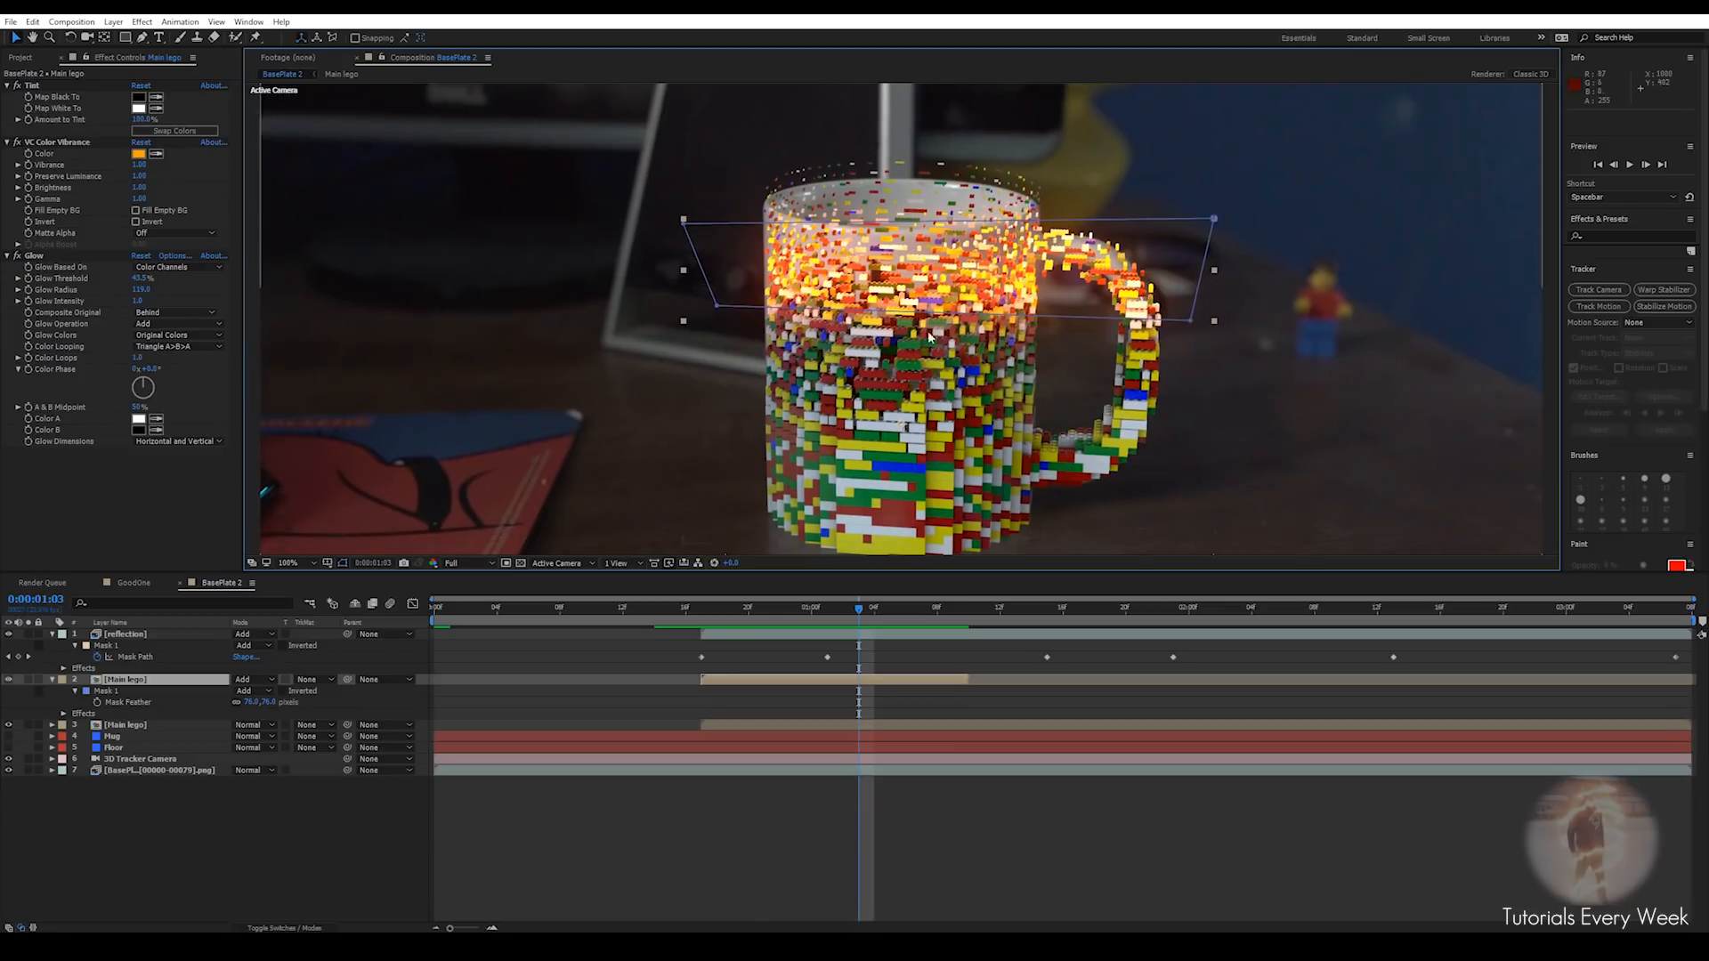
{"action": "left_click_drag", "start_coordinate": [247, 702], "coordinate": [339, 697]}
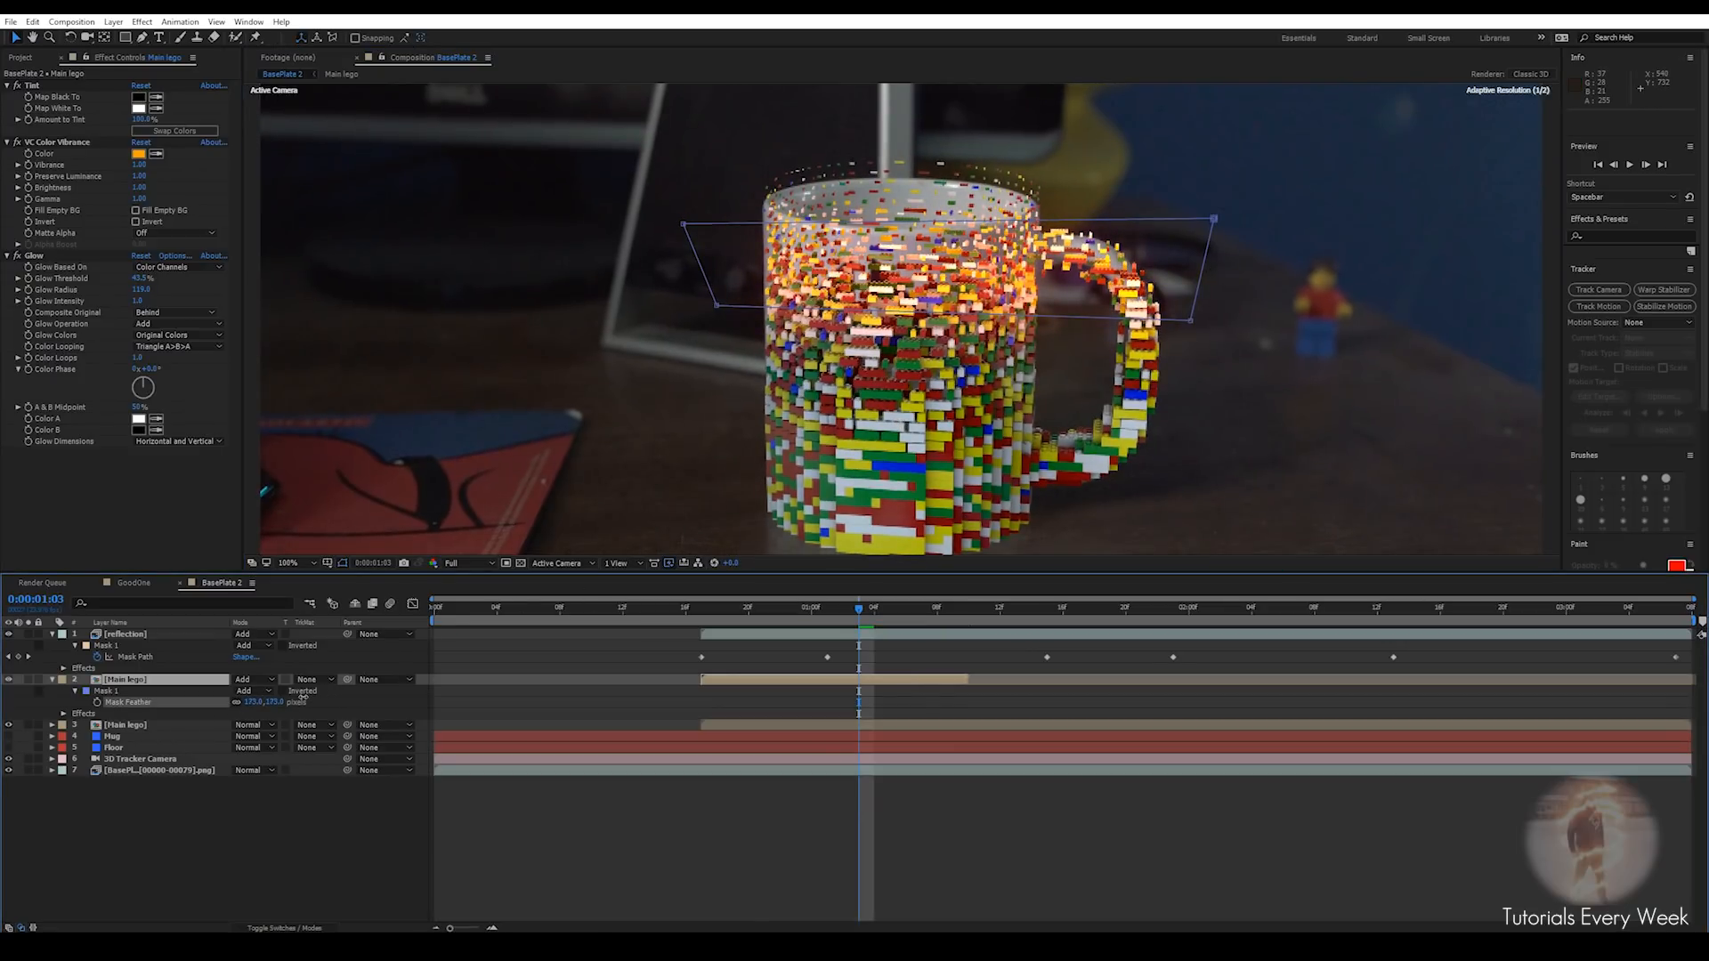
{"action": "left_click_drag", "start_coordinate": [842, 607], "coordinate": [654, 607]}
{"action": "key", "text": "space"}
{"action": "scroll", "coordinate": [958, 379], "scroll_direction": "down", "scroll_amount": 2}
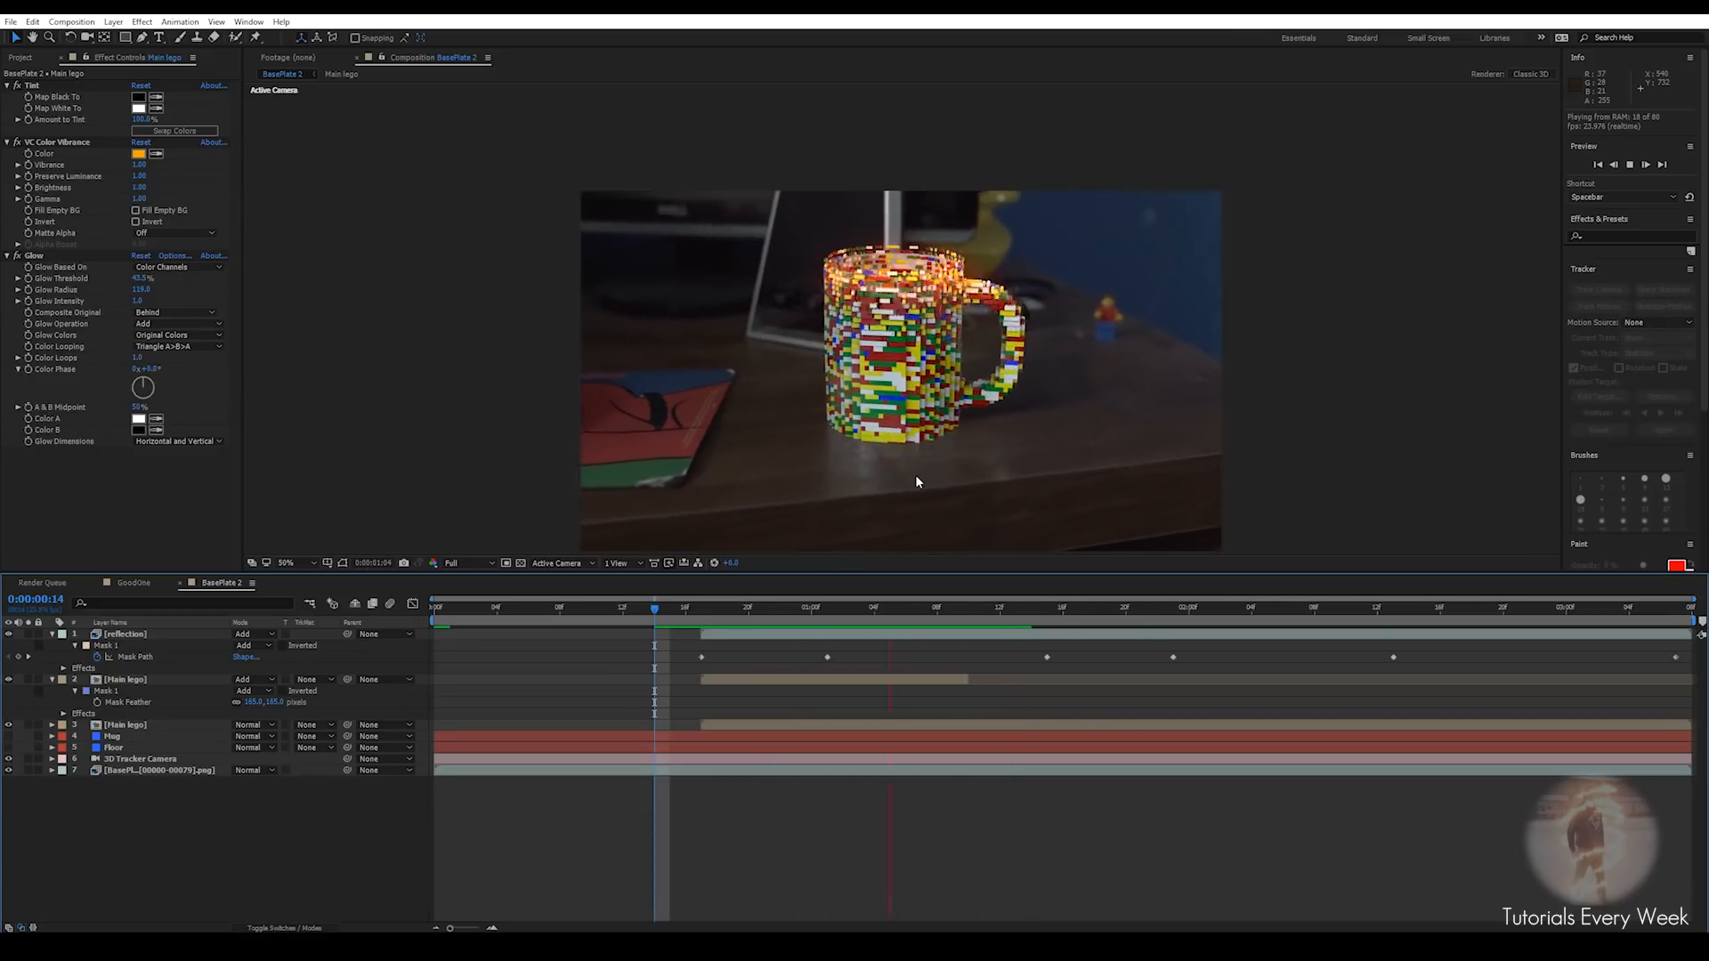
{"action": "key", "text": "space"}
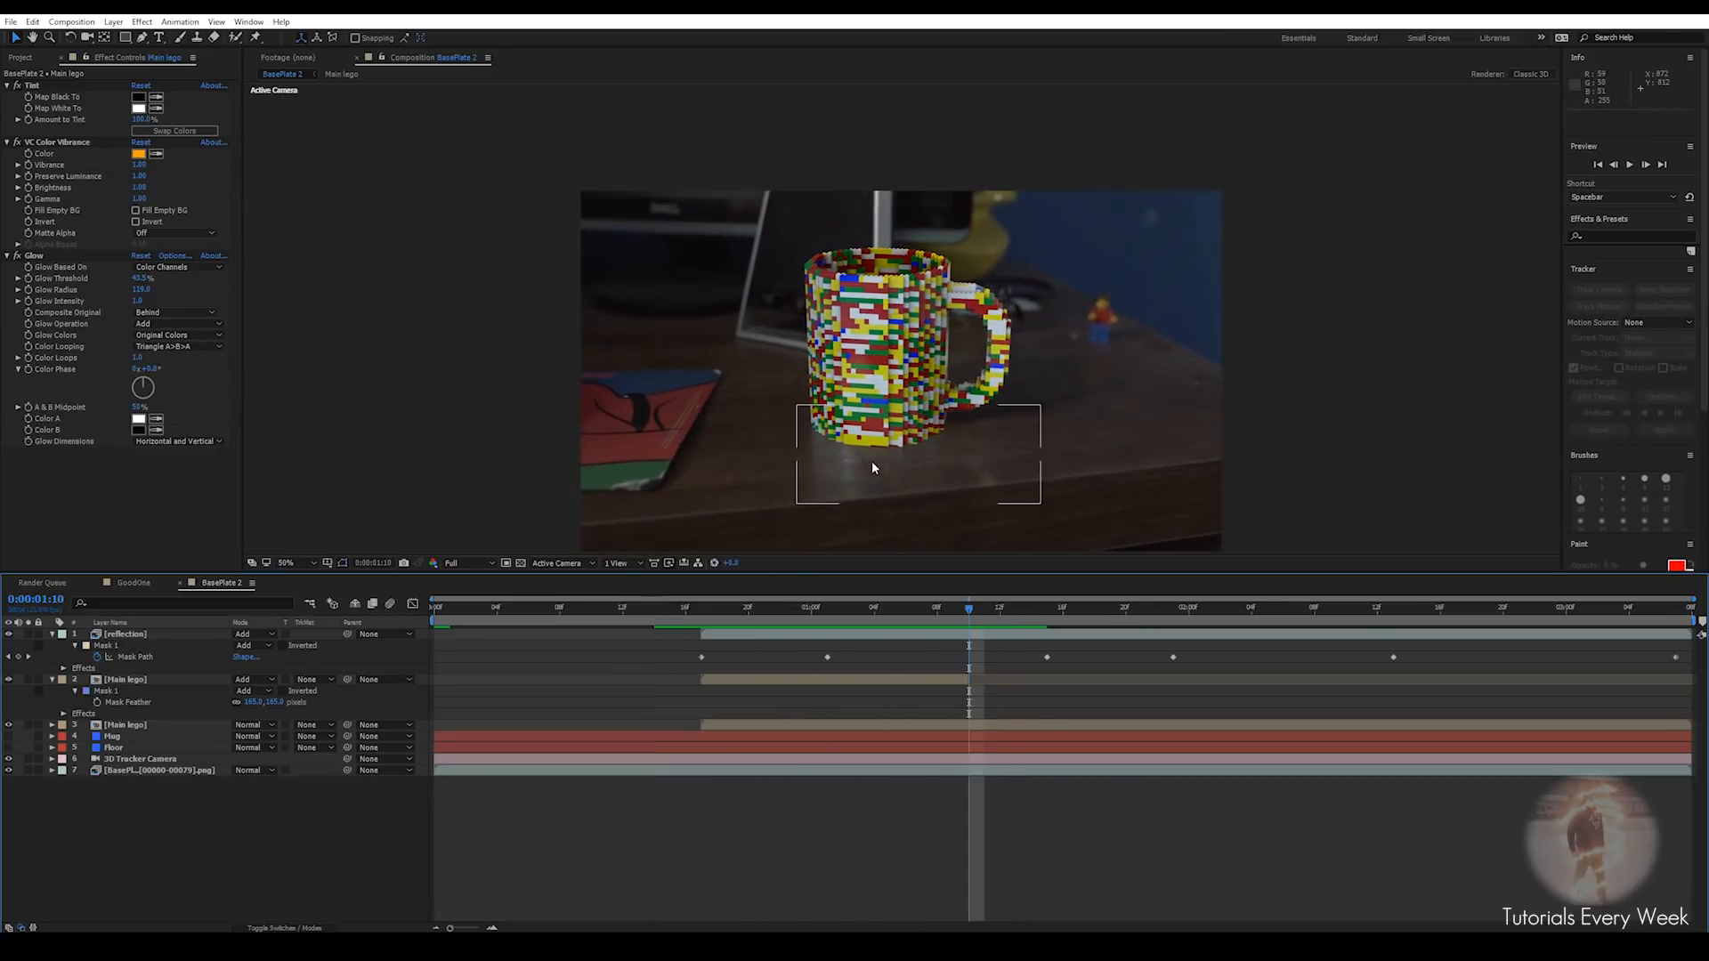
At 0:00:01:01, apply a Tint effect to the lower Main lego layer and set Amount to Tint to about 14%
{"action": "left_click_drag", "start_coordinate": [968, 612], "coordinate": [827, 618]}
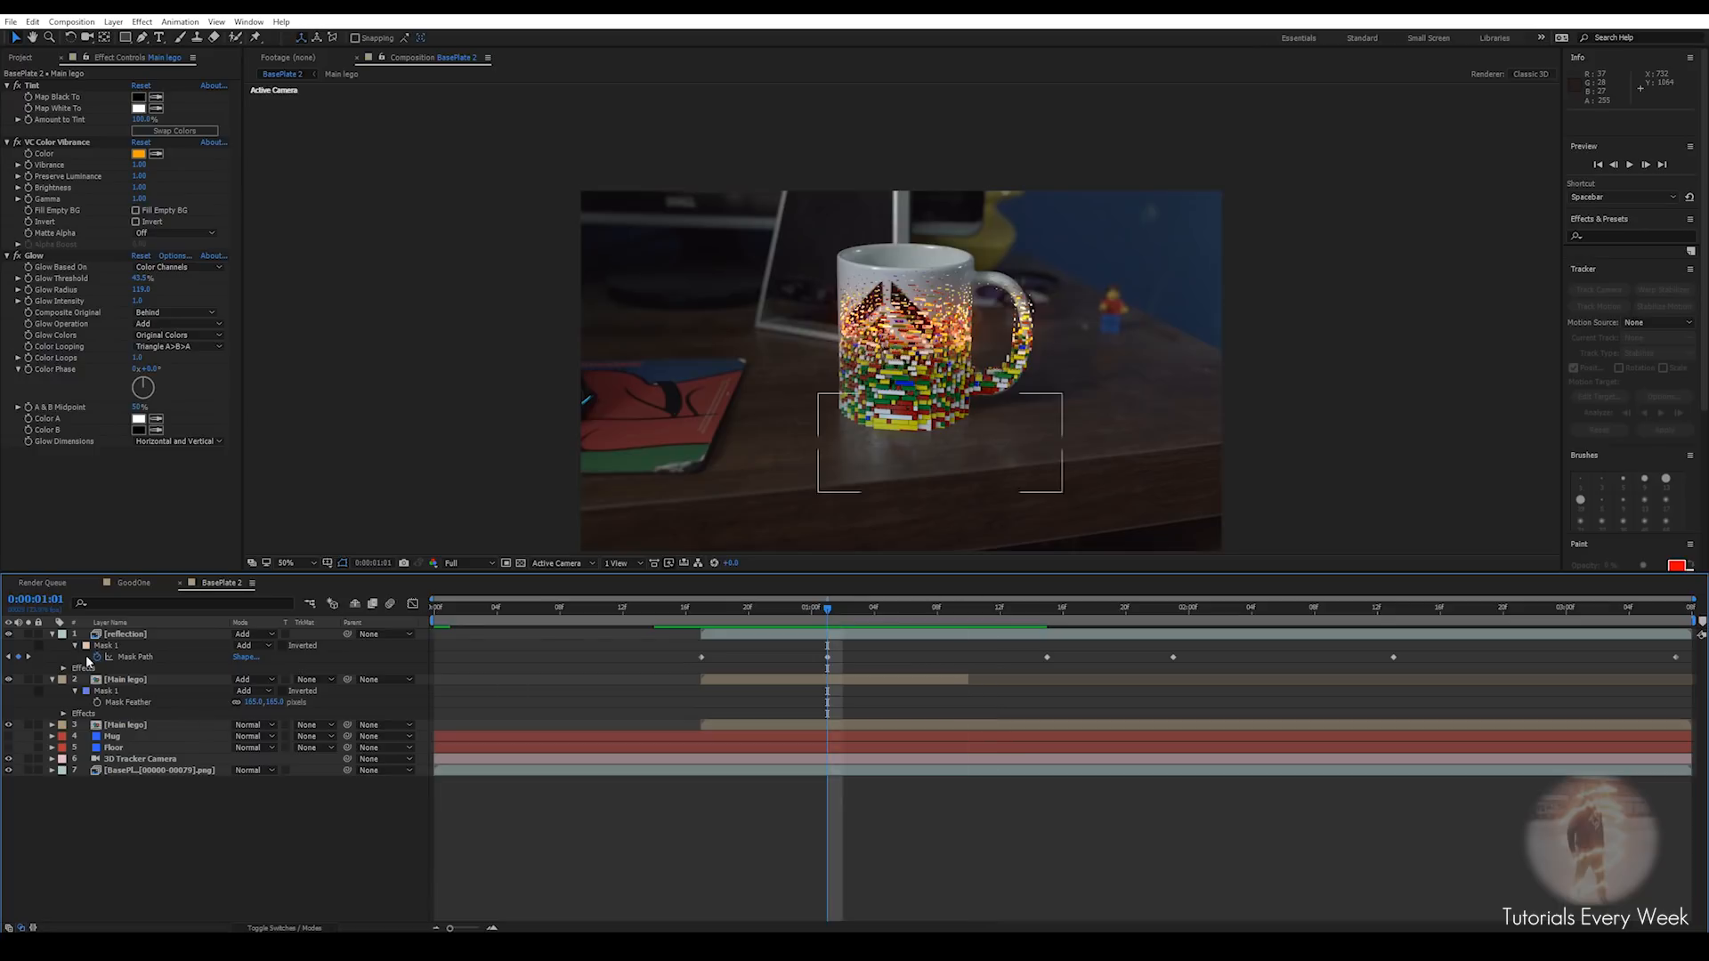
{"action": "left_click", "coordinate": [52, 635]}
{"action": "left_click", "coordinate": [52, 645]}
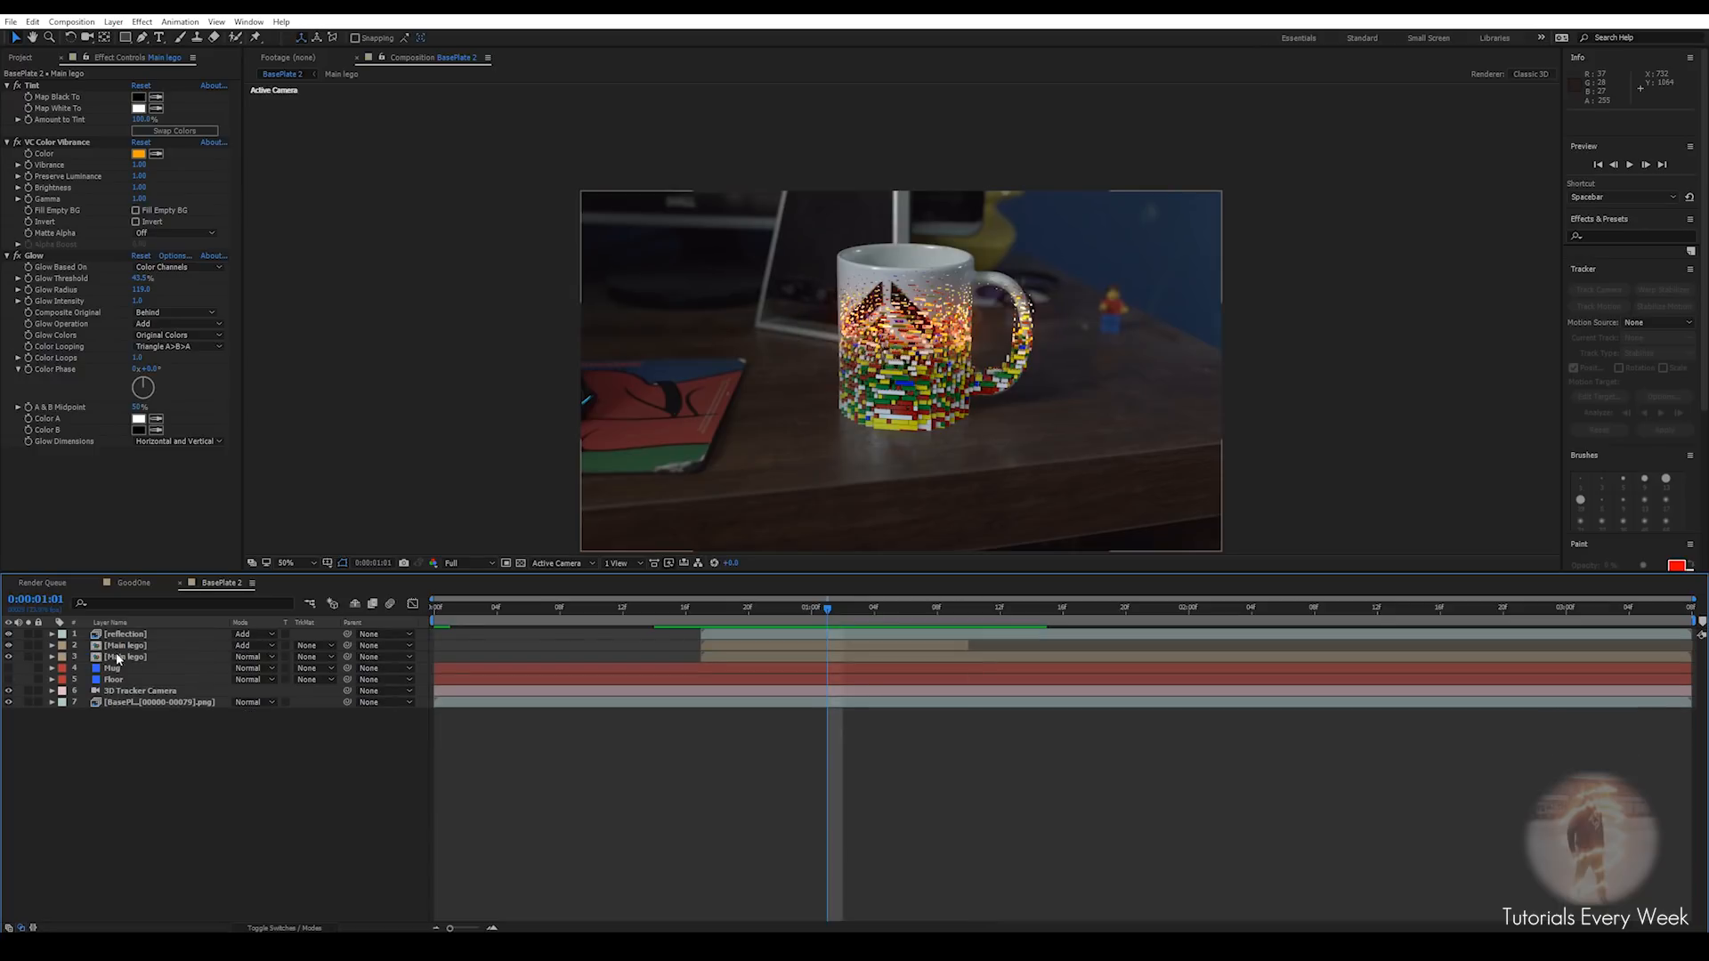
{"action": "left_click", "coordinate": [119, 658]}
{"action": "scroll", "coordinate": [853, 420], "scroll_direction": "up", "scroll_amount": 4}
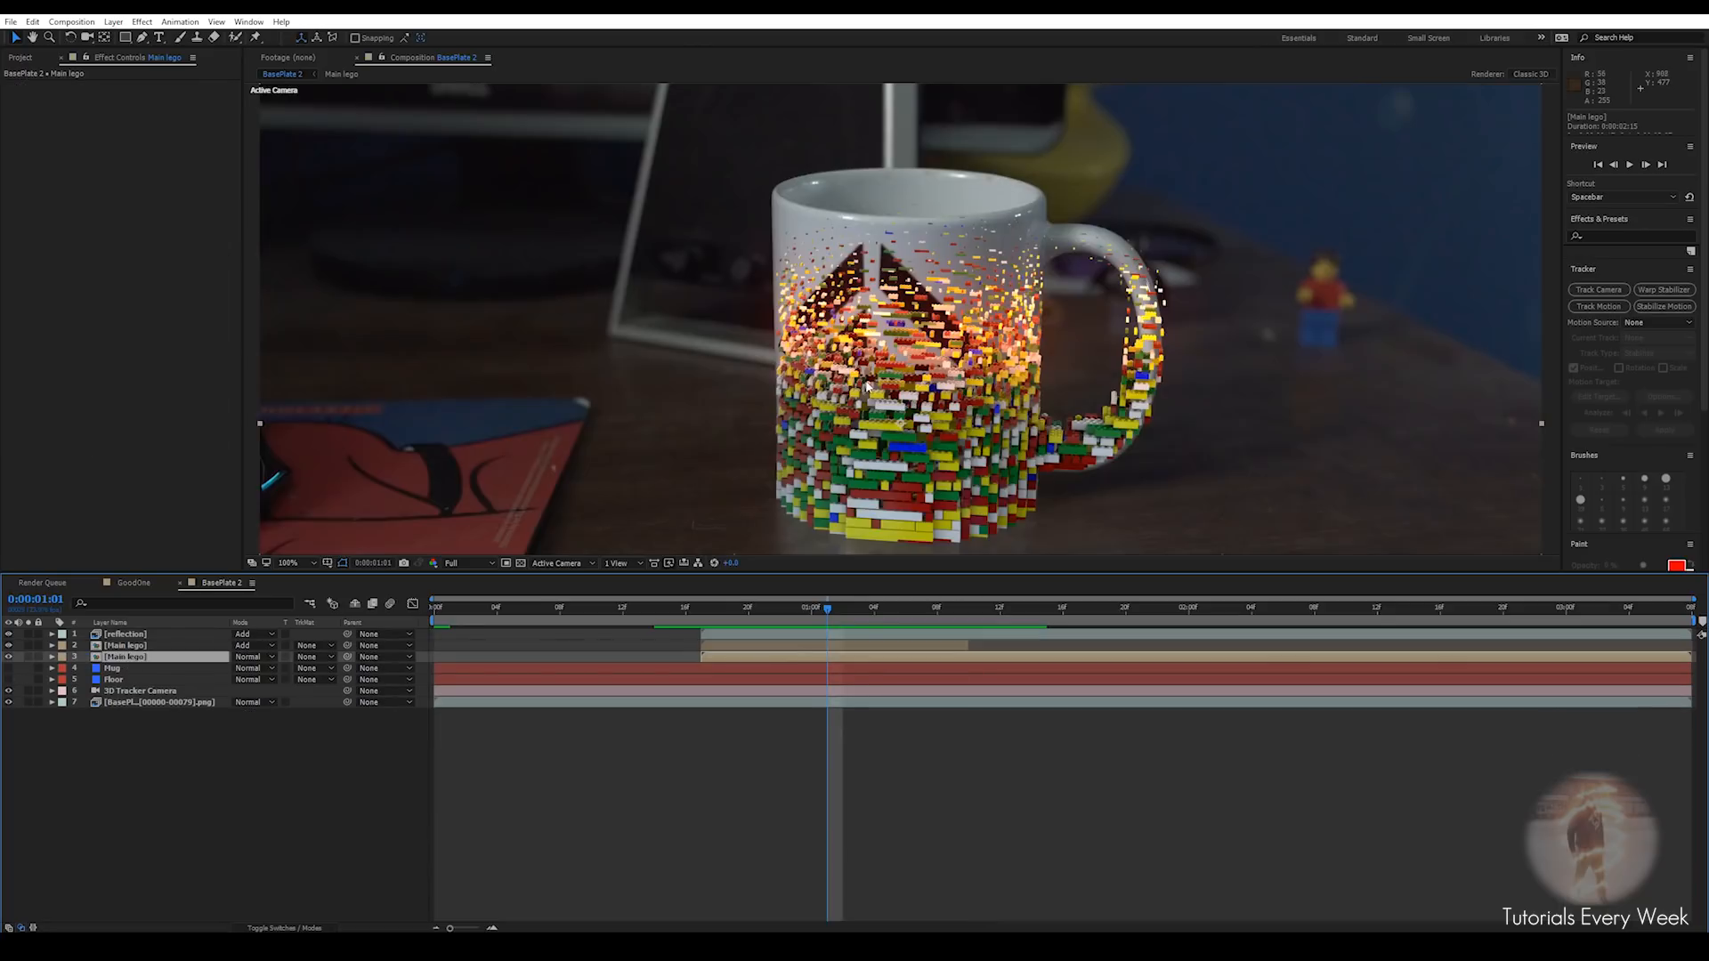
{"action": "scroll", "coordinate": [922, 340], "scroll_direction": "down", "scroll_amount": 2}
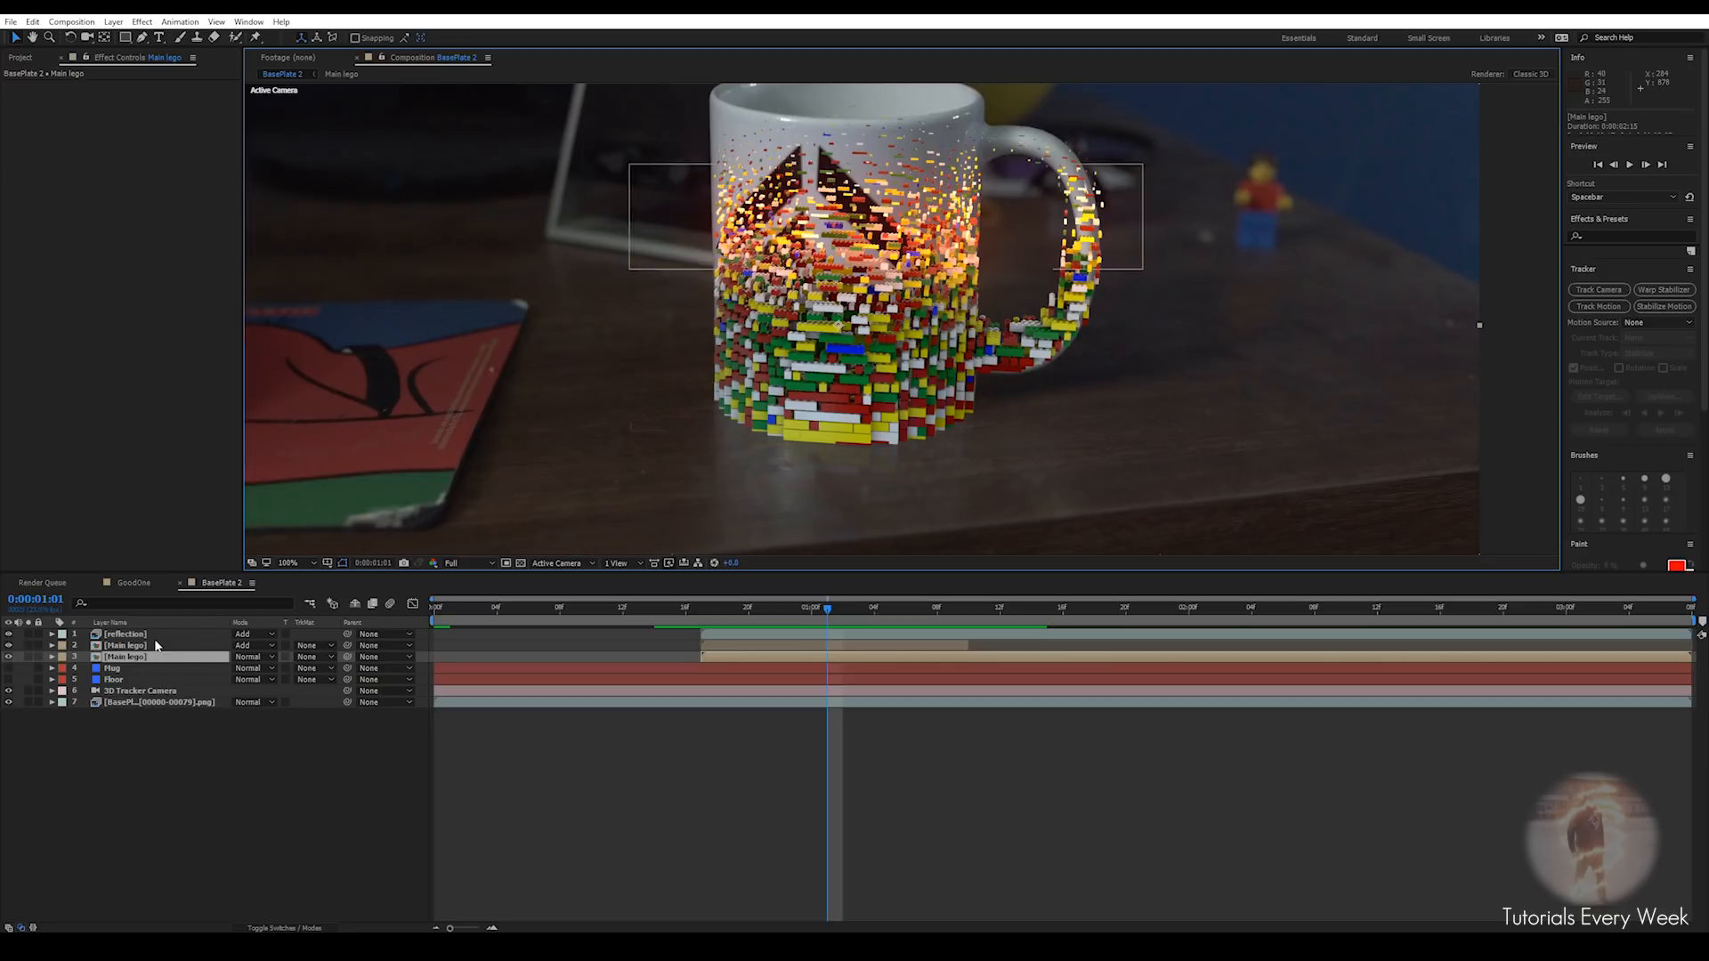
{"action": "left_click", "coordinate": [755, 658]}
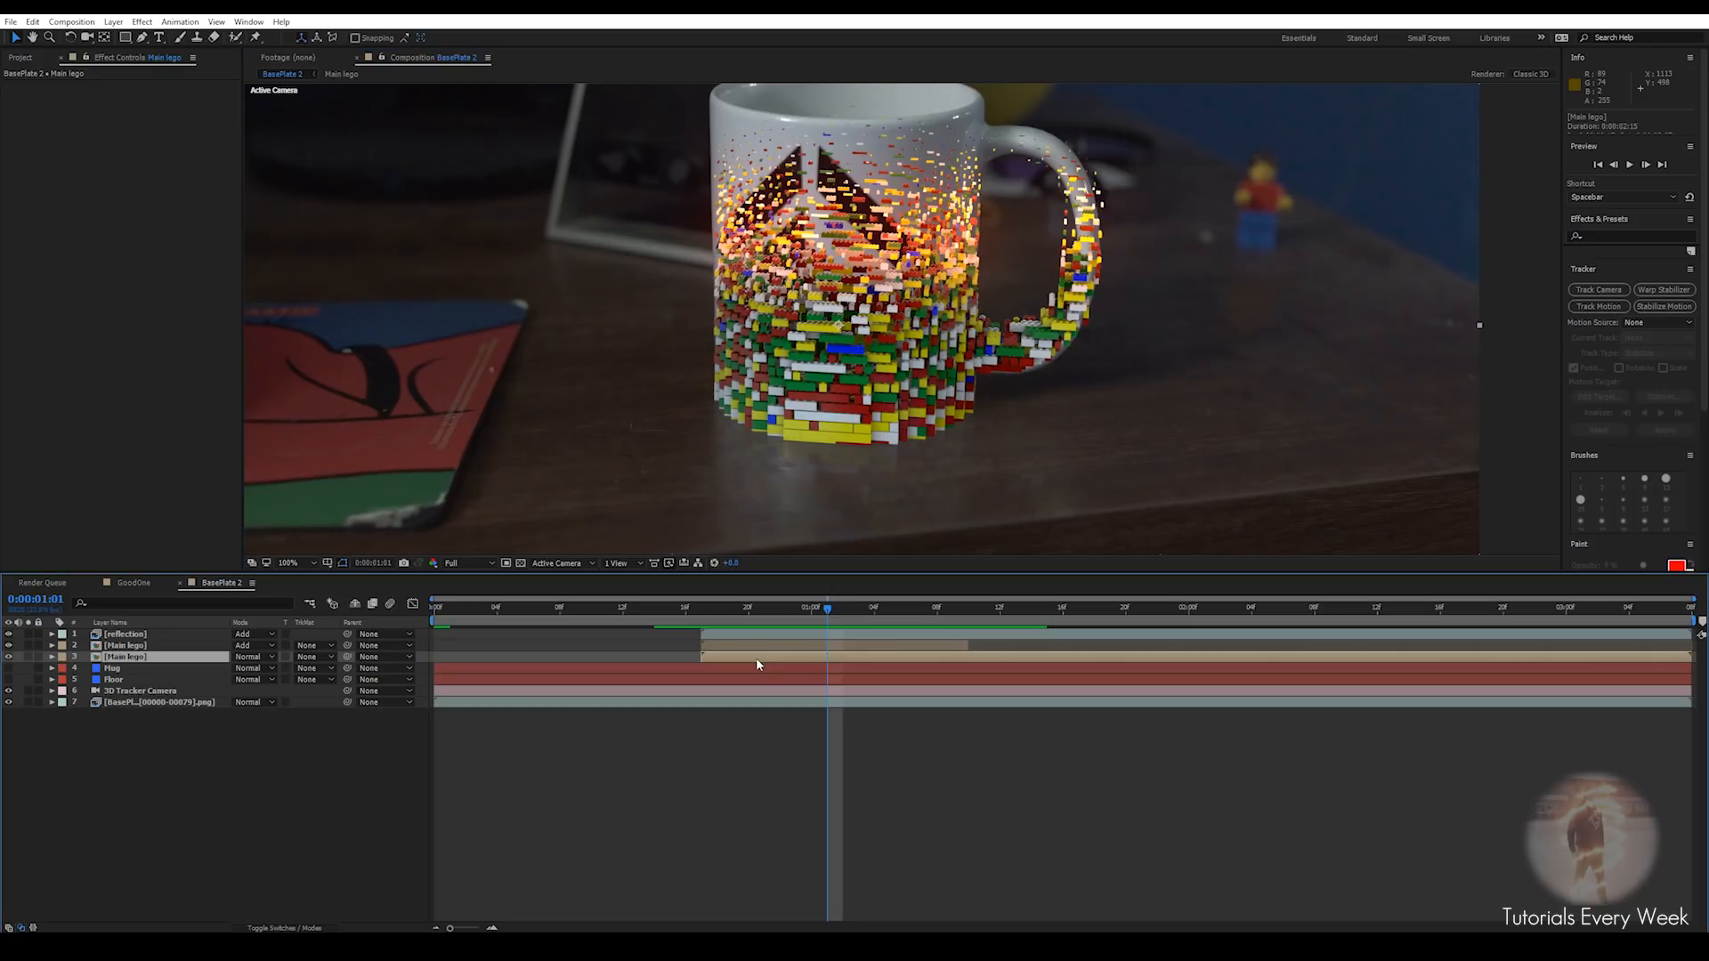
{"action": "key", "text": "ctrl+space"}
{"action": "type", "text": "tint"}
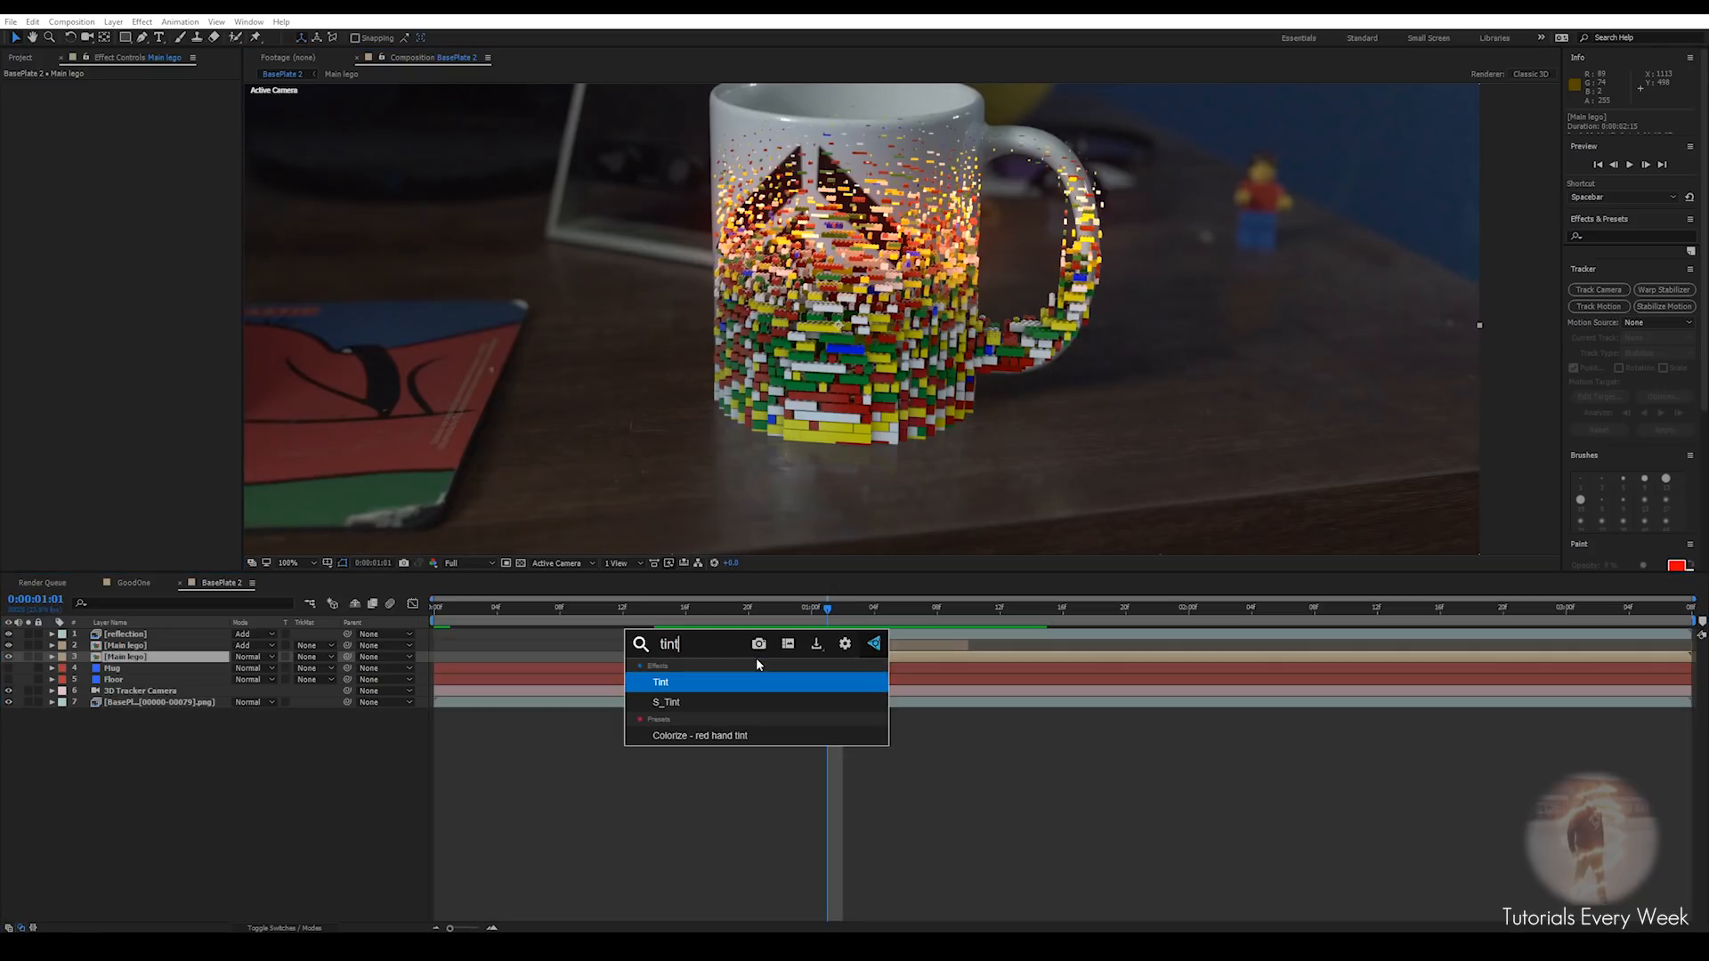
{"action": "key", "text": "Return"}
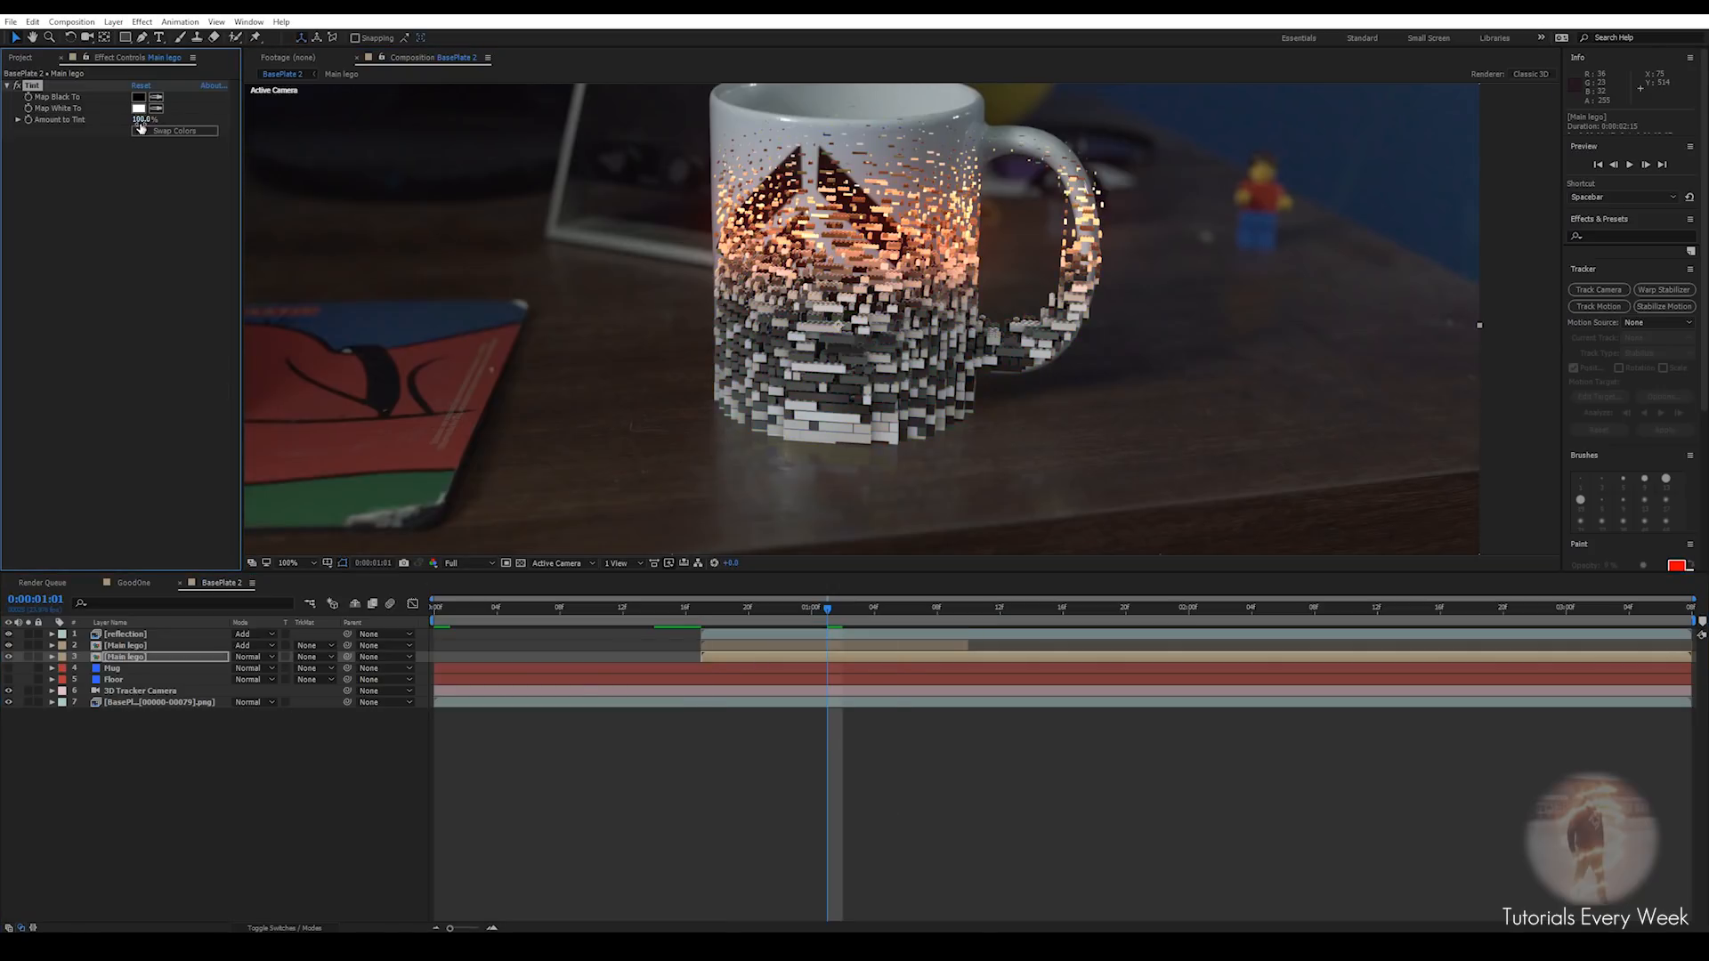
{"action": "left_click_drag", "start_coordinate": [140, 122], "coordinate": [90, 117]}
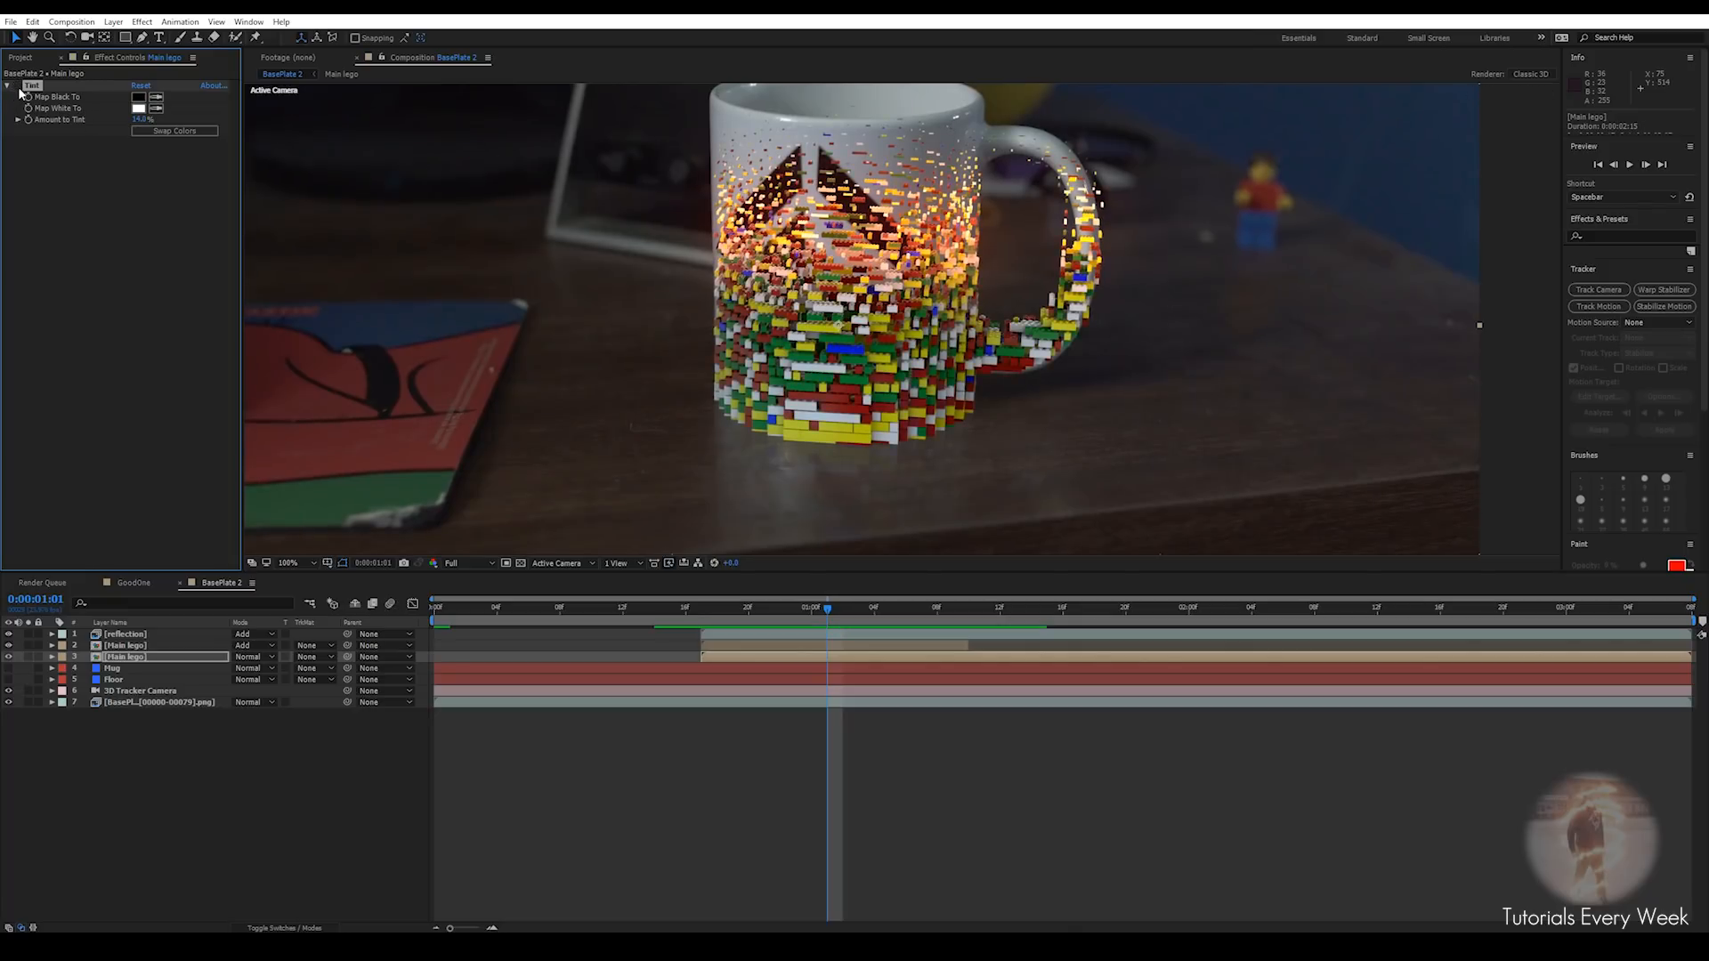
Go to 0:00:01:18, where the brick mug is fully formed, and apply Lumetri Color to the lower Main lego layer
{"action": "key", "text": "space"}
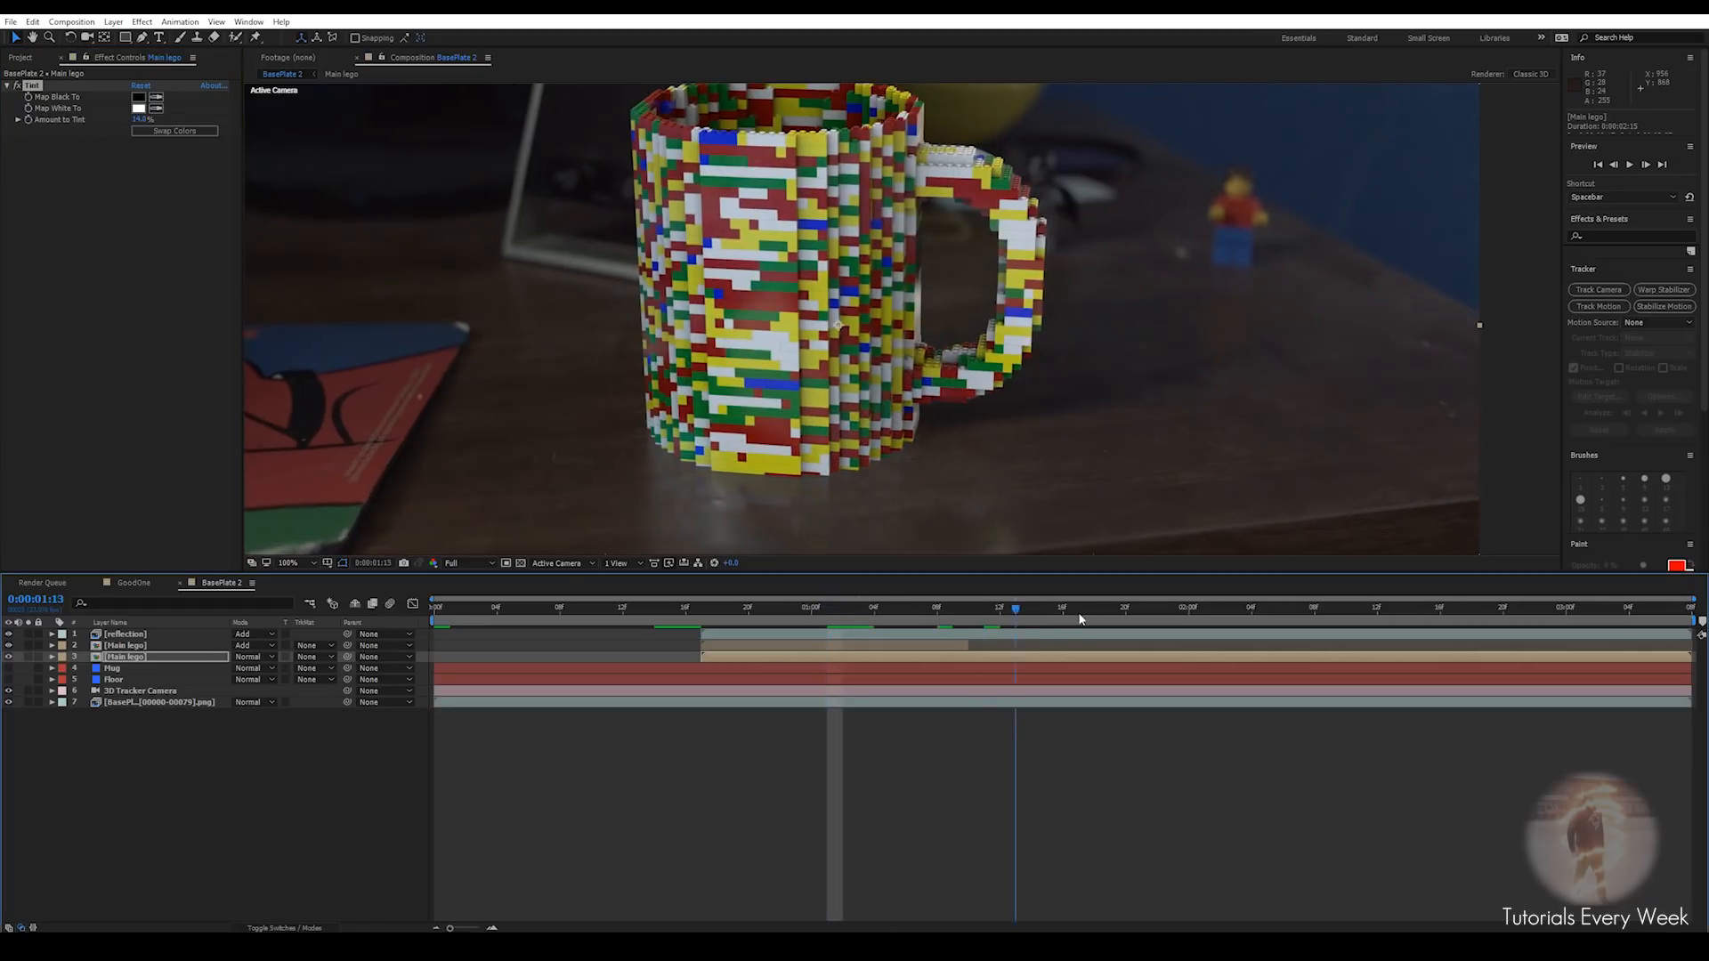
{"action": "scroll", "coordinate": [819, 356], "scroll_direction": "down", "scroll_amount": 1}
{"action": "middle_click_drag", "start_coordinate": [838, 321], "coordinate": [873, 333]}
{"action": "scroll", "coordinate": [873, 333], "scroll_direction": "up", "scroll_amount": 1}
{"action": "middle_click_drag", "start_coordinate": [802, 183], "coordinate": [835, 203]}
{"action": "key", "text": "ctrl+space"}
{"action": "type", "text": "lum"}
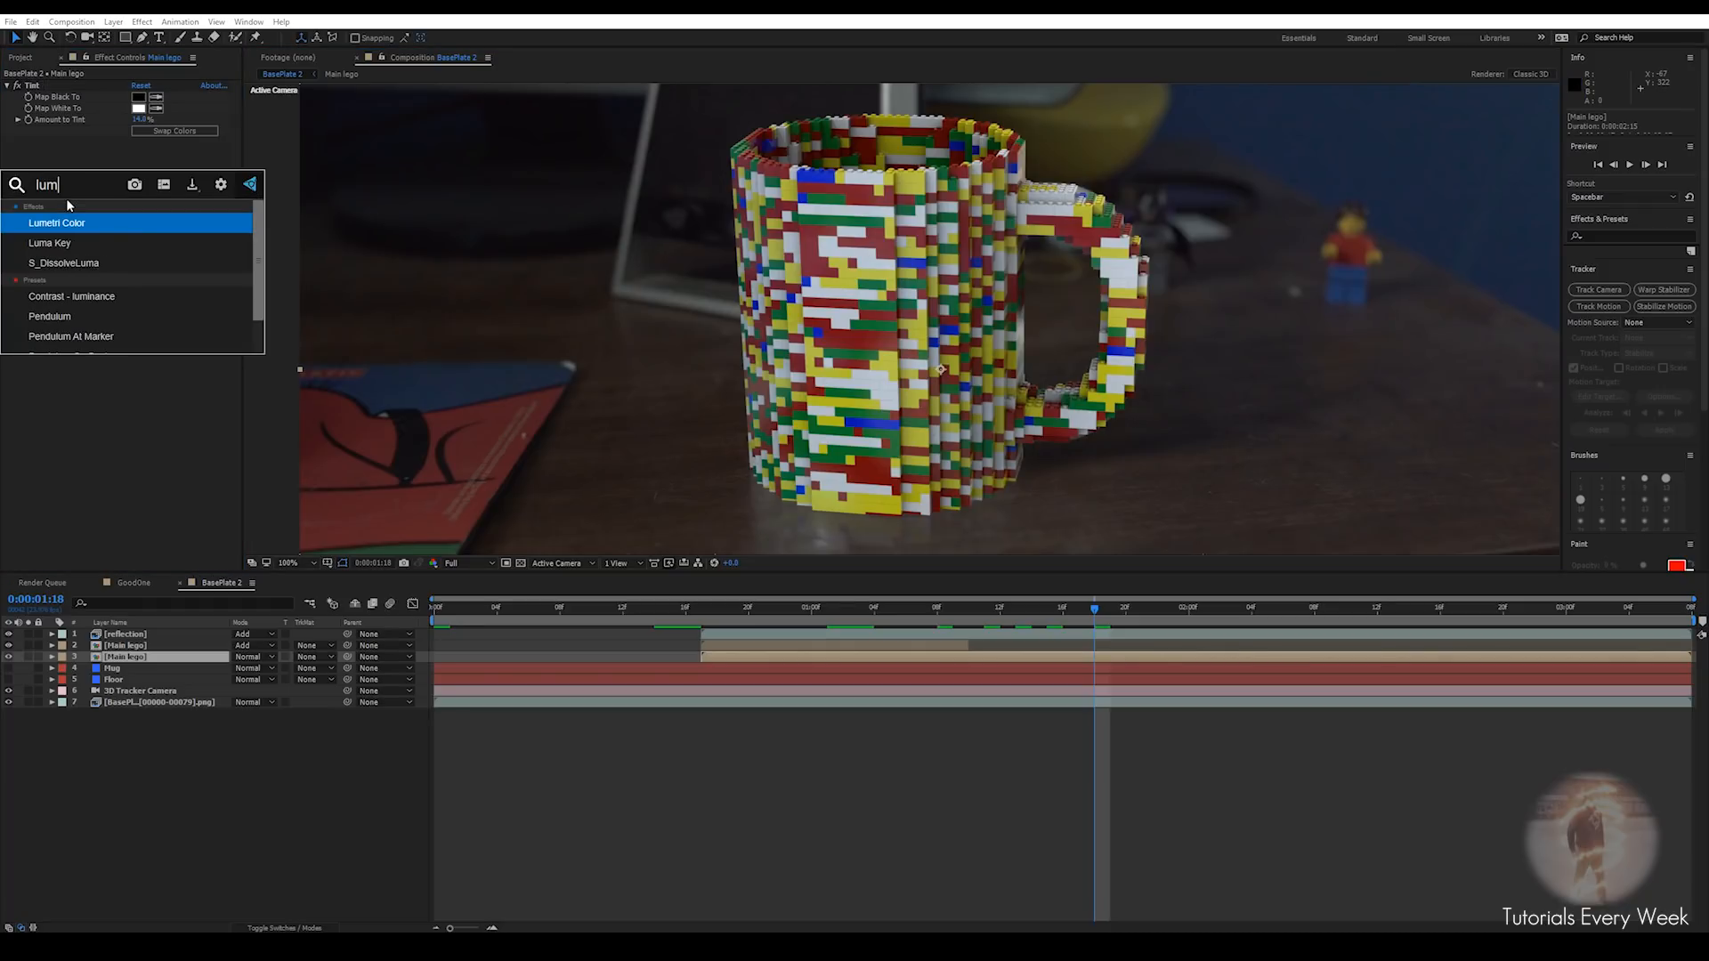
{"action": "key", "text": "Return"}
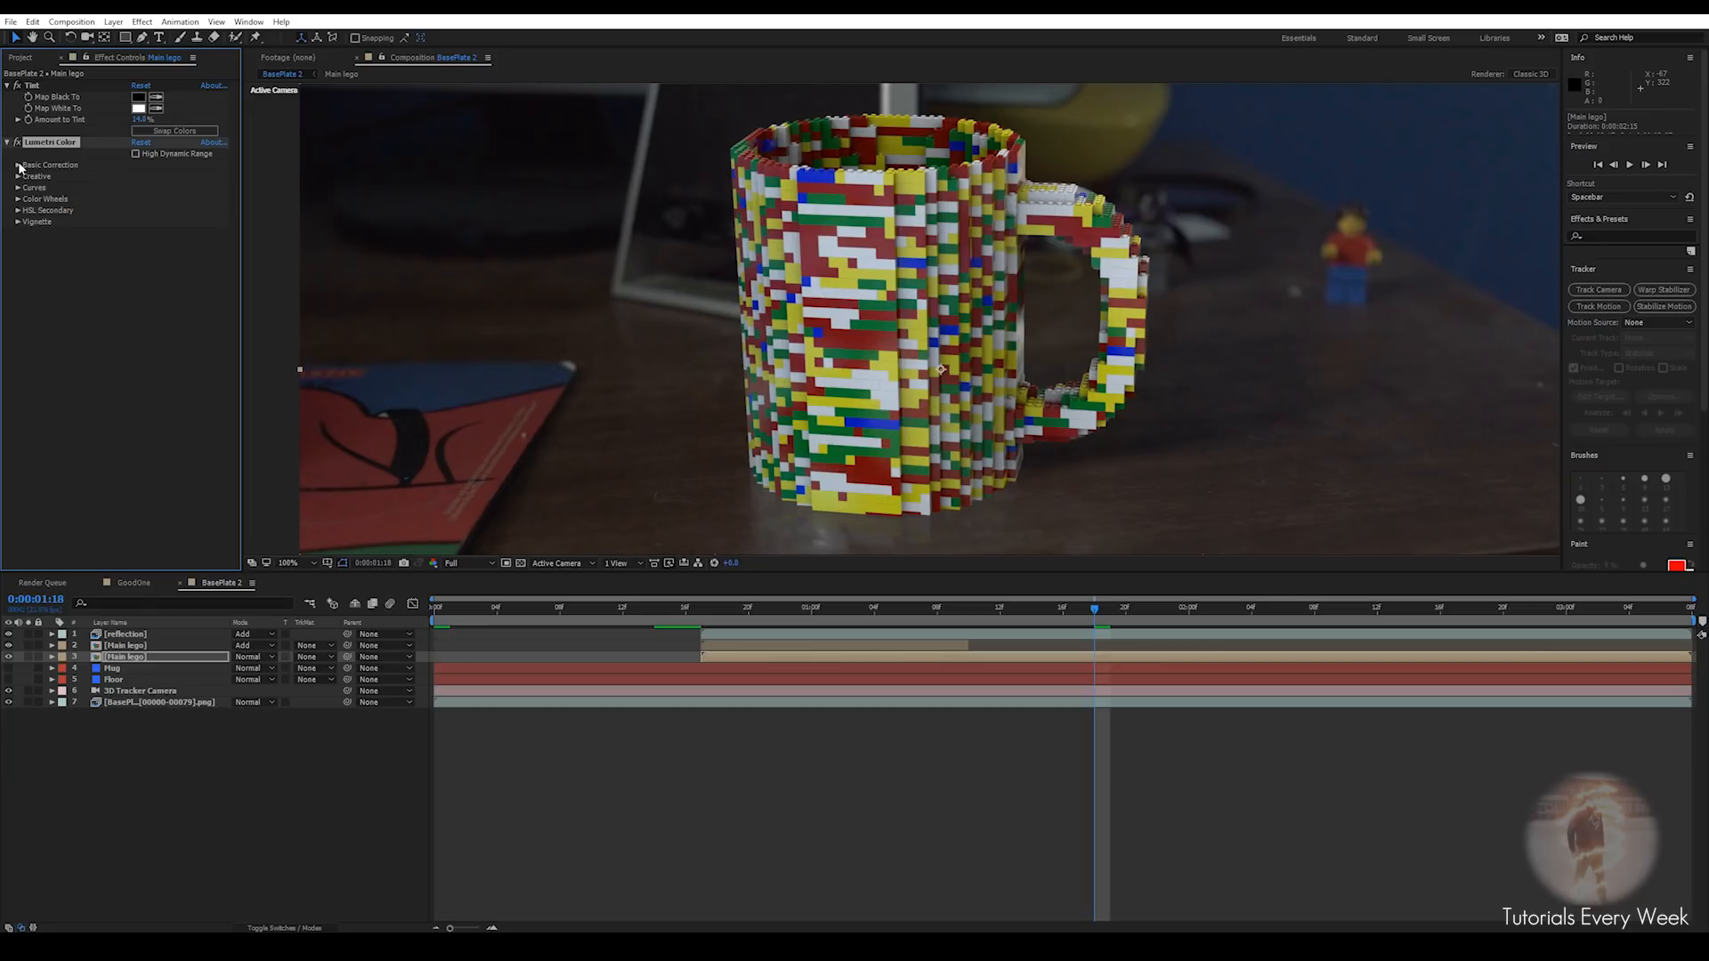
In Lumetri's Basic Correction, set contrast to about 19, highlights -51, shadows 27 and temperature -4, and raise saturation slightly
{"action": "left_click", "coordinate": [18, 165]}
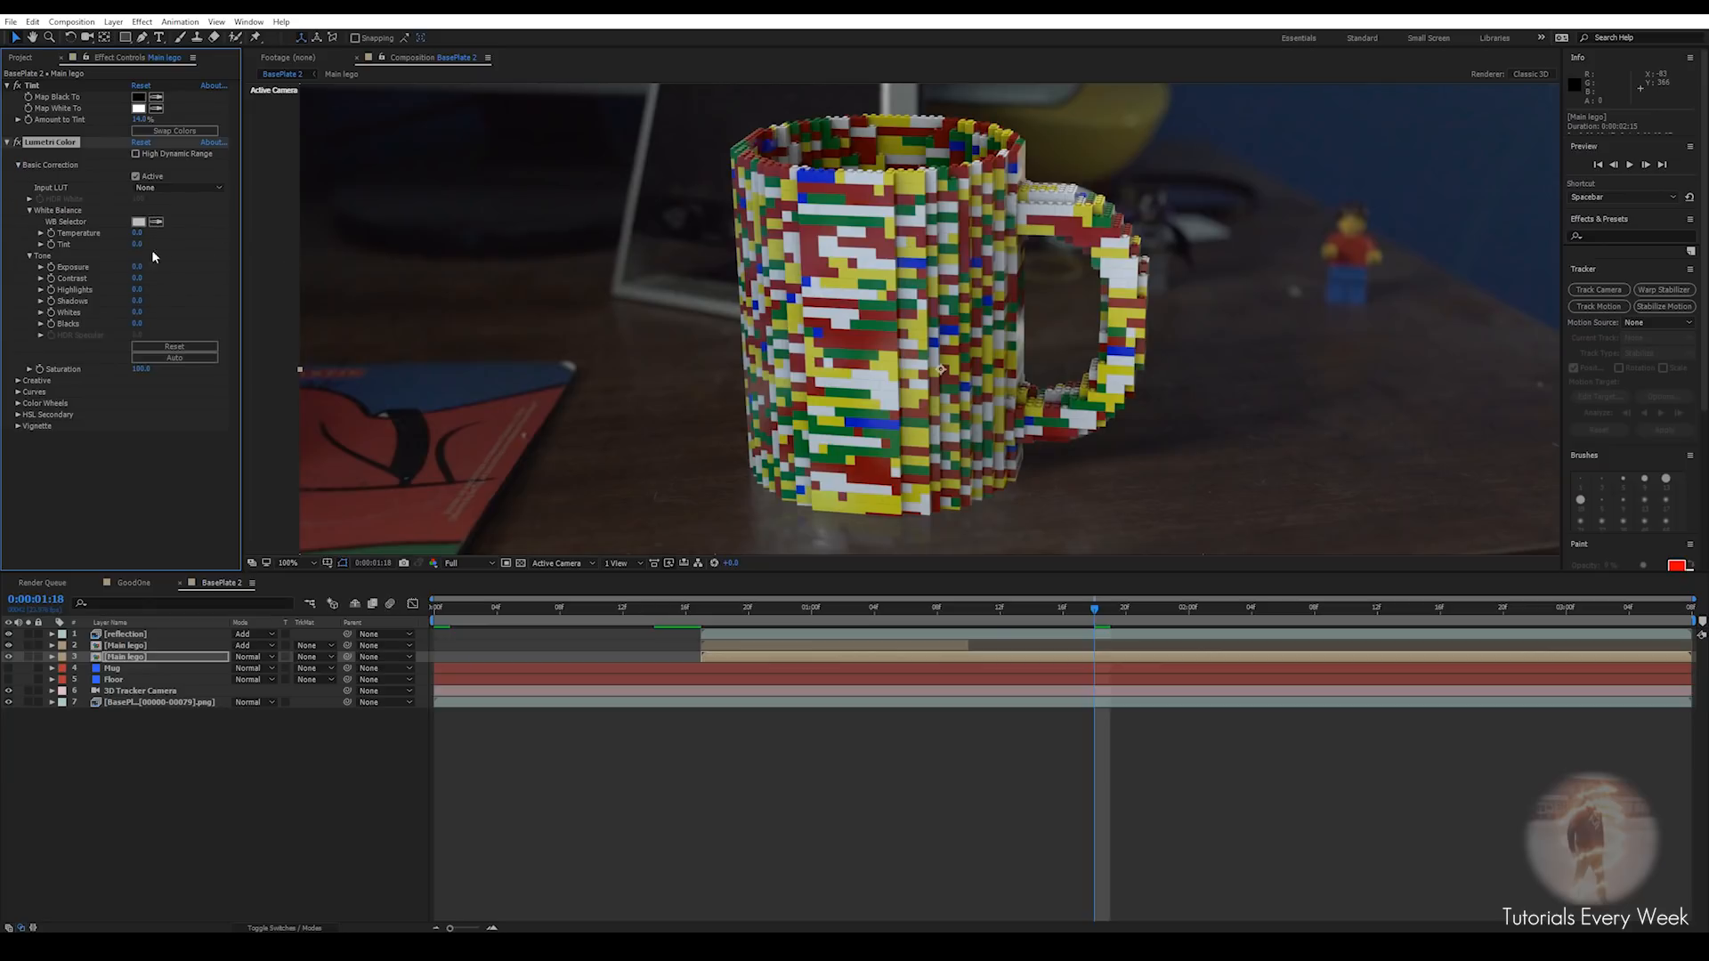
{"action": "left_click_drag", "start_coordinate": [138, 279], "coordinate": [85, 293]}
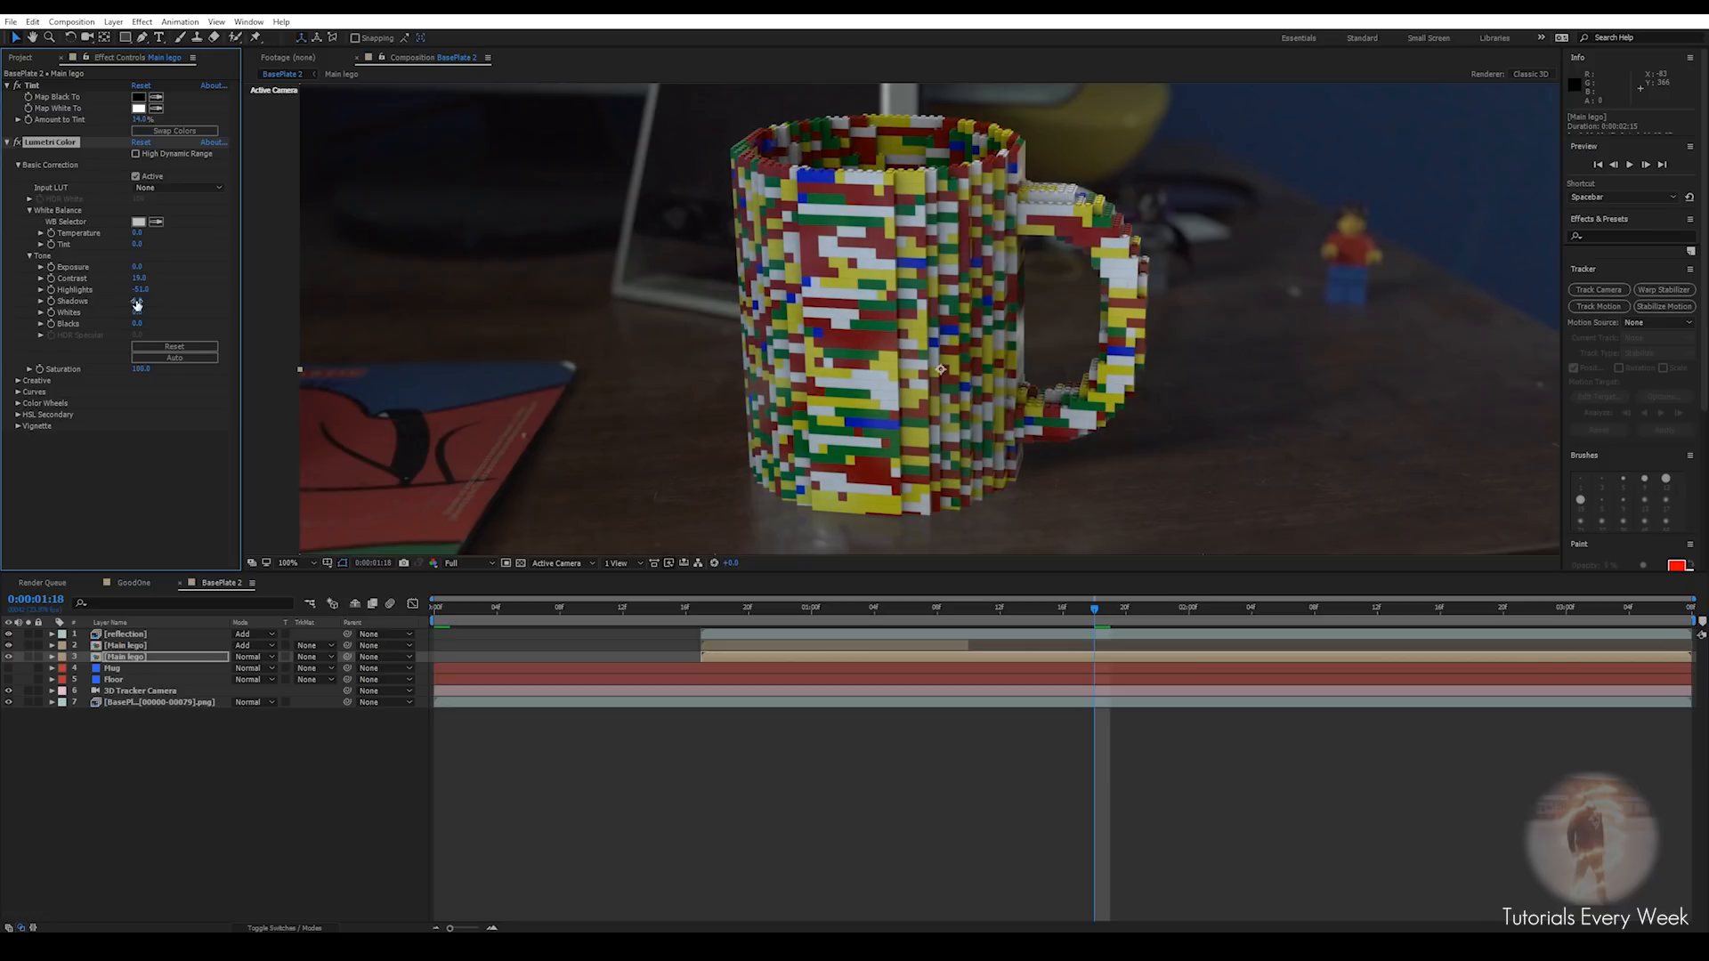
{"action": "left_click_drag", "start_coordinate": [153, 301], "coordinate": [158, 301]}
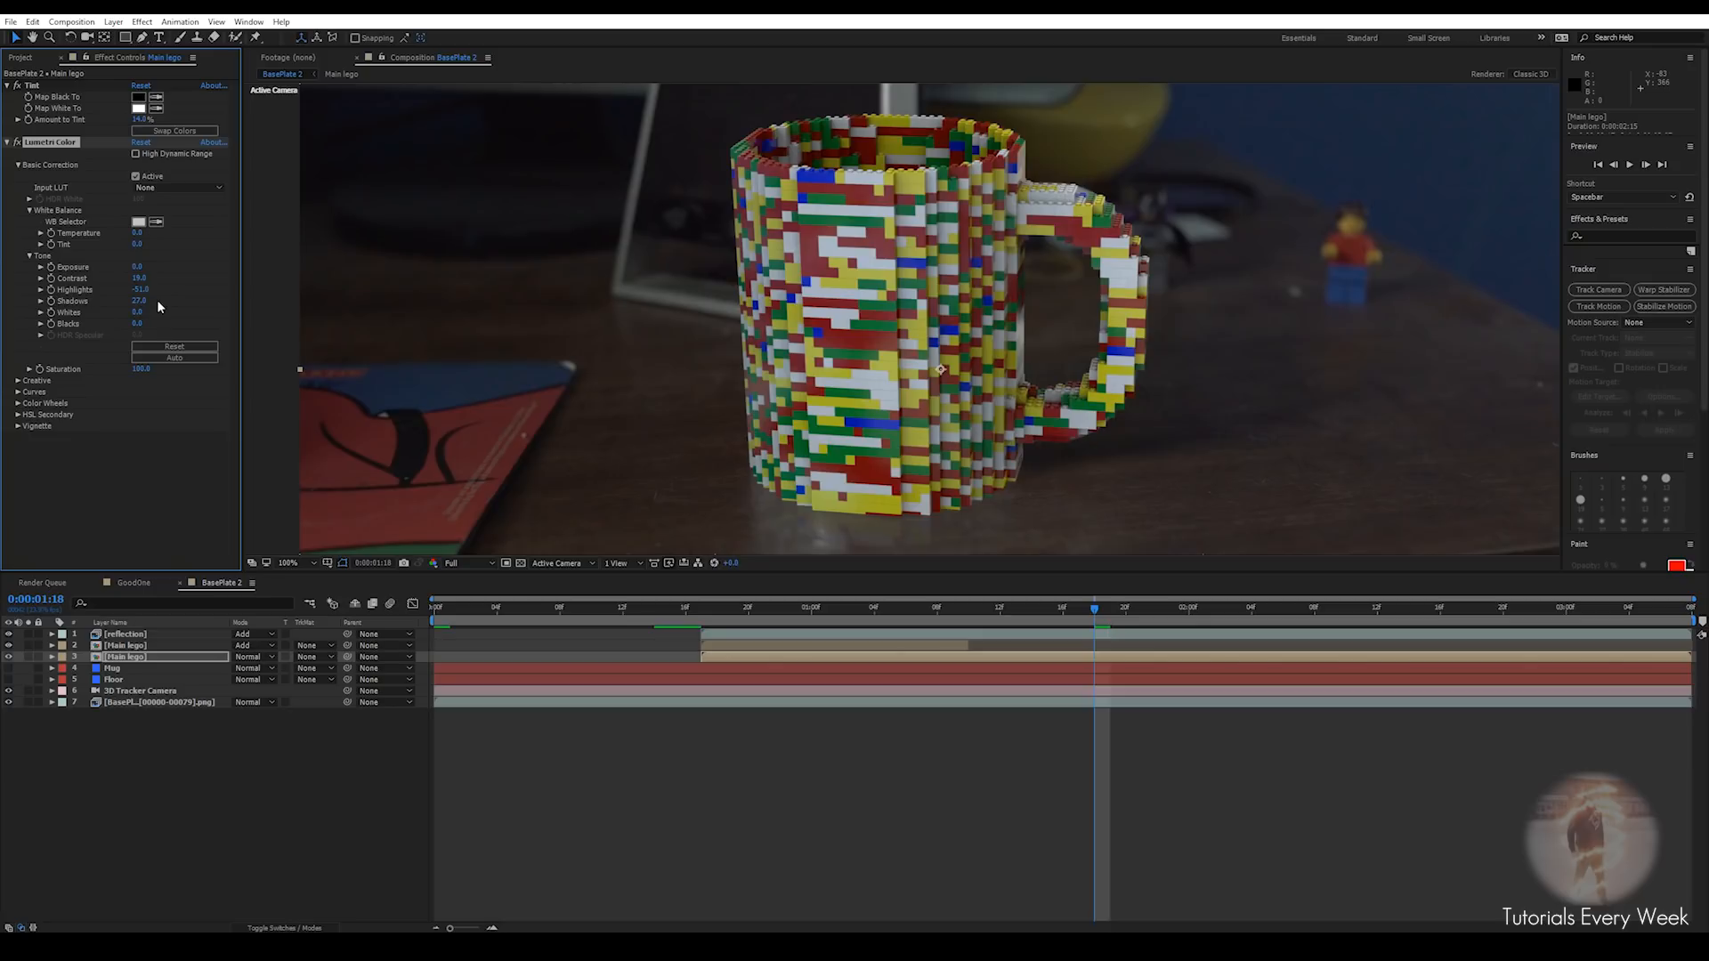
{"action": "left_click_drag", "start_coordinate": [134, 366], "coordinate": [146, 366]}
{"action": "left_click_drag", "start_coordinate": [134, 234], "coordinate": [141, 235]}
Compare the brick mug with and without the Lumetri Color correction
{"action": "left_click", "coordinate": [19, 145]}
{"action": "left_click", "coordinate": [19, 145]}
{"action": "left_click", "coordinate": [19, 145]}
{"action": "left_click", "coordinate": [19, 145]}
{"action": "left_click", "coordinate": [18, 145]}
{"action": "left_click", "coordinate": [19, 145]}
{"action": "scroll", "coordinate": [879, 336], "scroll_direction": "down", "scroll_amount": 4}
{"action": "scroll", "coordinate": [879, 336], "scroll_direction": "up", "scroll_amount": 2}
Apply a Fast Blur effect to the lower Main lego layer with a blurriness of 1 and check the mug's edges
{"action": "key", "text": "ctrl+space"}
{"action": "type", "text": "fas"}
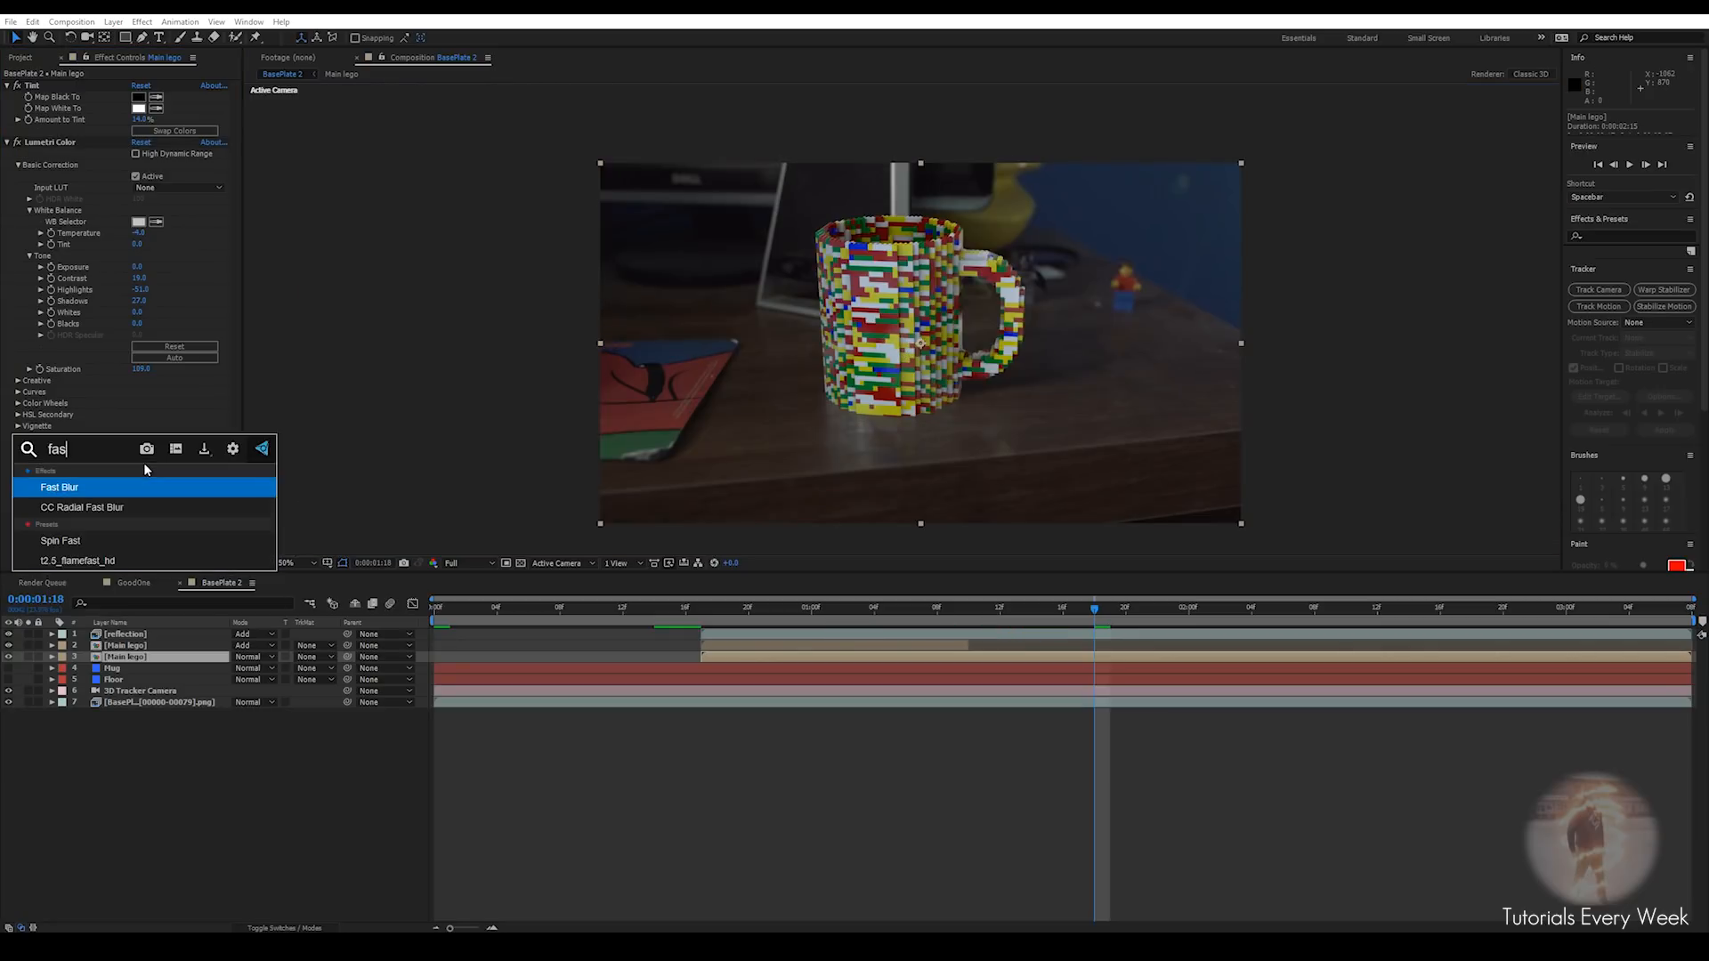
{"action": "key", "text": "Return"}
{"action": "left_click", "coordinate": [135, 449]}
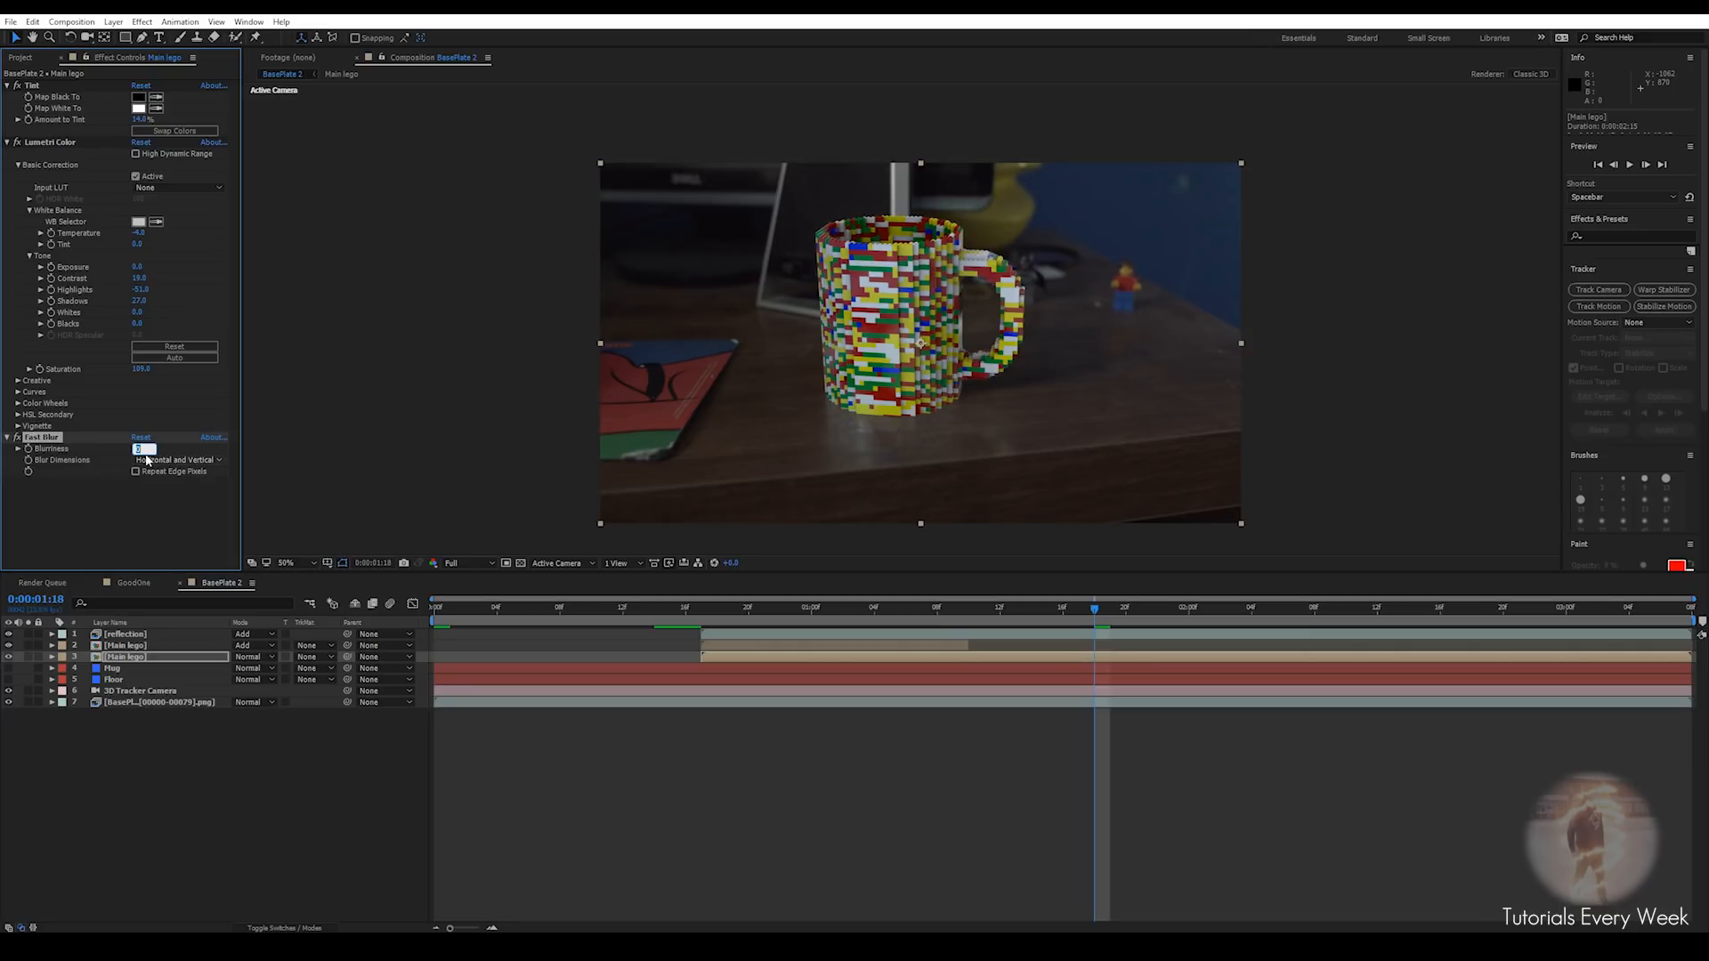
{"action": "type", "text": "1"}
{"action": "key", "text": "Return"}
{"action": "scroll", "coordinate": [924, 368], "scroll_direction": "up", "scroll_amount": 4}
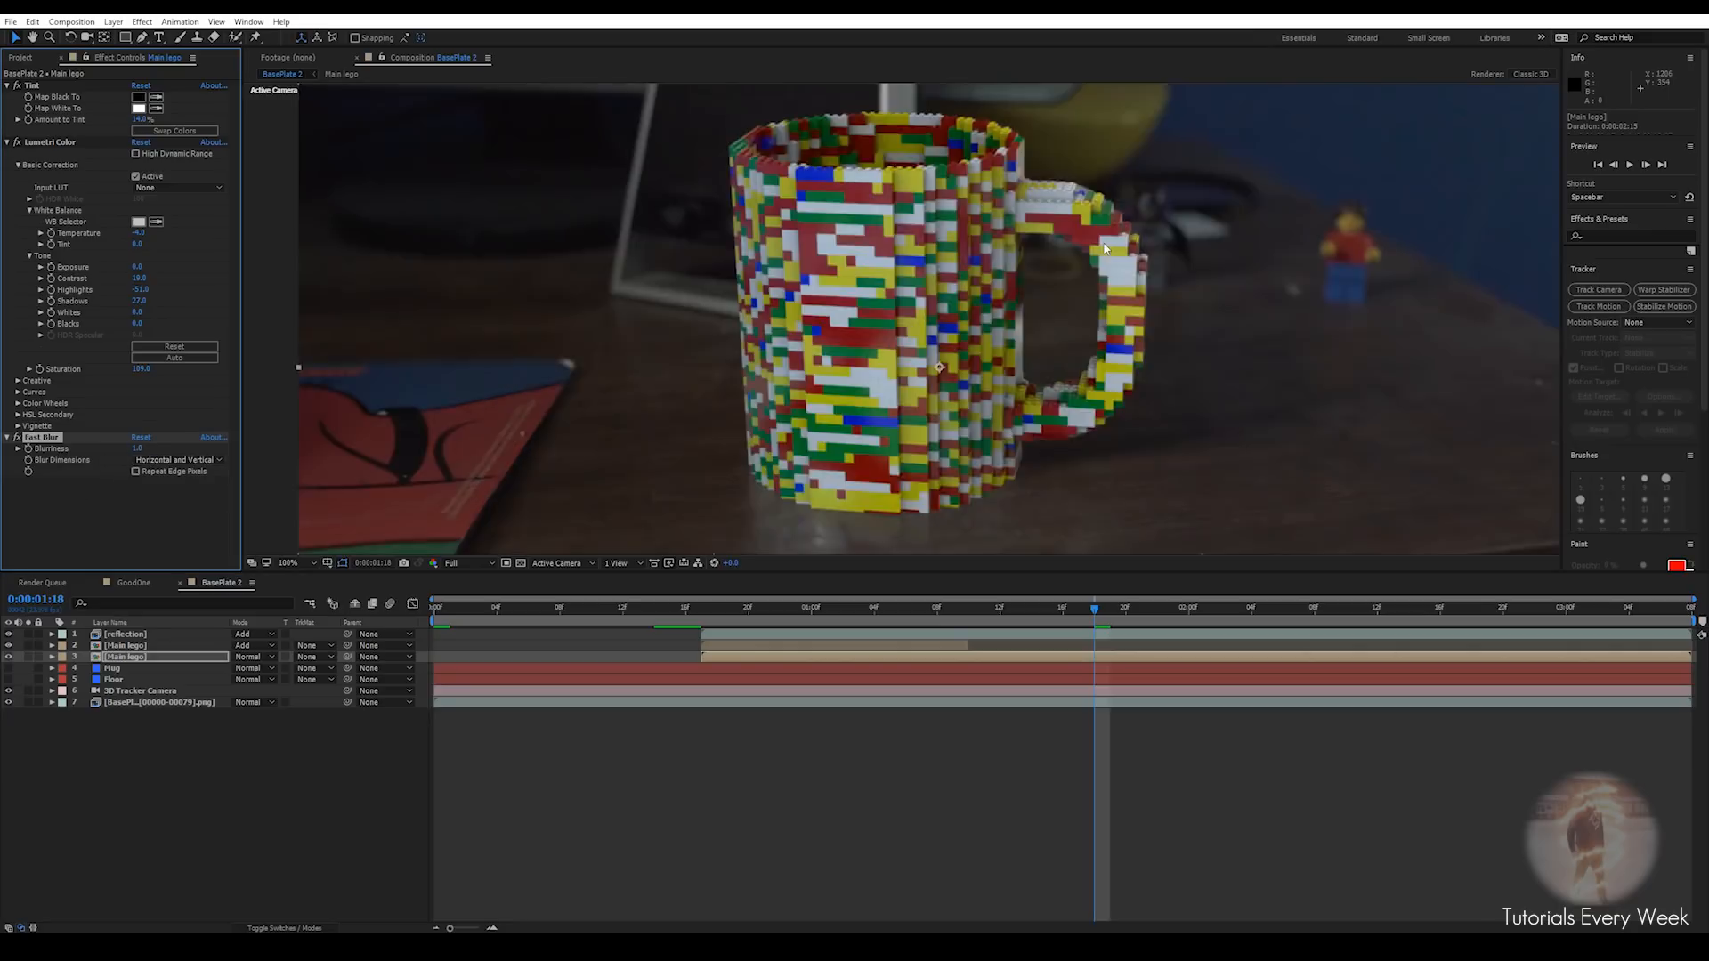
{"action": "scroll", "coordinate": [927, 353], "scroll_direction": "down", "scroll_amount": 2}
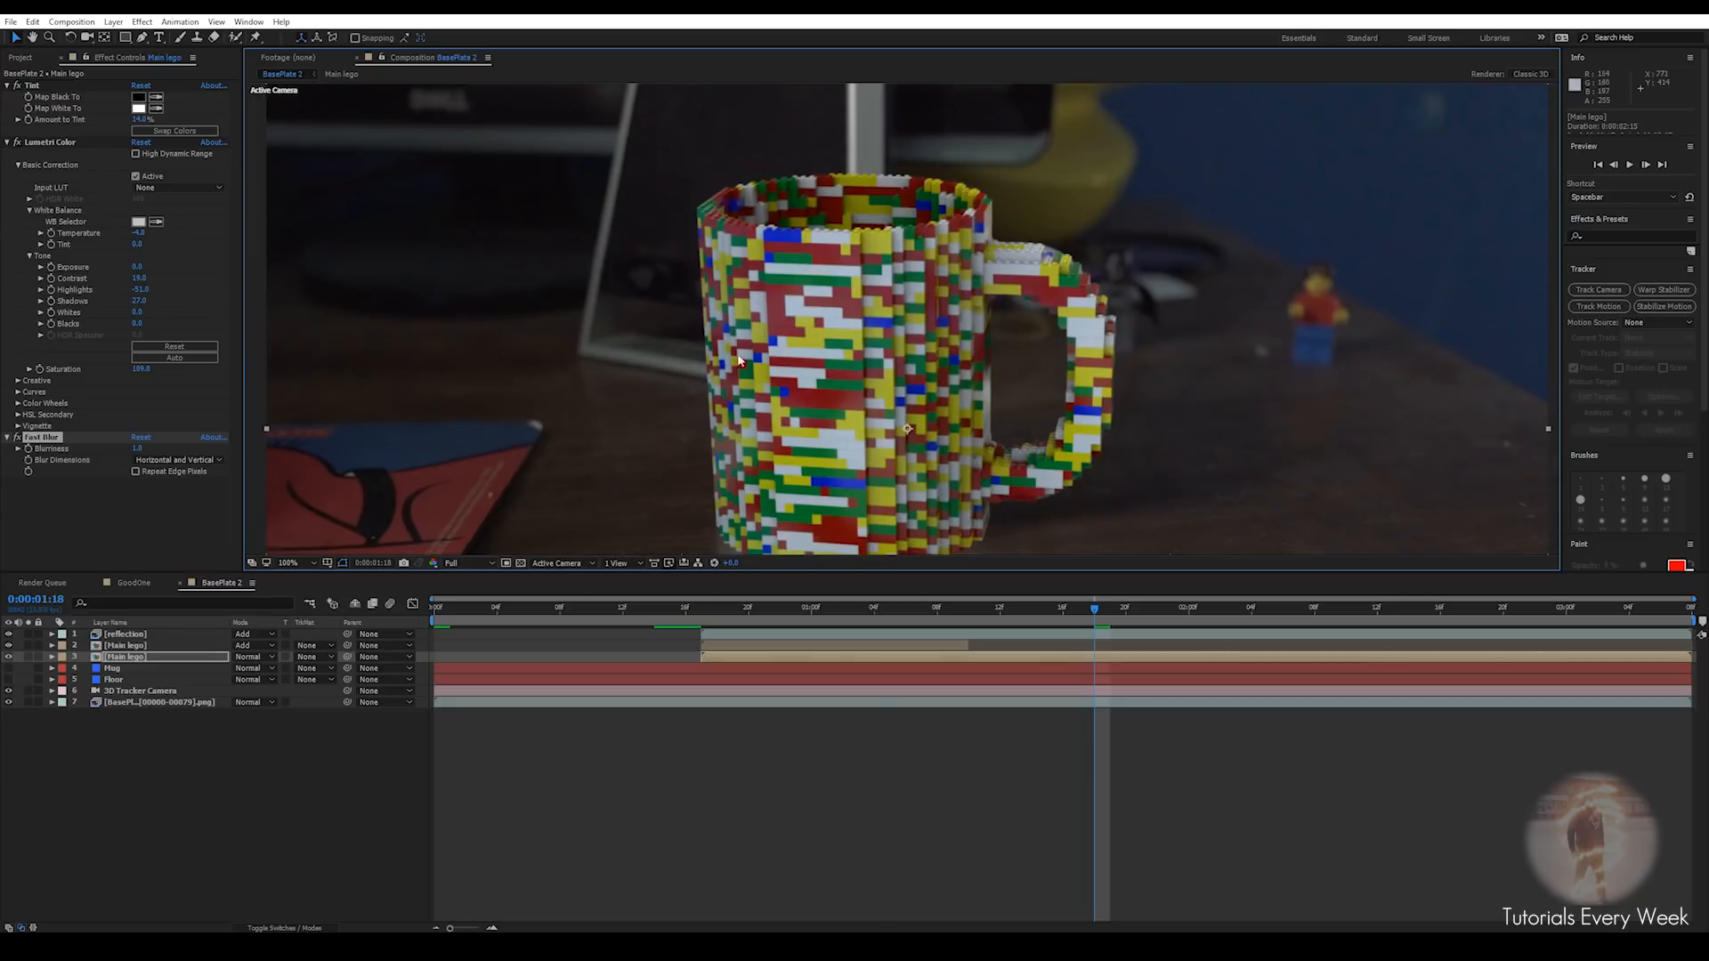
{"action": "left_click_drag", "start_coordinate": [756, 349], "coordinate": [777, 275]}
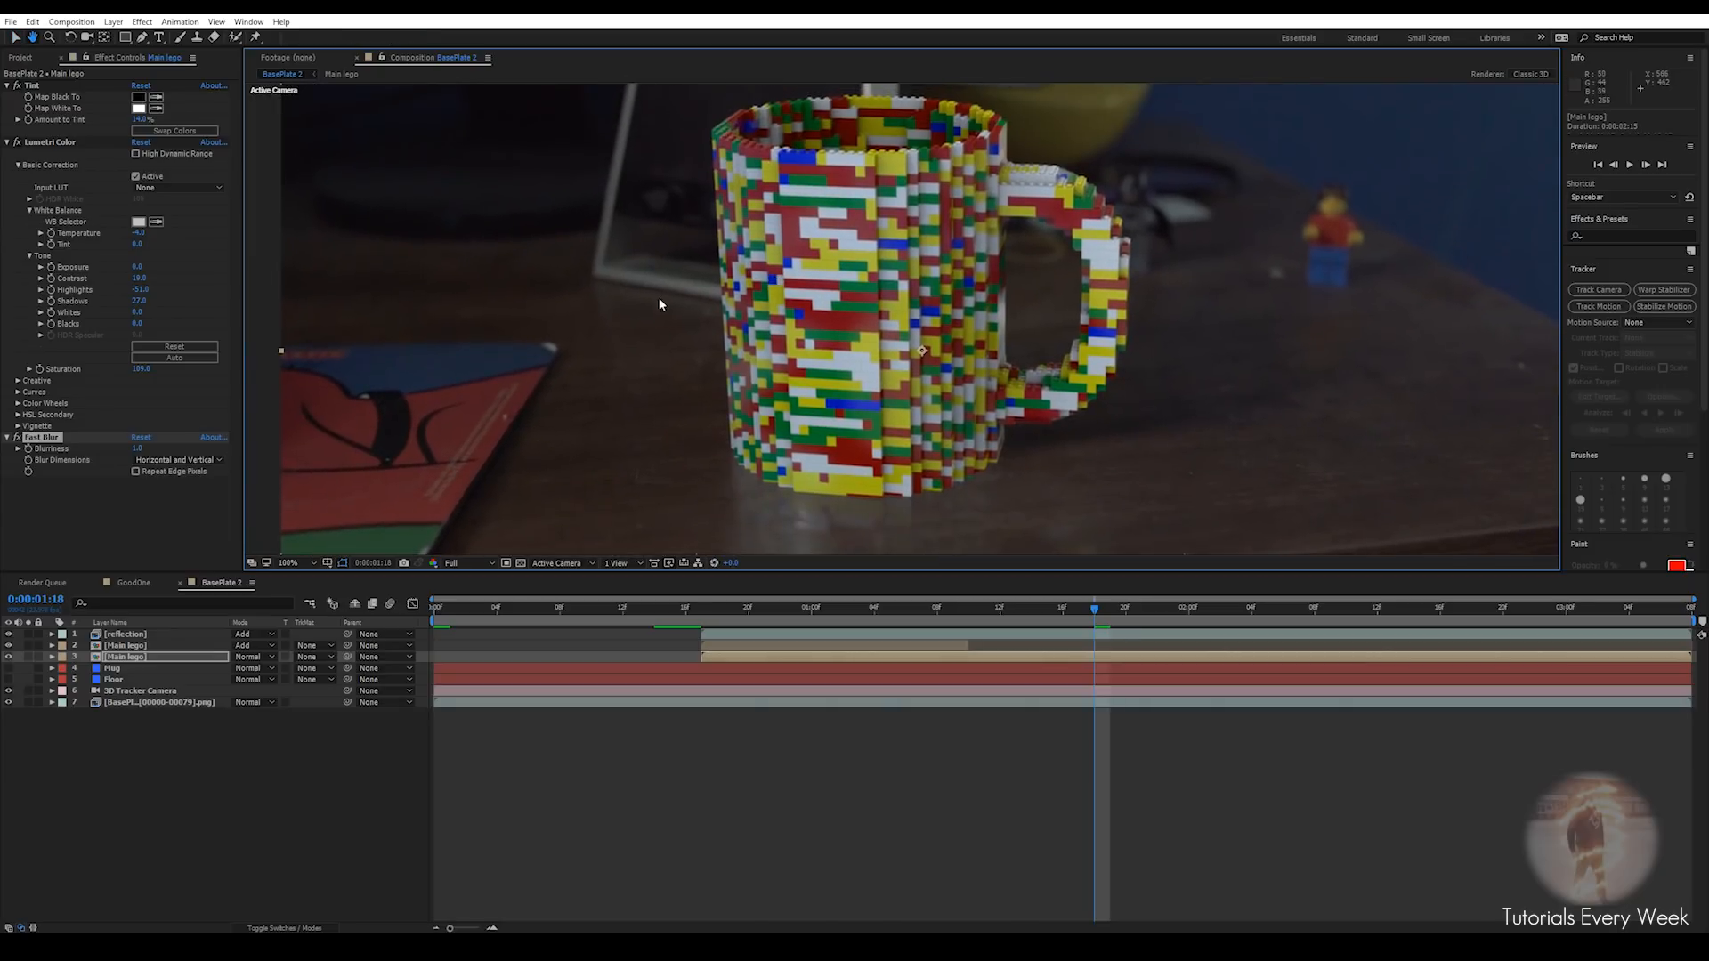
{"action": "left_click", "coordinate": [136, 448]}
{"action": "key", "text": "Return"}
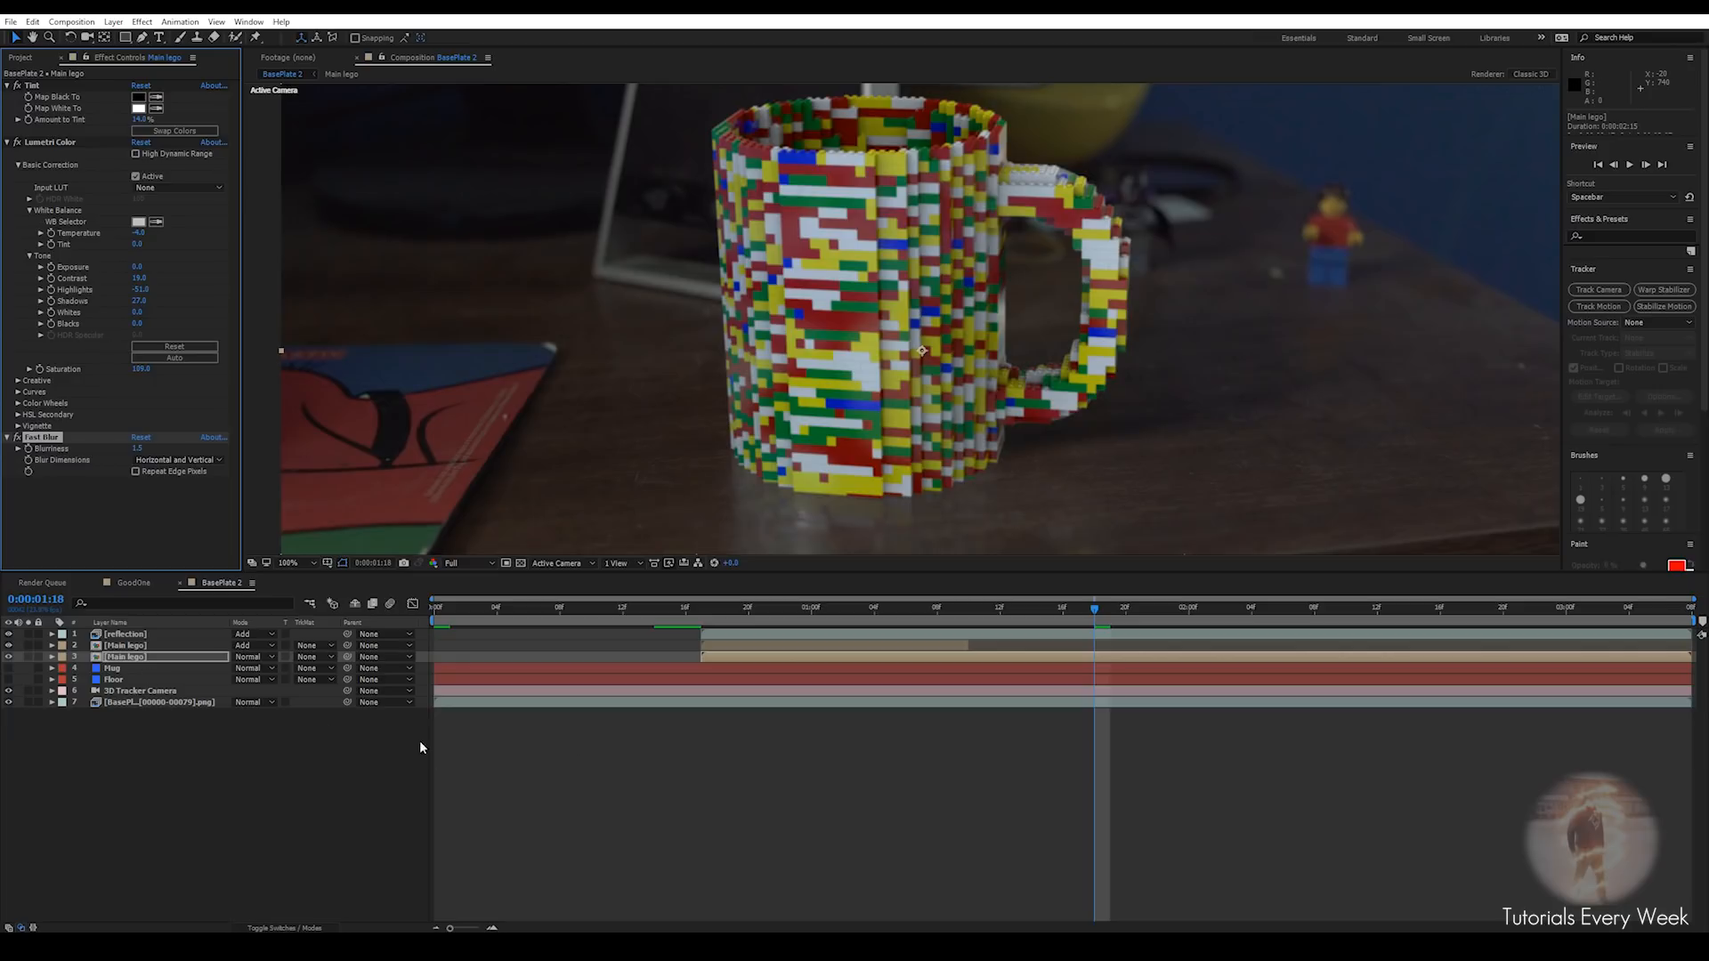
Create an adjustment layer, place it above all other layers and apply the RSMB motion blur effect to it
{"action": "right_click", "coordinate": [599, 744]}
{"action": "mouse_move", "coordinate": [659, 751]}
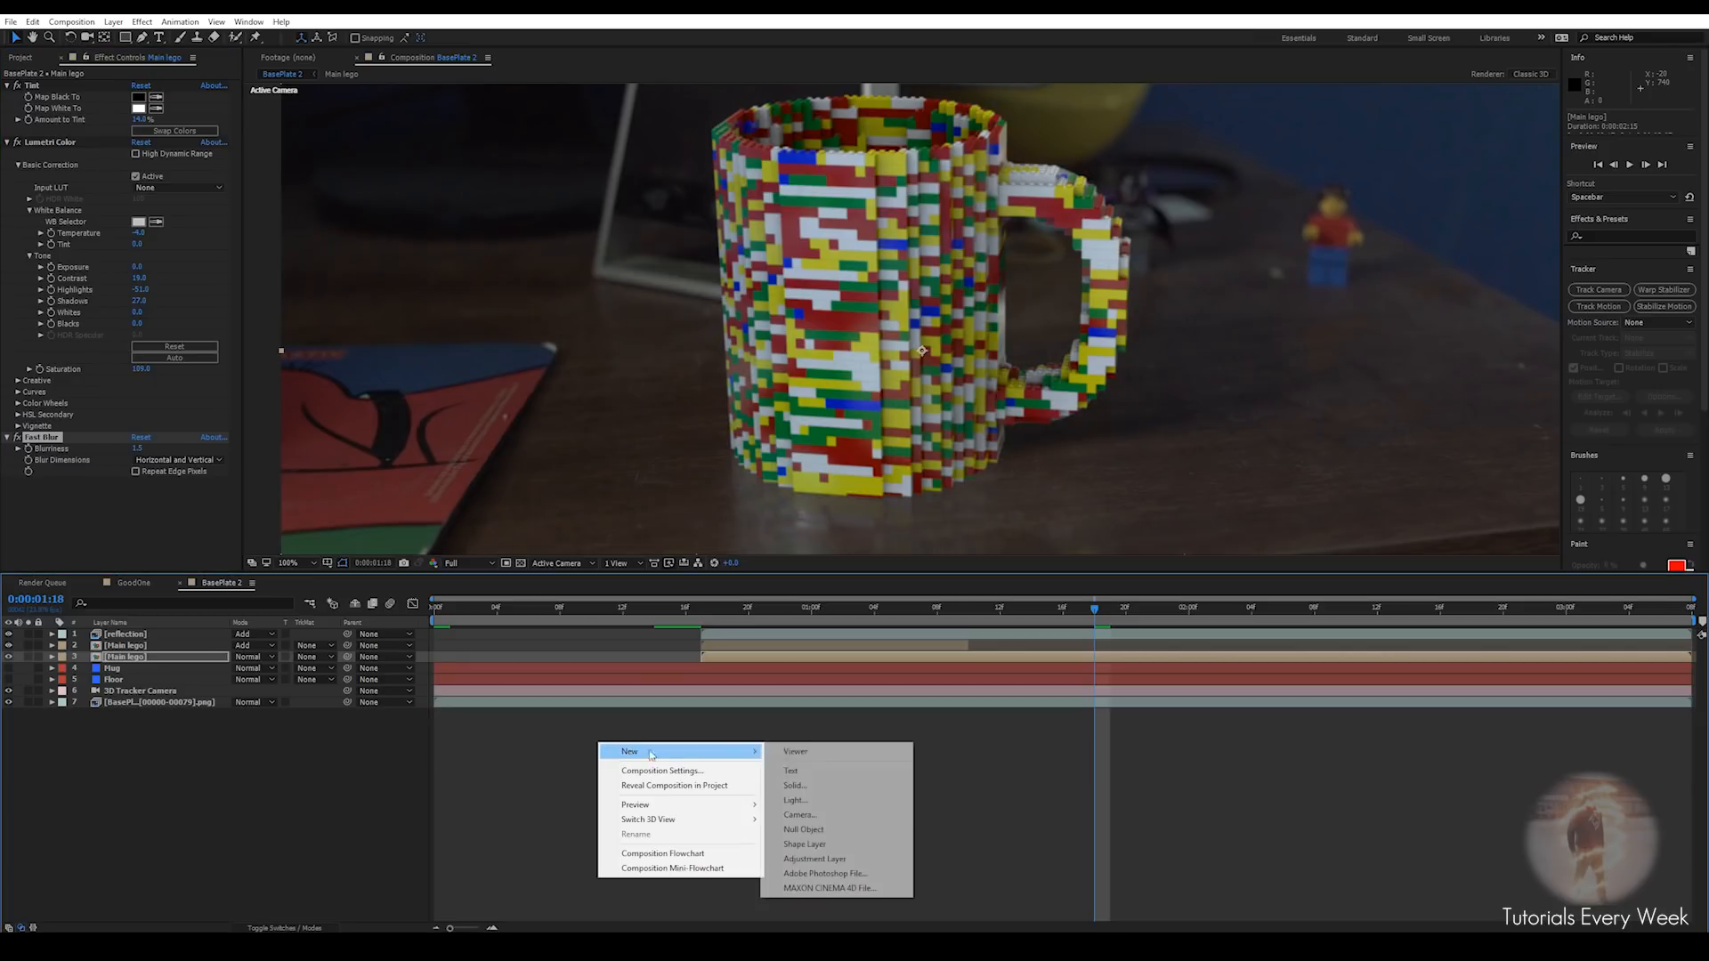
{"action": "left_click", "coordinate": [812, 859]}
{"action": "left_click_drag", "start_coordinate": [143, 662], "coordinate": [125, 638]}
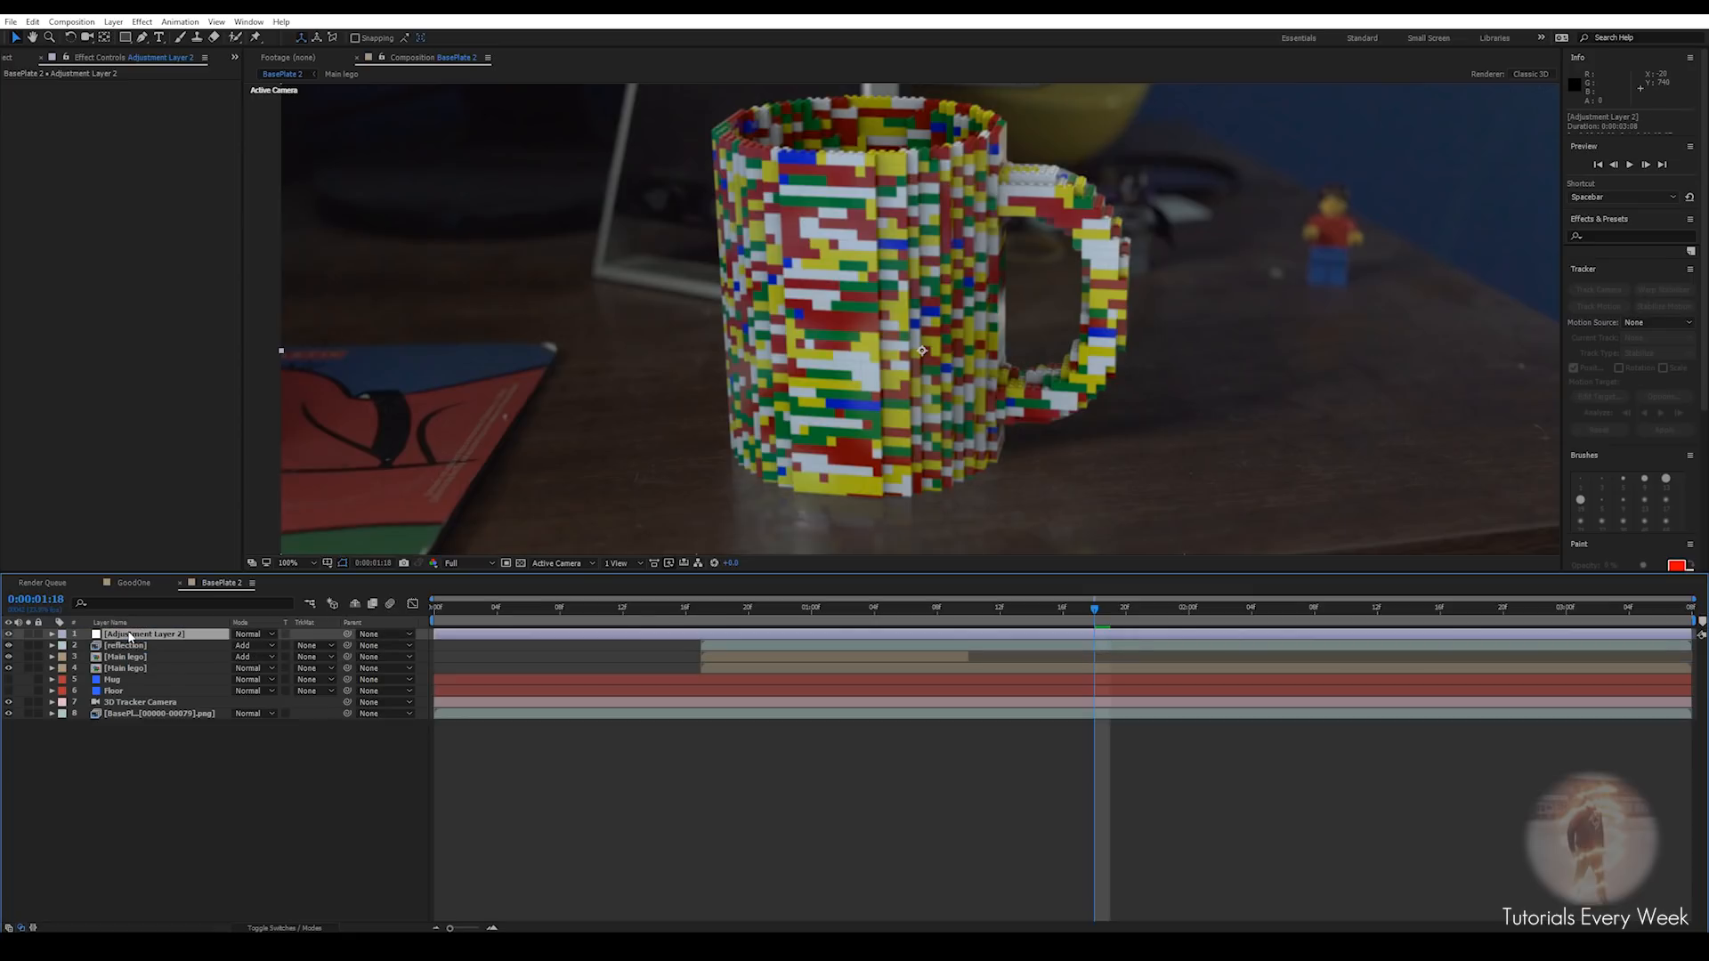
{"action": "key", "text": "ctrl+space"}
{"action": "type", "text": "rs"}
{"action": "key", "text": "Return"}
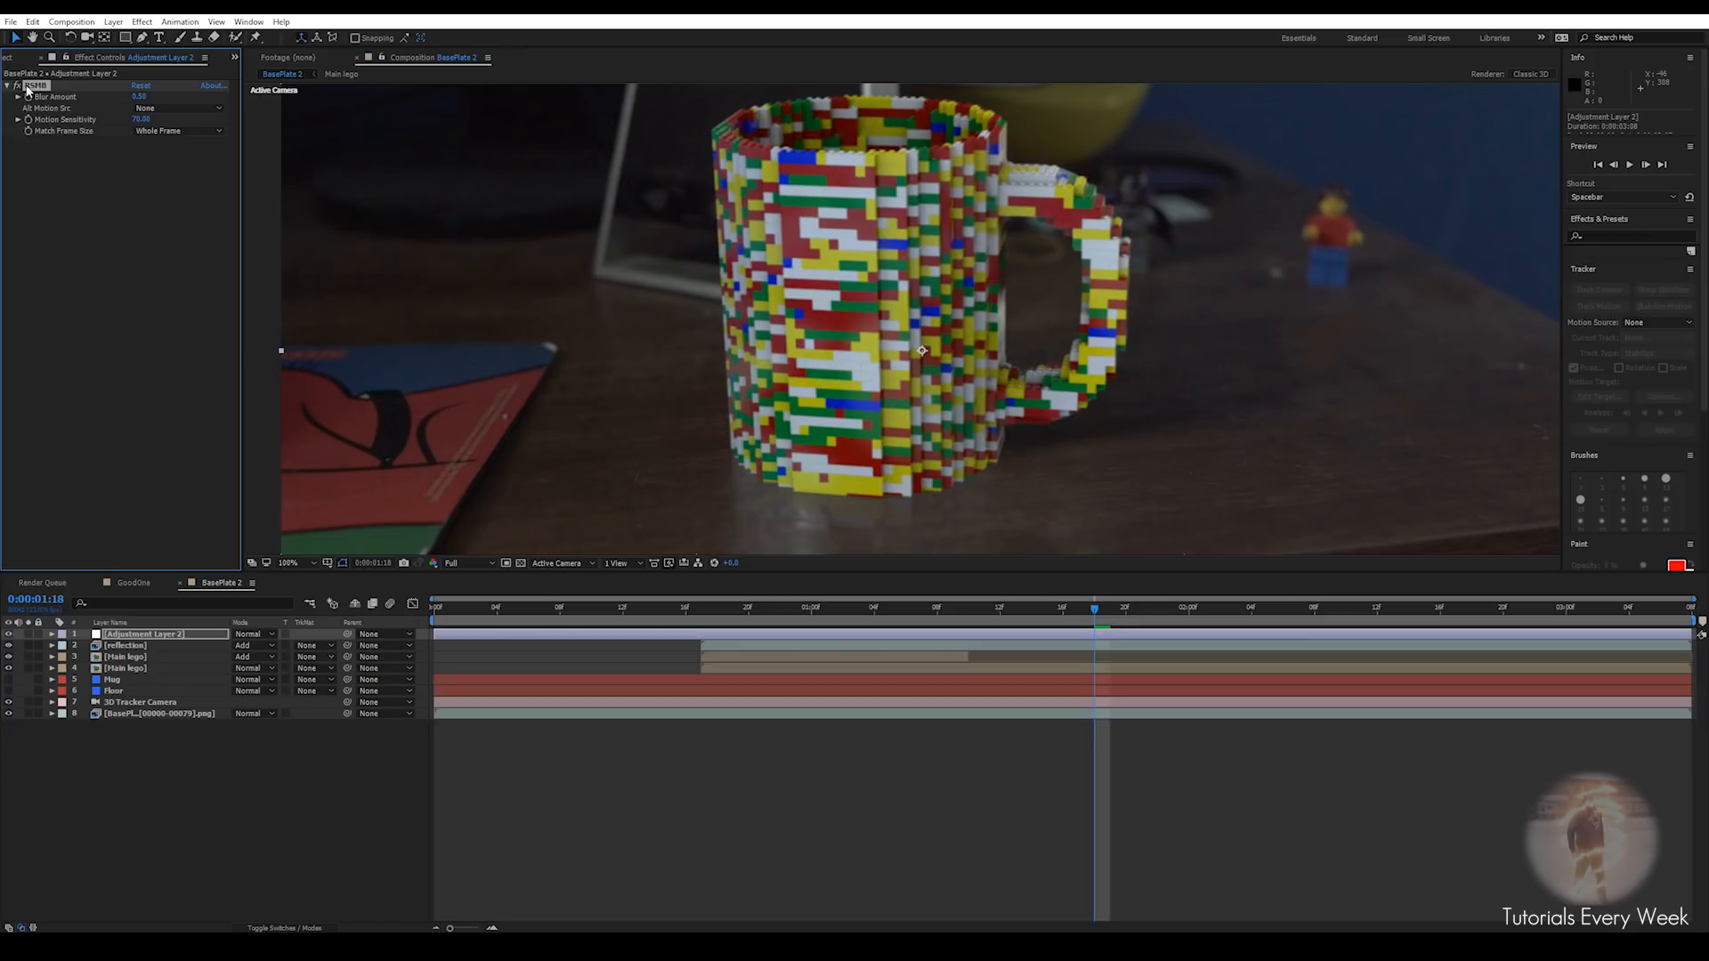
{"action": "key", "text": "ctrl+space"}
{"action": "type", "text": "for"}
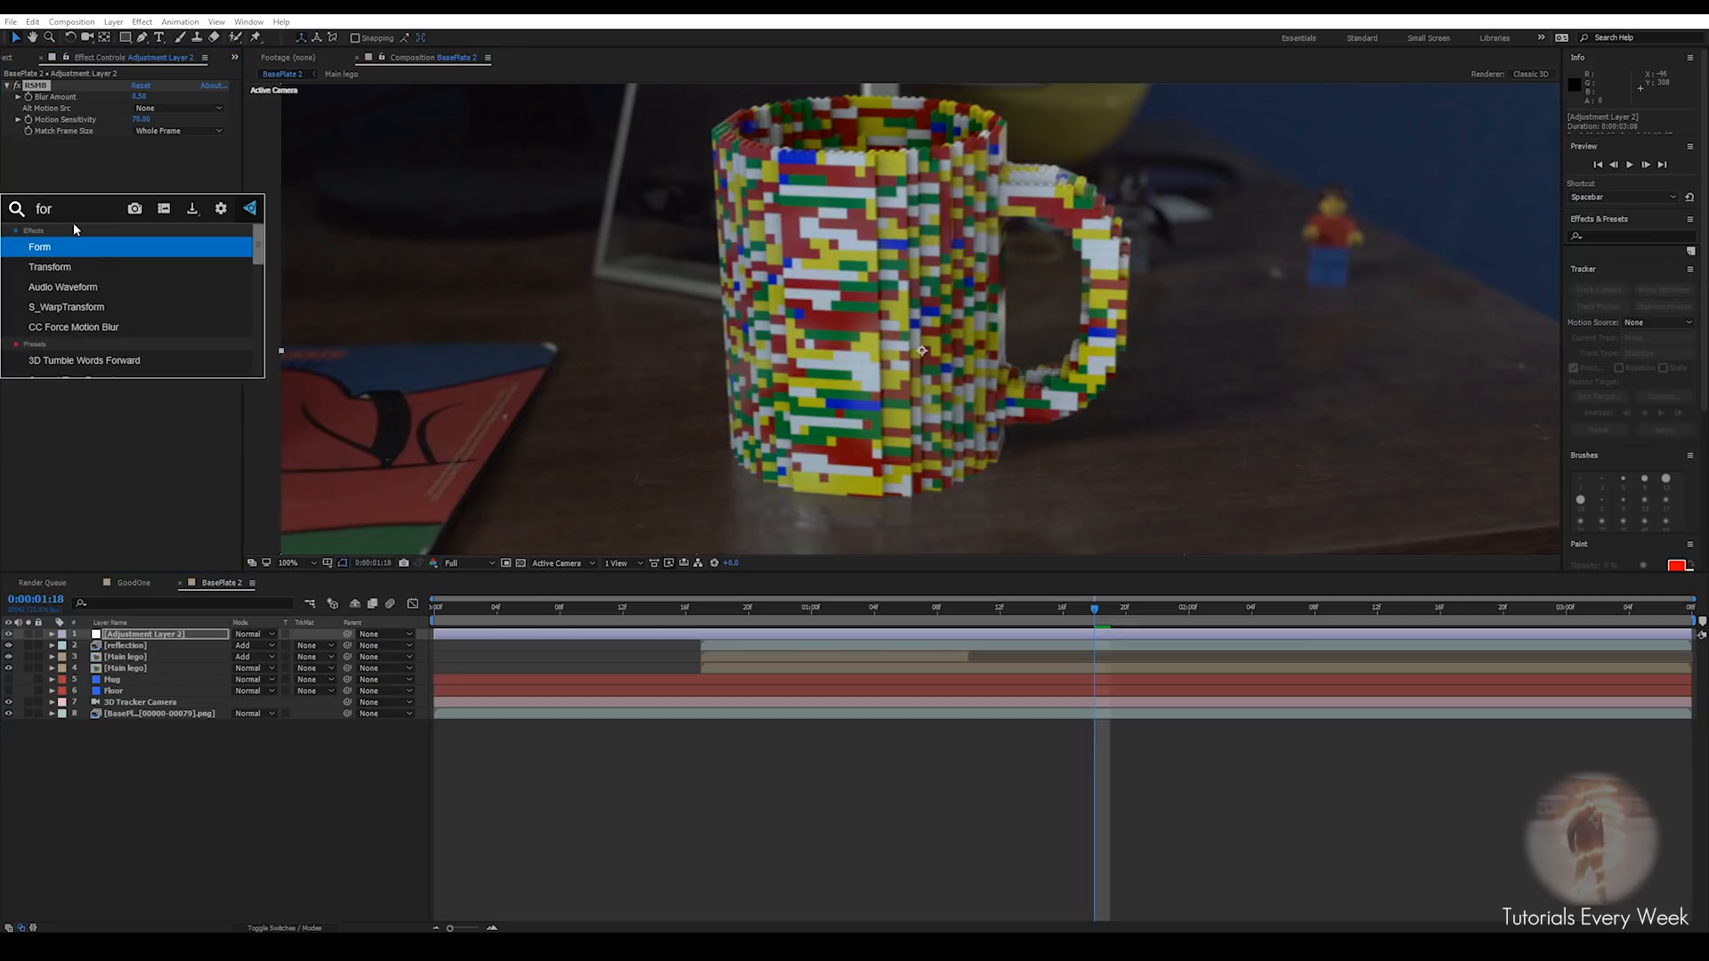
{"action": "key", "text": "Down"}
{"action": "key", "text": "Down"}
{"action": "key", "text": "Down"}
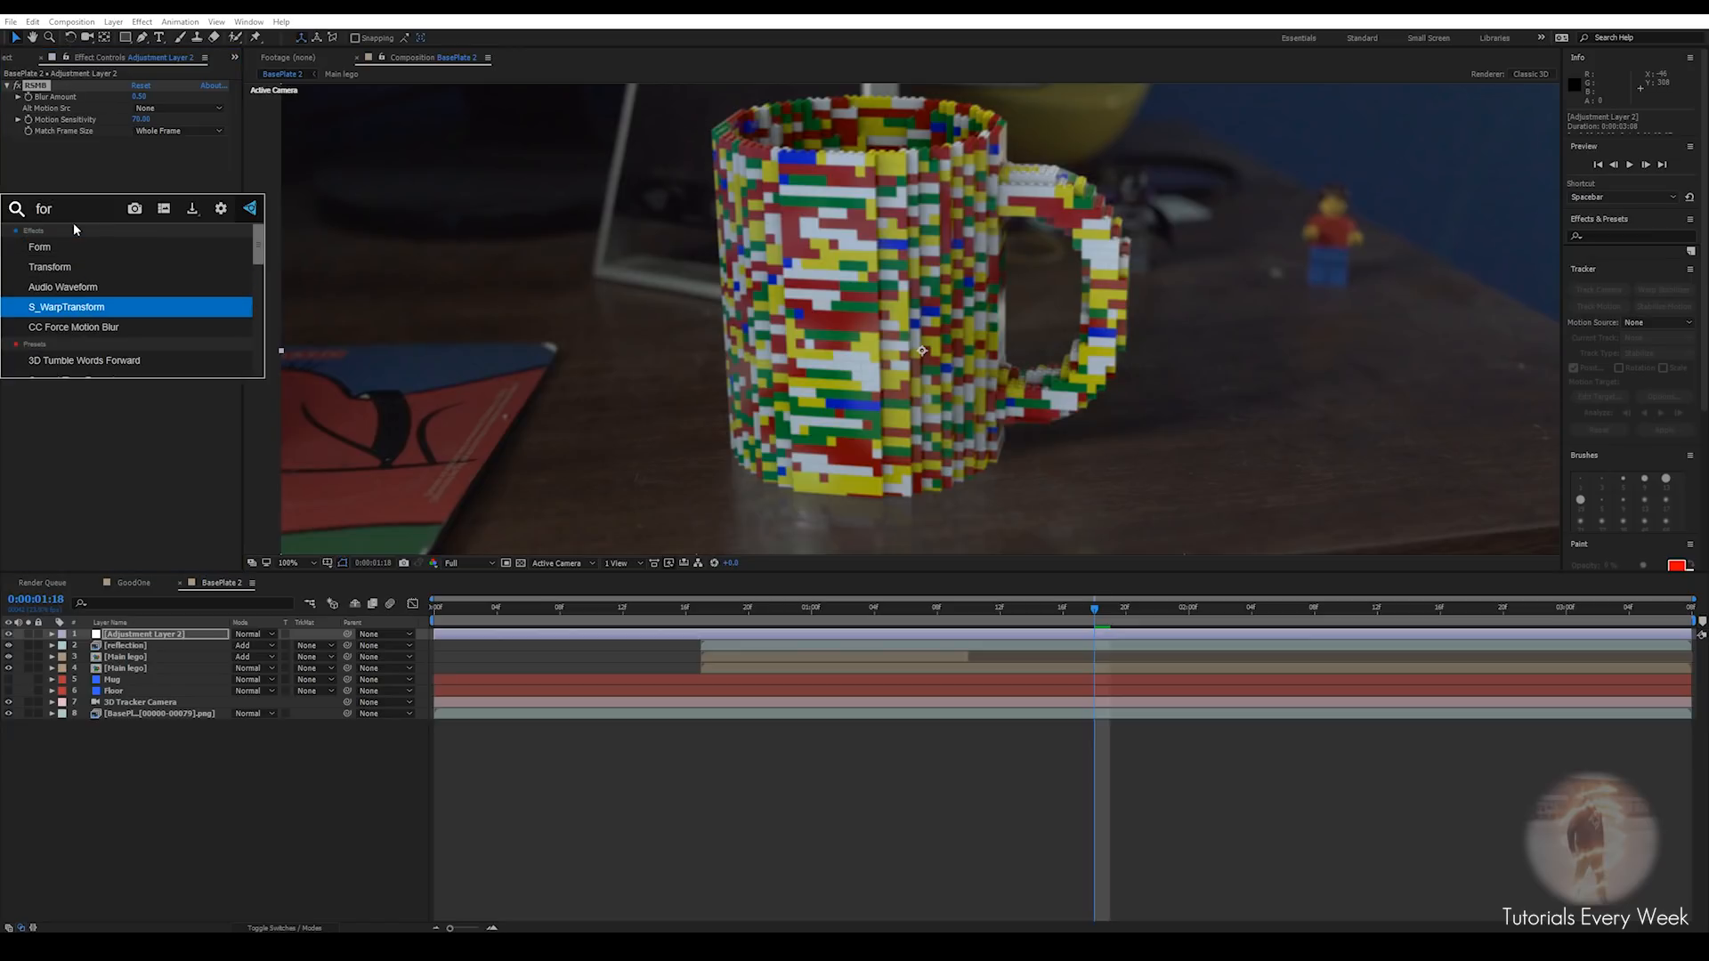
{"action": "left_click", "coordinate": [644, 763]}
Preview the mug's transition into bricks with motion blur, starting from 0:00:00:15
{"action": "left_click_drag", "start_coordinate": [705, 612], "coordinate": [671, 614]}
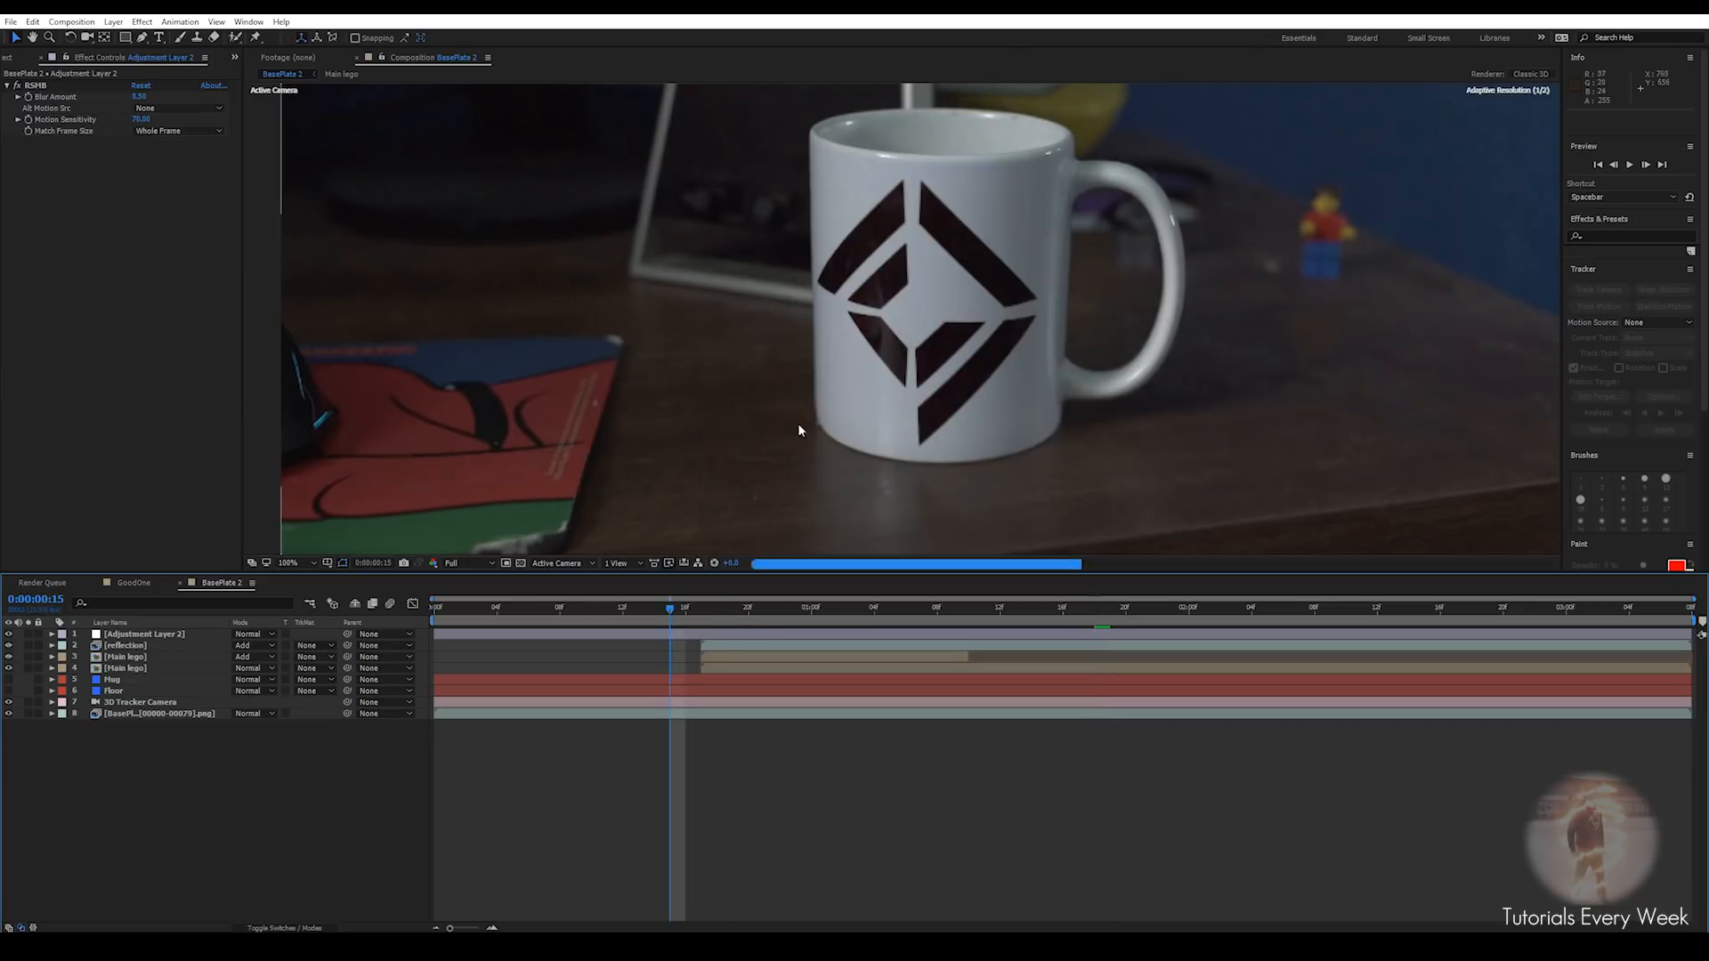
{"action": "key", "text": "space"}
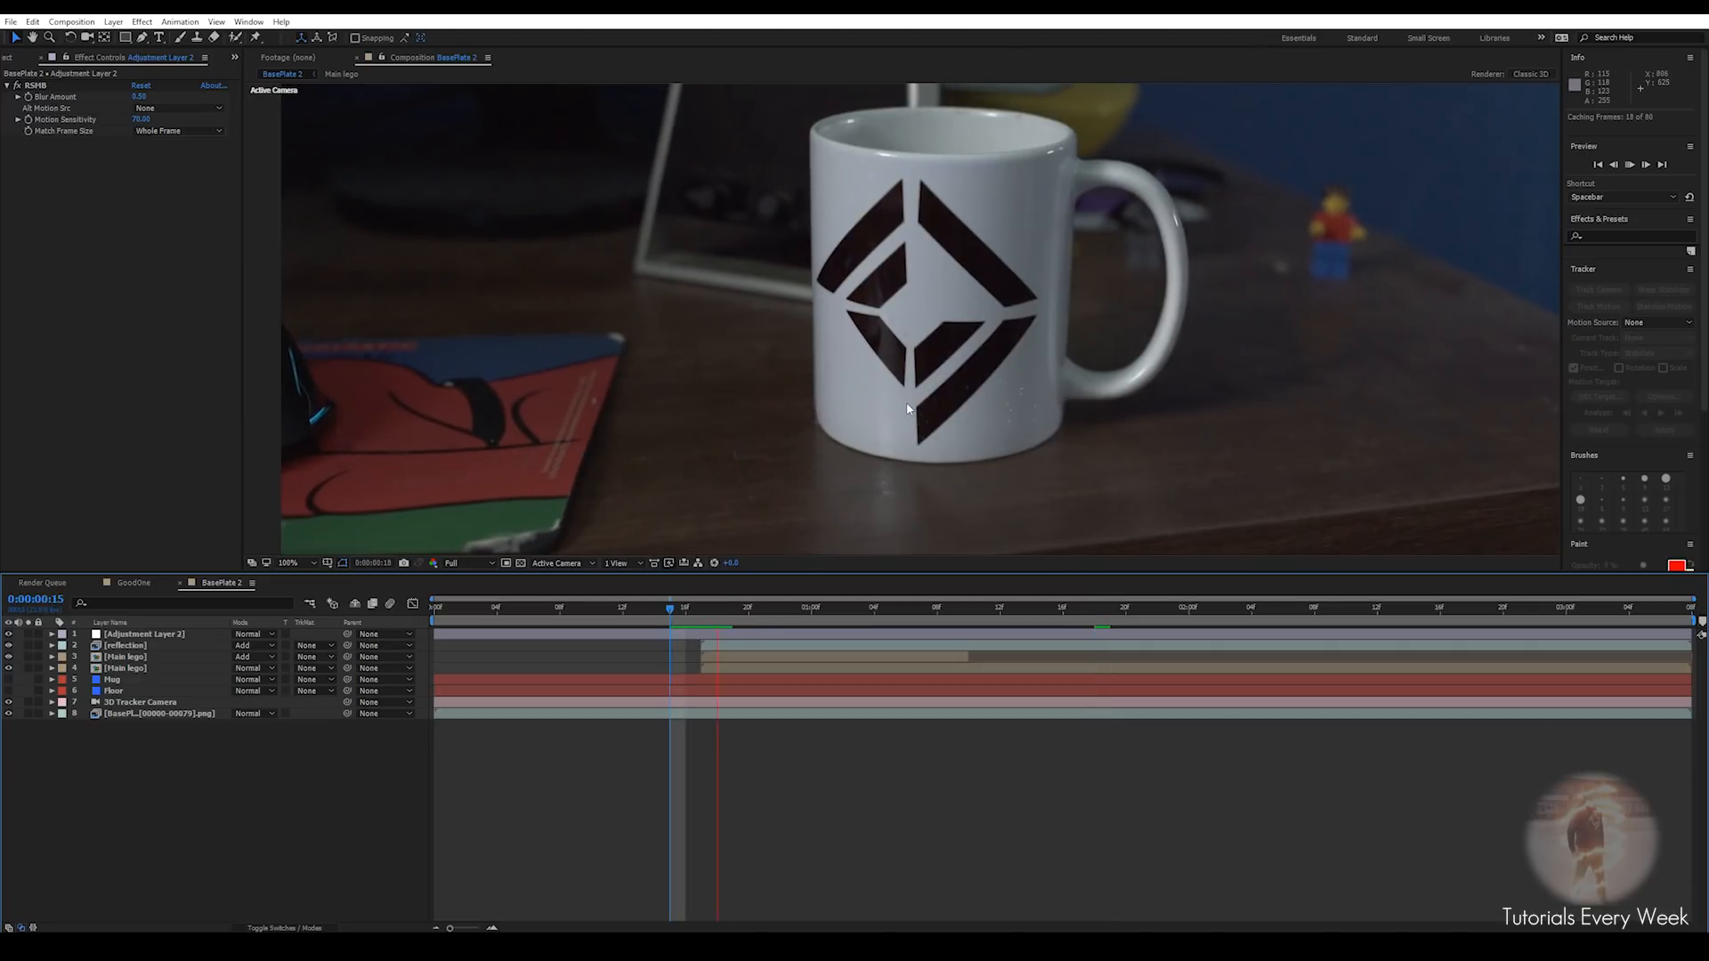
{"action": "scroll", "coordinate": [917, 396], "scroll_direction": "down", "scroll_amount": 2}
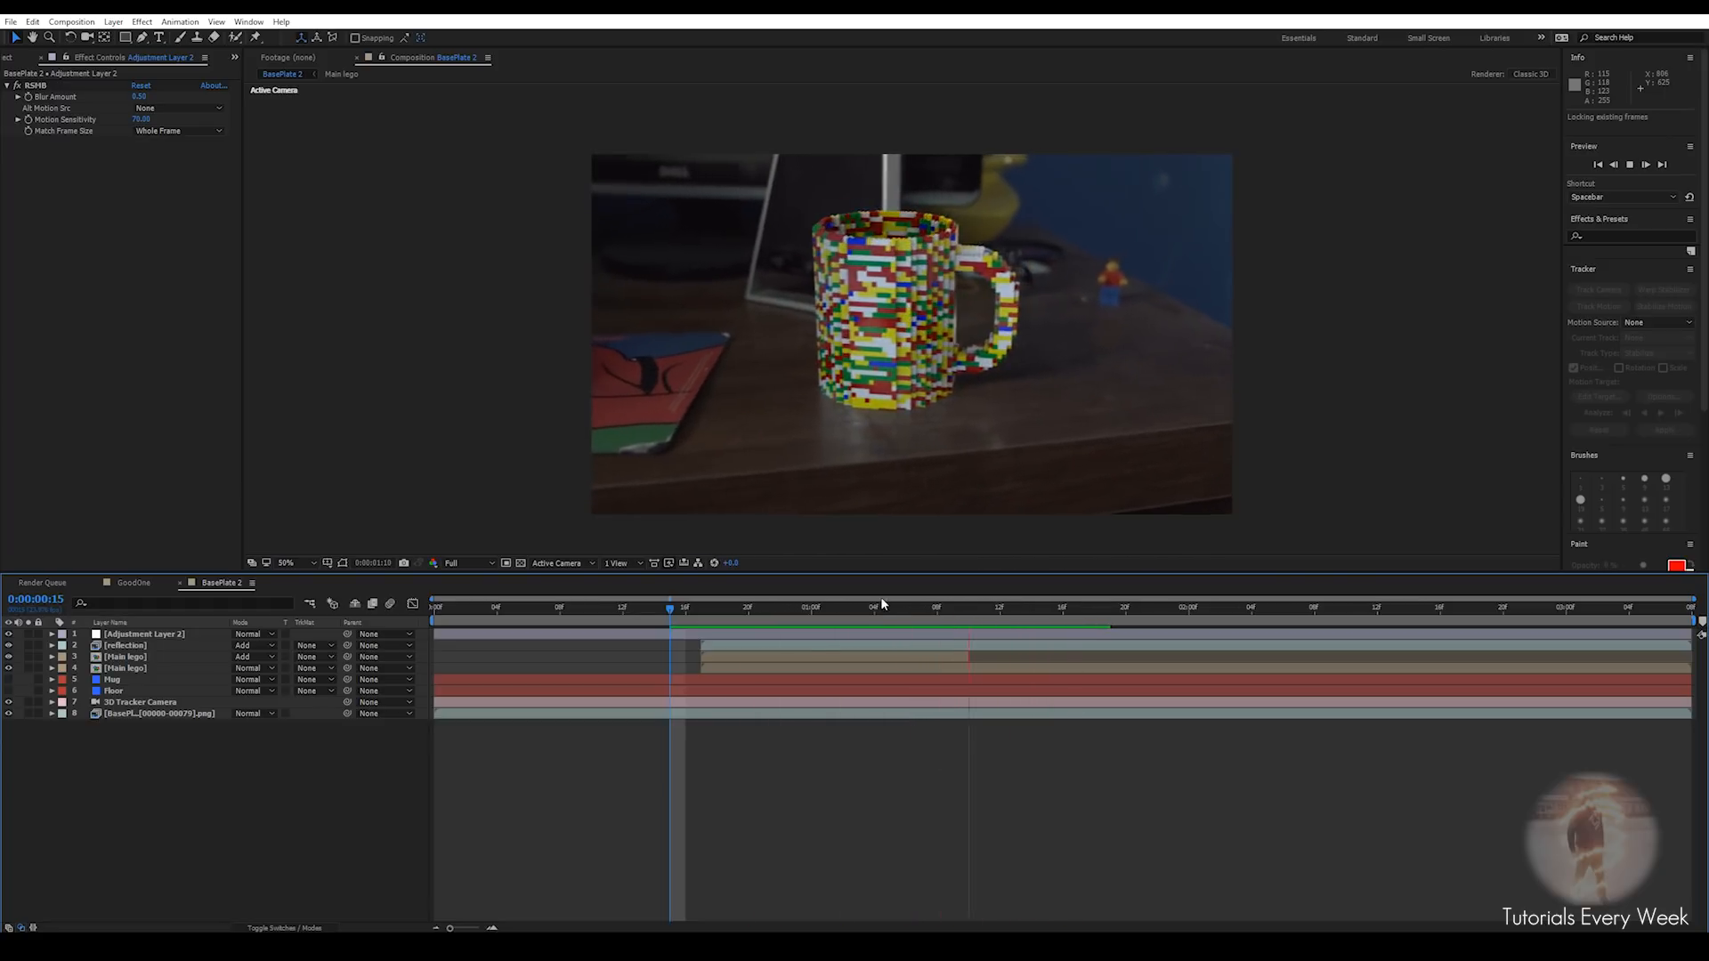
Return to 0:00:00:00 and preview the whole composite from the first frame
{"action": "left_click", "coordinate": [623, 606]}
{"action": "left_click_drag", "start_coordinate": [607, 601], "coordinate": [392, 622]}
{"action": "key", "text": "space"}
{"action": "key", "text": "space"}
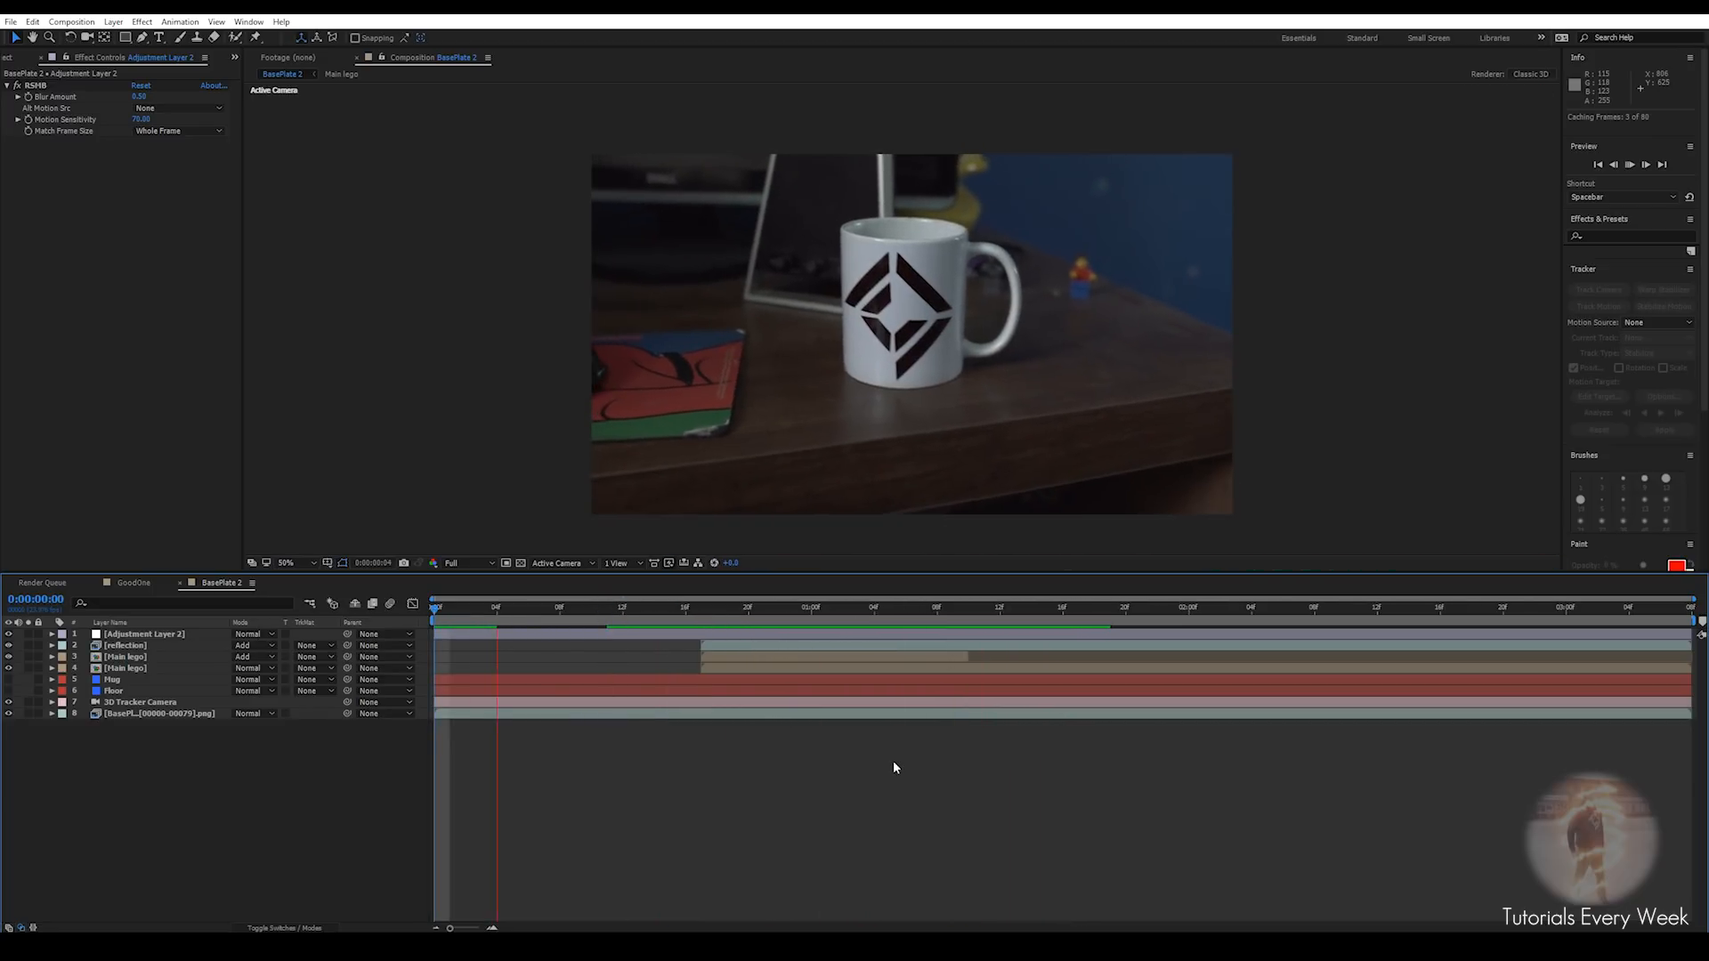